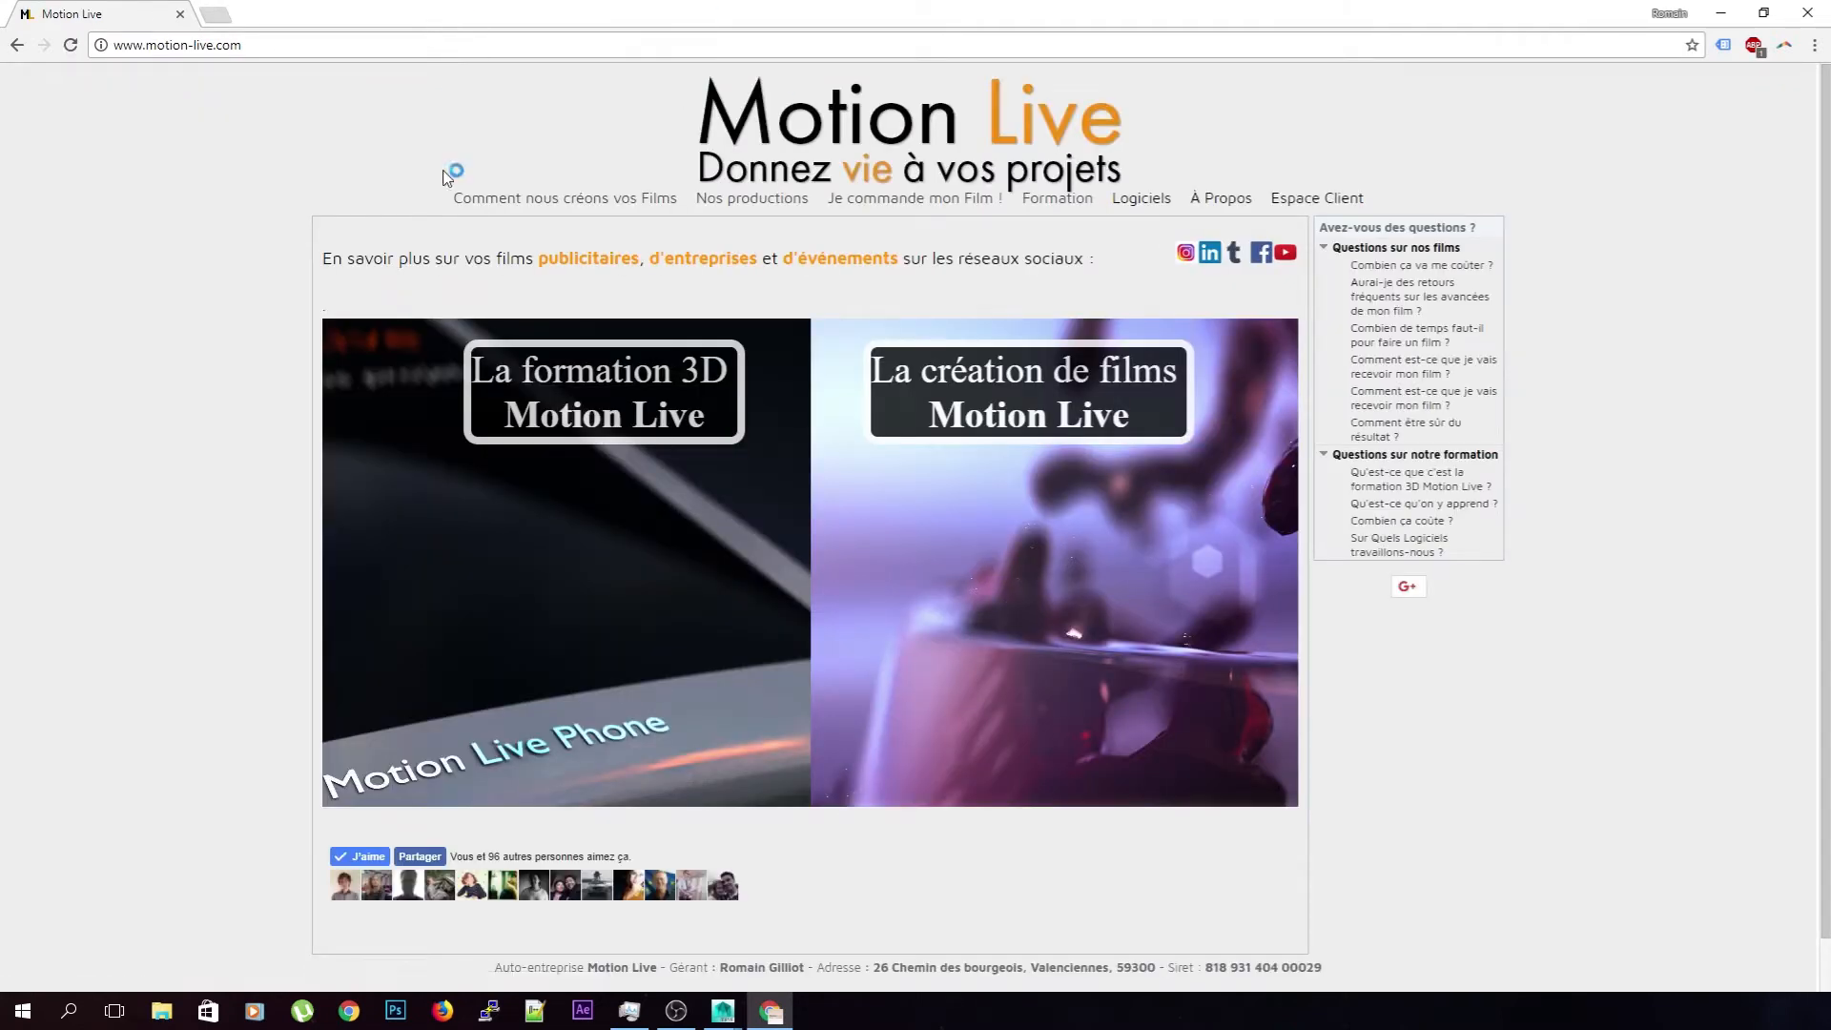
Open the website's 3D training page and display its Maya course playlist
{"action": "left_click", "coordinate": [473, 517]}
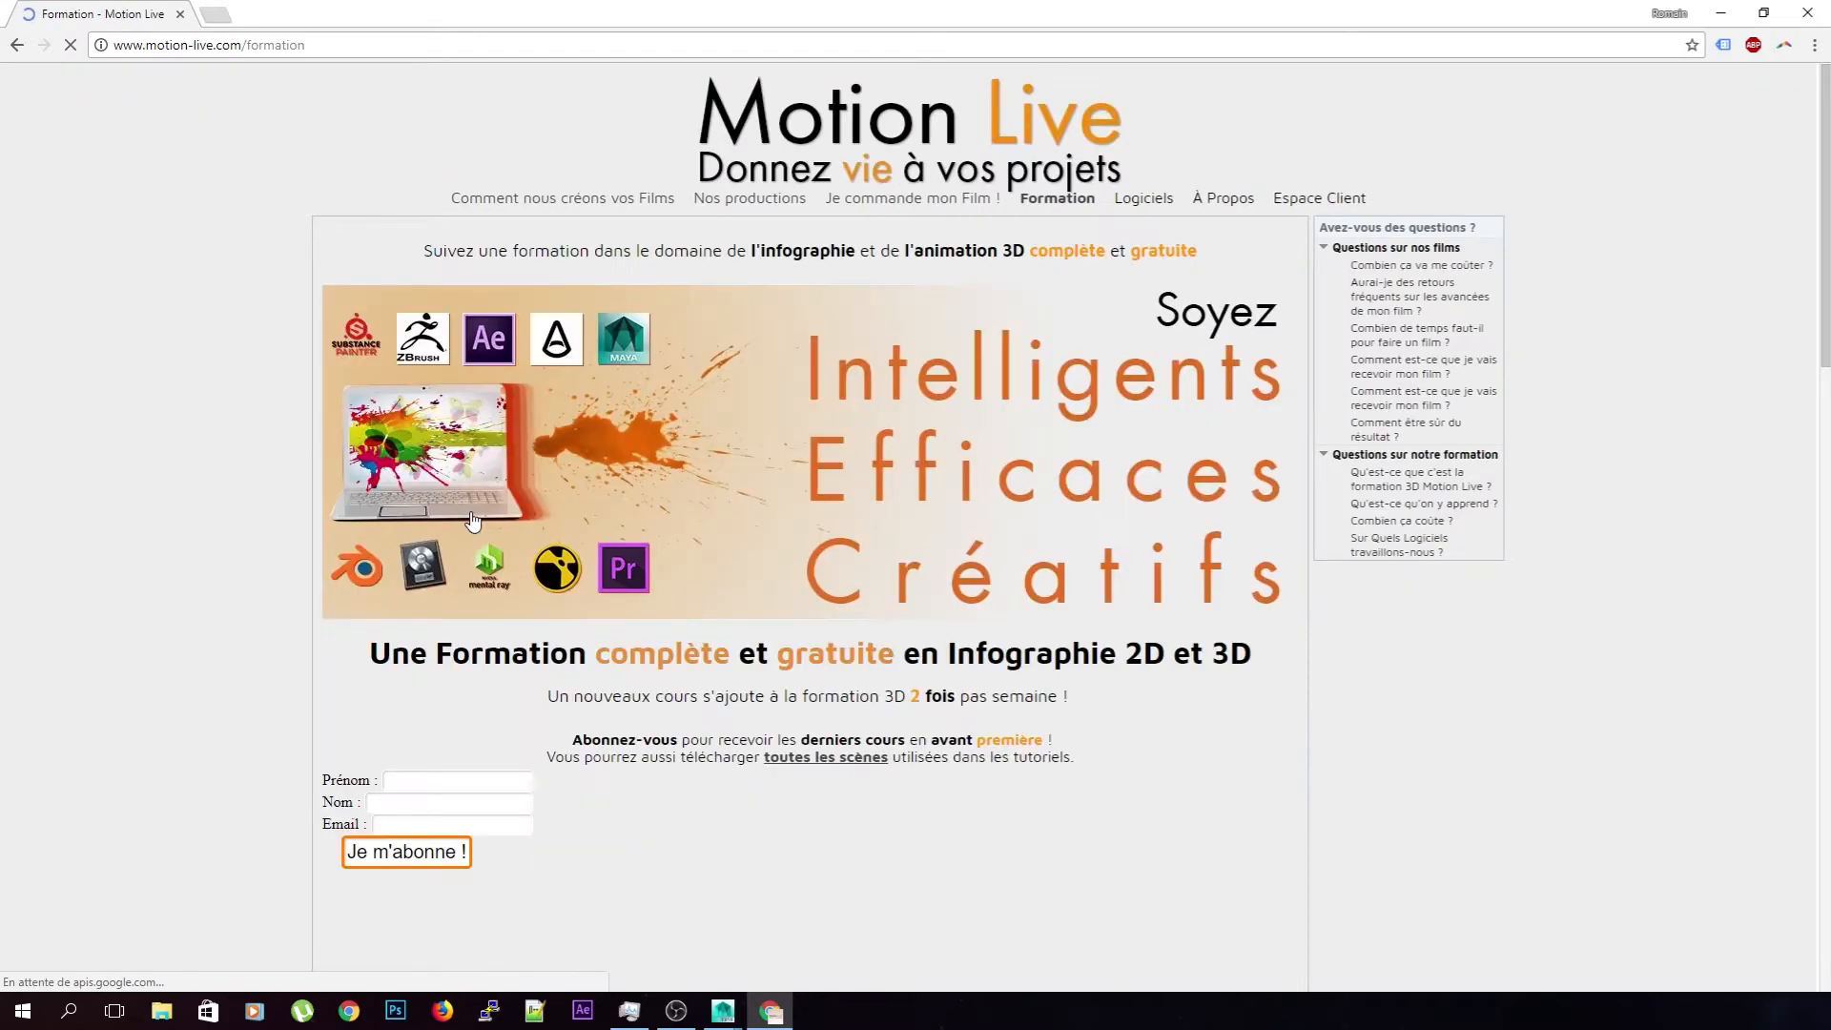
{"action": "scroll", "coordinate": [438, 531], "scroll_direction": "down", "scroll_amount": 5}
{"action": "scroll", "coordinate": [420, 519], "scroll_direction": "down", "scroll_amount": 3}
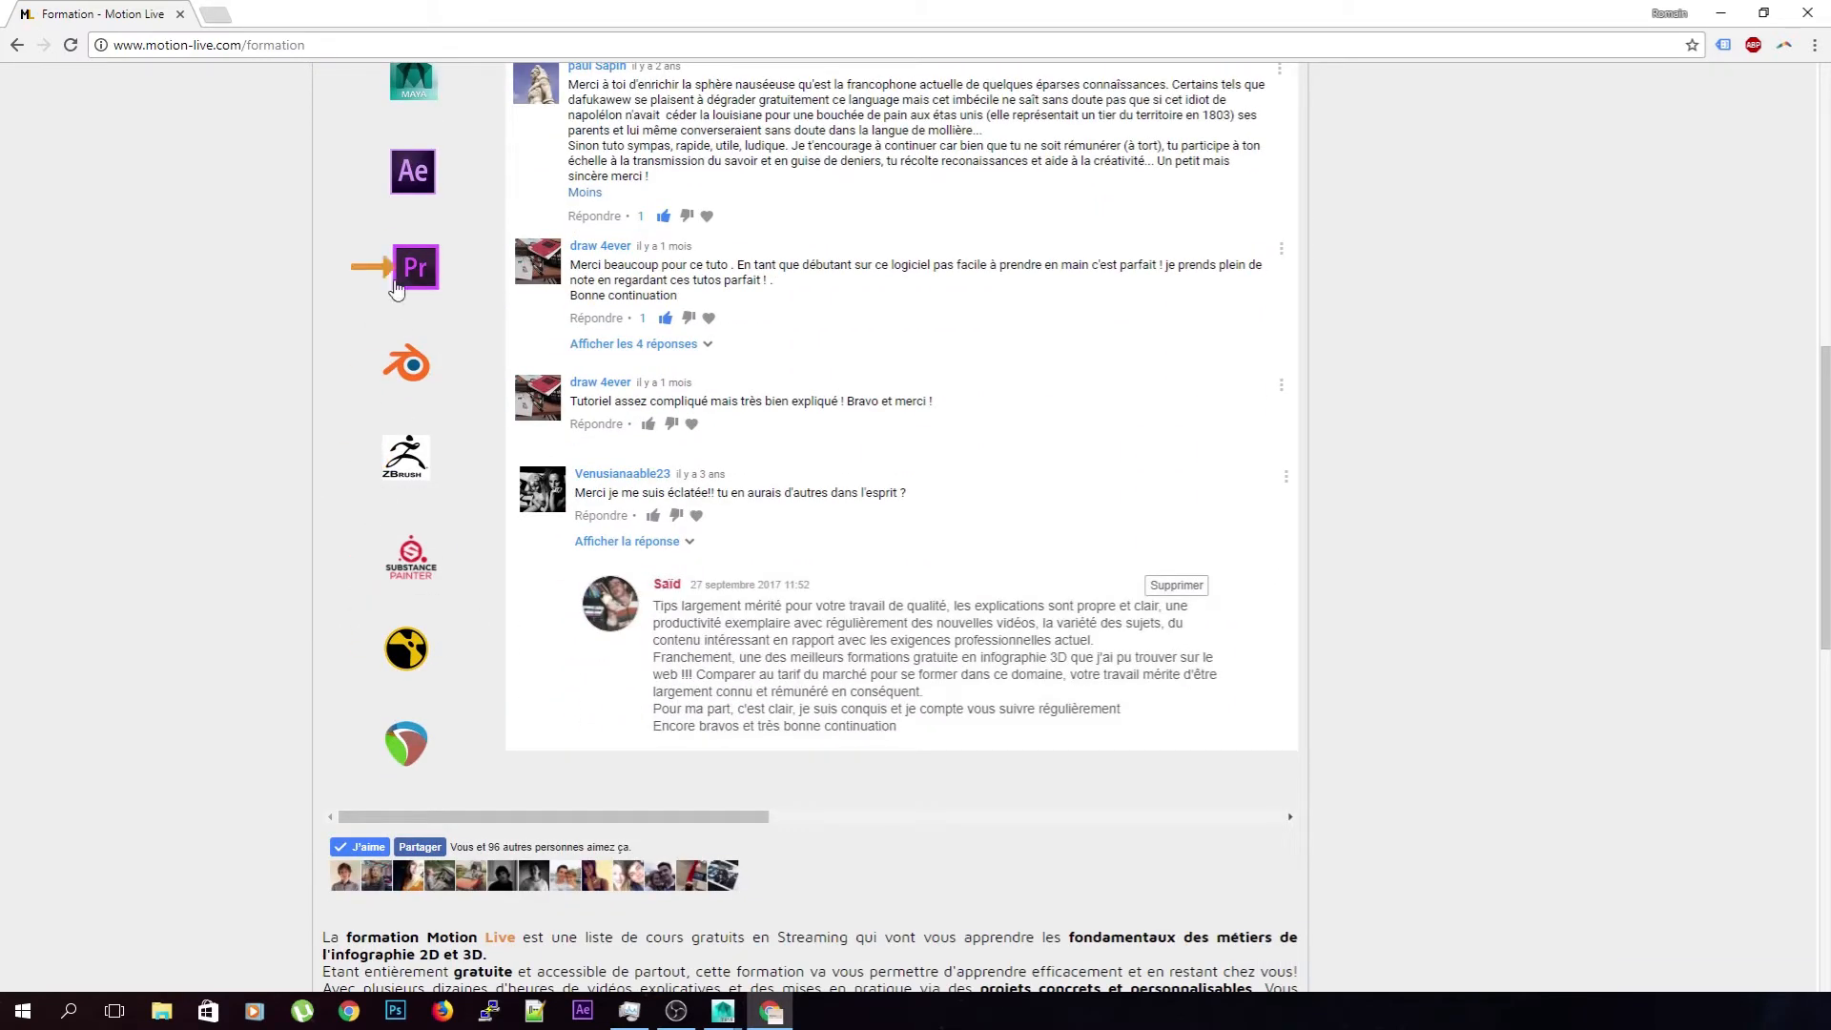
{"action": "scroll", "coordinate": [429, 572], "scroll_direction": "up", "scroll_amount": 2}
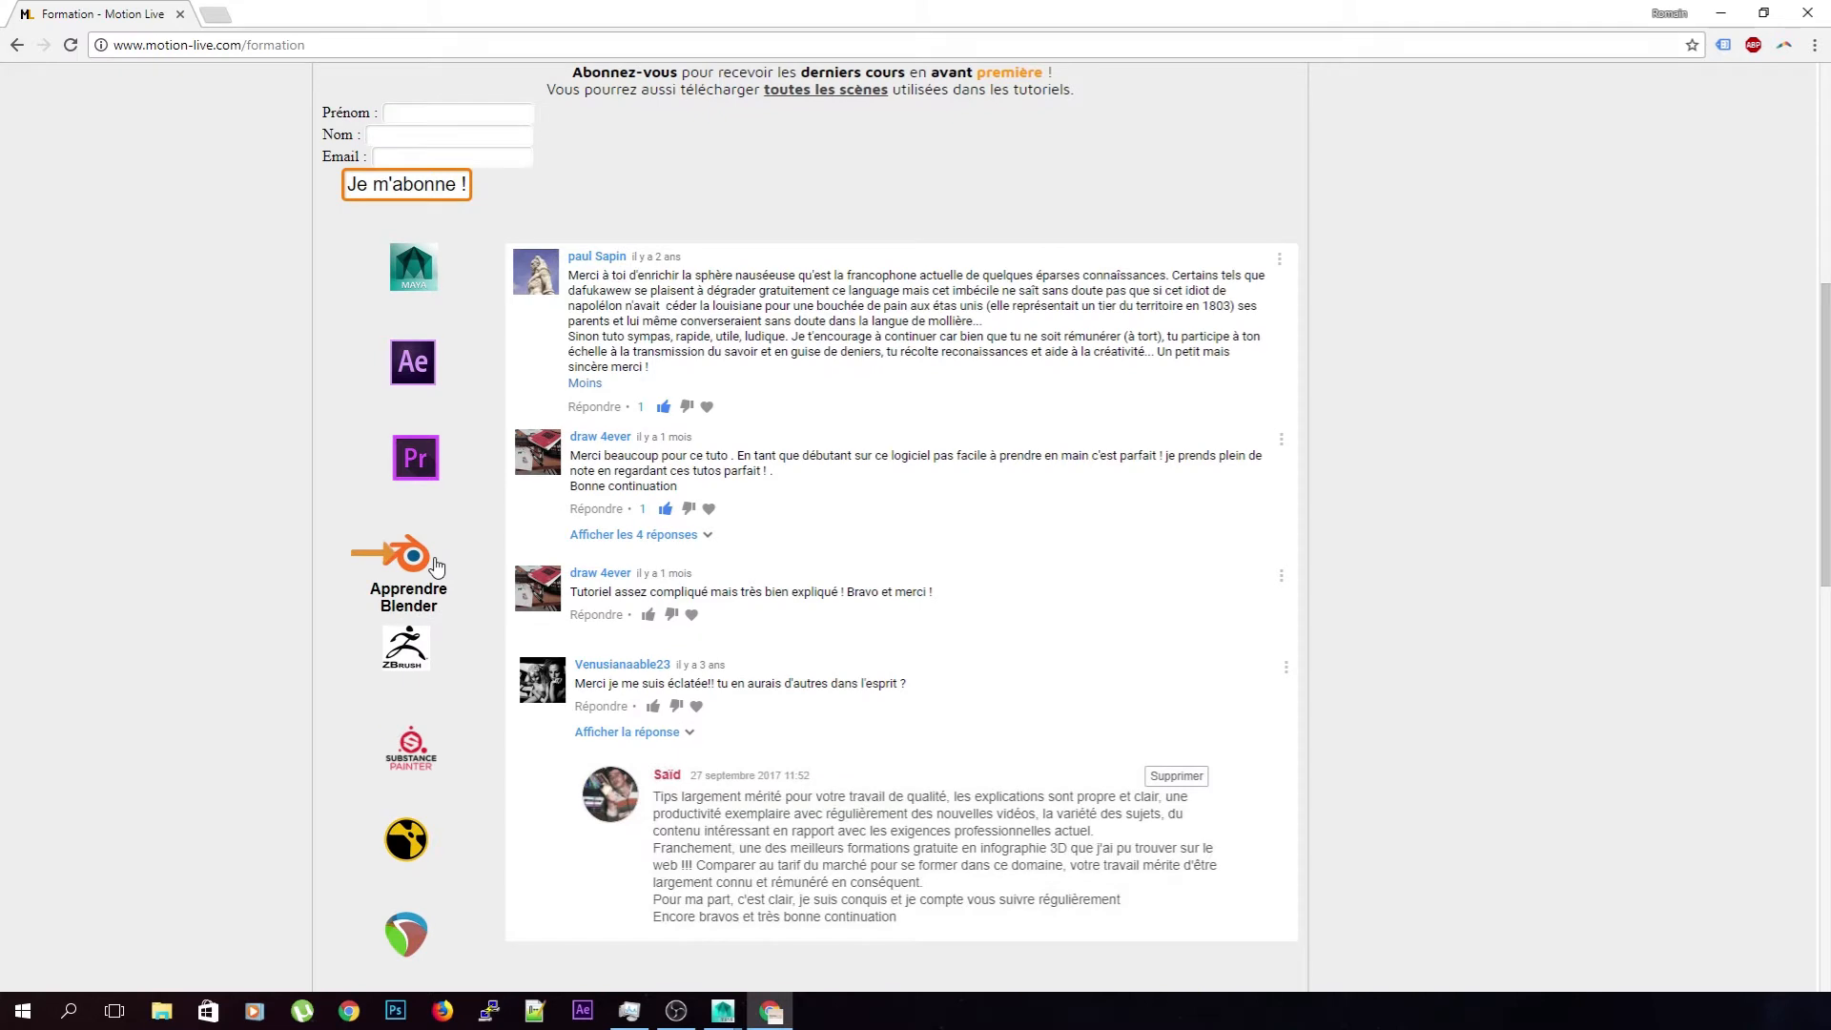
{"action": "left_click", "coordinate": [413, 272]}
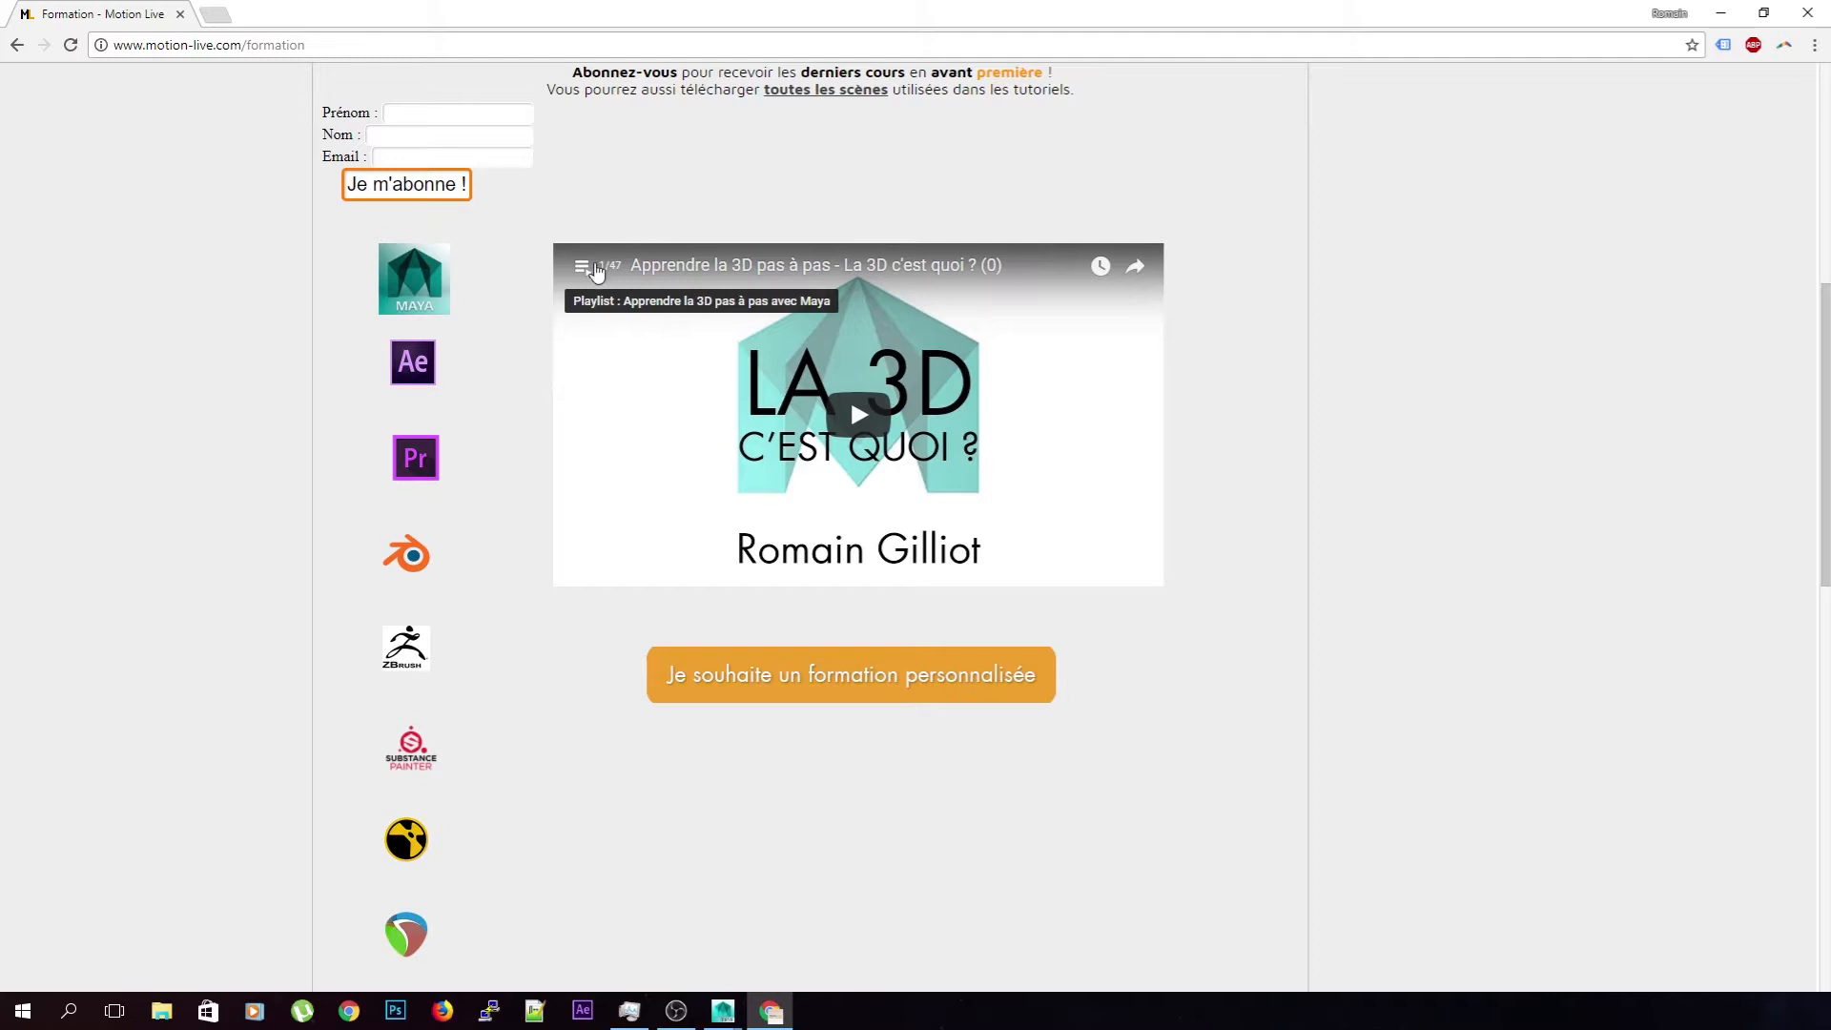
Open the download page for all tutorial scenes, enter the subscriber's e-mail and request access to the 3D scenes
{"action": "scroll", "coordinate": [596, 273], "scroll_direction": "up", "scroll_amount": 4}
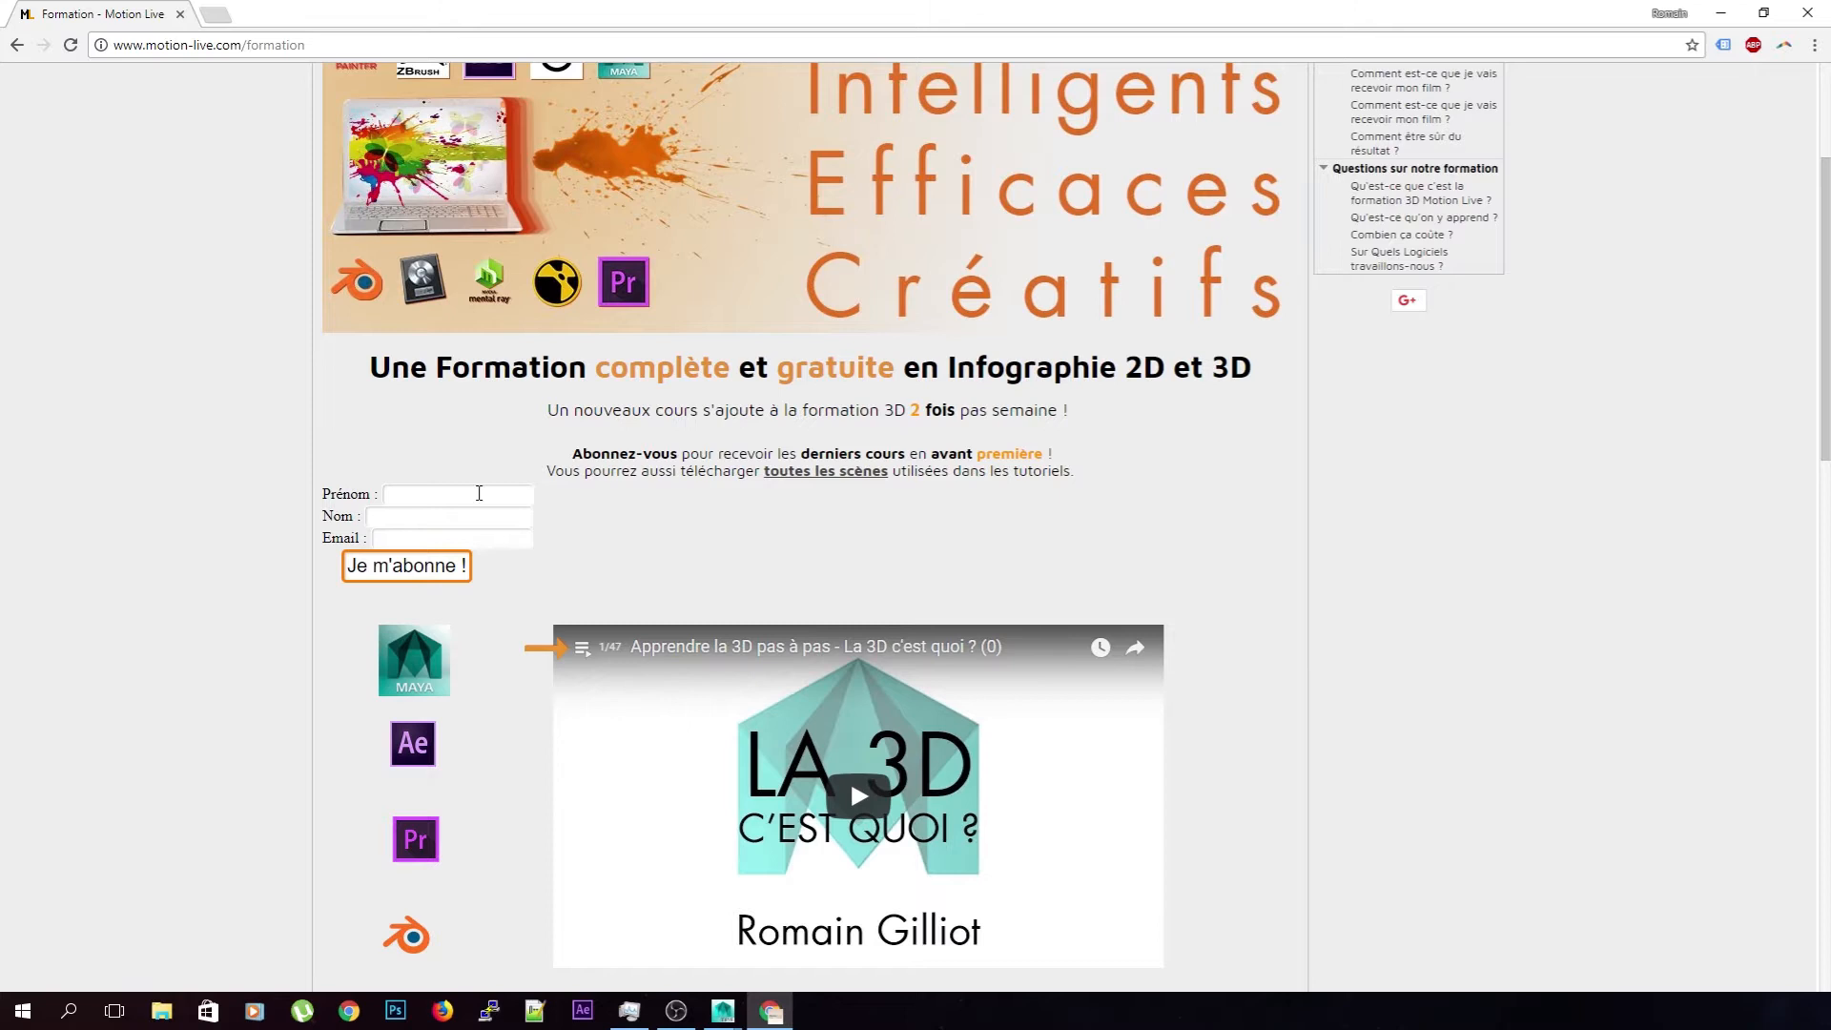
{"action": "left_click", "coordinate": [791, 479]}
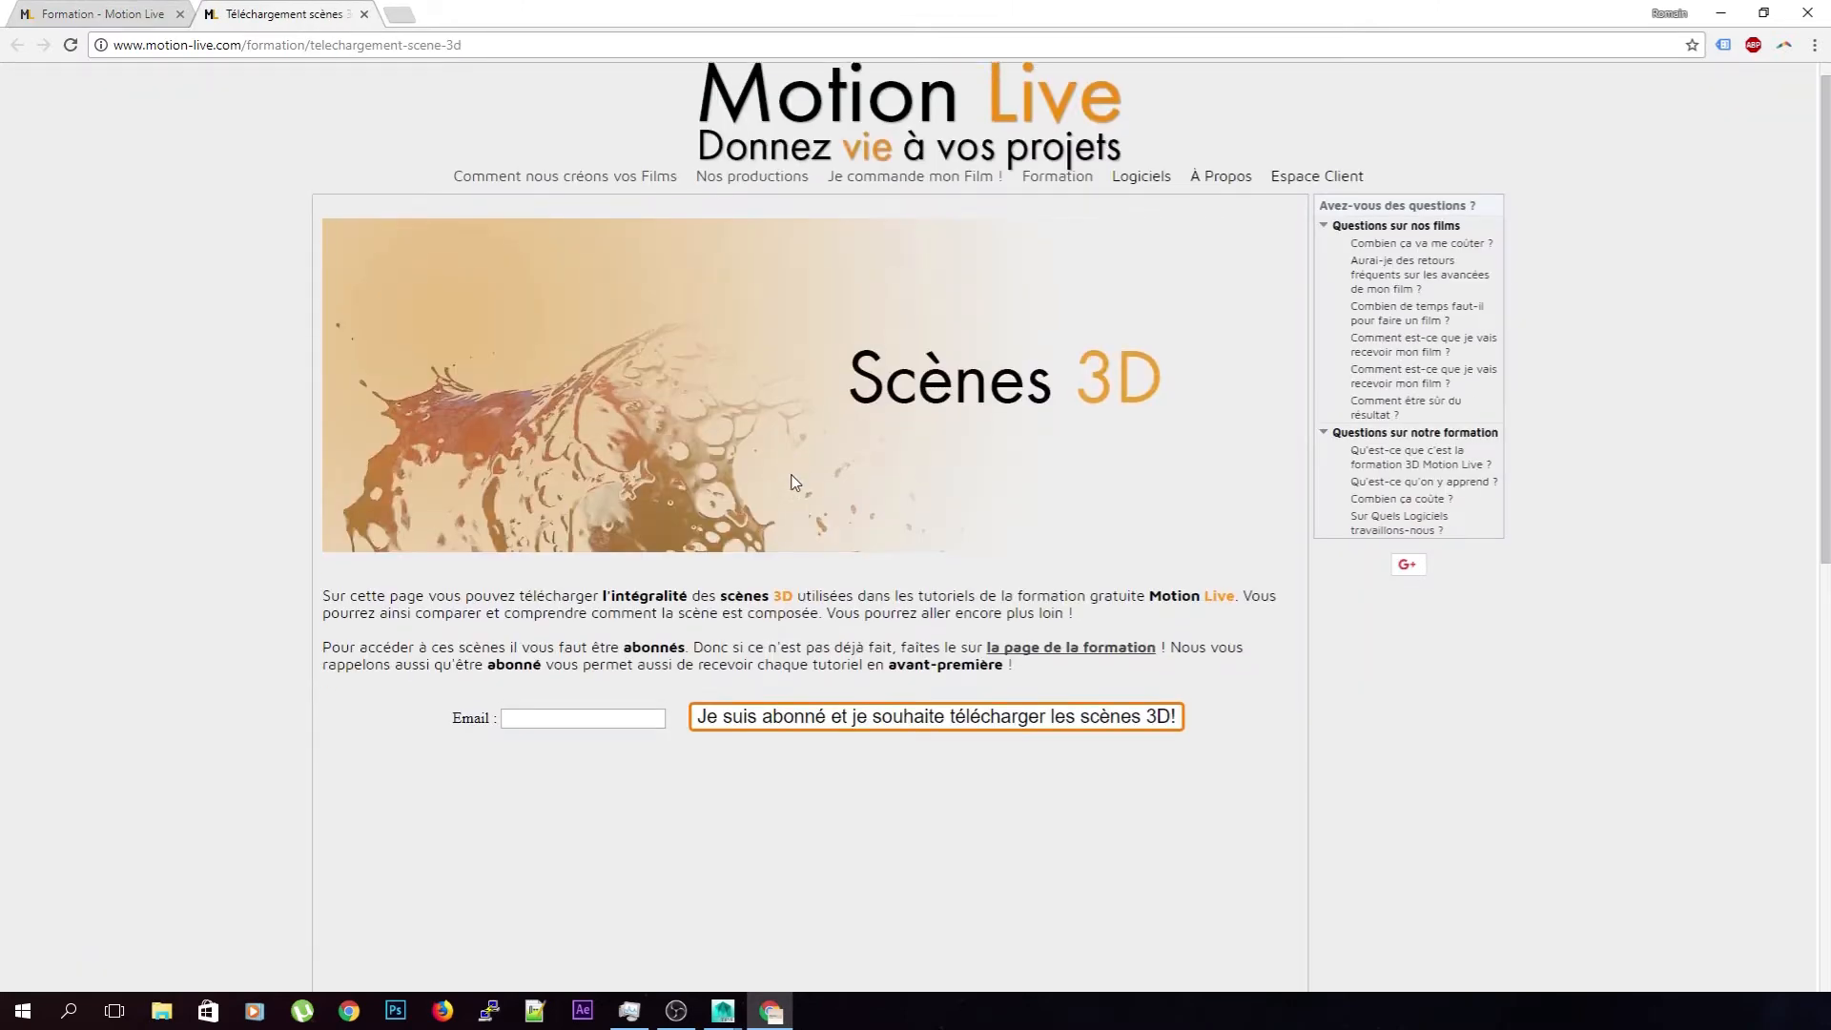
{"action": "scroll", "coordinate": [791, 480], "scroll_direction": "down", "scroll_amount": 2}
{"action": "left_click", "coordinate": [554, 550]}
{"action": "type", "text": "romai"}
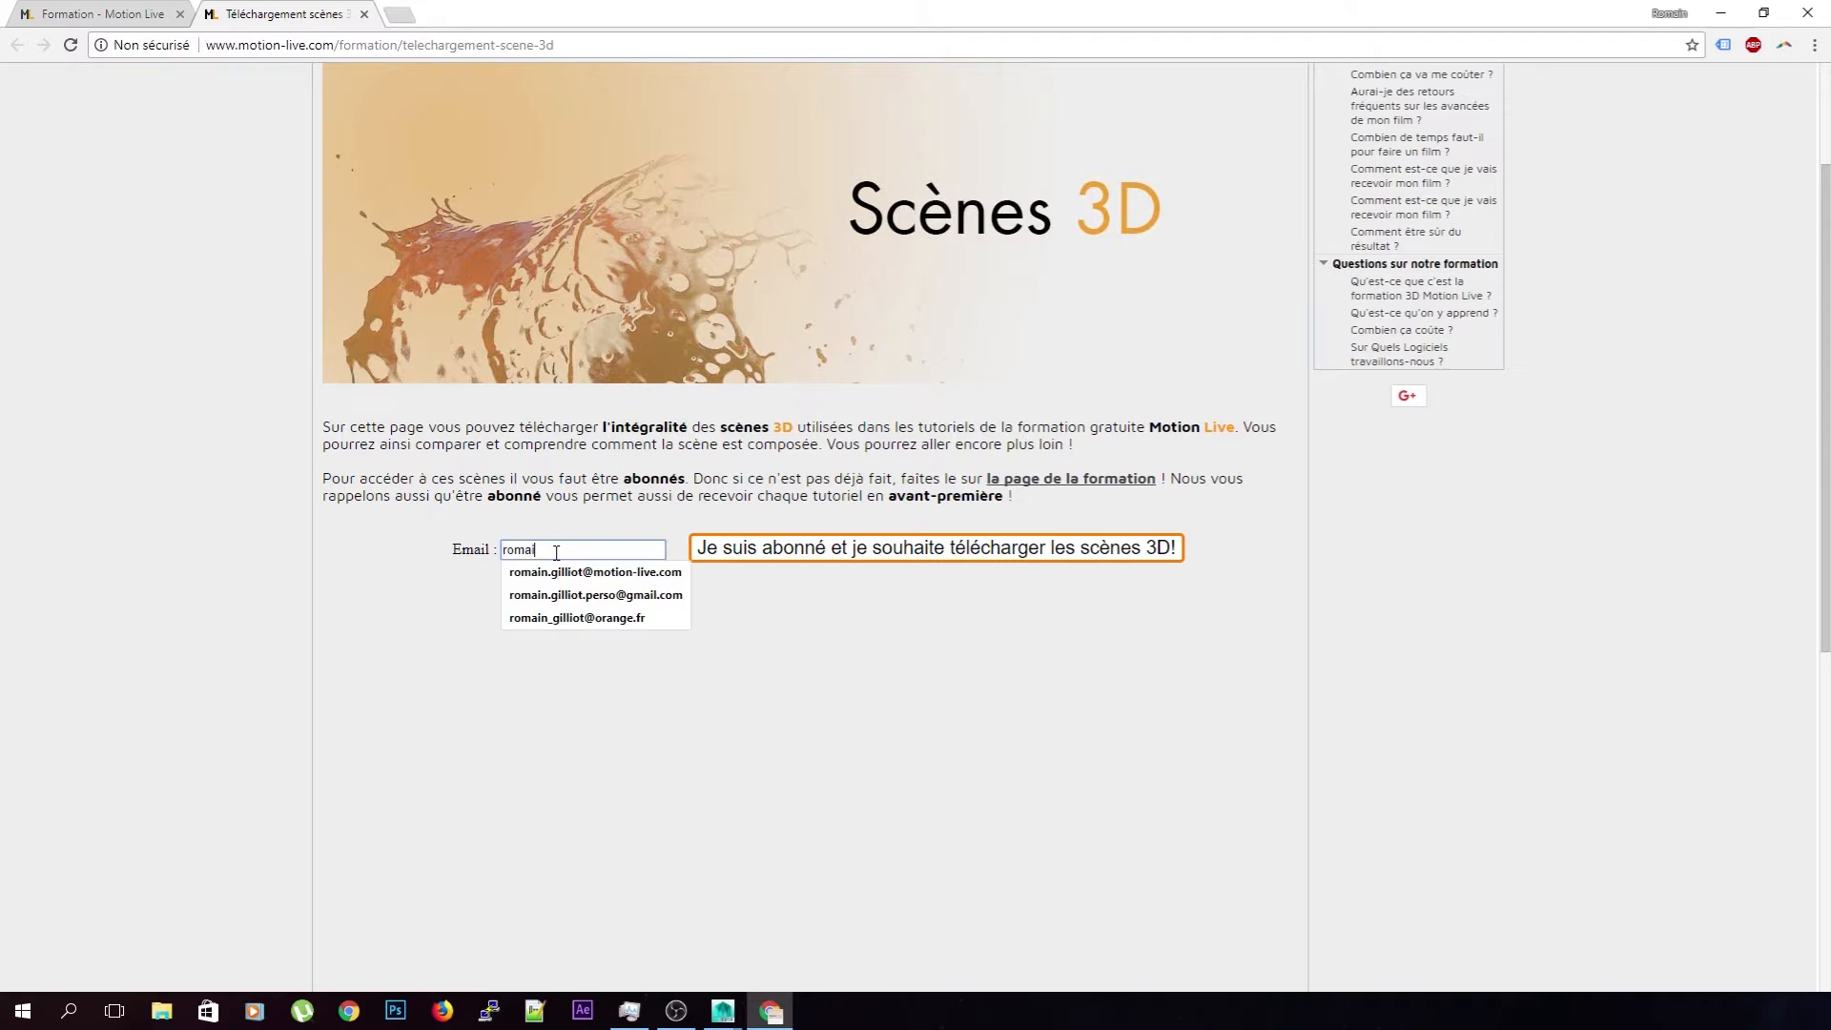
{"action": "type", "text": "n"}
{"action": "key", "text": "Down"}
{"action": "key", "text": "Return"}
{"action": "left_click", "coordinate": [750, 549]}
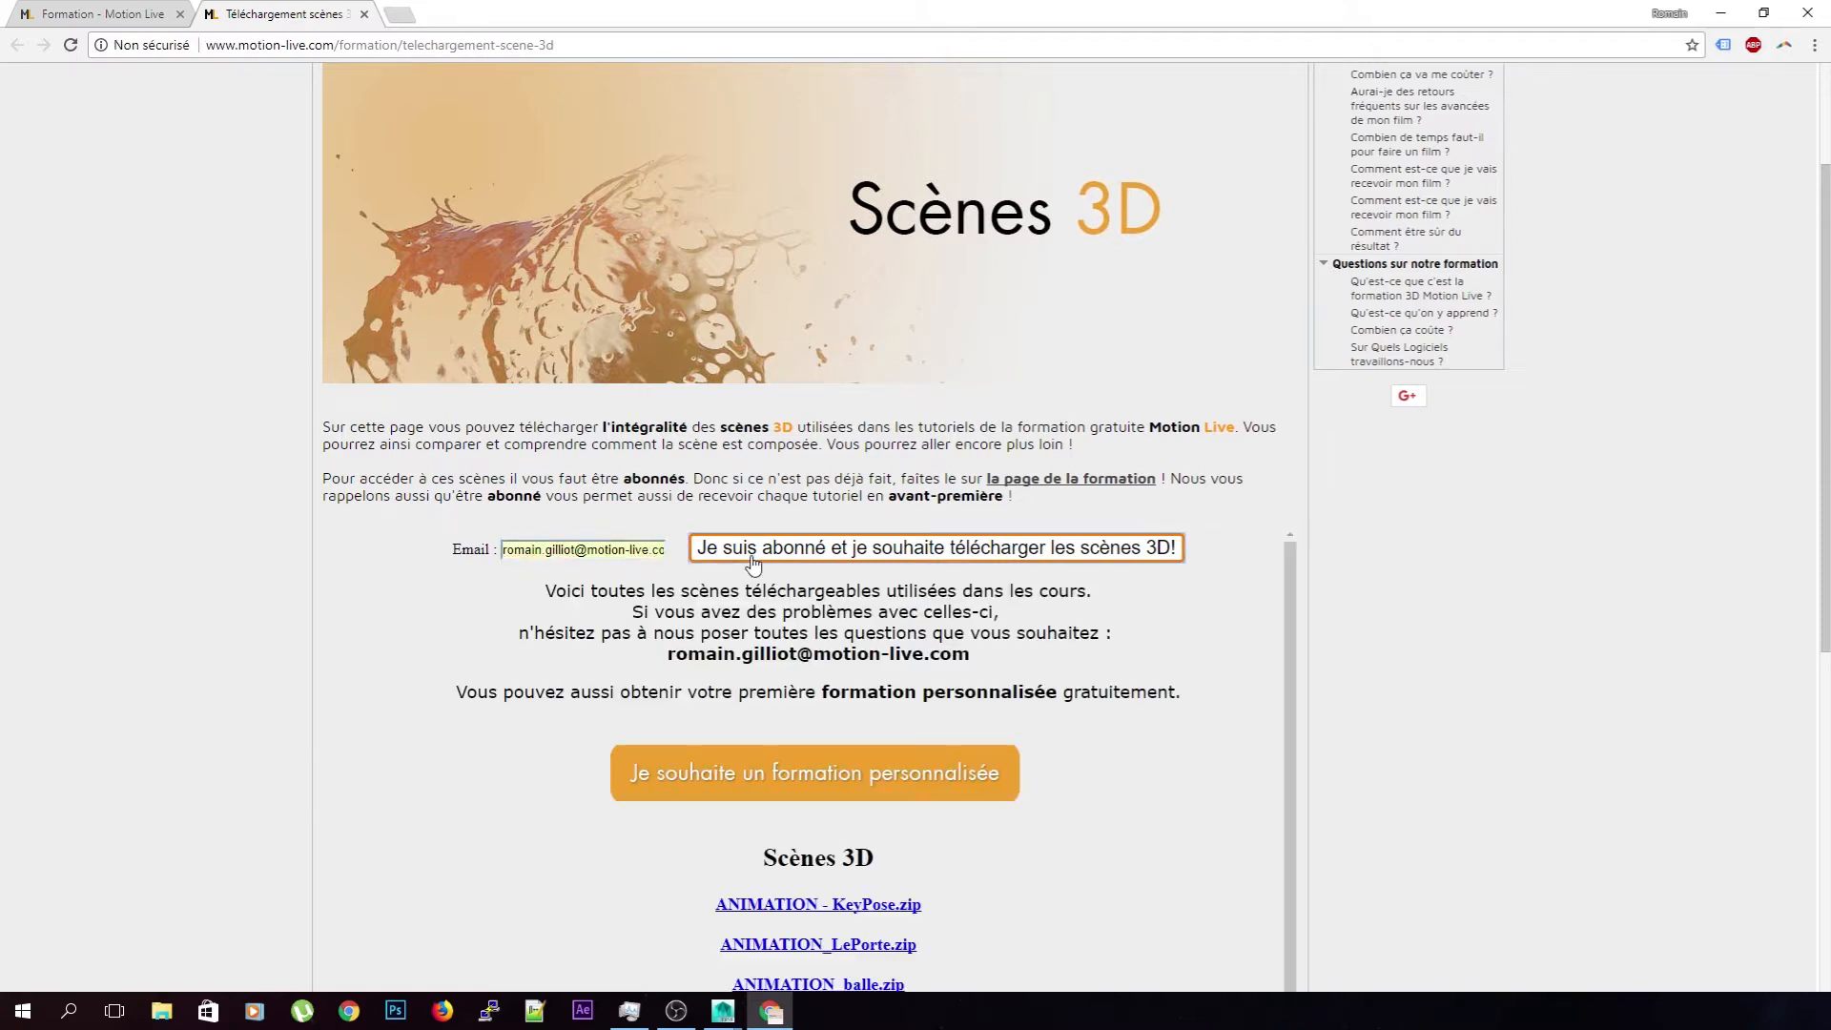
Look through the list of downloadable 3D scene archives
{"action": "scroll", "coordinate": [1383, 680], "scroll_direction": "down", "scroll_amount": 3}
{"action": "scroll", "coordinate": [993, 576], "scroll_direction": "down", "scroll_amount": 6}
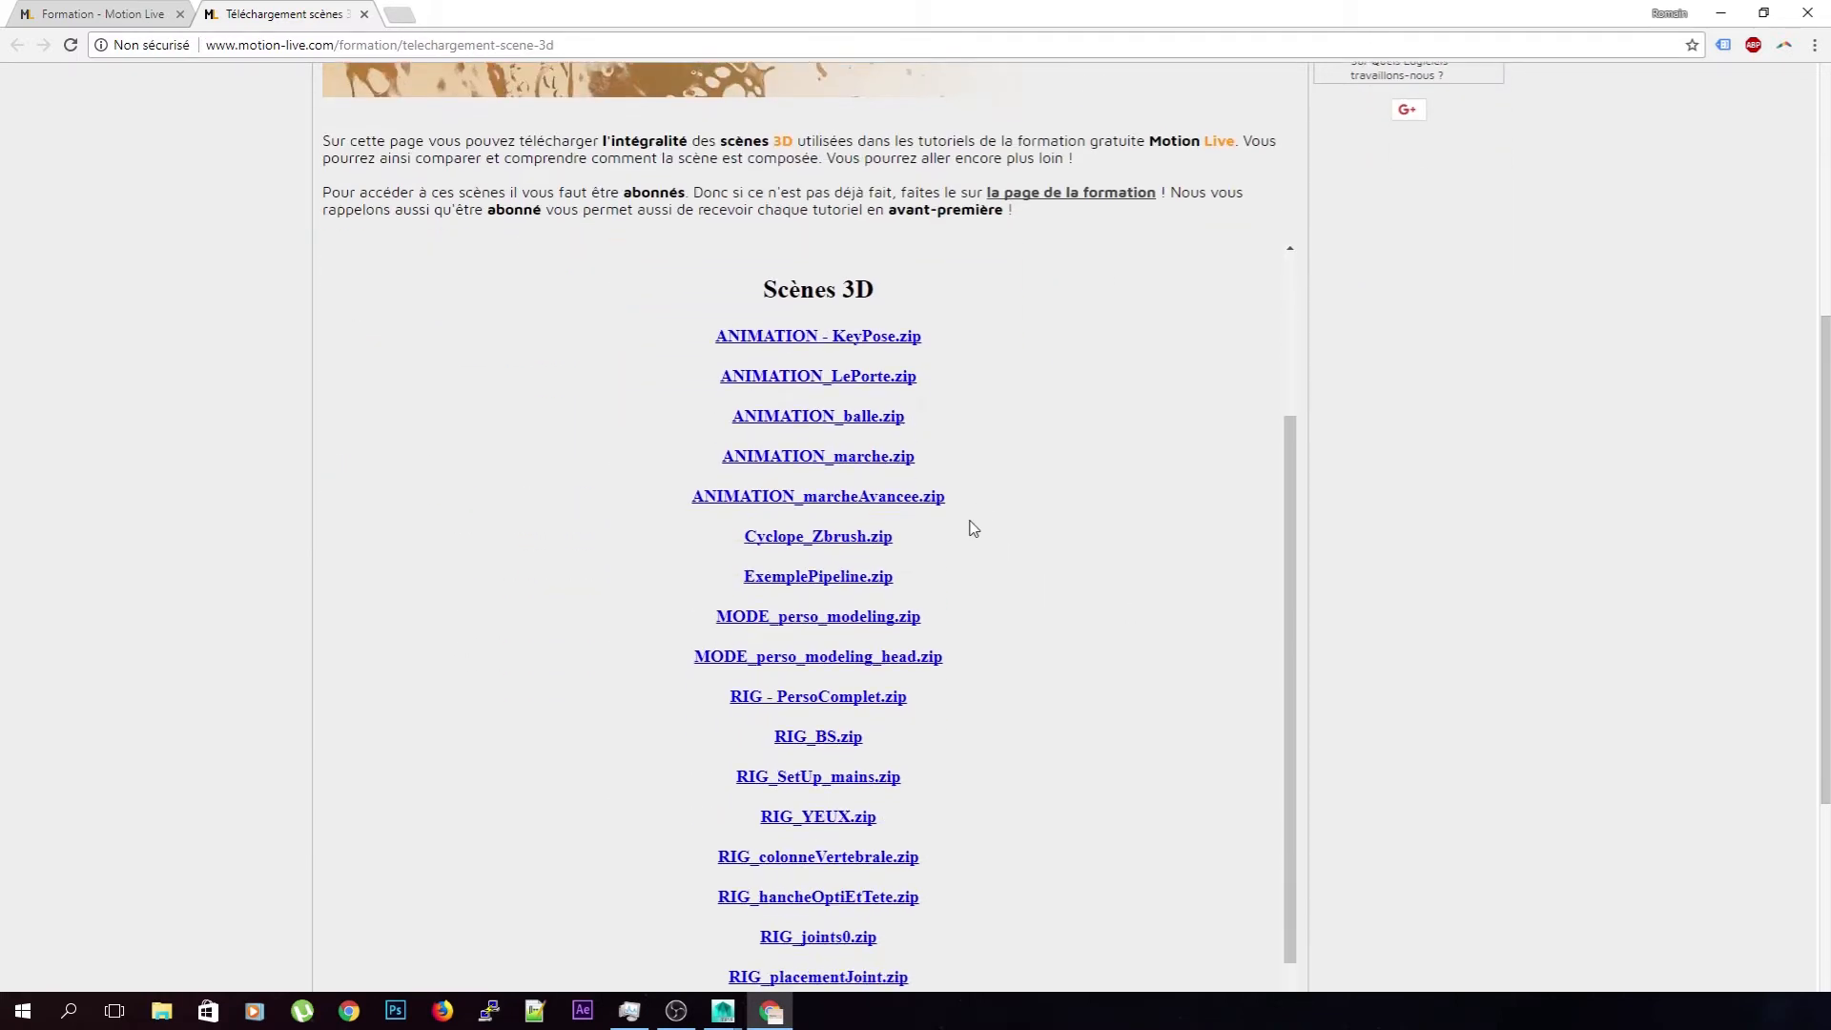
{"action": "scroll", "coordinate": [929, 658], "scroll_direction": "down", "scroll_amount": 5}
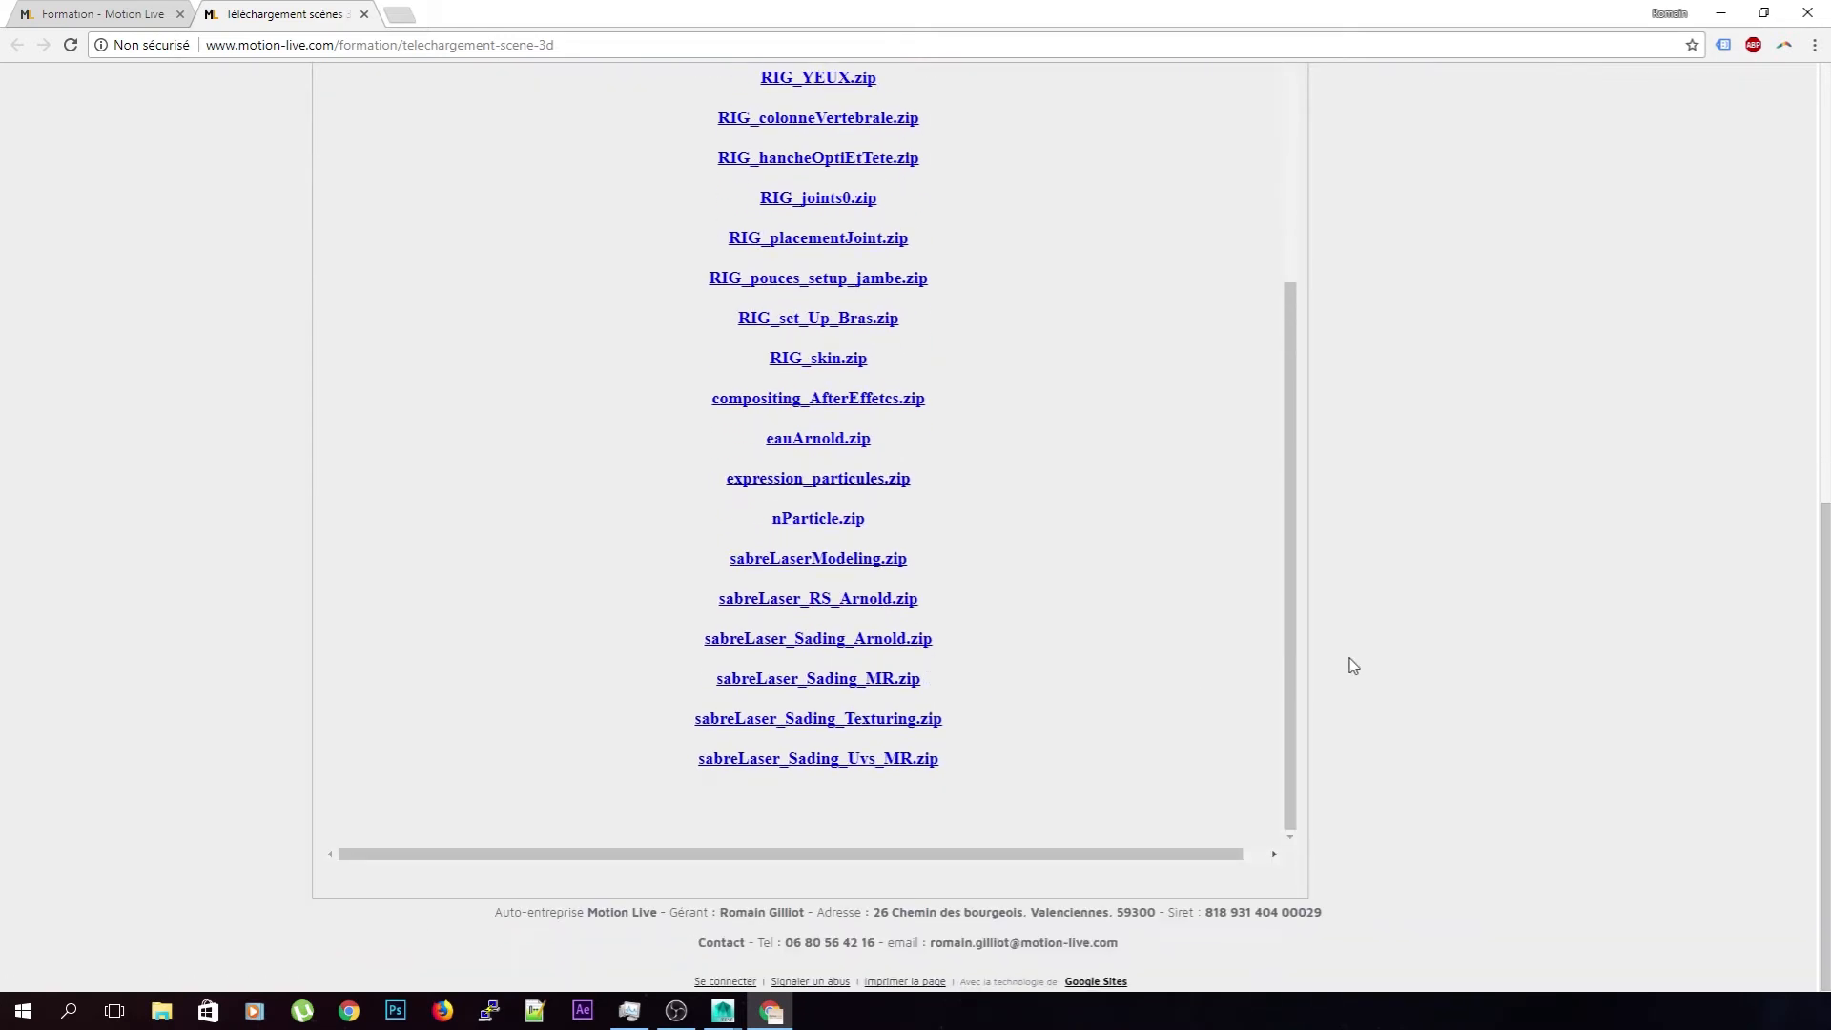
{"action": "scroll", "coordinate": [1459, 695], "scroll_direction": "up", "scroll_amount": 4}
{"action": "scroll", "coordinate": [1200, 764], "scroll_direction": "up", "scroll_amount": 6}
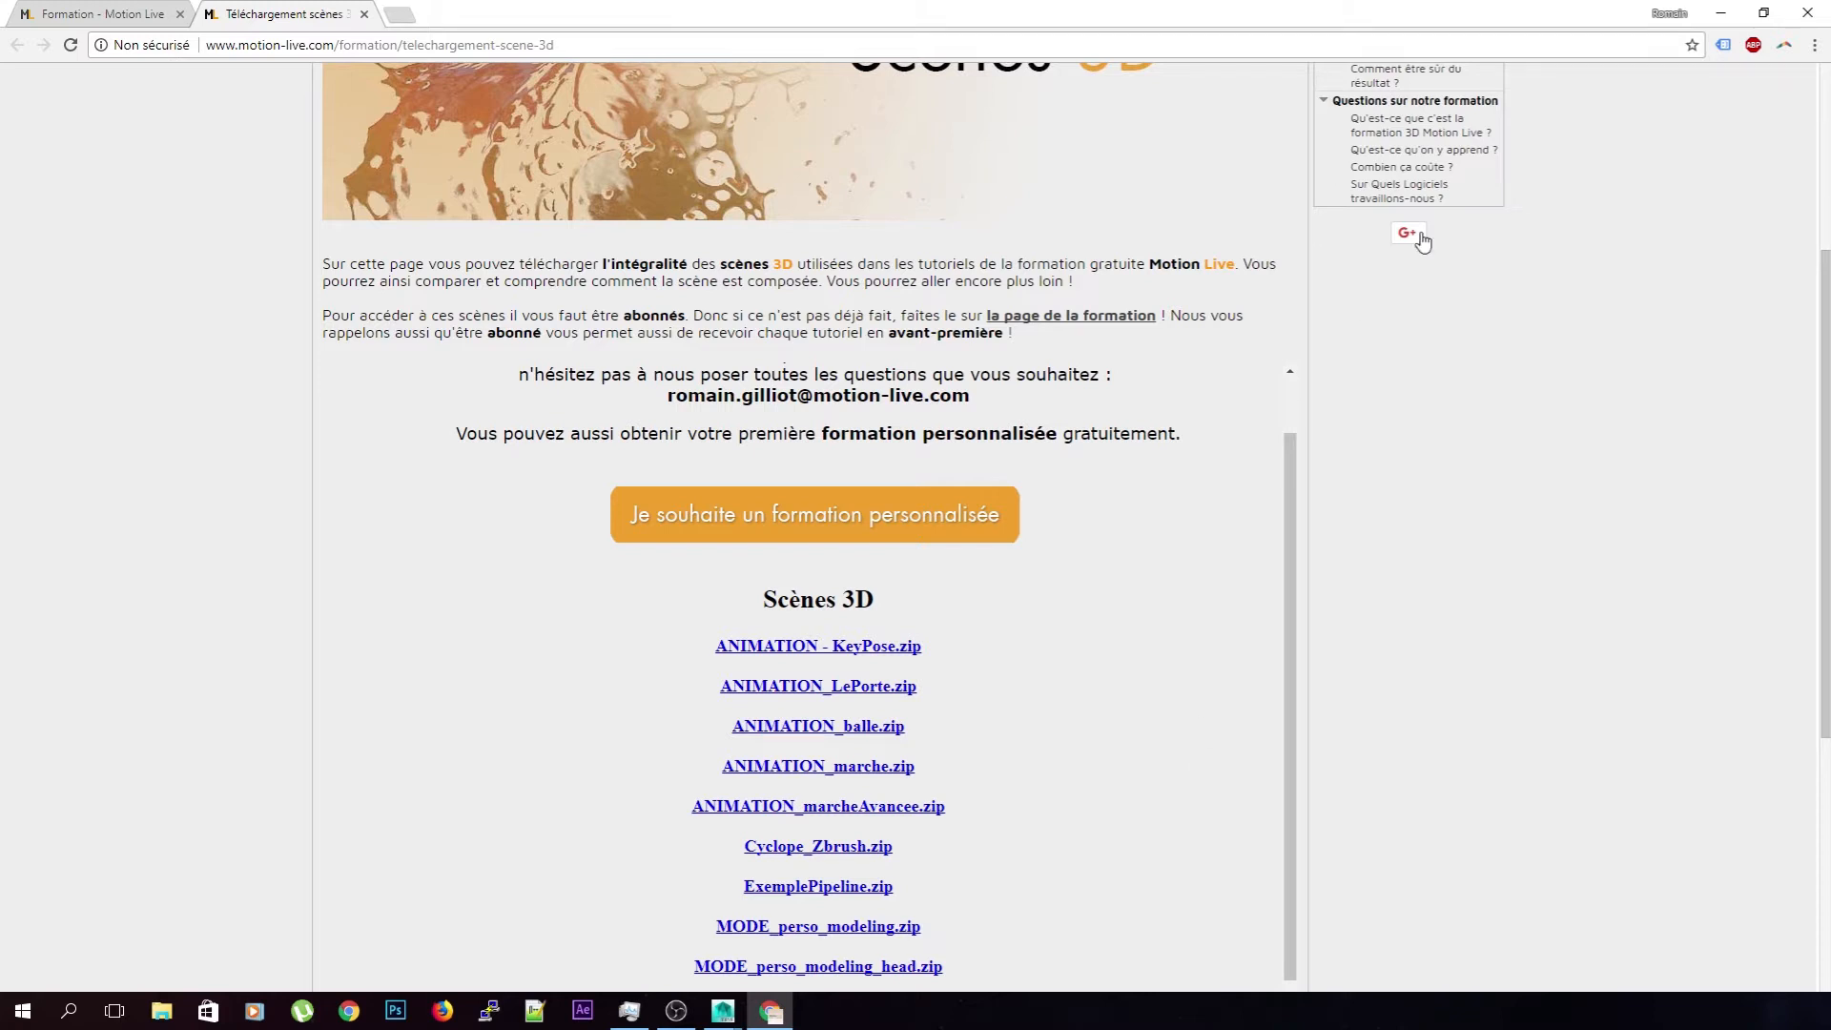
Close the browser and open the scene lePorteAd.mb in Maya
{"action": "left_click", "coordinate": [1807, 13]}
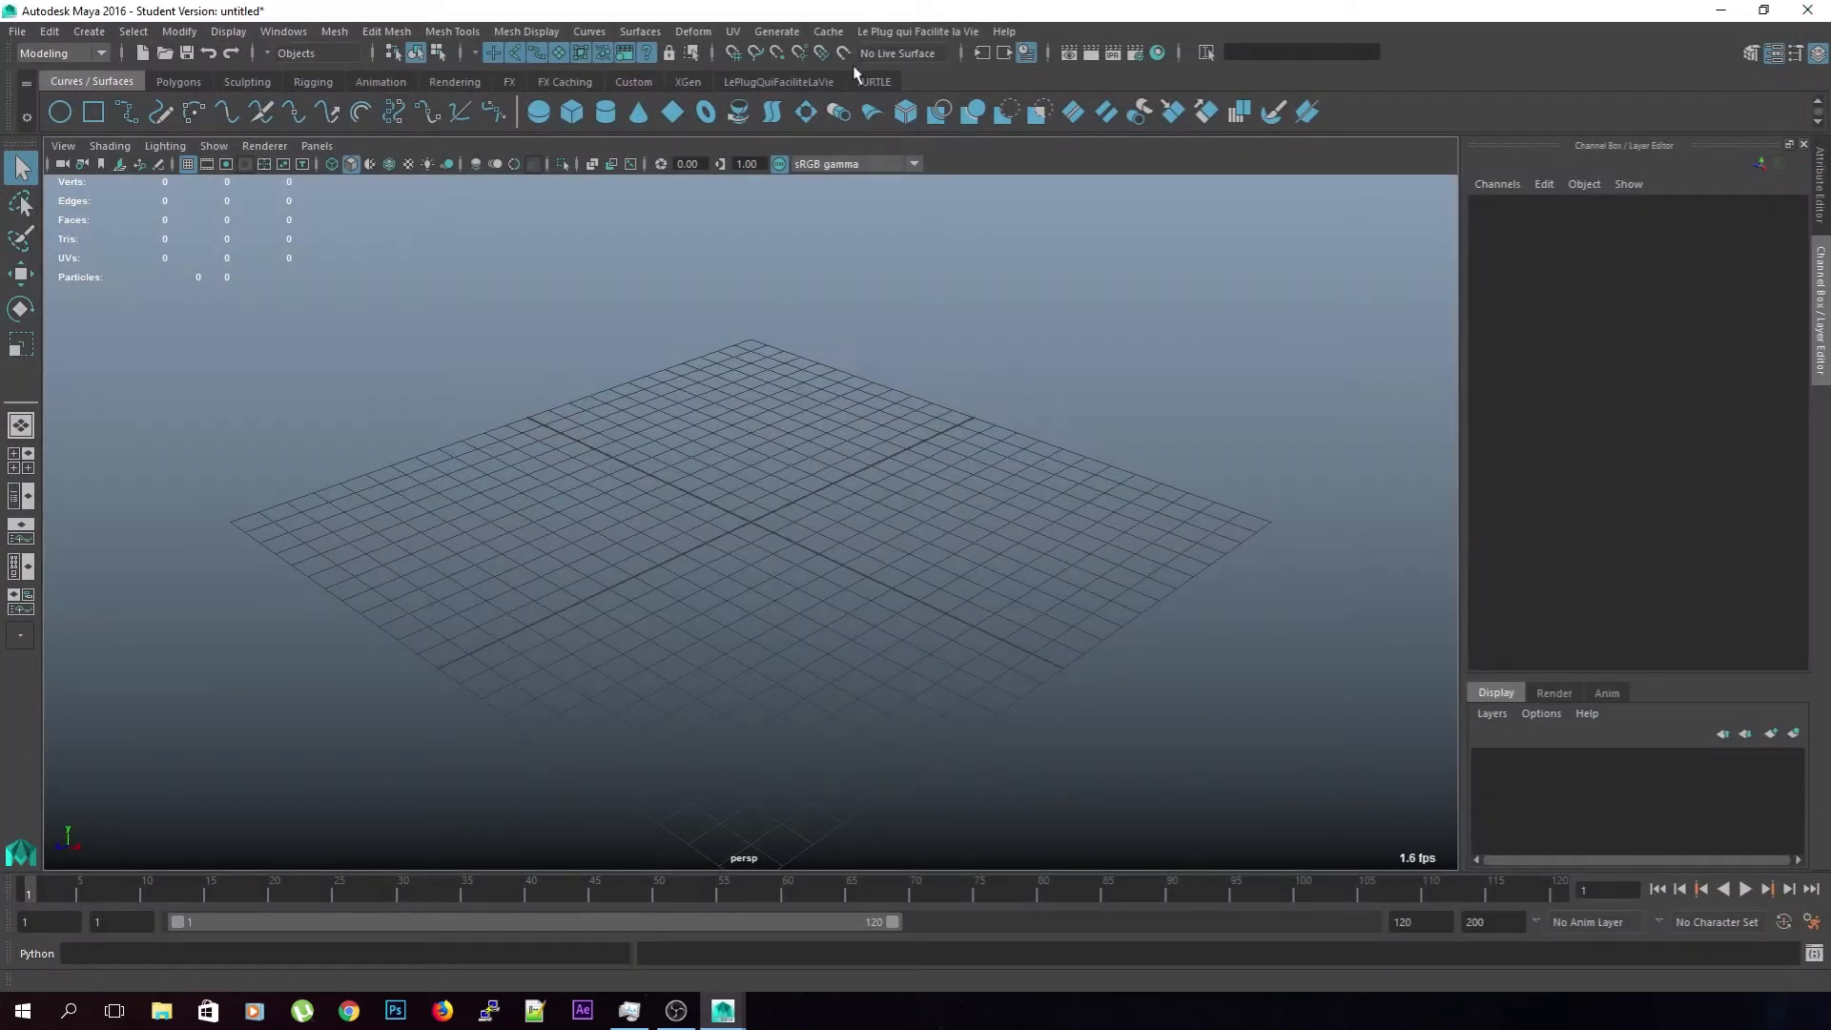
{"action": "left_click", "coordinate": [17, 31]}
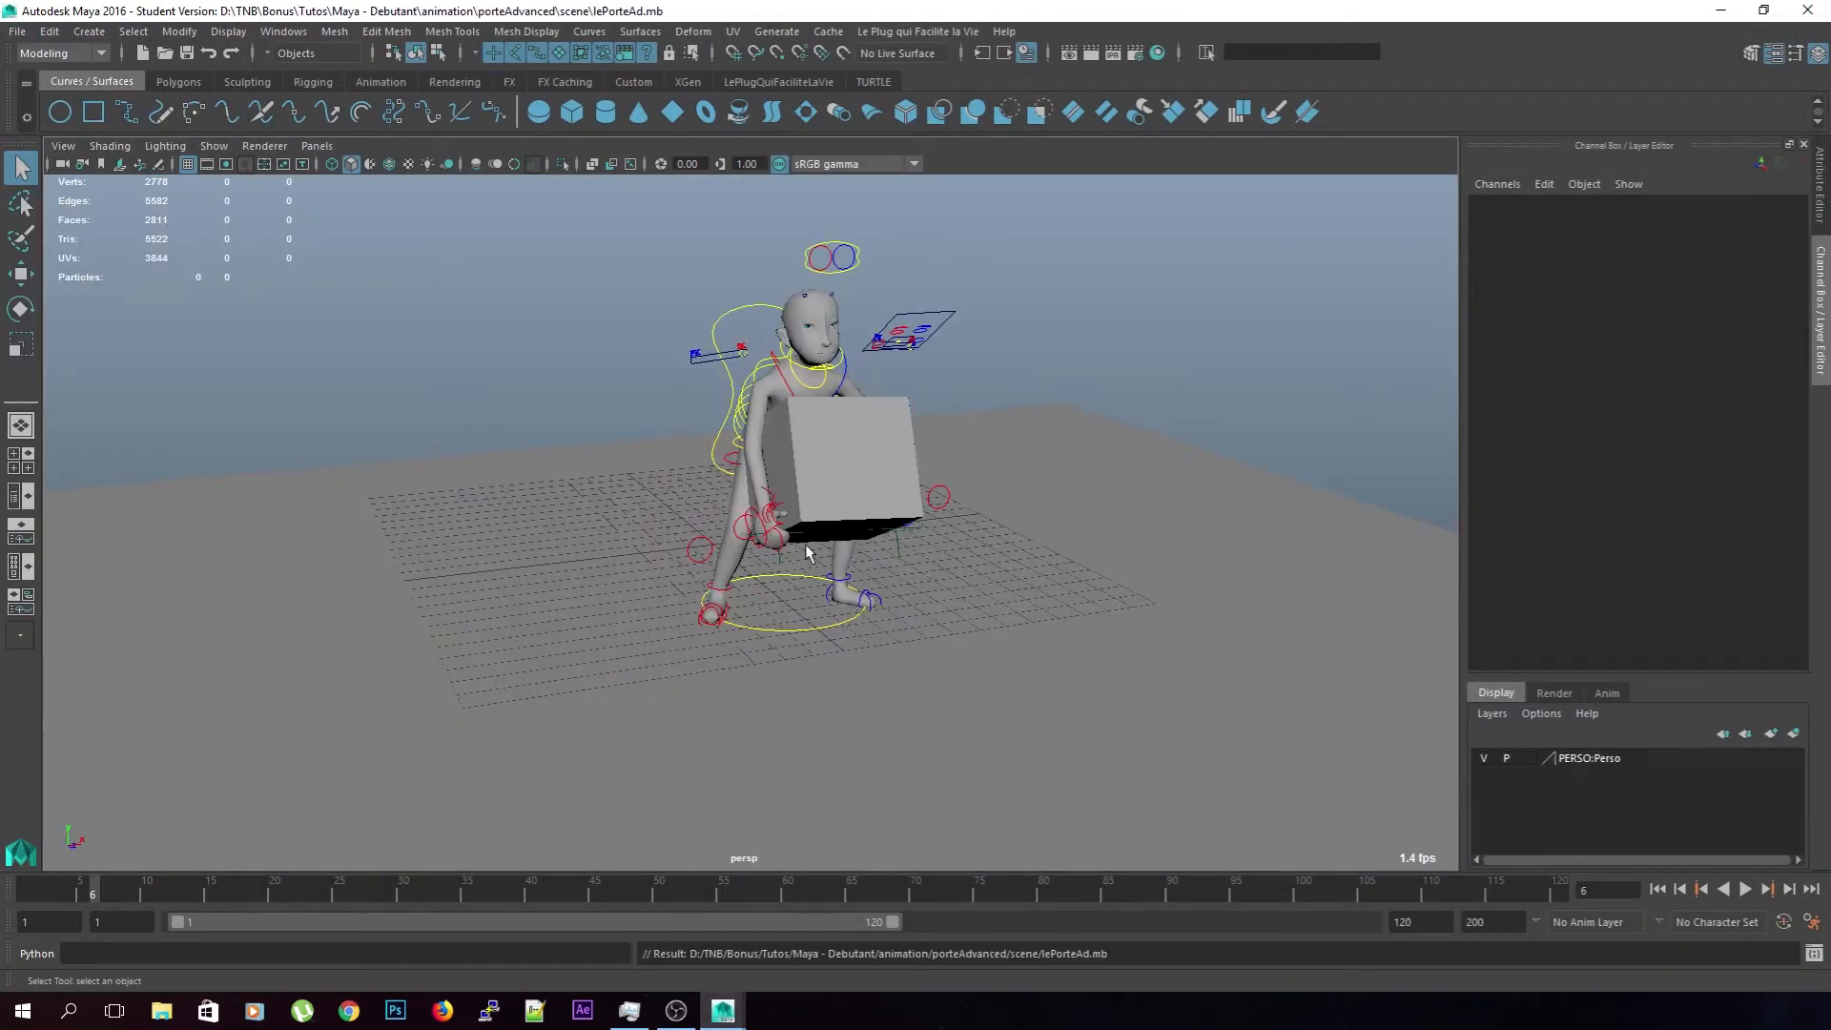
Play and scrub through the first frames to examine the character's box-lifting poses from both sides
{"action": "right_click_drag", "start_coordinate": [805, 549], "coordinate": [972, 523], "text": "alt"}
{"action": "left_click_drag", "start_coordinate": [973, 524], "coordinate": [805, 499], "text": "alt"}
{"action": "middle_click_drag", "start_coordinate": [805, 499], "coordinate": [790, 540], "text": "alt"}
{"action": "right_click_drag", "start_coordinate": [790, 540], "coordinate": [805, 444], "text": "alt"}
{"action": "left_click_drag", "start_coordinate": [805, 444], "coordinate": [799, 462], "text": "alt"}
{"action": "key", "text": "alt+v"}
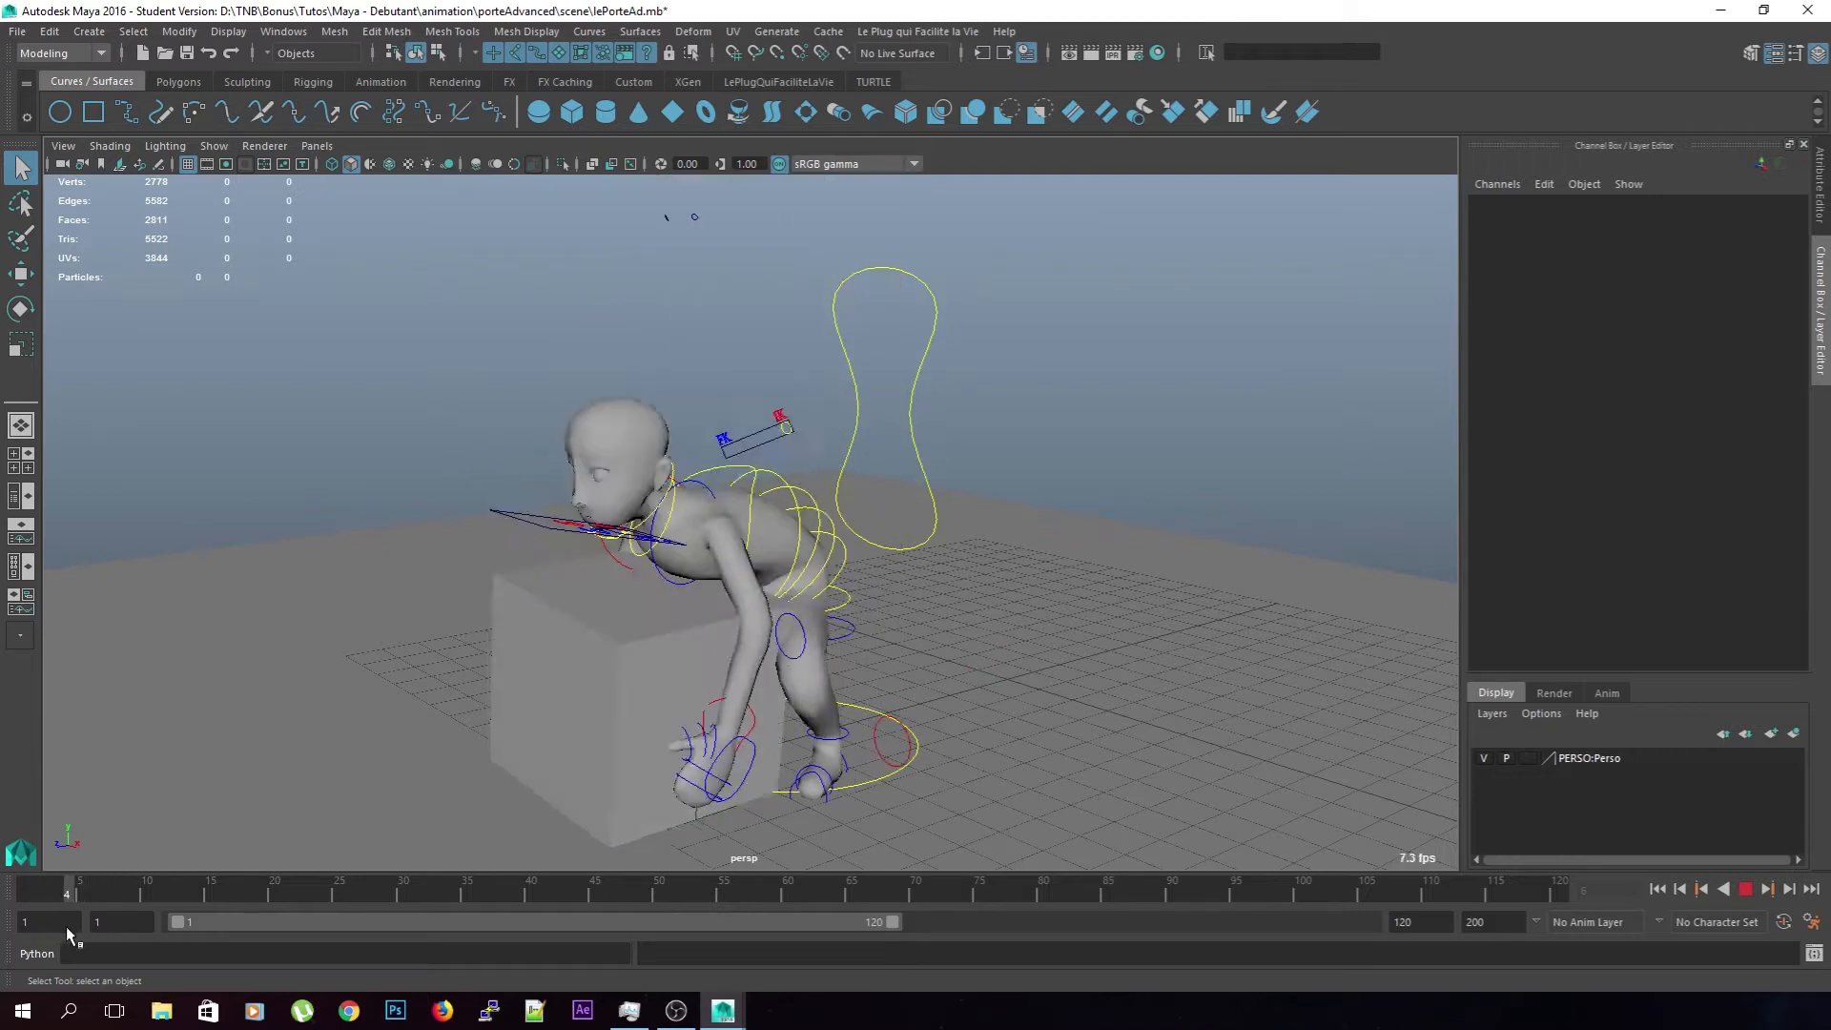
{"action": "left_click_drag", "start_coordinate": [115, 934], "coordinate": [46, 940]}
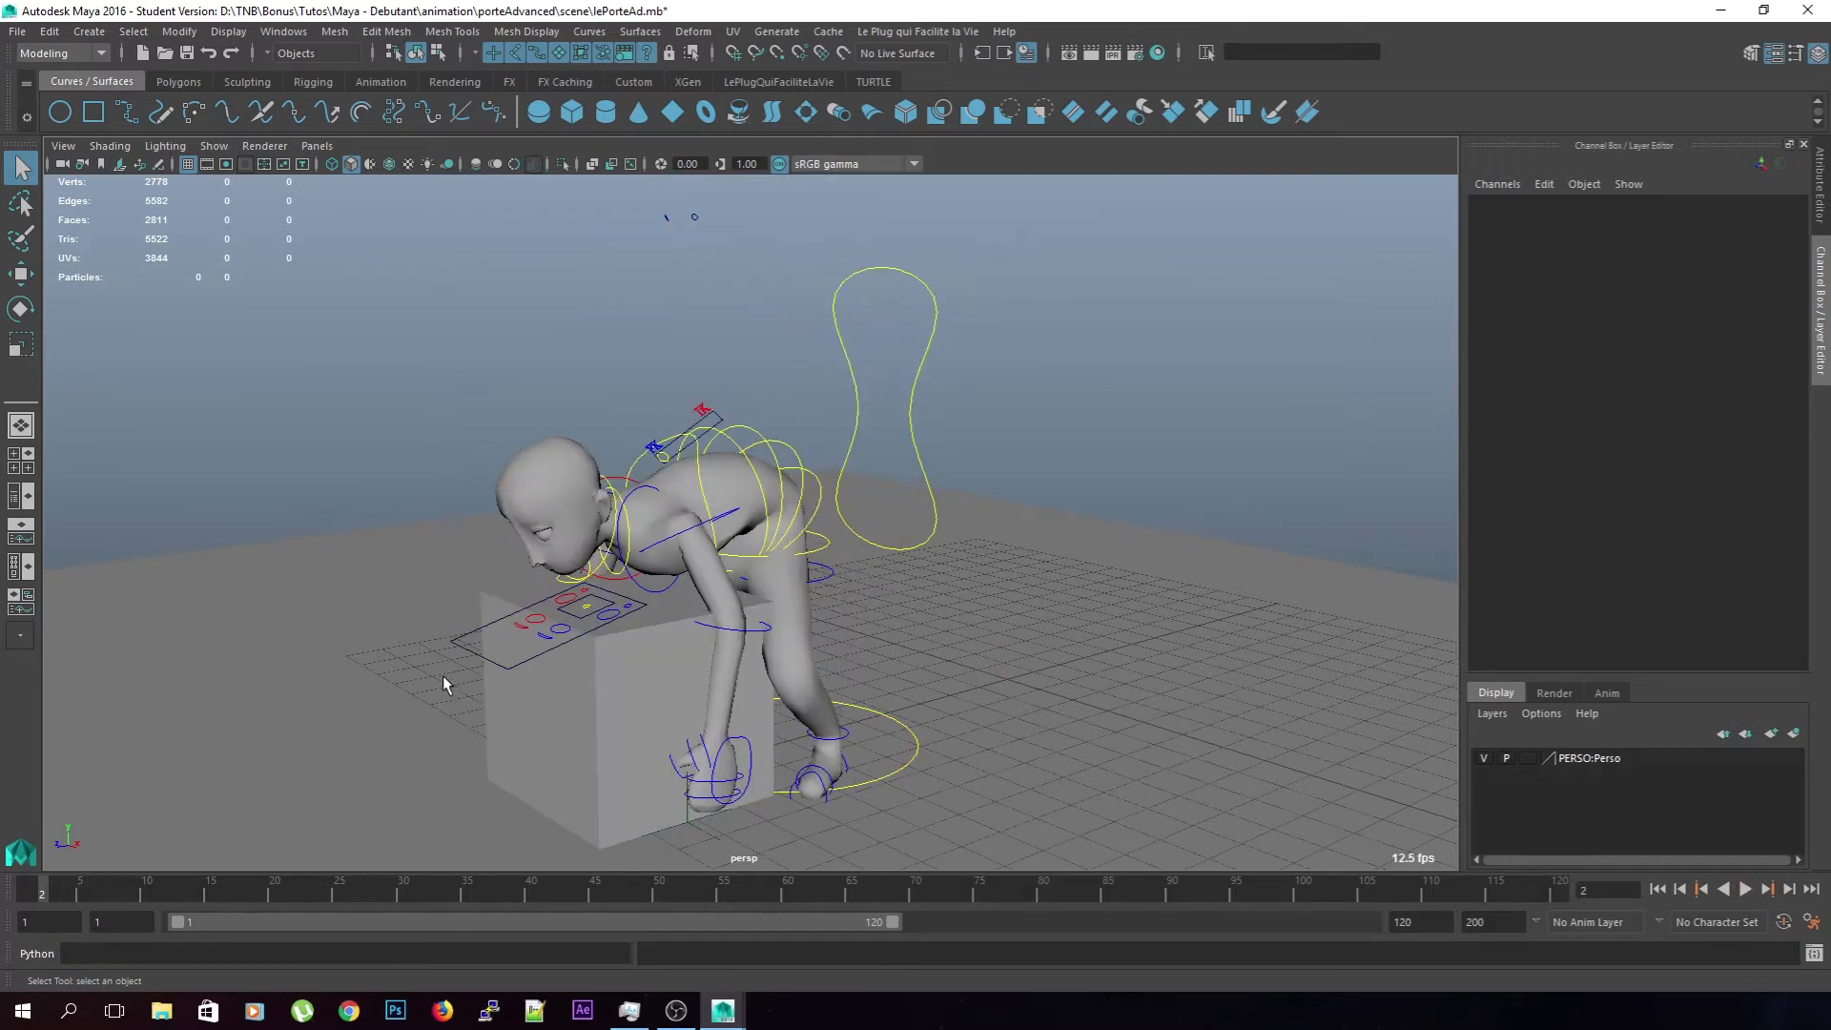
{"action": "left_click_drag", "start_coordinate": [443, 675], "coordinate": [760, 668], "text": "alt"}
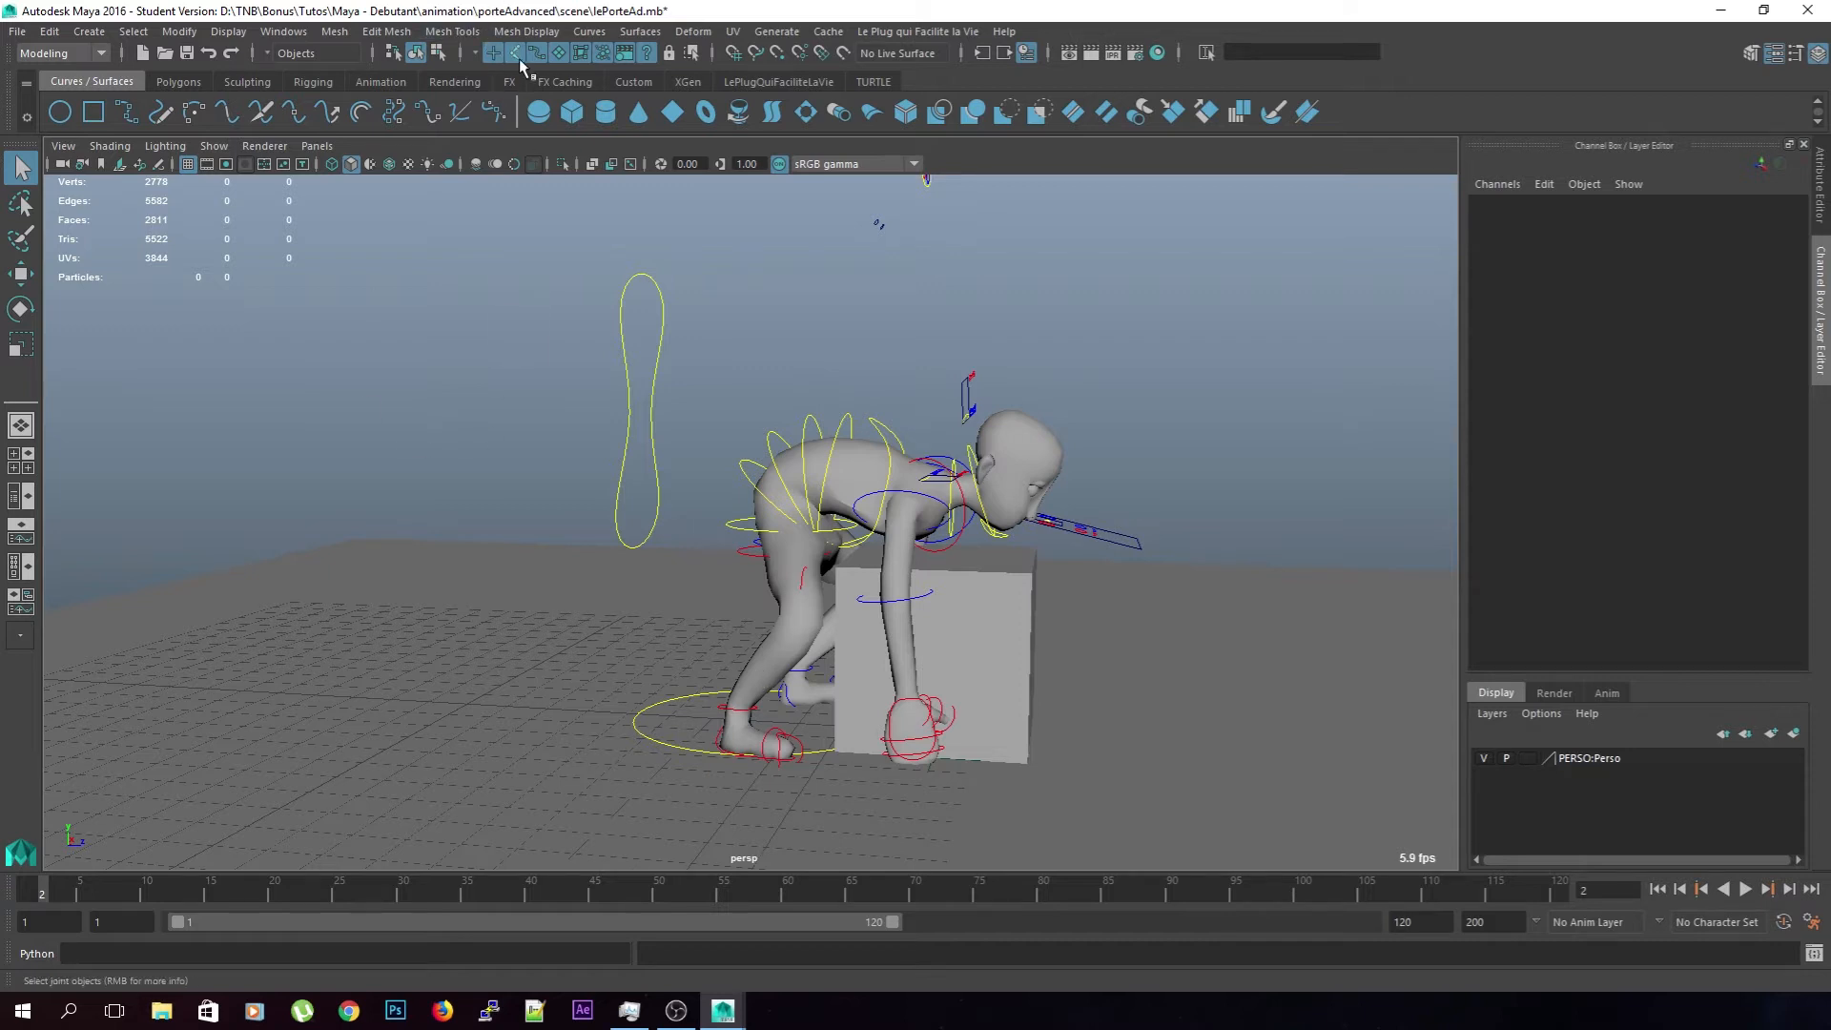
Select all the control curves of the character and the box, and shorten the playback range to end at frame 65
{"action": "scroll", "coordinate": [1006, 367], "scroll_direction": "down", "scroll_amount": 1}
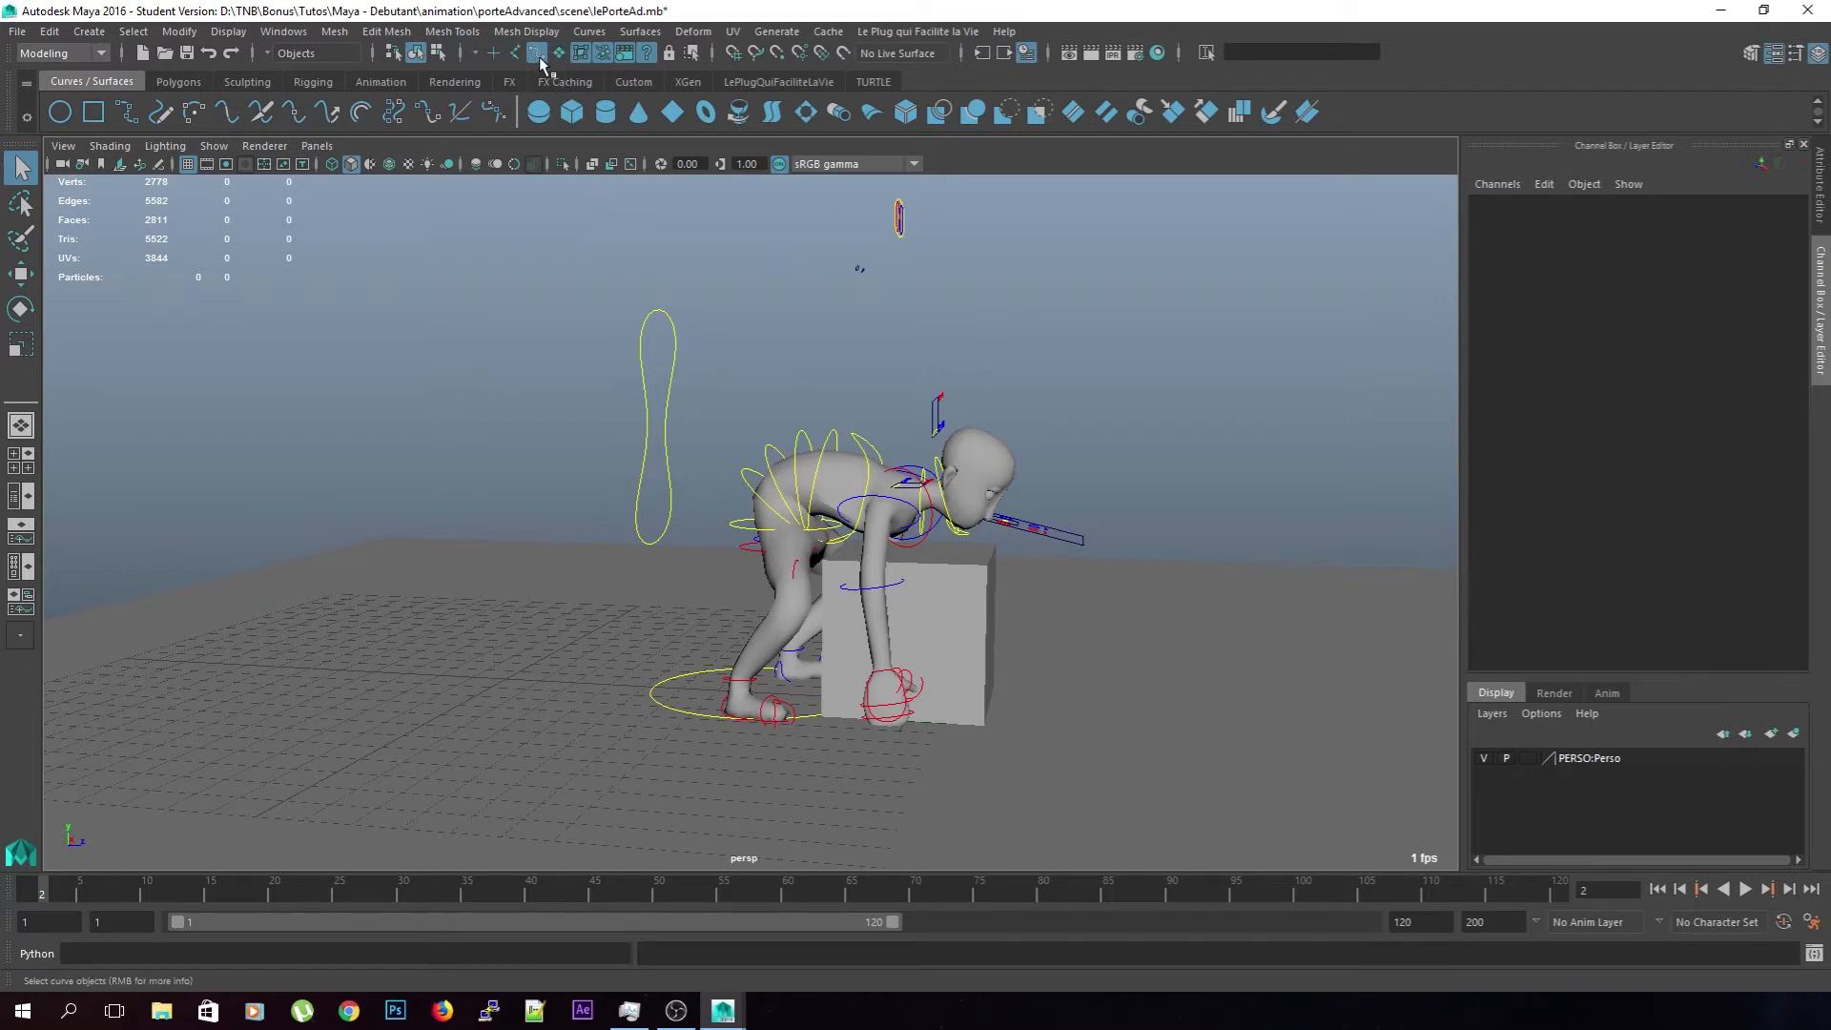
{"action": "scroll", "coordinate": [674, 519], "scroll_direction": "down", "scroll_amount": 2}
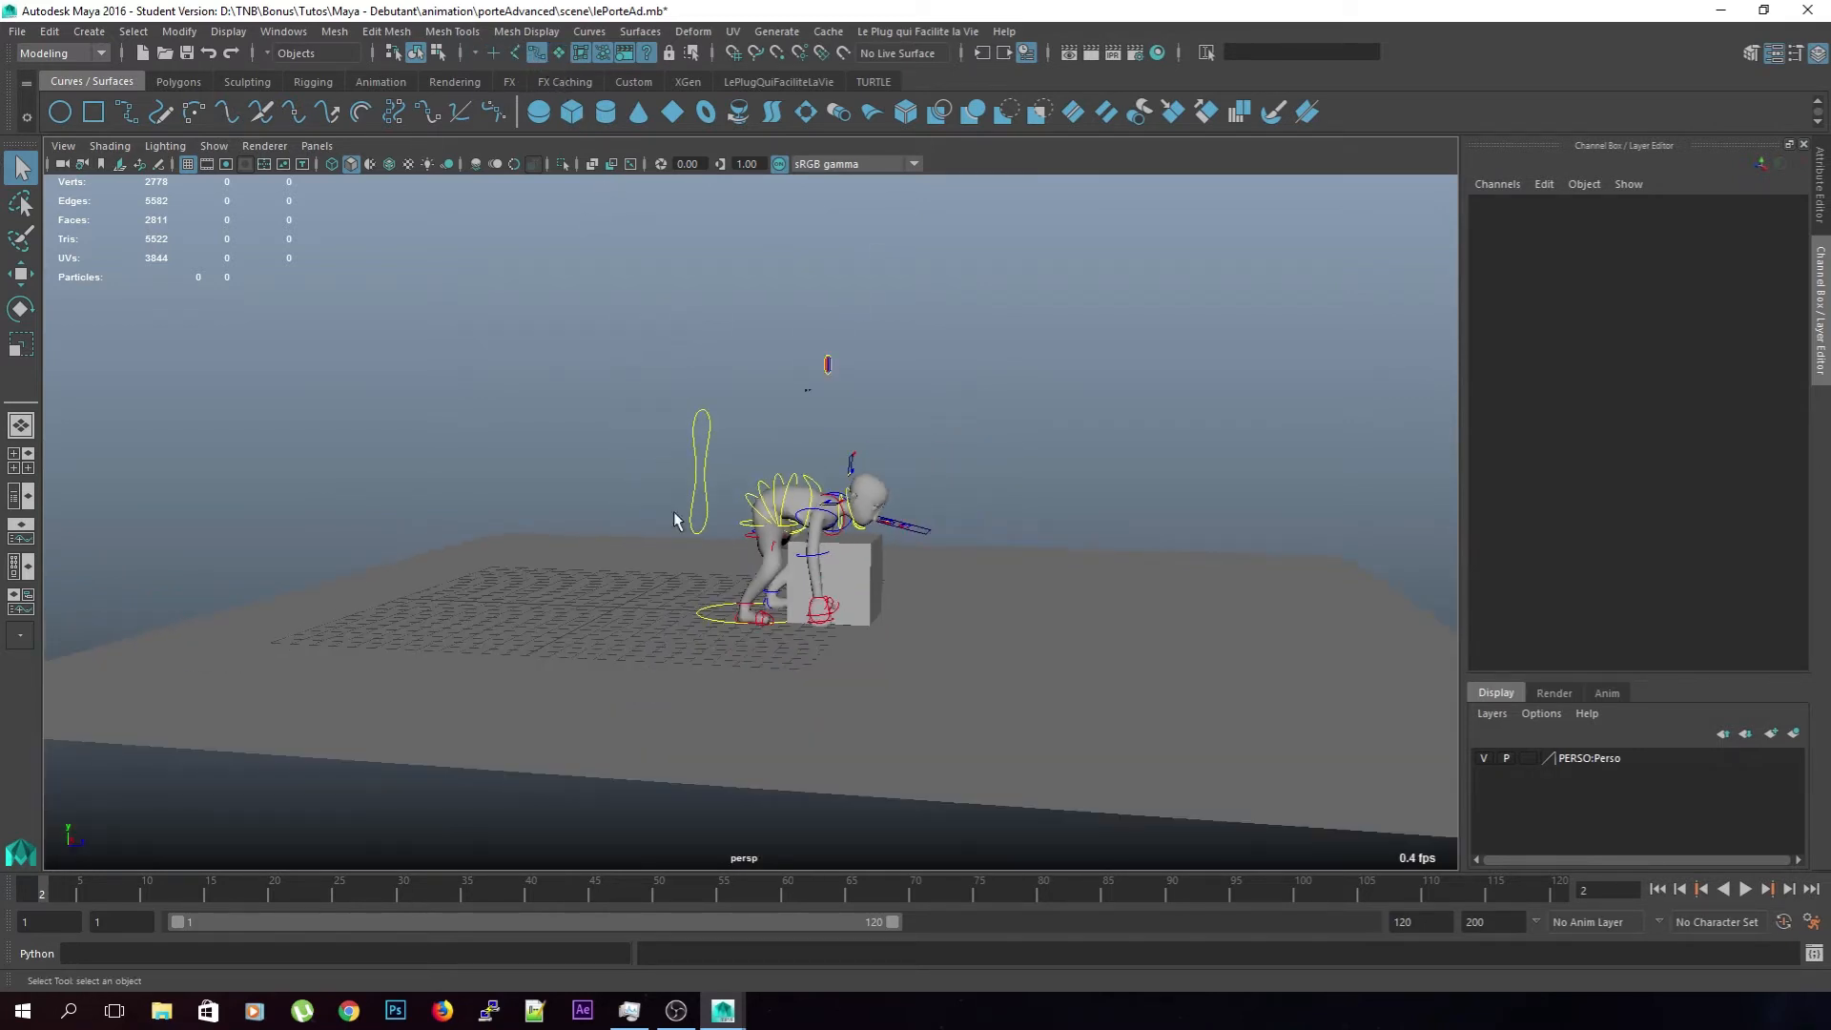
{"action": "left_click_drag", "start_coordinate": [546, 300], "coordinate": [1110, 741]}
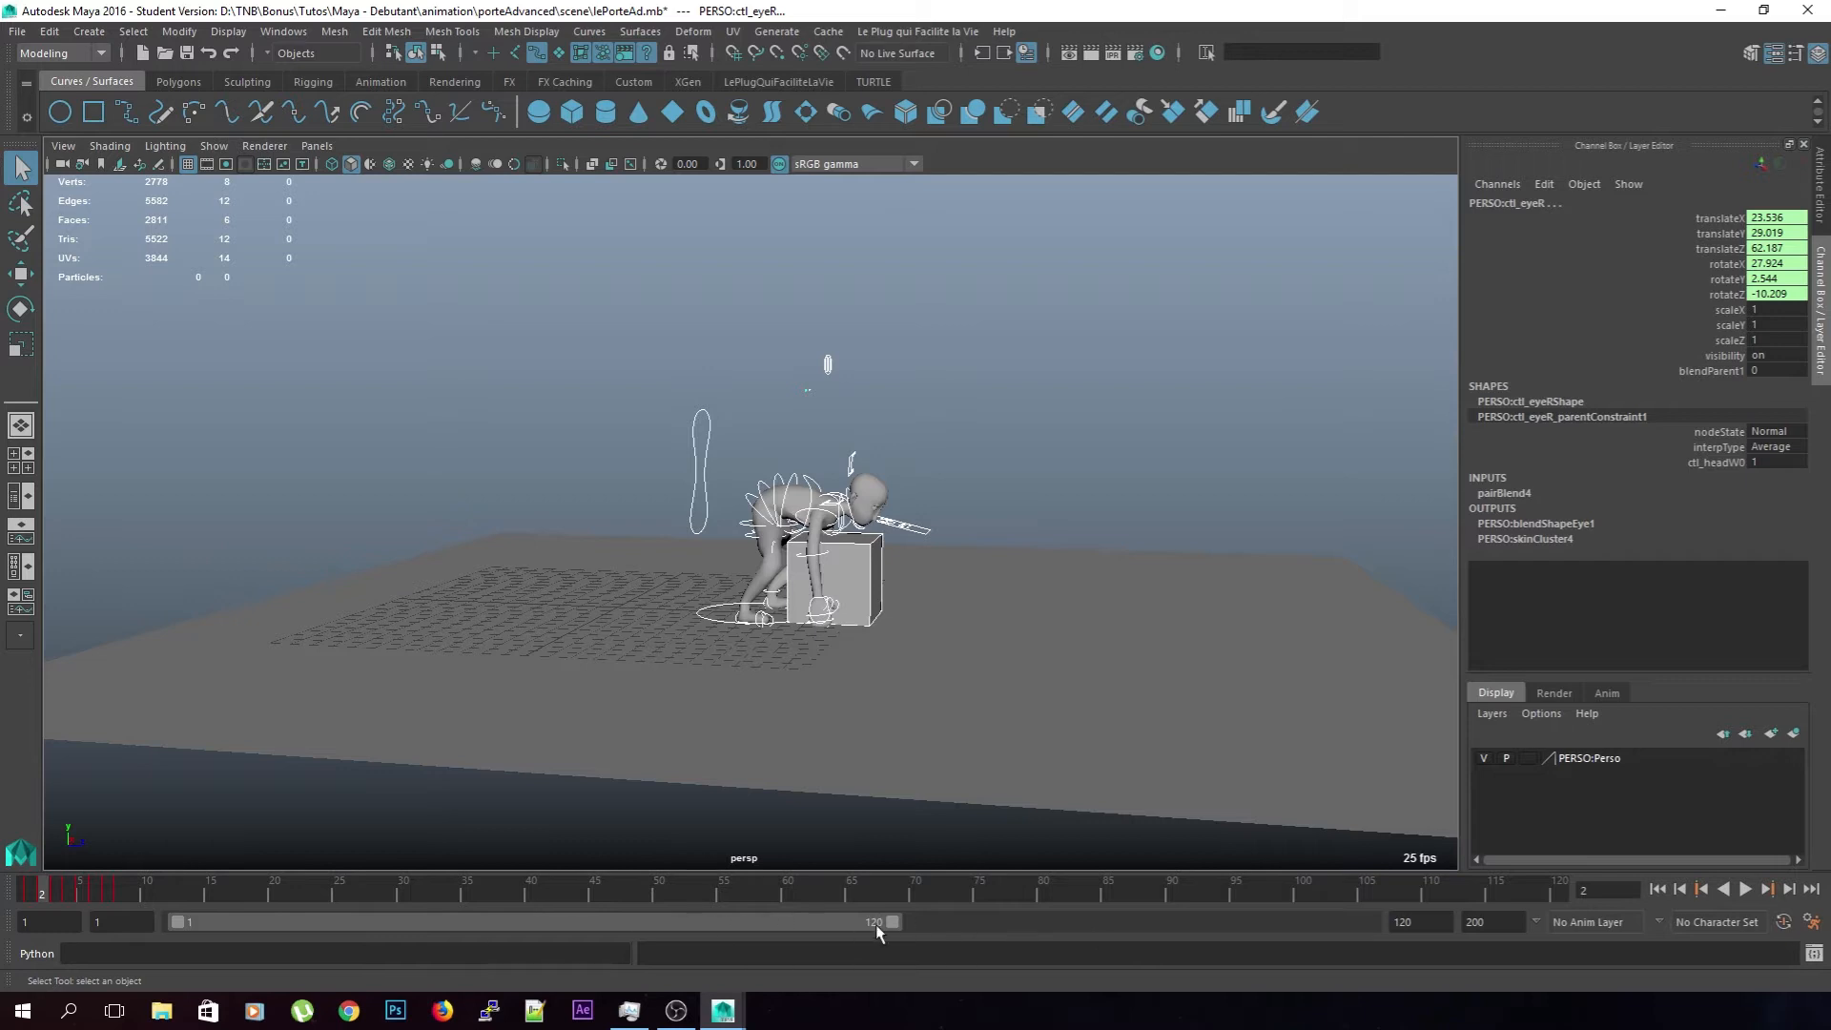
{"action": "left_click_drag", "start_coordinate": [894, 925], "coordinate": [569, 932]}
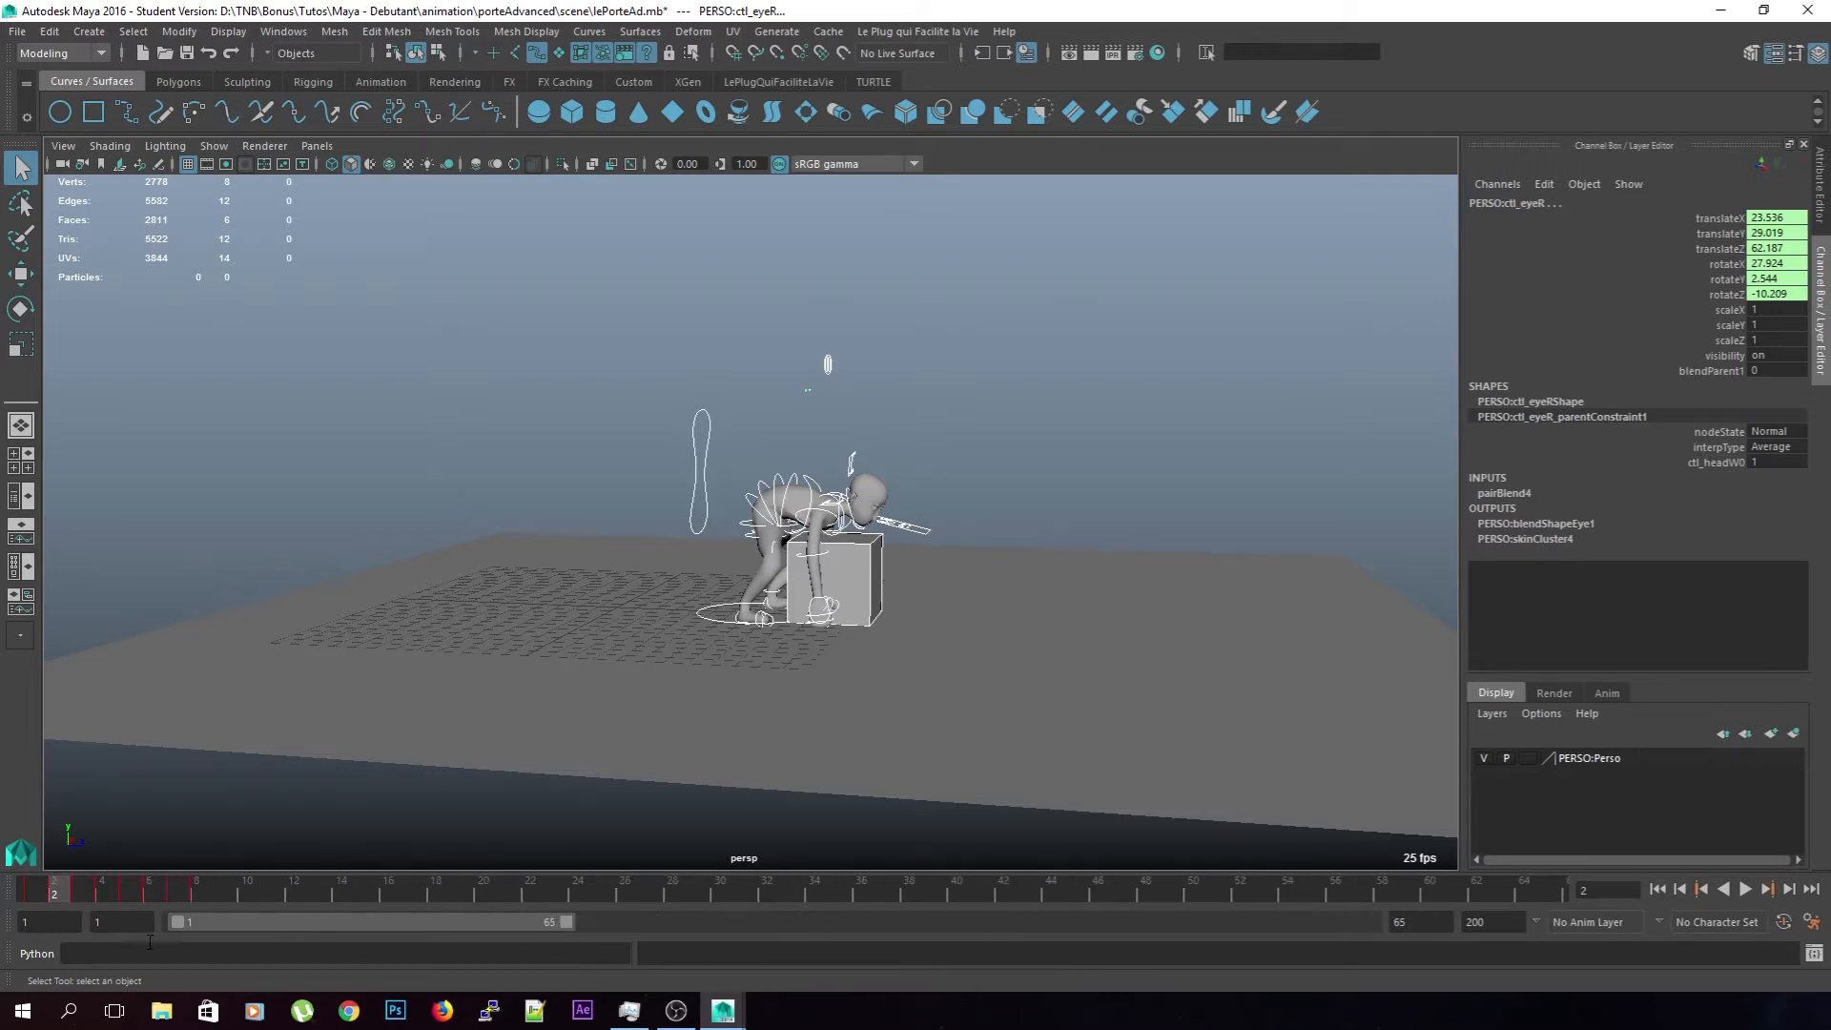
Try to space out the poses by shifting every key after the first one so they start at frame 20
{"action": "key", "text": "alt+v"}
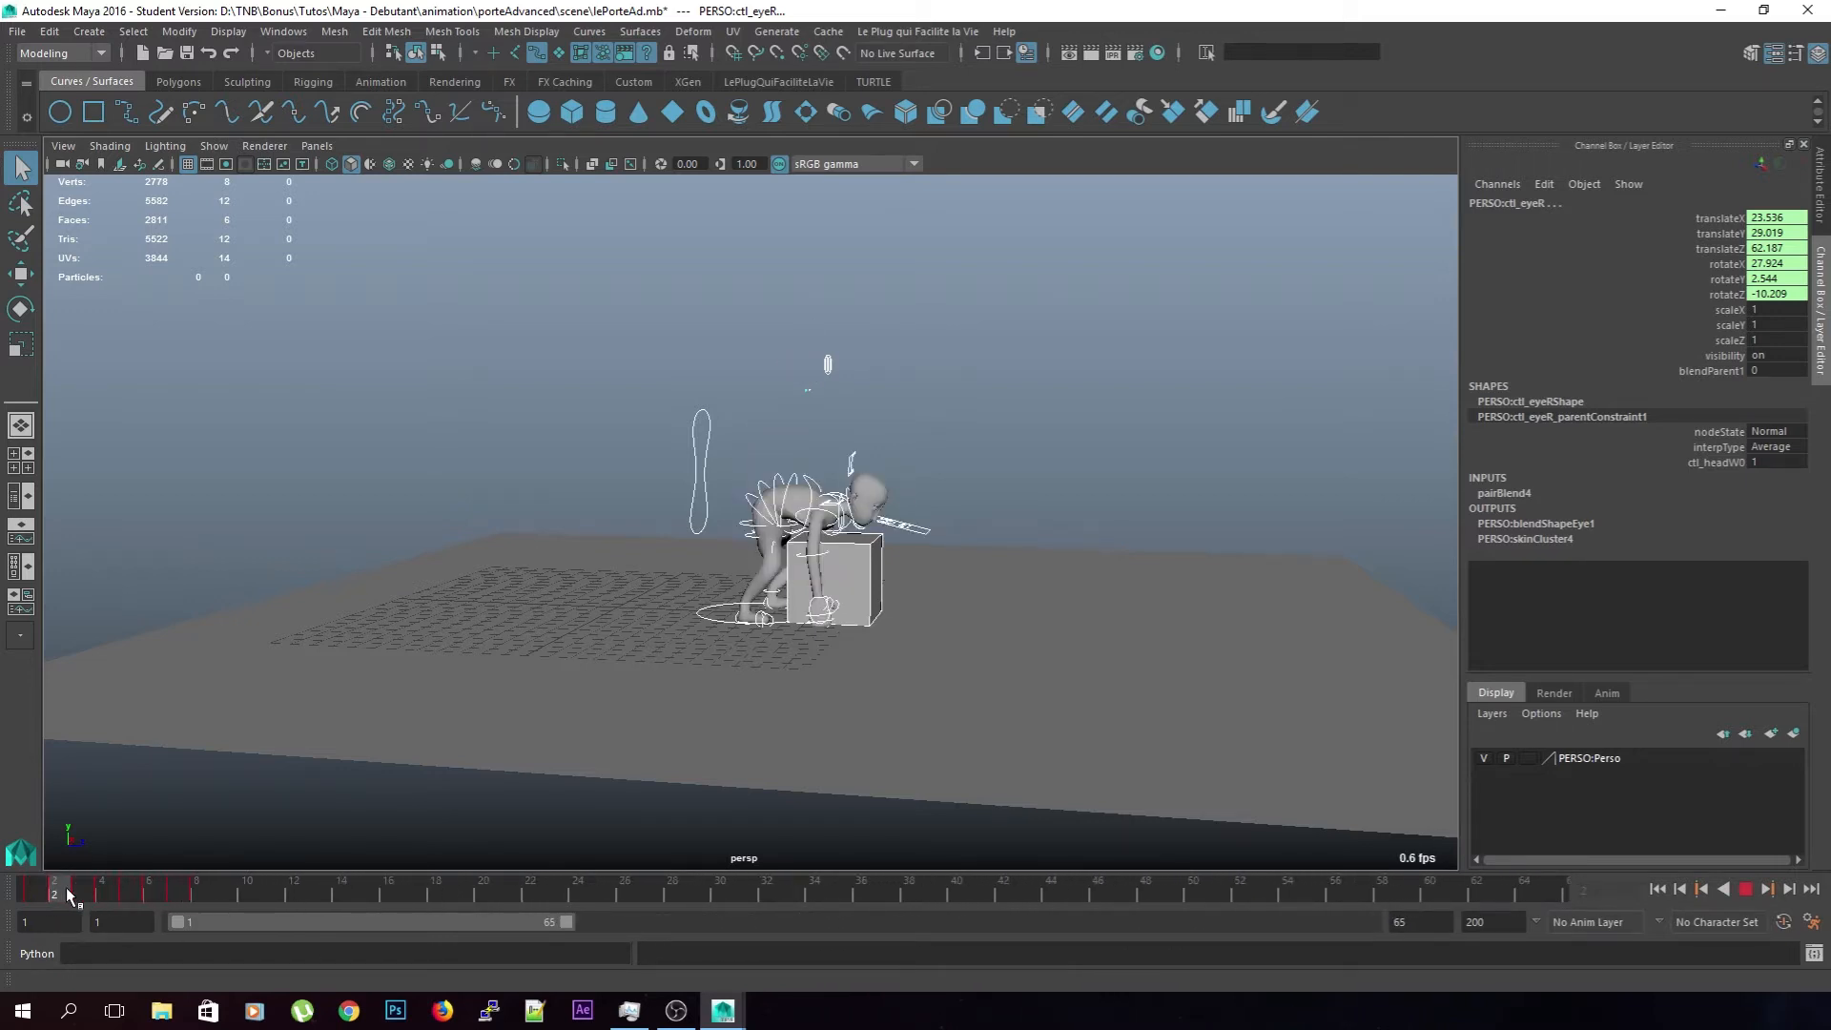
{"action": "left_click", "coordinate": [33, 895]}
{"action": "left_click_drag", "start_coordinate": [45, 891], "coordinate": [54, 895]}
{"action": "left_click_drag", "start_coordinate": [286, 889], "coordinate": [61, 894], "text": "shift"}
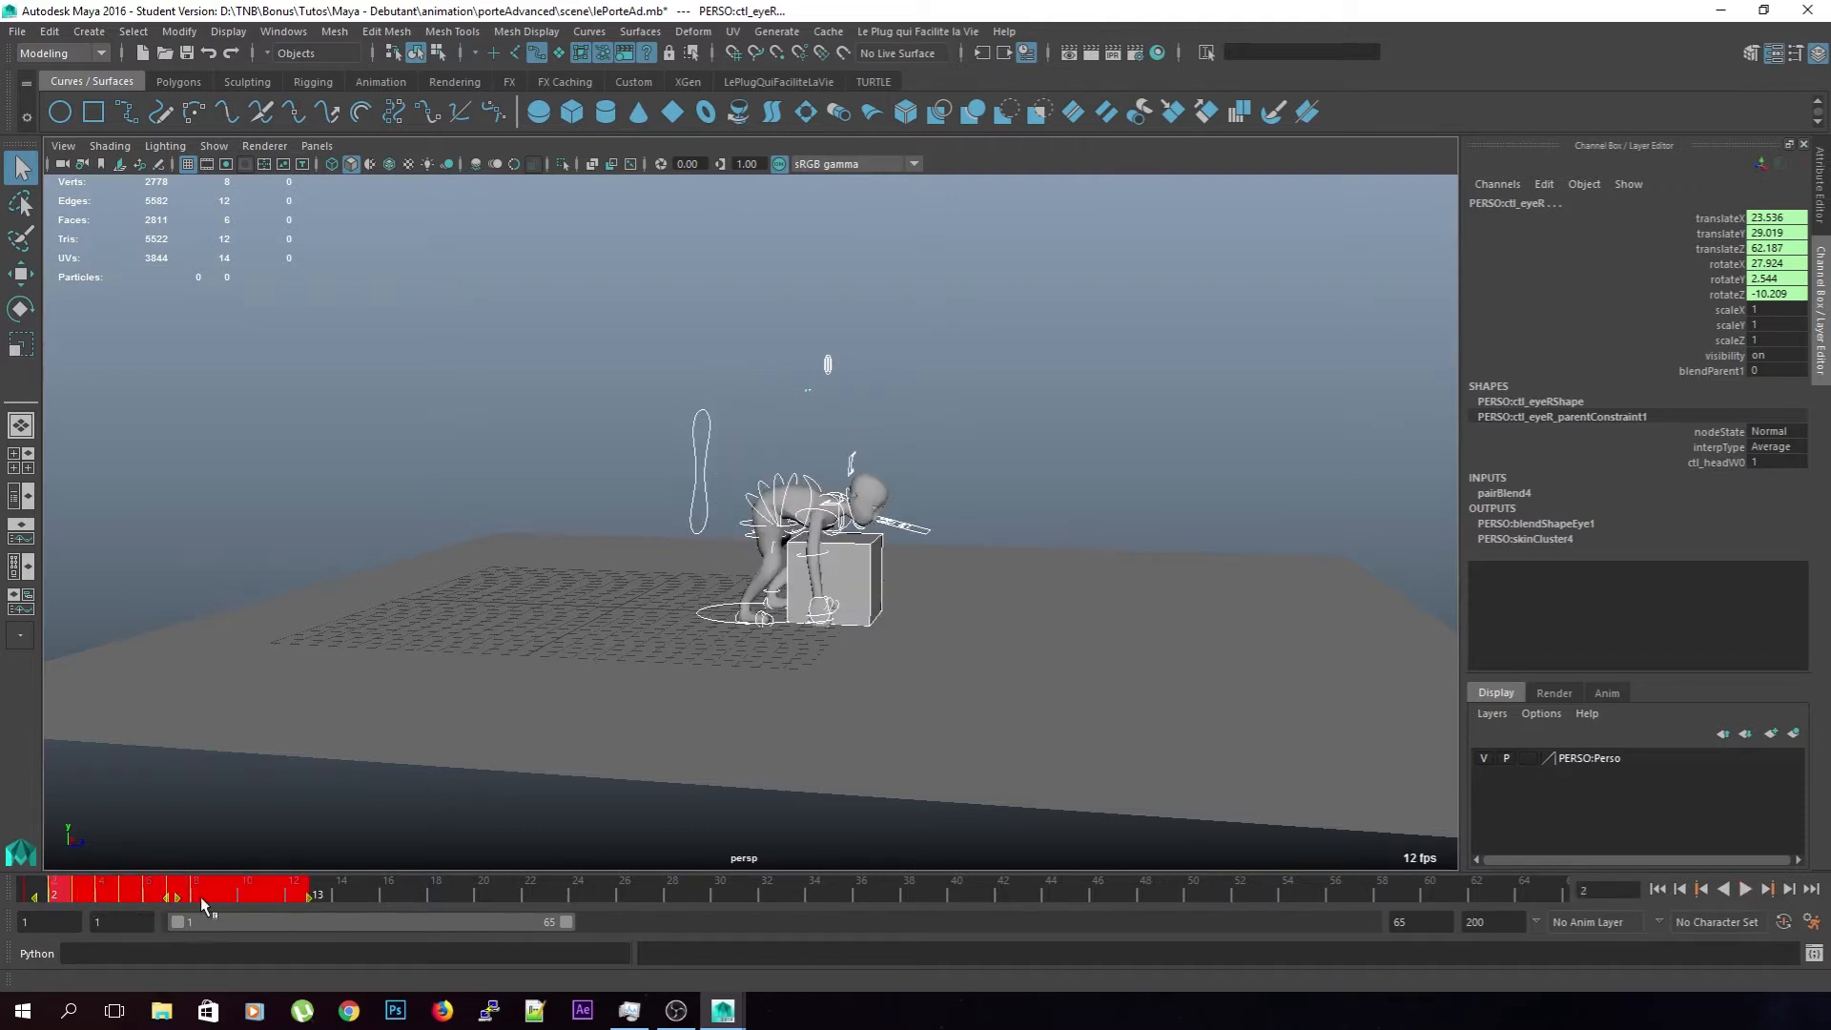
{"action": "left_click_drag", "start_coordinate": [173, 900], "coordinate": [607, 913]}
{"action": "left_click_drag", "start_coordinate": [24, 891], "coordinate": [478, 900]}
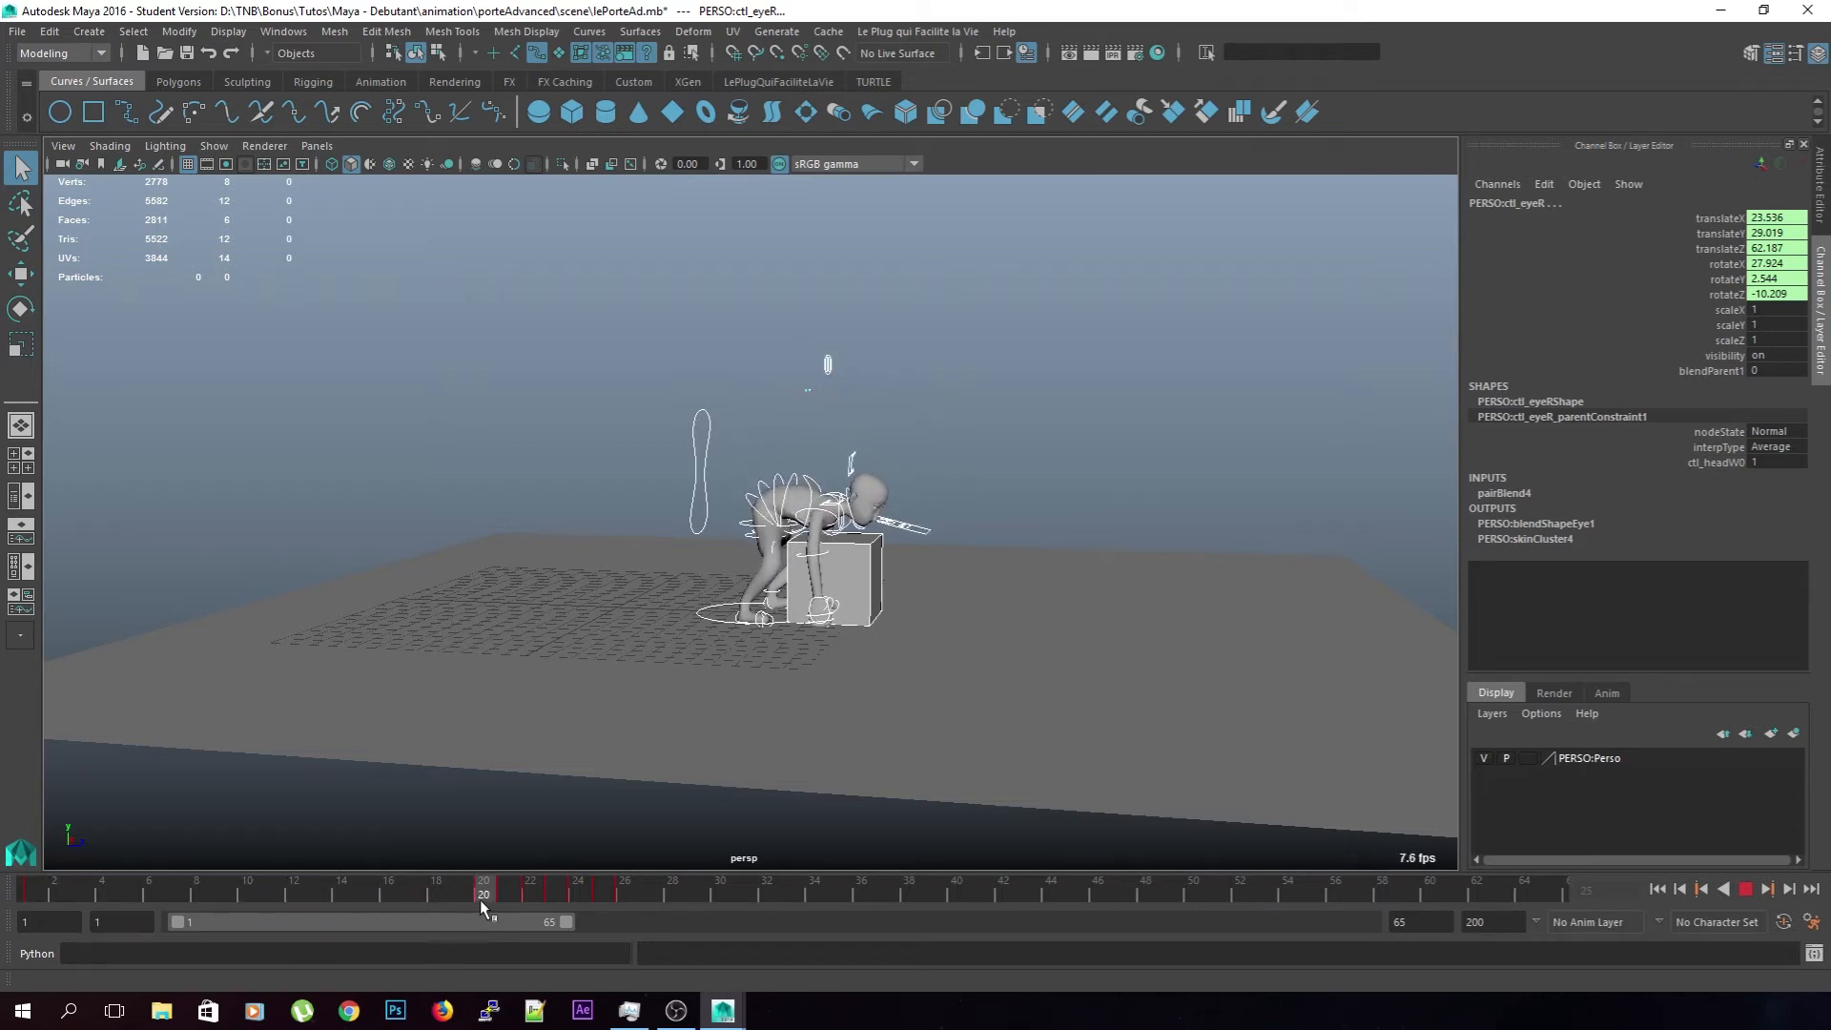
{"action": "left_click_drag", "start_coordinate": [696, 891], "coordinate": [294, 896], "text": "shift"}
{"action": "left_click_drag", "start_coordinate": [252, 903], "coordinate": [200, 902]}
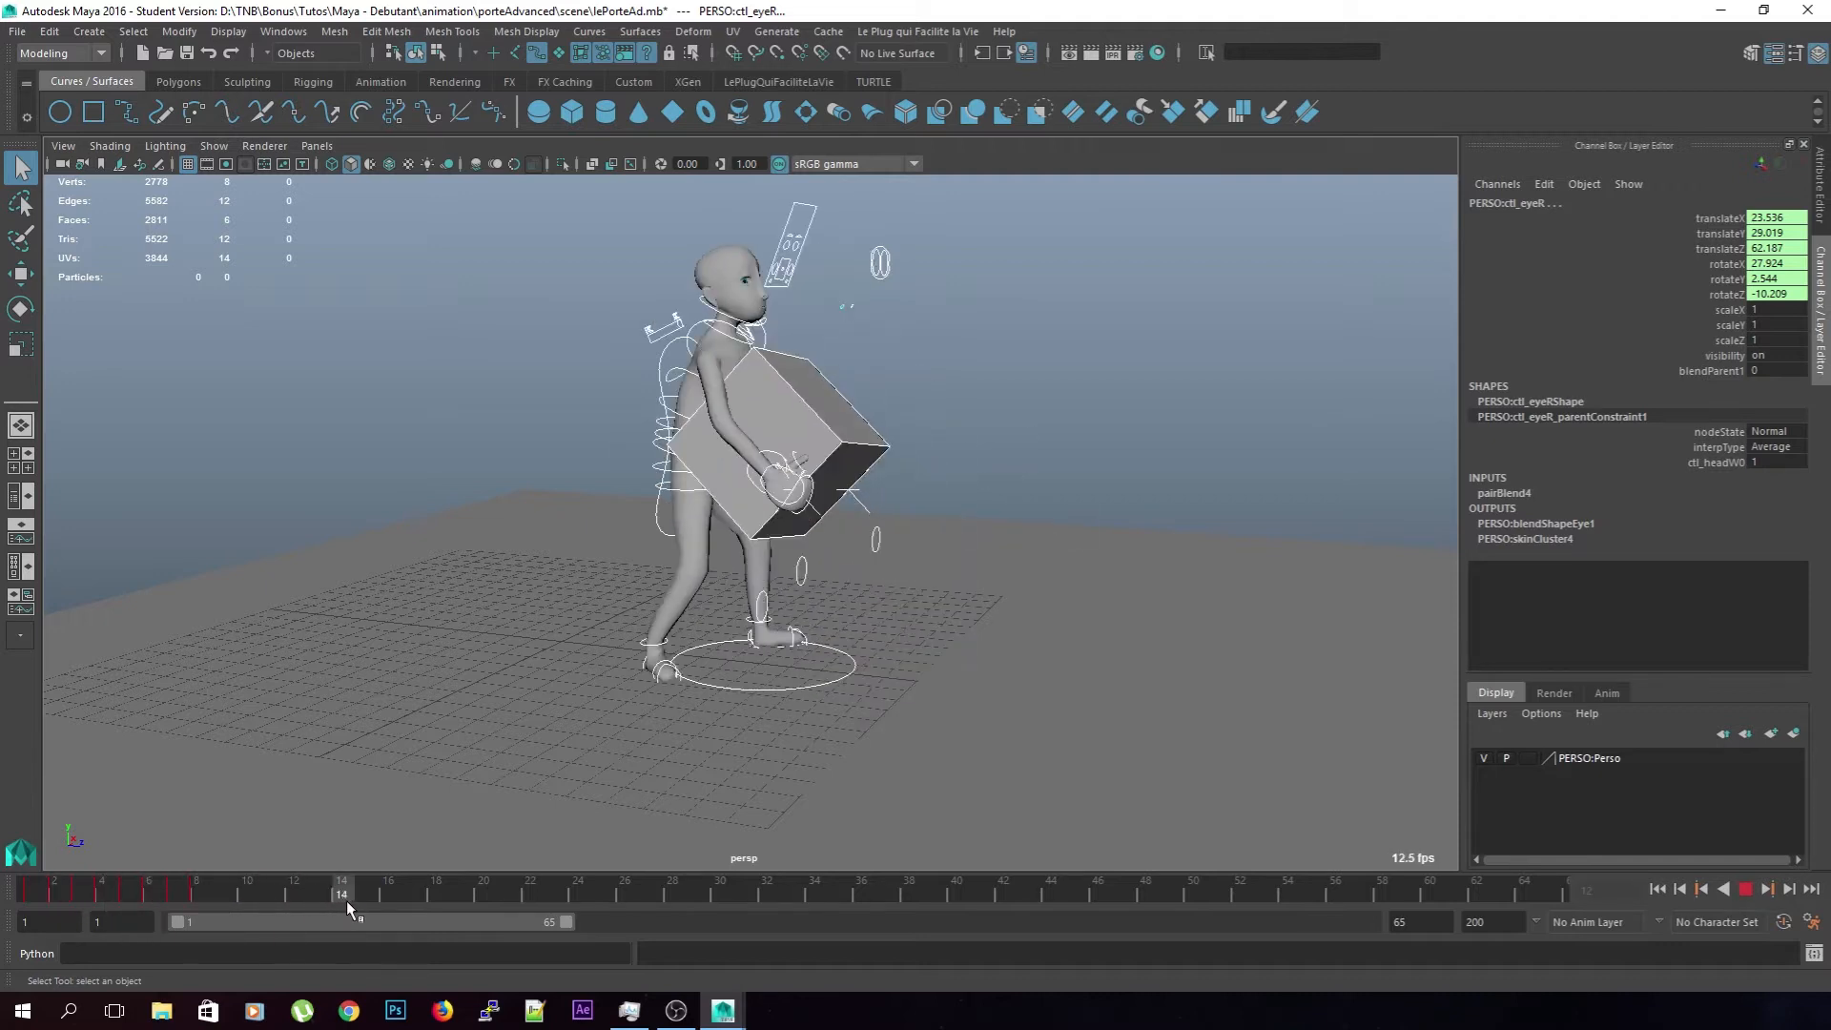
Reselect all the controls and retime the keys, placing the second pose at frame 20 and the third at frame 25
{"action": "left_click_drag", "start_coordinate": [441, 895], "coordinate": [248, 895]}
{"action": "left_click_drag", "start_coordinate": [816, 627], "coordinate": [866, 551], "text": "alt"}
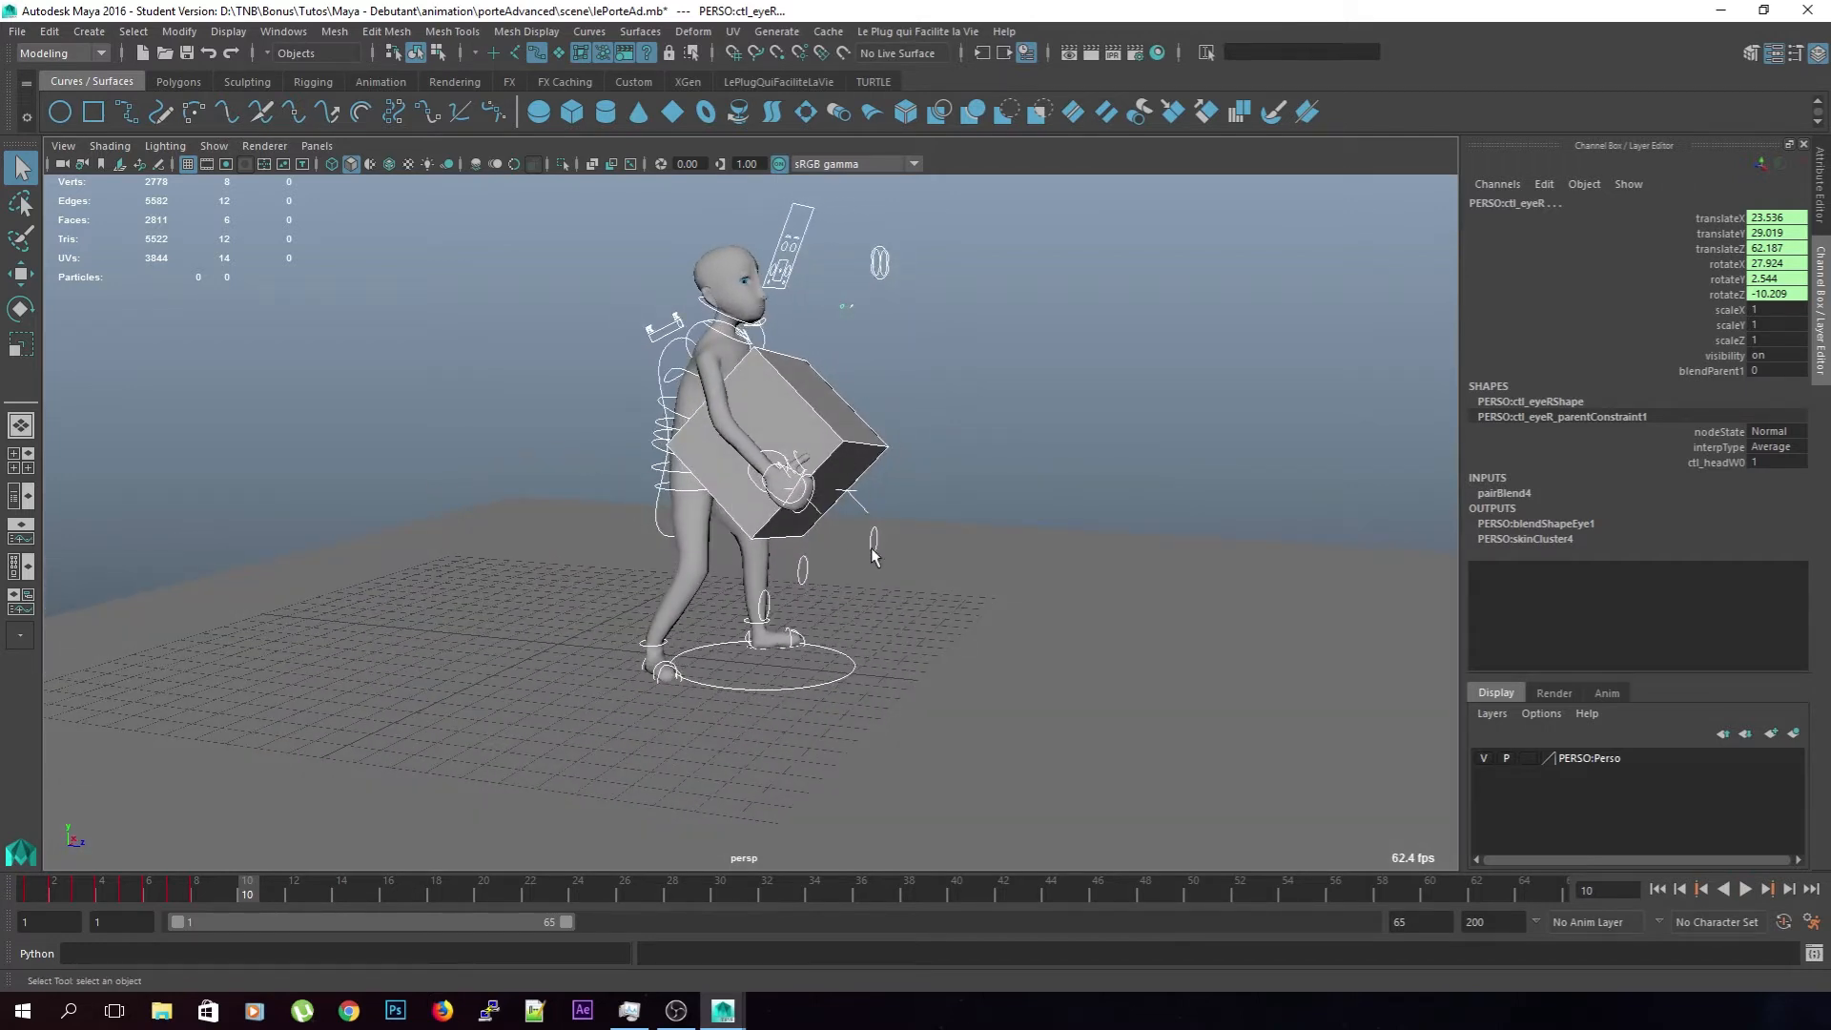
{"action": "scroll", "coordinate": [866, 553], "scroll_direction": "down", "scroll_amount": 1}
{"action": "left_click_drag", "start_coordinate": [230, 898], "coordinate": [294, 896]}
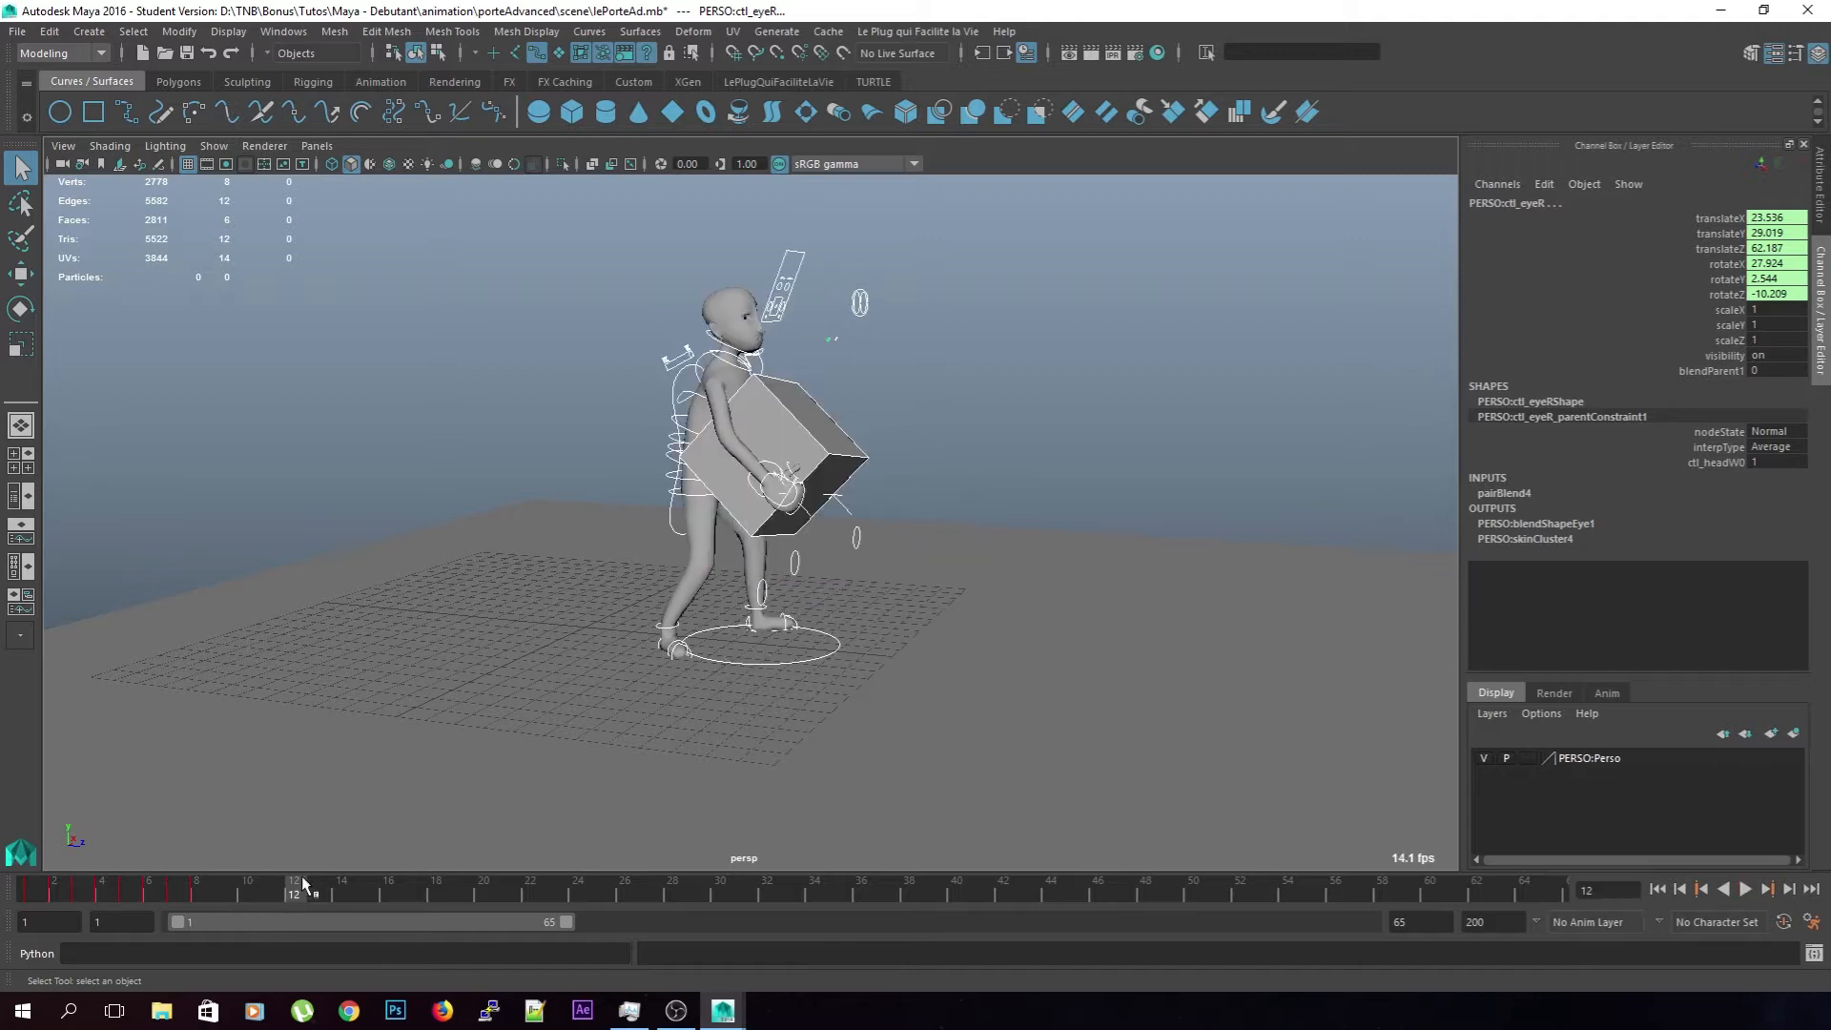
{"action": "left_click_drag", "start_coordinate": [705, 488], "coordinate": [732, 484], "text": "alt"}
{"action": "left_click_drag", "start_coordinate": [323, 883], "coordinate": [317, 883]}
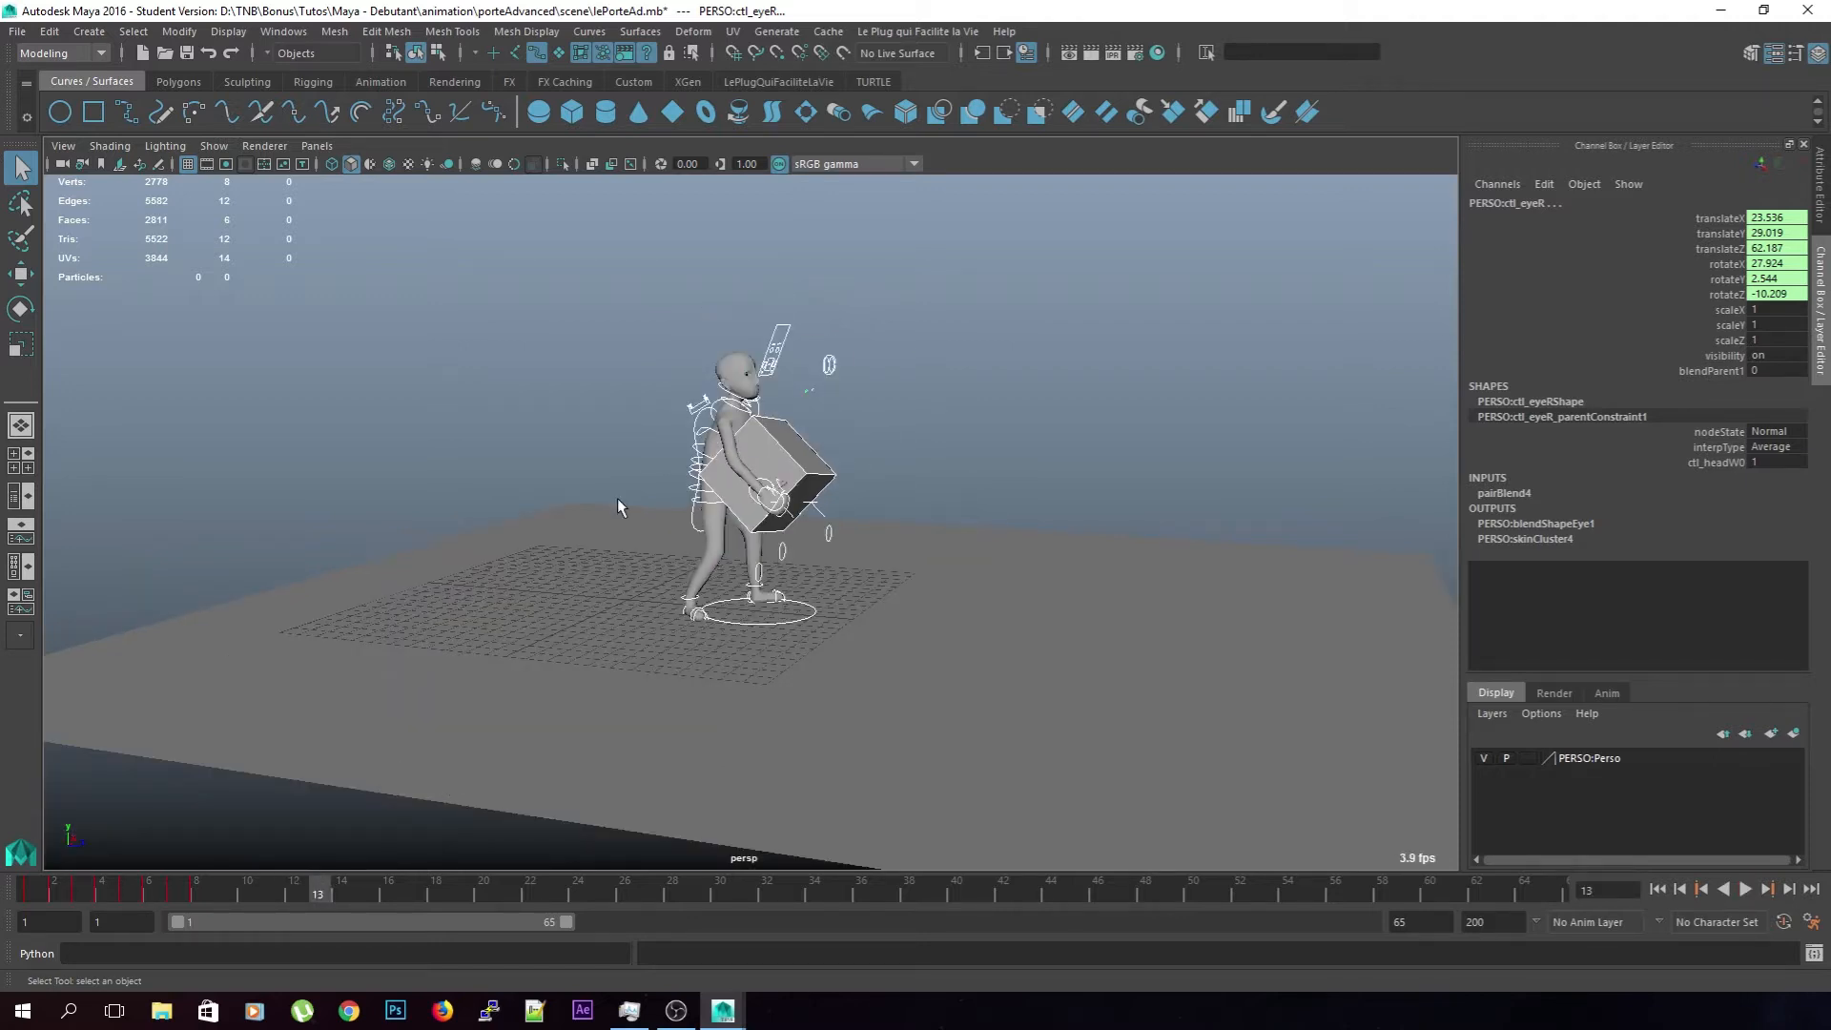
{"action": "left_click_drag", "start_coordinate": [495, 277], "coordinate": [931, 742]}
{"action": "left_click_drag", "start_coordinate": [531, 303], "coordinate": [1097, 749]}
{"action": "left_click_drag", "start_coordinate": [229, 889], "coordinate": [502, 912], "text": "shift"}
{"action": "mouse_move", "coordinate": [654, 894]}
{"action": "left_mouse_down", "text": "shift"}
{"action": "mouse_move", "coordinate": [509, 902]}
{"action": "mouse_move", "coordinate": [650, 899]}
{"action": "left_mouse_up", "text": "shift"}
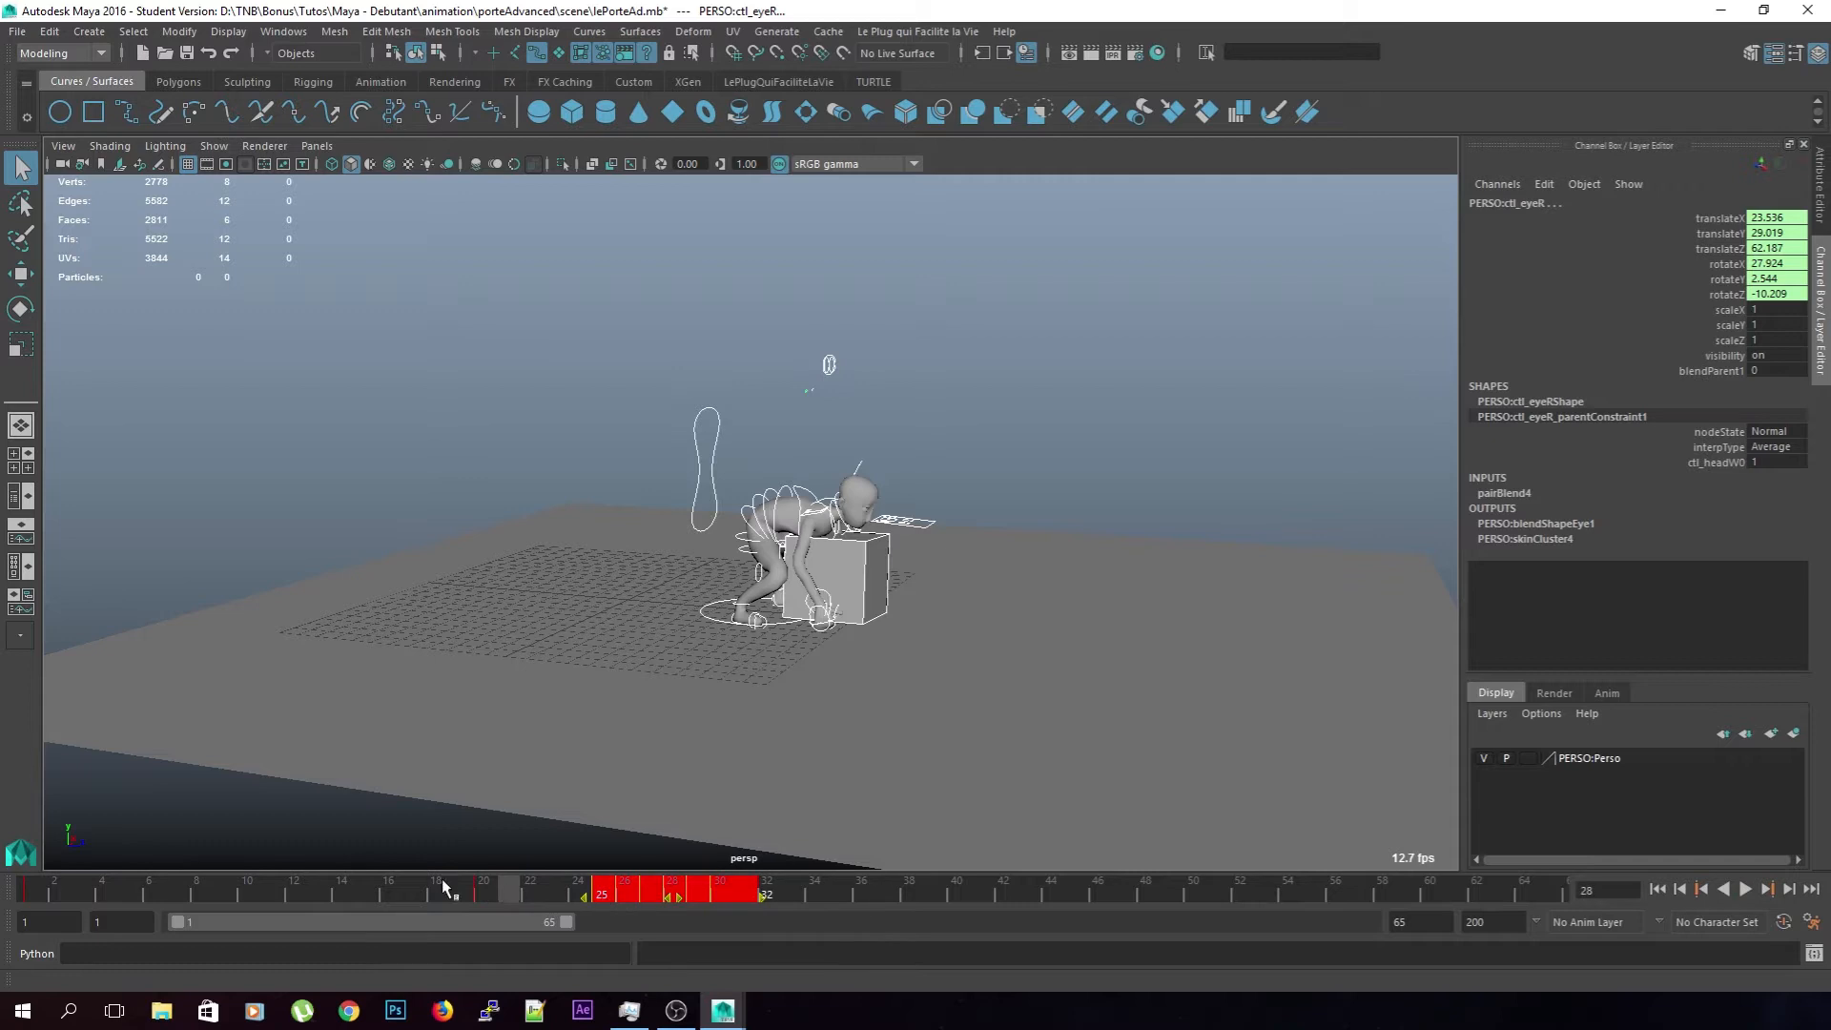
{"action": "left_click_drag", "start_coordinate": [439, 882], "coordinate": [393, 906]}
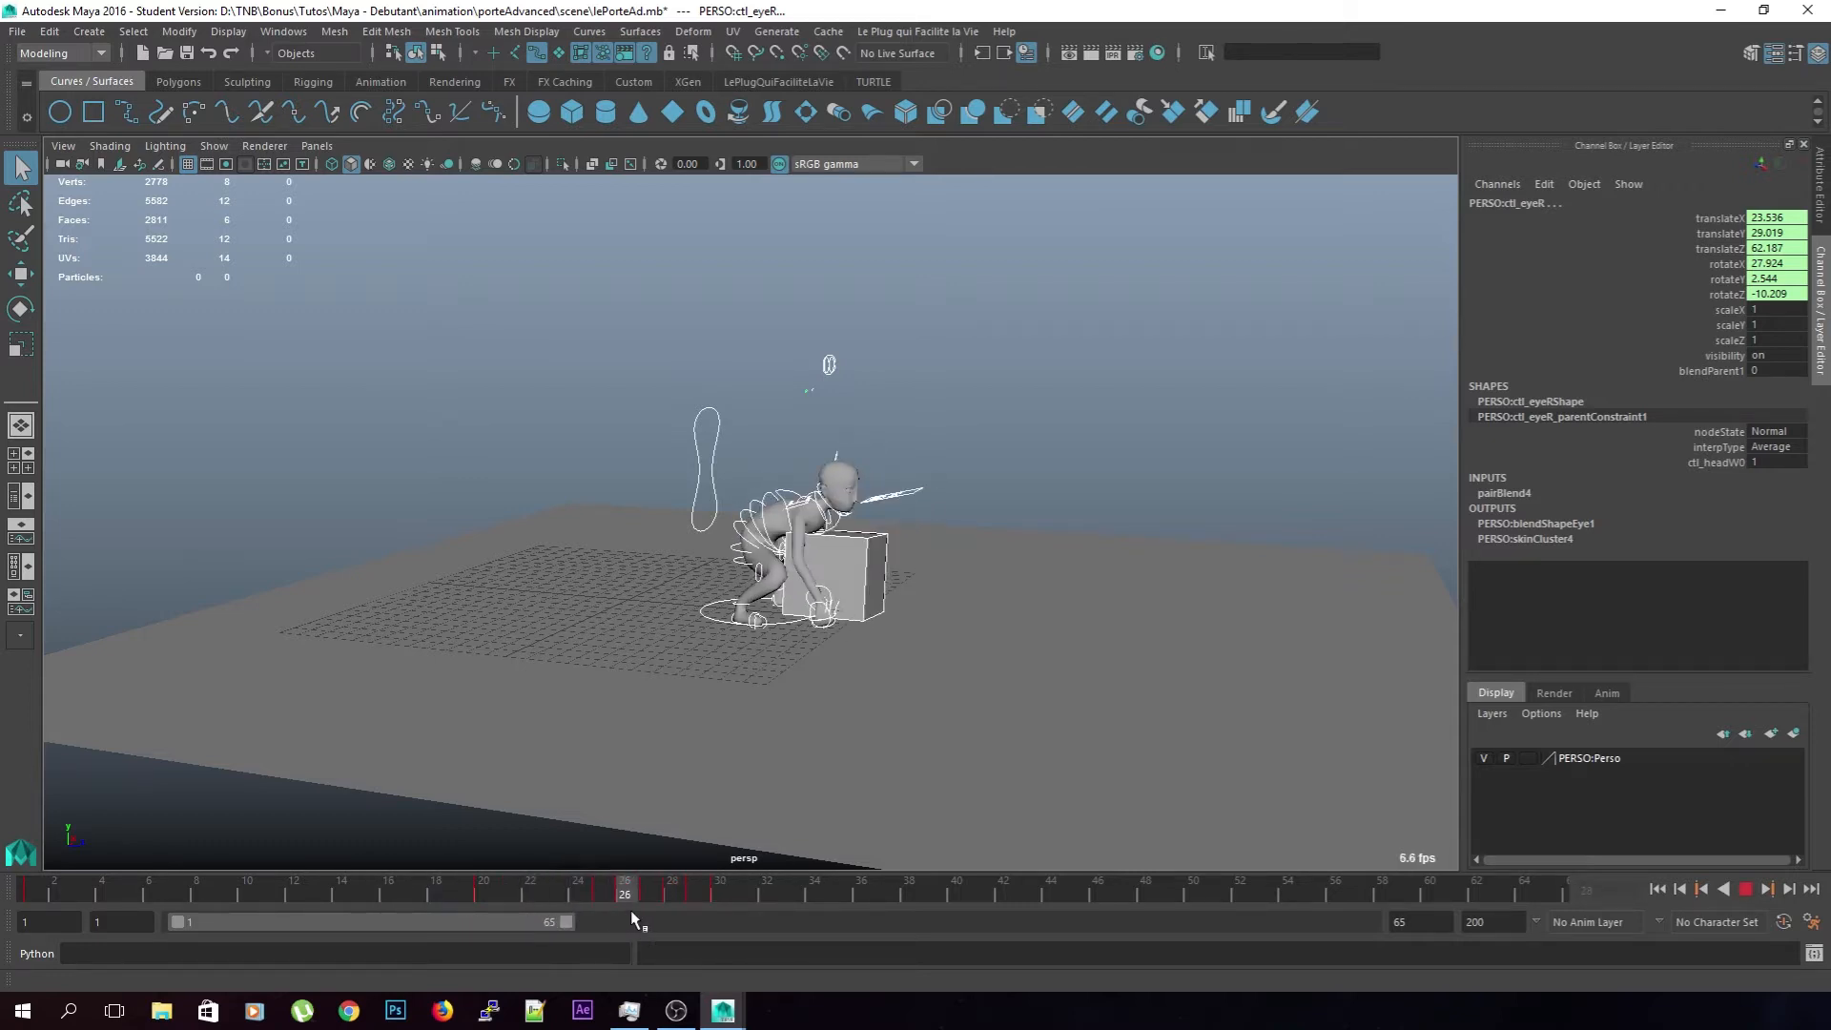
Space the remaining pose keys out to frames 29, 36, 40, 44 and 52
{"action": "left_click_drag", "start_coordinate": [724, 889], "coordinate": [677, 891], "text": "shift"}
{"action": "left_click_drag", "start_coordinate": [818, 890], "coordinate": [746, 897], "text": "shift"}
{"action": "left_click_drag", "start_coordinate": [583, 892], "coordinate": [719, 897]}
{"action": "left_click_drag", "start_coordinate": [866, 893], "coordinate": [940, 897], "text": "shift"}
{"action": "mouse_move", "coordinate": [577, 898]}
{"action": "left_mouse_down"}
{"action": "mouse_move", "coordinate": [512, 902]}
{"action": "mouse_move", "coordinate": [1010, 904]}
{"action": "left_mouse_up"}
Play the retimed box-lifting animation from frame 1 and check its rhythm, viewing the character from both sides
{"action": "mouse_move", "coordinate": [820, 896]}
{"action": "left_mouse_down"}
{"action": "mouse_move", "coordinate": [1262, 902]}
{"action": "mouse_move", "coordinate": [1148, 889]}
{"action": "mouse_move", "coordinate": [54, 927]}
{"action": "left_mouse_up"}
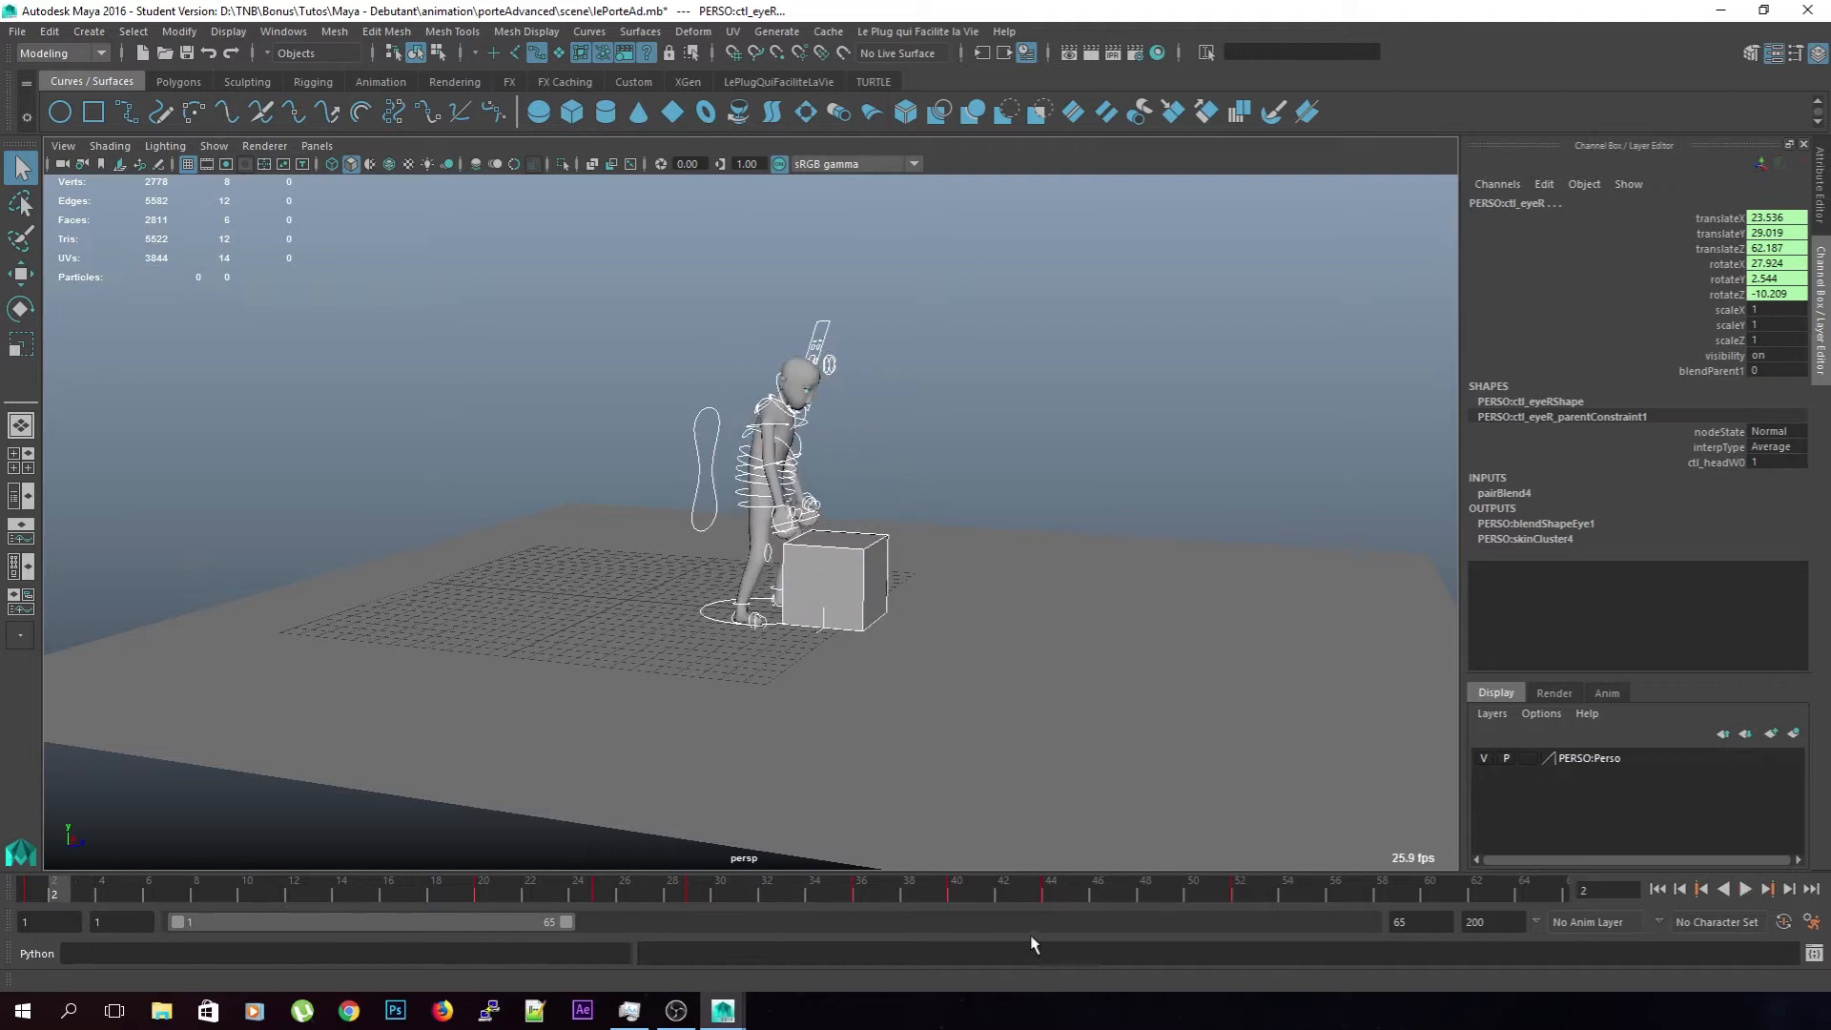
{"action": "left_click", "coordinate": [29, 898]}
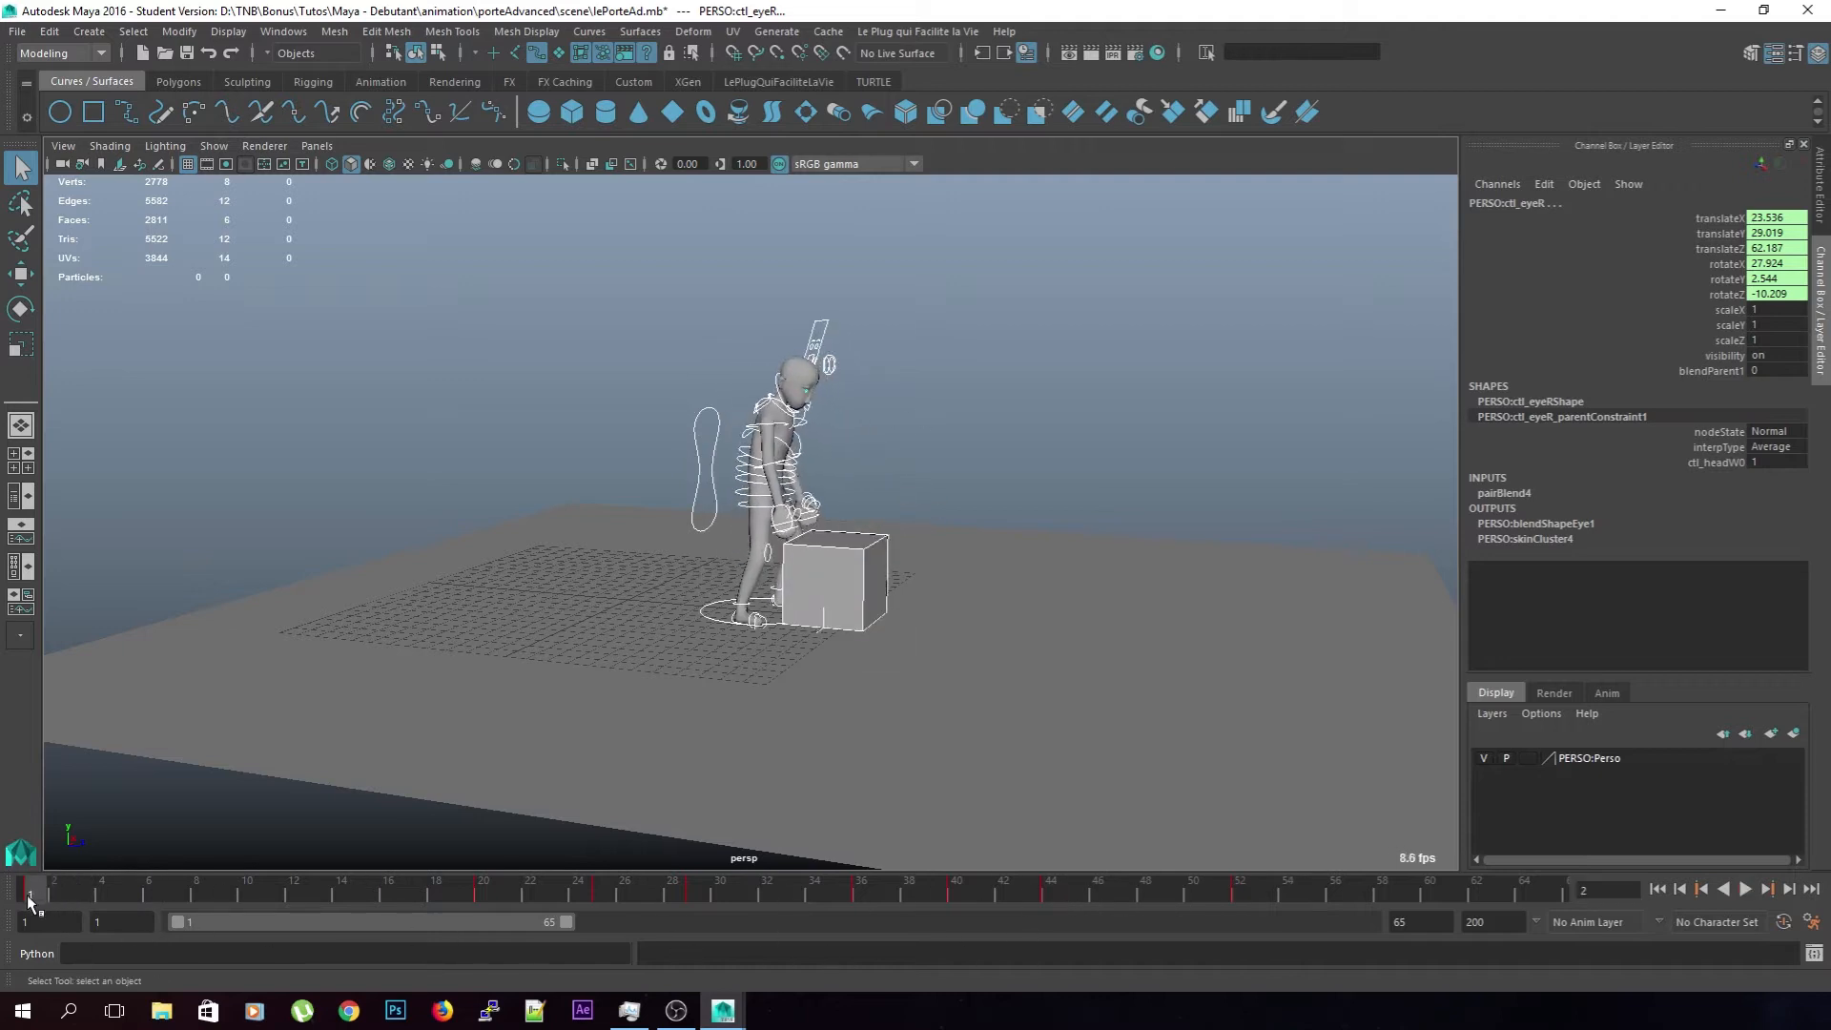
{"action": "left_click", "coordinate": [1746, 895]}
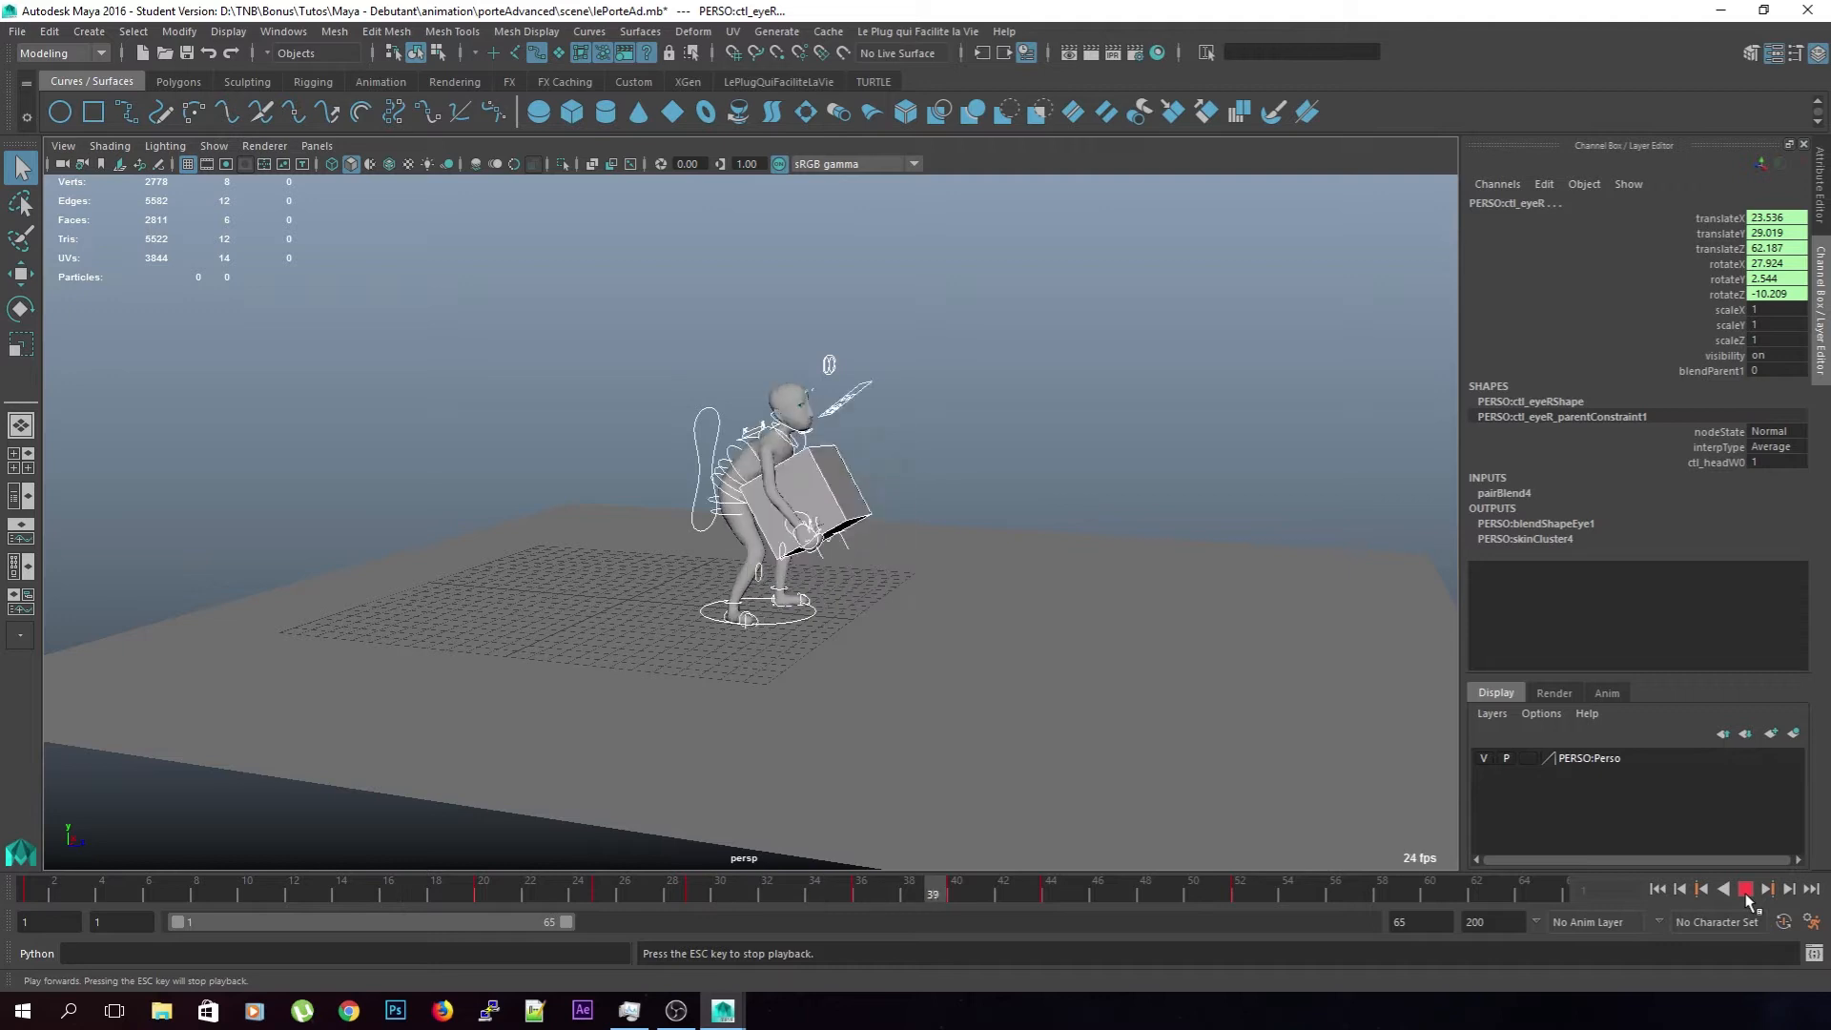
{"action": "key", "text": "Escape"}
{"action": "left_click_drag", "start_coordinate": [799, 892], "coordinate": [17, 894]}
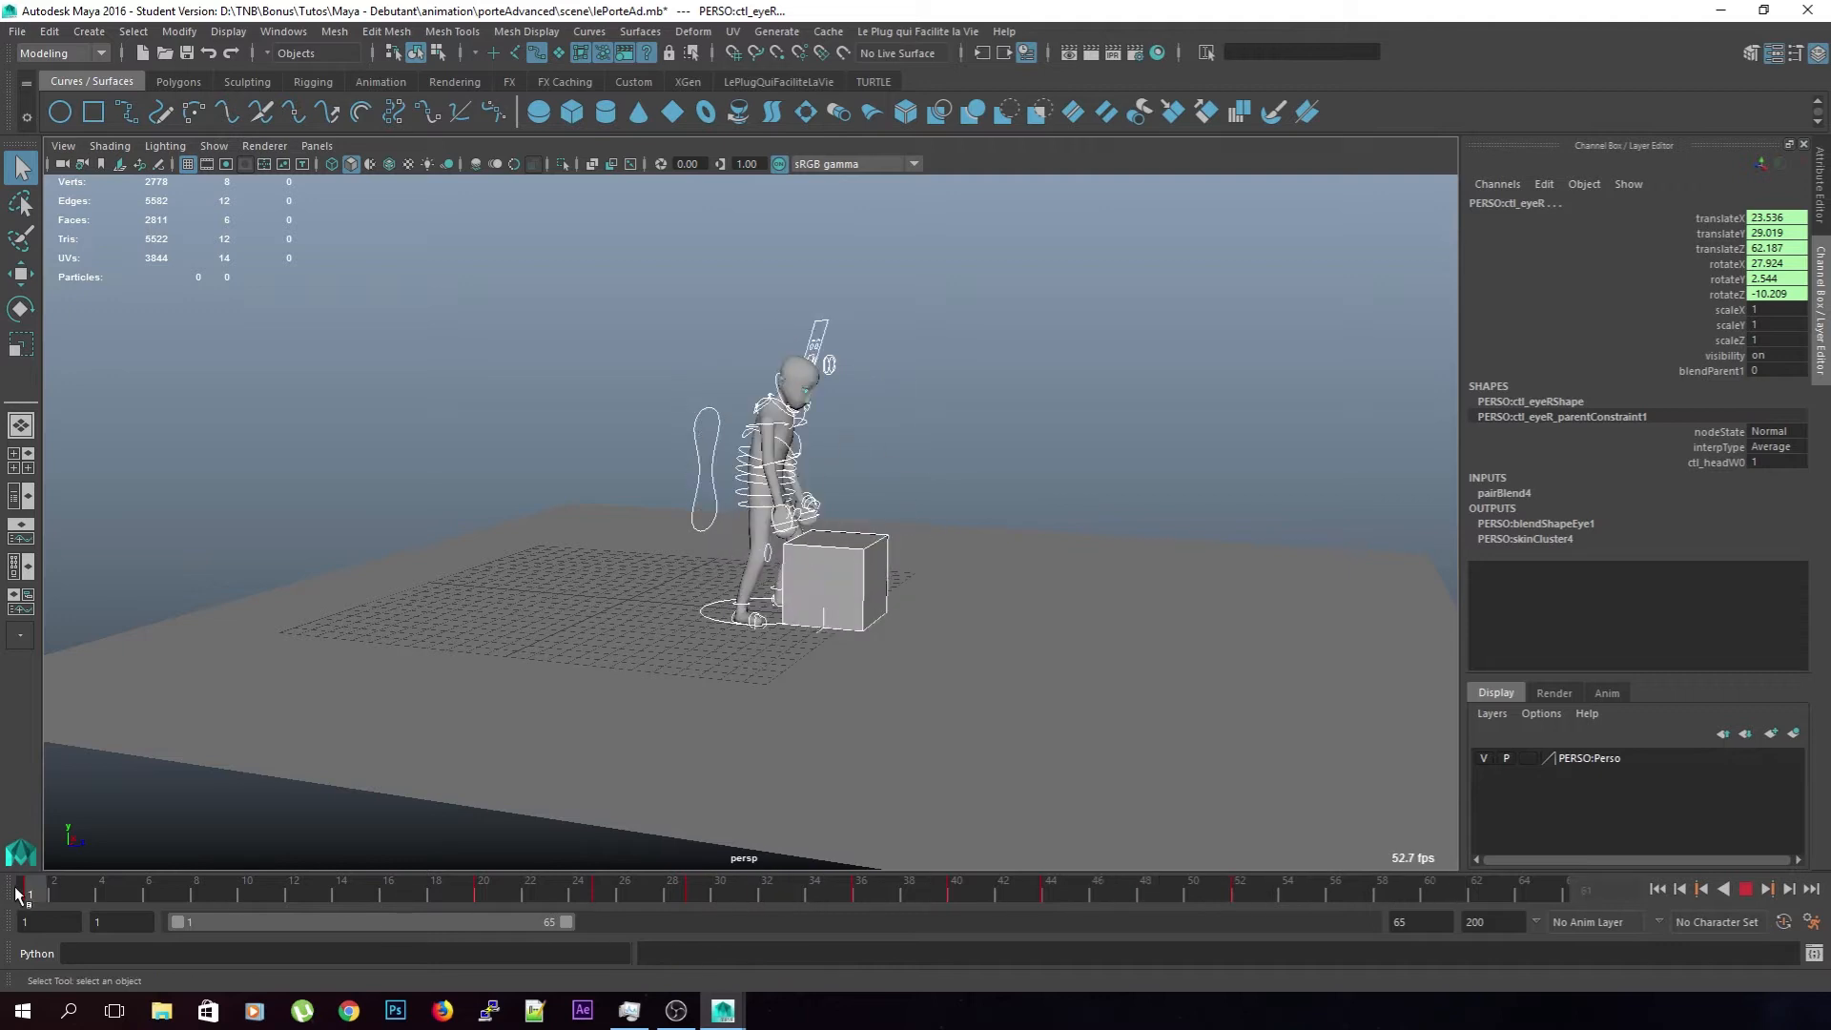
{"action": "scroll", "coordinate": [953, 639], "scroll_direction": "up", "scroll_amount": 2}
{"action": "left_click_drag", "start_coordinate": [1111, 618], "coordinate": [563, 622], "text": "alt"}
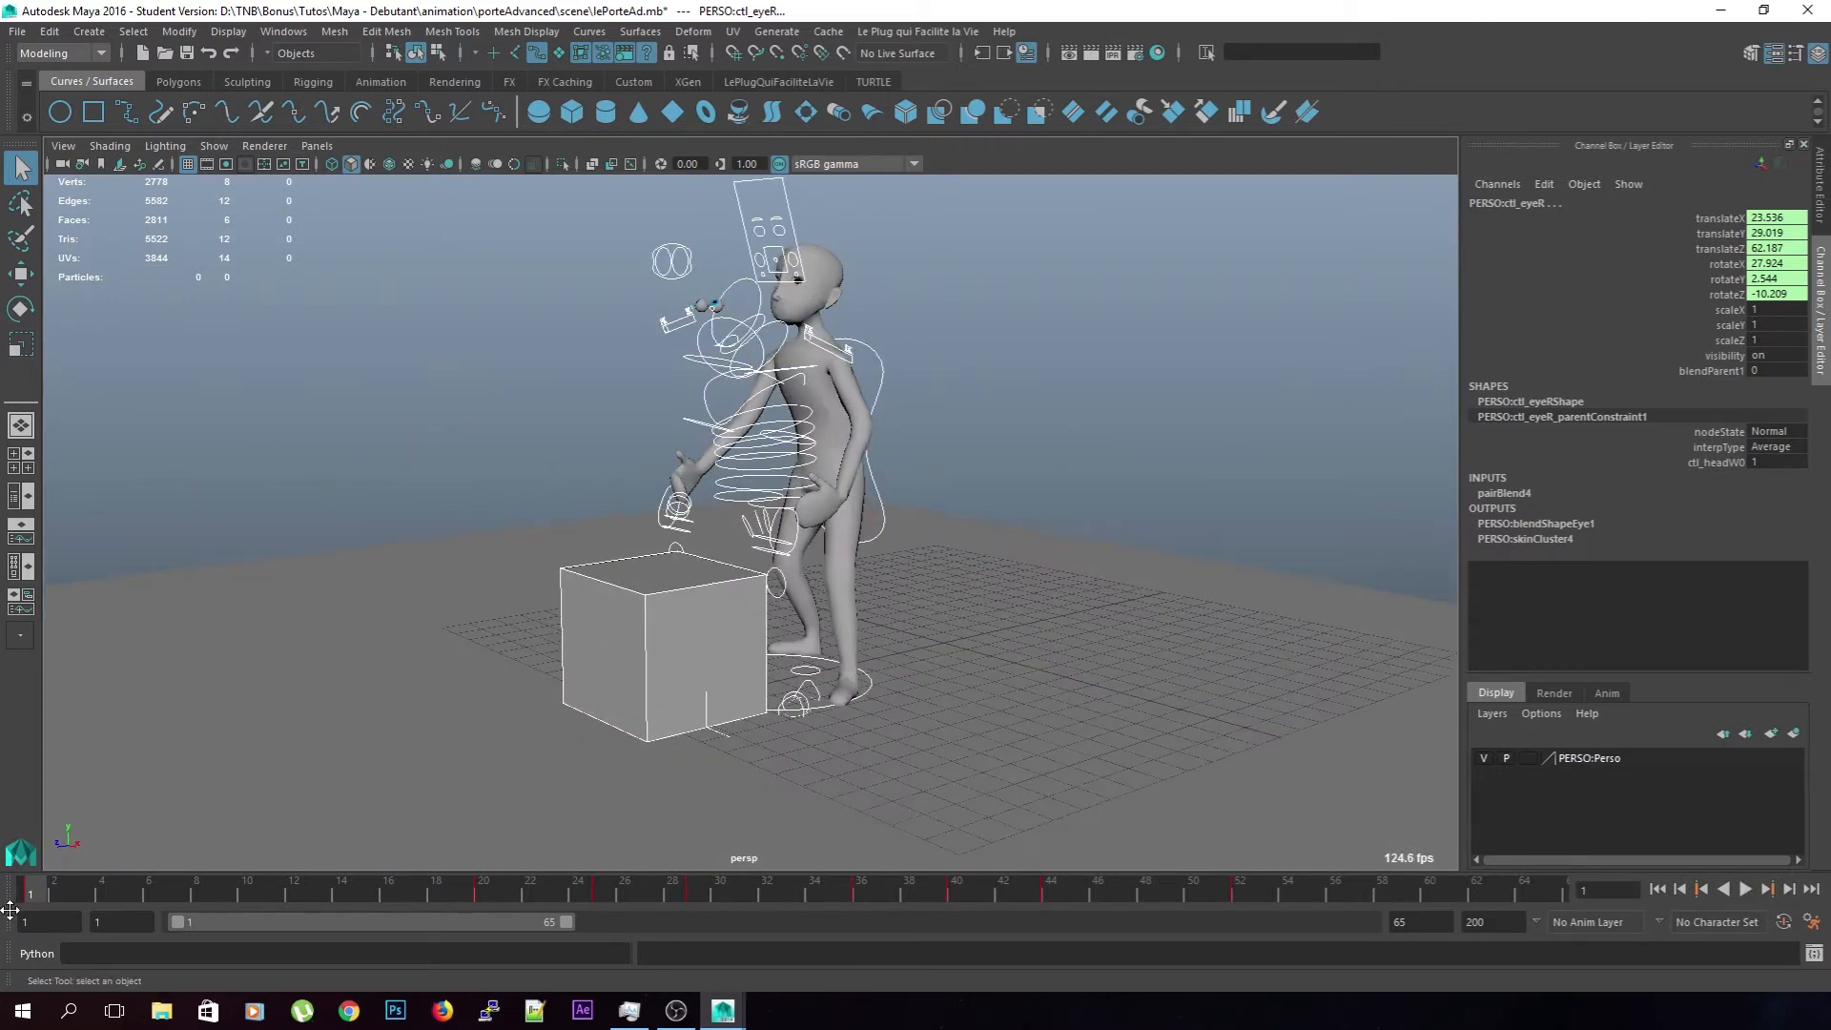
{"action": "left_click_drag", "start_coordinate": [141, 778], "coordinate": [793, 770], "text": "alt"}
{"action": "left_click", "coordinate": [1748, 890]}
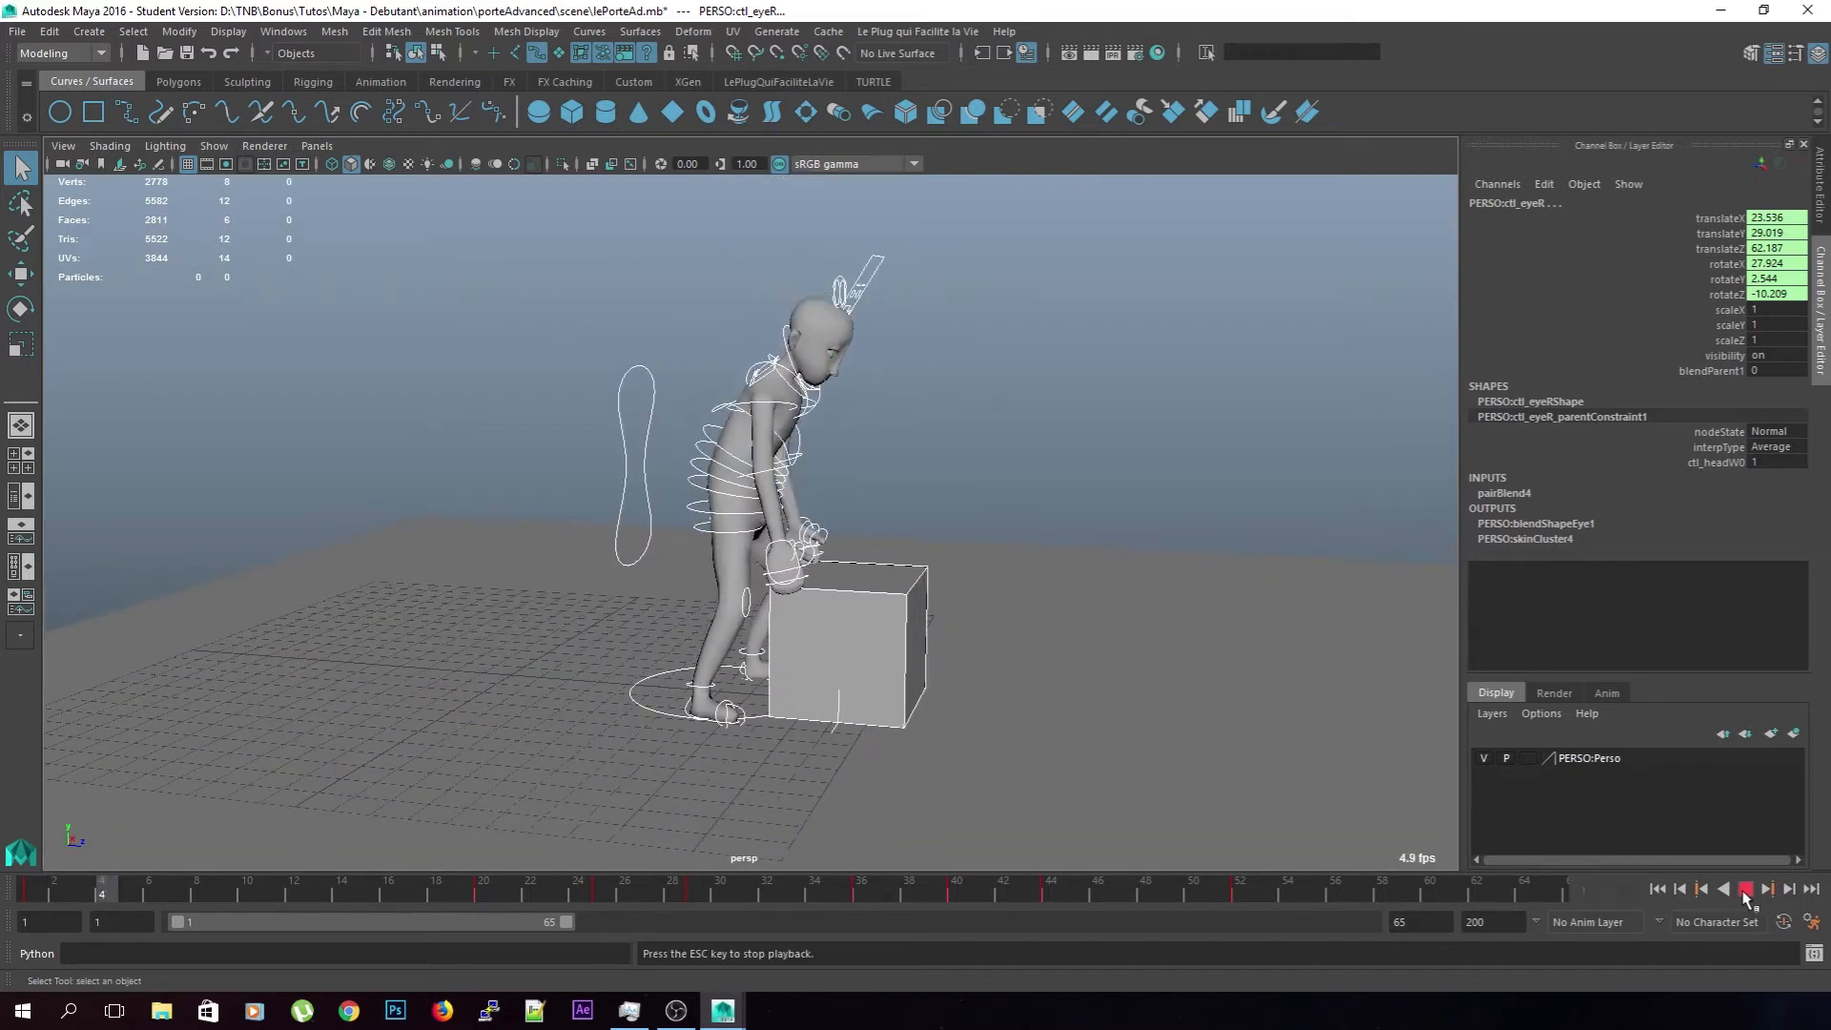
Shift the fourth pose's keys and all the keys after them nine frames later, starting at frame 38
{"action": "mouse_move", "coordinate": [1099, 898]}
{"action": "left_mouse_down"}
{"action": "mouse_move", "coordinate": [1100, 936]}
{"action": "mouse_move", "coordinate": [1007, 908]}
{"action": "mouse_move", "coordinate": [494, 902]}
{"action": "mouse_move", "coordinate": [732, 910]}
{"action": "left_mouse_up"}
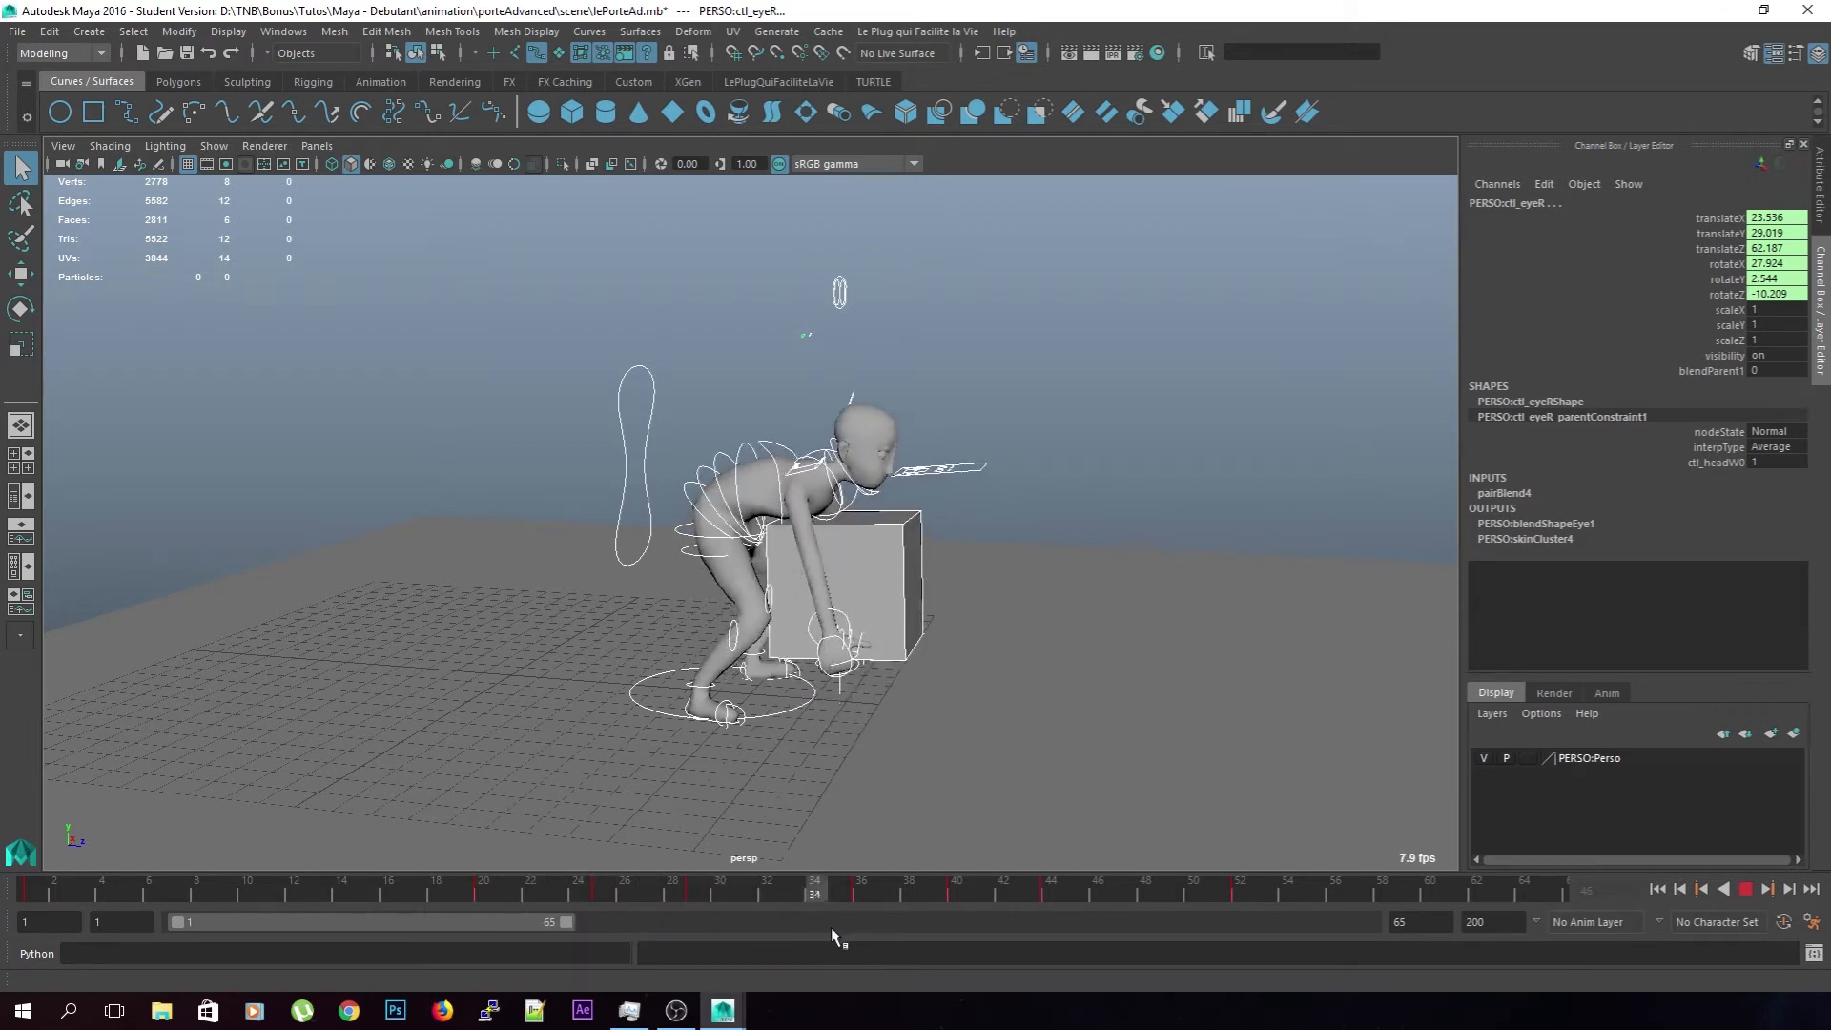
{"action": "left_click_drag", "start_coordinate": [679, 925], "coordinate": [681, 925]}
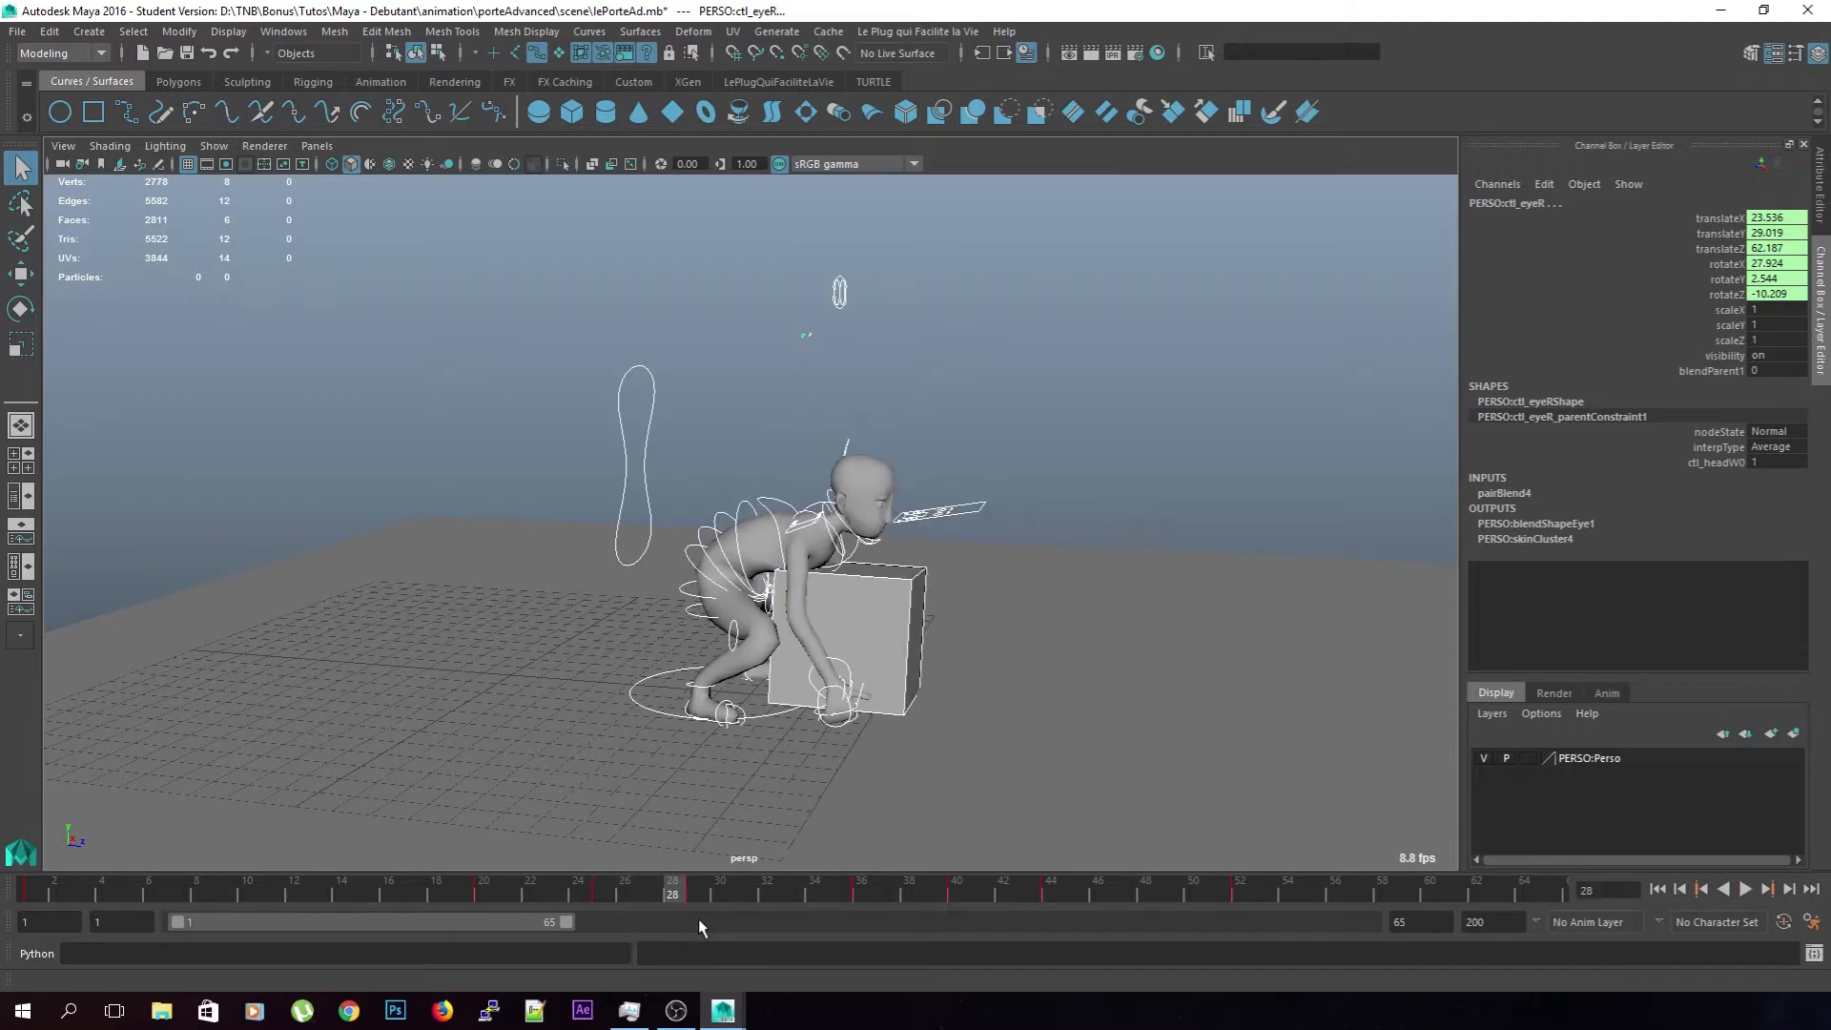
{"action": "left_click_drag", "start_coordinate": [1292, 897], "coordinate": [730, 912], "text": "shift"}
{"action": "left_click_drag", "start_coordinate": [989, 900], "coordinate": [1200, 906]}
{"action": "left_click_drag", "start_coordinate": [787, 883], "coordinate": [29, 883]}
Play back the new spacing and move the last two pose keys three frames later, to frames 56 and 64
{"action": "left_click", "coordinate": [1745, 889]}
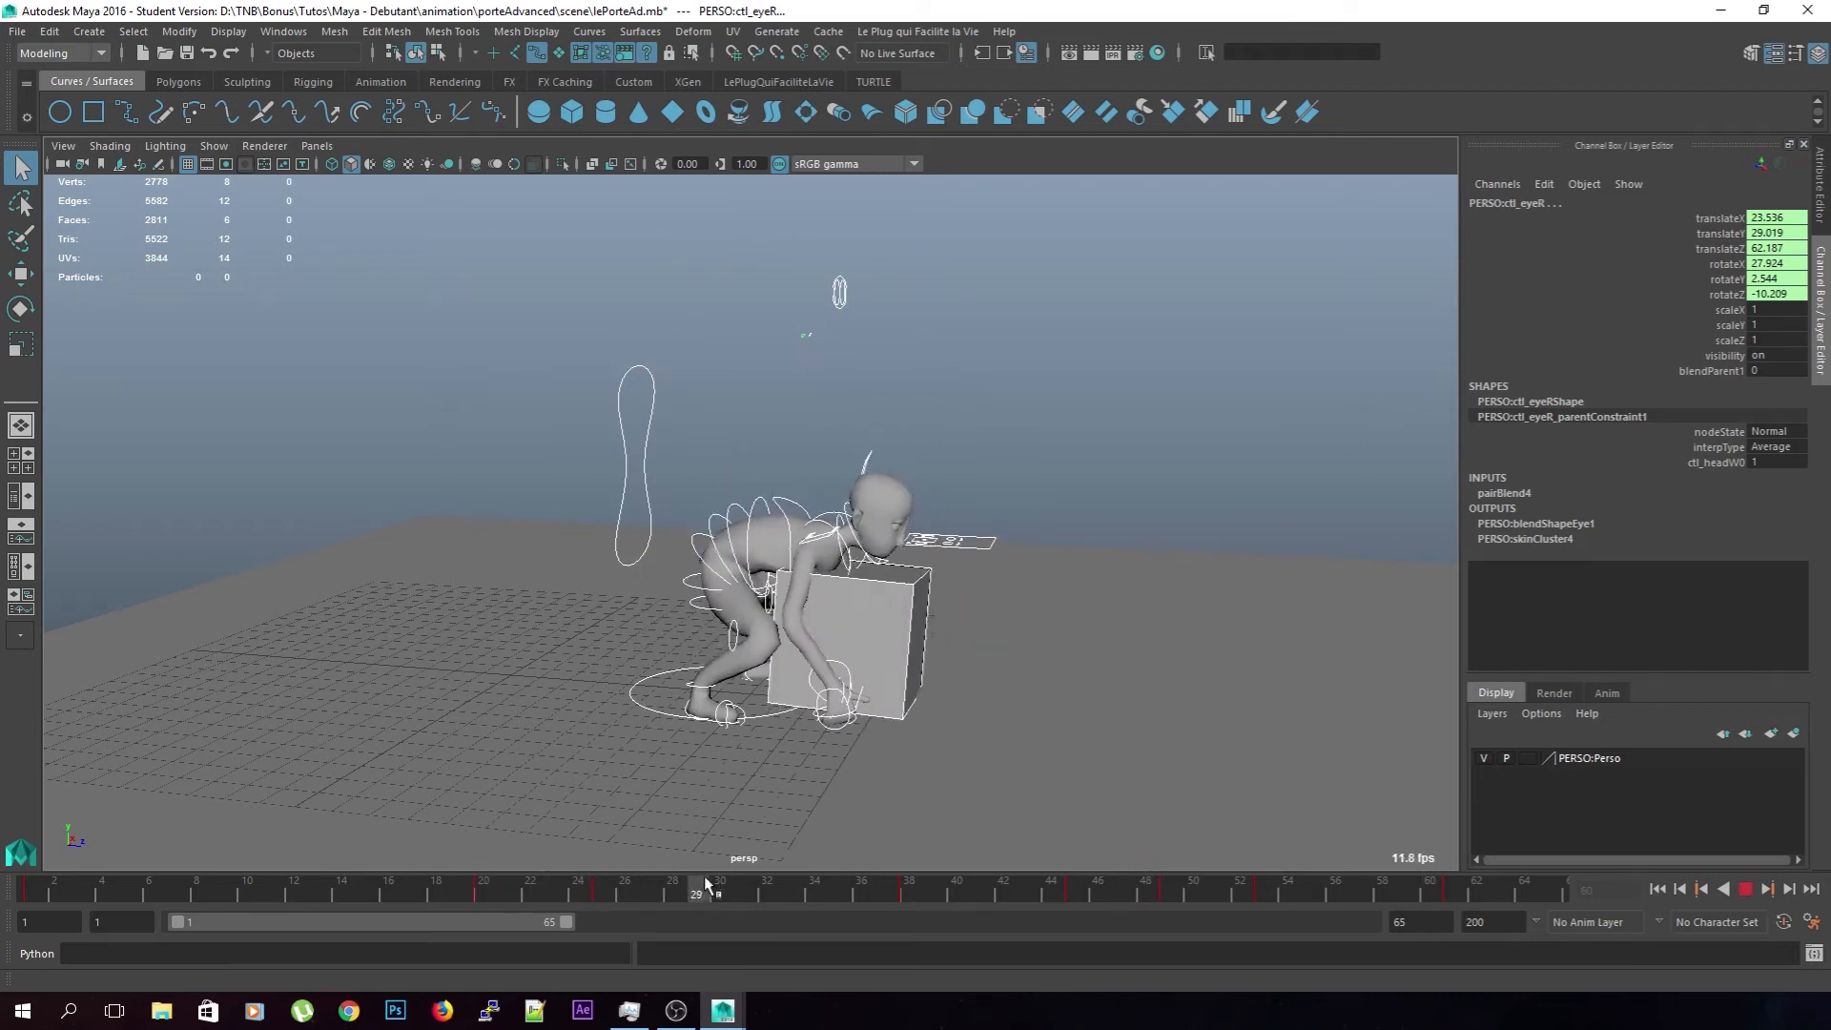
{"action": "mouse_move", "coordinate": [790, 888]}
{"action": "left_mouse_down"}
{"action": "mouse_move", "coordinate": [701, 886]}
{"action": "mouse_move", "coordinate": [788, 893]}
{"action": "left_mouse_up"}
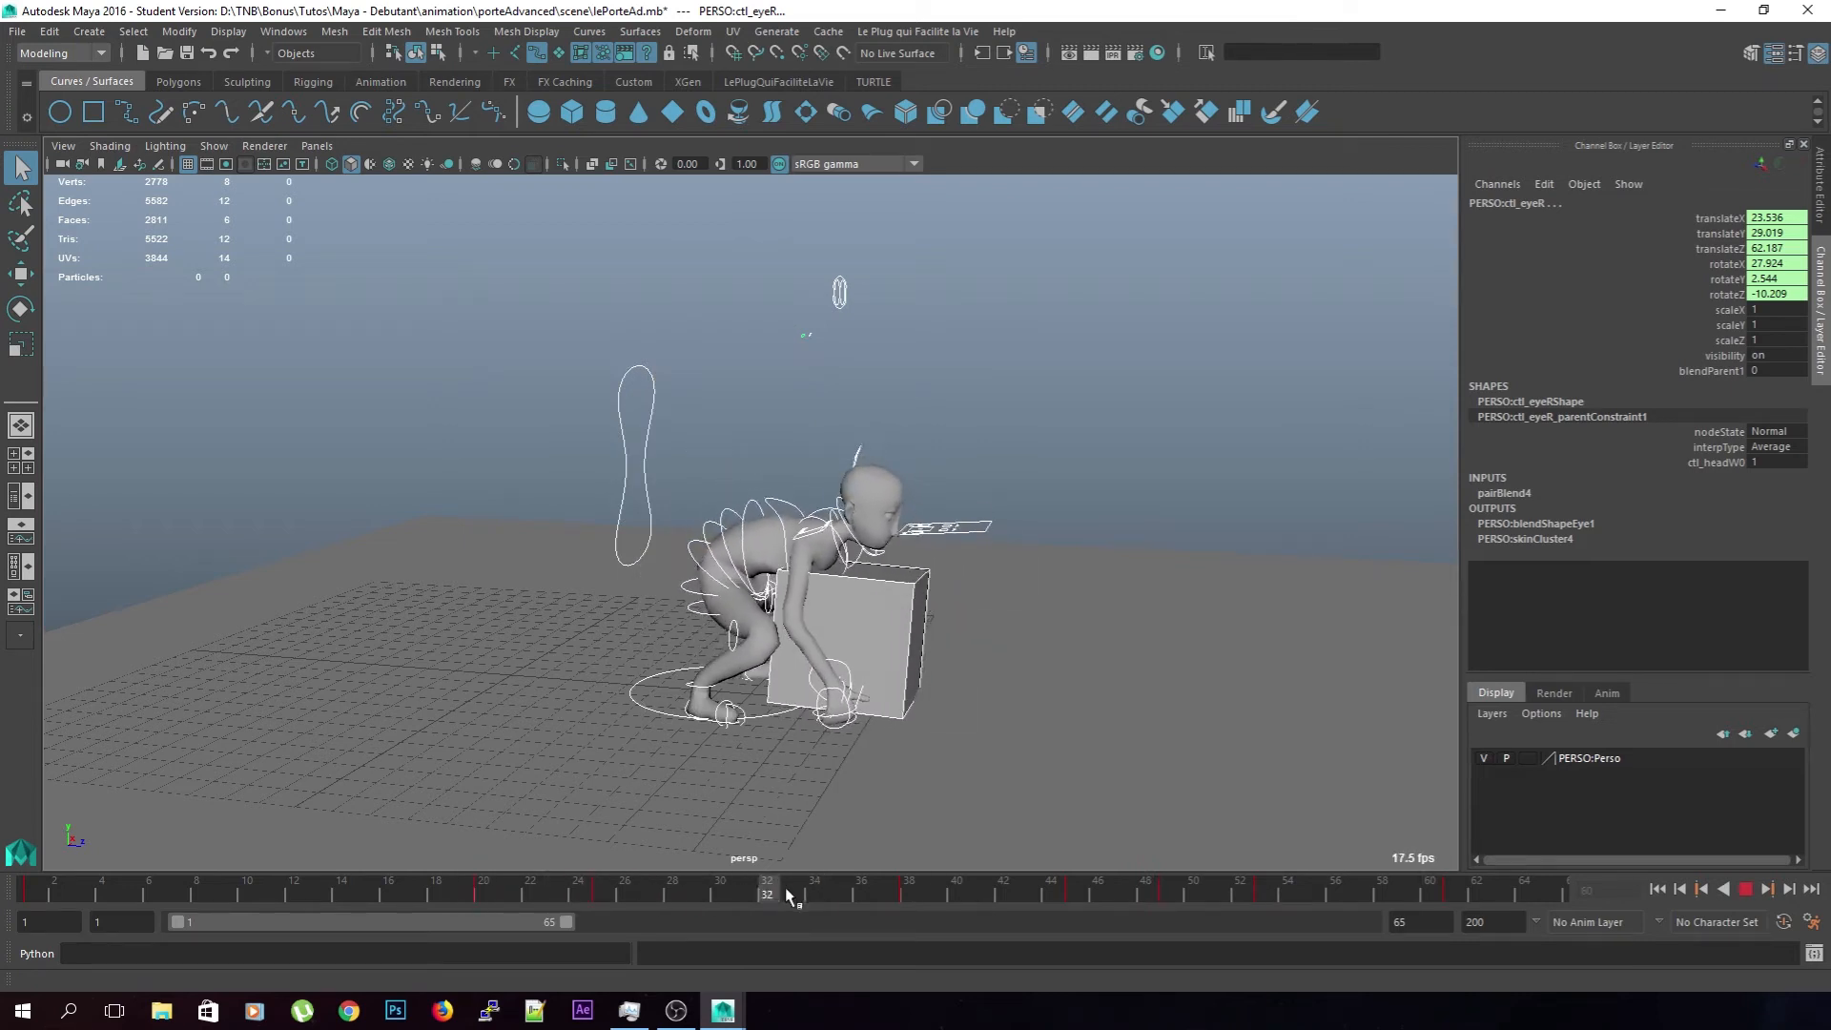
{"action": "left_click_drag", "start_coordinate": [956, 896], "coordinate": [1248, 914]}
{"action": "left_click_drag", "start_coordinate": [1472, 900], "coordinate": [1242, 902], "text": "shift"}
{"action": "left_click_drag", "start_coordinate": [1364, 901], "coordinate": [1427, 900]}
Replay the animation and extend the end of the playback range to frame 90
{"action": "left_click_drag", "start_coordinate": [1188, 897], "coordinate": [603, 882]}
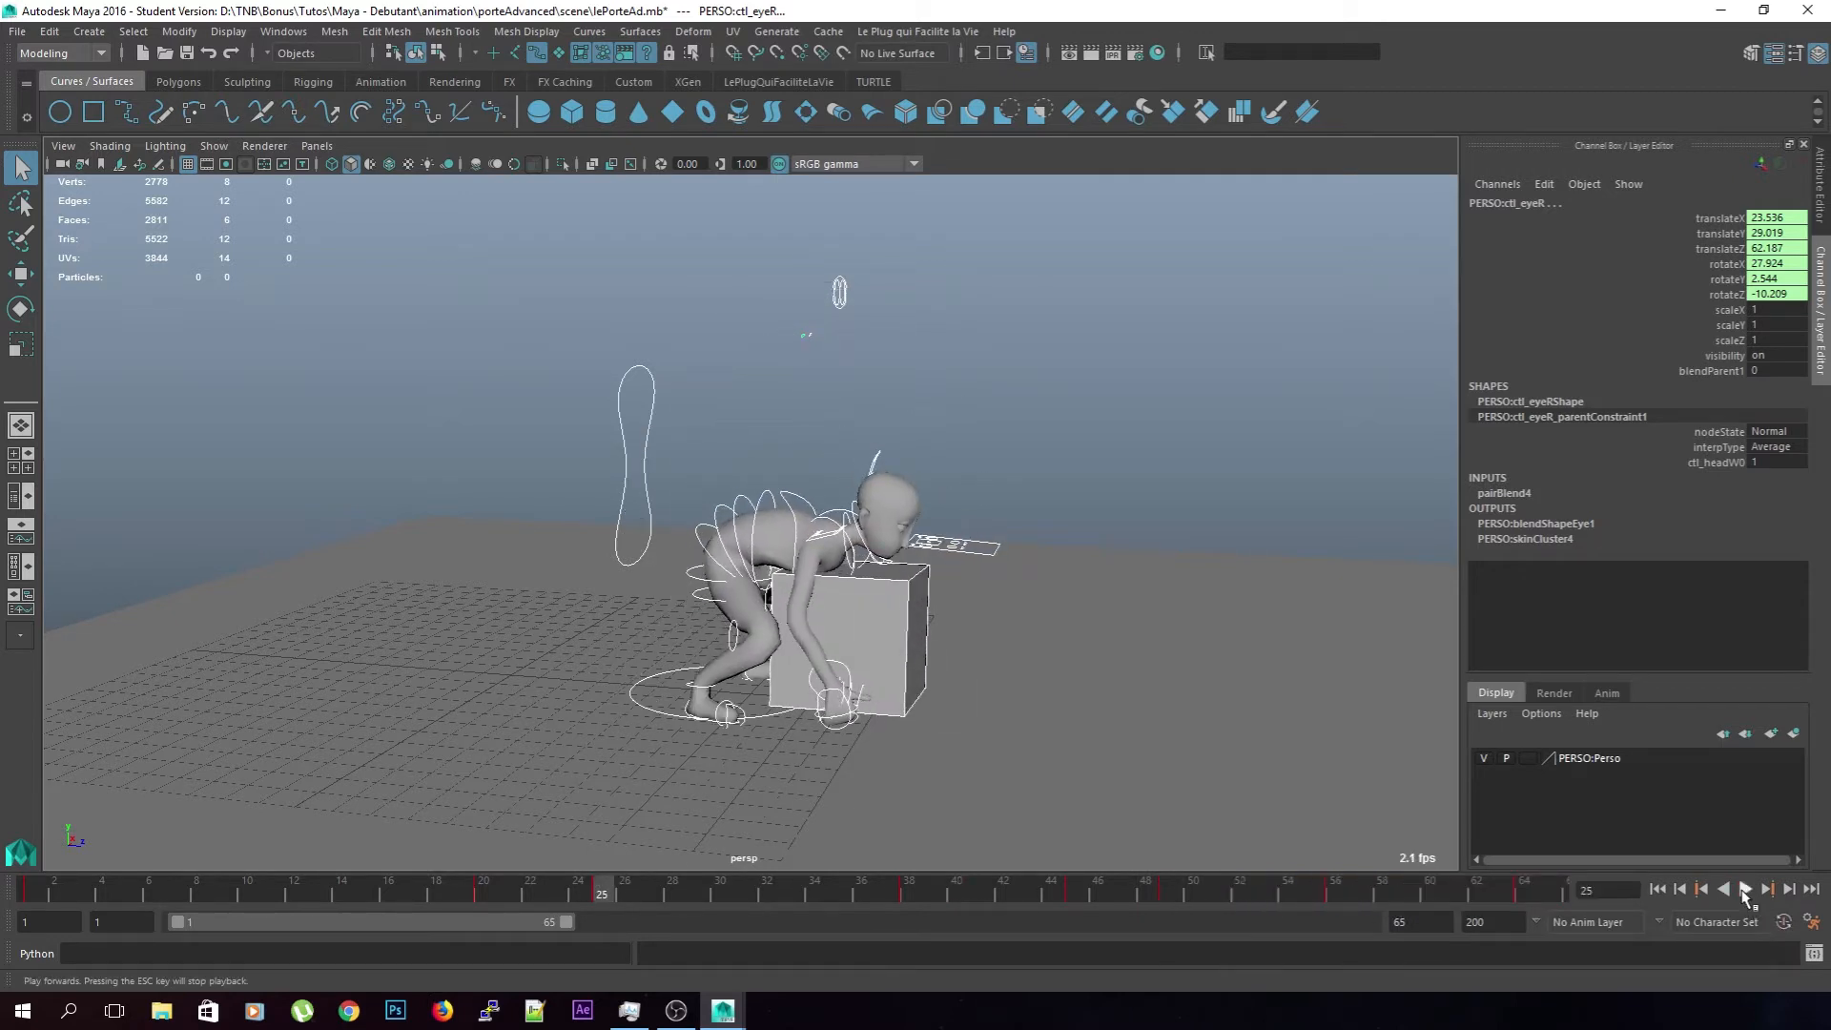
{"action": "left_click", "coordinate": [1745, 890]}
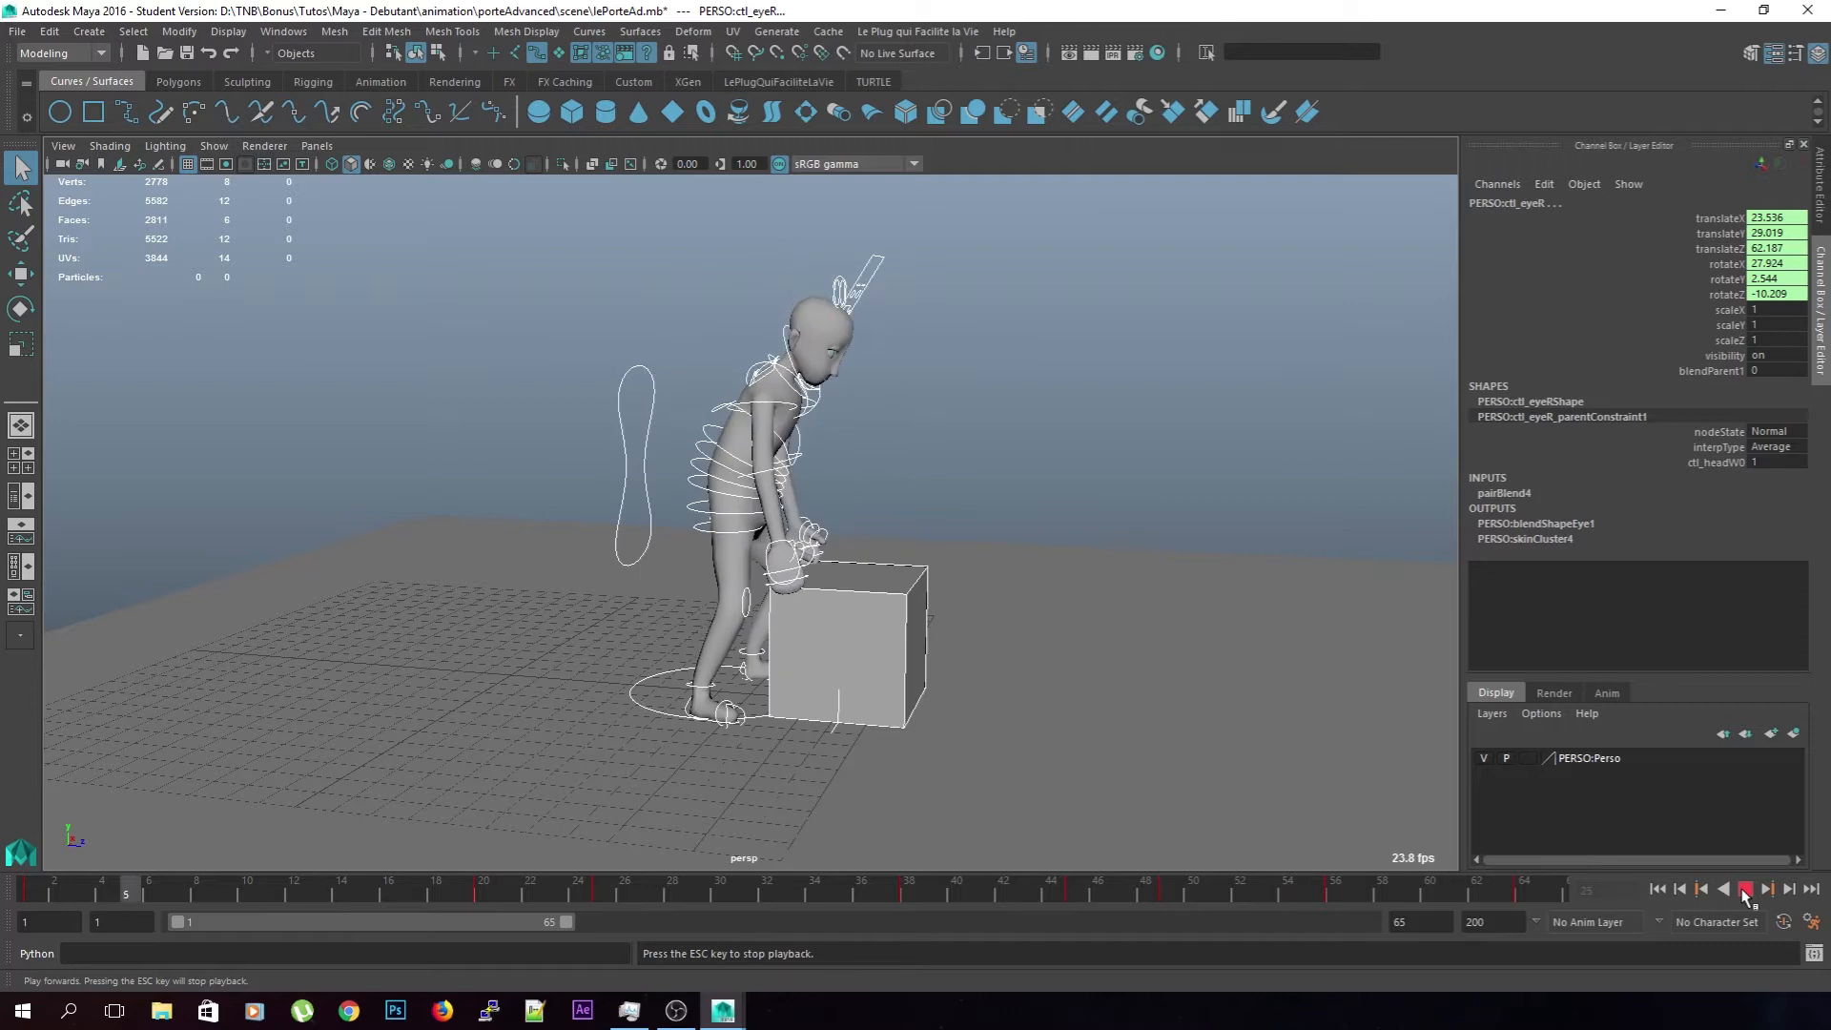
{"action": "left_click", "coordinate": [1745, 889]}
{"action": "left_click_drag", "start_coordinate": [566, 922], "coordinate": [715, 922]}
{"action": "key", "text": "alt+v"}
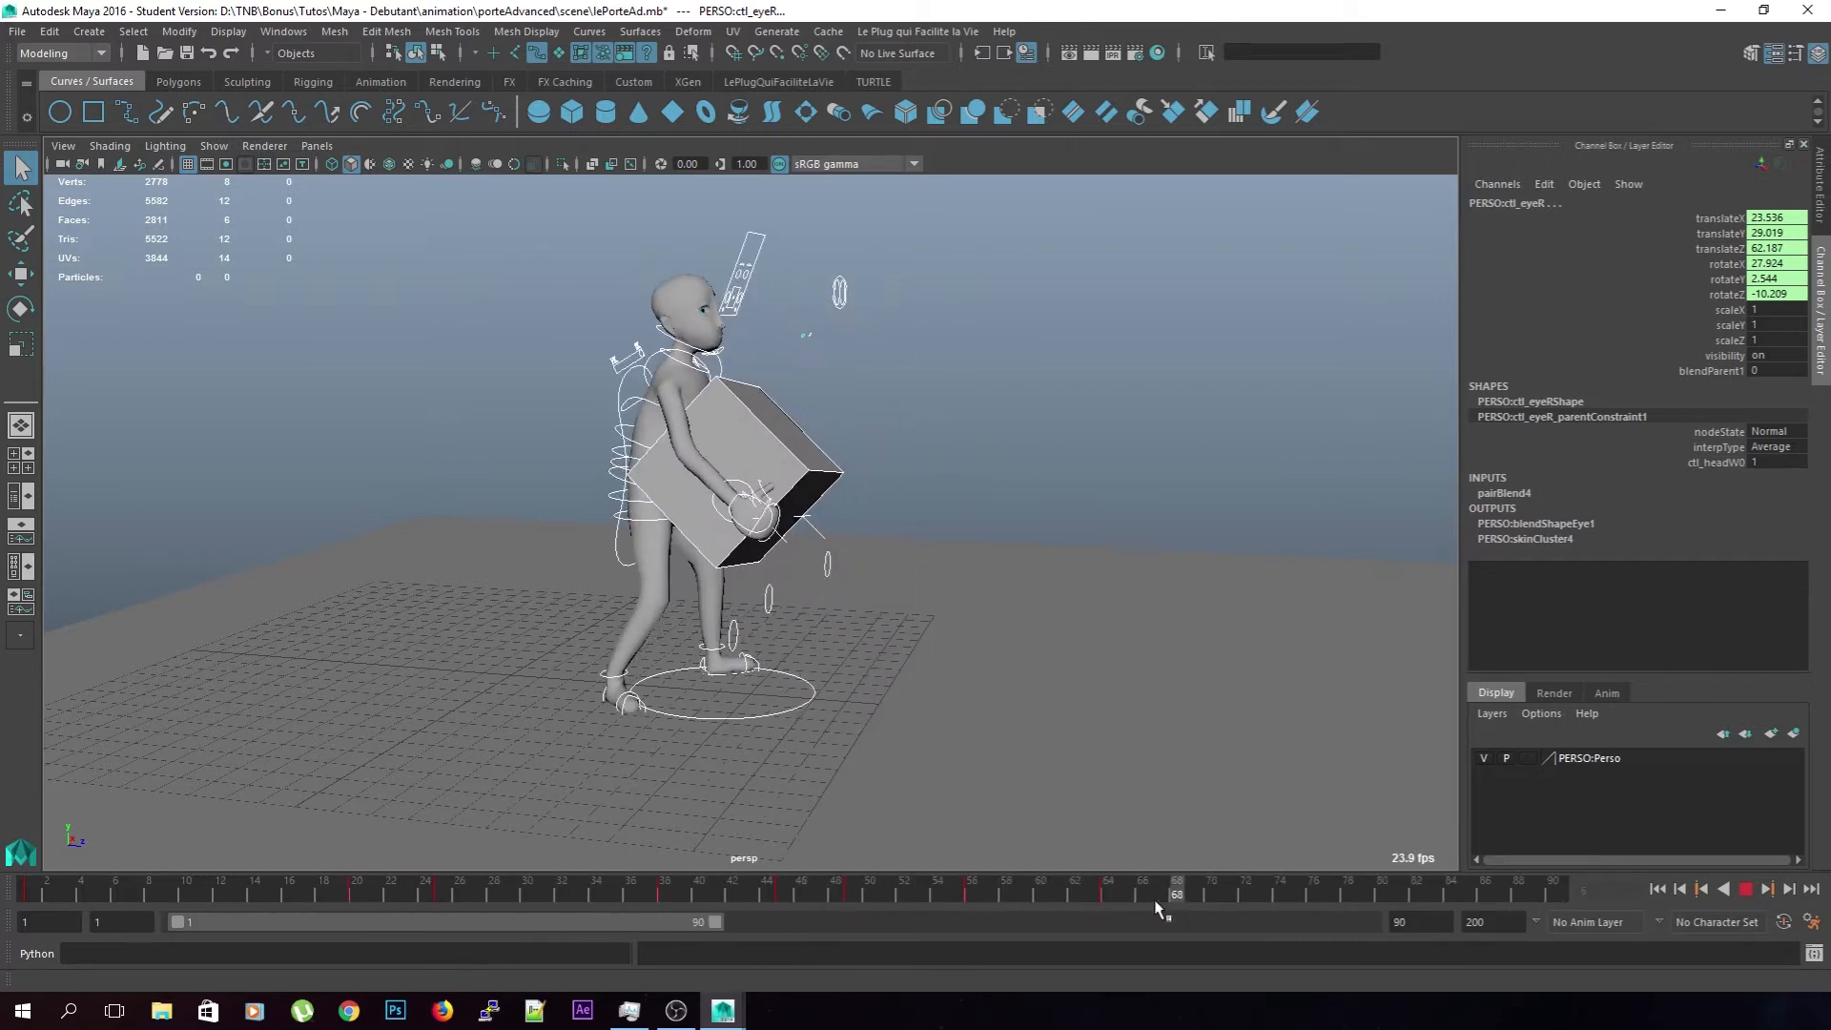
Play the box-lifting animation from the start several times and check the timing of the lift
{"action": "left_click_drag", "start_coordinate": [906, 895], "coordinate": [101, 892]}
{"action": "left_click", "coordinate": [1745, 888]}
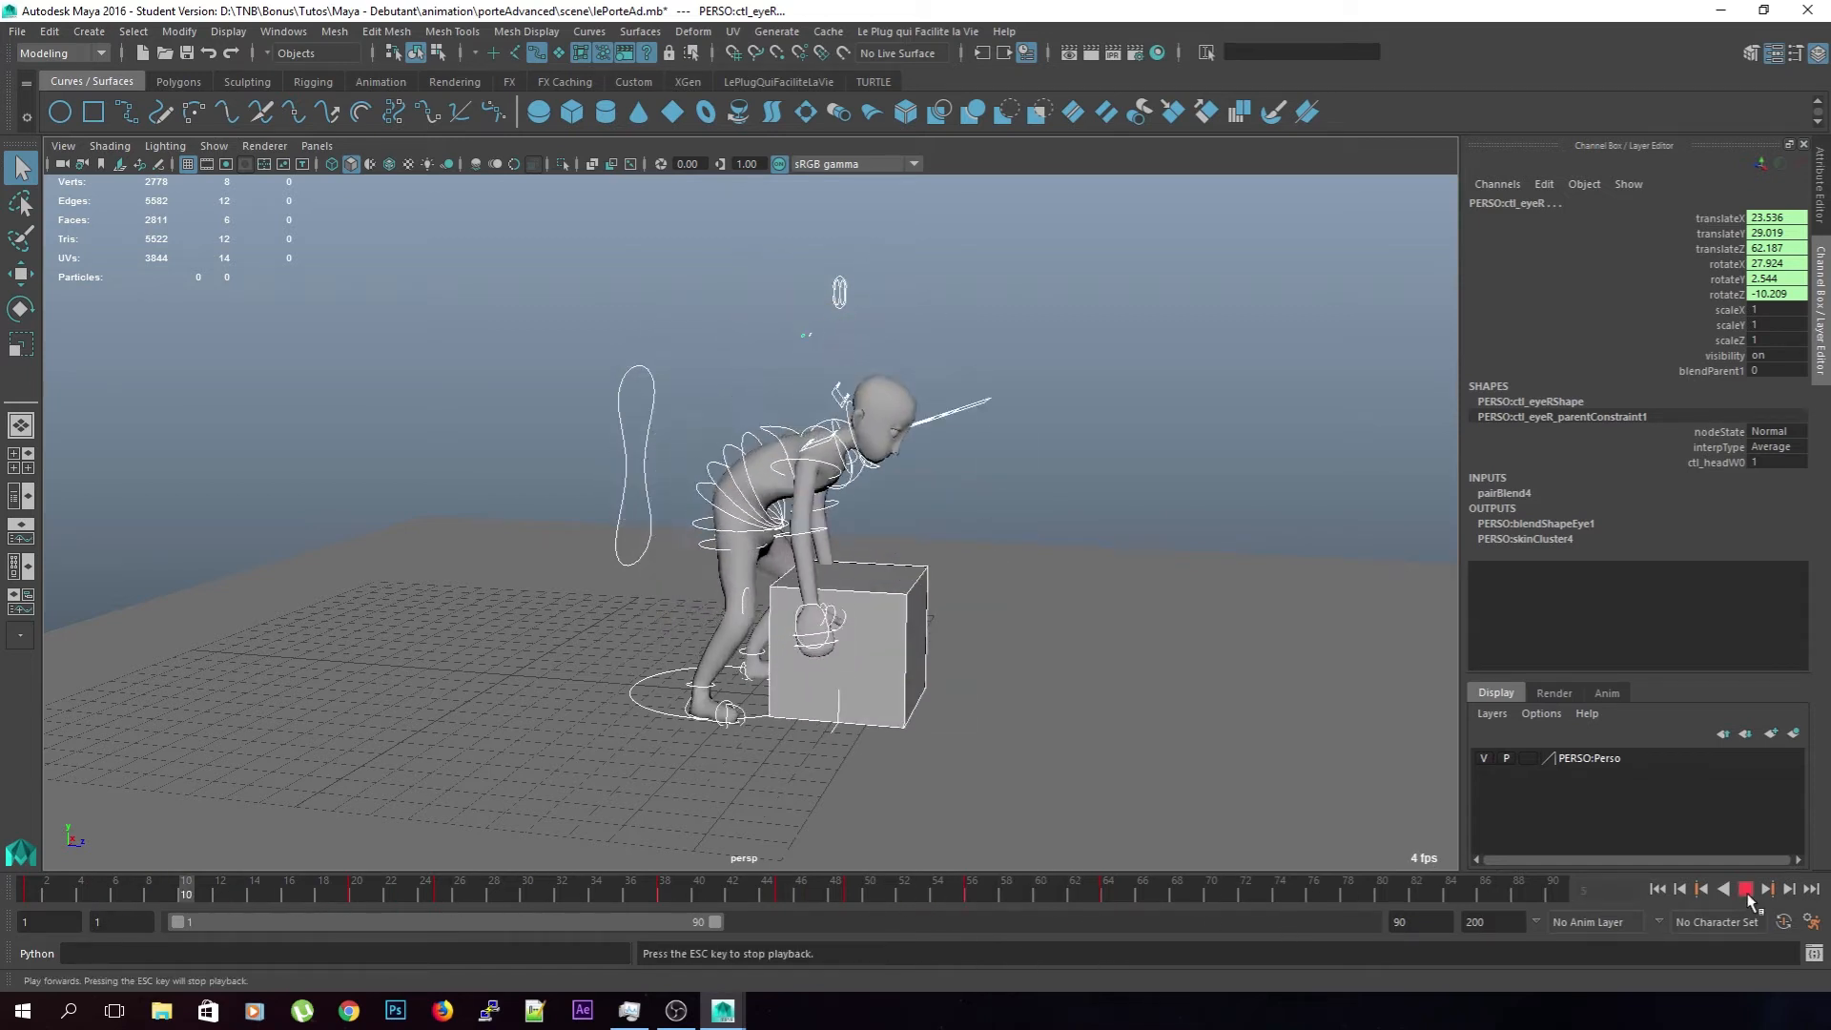
{"action": "left_click", "coordinate": [1746, 893]}
{"action": "left_click_drag", "start_coordinate": [717, 897], "coordinate": [612, 893]}
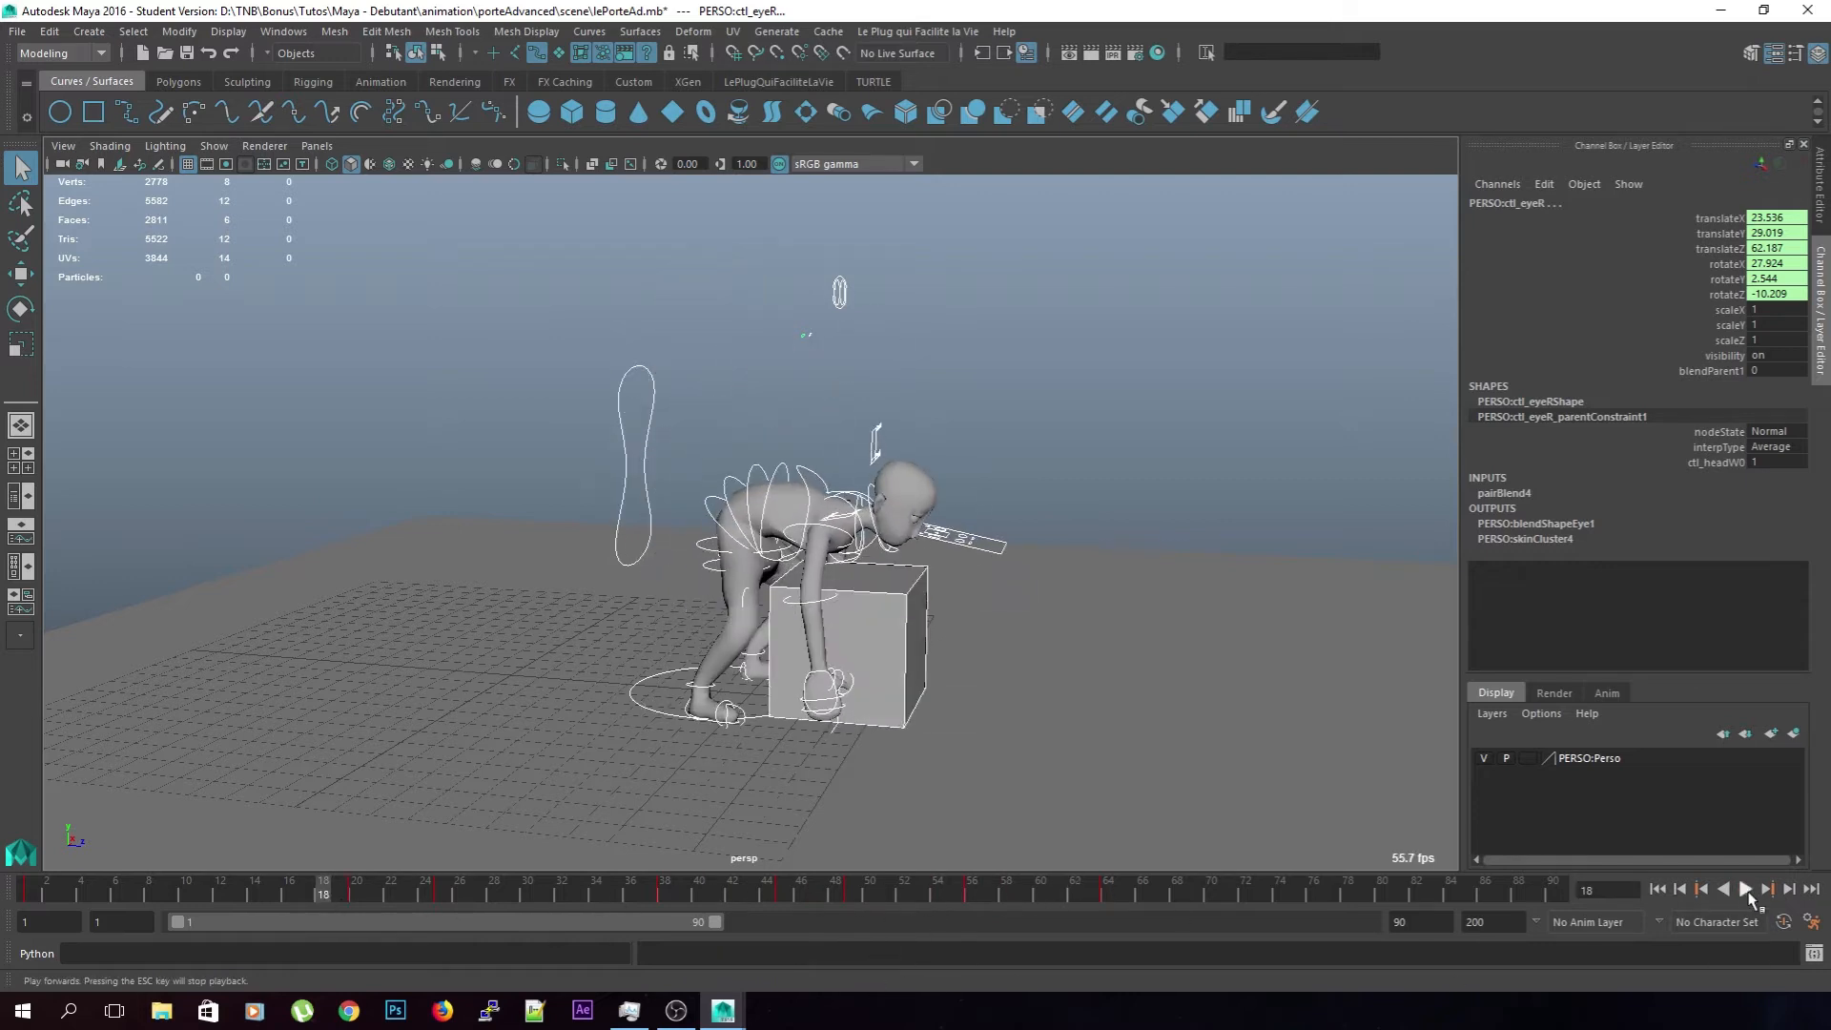
{"action": "left_click", "coordinate": [1745, 889]}
{"action": "left_click", "coordinate": [1747, 893]}
{"action": "left_click_drag", "start_coordinate": [1041, 894], "coordinate": [2, 894]}
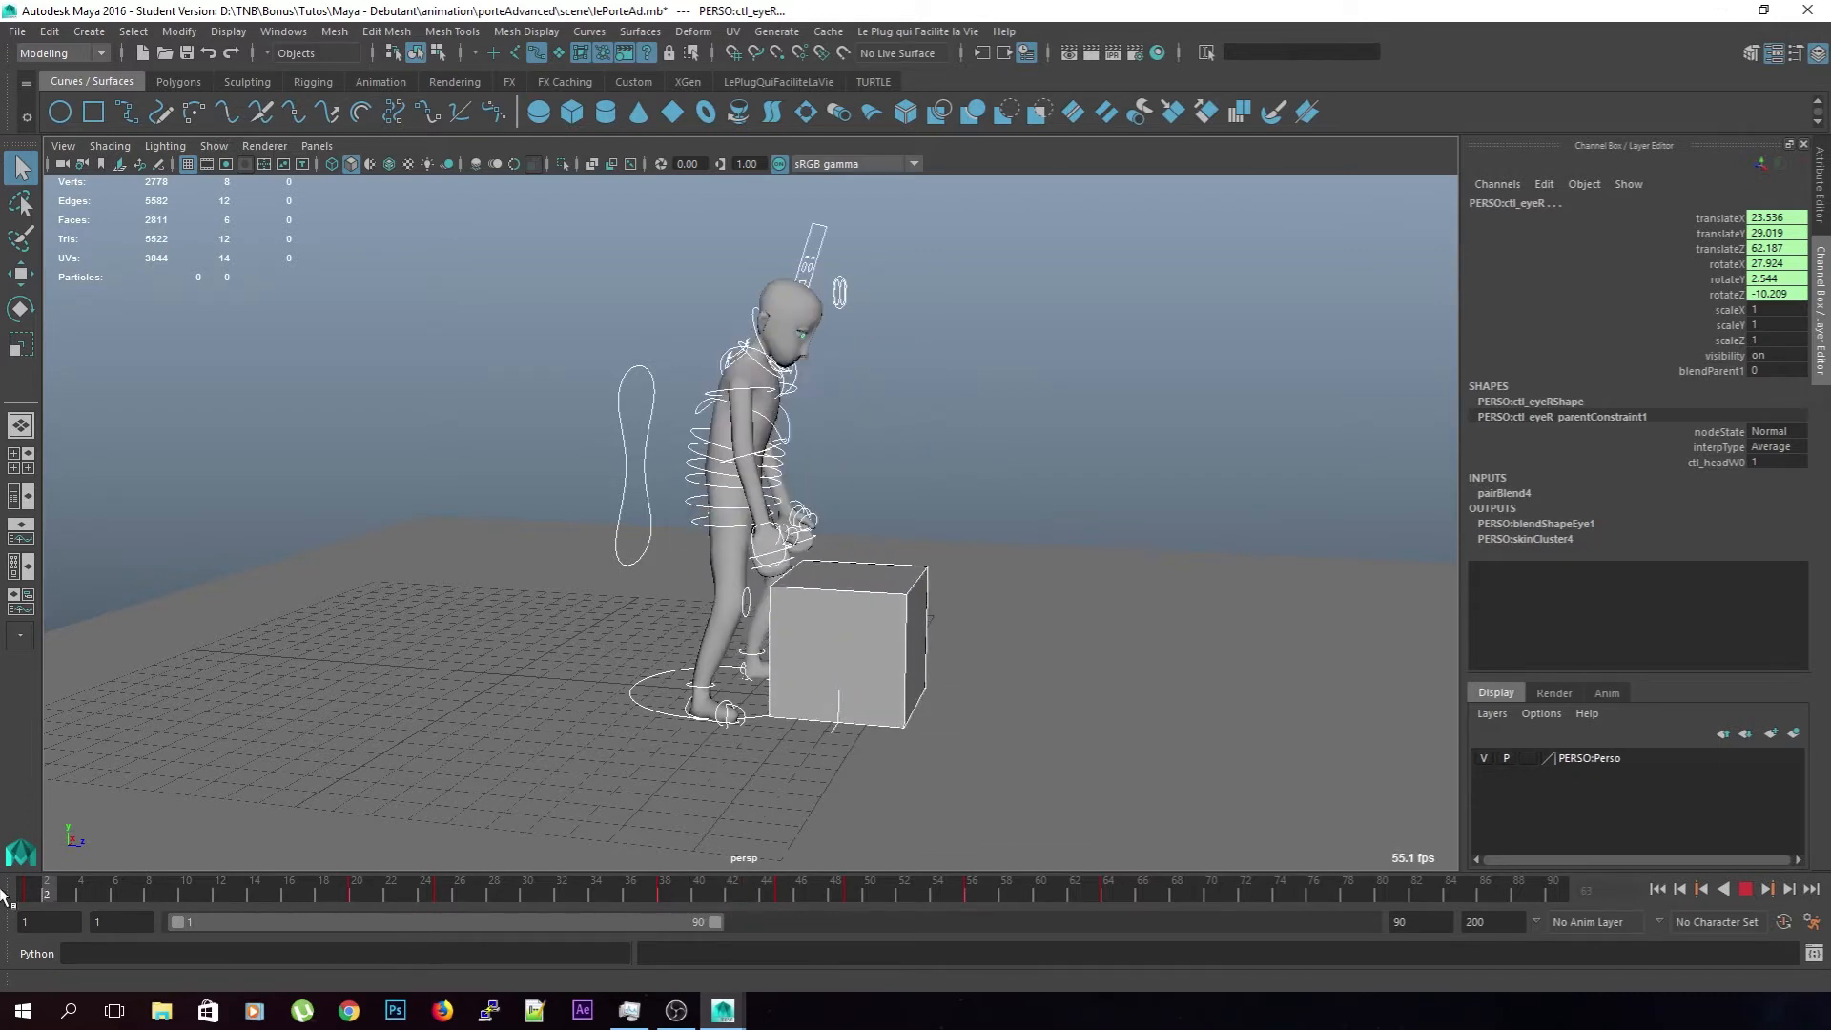
{"action": "left_click", "coordinate": [1746, 890]}
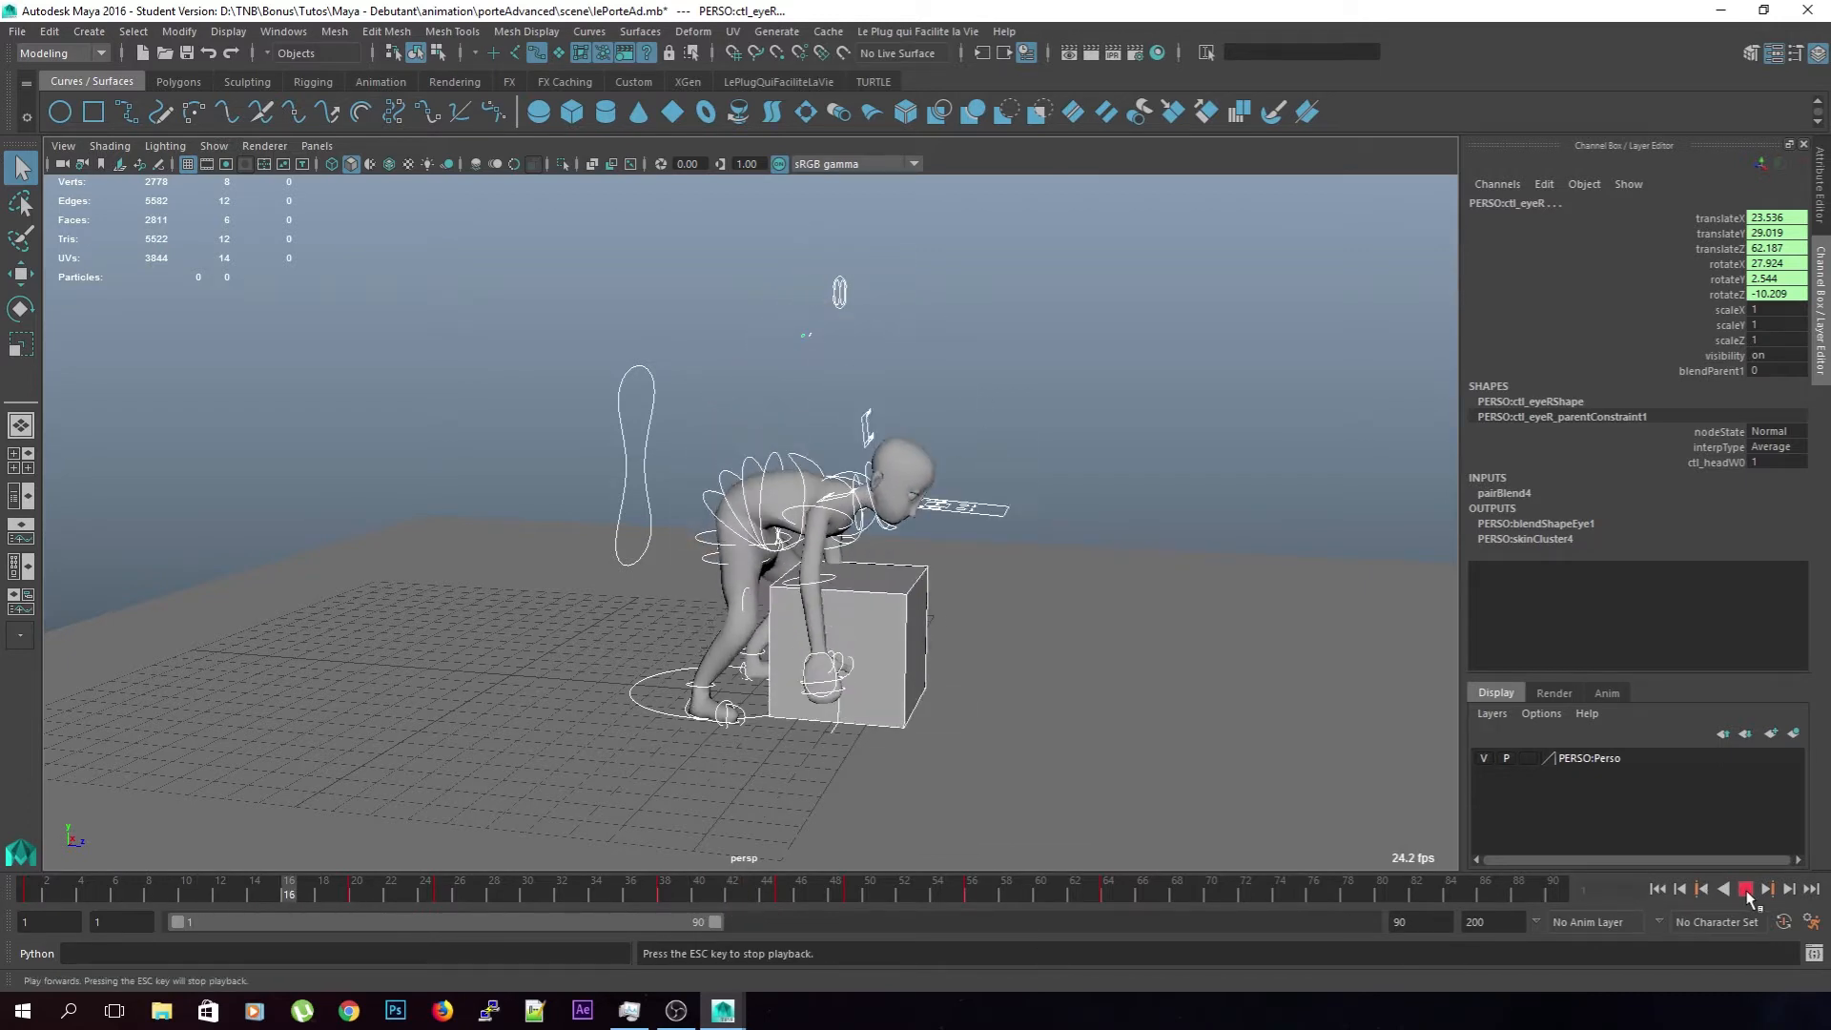
{"action": "left_click", "coordinate": [1747, 892]}
{"action": "left_click_drag", "start_coordinate": [1125, 896], "coordinate": [25, 839]}
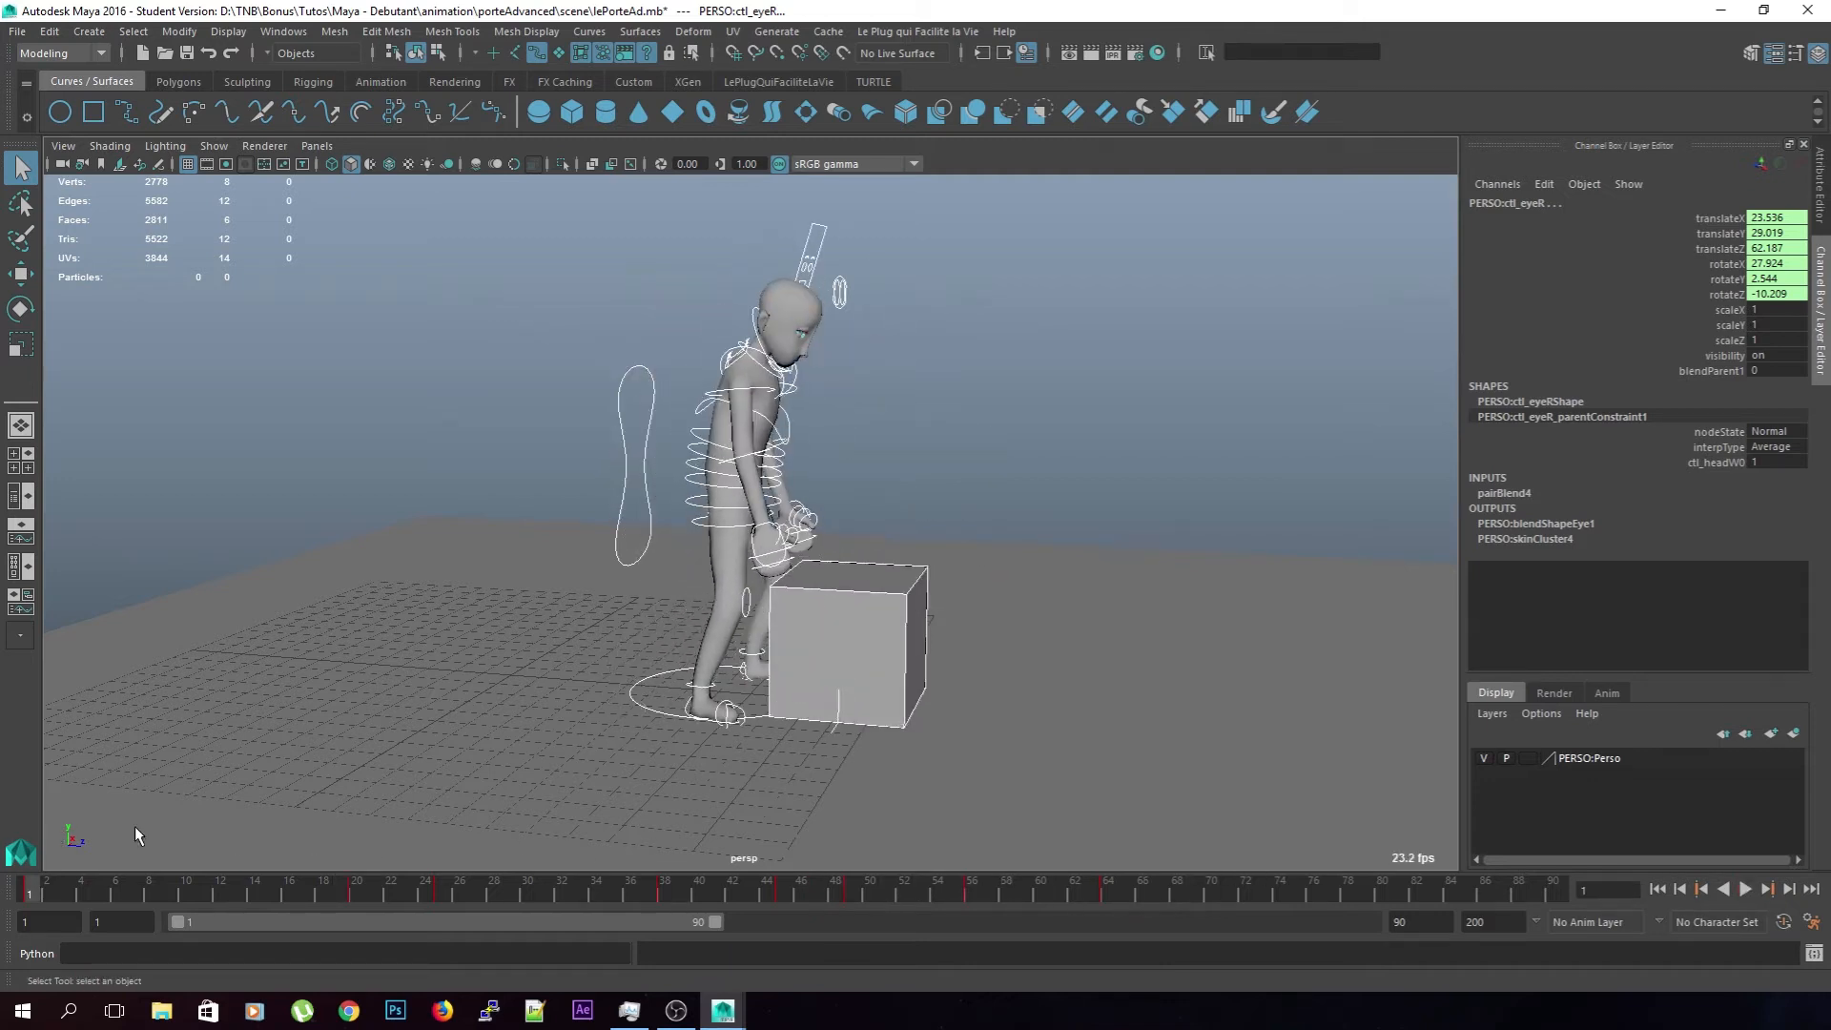
Deselect all the controls and examine the bend and grip motion in a closer side view up to frame 35
{"action": "left_click", "coordinate": [1173, 459]}
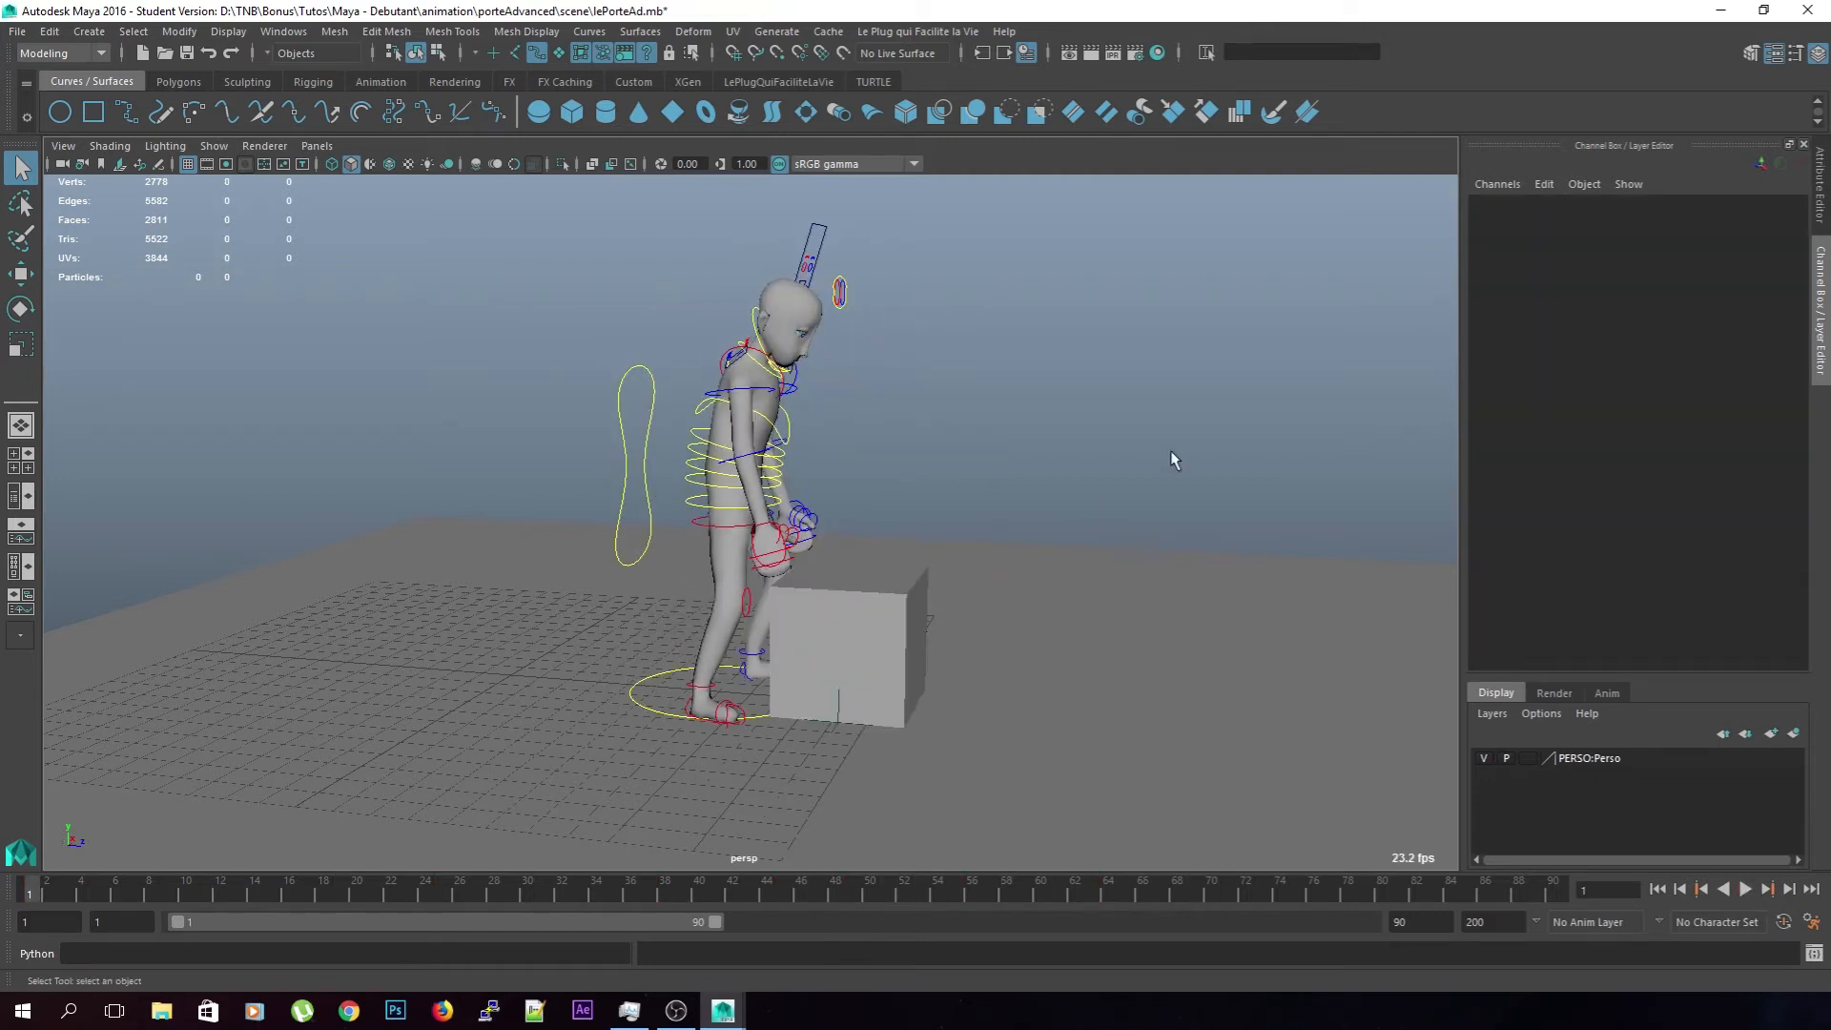
{"action": "left_click_drag", "start_coordinate": [739, 375], "coordinate": [996, 452], "text": "alt"}
{"action": "scroll", "coordinate": [986, 438], "scroll_direction": "up", "scroll_amount": 3}
{"action": "middle_click_drag", "start_coordinate": [410, 669], "coordinate": [423, 648], "text": "alt"}
{"action": "right_click_drag", "start_coordinate": [424, 649], "coordinate": [275, 833], "text": "alt"}
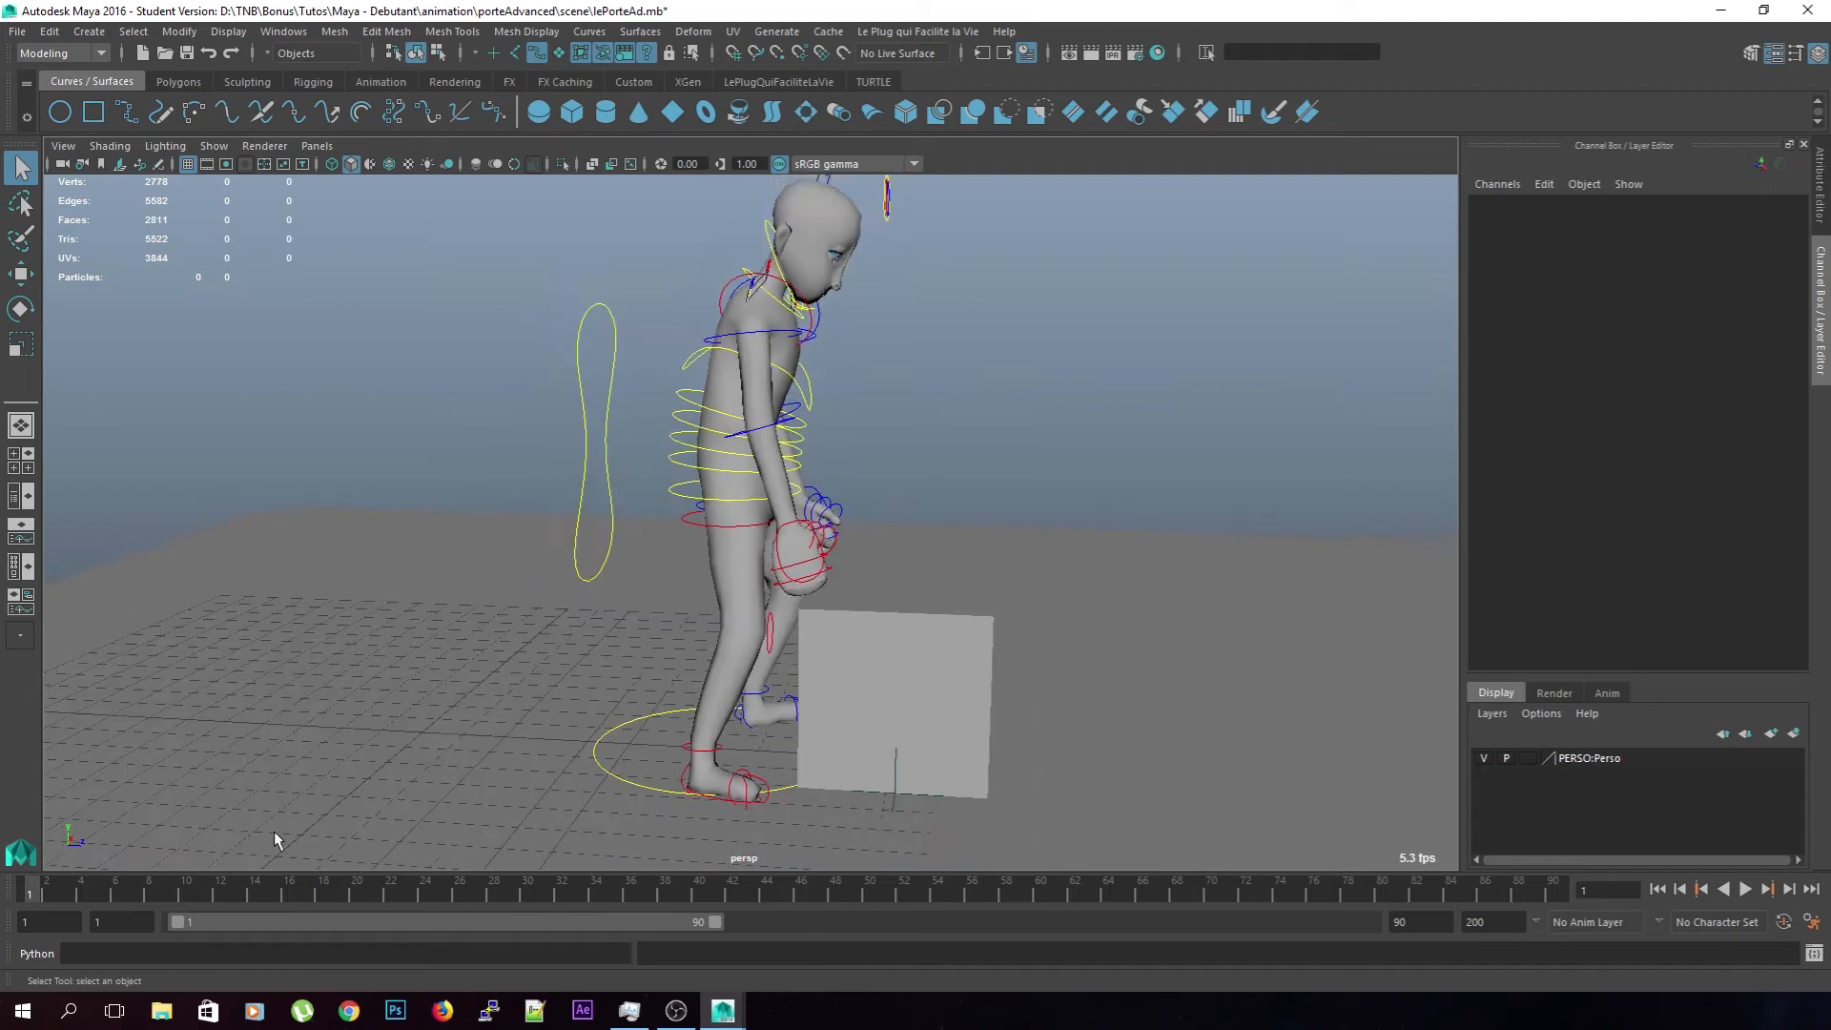
{"action": "key", "text": "alt+v"}
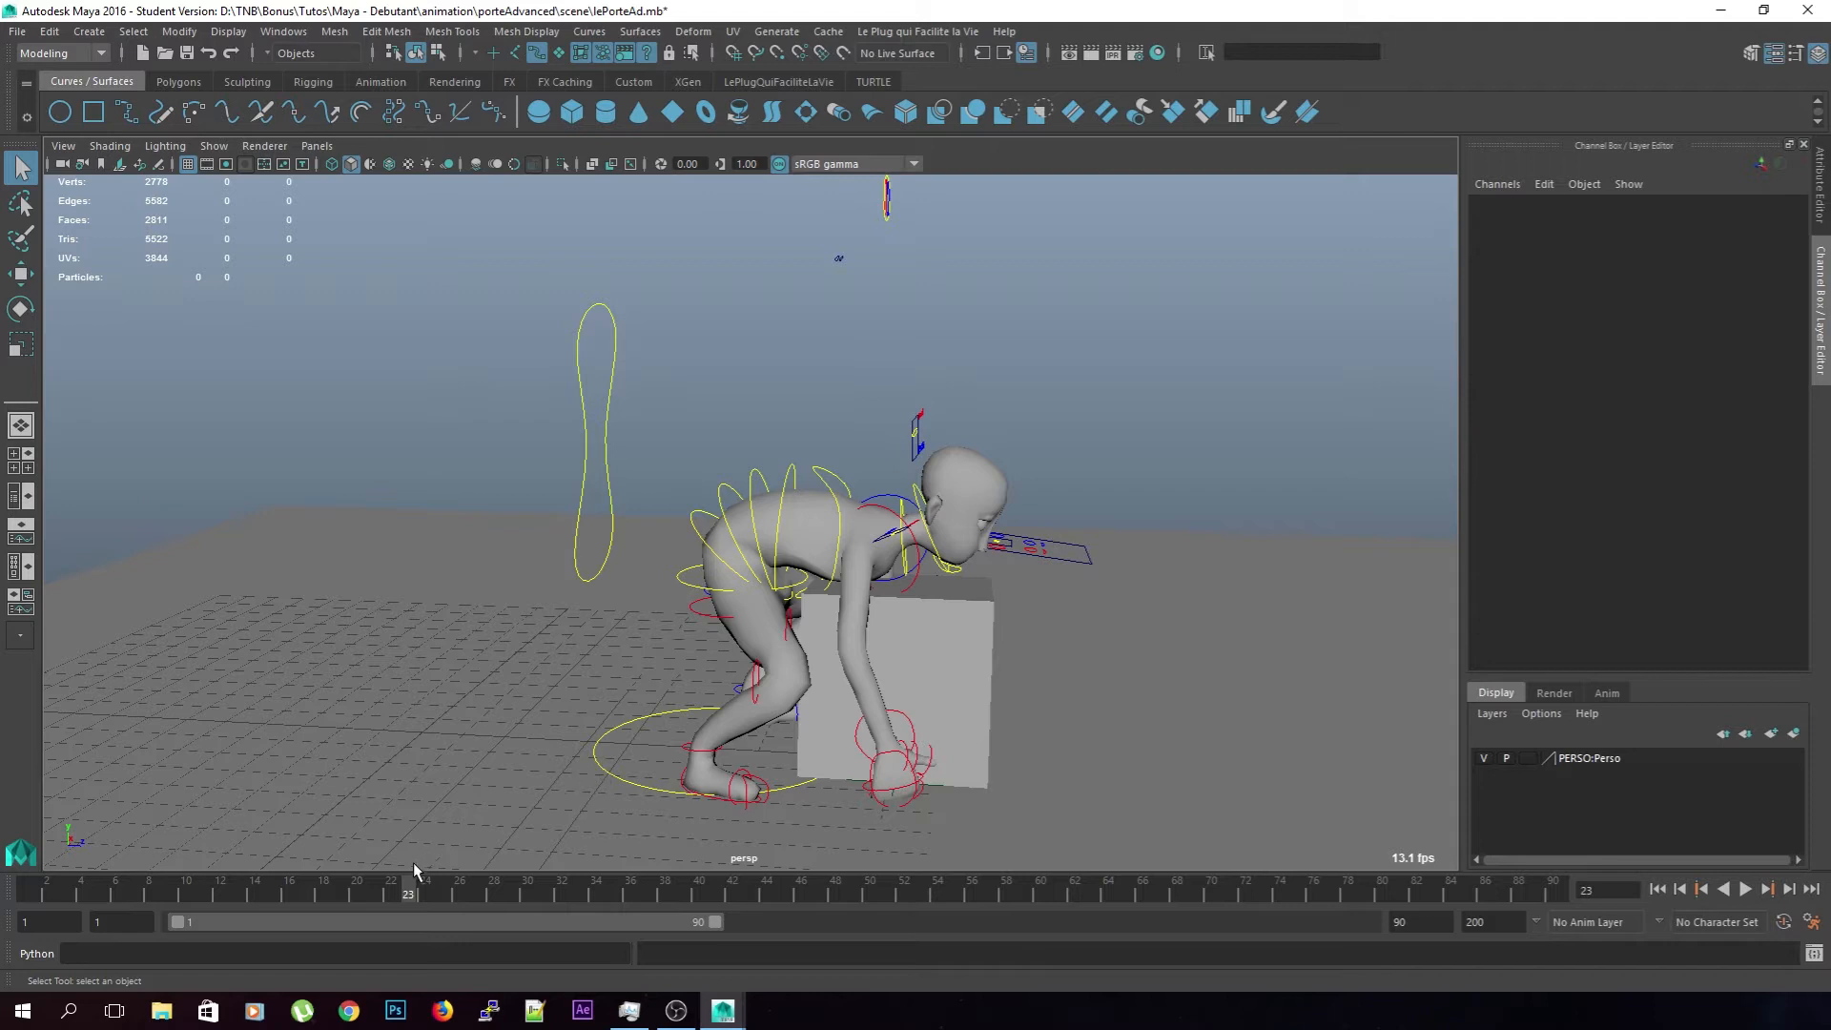
{"action": "left_click_drag", "start_coordinate": [410, 894], "coordinate": [116, 932]}
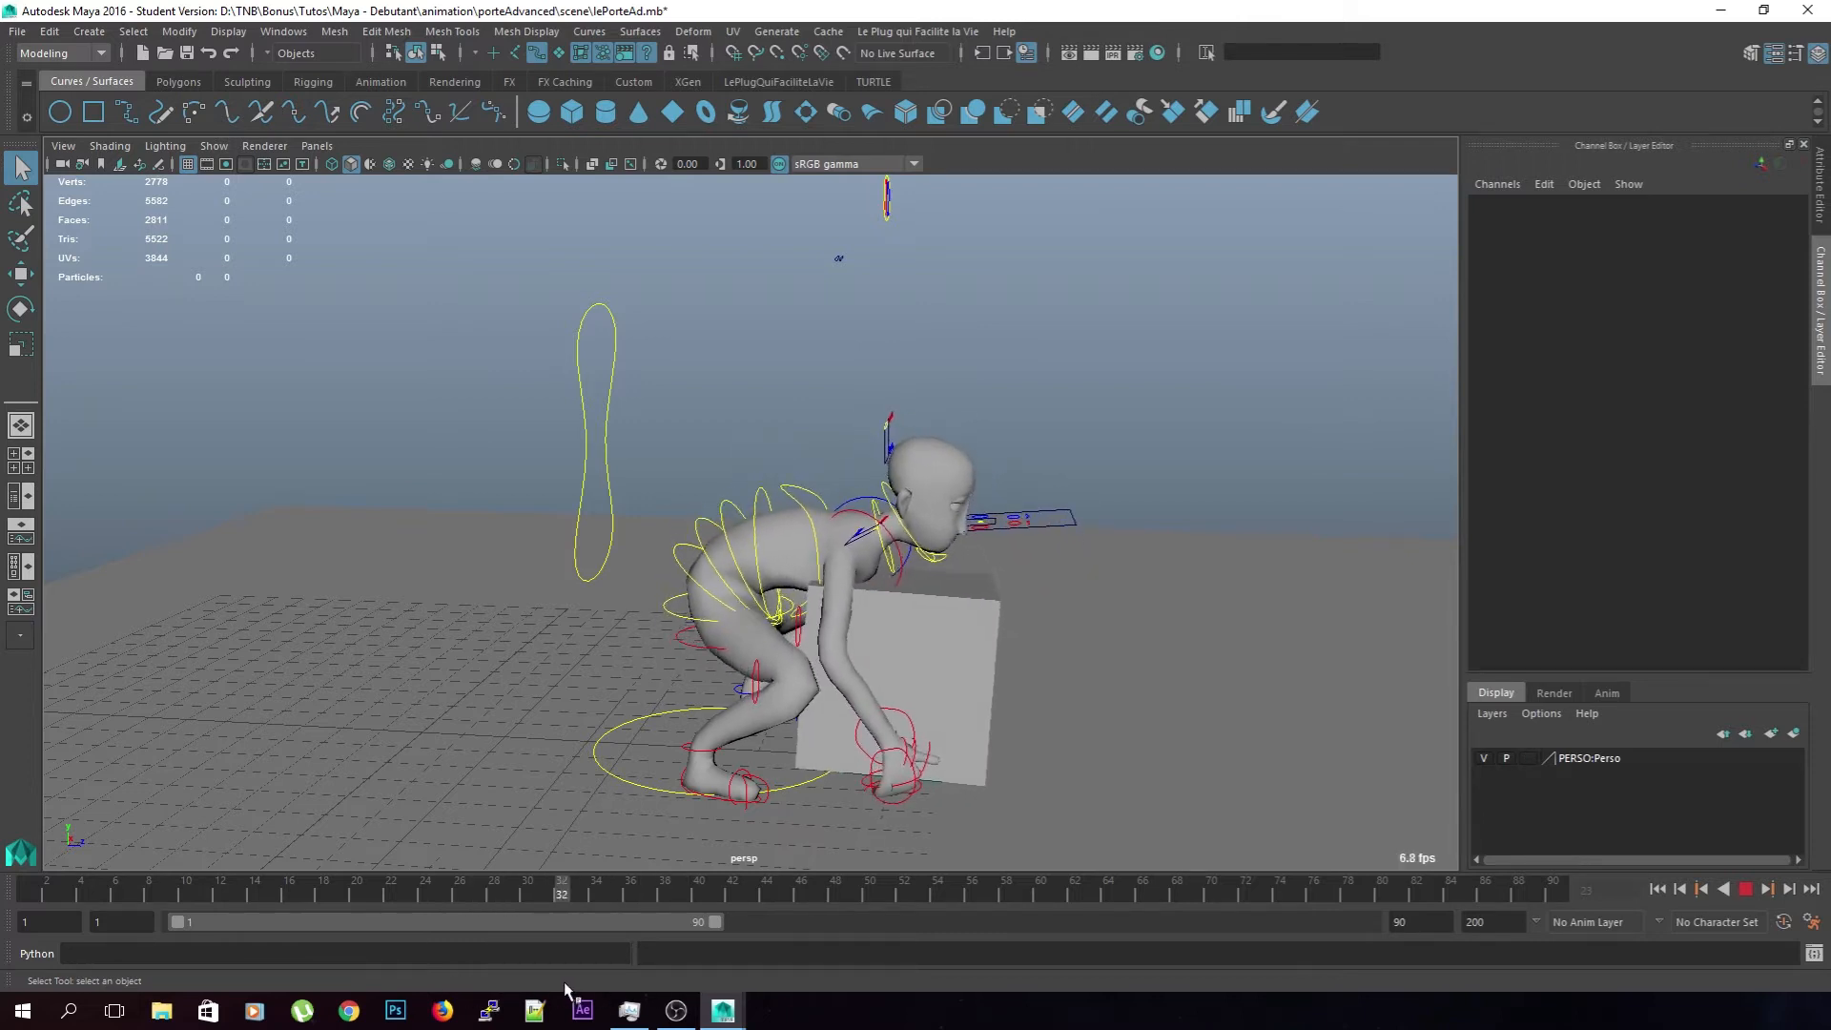
{"action": "left_click_drag", "start_coordinate": [613, 988], "coordinate": [615, 984]}
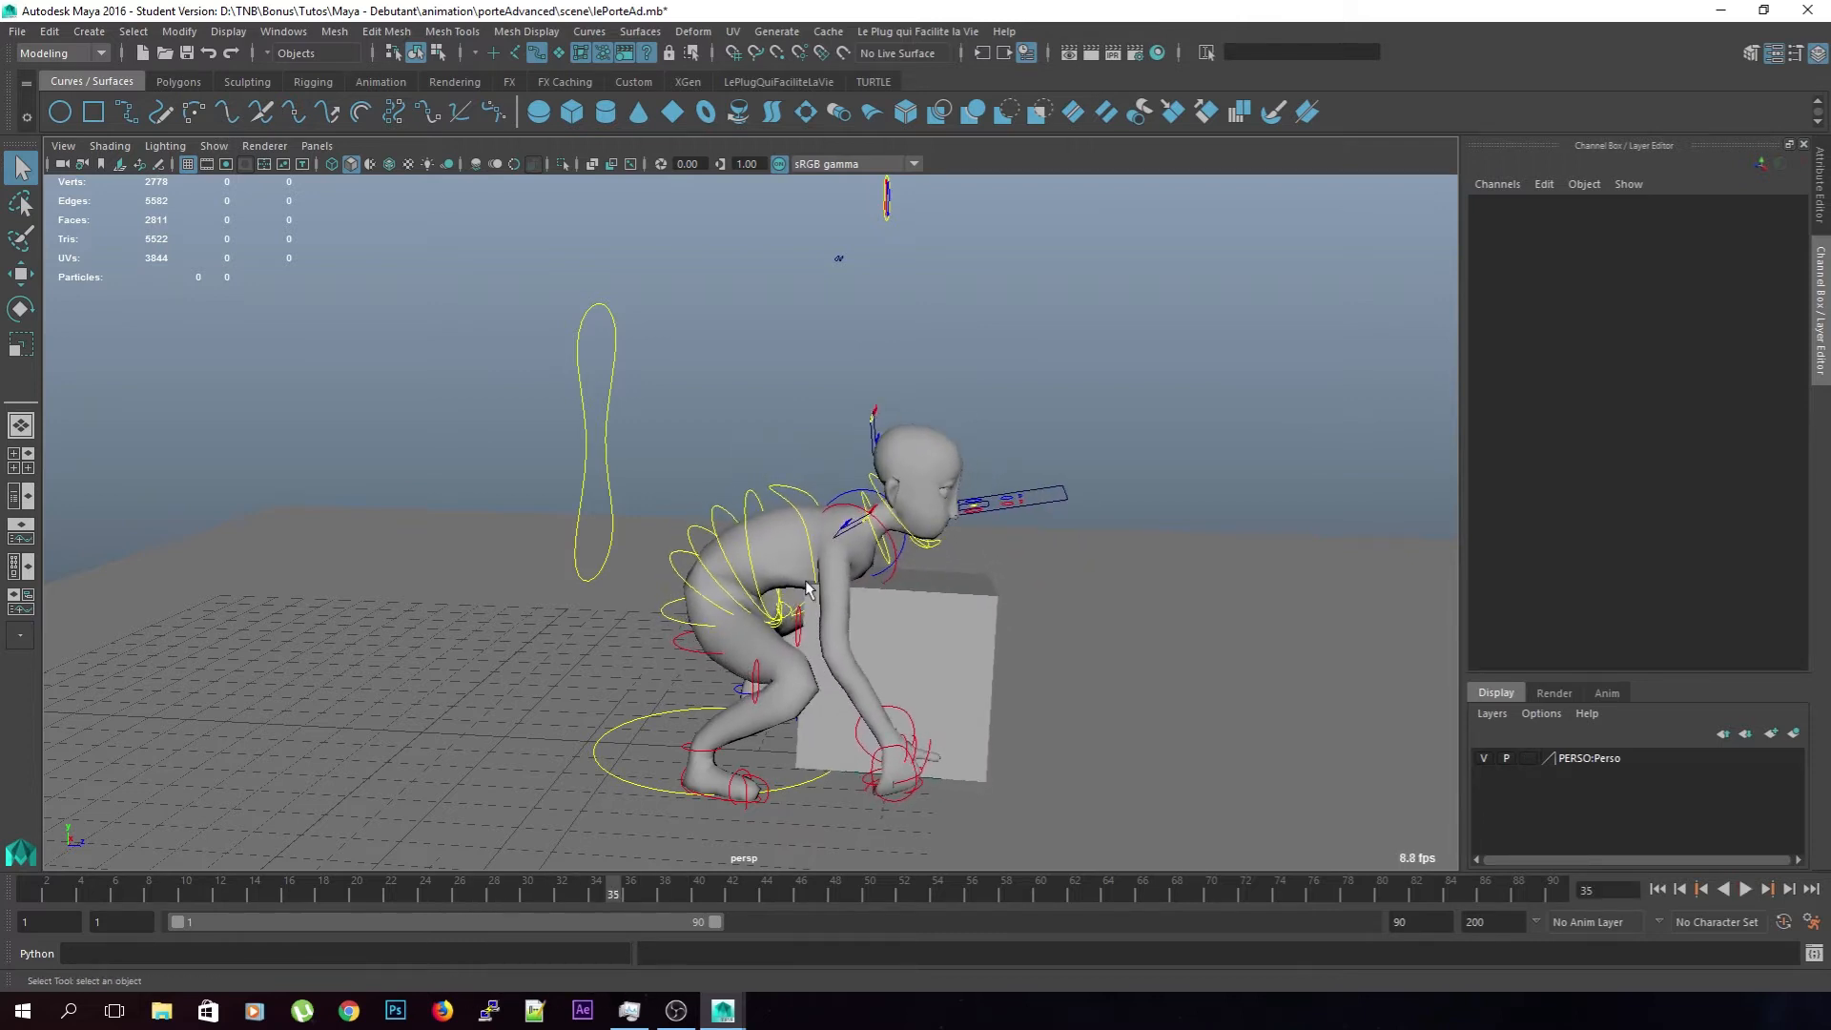
Rotate the neck control at frame 38 to about -14.26 on X and check the change in playback
{"action": "left_click", "coordinate": [868, 511]}
{"action": "left_click_drag", "start_coordinate": [613, 894], "coordinate": [663, 889]}
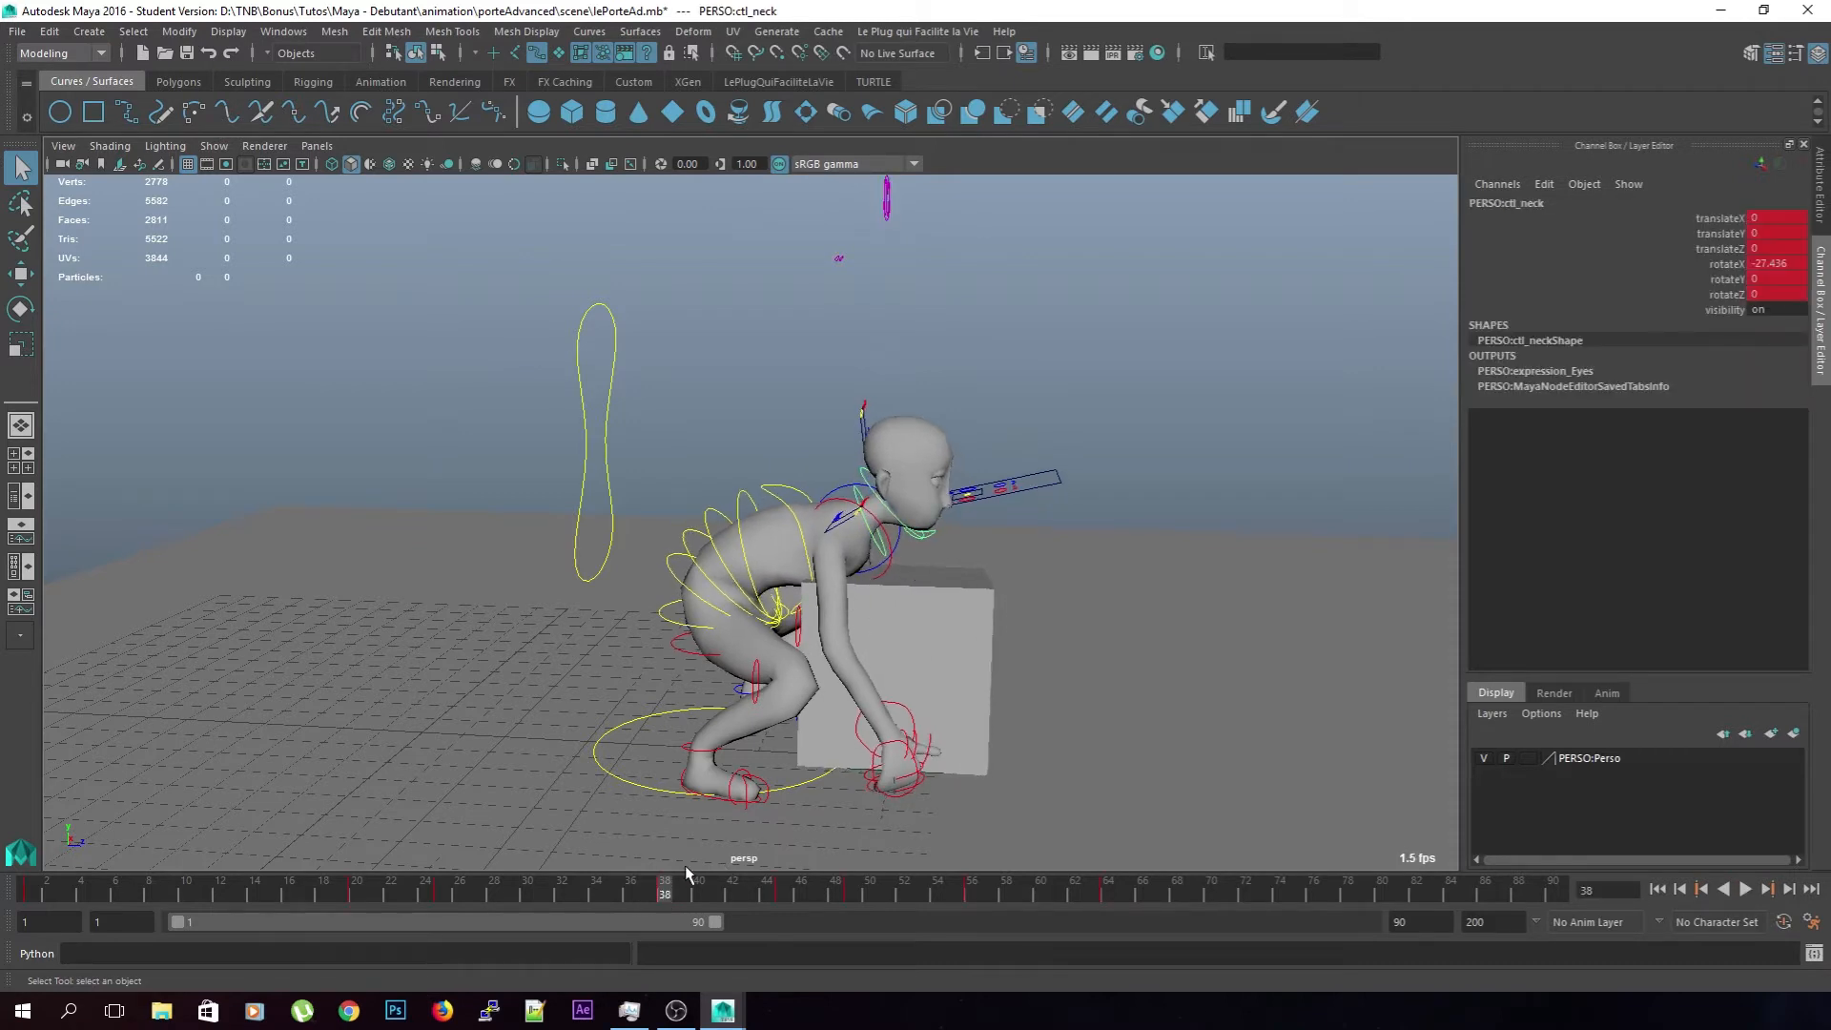
{"action": "key", "text": "e"}
{"action": "left_click_drag", "start_coordinate": [879, 447], "coordinate": [895, 449]}
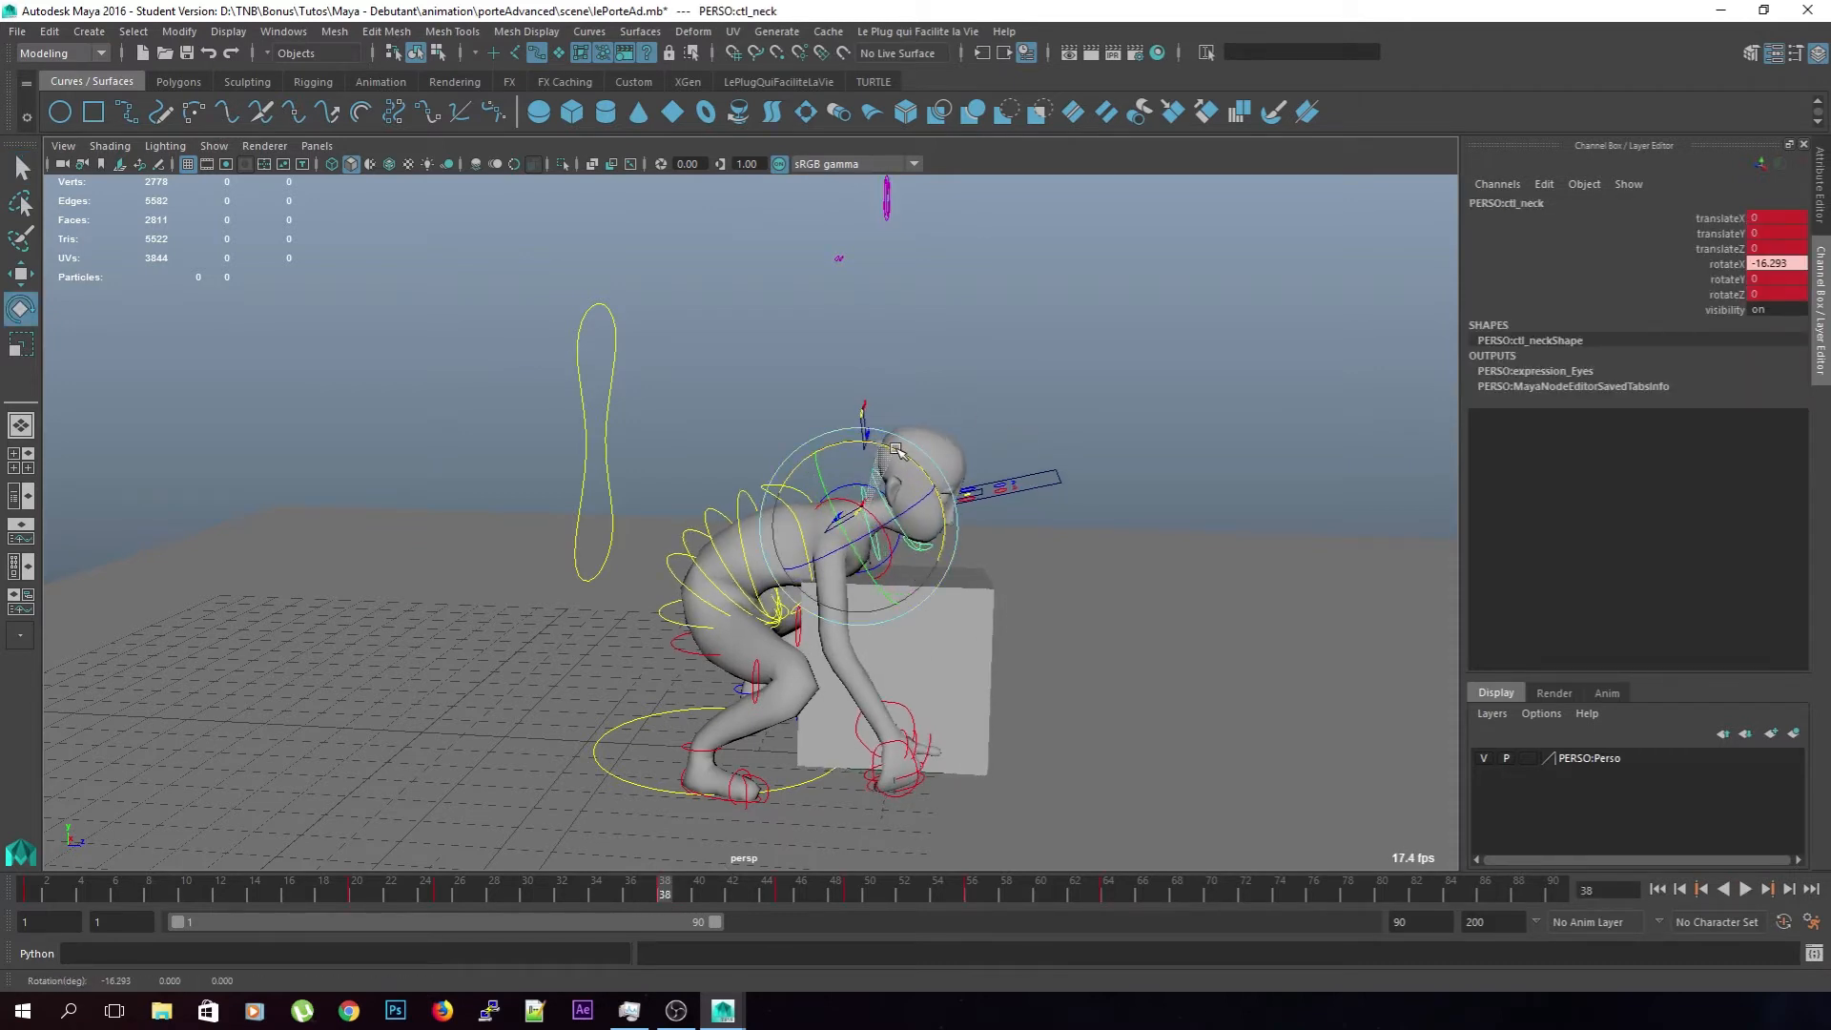
{"action": "left_click_drag", "start_coordinate": [667, 891], "coordinate": [516, 896]}
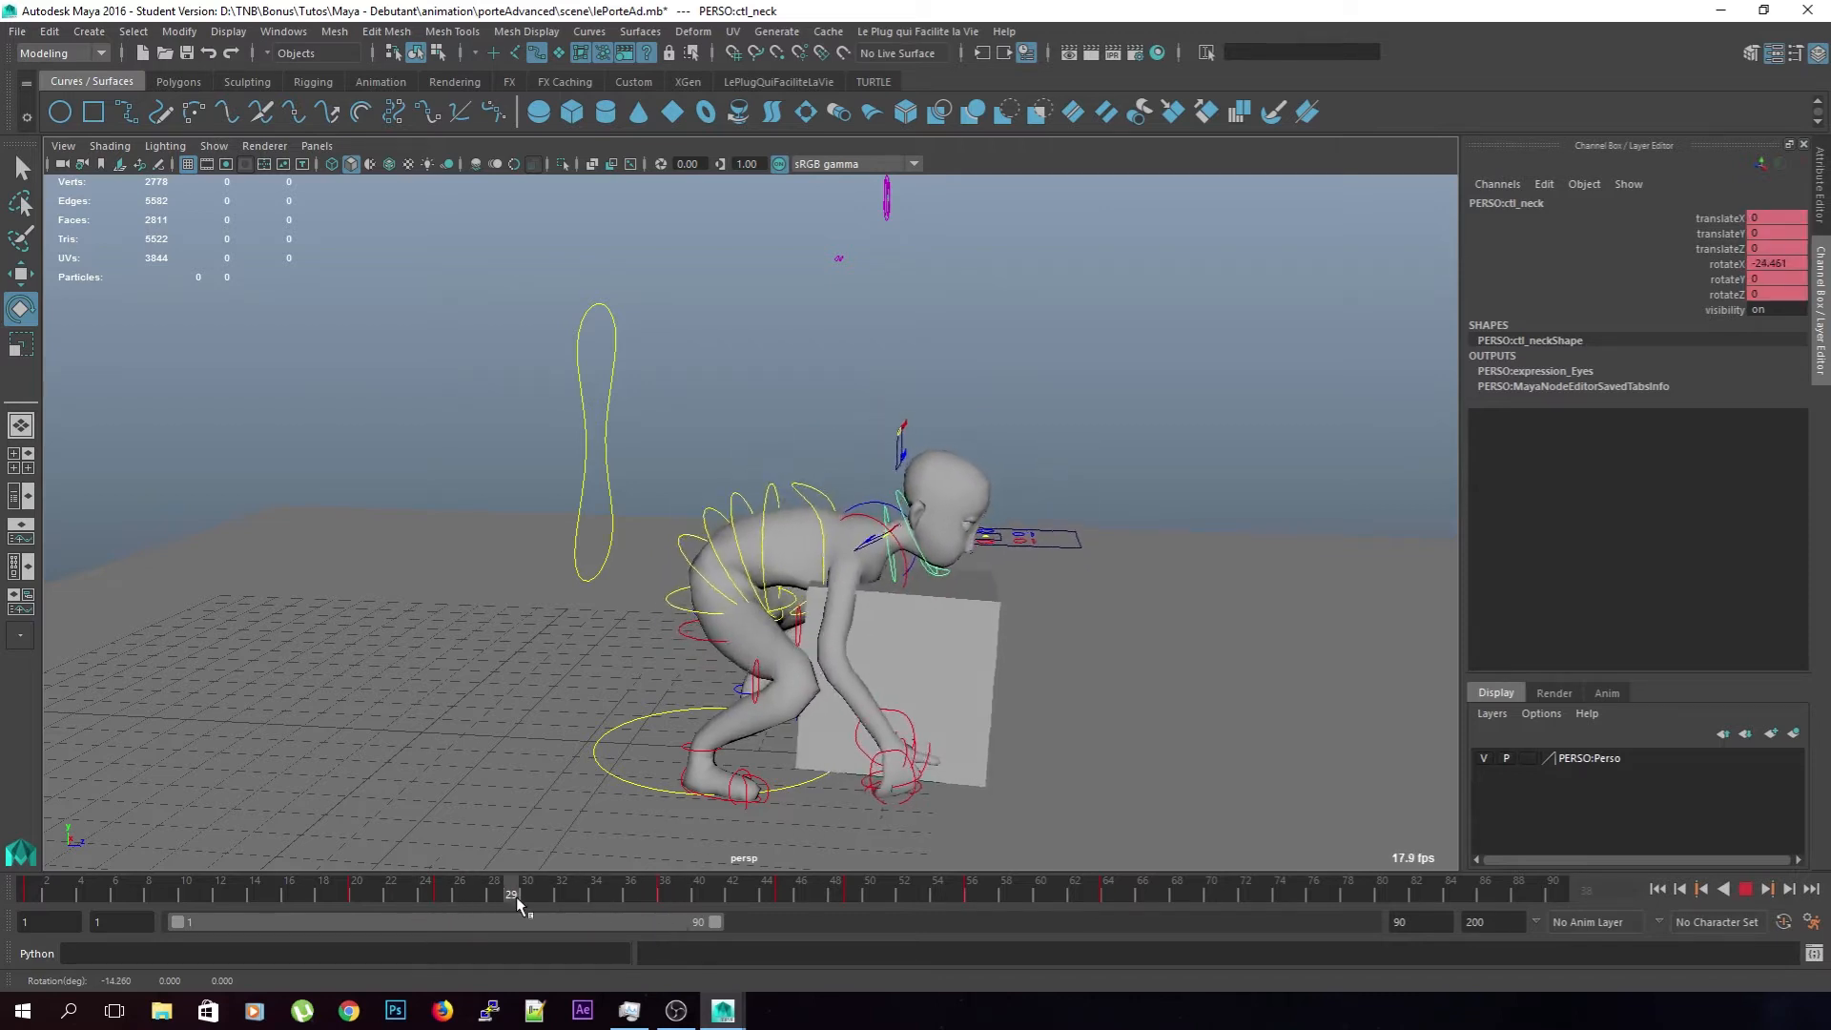
{"action": "left_click_drag", "start_coordinate": [628, 901], "coordinate": [123, 910]}
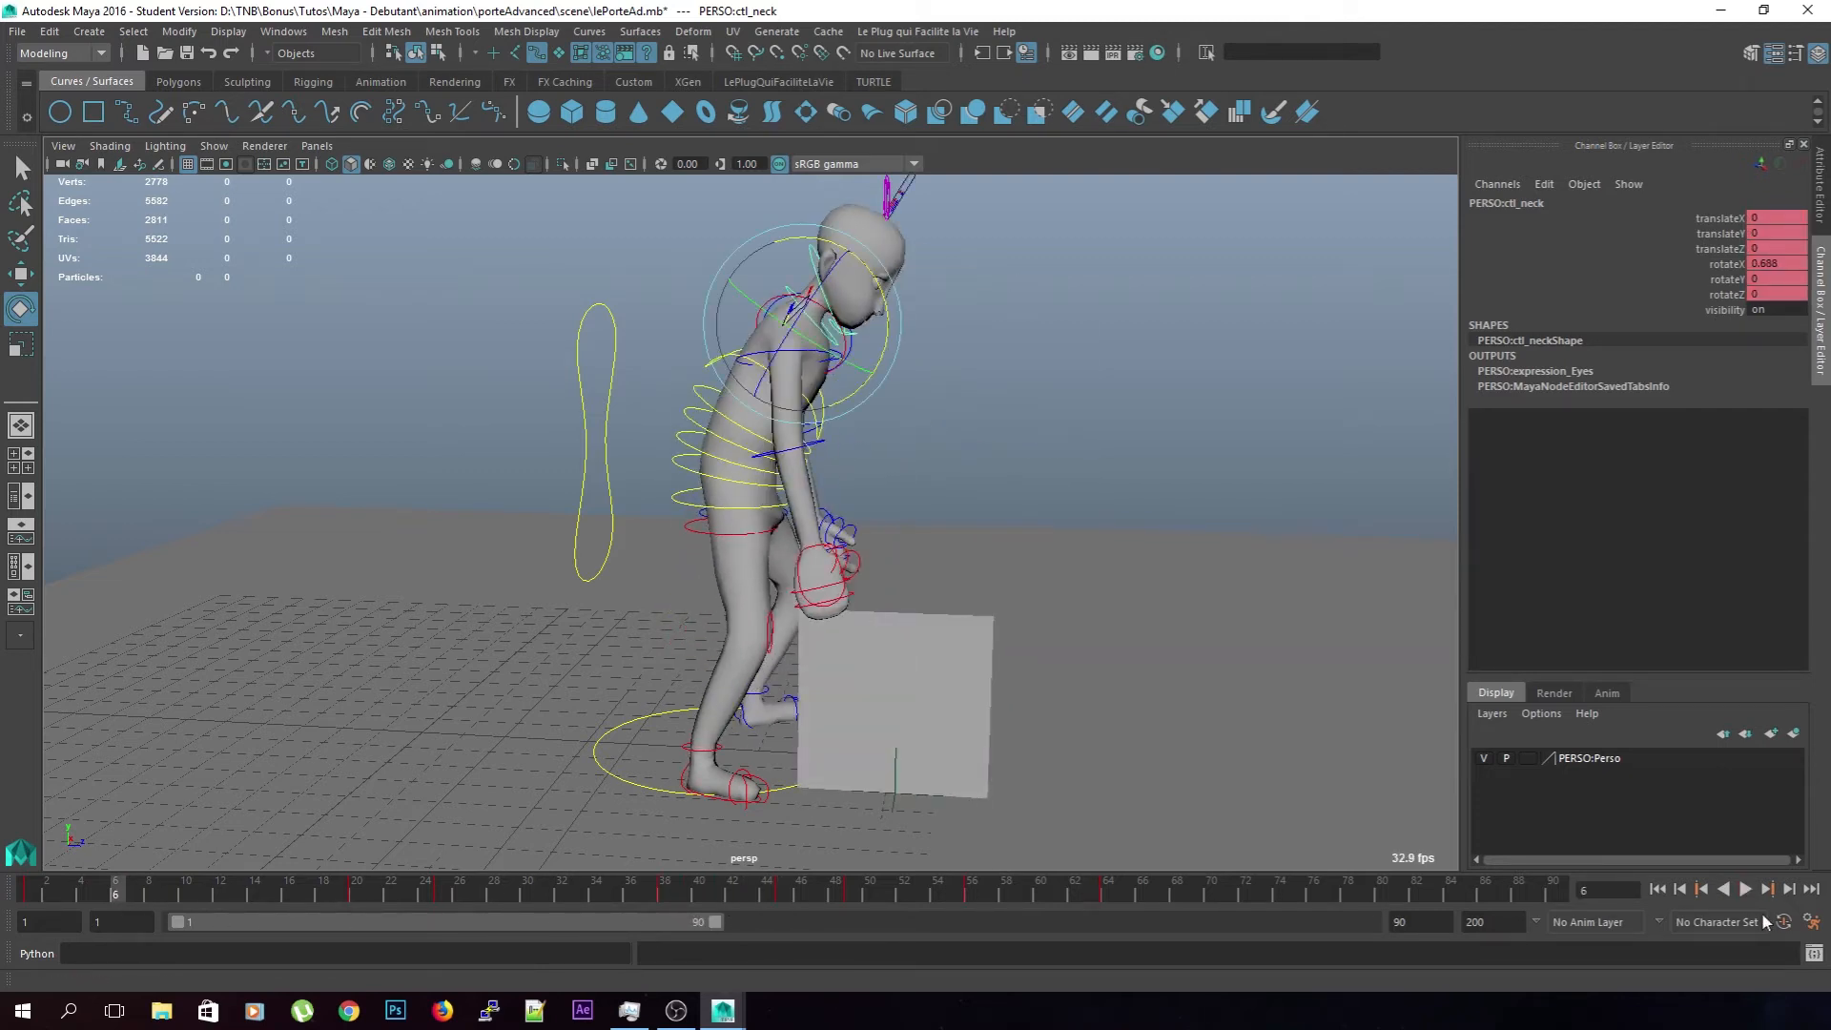
{"action": "left_click", "coordinate": [1744, 889]}
{"action": "left_click", "coordinate": [1744, 888]}
Rotate the neck control at frame 45 to -15.11 on X and review the head motion during the lift
{"action": "mouse_move", "coordinate": [688, 894]}
{"action": "left_mouse_down"}
{"action": "mouse_move", "coordinate": [740, 900]}
{"action": "mouse_move", "coordinate": [666, 900]}
{"action": "left_mouse_up"}
{"action": "scroll", "coordinate": [717, 410], "scroll_direction": "up", "scroll_amount": 3}
{"action": "left_click", "coordinate": [734, 401]}
{"action": "left_click_drag", "start_coordinate": [733, 402], "coordinate": [705, 374], "text": "alt"}
{"action": "left_click_drag", "start_coordinate": [665, 896], "coordinate": [774, 901]}
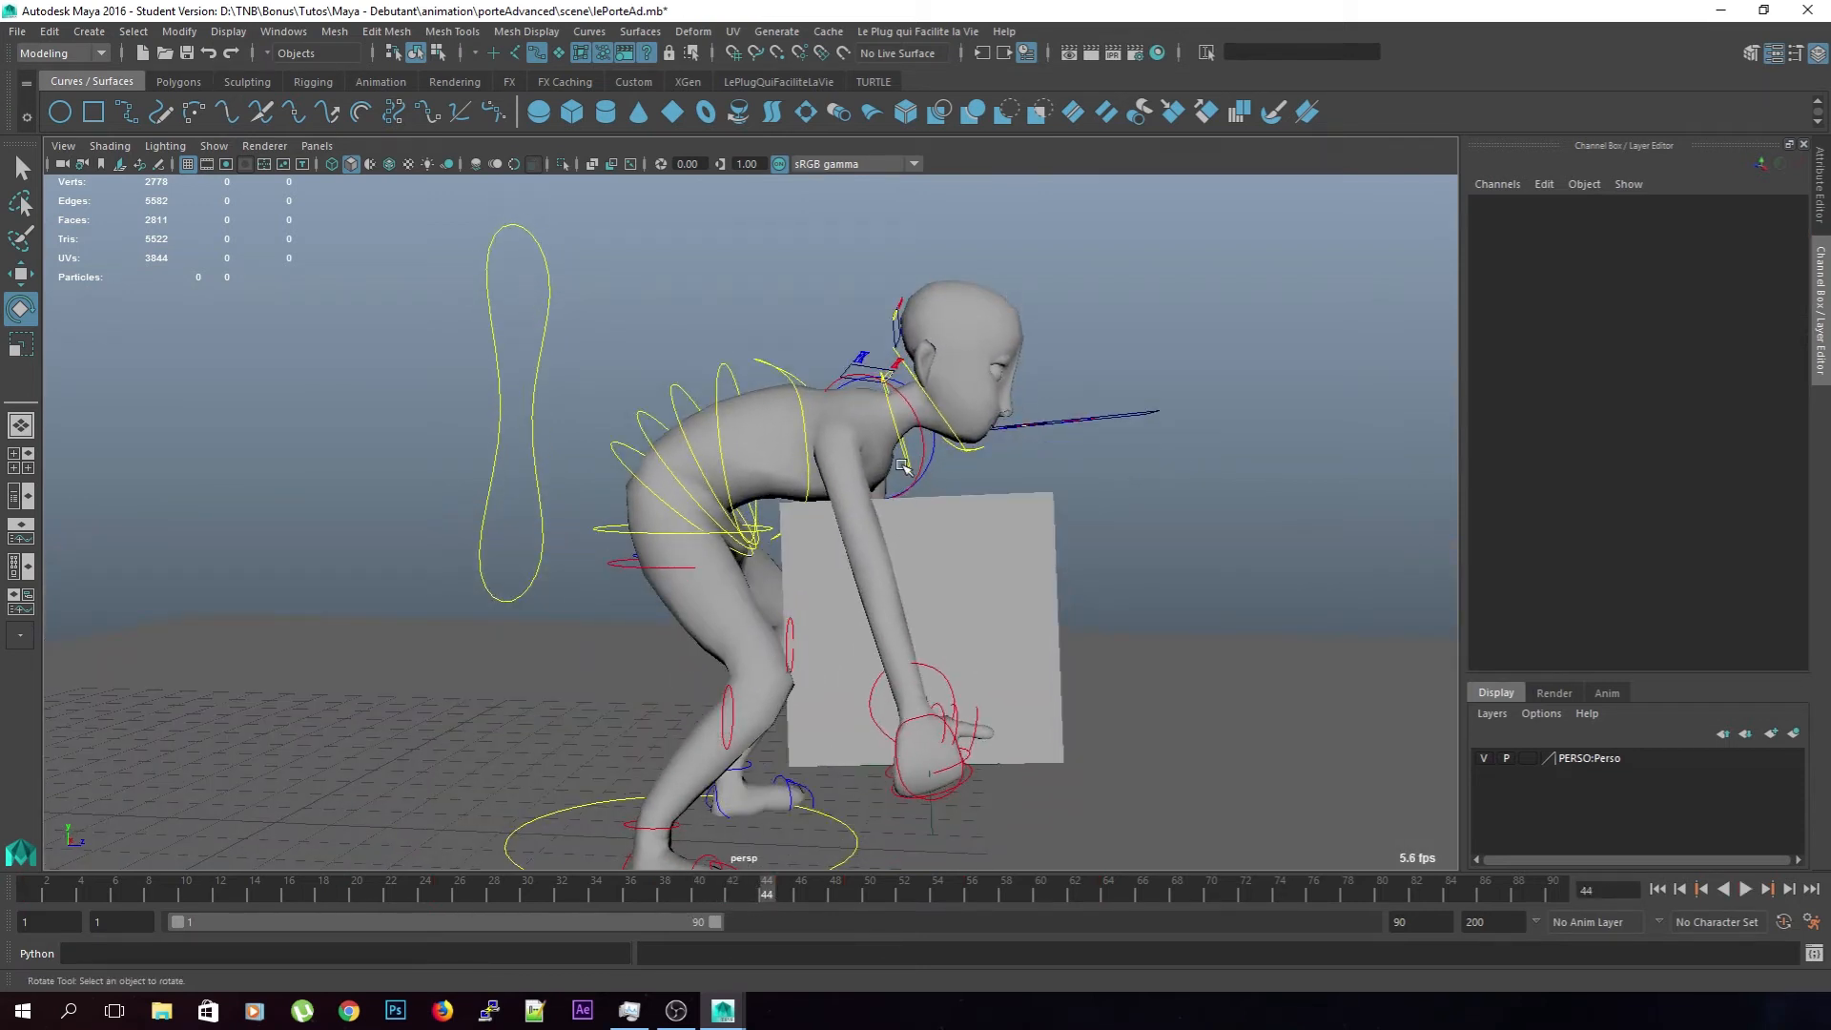
{"action": "left_click", "coordinate": [904, 466]}
{"action": "left_click", "coordinate": [783, 892]}
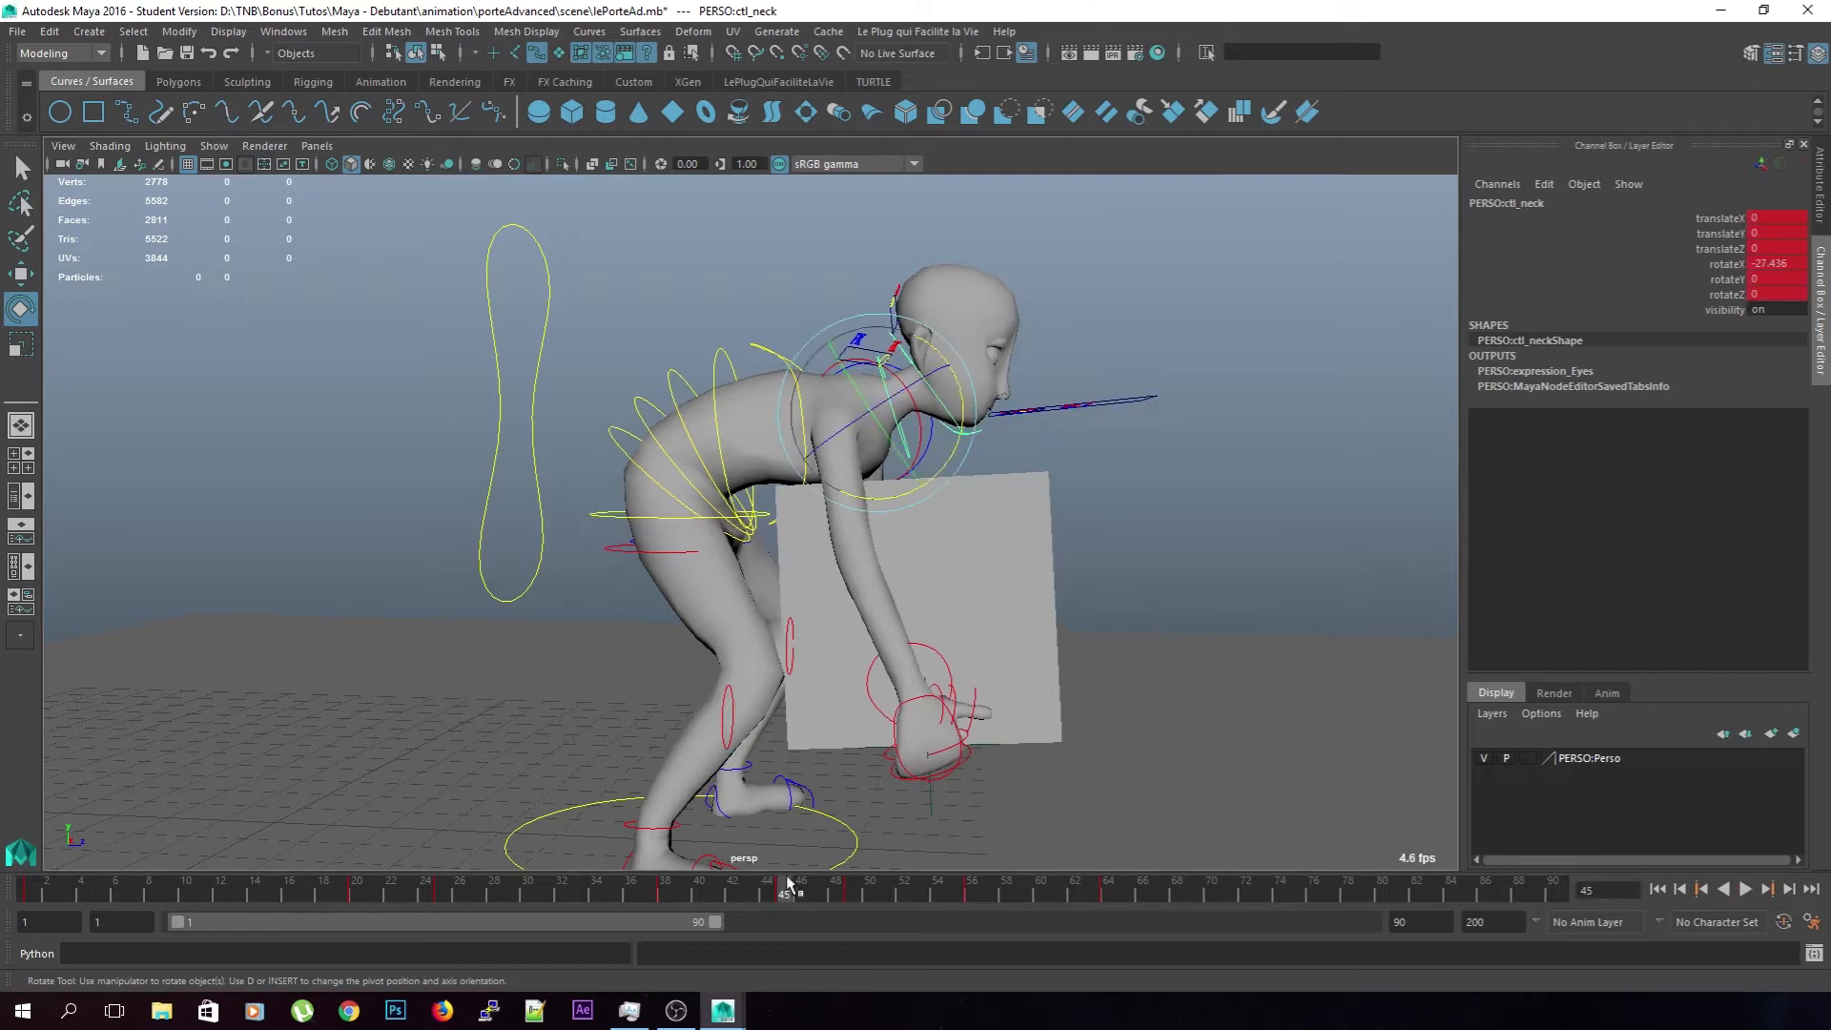
{"action": "left_click_drag", "start_coordinate": [962, 426], "coordinate": [963, 448]}
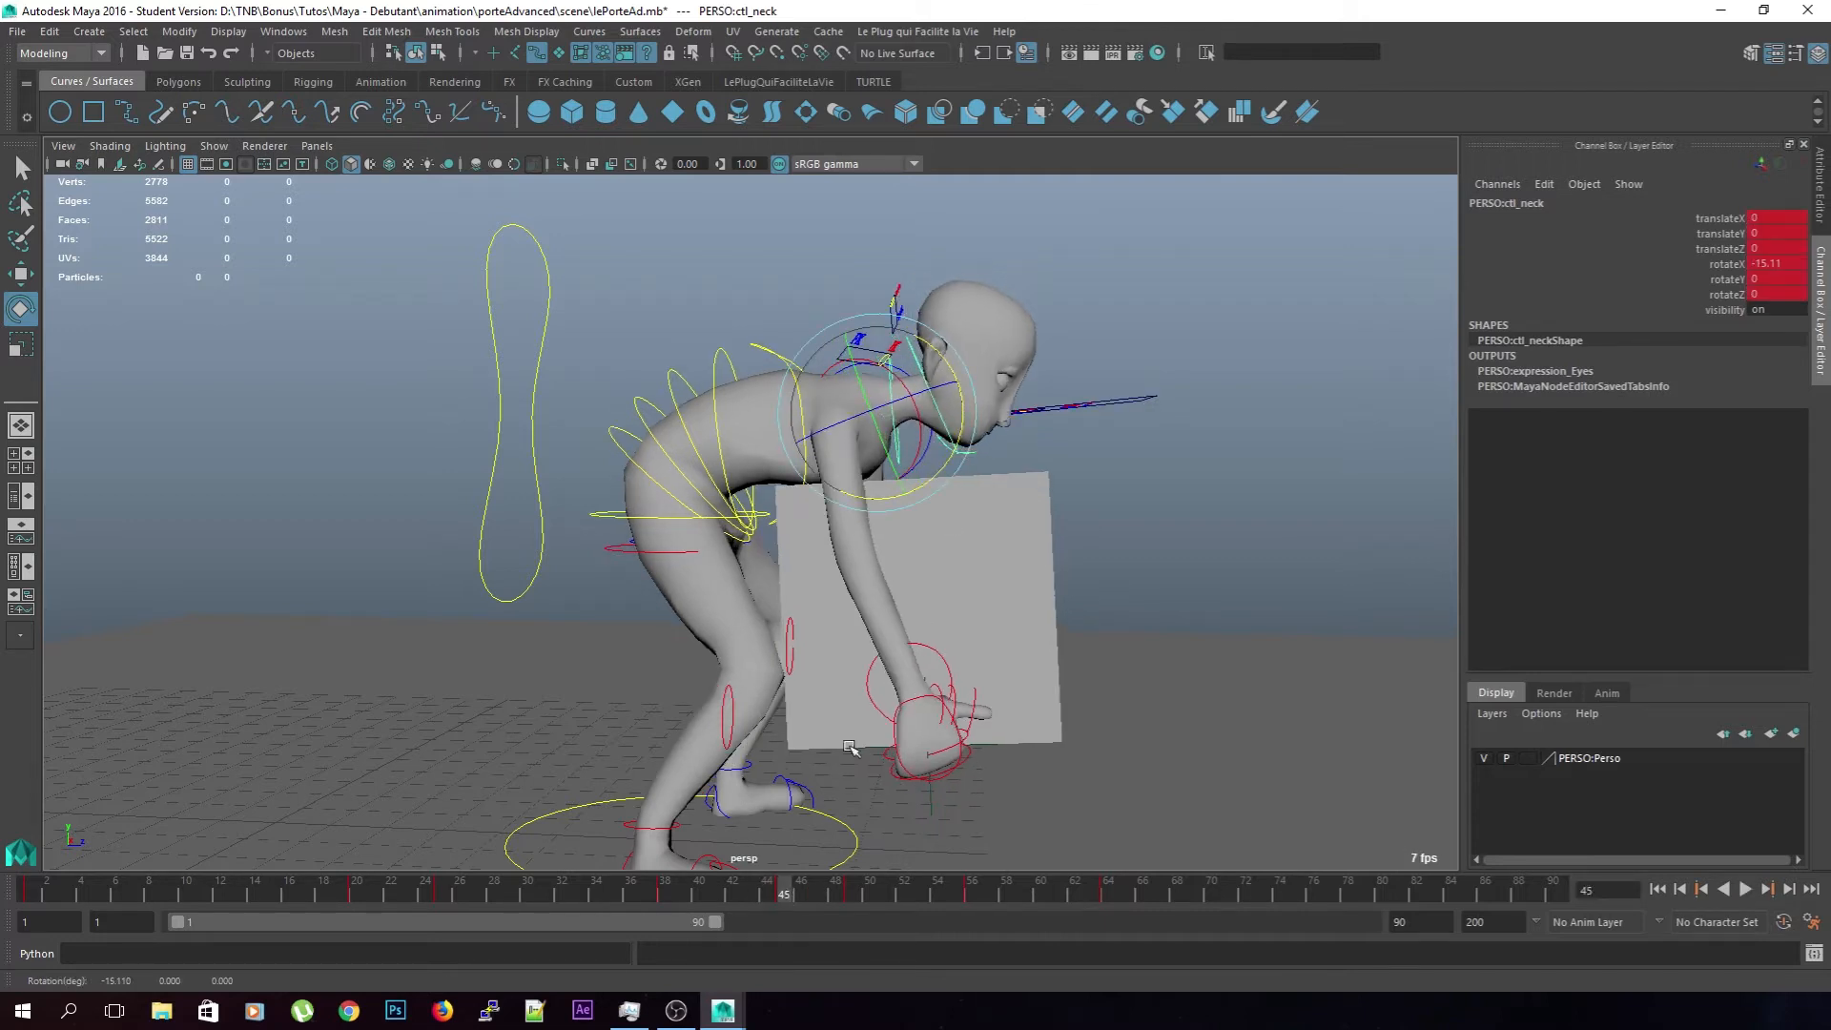
{"action": "key", "text": "alt+v"}
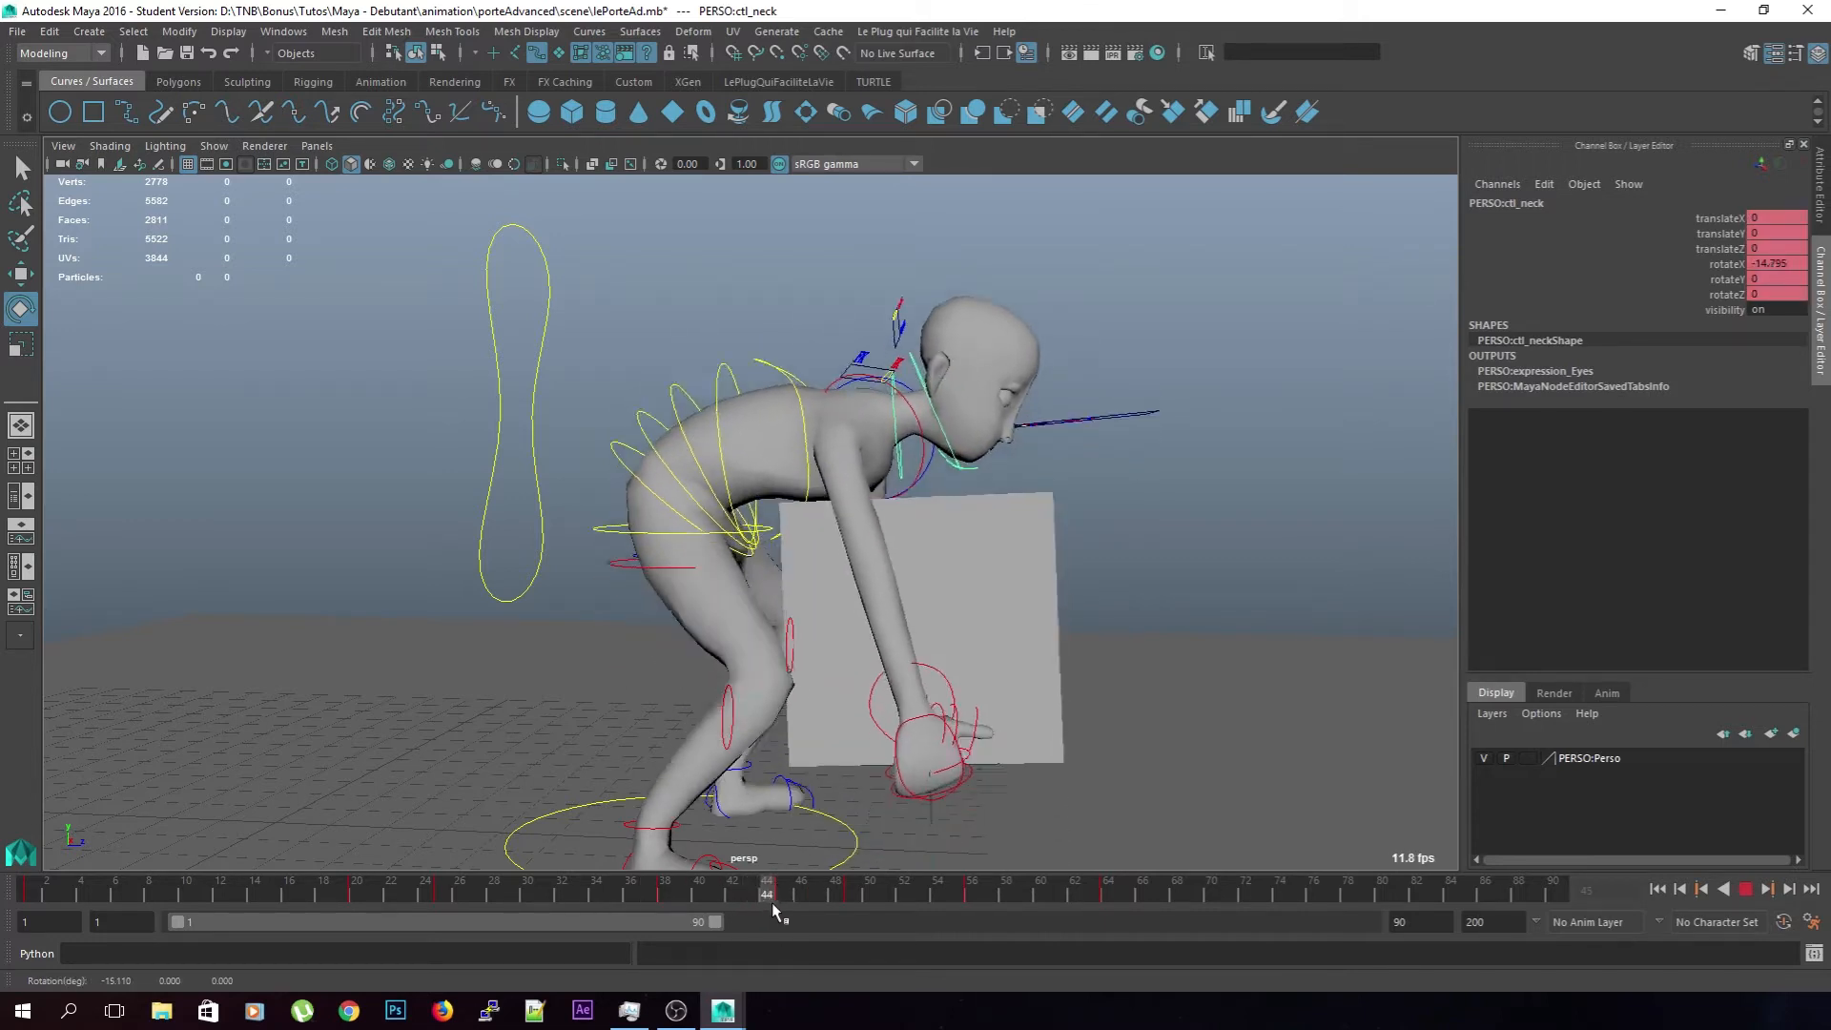
{"action": "mouse_move", "coordinate": [768, 905]}
{"action": "left_mouse_down"}
{"action": "mouse_move", "coordinate": [519, 901]}
{"action": "mouse_move", "coordinate": [593, 900]}
{"action": "left_mouse_up"}
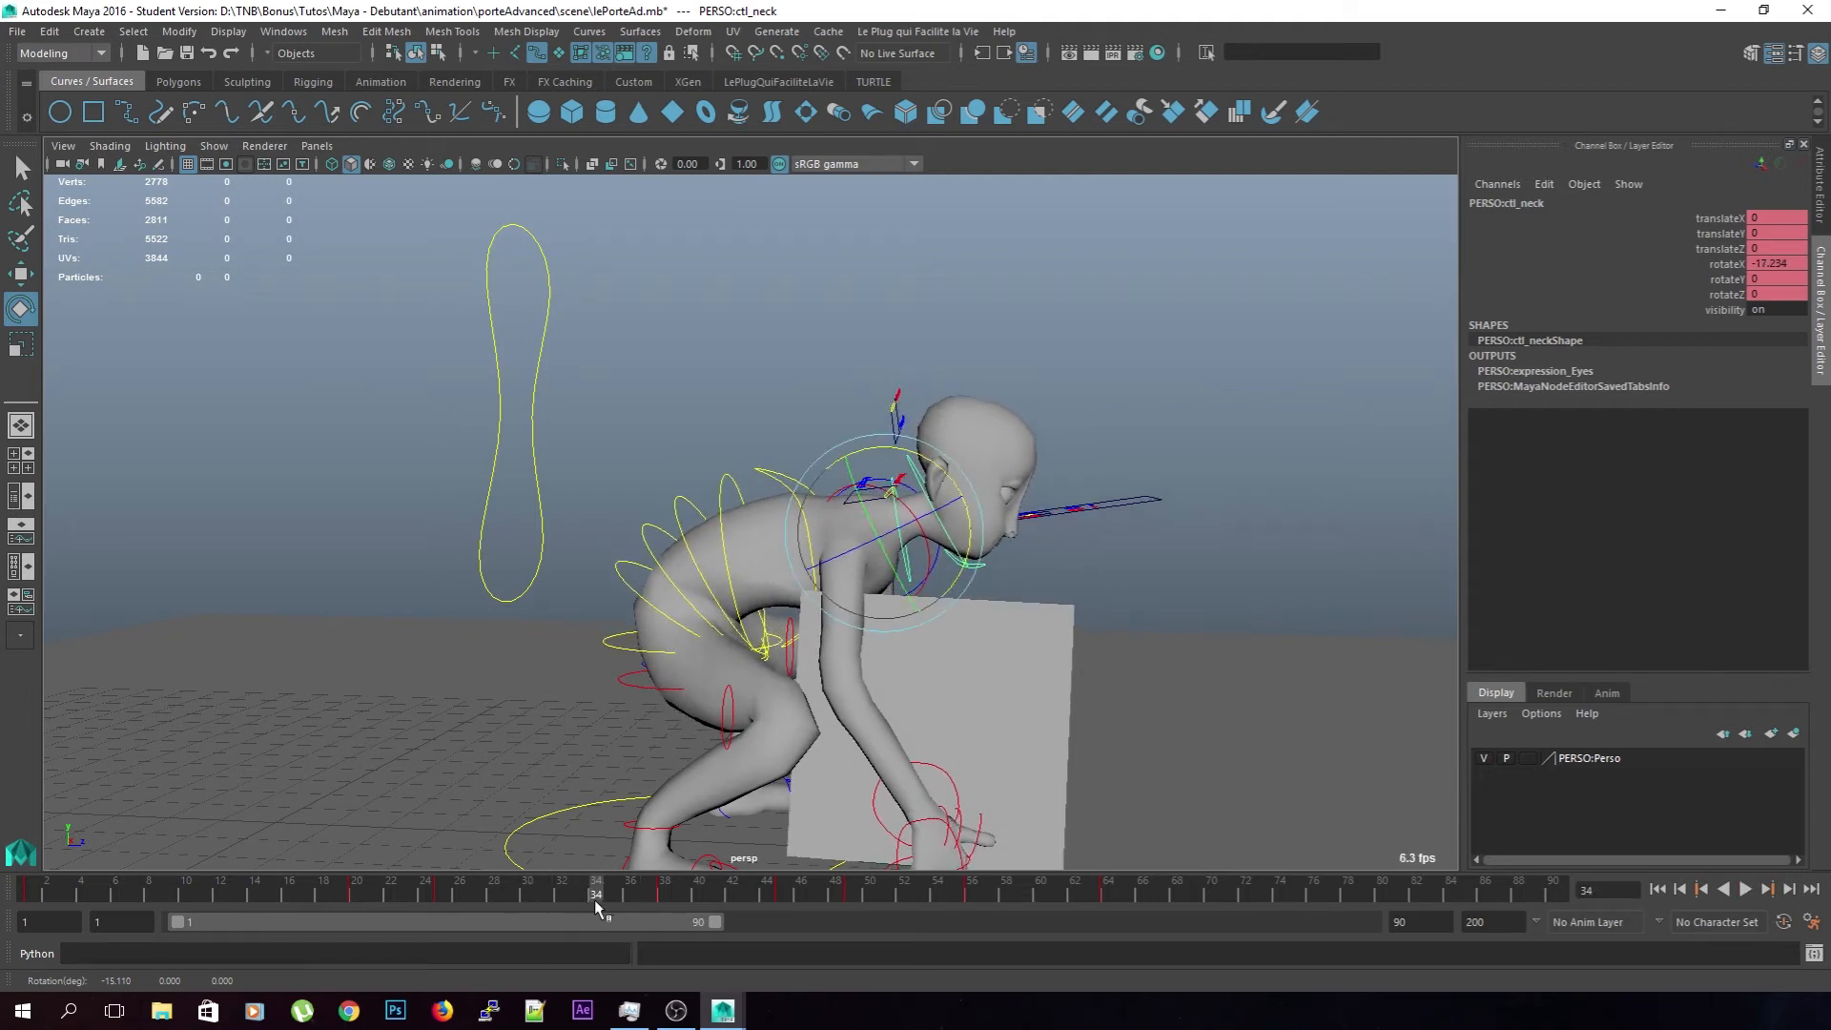
Refine the spine bend by rotating the second column control to 16.773 on X at frame 34 and slightly at frame 36
{"action": "left_click", "coordinate": [720, 343]}
{"action": "key", "text": "alt+v"}
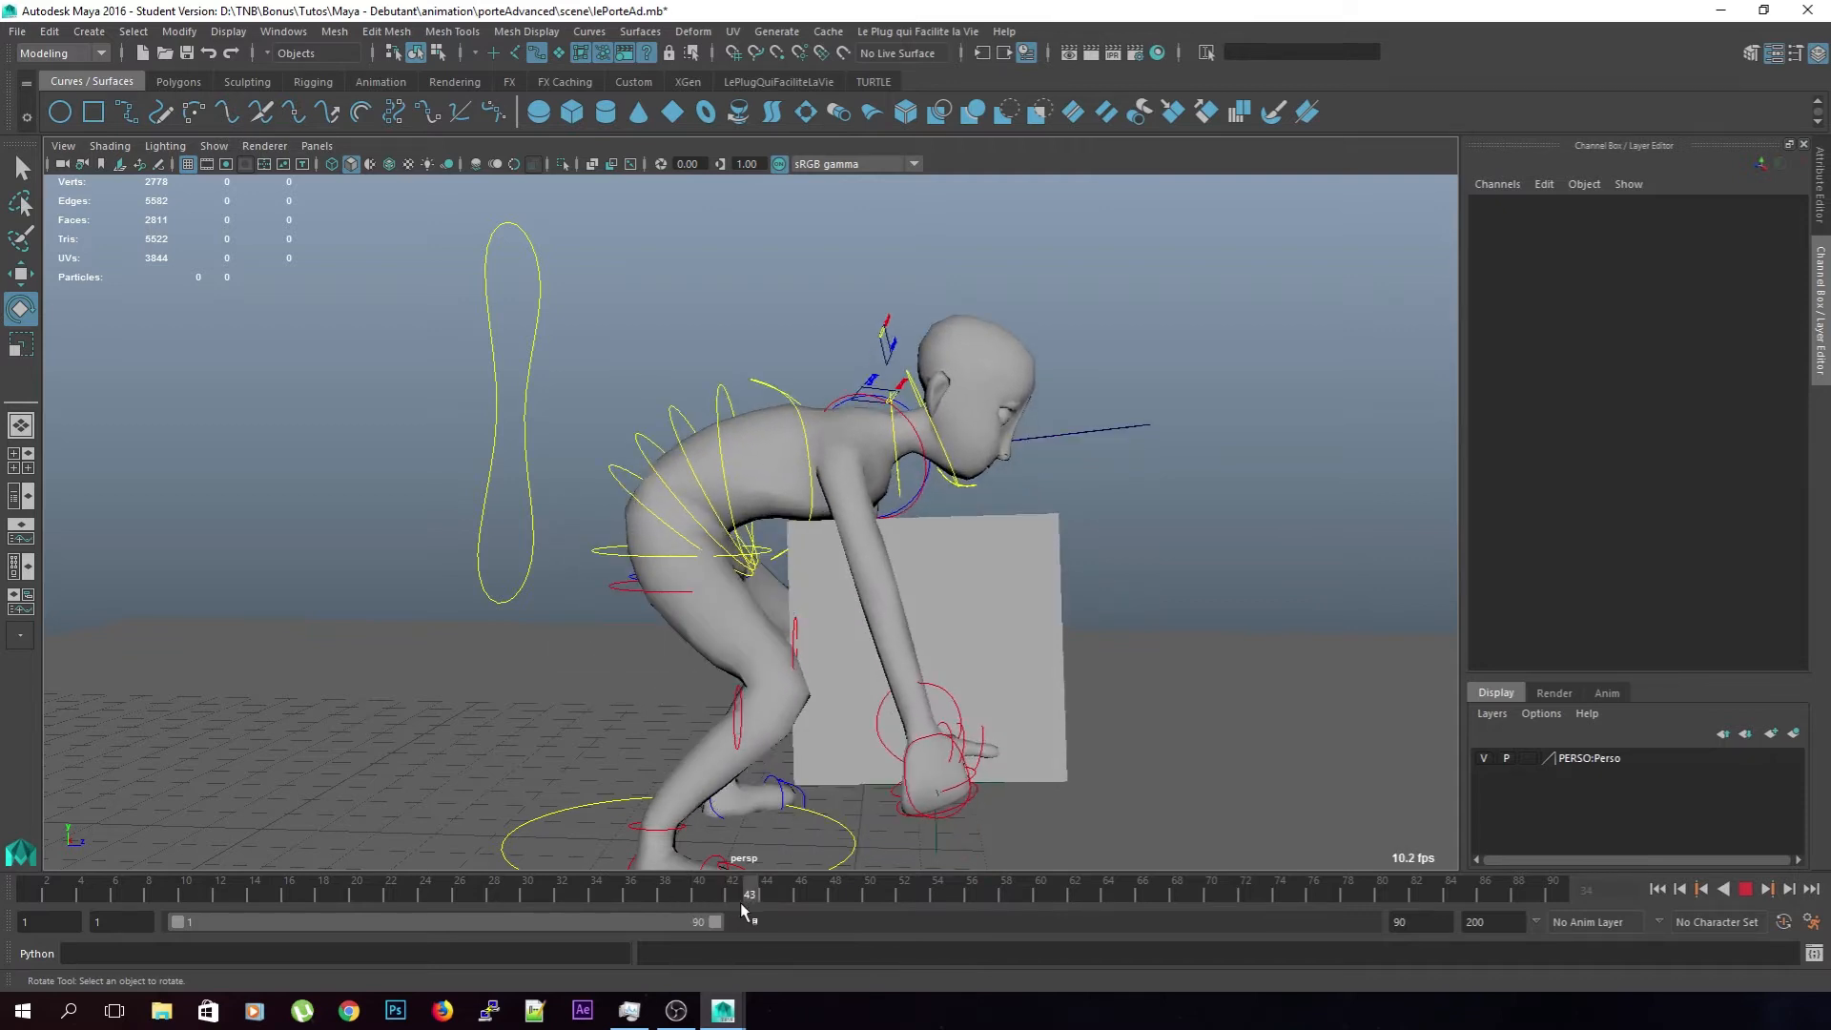
{"action": "mouse_move", "coordinate": [732, 906]}
{"action": "left_mouse_down"}
{"action": "mouse_move", "coordinate": [787, 908]}
{"action": "mouse_move", "coordinate": [603, 906]}
{"action": "left_mouse_up"}
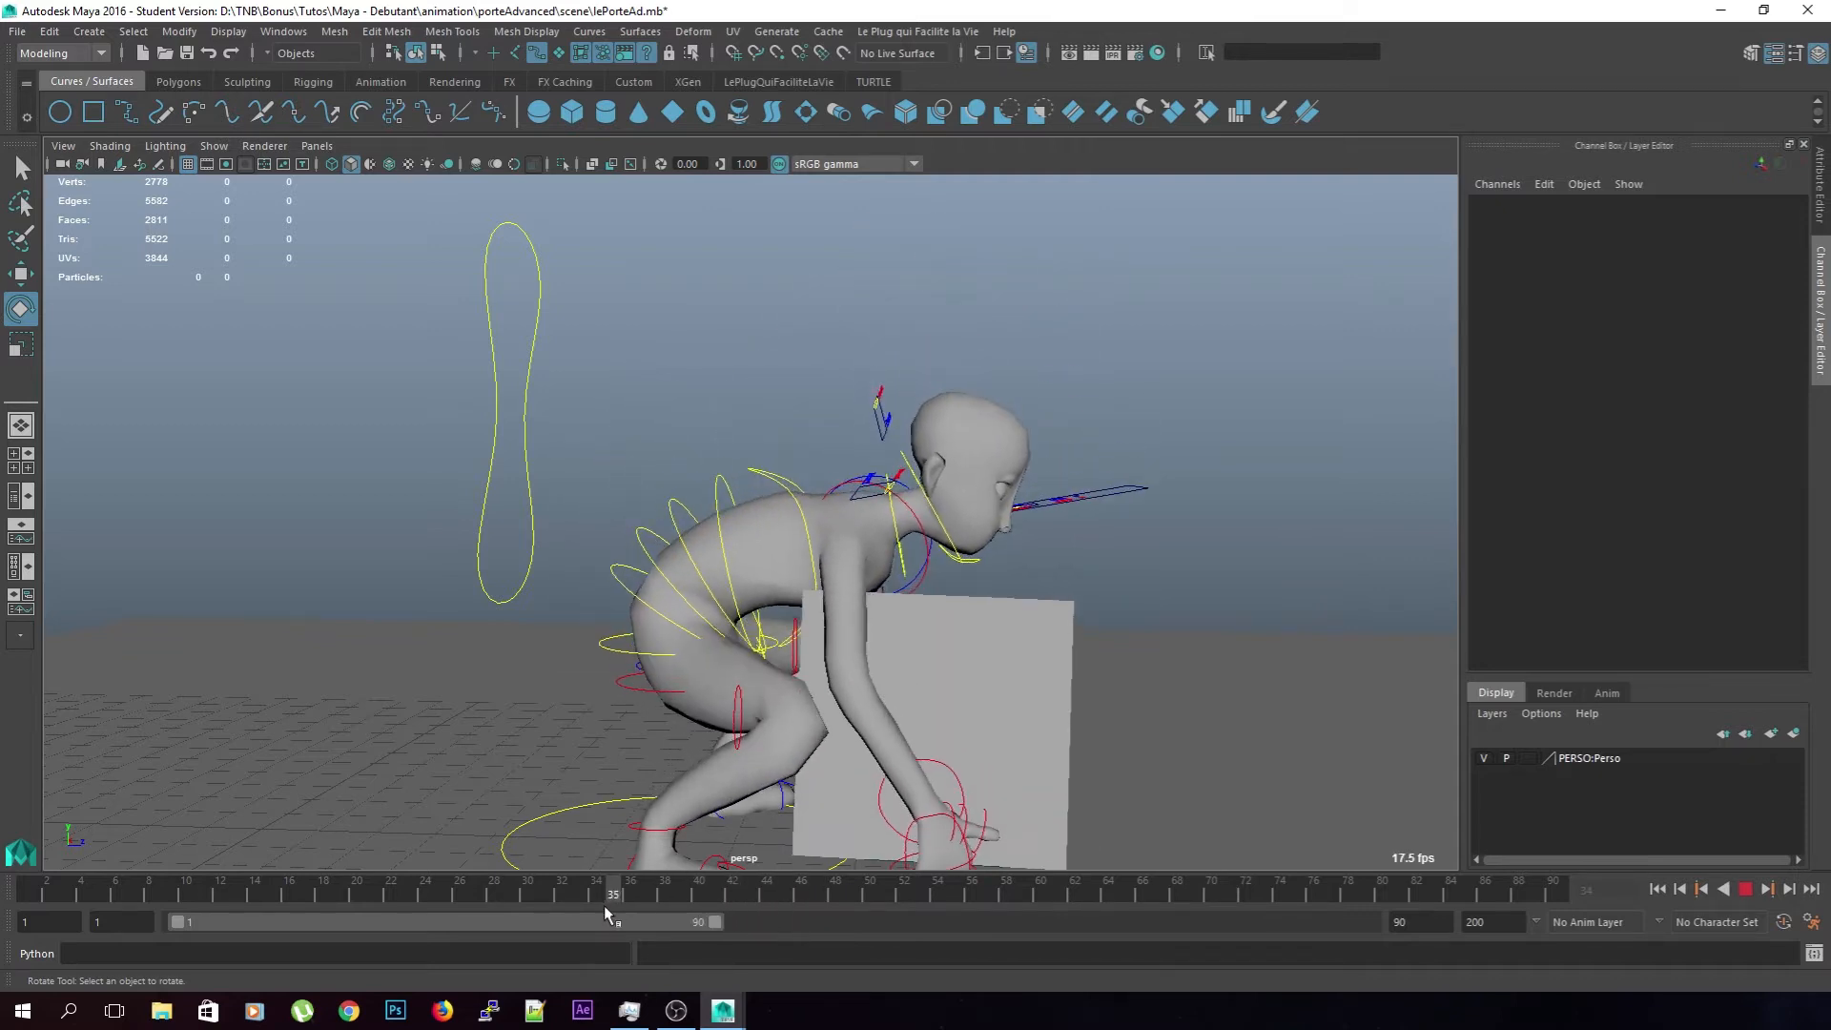
{"action": "left_click", "coordinate": [637, 534]}
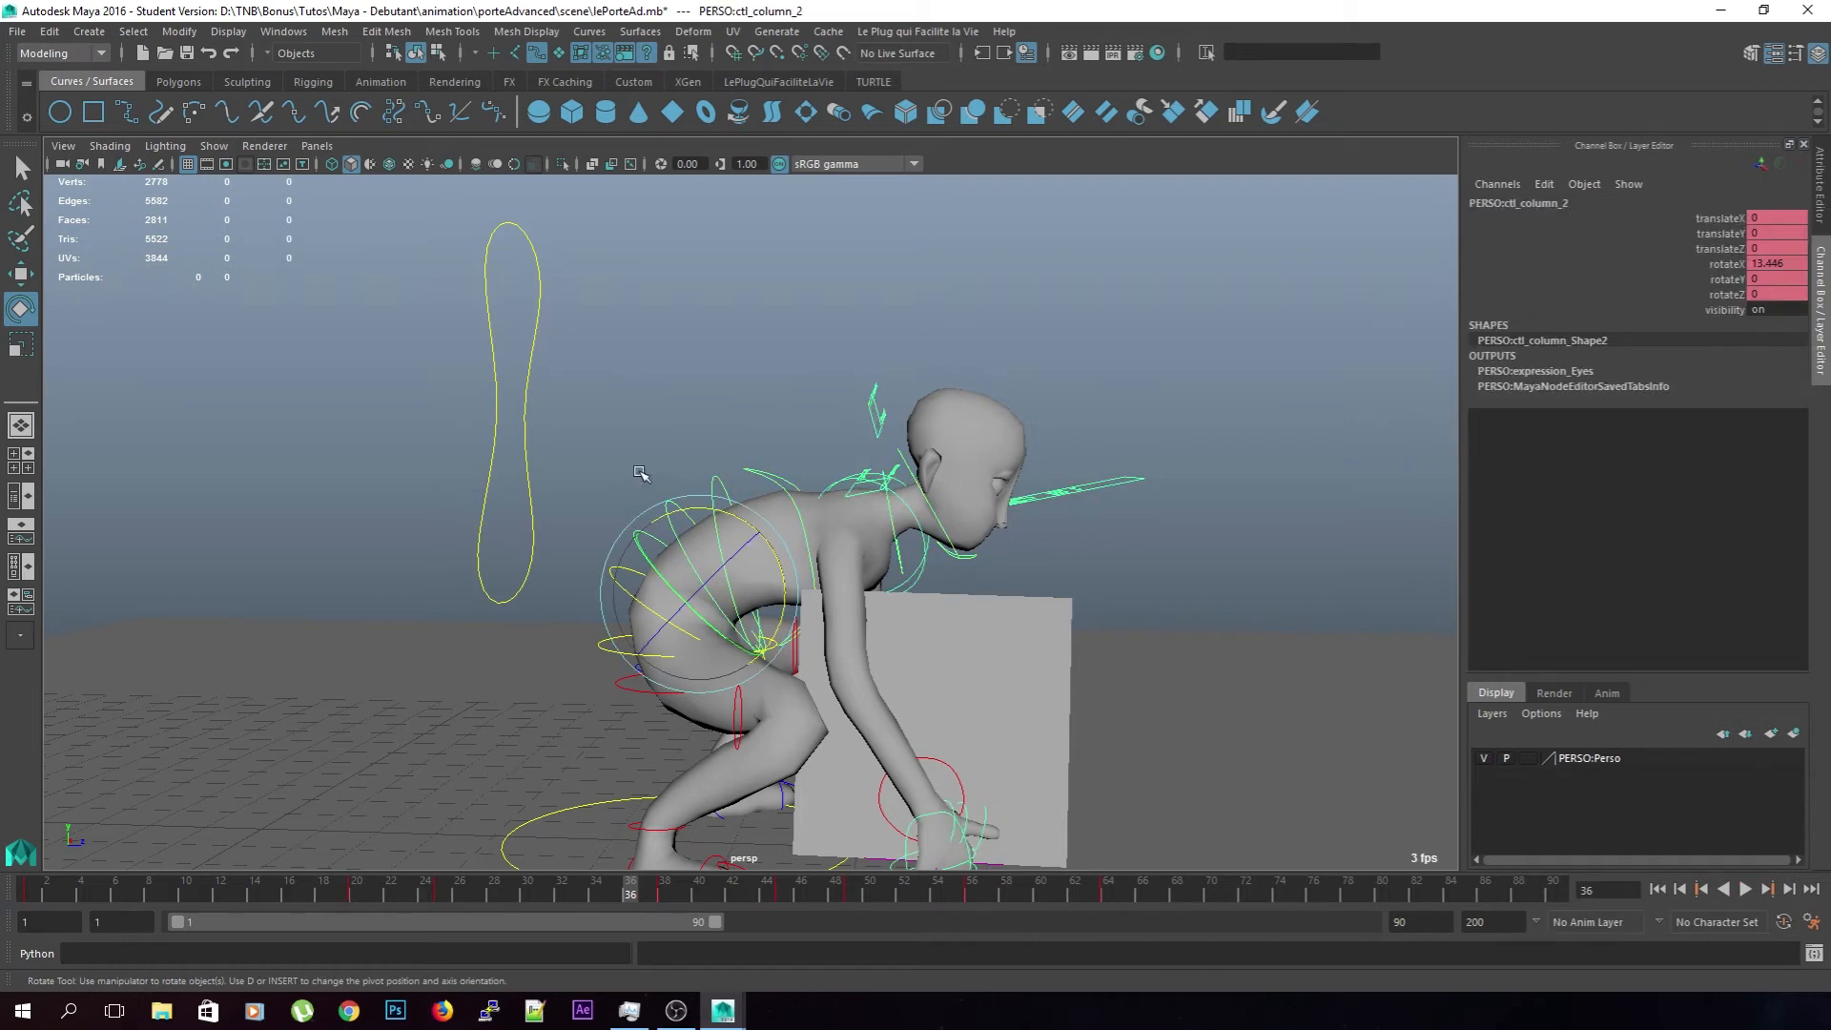
{"action": "left_click_drag", "start_coordinate": [625, 896], "coordinate": [601, 896]}
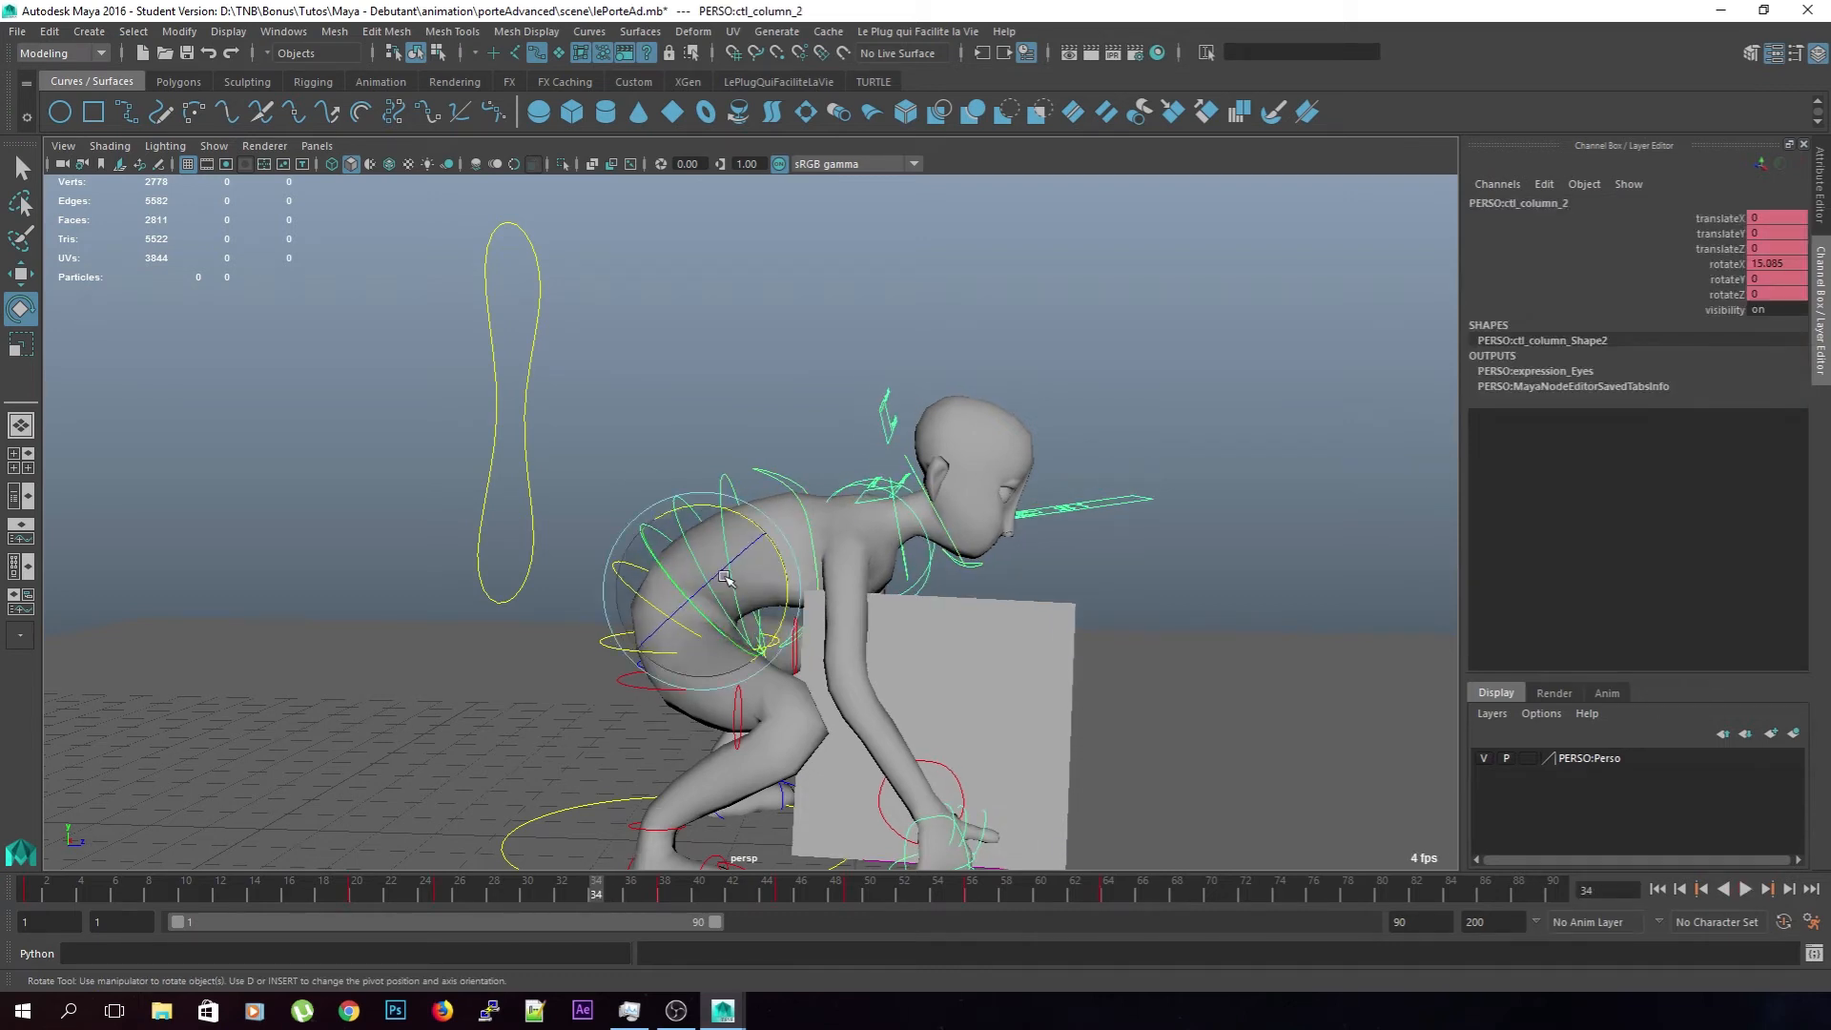
{"action": "left_click_drag", "start_coordinate": [742, 515], "coordinate": [745, 518]}
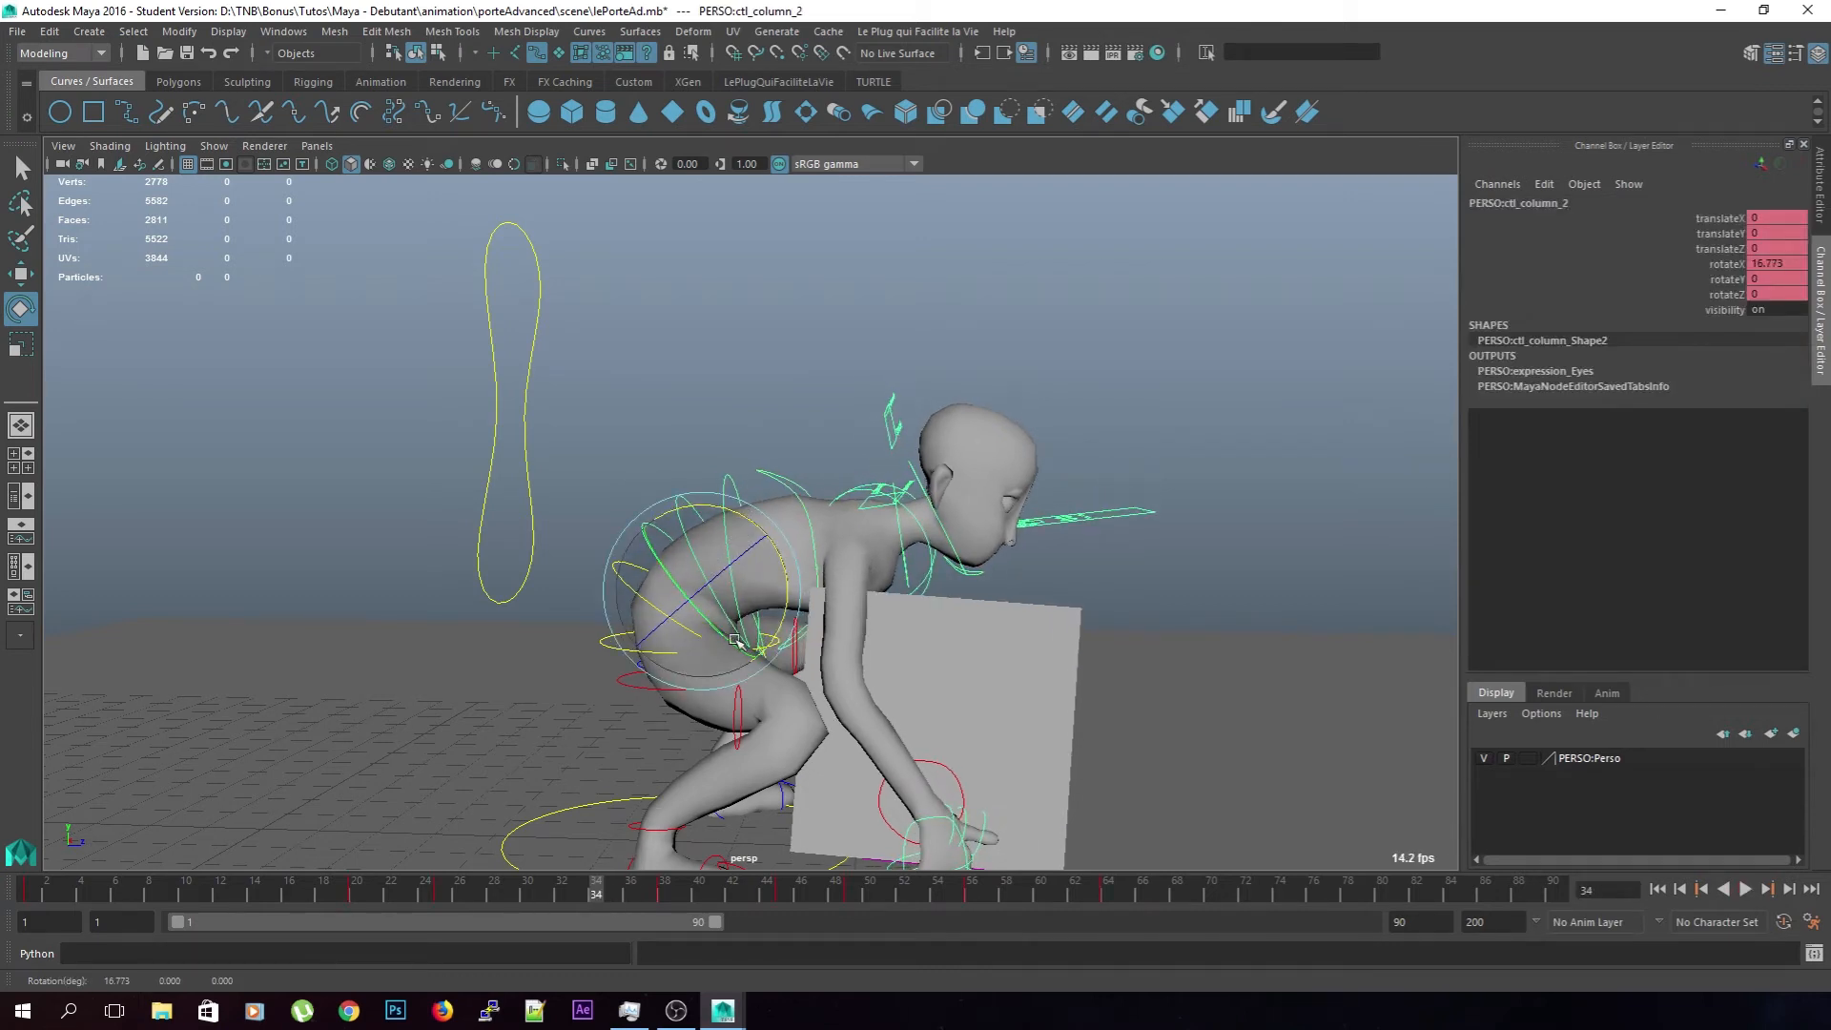
{"action": "left_click_drag", "start_coordinate": [609, 896], "coordinate": [630, 896]}
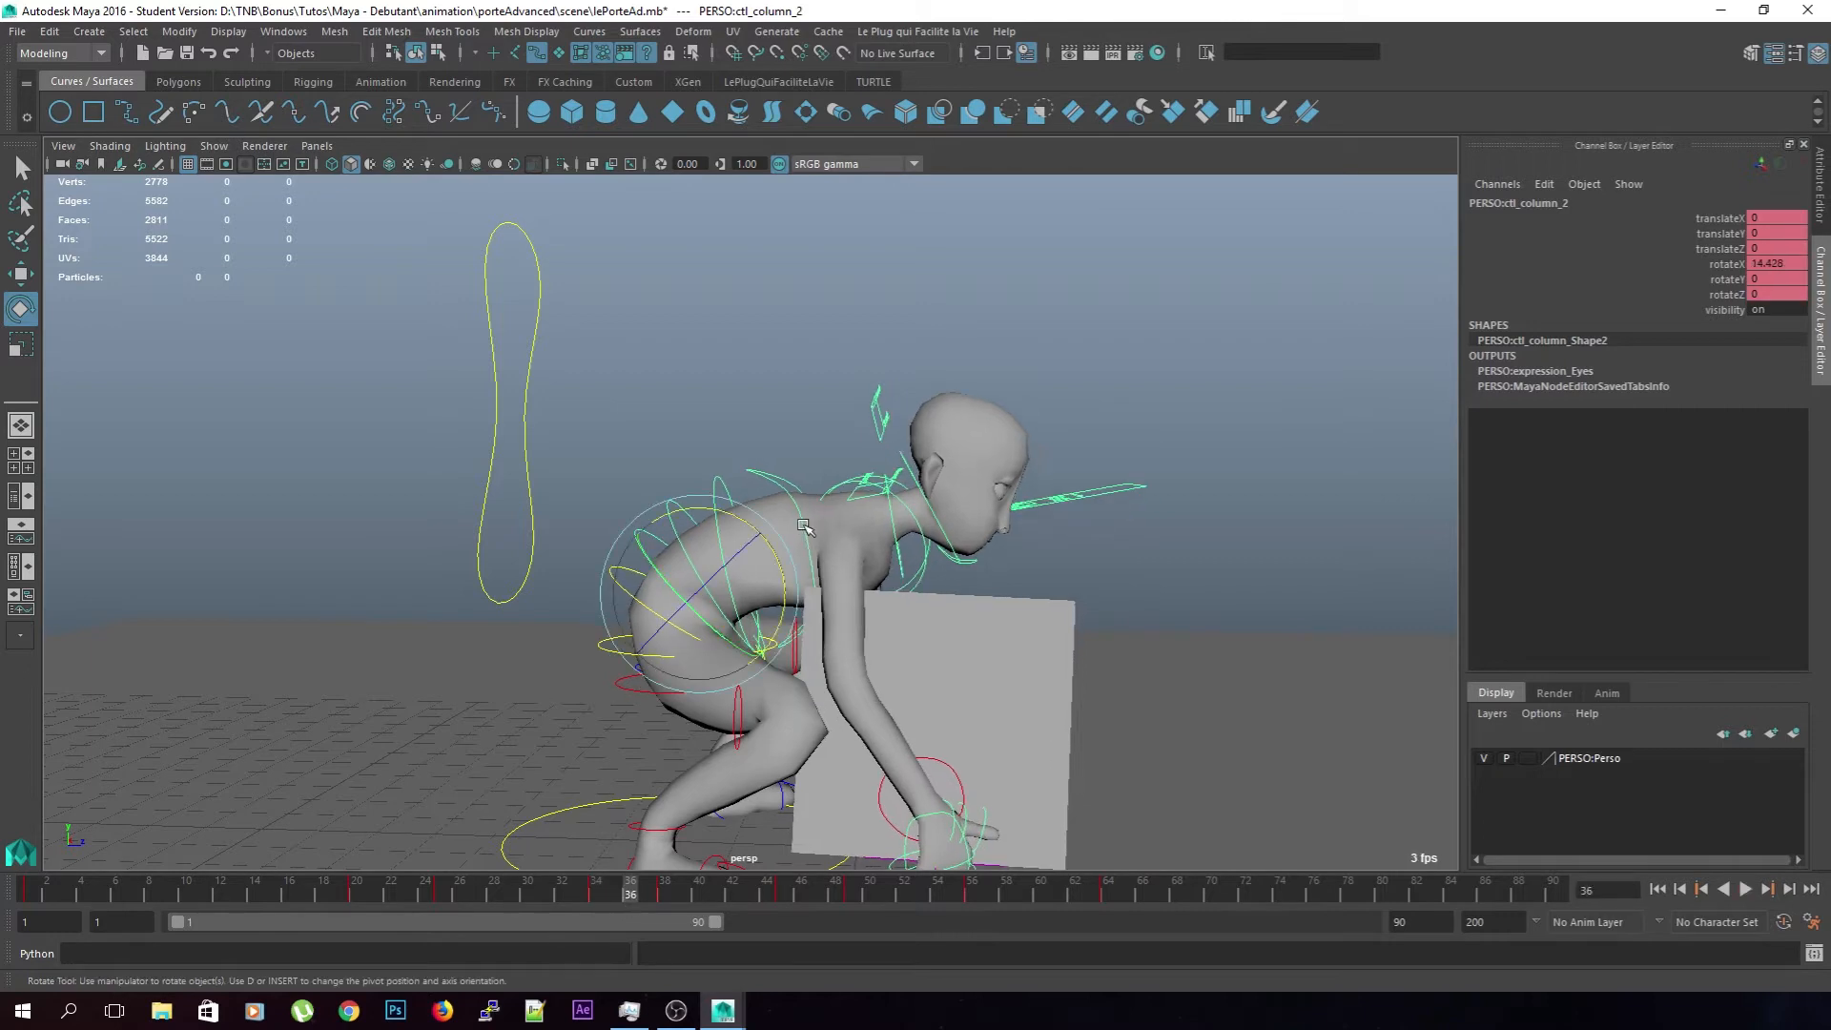
{"action": "left_click_drag", "start_coordinate": [747, 521], "coordinate": [741, 517]}
Rotate the second column control to 17.433 on X at frame 32 and key its rotation
{"action": "left_click_drag", "start_coordinate": [623, 897], "coordinate": [511, 896]}
{"action": "left_click", "coordinate": [1744, 889]}
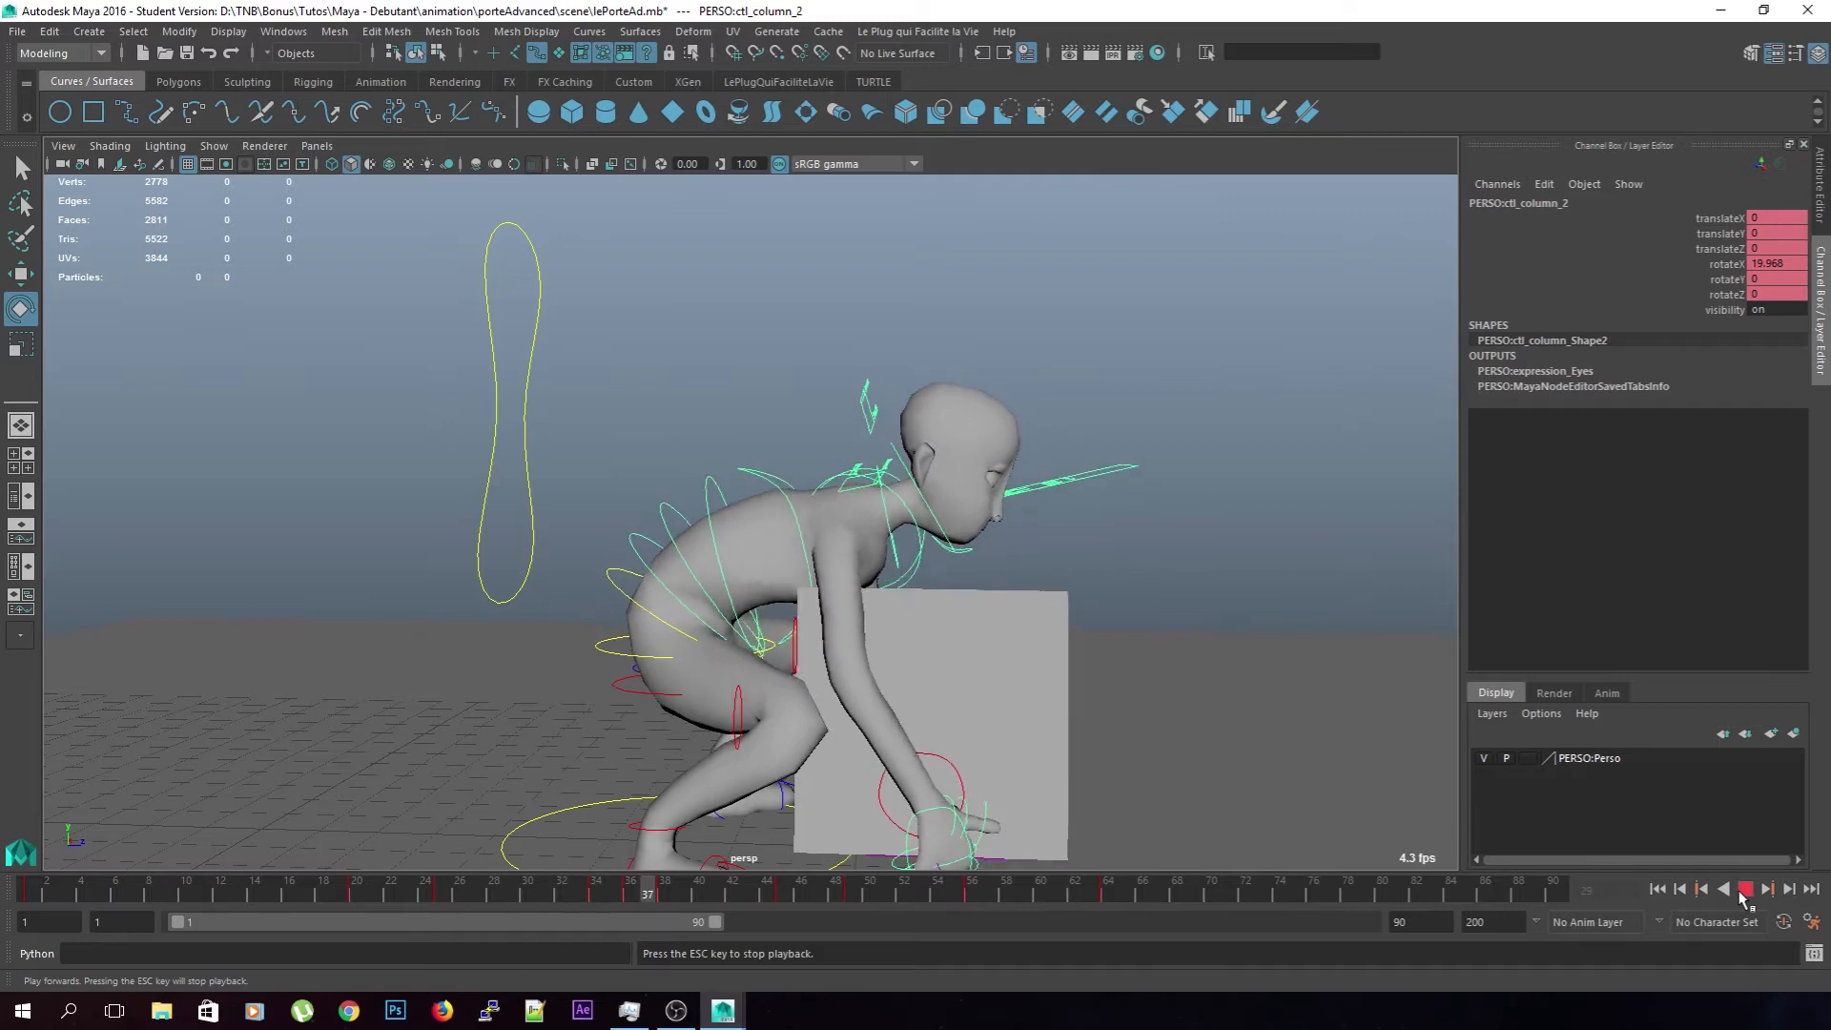
{"action": "left_click_drag", "start_coordinate": [594, 893], "coordinate": [557, 902]}
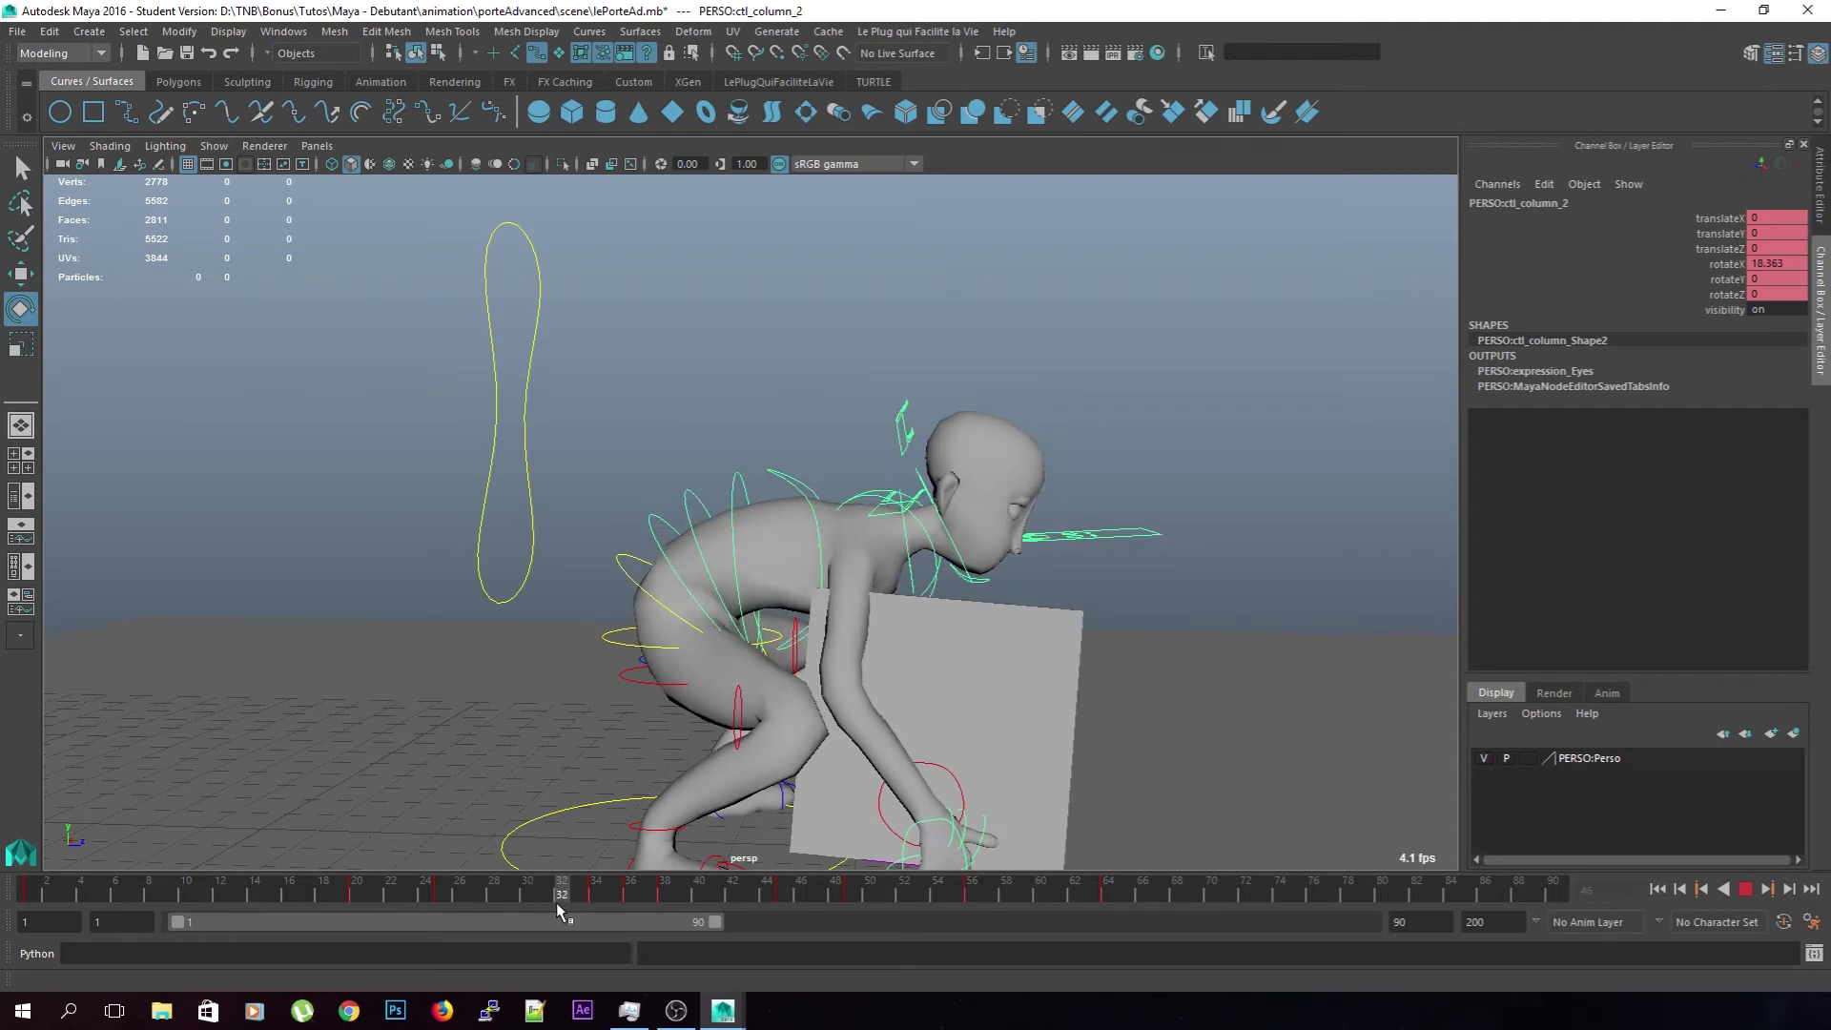
{"action": "left_click_drag", "start_coordinate": [742, 527], "coordinate": [763, 523]}
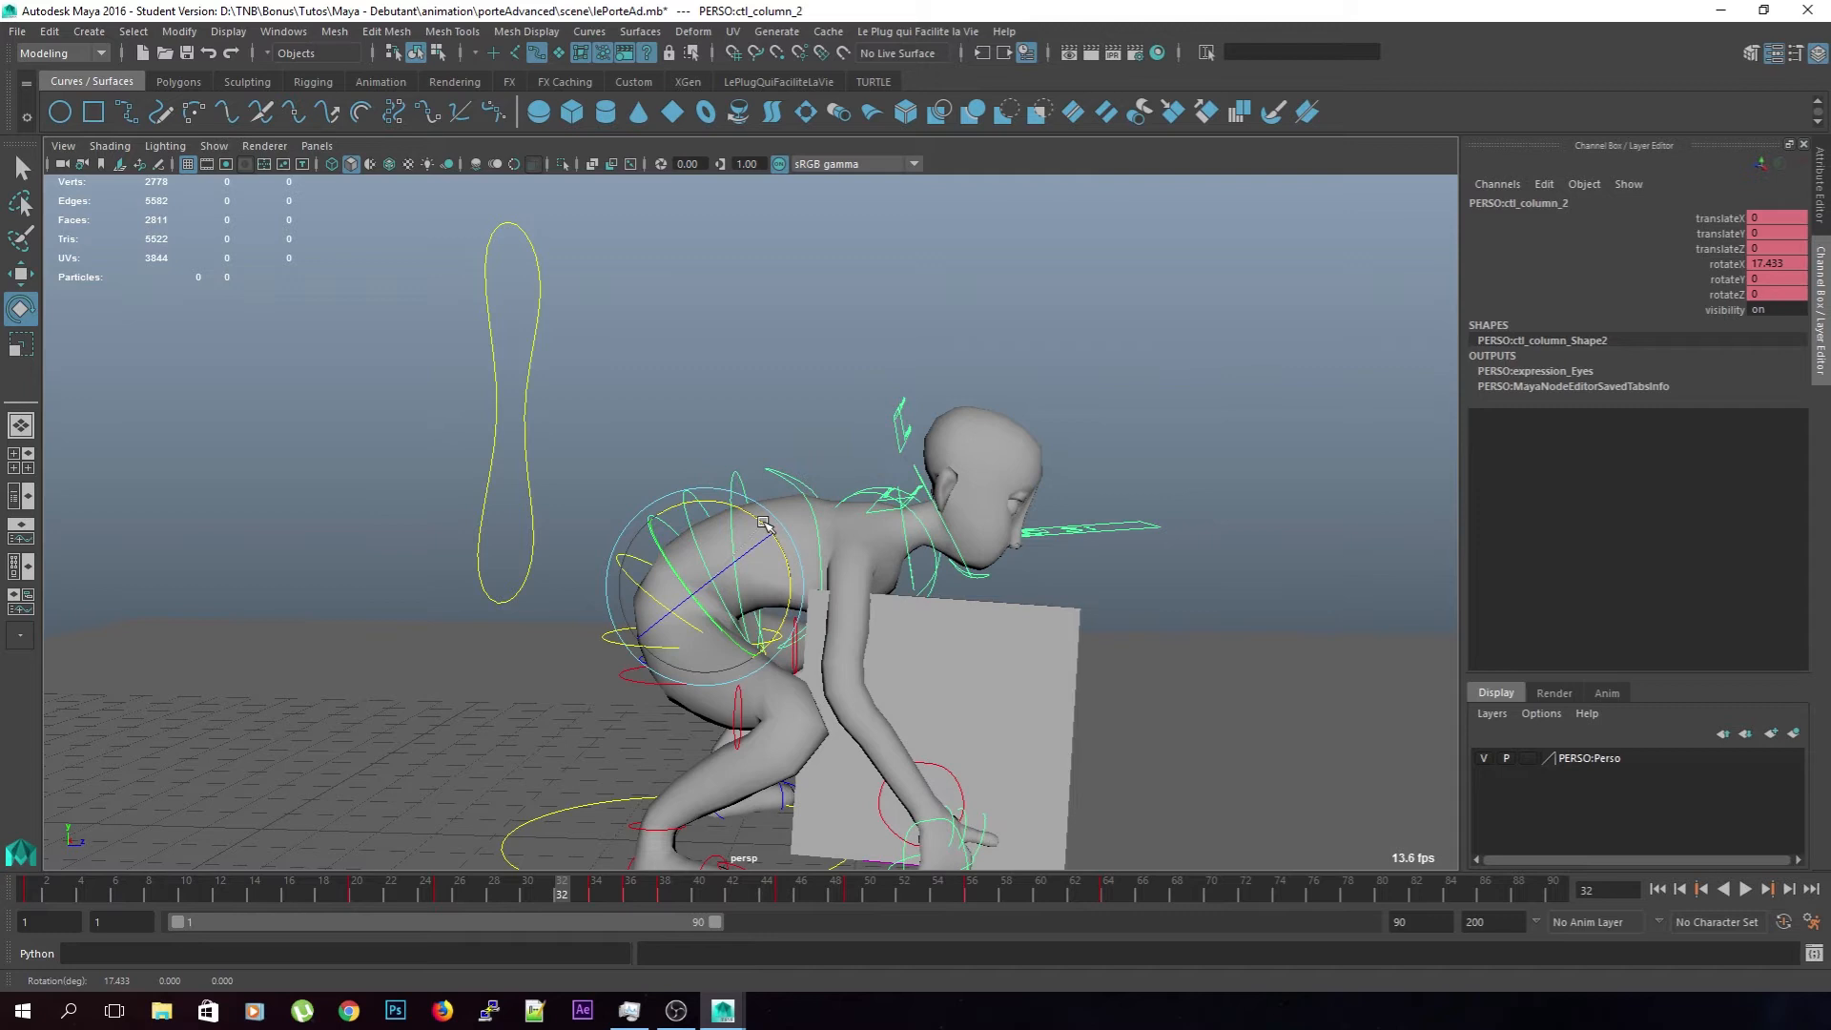
{"action": "key", "text": "shift+e"}
{"action": "left_click_drag", "start_coordinate": [563, 888], "coordinate": [620, 902]}
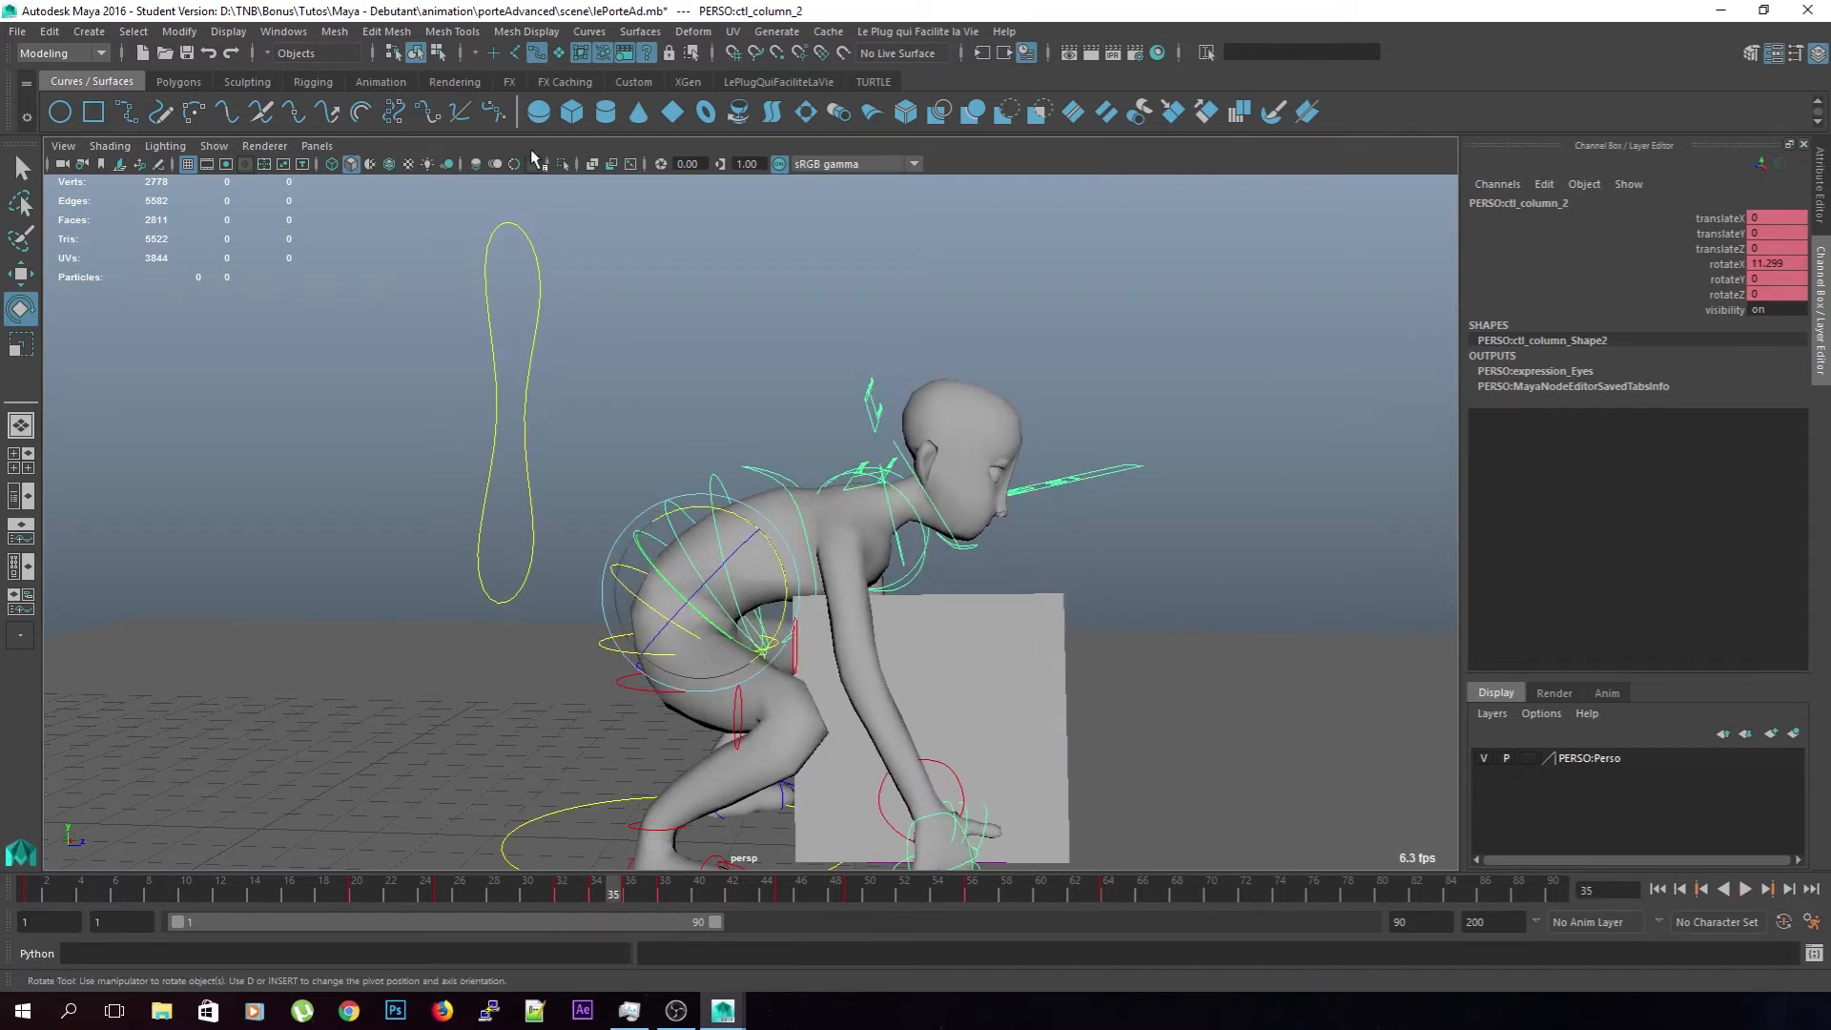
{"action": "left_click", "coordinate": [282, 31]}
{"action": "mouse_move", "coordinate": [409, 85]}
{"action": "left_click", "coordinate": [626, 92]}
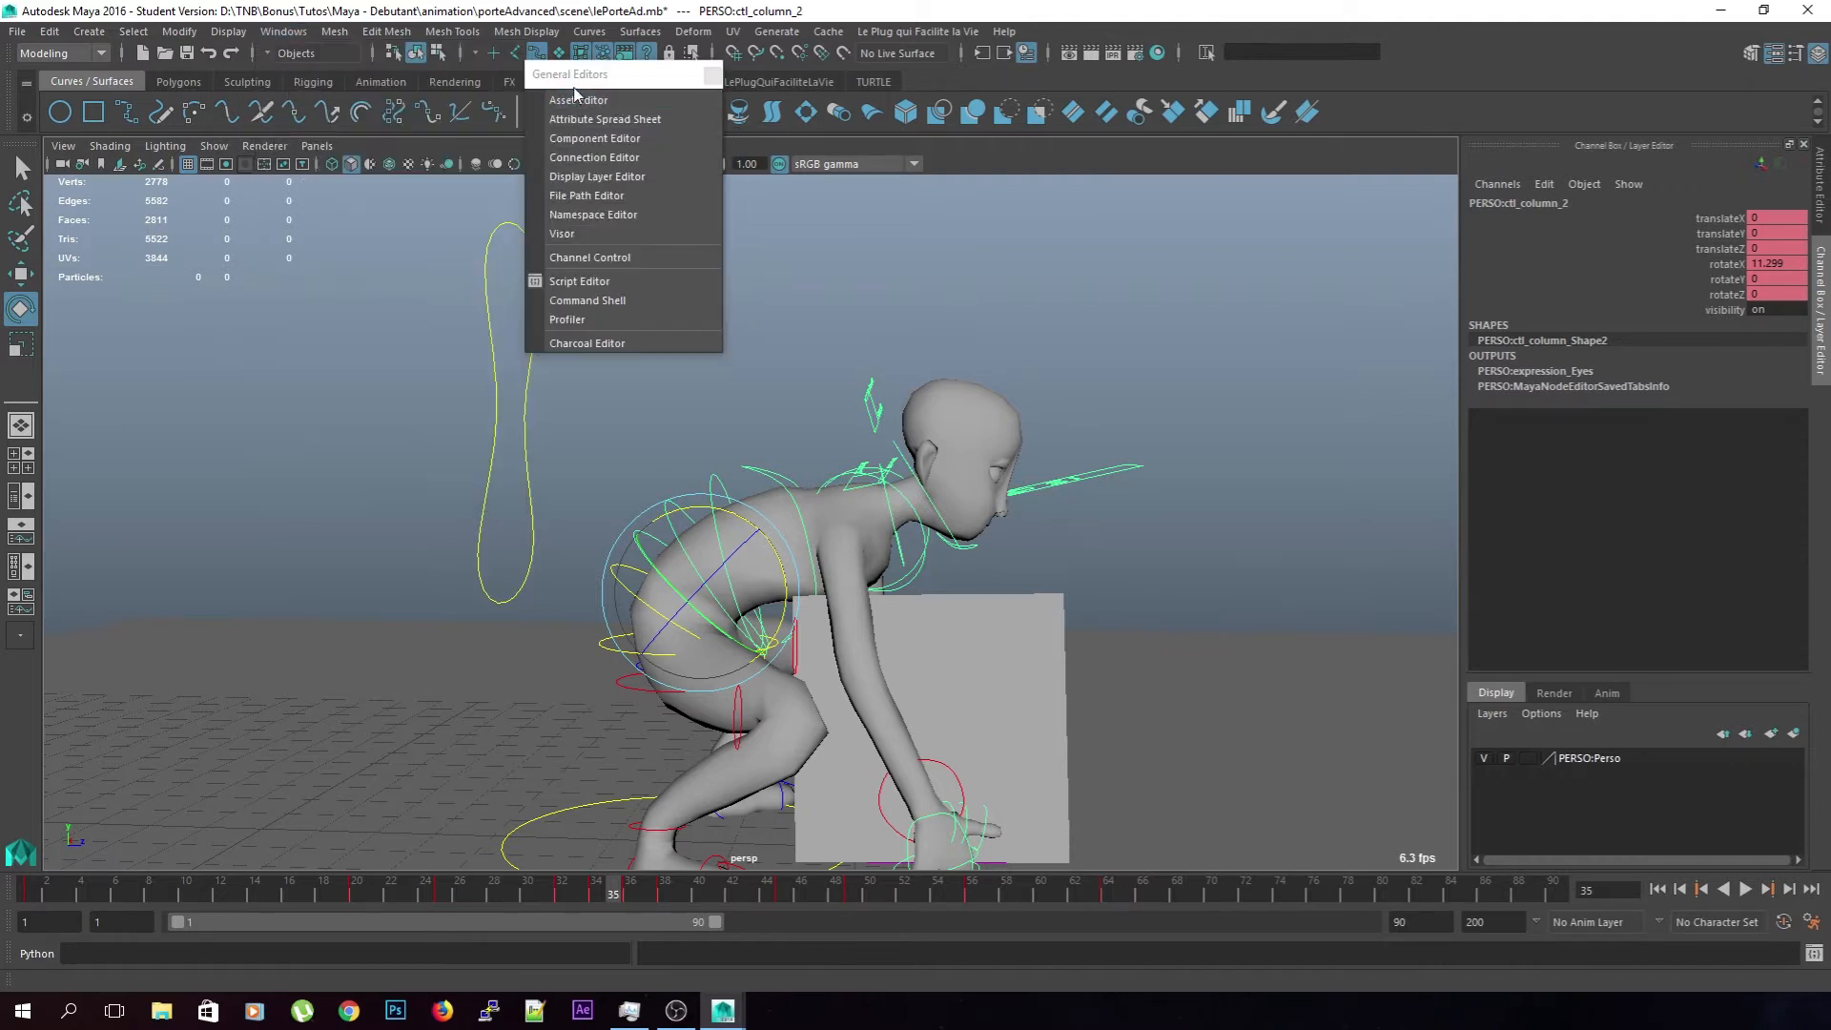
{"action": "left_click", "coordinate": [713, 75]}
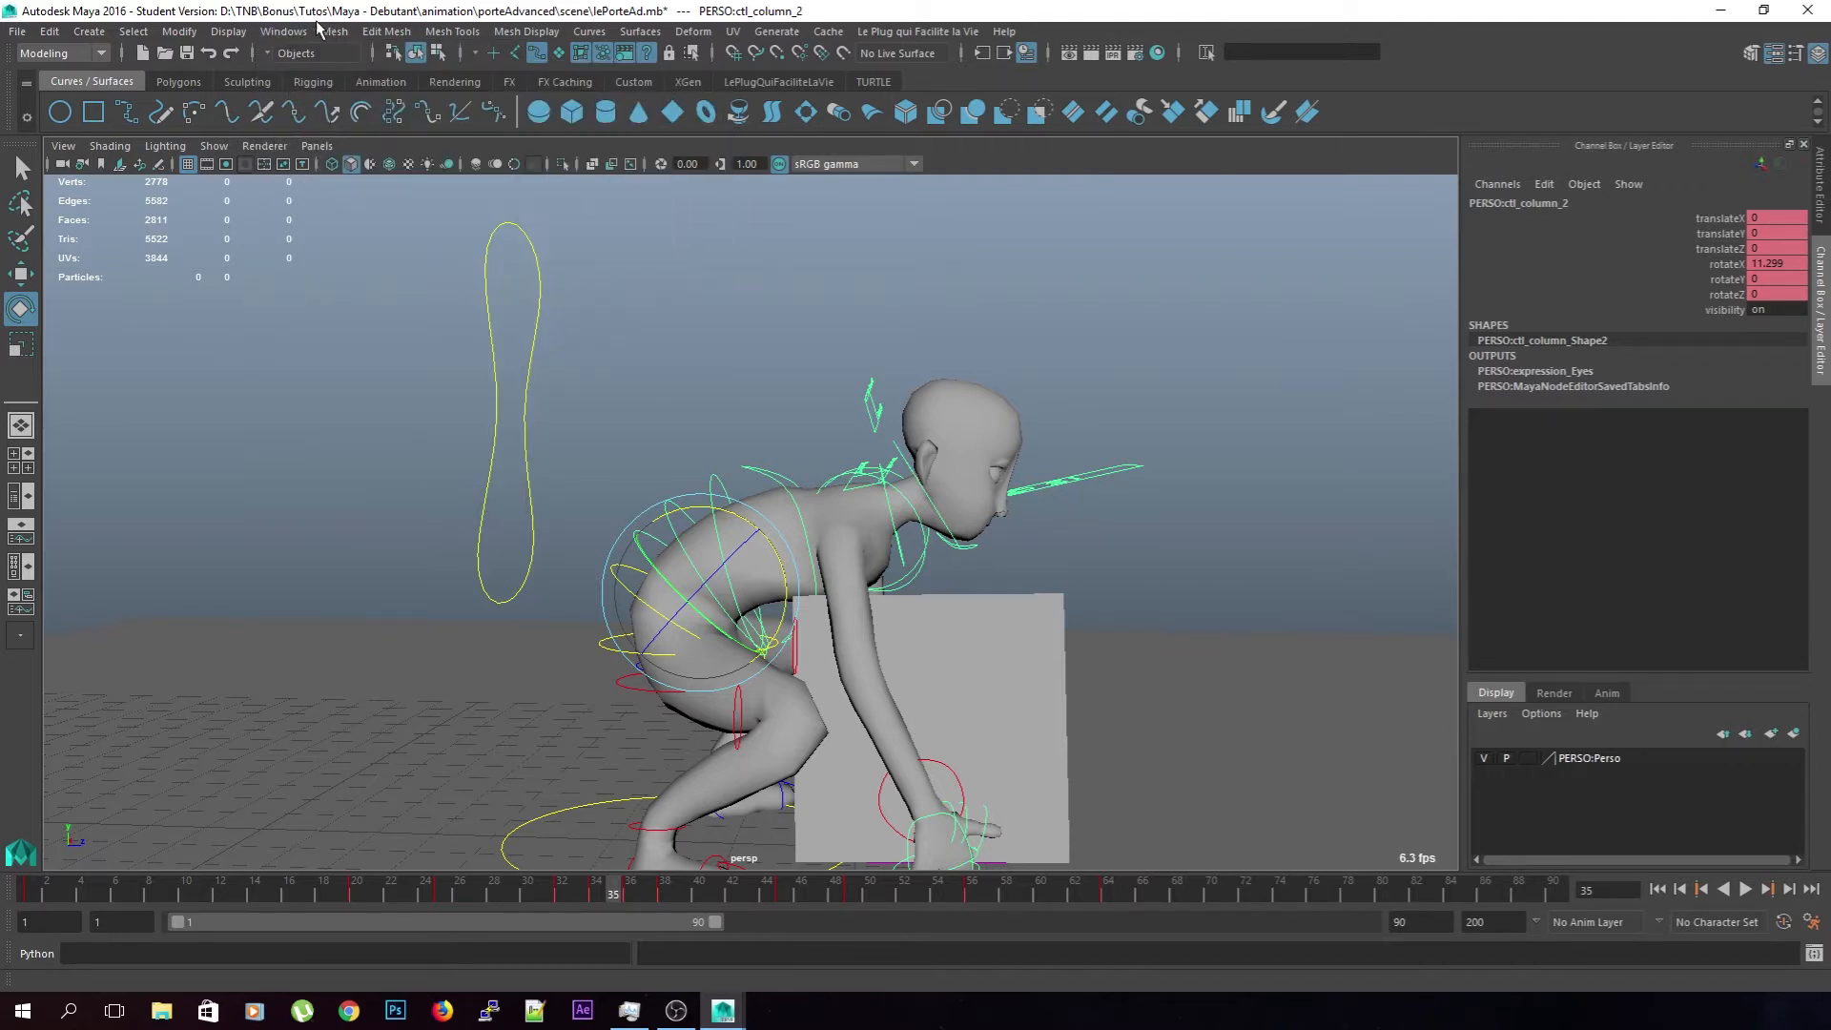
Open the second column control's curves in the Graph Editor and shift the Rotate X key one frame forward to frame 35
{"action": "left_click", "coordinate": [295, 32]}
{"action": "mouse_move", "coordinate": [343, 81]}
{"action": "left_click", "coordinate": [572, 90]}
{"action": "scroll", "coordinate": [1213, 417], "scroll_direction": "up", "scroll_amount": 2}
{"action": "middle_click_drag", "start_coordinate": [1208, 421], "coordinate": [1556, 699], "text": "alt"}
{"action": "scroll", "coordinate": [1298, 568], "scroll_direction": "up", "scroll_amount": 1}
{"action": "middle_click_drag", "start_coordinate": [1299, 544], "coordinate": [1291, 526], "text": "alt"}
{"action": "left_click", "coordinate": [1343, 586]}
{"action": "middle_click_drag", "start_coordinate": [1345, 585], "coordinate": [1304, 506], "text": "alt"}
{"action": "left_click", "coordinate": [1291, 505]}
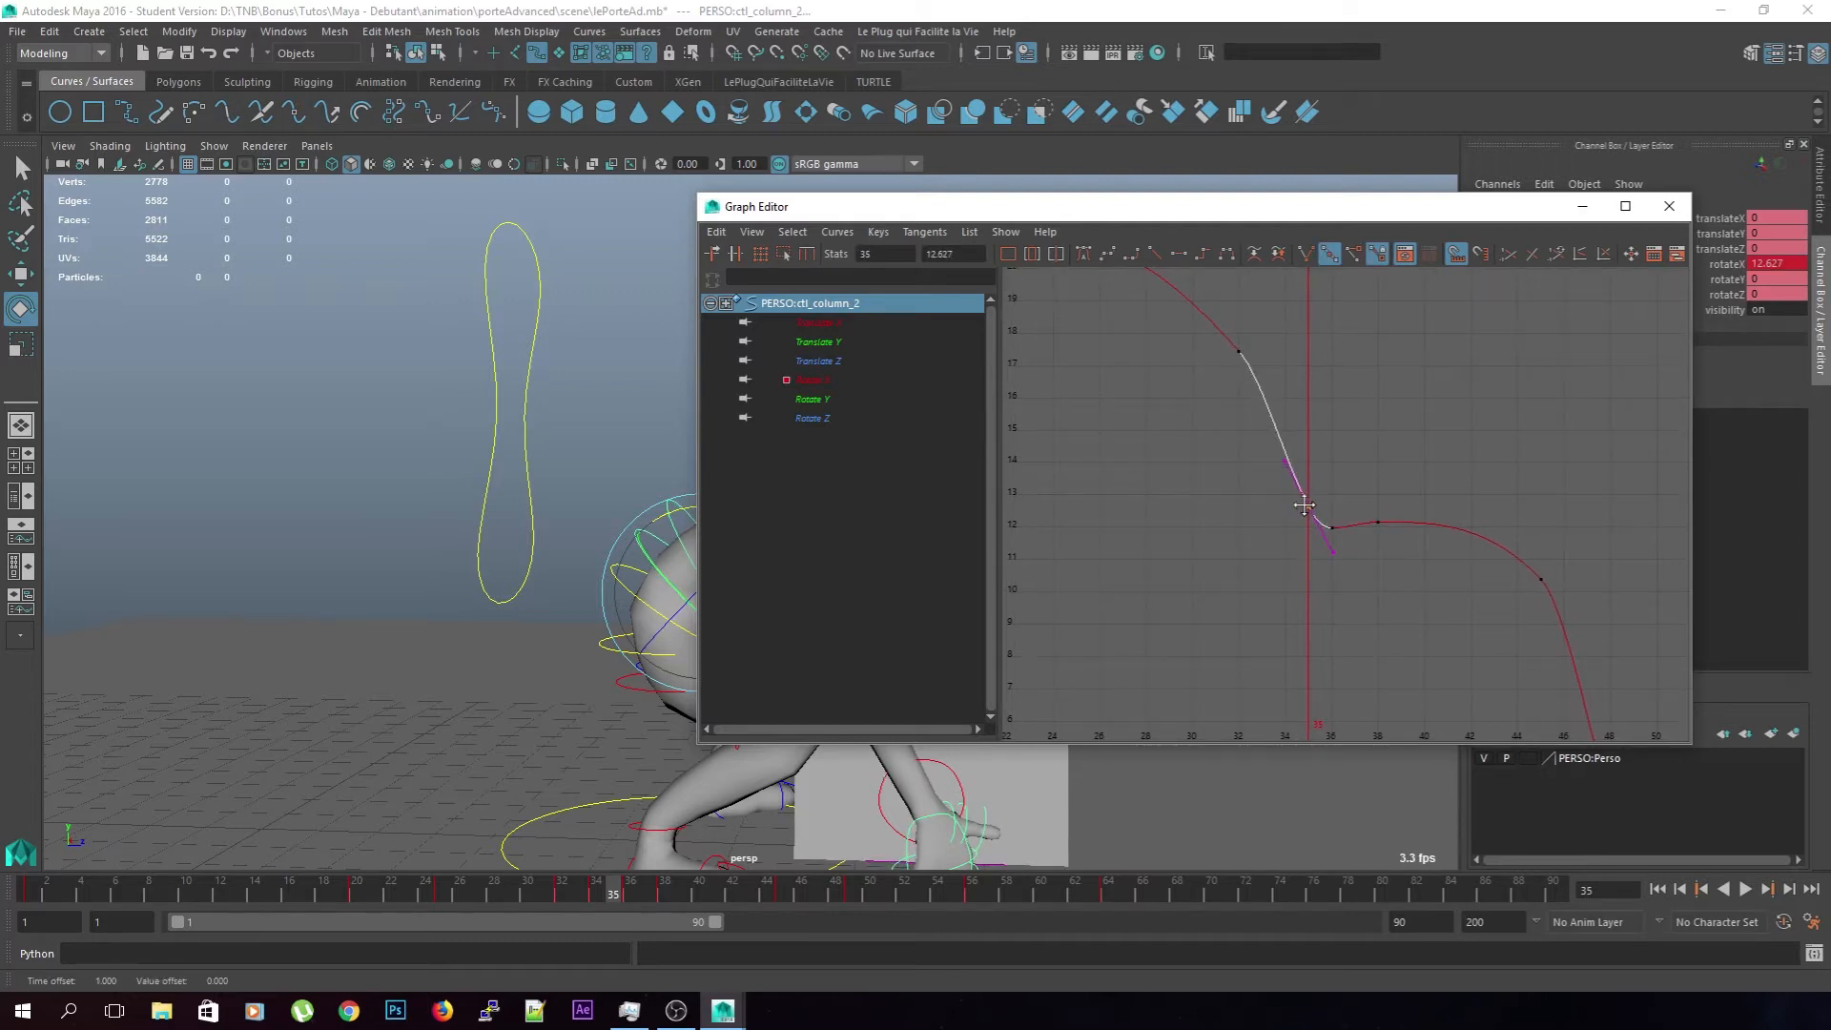
Raise the Rotate X key at frame 35 to 13.01, insert a key at frame 34 and lower it to 13.707
{"action": "left_click", "coordinate": [1292, 376]}
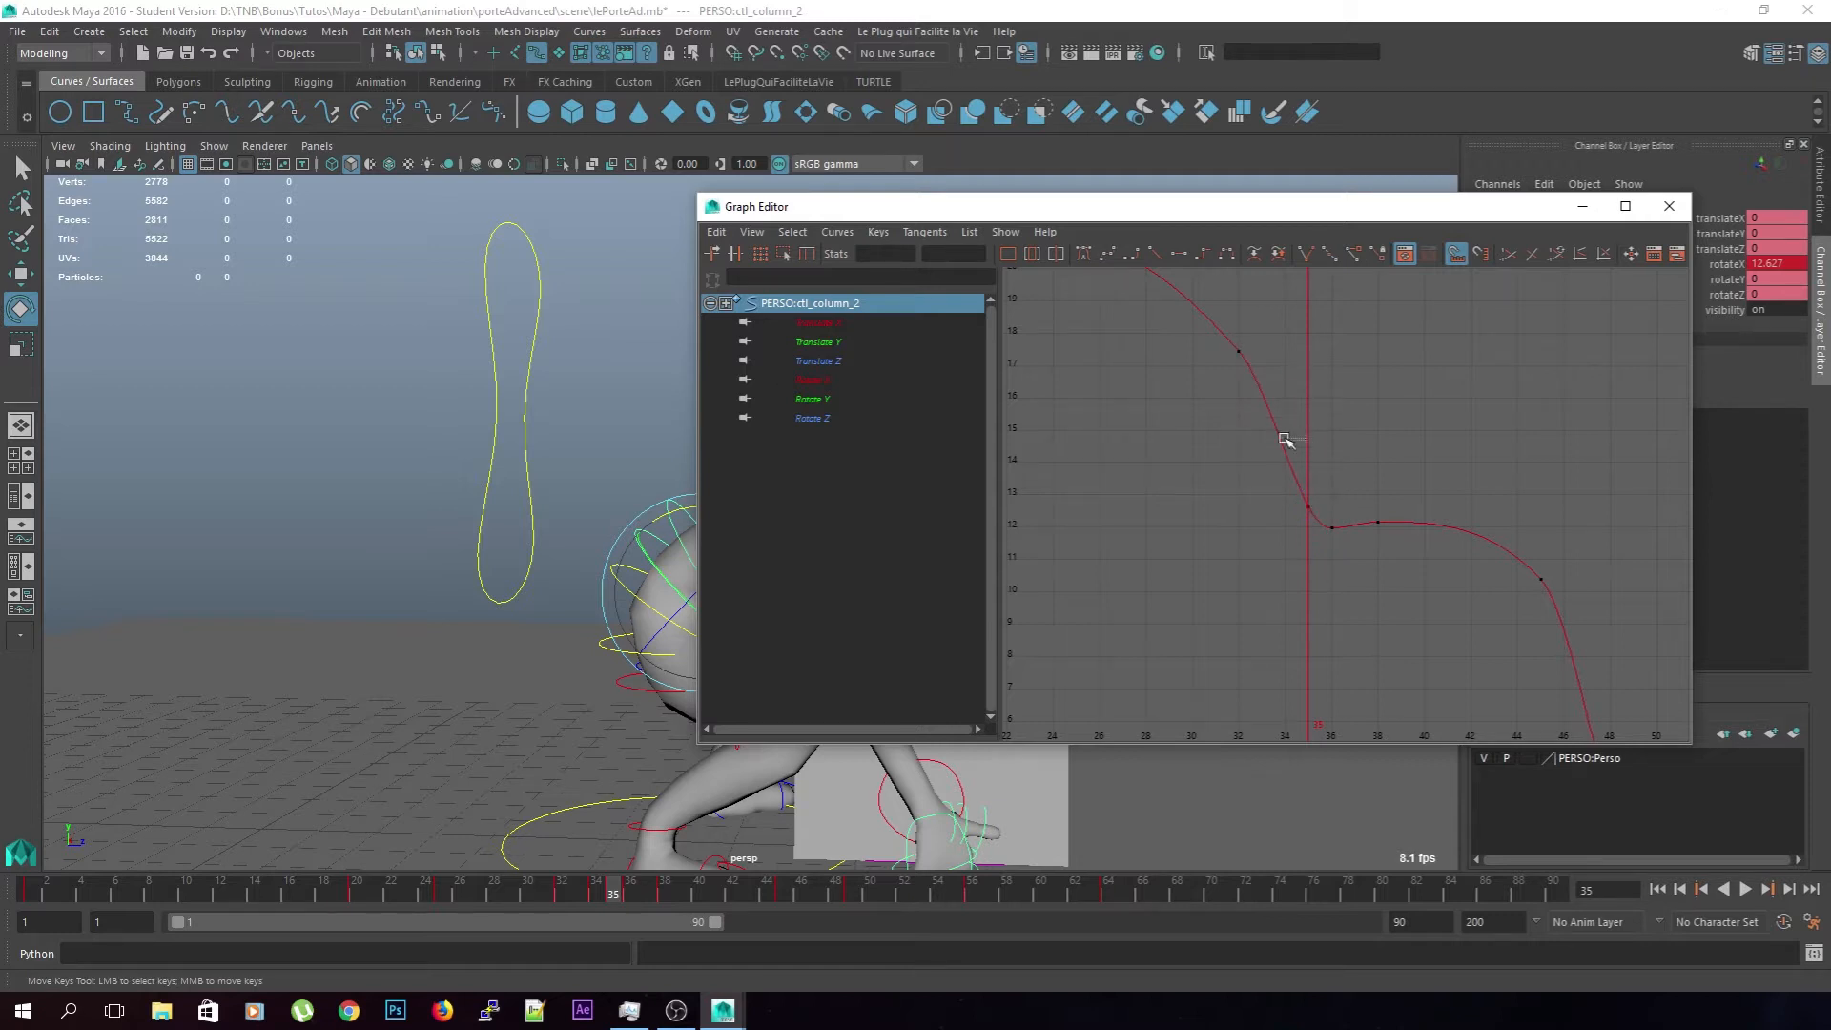
{"action": "left_click", "coordinate": [595, 892]}
{"action": "left_click", "coordinate": [1307, 505]}
{"action": "middle_click_drag", "start_coordinate": [1309, 504], "coordinate": [1299, 486]}
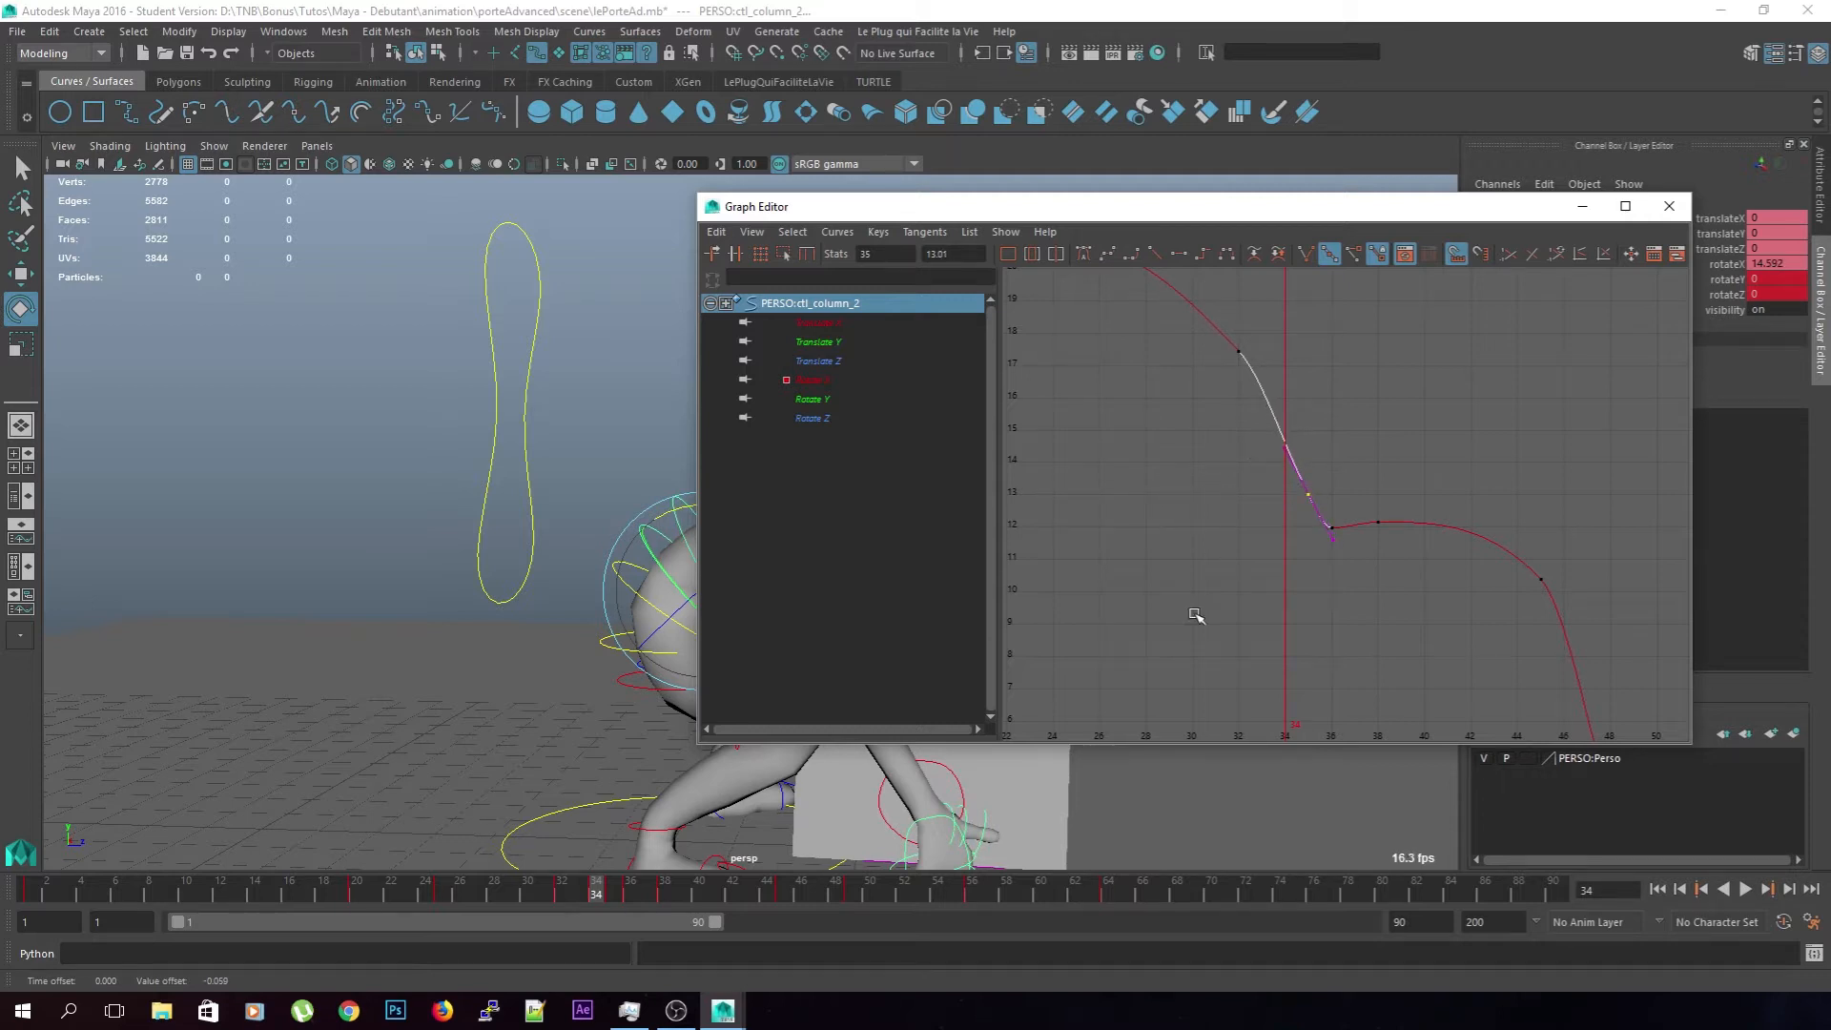
{"action": "right_click", "coordinate": [1288, 441]}
{"action": "left_click", "coordinate": [1295, 455]}
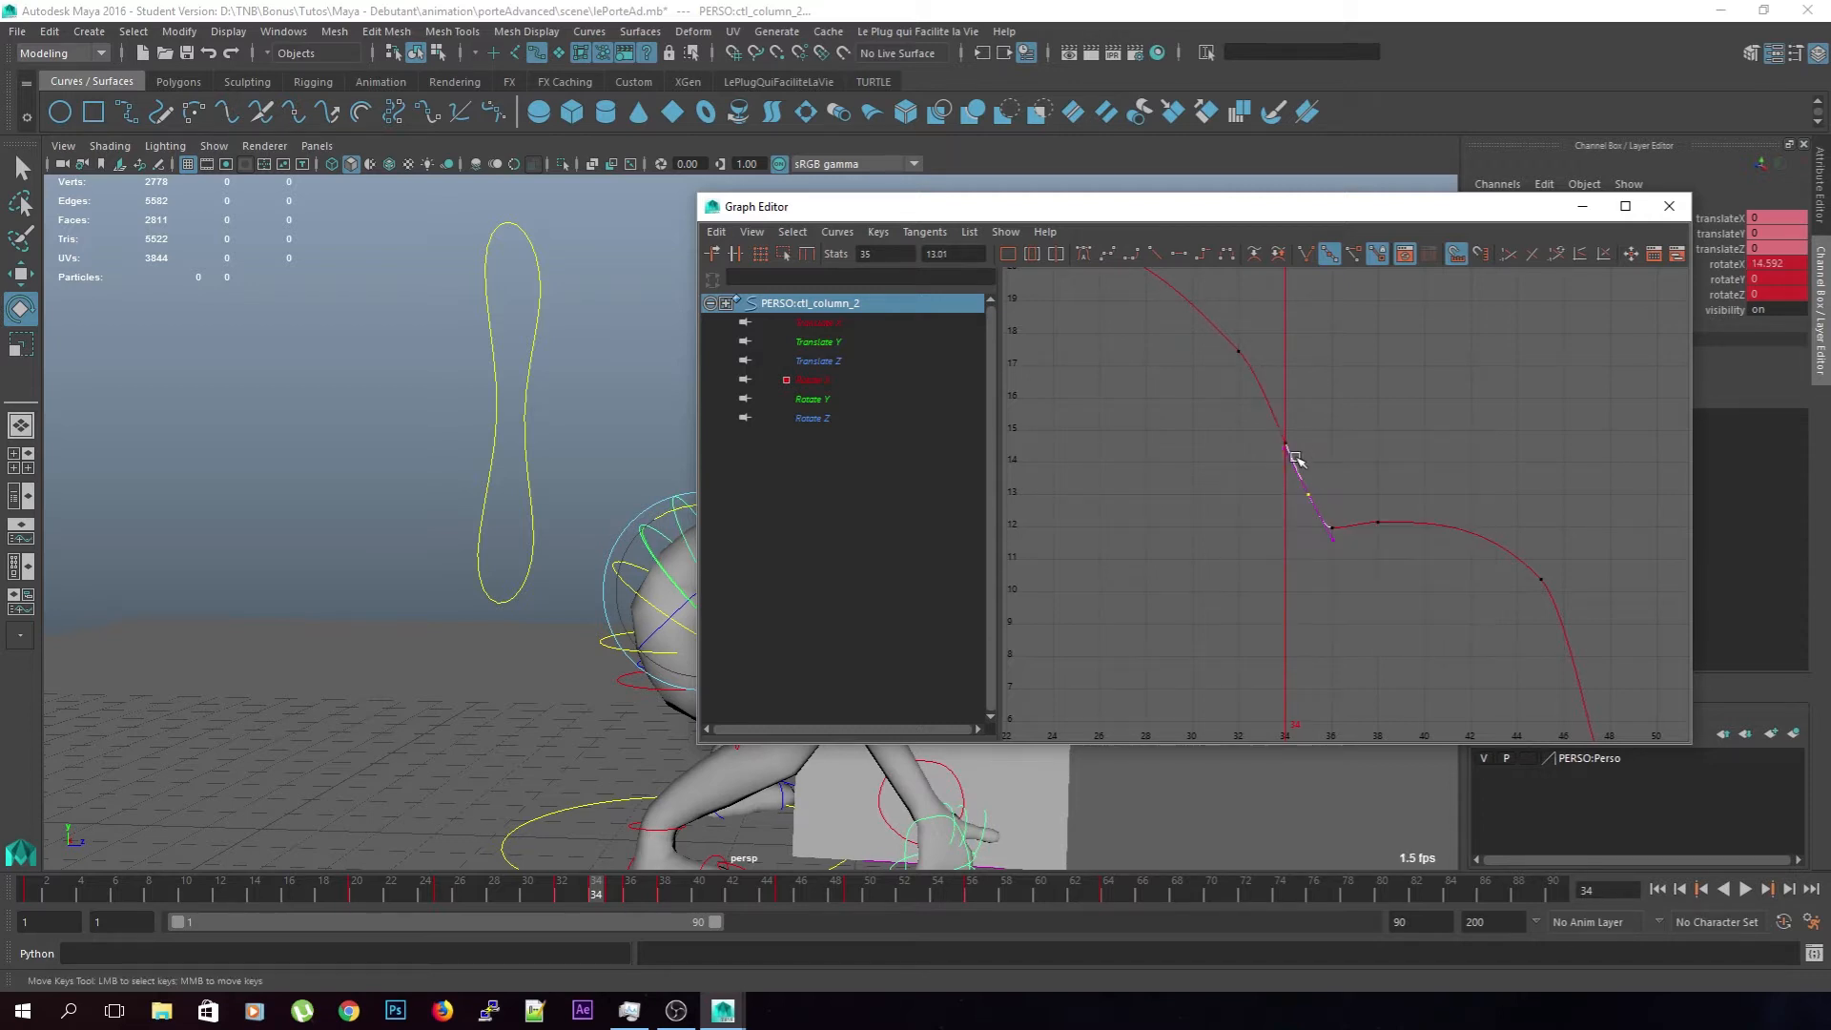
{"action": "middle_click_drag", "start_coordinate": [1306, 438], "coordinate": [1302, 472]}
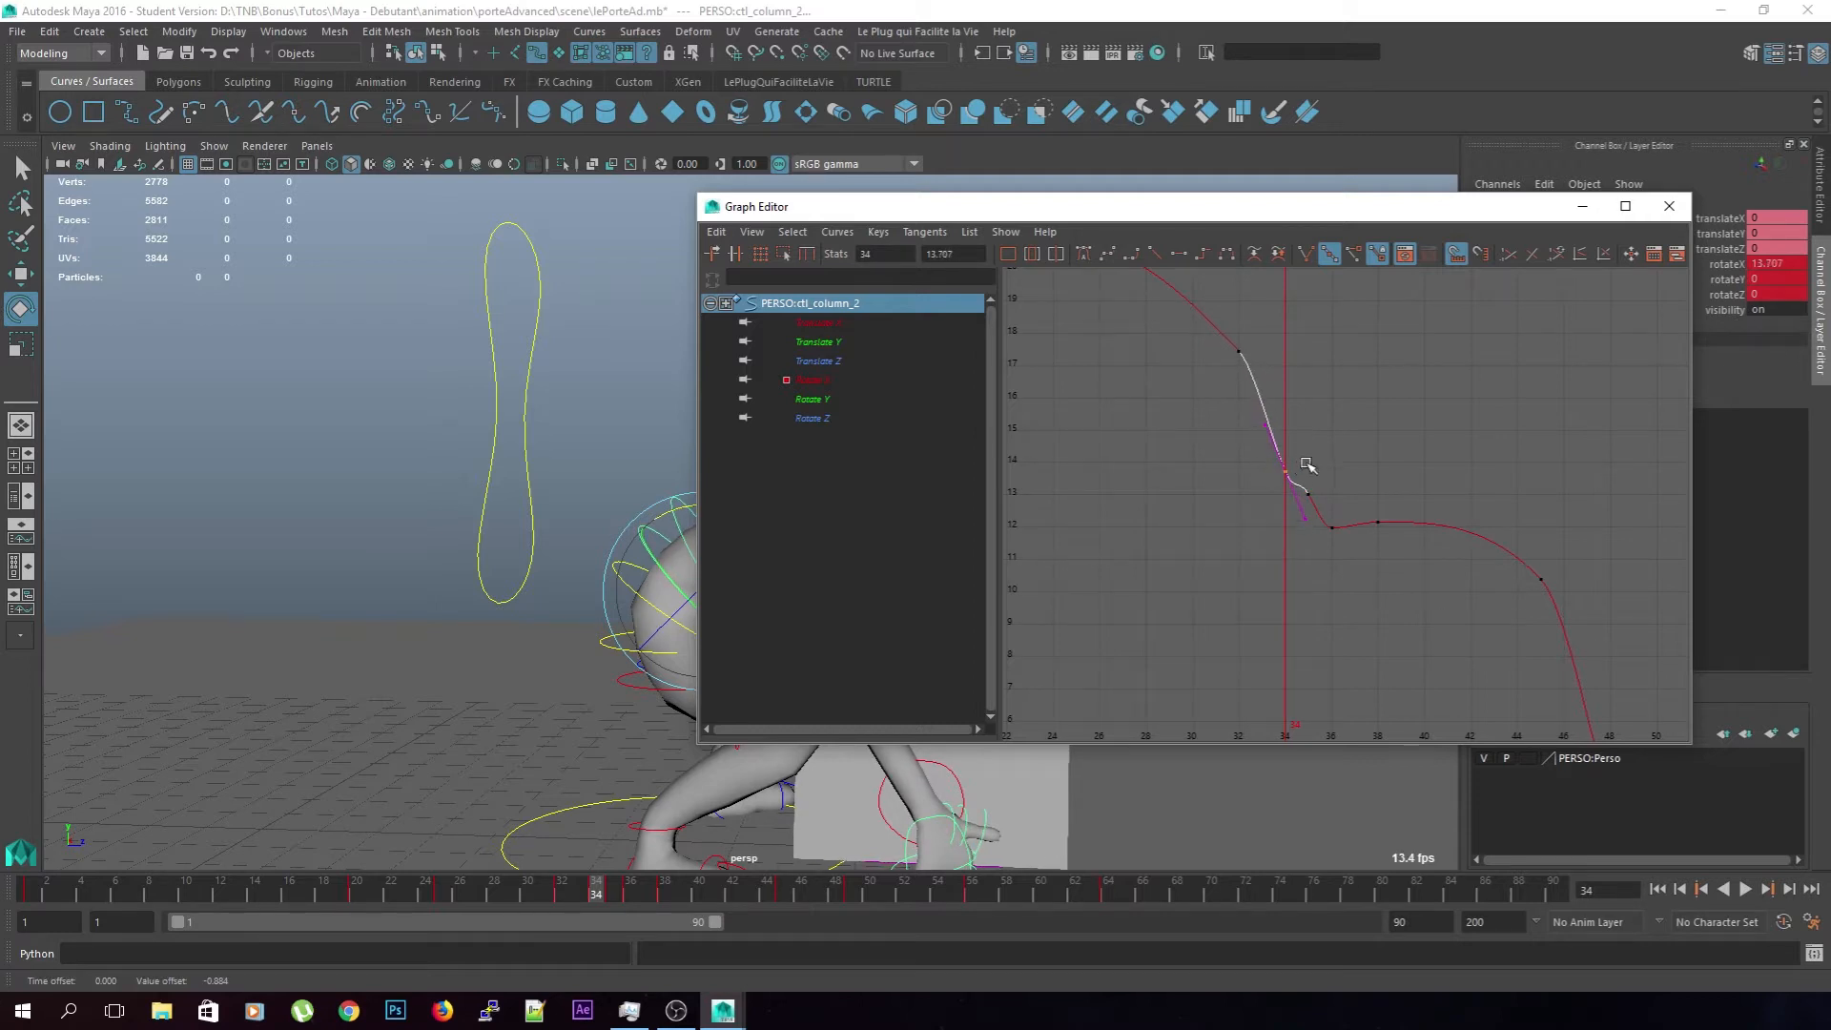
{"action": "left_click", "coordinate": [1669, 206]}
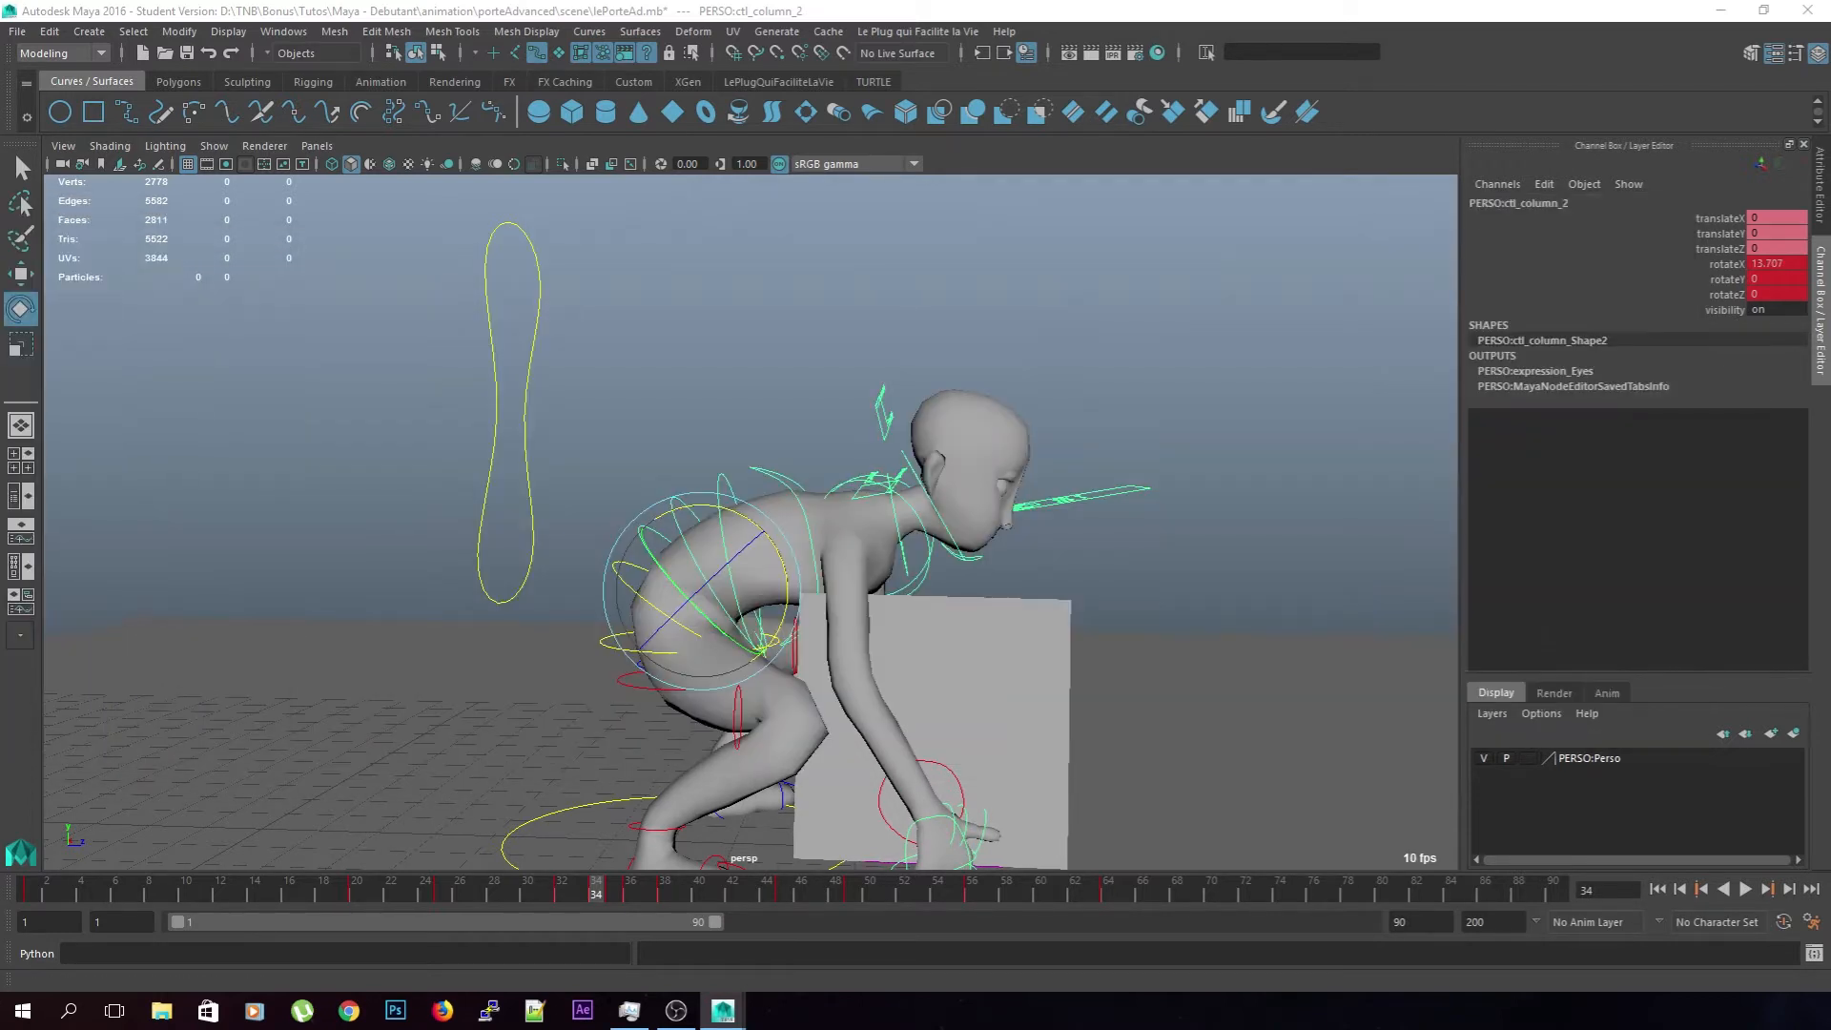
Play back and scrub the bend and lift up to frame 41 to check the spine motion
{"action": "key", "text": "alt+v"}
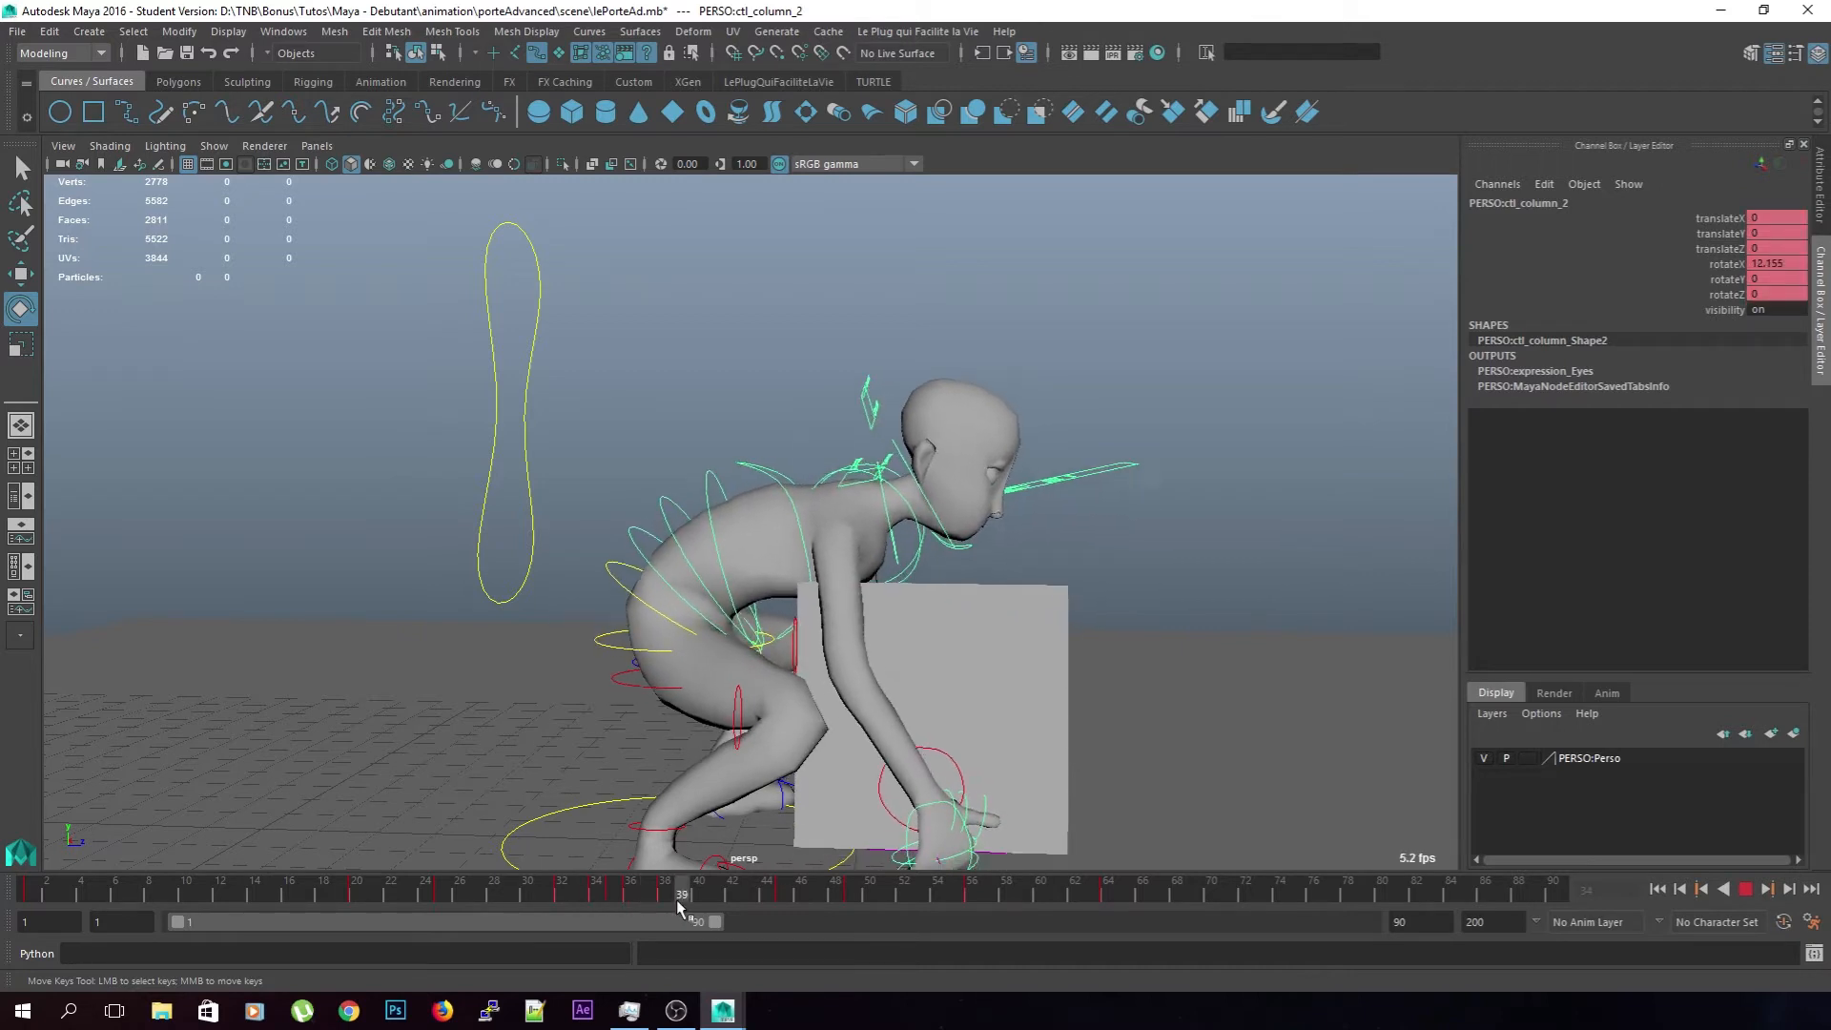
{"action": "left_click", "coordinate": [408, 891]}
{"action": "left_click", "coordinate": [1744, 888]}
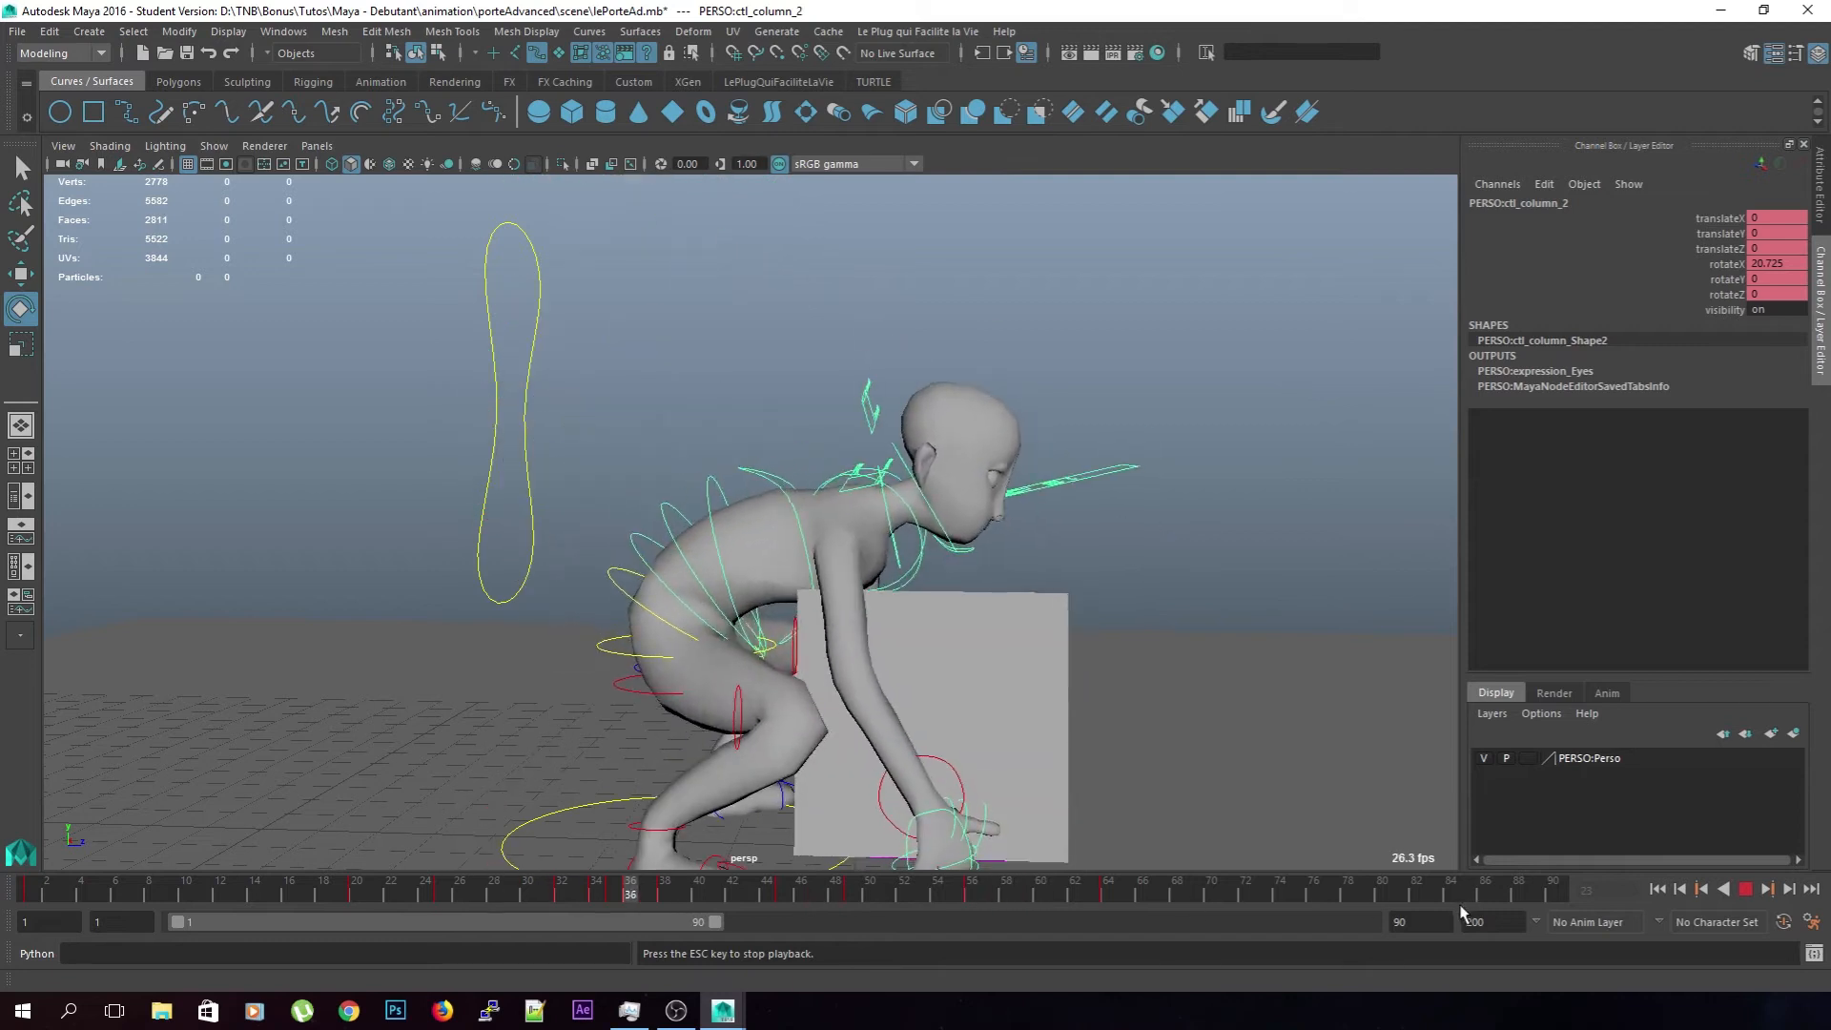
{"action": "key", "text": "Escape"}
{"action": "left_click_drag", "start_coordinate": [700, 888], "coordinate": [667, 906]}
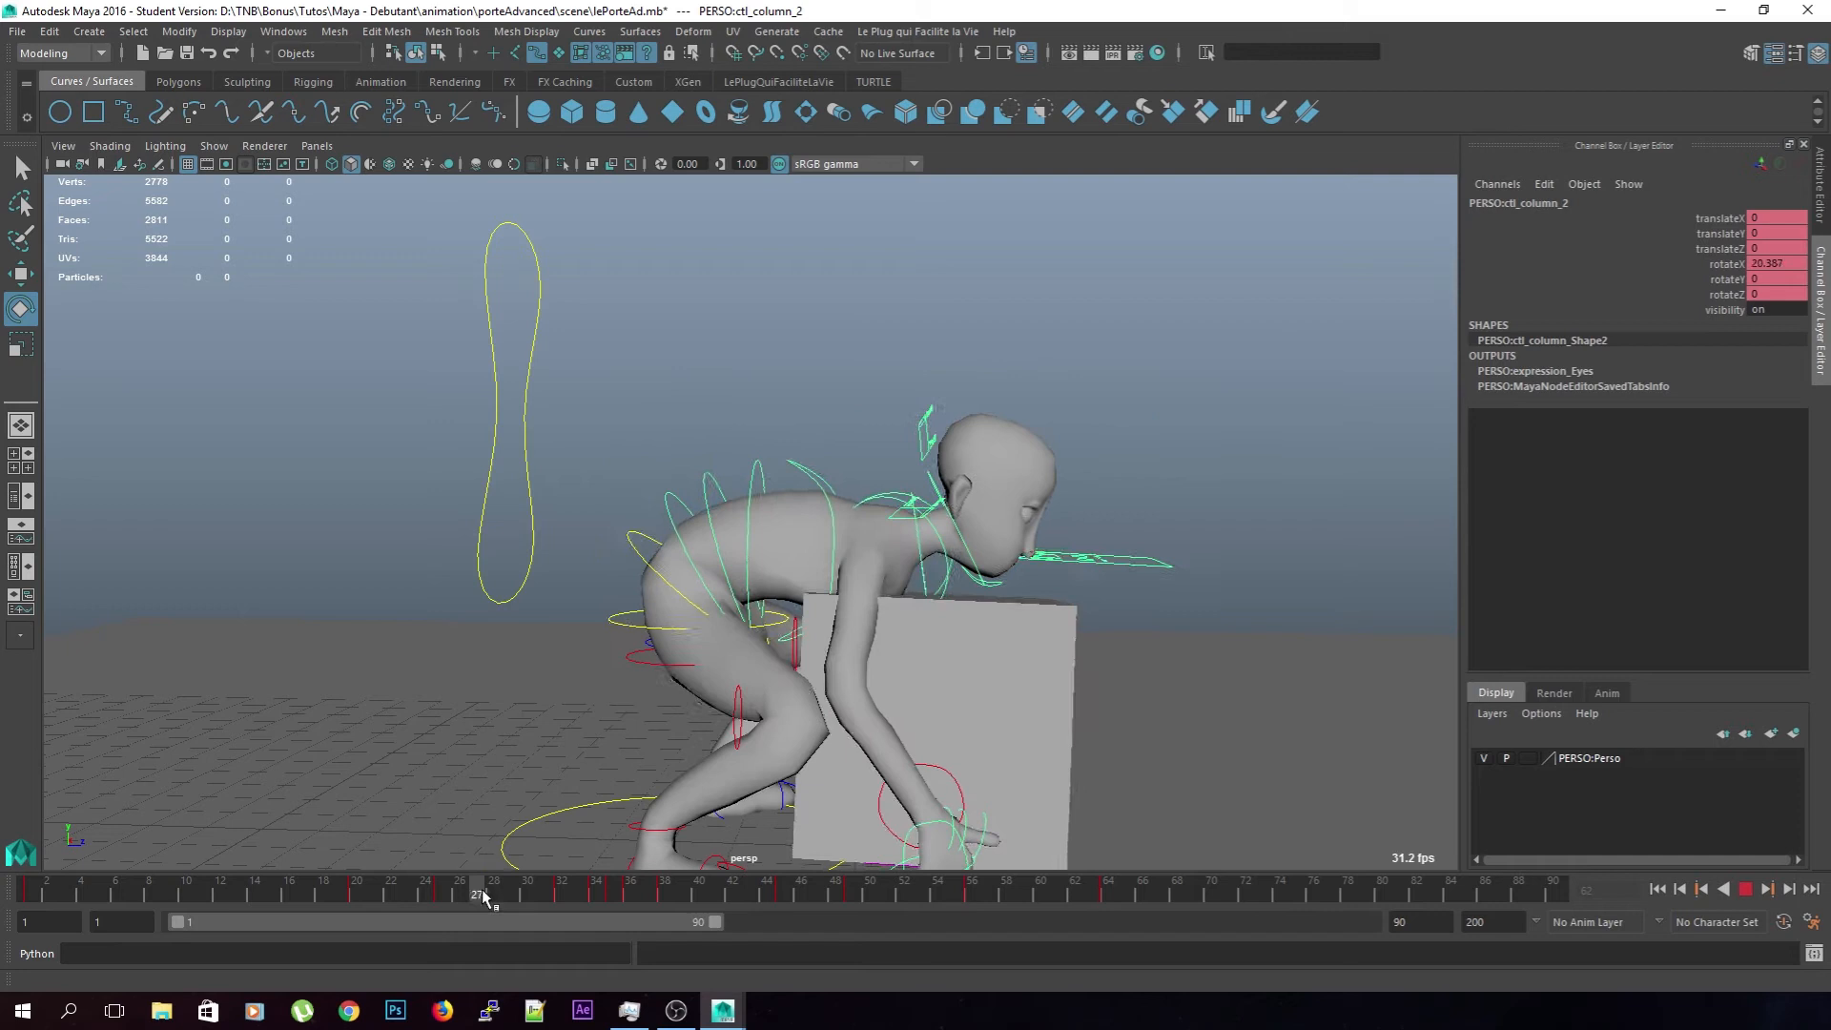
{"action": "left_click", "coordinate": [1744, 889]}
{"action": "left_click_drag", "start_coordinate": [877, 900], "coordinate": [716, 892]}
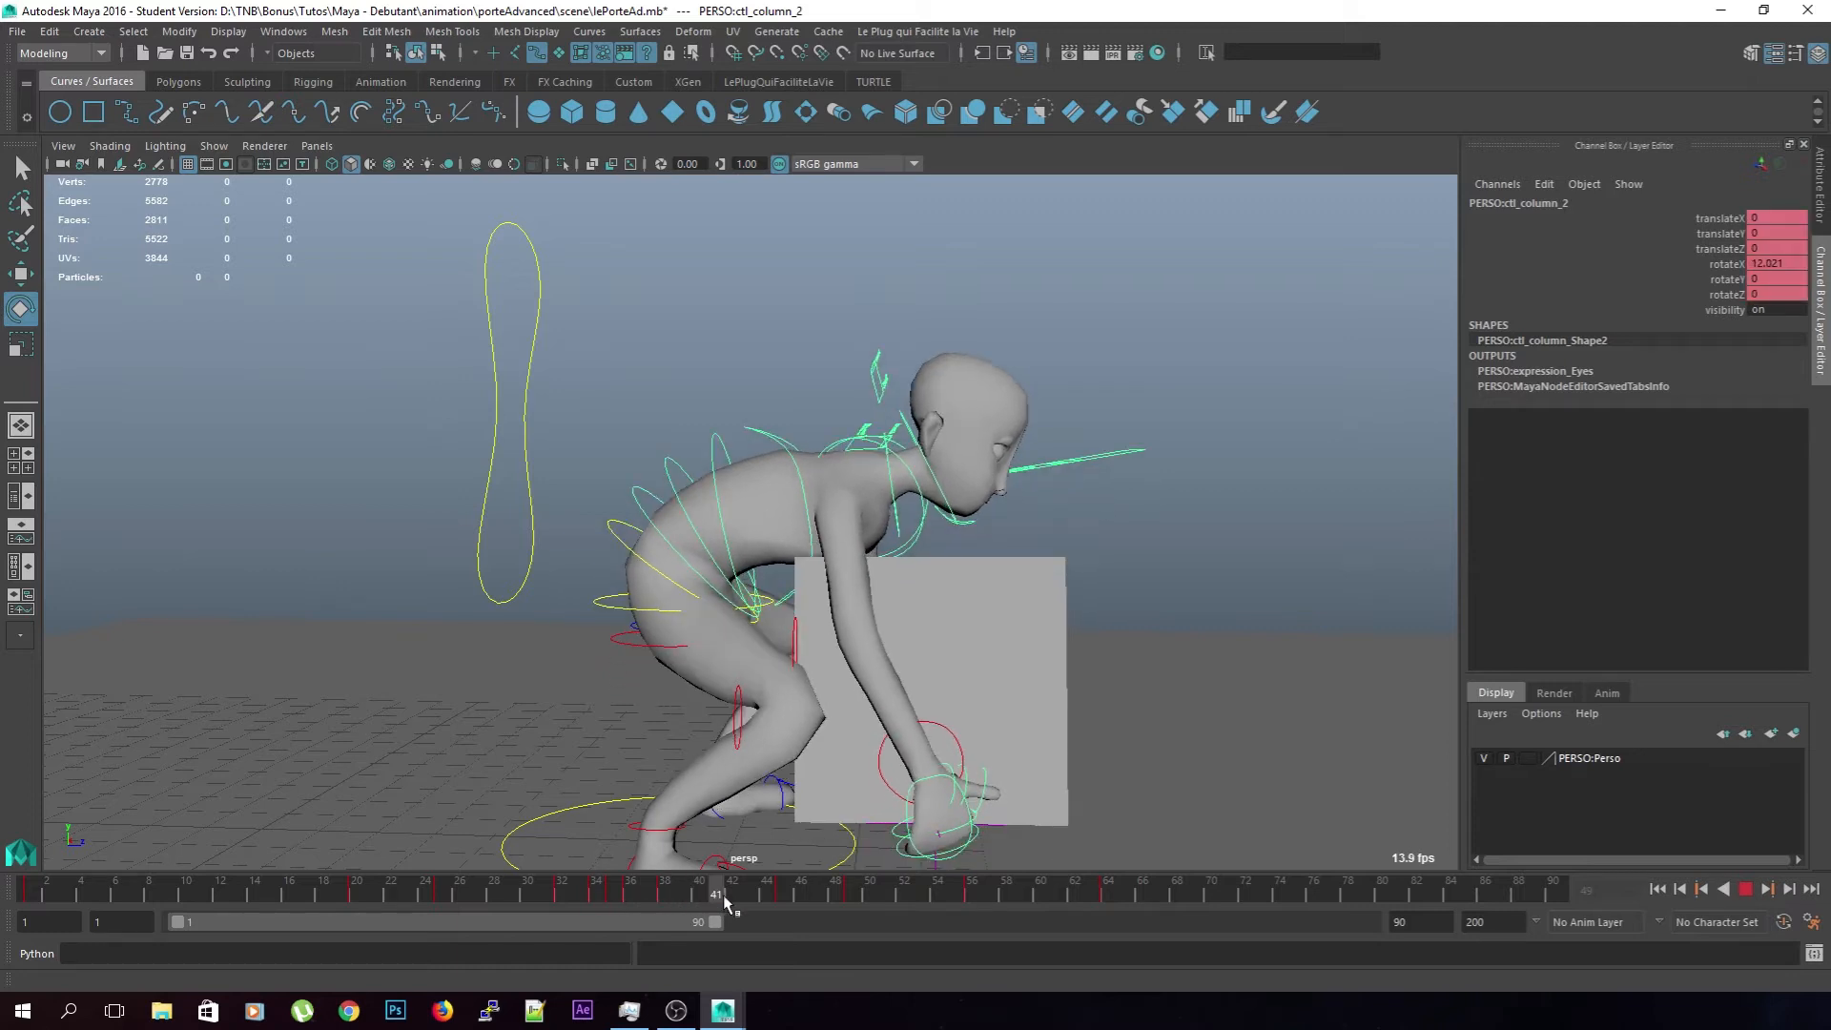
Rotate the neck control forward at frame 41 to about -0.464 on X, 6.122 on Y and -1.931 on Z
{"action": "left_click", "coordinate": [938, 474]}
{"action": "left_click", "coordinate": [894, 510]}
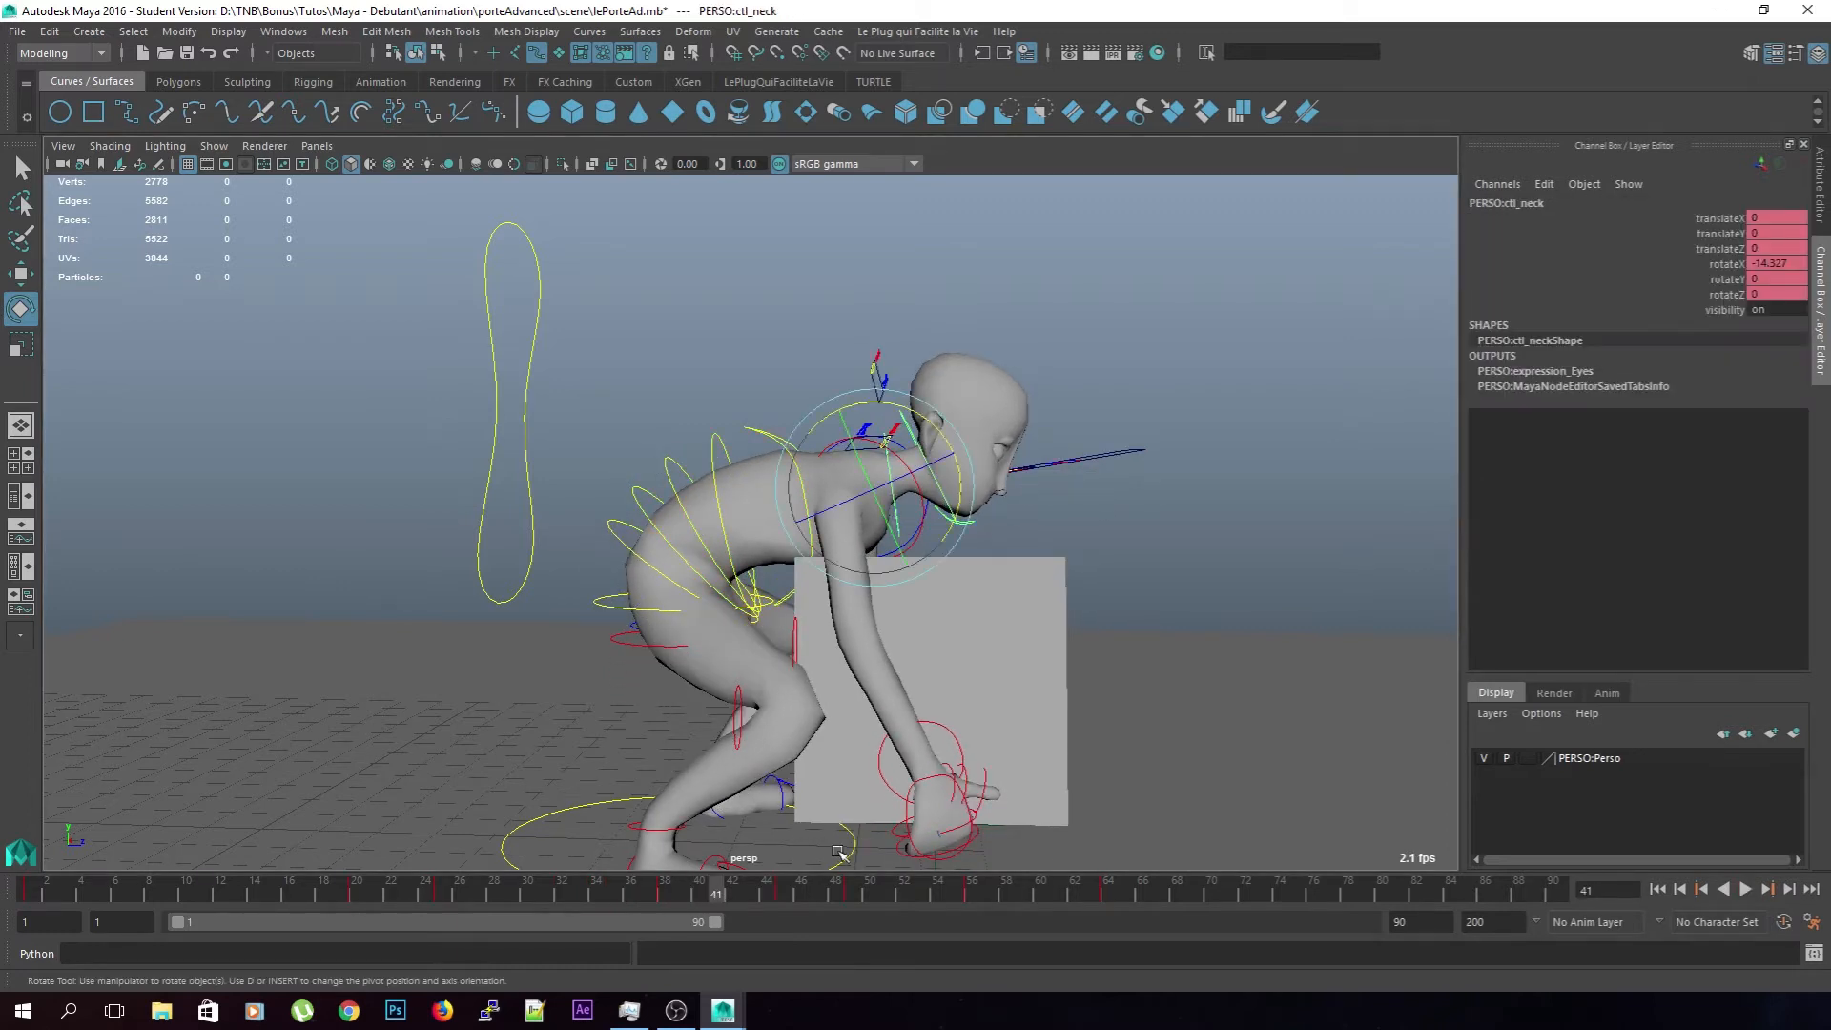
{"action": "mouse_move", "coordinate": [724, 904]}
{"action": "left_mouse_down"}
{"action": "mouse_move", "coordinate": [666, 890]}
{"action": "mouse_move", "coordinate": [716, 896]}
{"action": "left_mouse_up"}
{"action": "left_click_drag", "start_coordinate": [919, 413], "coordinate": [937, 436]}
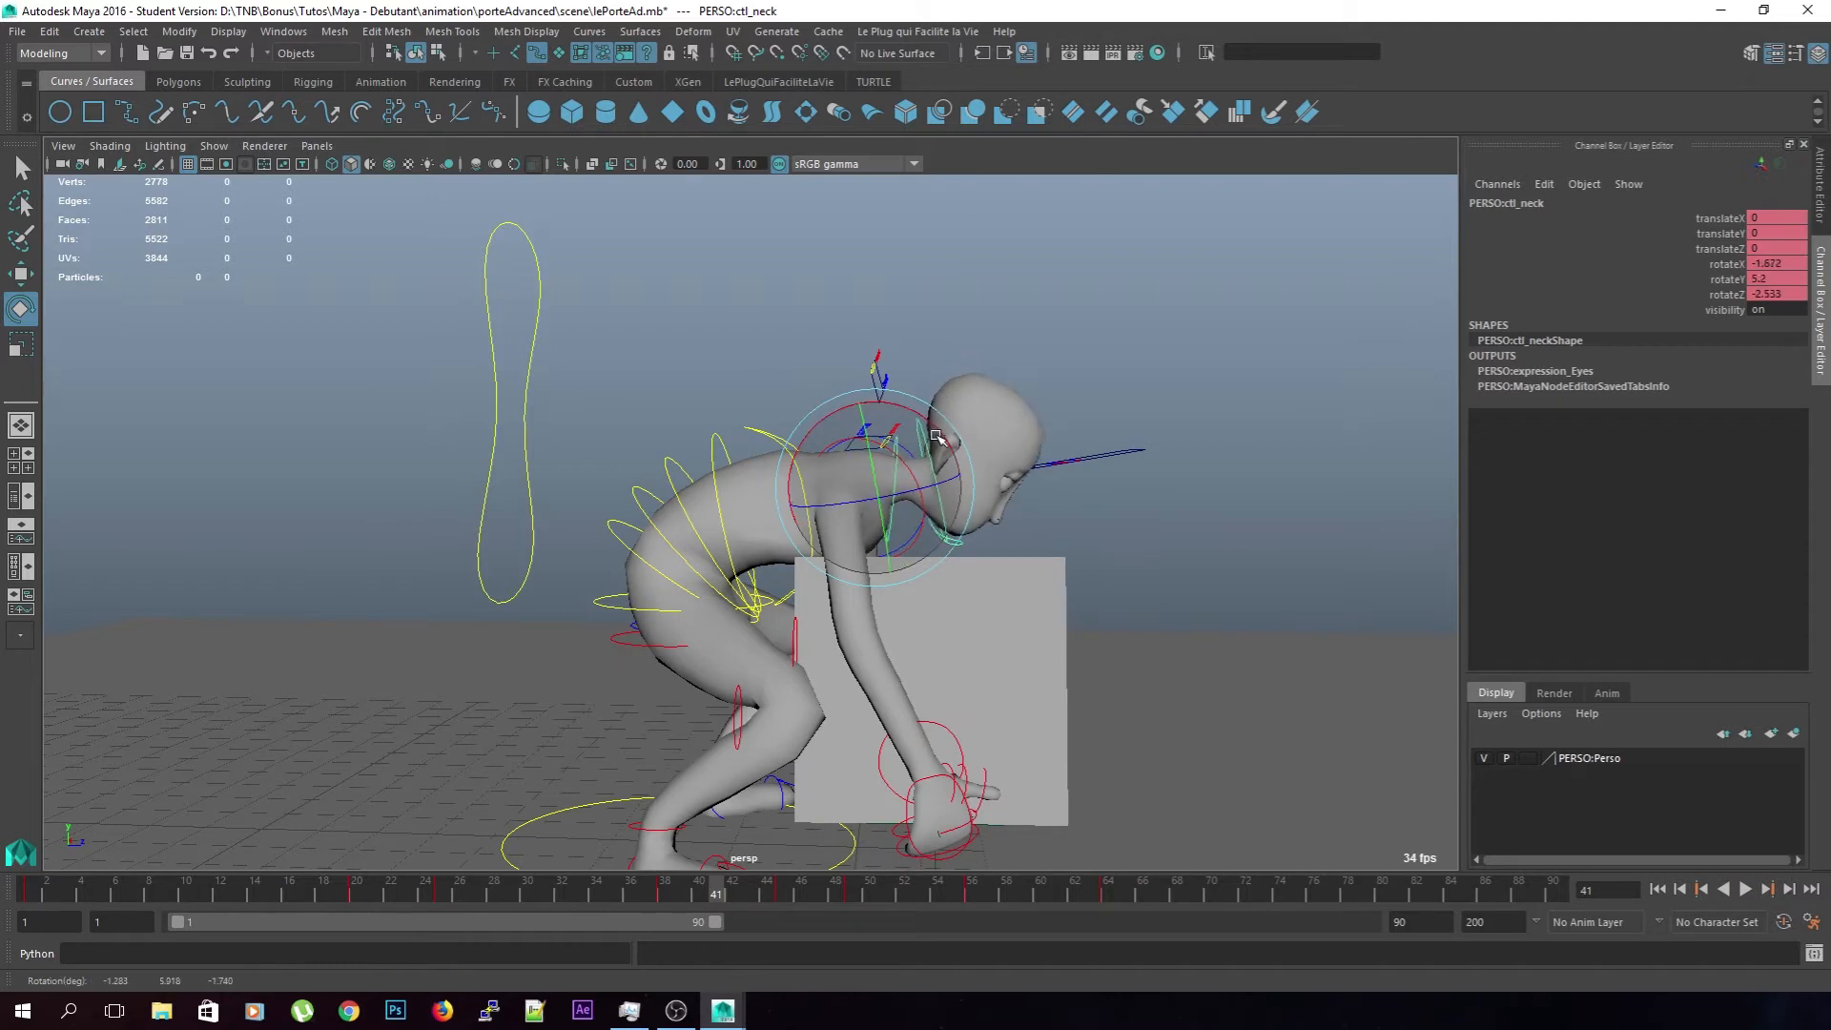
{"action": "left_click", "coordinate": [1013, 347]}
{"action": "left_click", "coordinate": [894, 538]}
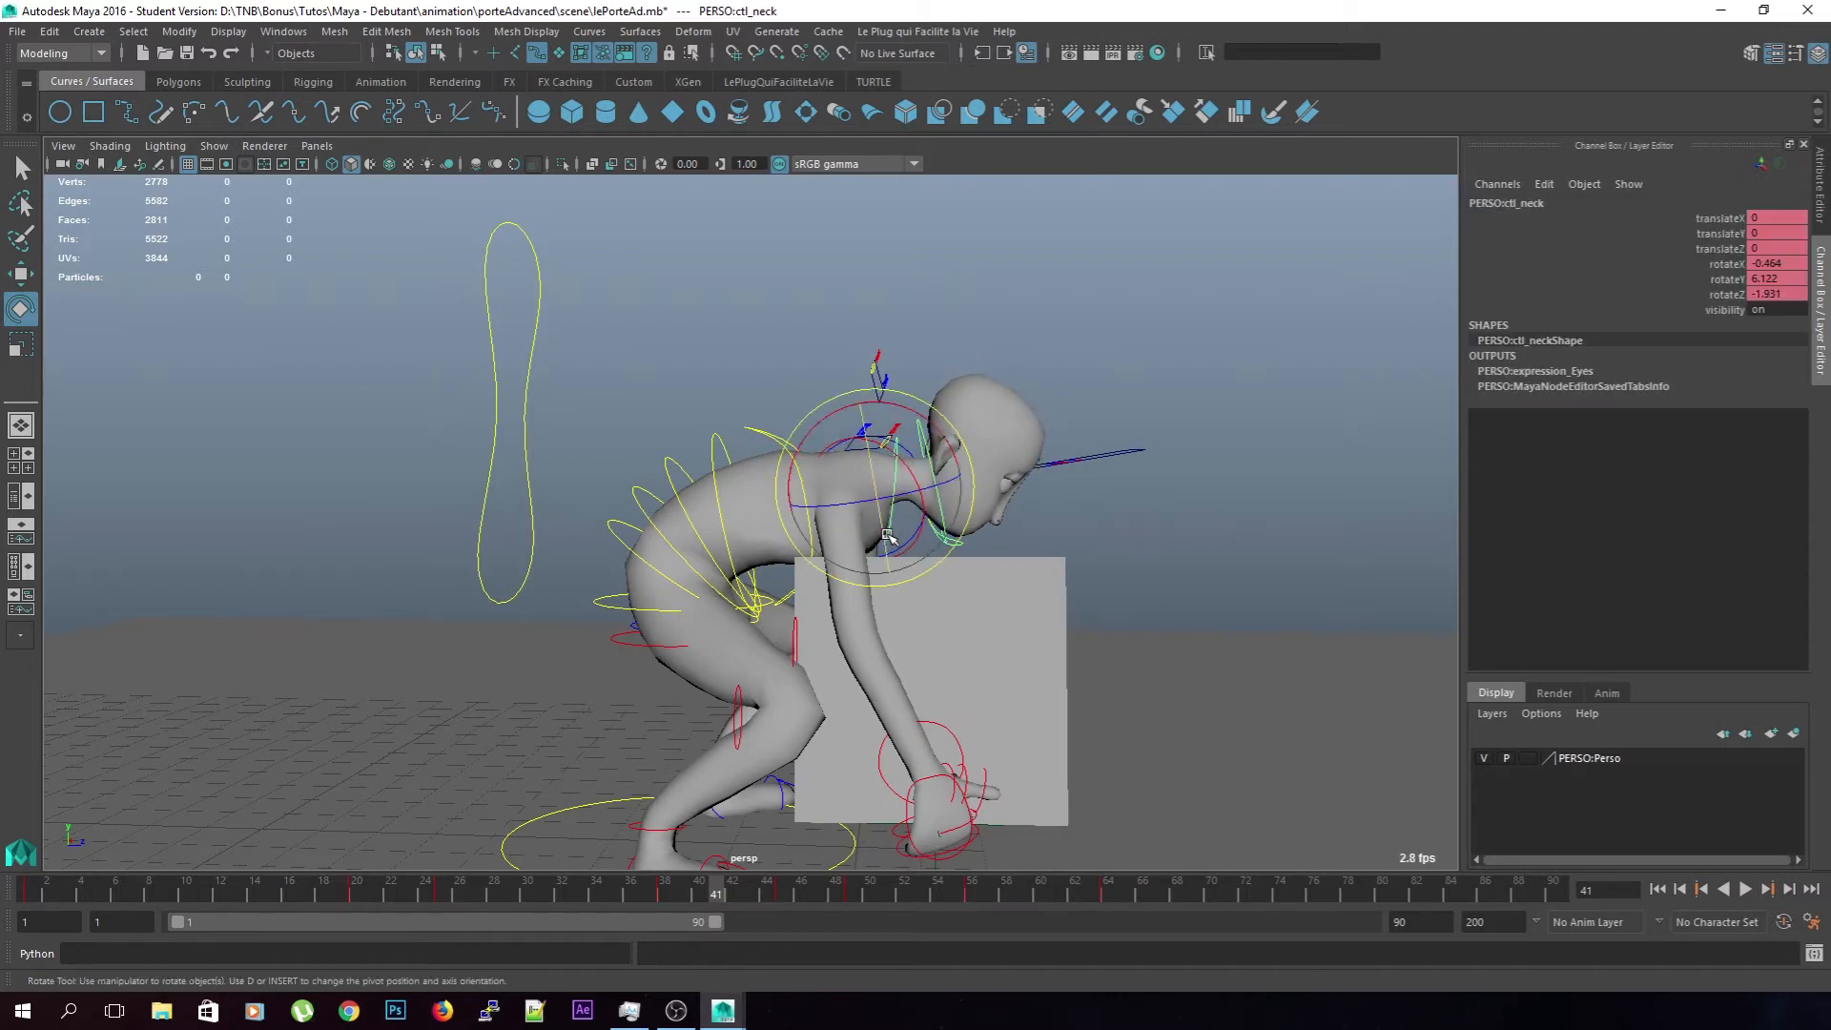
Rotate the head control to -22.007 on X at frame 41 and key its rotation
{"action": "left_click", "coordinate": [933, 345]}
{"action": "left_click", "coordinate": [909, 499]}
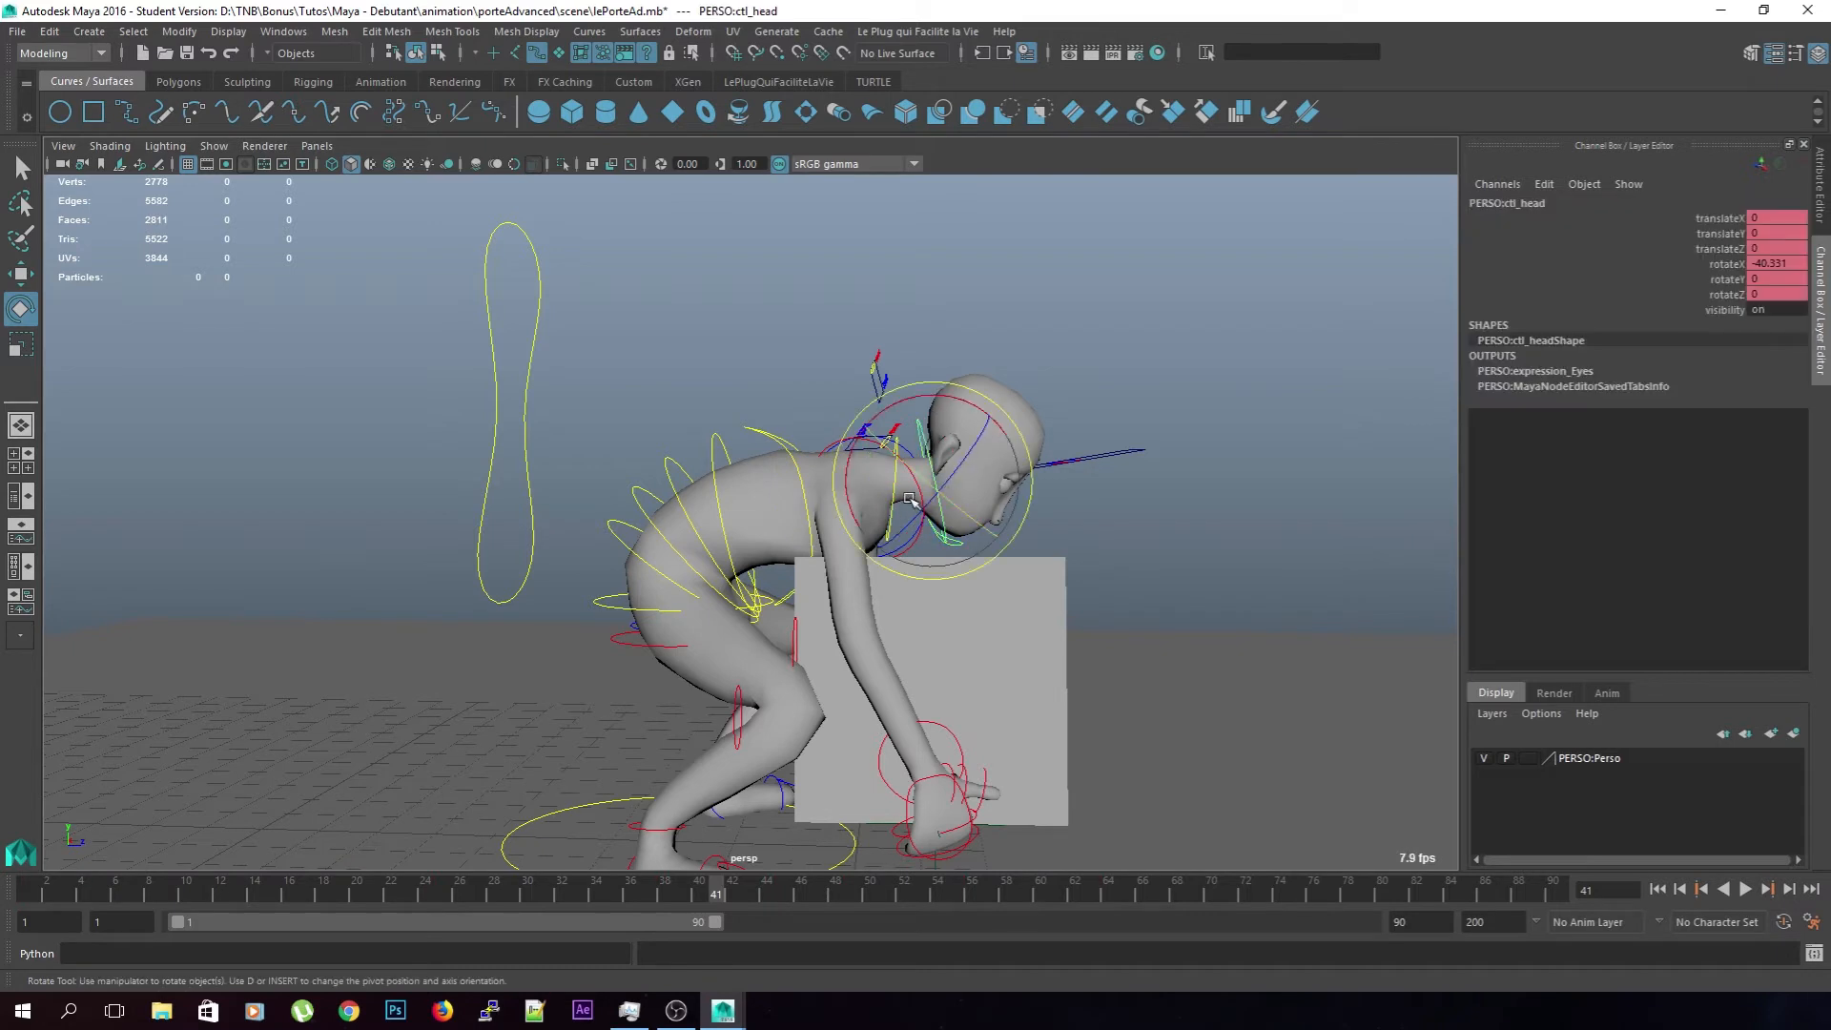
{"action": "left_click_drag", "start_coordinate": [938, 401], "coordinate": [971, 408]}
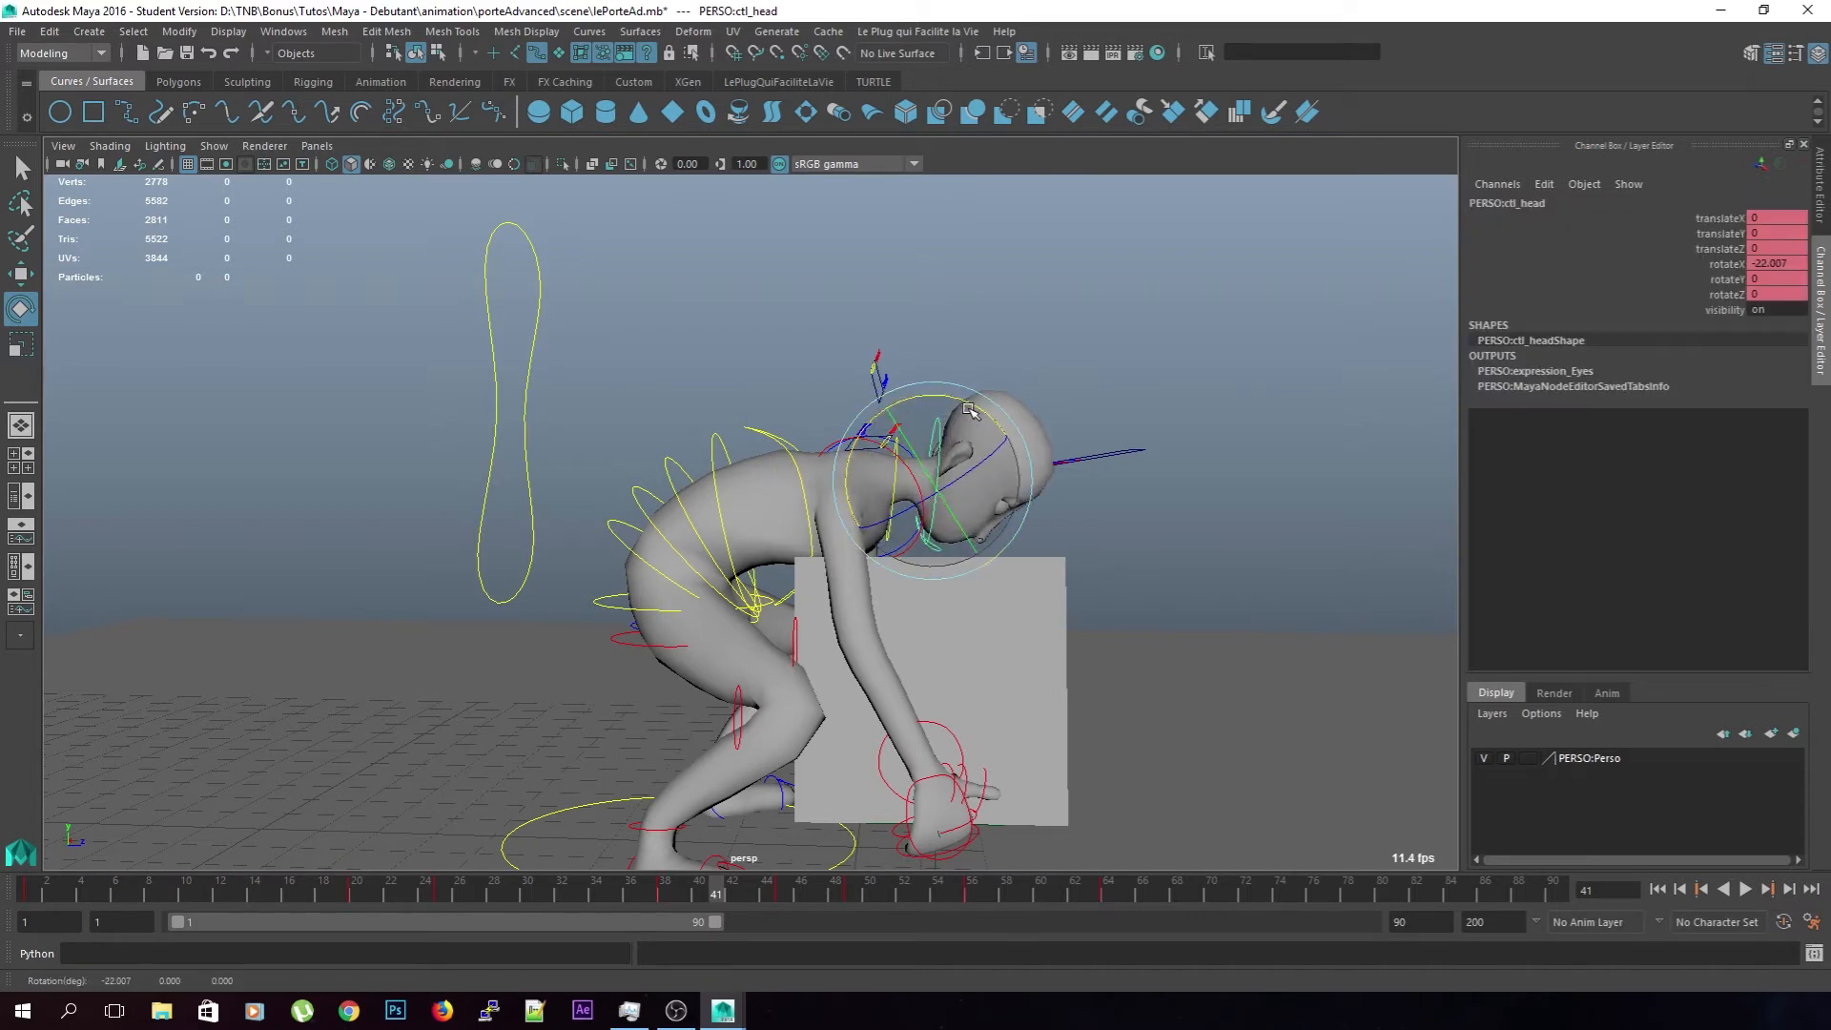
{"action": "key", "text": "shift+e"}
Play back and scrub the bend and lift between about frames 24 and 48 to review the head motion
{"action": "left_click_drag", "start_coordinate": [729, 899], "coordinate": [530, 902], "text": "shift"}
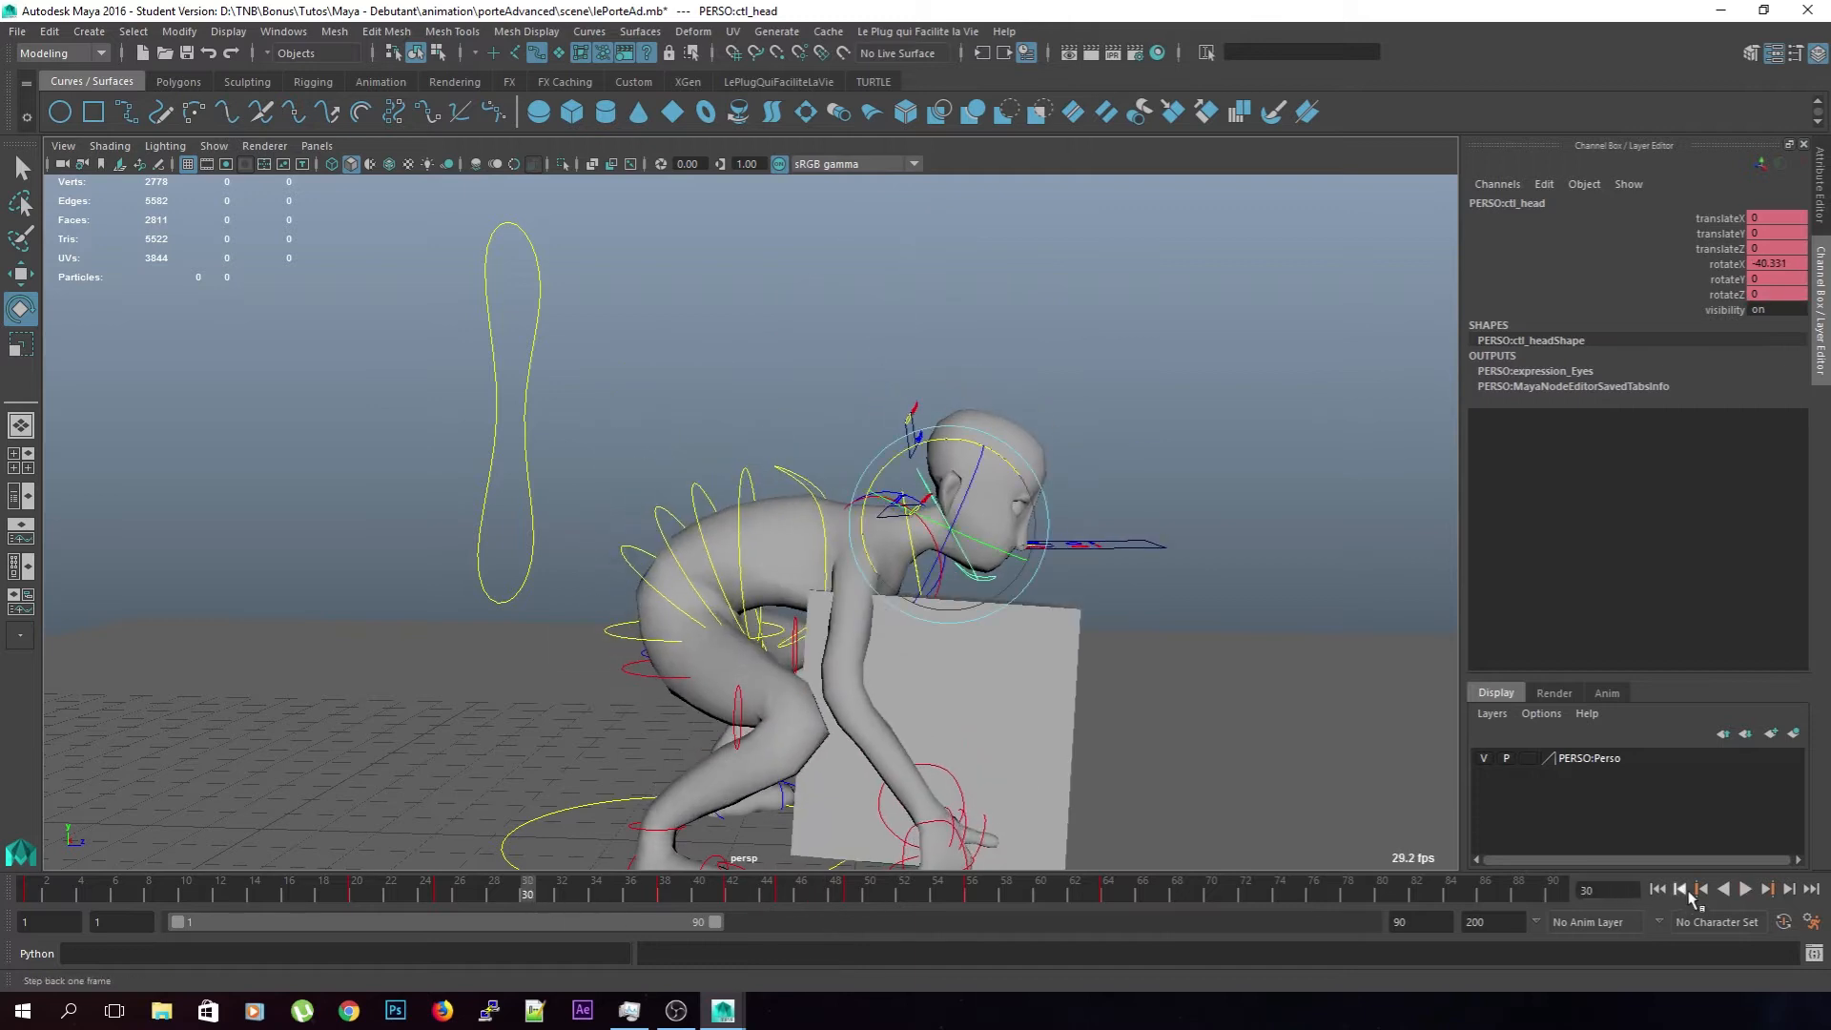
{"action": "left_click", "coordinate": [1746, 889]}
{"action": "left_click_drag", "start_coordinate": [726, 886], "coordinate": [406, 891]}
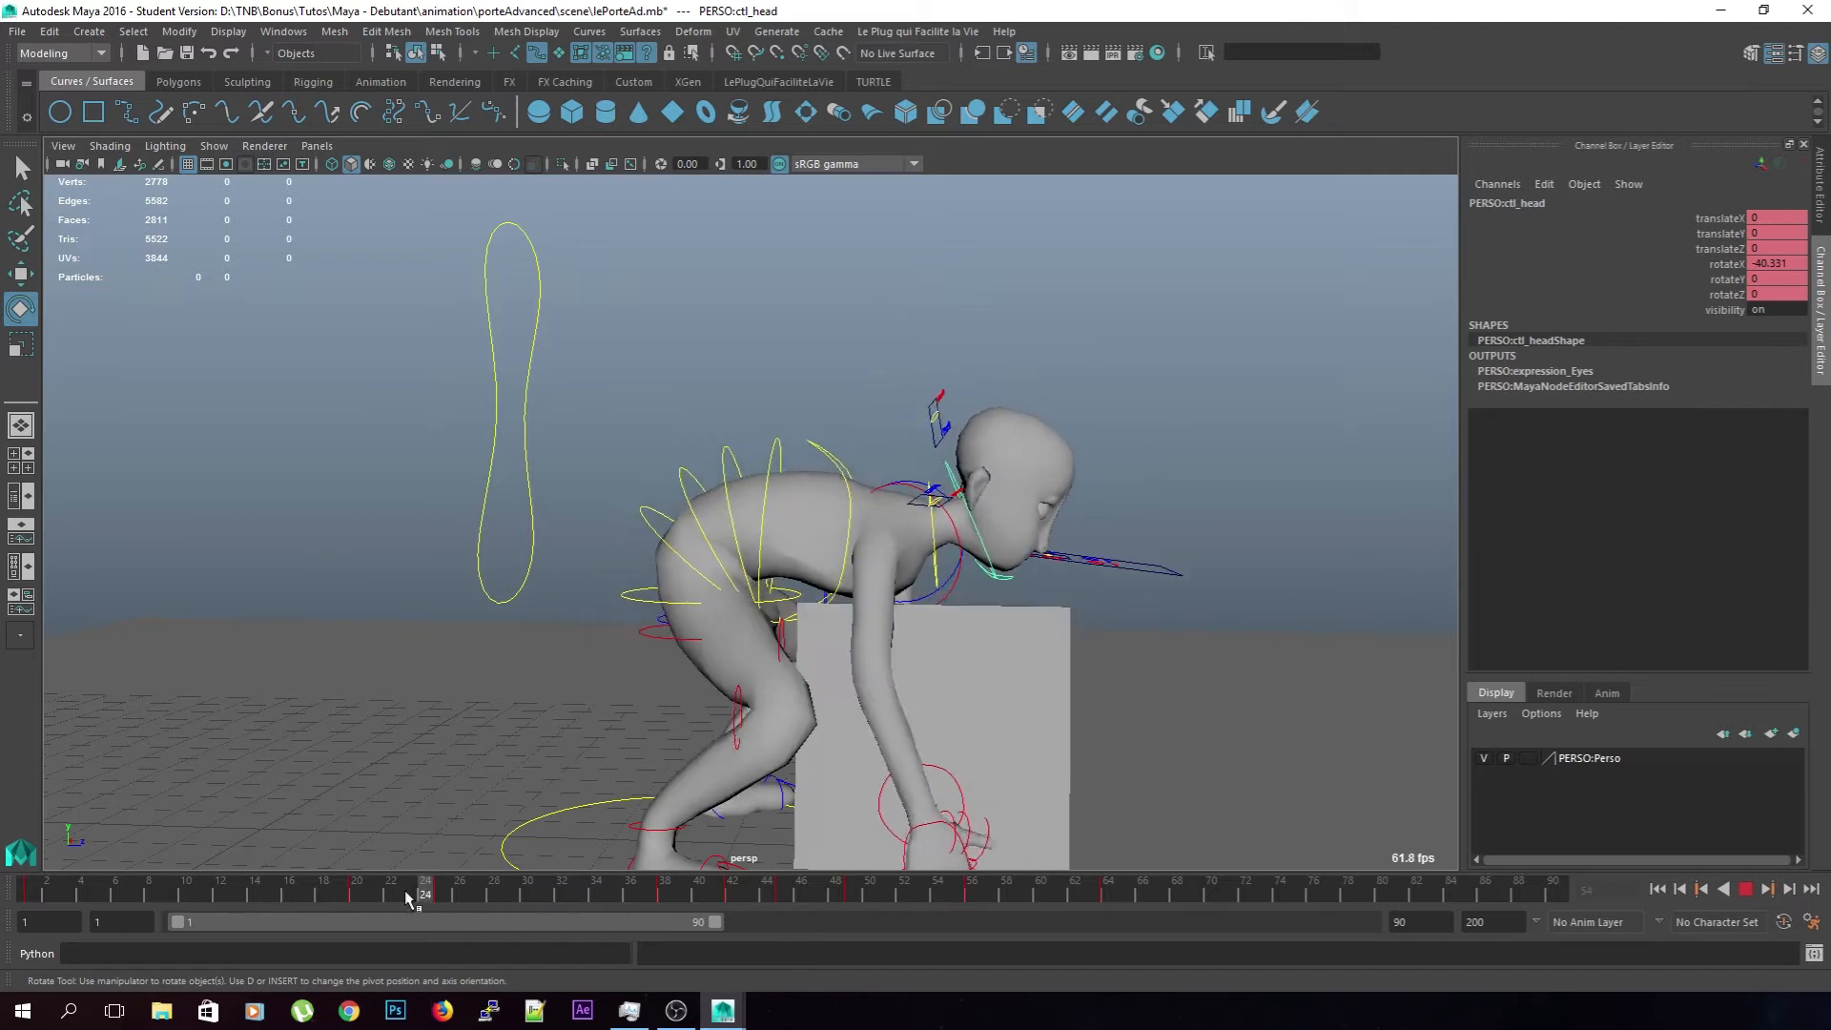
{"action": "left_click", "coordinate": [1748, 893]}
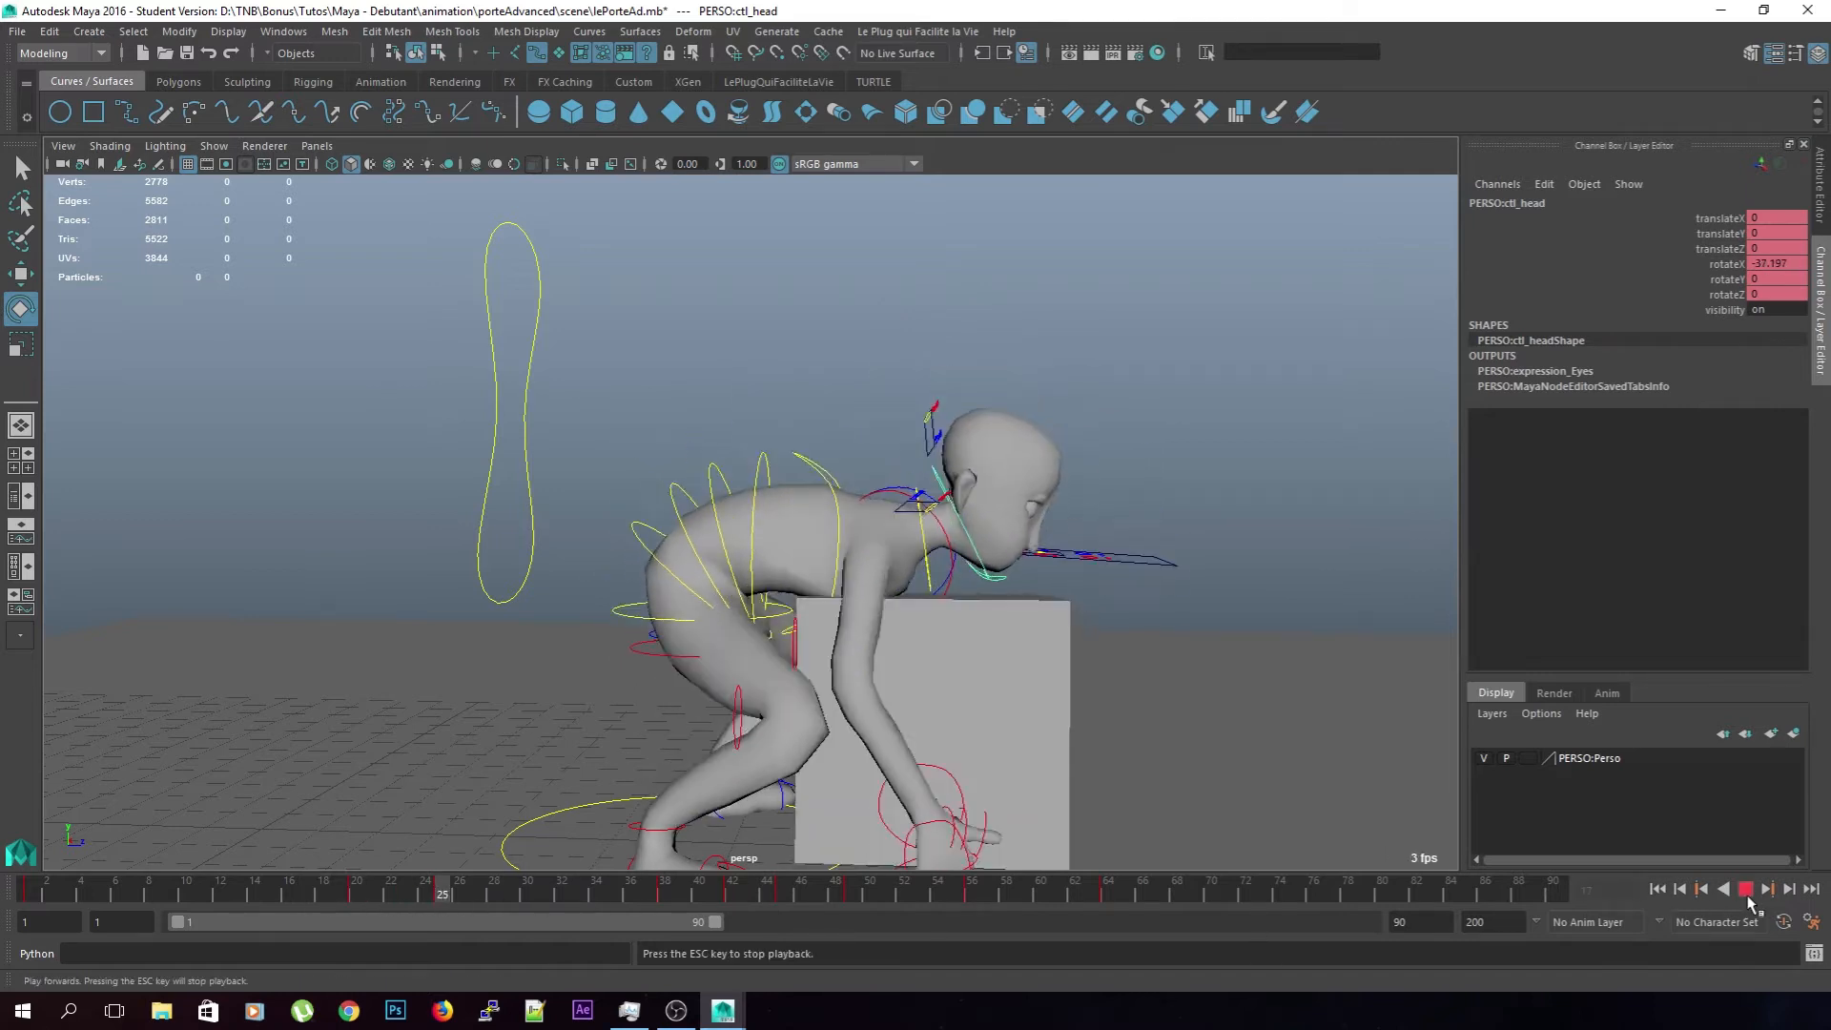
{"action": "left_click", "coordinate": [1746, 888]}
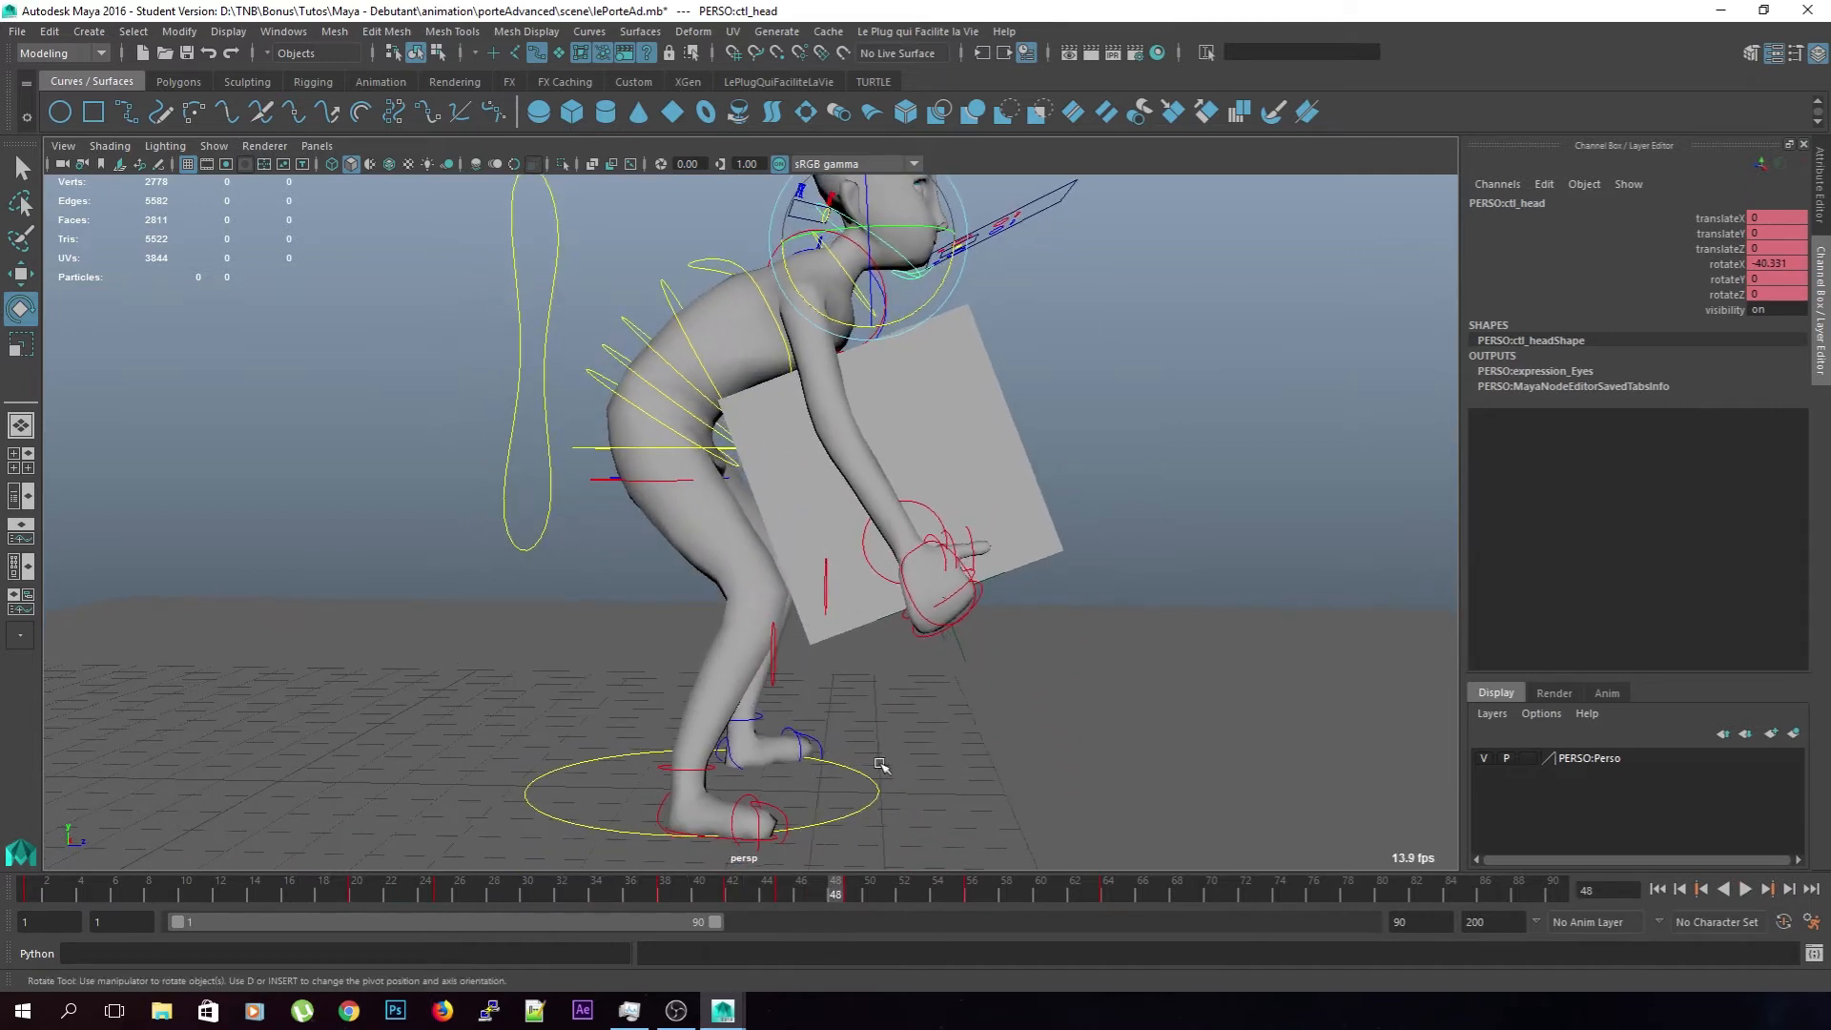
{"action": "key", "text": "alt+v"}
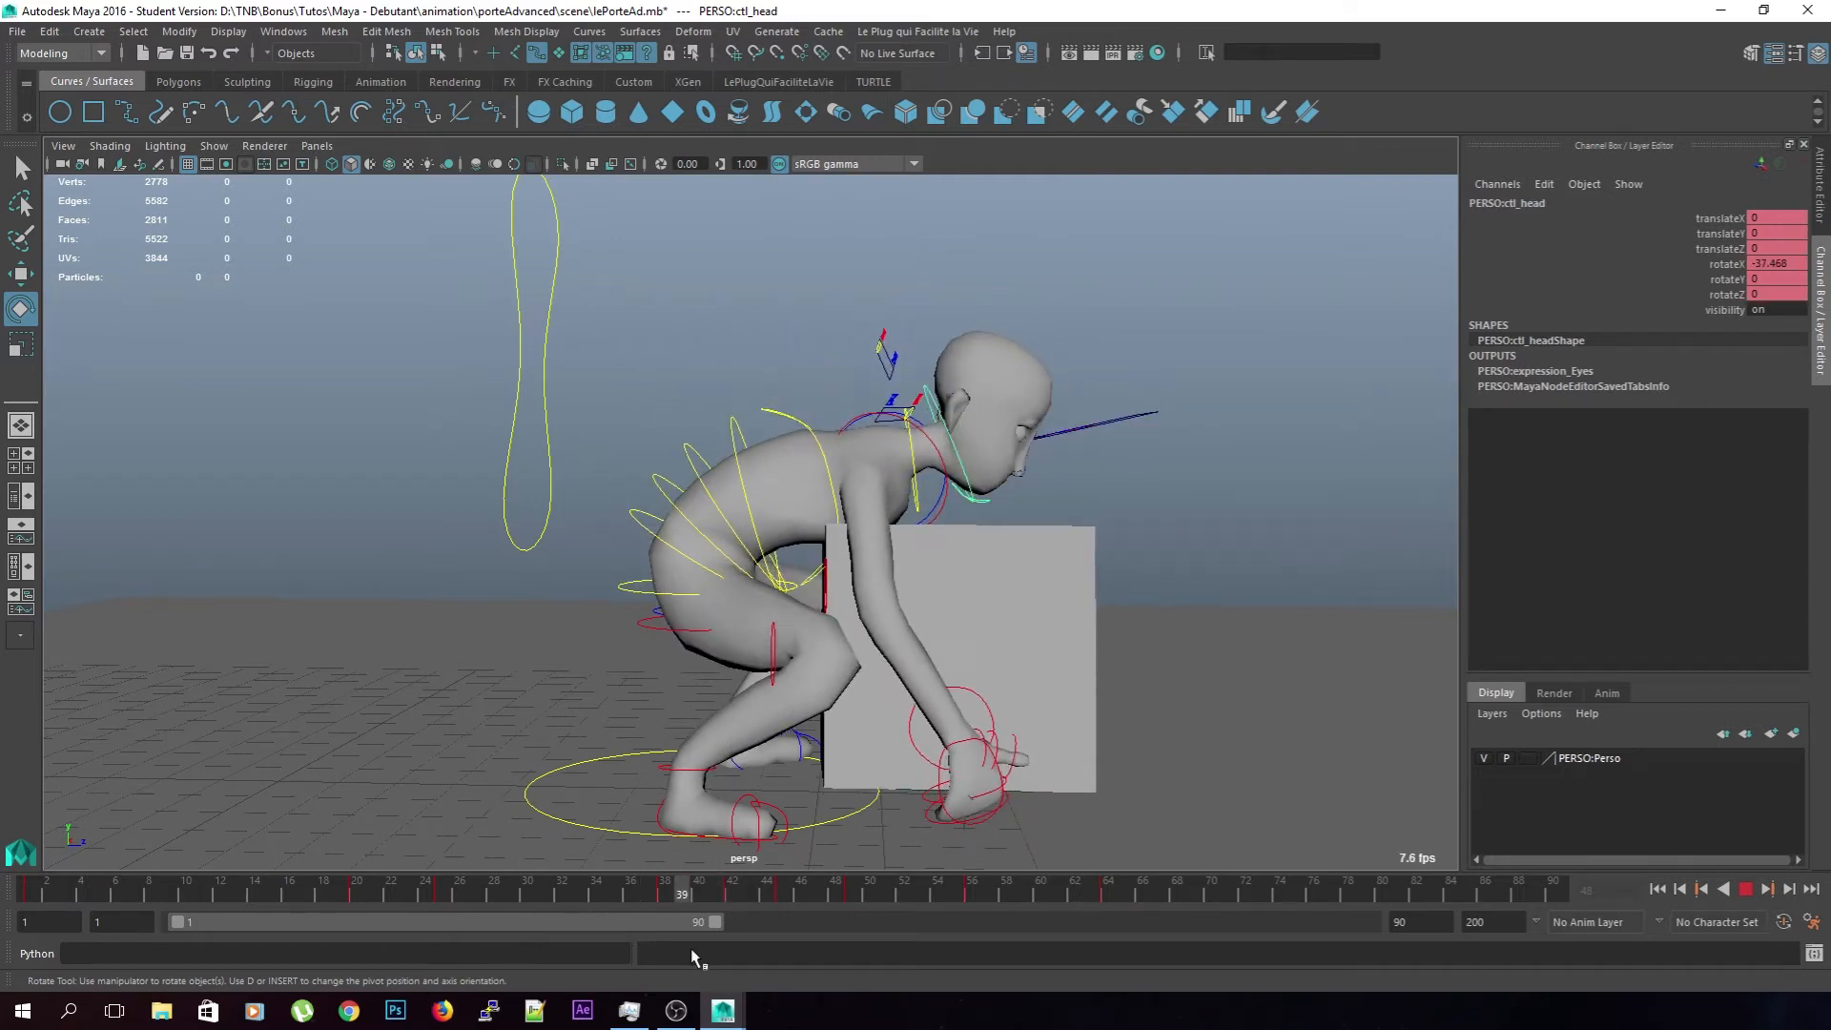
{"action": "key", "text": "alt+v"}
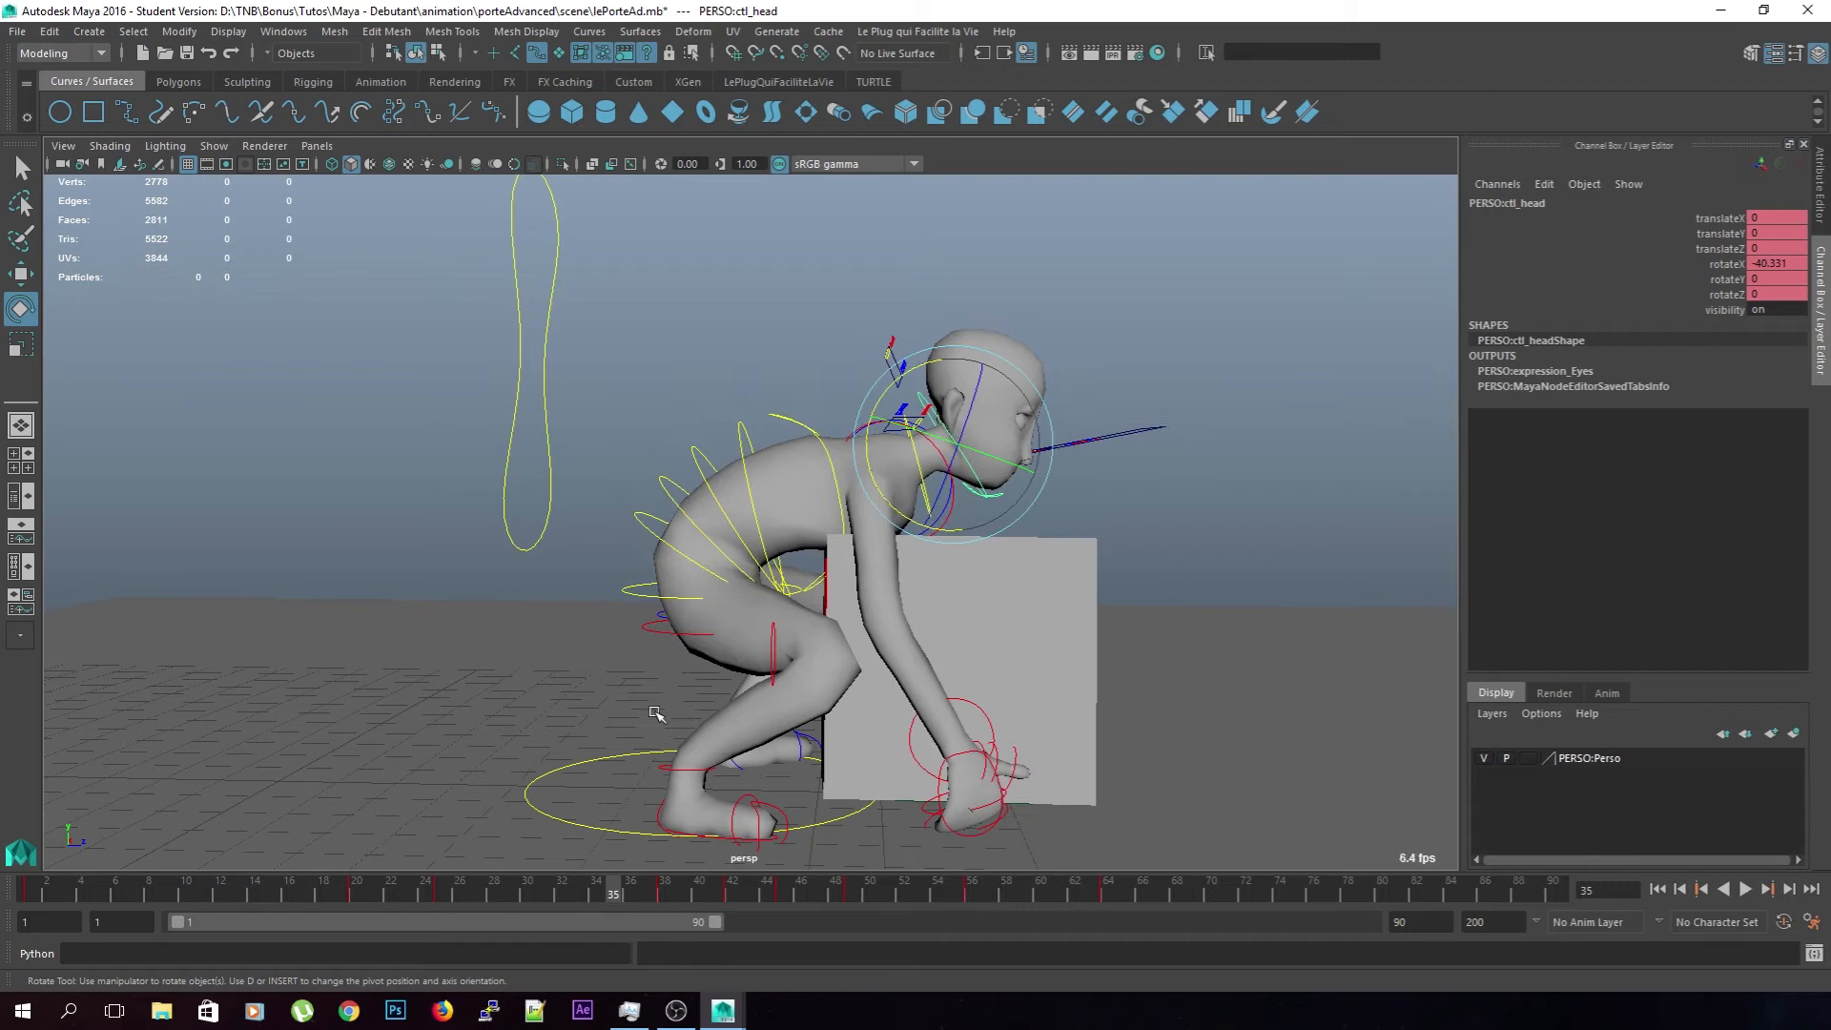
Select the pelvis control at frame 35, try lowering it slightly on Y, and undo the move
{"action": "left_click", "coordinate": [635, 593]}
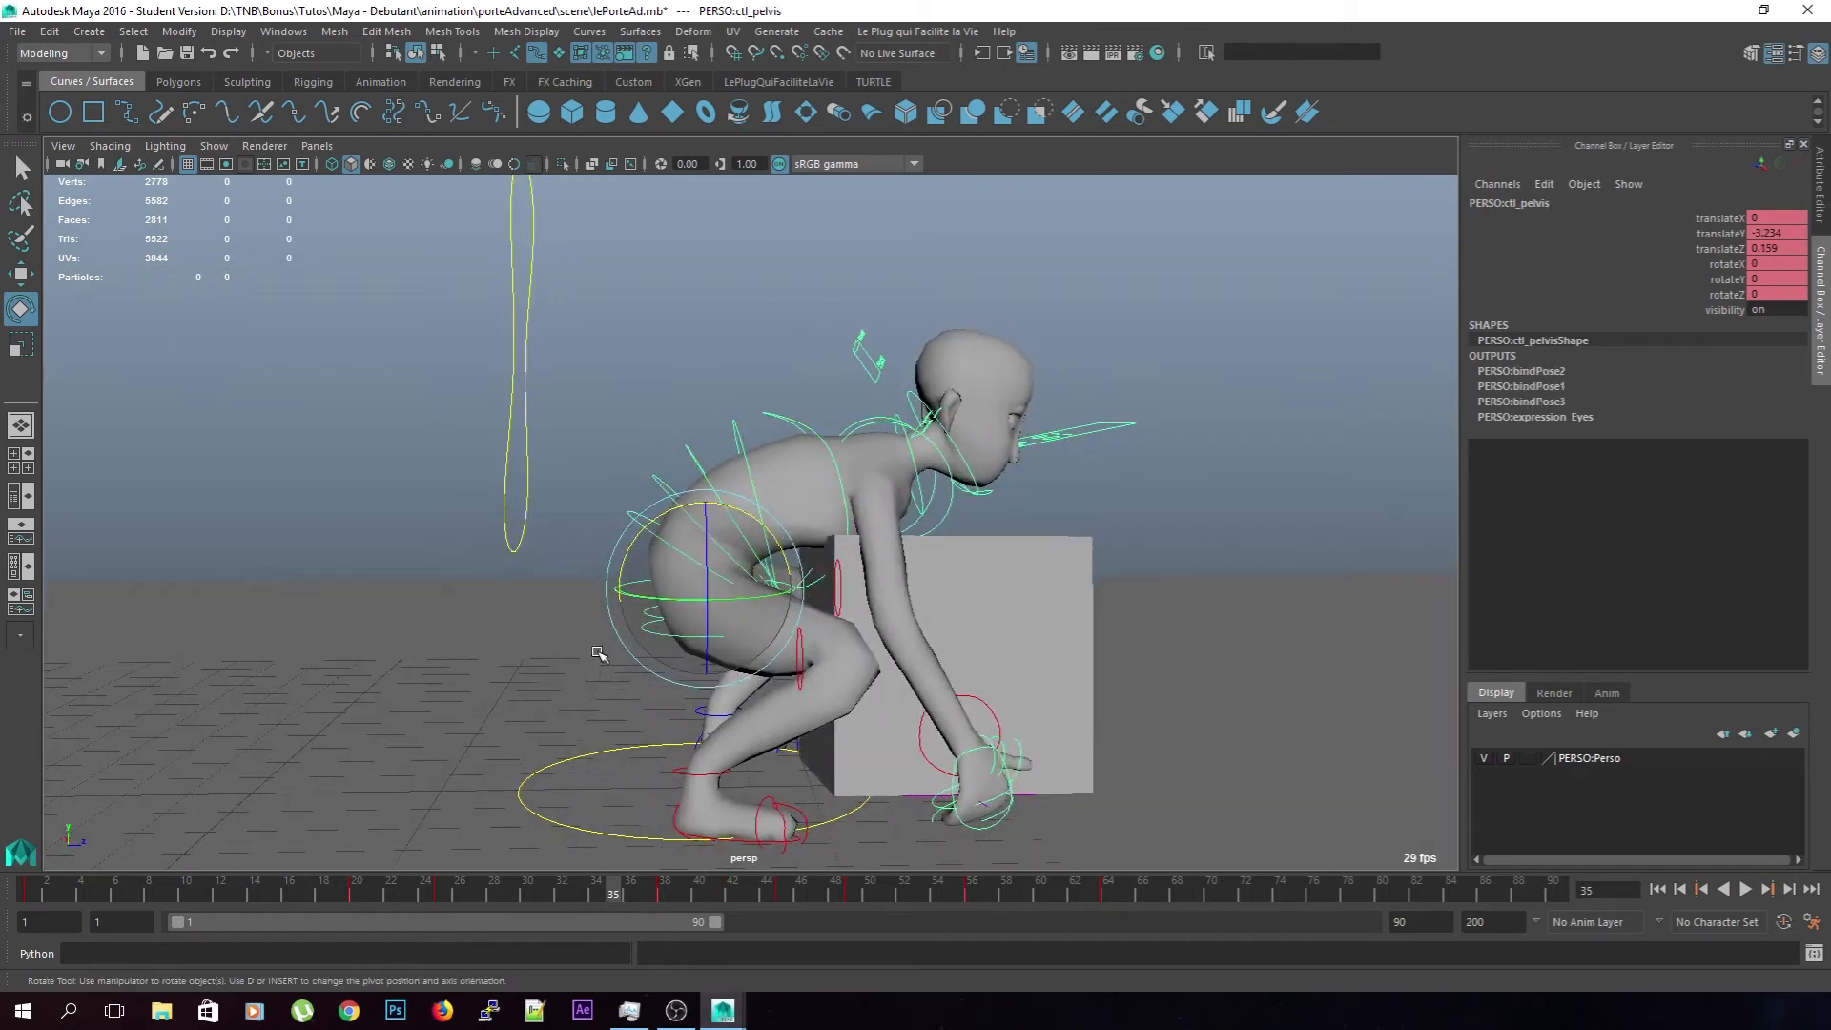
{"action": "key", "text": "w"}
{"action": "left_click_drag", "start_coordinate": [702, 494], "coordinate": [702, 496]}
{"action": "key", "text": "ctrl+z"}
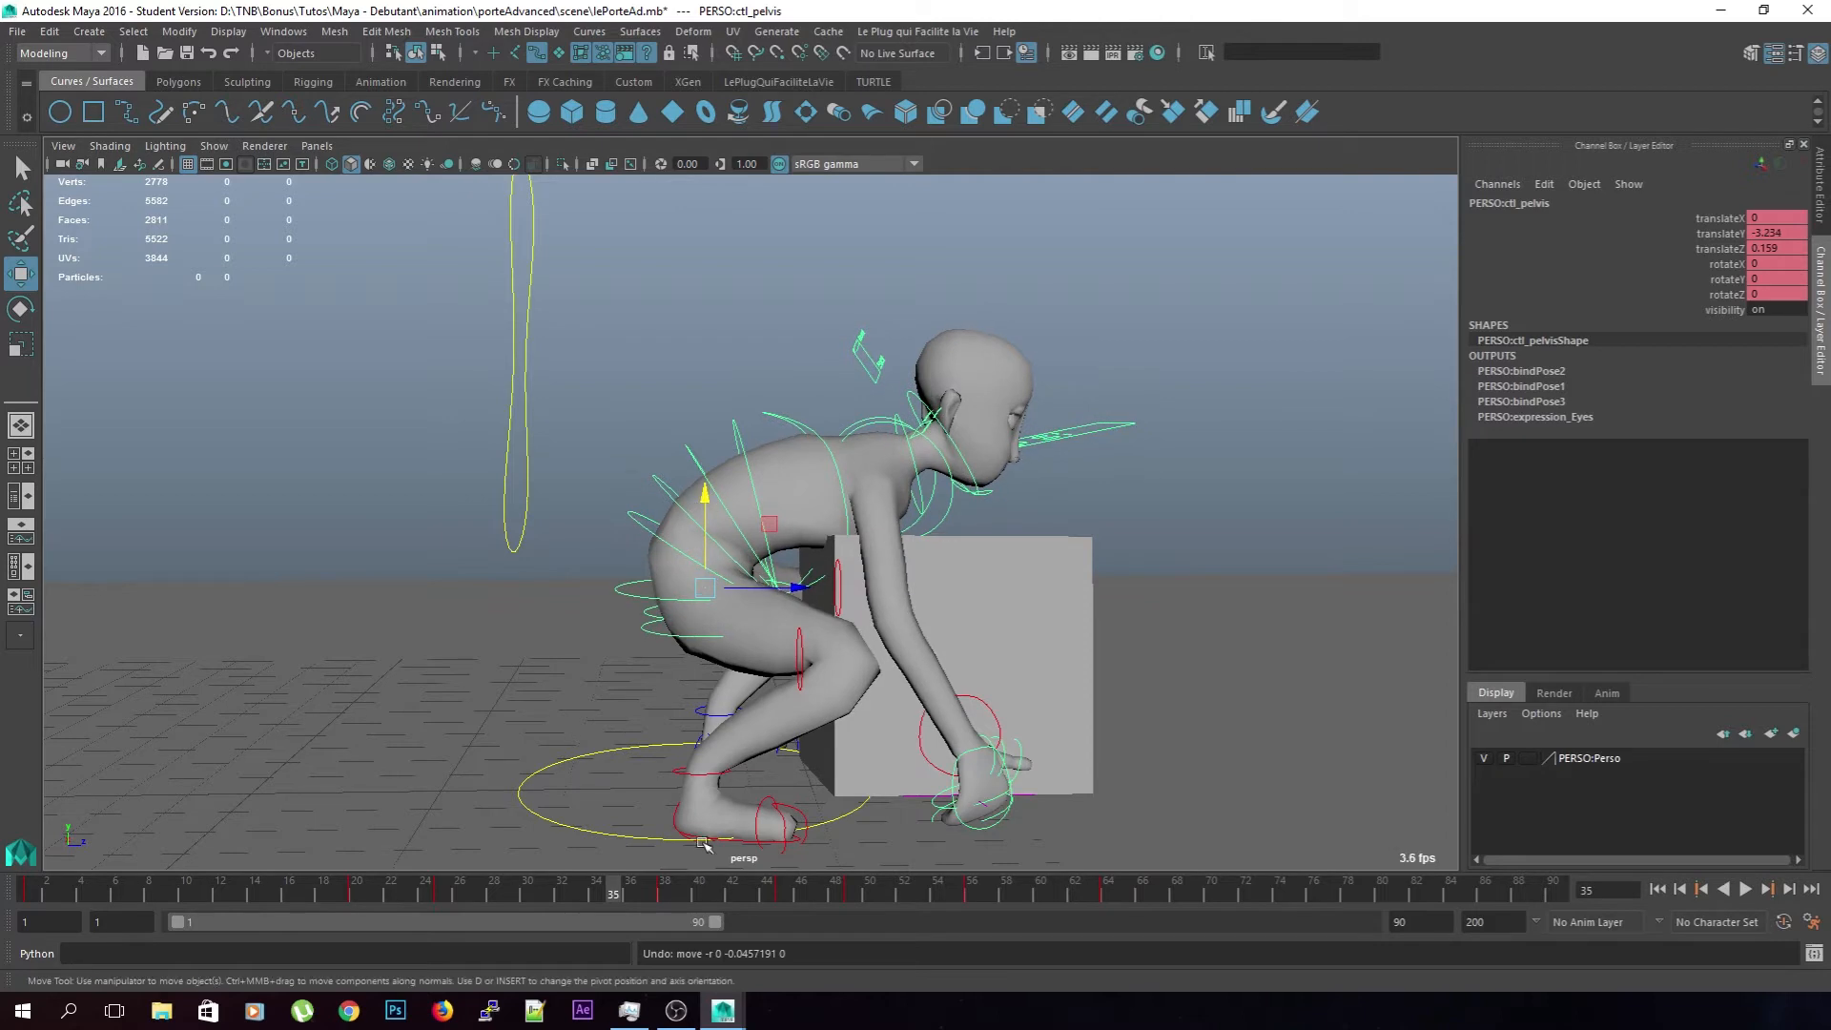
Isolate the pelvis control's Translate Y curve in the Graph Editor and frame it closely around frame 34
{"action": "left_click_drag", "start_coordinate": [615, 895], "coordinate": [601, 898]}
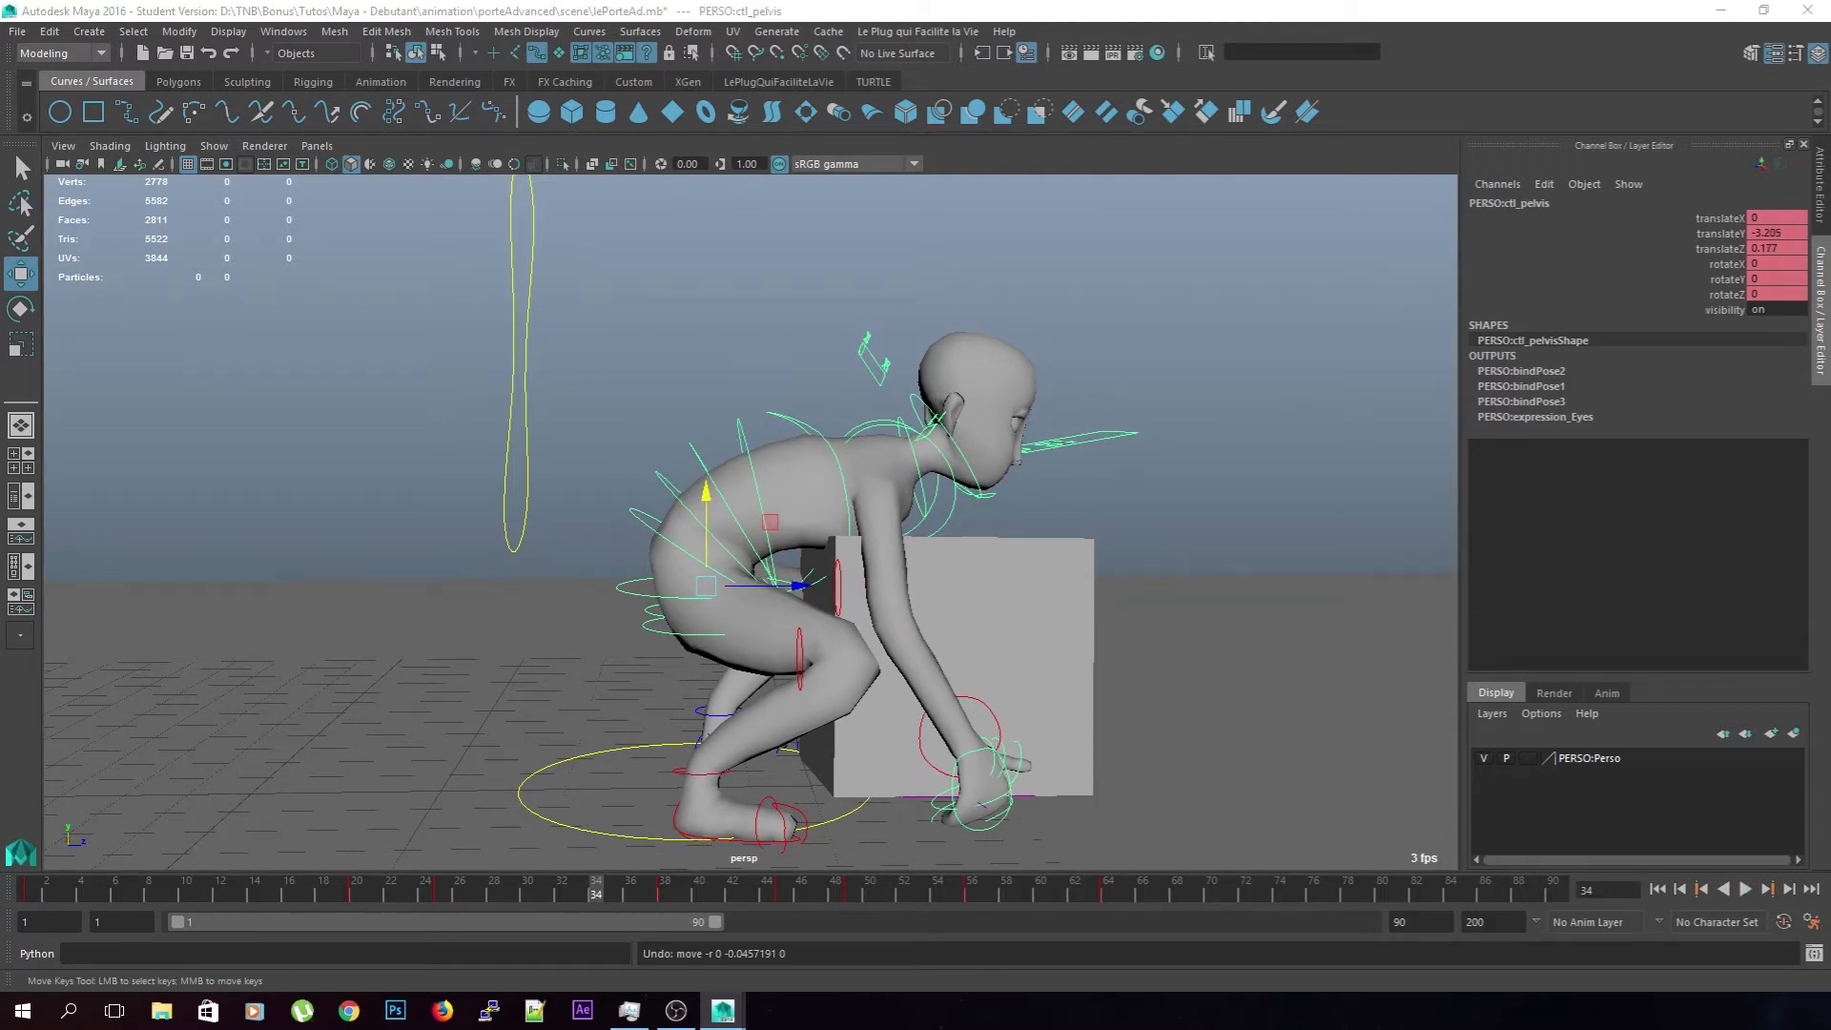
{"action": "left_click_drag", "start_coordinate": [0, 208], "coordinate": [715, 160]}
{"action": "scroll", "coordinate": [697, 482], "scroll_direction": "up", "scroll_amount": 5}
{"action": "middle_click_drag", "start_coordinate": [673, 535], "coordinate": [753, 220], "text": "alt"}
{"action": "middle_click_drag", "start_coordinate": [701, 465], "coordinate": [707, 443], "text": "alt"}
{"action": "left_click_drag", "start_coordinate": [710, 162], "coordinate": [1429, 105]}
{"action": "left_click", "coordinate": [1034, 231]}
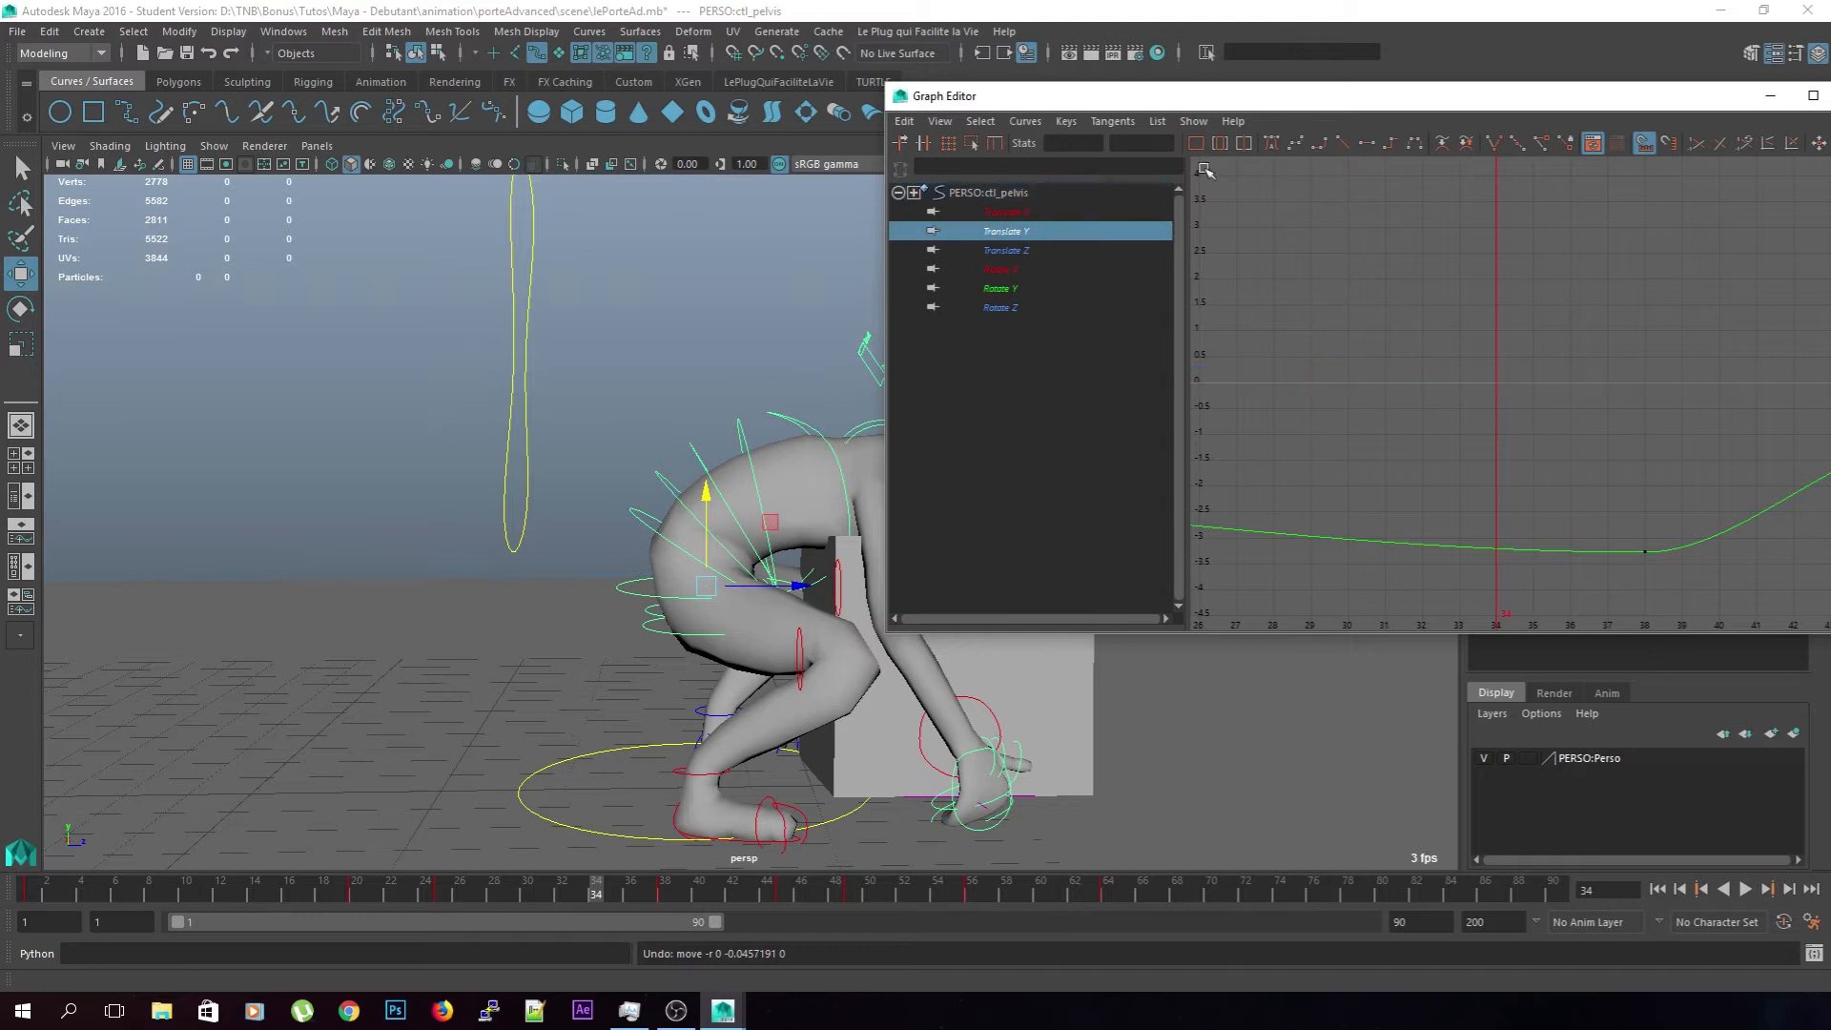
{"action": "left_click_drag", "start_coordinate": [1373, 95], "coordinate": [1049, 76]}
{"action": "scroll", "coordinate": [1168, 467], "scroll_direction": "up", "scroll_amount": 3}
{"action": "middle_click_drag", "start_coordinate": [1159, 467], "coordinate": [1169, 420], "text": "alt"}
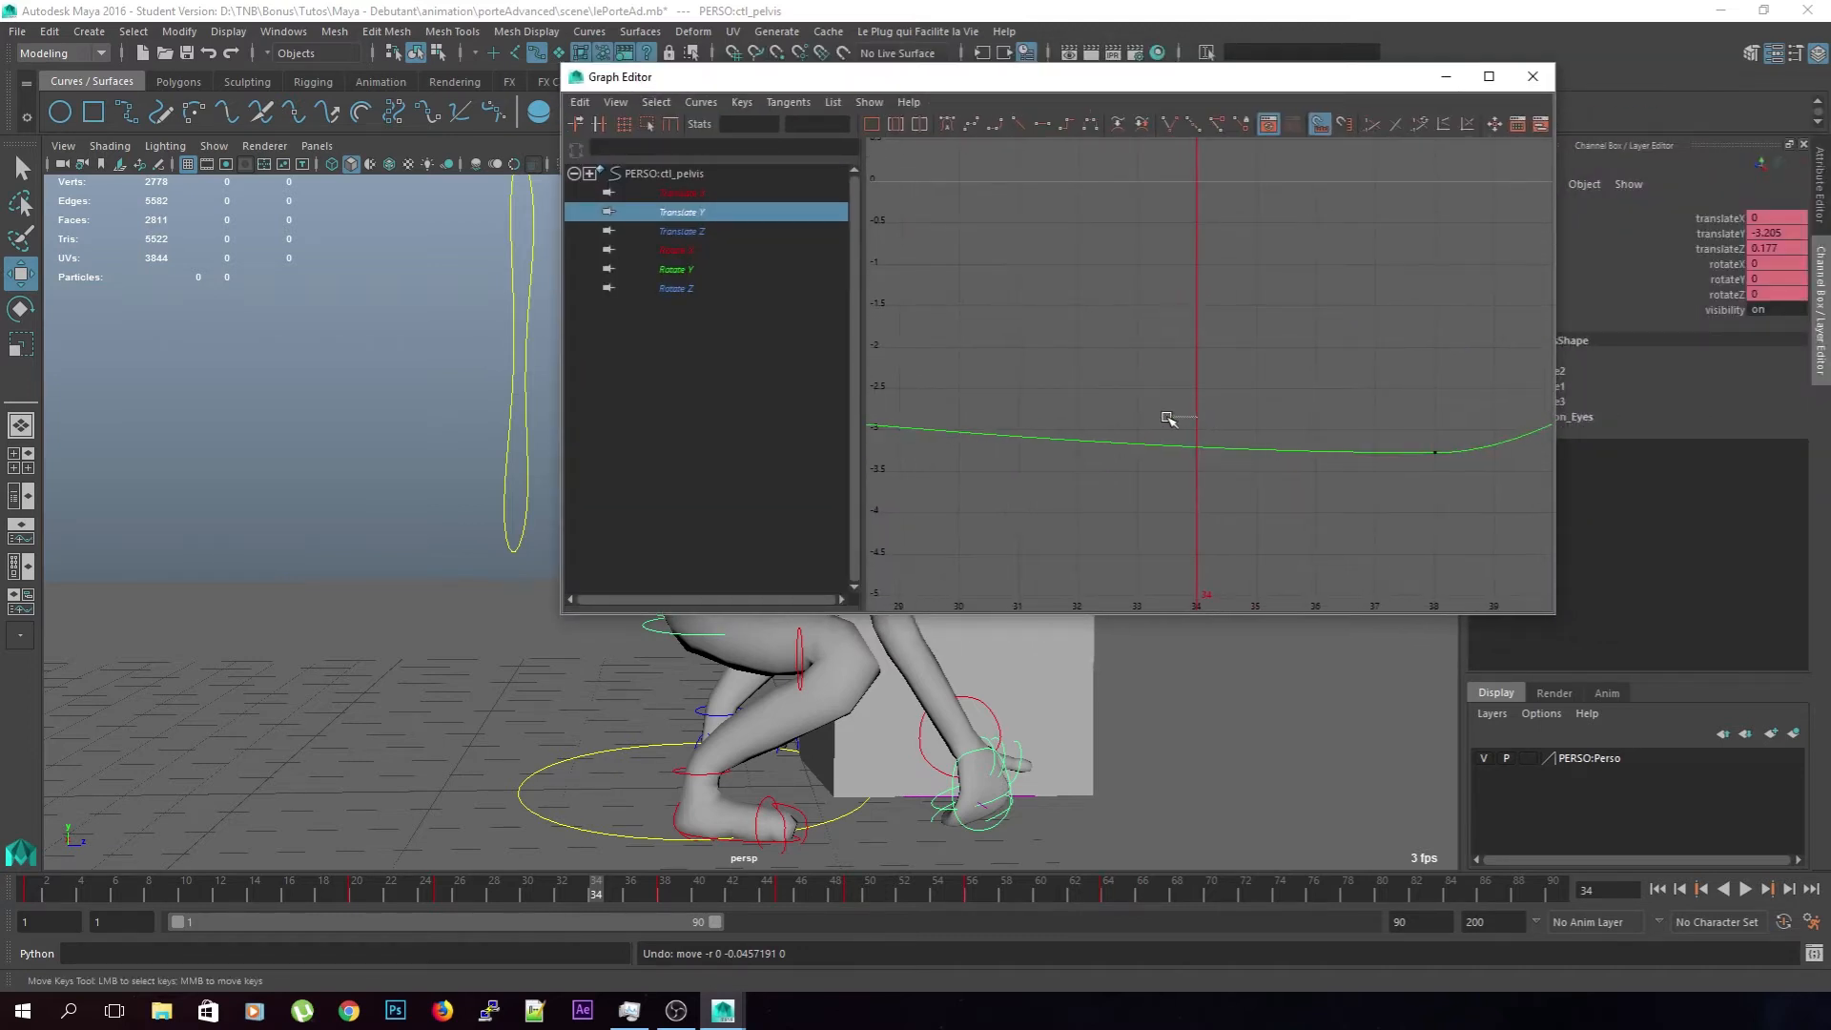
Insert keys at frames 33 and 34 on the pelvis control's Translate Y curve
{"action": "left_click", "coordinate": [584, 894]}
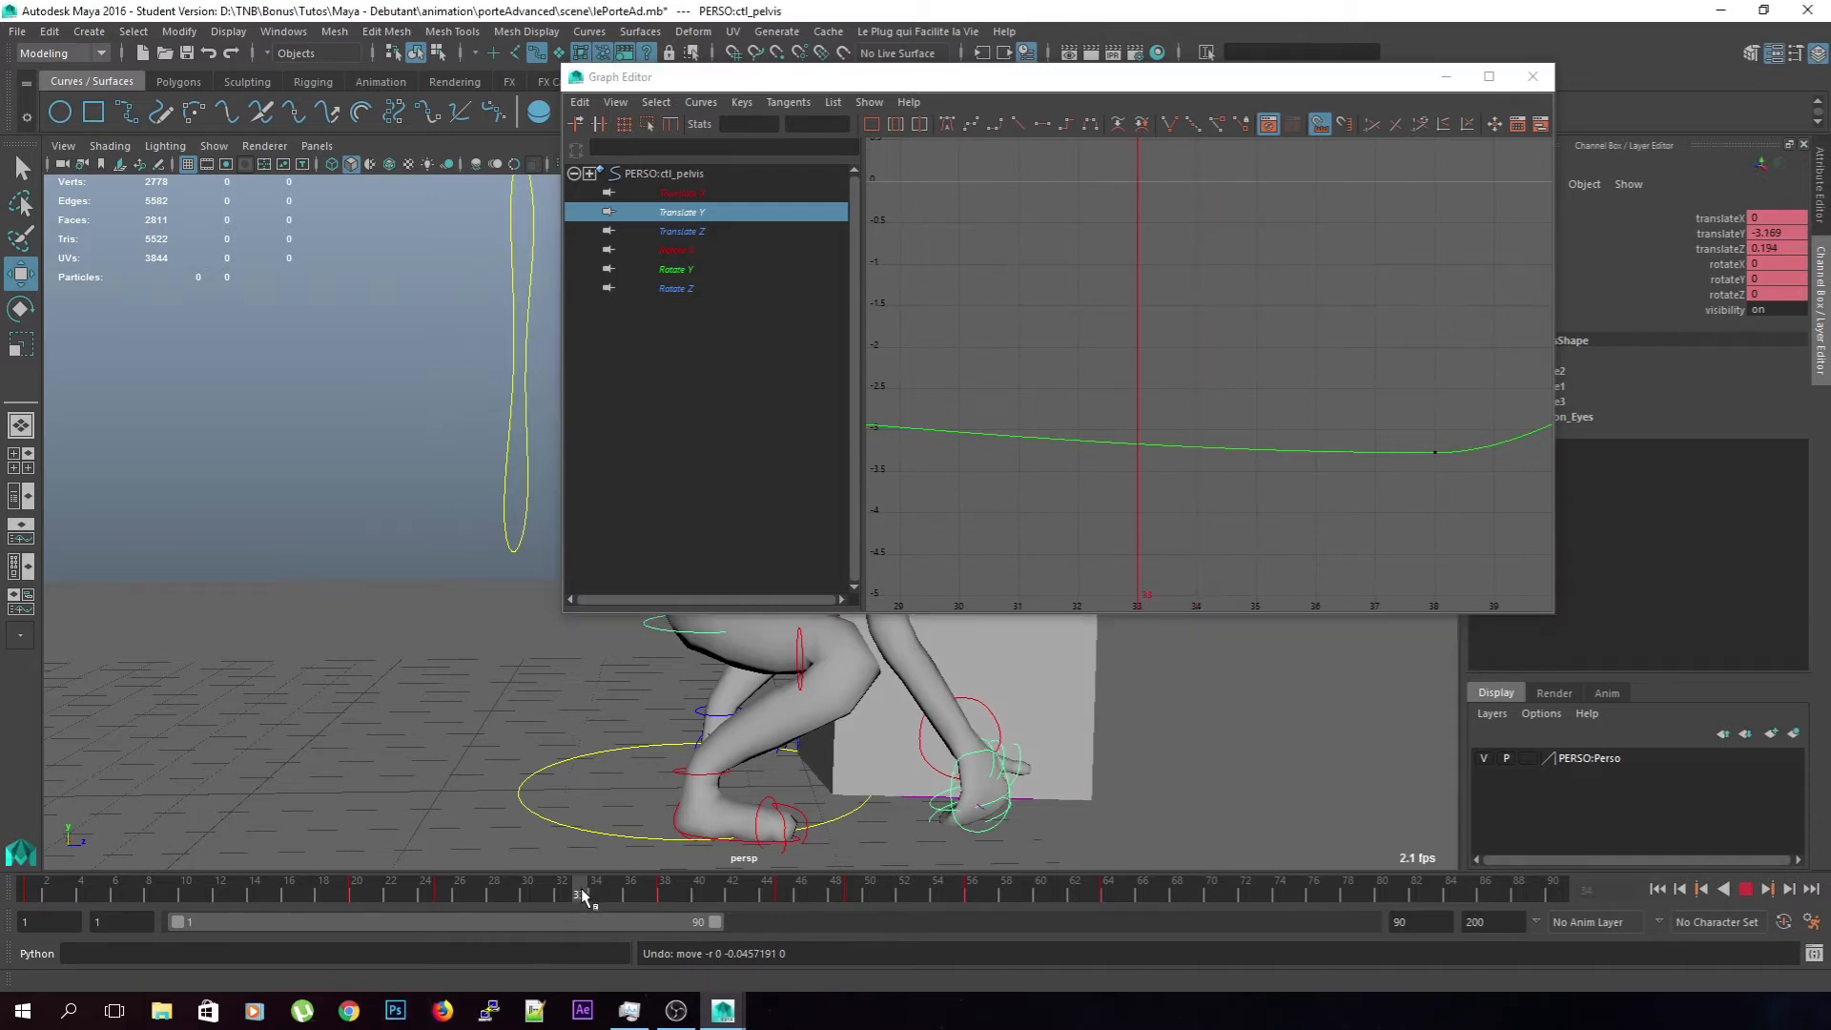
{"action": "right_click", "coordinate": [1141, 441]}
{"action": "left_click", "coordinate": [1176, 454]}
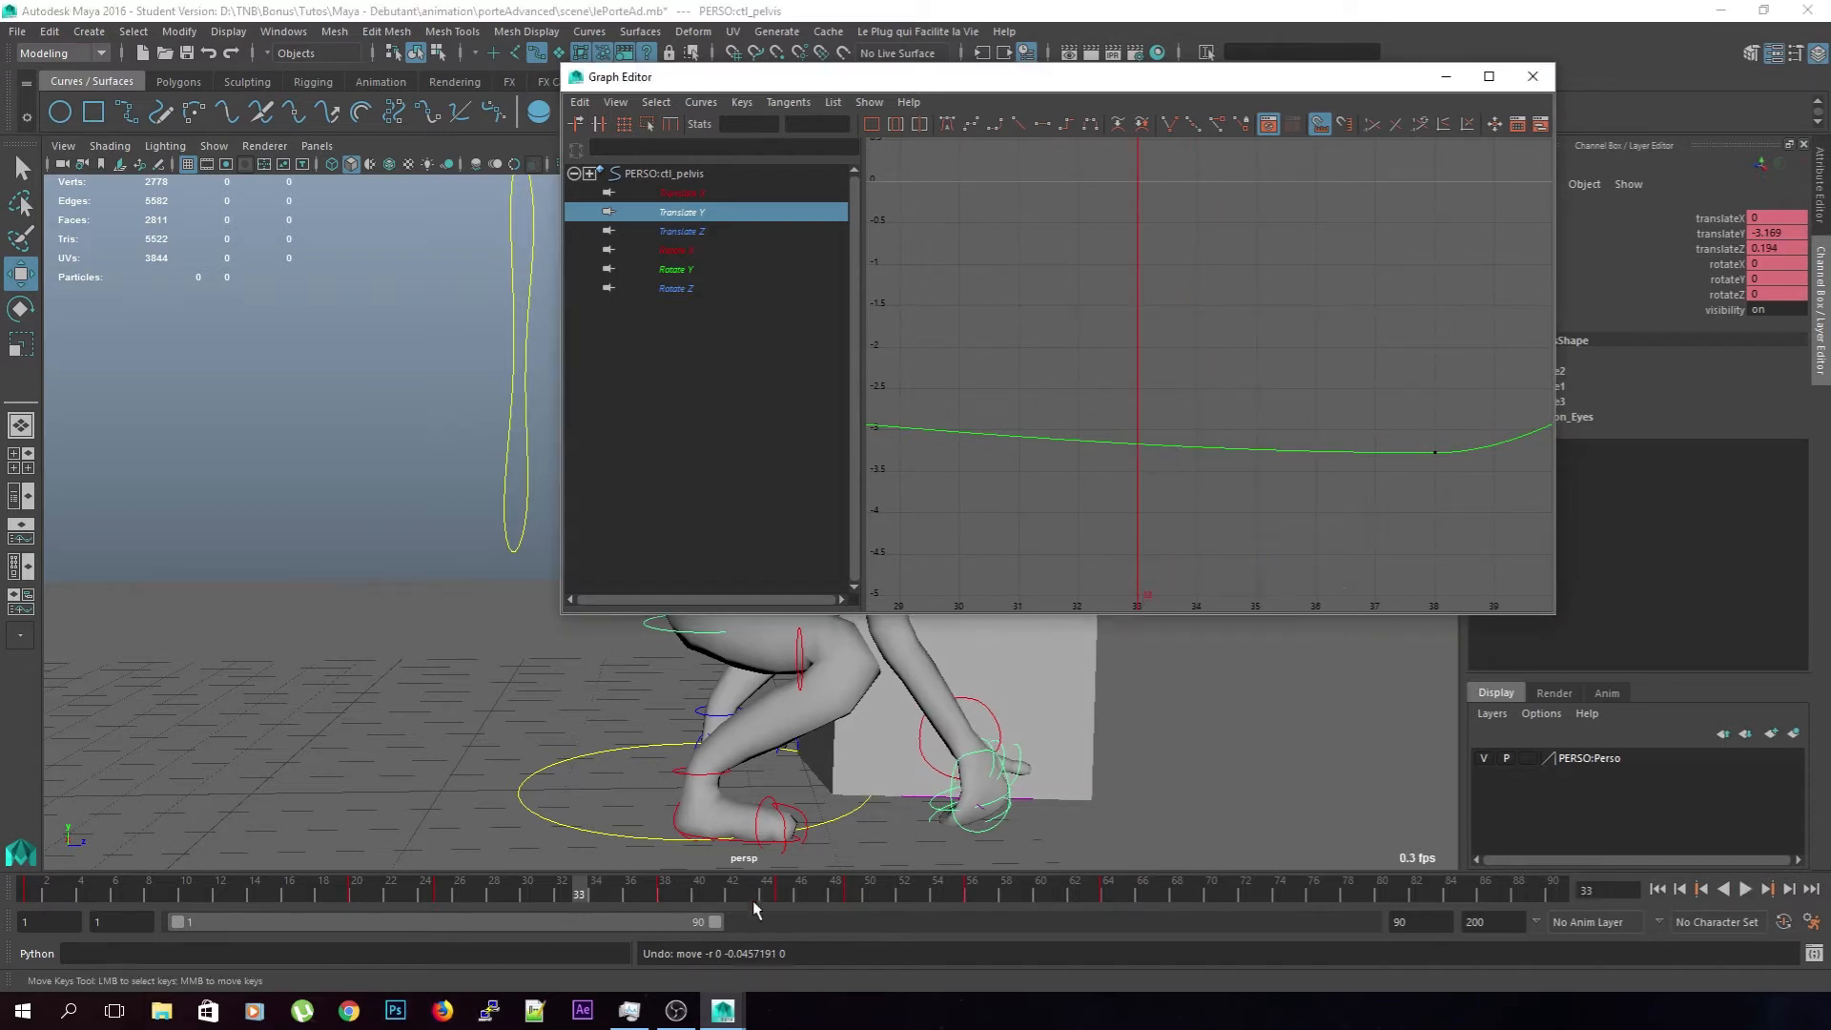
{"action": "left_click_drag", "start_coordinate": [1493, 524], "coordinate": [1493, 523]}
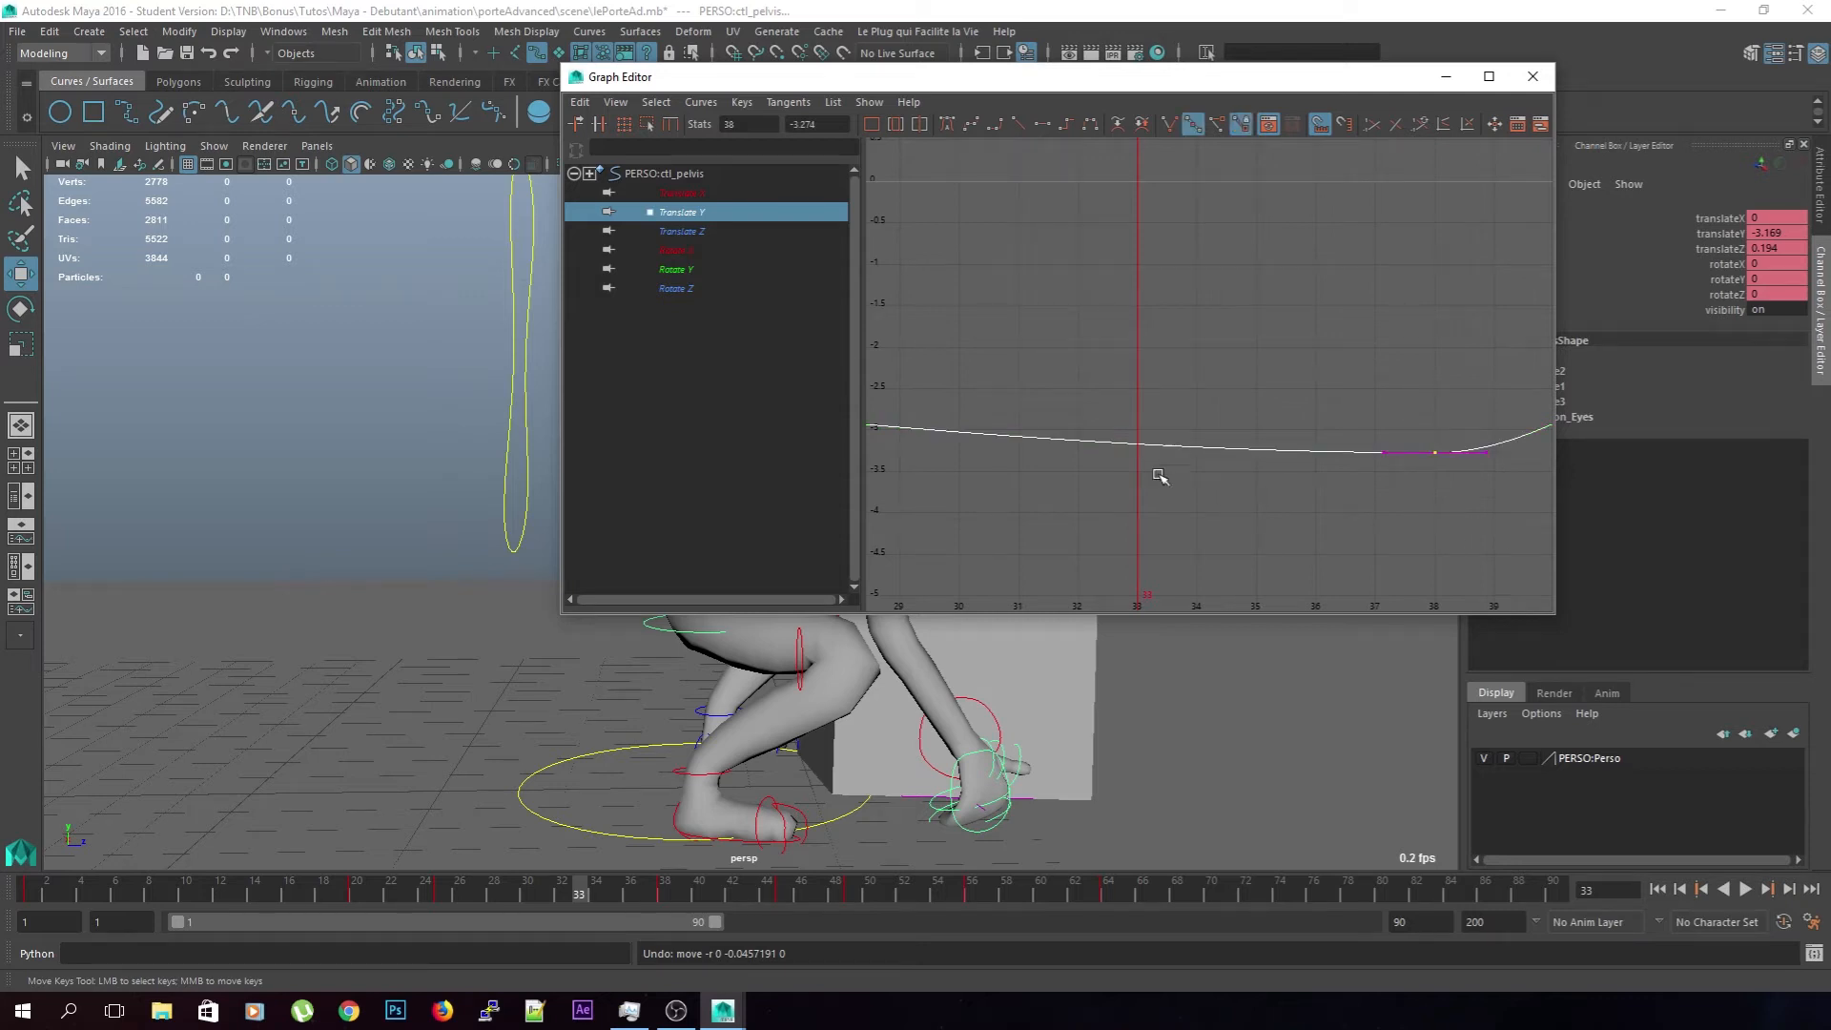
{"action": "right_click", "coordinate": [1145, 448]}
{"action": "left_click", "coordinate": [1180, 459]}
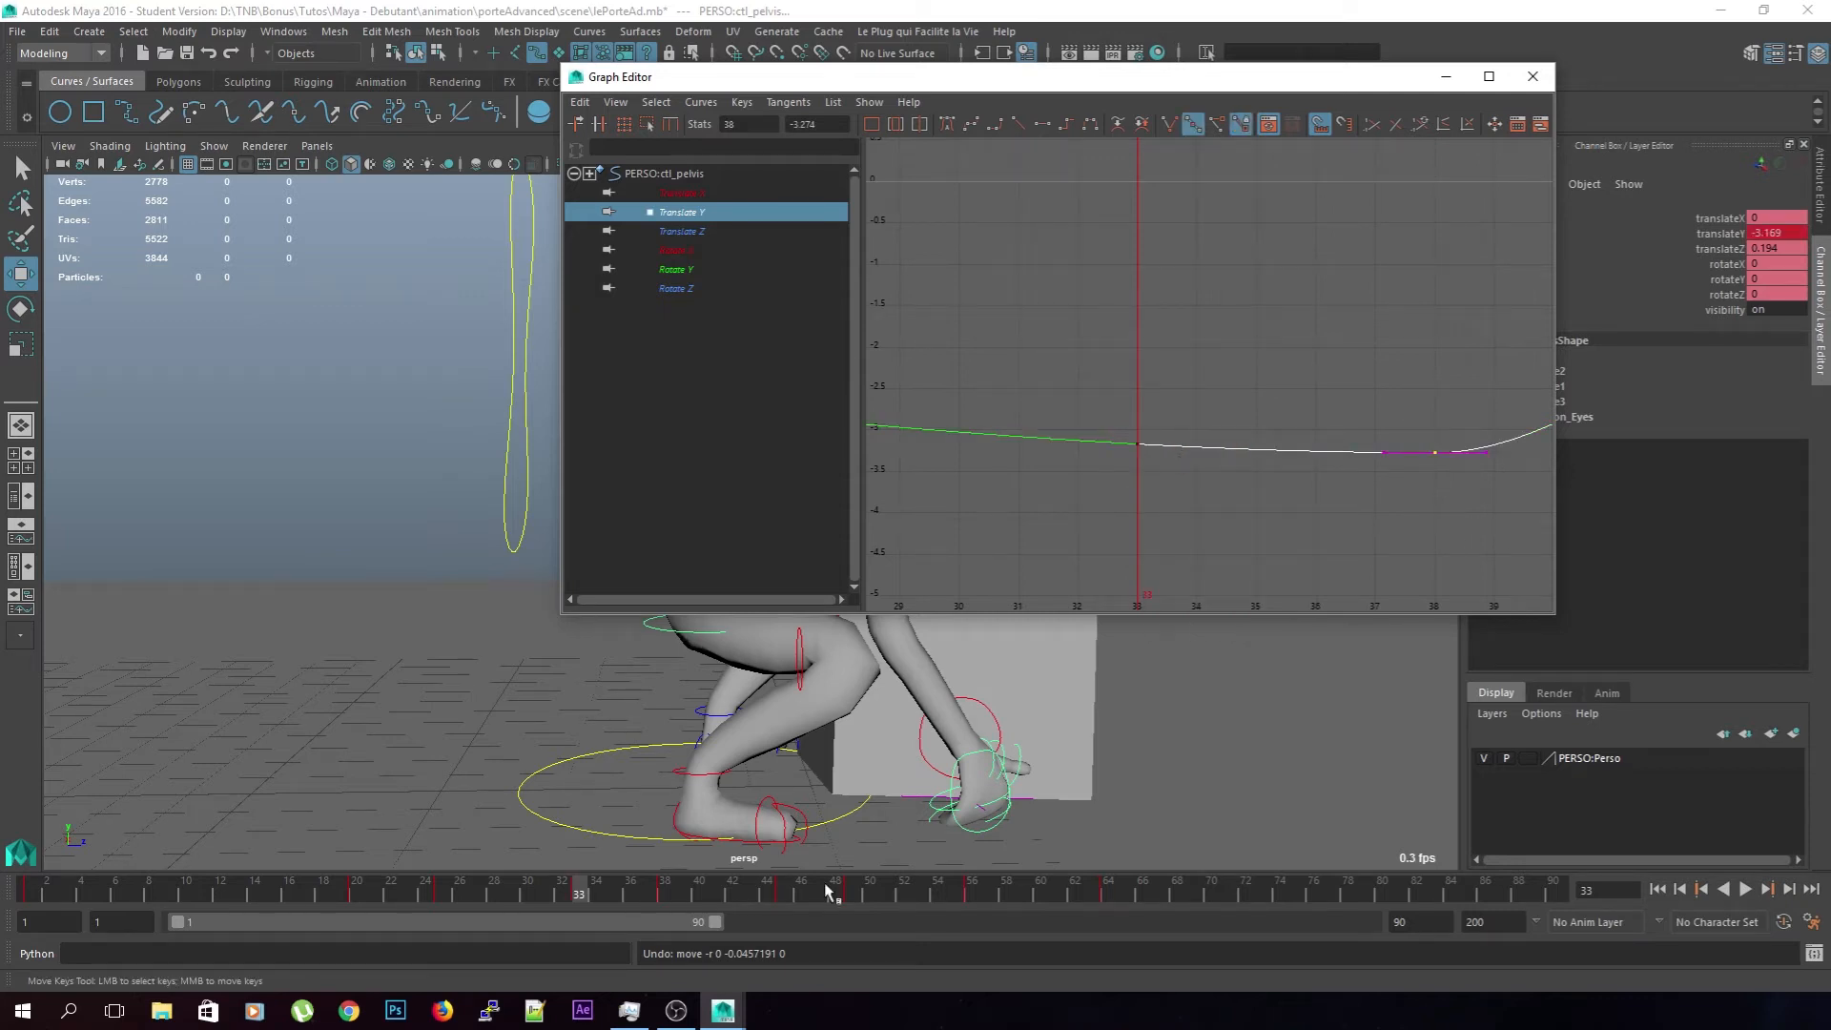
{"action": "left_click", "coordinate": [599, 893]}
{"action": "right_click", "coordinate": [1221, 440]}
{"action": "left_click", "coordinate": [1249, 453]}
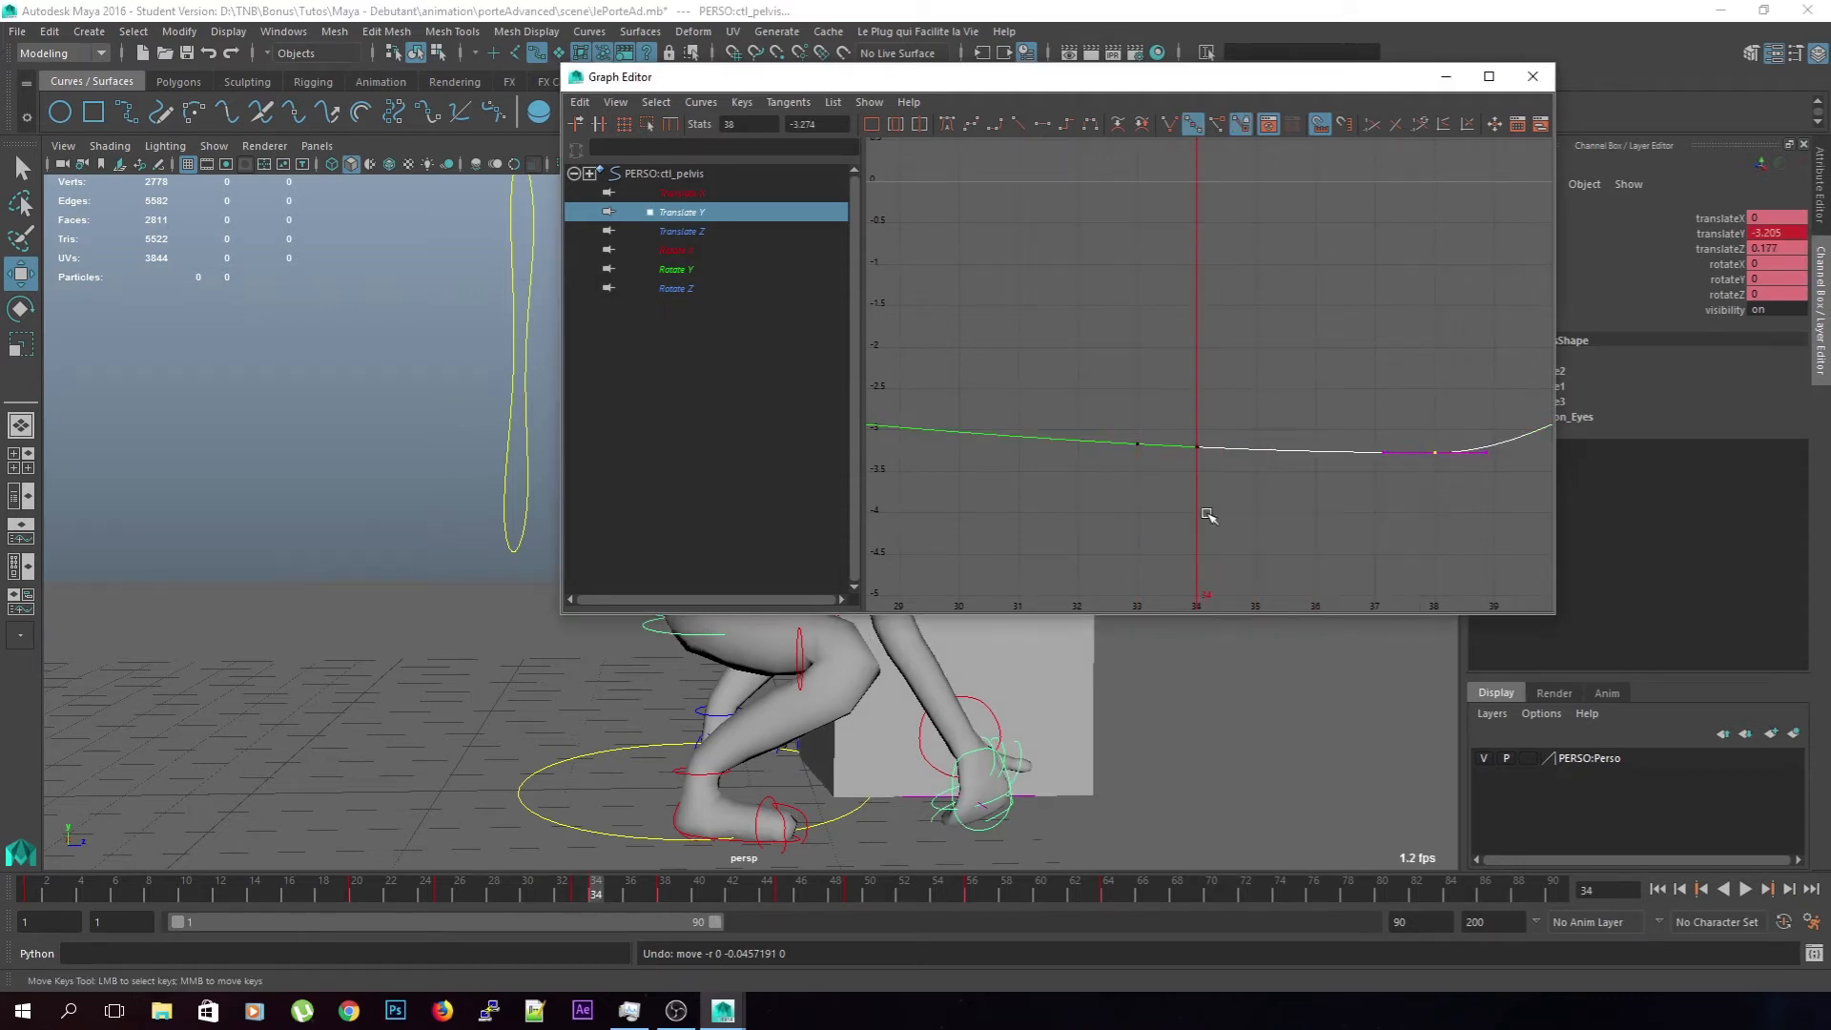
Insert further keys at frames 35, 36 and 37 on the pelvis control's Translate Y curve
{"action": "left_click", "coordinate": [619, 897]}
{"action": "right_click", "coordinate": [1283, 453]}
{"action": "left_click", "coordinate": [1321, 463]}
{"action": "left_click", "coordinate": [632, 892]}
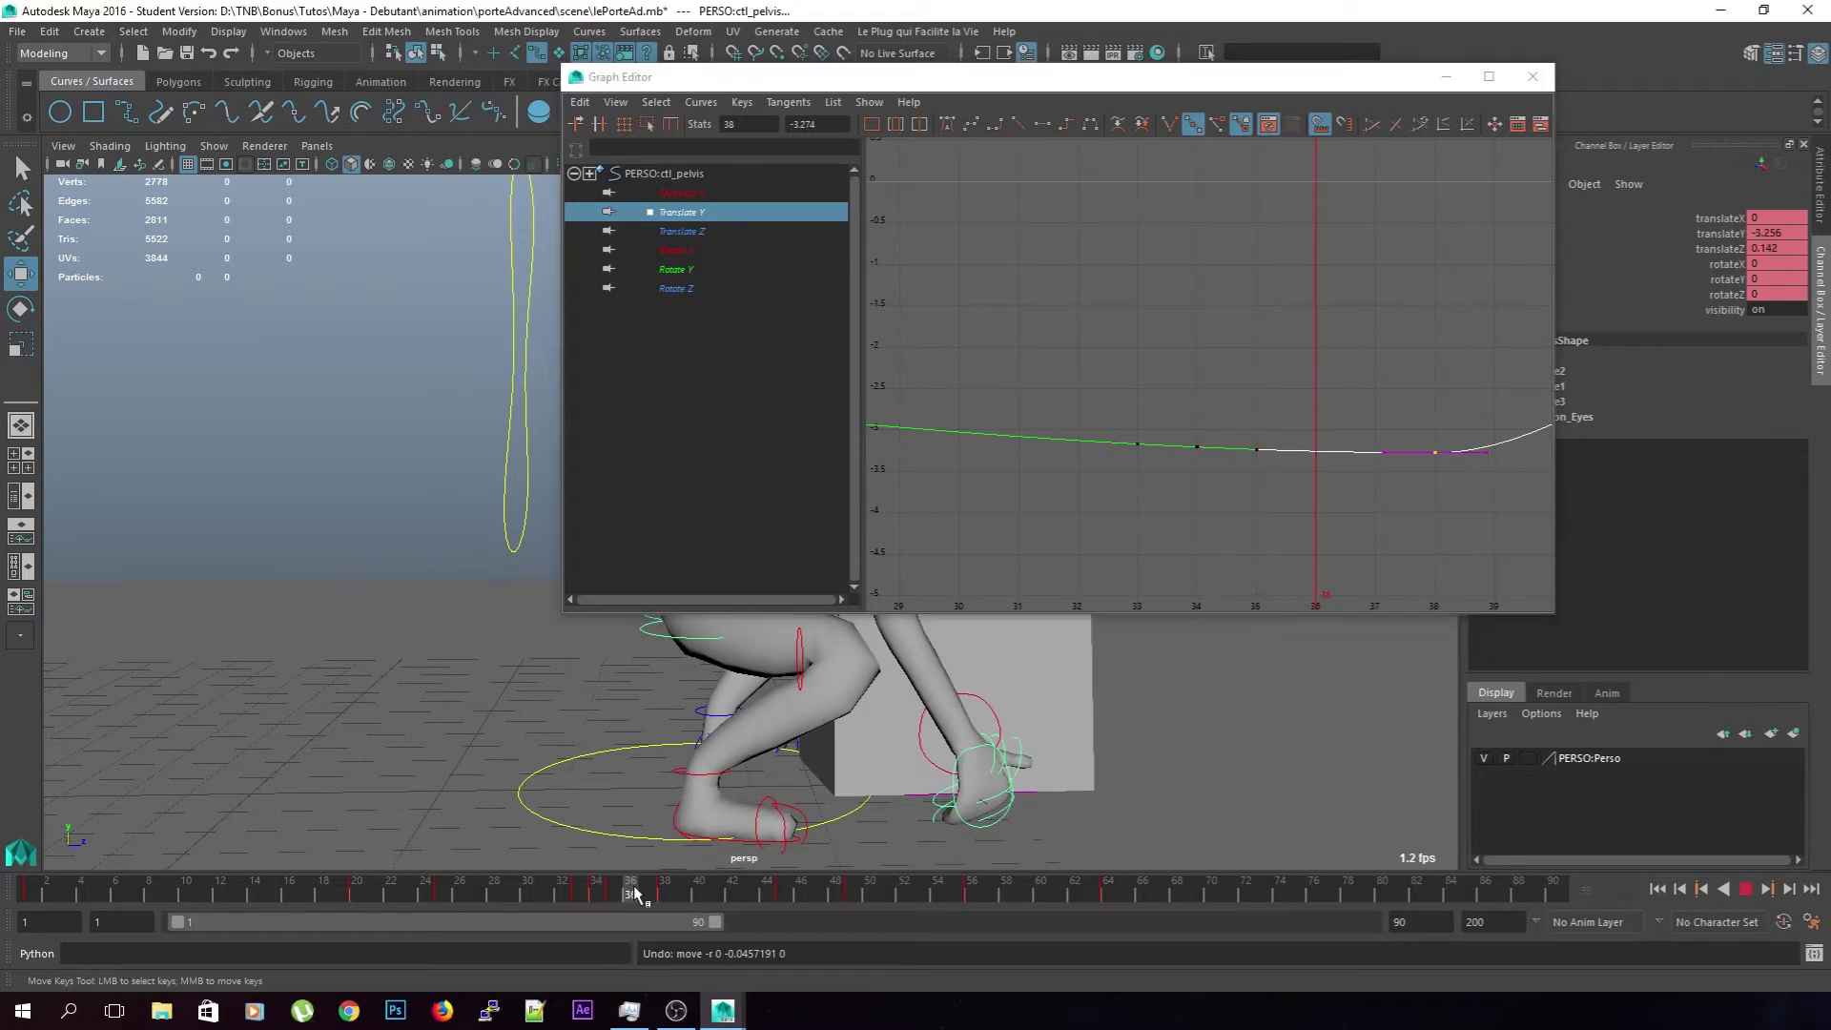
{"action": "right_click", "coordinate": [1307, 450]}
{"action": "left_click", "coordinate": [1346, 460]}
{"action": "left_click", "coordinate": [648, 892]}
{"action": "right_click", "coordinate": [1378, 456]}
{"action": "left_click", "coordinate": [1416, 466]}
Offset the pelvis Translate Y keys between frames 34 and 38 alternately up and down, with frame 37 at -3.373 and frame 38 about -3.1
{"action": "left_click_drag", "start_coordinate": [1199, 434], "coordinate": [1191, 479]}
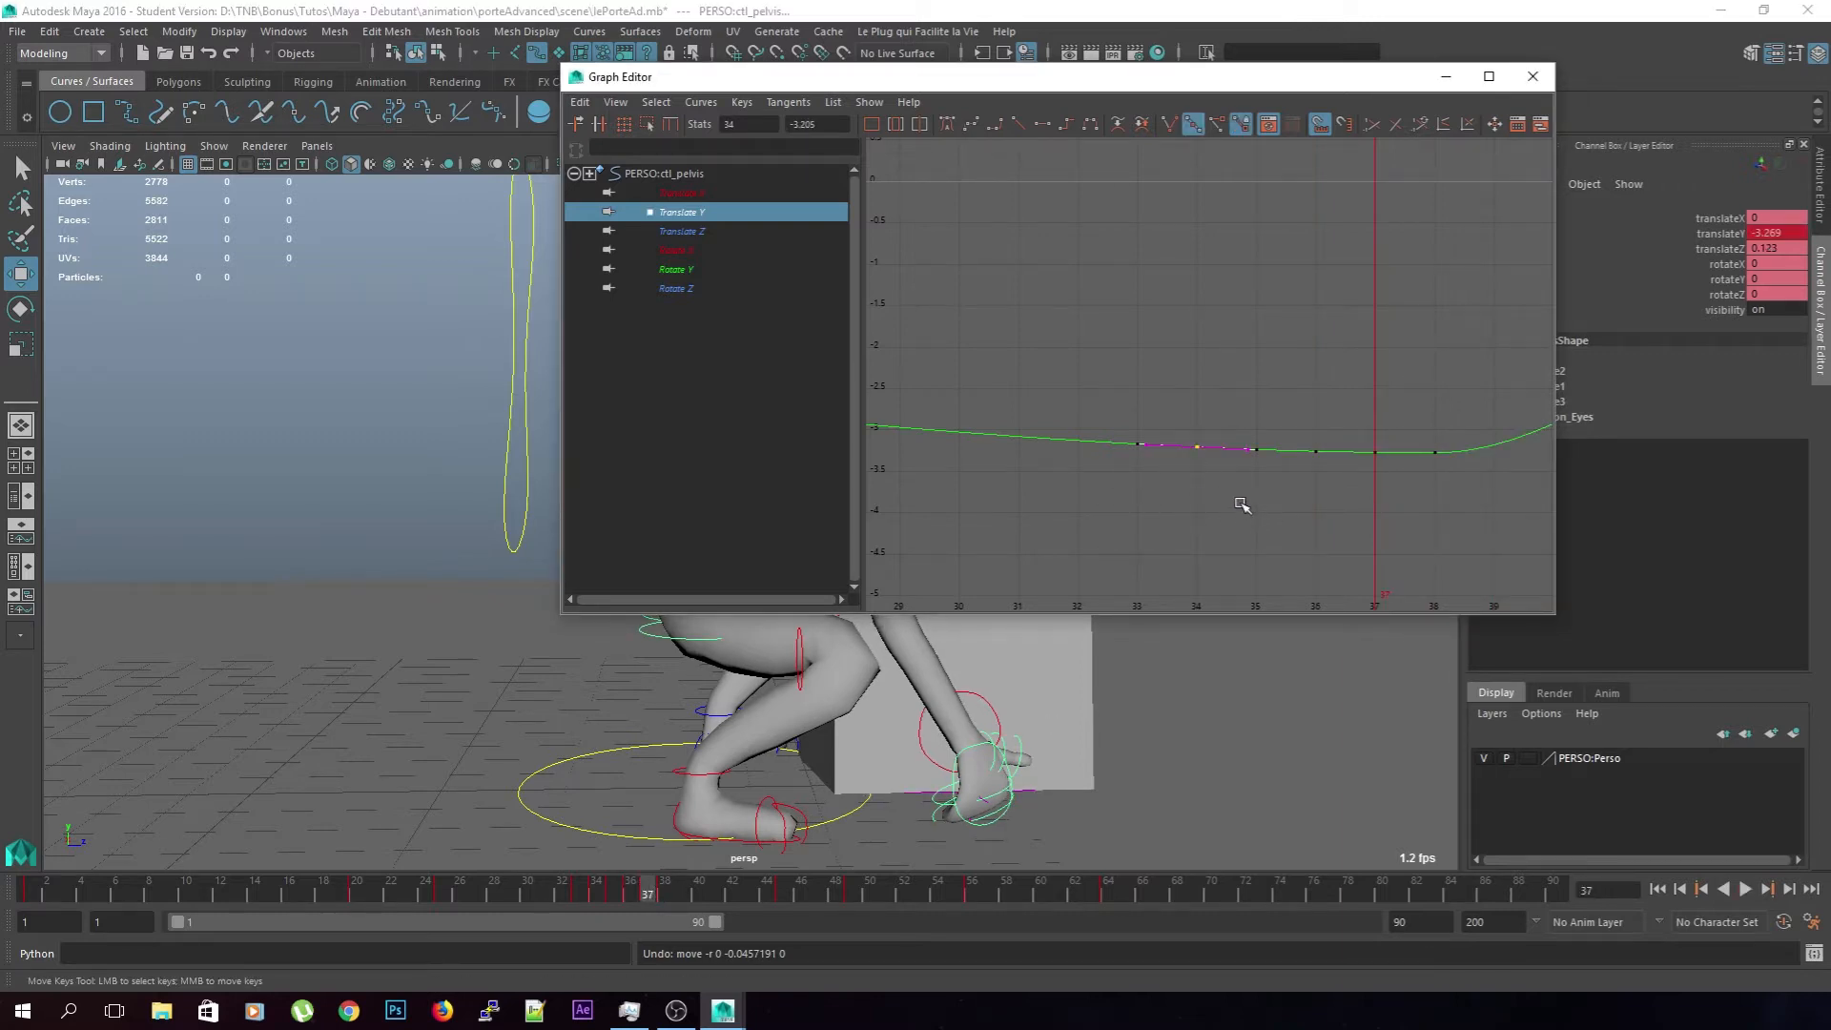
{"action": "left_click", "coordinate": [1292, 444]}
{"action": "left_click_drag", "start_coordinate": [1250, 467], "coordinate": [1356, 470]}
{"action": "left_click", "coordinate": [1326, 485]}
{"action": "middle_click_drag", "start_coordinate": [1420, 509], "coordinate": [1420, 517]}
{"action": "left_click_drag", "start_coordinate": [1450, 451], "coordinate": [1430, 461]}
{"action": "mouse_move", "coordinate": [1477, 494]}
{"action": "middle_mouse_down"}
{"action": "mouse_move", "coordinate": [1480, 510]}
{"action": "mouse_move", "coordinate": [1474, 480]}
{"action": "middle_mouse_up"}
{"action": "left_click", "coordinate": [1385, 480]}
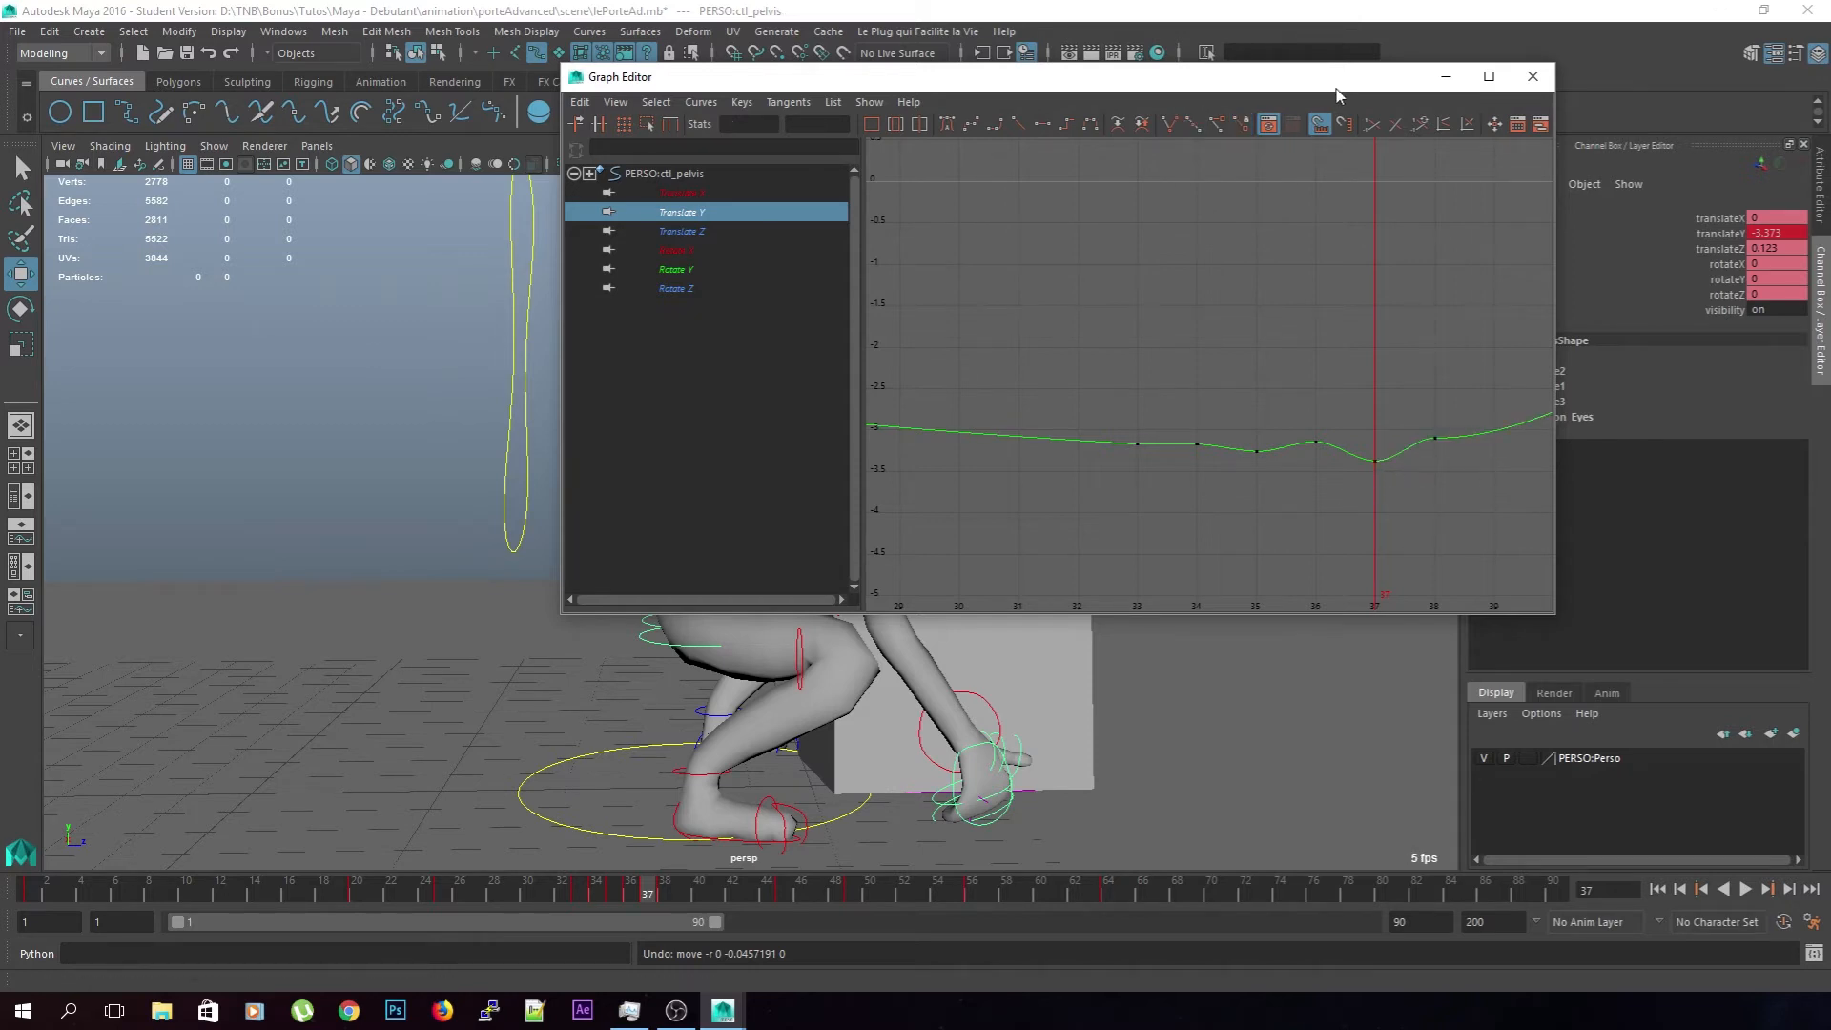
Minimize the Graph Editor, play back the lift from frame 25, and scrub around frames 34 to 39 to check the pelvis tremble
{"action": "left_click", "coordinate": [1446, 76]}
{"action": "left_click_drag", "start_coordinate": [621, 875], "coordinate": [469, 894]}
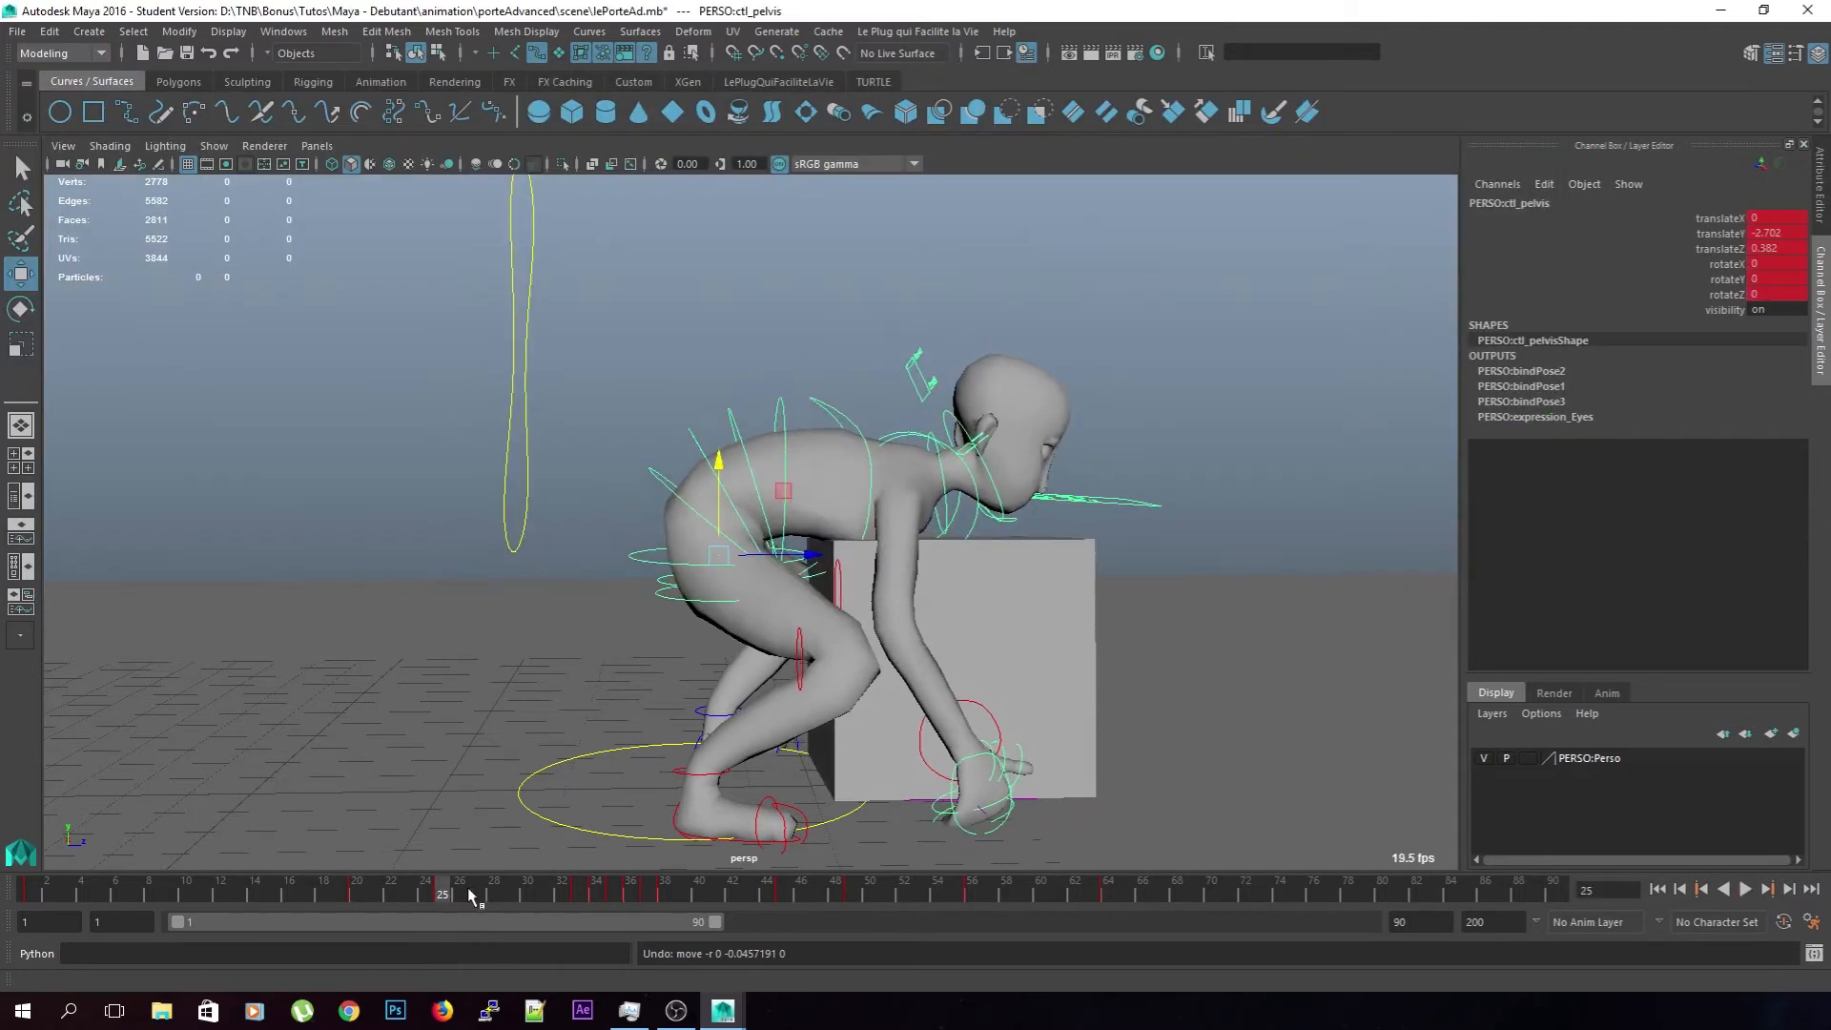
{"action": "left_click", "coordinate": [1745, 889]}
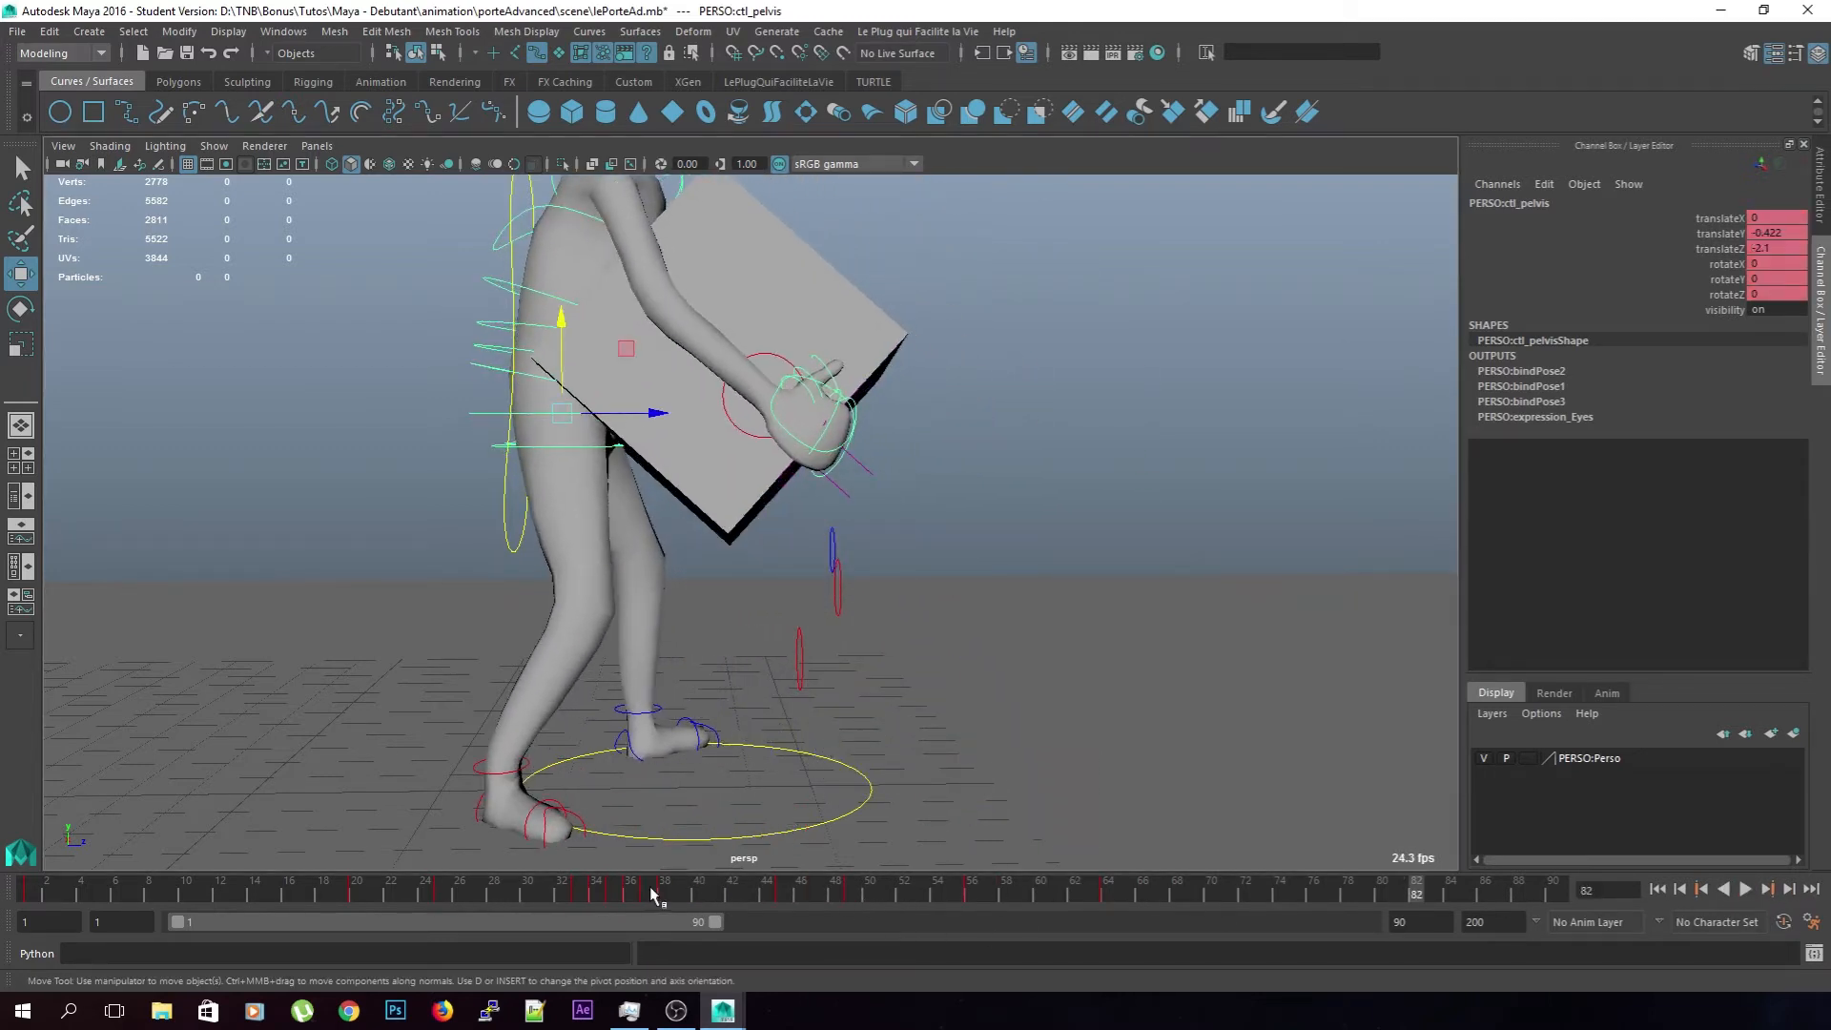
{"action": "left_click", "coordinate": [610, 891]}
{"action": "left_click_drag", "start_coordinate": [606, 890], "coordinate": [681, 893]}
Bring back the Graph Editor and lower the pelvis Translate Y key at frame 36 to about -3.222
{"action": "key", "text": "alt+Tab"}
{"action": "left_click_drag", "start_coordinate": [815, 225], "coordinate": [931, 214]}
{"action": "left_click_drag", "start_coordinate": [816, 541], "coordinate": [1193, 693]}
{"action": "key", "text": "a"}
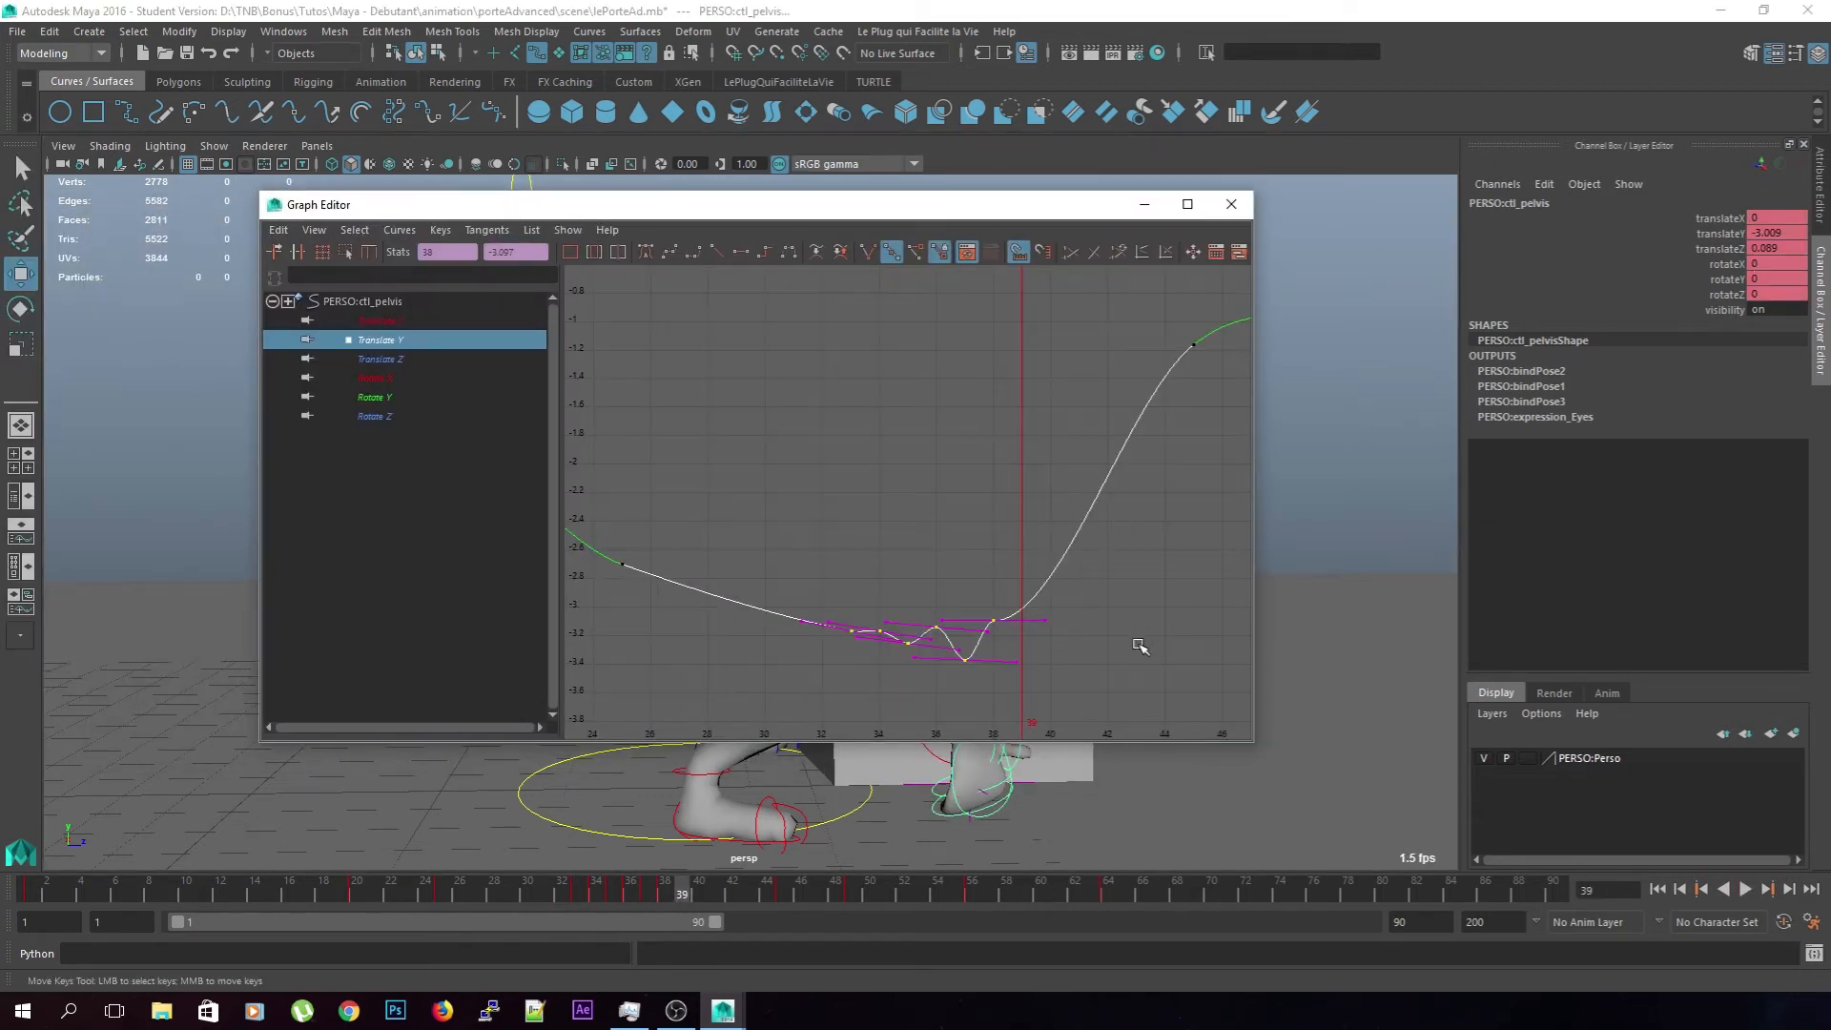
{"action": "middle_click_drag", "start_coordinate": [1060, 640], "coordinate": [1051, 485], "text": "alt"}
{"action": "scroll", "coordinate": [1049, 496], "scroll_direction": "up", "scroll_amount": 5}
{"action": "left_click", "coordinate": [1072, 700]}
{"action": "middle_click_drag", "start_coordinate": [1122, 544], "coordinate": [1112, 591], "text": "alt"}
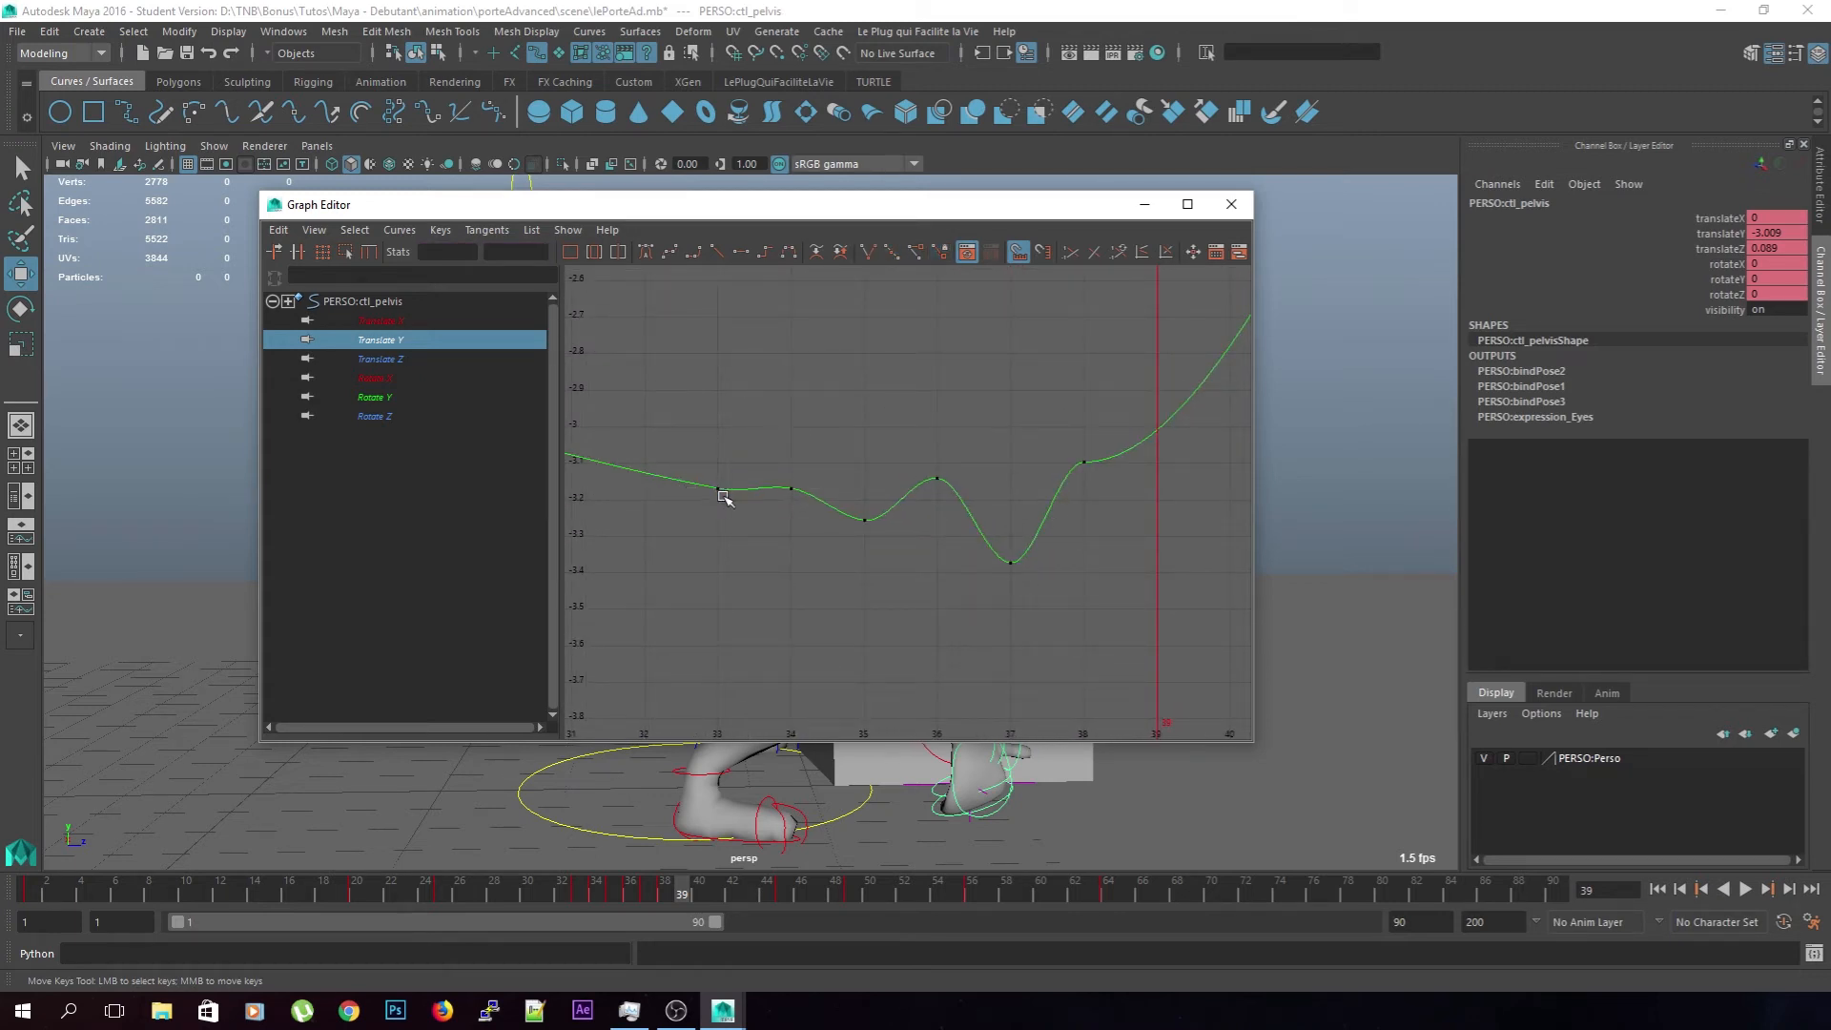
{"action": "left_click_drag", "start_coordinate": [899, 518], "coordinate": [899, 518]}
{"action": "middle_click_drag", "start_coordinate": [968, 397], "coordinate": [970, 426]}
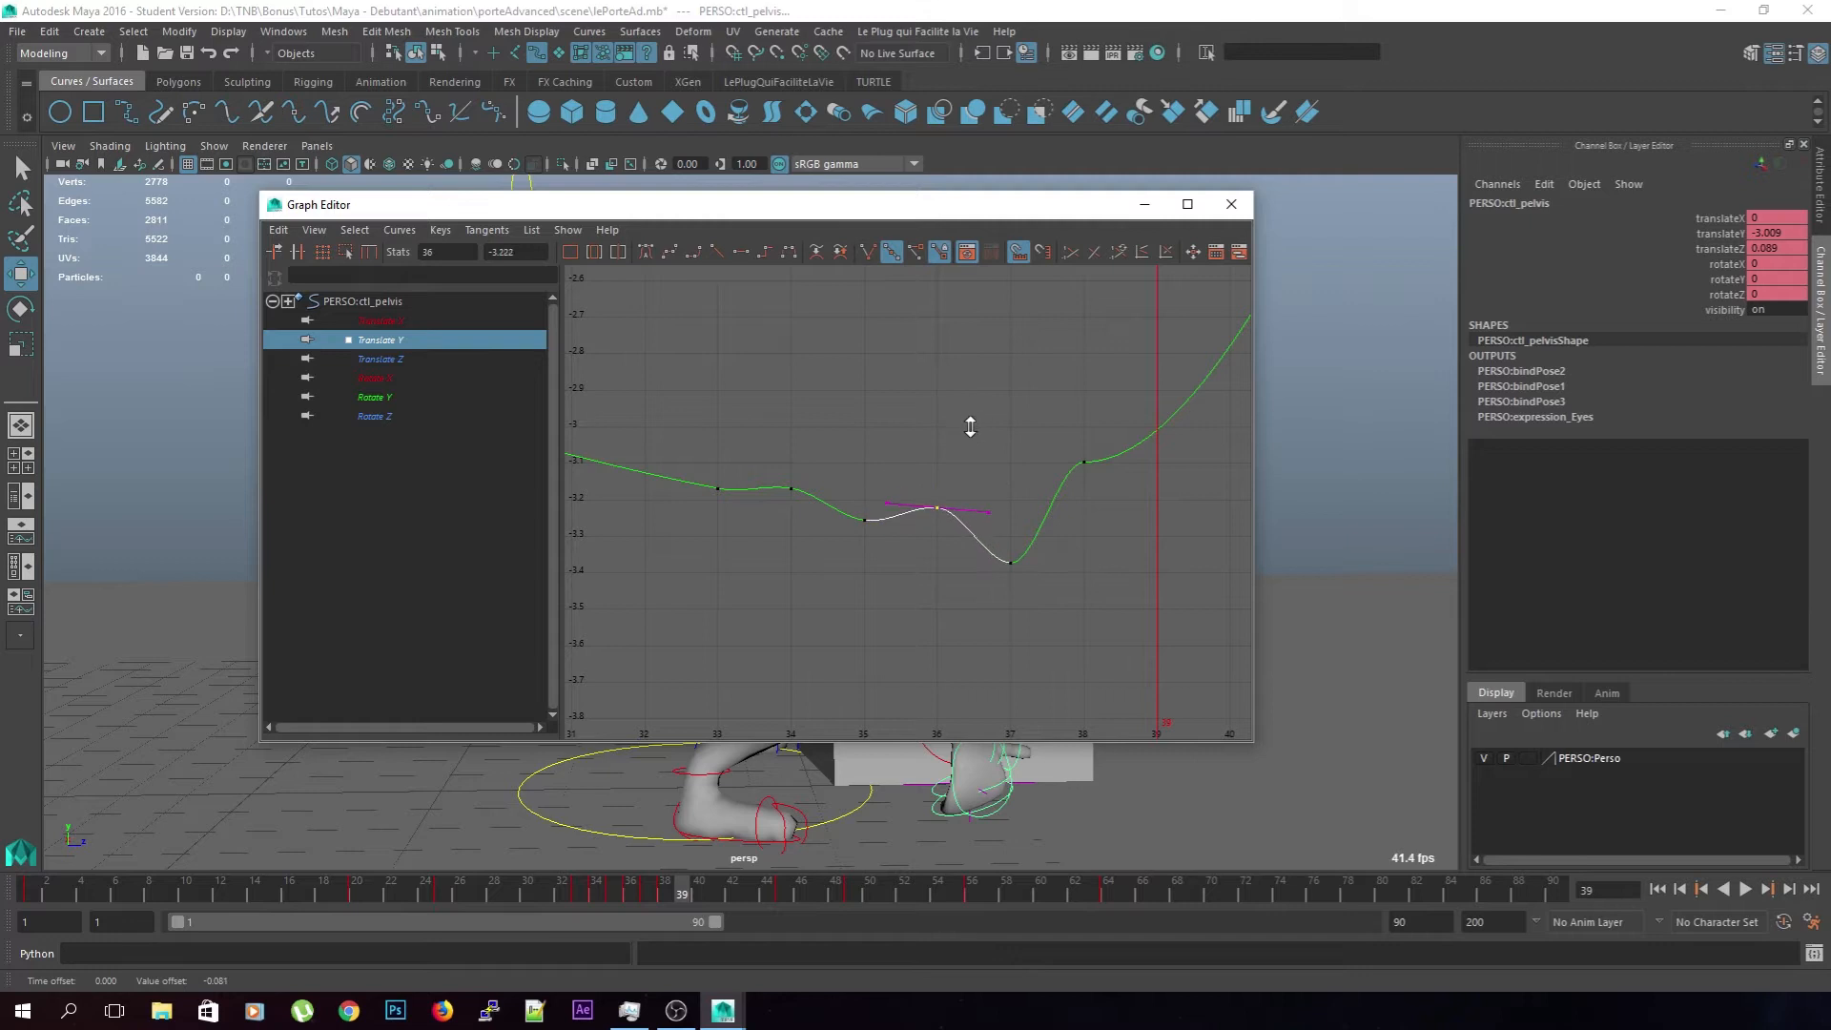
Soften the pelvis tremble by raising the frame 37 key, lowering the frame 38 key, and nudging the frame 34 and 35 keys
{"action": "left_click_drag", "start_coordinate": [1043, 541], "coordinate": [991, 579]}
{"action": "middle_click_drag", "start_coordinate": [1066, 587], "coordinate": [1066, 554]}
{"action": "left_click_drag", "start_coordinate": [1113, 443], "coordinate": [1076, 464]}
{"action": "middle_click_drag", "start_coordinate": [1078, 466], "coordinate": [1092, 435]}
{"action": "left_click_drag", "start_coordinate": [847, 482], "coordinate": [786, 510]}
{"action": "middle_click_drag", "start_coordinate": [870, 436], "coordinate": [869, 448]}
{"action": "left_click_drag", "start_coordinate": [898, 496], "coordinate": [852, 535]}
{"action": "middle_click_drag", "start_coordinate": [901, 565], "coordinate": [900, 563], "text": "shift"}
{"action": "left_click", "coordinate": [913, 620]}
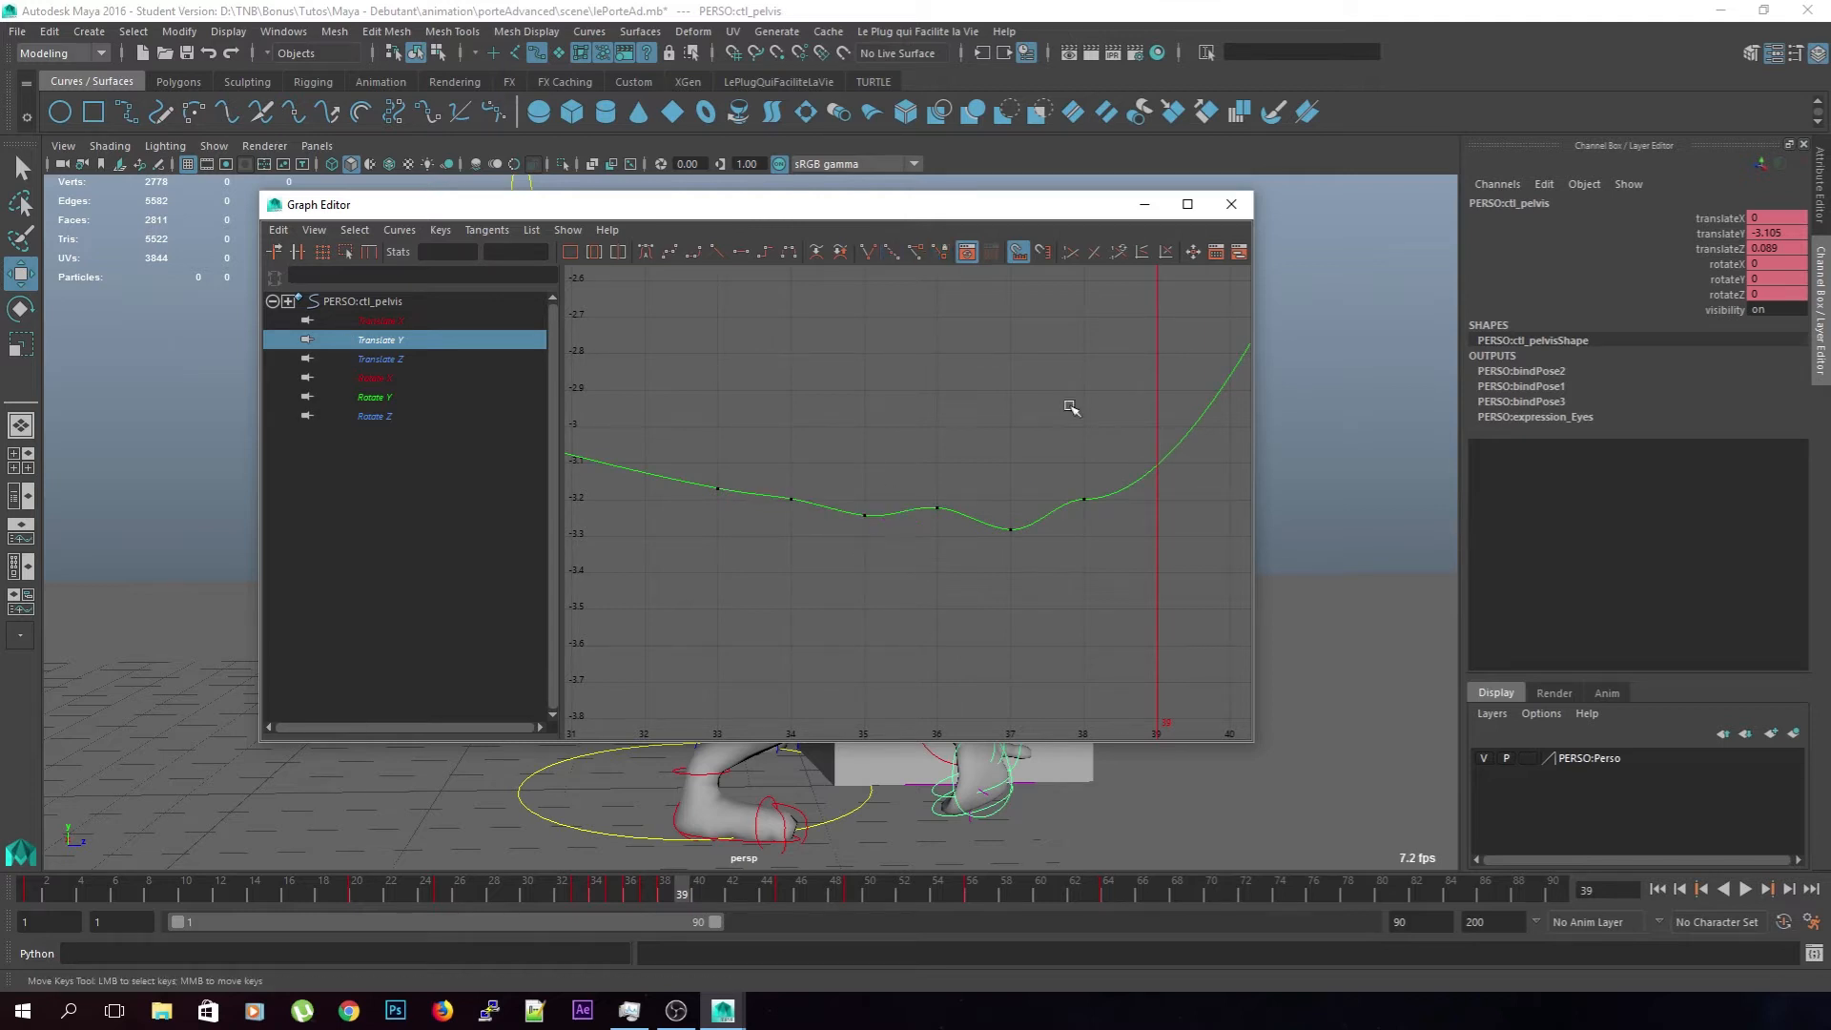
Move the Graph Editor out of view and play back the lift to review the softened pelvis motion
{"action": "left_click_drag", "start_coordinate": [1005, 207], "coordinate": [0, 324]}
{"action": "left_click_drag", "start_coordinate": [611, 895], "coordinate": [408, 895]}
{"action": "left_click", "coordinate": [1745, 889]}
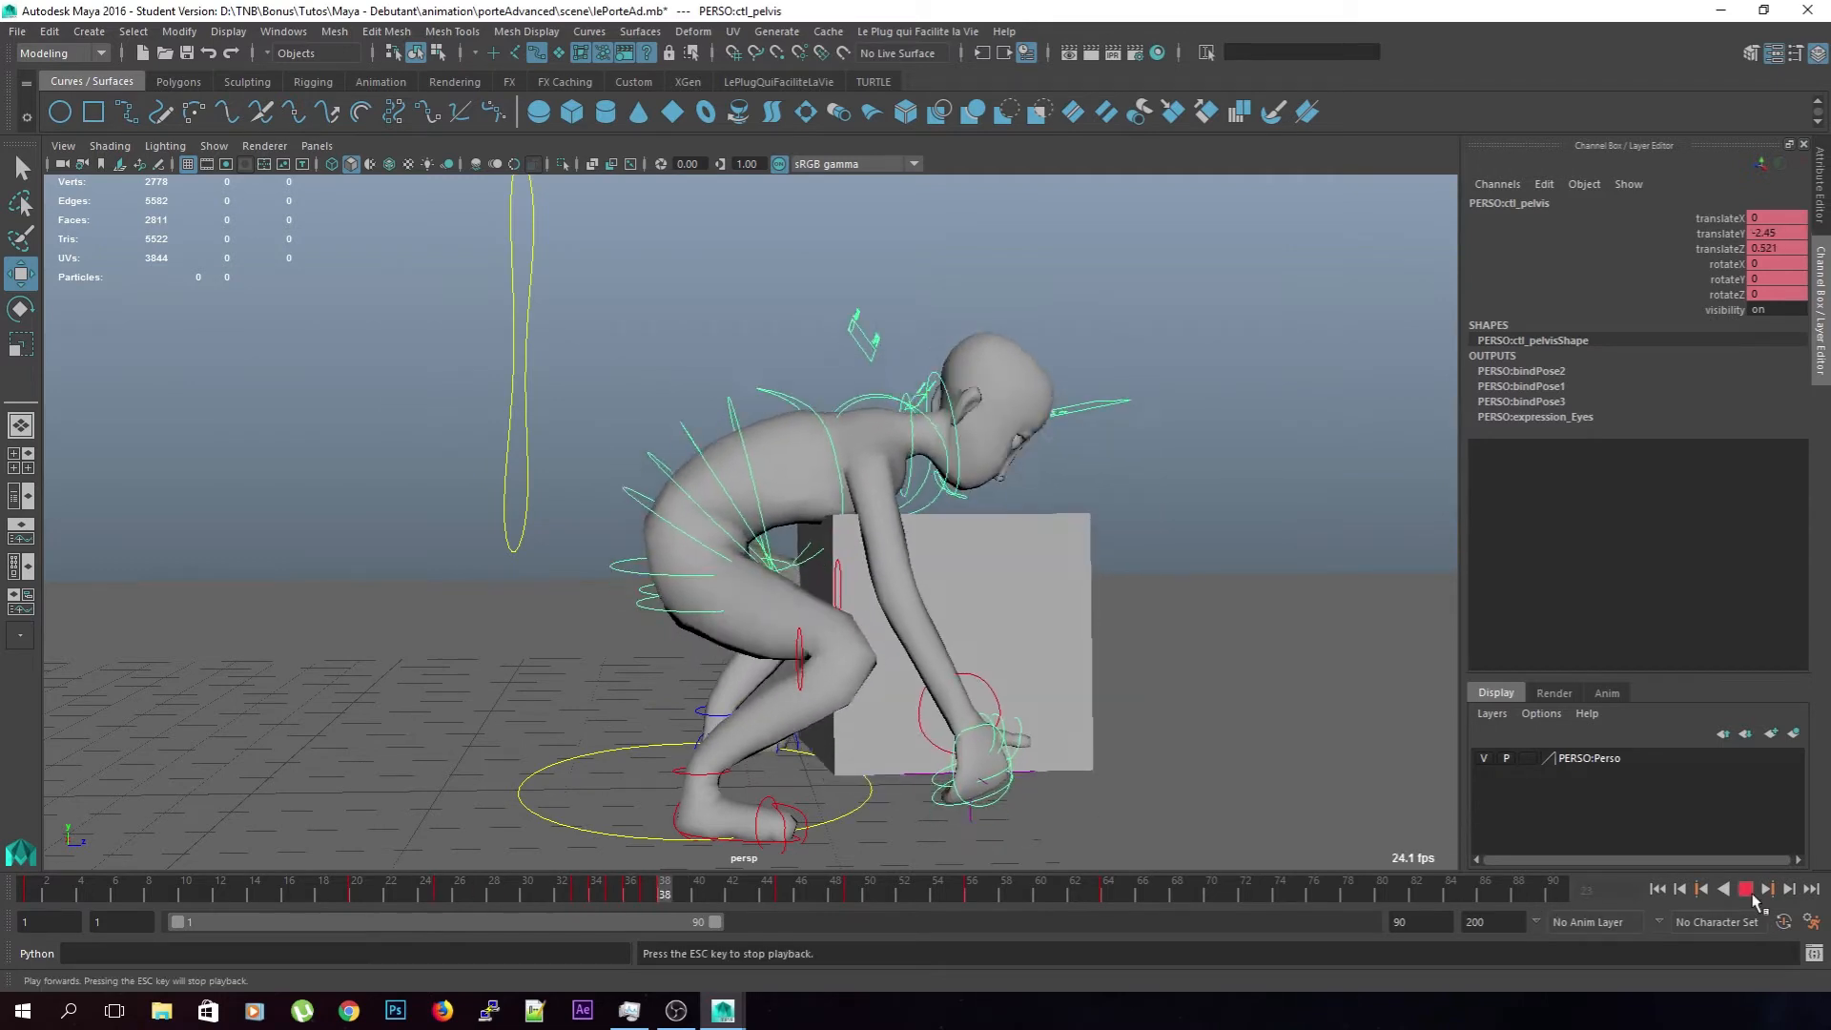
{"action": "key", "text": "Escape"}
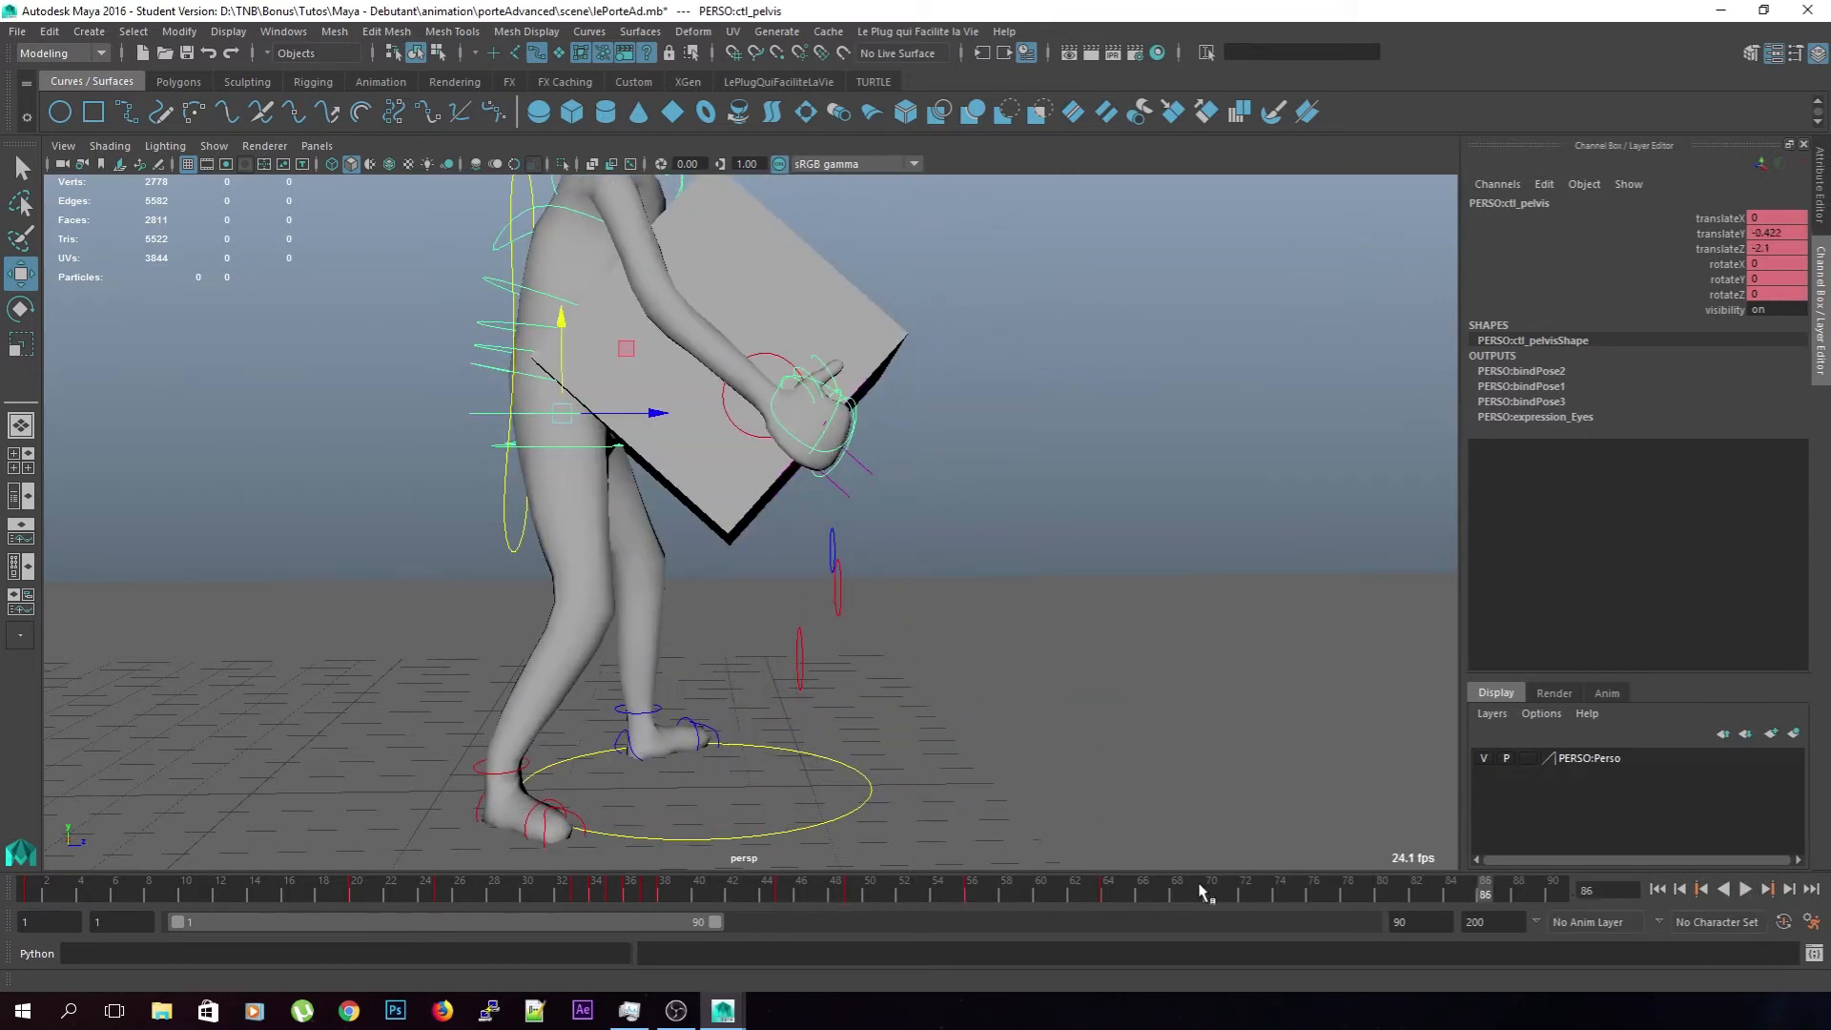
Insert a pelvis Translate Y key at frame 39 and raise it to -3.05
{"action": "mouse_move", "coordinate": [685, 896]}
{"action": "left_mouse_down"}
{"action": "mouse_move", "coordinate": [531, 892]}
{"action": "mouse_move", "coordinate": [682, 898]}
{"action": "left_mouse_up"}
{"action": "left_click_drag", "start_coordinate": [0, 343], "coordinate": [1014, 328]}
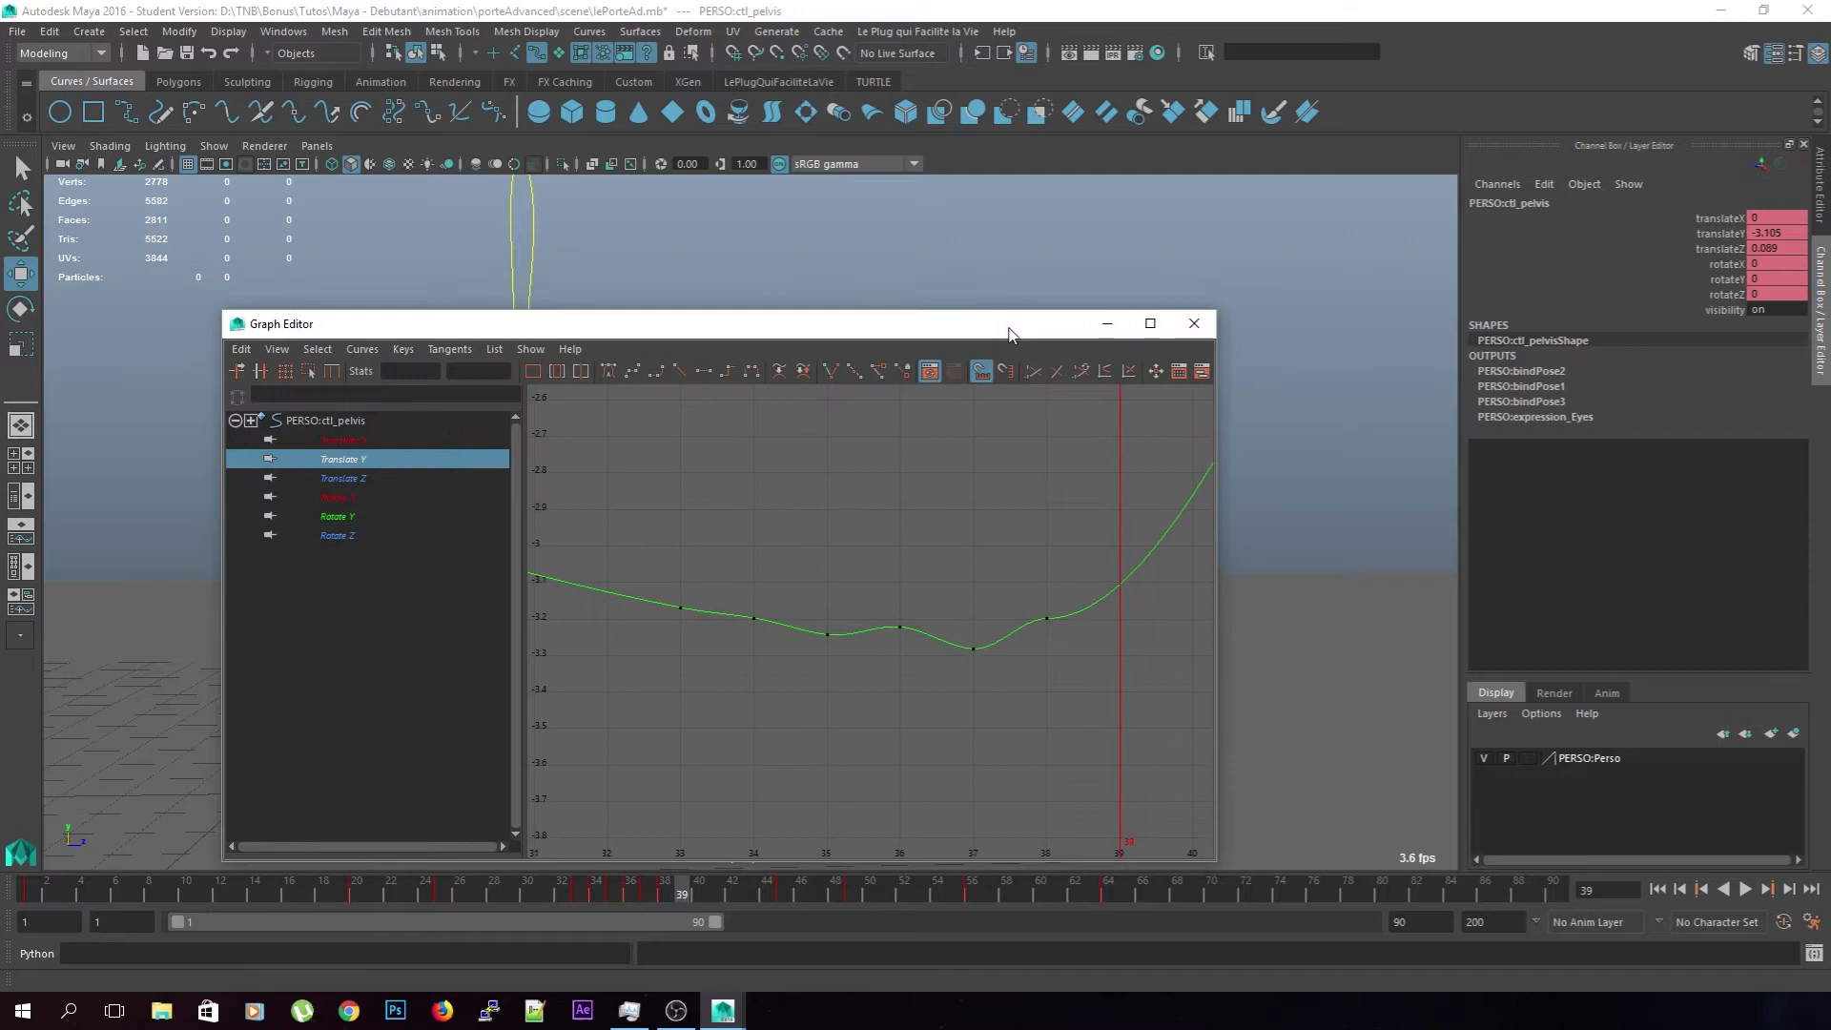
{"action": "right_click_drag", "start_coordinate": [1117, 585], "coordinate": [1132, 563]}
{"action": "left_click_drag", "start_coordinate": [1071, 638], "coordinate": [1038, 653]}
{"action": "right_click", "coordinate": [1119, 582]}
{"action": "left_click", "coordinate": [1131, 593]}
{"action": "middle_click_drag", "start_coordinate": [1145, 606], "coordinate": [1138, 601]}
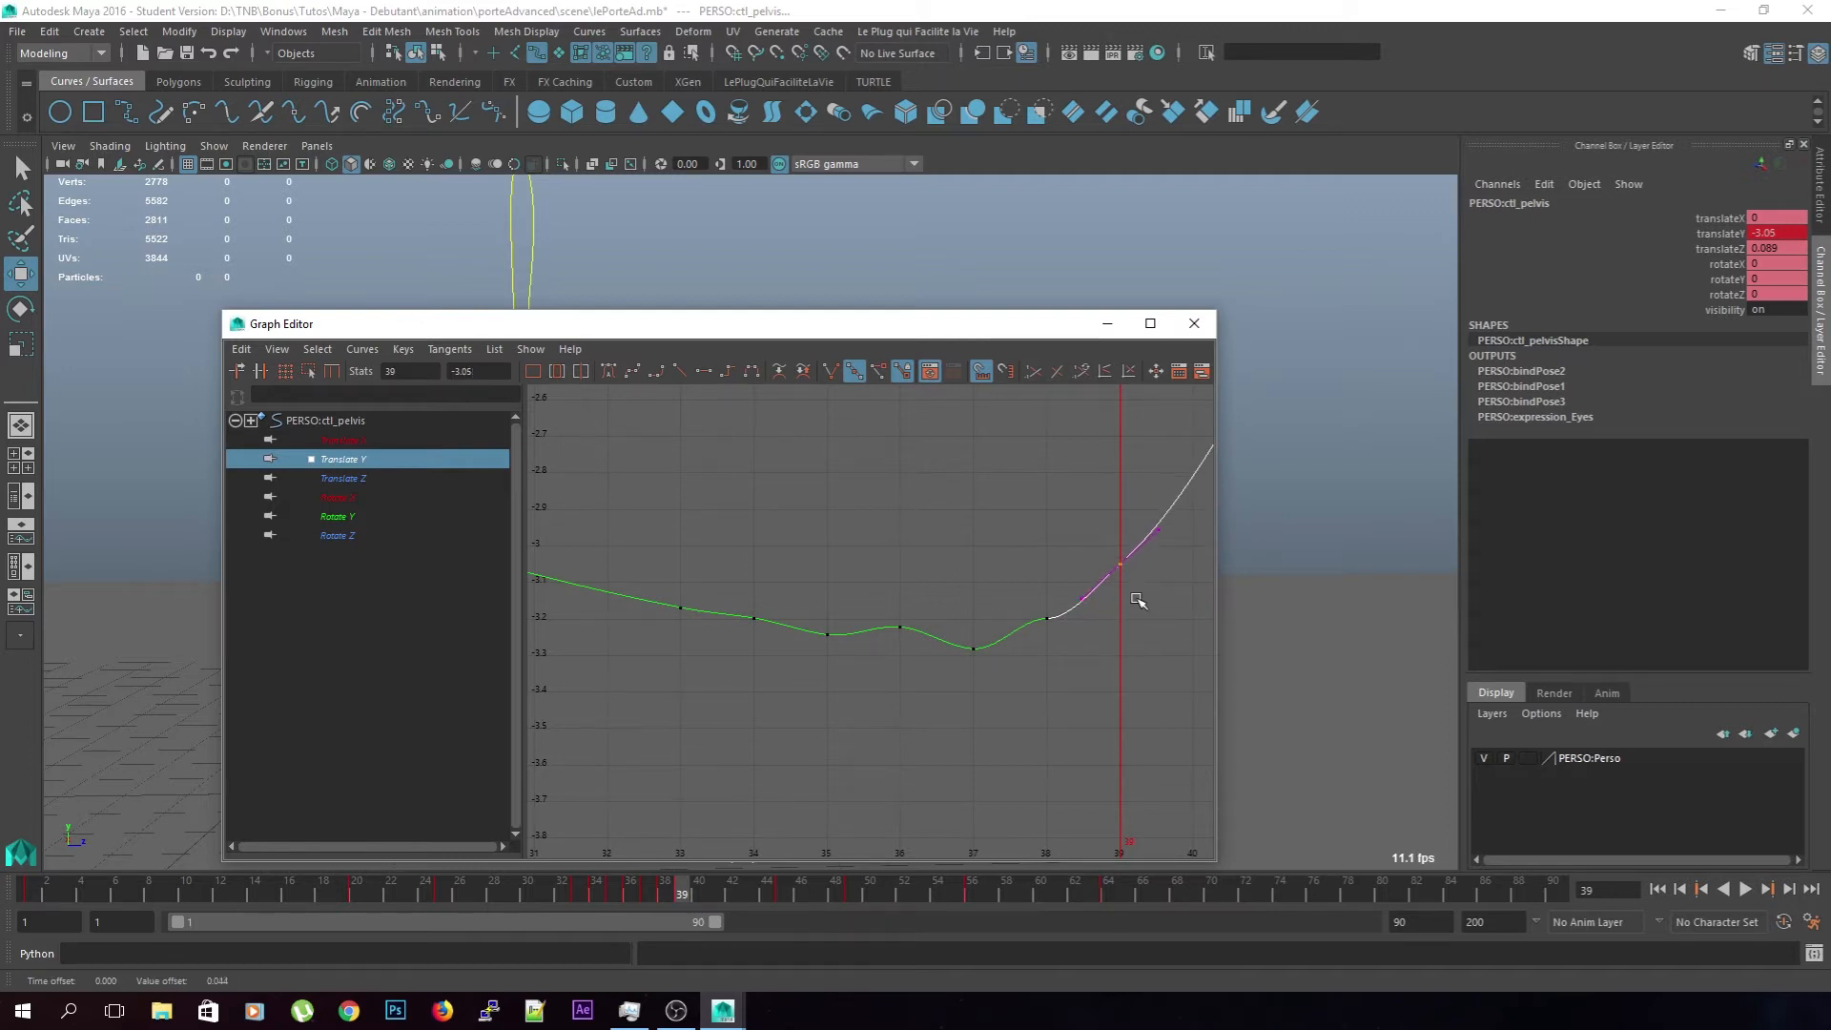
{"action": "left_click", "coordinate": [1034, 695]}
Retime the pelvis Translate Y keys at frames 33, 34 and 35 to frames 31, 33 and 34
{"action": "middle_click_drag", "start_coordinate": [797, 695], "coordinate": [946, 700], "text": "alt"}
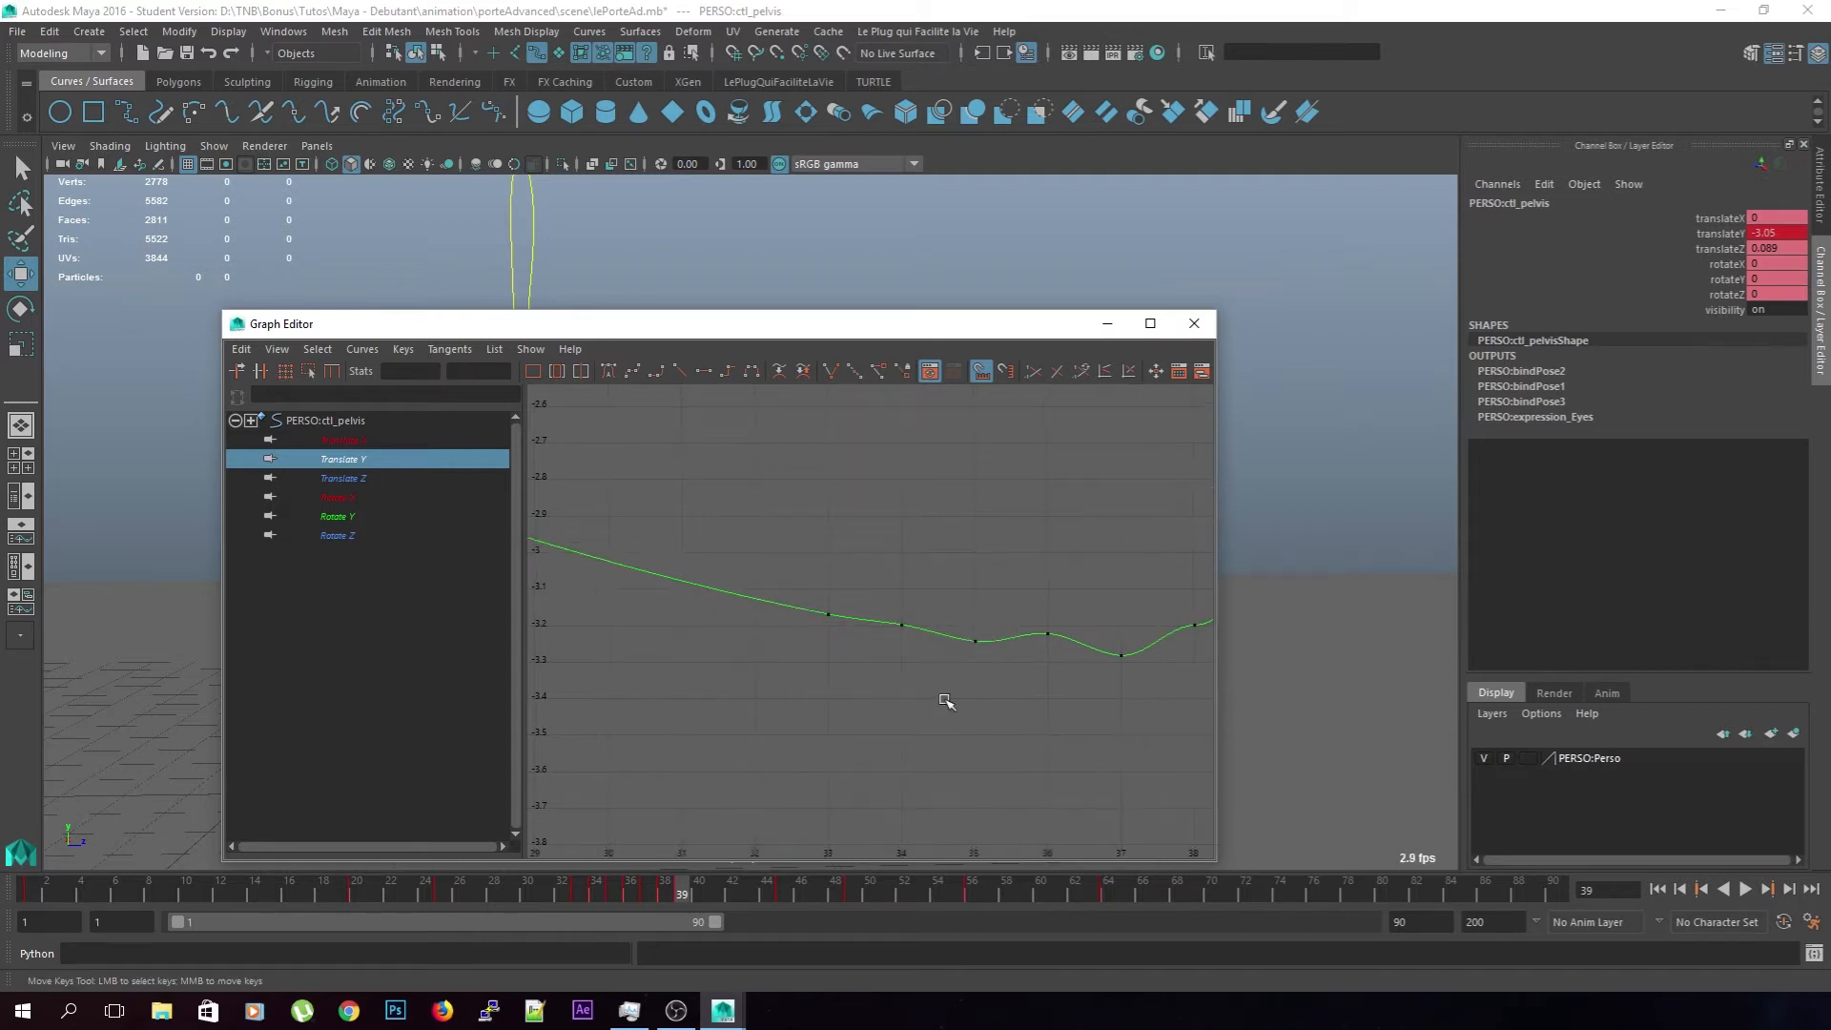
{"action": "left_click_drag", "start_coordinate": [747, 649], "coordinate": [745, 648]}
{"action": "middle_click_drag", "start_coordinate": [865, 727], "coordinate": [789, 713]}
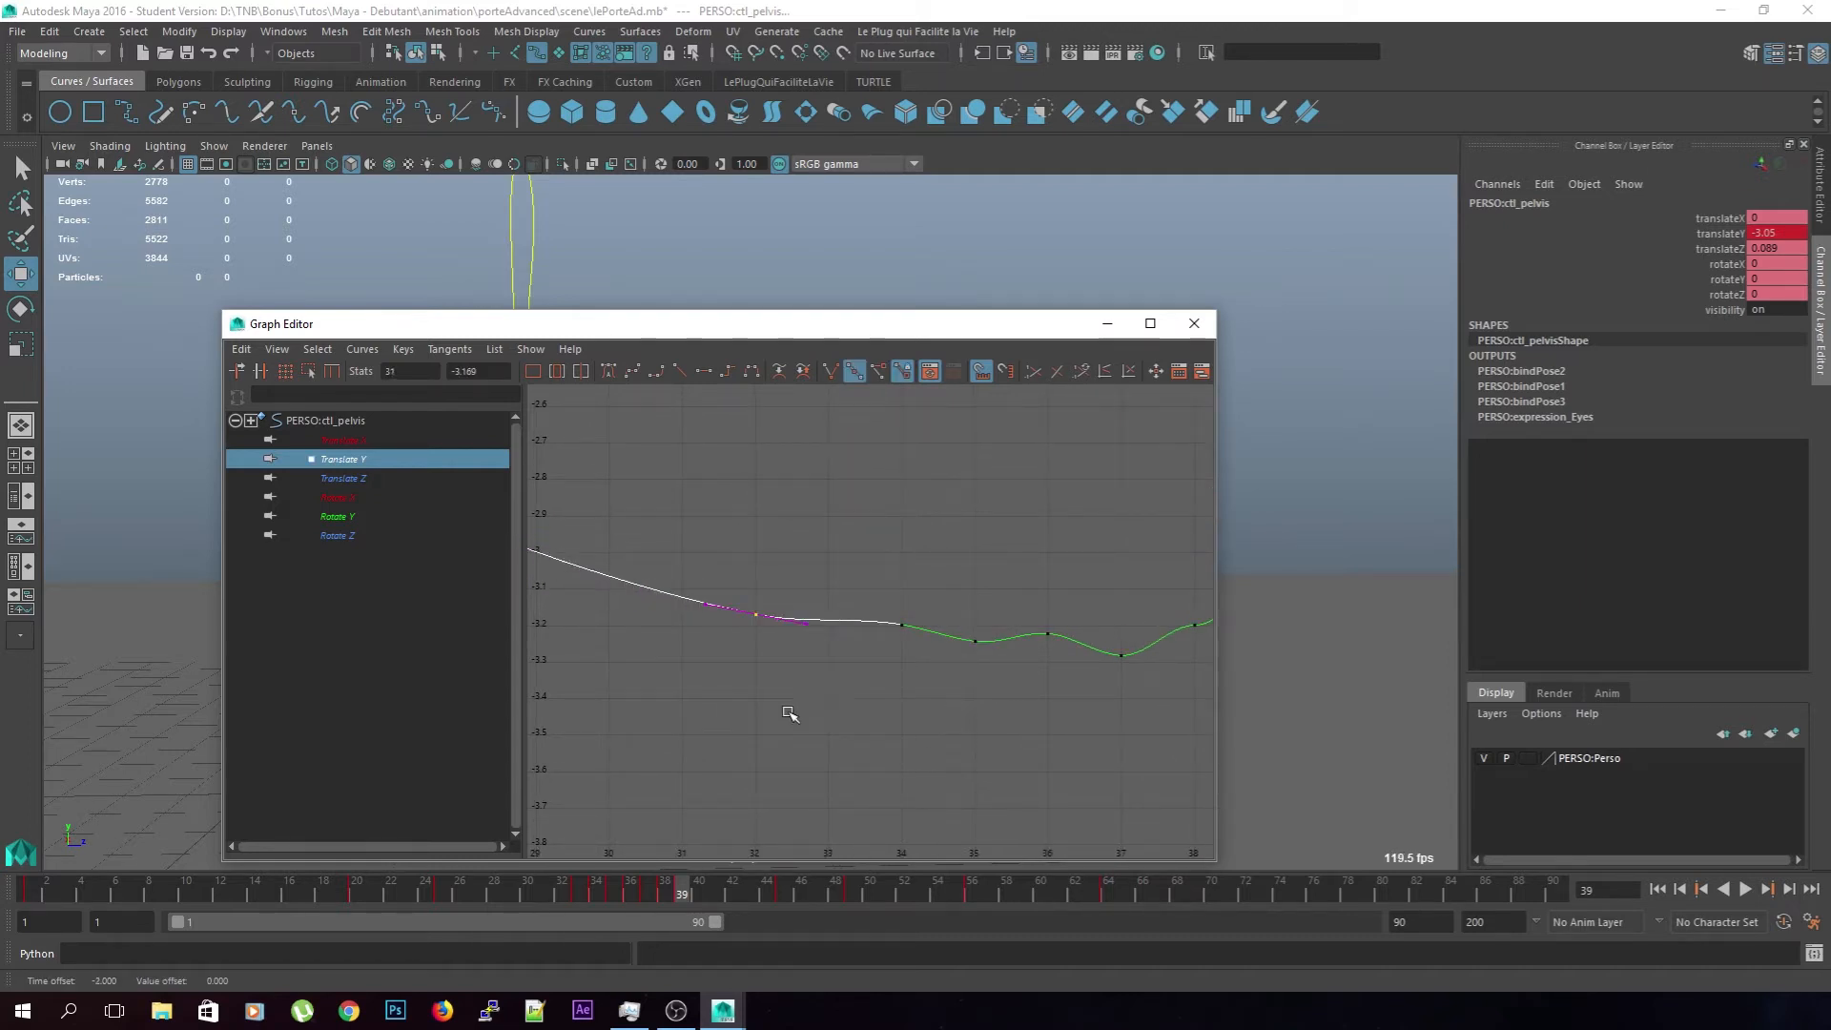
{"action": "middle_click_drag", "start_coordinate": [885, 671], "coordinate": [969, 699]}
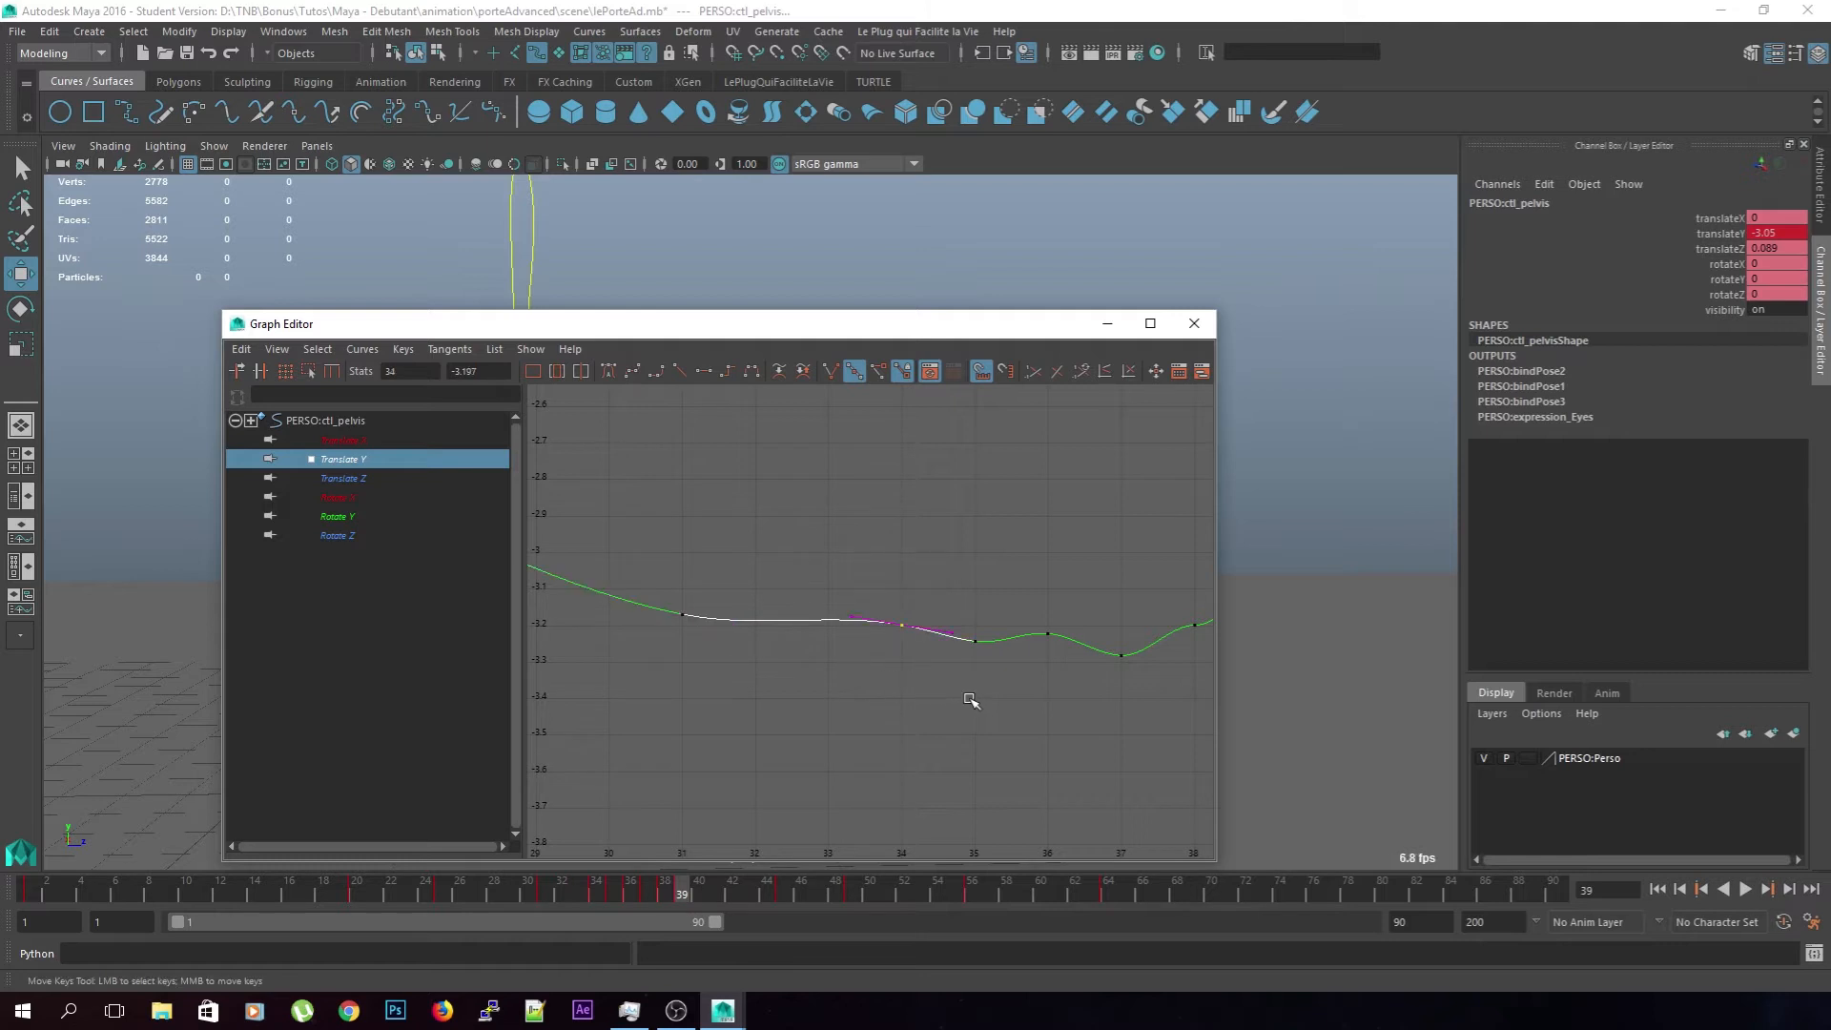
{"action": "left_click", "coordinate": [1041, 697]}
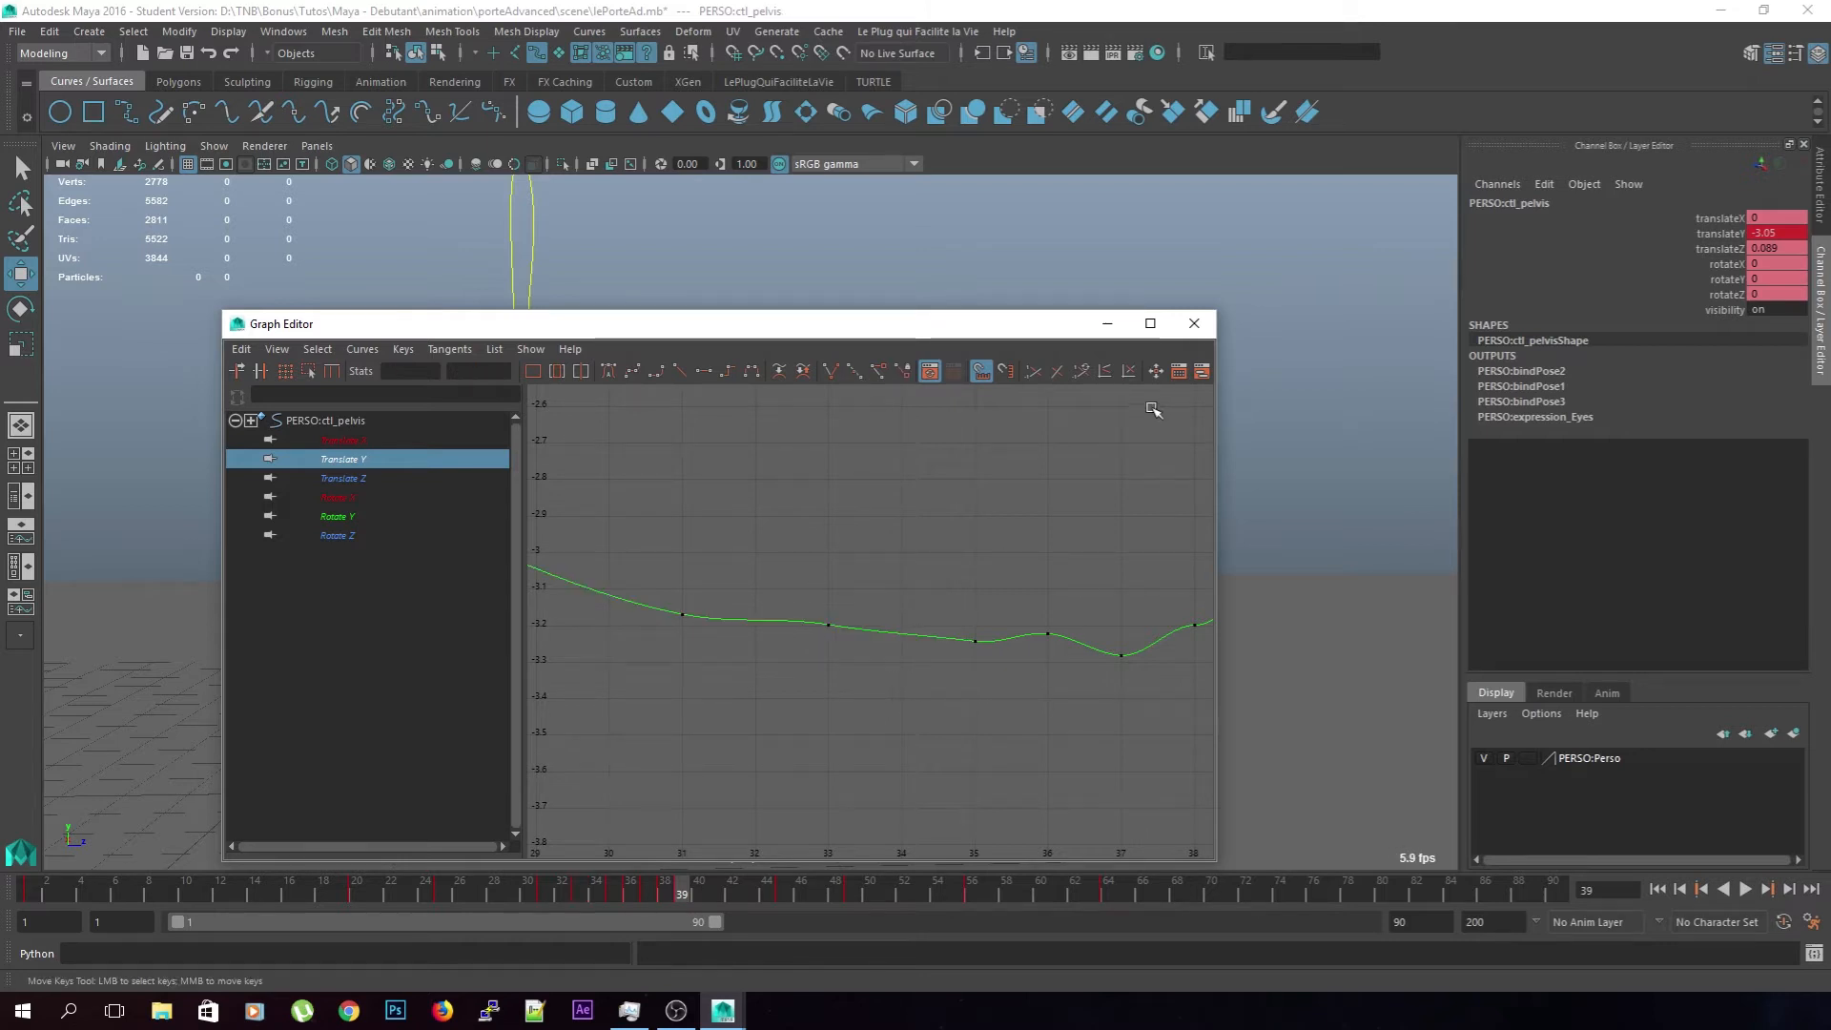
{"action": "left_click", "coordinate": [974, 640]}
{"action": "middle_click_drag", "start_coordinate": [1046, 731], "coordinate": [987, 737]}
{"action": "left_click", "coordinate": [1057, 768]}
Move the pelvis Translate Y key at frame 36 to 35, and the frame 31 and 33 keys to 30 and 32
{"action": "scroll", "coordinate": [1067, 734], "scroll_direction": "down", "scroll_amount": 3}
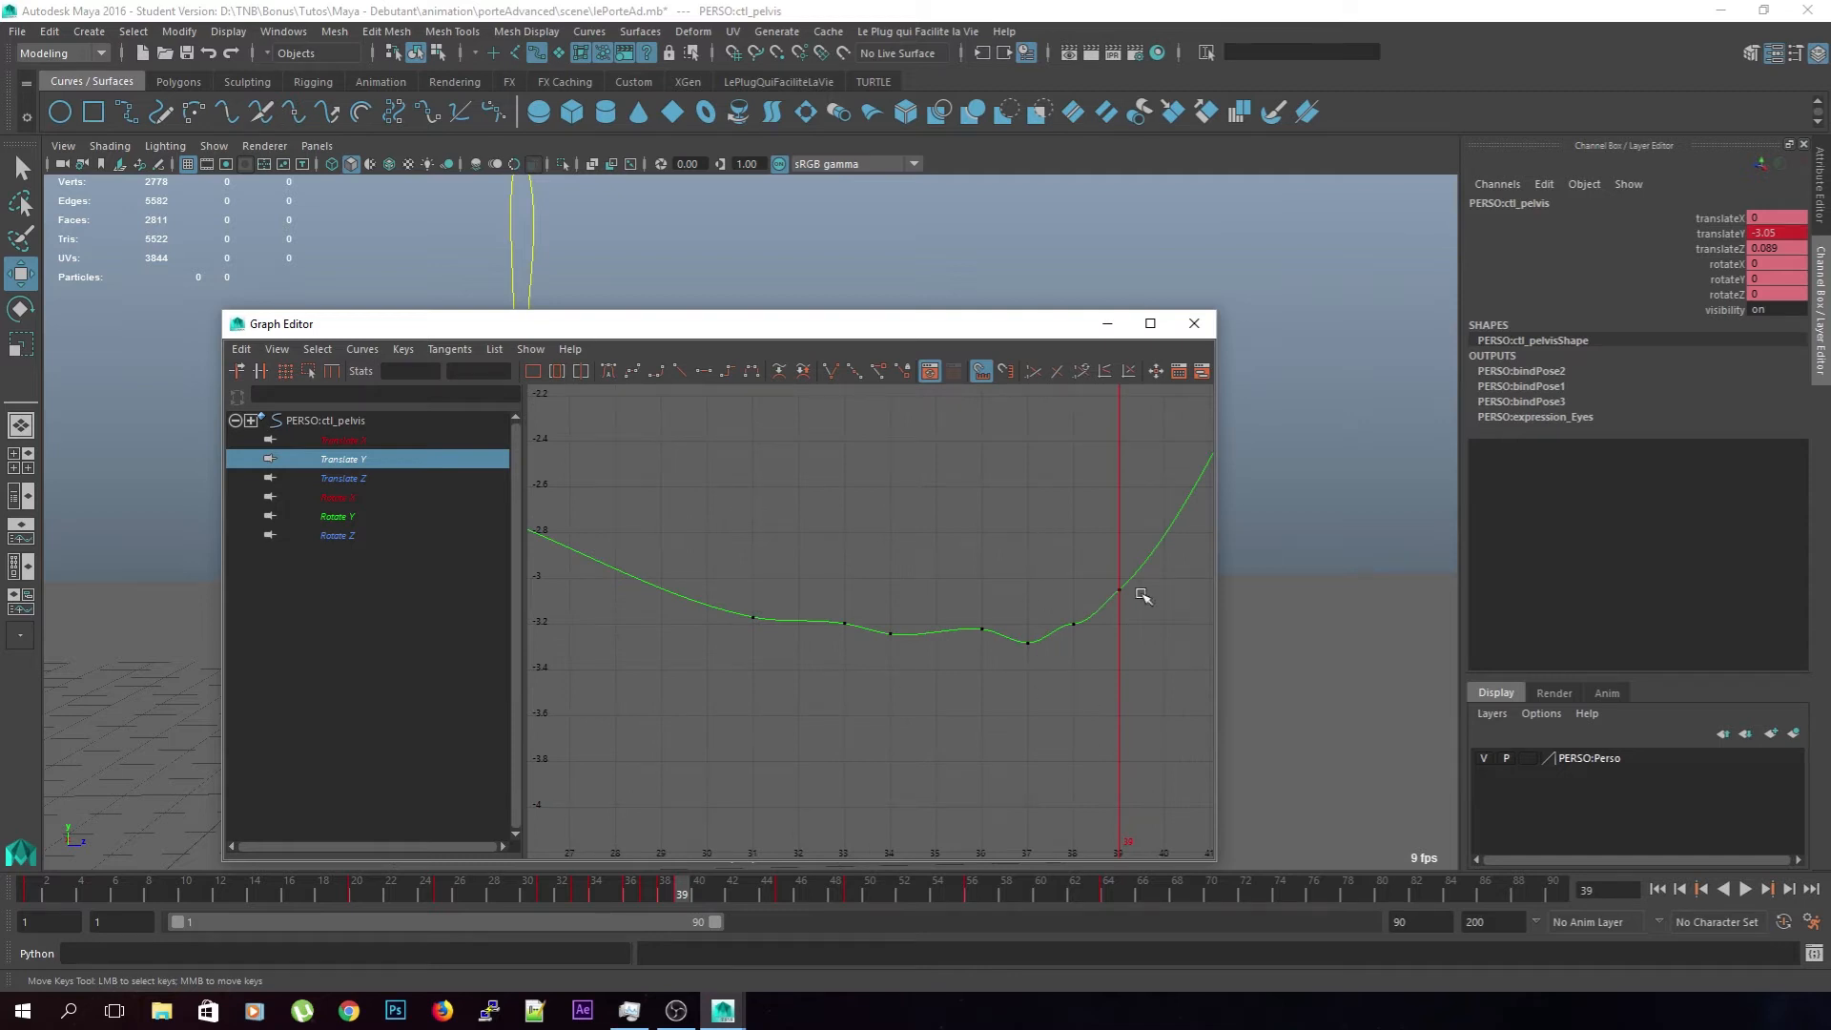
{"action": "left_click", "coordinate": [976, 630]}
{"action": "left_click", "coordinate": [1035, 743]}
{"action": "left_click", "coordinate": [844, 622]}
{"action": "left_click_drag", "start_coordinate": [734, 632], "coordinate": [727, 640]}
{"action": "middle_click_drag", "start_coordinate": [878, 725], "coordinate": [837, 726]}
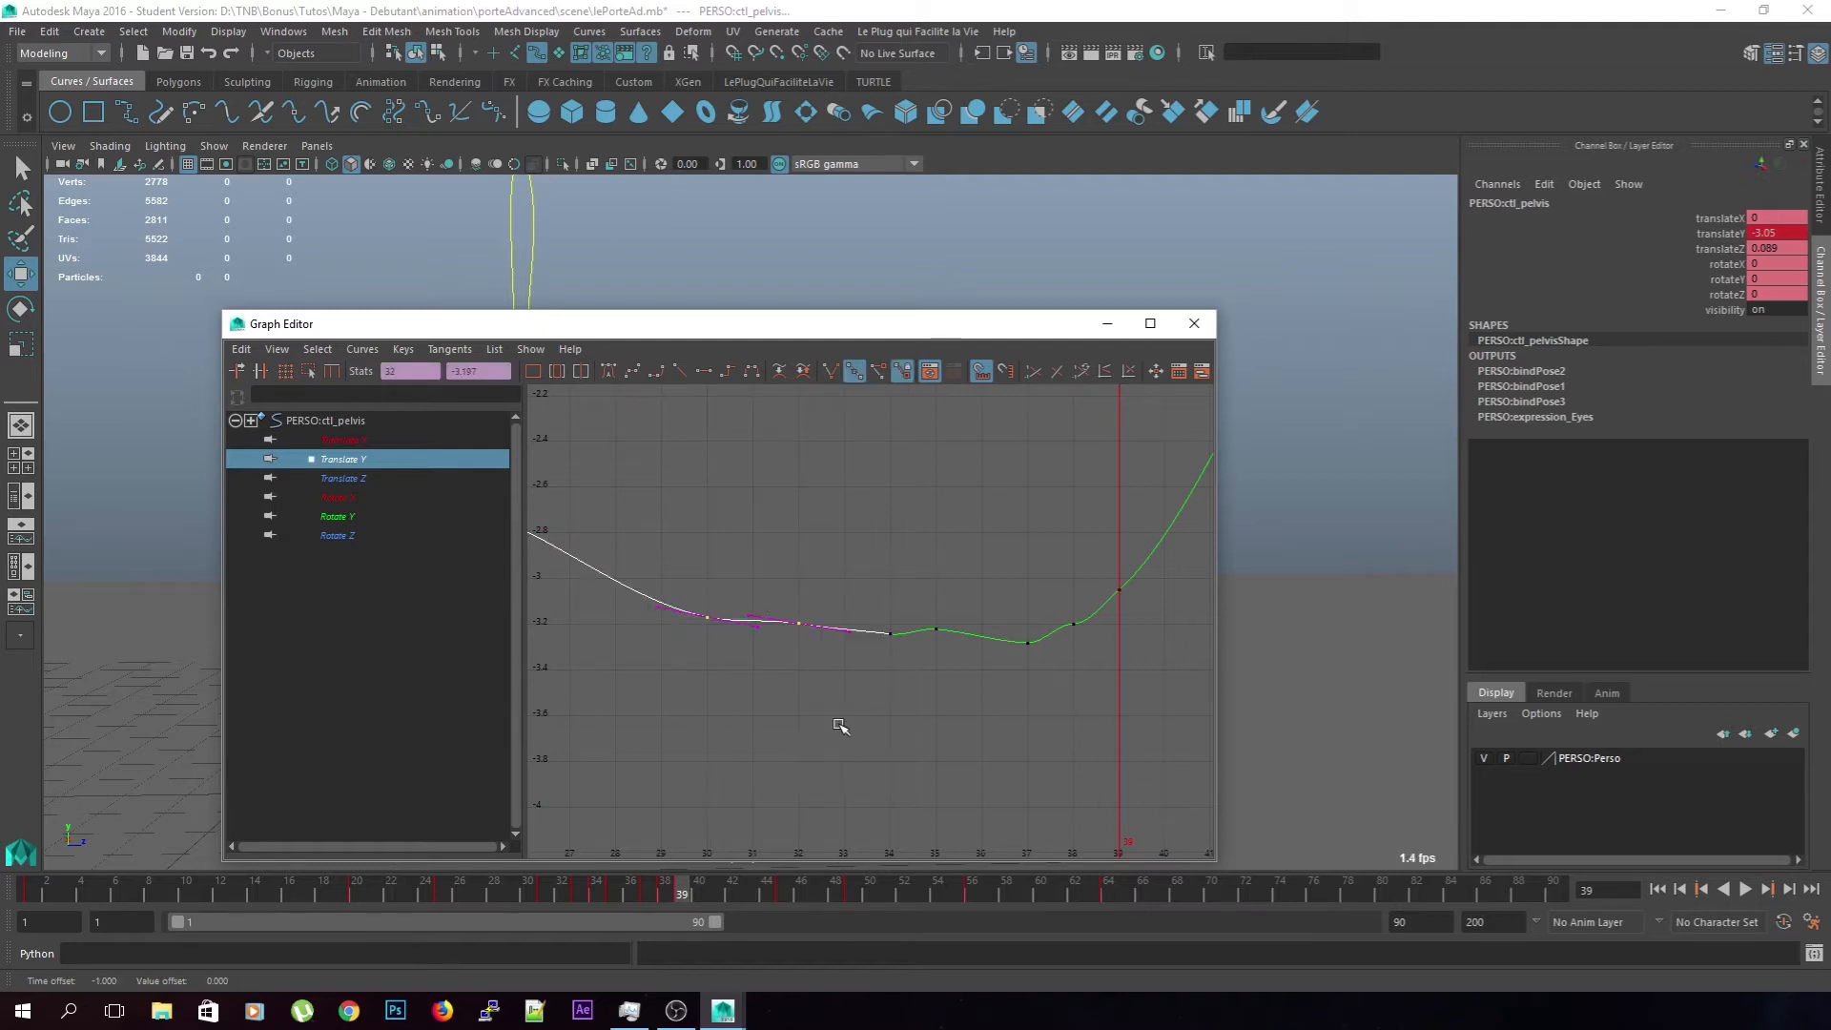
{"action": "left_click", "coordinate": [837, 726]}
Close the Graph Editor, play back the lift from about frame 25, and scrub back to frame 34 to review the retimed tremble
{"action": "left_click", "coordinate": [1194, 324]}
{"action": "left_click_drag", "start_coordinate": [680, 881], "coordinate": [443, 883]}
{"action": "left_click", "coordinate": [1745, 889]}
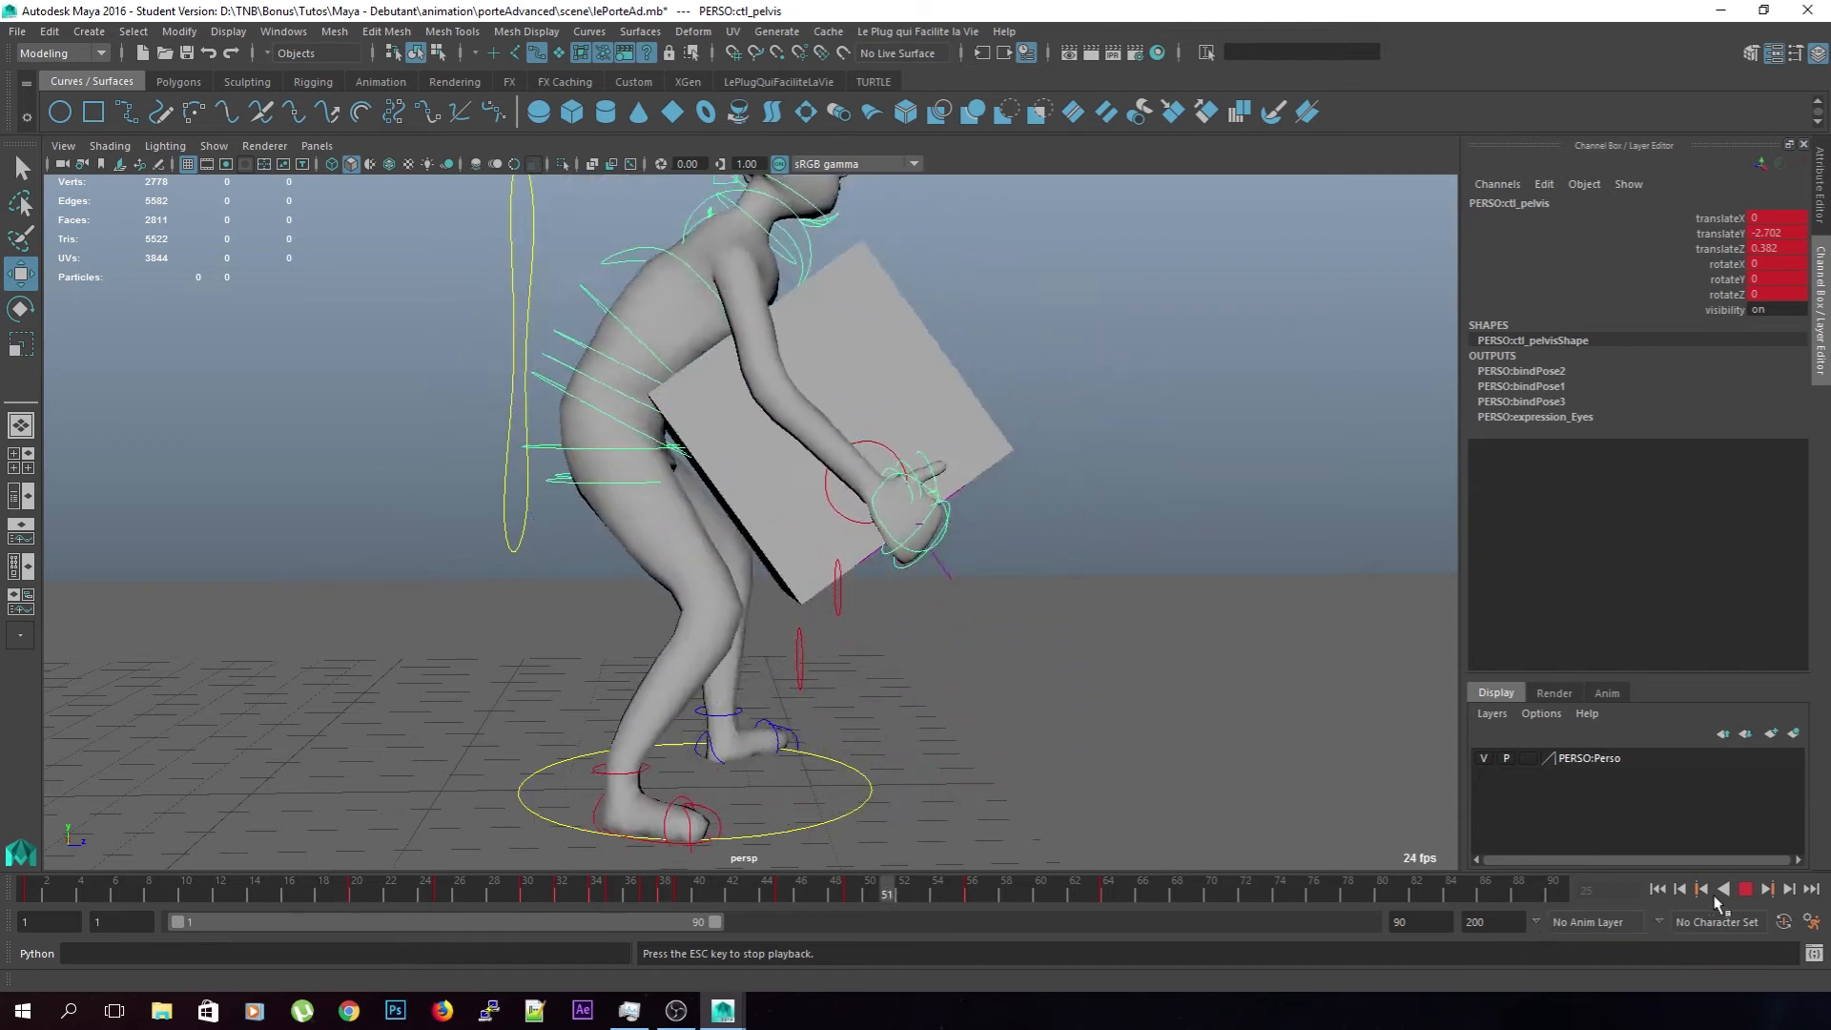
{"action": "key", "text": "Escape"}
{"action": "left_click", "coordinate": [665, 895]}
{"action": "mouse_move", "coordinate": [664, 891]}
{"action": "left_mouse_down"}
{"action": "mouse_move", "coordinate": [434, 888]}
{"action": "mouse_move", "coordinate": [631, 878]}
{"action": "mouse_move", "coordinate": [597, 875]}
{"action": "left_mouse_up"}
Select the right leg's pole vector control at frame 34 and try moving it to -2.002 on X
{"action": "mouse_move", "coordinate": [729, 572]}
{"action": "left_mouse_down", "text": "alt"}
{"action": "mouse_move", "coordinate": [902, 649]}
{"action": "mouse_move", "coordinate": [853, 678]}
{"action": "left_mouse_up", "text": "alt"}
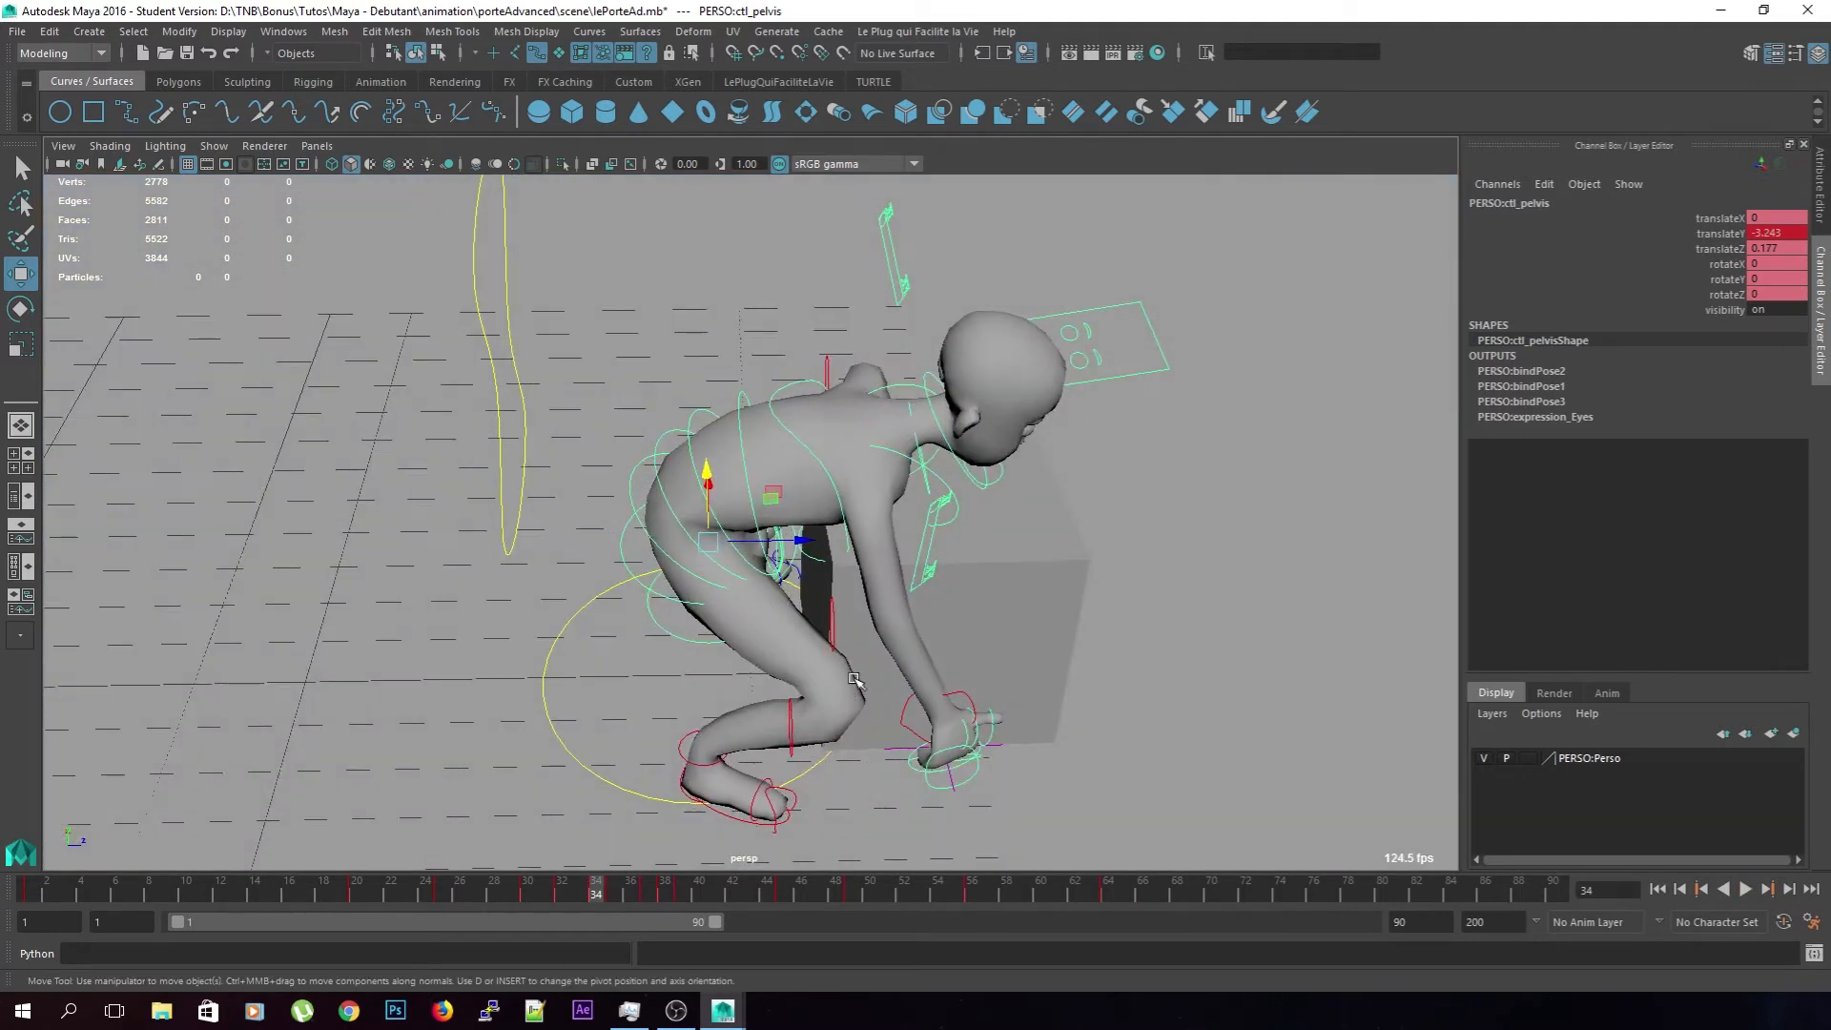
{"action": "left_click", "coordinate": [795, 748]}
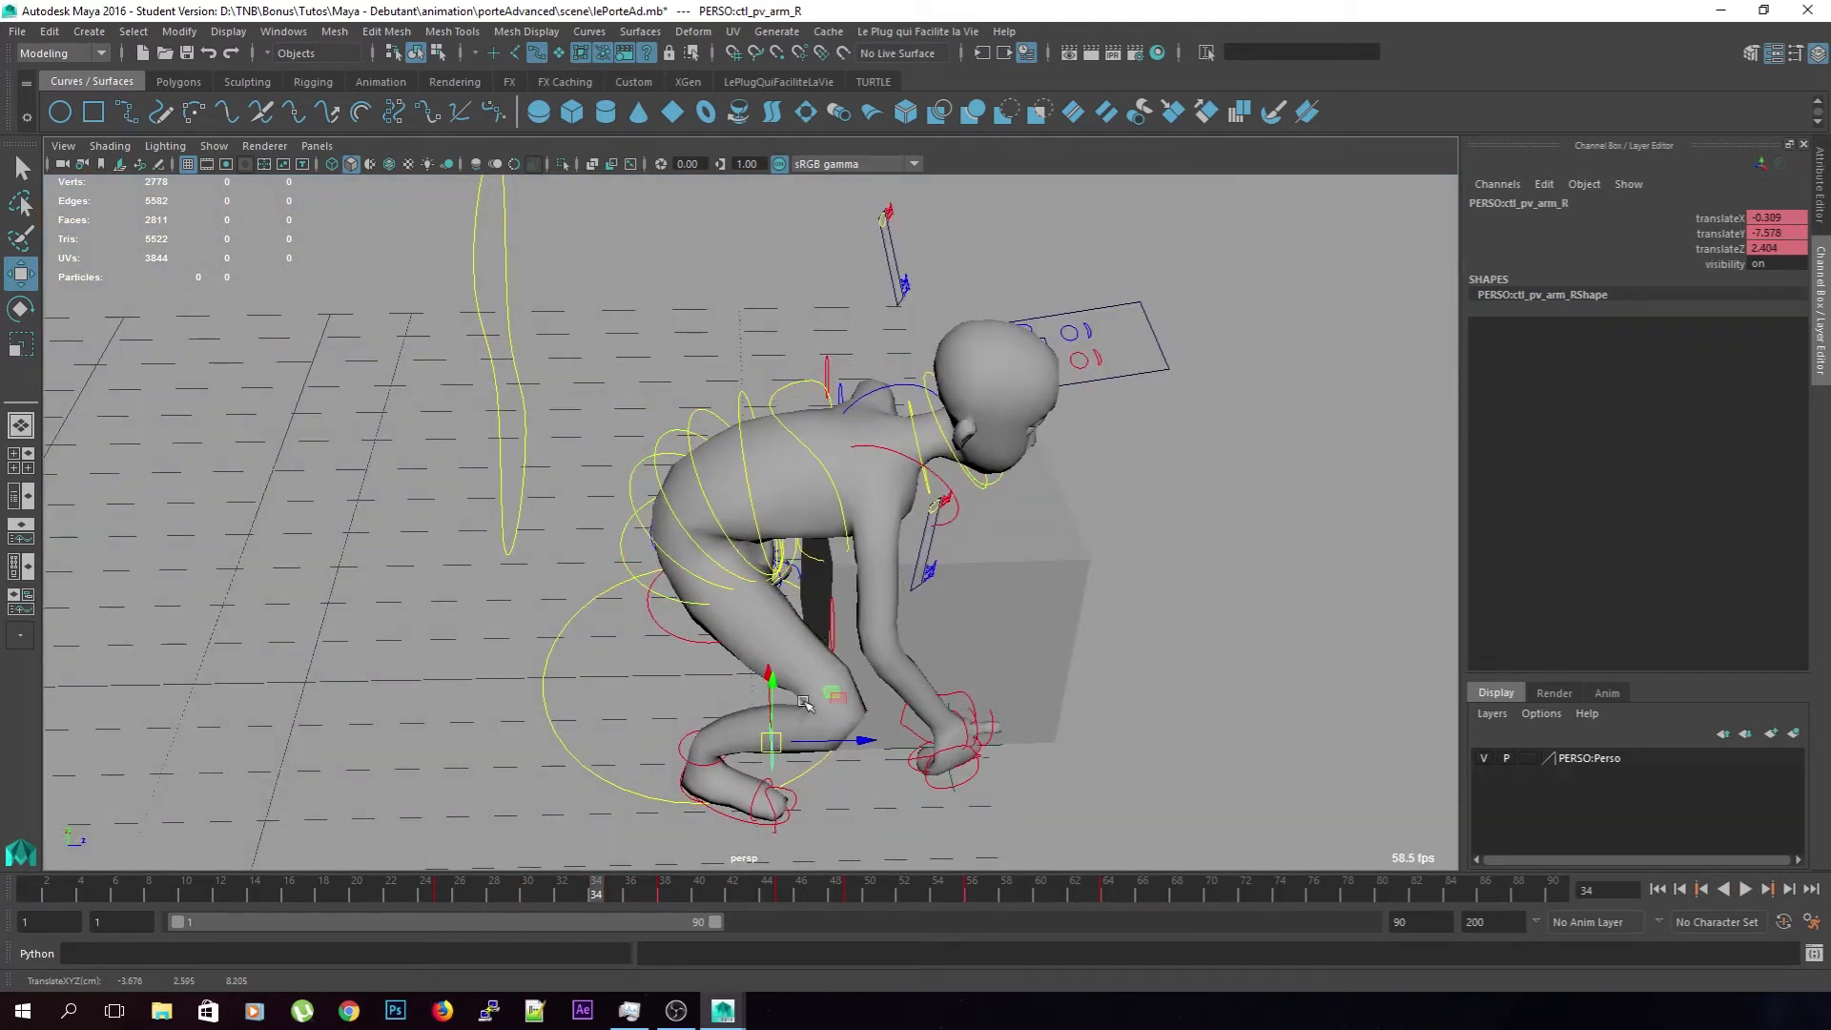
{"action": "left_click", "coordinate": [829, 641]}
{"action": "left_click_drag", "start_coordinate": [814, 661], "coordinate": [988, 619], "text": "alt"}
{"action": "left_click_drag", "start_coordinate": [869, 579], "coordinate": [822, 573]}
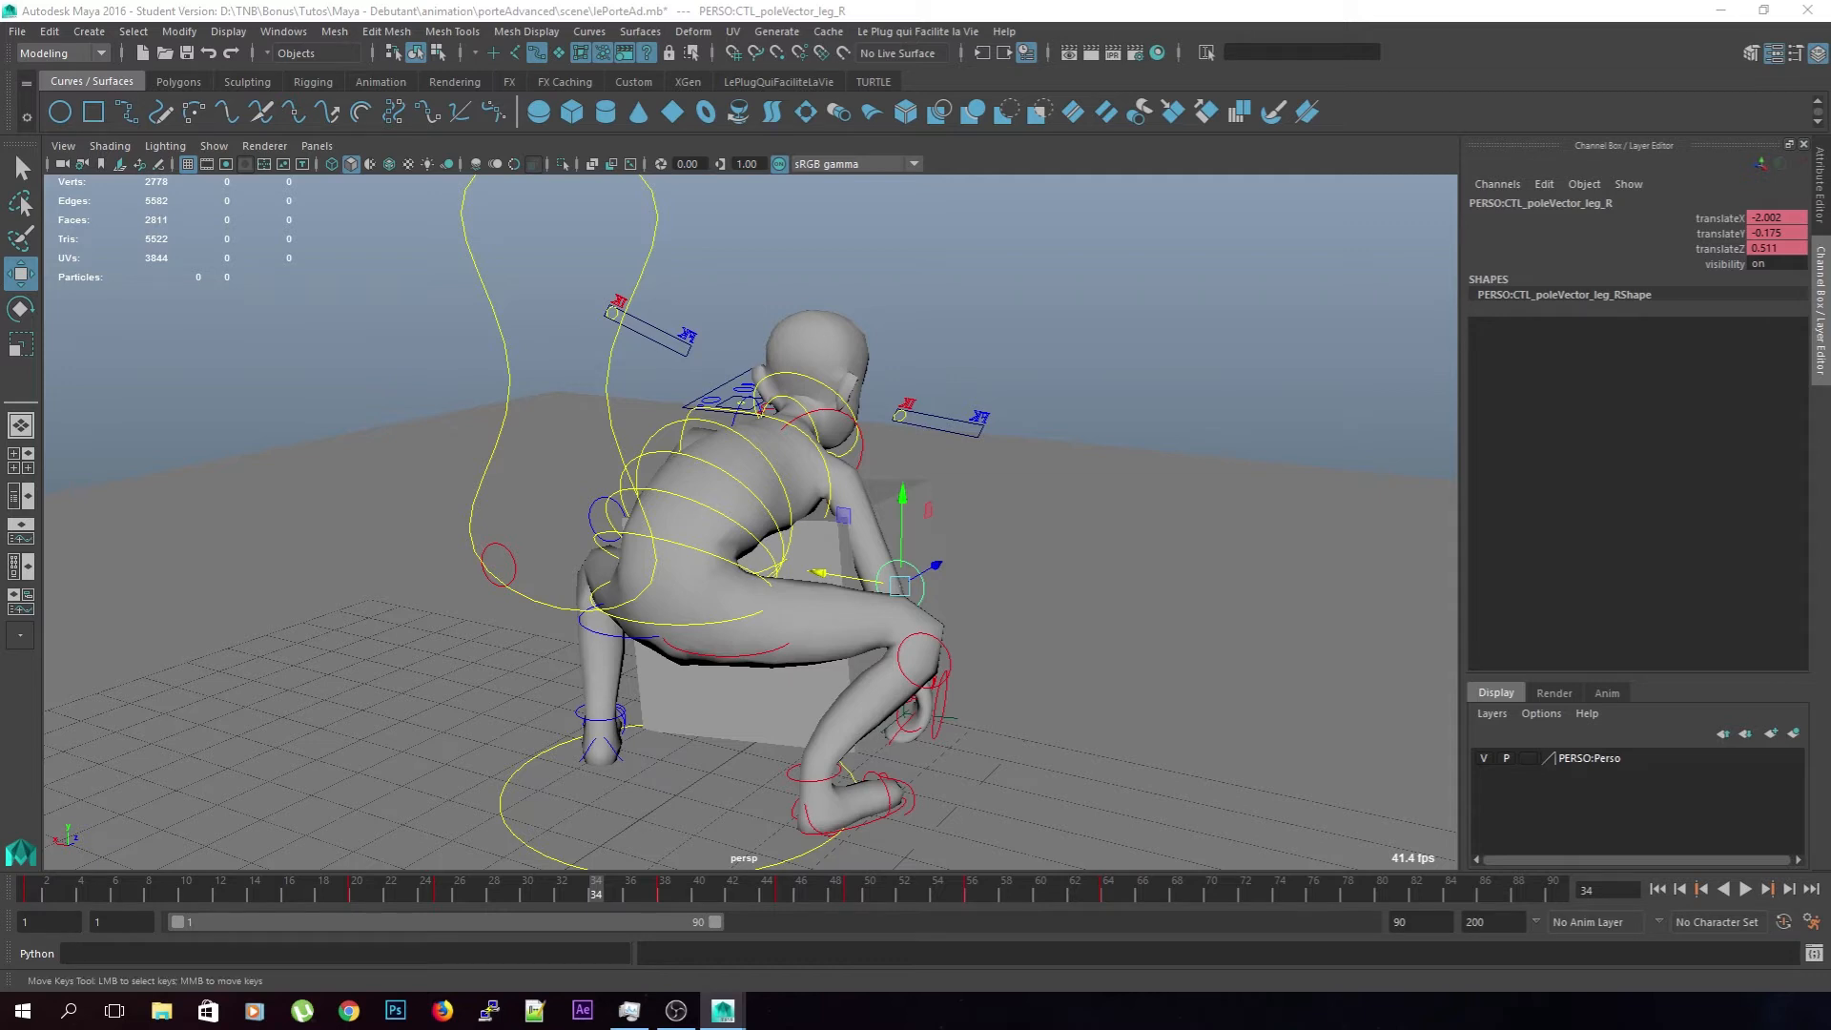
Key the right leg pole vector's Translate X at frame 32 and insert another key on its curve at frame 34
{"action": "mouse_move", "coordinate": [591, 891]}
{"action": "left_mouse_down"}
{"action": "mouse_move", "coordinate": [687, 891]}
{"action": "mouse_move", "coordinate": [517, 901]}
{"action": "mouse_move", "coordinate": [561, 908]}
{"action": "left_mouse_up"}
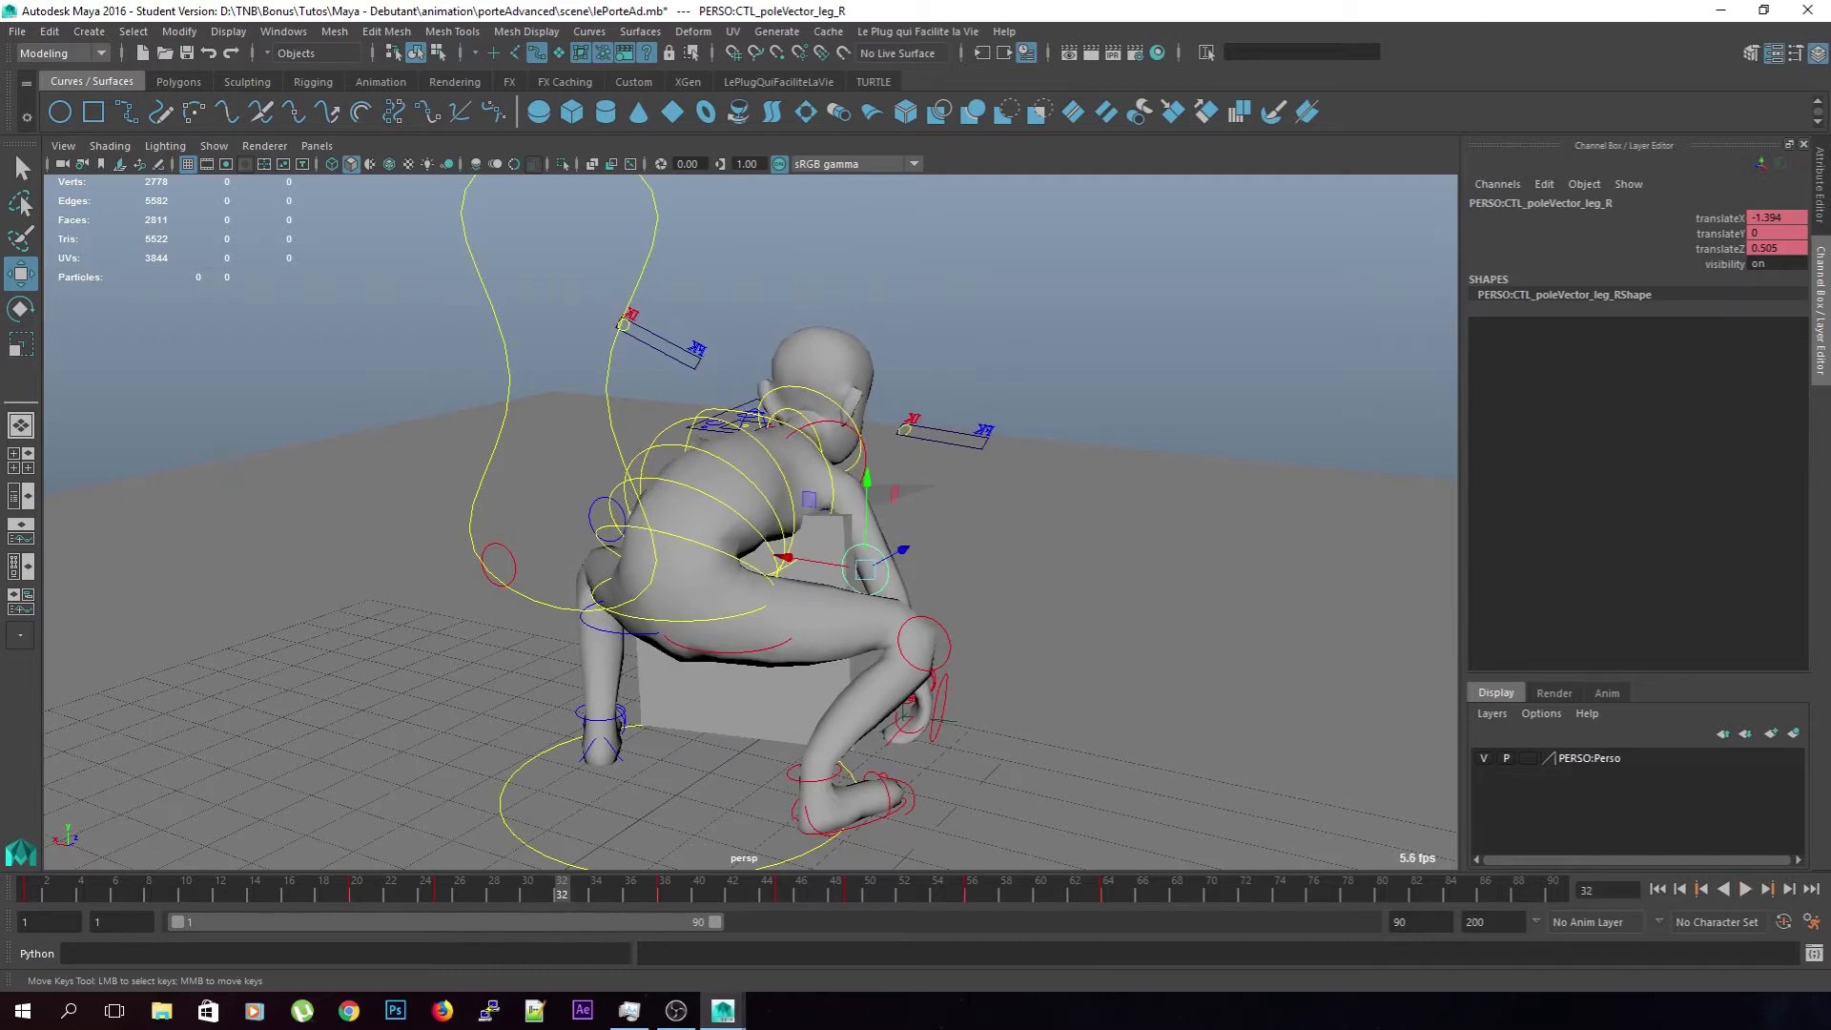
{"action": "key", "text": "s"}
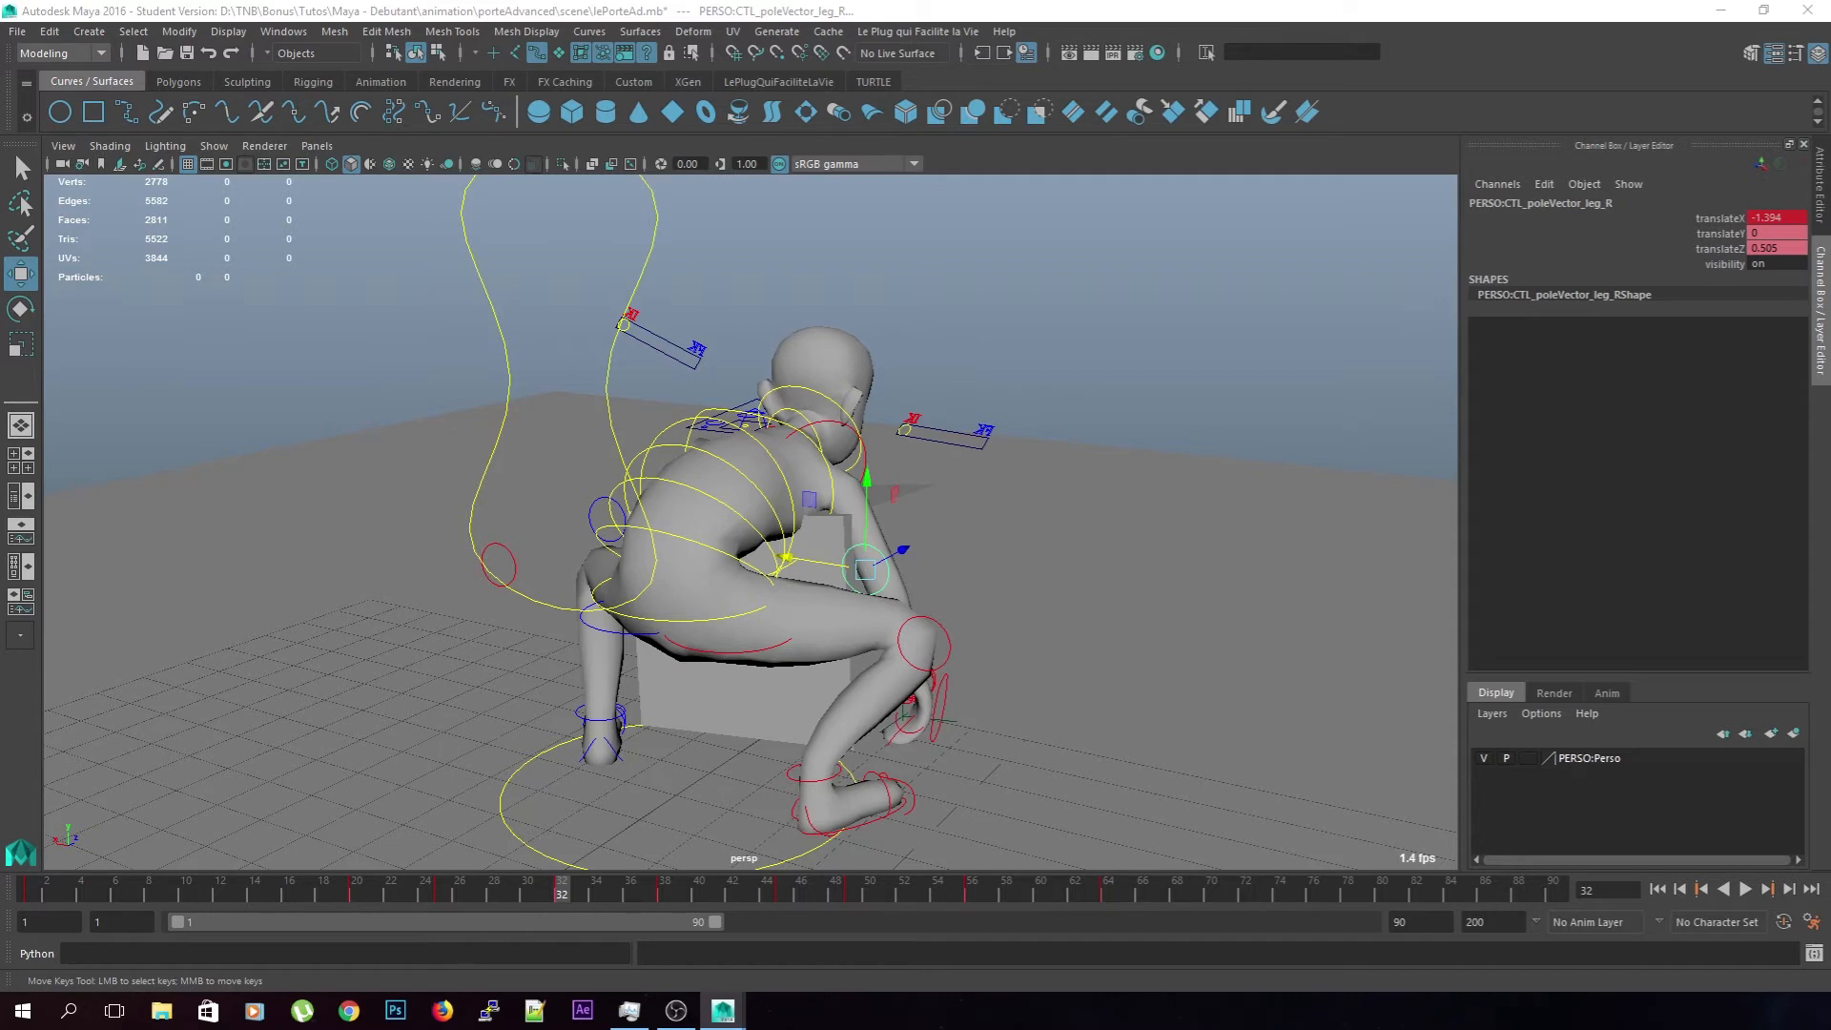
{"action": "left_click_drag", "start_coordinate": [0, 315], "coordinate": [915, 220]}
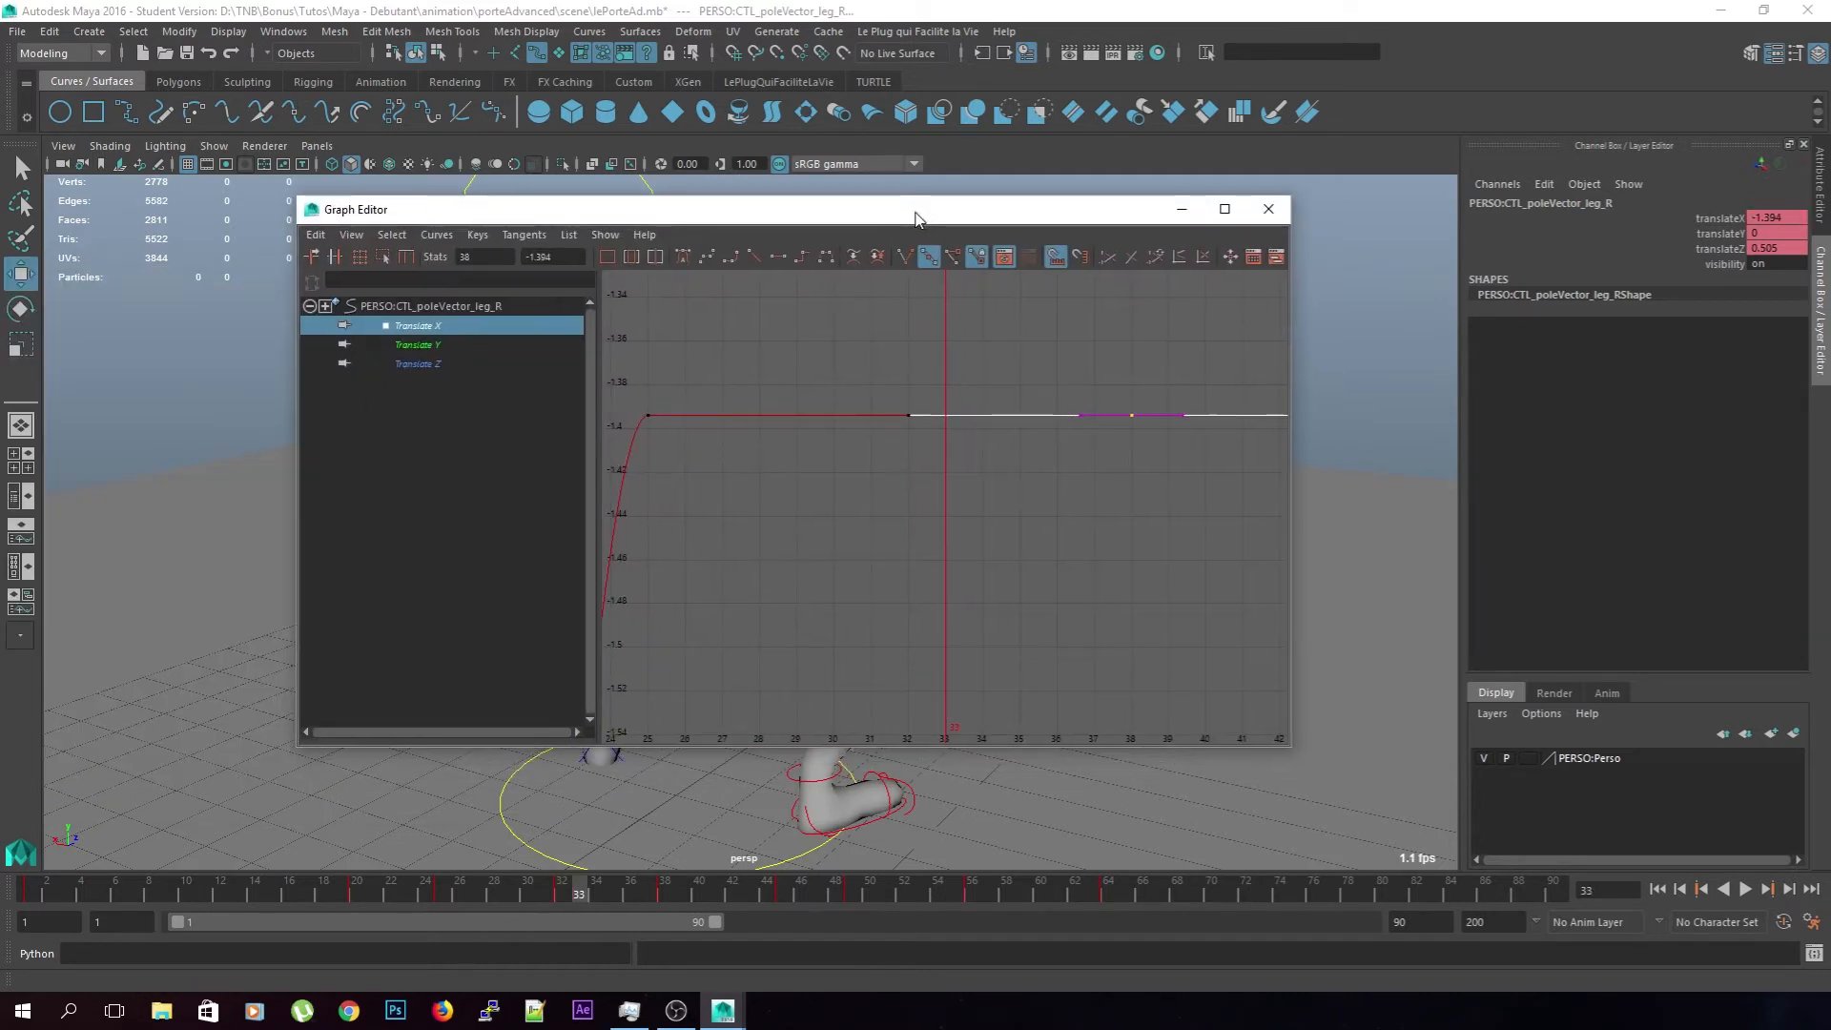
{"action": "key", "text": "alt+period"}
{"action": "right_click", "coordinate": [989, 416]}
{"action": "left_click", "coordinate": [1016, 425]}
Insert keys at frames 36 and 37 on the right leg pole vector's Translate X curve
{"action": "key", "text": "alt+period"}
{"action": "key", "text": "alt+period"}
{"action": "right_click", "coordinate": [1060, 417]}
{"action": "left_click", "coordinate": [1073, 426]}
{"action": "key", "text": "alt+period"}
{"action": "right_click", "coordinate": [1096, 421]}
{"action": "left_click", "coordinate": [1106, 425]}
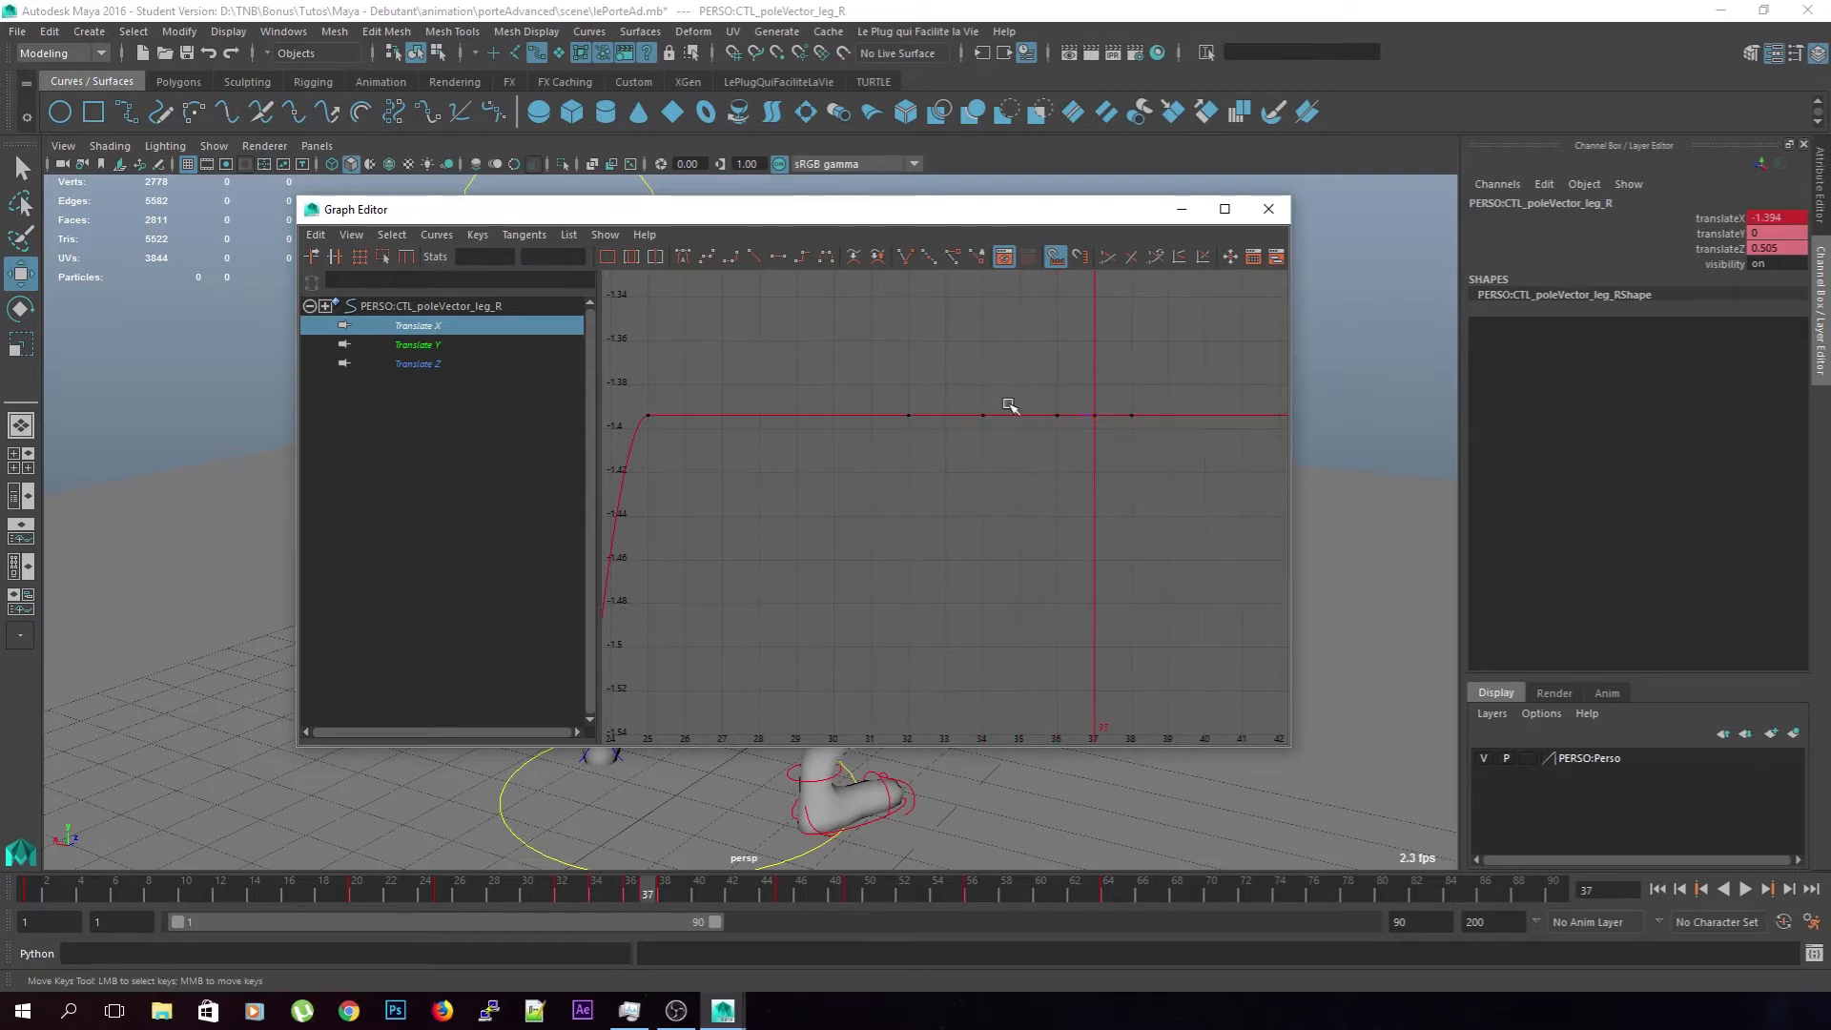
Offset the pole vector's Translate X keys for a slight knee tremble: frame 34 to -1.392, frame 36 slightly down, frame 37 to -1.391
{"action": "left_click_drag", "start_coordinate": [962, 429], "coordinate": [962, 429]}
{"action": "key", "text": "f"}
{"action": "middle_click_drag", "start_coordinate": [1015, 434], "coordinate": [1012, 424]}
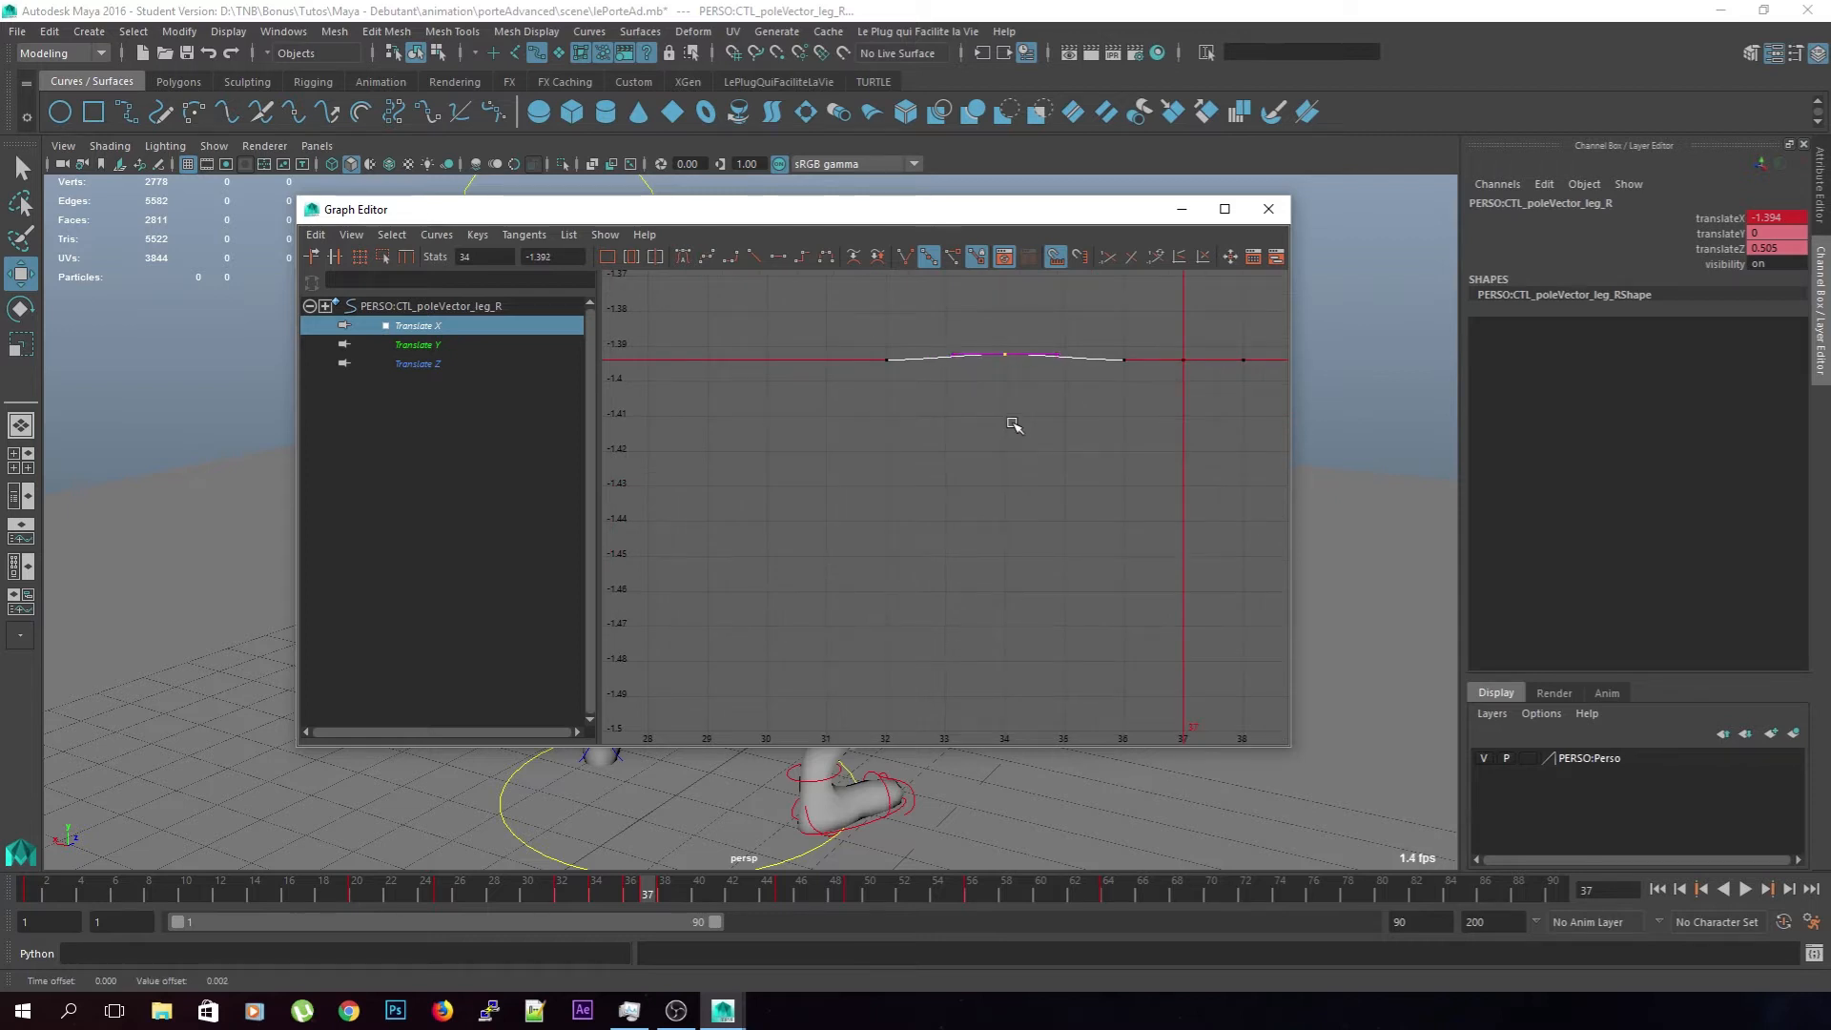
{"action": "left_click", "coordinate": [1123, 359]}
{"action": "left_click", "coordinate": [1188, 354]}
{"action": "middle_click_drag", "start_coordinate": [1206, 415], "coordinate": [1083, 454], "text": "alt"}
{"action": "left_click", "coordinate": [1132, 433]}
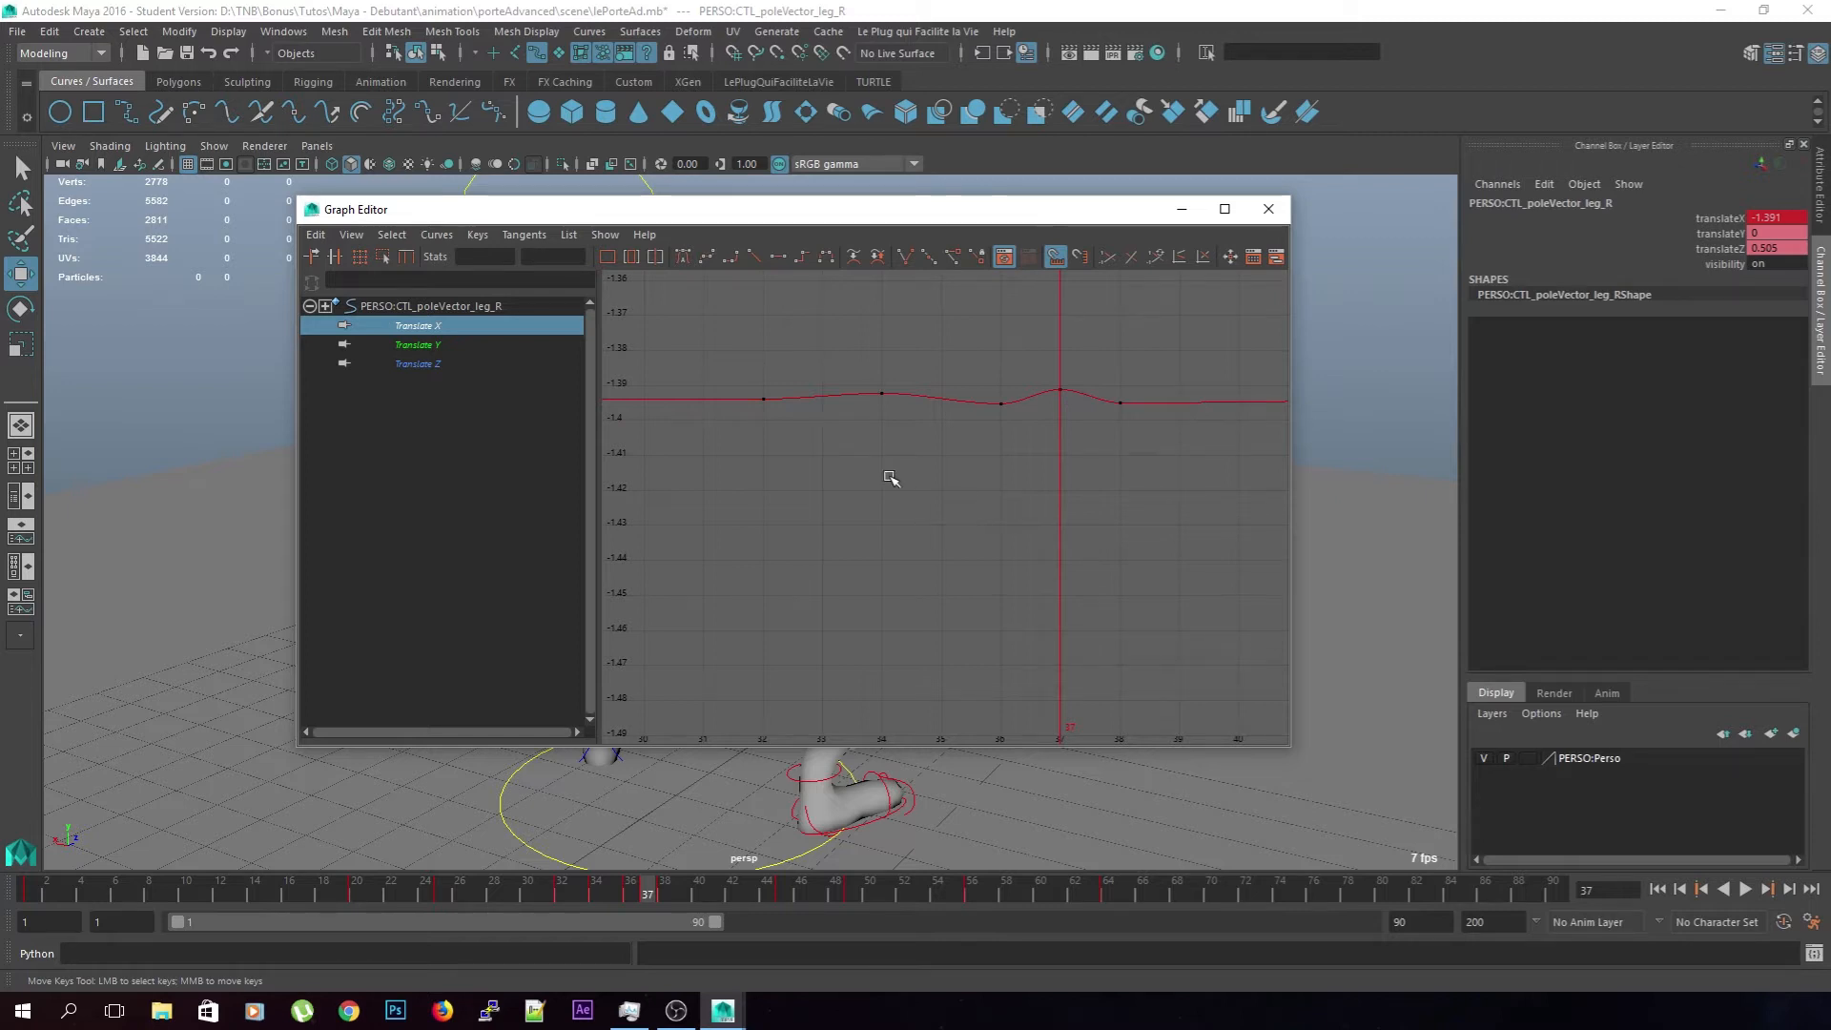
Try moving the pole vector's Translate X key at frame 32 and undo the edit
{"action": "left_click", "coordinate": [764, 399]}
{"action": "mouse_move", "coordinate": [764, 474]}
{"action": "middle_mouse_down"}
{"action": "mouse_move", "coordinate": [748, 433]}
{"action": "mouse_move", "coordinate": [760, 504]}
{"action": "mouse_move", "coordinate": [776, 441]}
{"action": "mouse_move", "coordinate": [735, 417]}
{"action": "mouse_move", "coordinate": [797, 515]}
{"action": "mouse_move", "coordinate": [788, 487]}
{"action": "middle_mouse_up"}
{"action": "middle_click_drag", "start_coordinate": [808, 608], "coordinate": [808, 670]}
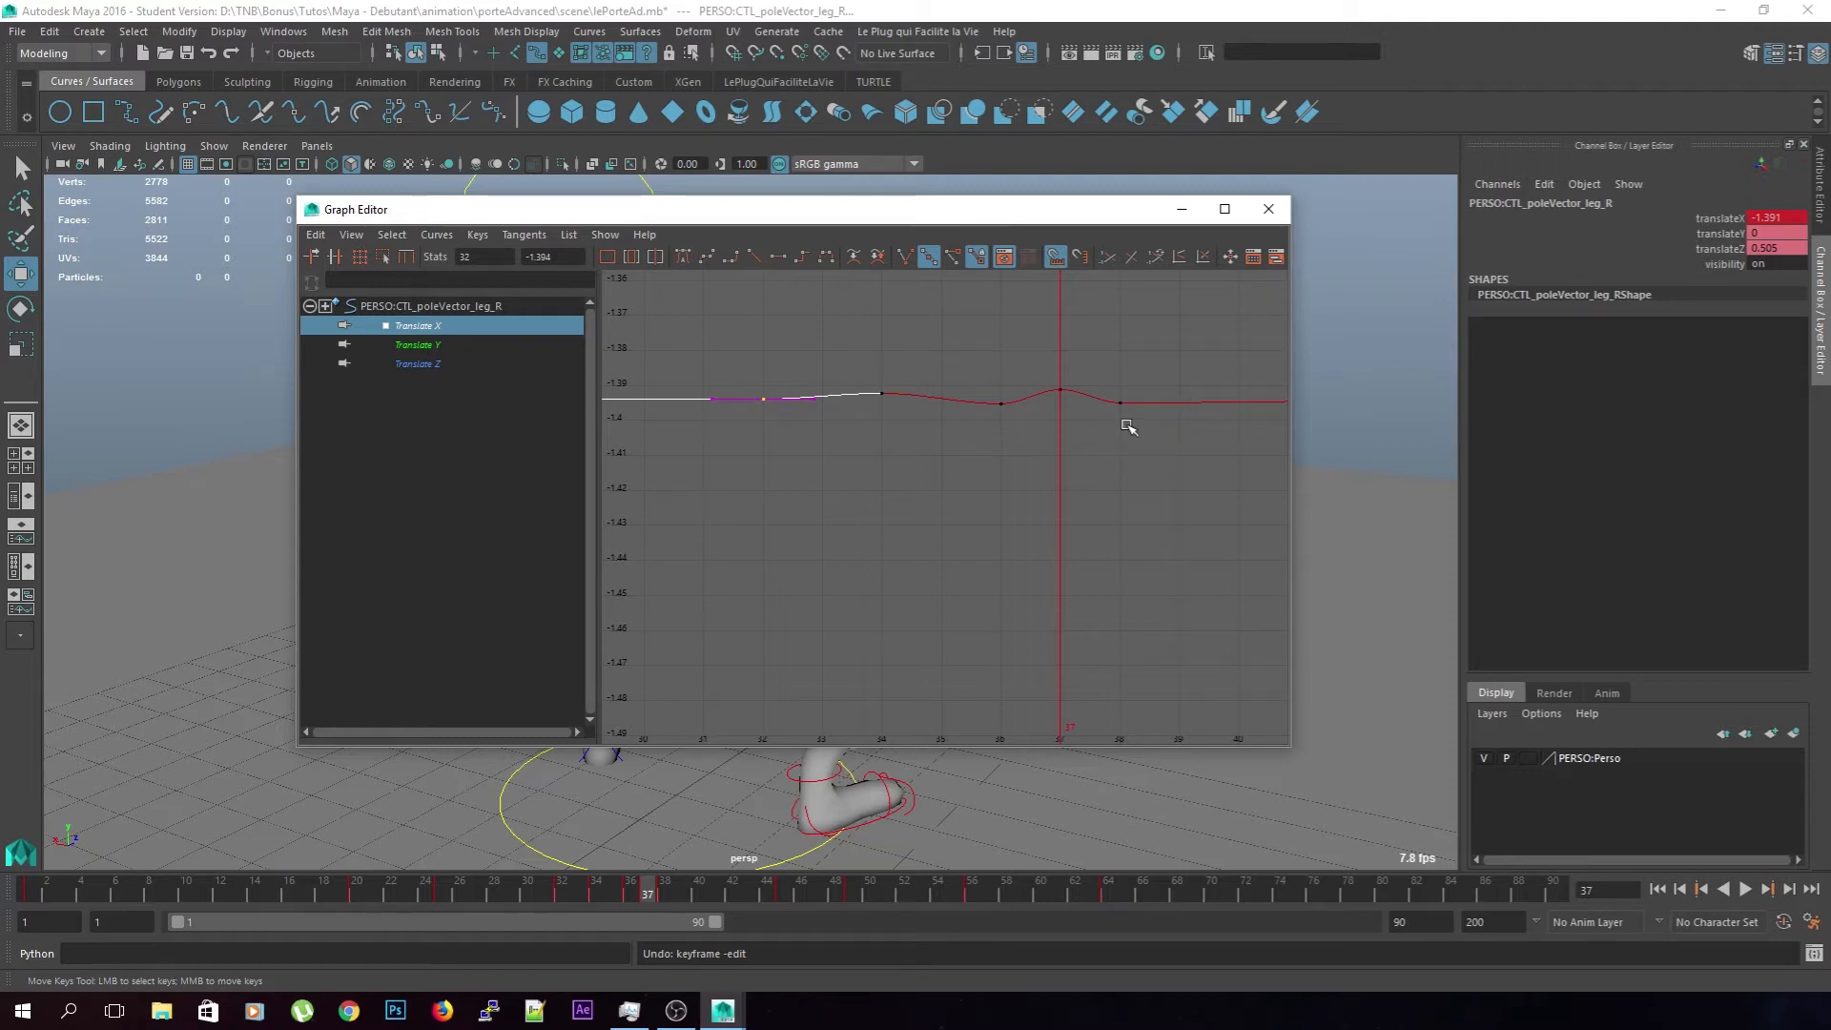
Exaggerate the right leg pole vector's Translate X tremble: frame 34 to -1.387, frame 37 to -1.382, frame 38 to -1.402, with frame 36 lowered
{"action": "left_click_drag", "start_coordinate": [1080, 214], "coordinate": [0, 210]}
{"action": "left_click_drag", "start_coordinate": [624, 898], "coordinate": [665, 921]}
{"action": "left_click_drag", "start_coordinate": [0, 176], "coordinate": [933, 274]}
{"action": "scroll", "coordinate": [882, 484], "scroll_direction": "down", "scroll_amount": 3}
{"action": "left_click", "coordinate": [882, 485]}
{"action": "middle_click_drag", "start_coordinate": [893, 539], "coordinate": [893, 519]}
{"action": "left_click_drag", "start_coordinate": [839, 516], "coordinate": [837, 518]}
{"action": "middle_click_drag", "start_coordinate": [844, 536], "coordinate": [939, 553]}
{"action": "left_click", "coordinate": [923, 497]}
{"action": "left_click", "coordinate": [769, 490]}
{"action": "middle_click_drag", "start_coordinate": [769, 560], "coordinate": [770, 537]}
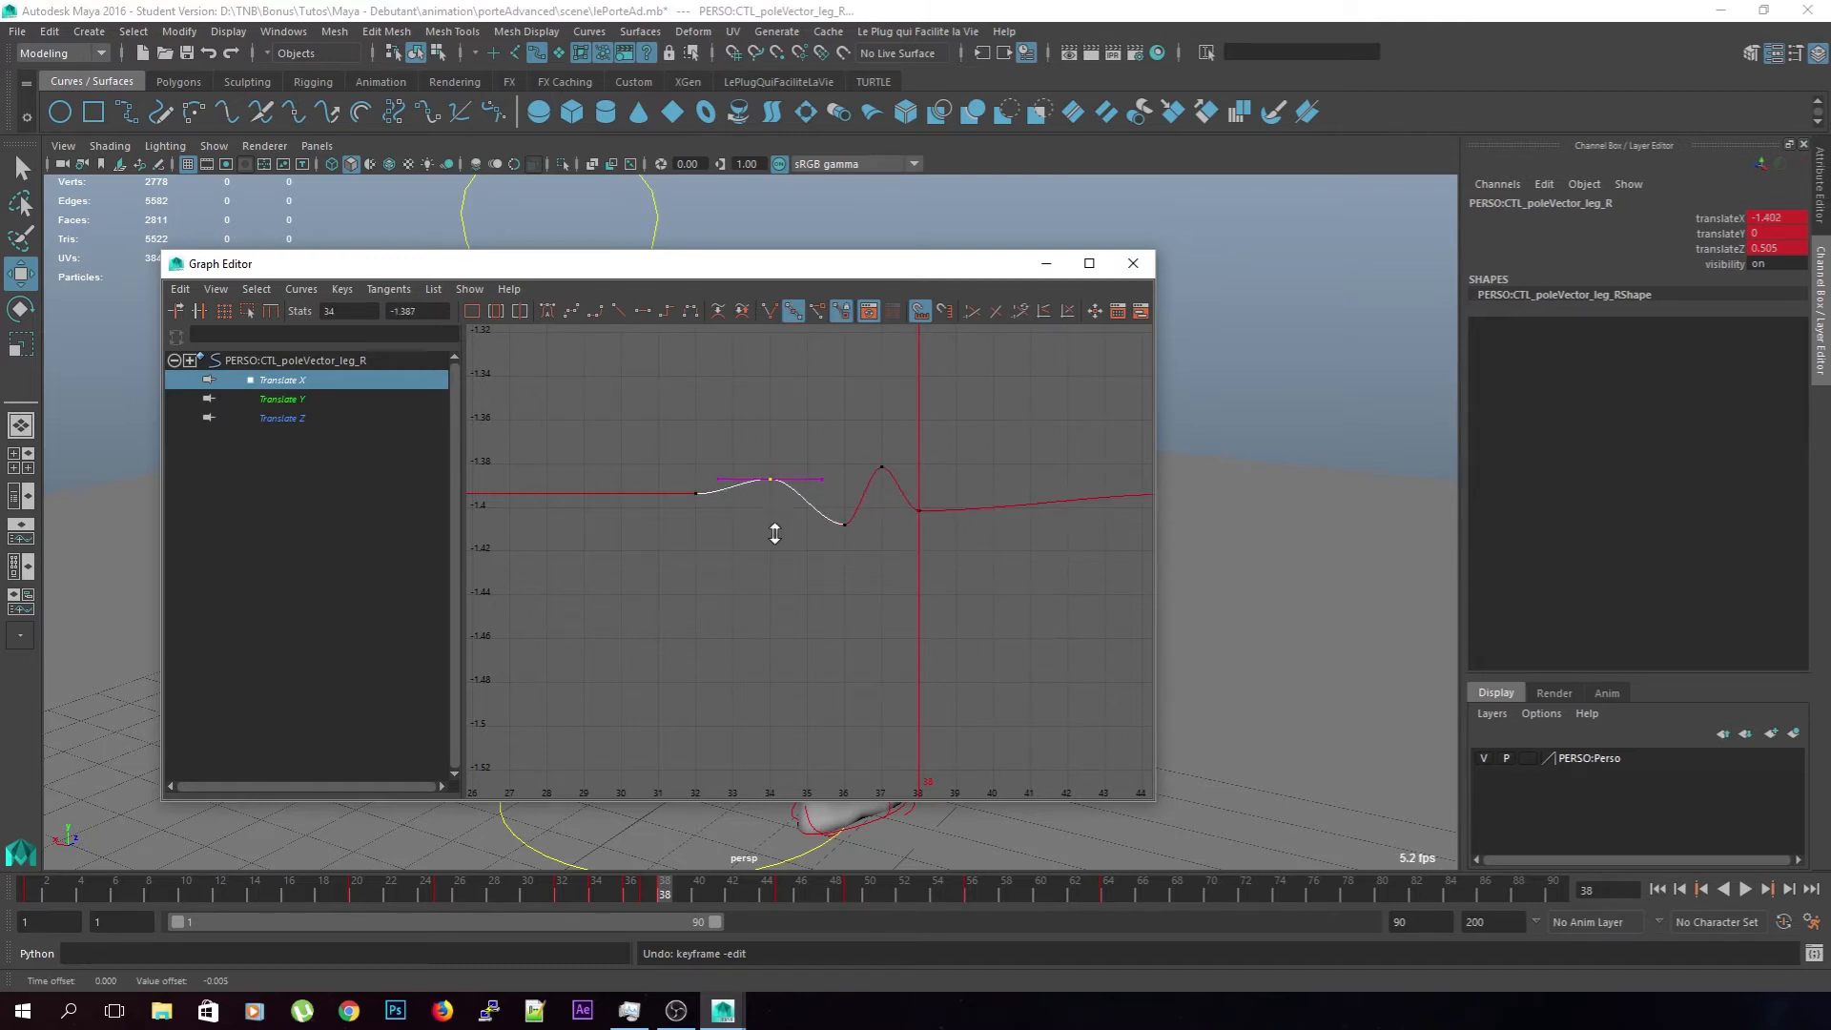
Play back the lift around frames 34 to 37 to check the right knee's tremble
{"action": "left_click", "coordinate": [696, 494]}
{"action": "left_click", "coordinate": [753, 586]}
{"action": "left_click_drag", "start_coordinate": [942, 268], "coordinate": [65, 207]}
{"action": "left_click", "coordinate": [603, 896]}
{"action": "key", "text": "alt+v"}
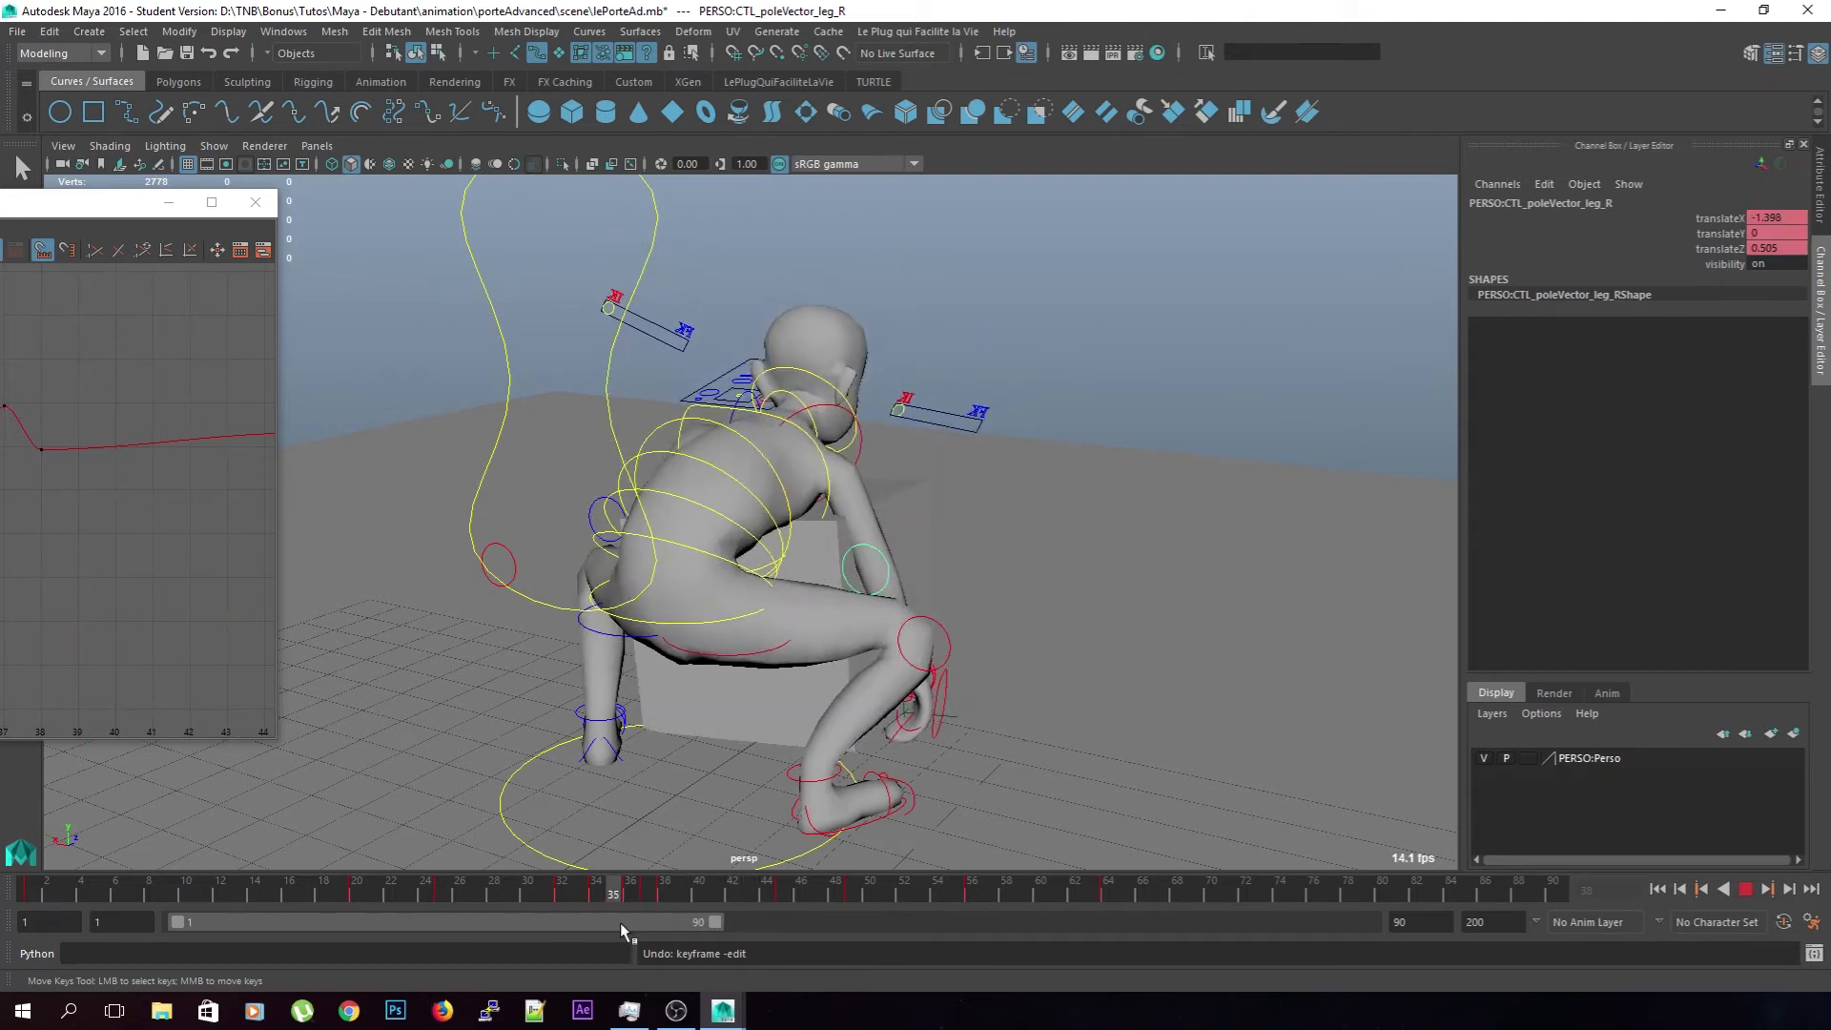
{"action": "key", "text": "alt+v"}
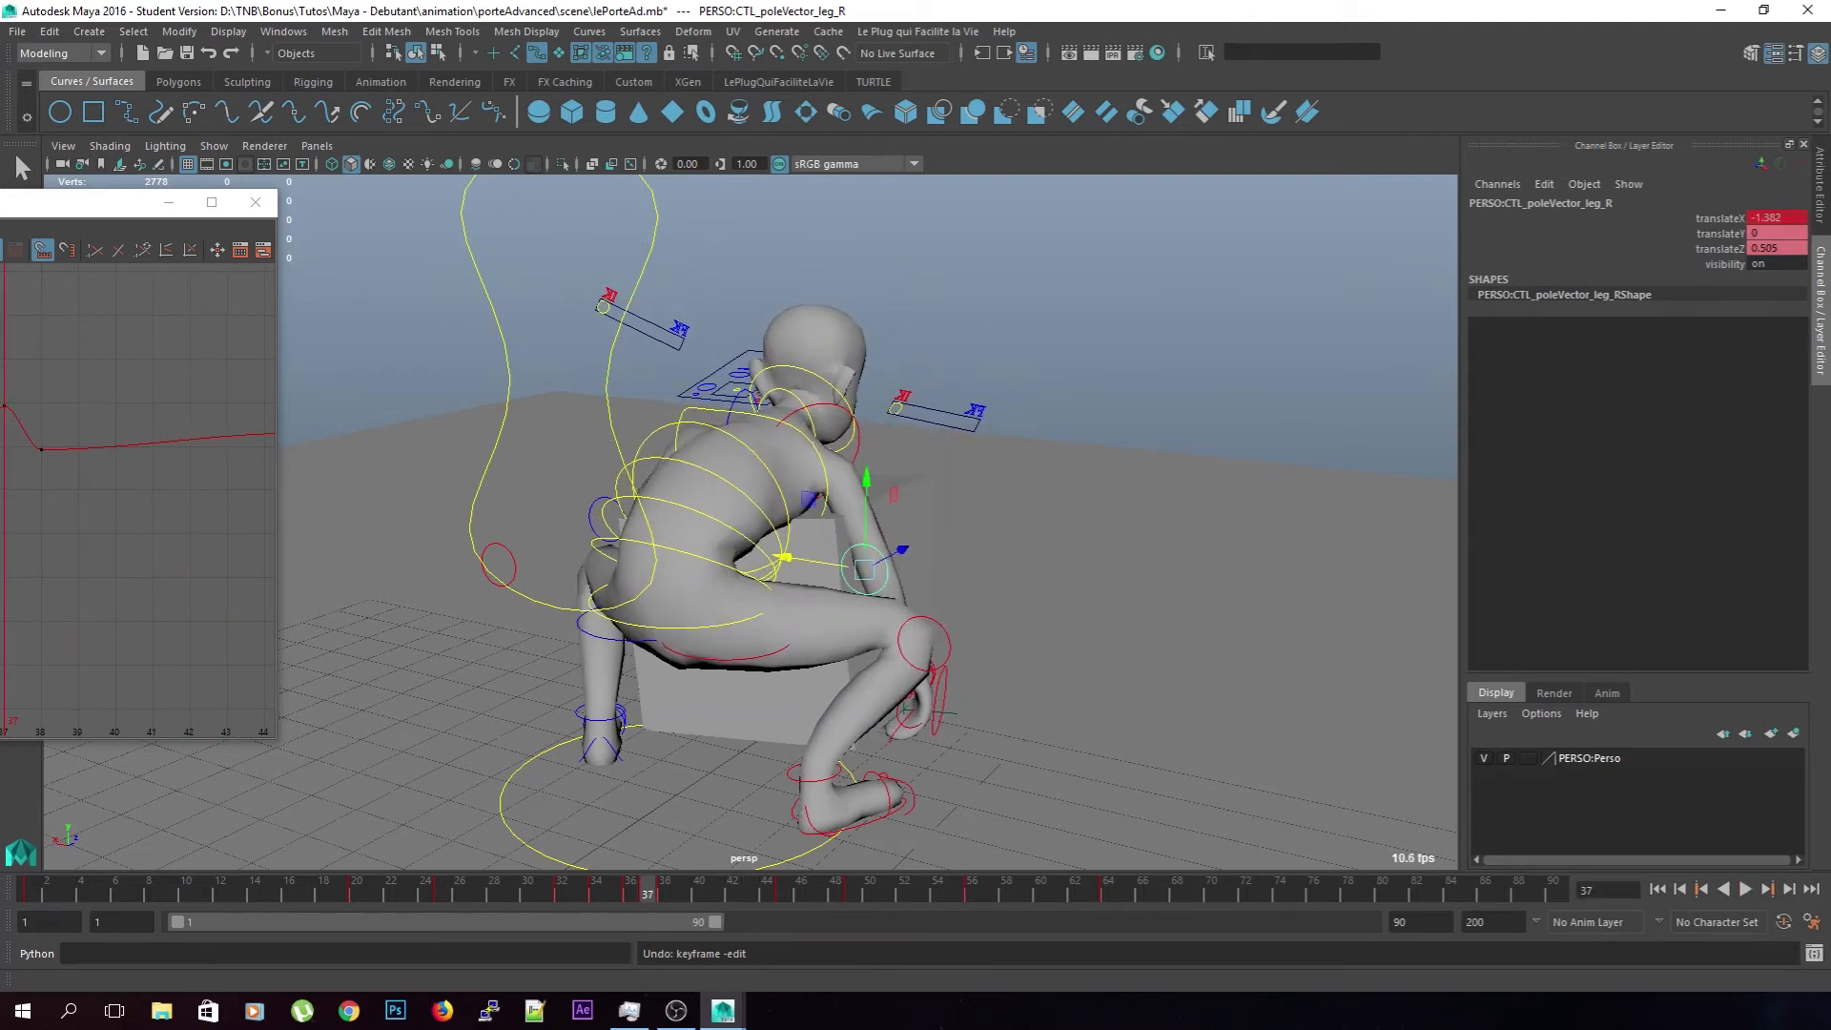
Scale up the right pole vector's Translate X keys from frames 32 to 38, bringing frame 37 to -1.335
{"action": "left_click_drag", "start_coordinate": [67, 202], "coordinate": [944, 242]}
{"action": "scroll", "coordinate": [887, 503], "scroll_direction": "down", "scroll_amount": 8}
{"action": "left_click_drag", "start_coordinate": [848, 498], "coordinate": [799, 542]}
{"action": "key", "text": "f"}
{"action": "key", "text": "r"}
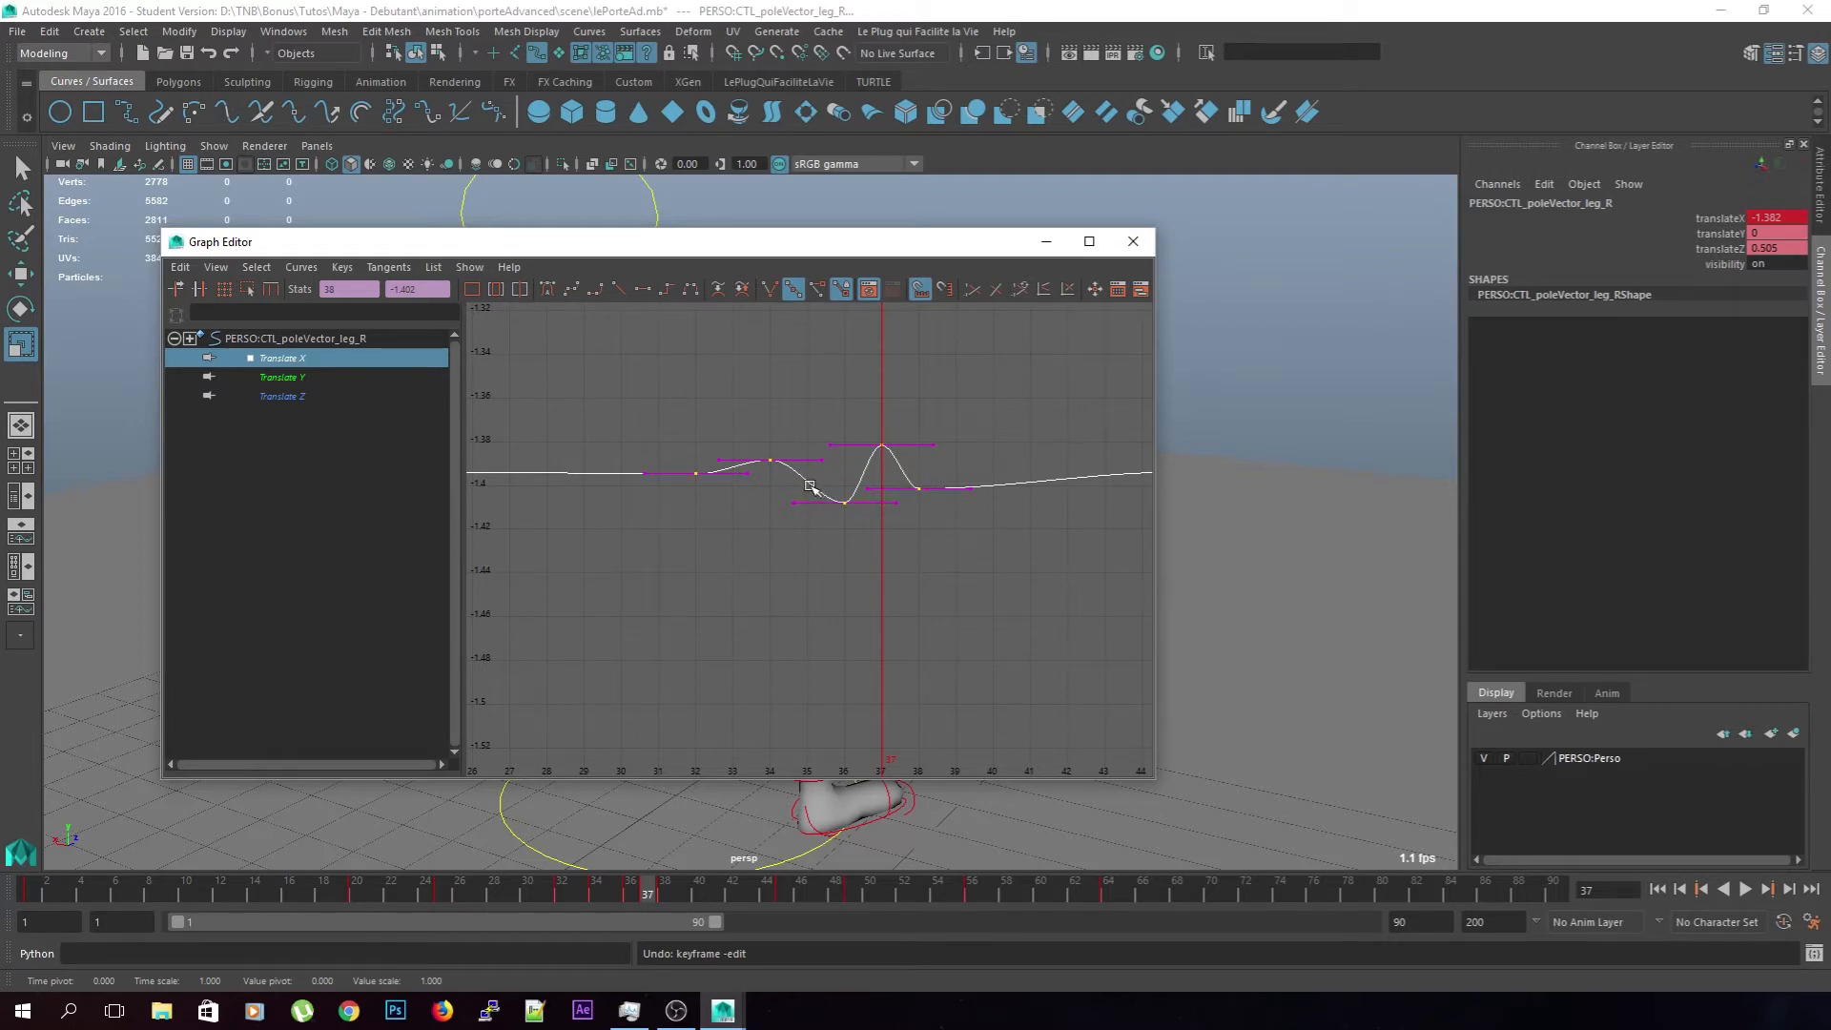
{"action": "left_click_drag", "start_coordinate": [808, 477], "coordinate": [820, 372]}
{"action": "middle_click_drag", "start_coordinate": [820, 373], "coordinate": [821, 364]}
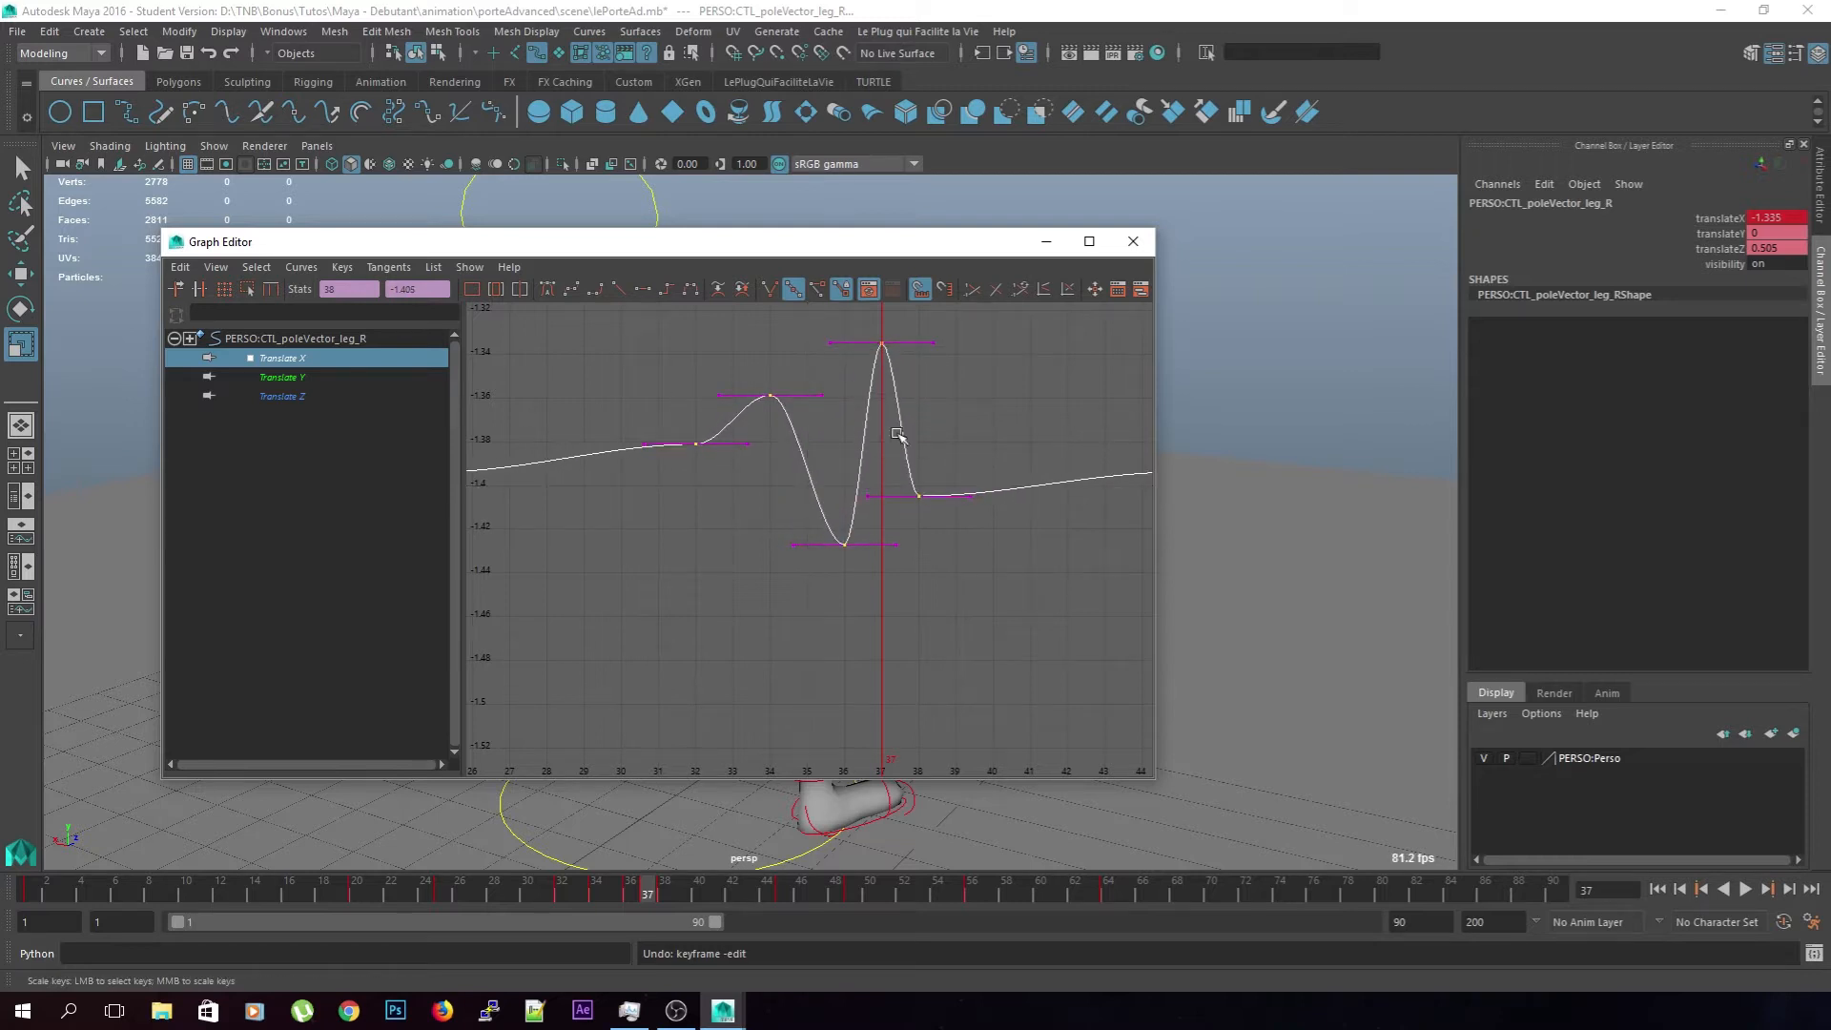
Try scaling the Translate X key at frame 32 and undo the scaling
{"action": "left_click", "coordinate": [985, 447]}
{"action": "left_click", "coordinate": [679, 446]}
{"action": "left_click_drag", "start_coordinate": [641, 455], "coordinate": [655, 468]}
{"action": "middle_click_drag", "start_coordinate": [659, 499], "coordinate": [659, 548]}
{"action": "key", "text": "ctrl+z"}
Tilt the tangent of the Translate X key at frame 32 downward and play the animation to check the knee motion
{"action": "key", "text": "w"}
{"action": "left_click", "coordinate": [662, 551]}
{"action": "left_click_drag", "start_coordinate": [983, 246], "coordinate": [804, 204]}
{"action": "left_click_drag", "start_coordinate": [554, 448], "coordinate": [554, 448]}
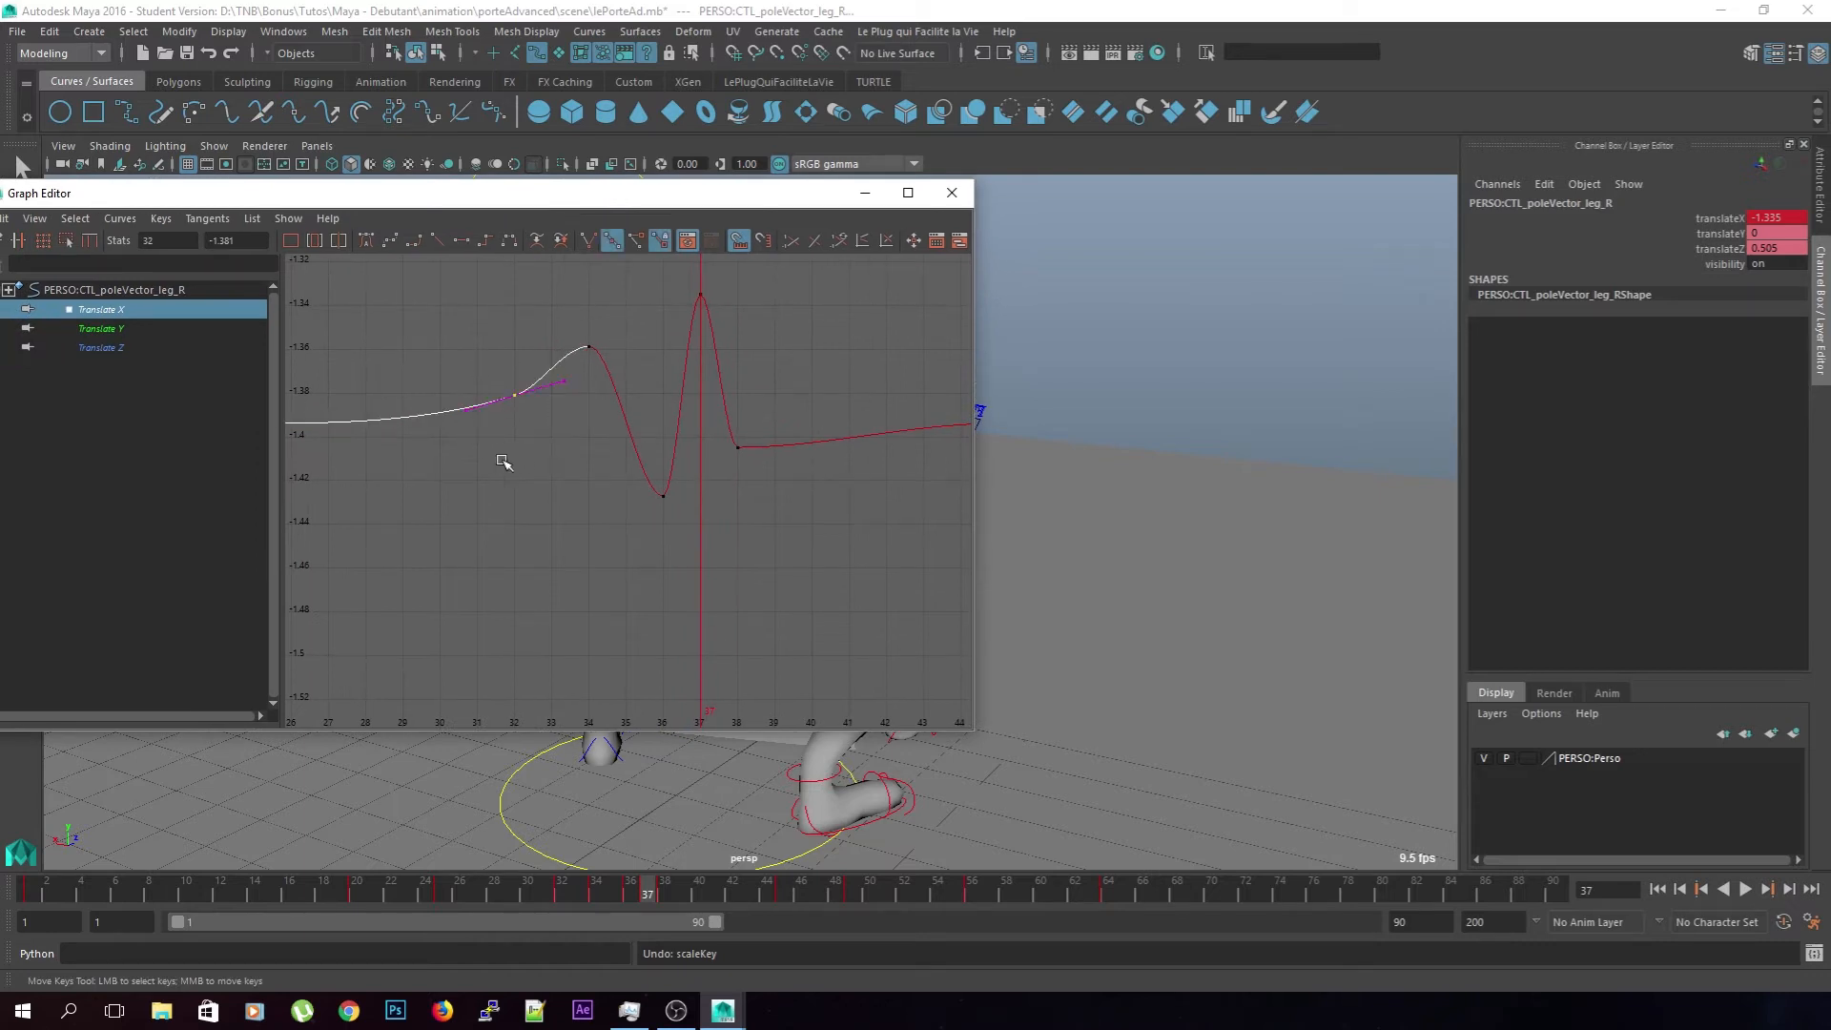
{"action": "middle_click_drag", "start_coordinate": [582, 541], "coordinate": [463, 467]}
{"action": "left_click", "coordinate": [515, 475]}
{"action": "left_click_drag", "start_coordinate": [697, 196], "coordinate": [0, 169]}
{"action": "left_click_drag", "start_coordinate": [462, 885], "coordinate": [422, 882]}
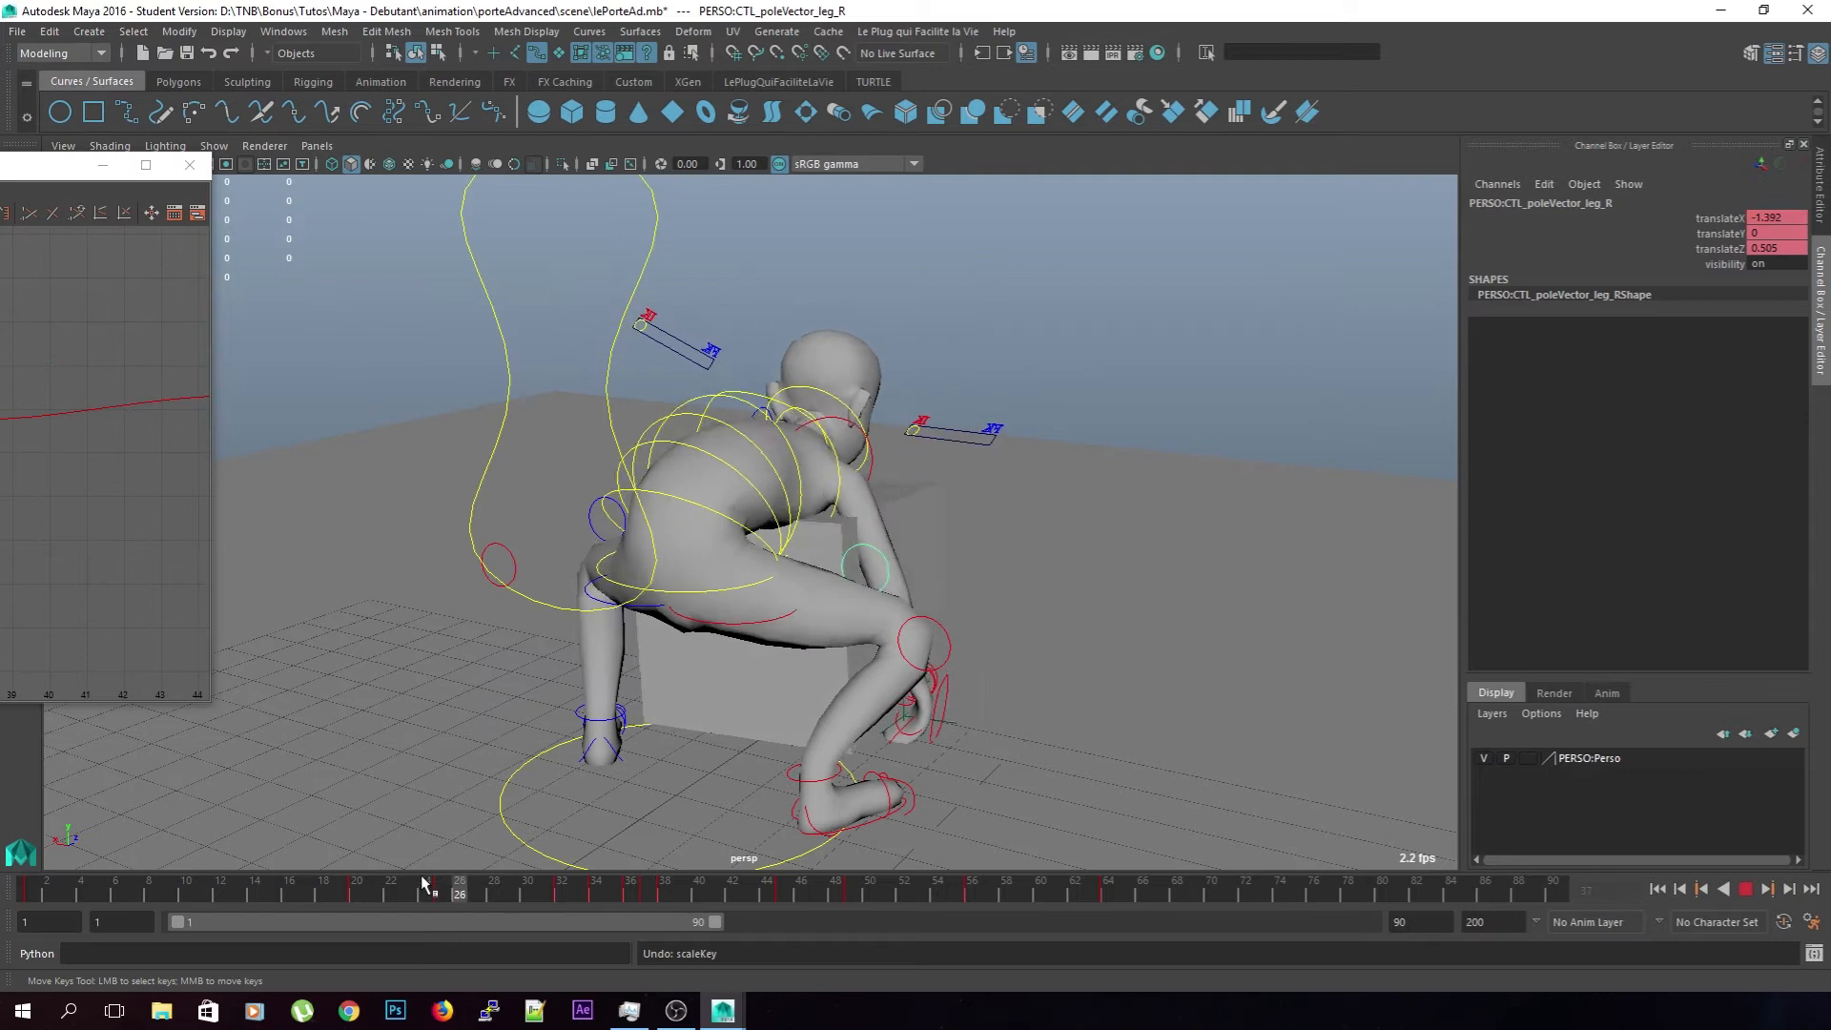
{"action": "left_click", "coordinate": [1745, 889]}
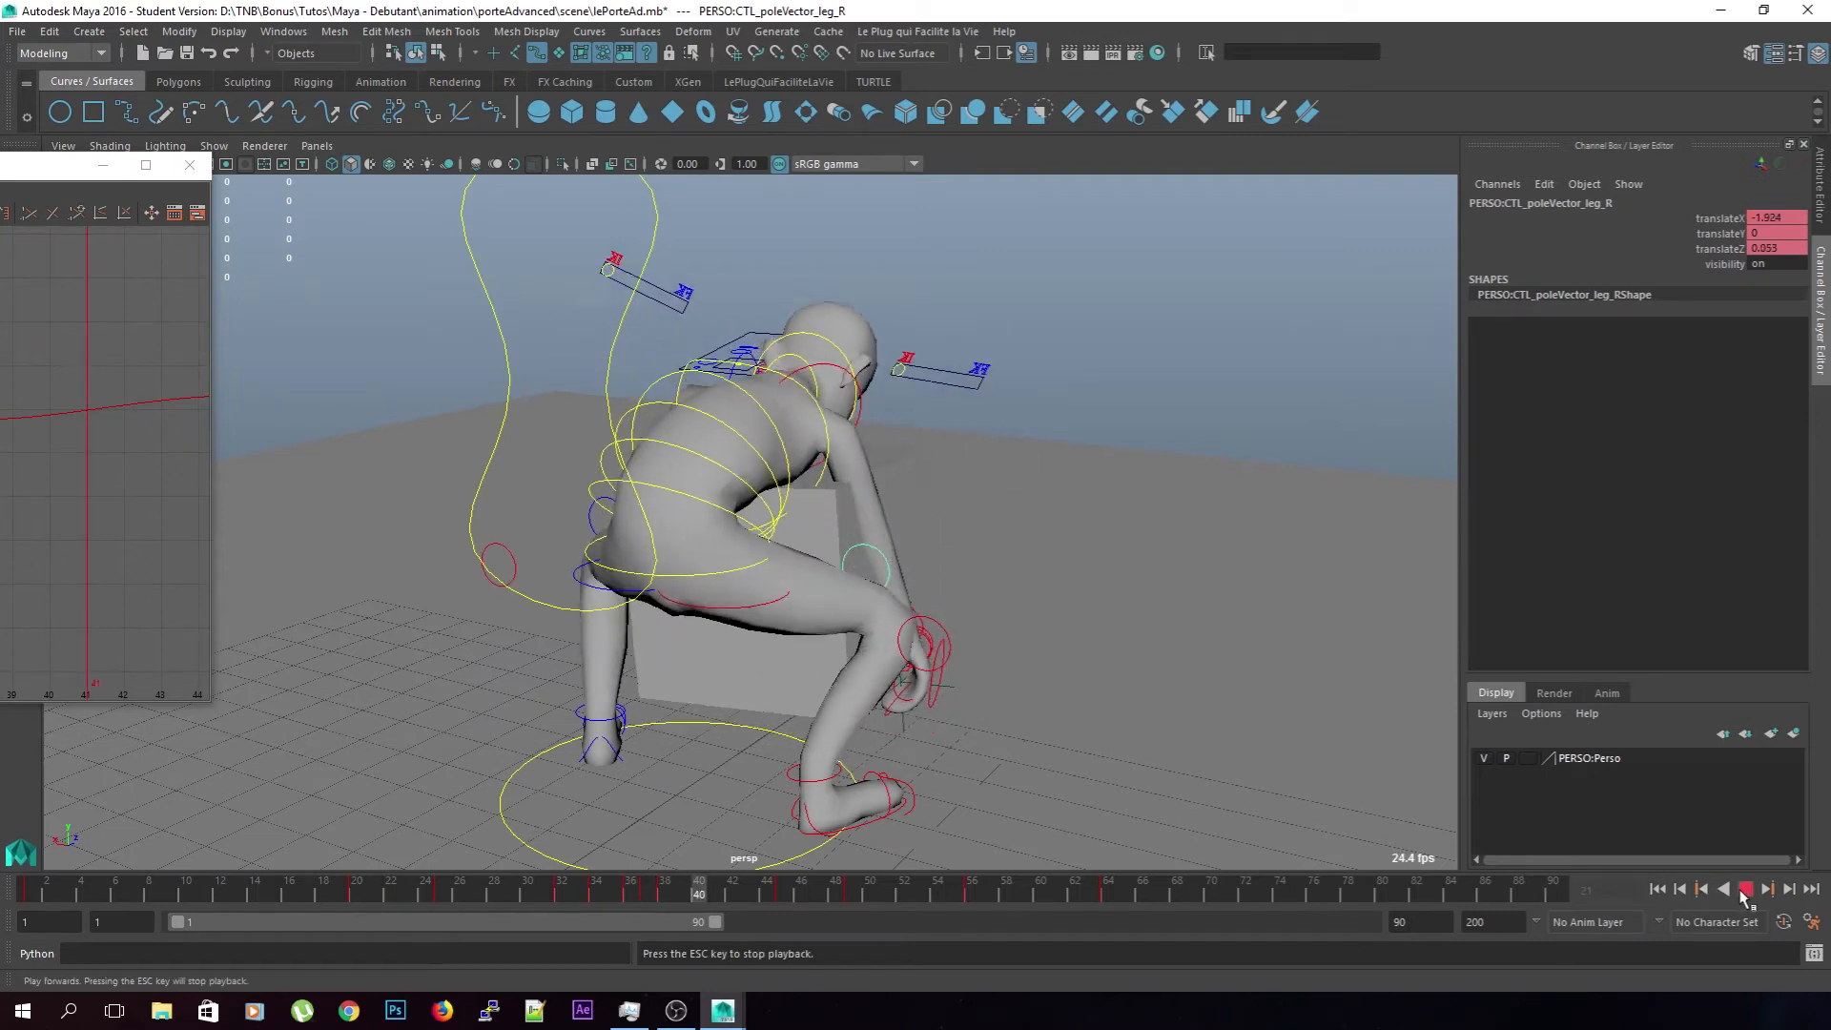
{"action": "left_click", "coordinate": [424, 895]}
{"action": "mouse_move", "coordinate": [739, 898]}
{"action": "left_mouse_down"}
{"action": "mouse_move", "coordinate": [764, 900]}
{"action": "mouse_move", "coordinate": [711, 904]}
{"action": "left_mouse_up"}
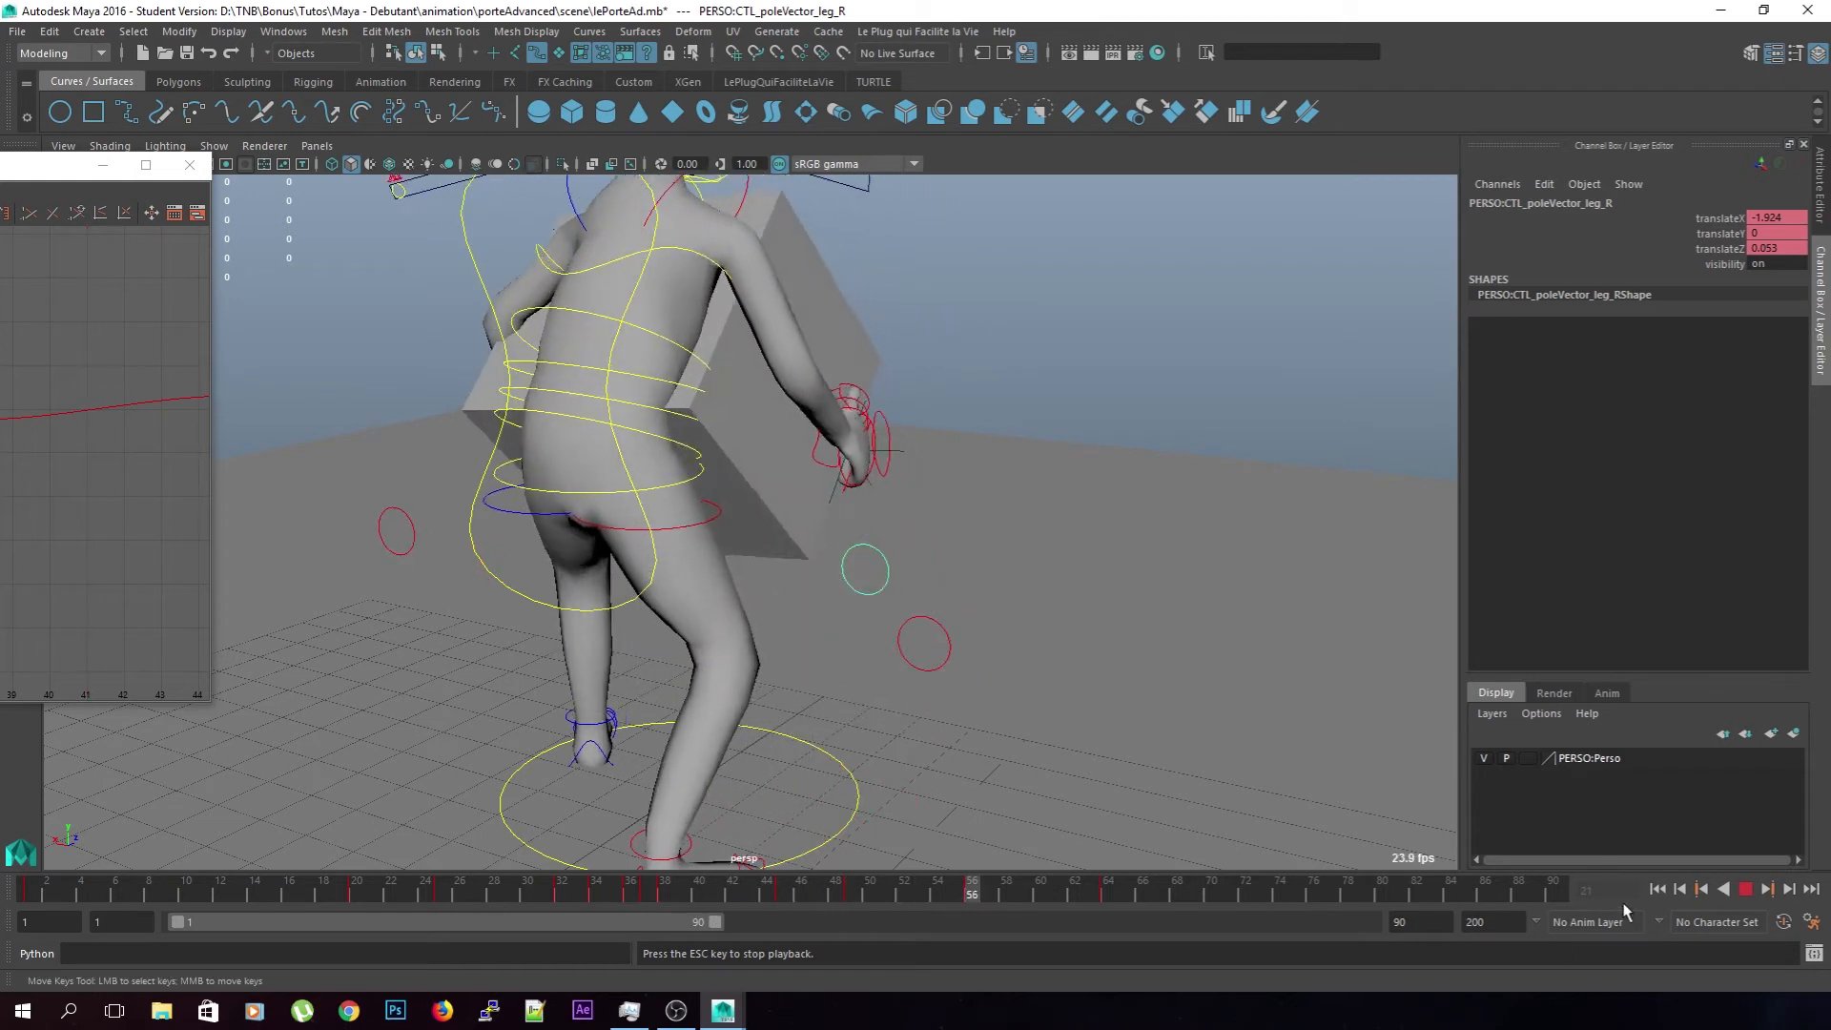
{"action": "left_click", "coordinate": [1745, 889]}
Insert a key at frame 42 on the right pole vector's Translate X curve and lower it to about -1.41
{"action": "left_click", "coordinate": [732, 893]}
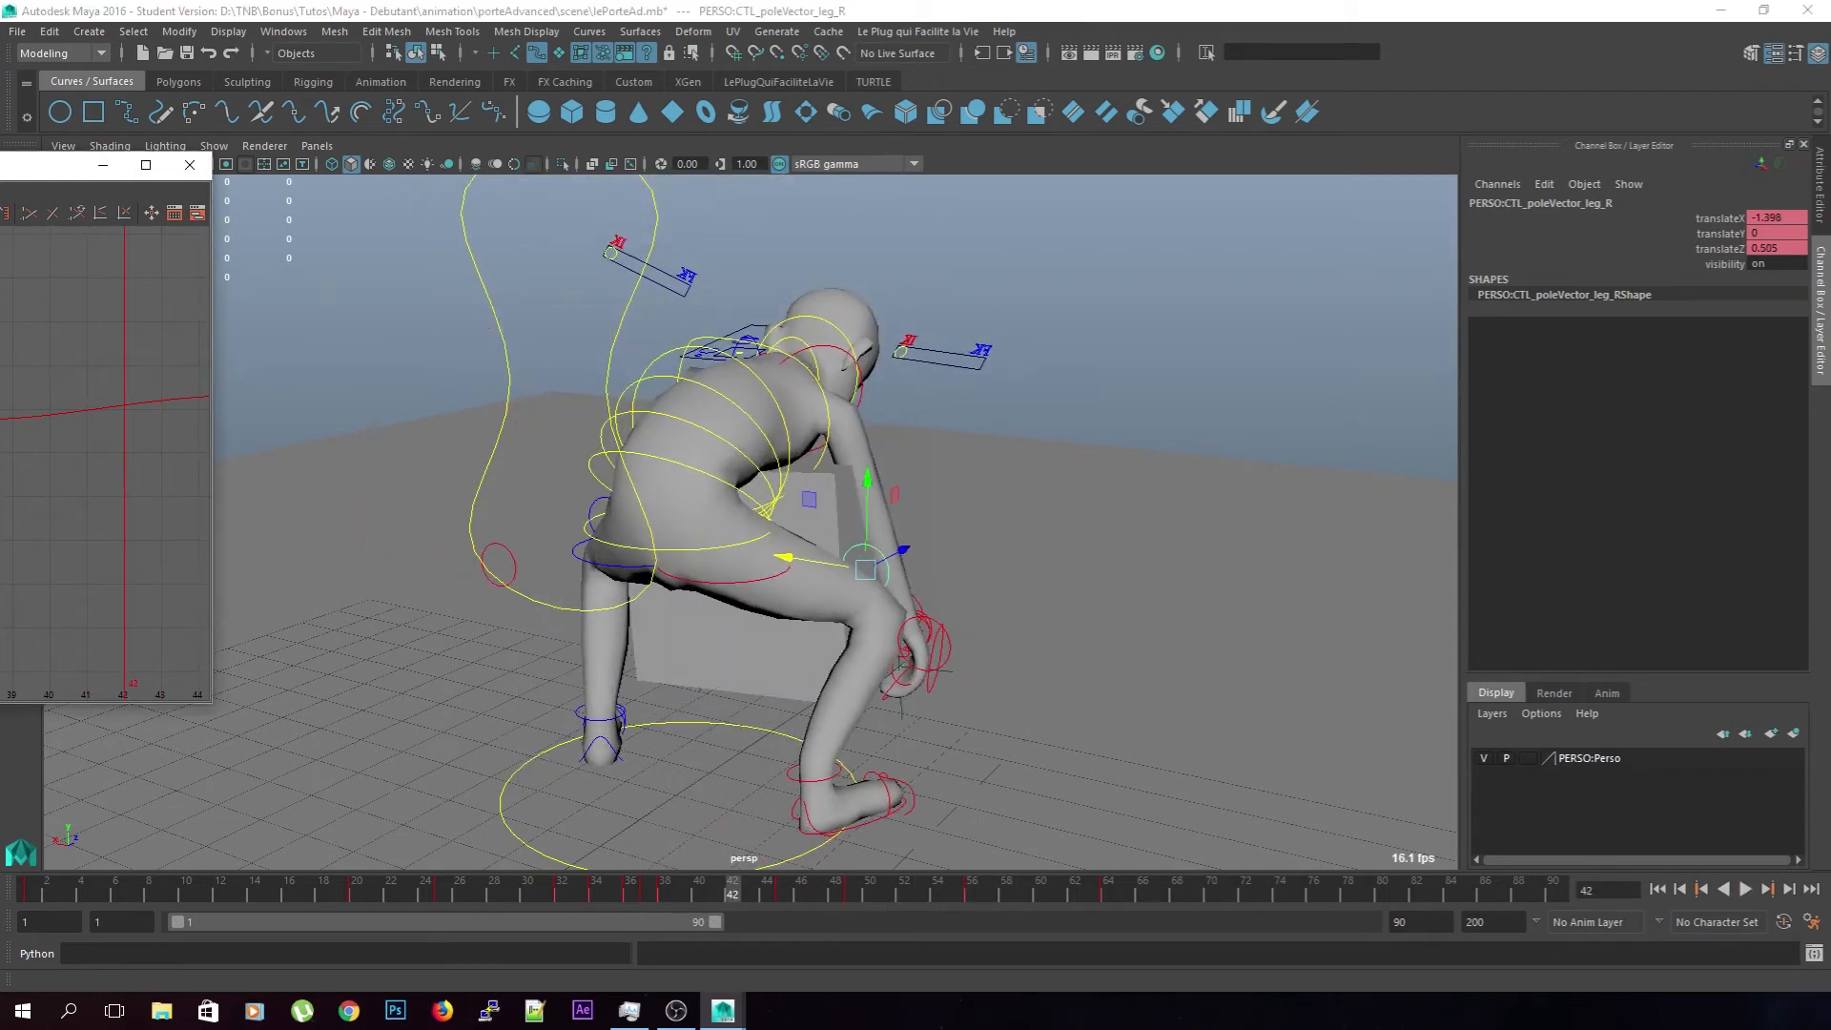
{"action": "left_click_drag", "start_coordinate": [2, 165], "coordinate": [660, 196]}
{"action": "right_click_drag", "start_coordinate": [803, 471], "coordinate": [776, 478], "text": "alt"}
{"action": "middle_click_drag", "start_coordinate": [776, 477], "coordinate": [732, 484], "text": "alt"}
{"action": "right_click", "coordinate": [648, 464]}
{"action": "left_click", "coordinate": [675, 474]}
{"action": "left_click", "coordinate": [654, 463]}
{"action": "right_click", "coordinate": [651, 464]}
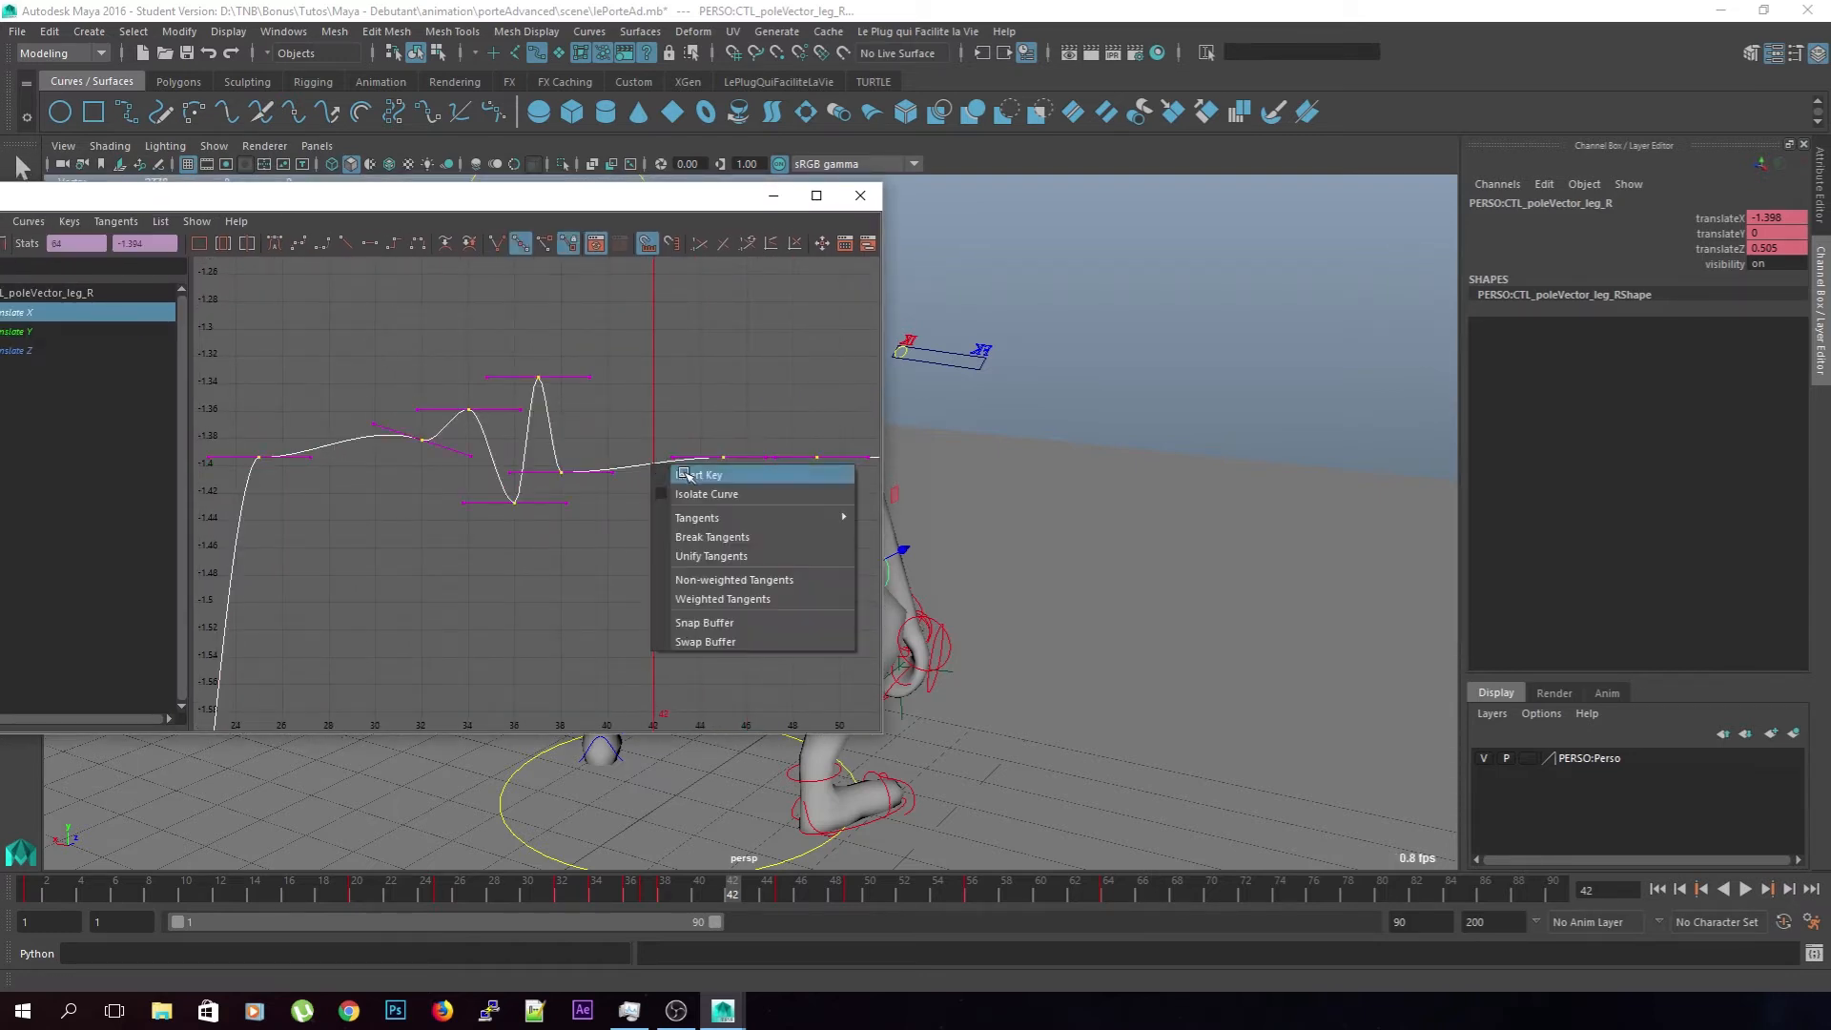
{"action": "left_click", "coordinate": [686, 475]}
{"action": "left_click_drag", "start_coordinate": [627, 487], "coordinate": [629, 488]}
{"action": "middle_click_drag", "start_coordinate": [667, 503], "coordinate": [680, 524]}
{"action": "left_click", "coordinate": [654, 450]}
Insert a key at frame 40 on the right pole vector's Translate X curve and raise it to -1.402
{"action": "left_click_drag", "start_coordinate": [717, 886], "coordinate": [703, 887]}
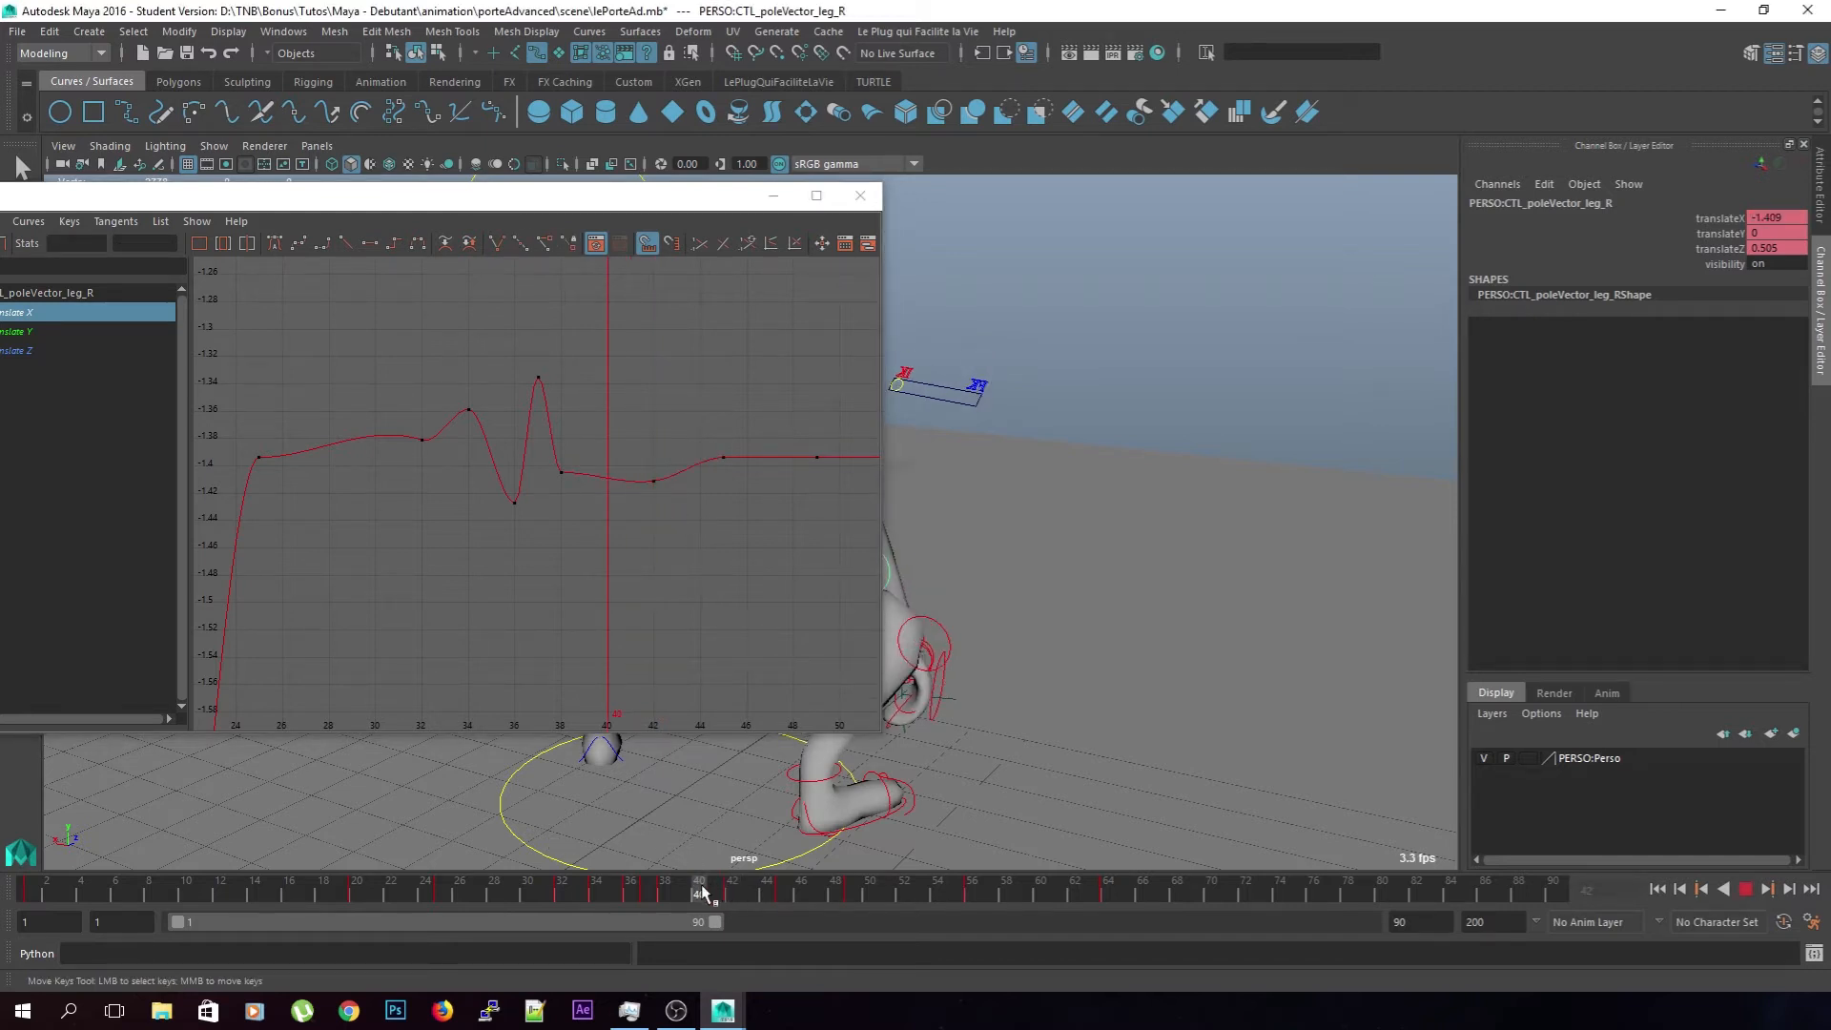
{"action": "right_click", "coordinate": [607, 475]}
{"action": "left_click", "coordinate": [618, 479]}
{"action": "left_click_drag", "start_coordinate": [612, 466], "coordinate": [604, 505]}
{"action": "right_click", "coordinate": [616, 477]}
{"action": "left_click", "coordinate": [627, 480]}
{"action": "middle_click_drag", "start_coordinate": [645, 549], "coordinate": [646, 538]}
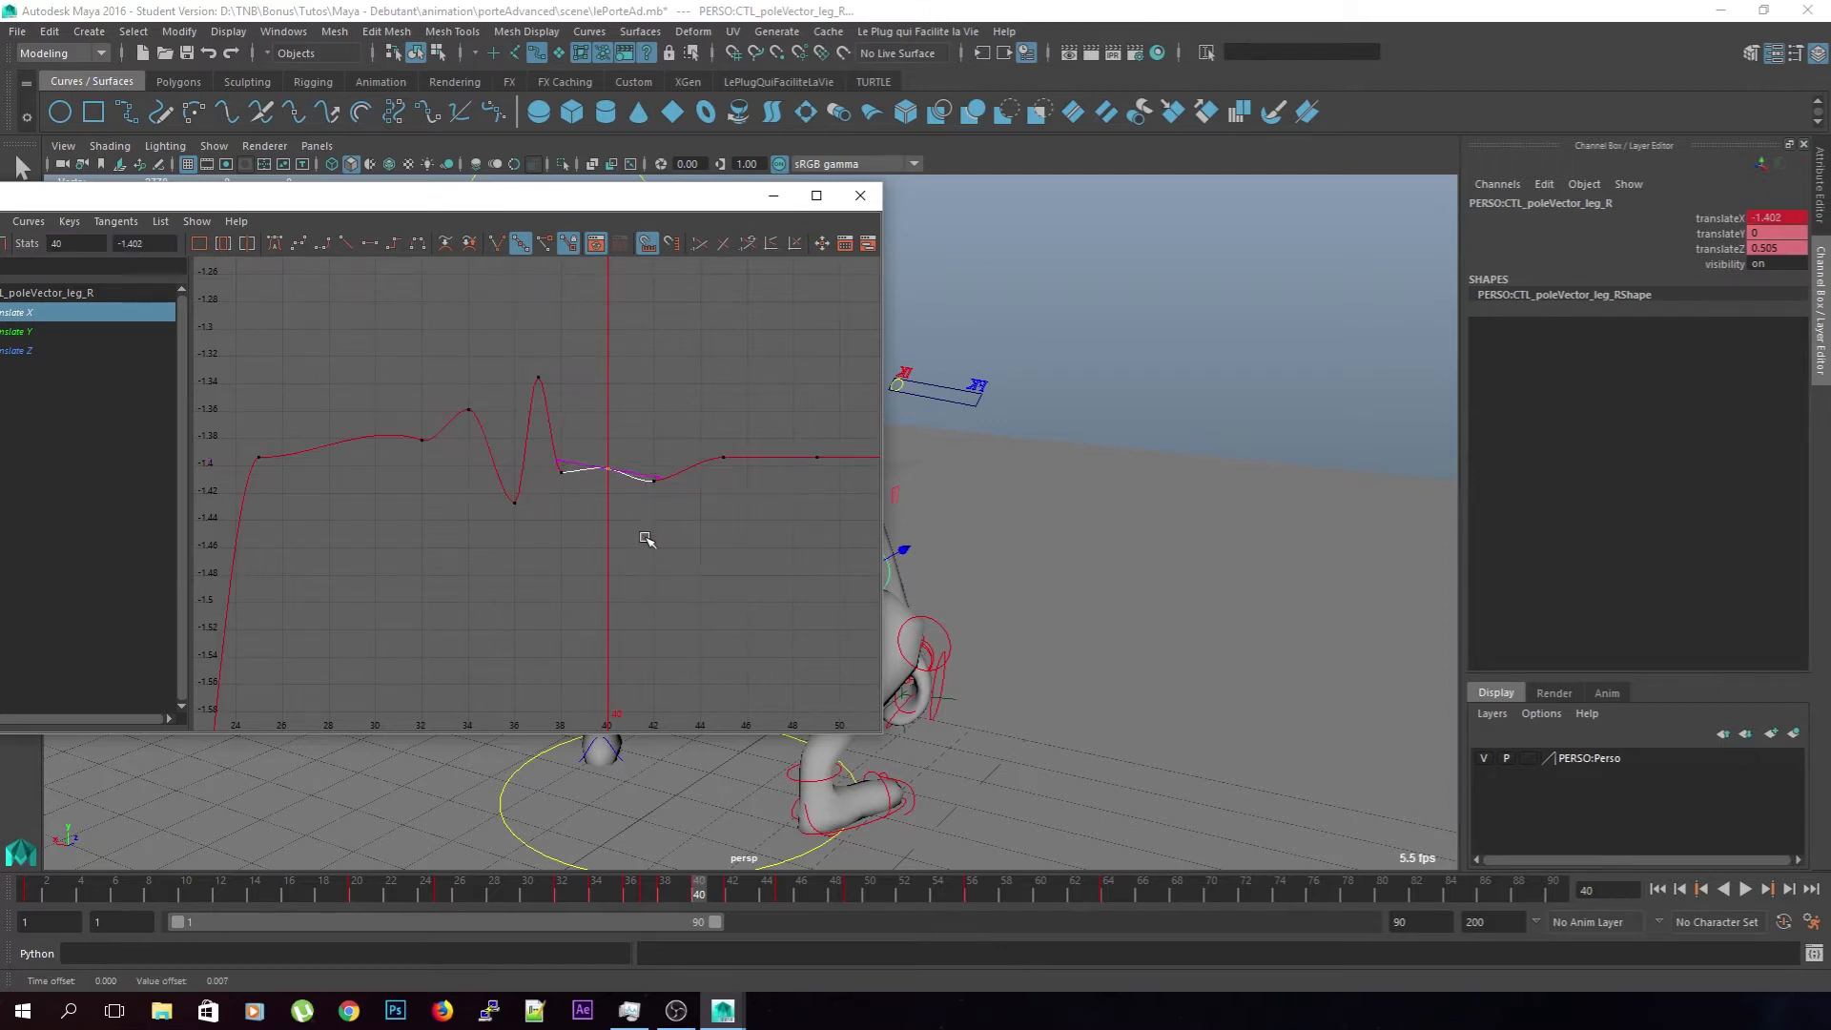
Fine-tune the Translate X keys at frames 40 and 49 slightly, and replay the animation from frame 22
{"action": "left_click", "coordinate": [681, 565]}
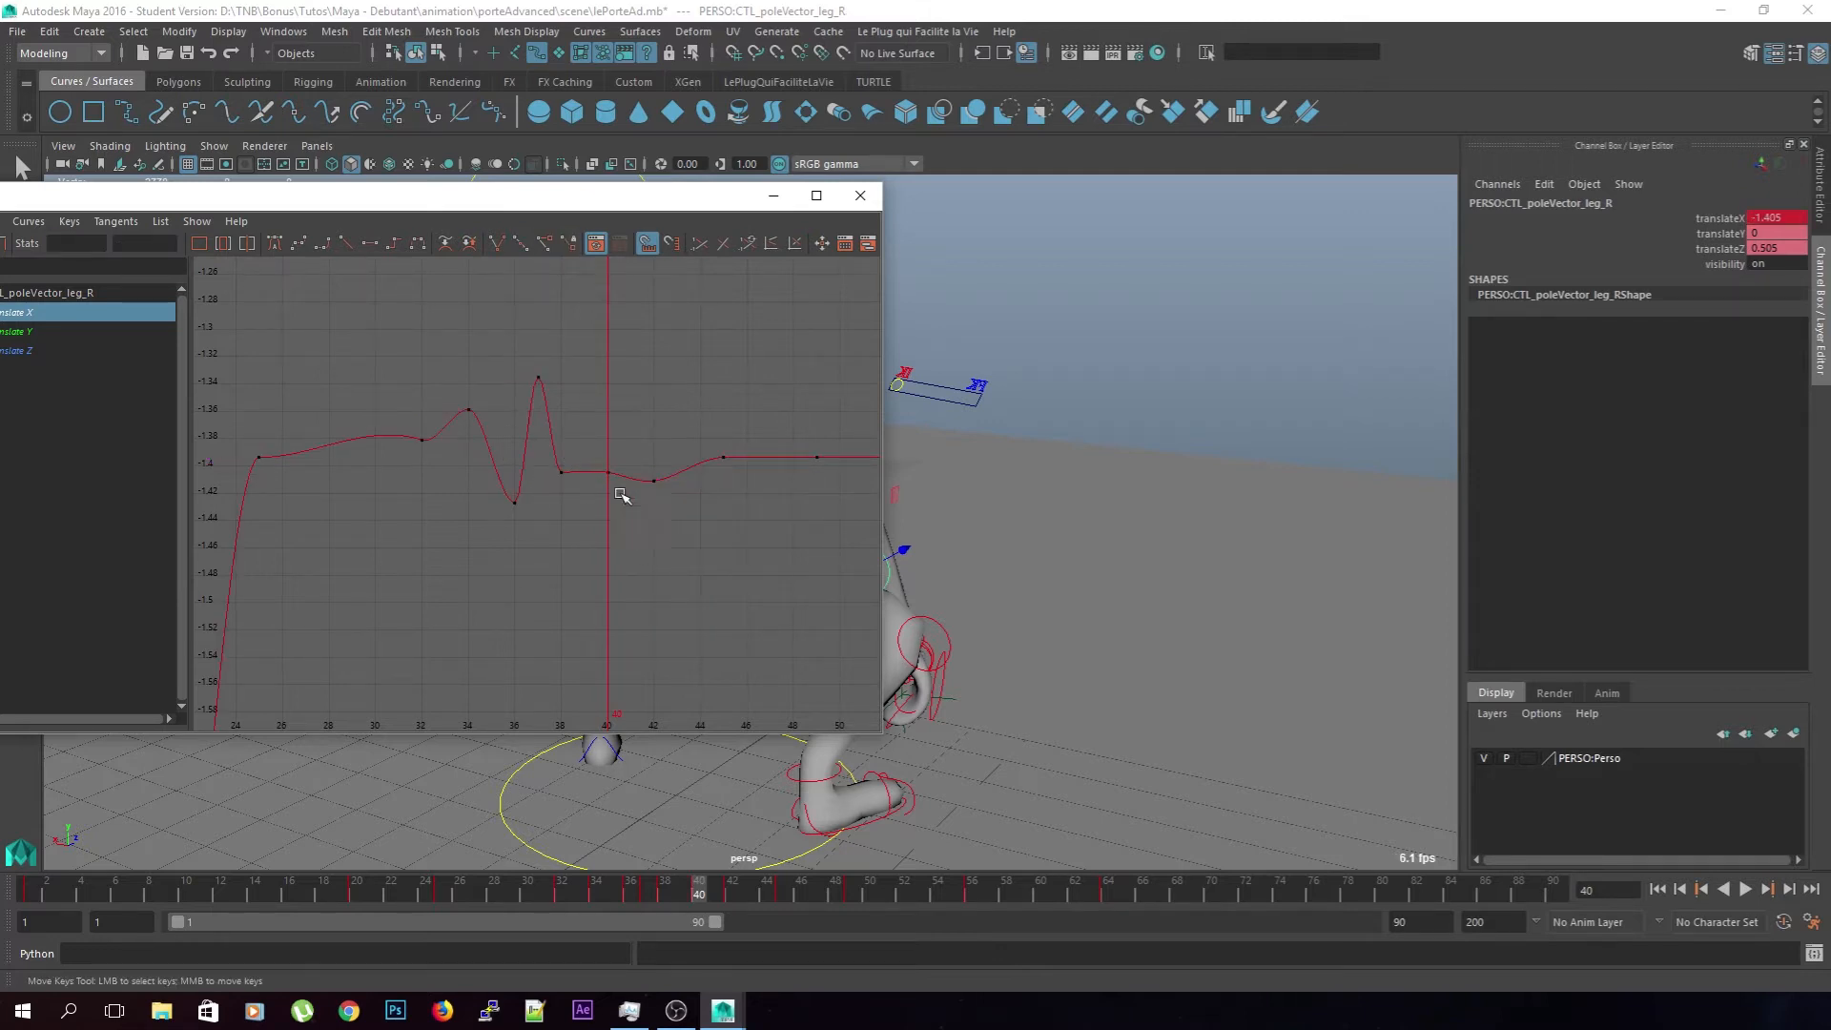
{"action": "left_click_drag", "start_coordinate": [598, 483], "coordinate": [621, 498]}
{"action": "left_click", "coordinate": [664, 545]}
{"action": "left_click_drag", "start_coordinate": [806, 474], "coordinate": [805, 475]}
{"action": "left_click", "coordinate": [828, 499]}
{"action": "left_click_drag", "start_coordinate": [649, 200], "coordinate": [2, 157]}
{"action": "left_click_drag", "start_coordinate": [706, 888], "coordinate": [393, 877]}
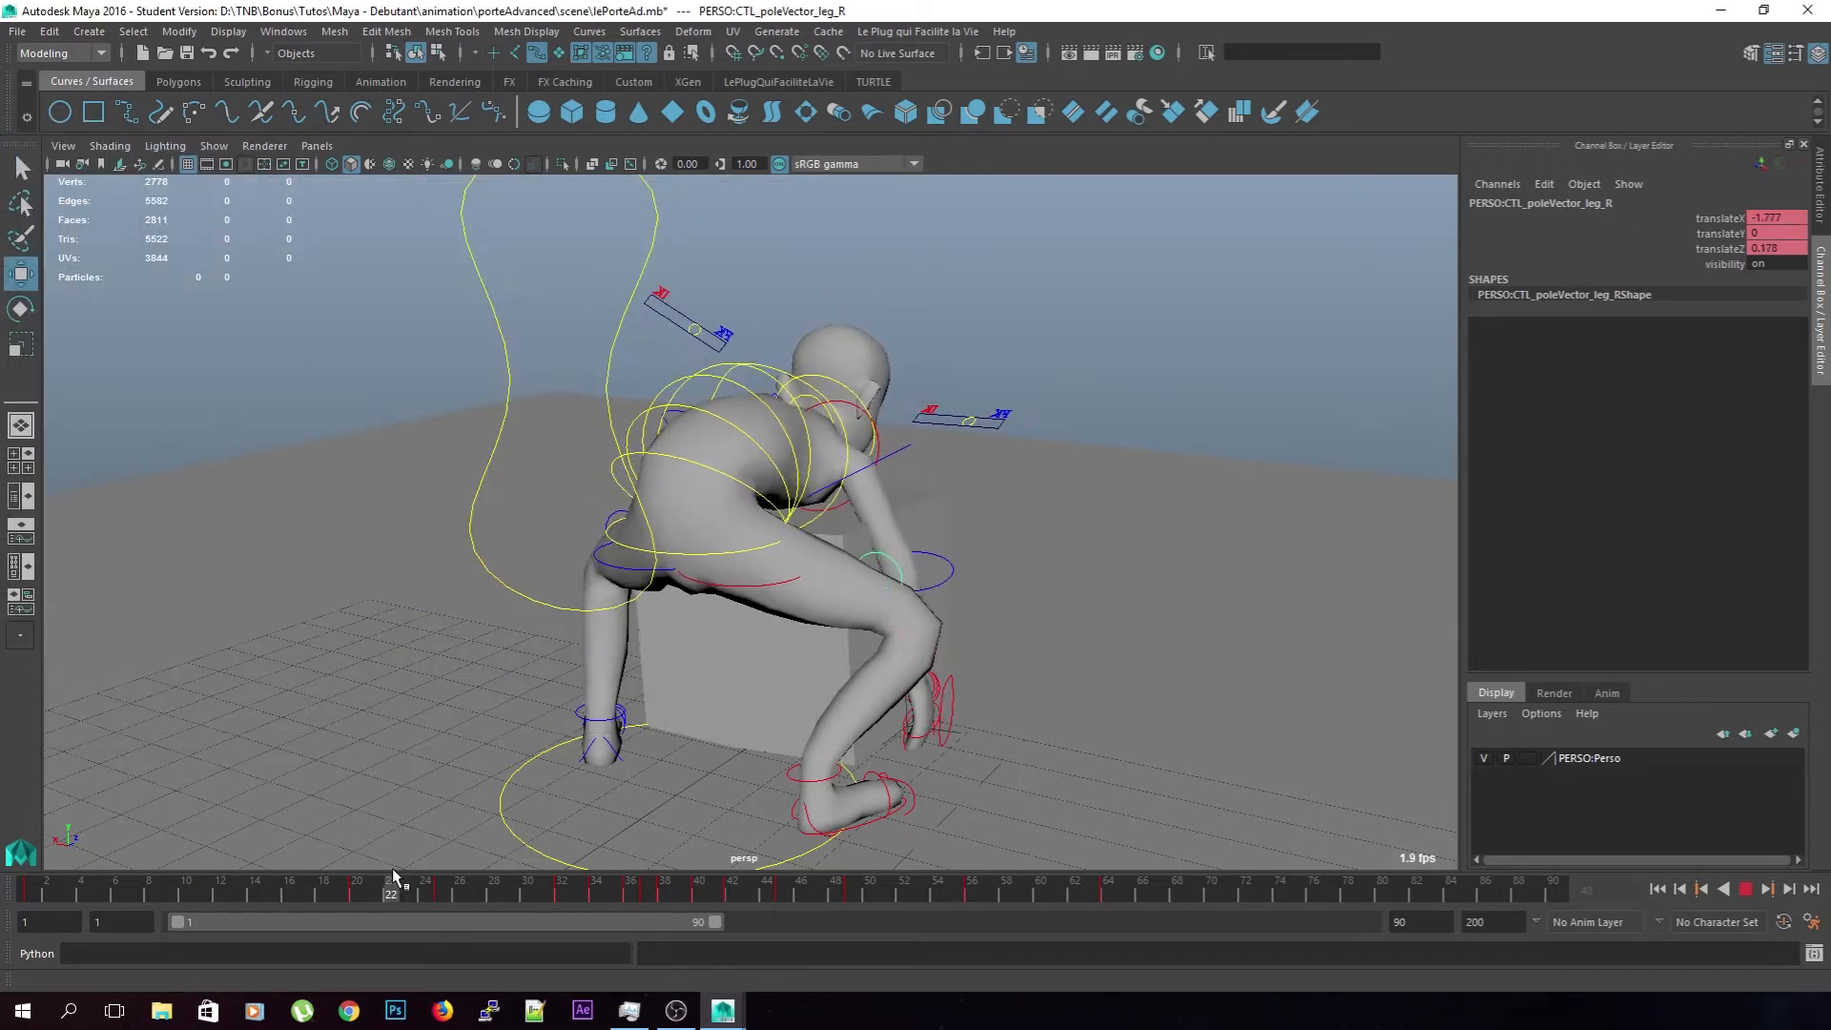
{"action": "left_click", "coordinate": [1745, 888]}
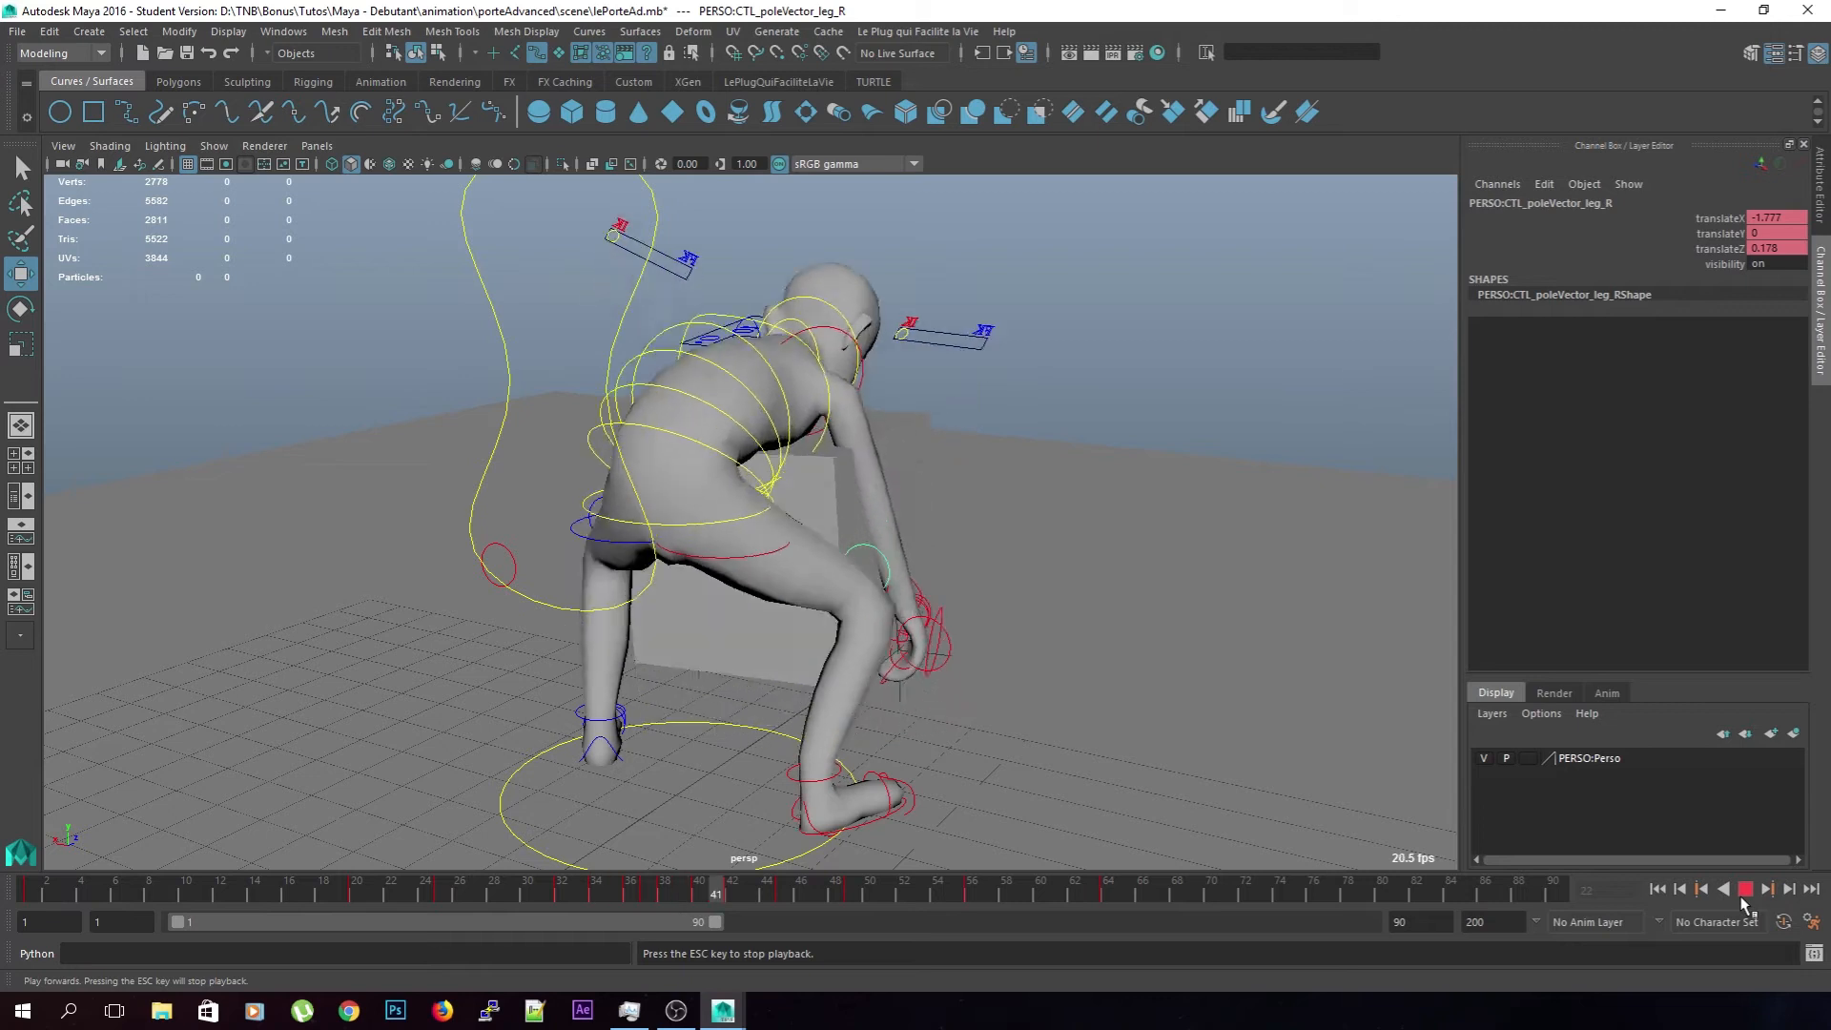
{"action": "left_click_drag", "start_coordinate": [872, 891], "coordinate": [512, 892]}
Scale up the right pole vector's Translate X keys from frames 32 to 45 strongly for a larger knee tremble
{"action": "left_click_drag", "start_coordinate": [0, 93], "coordinate": [689, 240]}
{"action": "scroll", "coordinate": [751, 591], "scroll_direction": "down", "scroll_amount": 5}
{"action": "left_click_drag", "start_coordinate": [755, 570], "coordinate": [758, 569]}
{"action": "scroll", "coordinate": [724, 585], "scroll_direction": "up", "scroll_amount": 3}
{"action": "left_click", "coordinate": [763, 641]}
{"action": "scroll", "coordinate": [763, 642], "scroll_direction": "down", "scroll_amount": 1}
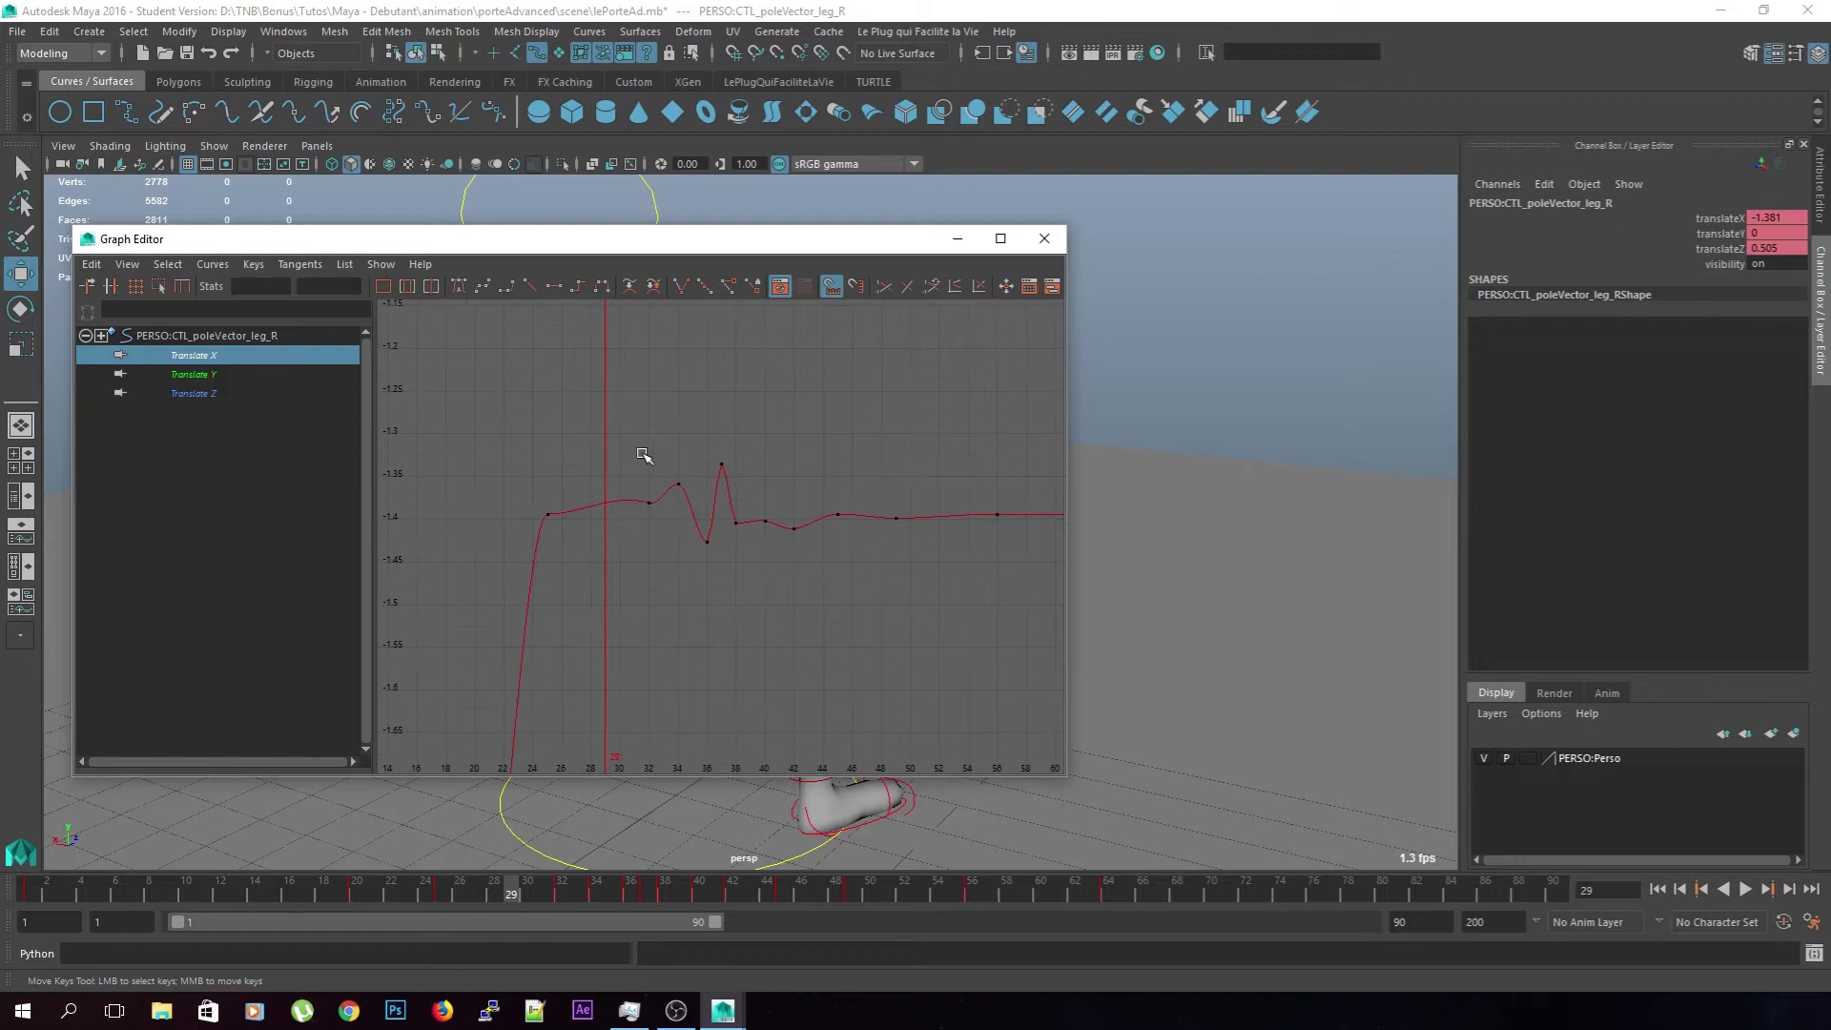
{"action": "left_click_drag", "start_coordinate": [843, 566], "coordinate": [842, 566]}
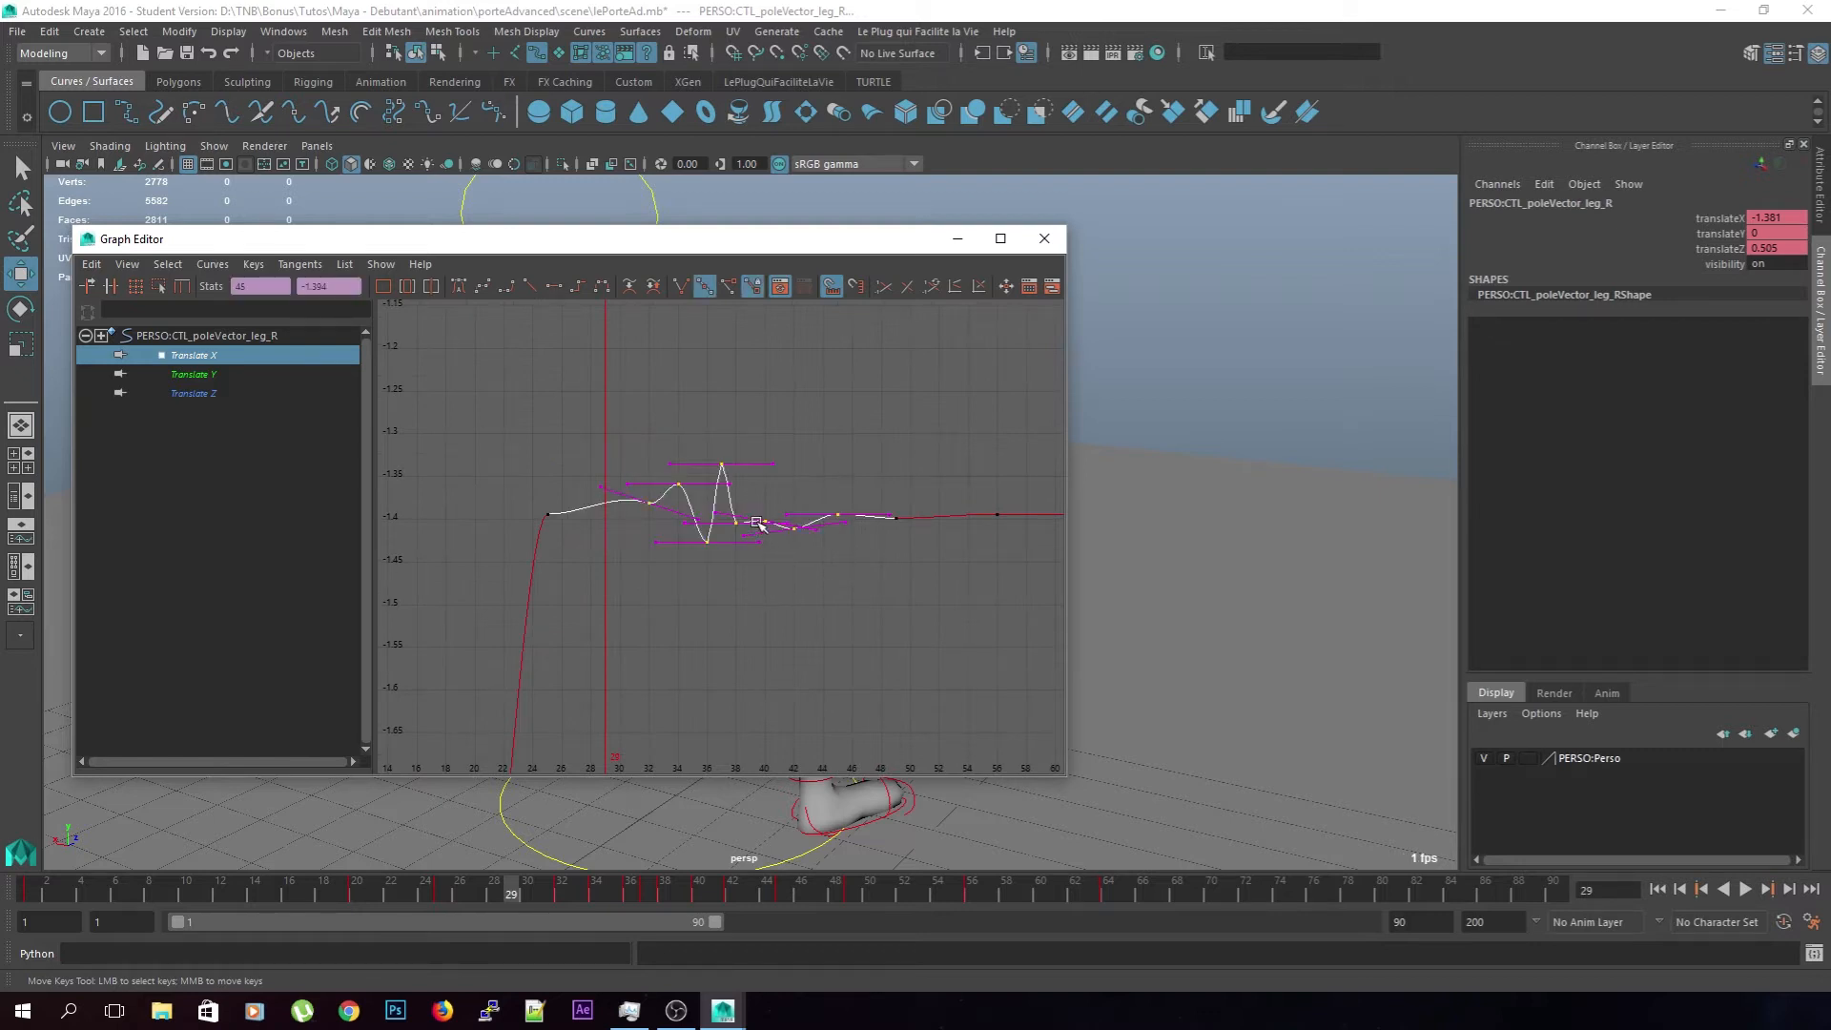
{"action": "key", "text": "r"}
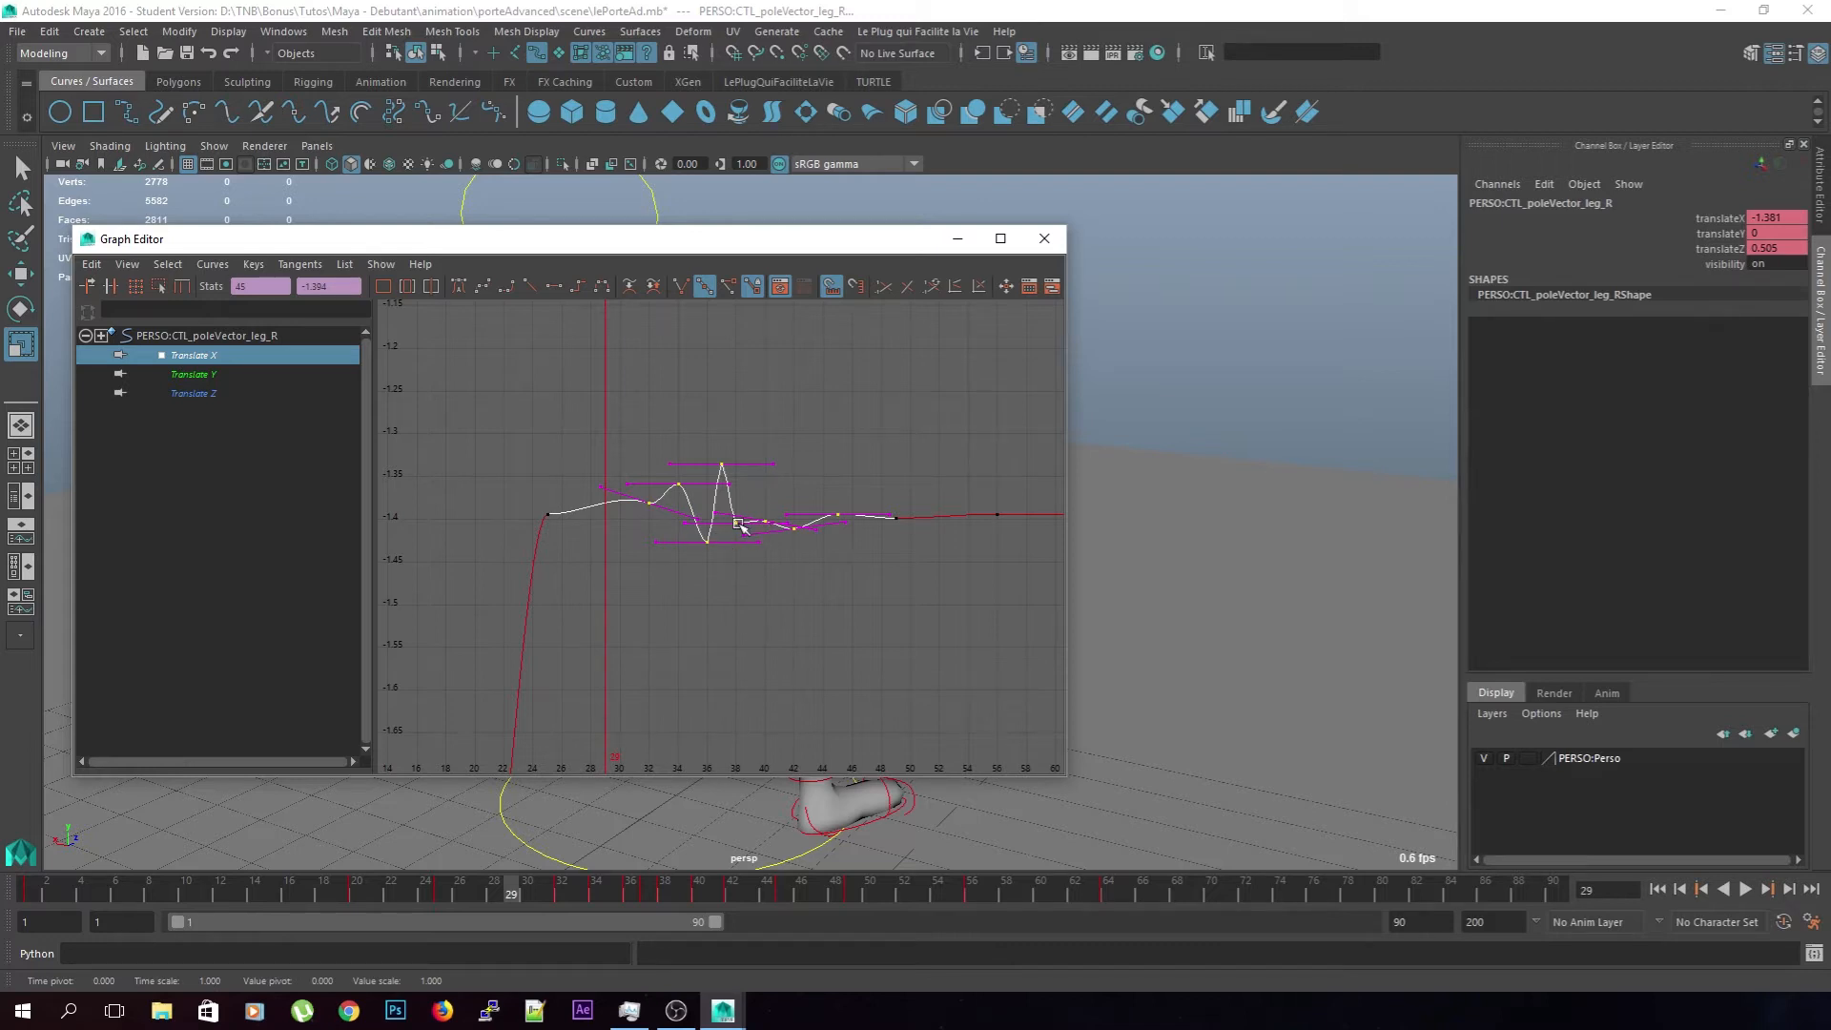
{"action": "middle_click_drag", "start_coordinate": [766, 521], "coordinate": [785, 348]}
{"action": "left_click", "coordinate": [858, 396]}
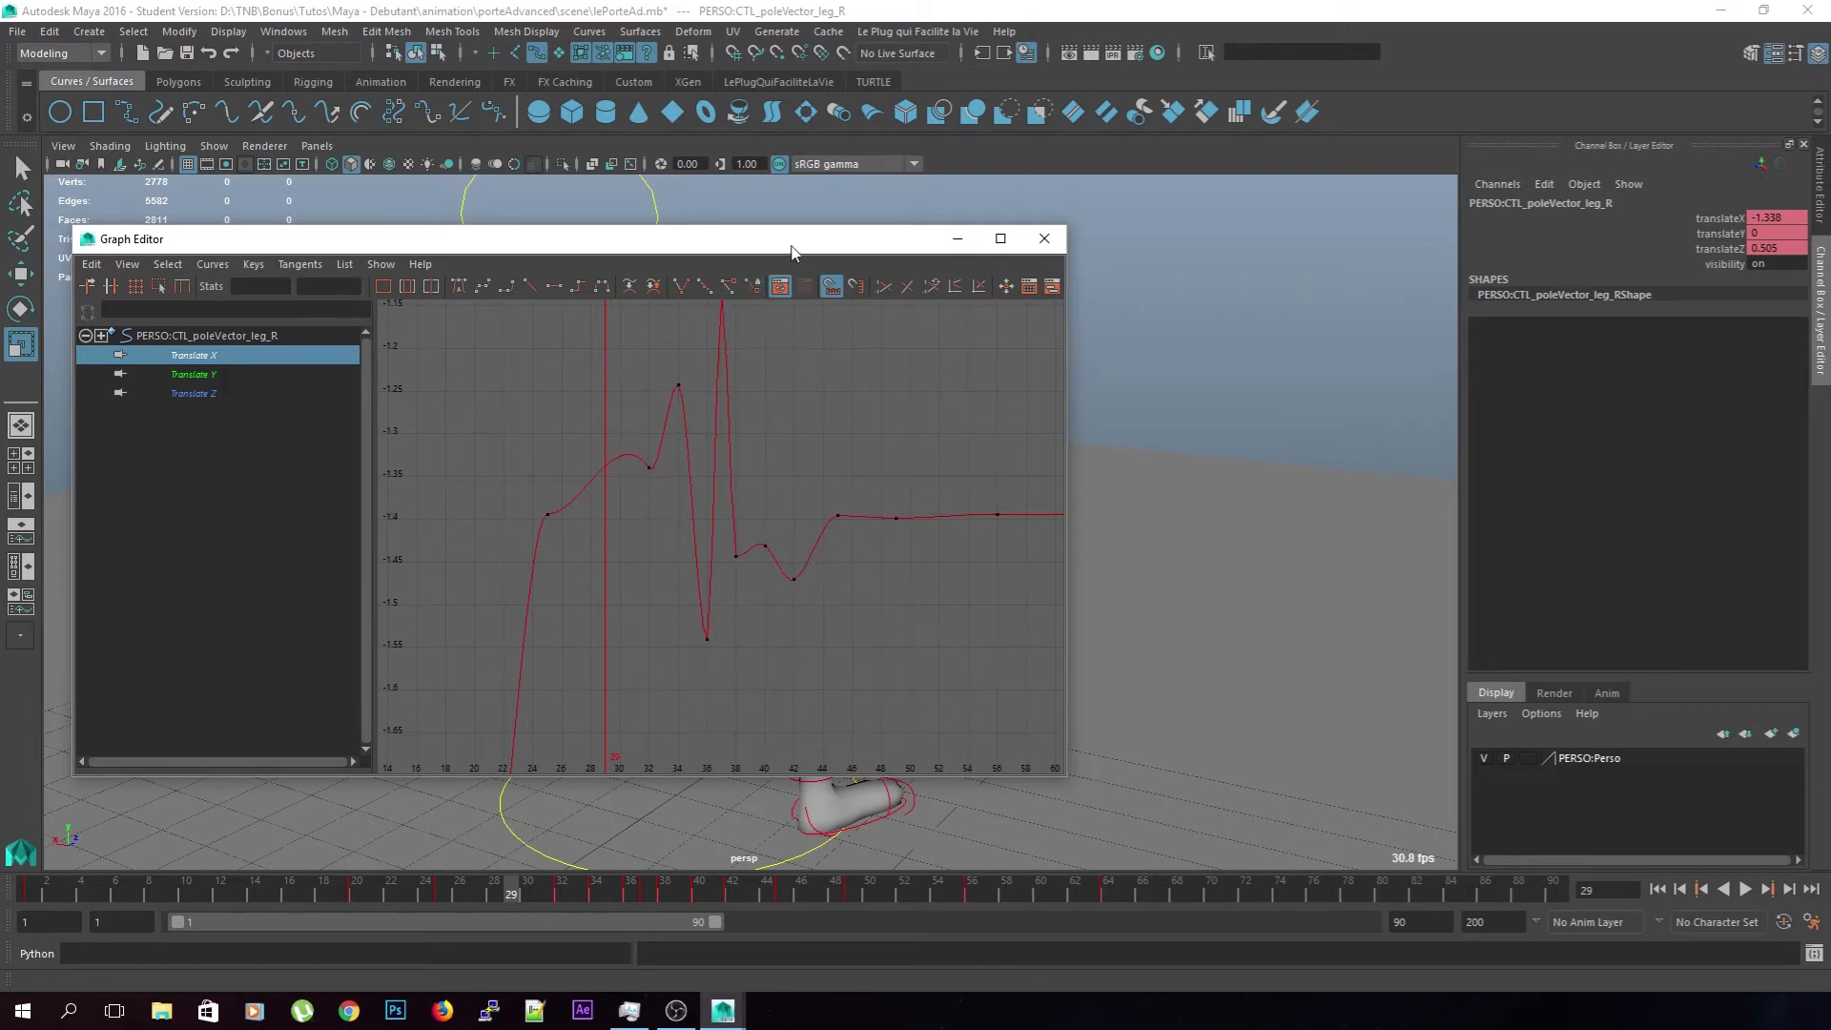
Scale the Translate X keys from frames 32 to 45 back down, with frame 37 at about -1.28, and play the animation from frame 18
{"action": "left_click", "coordinate": [1044, 238]}
{"action": "left_click_drag", "start_coordinate": [510, 886], "coordinate": [646, 890]}
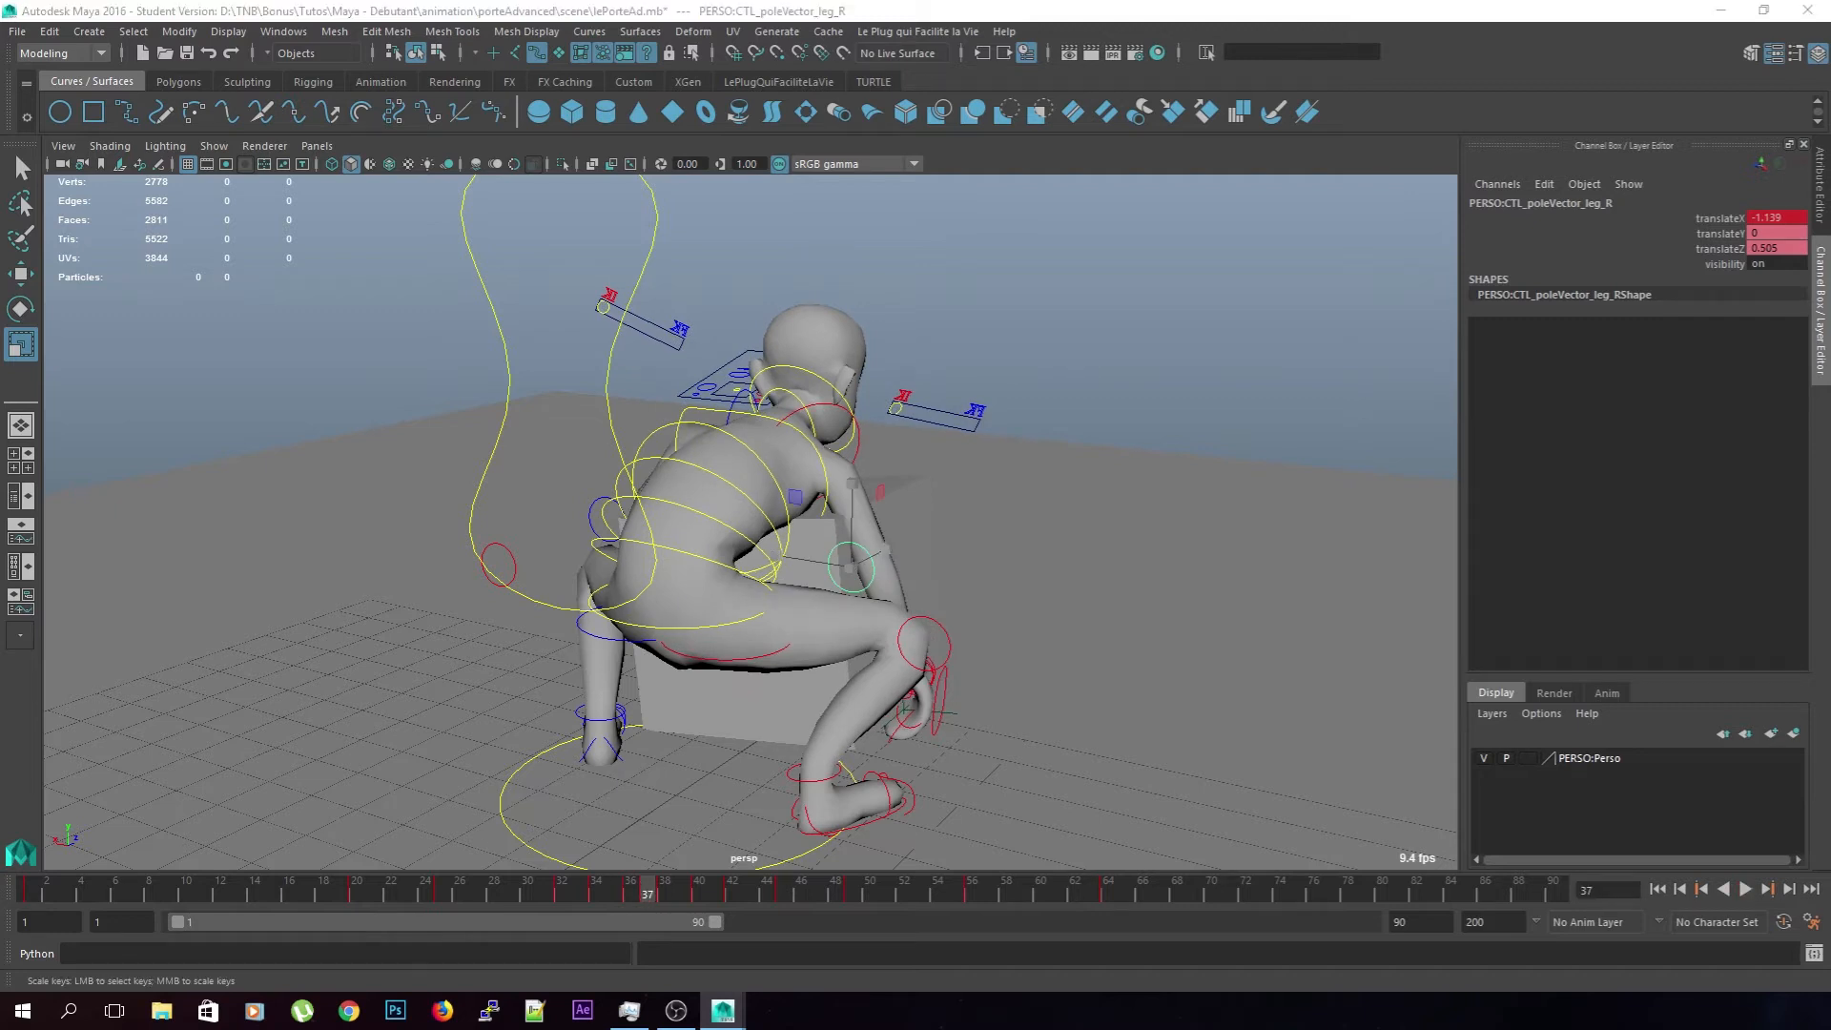
{"action": "left_click_drag", "start_coordinate": [0, 227], "coordinate": [732, 221]}
{"action": "middle_click_drag", "start_coordinate": [725, 497], "coordinate": [728, 508], "text": "shift"}
{"action": "left_click_drag", "start_coordinate": [802, 221], "coordinate": [1736, 140]}
{"action": "left_click", "coordinate": [1745, 889]}
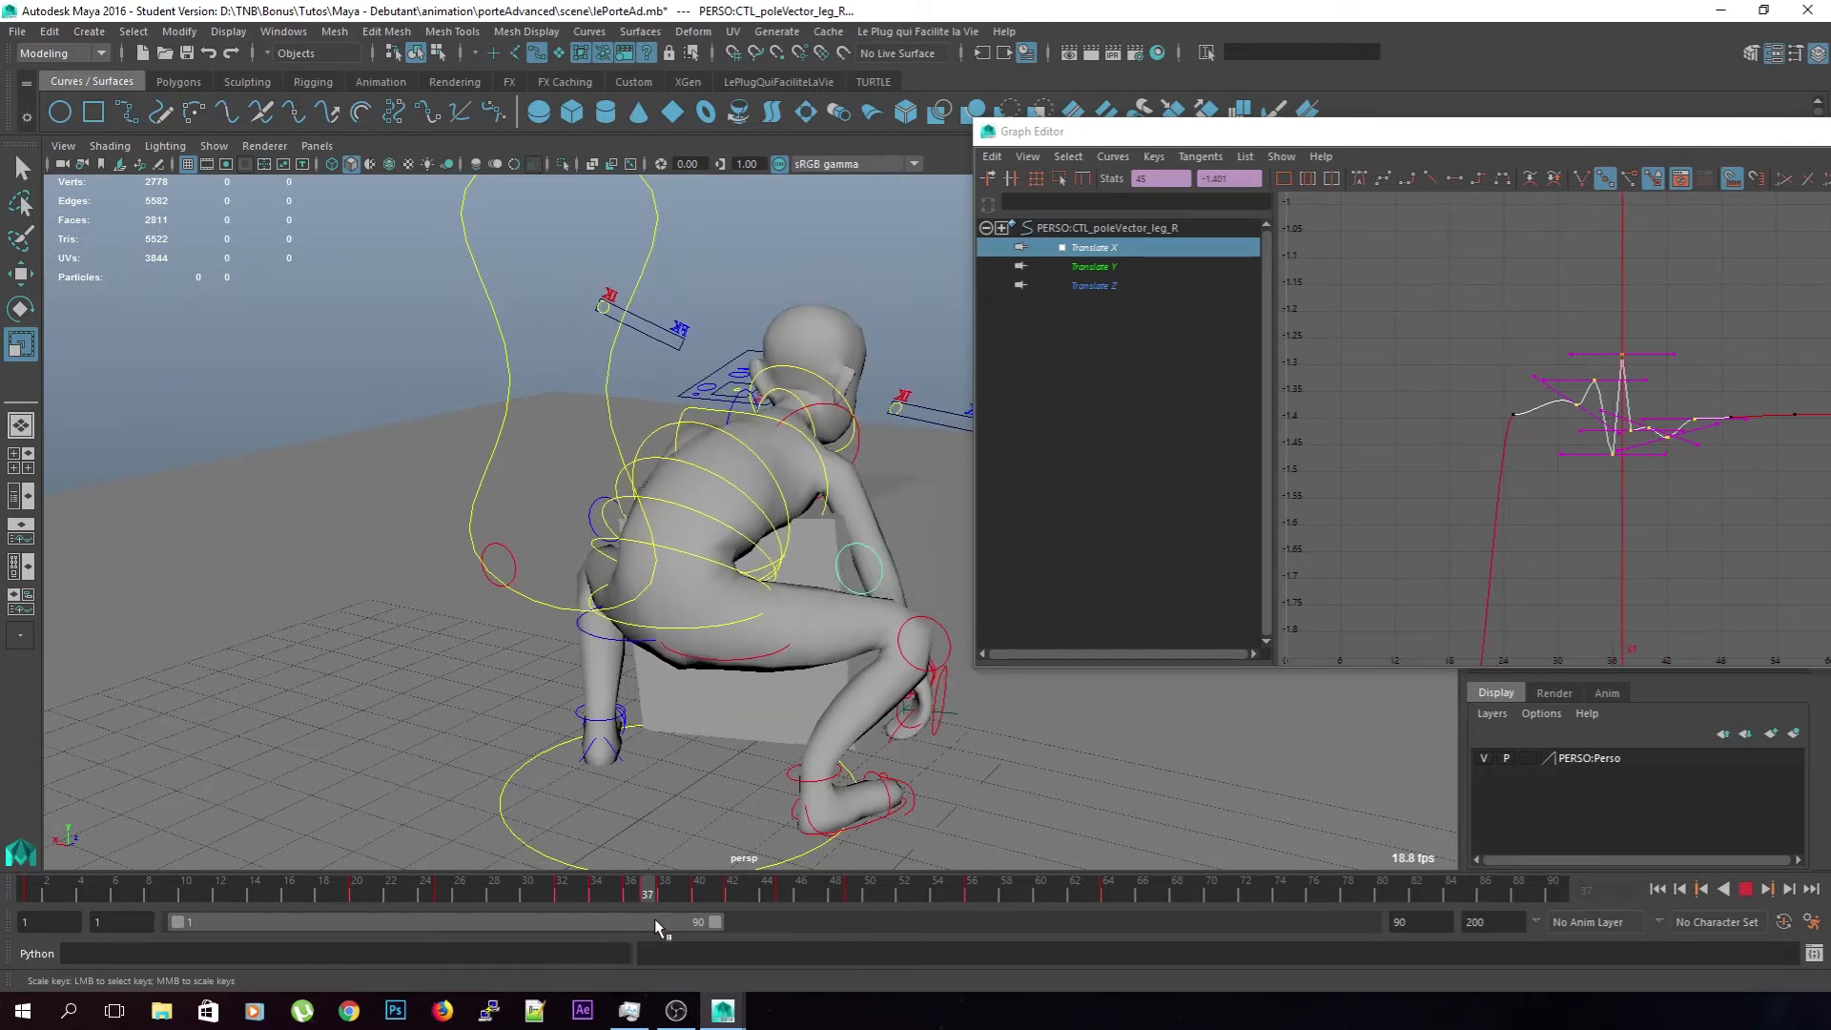
{"action": "left_click", "coordinate": [323, 889]}
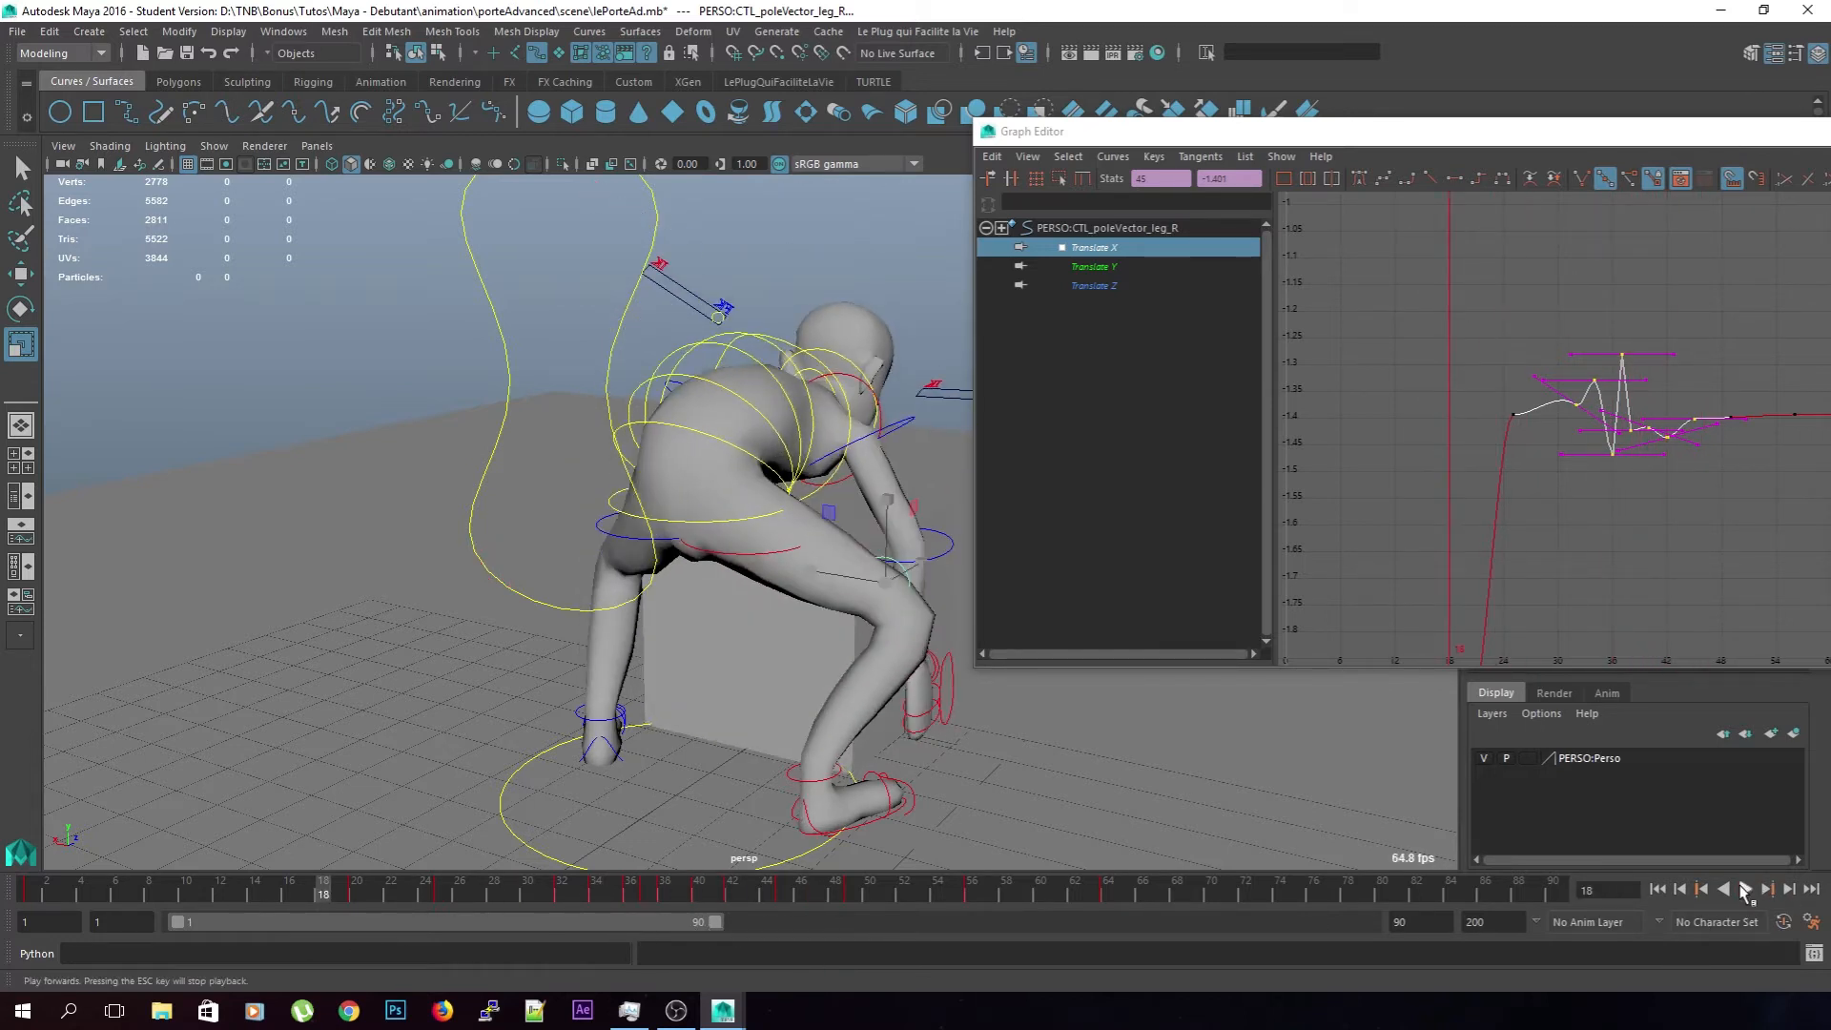
{"action": "left_click", "coordinate": [1741, 887]}
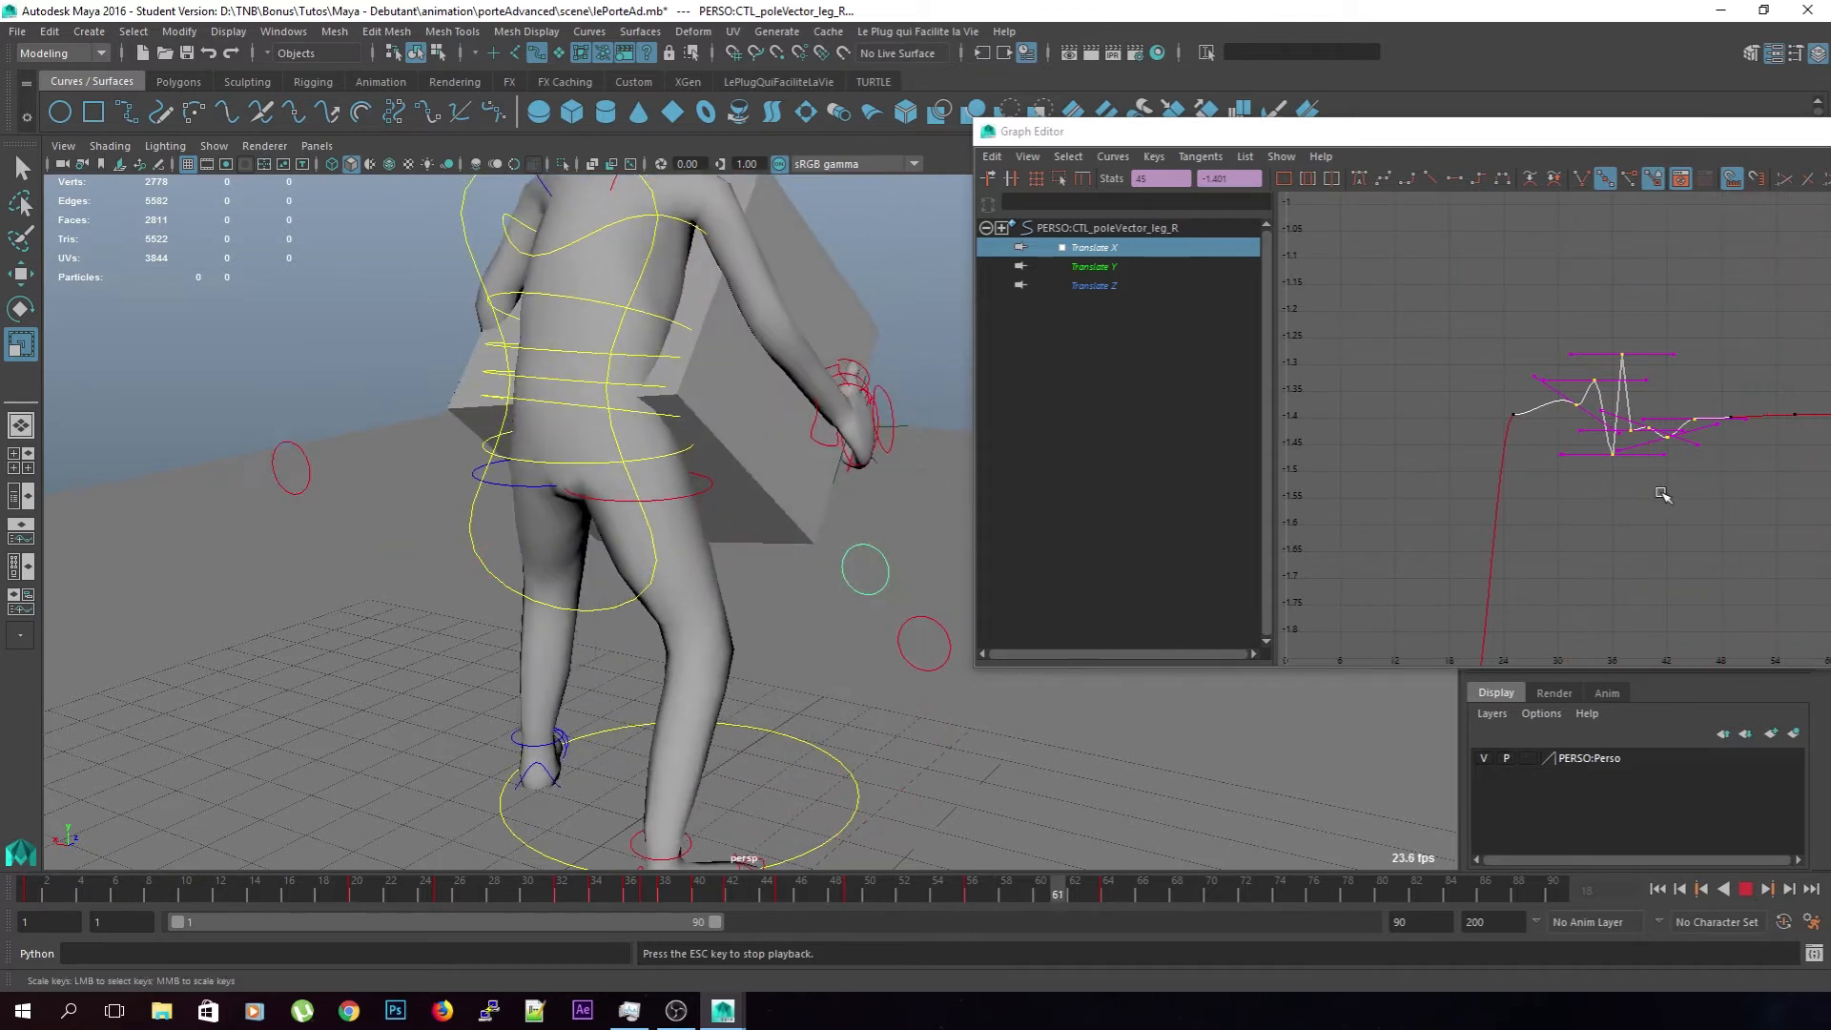
{"action": "left_click", "coordinate": [1746, 891]}
{"action": "left_click", "coordinate": [647, 896]}
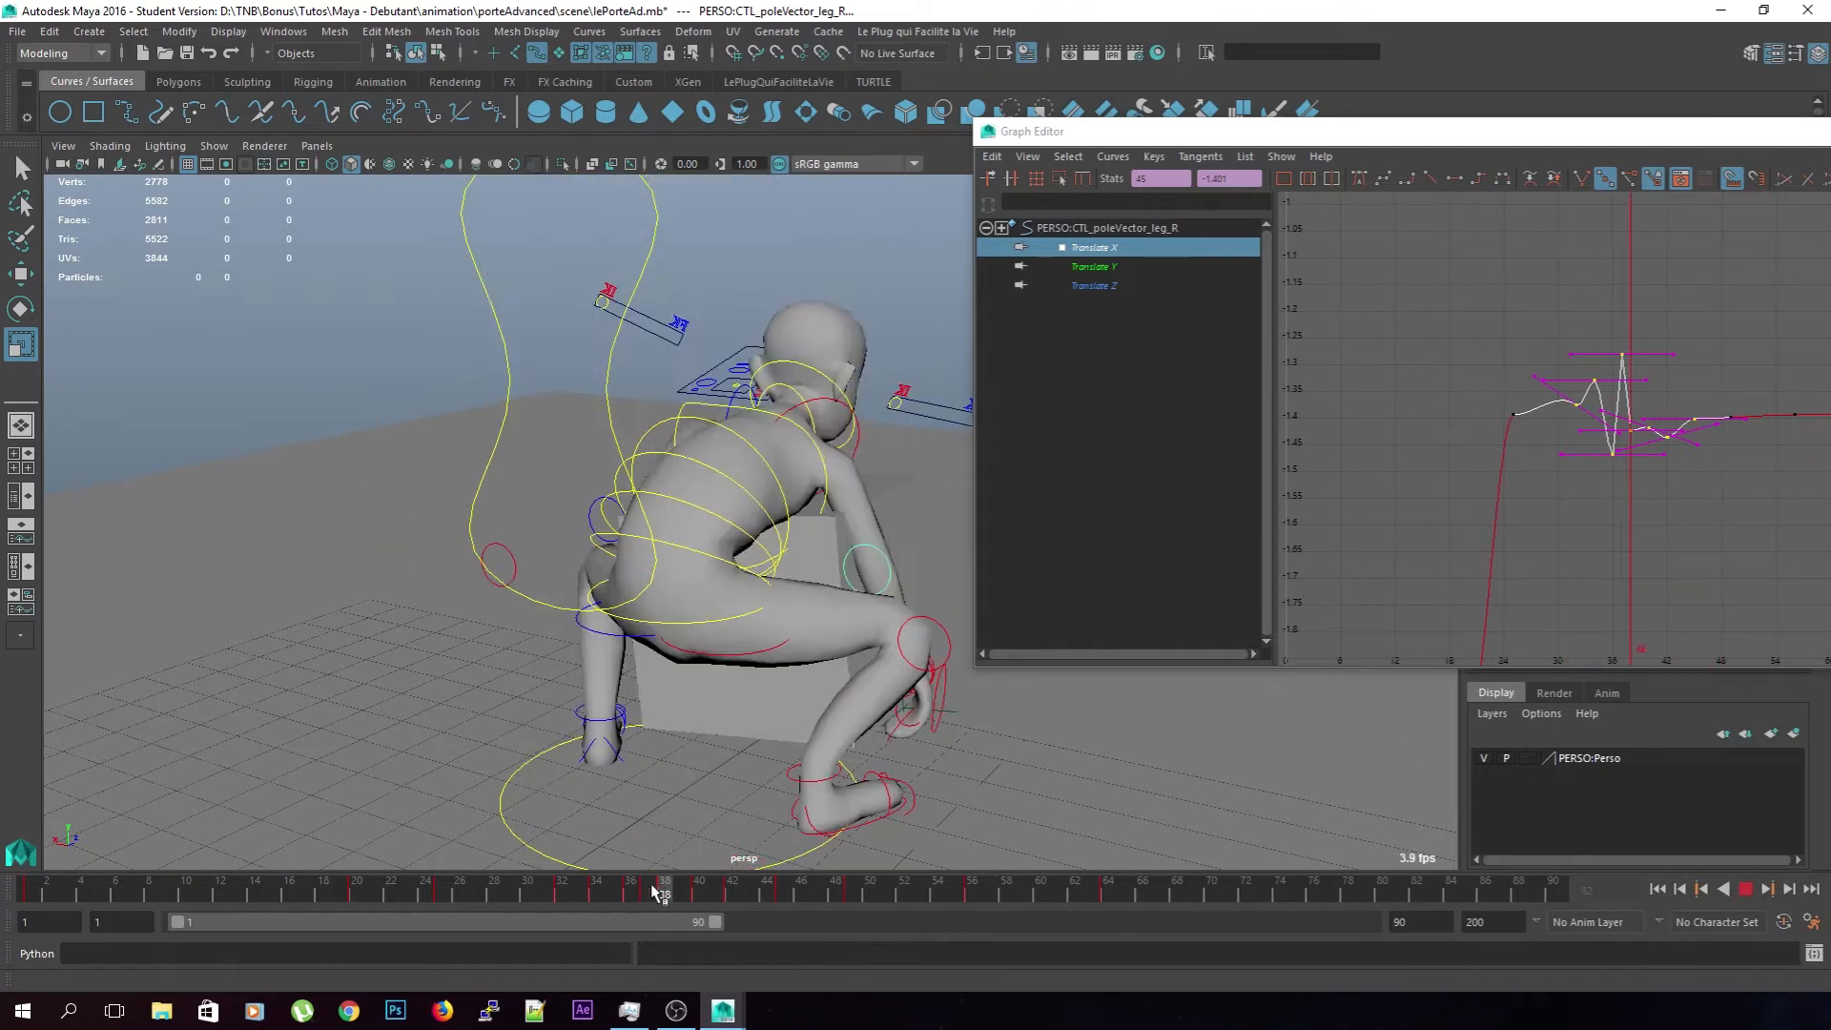
Lower the right pole vector's Translate X peak at frame 37 to -1.325
{"action": "left_click", "coordinate": [1669, 481]}
{"action": "left_click_drag", "start_coordinate": [1598, 367], "coordinate": [1597, 367]}
{"action": "mouse_move", "coordinate": [1705, 321]}
{"action": "middle_mouse_down"}
{"action": "mouse_move", "coordinate": [1705, 298]}
{"action": "mouse_move", "coordinate": [1689, 353]}
{"action": "middle_mouse_up"}
{"action": "key", "text": "w"}
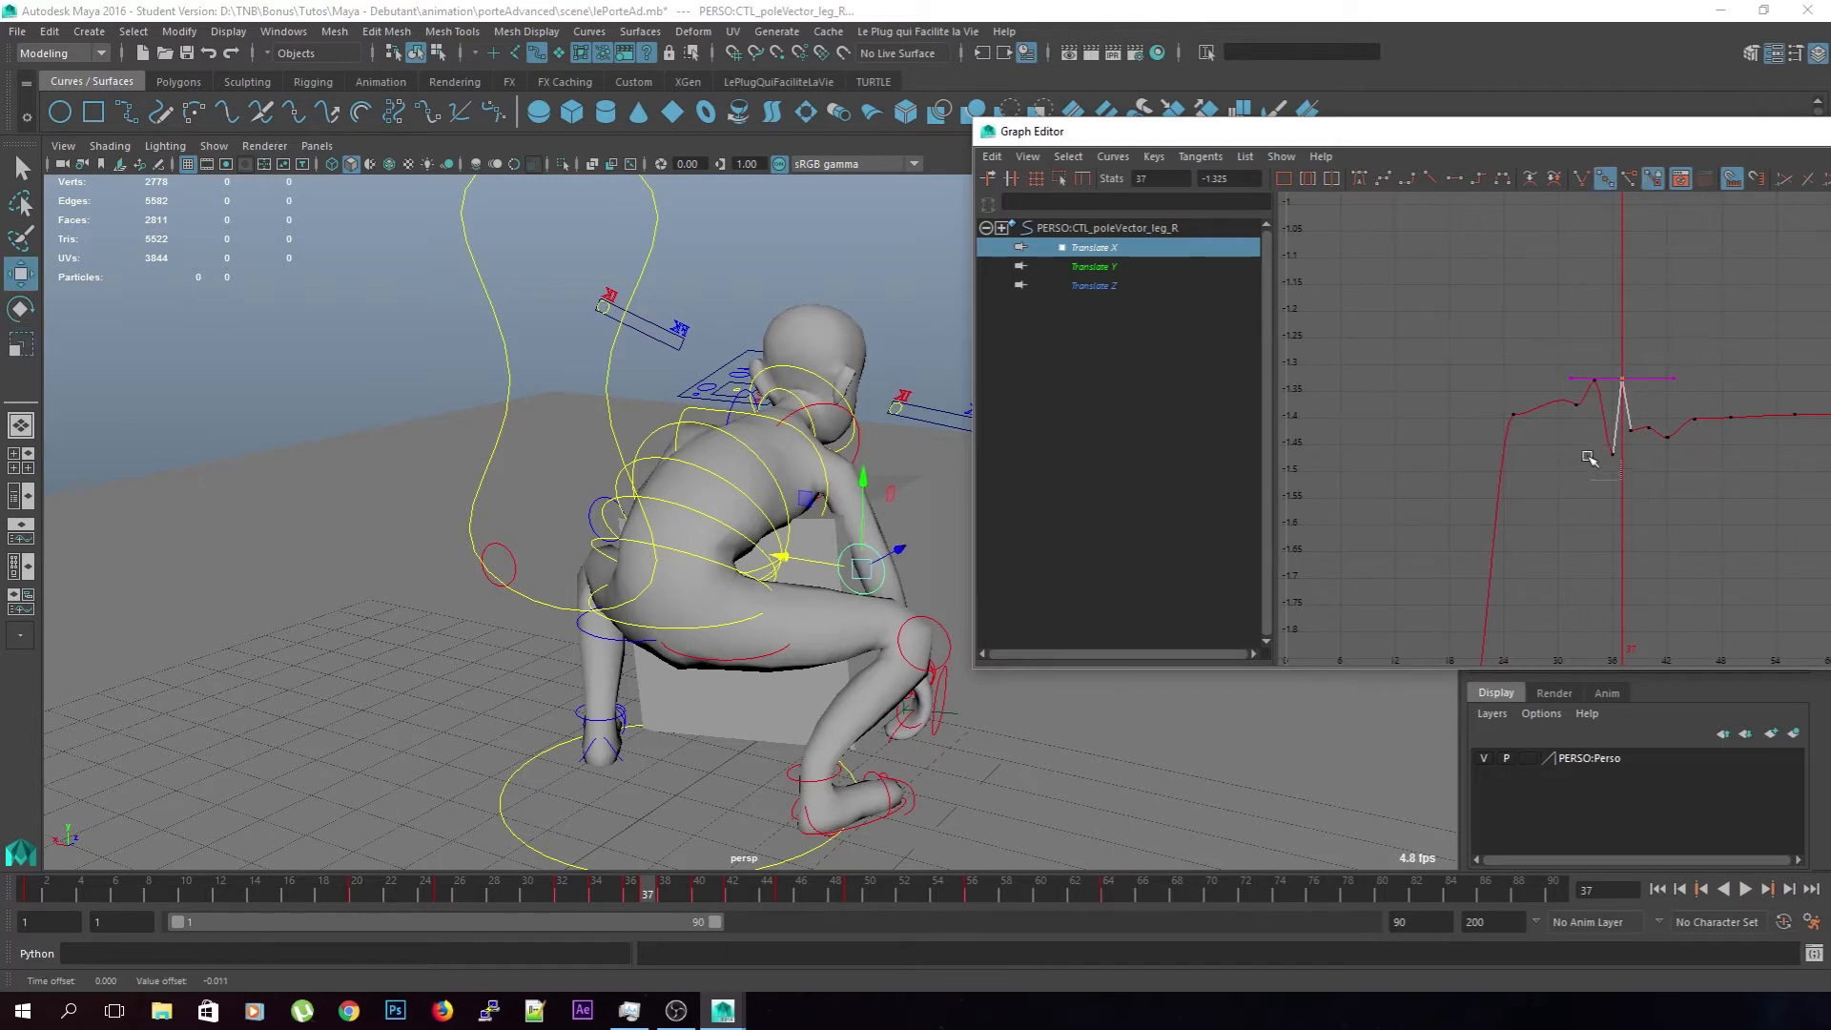
Even out the tremble by raising the Translate X keys at frames 36 and 40 and lowering the key at frame 34
{"action": "left_click", "coordinate": [1654, 481]}
{"action": "left_click", "coordinate": [1647, 431]}
{"action": "middle_click_drag", "start_coordinate": [1646, 433], "coordinate": [1651, 465]}
{"action": "left_click", "coordinate": [1571, 410]}
{"action": "left_click", "coordinate": [1592, 385]}
{"action": "middle_click_drag", "start_coordinate": [1602, 341], "coordinate": [1599, 362]}
{"action": "left_click", "coordinate": [1706, 496]}
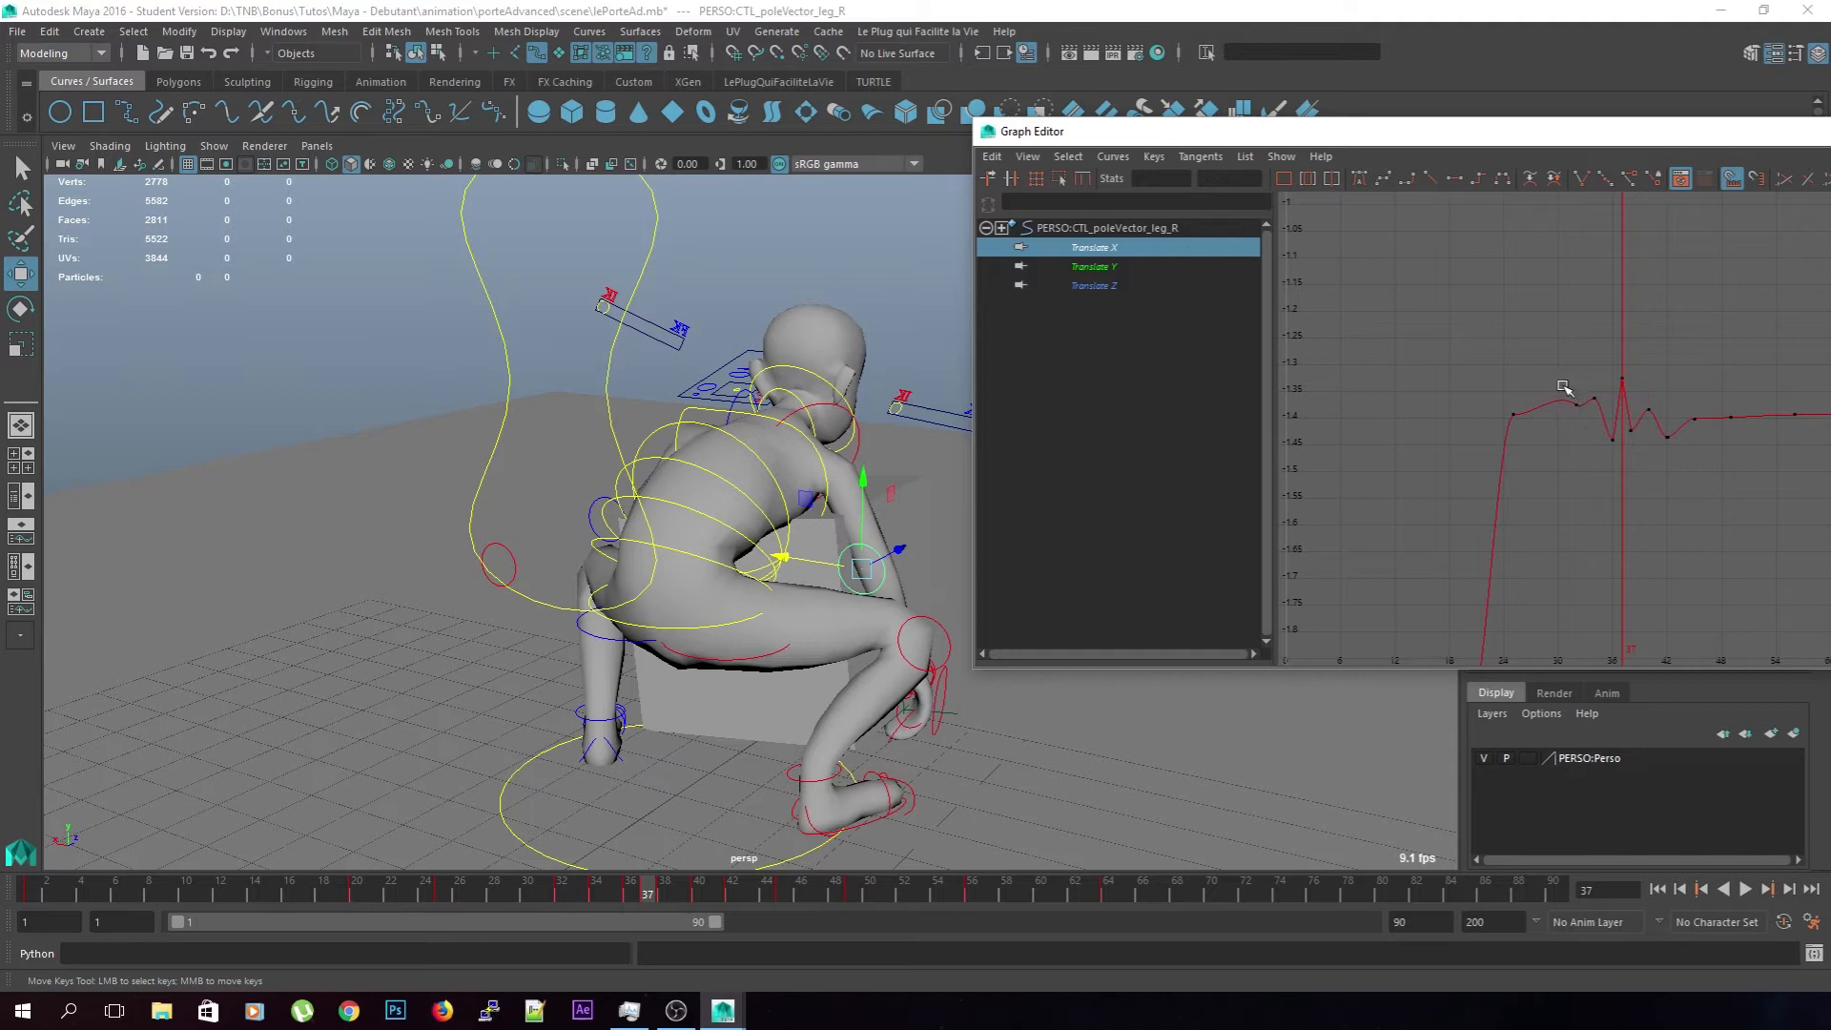
Lower the Translate X key at frame 32 to about -1.41 and play the animation from frame 20 to check the tremble
{"action": "left_click_drag", "start_coordinate": [1577, 416], "coordinate": [1577, 420]}
{"action": "middle_click_drag", "start_coordinate": [1569, 452], "coordinate": [1582, 481]}
{"action": "key", "text": "ctrl+z"}
{"action": "key", "text": "ctrl+z"}
{"action": "left_click", "coordinate": [1578, 420]}
{"action": "left_click", "coordinate": [1591, 522]}
{"action": "left_click_drag", "start_coordinate": [782, 870], "coordinate": [381, 889]}
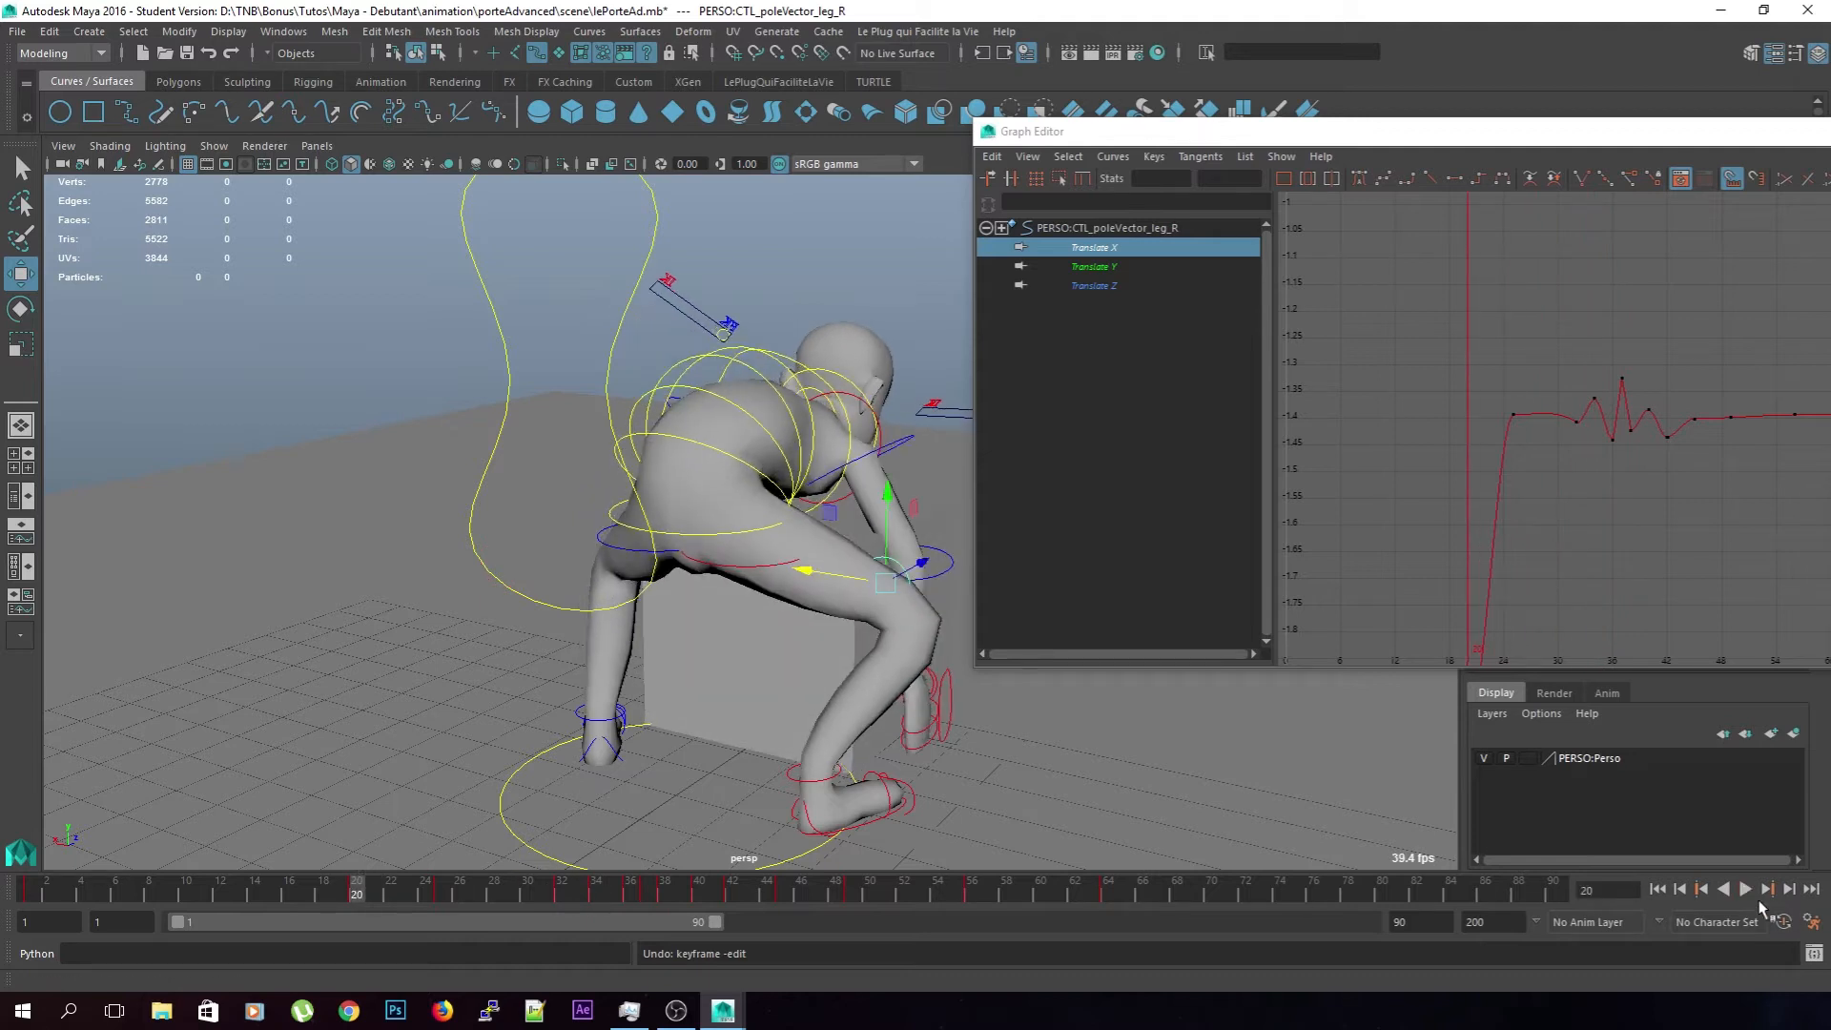
{"action": "left_click", "coordinate": [1745, 889]}
{"action": "left_click", "coordinate": [1745, 888]}
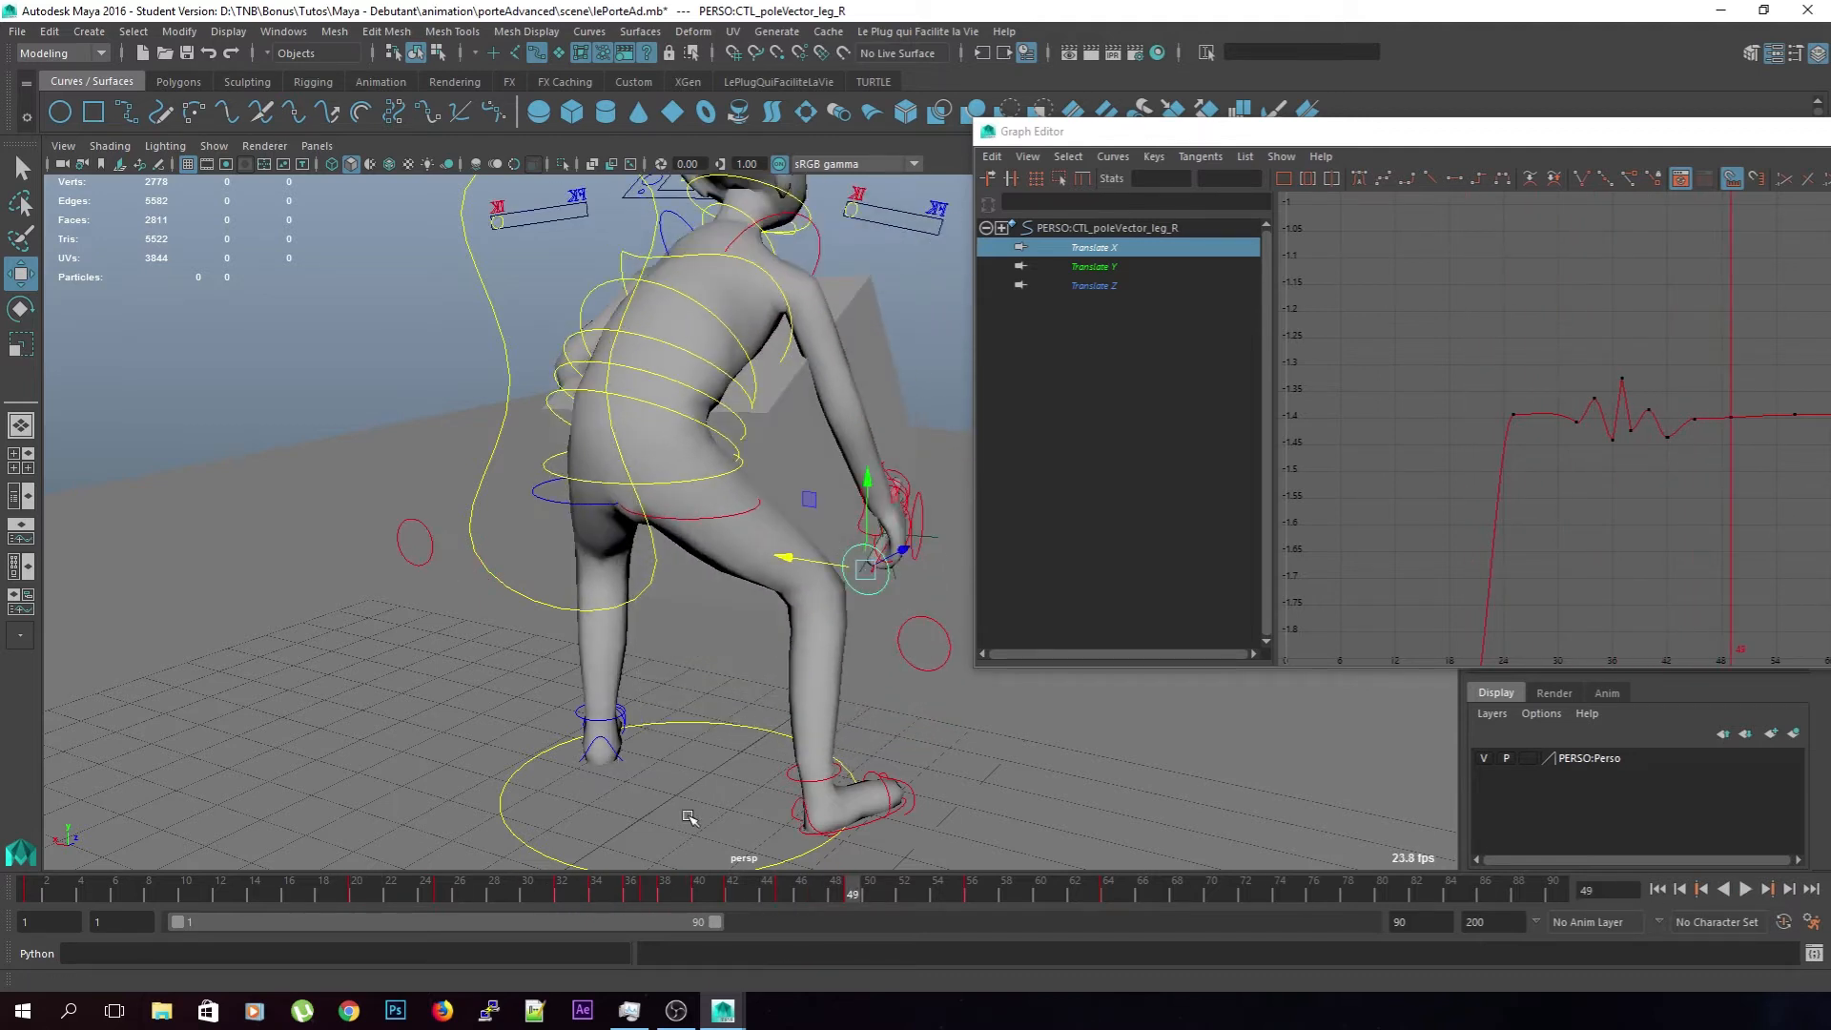
Select the left leg pole vector control and frame its Translate X curve in the Graph Editor
{"action": "mouse_move", "coordinate": [786, 885]}
{"action": "left_mouse_down"}
{"action": "mouse_move", "coordinate": [542, 882]}
{"action": "mouse_move", "coordinate": [833, 917]}
{"action": "mouse_move", "coordinate": [683, 921]}
{"action": "left_mouse_up"}
{"action": "left_click_drag", "start_coordinate": [734, 719], "coordinate": [570, 541], "text": "alt"}
{"action": "left_click", "coordinate": [565, 523]}
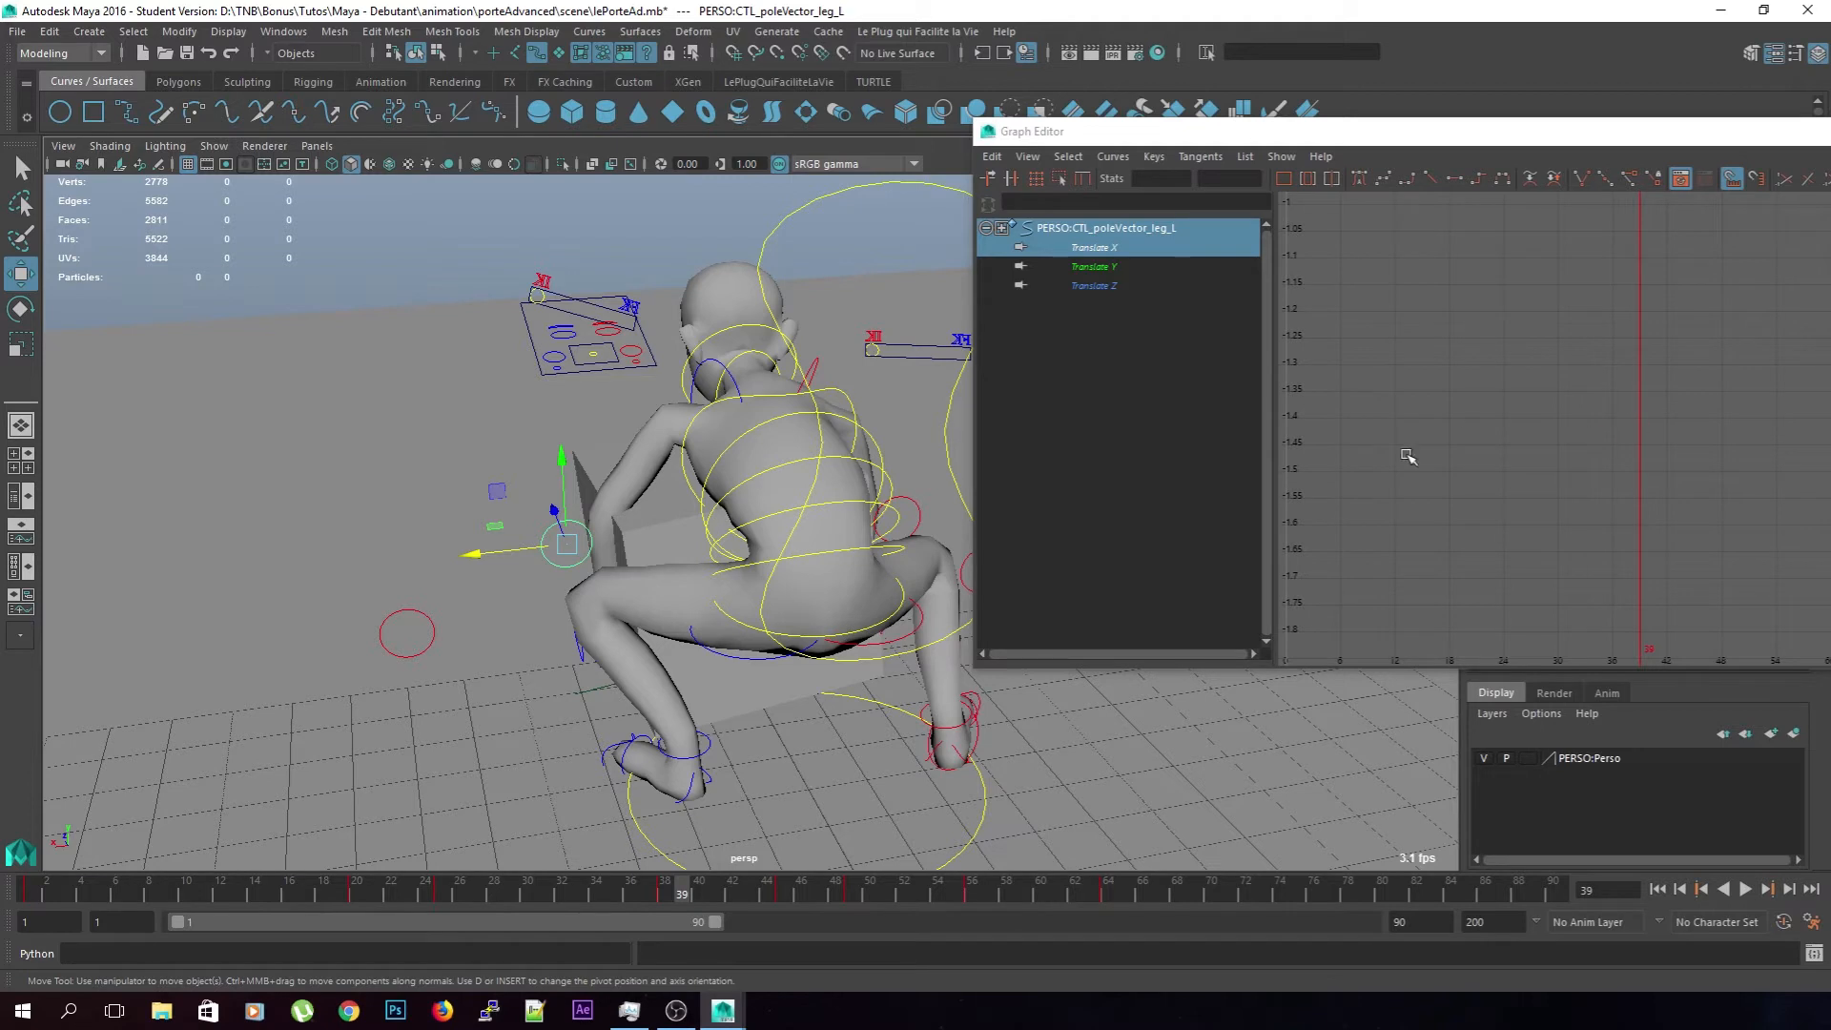
{"action": "scroll", "coordinate": [1421, 458], "scroll_direction": "down", "scroll_amount": 8}
{"action": "middle_click_drag", "start_coordinate": [1518, 408], "coordinate": [1477, 601], "text": "alt"}
{"action": "scroll", "coordinate": [1506, 525], "scroll_direction": "up", "scroll_amount": 6}
{"action": "middle_click_drag", "start_coordinate": [1392, 372], "coordinate": [1588, 524], "text": "alt"}
{"action": "scroll", "coordinate": [1516, 551], "scroll_direction": "up", "scroll_amount": 3}
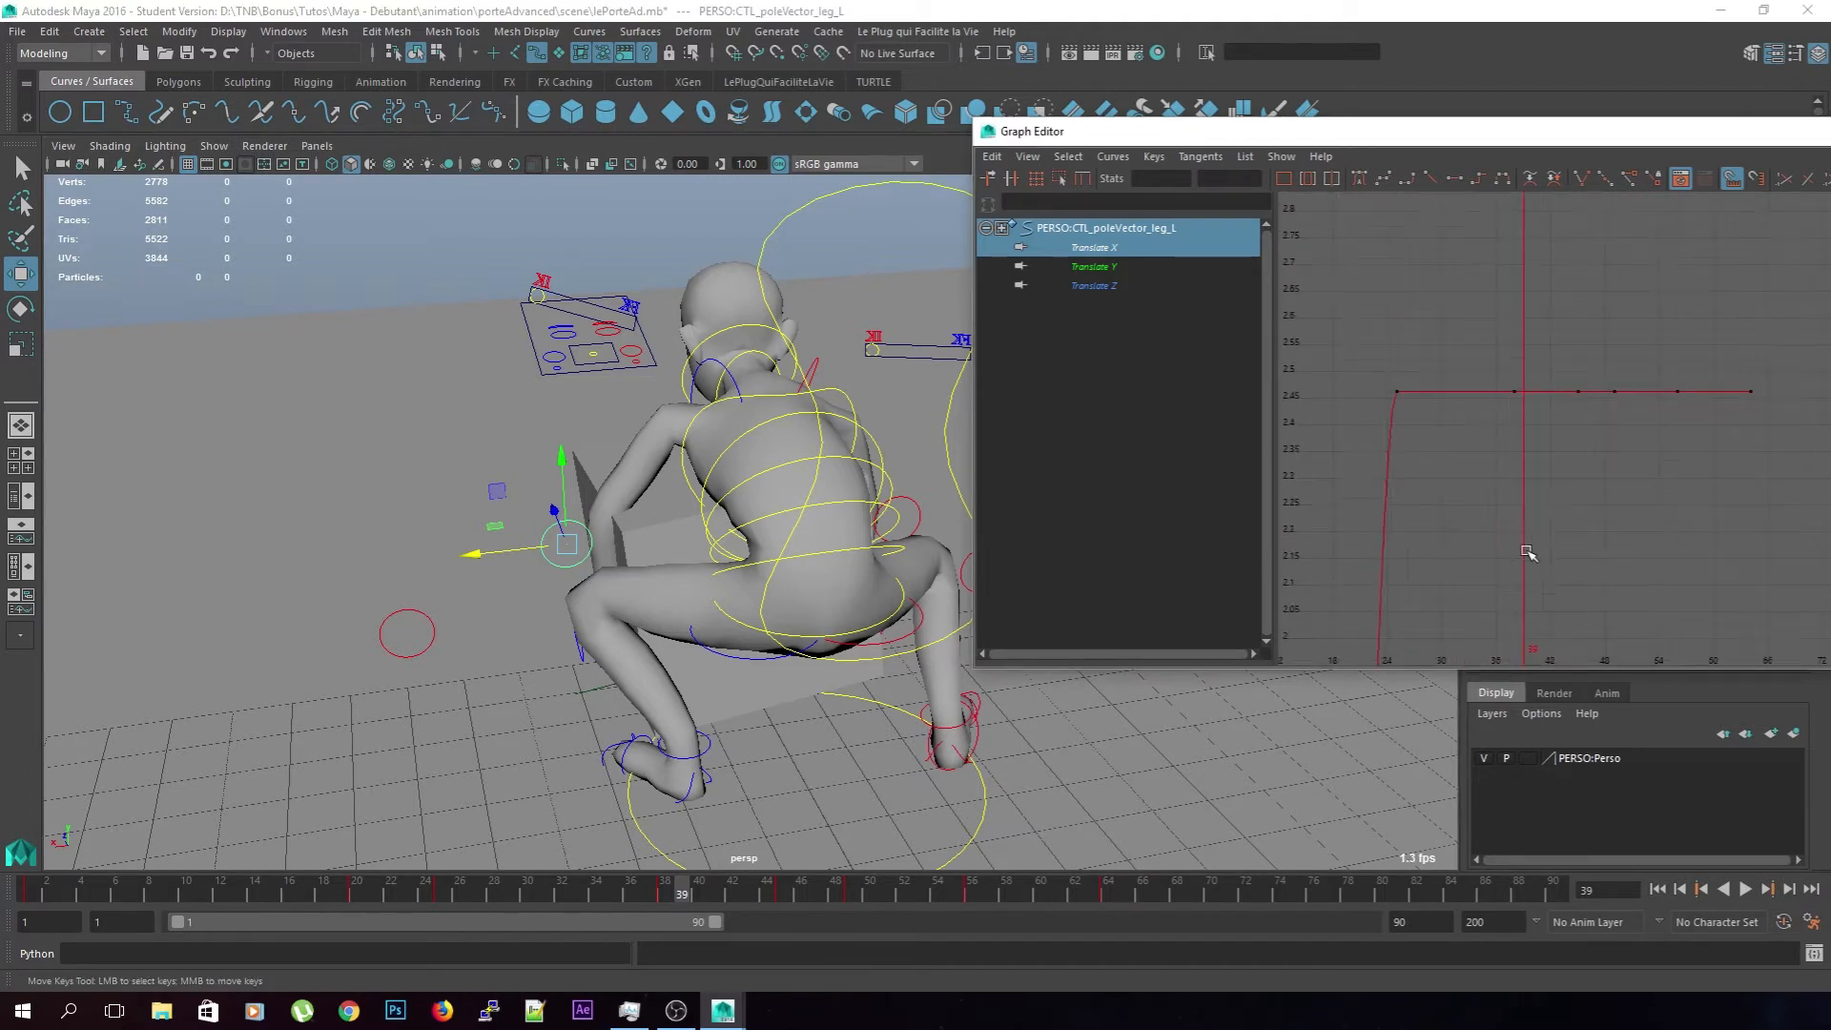
Insert a key at frame 32 on the left leg pole vector's Translate X curve
{"action": "left_click_drag", "start_coordinate": [658, 891], "coordinate": [569, 898]}
{"action": "right_click_drag", "start_coordinate": [1523, 526], "coordinate": [1619, 502], "text": "alt"}
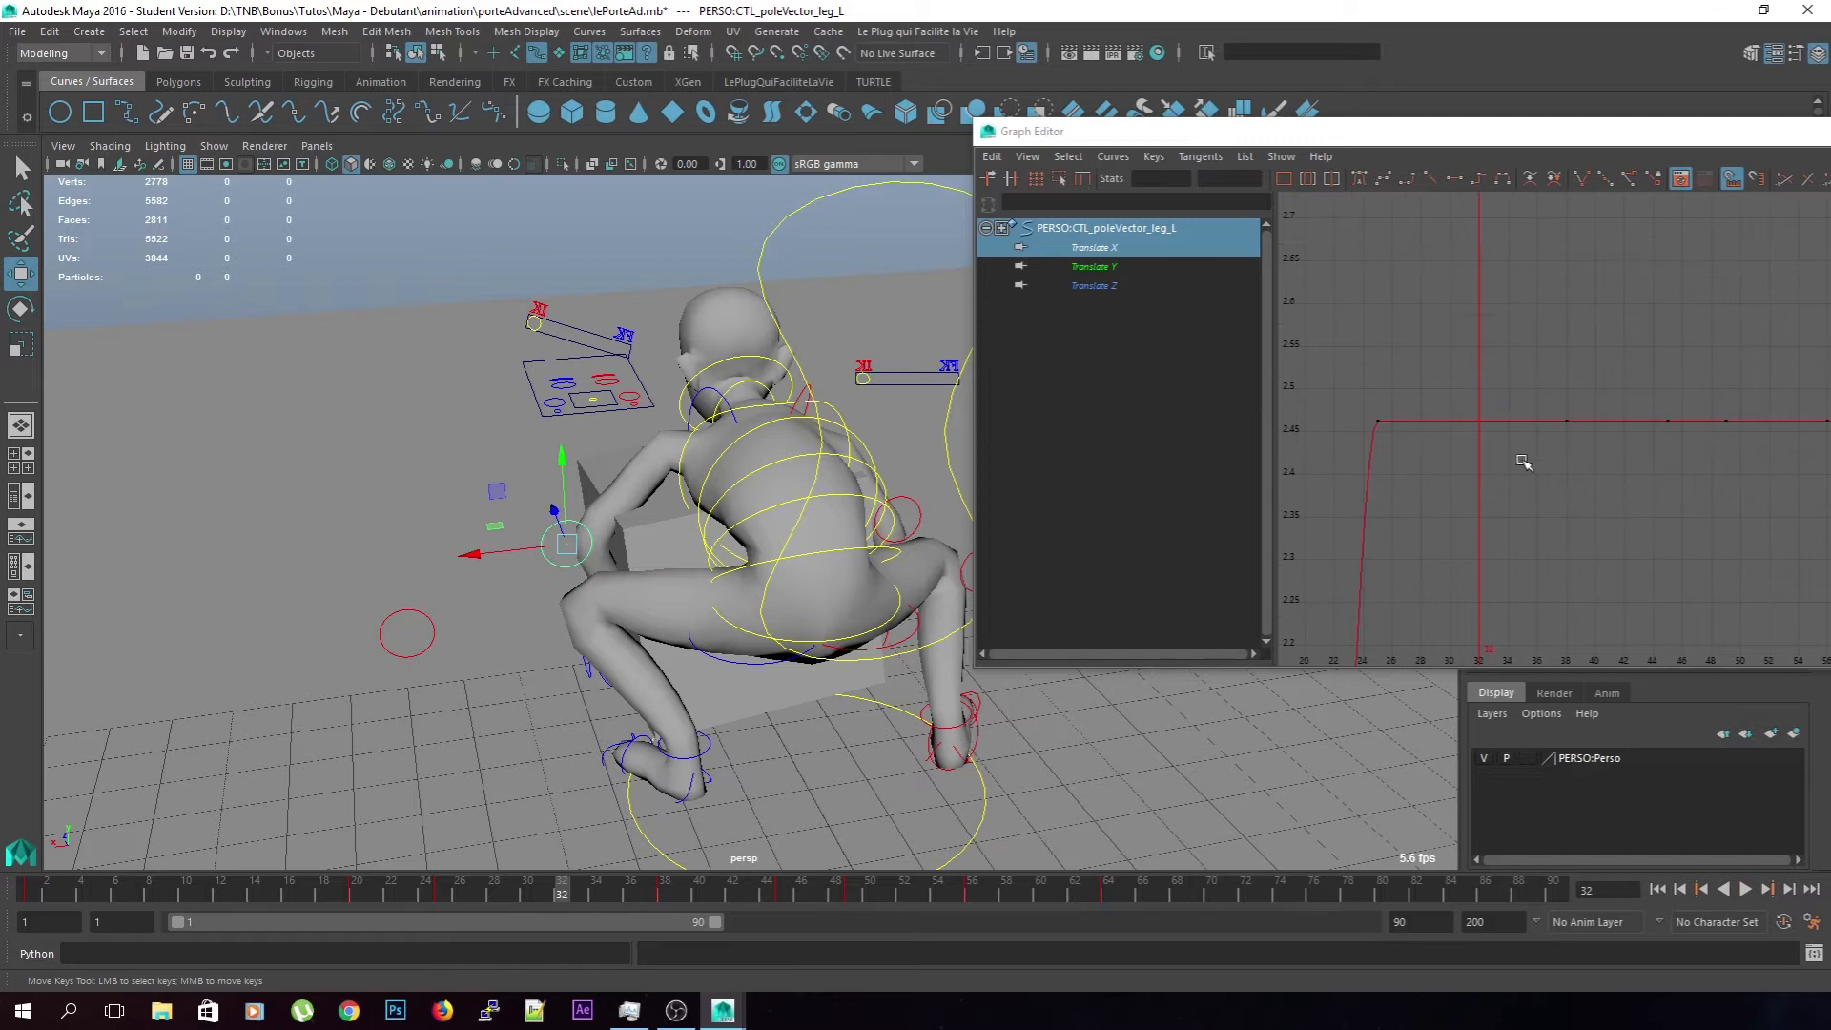
{"action": "right_click_drag", "start_coordinate": [1473, 424], "coordinate": [1650, 432], "text": "alt"}
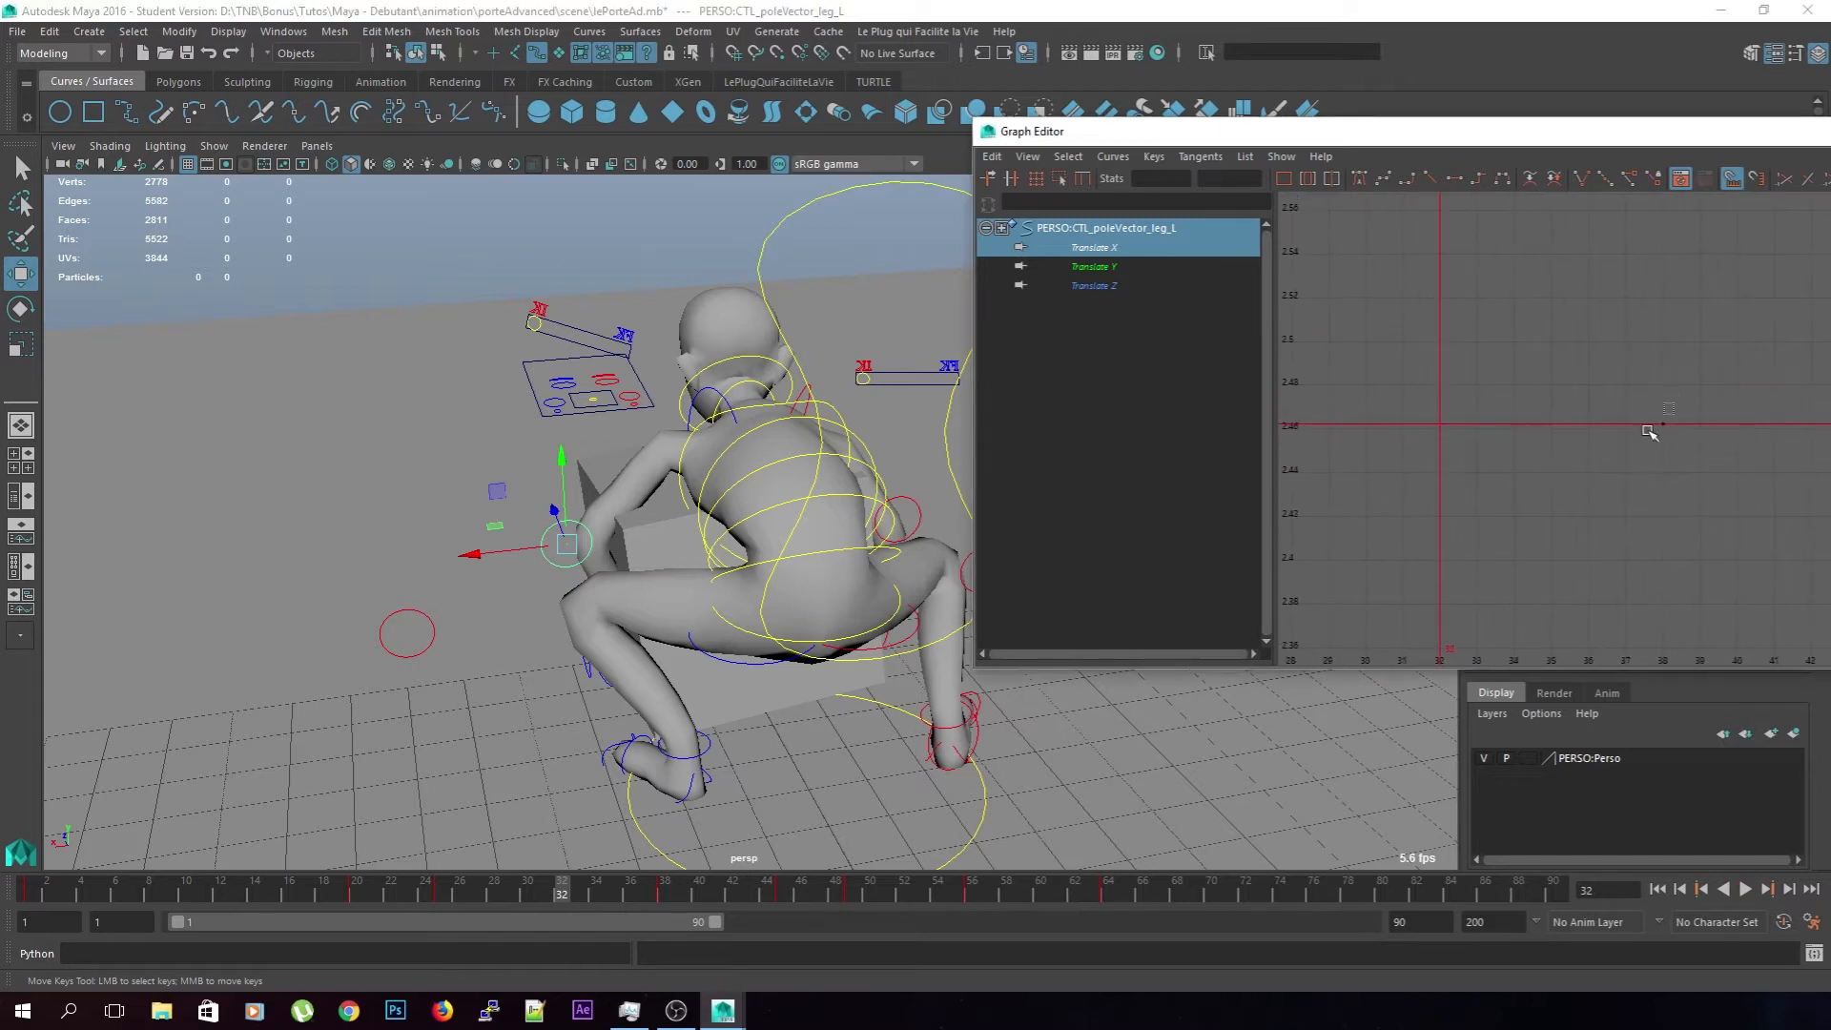
{"action": "right_click_drag", "start_coordinate": [1449, 436], "coordinate": [1465, 439]}
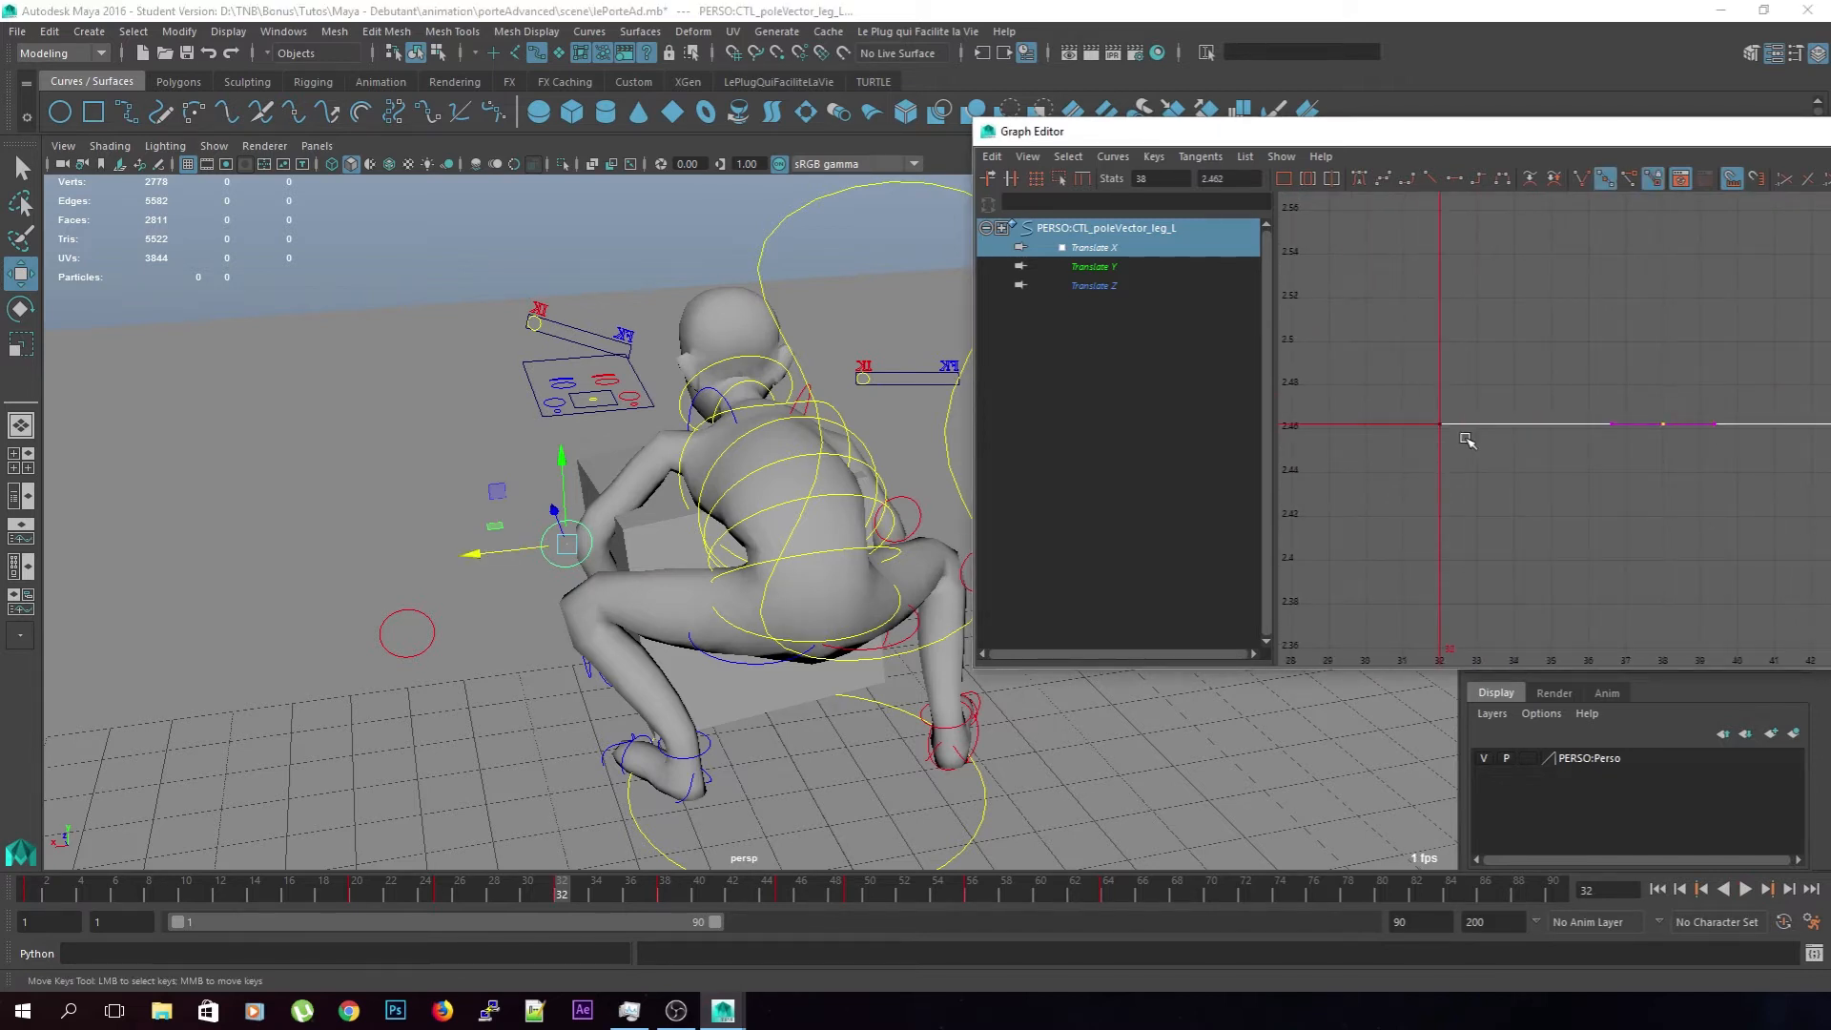
{"action": "left_click_drag", "start_coordinate": [1480, 453], "coordinate": [1516, 441]}
Insert keys on every frame from 34 to 40 on the left leg pole vector's Translate X curve
{"action": "right_click_drag", "start_coordinate": [1518, 423], "coordinate": [1746, 436]}
{"action": "key", "text": "alt+period"}
{"action": "key", "text": "alt+period"}
{"action": "key", "text": "alt+period"}
{"action": "key", "text": "alt+period"}
{"action": "key", "text": "alt+period"}
{"action": "key", "text": "alt+period"}
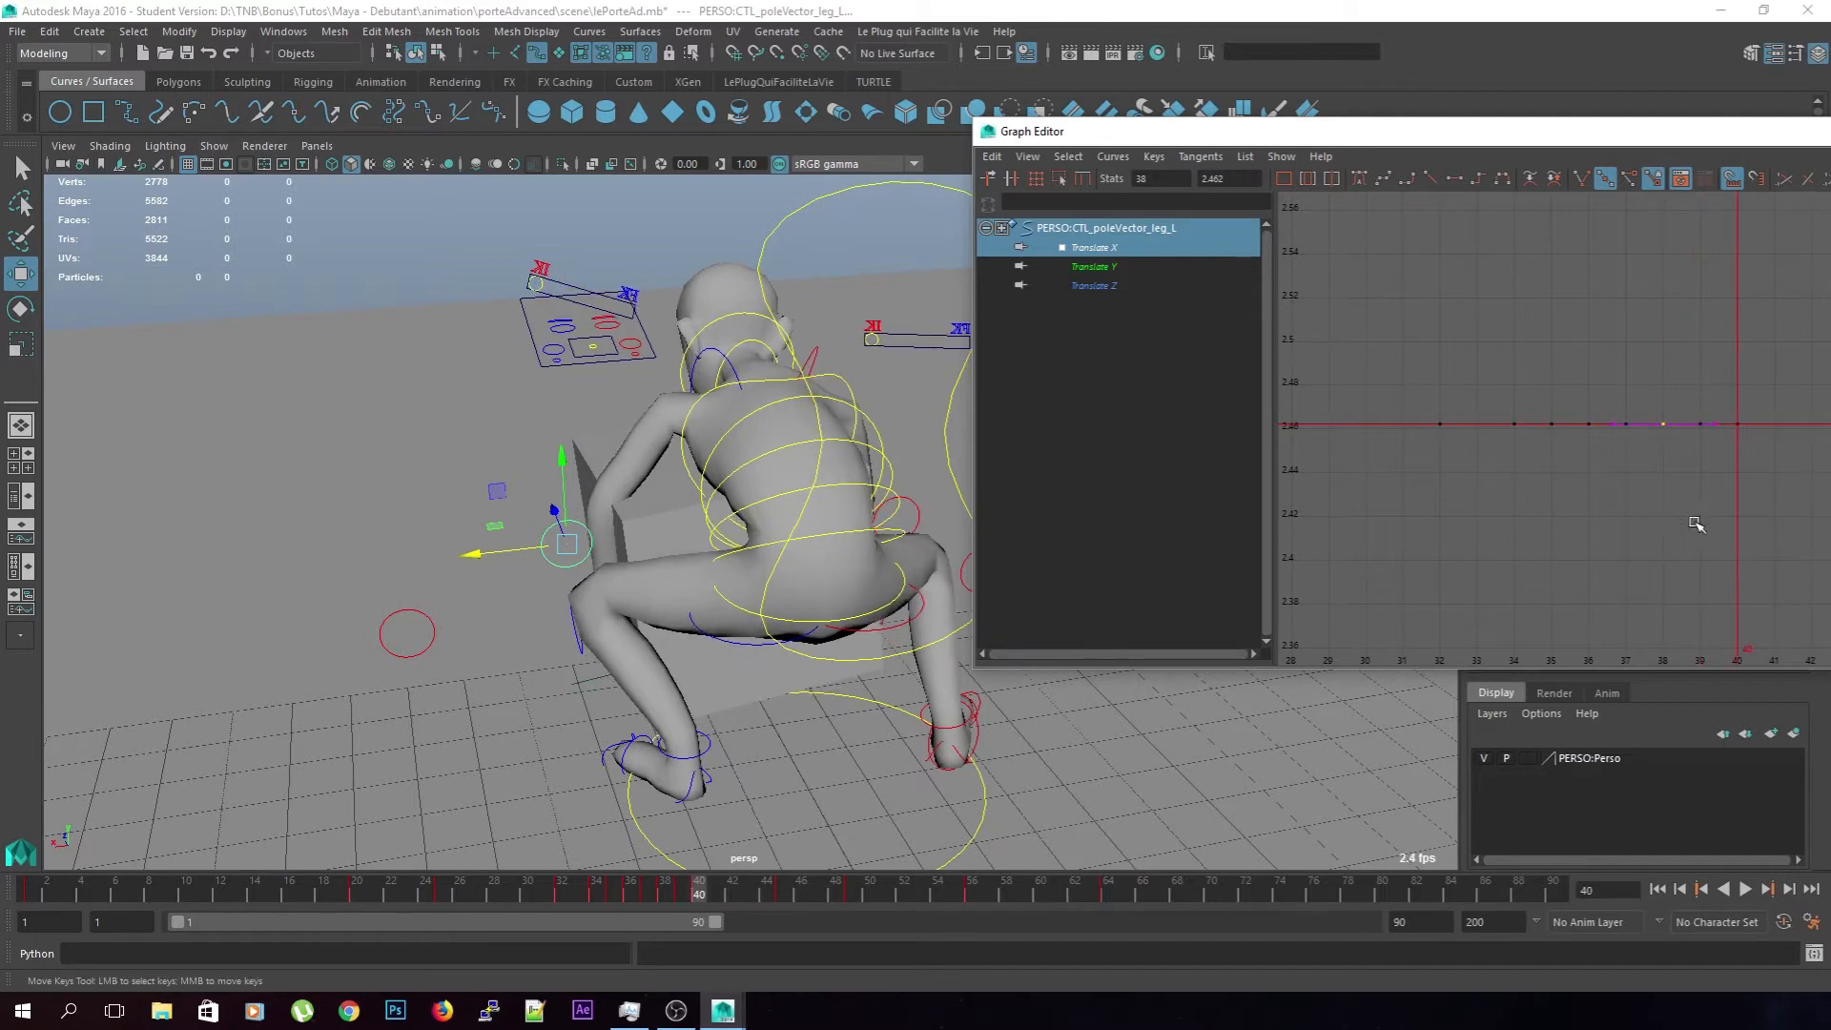
Shape the knee tremble by moving the Translate X keys from frames 34 to 39 alternately down and up, and slightly lower the keys at both ends
{"action": "middle_click_drag", "start_coordinate": [1447, 457], "coordinate": [1474, 457], "text": "alt"}
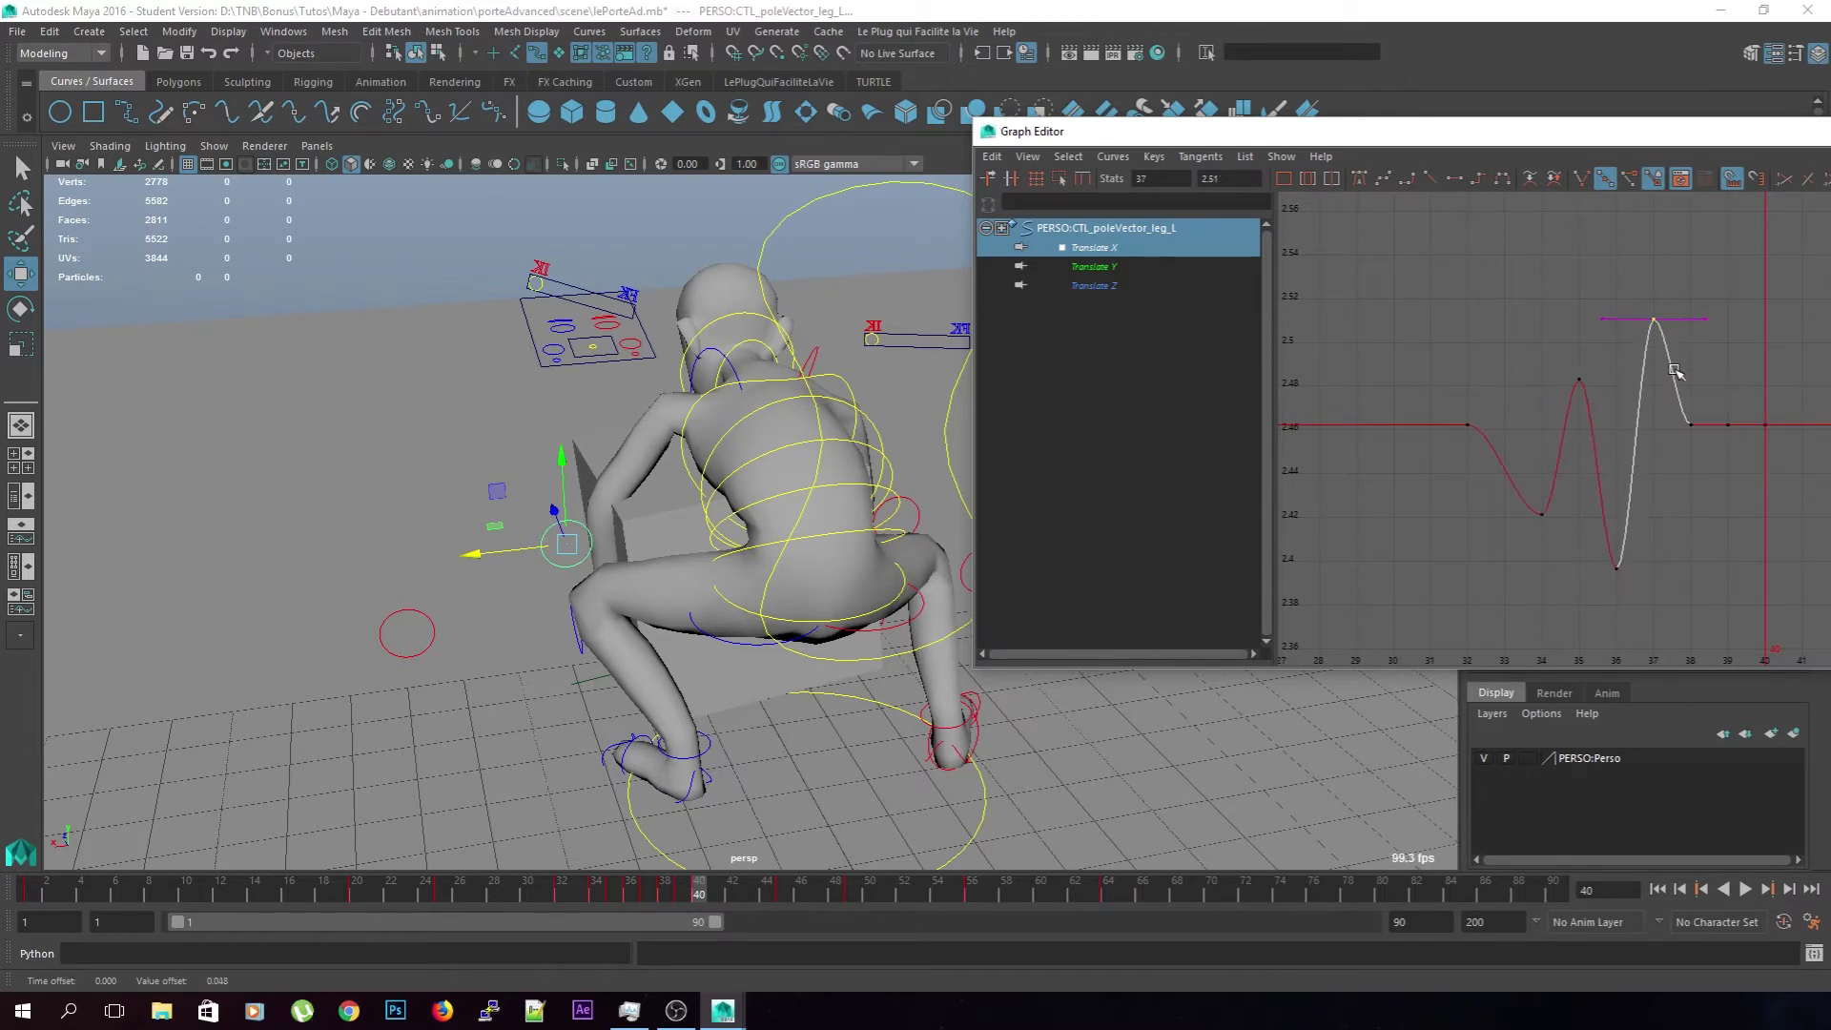
{"action": "middle_click_drag", "start_coordinate": [1744, 539], "coordinate": [1644, 583], "text": "alt"}
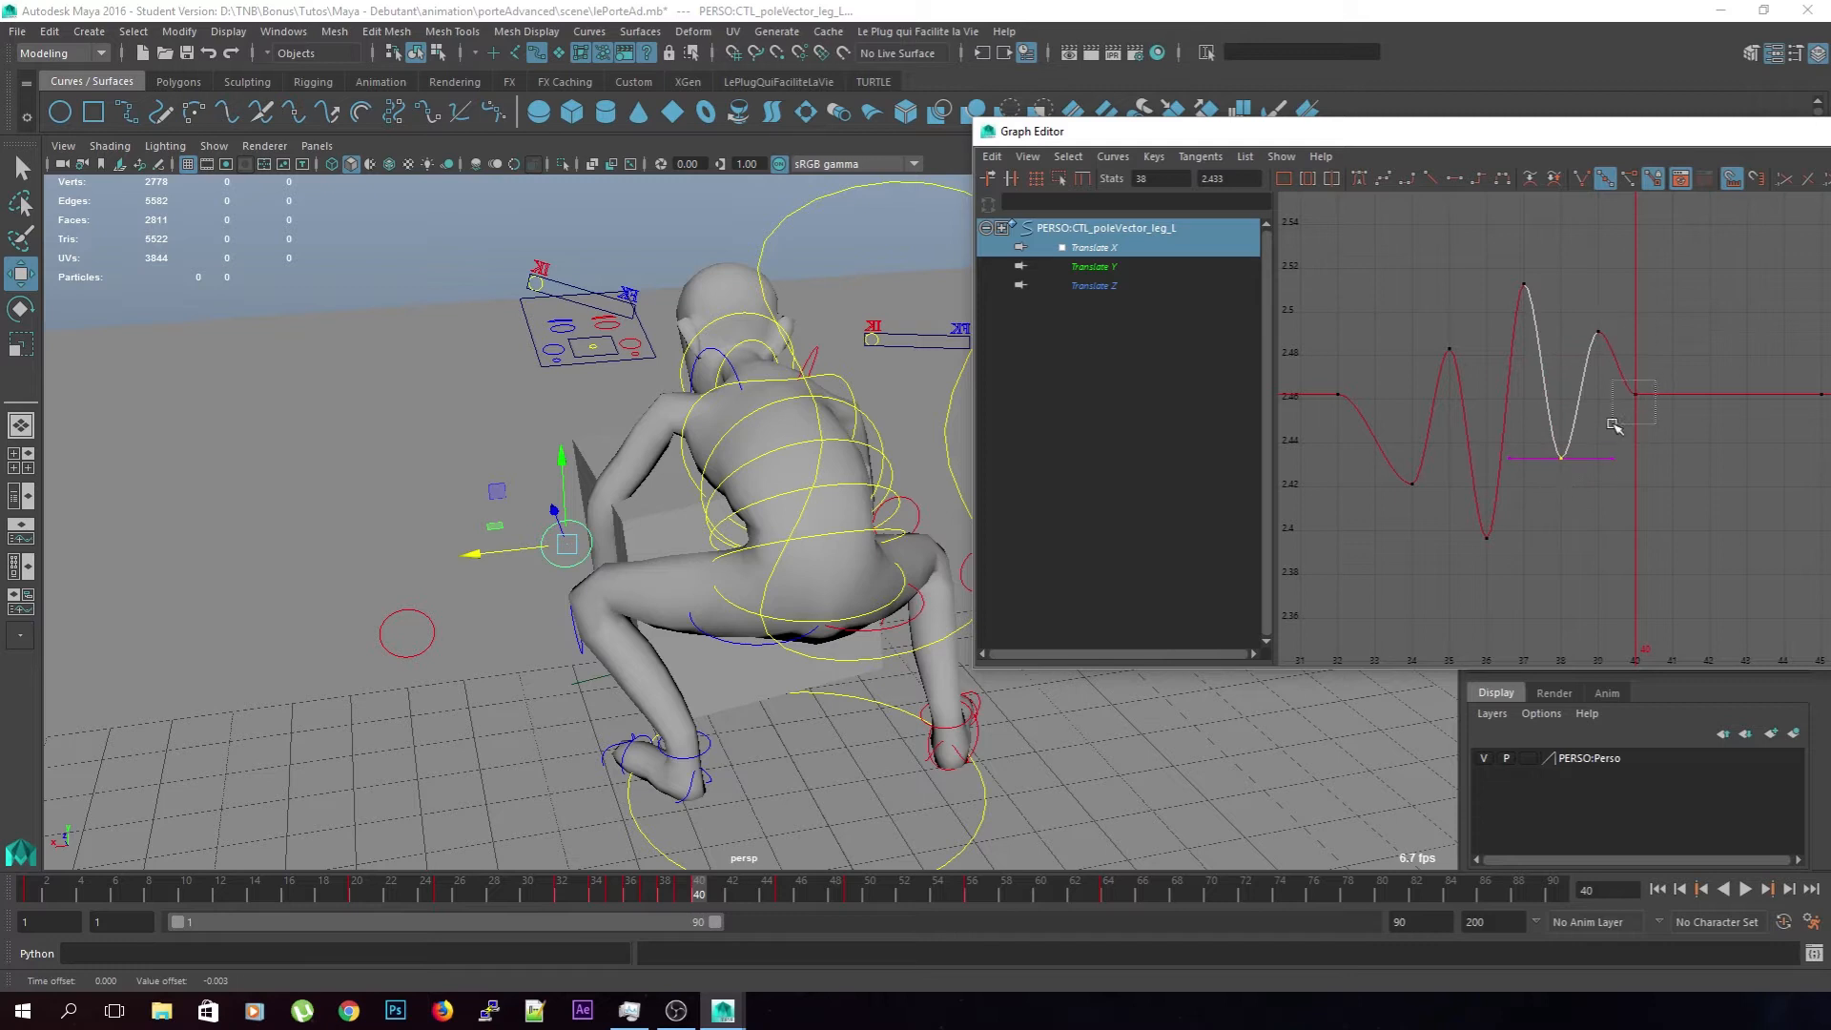
{"action": "scroll", "coordinate": [1535, 574], "scroll_direction": "down", "scroll_amount": 3}
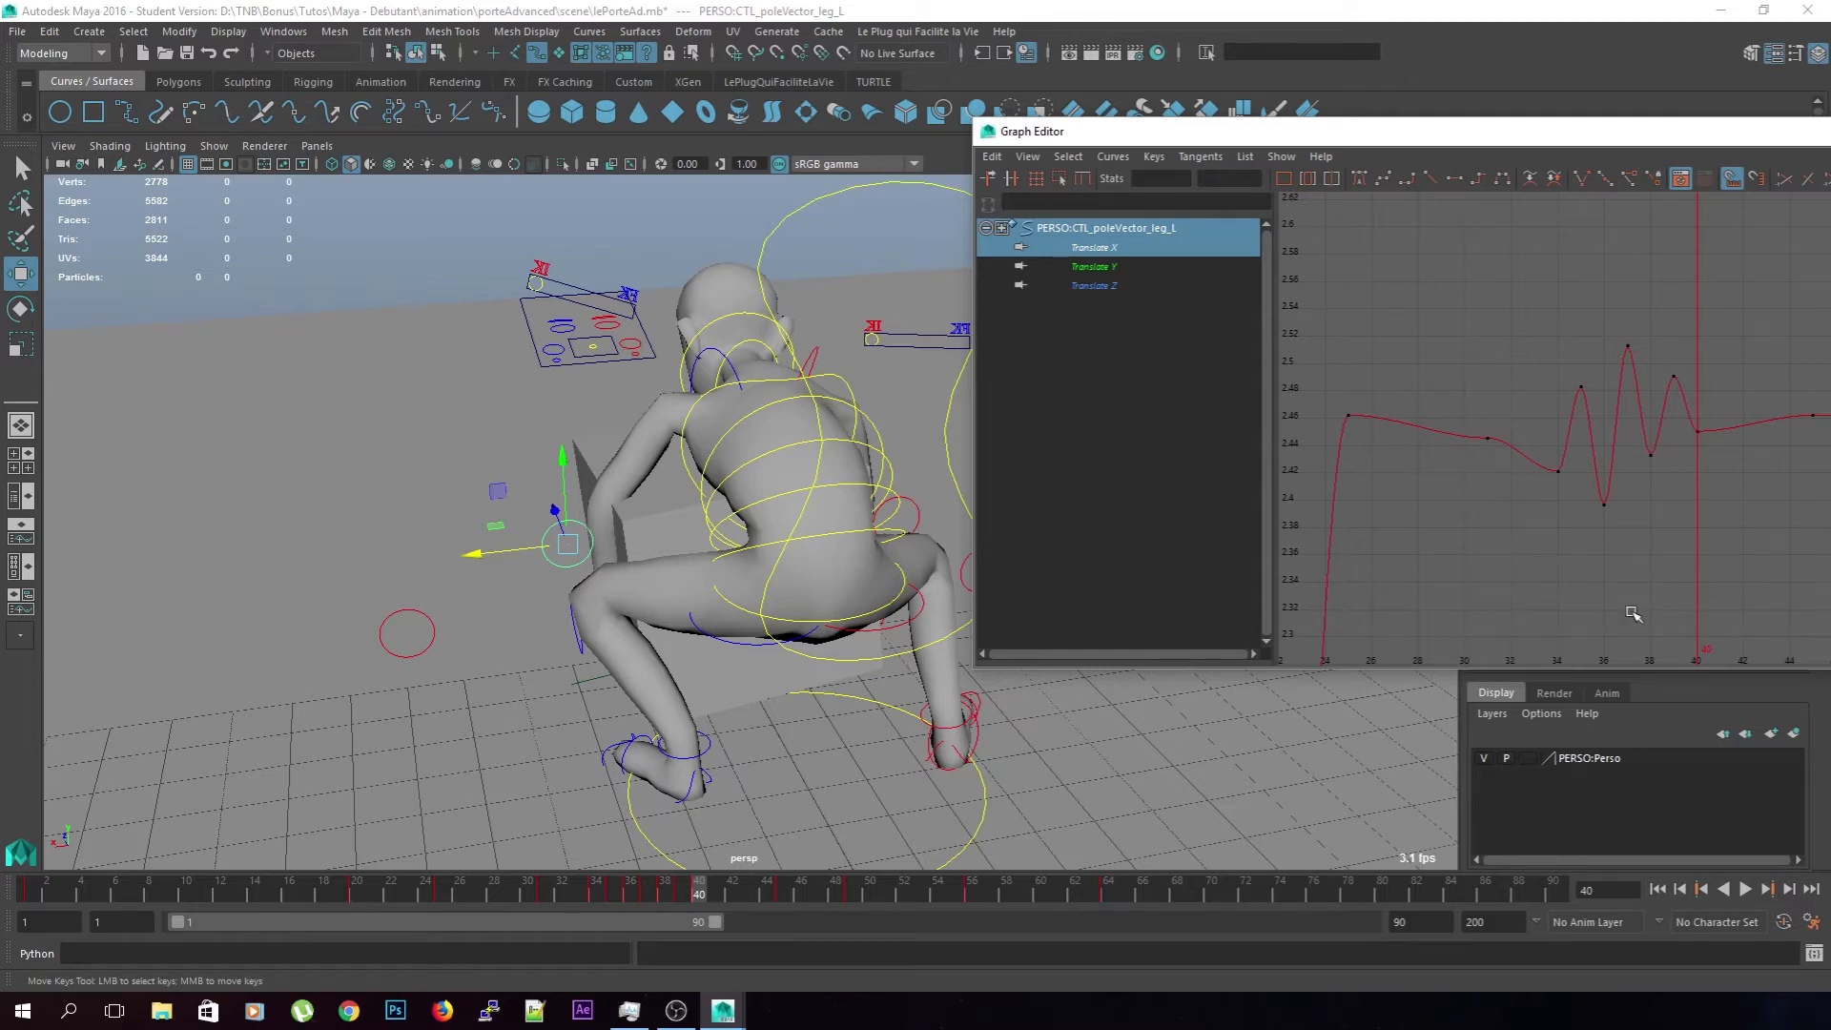
Play the animation from around frame 20 to check the knee tremble, then replay it from the character's side
{"action": "left_click_drag", "start_coordinate": [699, 887], "coordinate": [318, 893]}
{"action": "left_click", "coordinate": [1745, 888]}
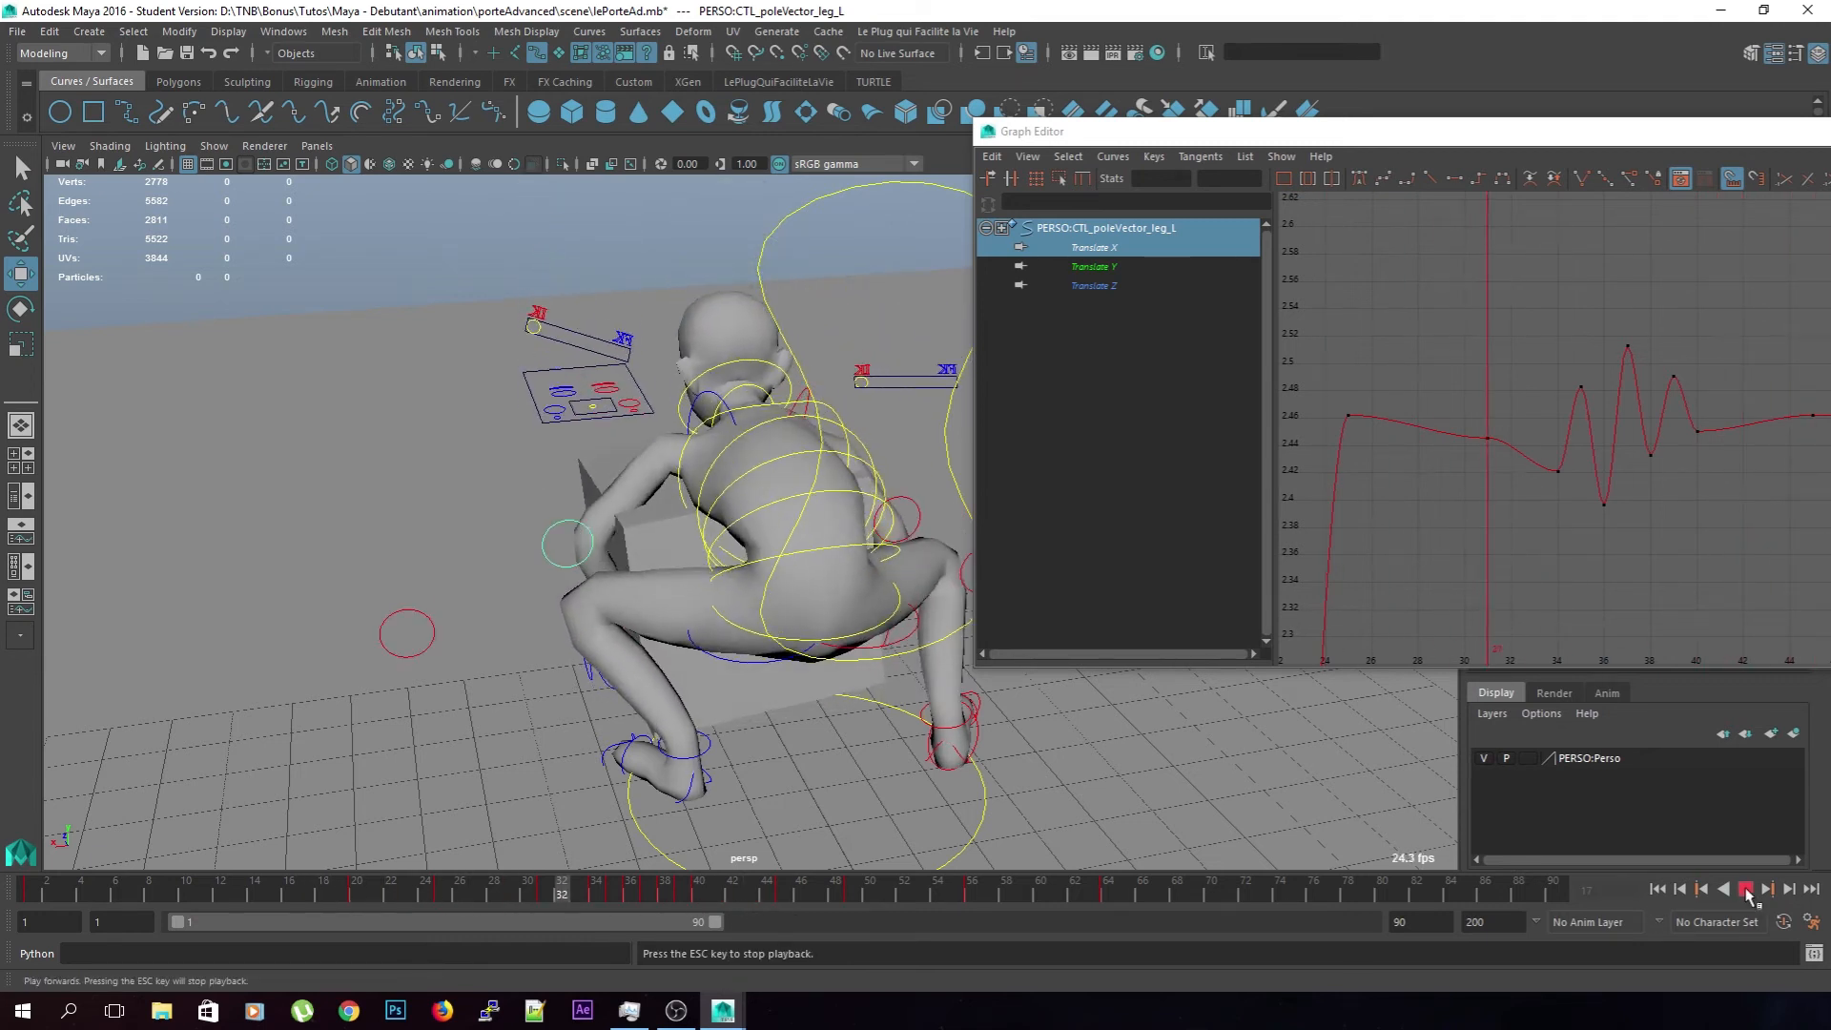
{"action": "left_click", "coordinate": [1746, 891]}
{"action": "scroll", "coordinate": [763, 610], "scroll_direction": "down", "scroll_amount": 5}
{"action": "left_click_drag", "start_coordinate": [581, 610], "coordinate": [796, 577], "text": "alt"}
{"action": "left_click", "coordinate": [897, 327]}
{"action": "left_click_drag", "start_coordinate": [858, 410], "coordinate": [381, 467], "text": "alt"}
{"action": "left_click_drag", "start_coordinate": [894, 892], "coordinate": [368, 863]}
{"action": "left_click_drag", "start_coordinate": [704, 789], "coordinate": [561, 766], "text": "alt"}
{"action": "left_click", "coordinate": [1745, 889]}
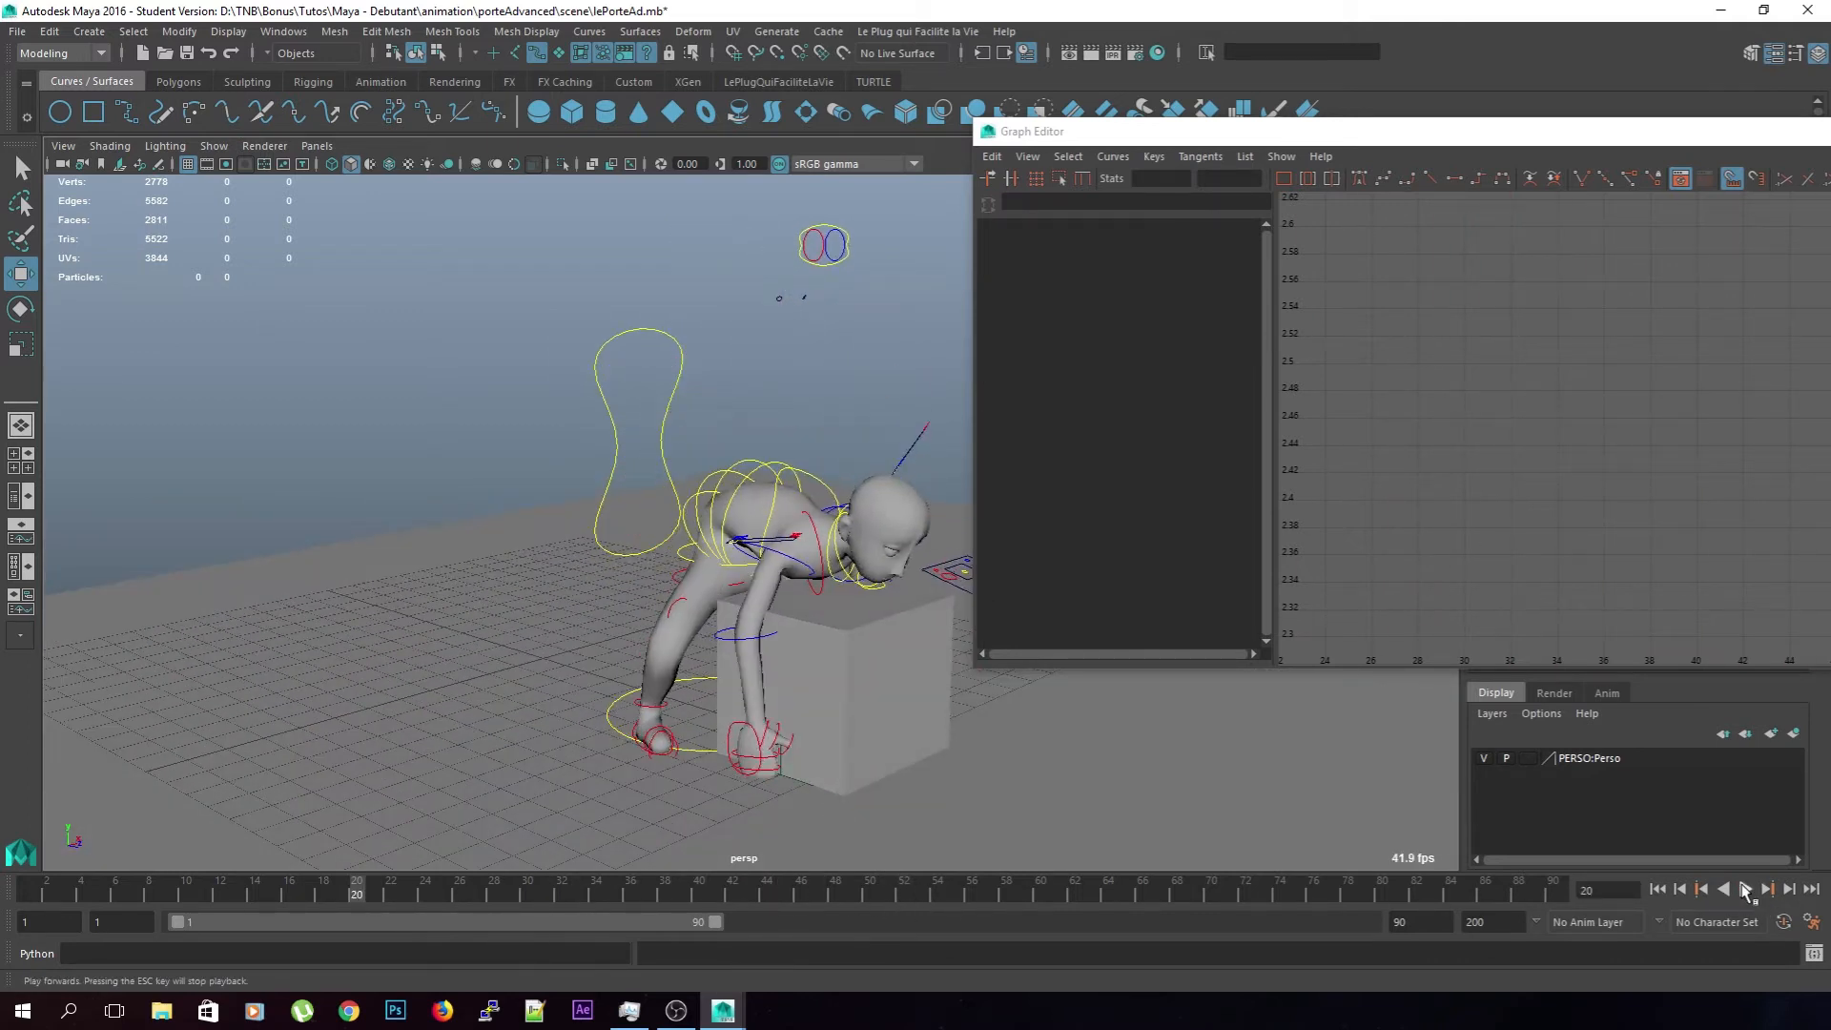
At frame 52, lift the right heel off the floor by raising the right leg's IK control
{"action": "left_click_drag", "start_coordinate": [957, 884], "coordinate": [737, 896]}
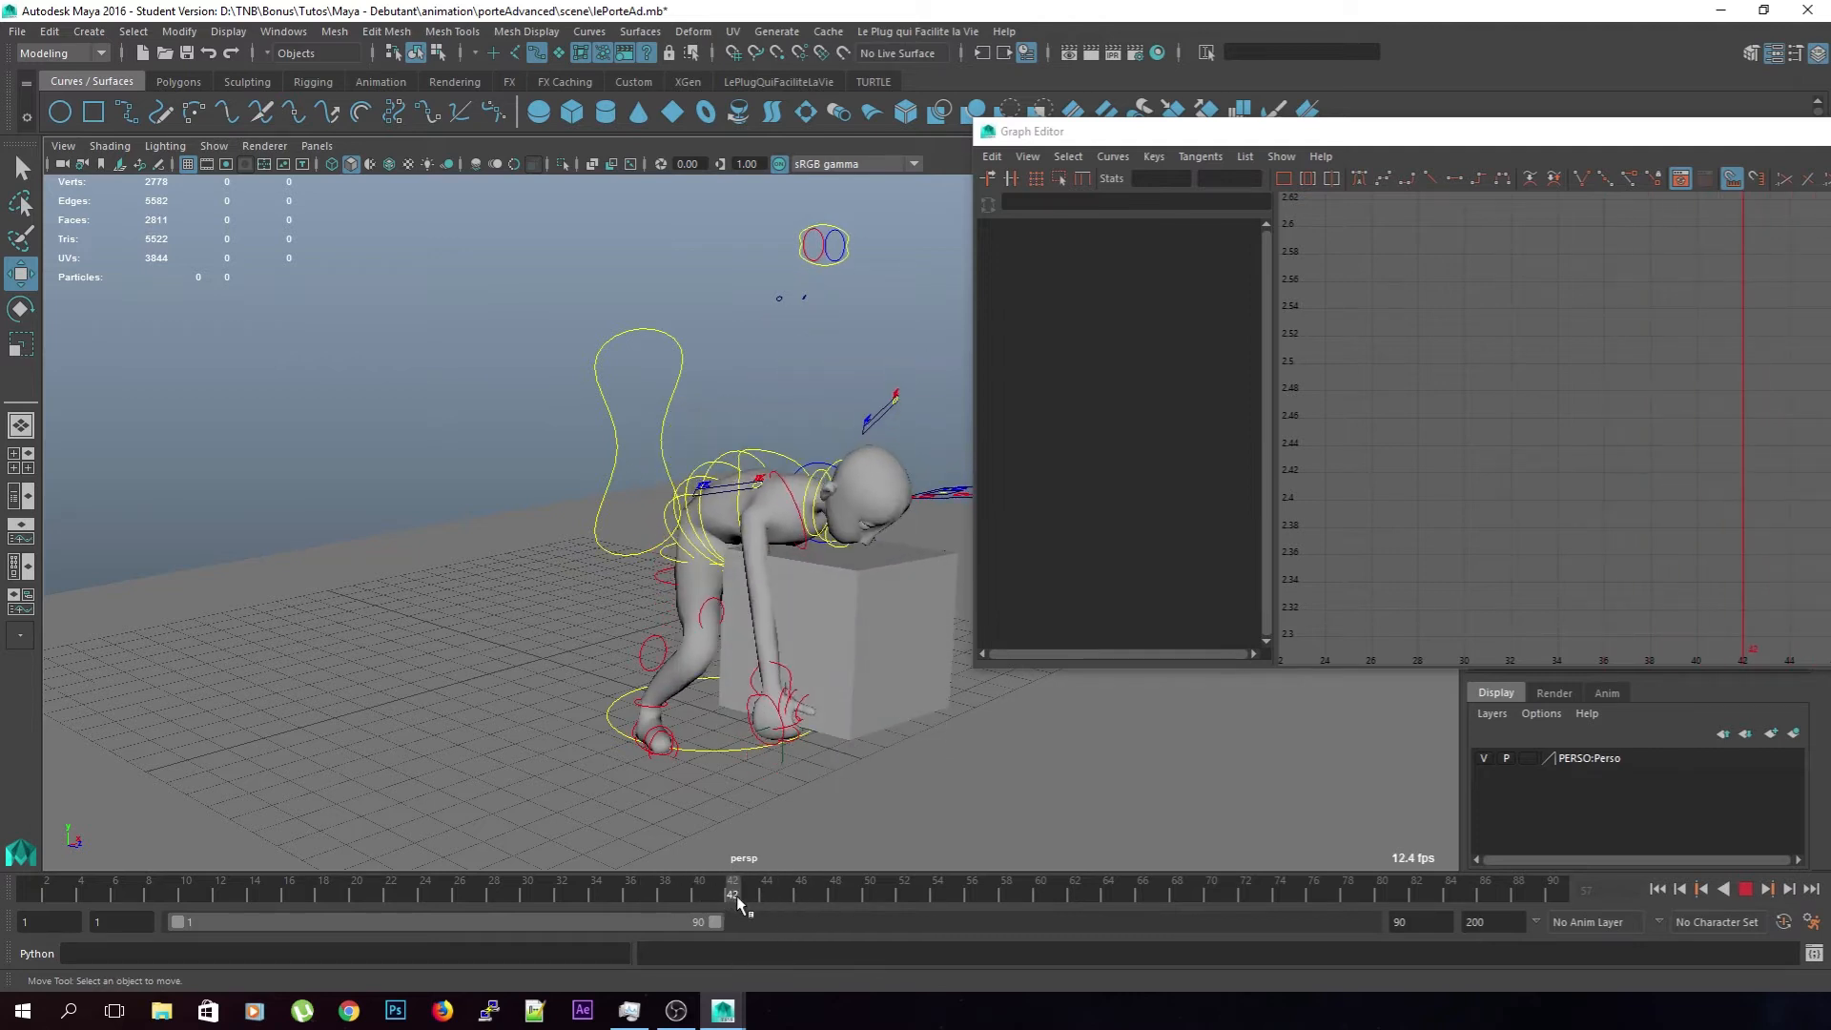
{"action": "middle_click_drag", "start_coordinate": [736, 739], "coordinate": [745, 676], "text": "alt"}
{"action": "right_click_drag", "start_coordinate": [744, 673], "coordinate": [771, 668], "text": "alt"}
{"action": "left_click_drag", "start_coordinate": [771, 668], "coordinate": [885, 631], "text": "alt"}
{"action": "left_click_drag", "start_coordinate": [748, 903], "coordinate": [887, 901]}
{"action": "right_click_drag", "start_coordinate": [515, 711], "coordinate": [633, 760], "text": "alt"}
{"action": "middle_click_drag", "start_coordinate": [633, 761], "coordinate": [651, 707], "text": "alt"}
{"action": "left_click", "coordinate": [620, 701]}
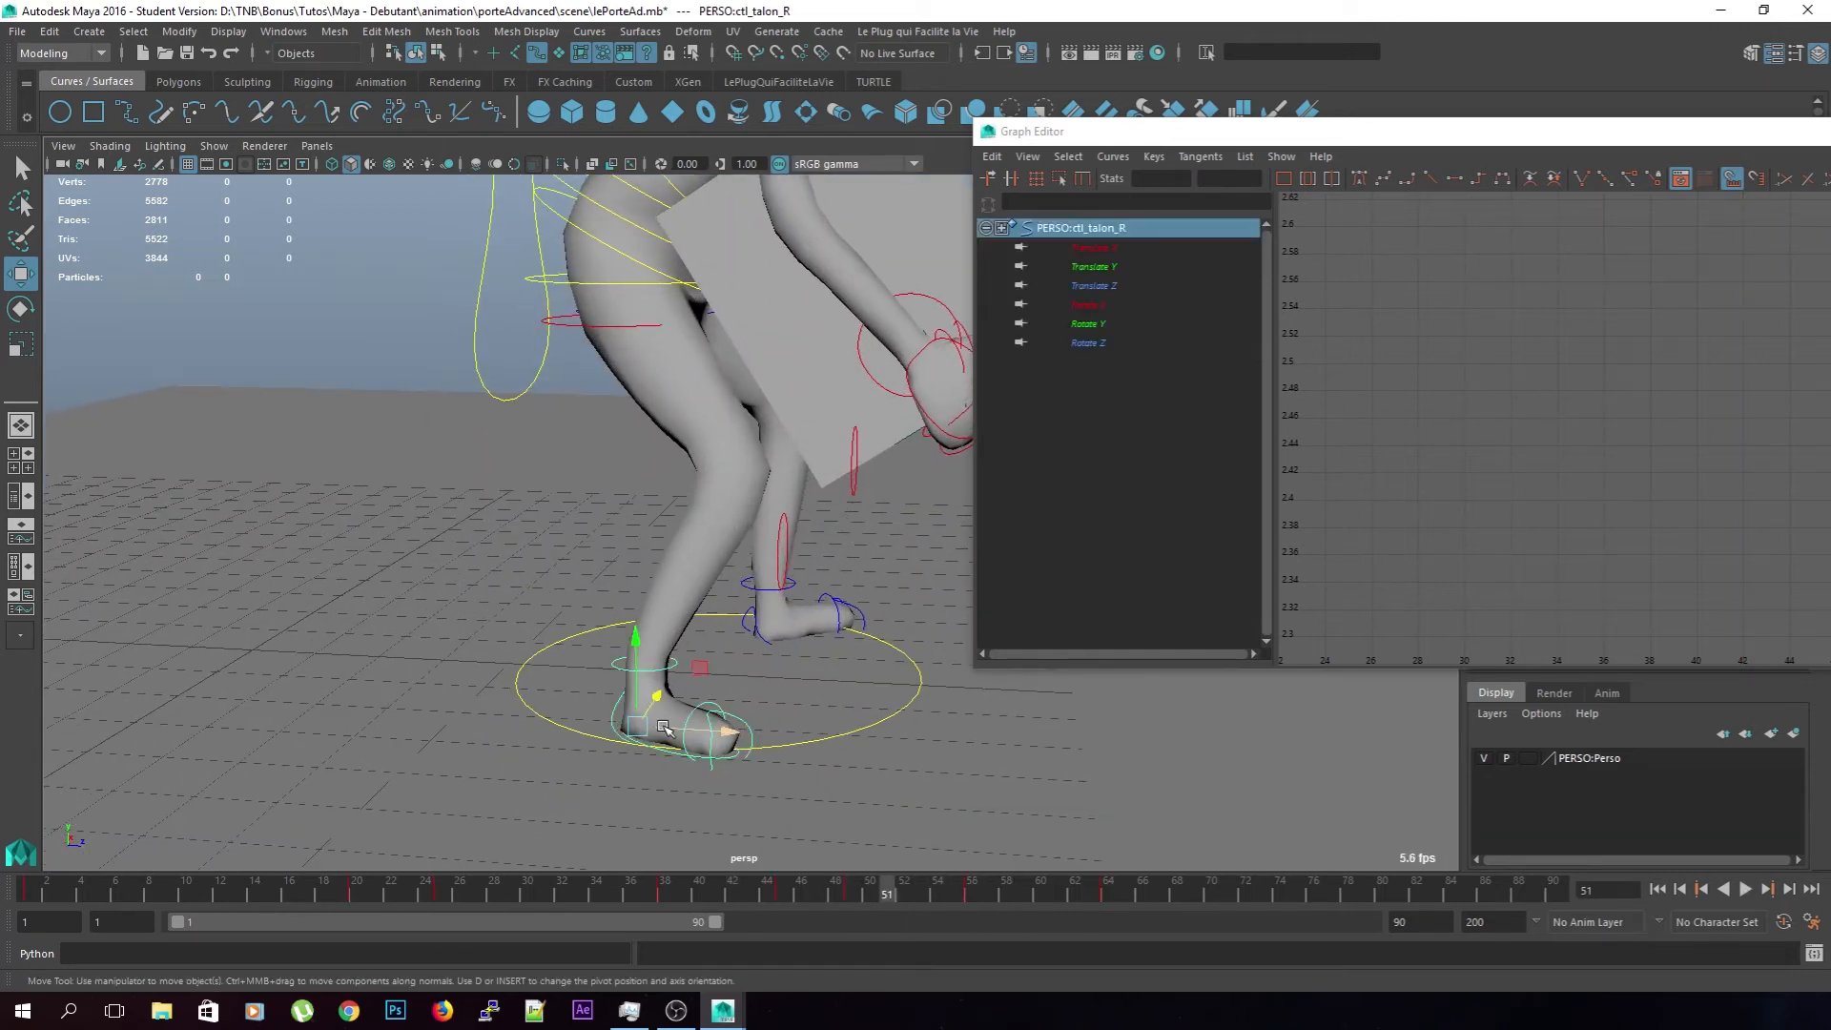
{"action": "left_click_drag", "start_coordinate": [899, 879], "coordinate": [907, 894]}
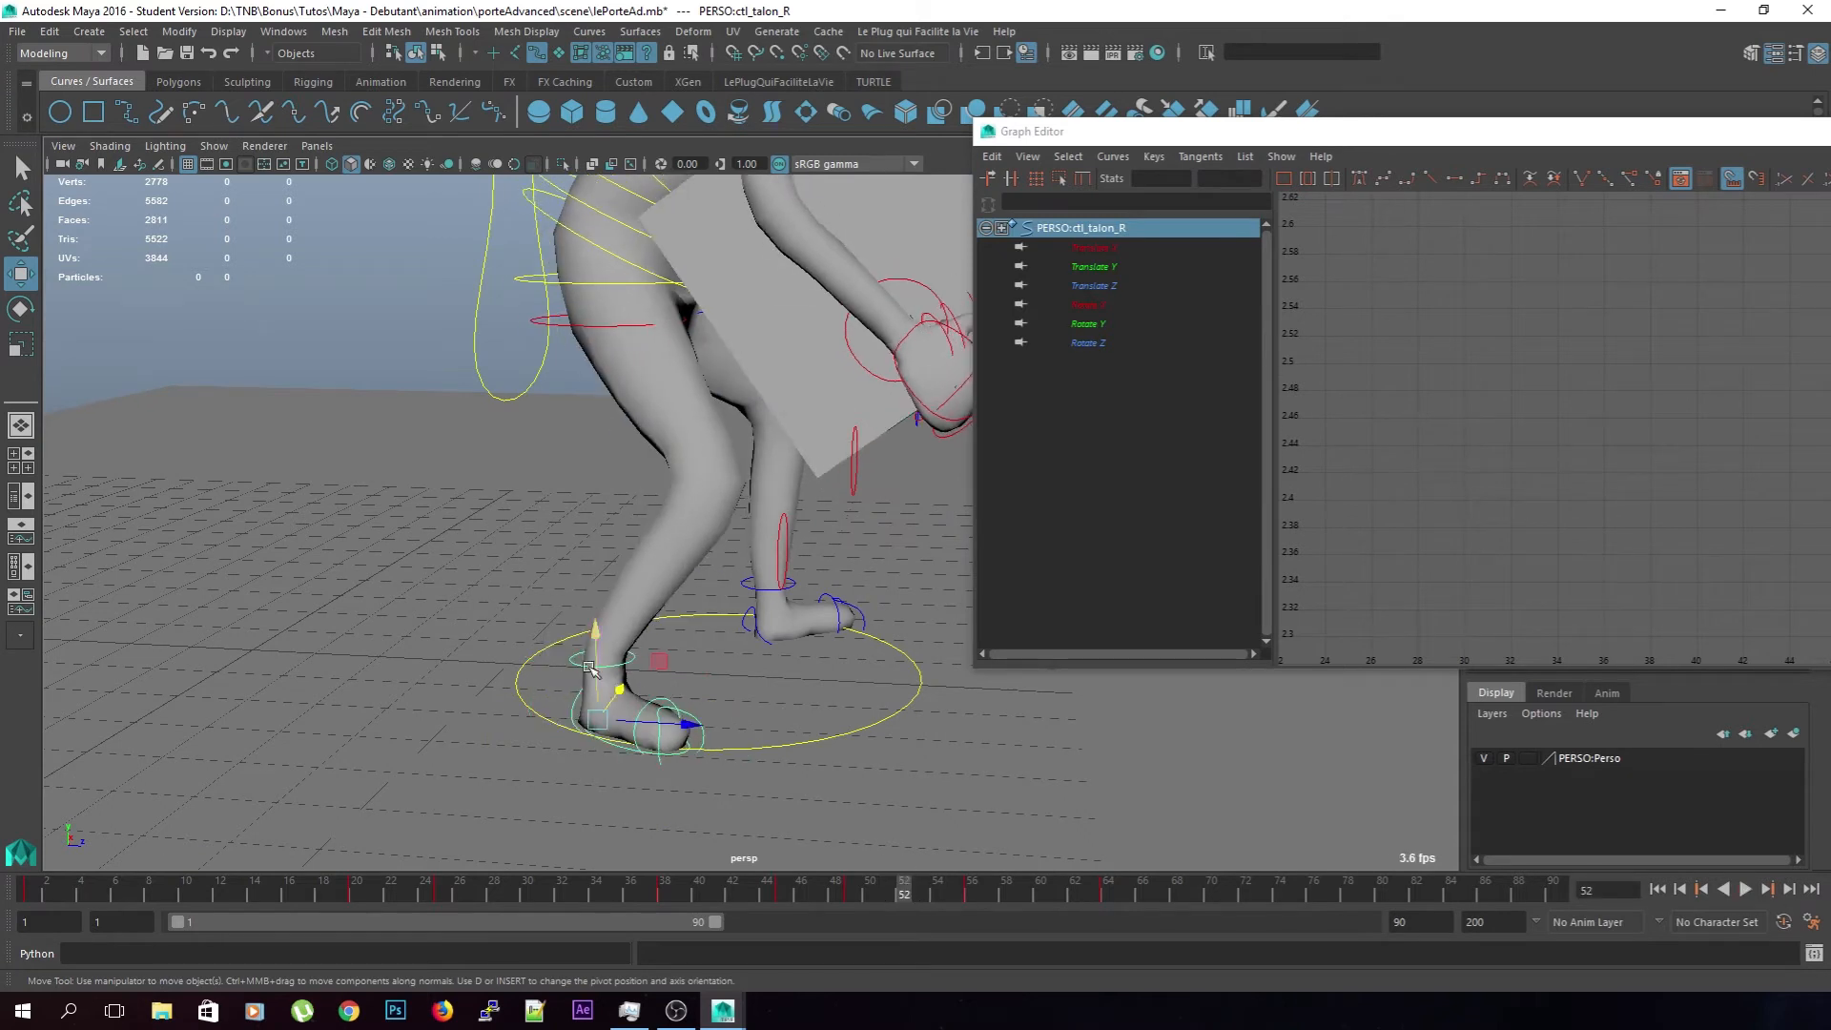
{"action": "left_click_drag", "start_coordinate": [597, 571], "coordinate": [608, 537]}
Rotate the right toe control to about -42.7 degrees in X at frame 52
{"action": "left_click_drag", "start_coordinate": [717, 749], "coordinate": [711, 711], "text": "alt"}
{"action": "left_click", "coordinate": [729, 692]}
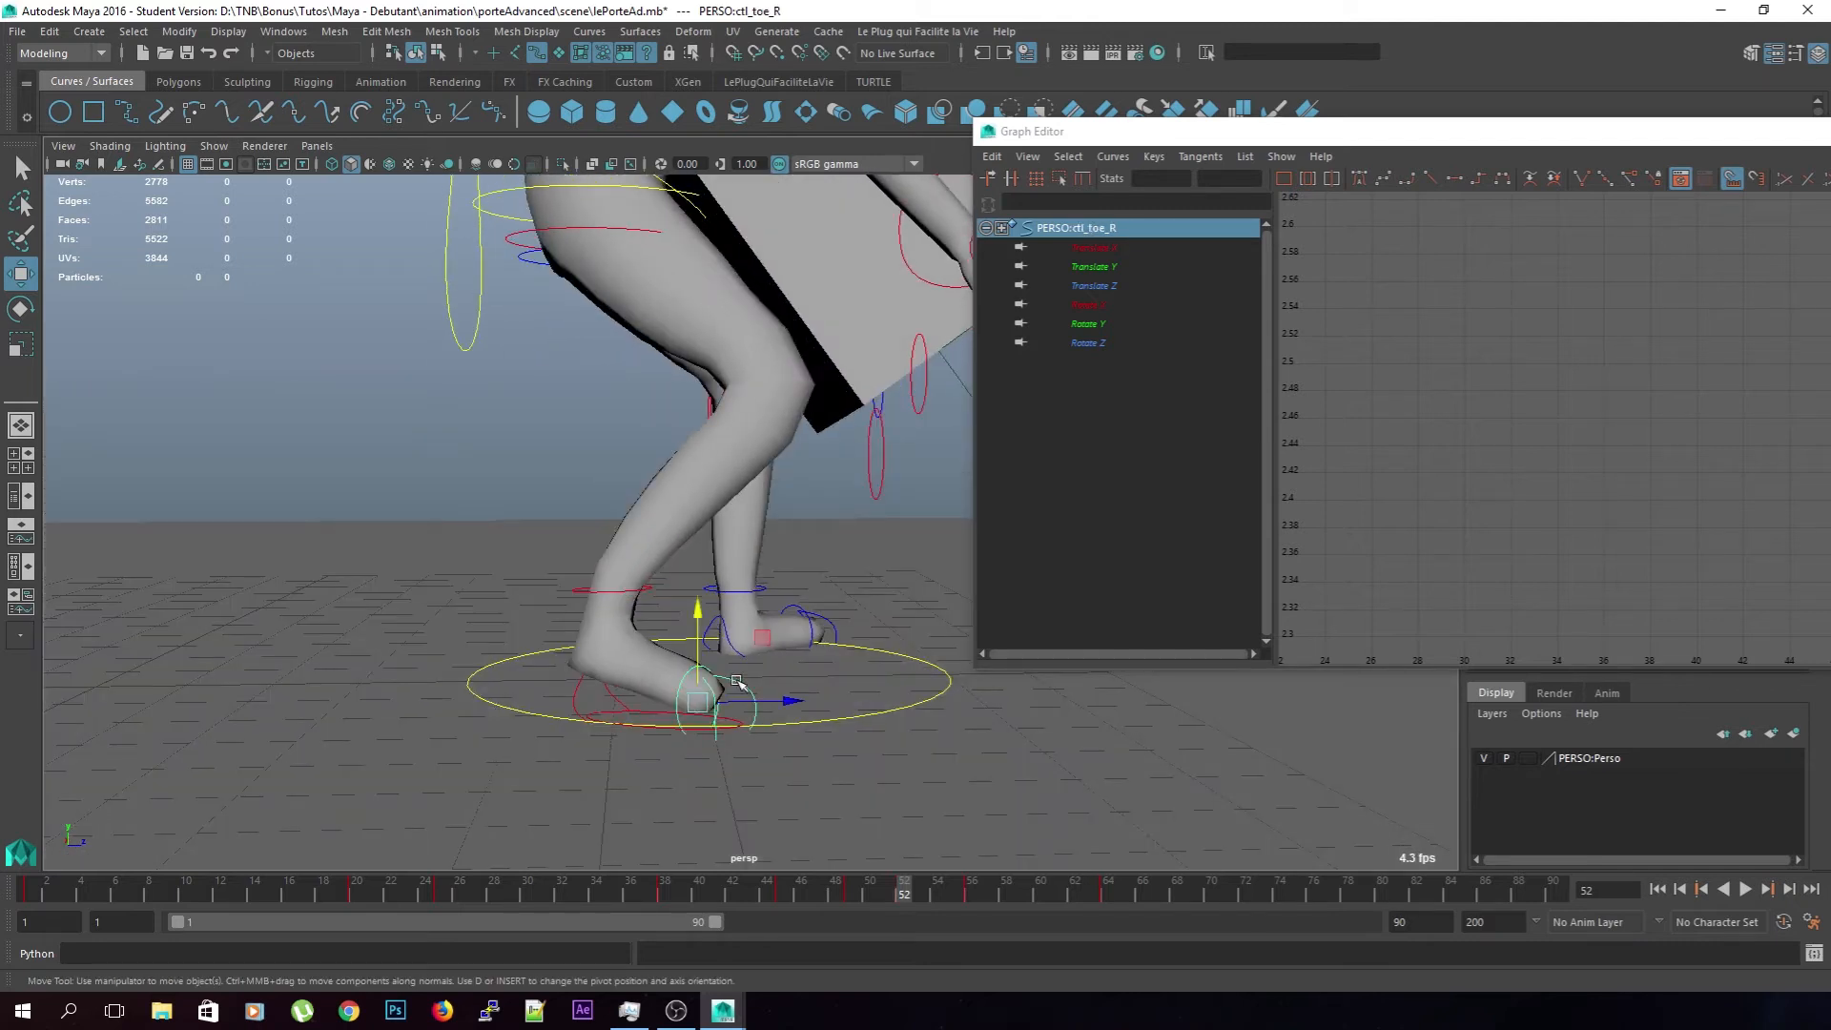
{"action": "key", "text": "e"}
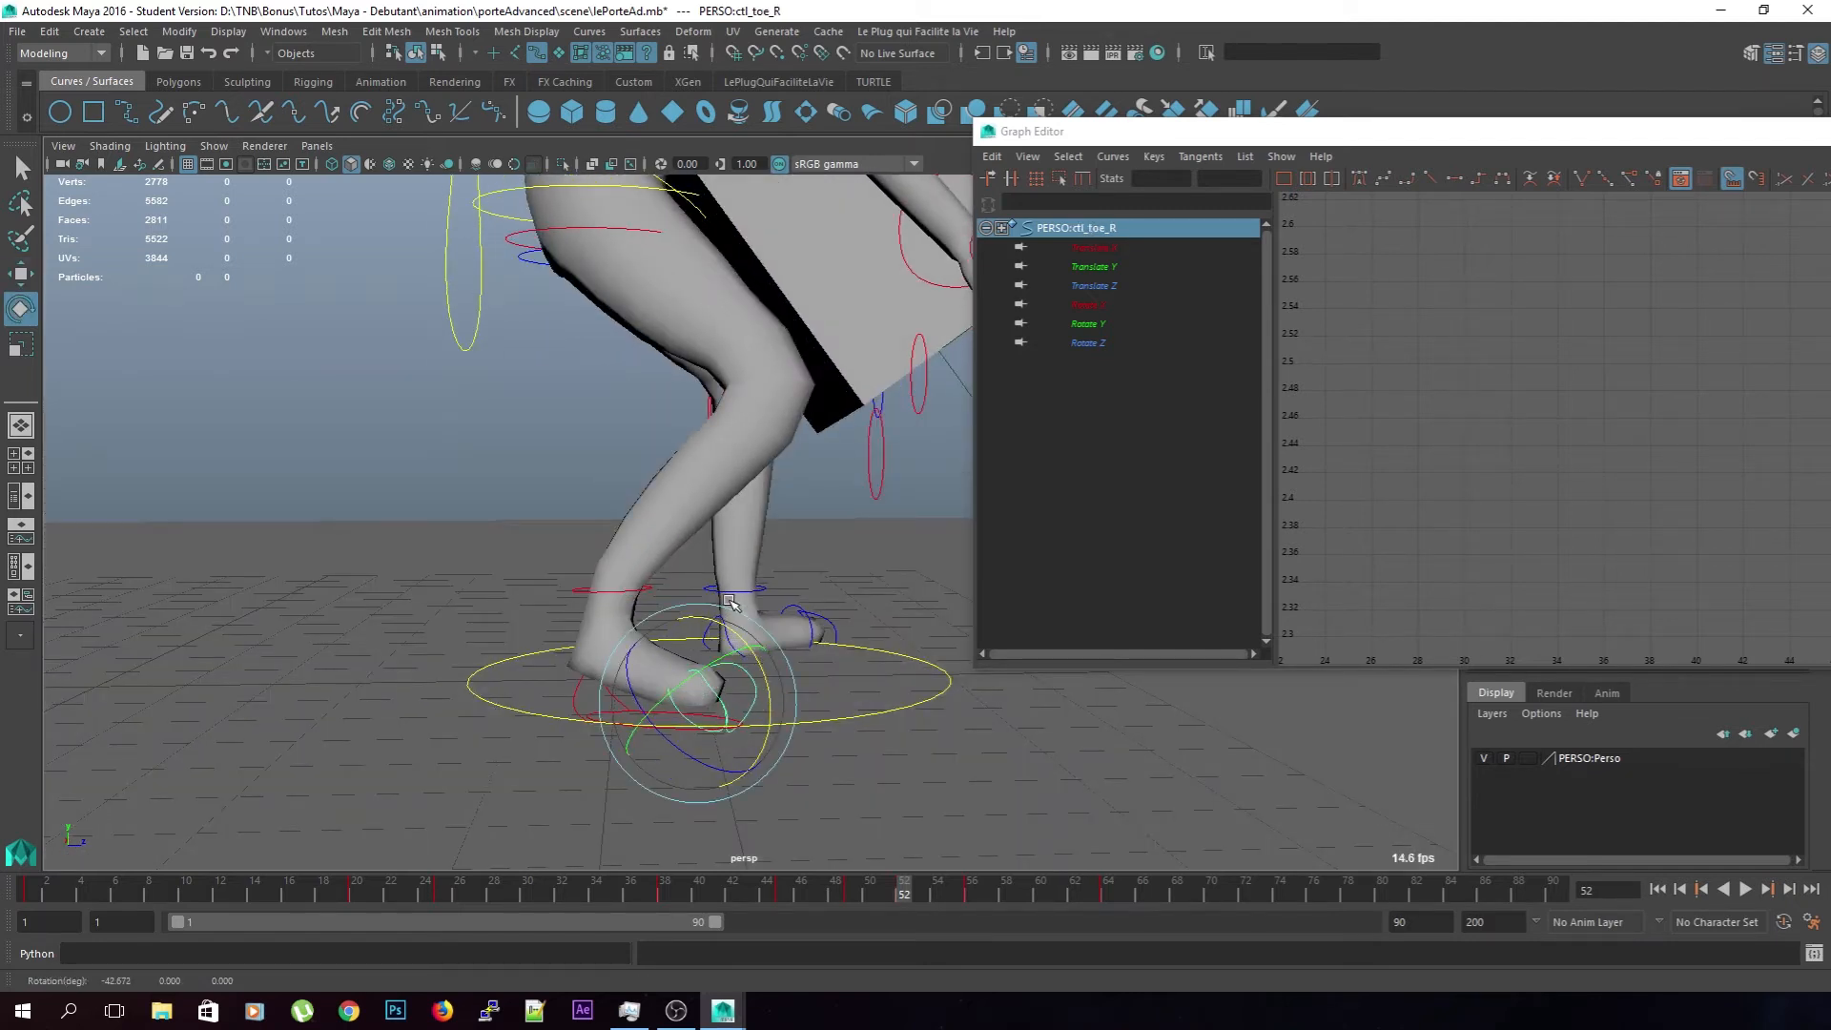
At frame 54, rotate the right heel control and bend the right toe control to about -50 degrees in X, then scrub through the step
{"action": "left_click_drag", "start_coordinate": [901, 898], "coordinate": [939, 892]}
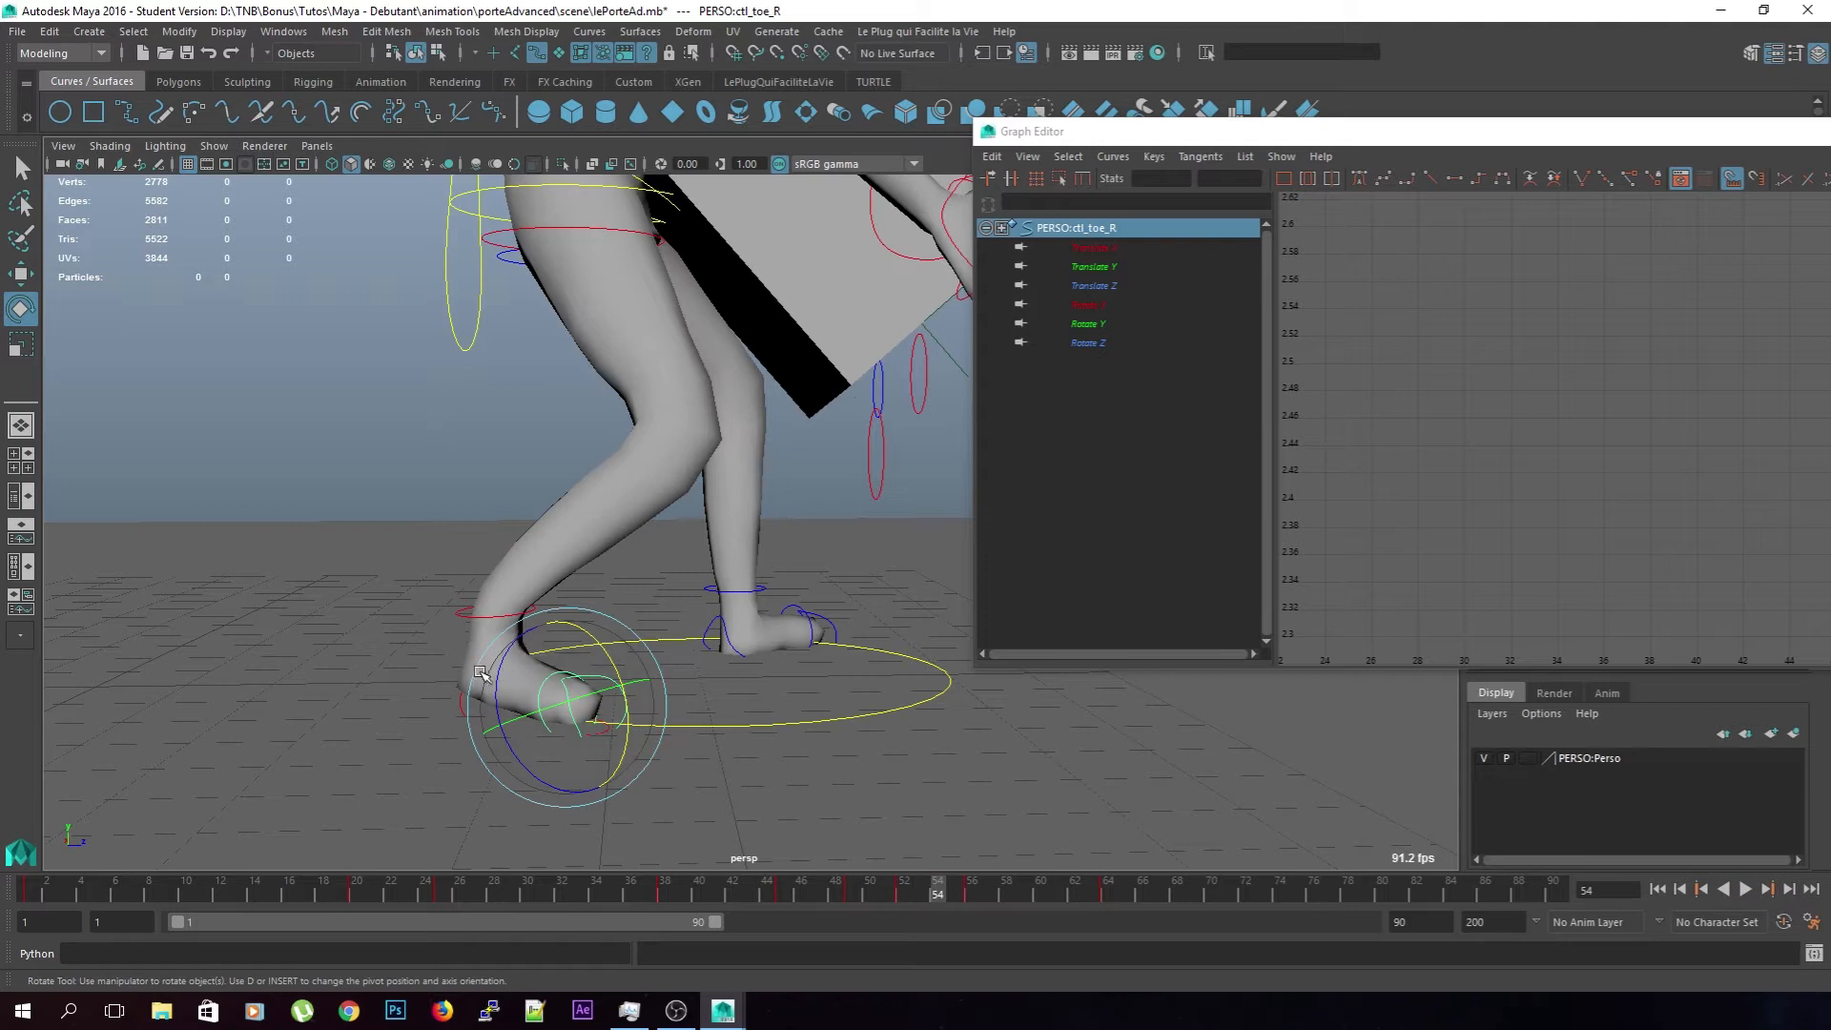
{"action": "left_click", "coordinate": [462, 704]}
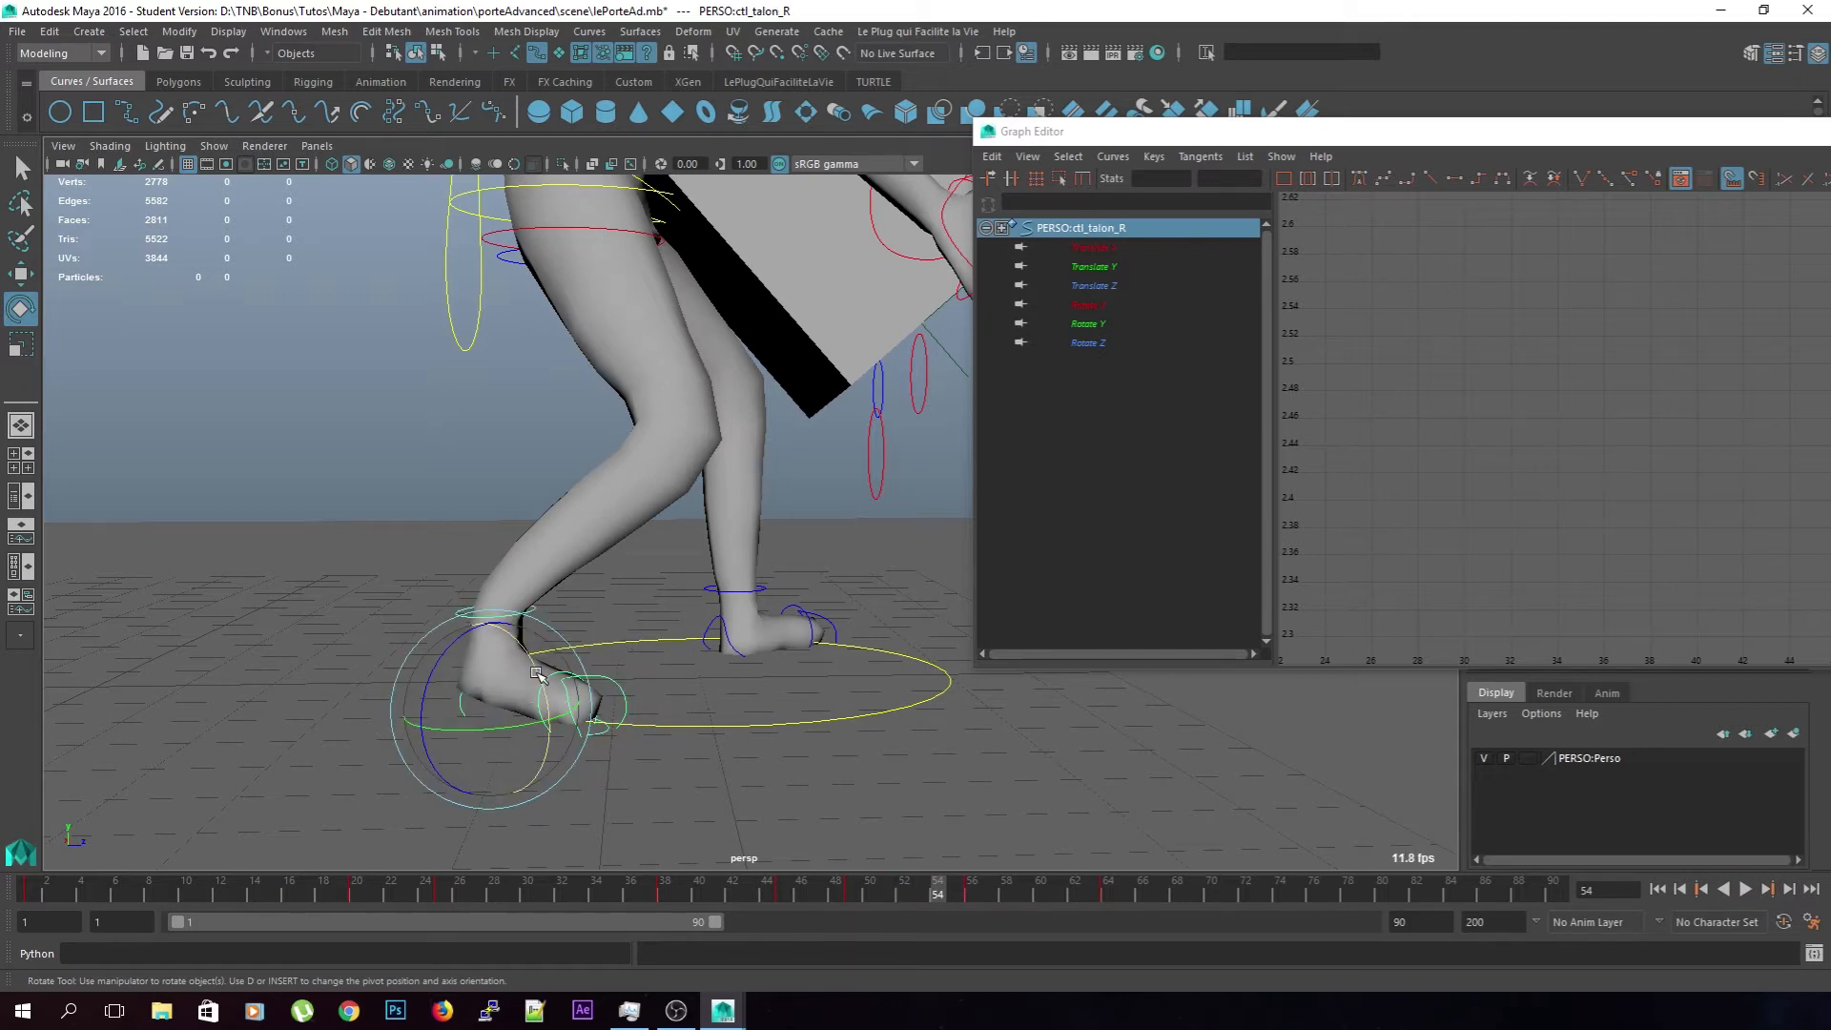
{"action": "left_click_drag", "start_coordinate": [537, 673], "coordinate": [539, 681]}
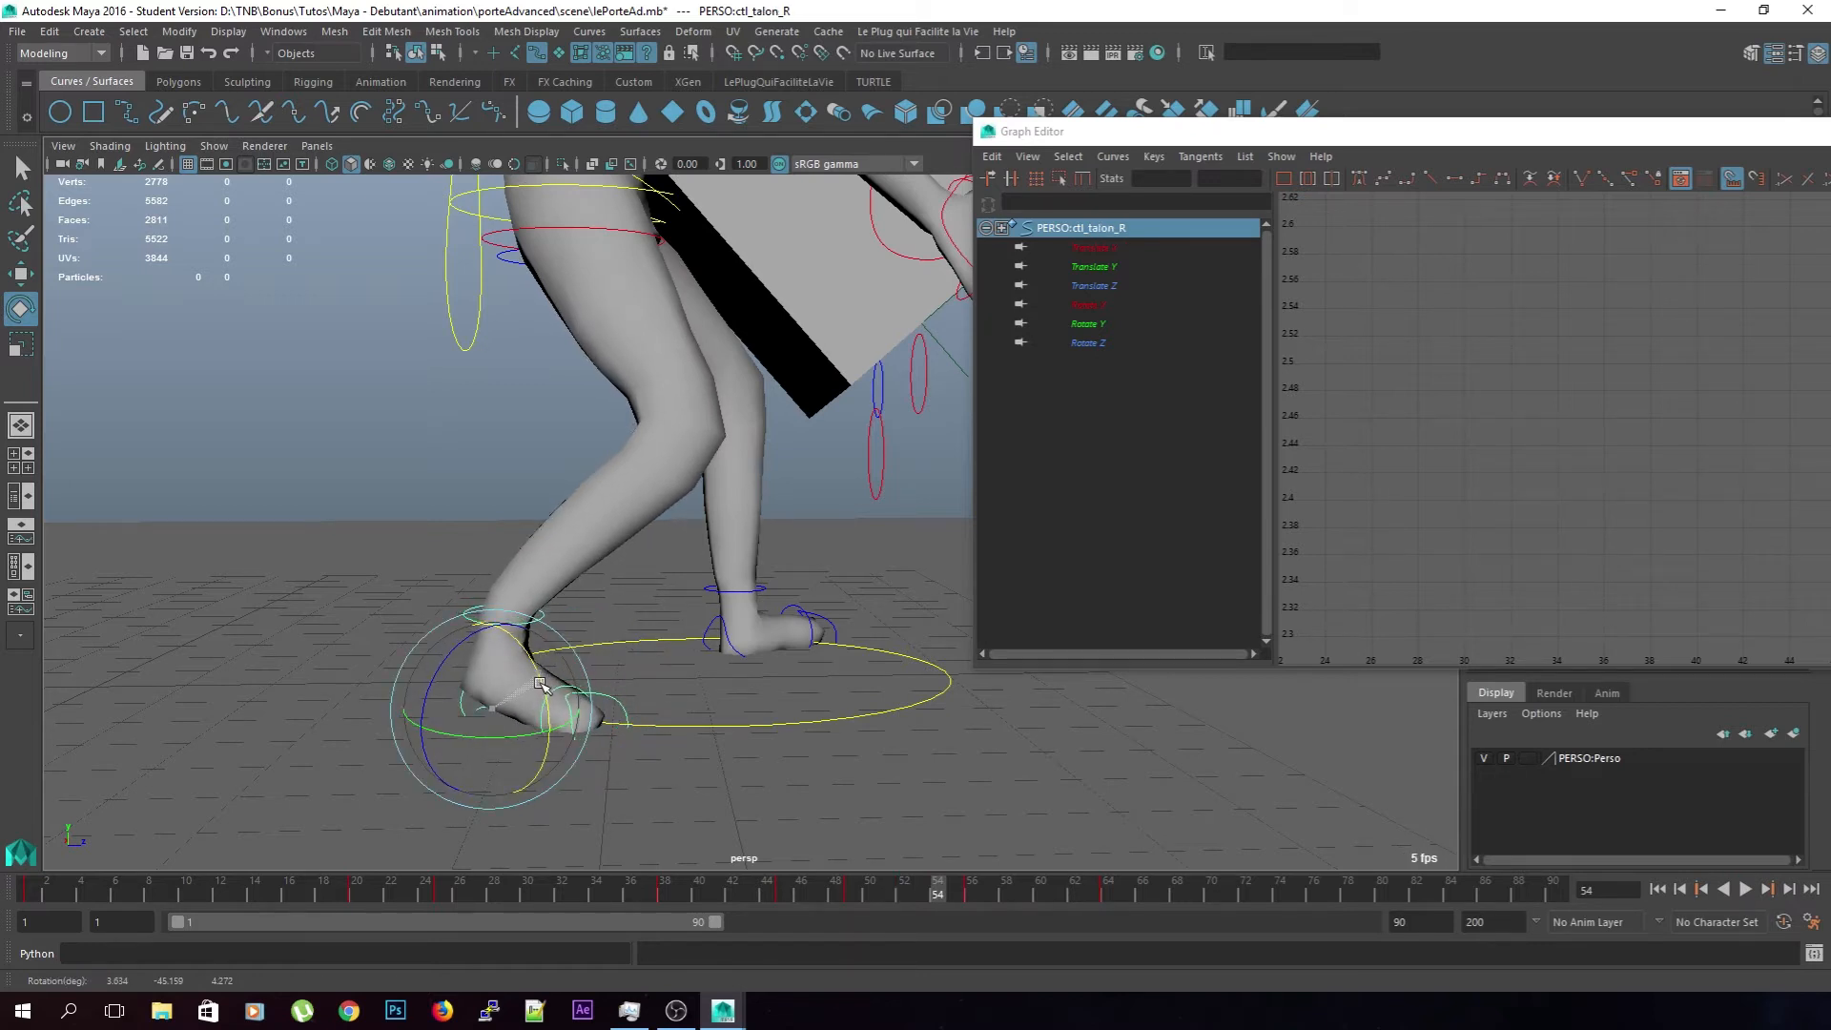
{"action": "left_click", "coordinate": [669, 697]}
{"action": "left_click", "coordinate": [545, 720]}
{"action": "left_click_drag", "start_coordinate": [618, 689], "coordinate": [599, 655]}
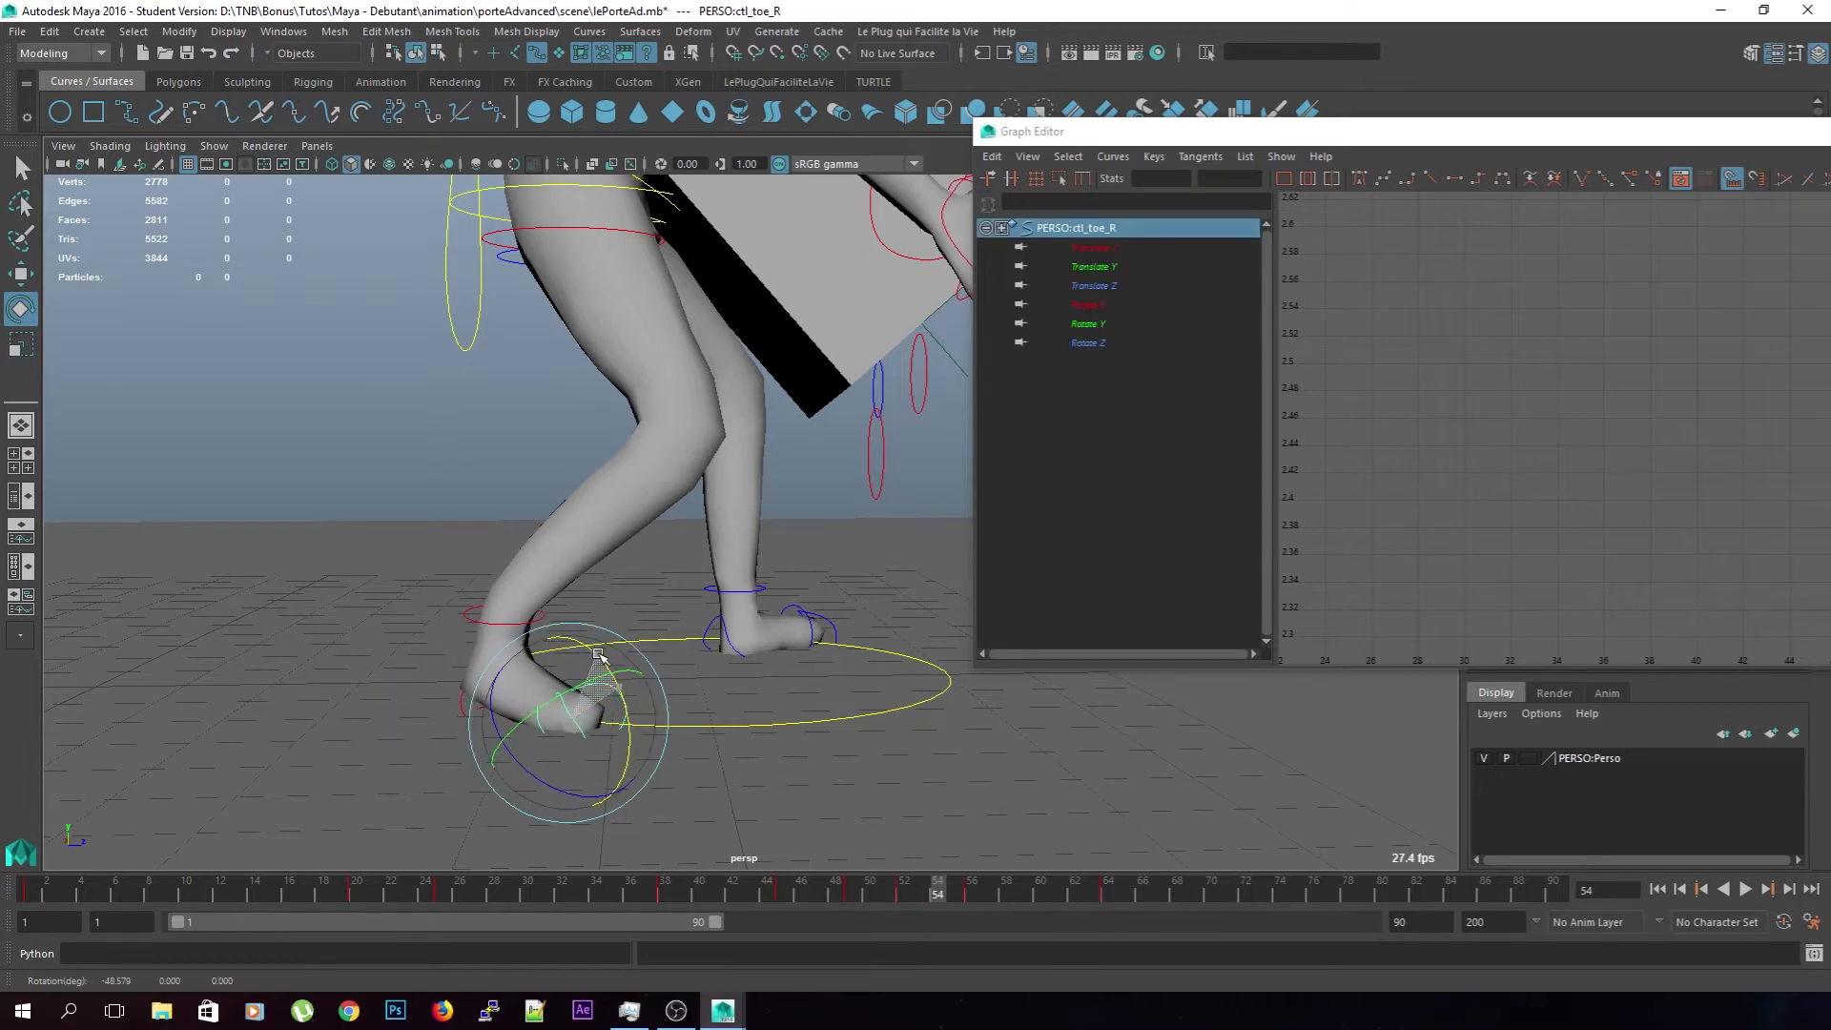
{"action": "key", "text": "alt+v"}
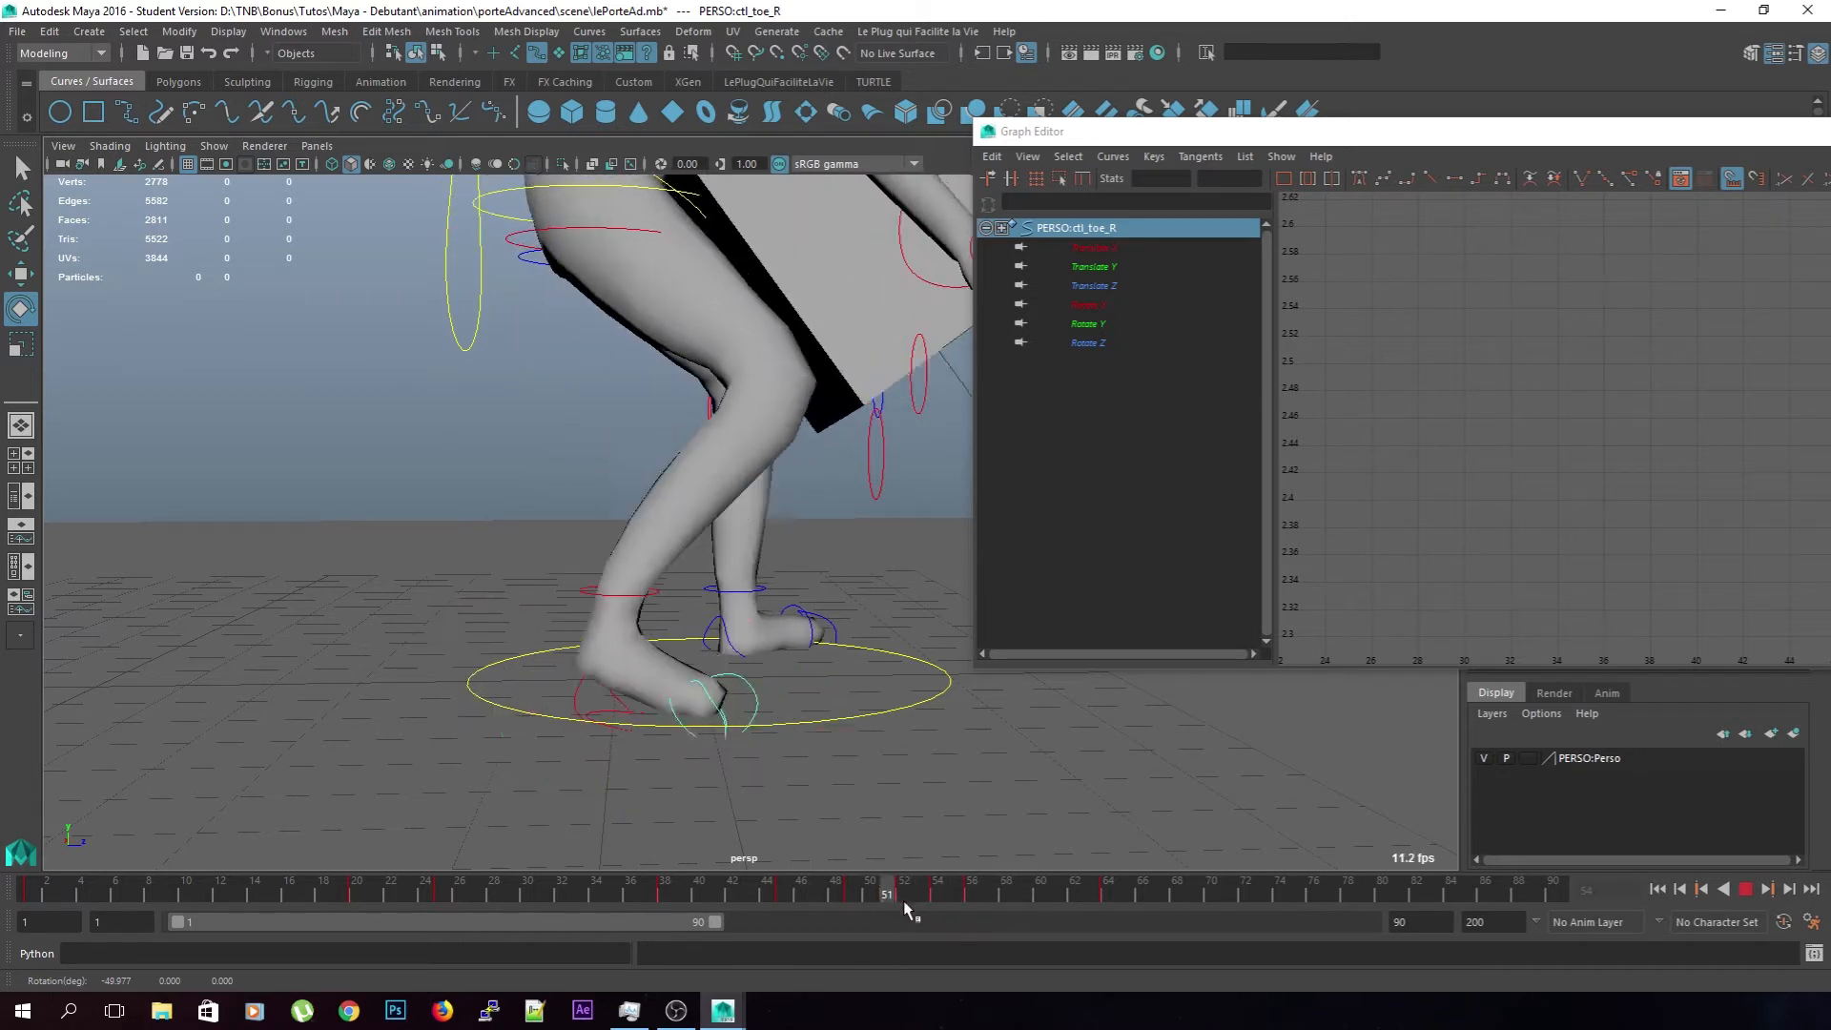
{"action": "left_click_drag", "start_coordinate": [935, 907], "coordinate": [970, 907]}
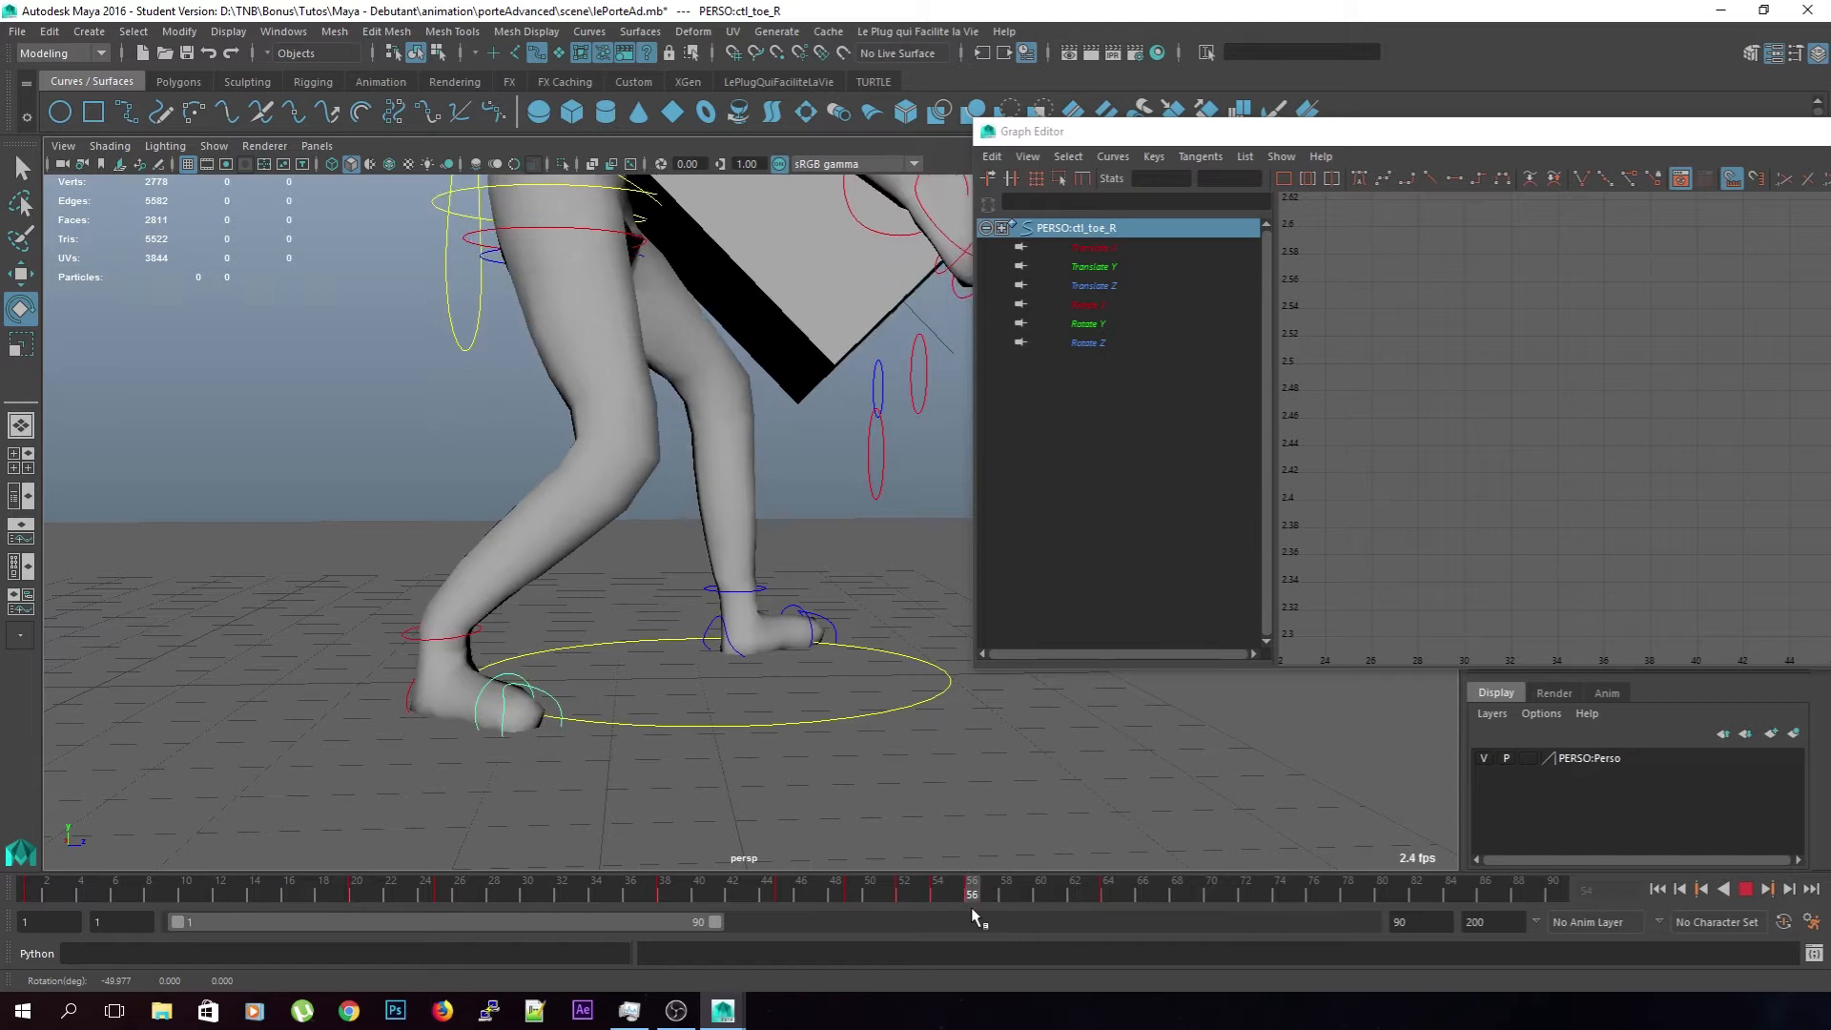
Raise the left leg's IK control slightly at frame 60 to lift the left foot off the floor
{"action": "left_click_drag", "start_coordinate": [695, 743], "coordinate": [661, 703], "text": "alt"}
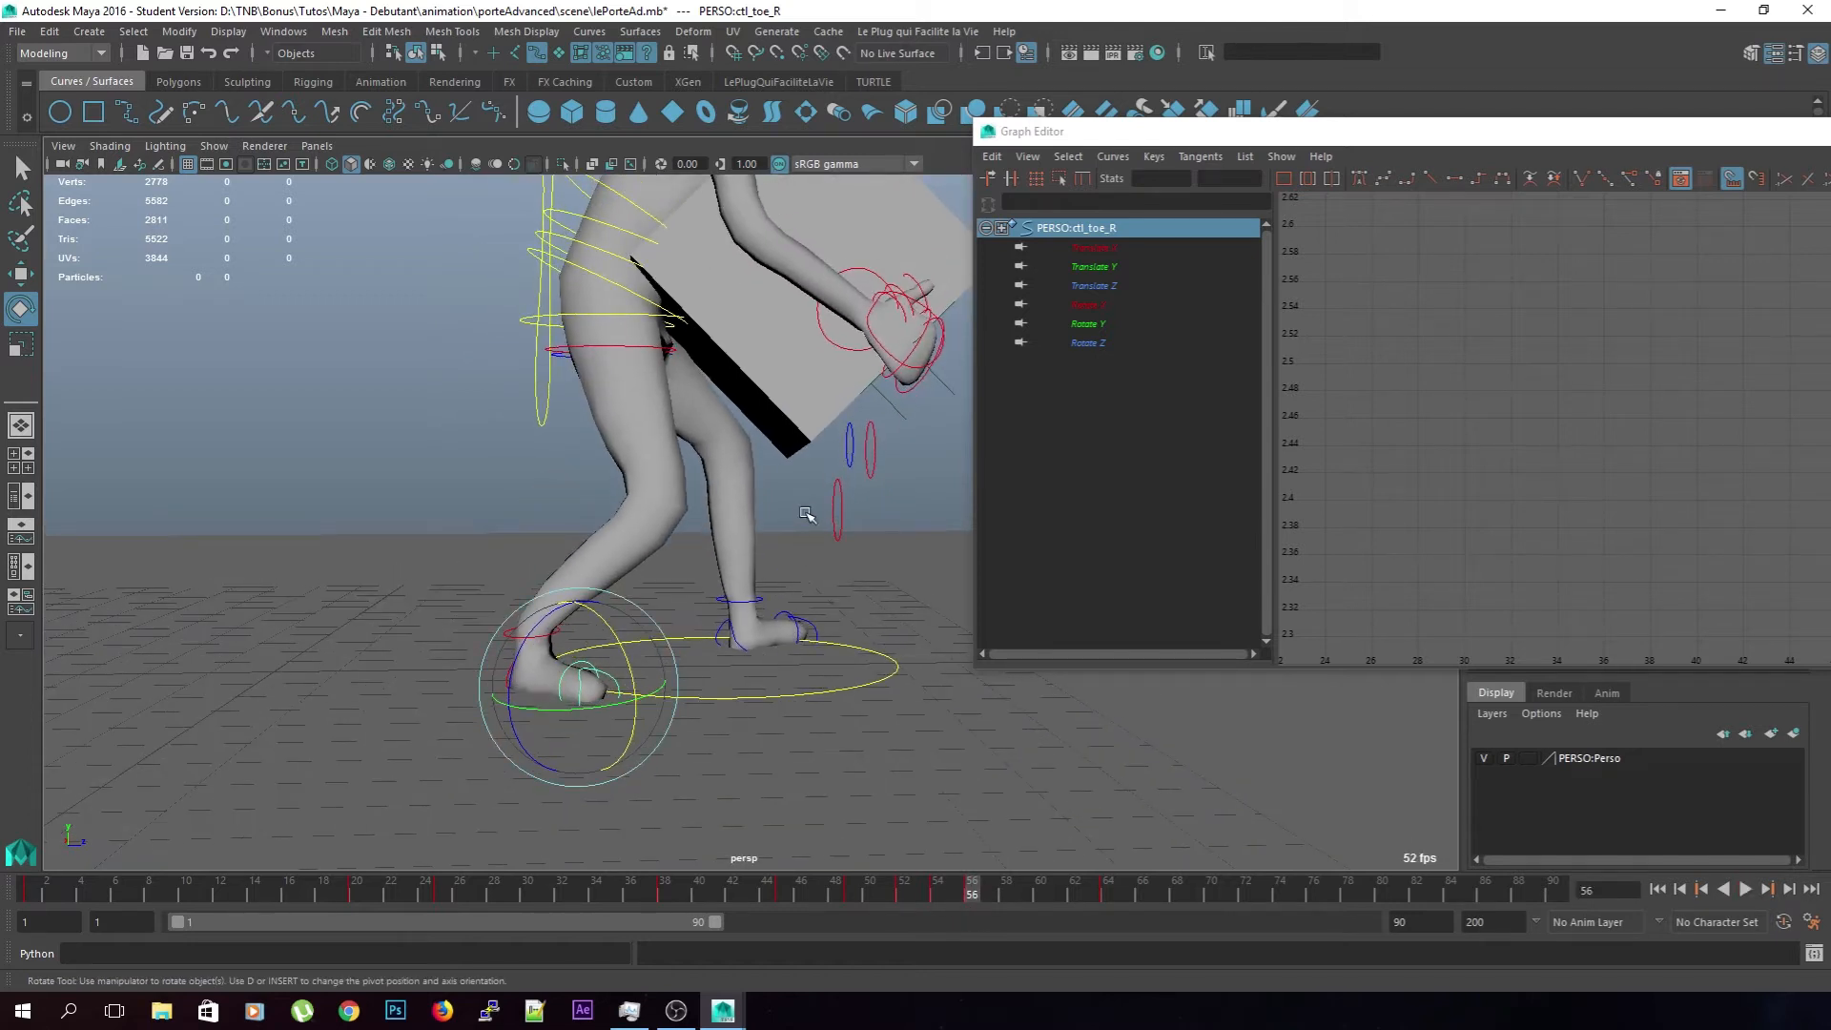
{"action": "left_click", "coordinate": [784, 553]}
{"action": "left_click_drag", "start_coordinate": [992, 906], "coordinate": [1055, 902]}
{"action": "scroll", "coordinate": [752, 699], "scroll_direction": "up", "scroll_amount": 2}
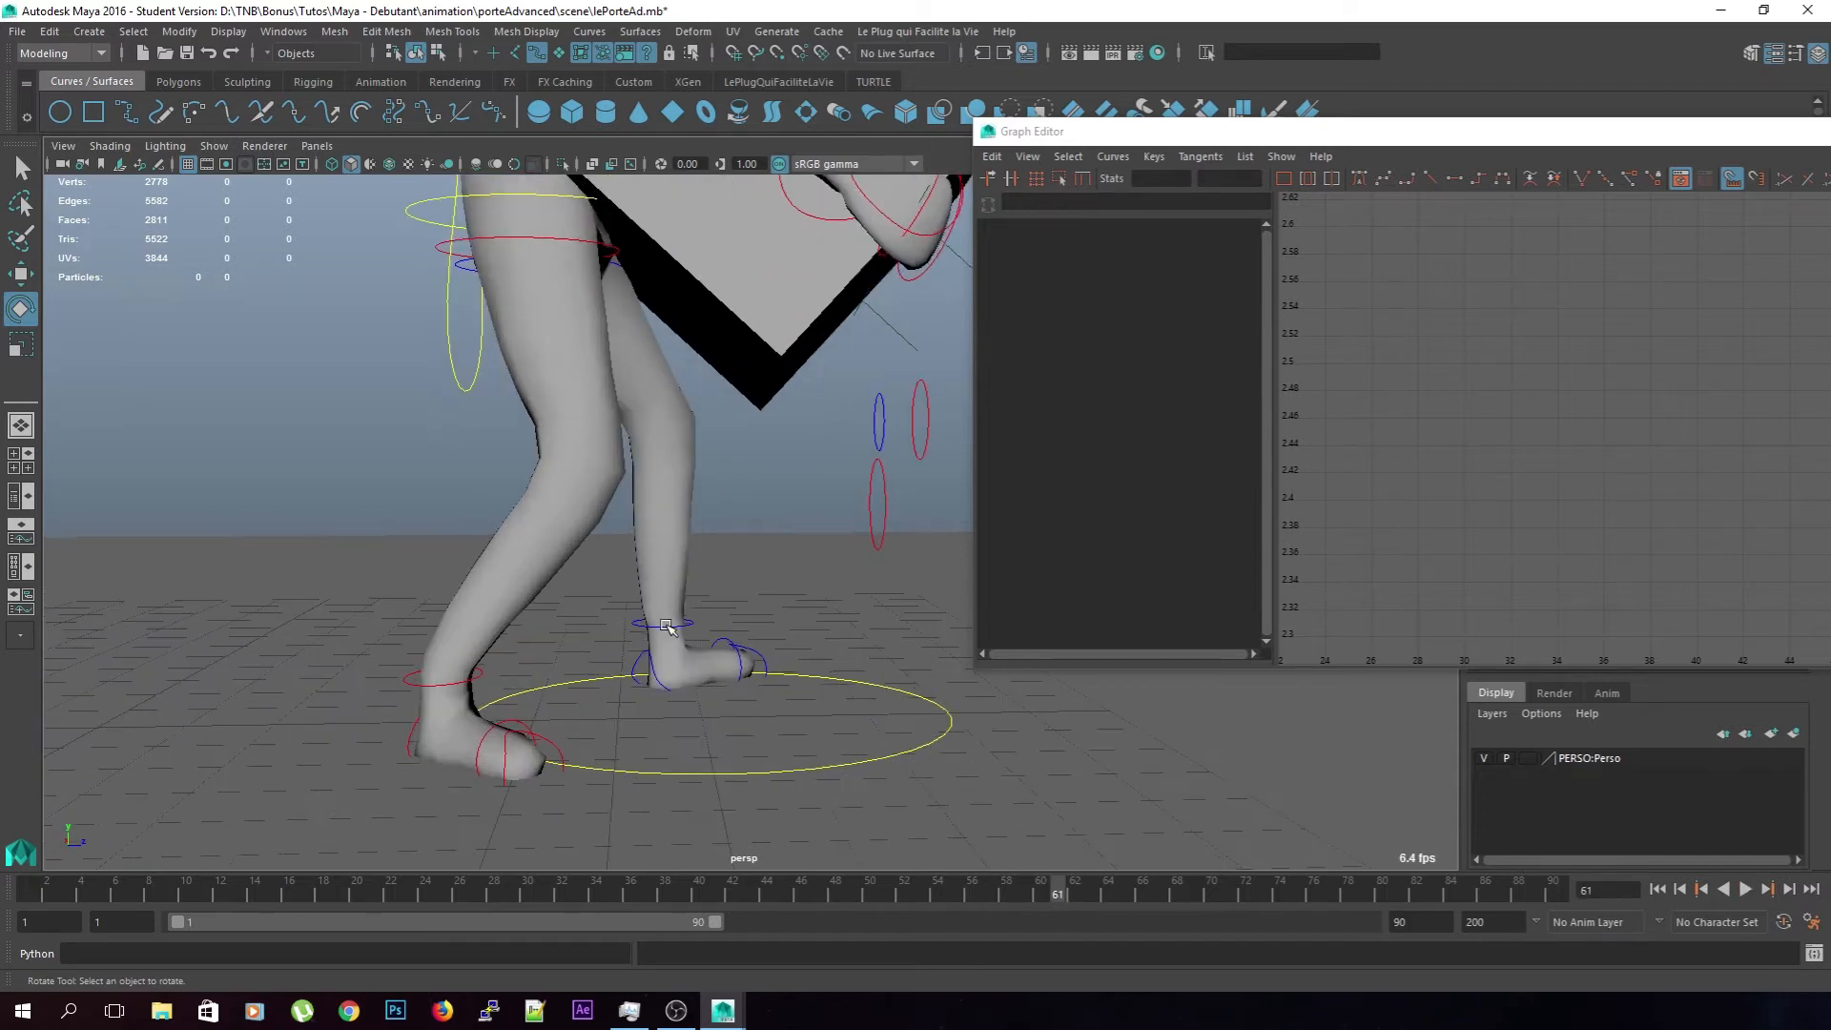
{"action": "left_click", "coordinate": [666, 625]}
{"action": "left_click_drag", "start_coordinate": [1051, 899], "coordinate": [1046, 901]}
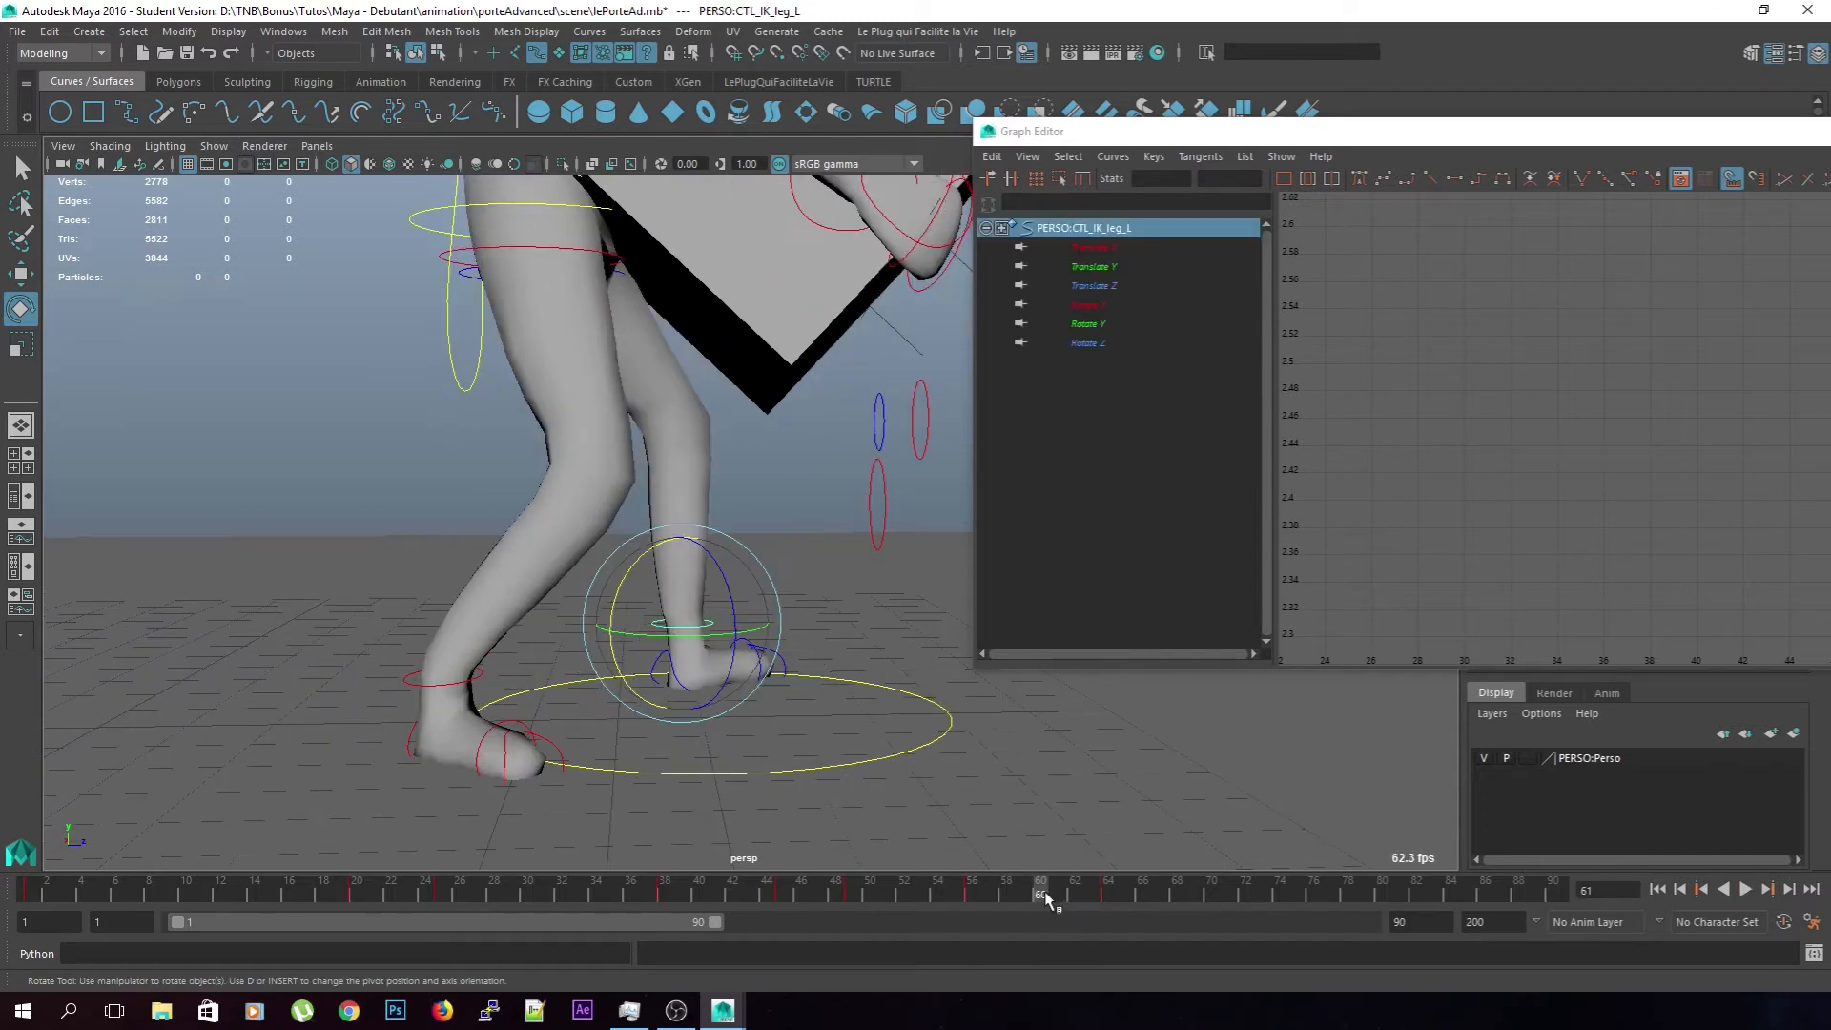
{"action": "key", "text": "w"}
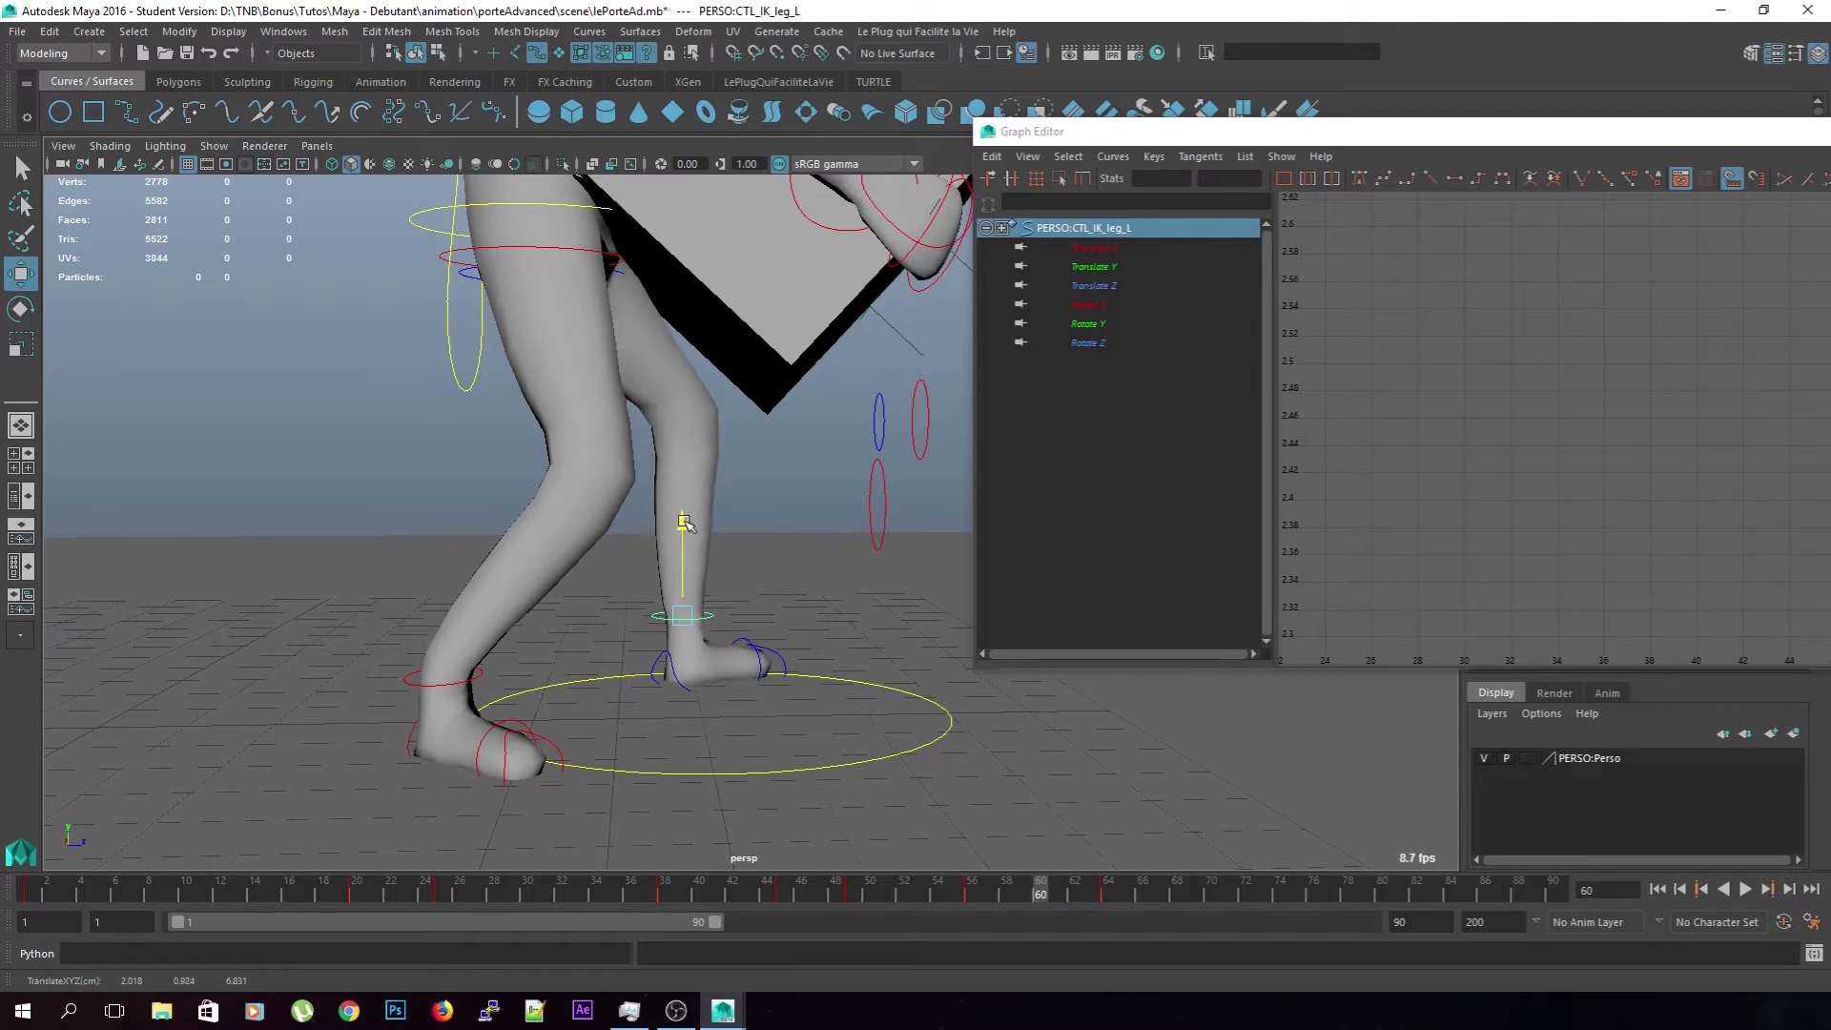
Rotate the left toe control at frame 60 to suit the lifted foot, and replay the motion
{"action": "left_click_drag", "start_coordinate": [682, 506], "coordinate": [863, 695], "text": "alt"}
{"action": "key", "text": "e"}
{"action": "left_click_drag", "start_coordinate": [805, 604], "coordinate": [797, 611]}
{"action": "mouse_move", "coordinate": [1056, 894]}
{"action": "left_mouse_down"}
{"action": "mouse_move", "coordinate": [973, 890]}
{"action": "mouse_move", "coordinate": [1103, 890]}
{"action": "mouse_move", "coordinate": [986, 903]}
{"action": "mouse_move", "coordinate": [1090, 911]}
{"action": "mouse_move", "coordinate": [750, 901]}
{"action": "left_mouse_up"}
{"action": "key", "text": "alt+v"}
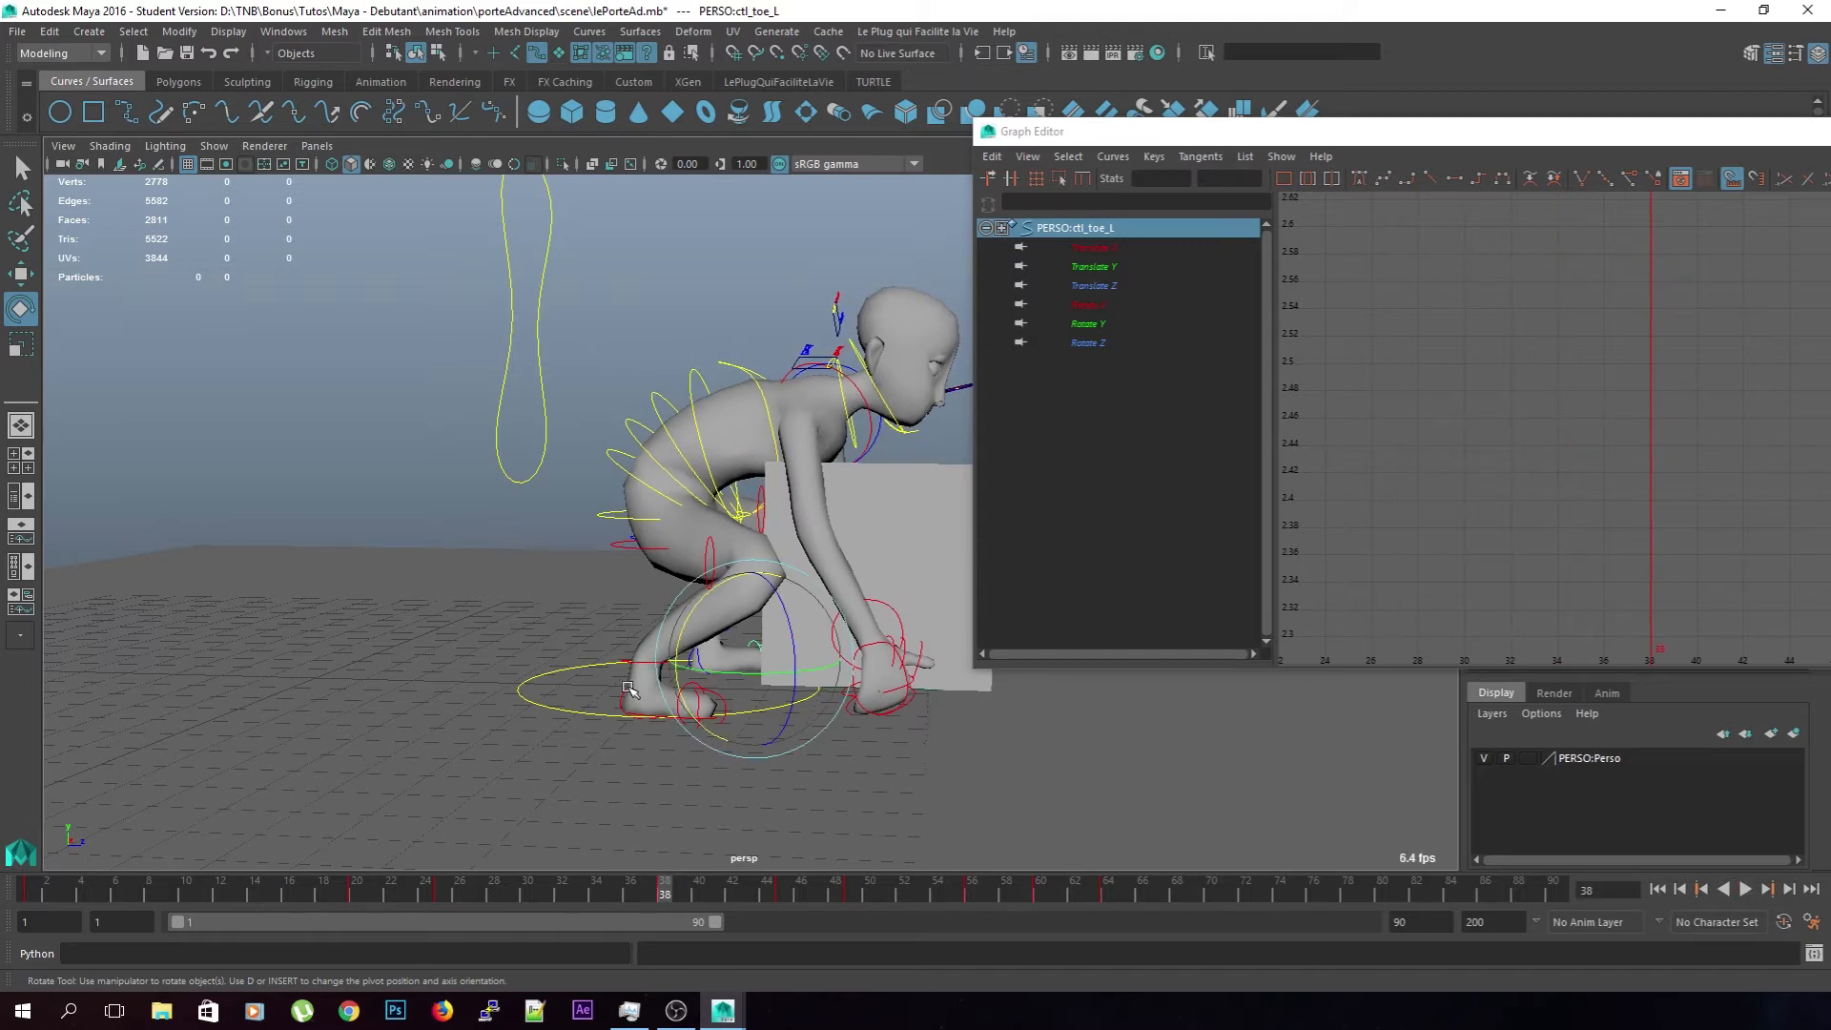
Move the right leg's IK control up and forward at frame 42 so the right heel lifts
{"action": "left_click_drag", "start_coordinate": [664, 895], "coordinate": [733, 896]}
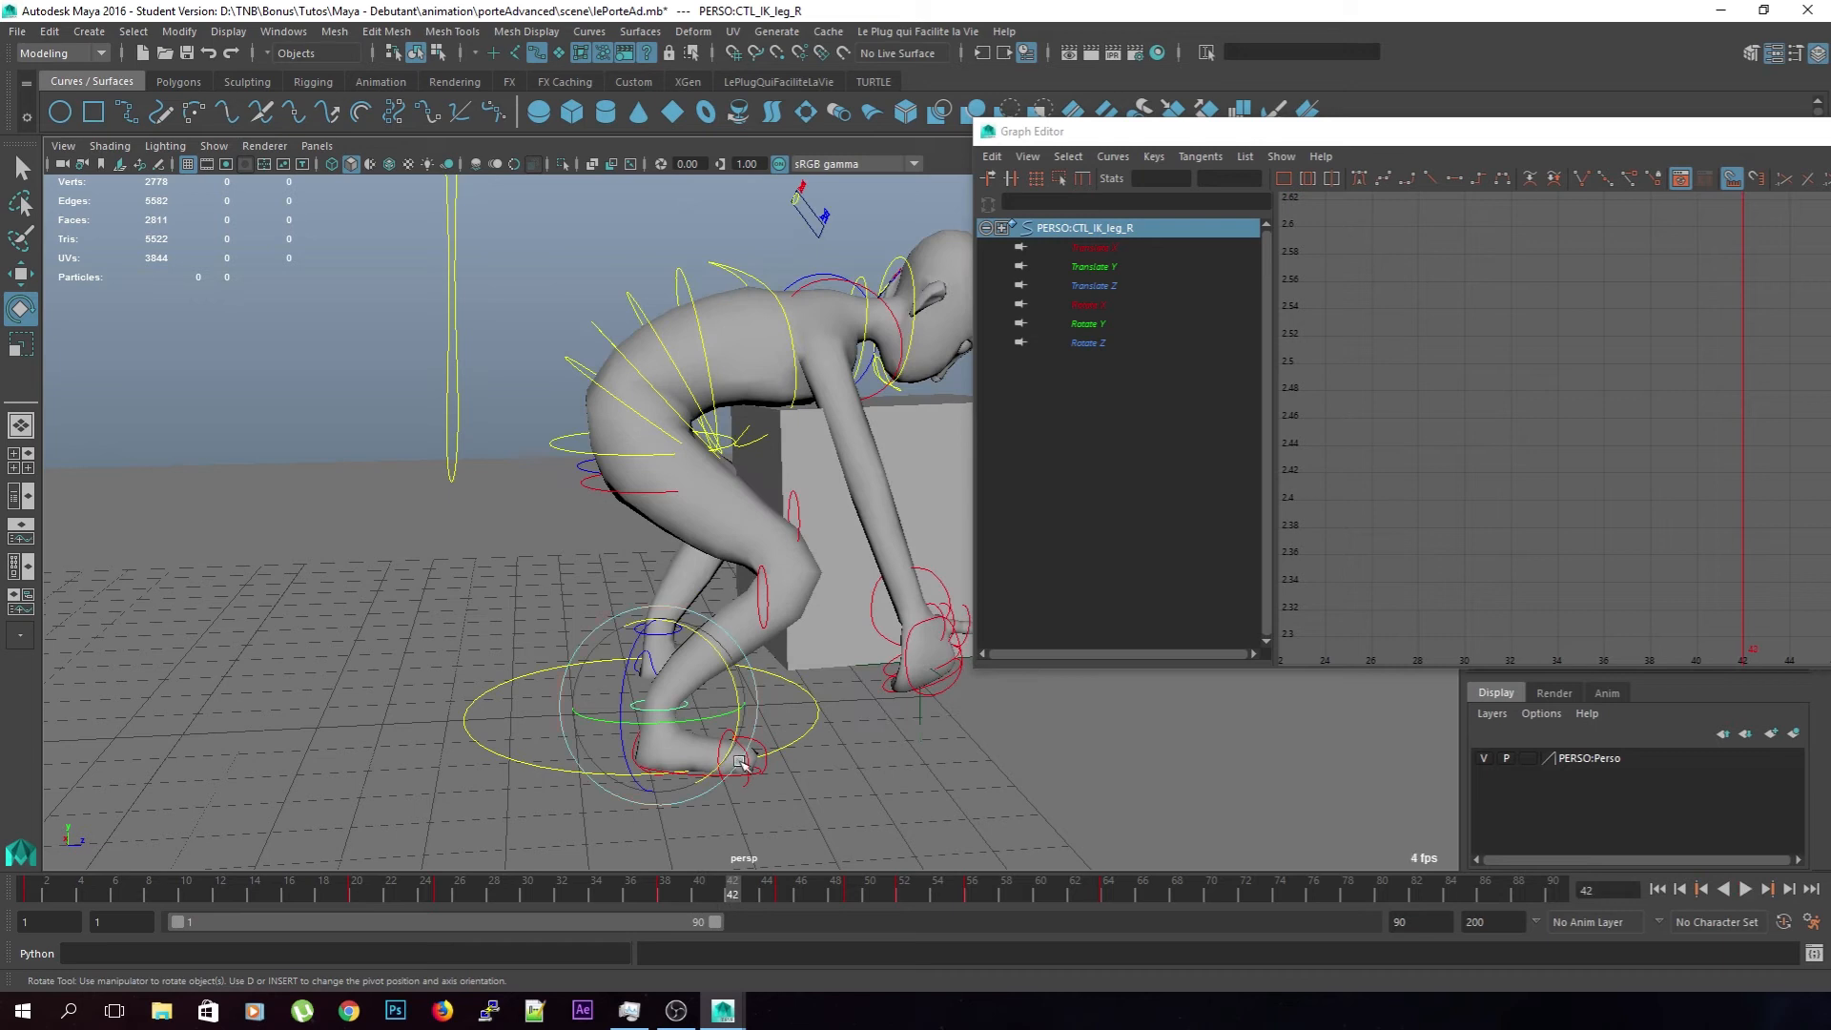
{"action": "key", "text": "w"}
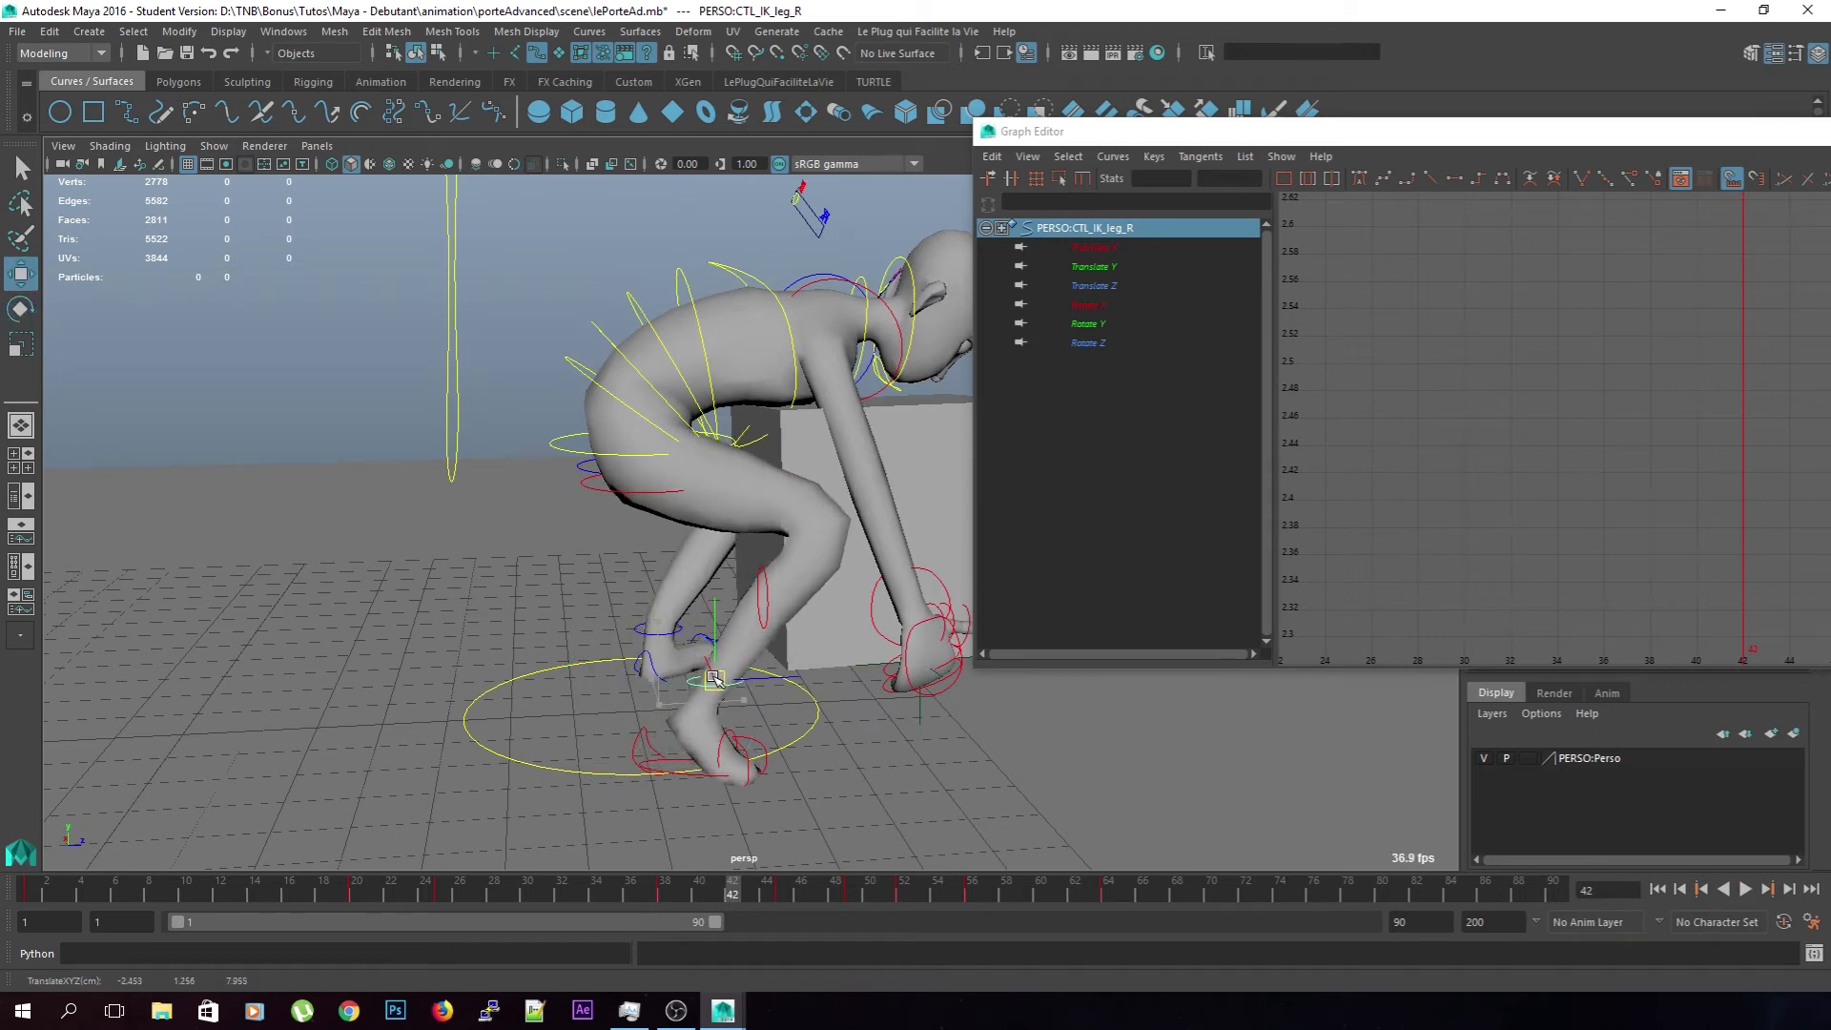
{"action": "left_click_drag", "start_coordinate": [713, 686], "coordinate": [764, 725], "text": "alt"}
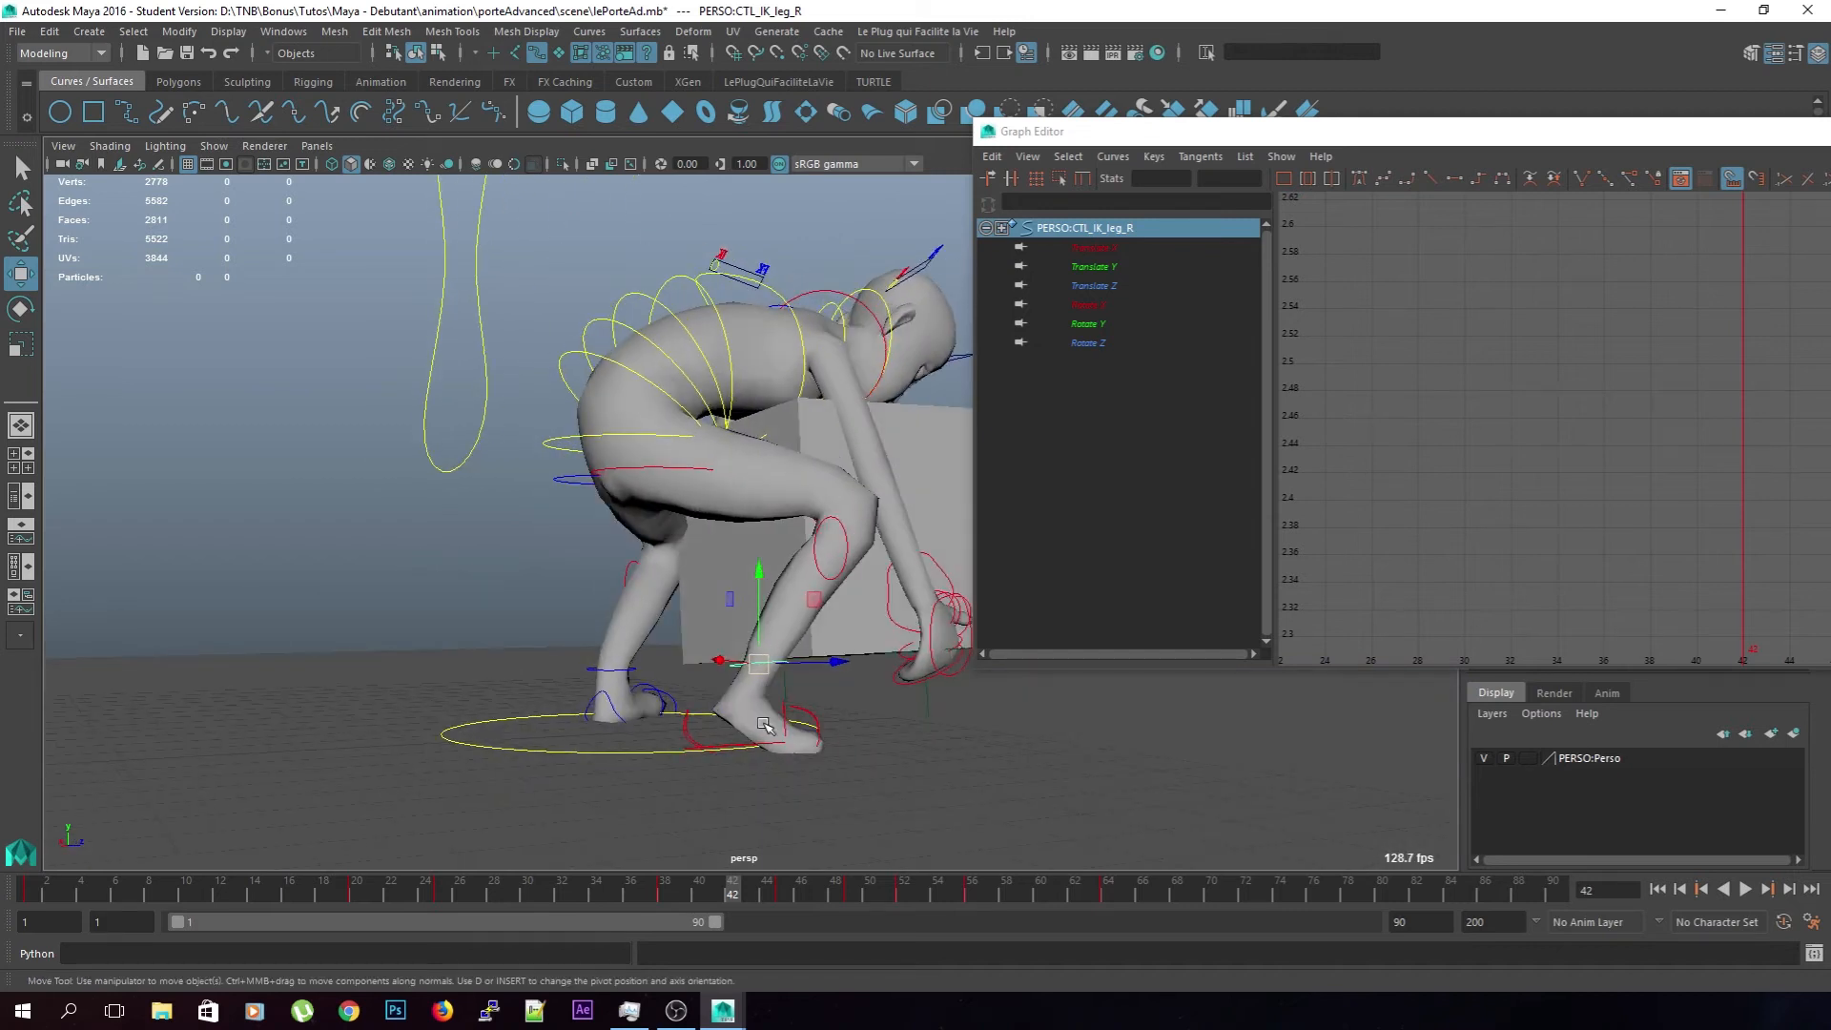
Play the lift and backward step several times from different angles to review the foot motion
{"action": "left_click_drag", "start_coordinate": [726, 904], "coordinate": [654, 891]}
{"action": "left_click", "coordinate": [1745, 888]}
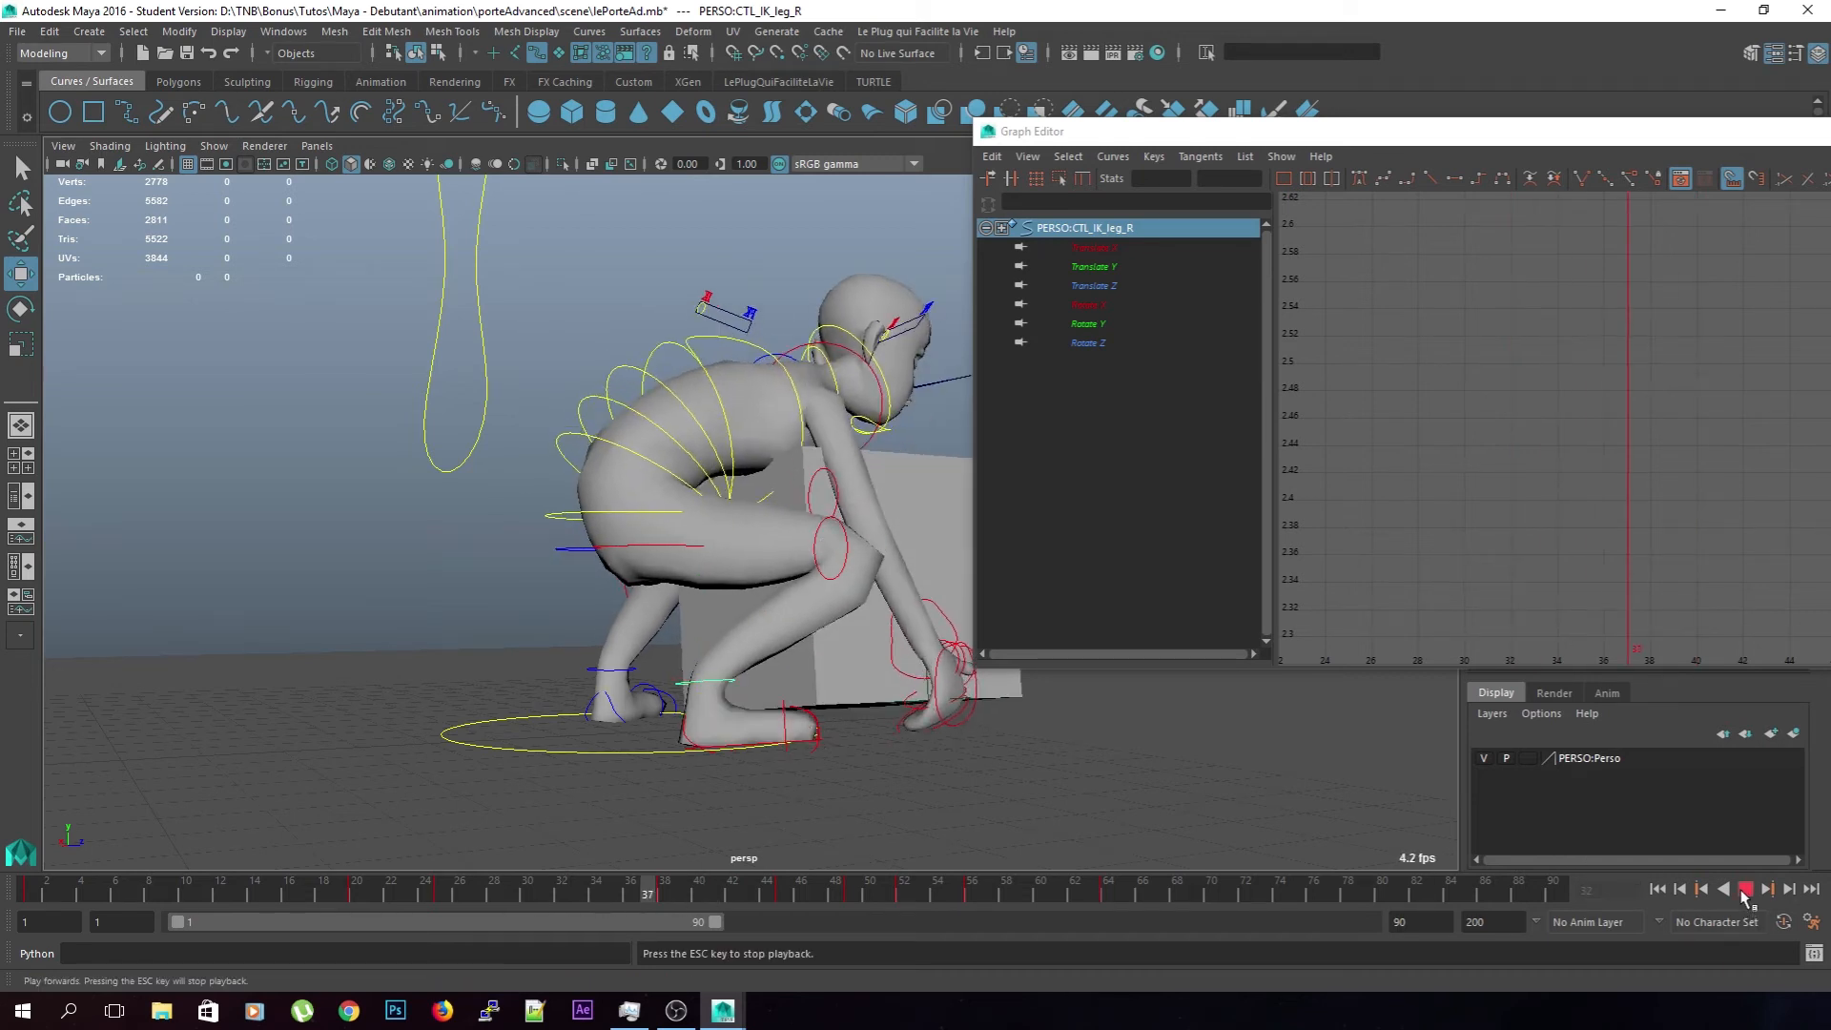
{"action": "left_click", "coordinate": [1745, 893]}
{"action": "middle_click_drag", "start_coordinate": [776, 678], "coordinate": [752, 739], "text": "alt"}
{"action": "scroll", "coordinate": [751, 739], "scroll_direction": "down", "scroll_amount": 3}
{"action": "left_click_drag", "start_coordinate": [751, 739], "coordinate": [687, 723], "text": "alt"}
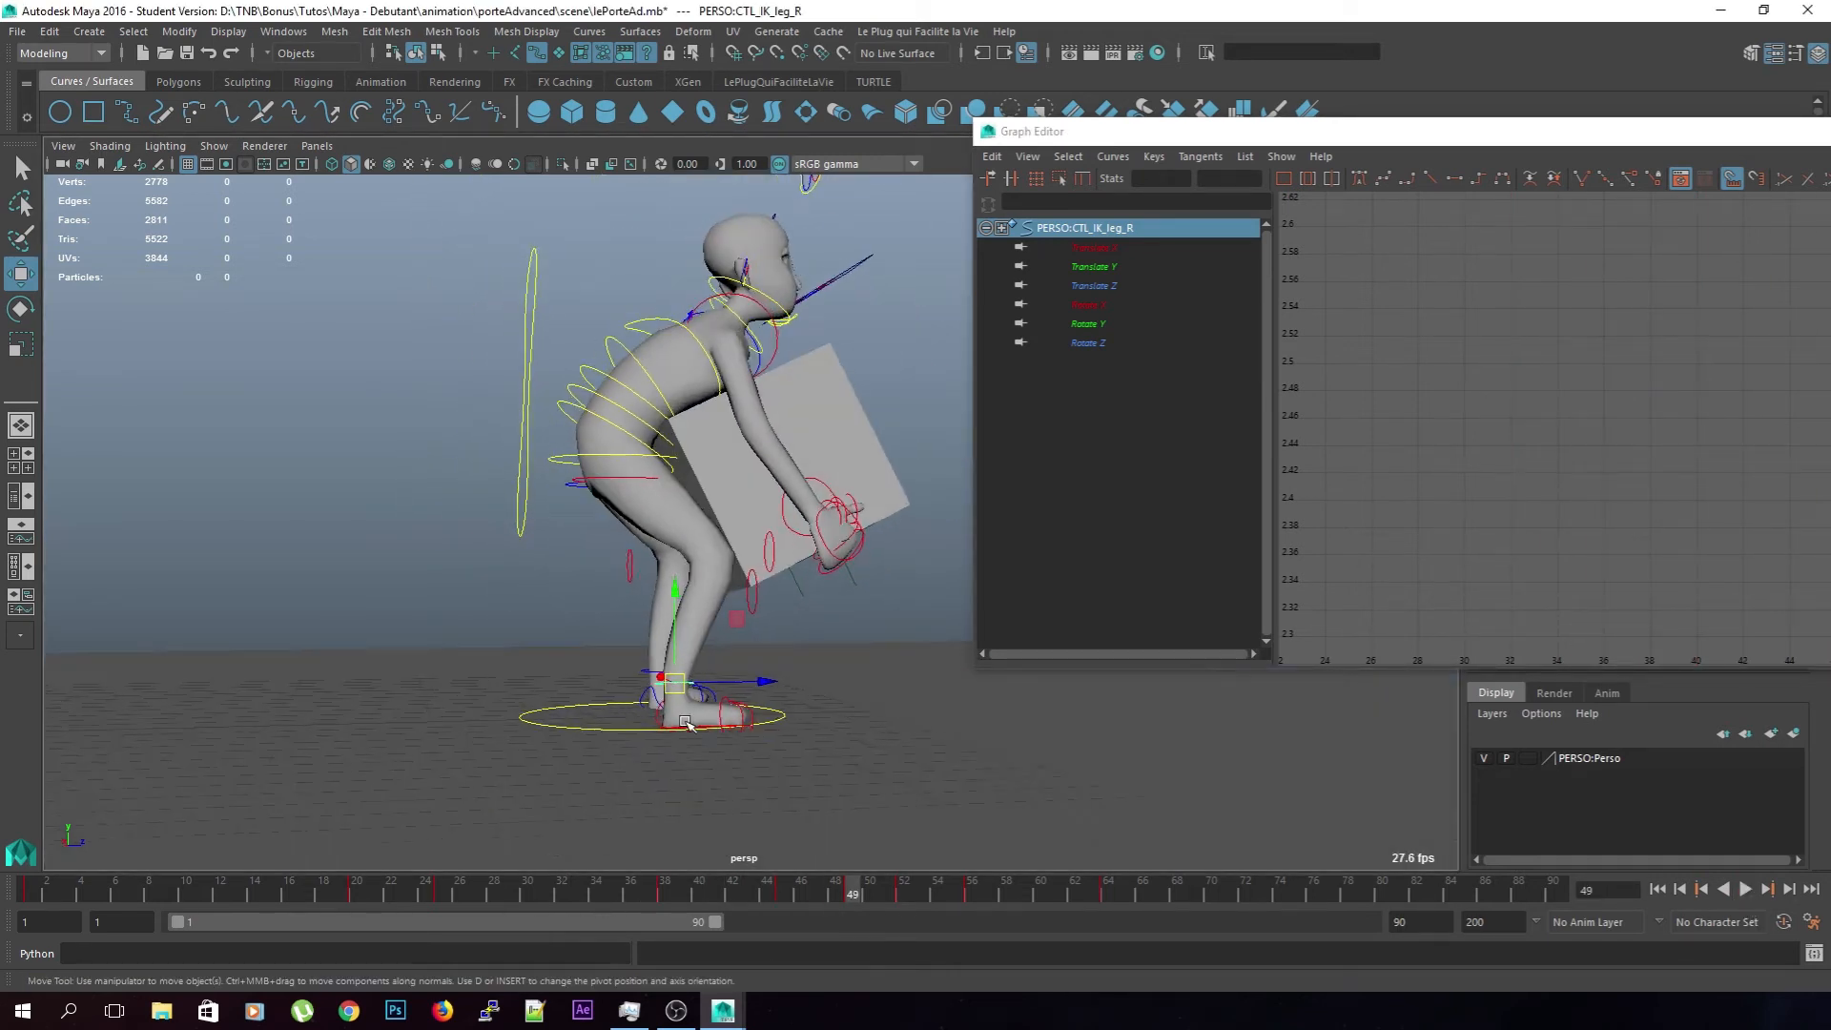
{"action": "left_click_drag", "start_coordinate": [845, 891], "coordinate": [477, 890]}
{"action": "mouse_move", "coordinate": [611, 820]}
{"action": "left_mouse_down", "text": "alt"}
{"action": "mouse_move", "coordinate": [658, 808]}
{"action": "mouse_move", "coordinate": [587, 809]}
{"action": "left_mouse_up", "text": "alt"}
{"action": "left_click", "coordinate": [1744, 888]}
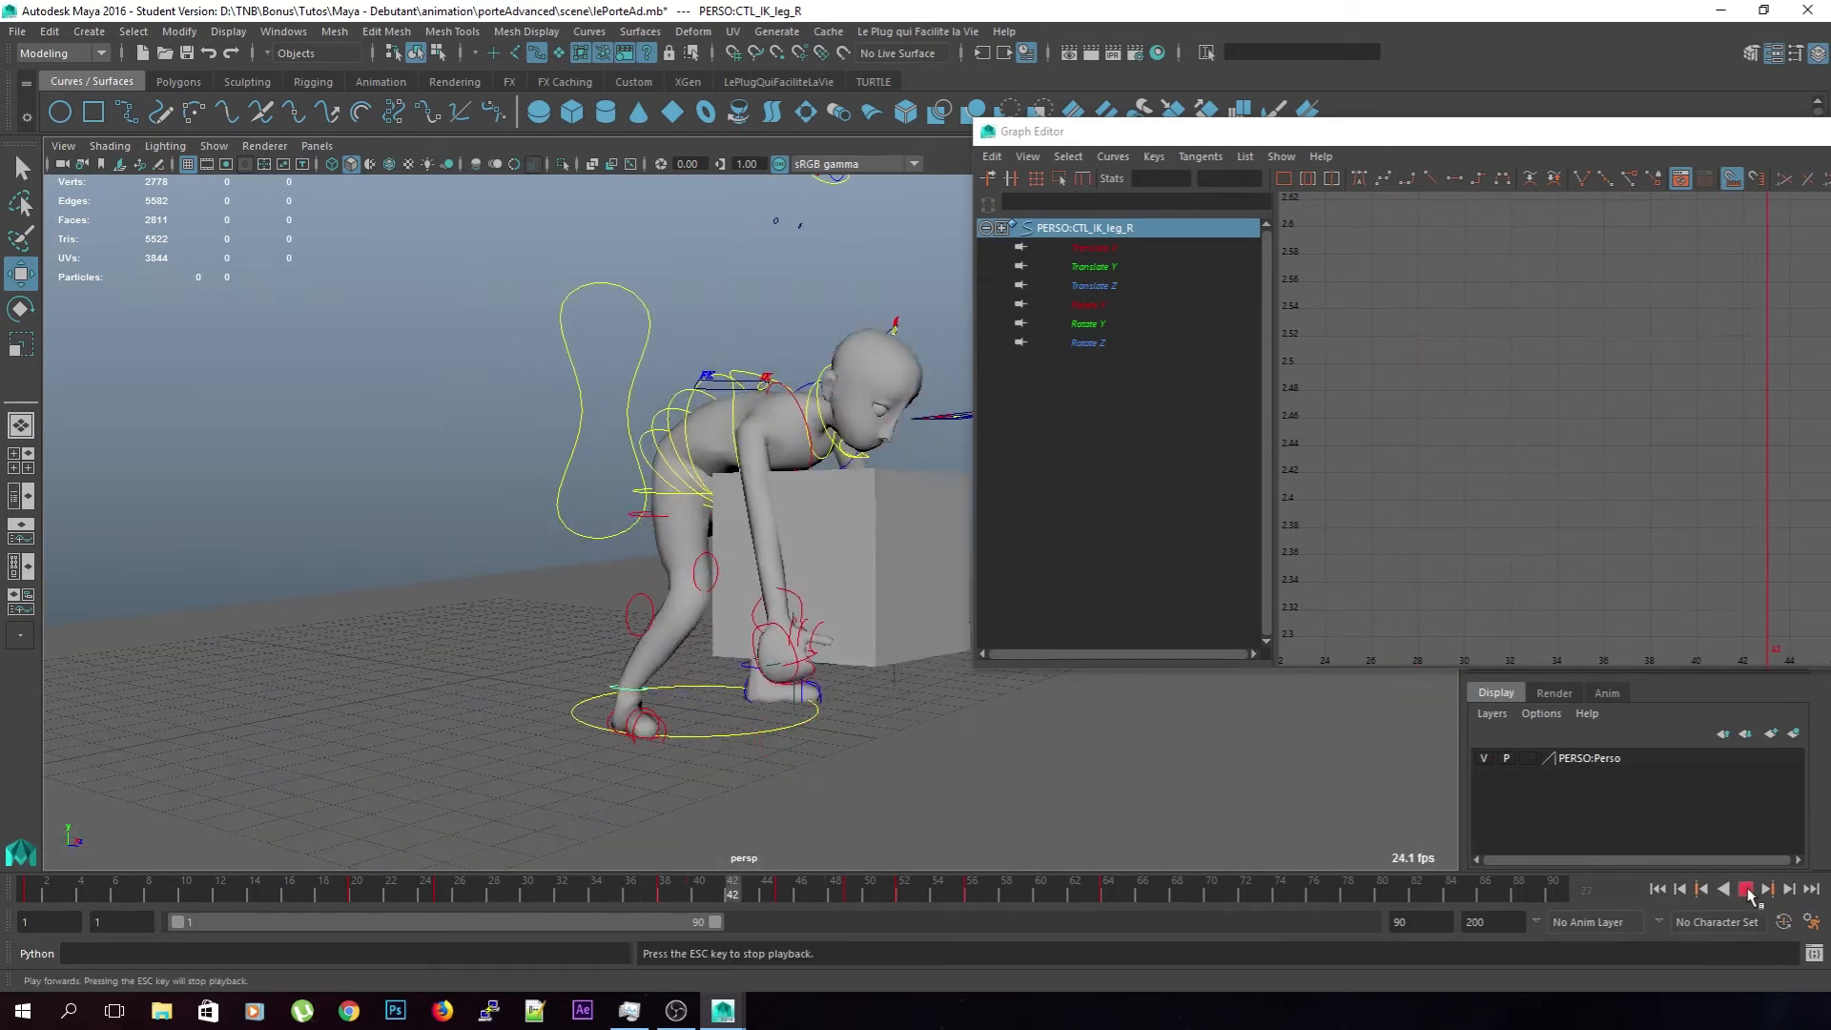
{"action": "left_click", "coordinate": [1745, 889]}
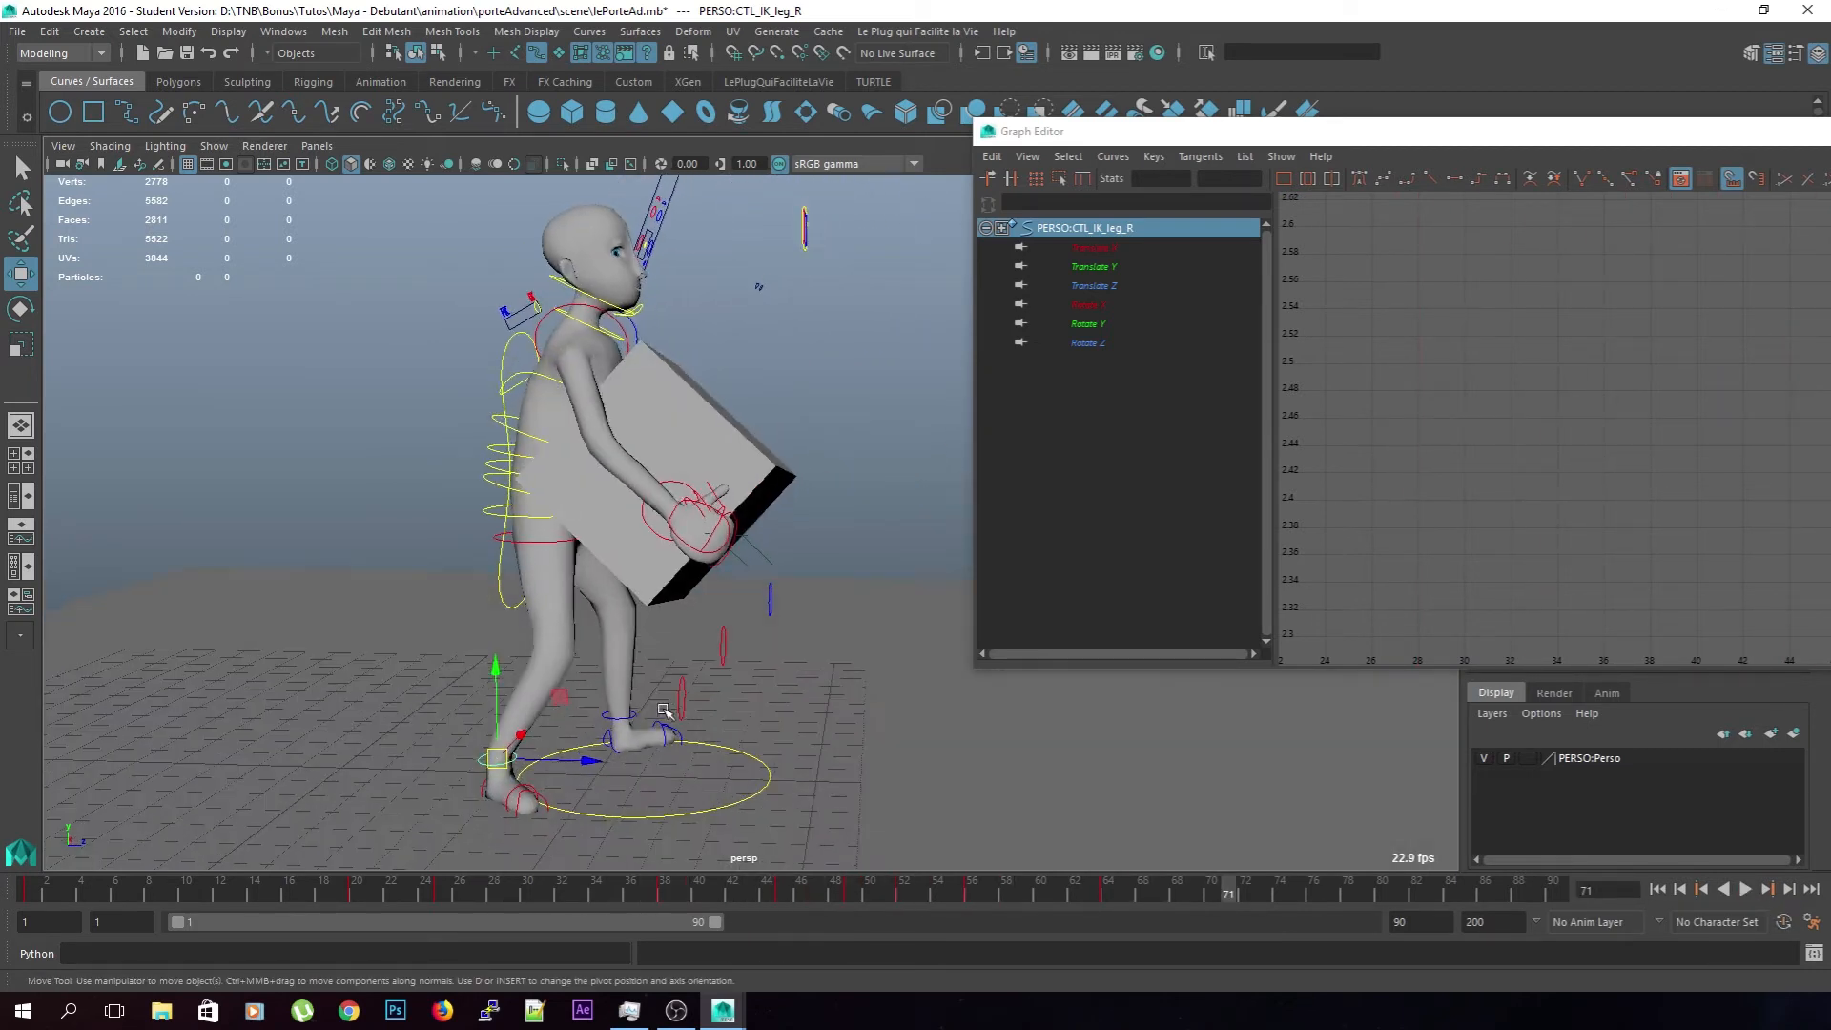
{"action": "left_click_drag", "start_coordinate": [1226, 890], "coordinate": [306, 891]}
{"action": "left_click", "coordinate": [1745, 889]}
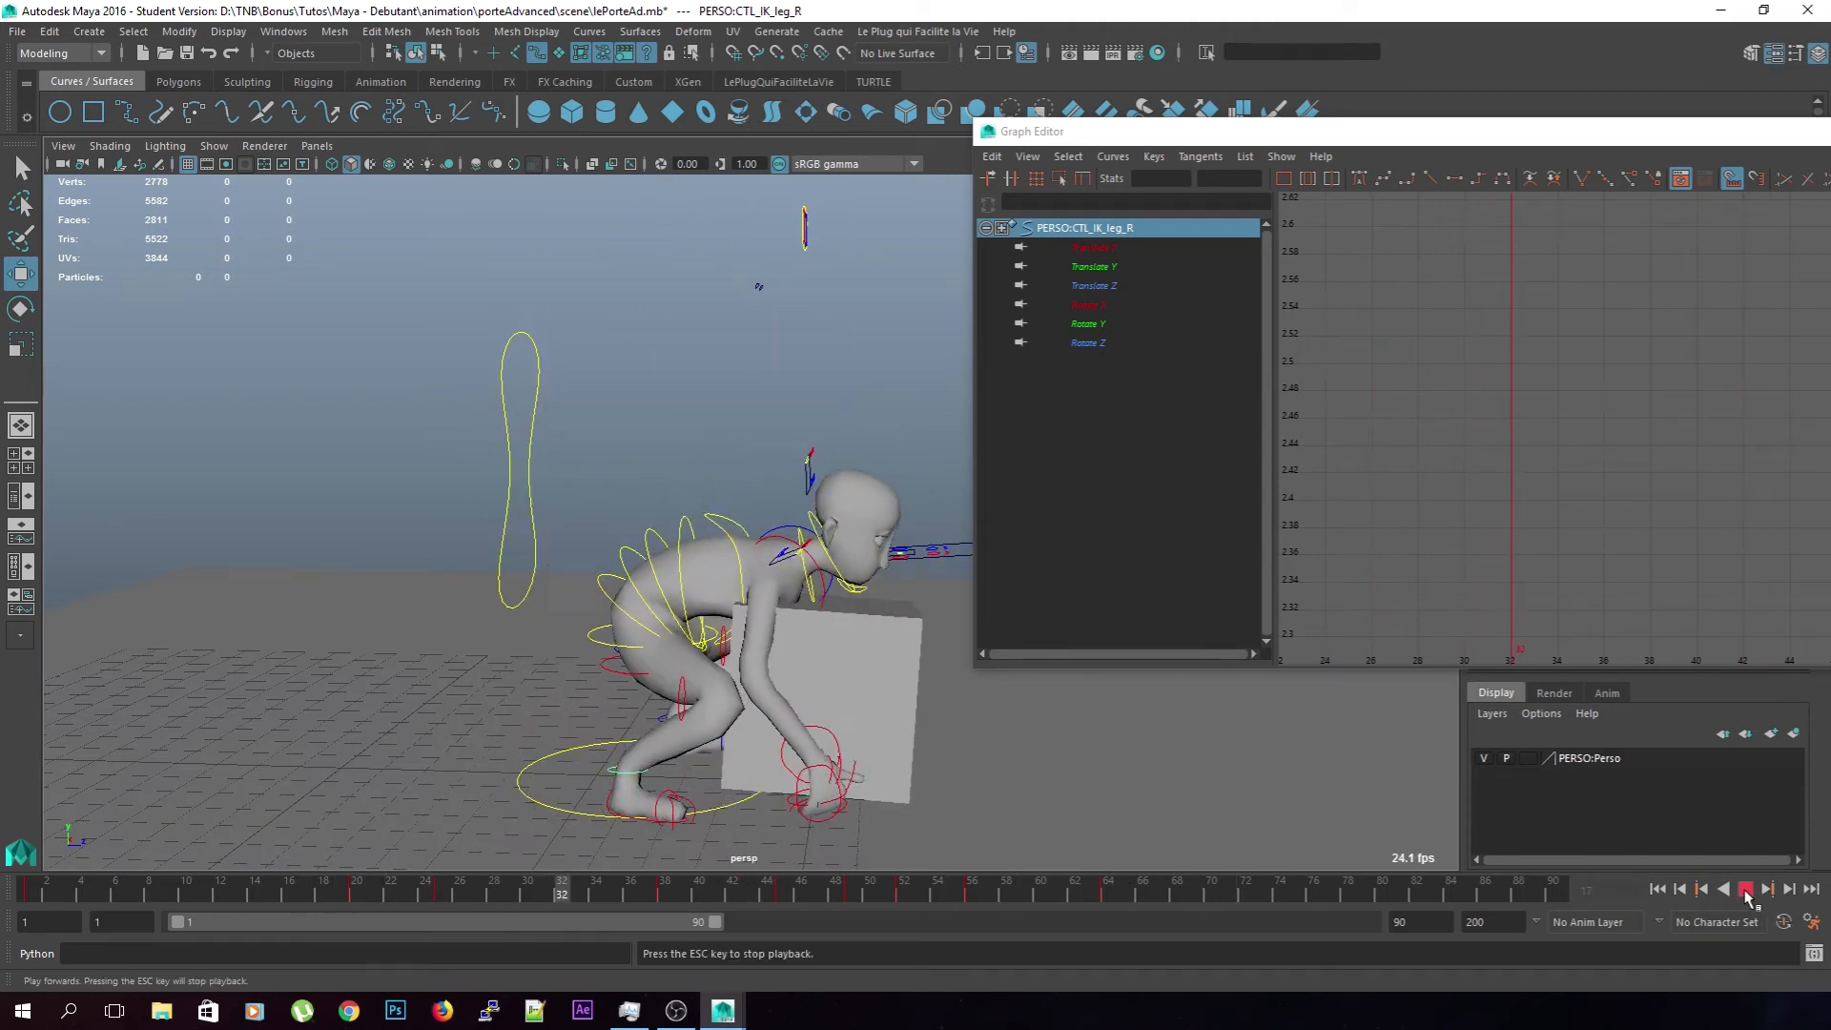
{"action": "left_click", "coordinate": [1745, 889]}
Go to frame 56 and examine the right foot's contact with the floor up close
{"action": "left_click_drag", "start_coordinate": [1136, 890], "coordinate": [969, 921]}
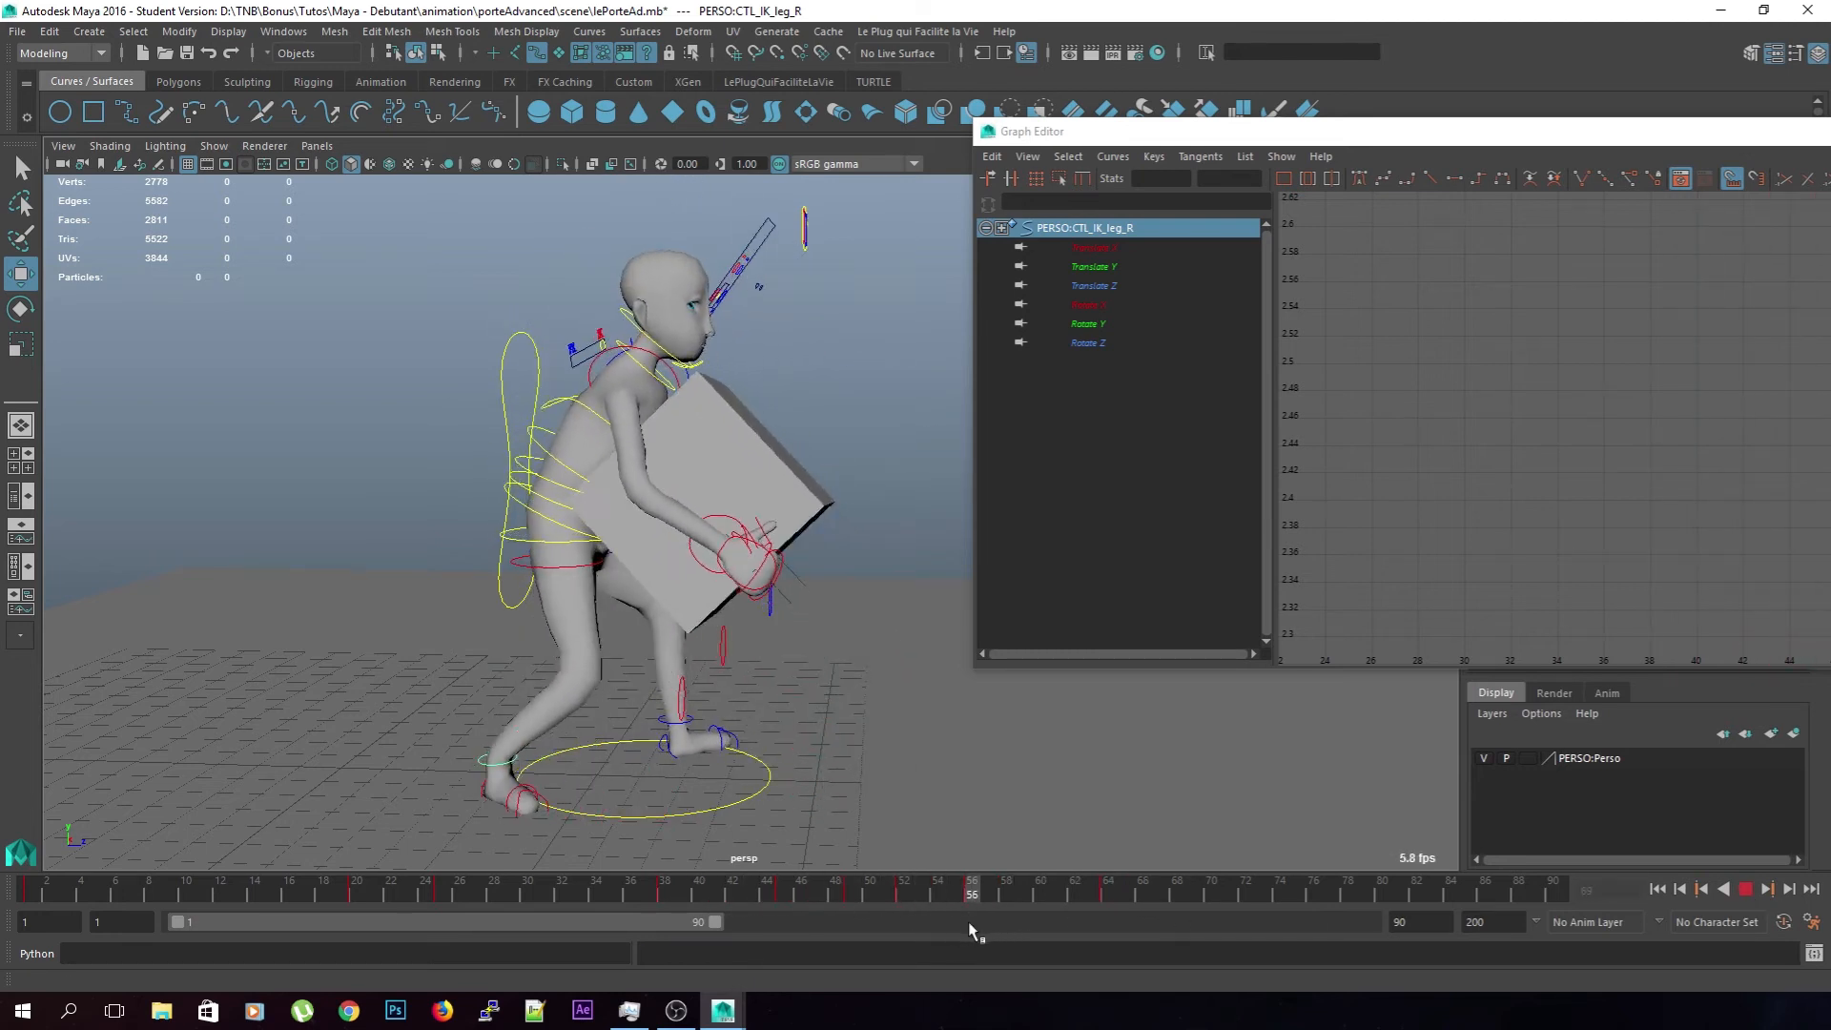
{"action": "scroll", "coordinate": [799, 769], "scroll_direction": "up", "scroll_amount": 5}
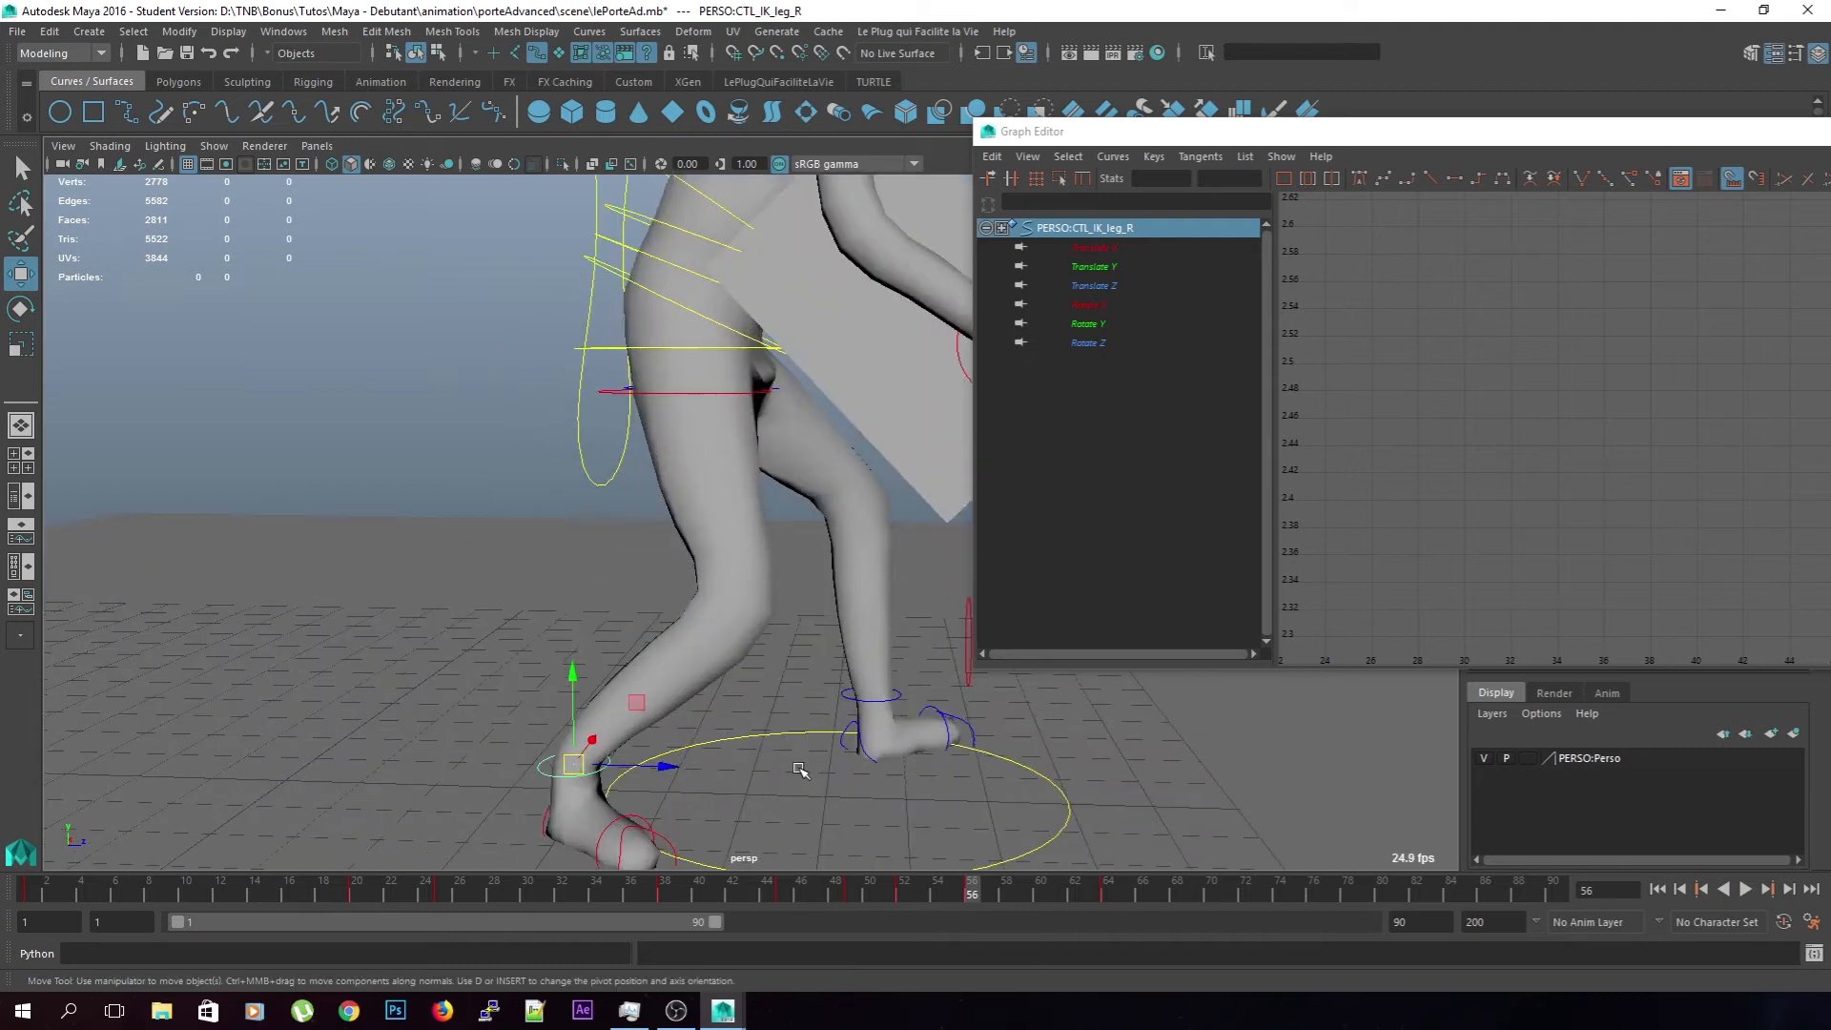
{"action": "left_click_drag", "start_coordinate": [799, 769], "coordinate": [728, 676], "text": "alt"}
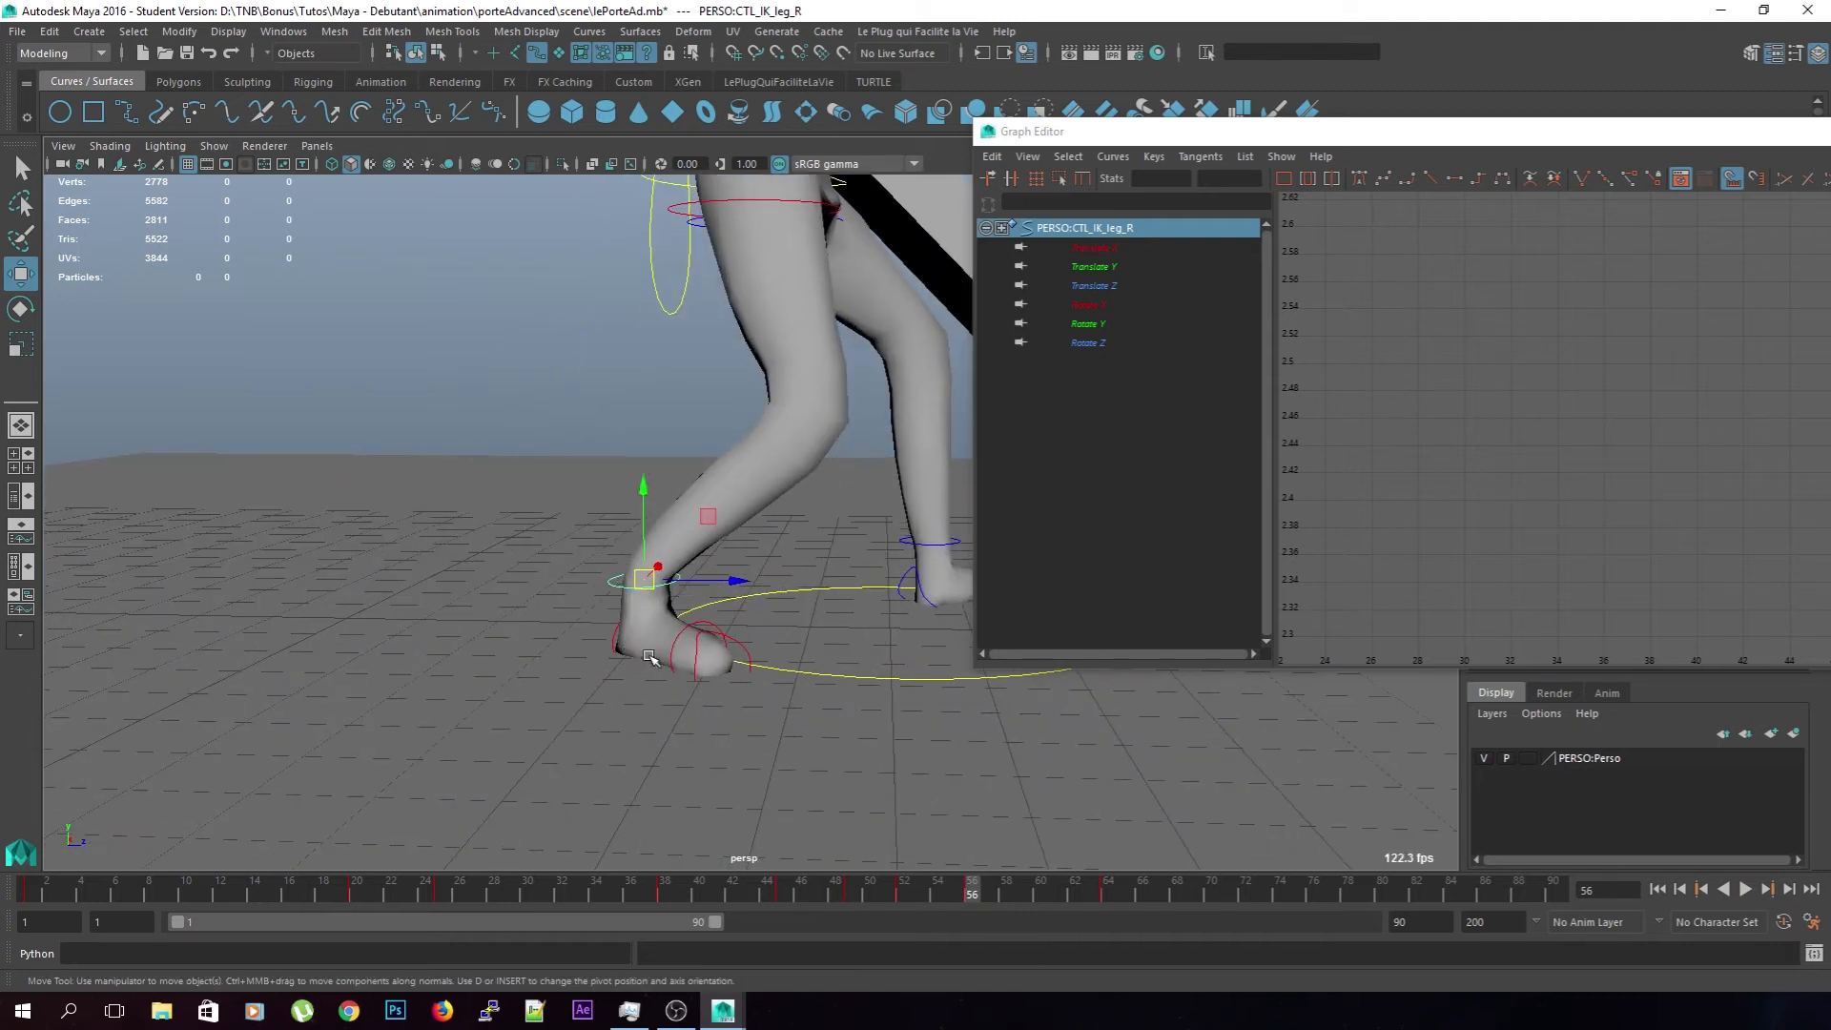
Try to reposition the right heel control ctl_talon_R at frame 56 after comparing the pose with frame 55
{"action": "left_click", "coordinate": [615, 645]}
{"action": "left_click_drag", "start_coordinate": [618, 648], "coordinate": [696, 710], "text": "alt"}
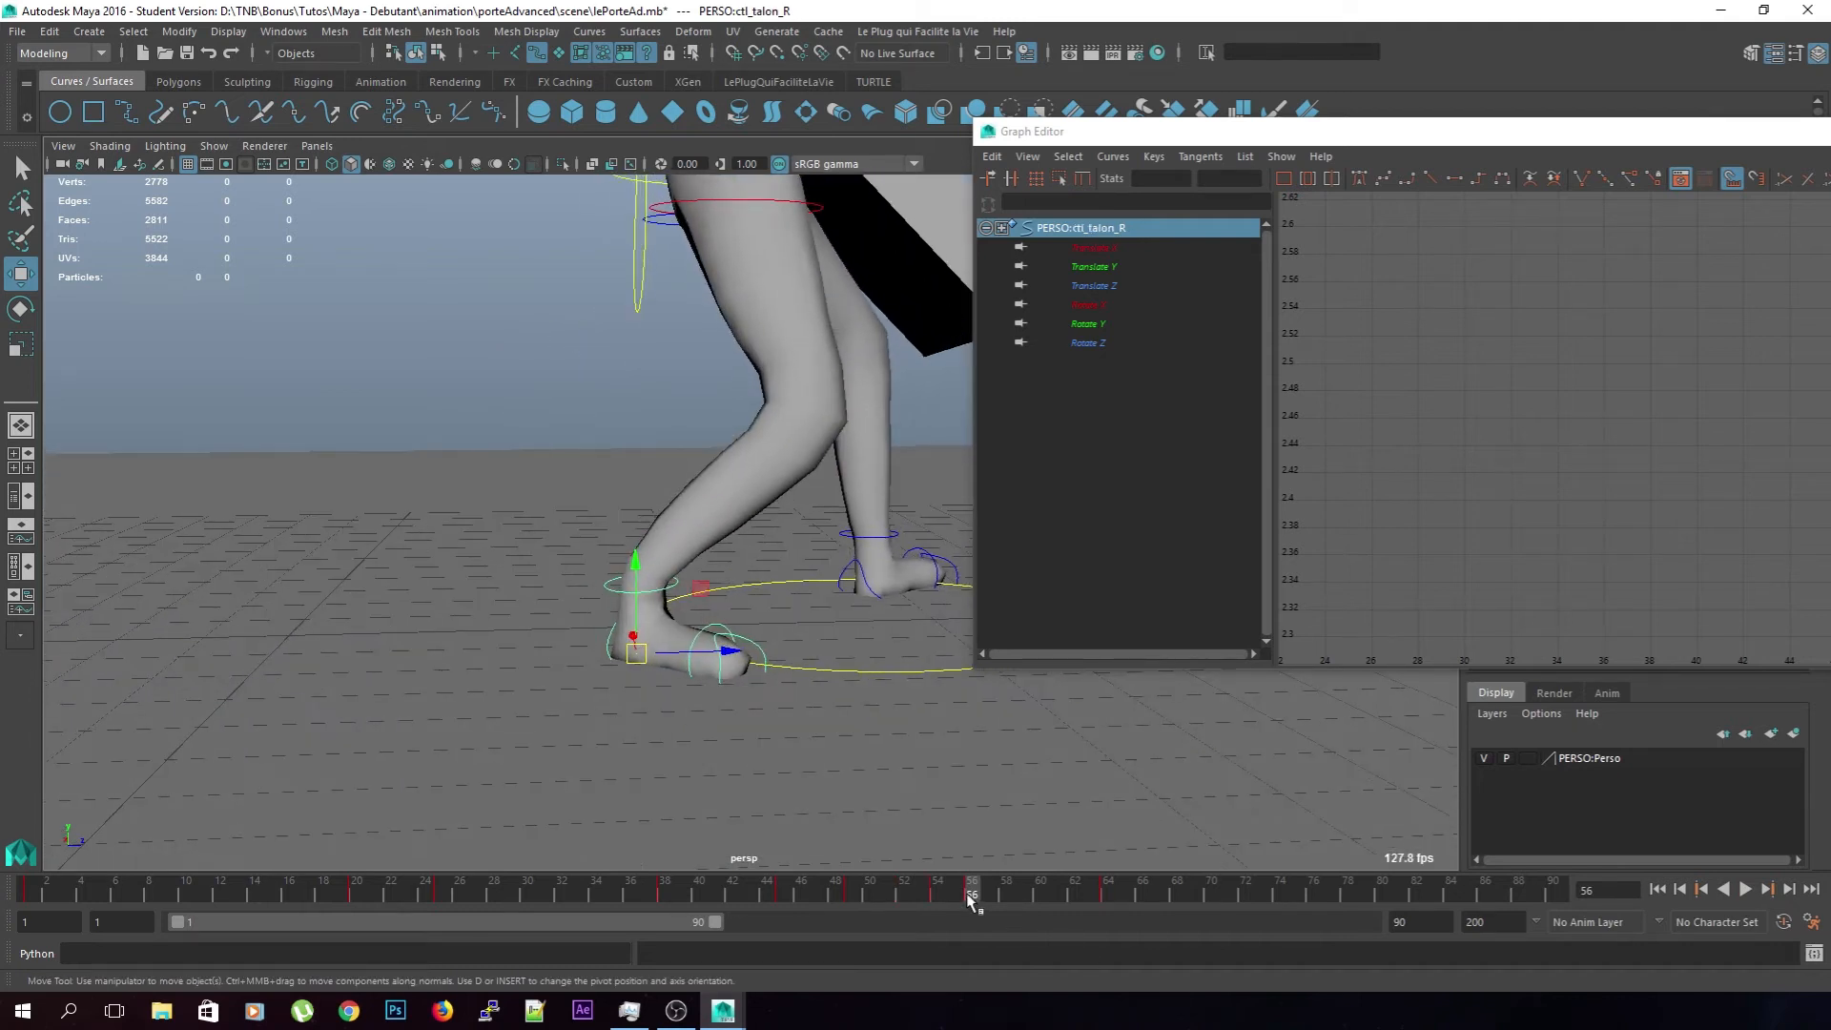
{"action": "key", "text": "alt+v"}
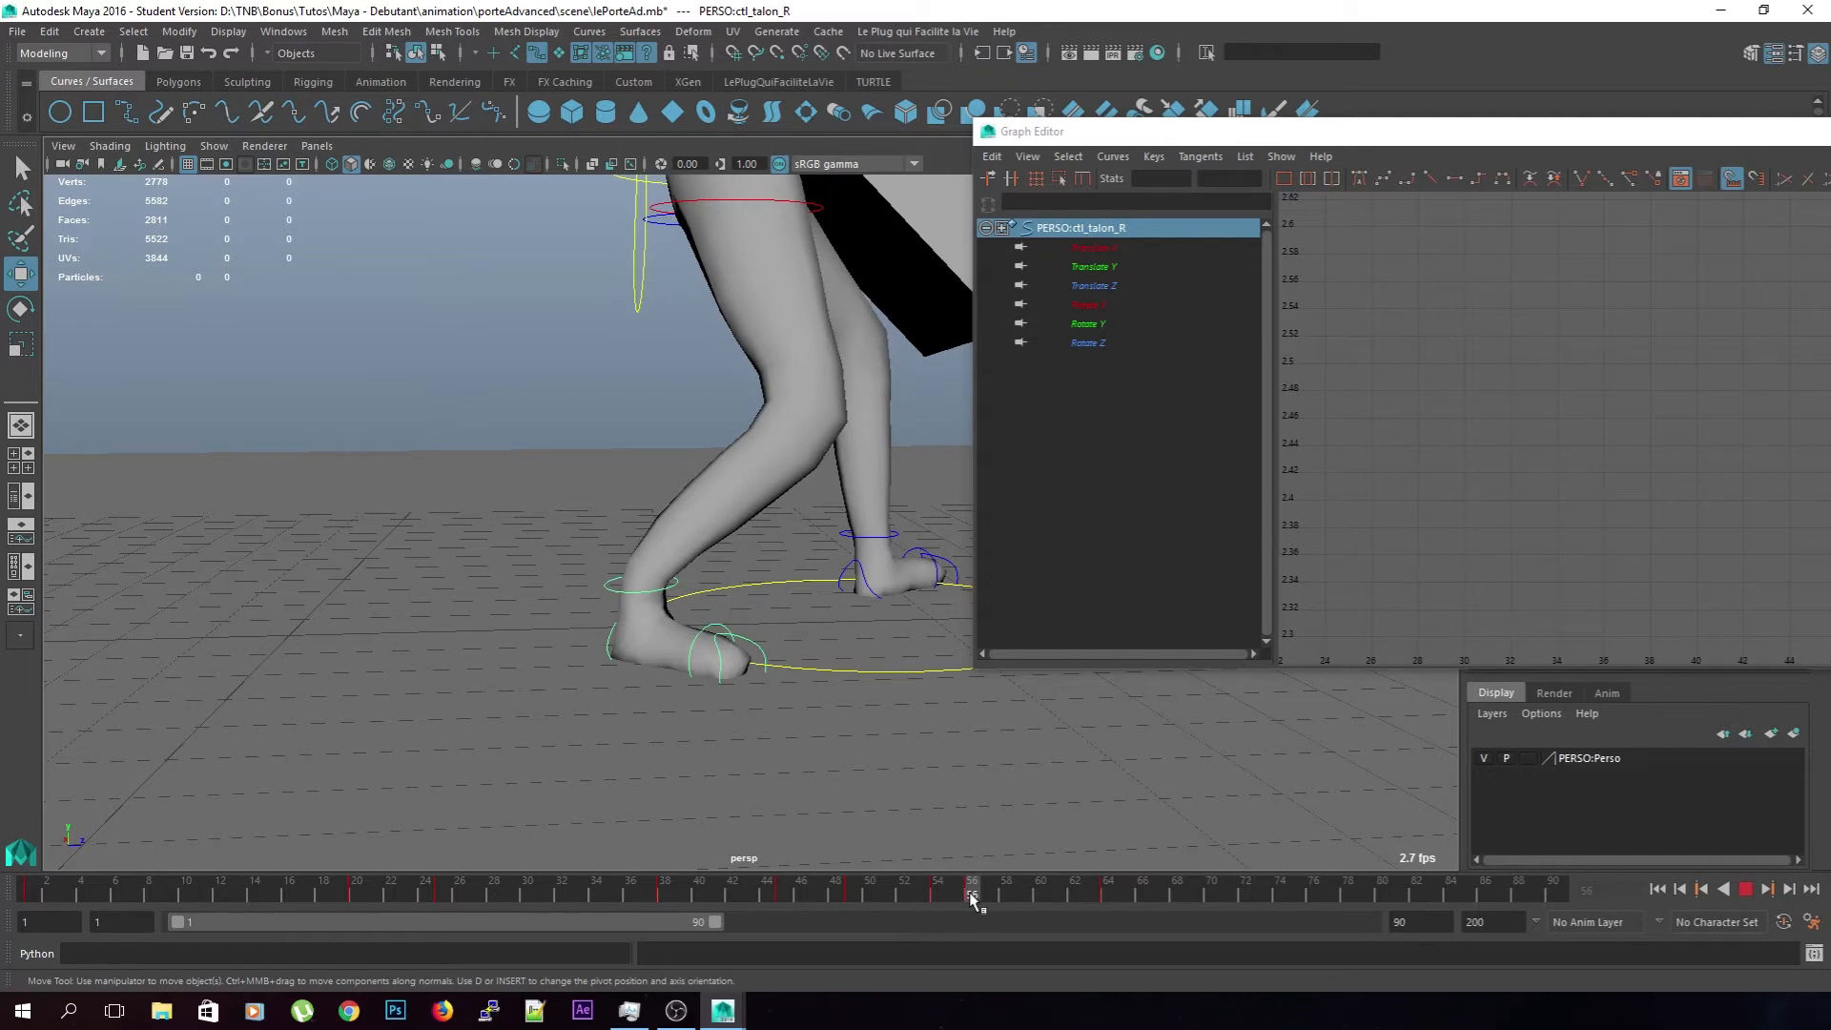
{"action": "mouse_move", "coordinate": [952, 897]}
{"action": "left_mouse_down"}
{"action": "mouse_move", "coordinate": [930, 894]}
{"action": "mouse_move", "coordinate": [962, 904]}
{"action": "left_mouse_up"}
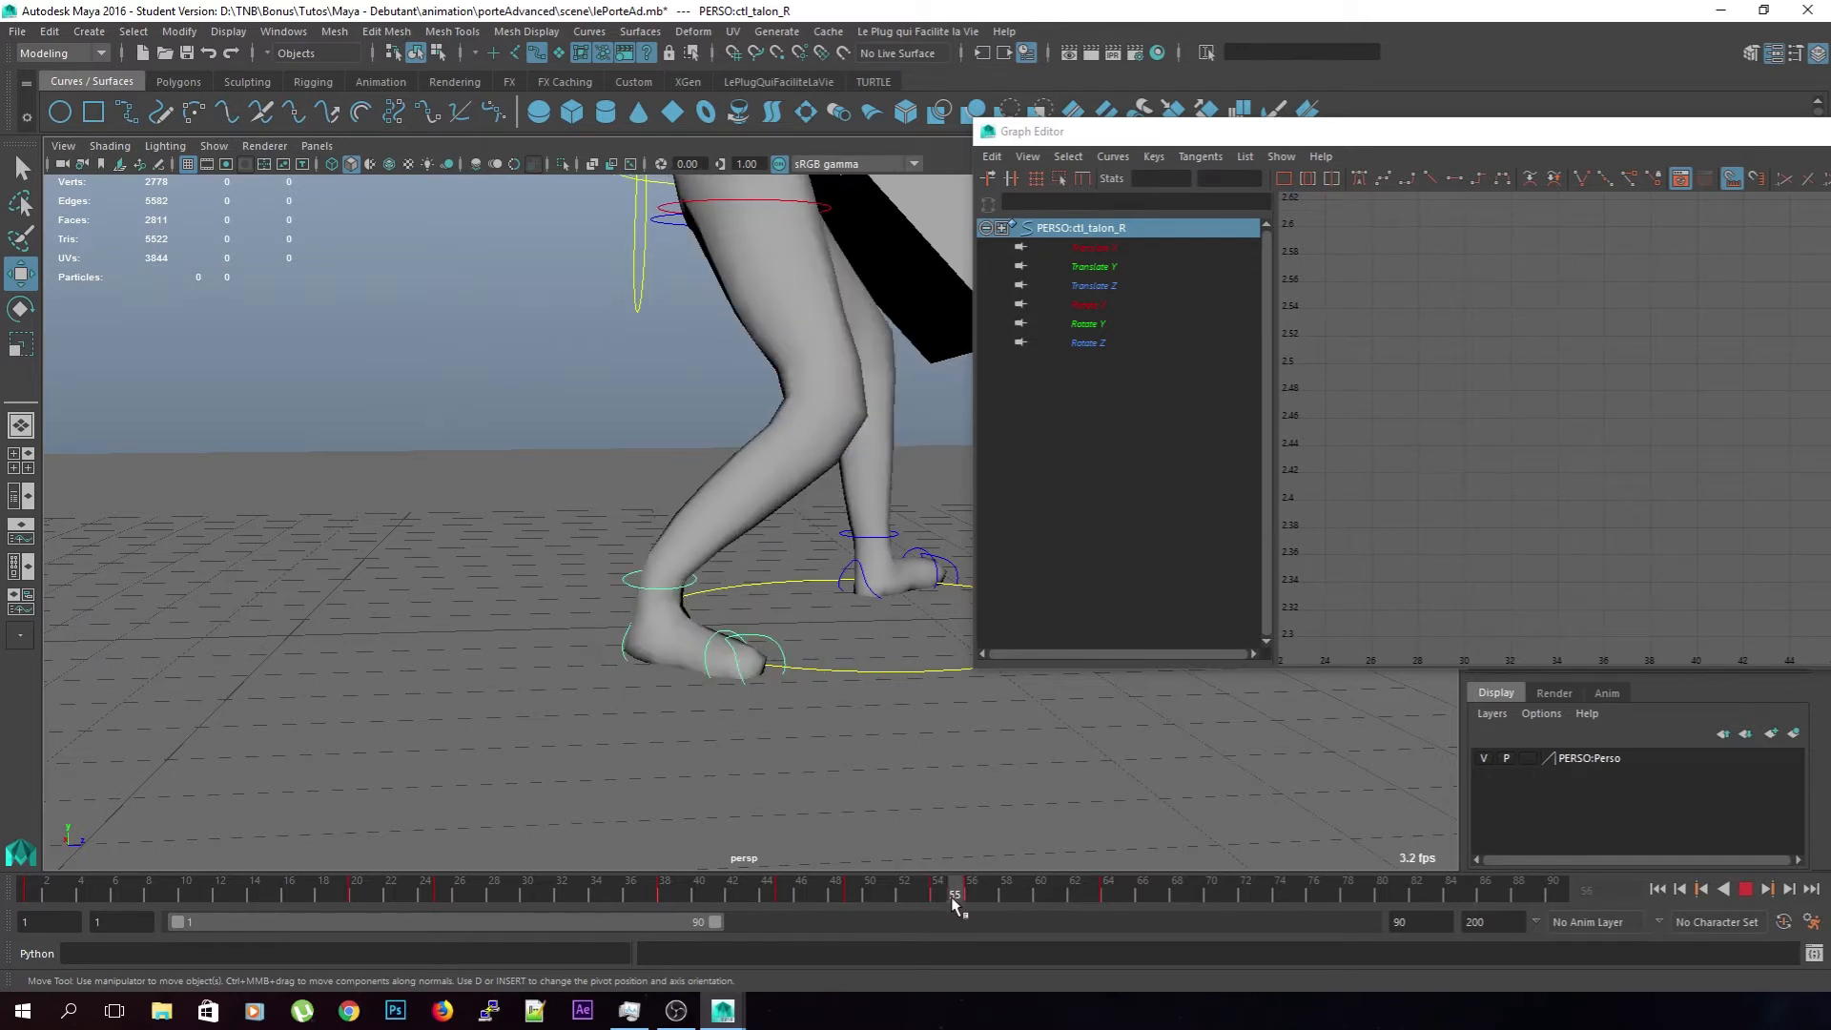
{"action": "key", "text": "s"}
{"action": "left_click", "coordinate": [968, 895]}
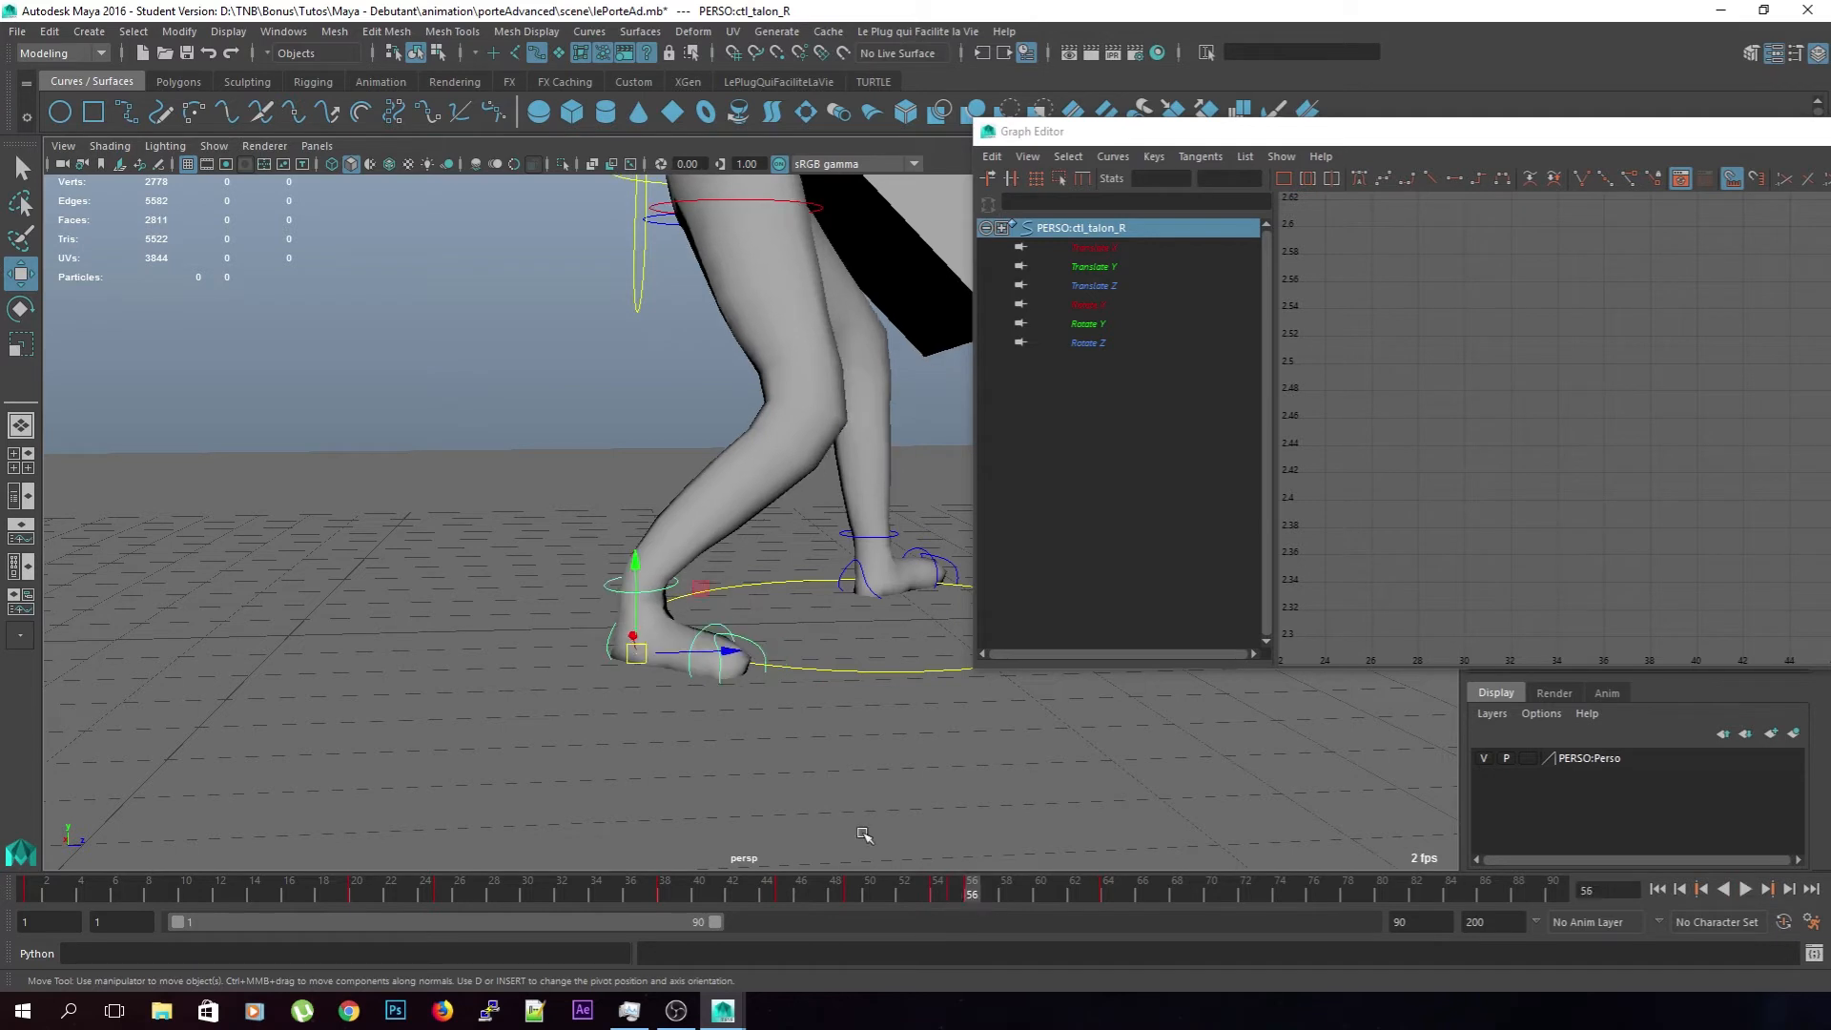
{"action": "left_click_drag", "start_coordinate": [610, 639], "coordinate": [675, 704], "text": "alt"}
{"action": "left_click_drag", "start_coordinate": [664, 632], "coordinate": [686, 629]}
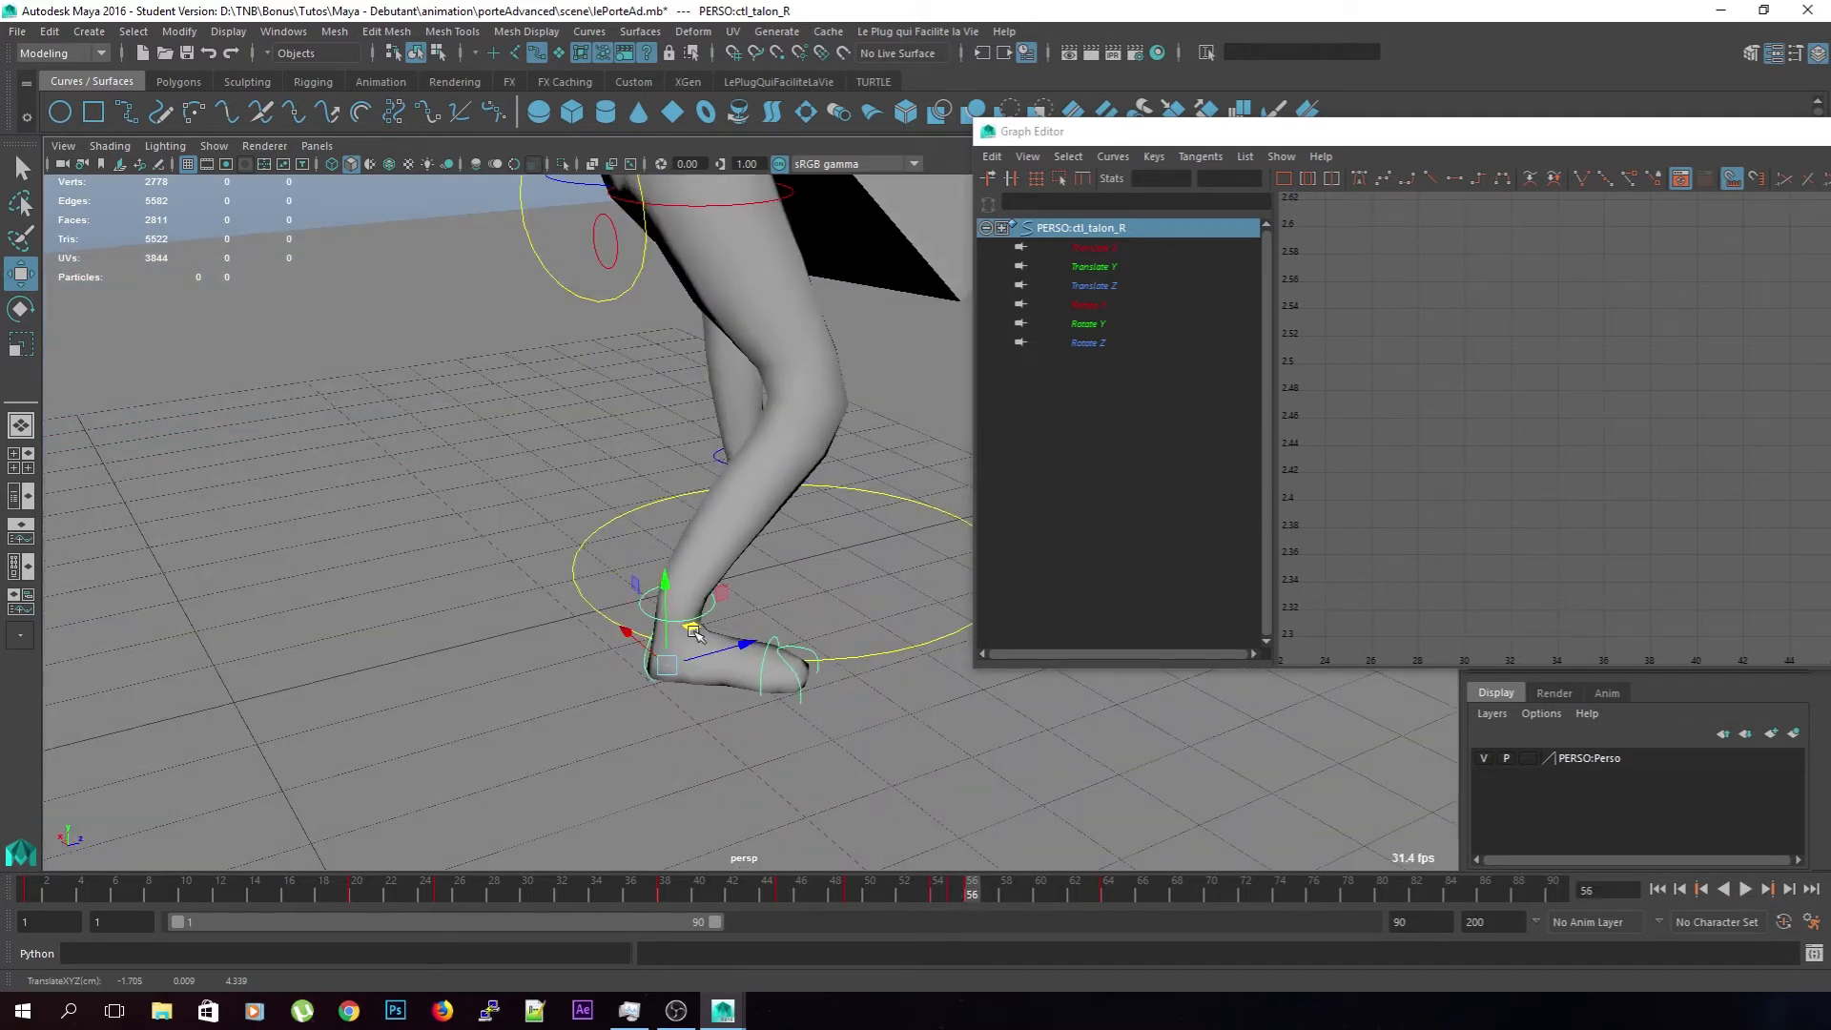
Undo the right heel adjustments and return to the right leg IK control
{"action": "mouse_move", "coordinate": [971, 893]}
{"action": "left_mouse_down"}
{"action": "mouse_move", "coordinate": [922, 890]}
{"action": "mouse_move", "coordinate": [997, 891]}
{"action": "mouse_move", "coordinate": [937, 891]}
{"action": "left_mouse_up"}
{"action": "key", "text": "ctrl+z"}
{"action": "key", "text": "ctrl+z"}
{"action": "key", "text": "ctrl+z"}
Move the right leg control CTL_IK_leg_R slightly backward at frame 55
{"action": "mouse_move", "coordinate": [941, 895]}
{"action": "left_mouse_down"}
{"action": "mouse_move", "coordinate": [959, 890]}
{"action": "mouse_move", "coordinate": [906, 896]}
{"action": "mouse_move", "coordinate": [982, 901]}
{"action": "mouse_move", "coordinate": [894, 902]}
{"action": "mouse_move", "coordinate": [948, 907]}
{"action": "left_mouse_up"}
{"action": "left_click_drag", "start_coordinate": [879, 827], "coordinate": [784, 648], "text": "alt"}
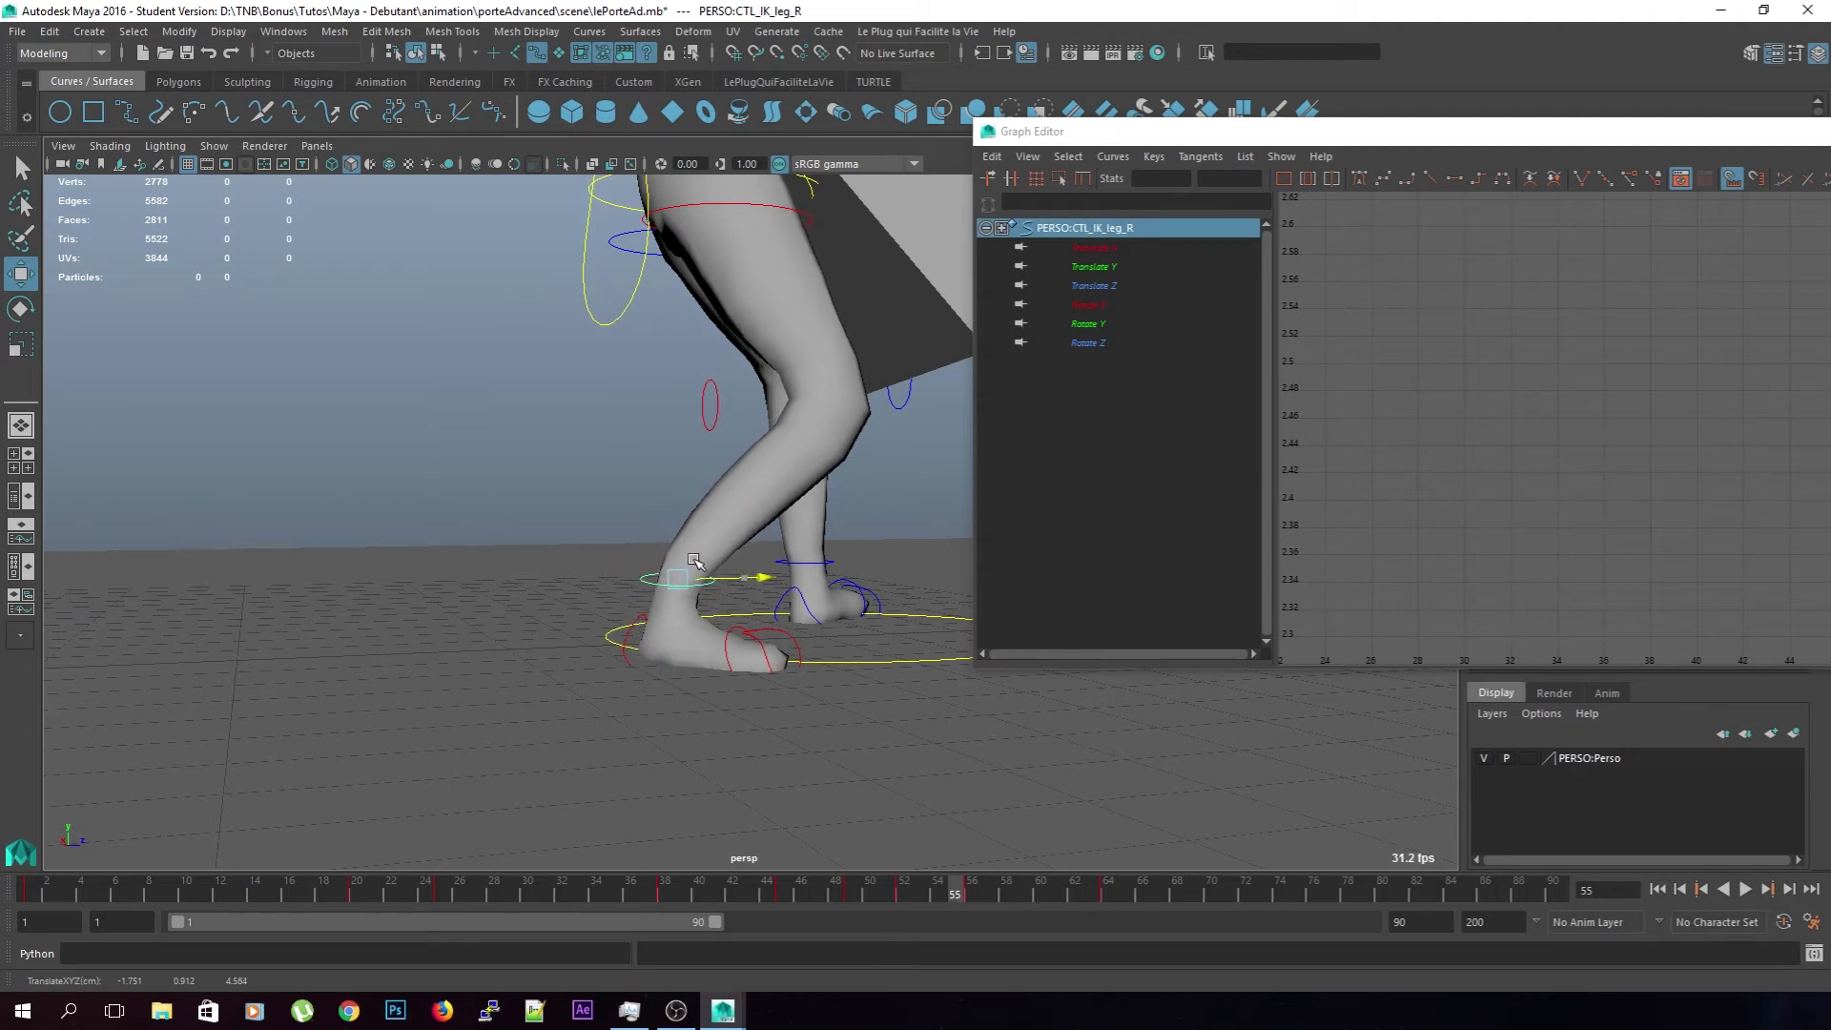
{"action": "left_click_drag", "start_coordinate": [690, 568], "coordinate": [683, 567]}
Play and scrub through the box-lifting animation from the side to examine the feet and overall body motion
{"action": "mouse_move", "coordinate": [951, 891]}
{"action": "left_mouse_down"}
{"action": "mouse_move", "coordinate": [912, 896]}
{"action": "mouse_move", "coordinate": [1062, 901]}
{"action": "mouse_move", "coordinate": [801, 901]}
{"action": "left_mouse_up"}
{"action": "left_click", "coordinate": [1746, 888]}
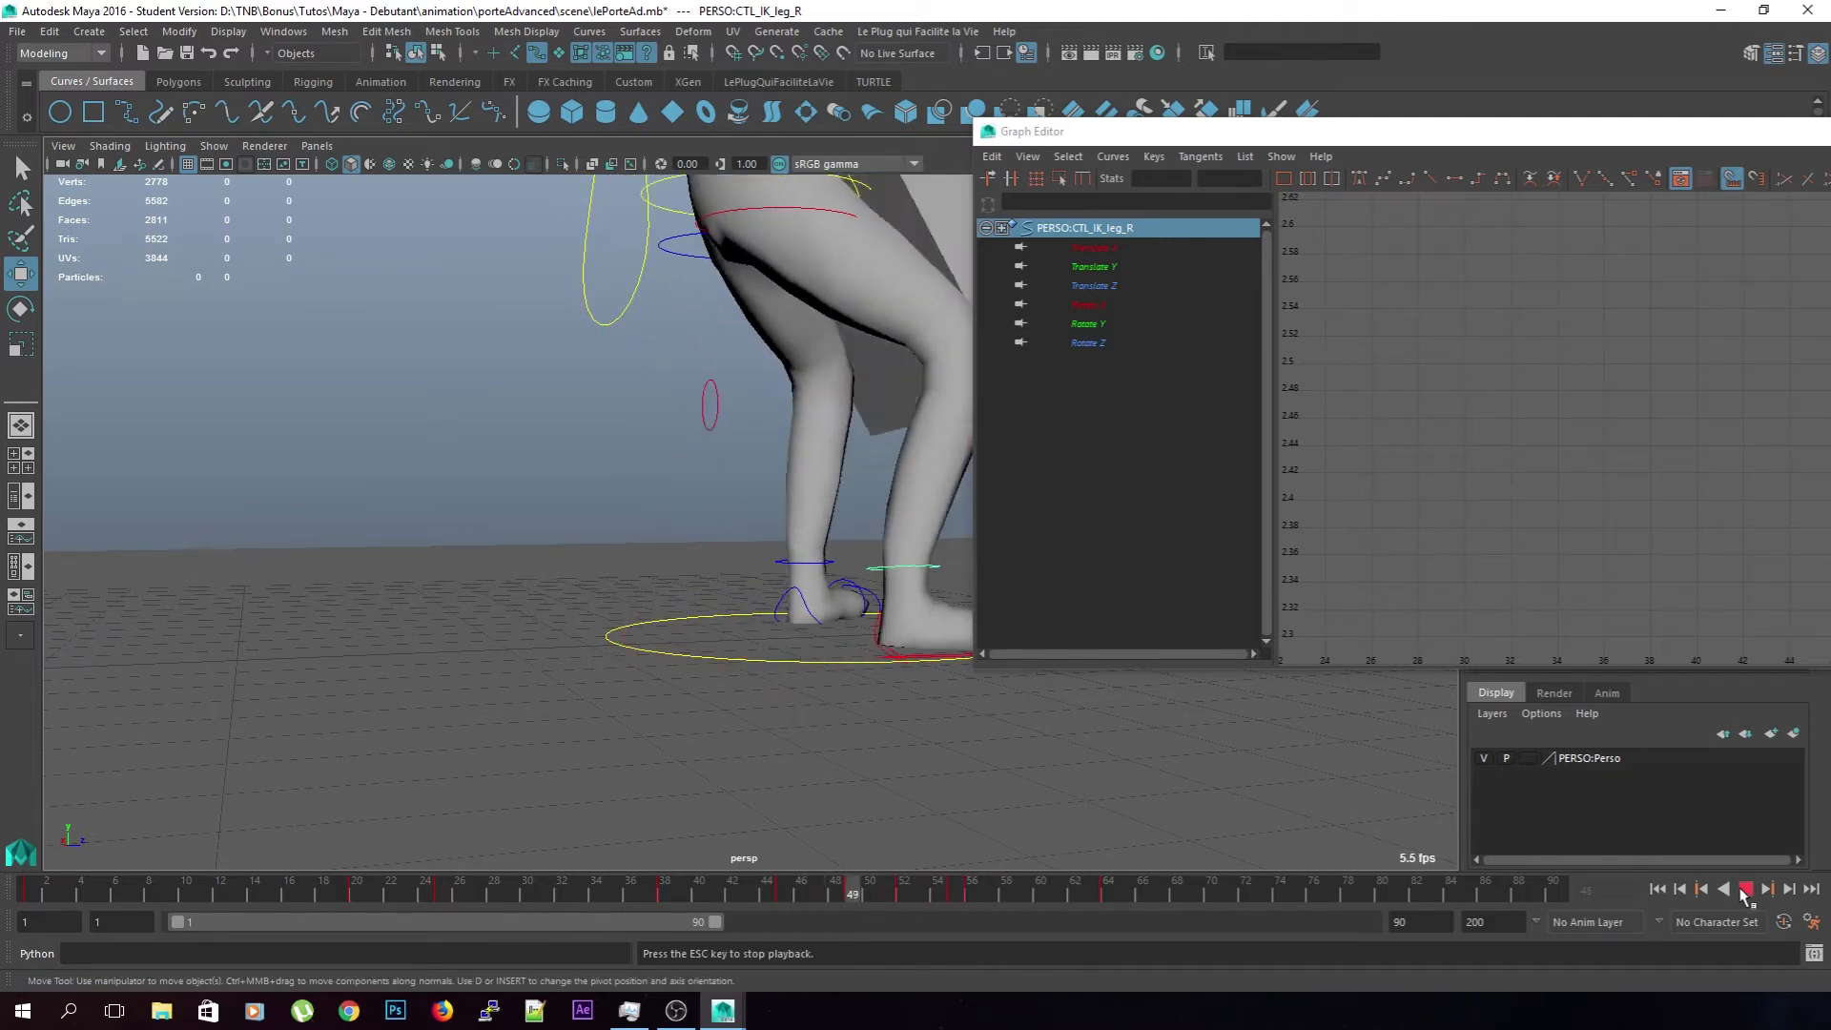
{"action": "middle_click_drag", "start_coordinate": [691, 648], "coordinate": [637, 725], "text": "alt"}
{"action": "left_click_drag", "start_coordinate": [637, 725], "coordinate": [696, 710], "text": "alt"}
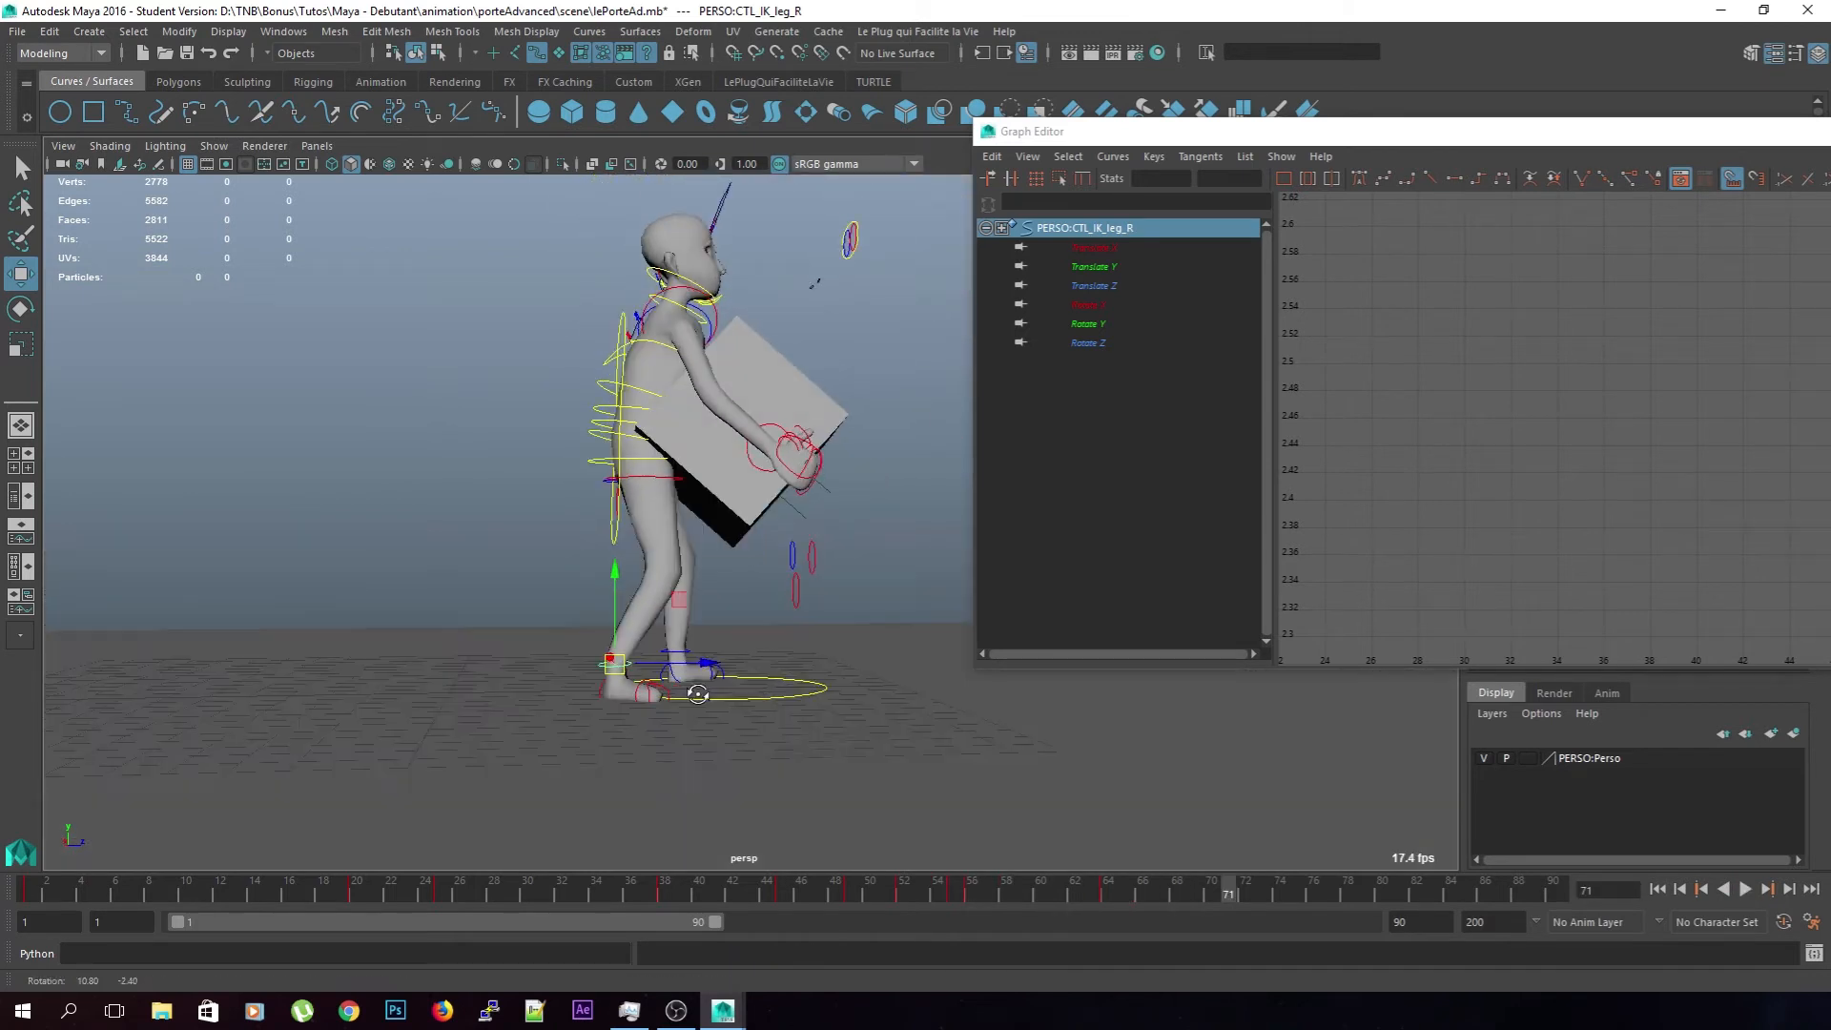
{"action": "left_click_drag", "start_coordinate": [1198, 887], "coordinate": [548, 853]}
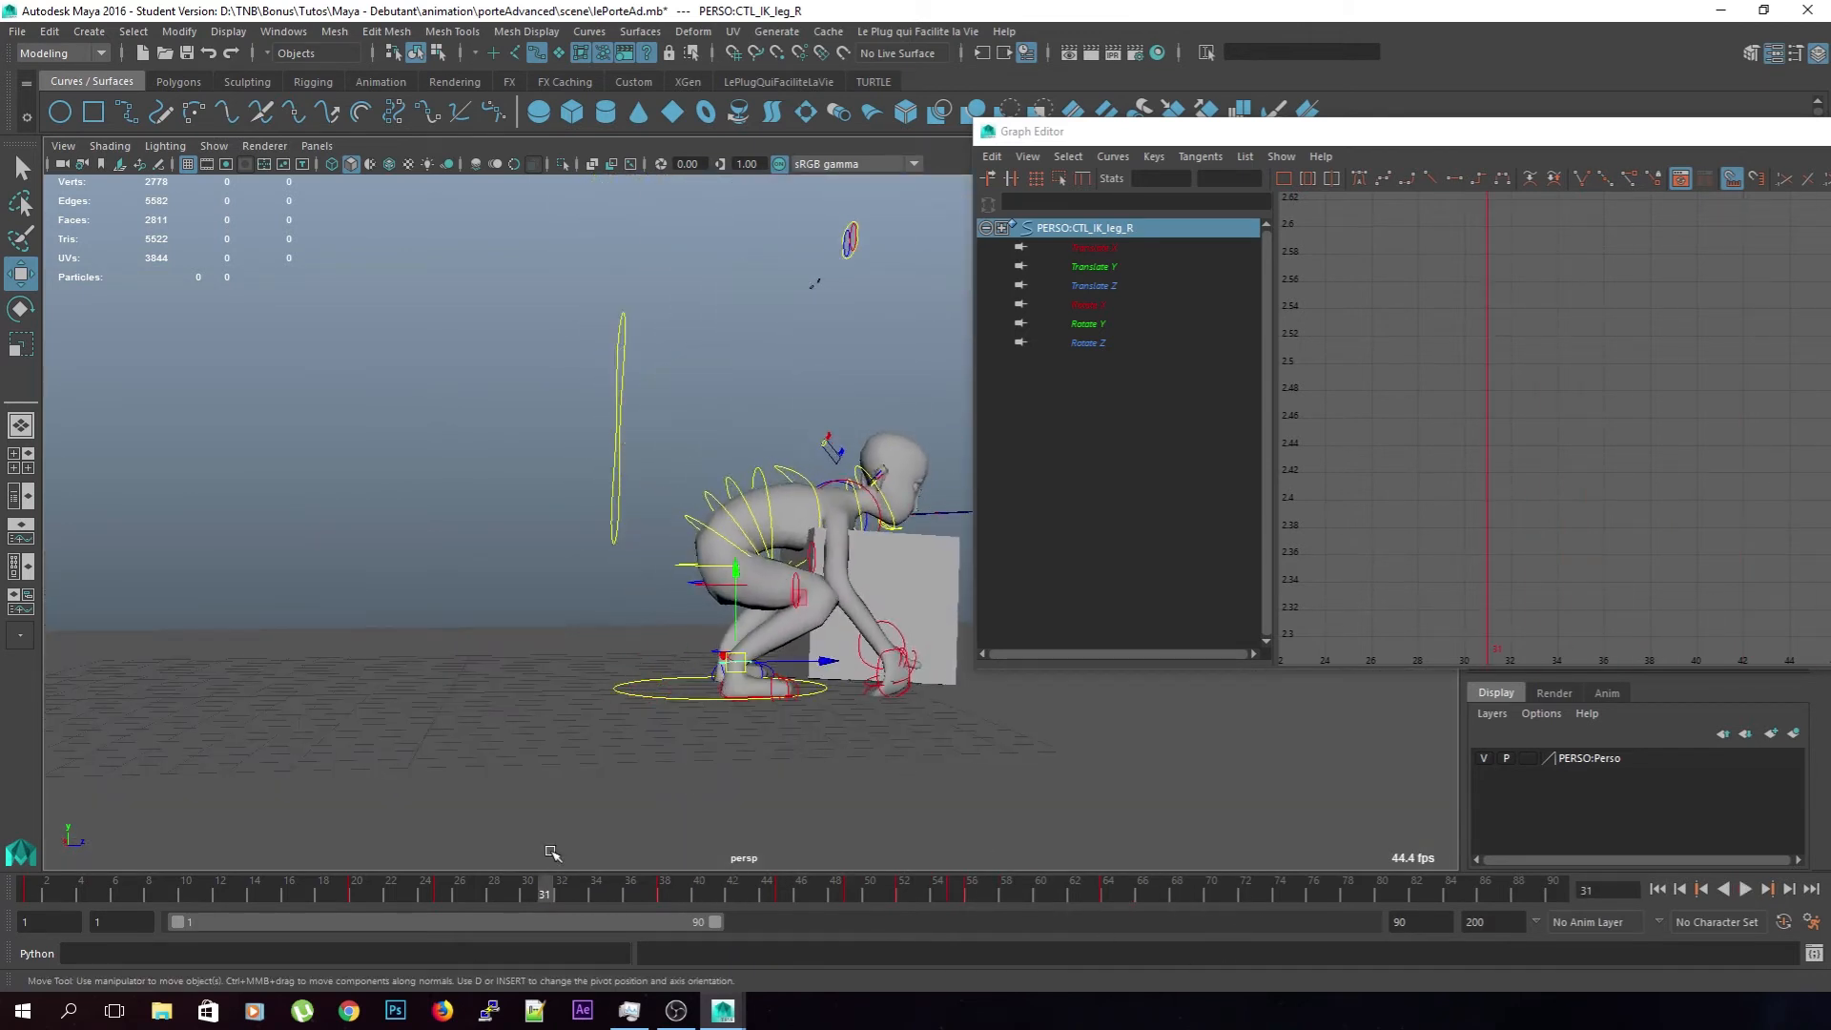
{"action": "middle_click_drag", "start_coordinate": [889, 748], "coordinate": [775, 746], "text": "alt"}
{"action": "left_click_drag", "start_coordinate": [774, 745], "coordinate": [733, 759], "text": "alt"}
{"action": "left_click_drag", "start_coordinate": [641, 898], "coordinate": [286, 864]}
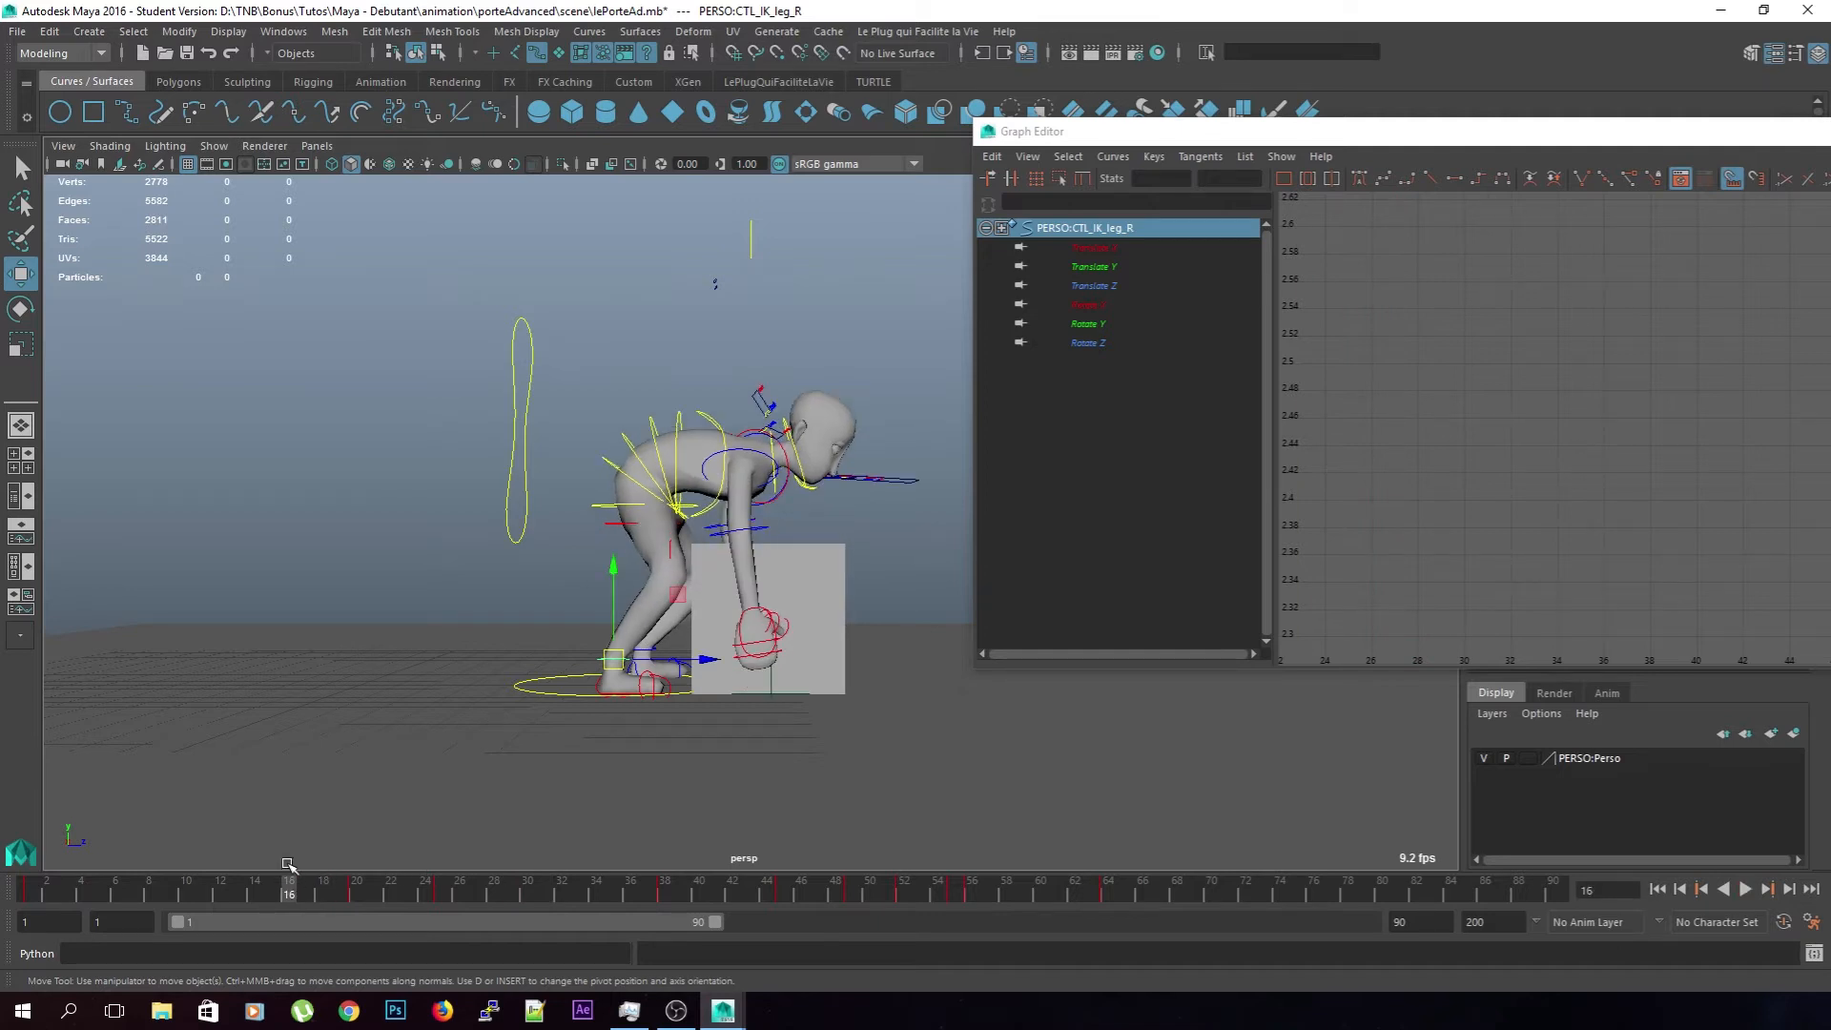
{"action": "scroll", "coordinate": [524, 673], "scroll_direction": "up", "scroll_amount": 3}
{"action": "left_click_drag", "start_coordinate": [525, 673], "coordinate": [445, 813], "text": "alt"}
{"action": "left_click_drag", "start_coordinate": [324, 893], "coordinate": [115, 889]}
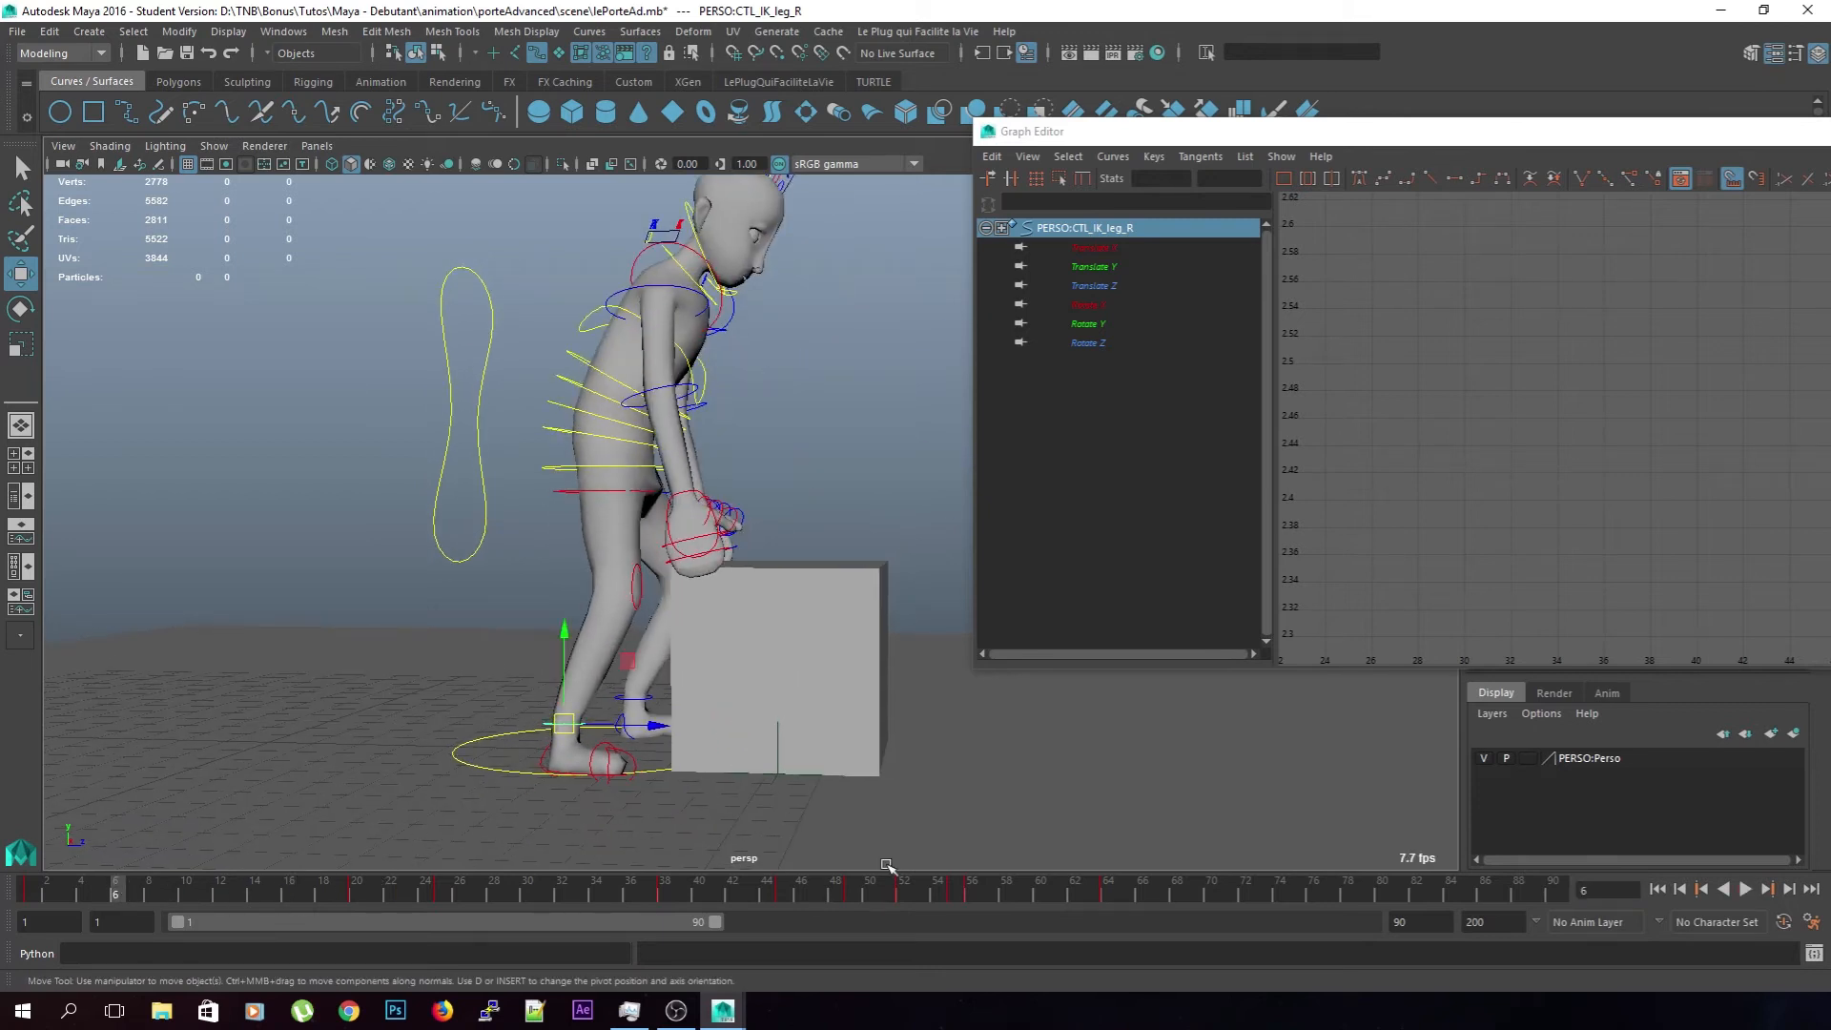
Deselect the leg control and play the crouch and box lift from several angles to judge the body motion
{"action": "left_click_drag", "start_coordinate": [827, 750], "coordinate": [750, 568], "text": "alt"}
{"action": "left_click", "coordinate": [752, 545]}
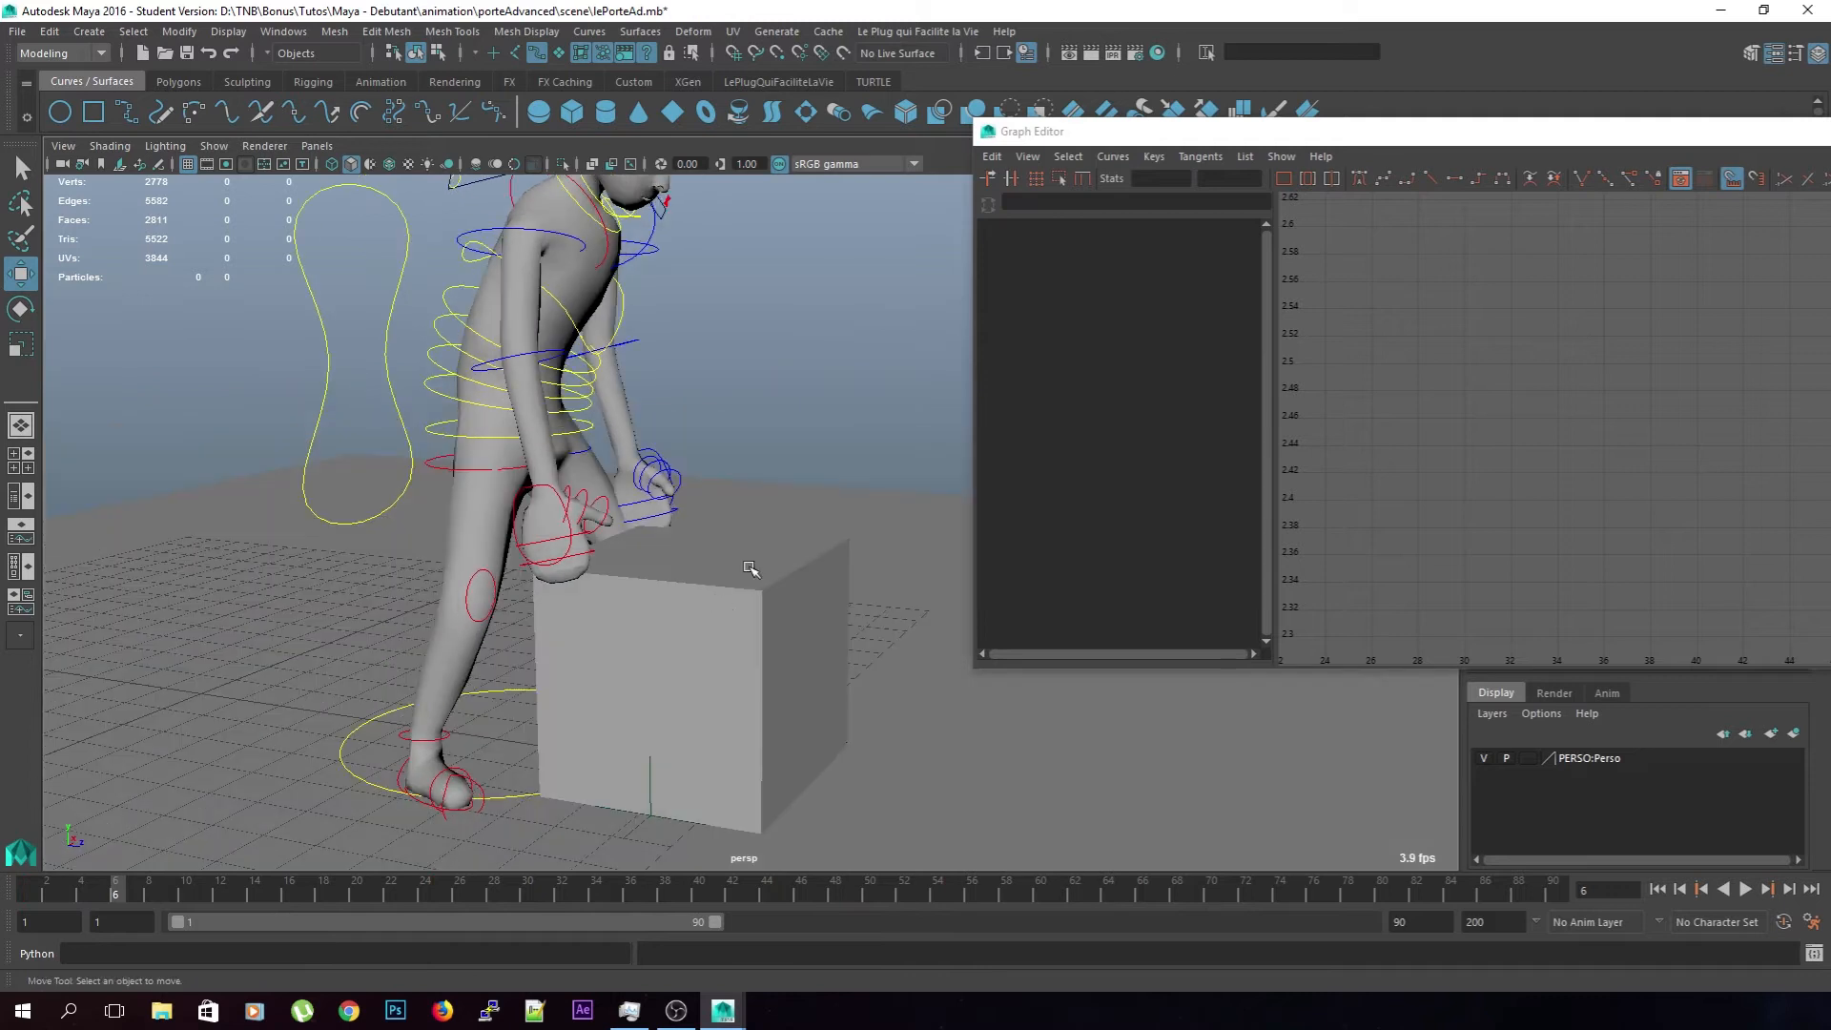
{"action": "left_click", "coordinate": [1744, 889]}
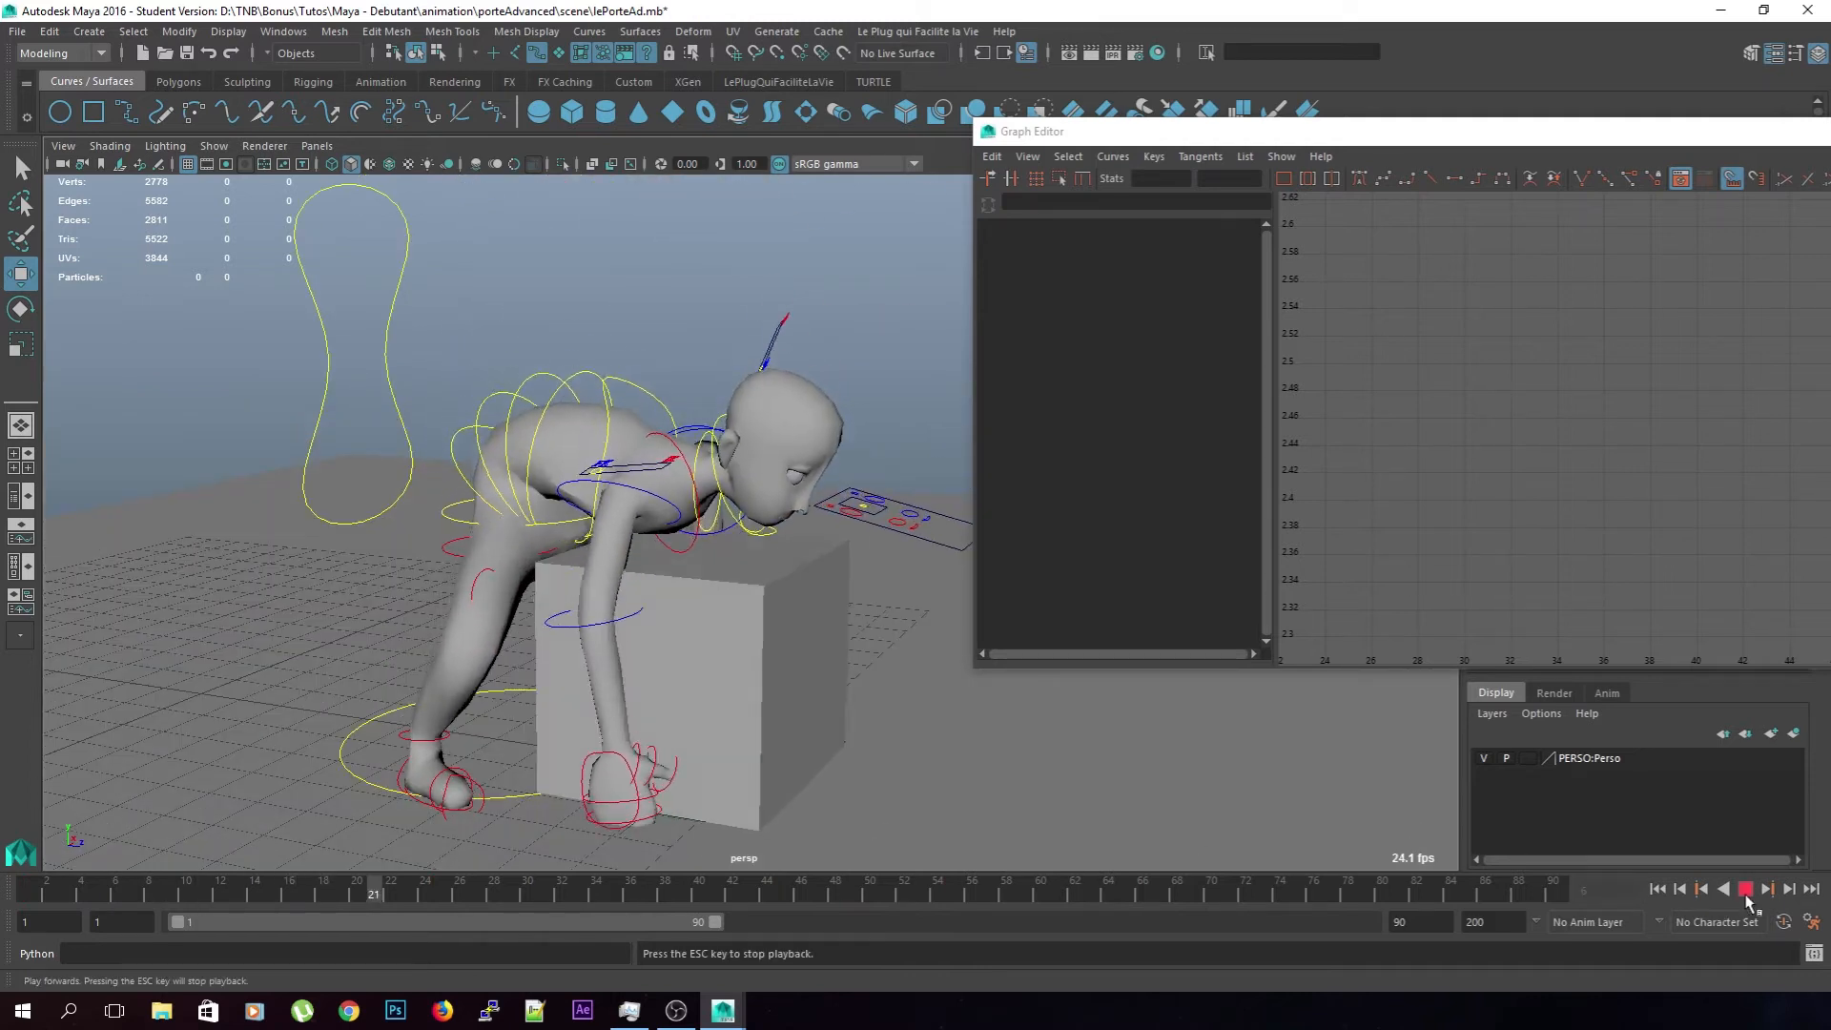
{"action": "key", "text": "alt+v"}
{"action": "left_click_drag", "start_coordinate": [683, 586], "coordinate": [493, 585], "text": "alt"}
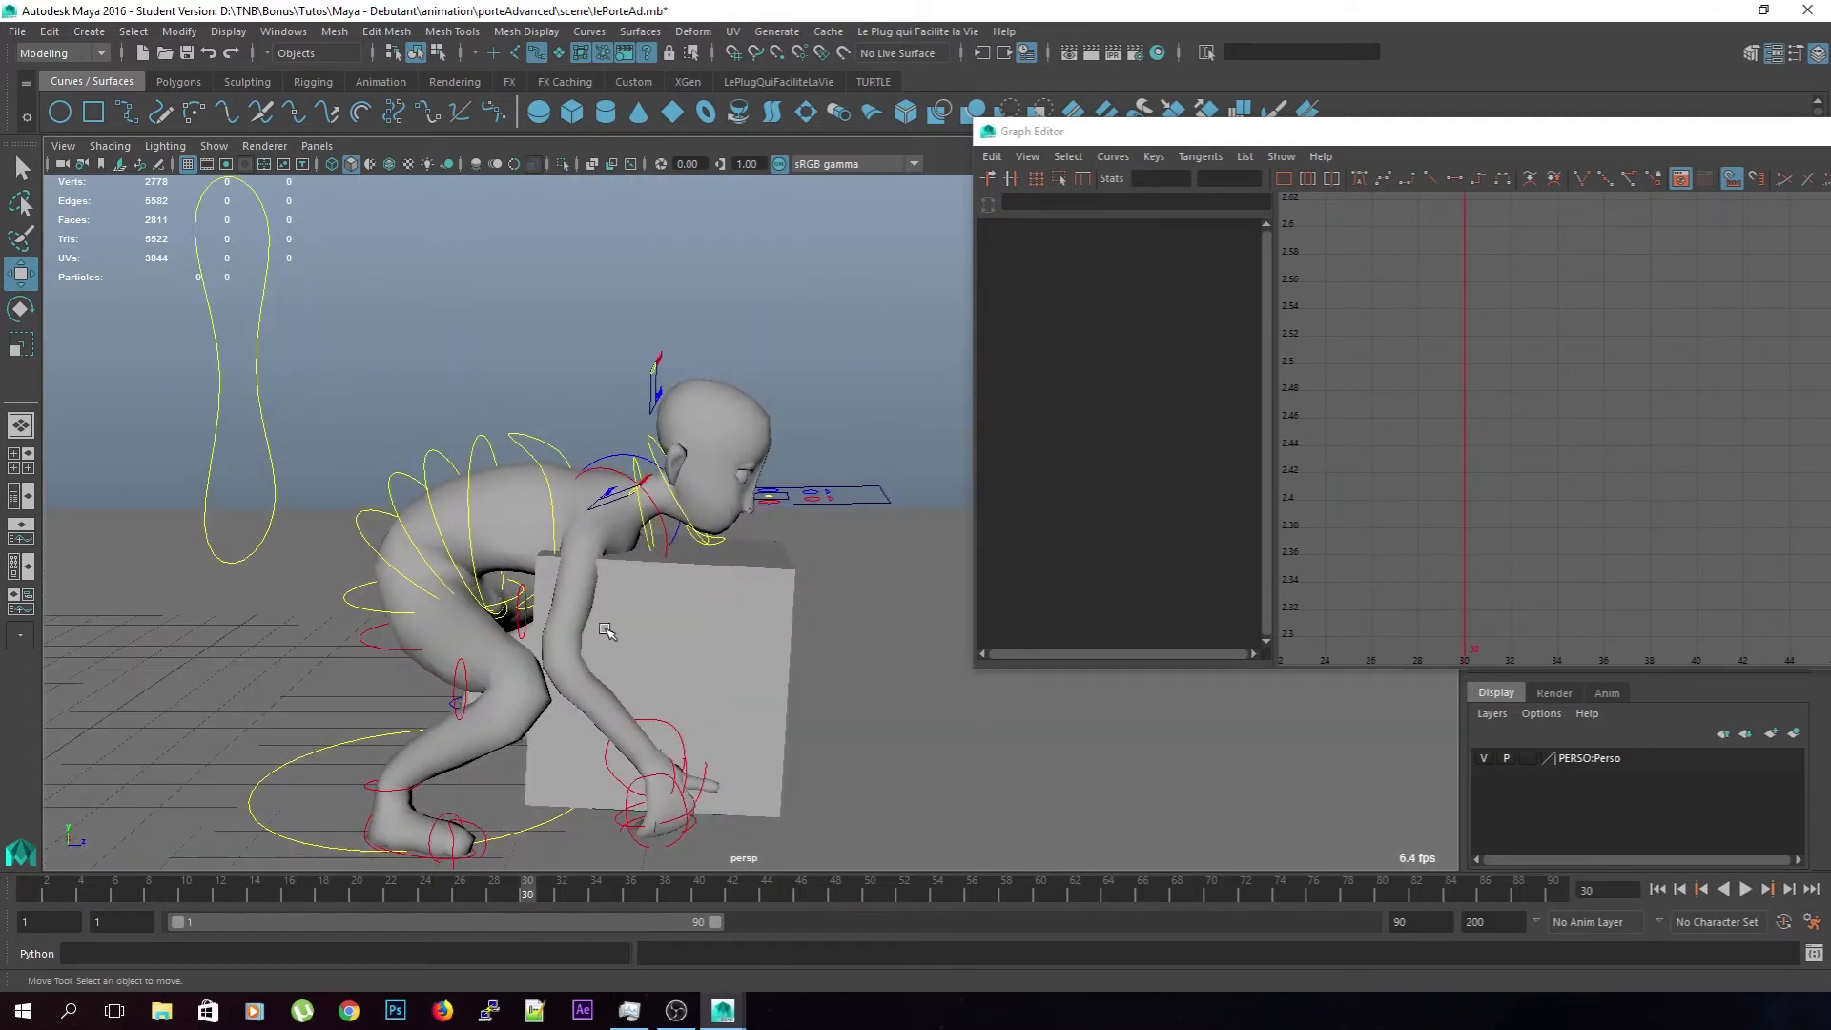
{"action": "middle_click_drag", "start_coordinate": [605, 629], "coordinate": [727, 605], "text": "alt"}
{"action": "left_click_drag", "start_coordinate": [728, 606], "coordinate": [775, 652], "text": "alt"}
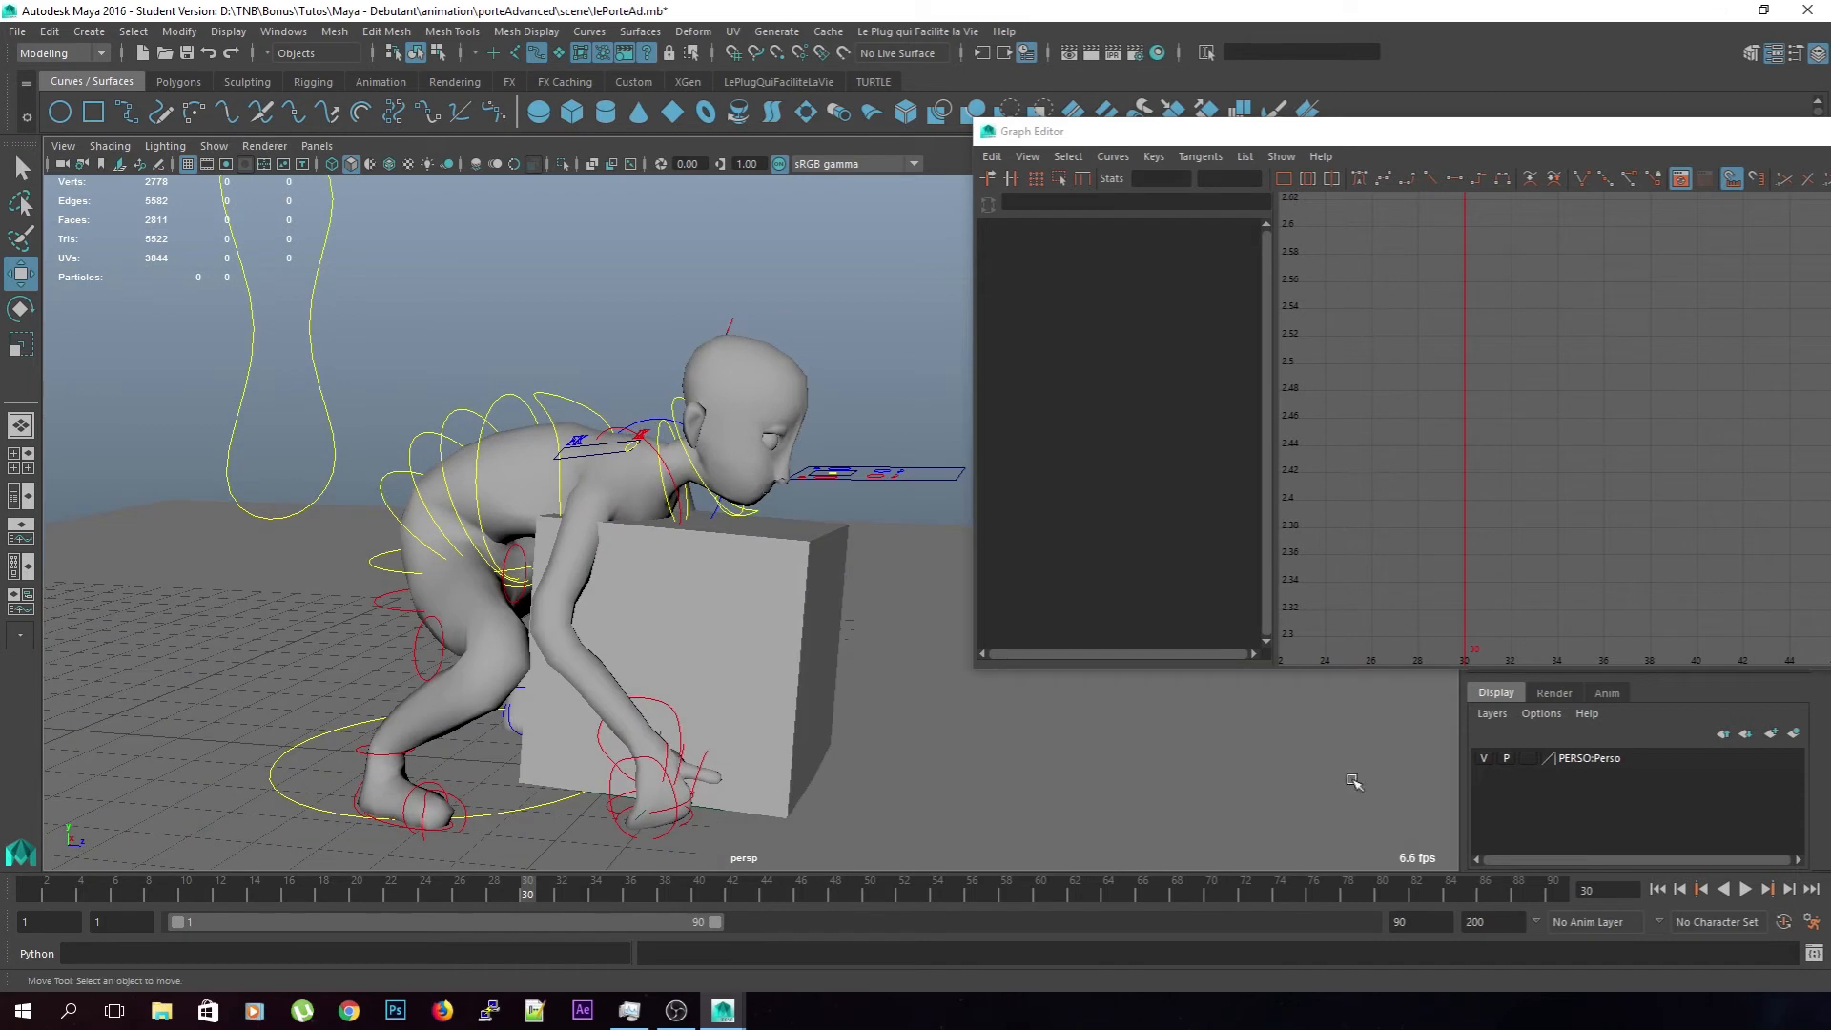
{"action": "left_click", "coordinate": [1744, 889]}
{"action": "left_click", "coordinate": [1744, 889]}
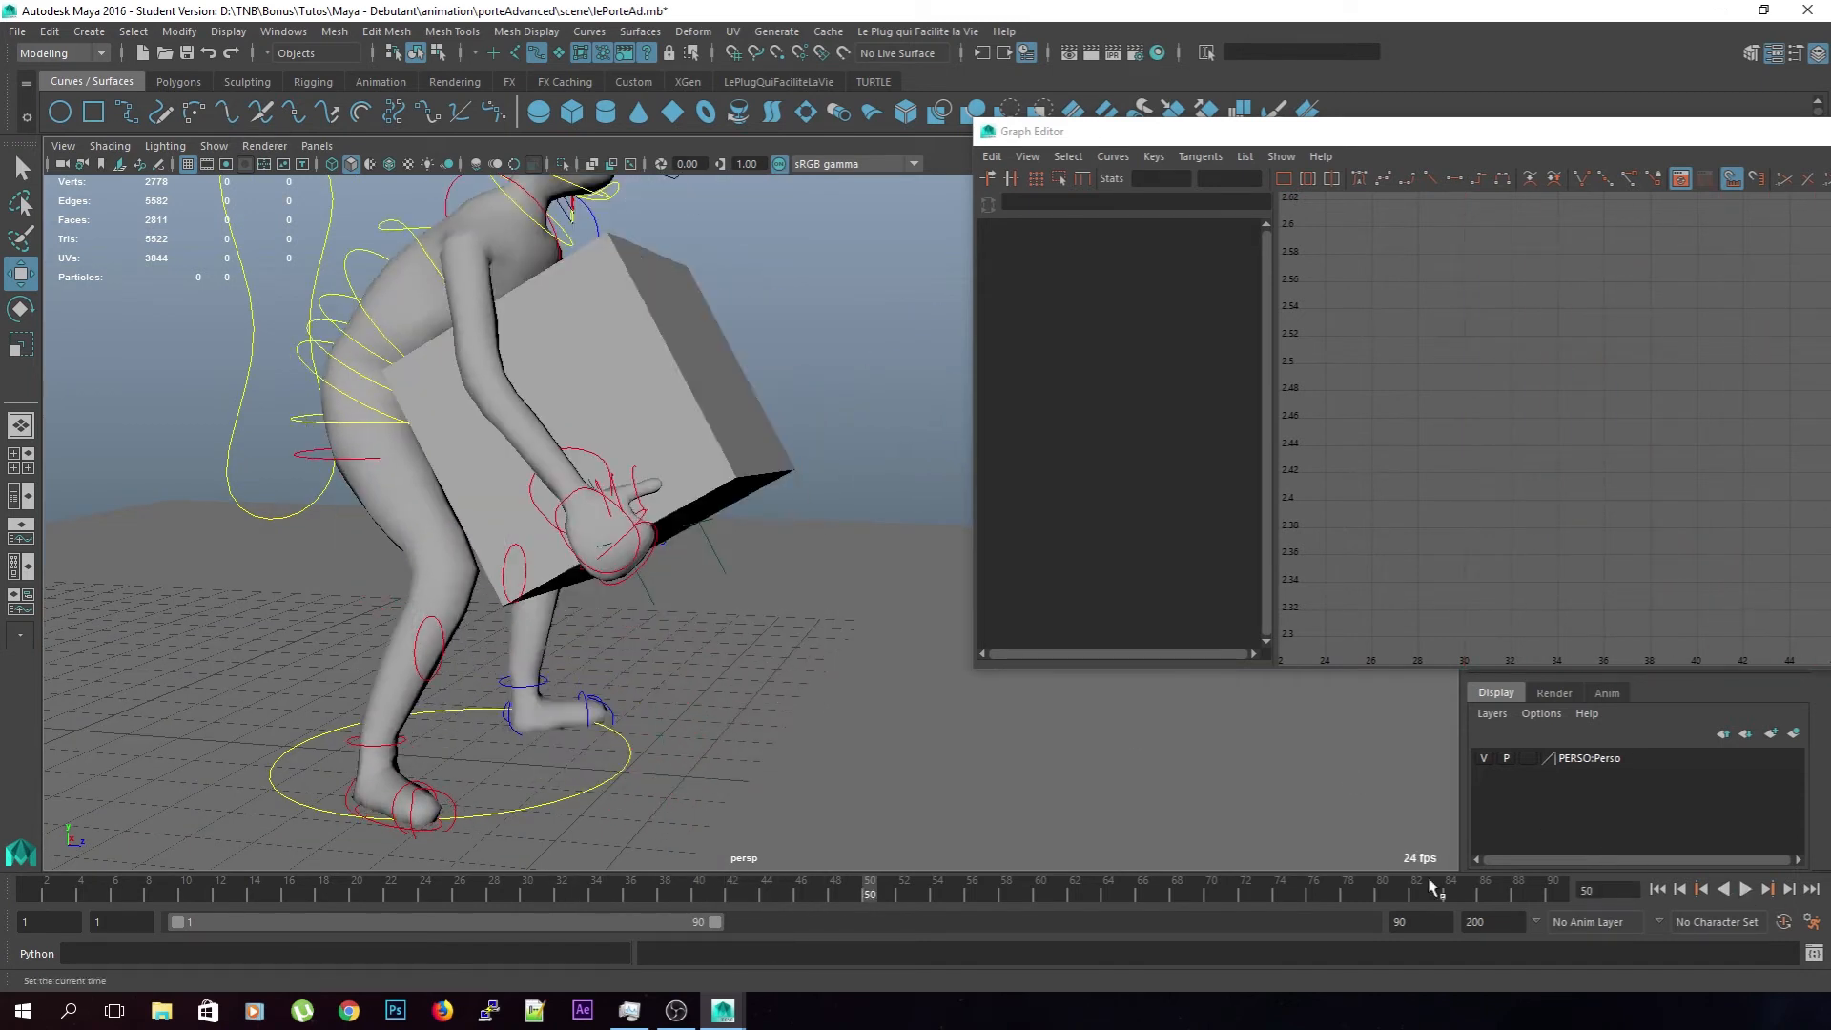
Replay the start of the box lift from a front three-quarter angle to examine the arms
{"action": "left_click_drag", "start_coordinate": [667, 699], "coordinate": [604, 701], "text": "alt"}
{"action": "middle_click_drag", "start_coordinate": [604, 701], "coordinate": [630, 728], "text": "alt"}
{"action": "left_click_drag", "start_coordinate": [846, 897], "coordinate": [452, 870]}
{"action": "left_click", "coordinate": [1744, 888]}
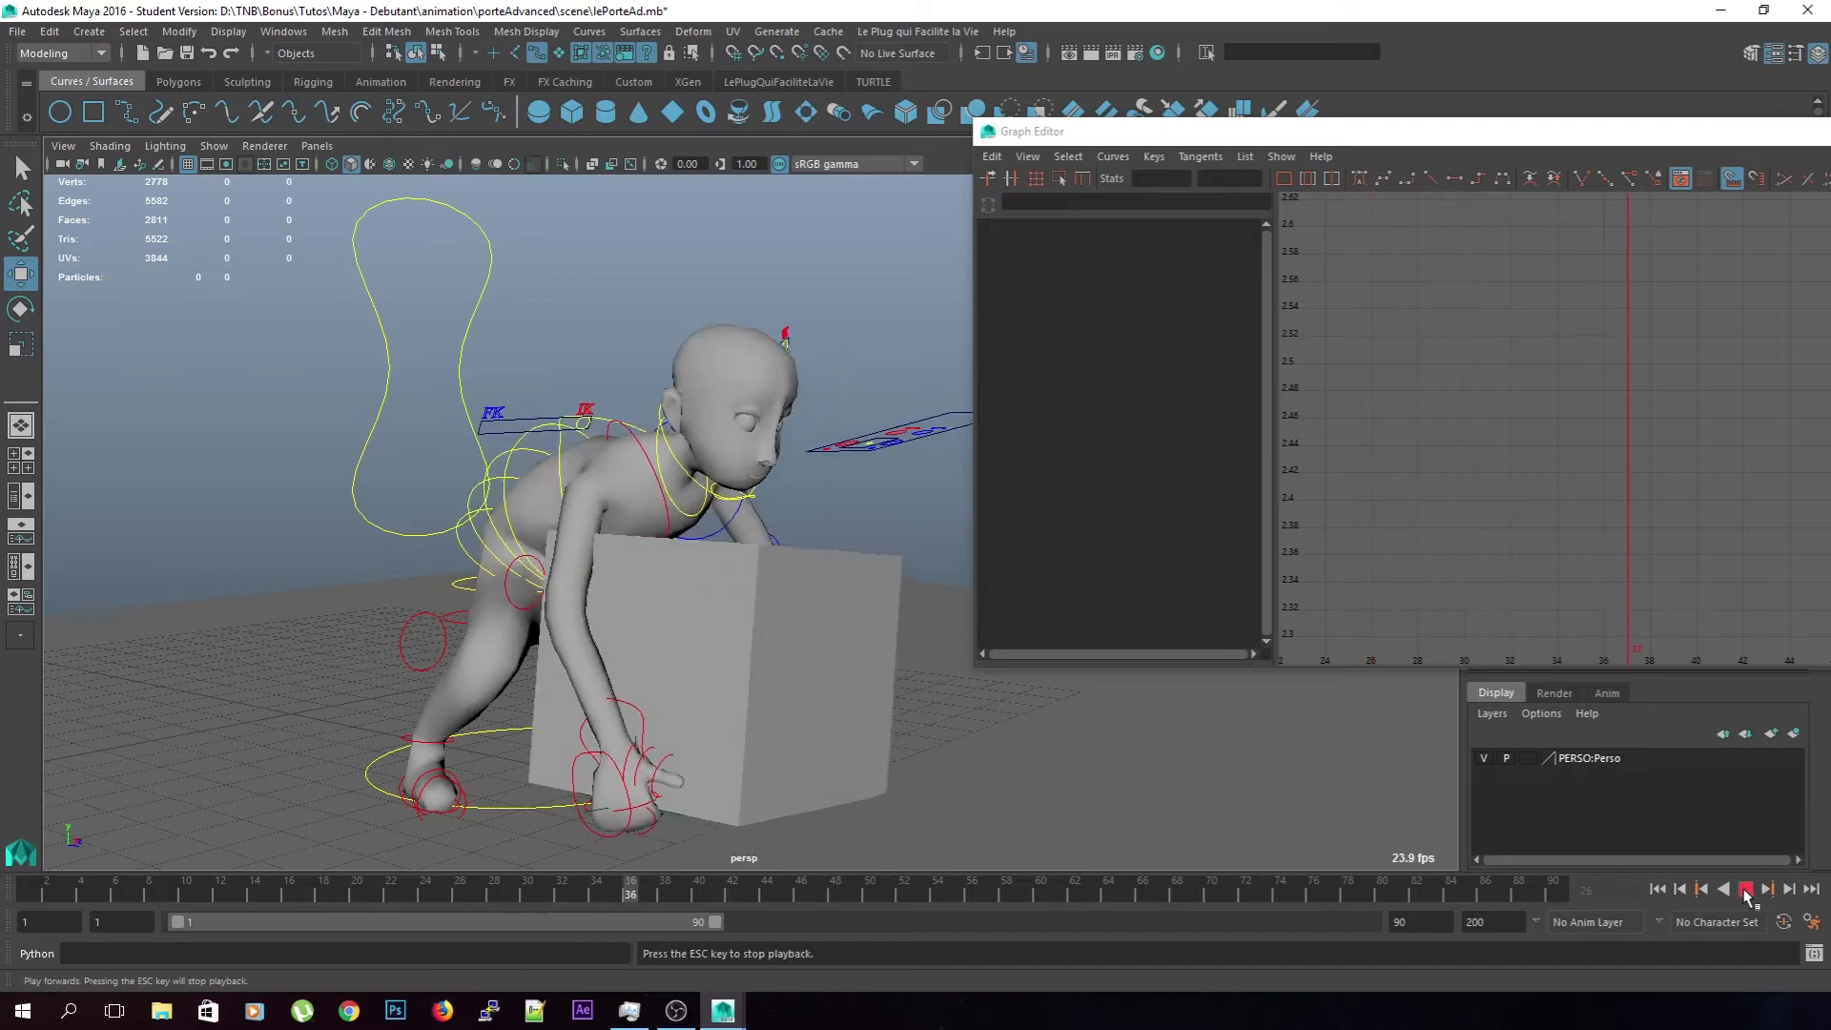
Move the right wrist control ctl_poignet_IK_R slightly toward the body at frames 42 and 44
{"action": "left_click_drag", "start_coordinate": [911, 888], "coordinate": [750, 891]}
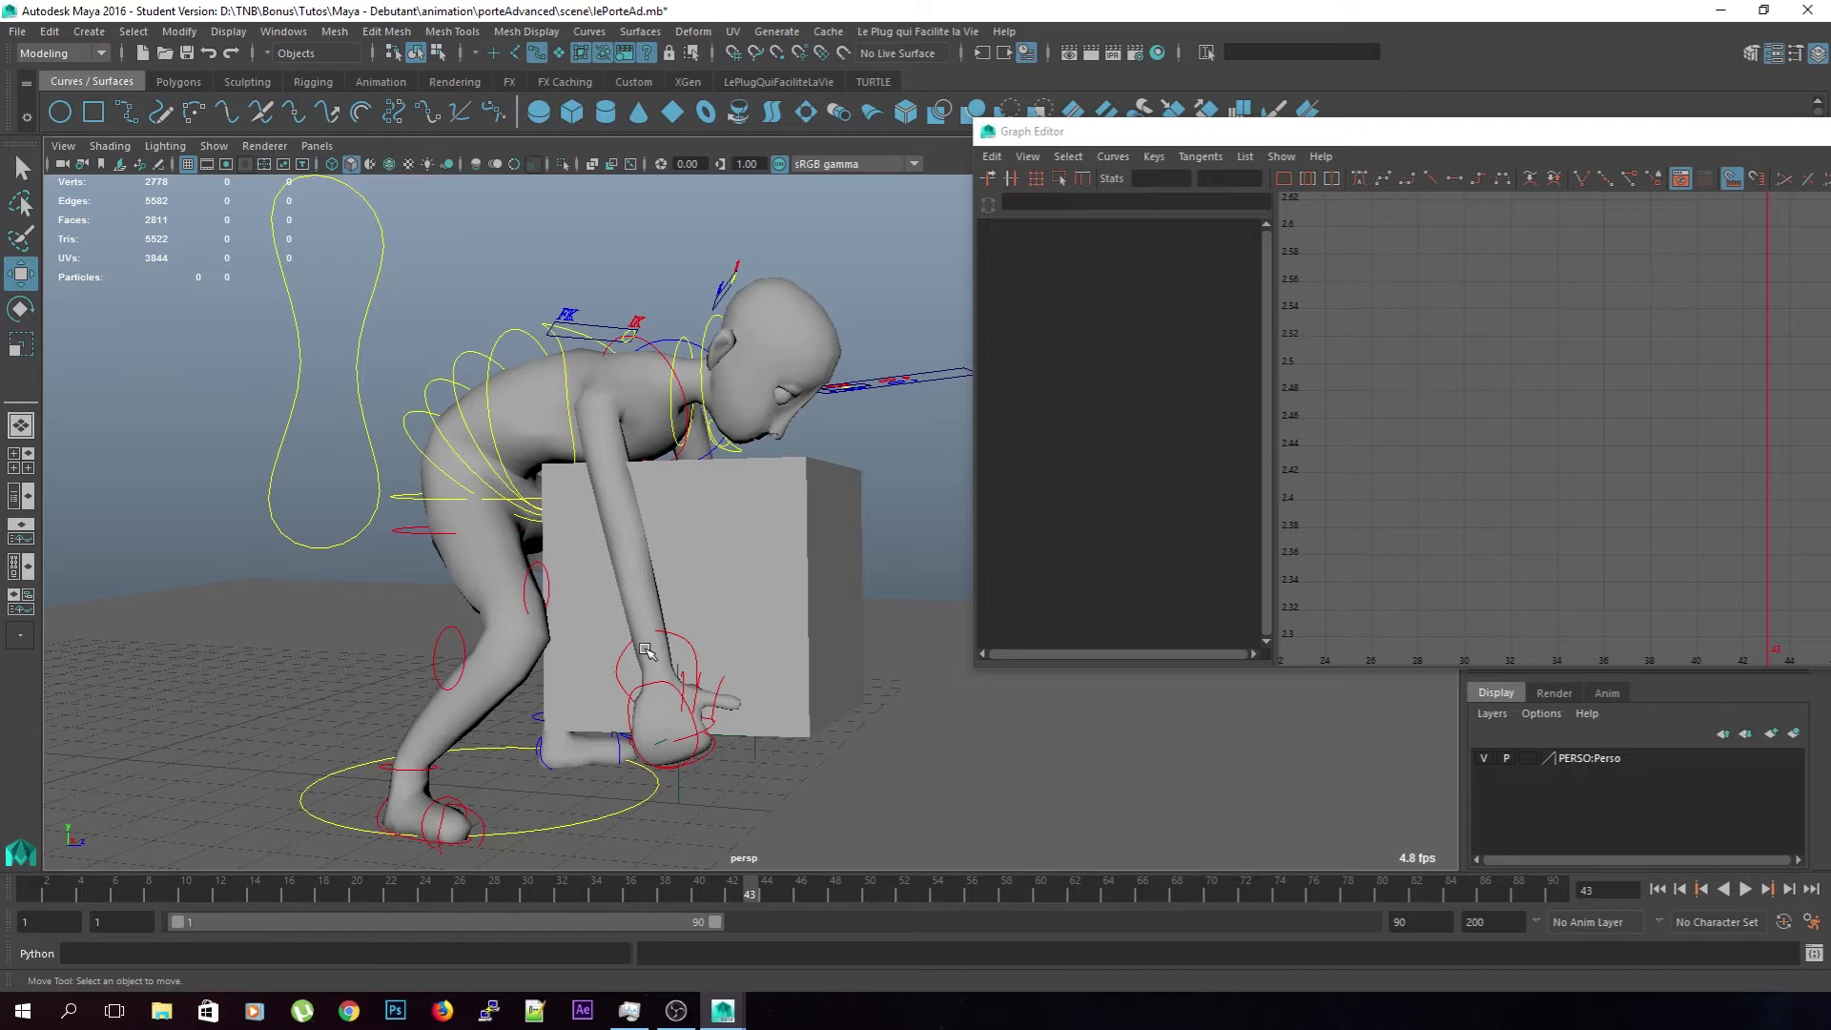
{"action": "scroll", "coordinate": [647, 652], "scroll_direction": "up", "scroll_amount": 3}
{"action": "middle_click_drag", "start_coordinate": [661, 633], "coordinate": [672, 585], "text": "alt"}
{"action": "left_click_drag", "start_coordinate": [672, 584], "coordinate": [735, 894], "text": "alt"}
{"action": "left_click", "coordinate": [811, 634]}
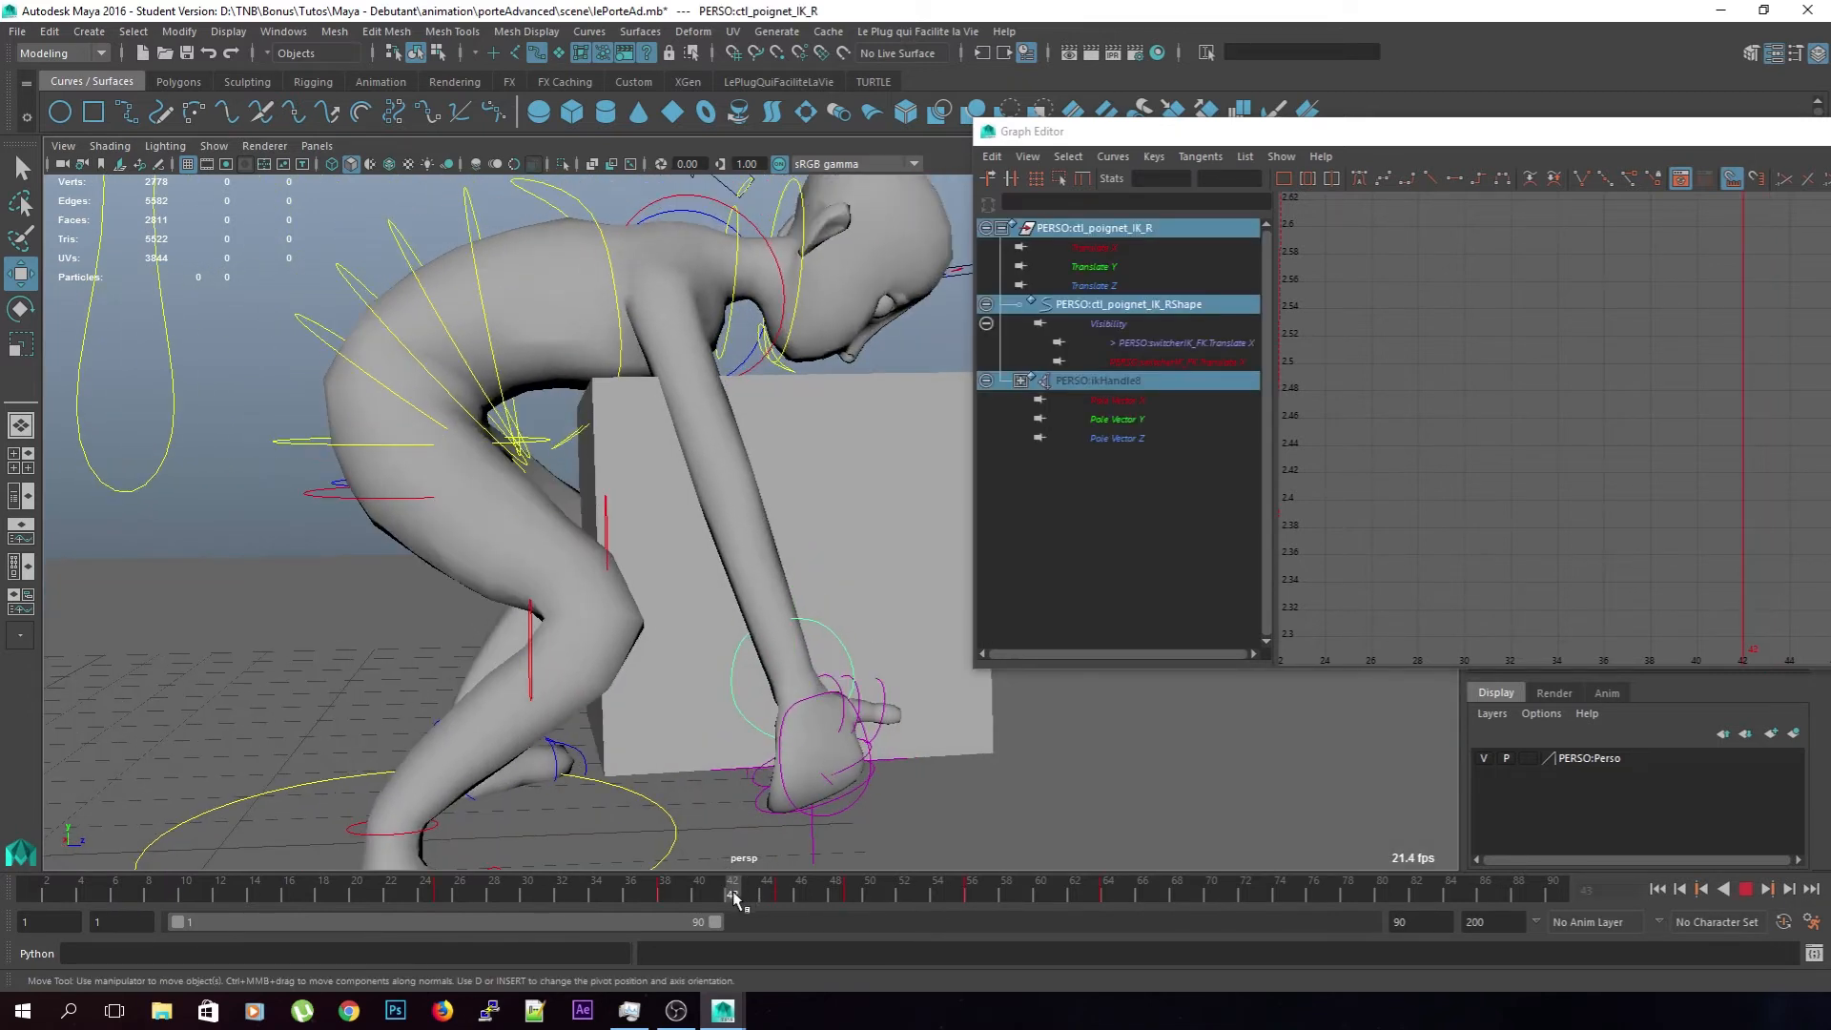
{"action": "left_click_drag", "start_coordinate": [818, 776], "coordinate": [793, 743], "text": "alt"}
{"action": "left_click_drag", "start_coordinate": [777, 670], "coordinate": [766, 669]}
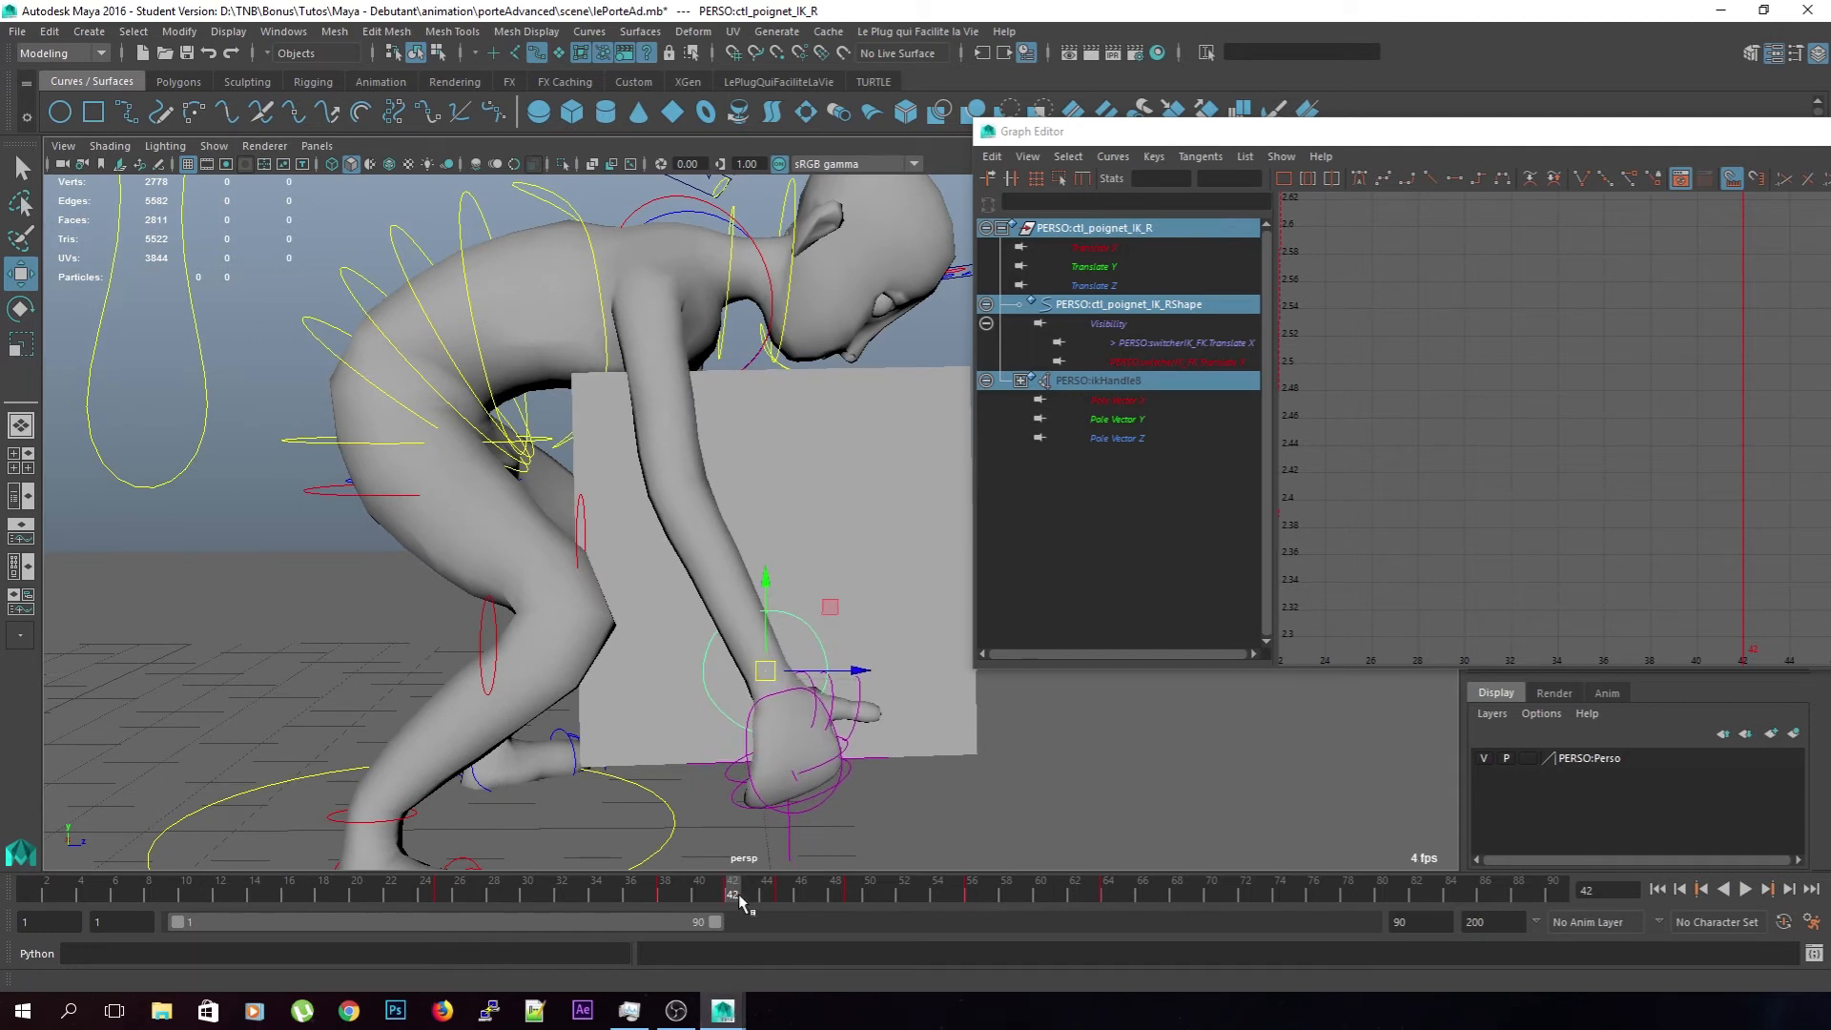
{"action": "left_click_drag", "start_coordinate": [740, 895], "coordinate": [765, 893]}
{"action": "left_click_drag", "start_coordinate": [765, 625], "coordinate": [760, 618]}
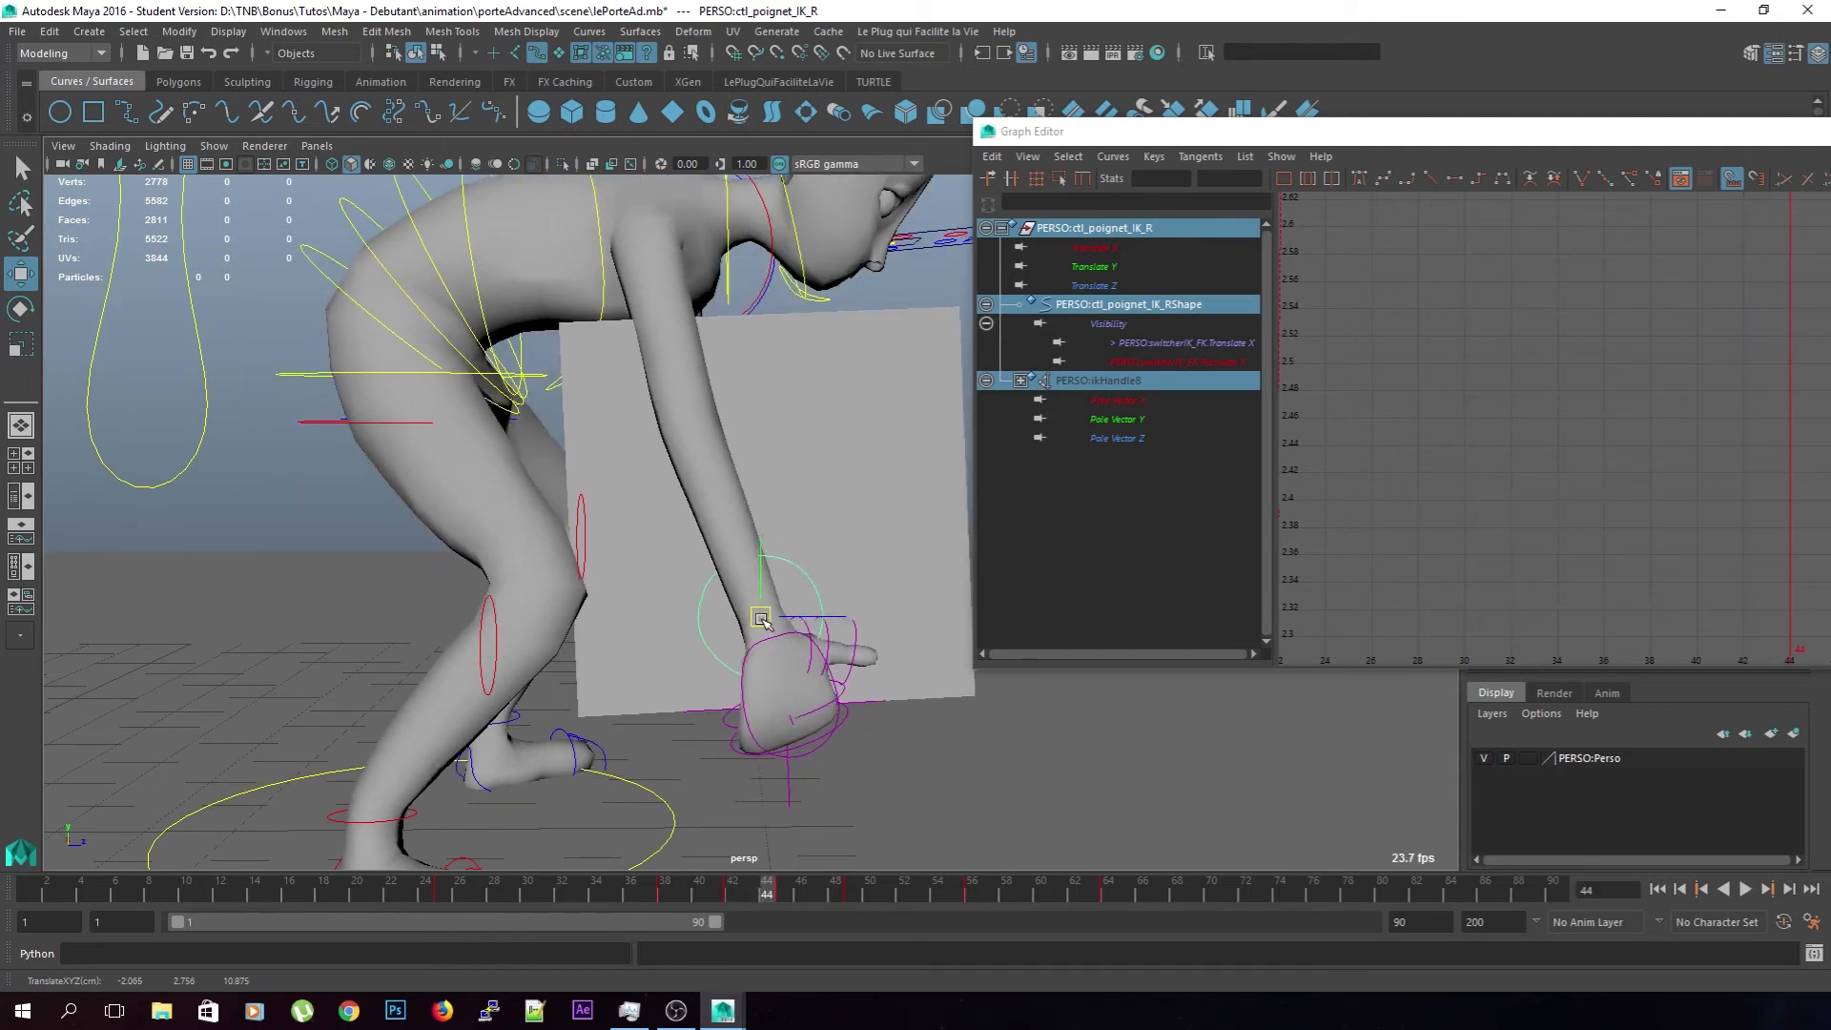
Replay the box lift up close and with the whole body in view to check the corrected wrist motion
{"action": "left_click_drag", "start_coordinate": [751, 900], "coordinate": [578, 894]}
{"action": "left_click", "coordinate": [1743, 891]}
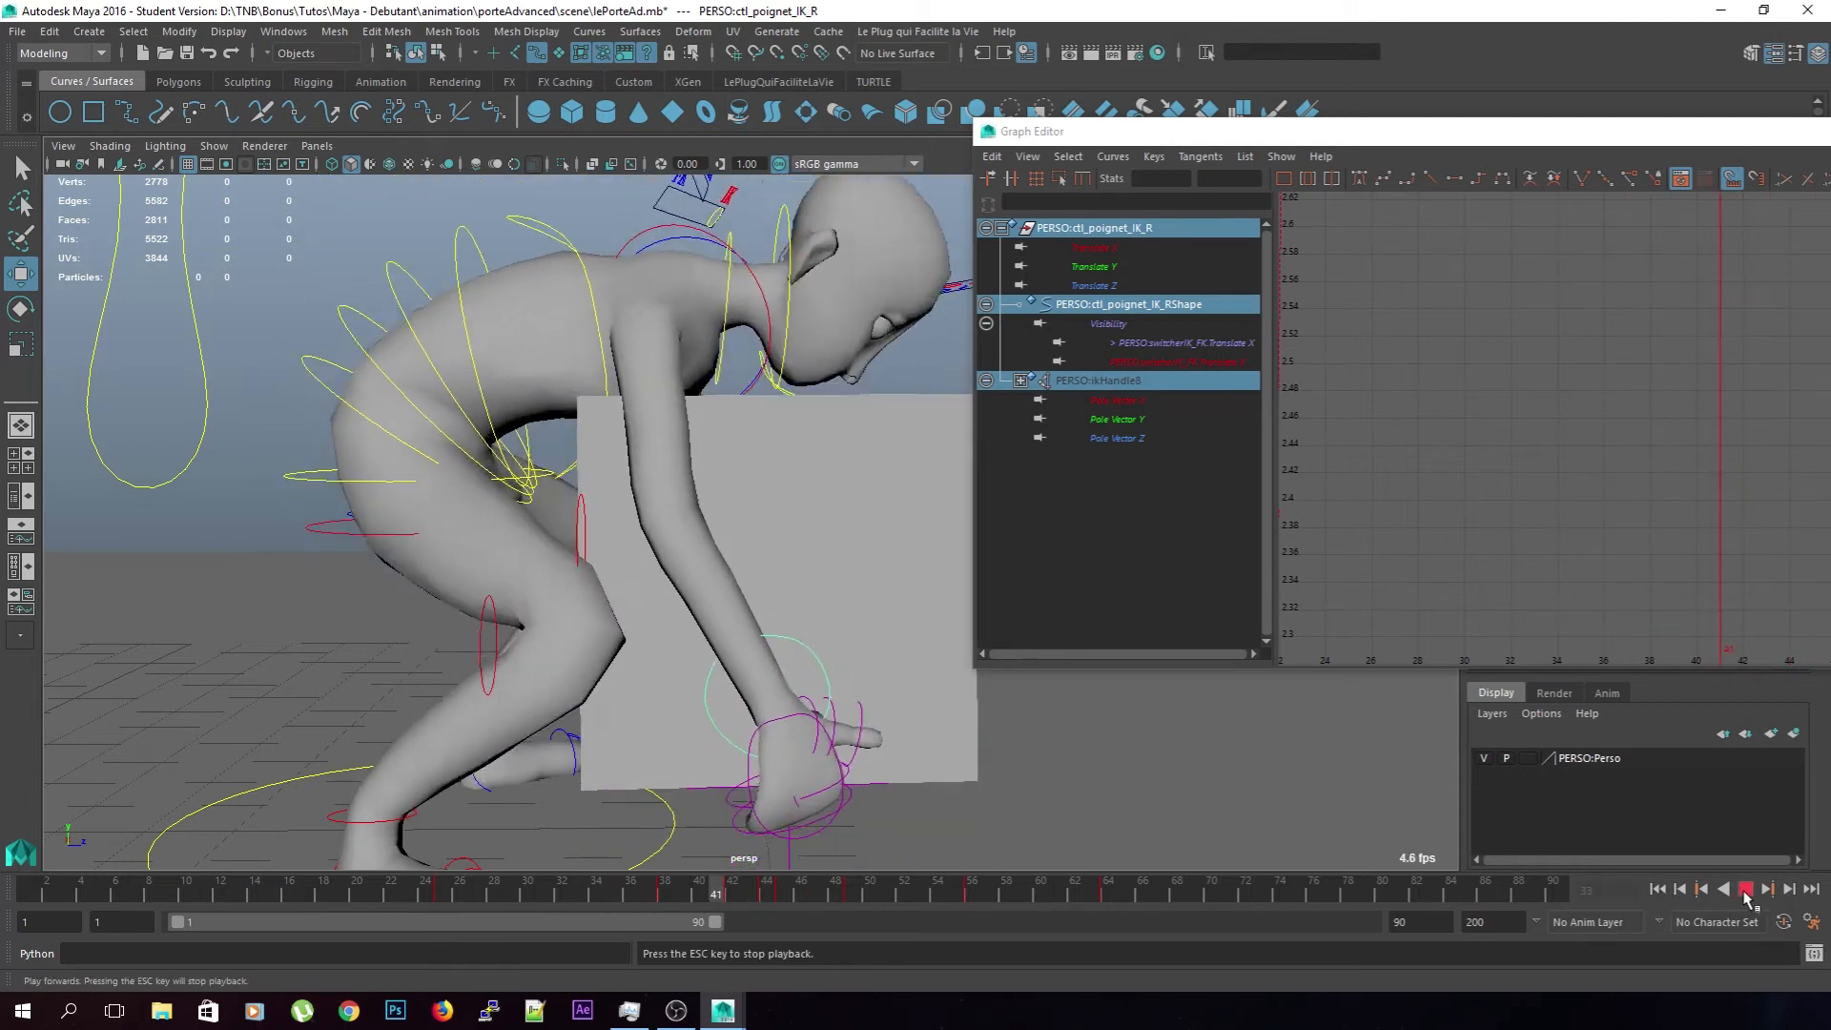
{"action": "middle_click_drag", "start_coordinate": [639, 530], "coordinate": [640, 615], "text": "alt"}
{"action": "left_click_drag", "start_coordinate": [1090, 889], "coordinate": [682, 882]}
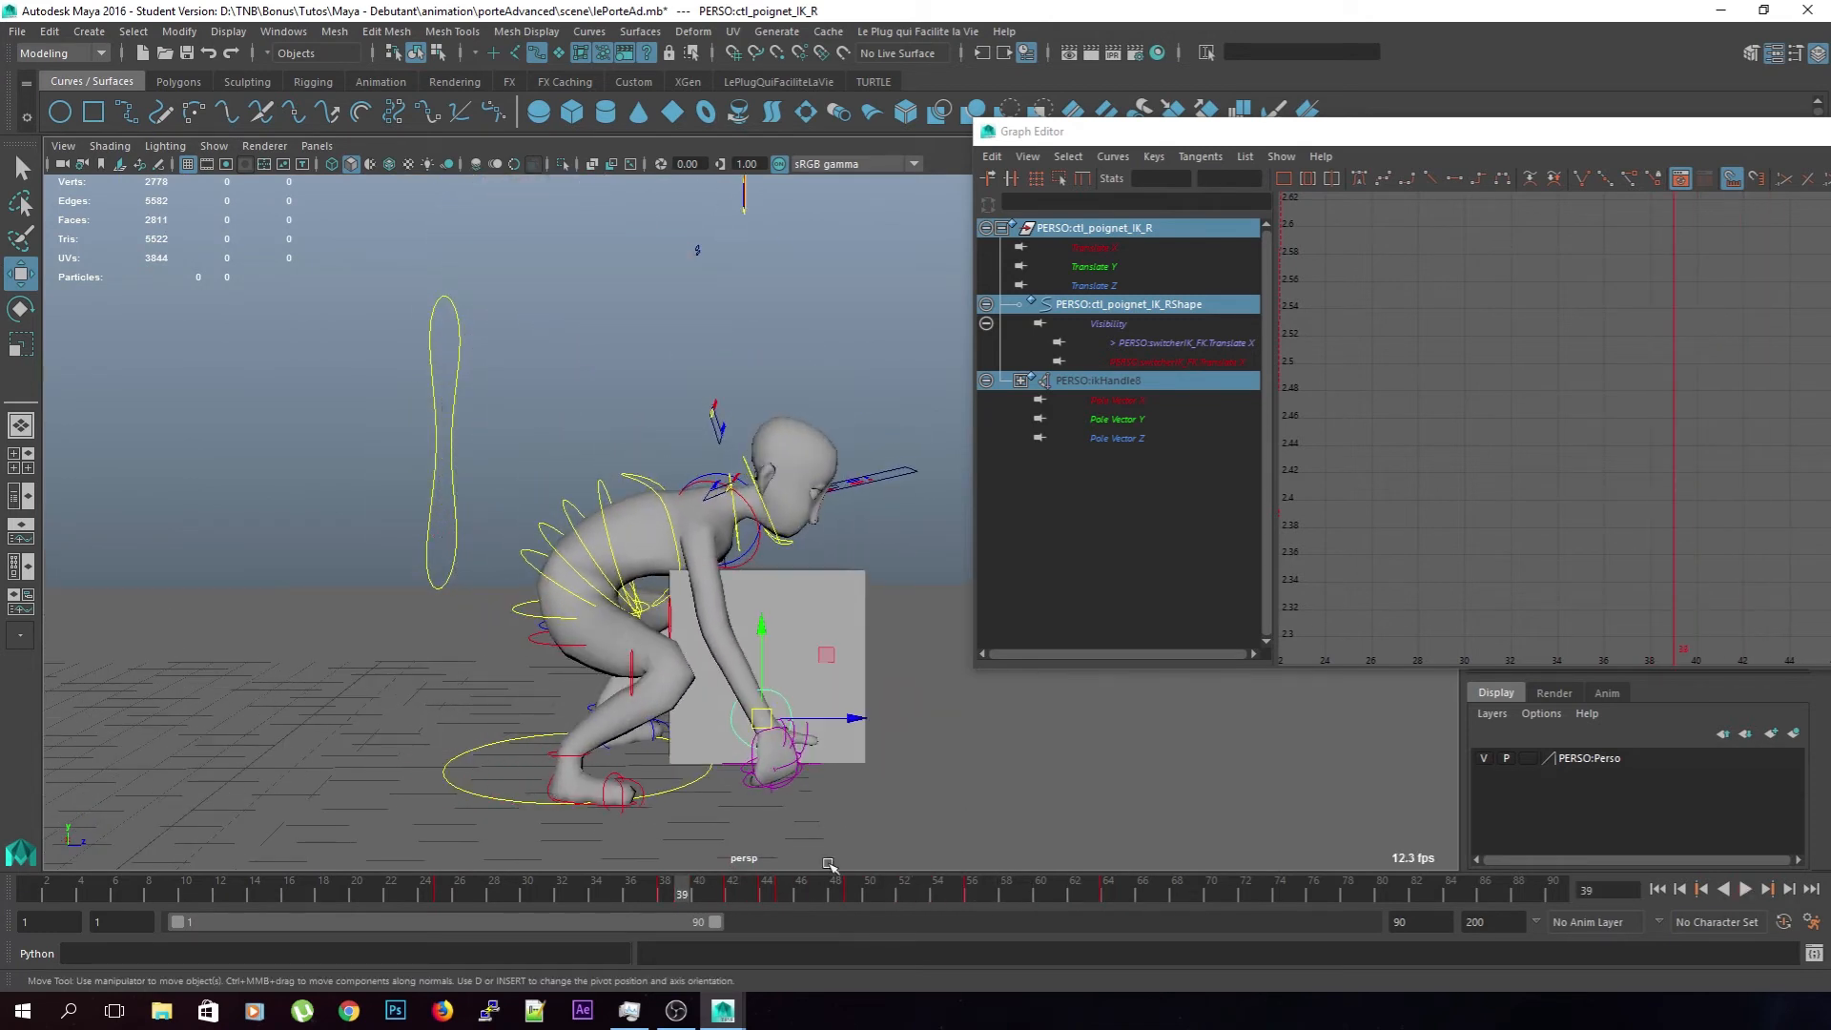
{"action": "left_click", "coordinate": [1745, 889]}
{"action": "left_click", "coordinate": [1745, 888]}
{"action": "left_click_drag", "start_coordinate": [1041, 892], "coordinate": [597, 882]}
{"action": "left_click", "coordinate": [1750, 891]}
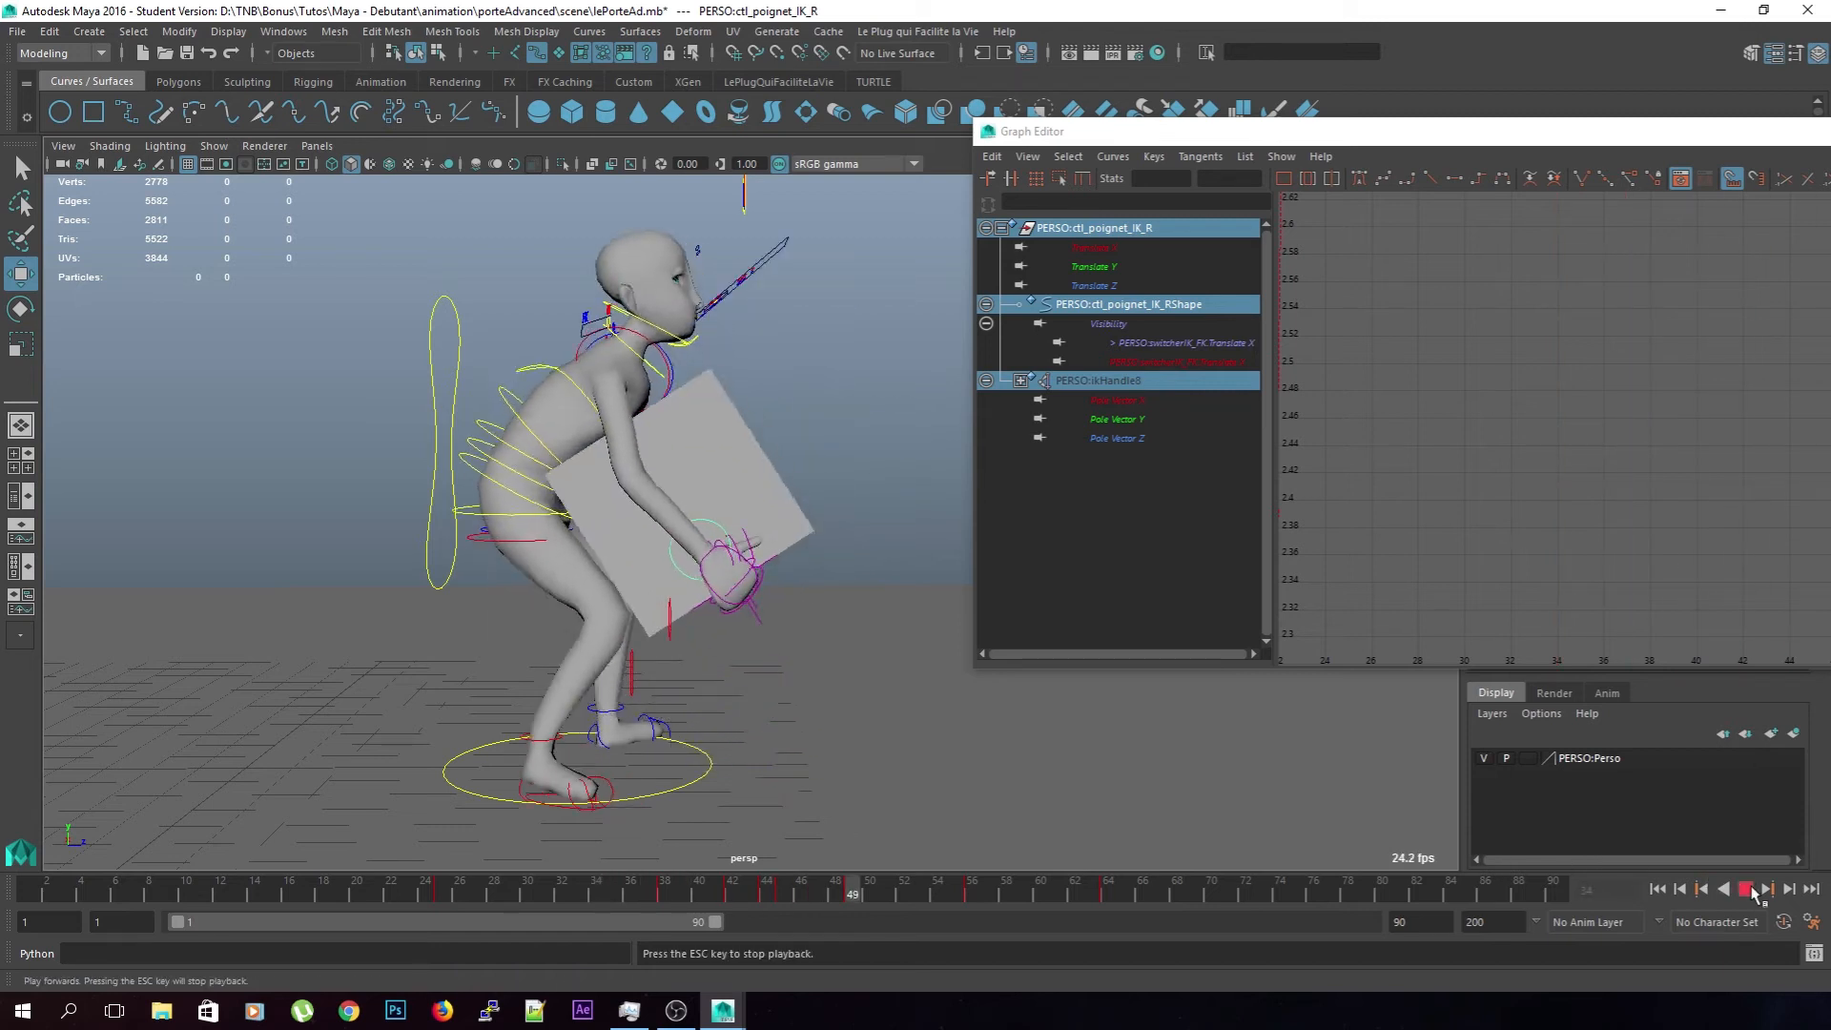
Select spine controls ctl_column_1 to ctl_column_4 at frame 42 and frame all their curves in the Graph Editor
{"action": "left_click_drag", "start_coordinate": [1353, 891], "coordinate": [729, 902]}
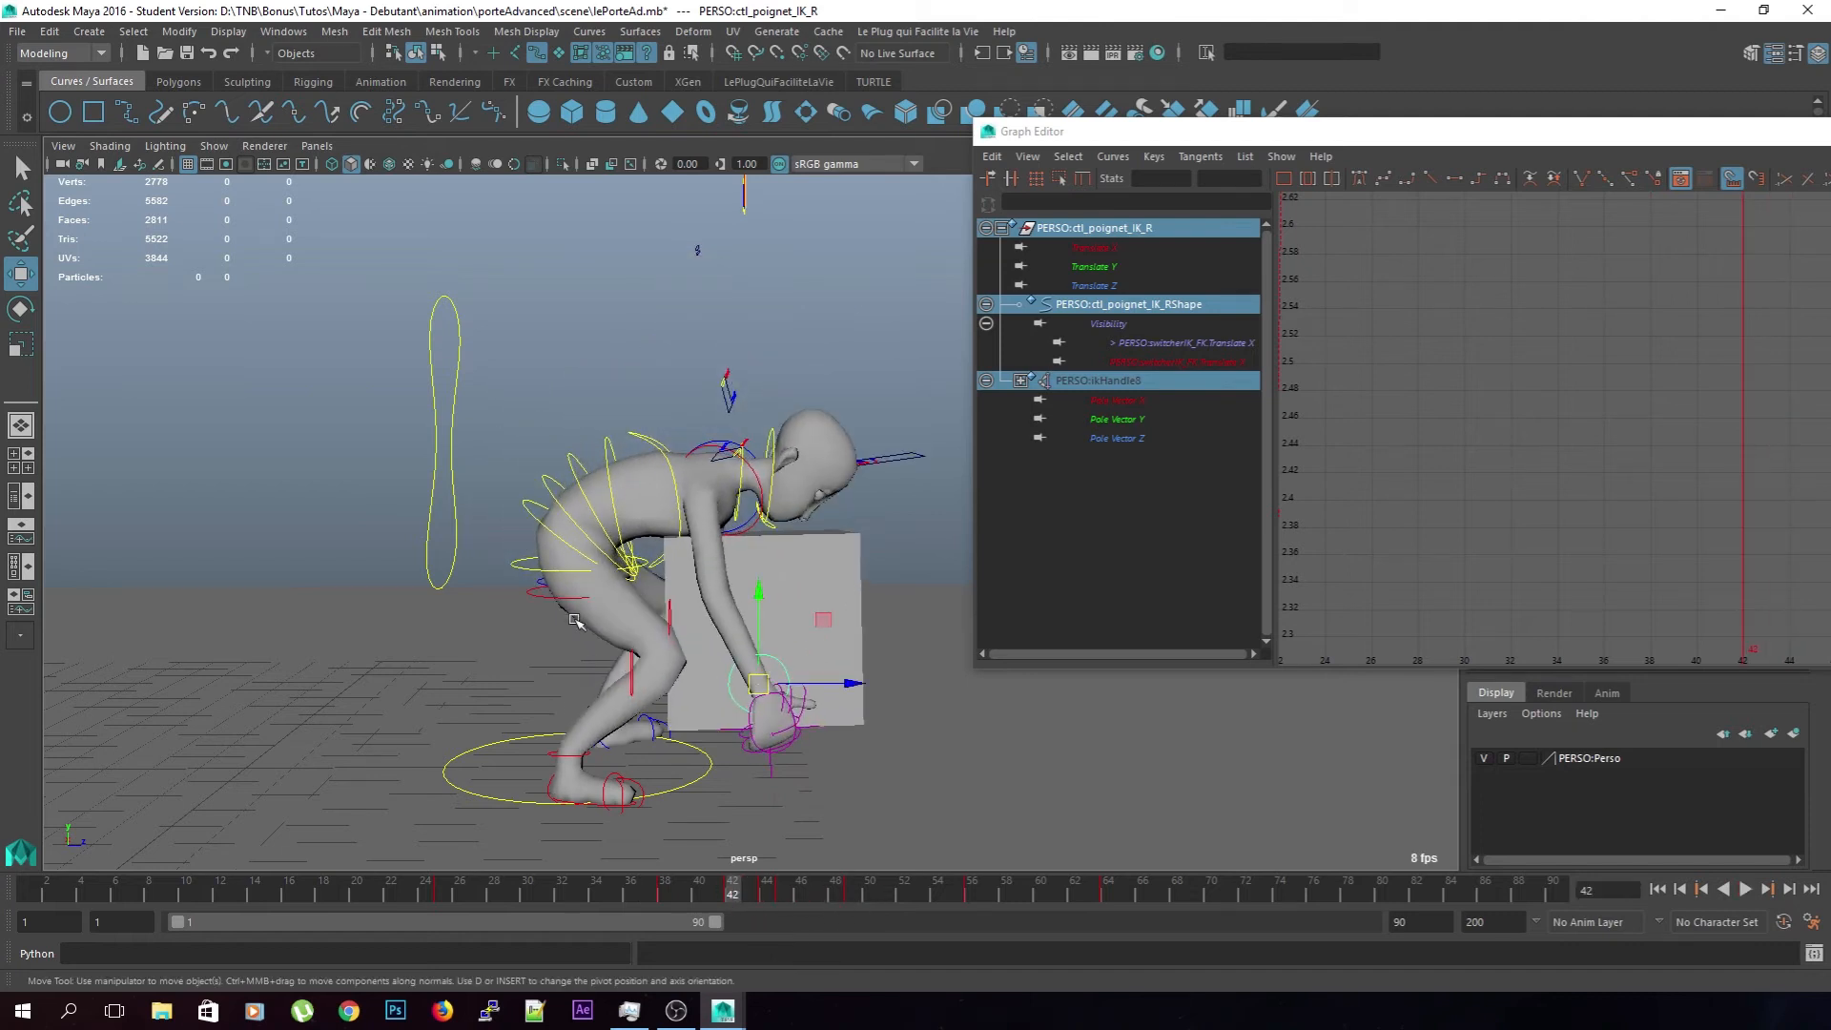
{"action": "left_click", "coordinate": [534, 527]}
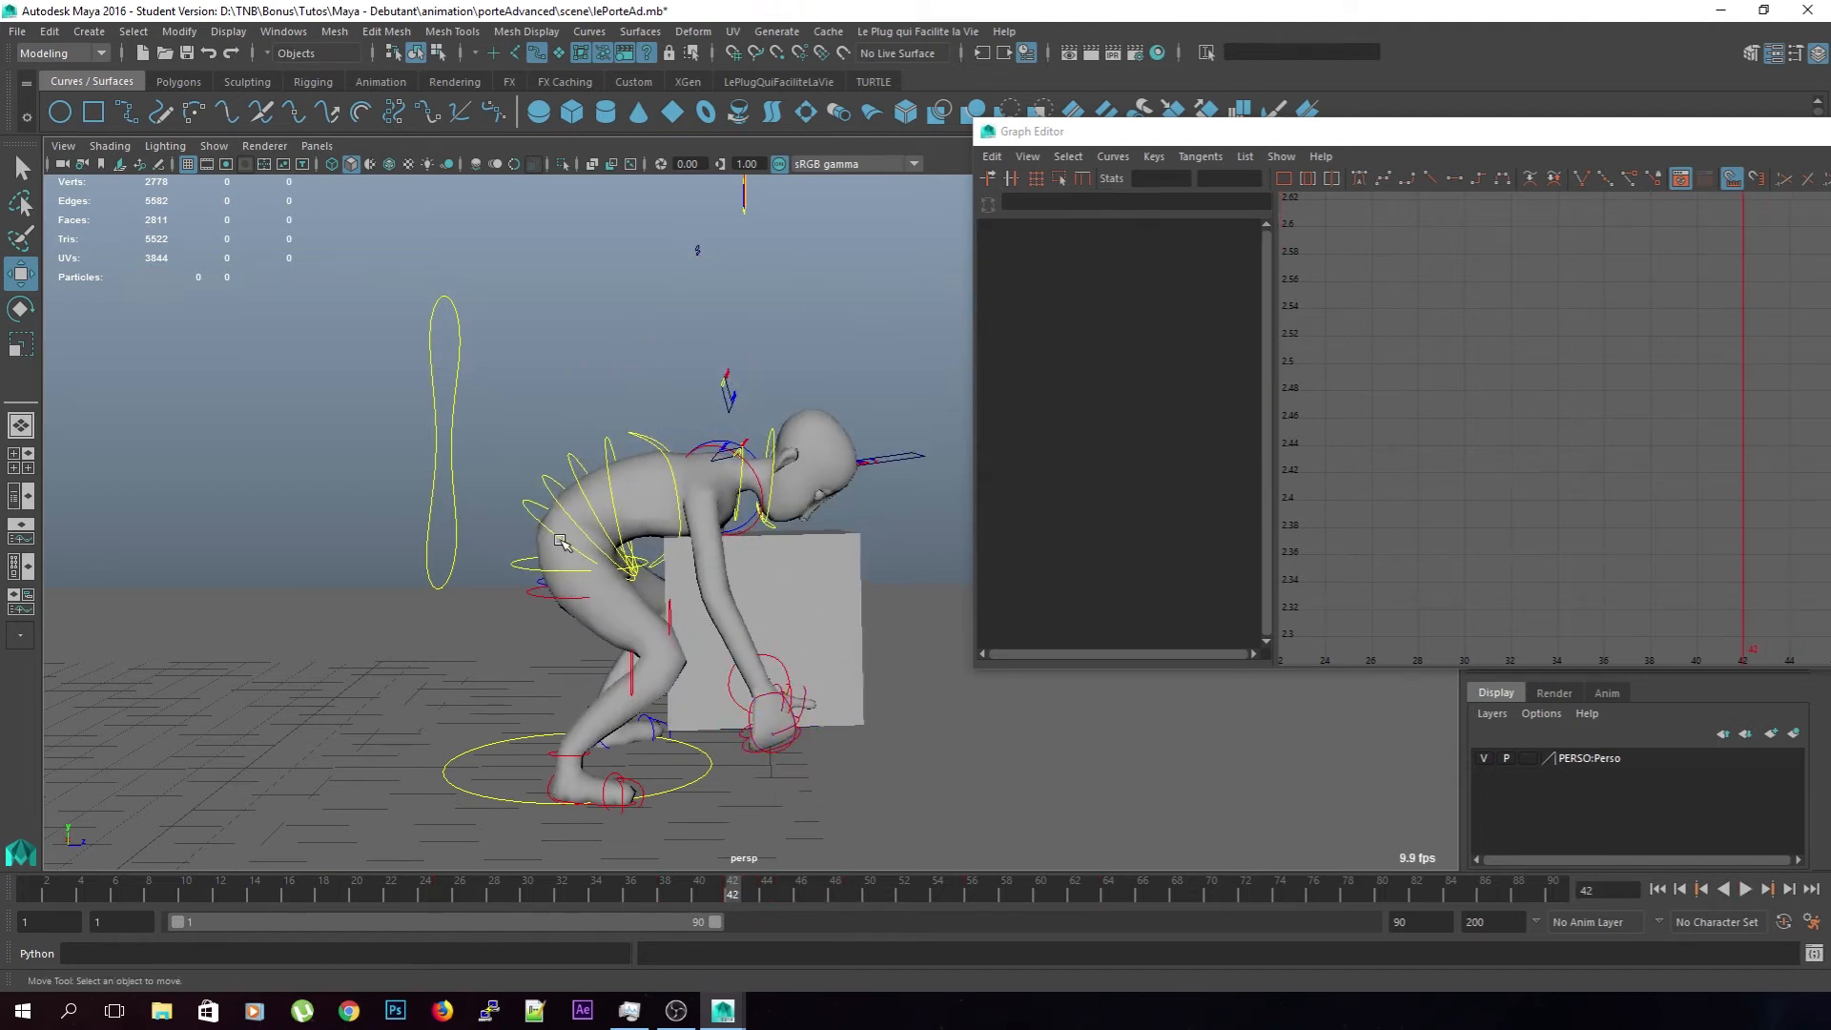
{"action": "left_click", "coordinate": [546, 481], "text": "shift"}
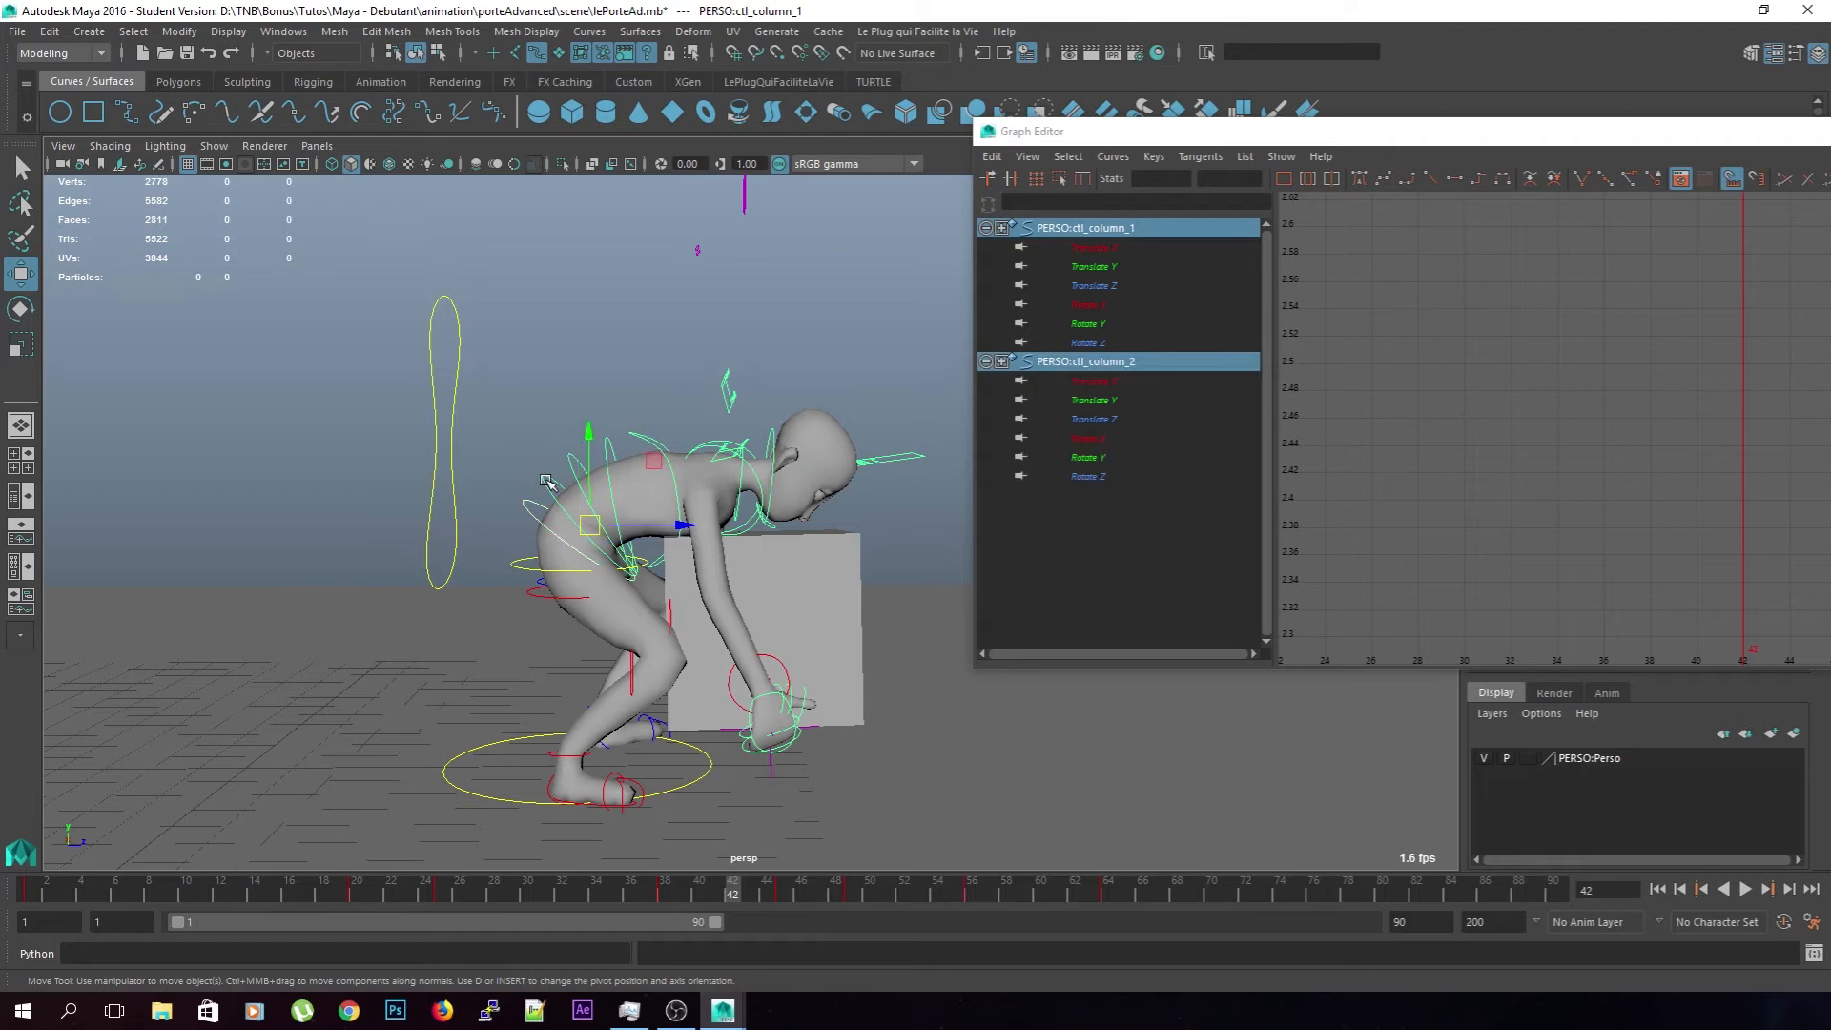
{"action": "left_click", "coordinate": [615, 463], "text": "shift"}
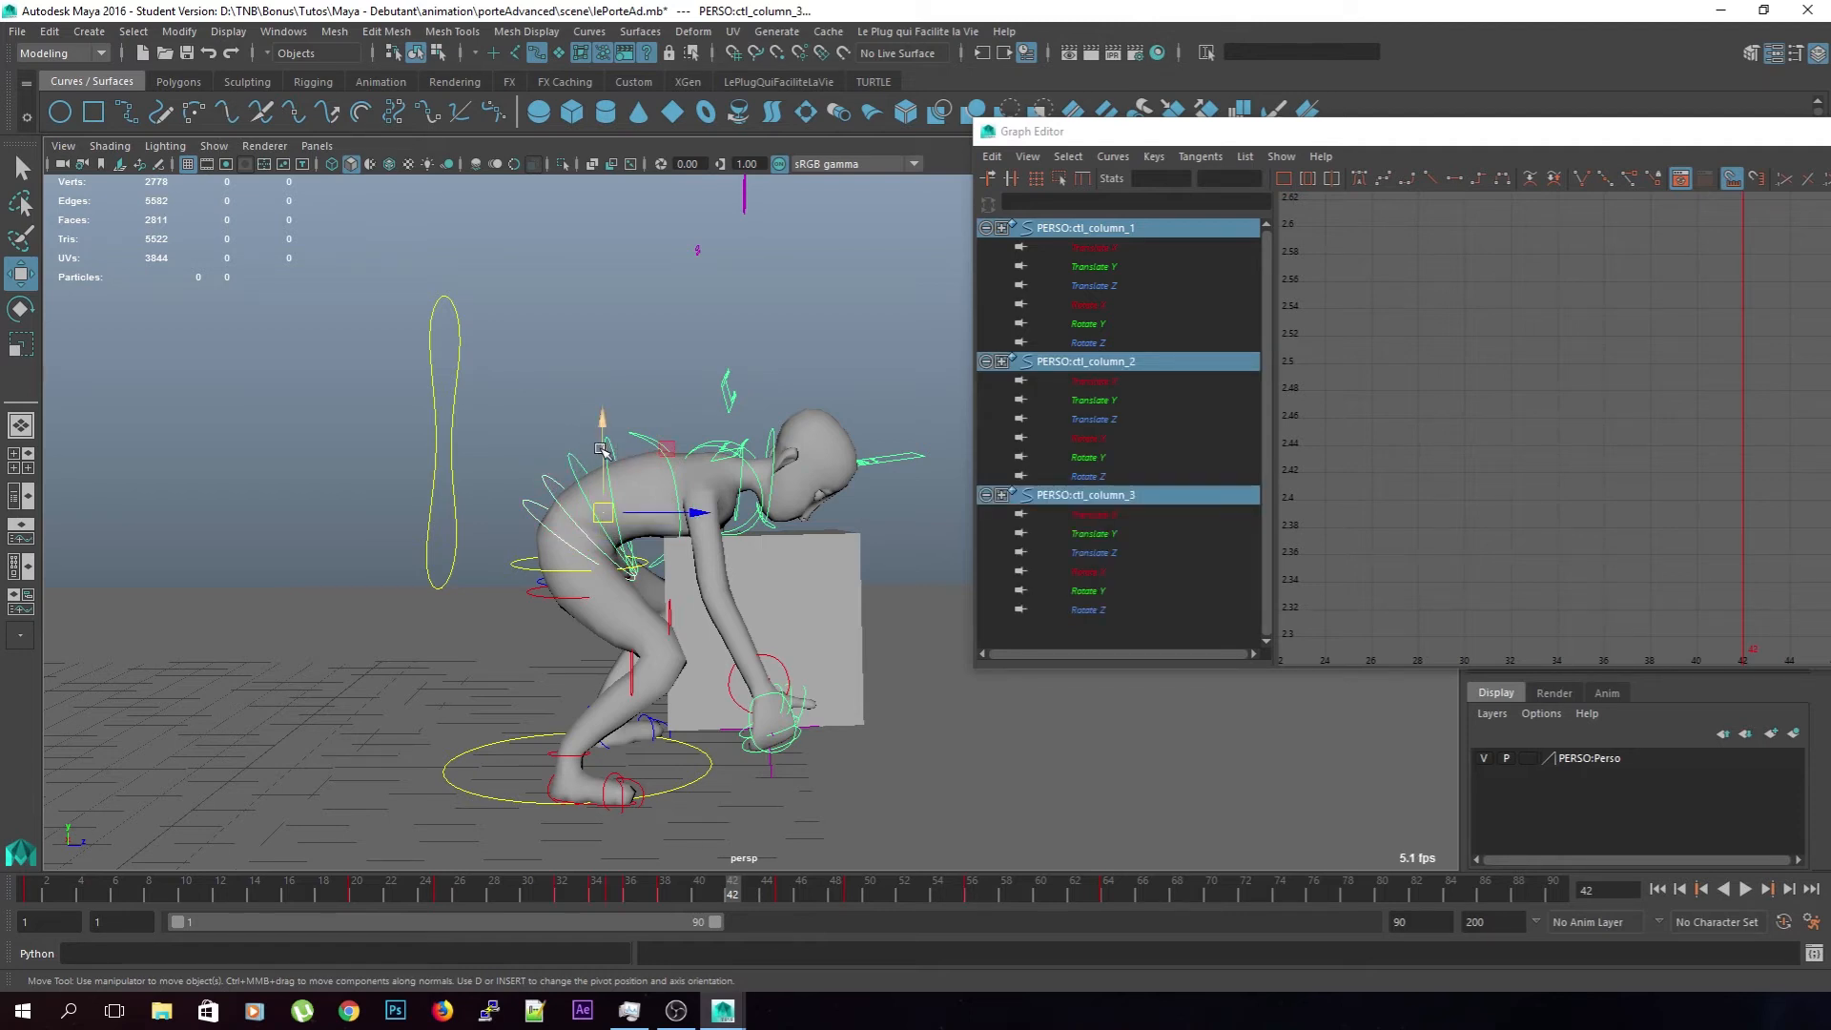
{"action": "key", "text": "q"}
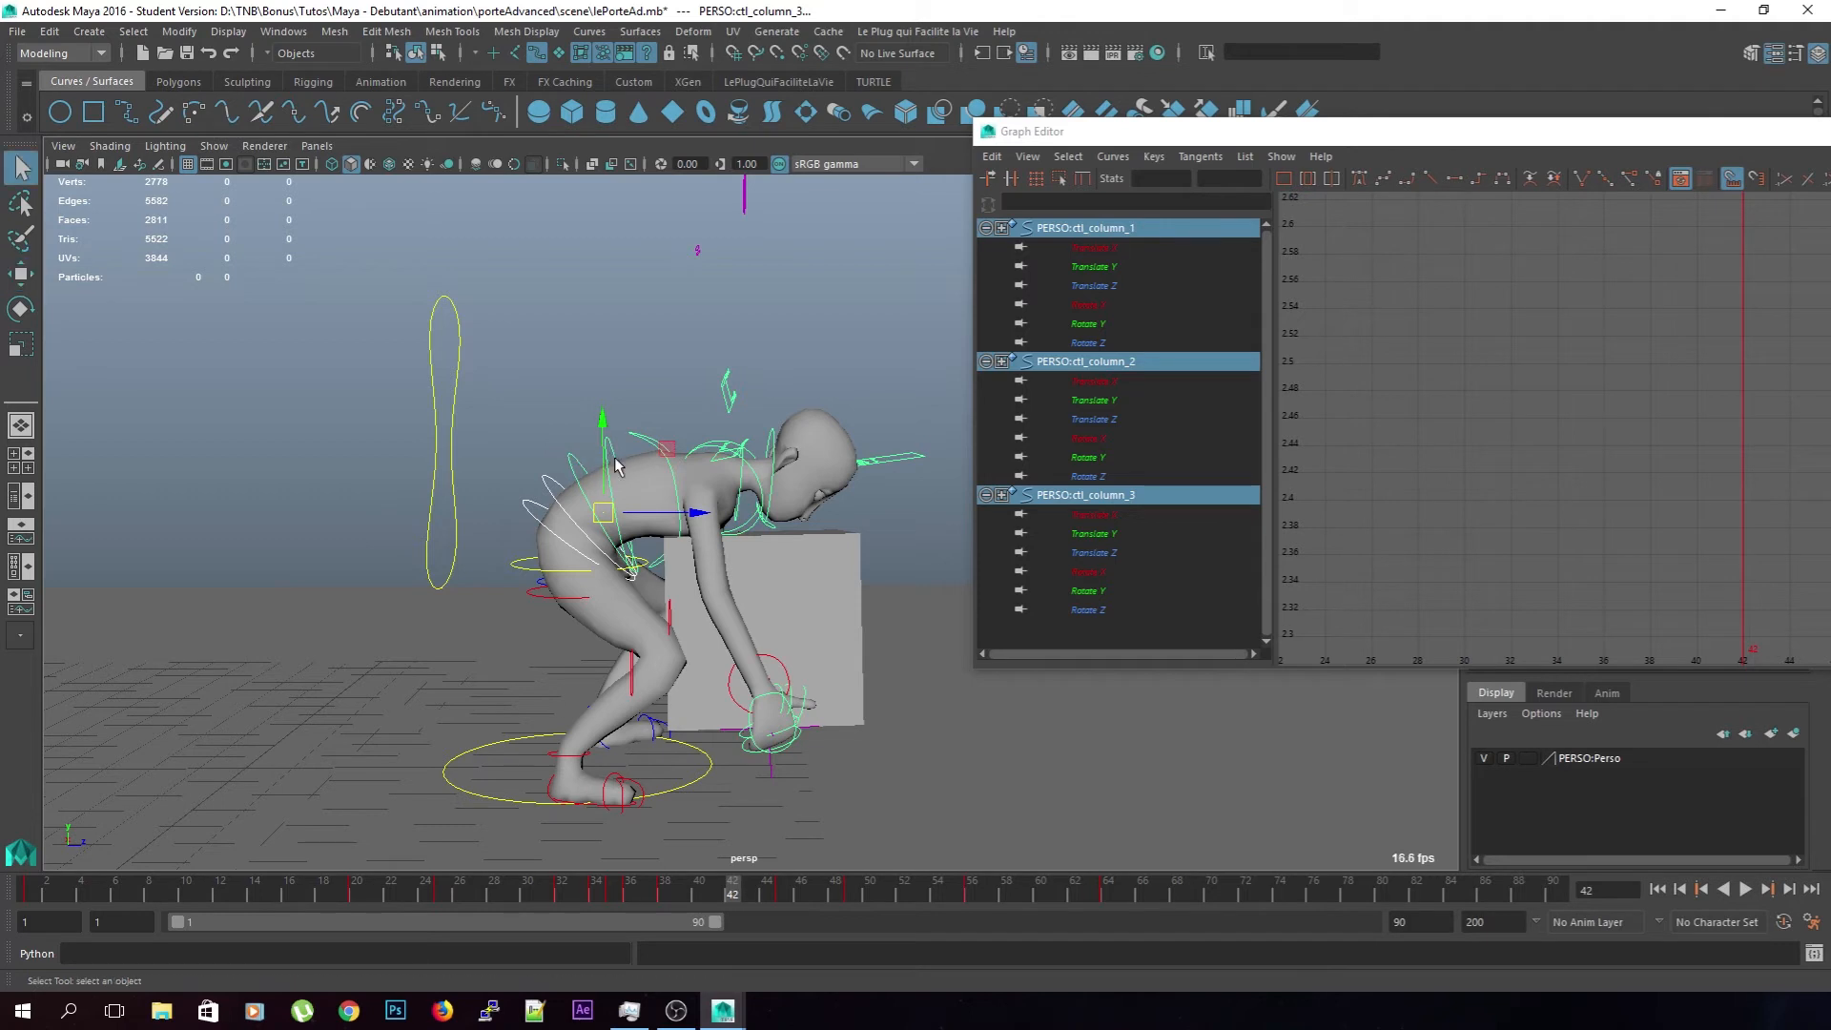
{"action": "left_click", "coordinate": [604, 459], "text": "shift"}
{"action": "left_click_drag", "start_coordinate": [1437, 139], "coordinate": [1119, 147]}
{"action": "key", "text": "a"}
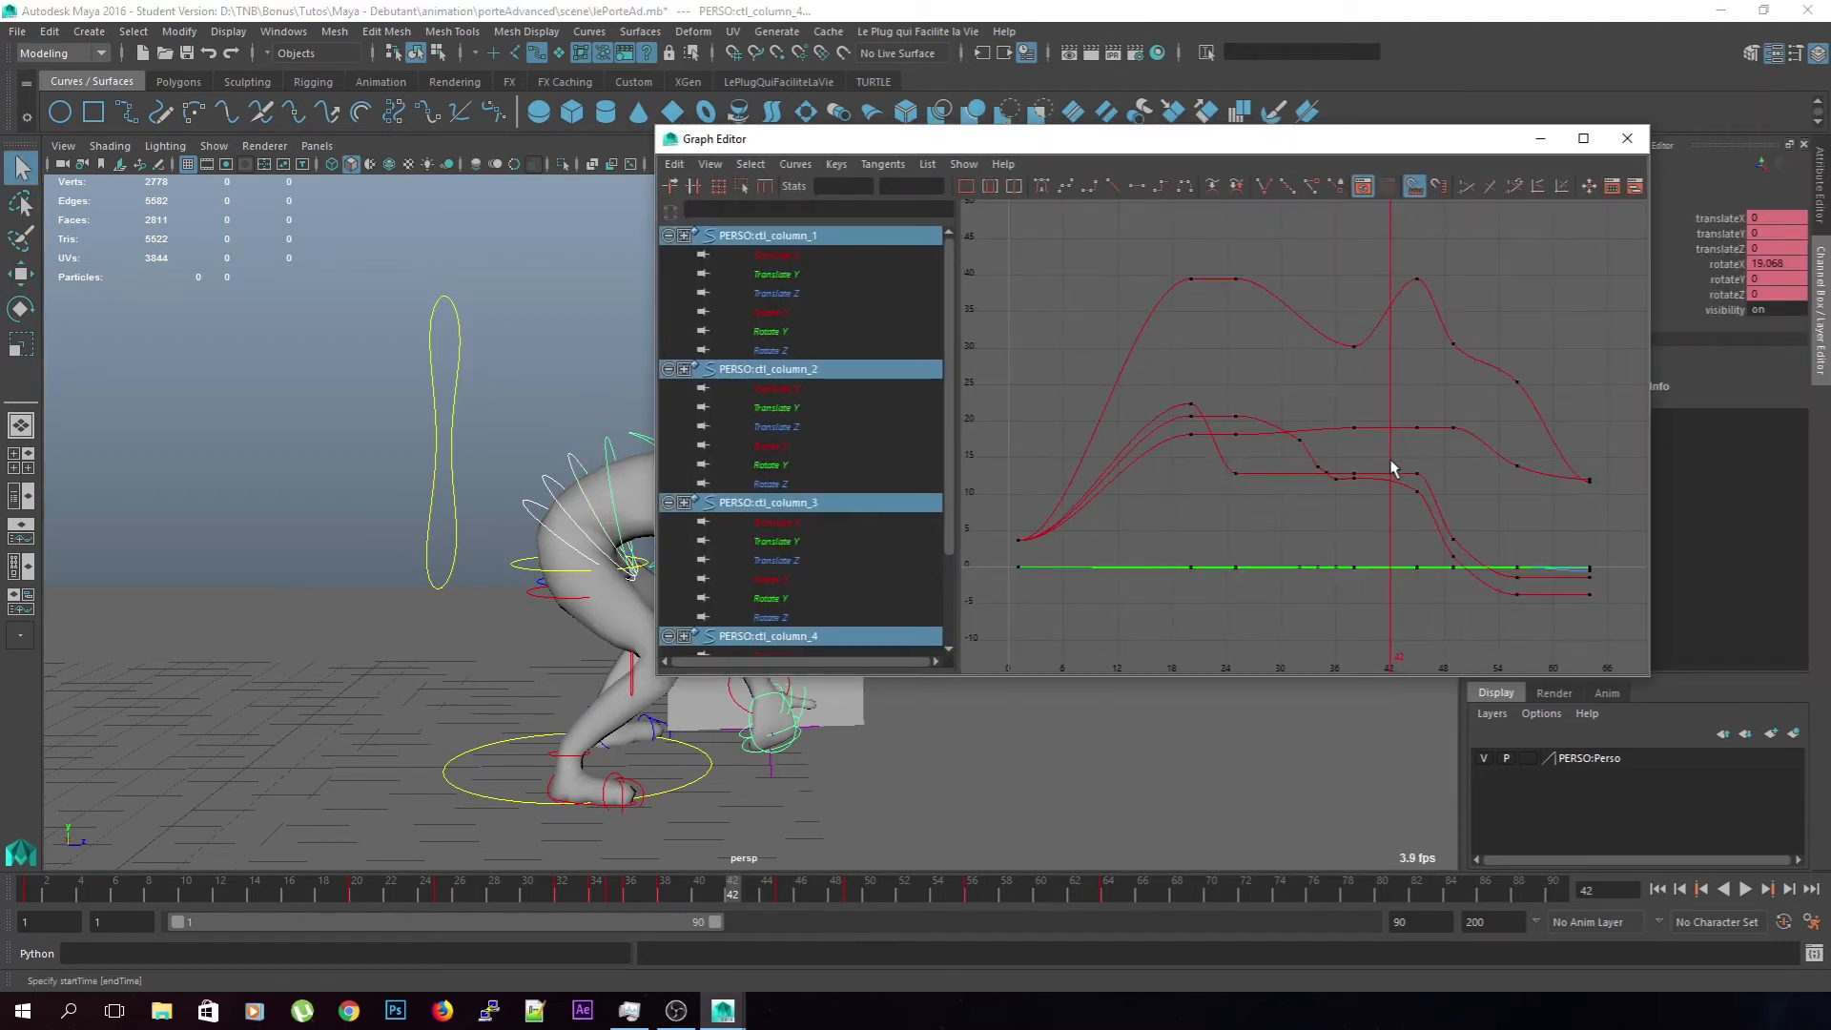
Make the spine rotation keys at frame 45 use weighted tangents and free their tangent weight
{"action": "left_click_drag", "start_coordinate": [731, 890], "coordinate": [792, 898]}
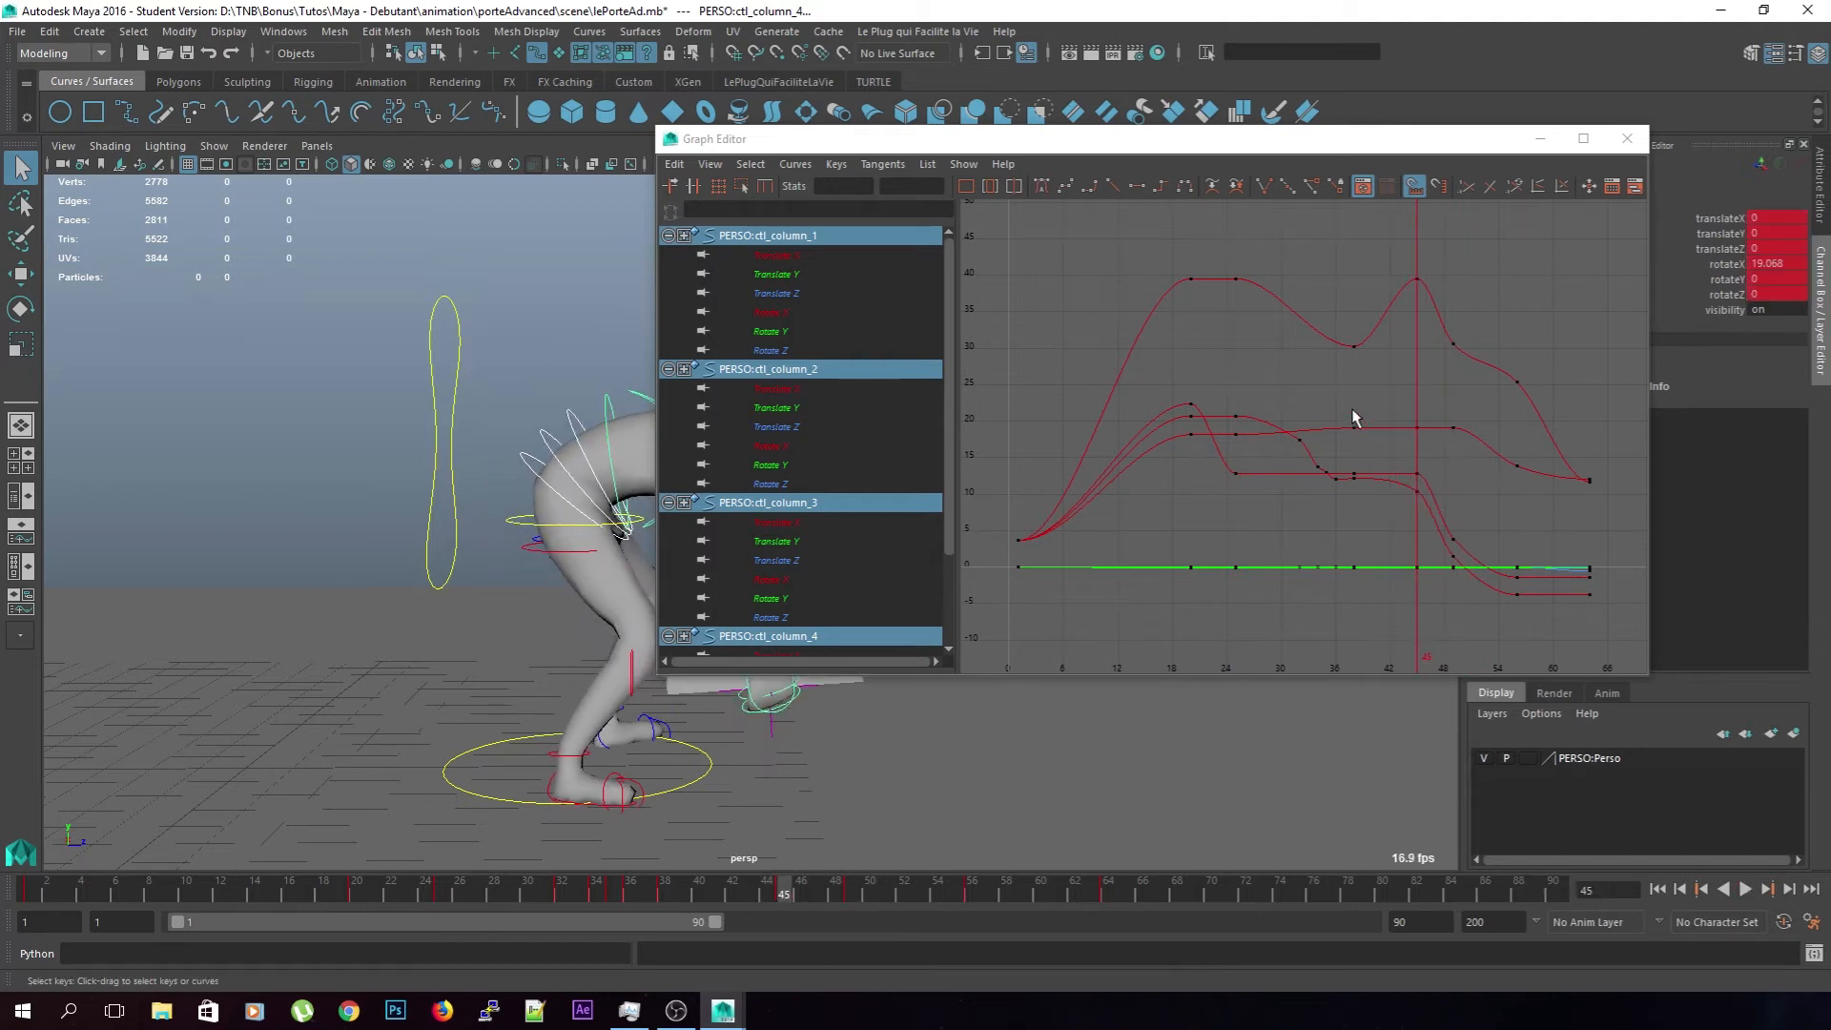
{"action": "left_click_drag", "start_coordinate": [1402, 268], "coordinate": [1436, 515]}
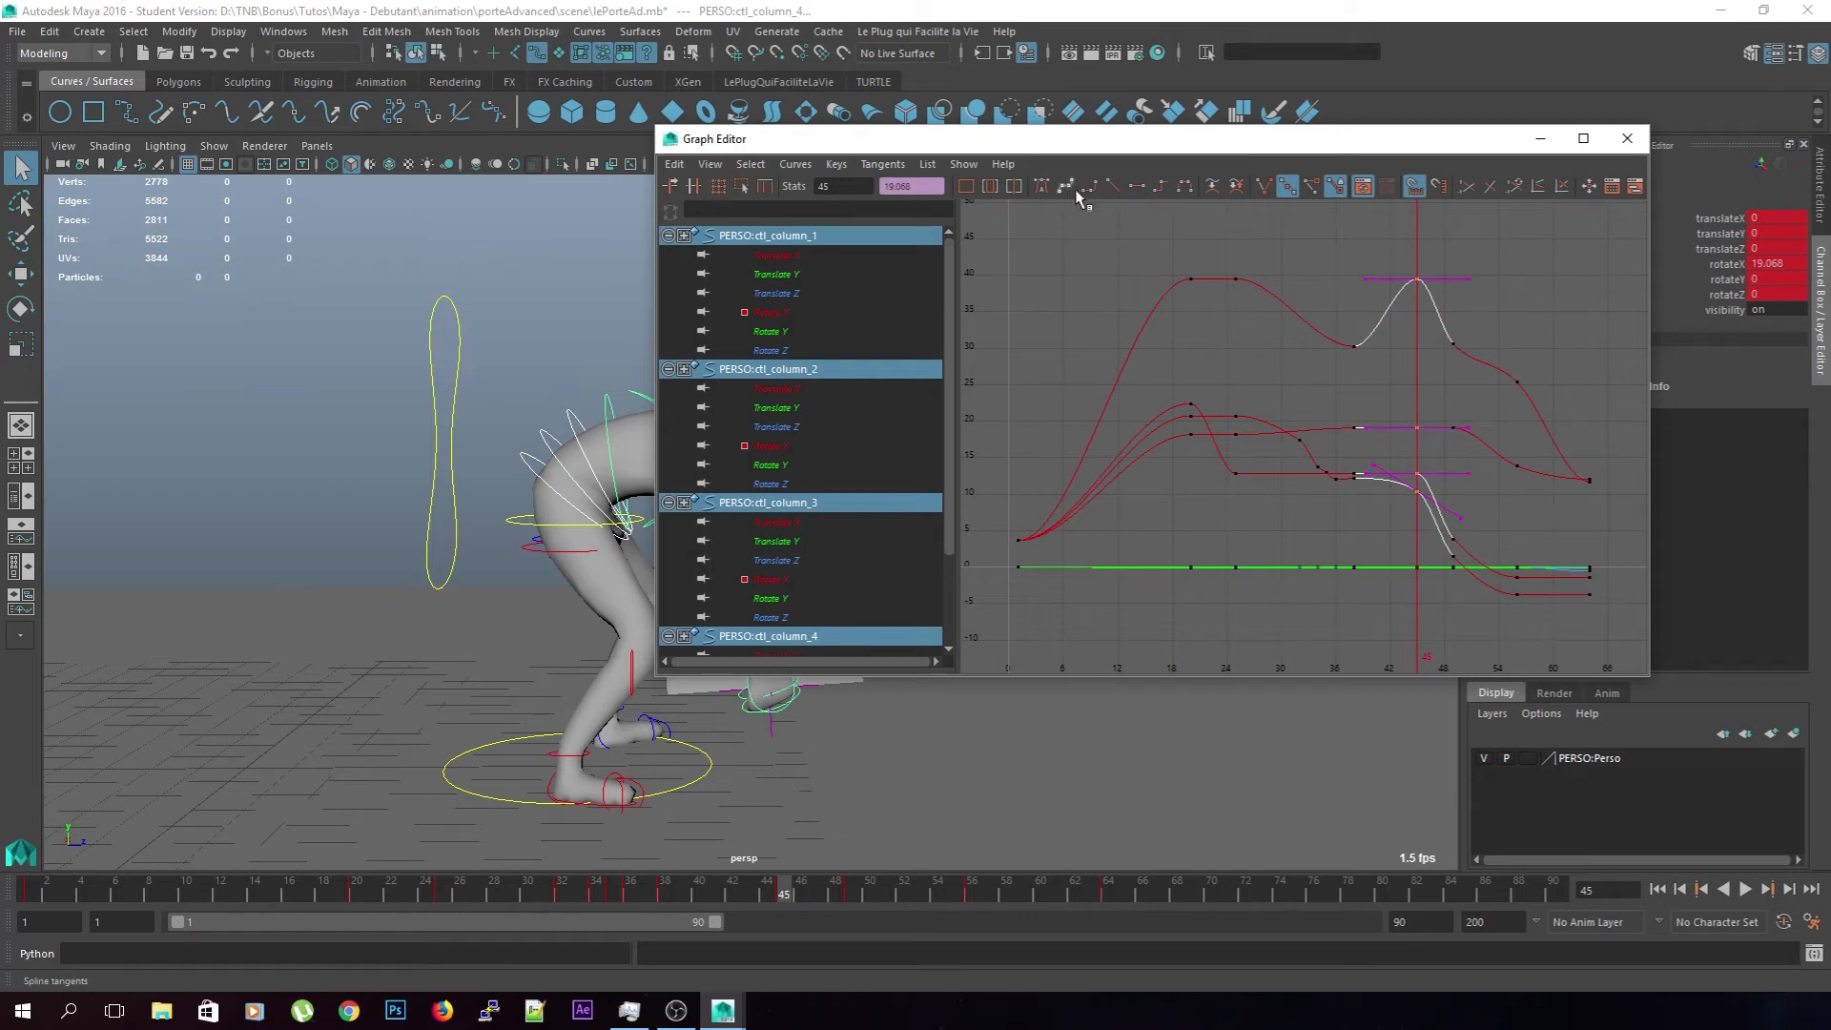
{"action": "right_click", "coordinate": [1418, 289]}
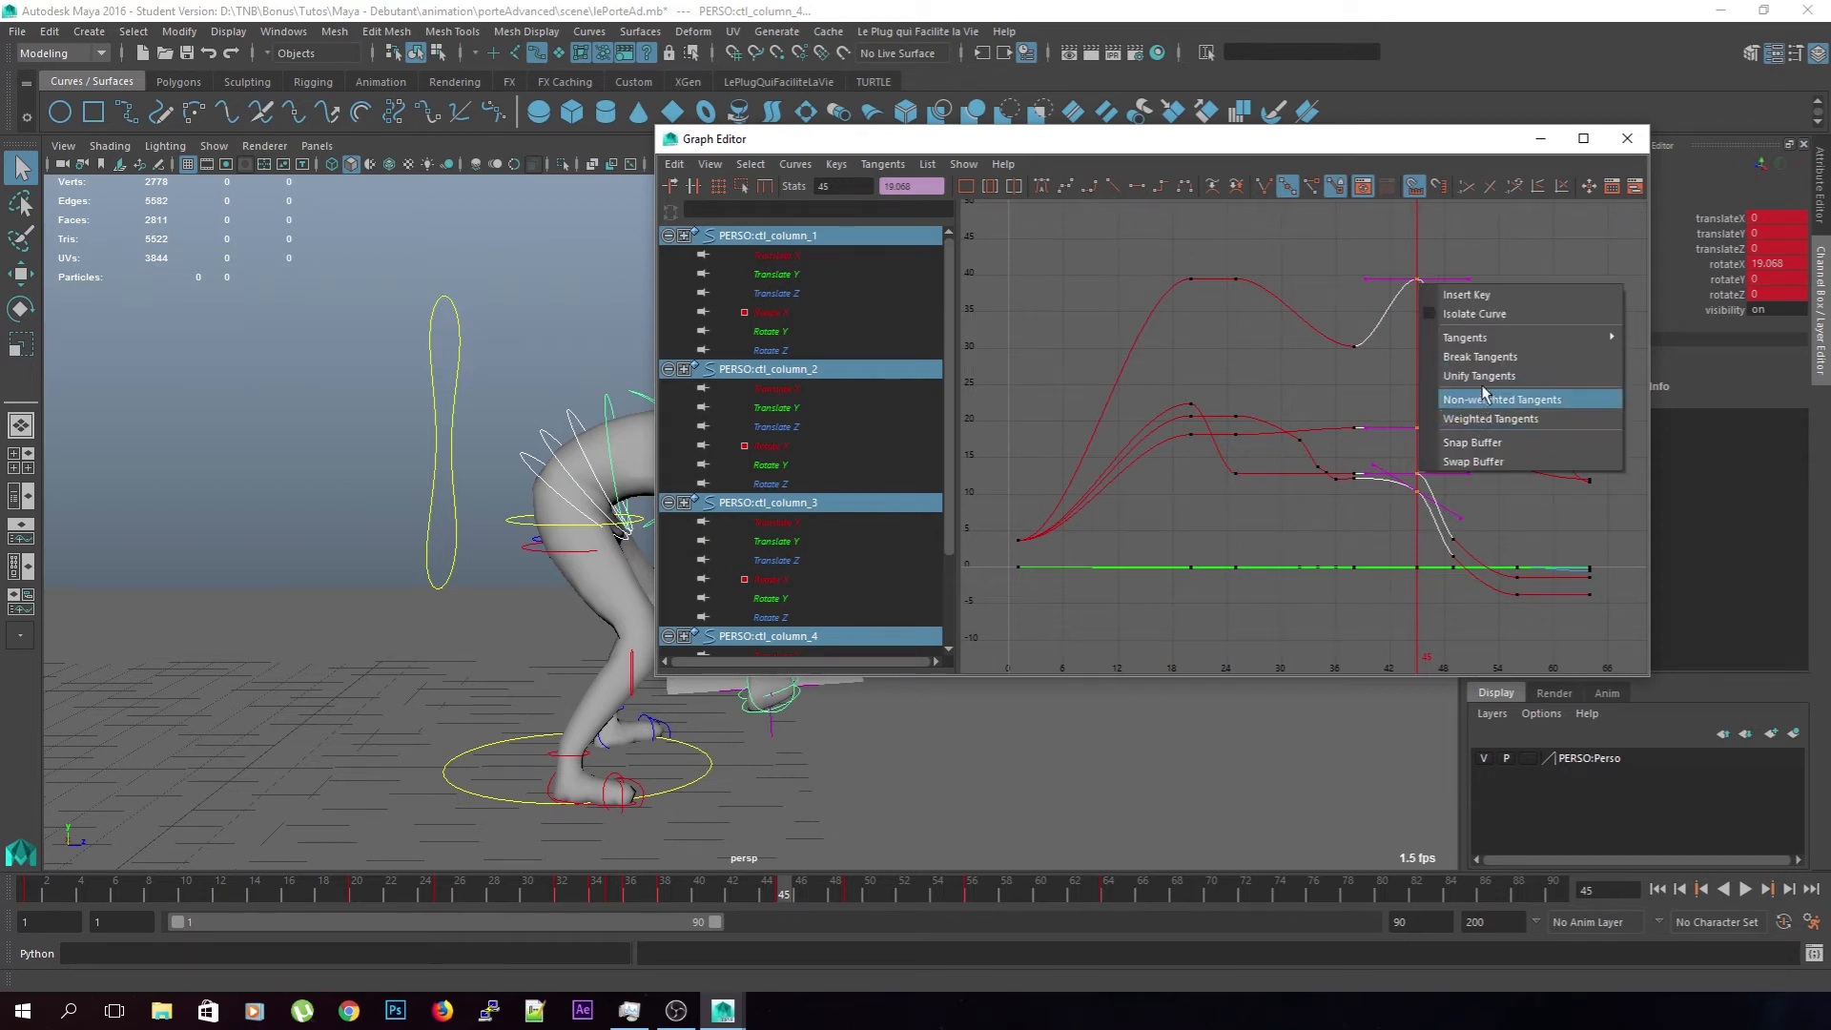
{"action": "left_click", "coordinate": [1490, 408]}
{"action": "right_click", "coordinate": [1418, 289]}
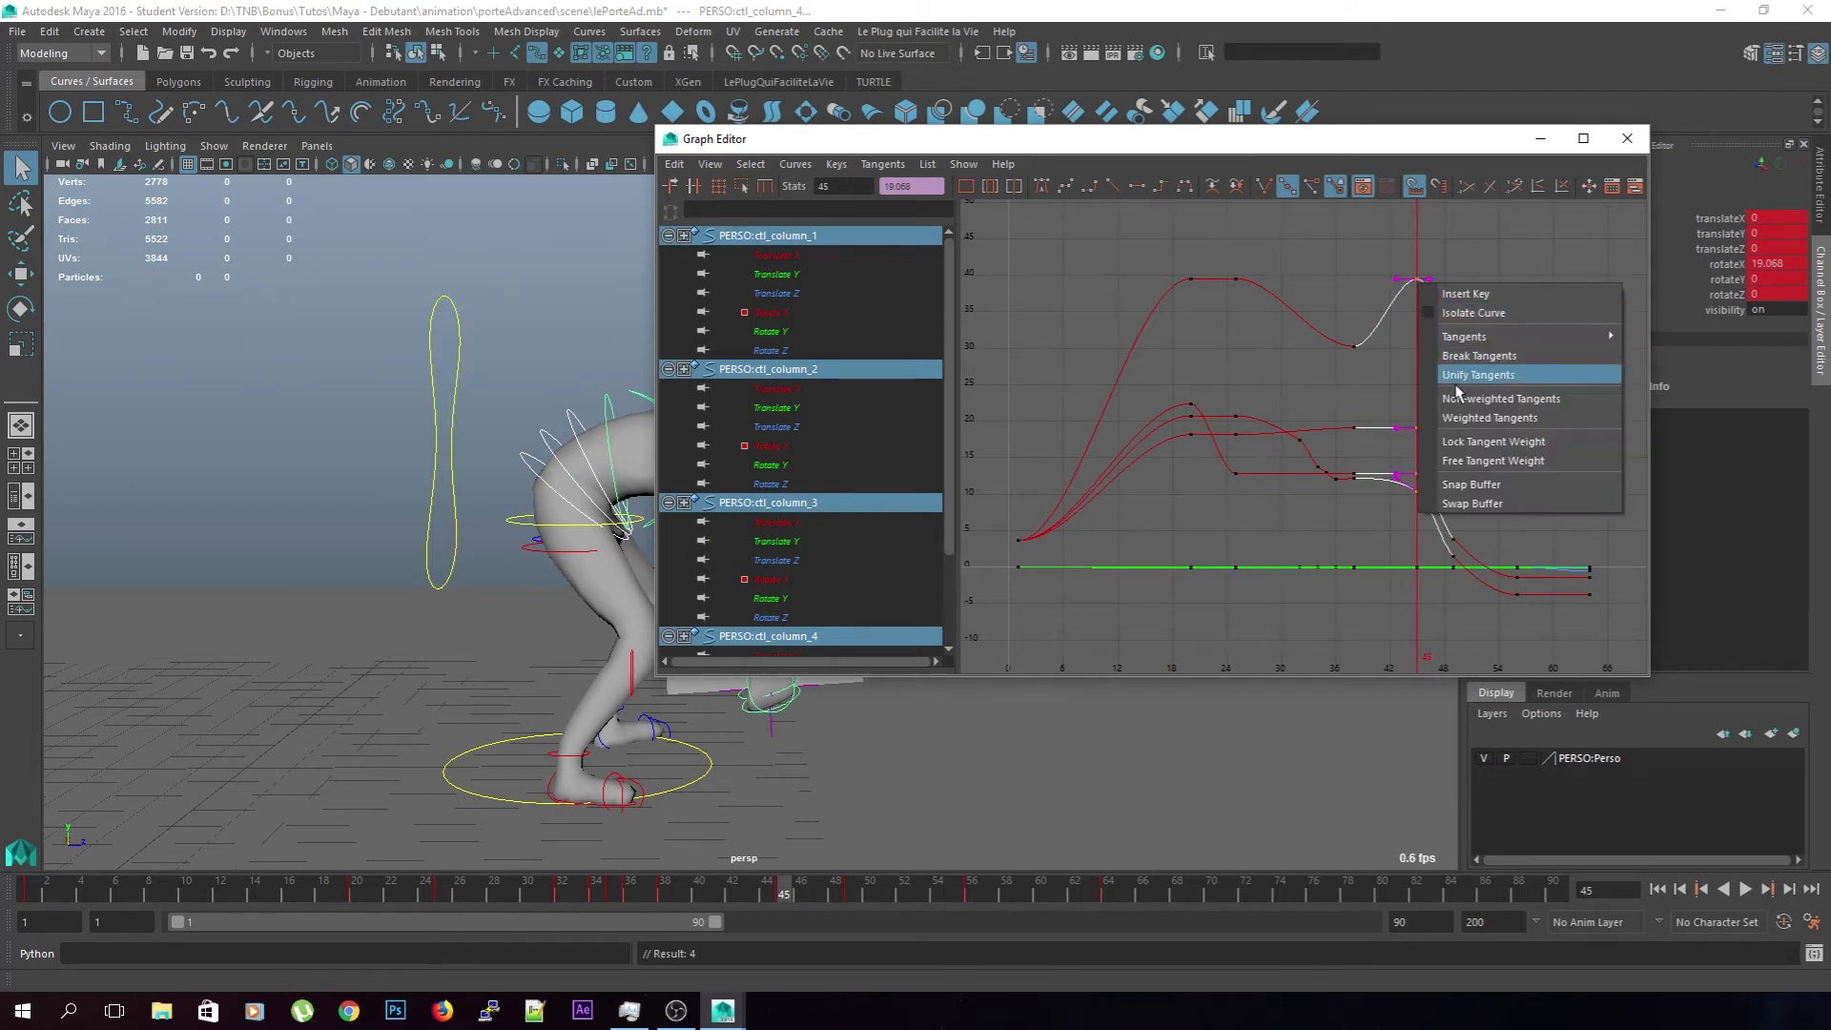
{"action": "left_click", "coordinate": [1487, 463]}
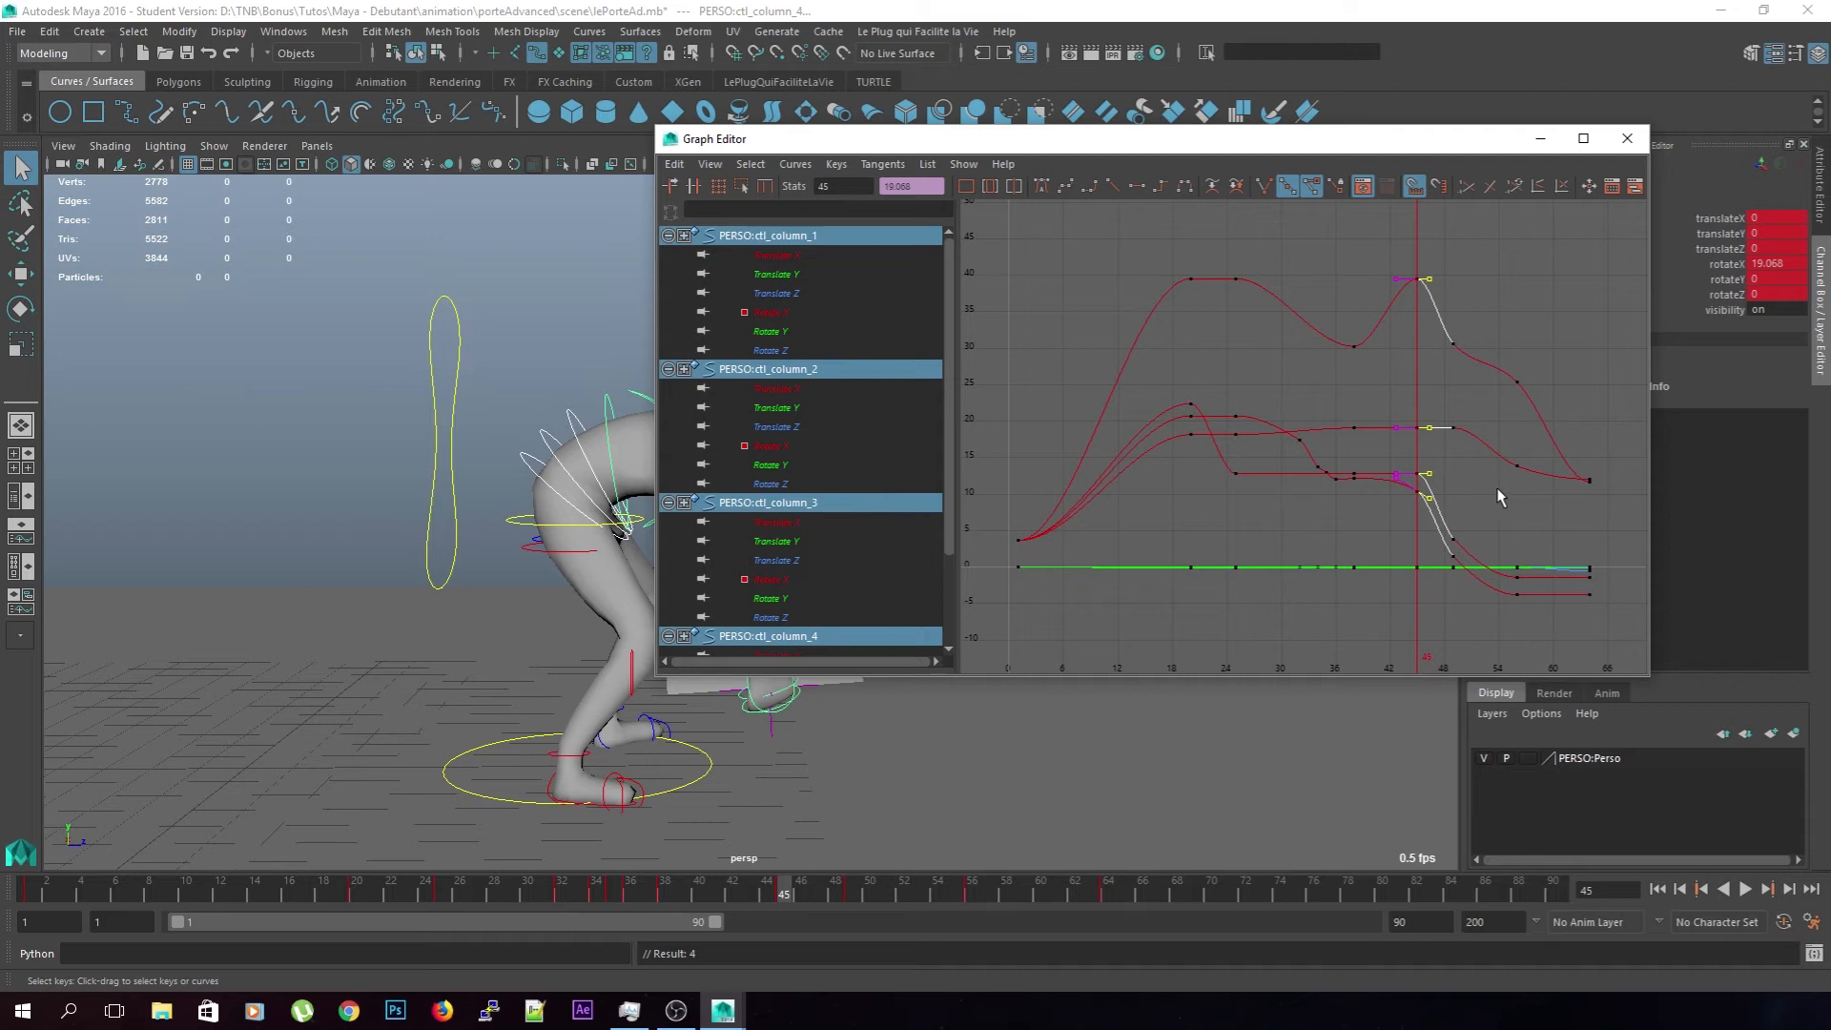
Lengthen the freed tangents of the spine rotation keys at frame 45 and check the pose at frame 46
{"action": "key", "text": "w"}
{"action": "middle_click_drag", "start_coordinate": [1475, 474], "coordinate": [1493, 466]}
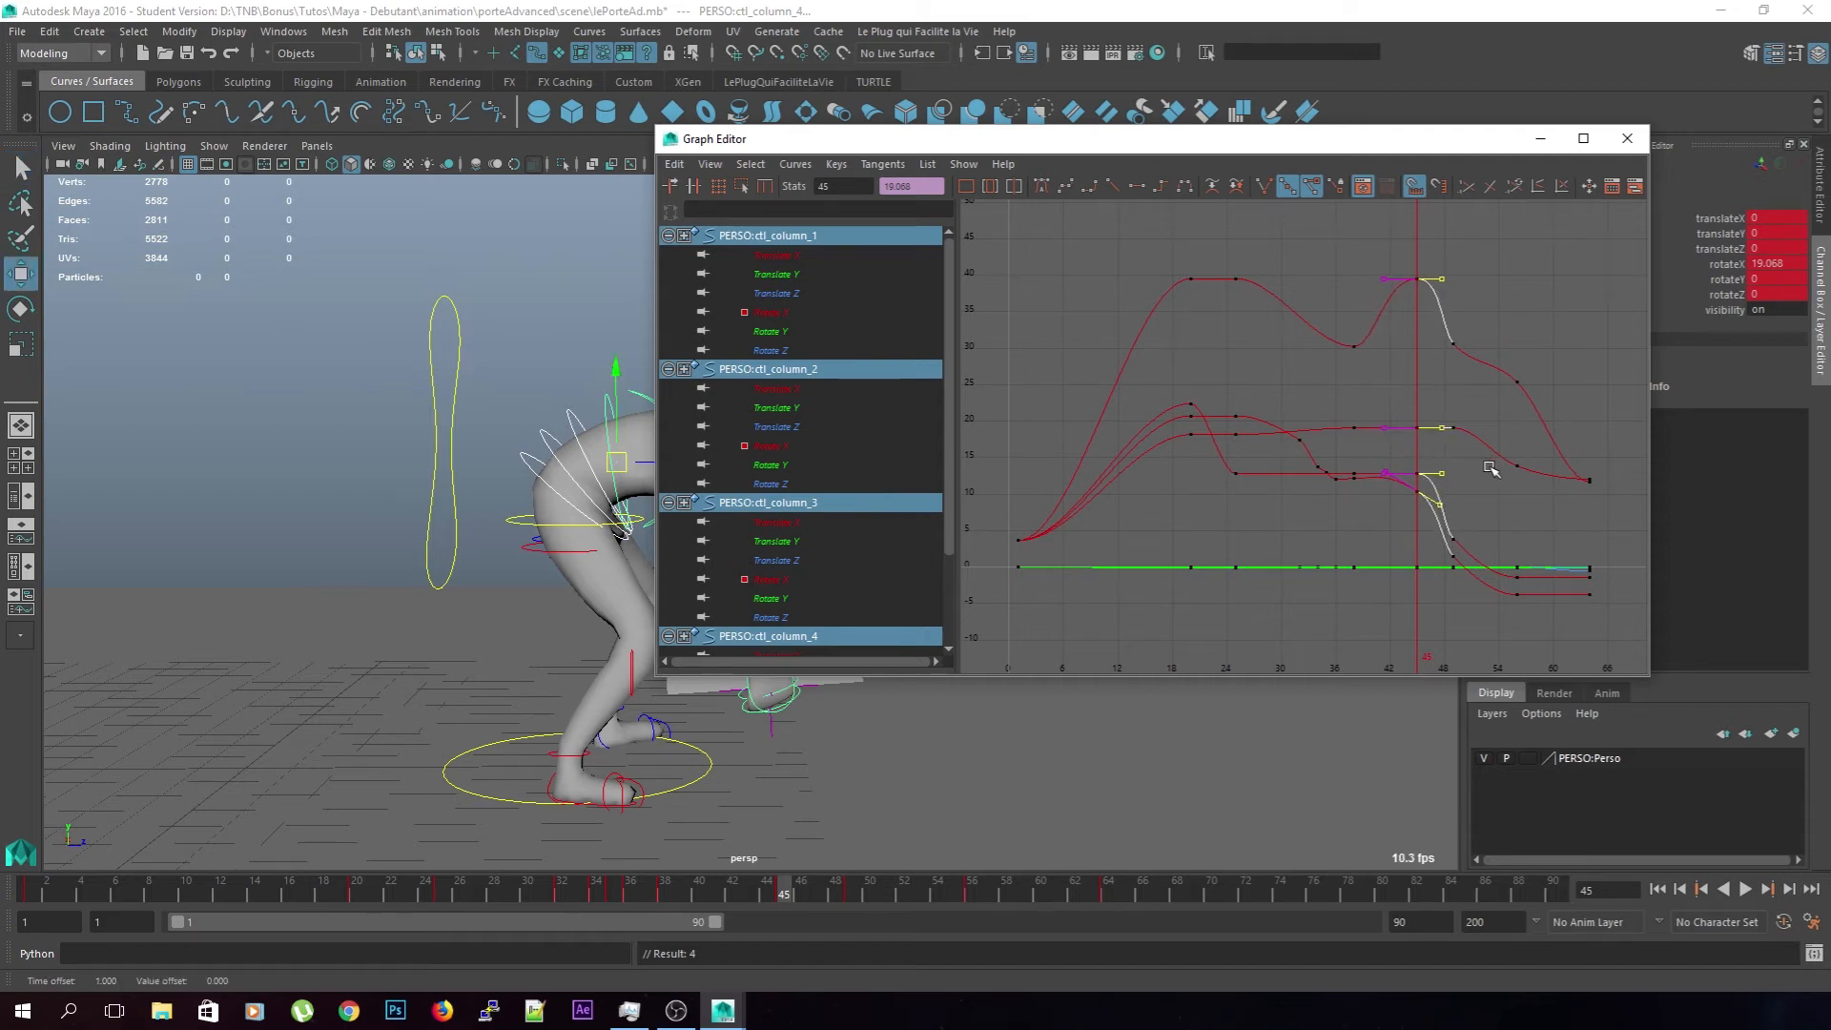
{"action": "mouse_move", "coordinate": [780, 899]}
{"action": "left_mouse_down"}
{"action": "mouse_move", "coordinate": [664, 899]}
{"action": "mouse_move", "coordinate": [891, 918]}
{"action": "mouse_move", "coordinate": [801, 916]}
{"action": "left_mouse_up"}
Select the pelvis control ctl_pelvis and frame its translation curves from about frame 45 to 64 in the Graph Editor
{"action": "left_click", "coordinate": [522, 529]}
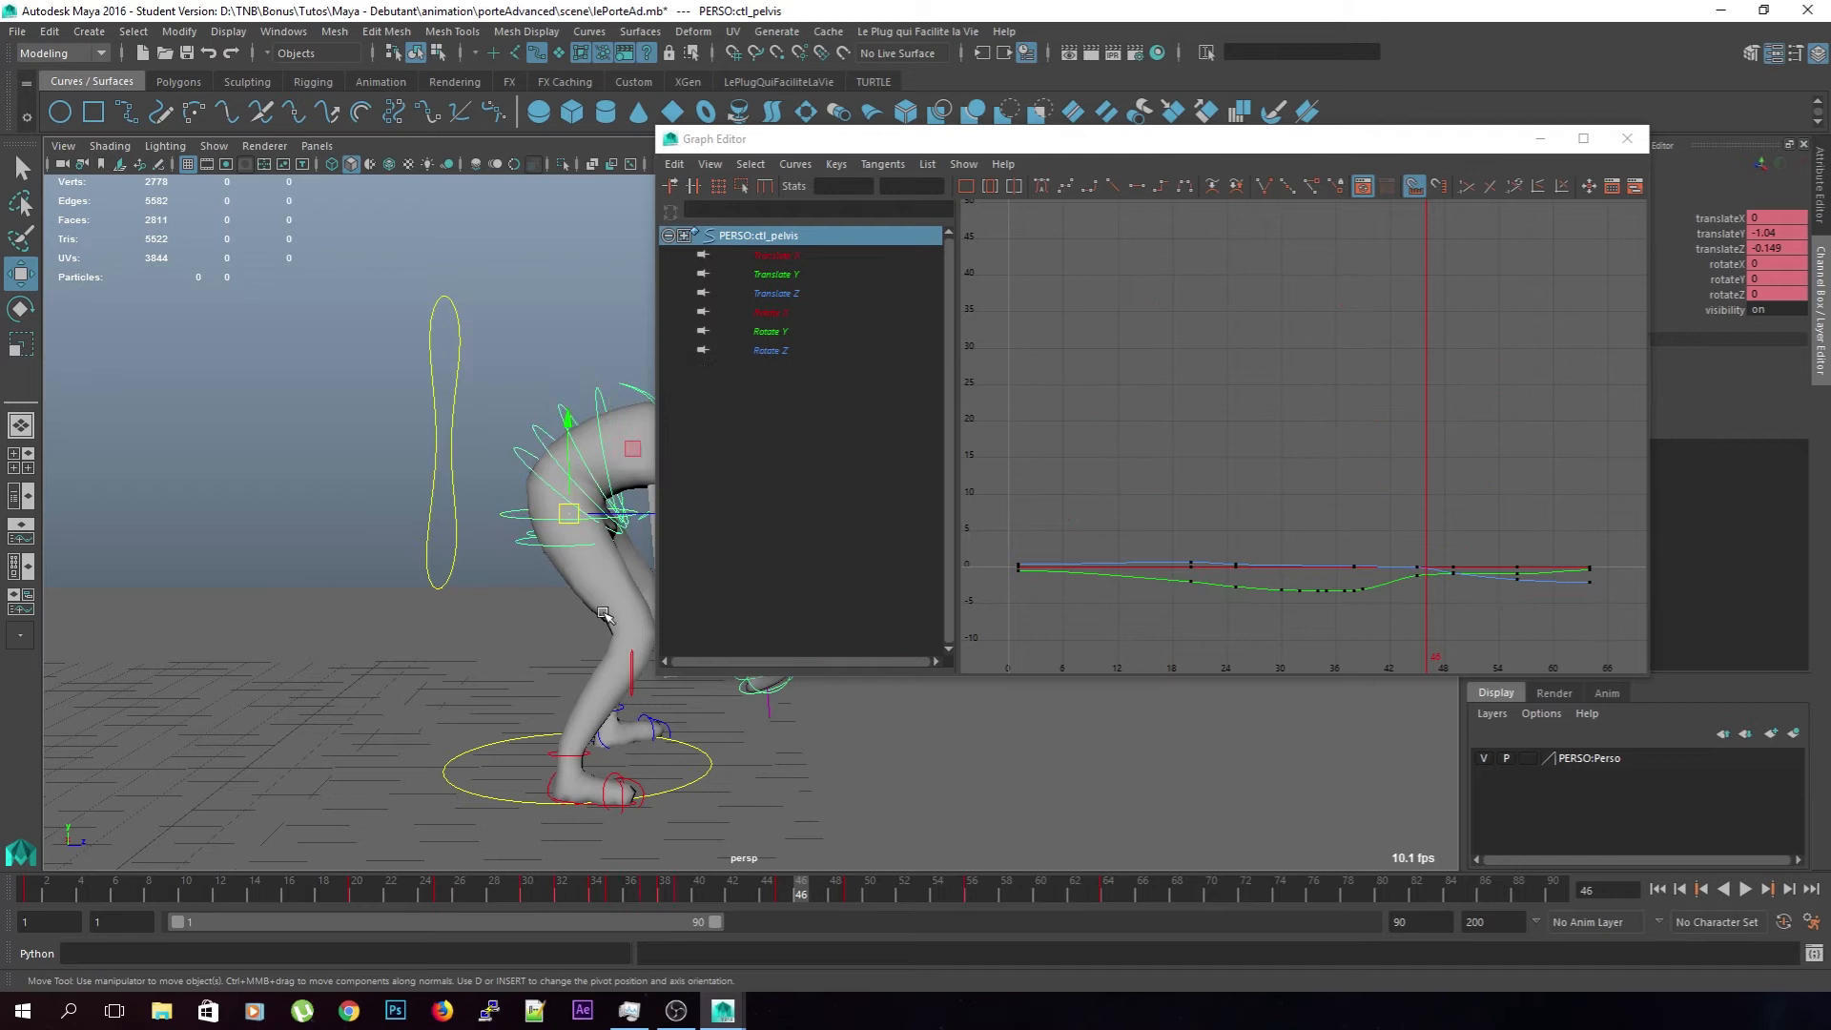
{"action": "middle_click_drag", "start_coordinate": [523, 529], "coordinate": [465, 506], "text": "alt"}
{"action": "scroll", "coordinate": [1114, 601], "scroll_direction": "up", "scroll_amount": 4}
{"action": "middle_click_drag", "start_coordinate": [1280, 556], "coordinate": [1230, 458], "text": "alt"}
{"action": "scroll", "coordinate": [1231, 455], "scroll_direction": "down", "scroll_amount": 8}
{"action": "left_click_drag", "start_coordinate": [1429, 556], "coordinate": [1429, 556]}
{"action": "key", "text": "f"}
{"action": "left_click", "coordinate": [1502, 576]}
{"action": "middle_click_drag", "start_coordinate": [1437, 528], "coordinate": [1376, 525], "text": "alt"}
{"action": "scroll", "coordinate": [1411, 562], "scroll_direction": "up", "scroll_amount": 3}
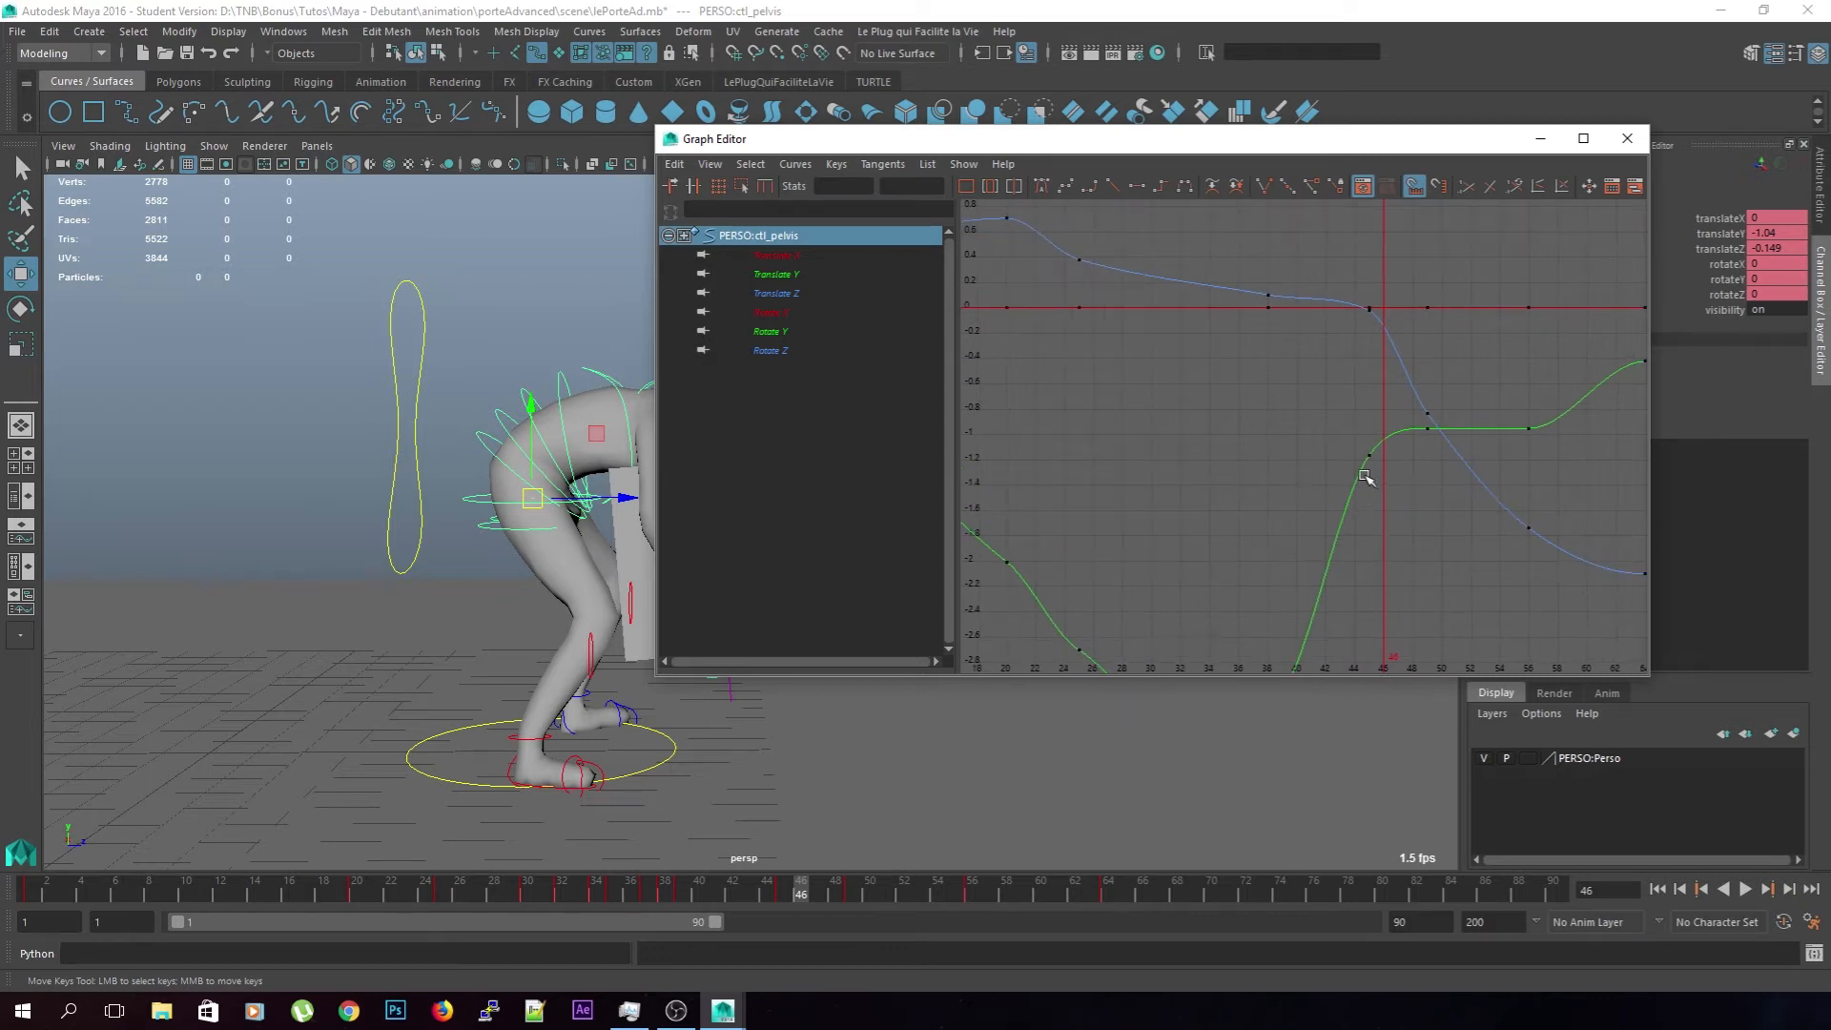
{"action": "middle_click_drag", "start_coordinate": [1494, 447], "coordinate": [1434, 442], "text": "alt"}
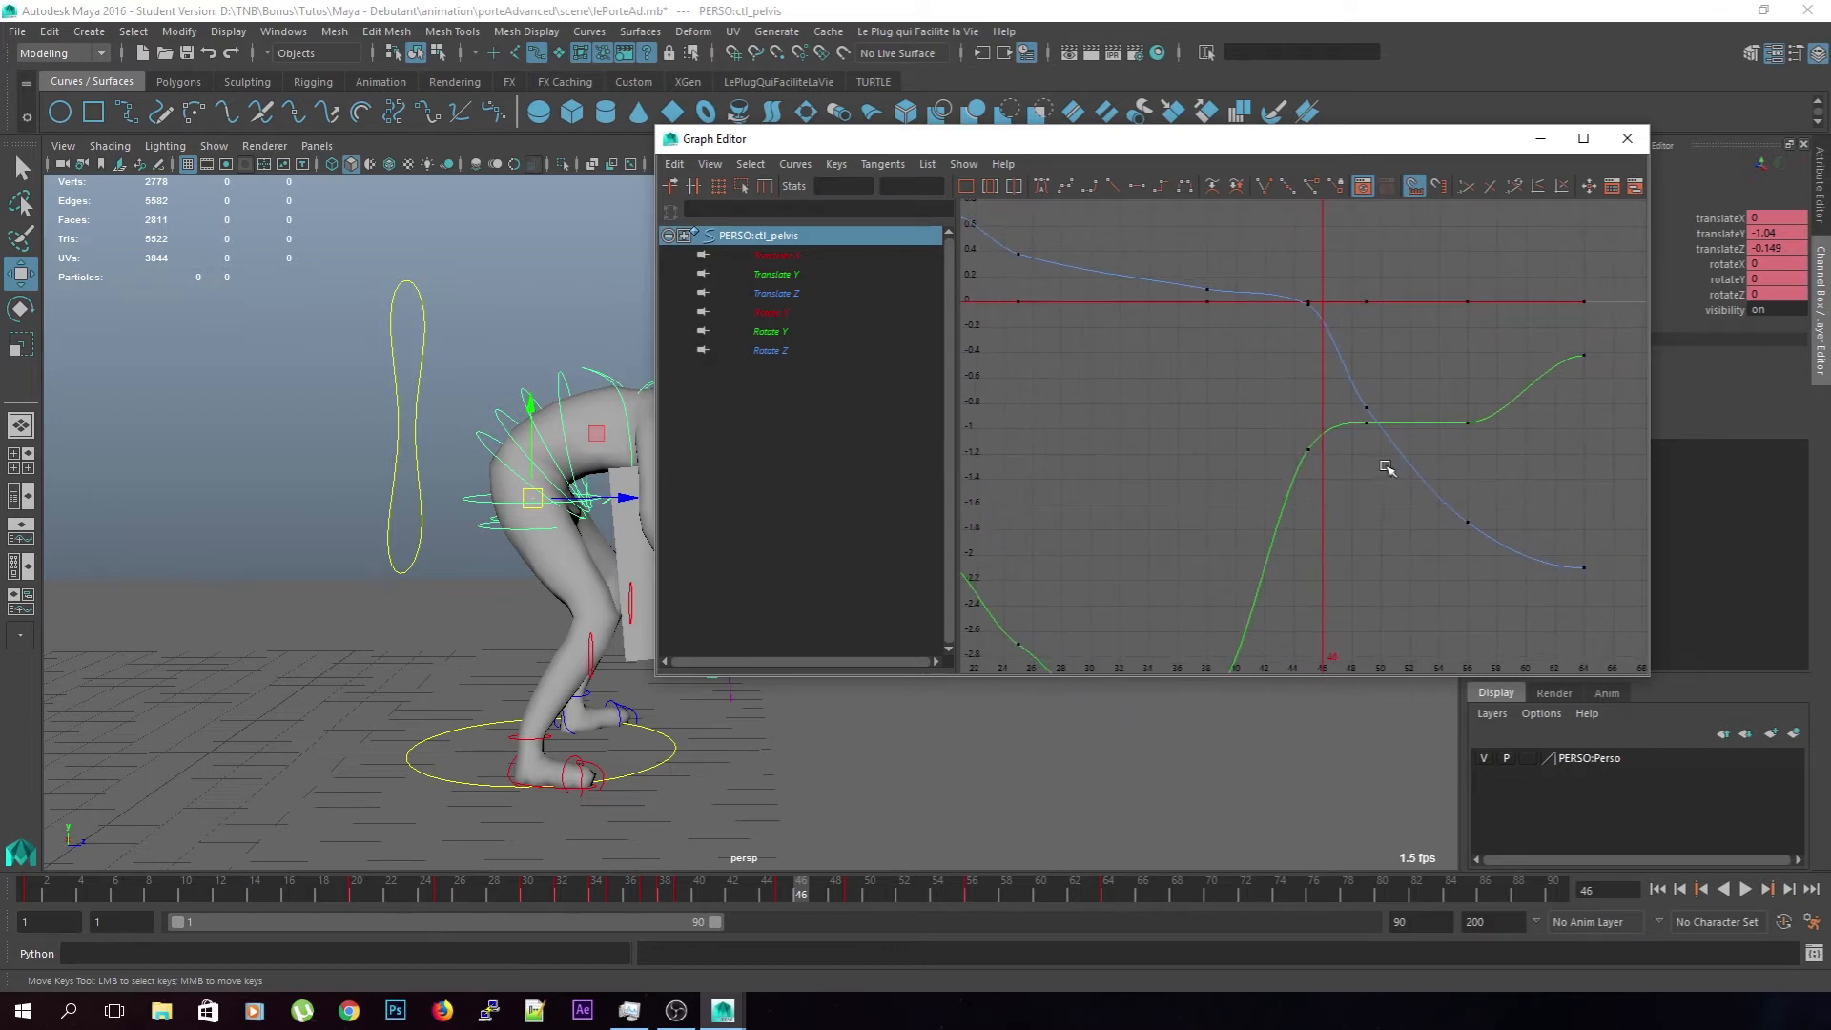
Lower the pelvis Translate Y keys at frames 45 and 49, bringing the frame 49 key to -1.025
{"action": "left_click_drag", "start_coordinate": [1294, 439], "coordinate": [1327, 474]}
{"action": "middle_click_drag", "start_coordinate": [1330, 477], "coordinate": [1370, 477]}
{"action": "left_click", "coordinate": [1364, 422]}
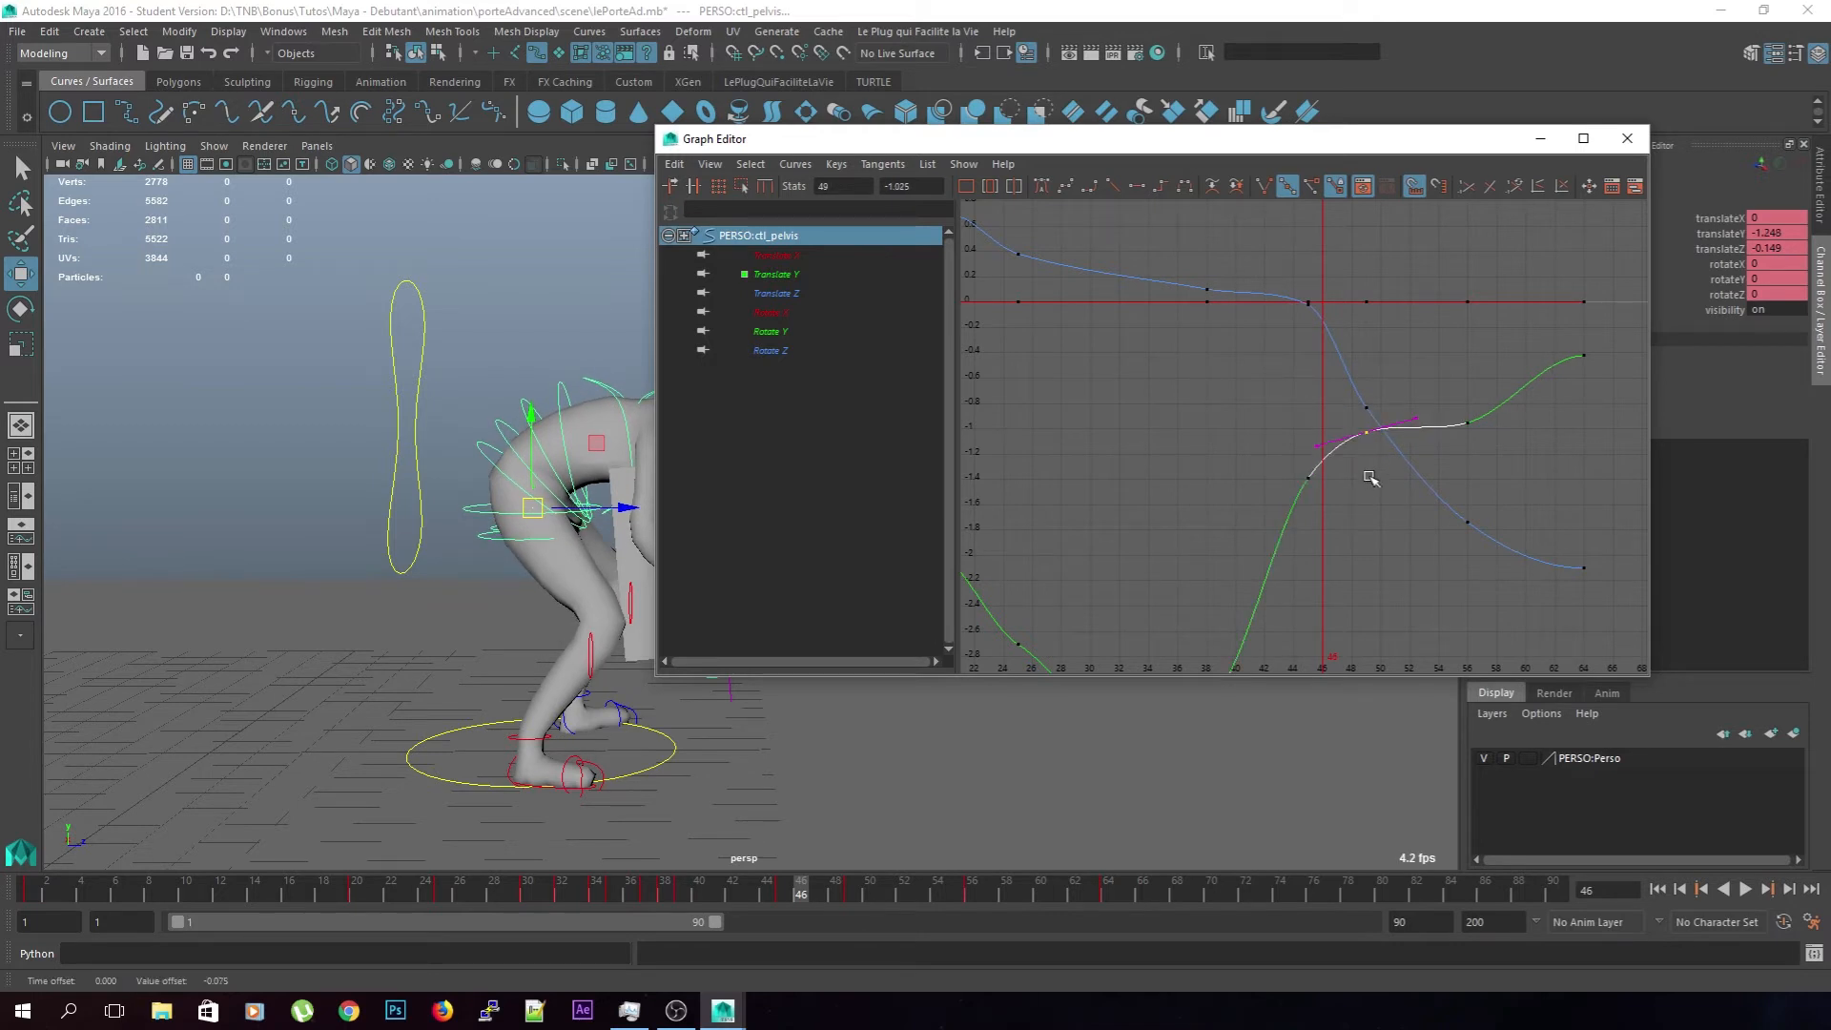
{"action": "left_click", "coordinate": [1432, 492]}
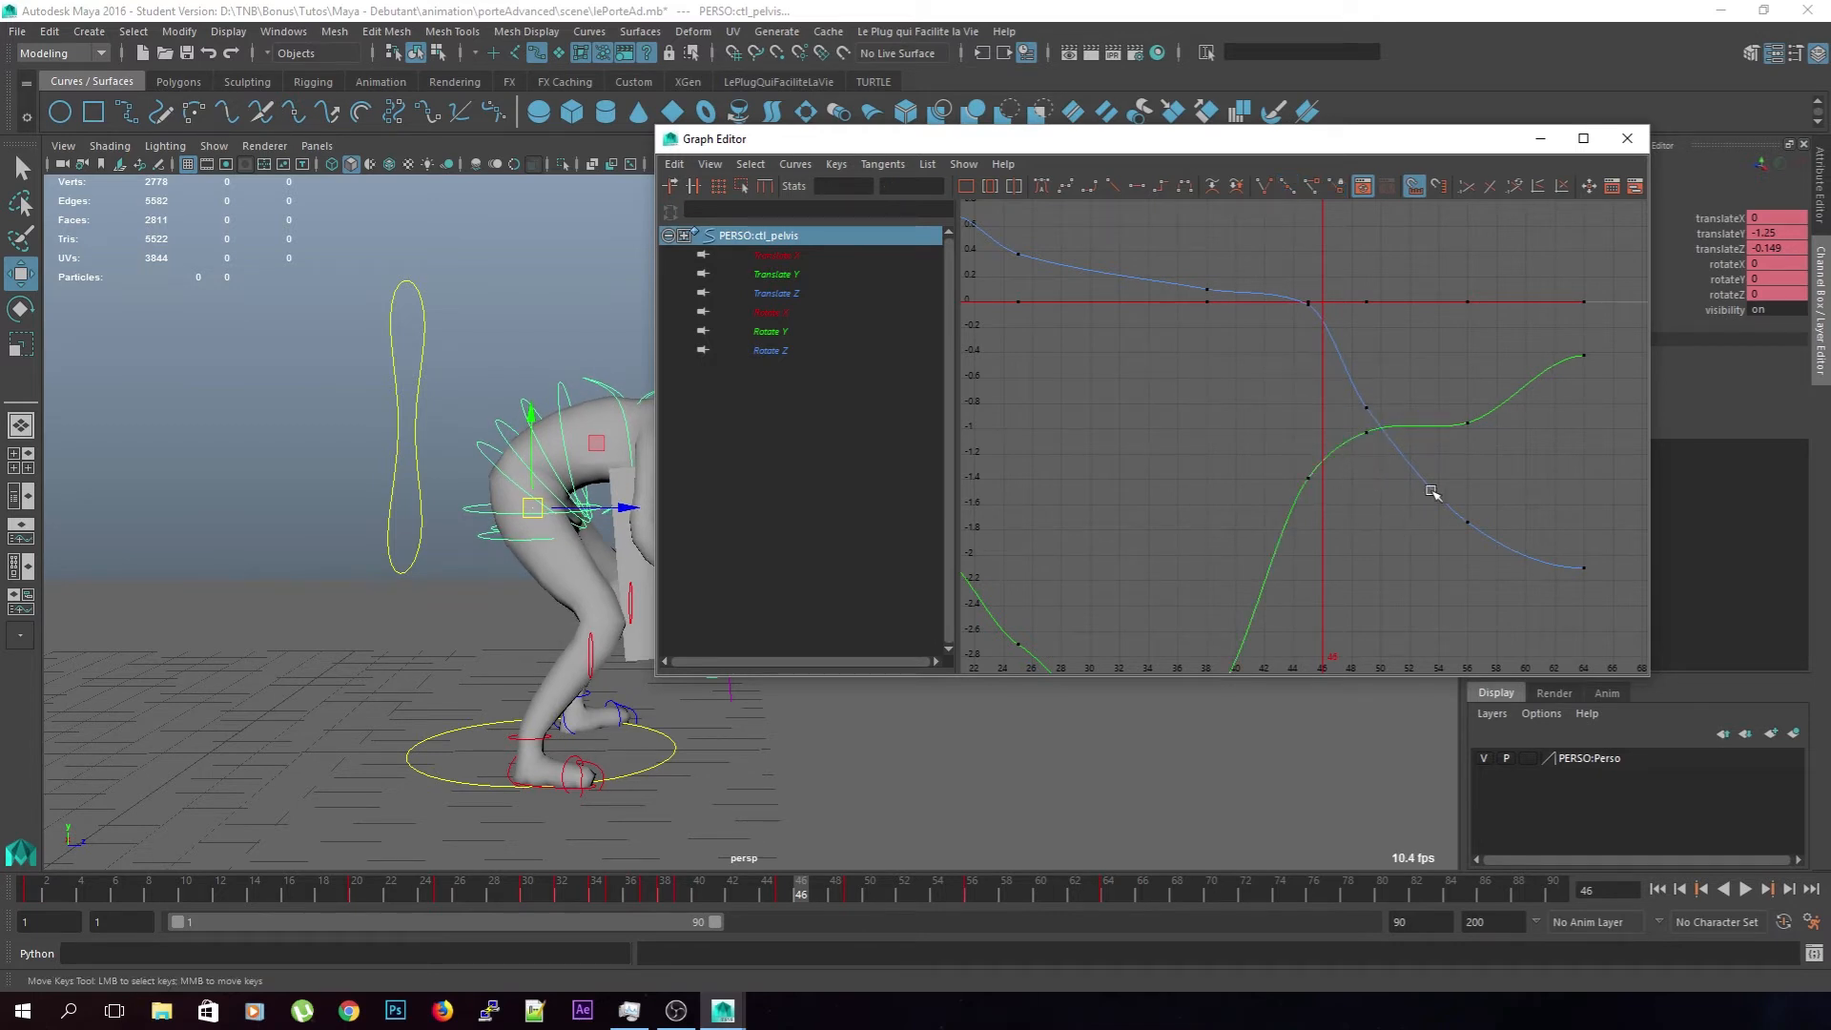
Raise the pelvis Translate Y key at frame 56 slightly and scrub to frame 48 to check the rise
{"action": "left_click_drag", "start_coordinate": [1440, 442], "coordinate": [1440, 443]}
{"action": "middle_click_drag", "start_coordinate": [1489, 437], "coordinate": [1492, 441]}
{"action": "left_click", "coordinate": [1500, 396]}
{"action": "left_click_drag", "start_coordinate": [772, 903], "coordinate": [836, 901]}
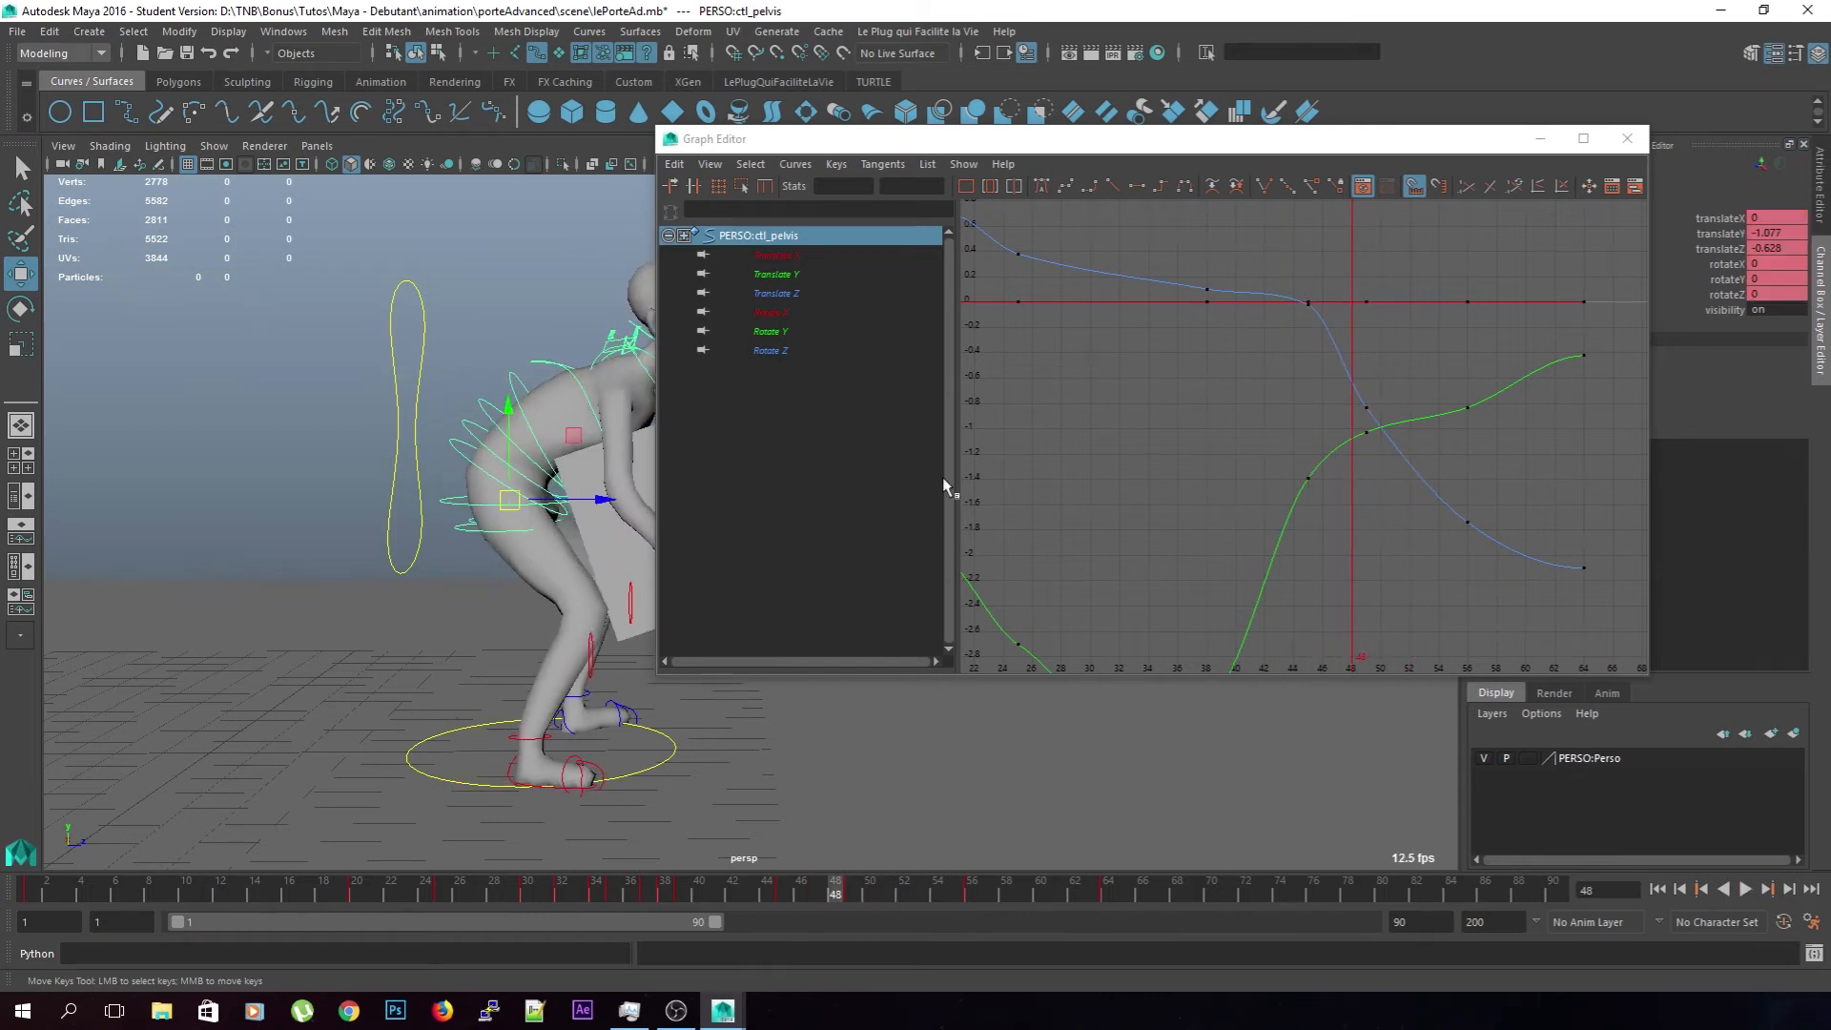
Close the Graph Editor and save the scene, accepting the student version notice
{"action": "left_click", "coordinate": [1626, 138]}
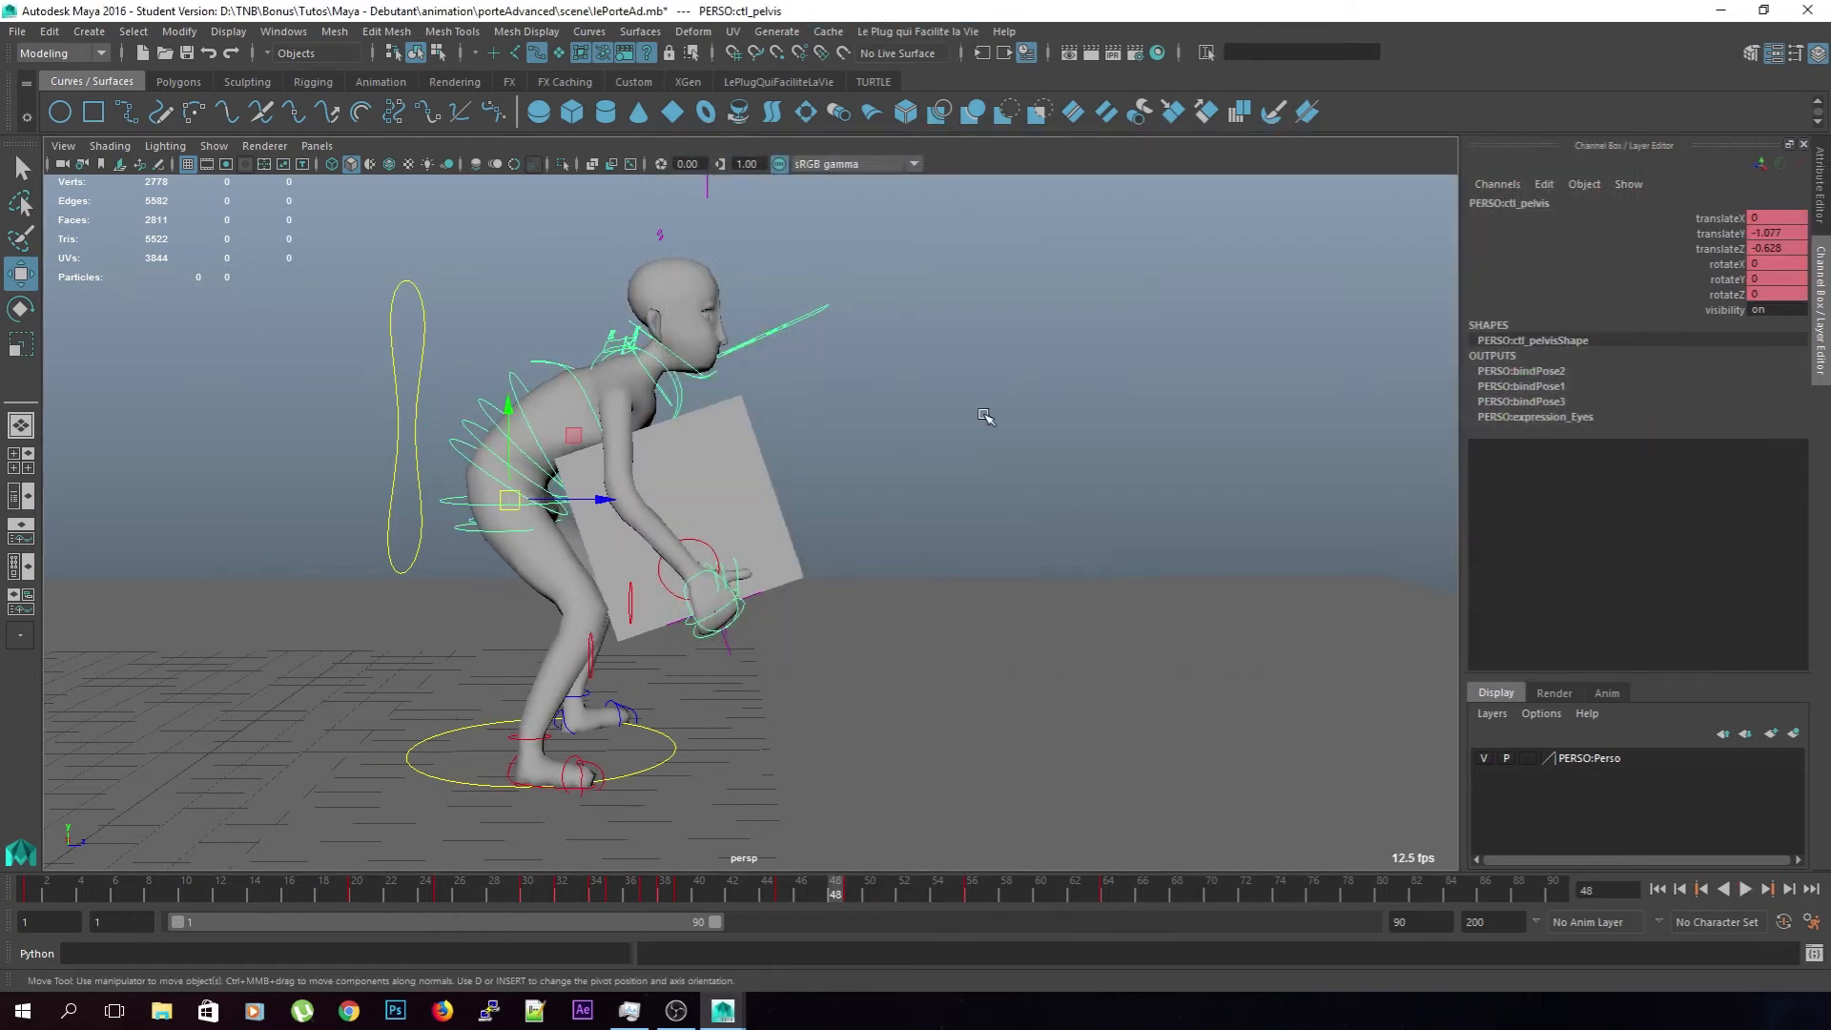
{"action": "left_click", "coordinate": [867, 522]}
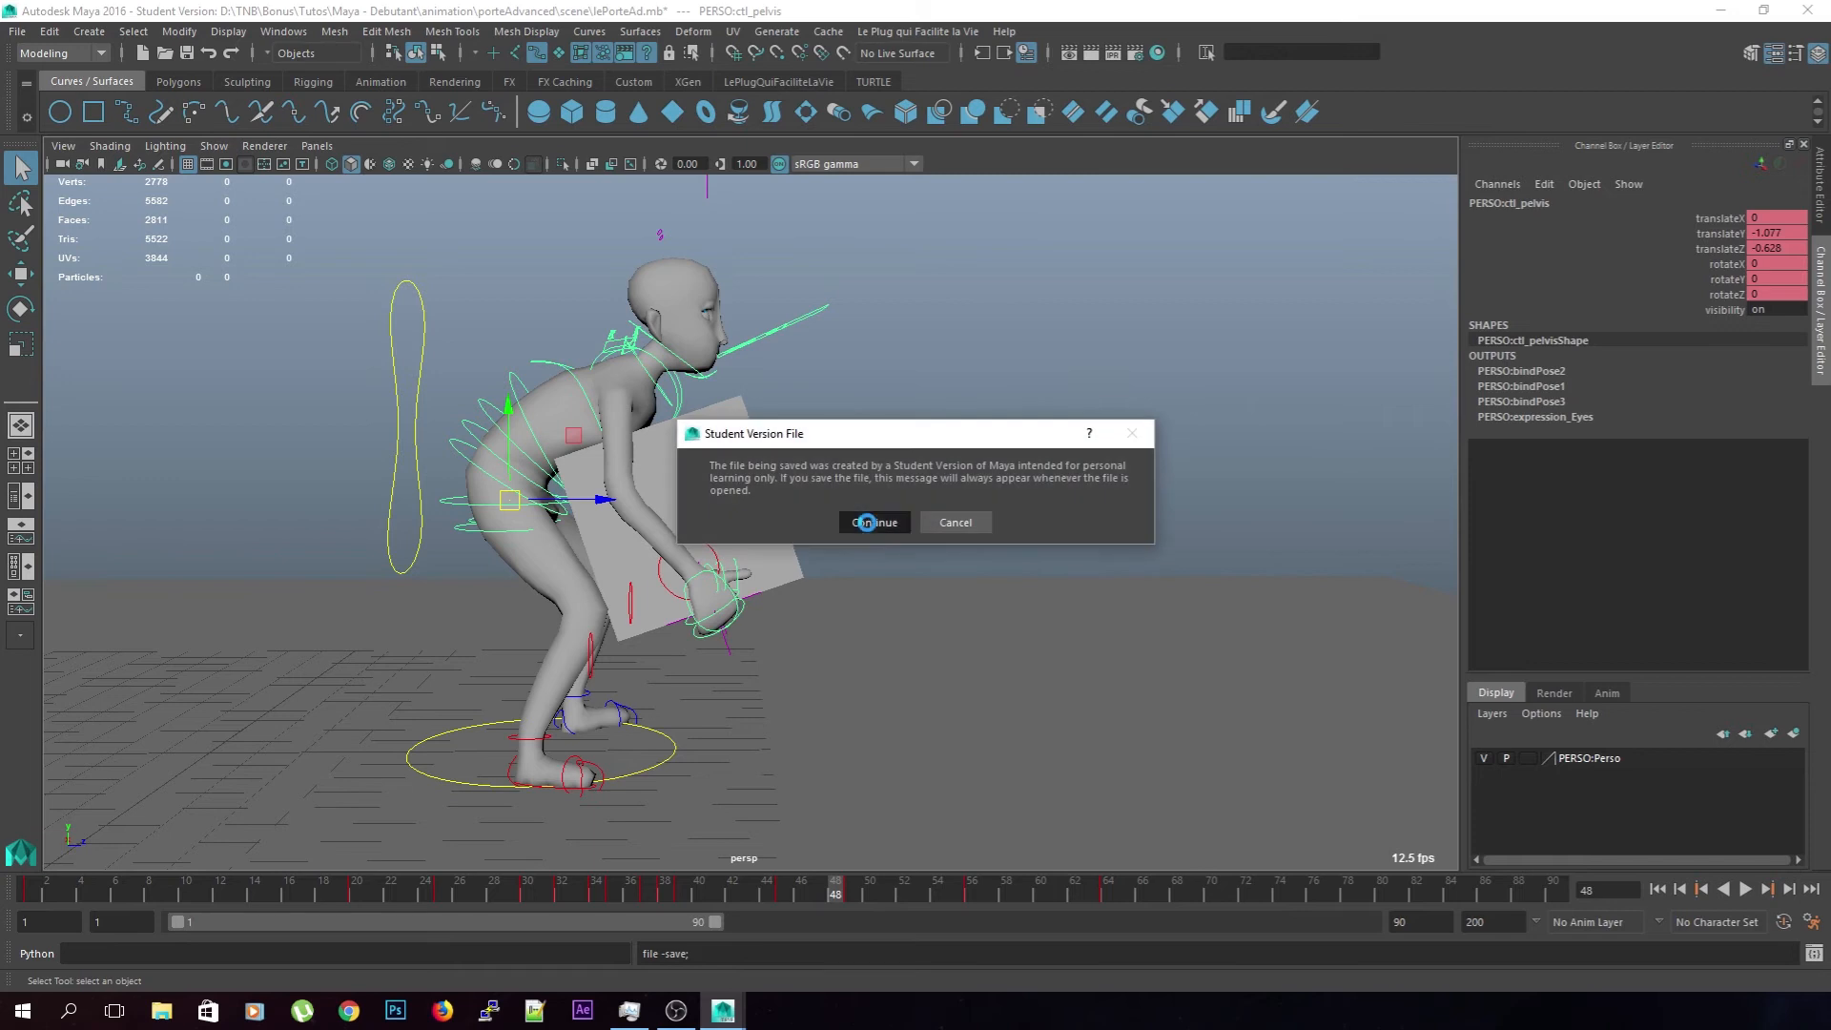
{"action": "left_click", "coordinate": [867, 523]}
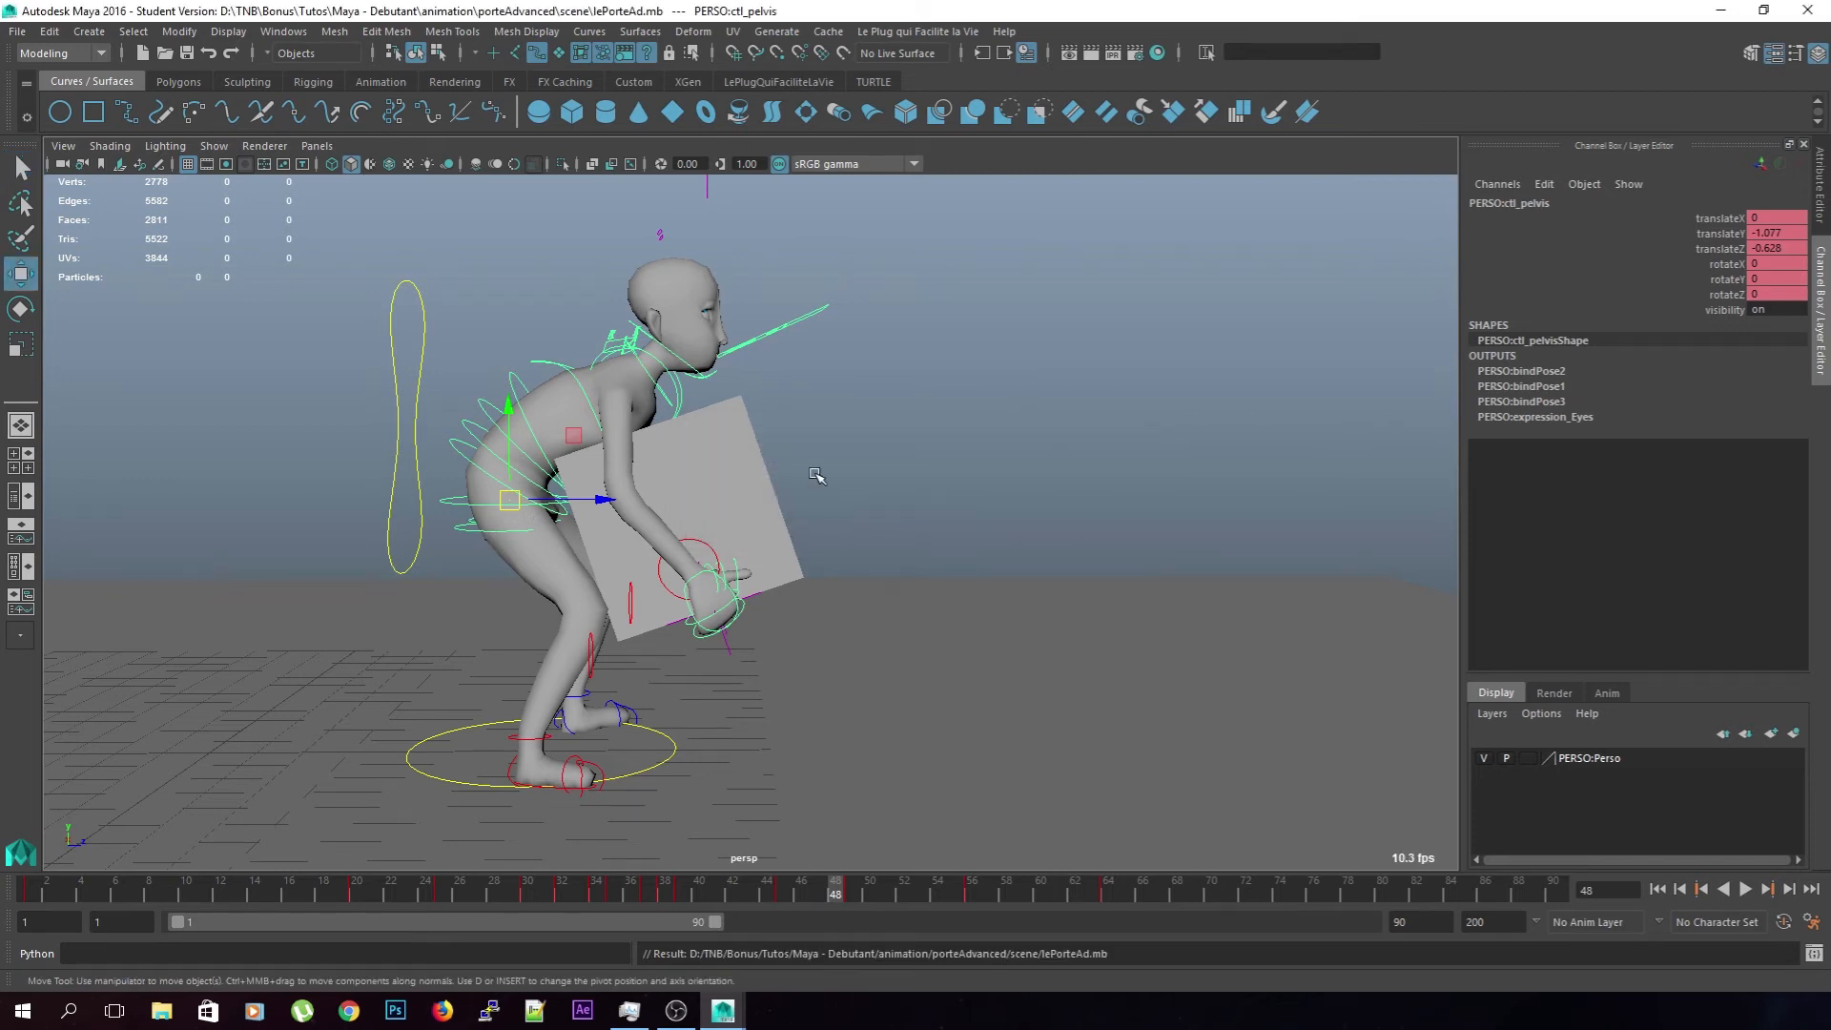
Switch to the Animation menu set and create an editable motion trail for the pelvis control
{"action": "left_click_drag", "start_coordinate": [677, 553], "coordinate": [790, 593], "text": "alt"}
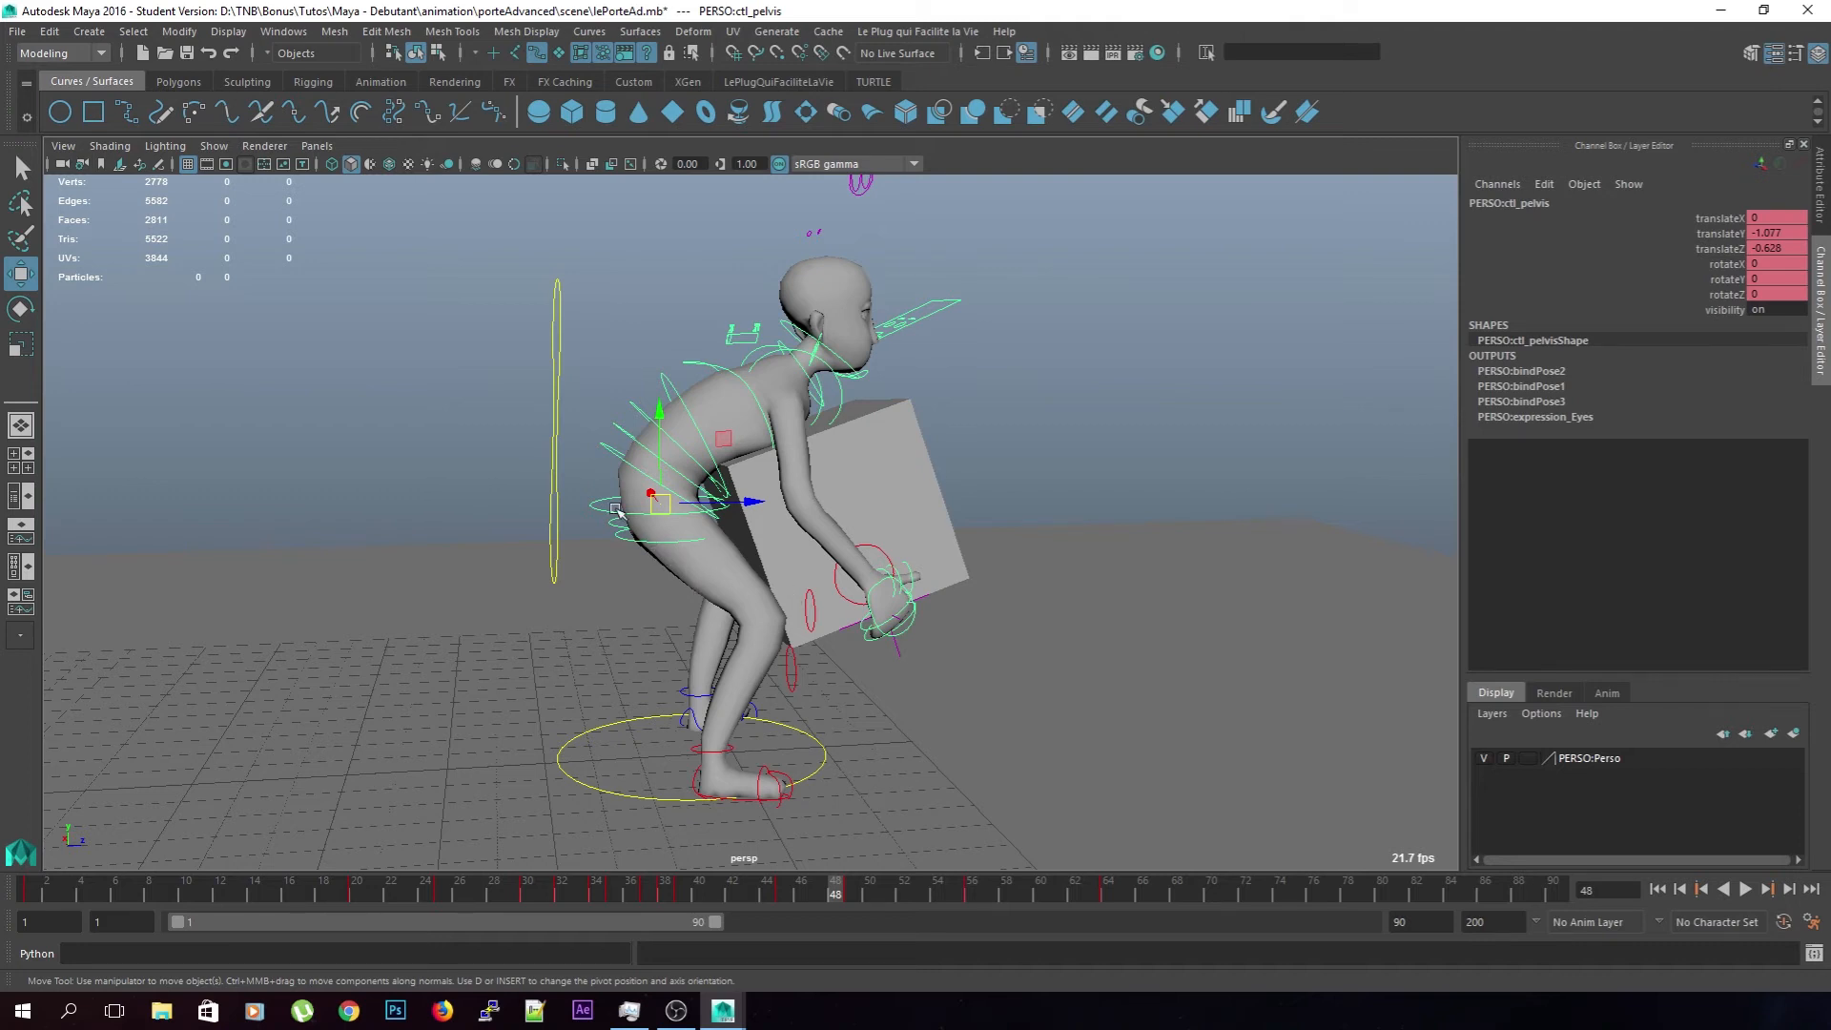
{"action": "left_click_drag", "start_coordinate": [576, 529], "coordinate": [598, 461], "text": "alt"}
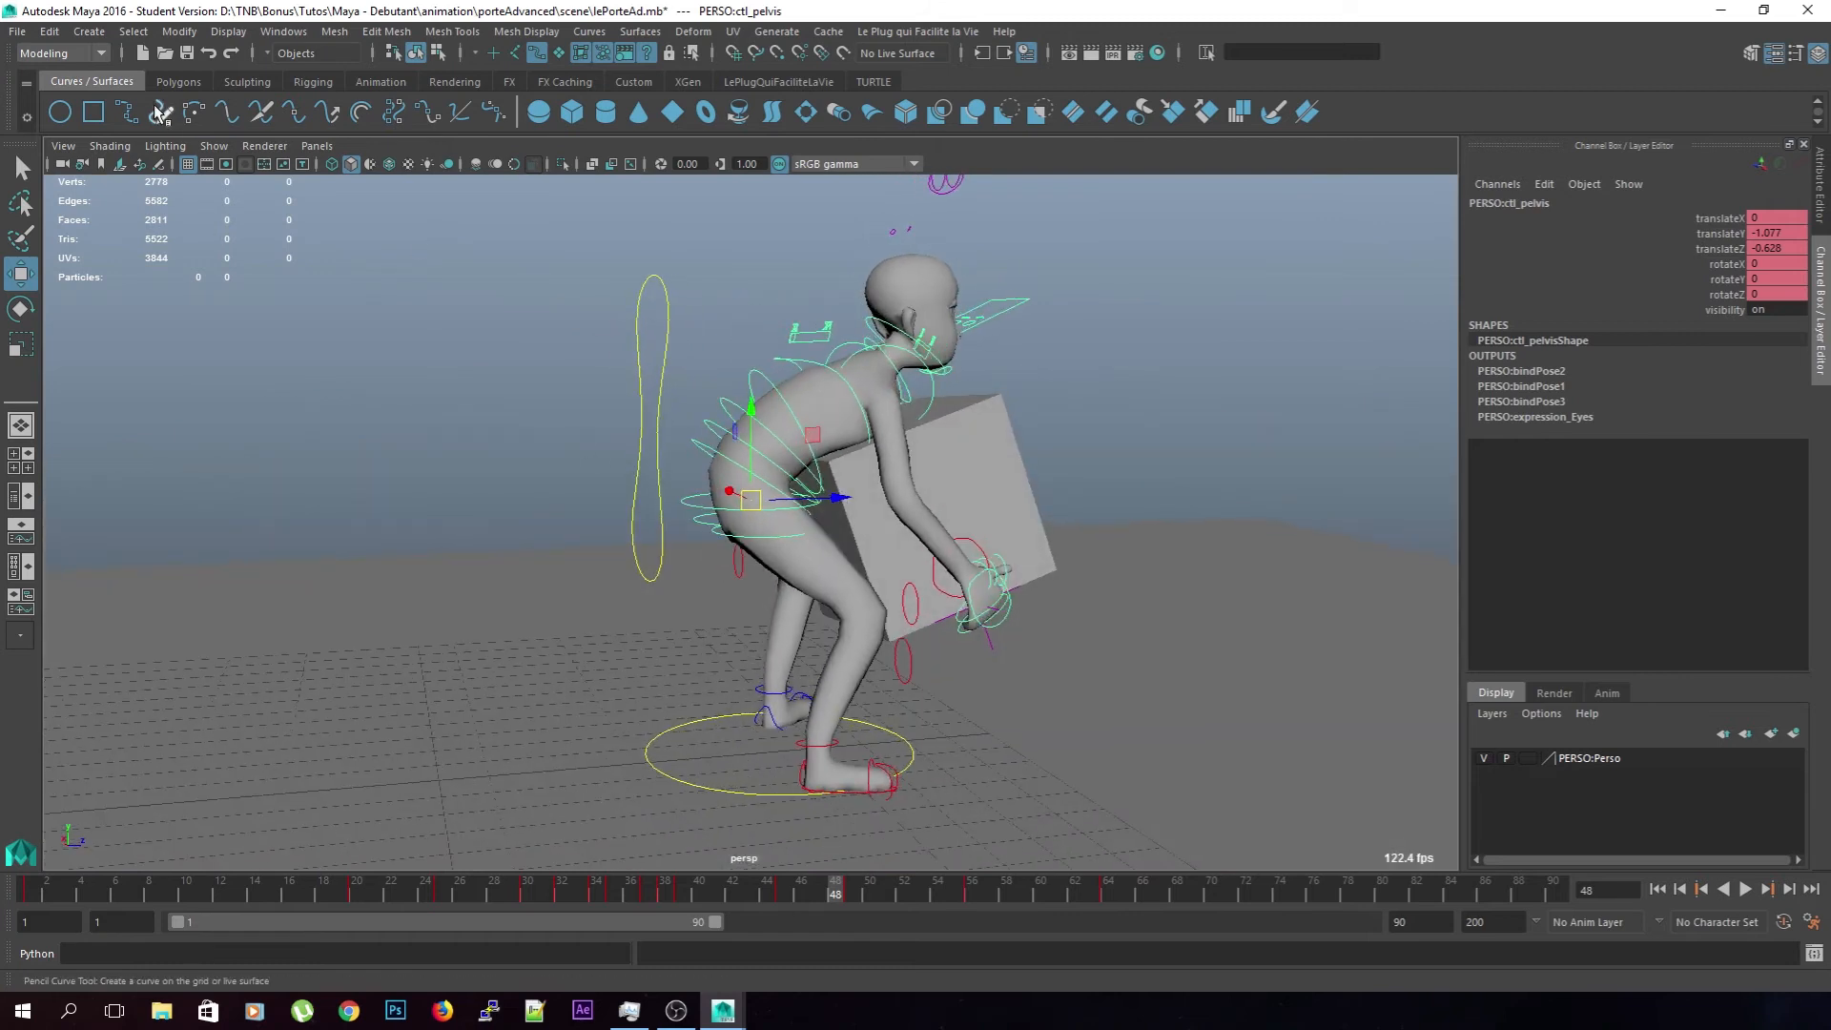
{"action": "left_click", "coordinate": [100, 53]}
{"action": "left_click", "coordinate": [105, 112]}
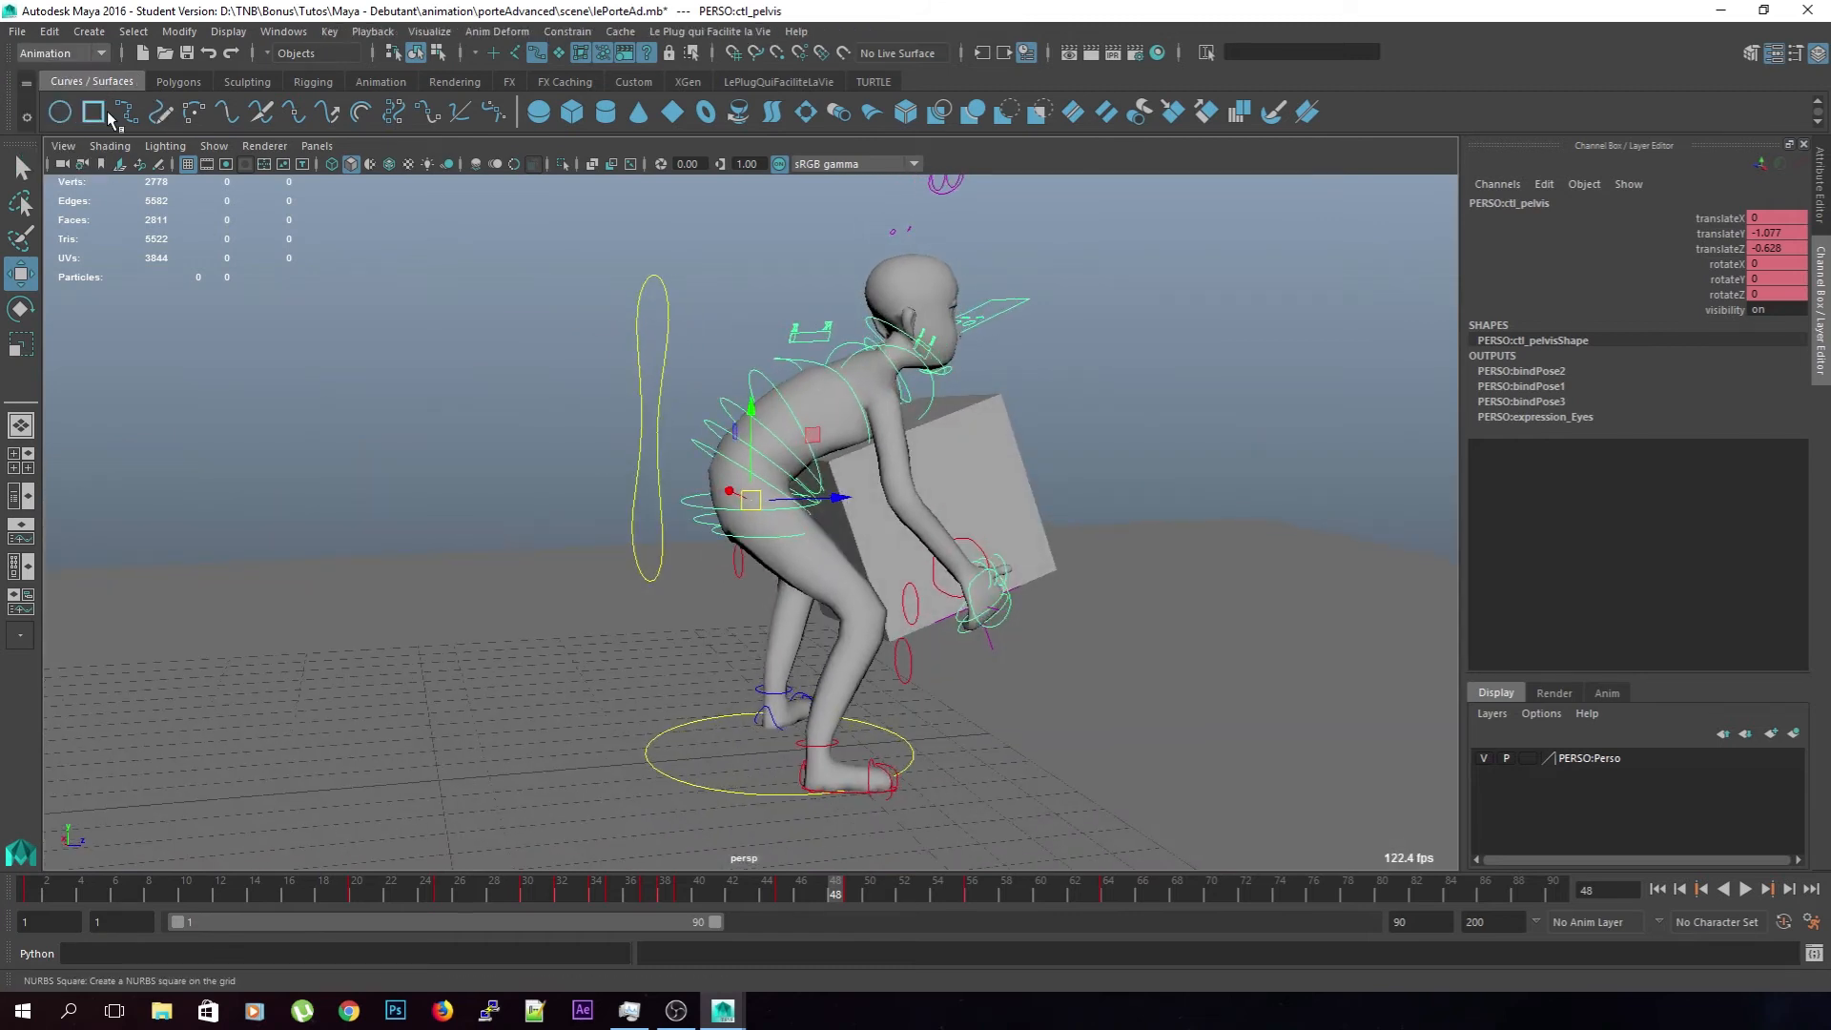
{"action": "left_click", "coordinate": [429, 34]}
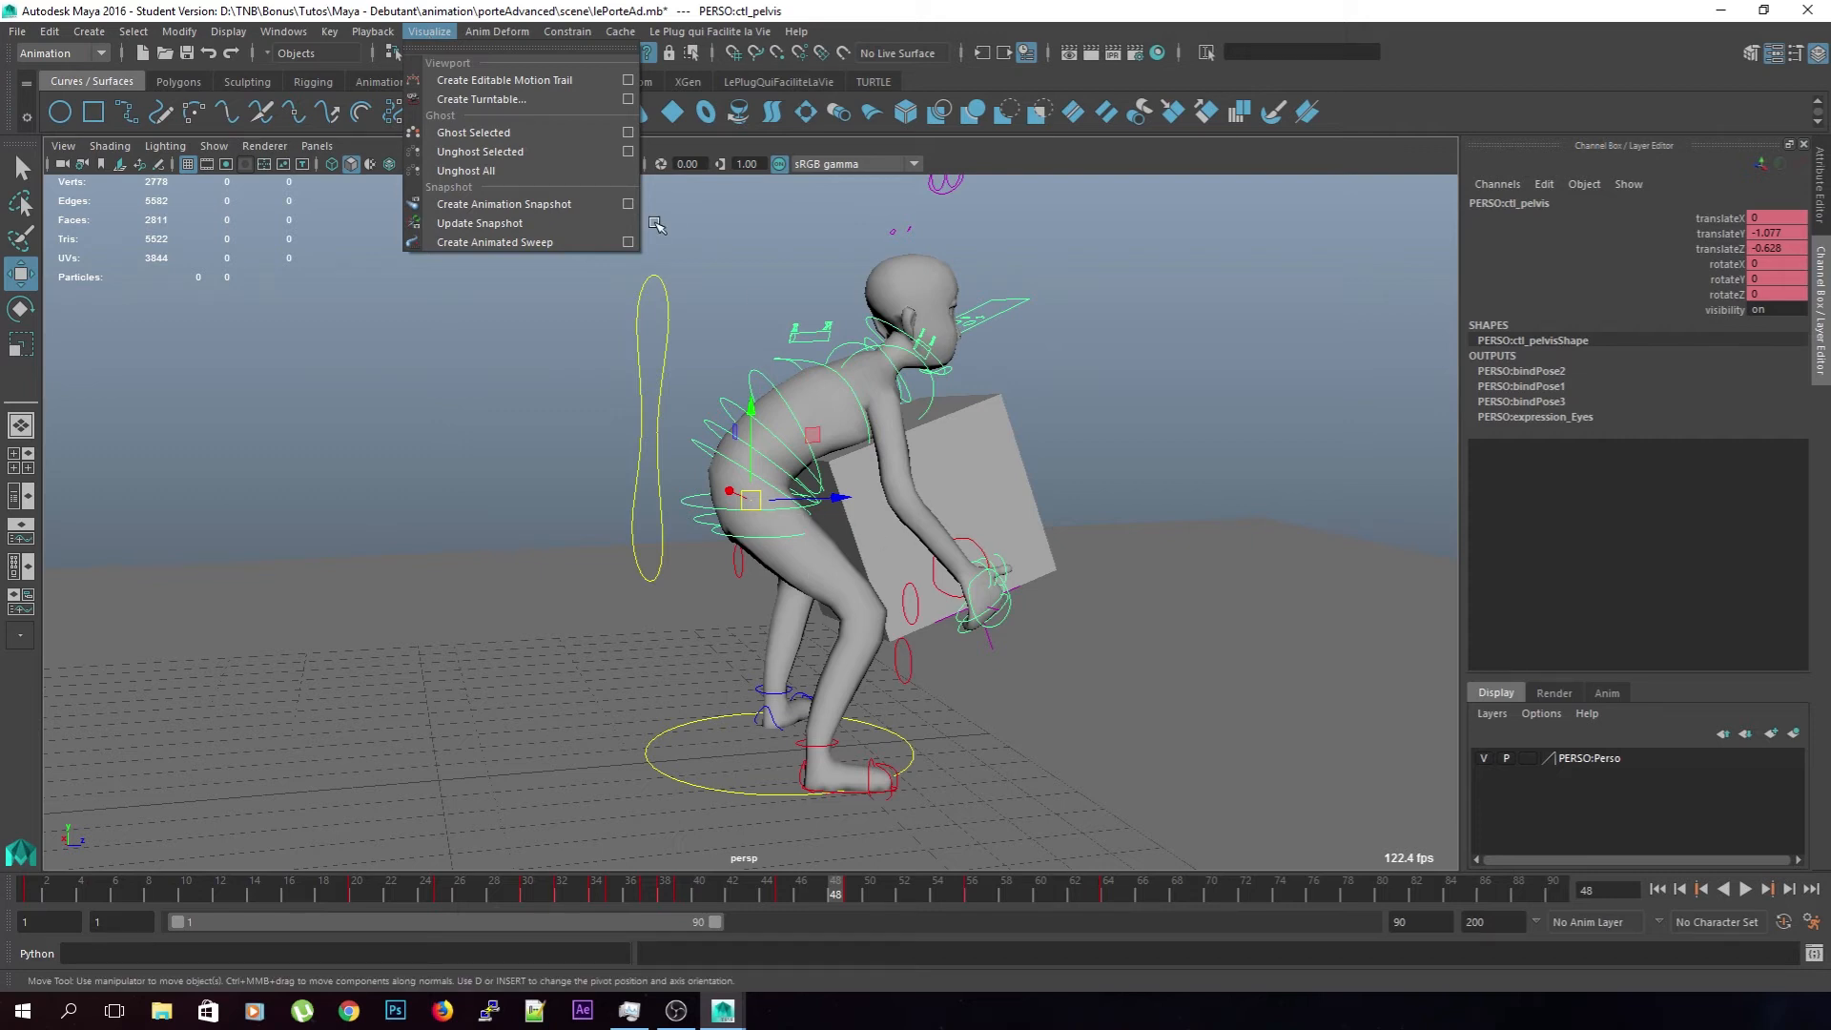
{"action": "left_click", "coordinate": [495, 83]}
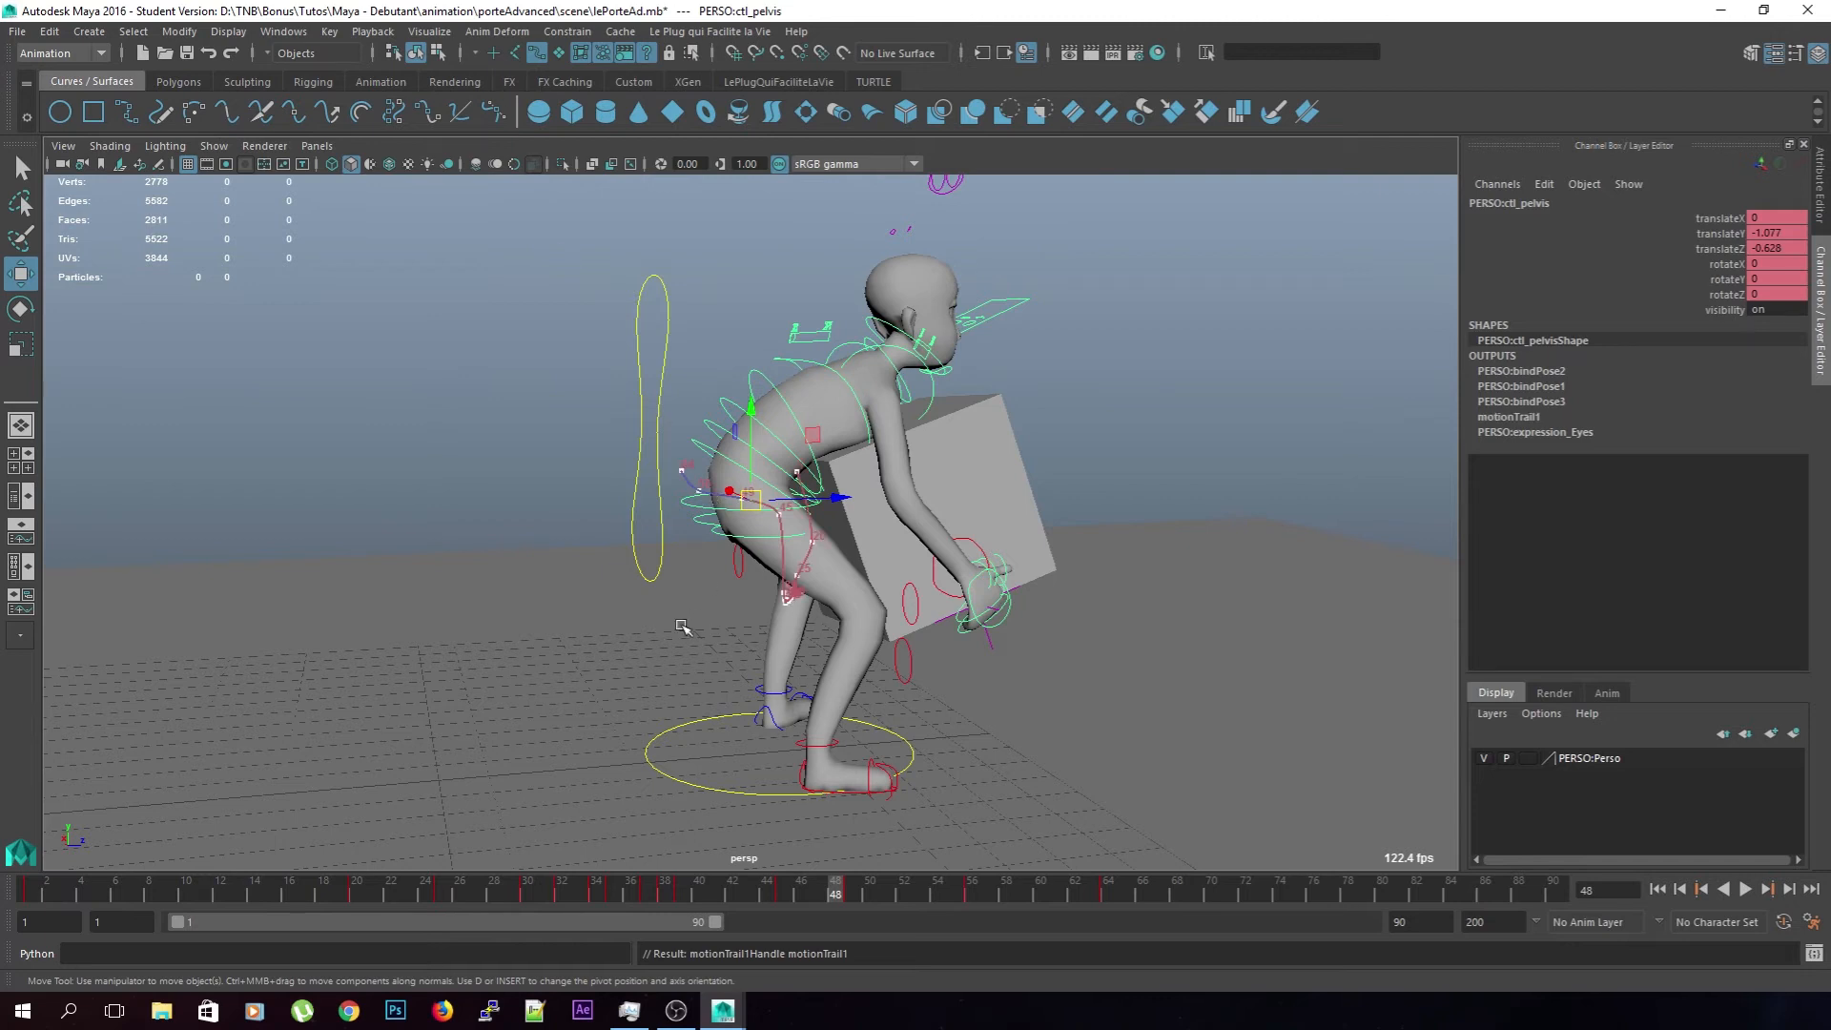
Round the pelvis path on its motion trail by shifting the frame 45 point slightly down and backward
{"action": "scroll", "coordinate": [681, 626], "scroll_direction": "up", "scroll_amount": 10}
{"action": "mouse_move", "coordinate": [804, 897]}
{"action": "left_mouse_down"}
{"action": "mouse_move", "coordinate": [465, 915]}
{"action": "mouse_move", "coordinate": [825, 915]}
{"action": "mouse_move", "coordinate": [799, 914]}
{"action": "left_mouse_up"}
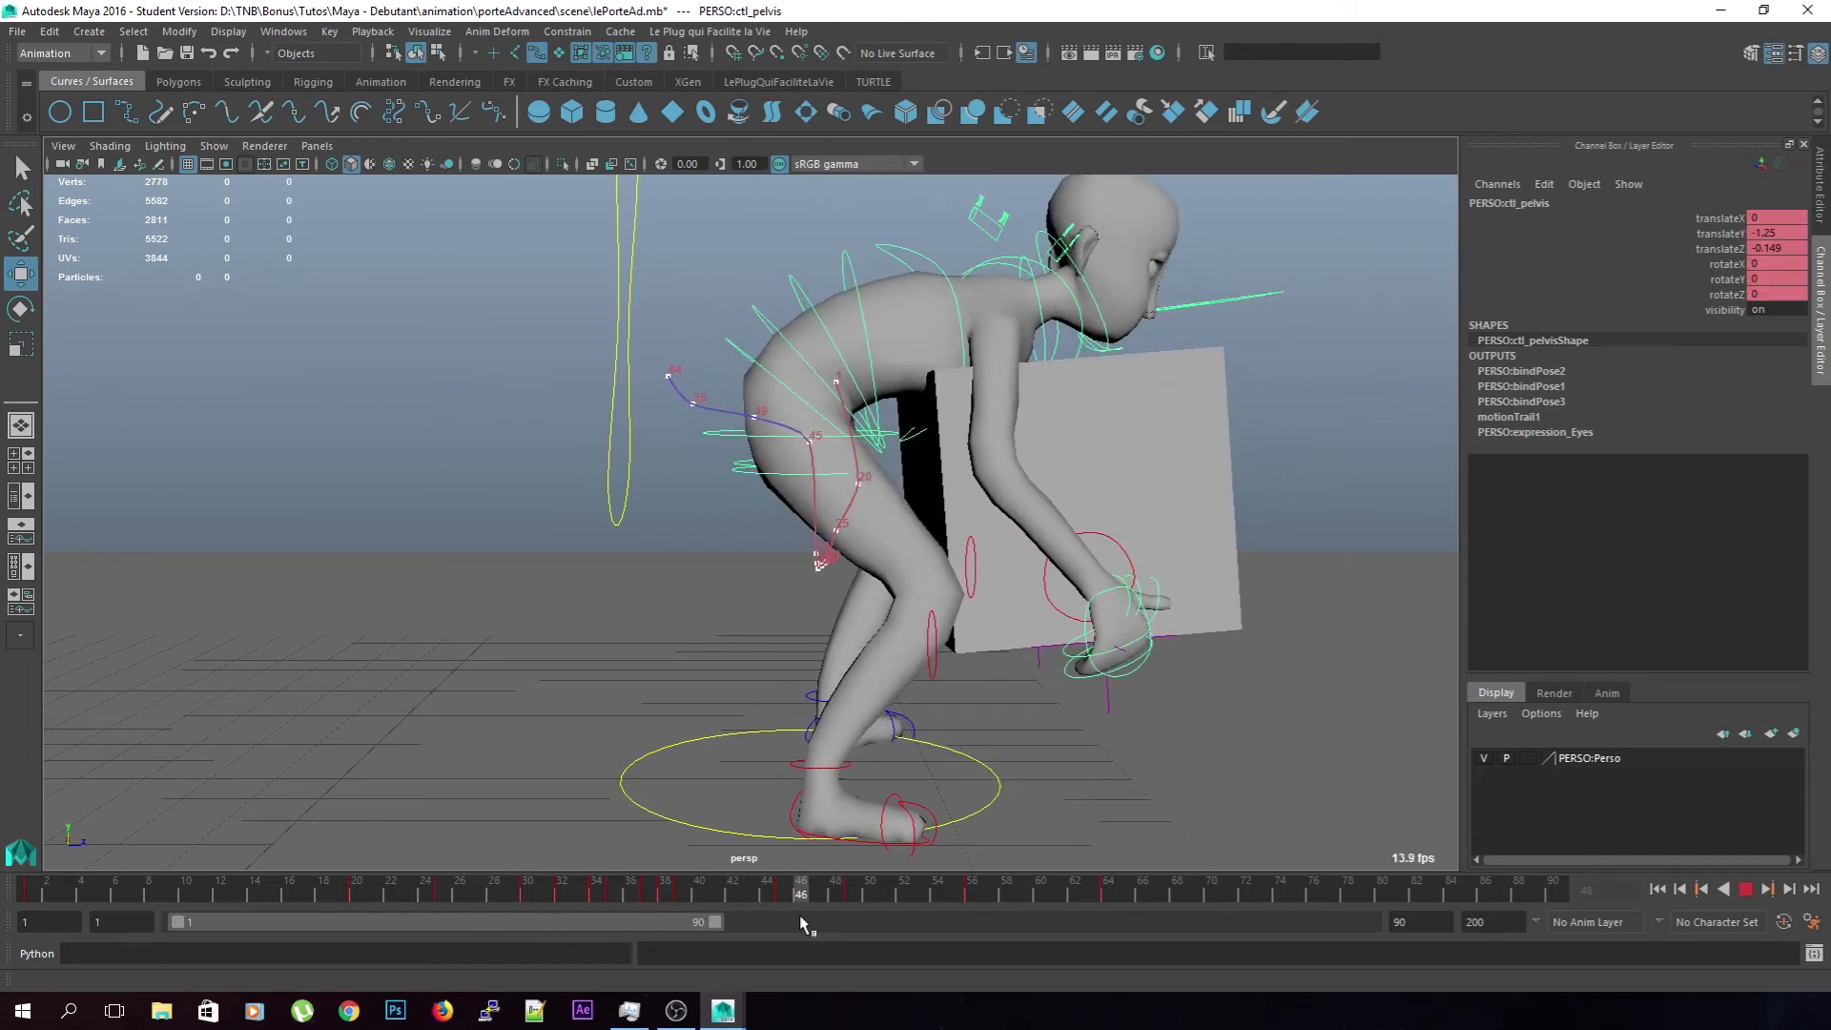
{"action": "scroll", "coordinate": [751, 496], "scroll_direction": "up", "scroll_amount": 3}
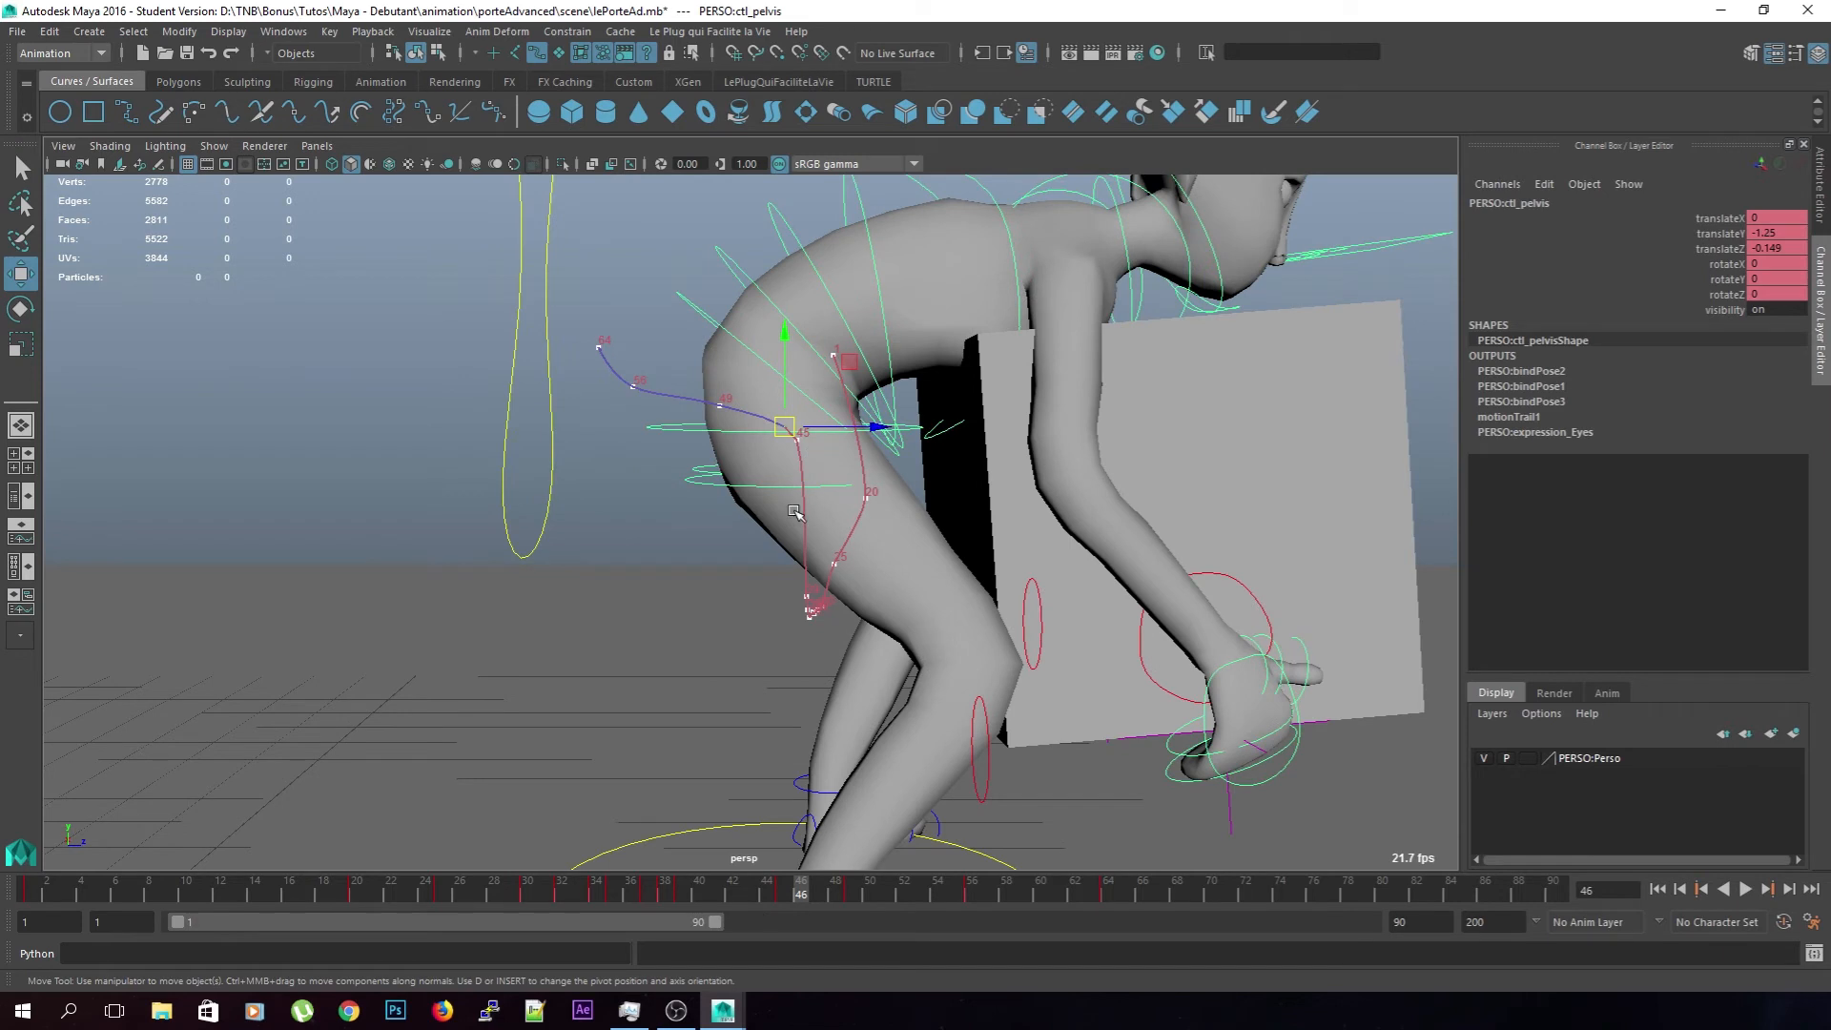
{"action": "left_click_drag", "start_coordinate": [794, 512], "coordinate": [796, 506], "text": "alt"}
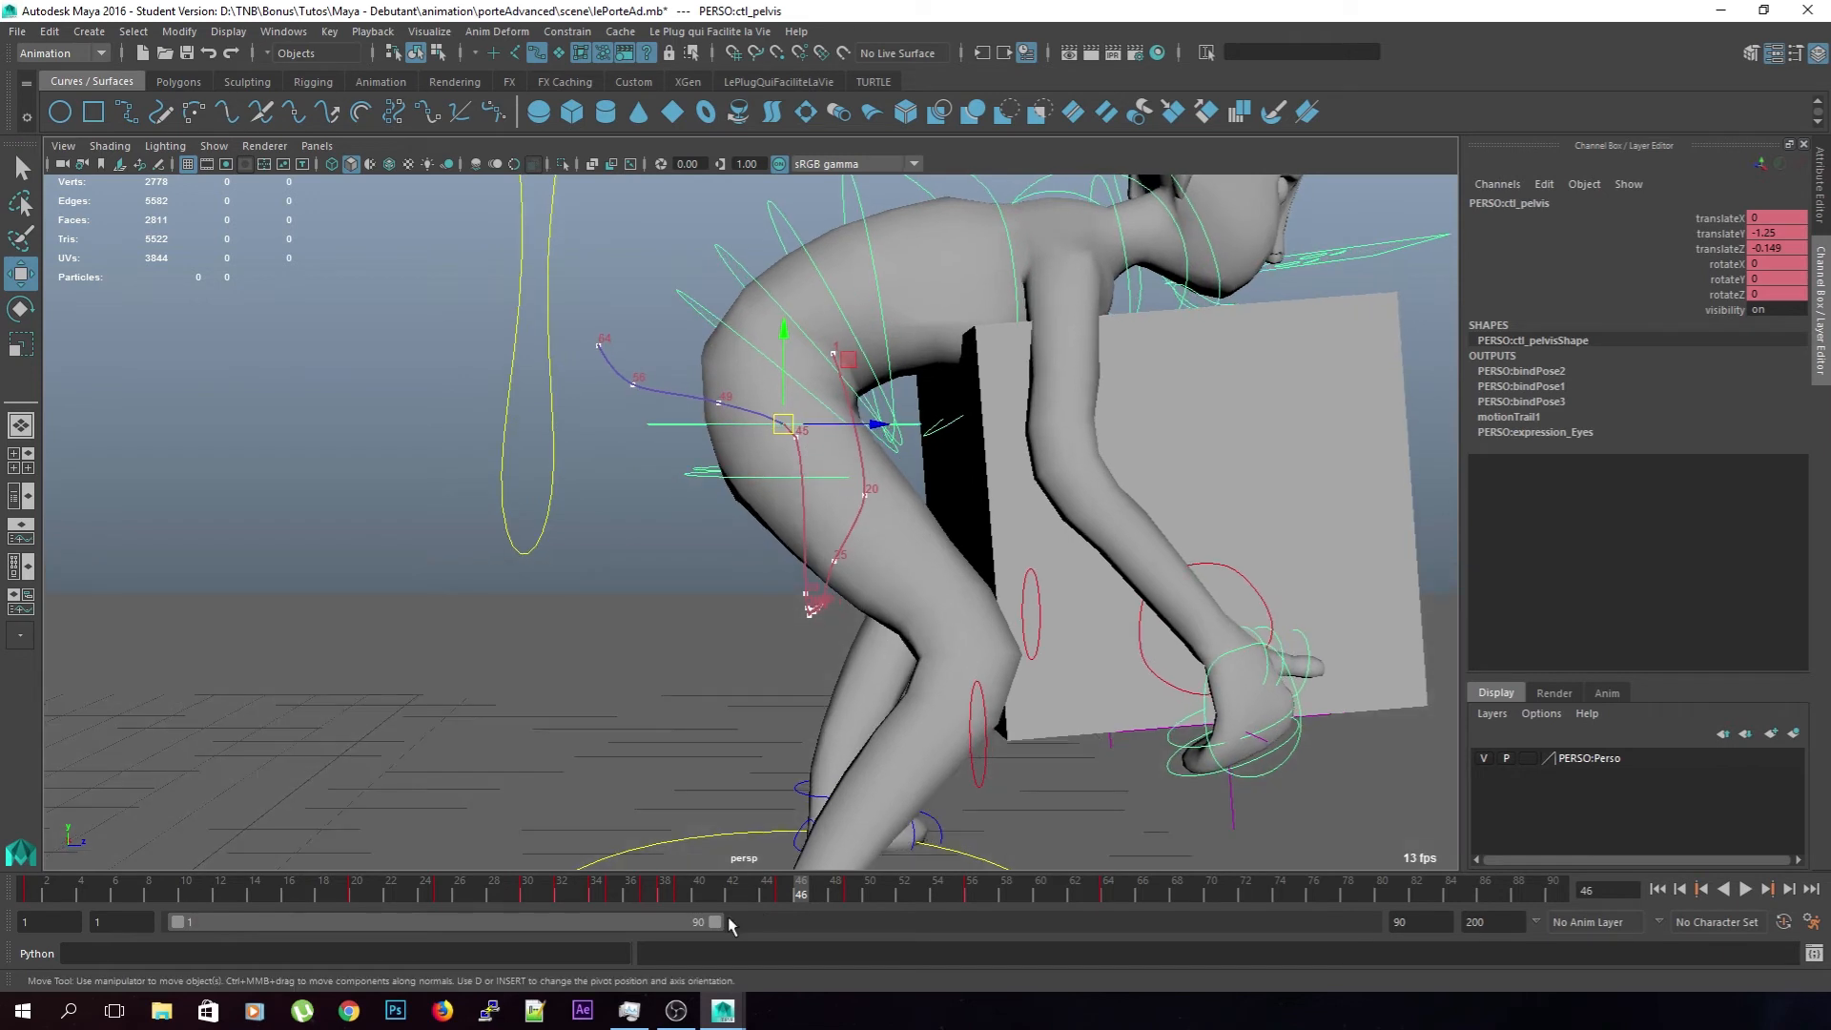
{"action": "key", "text": "alt+v"}
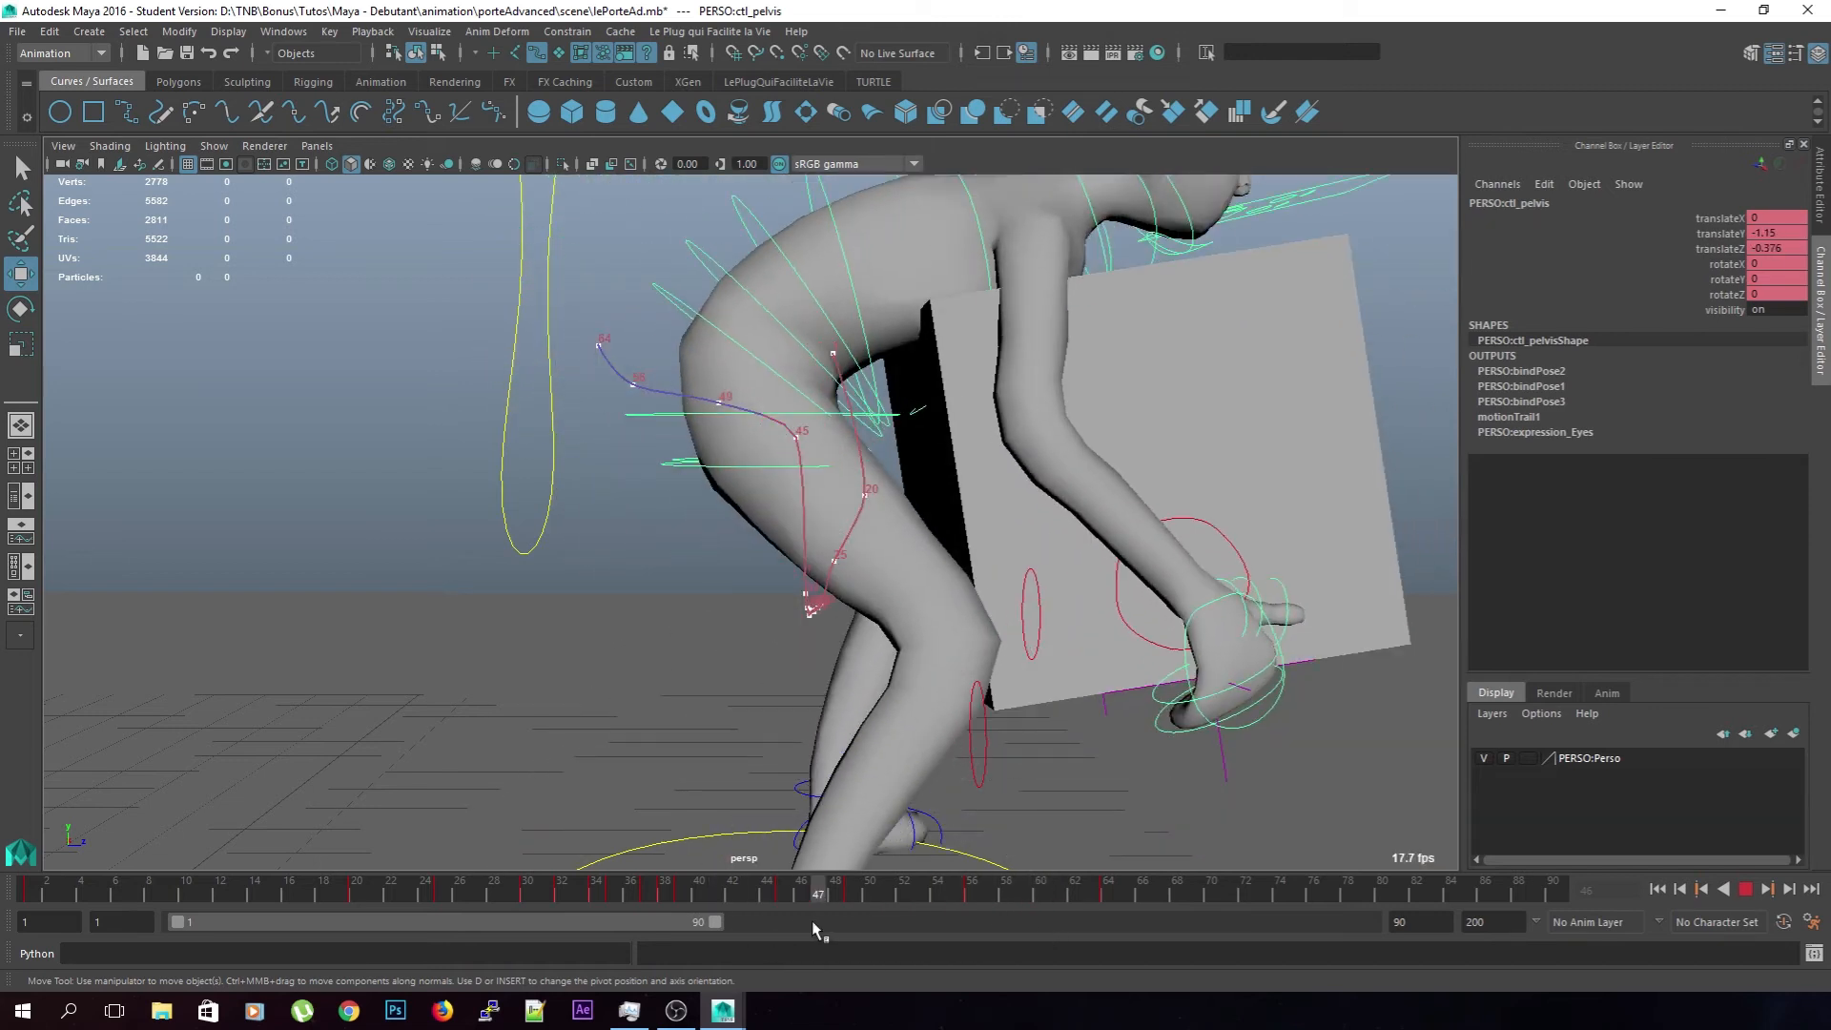
{"action": "left_click", "coordinate": [722, 400]}
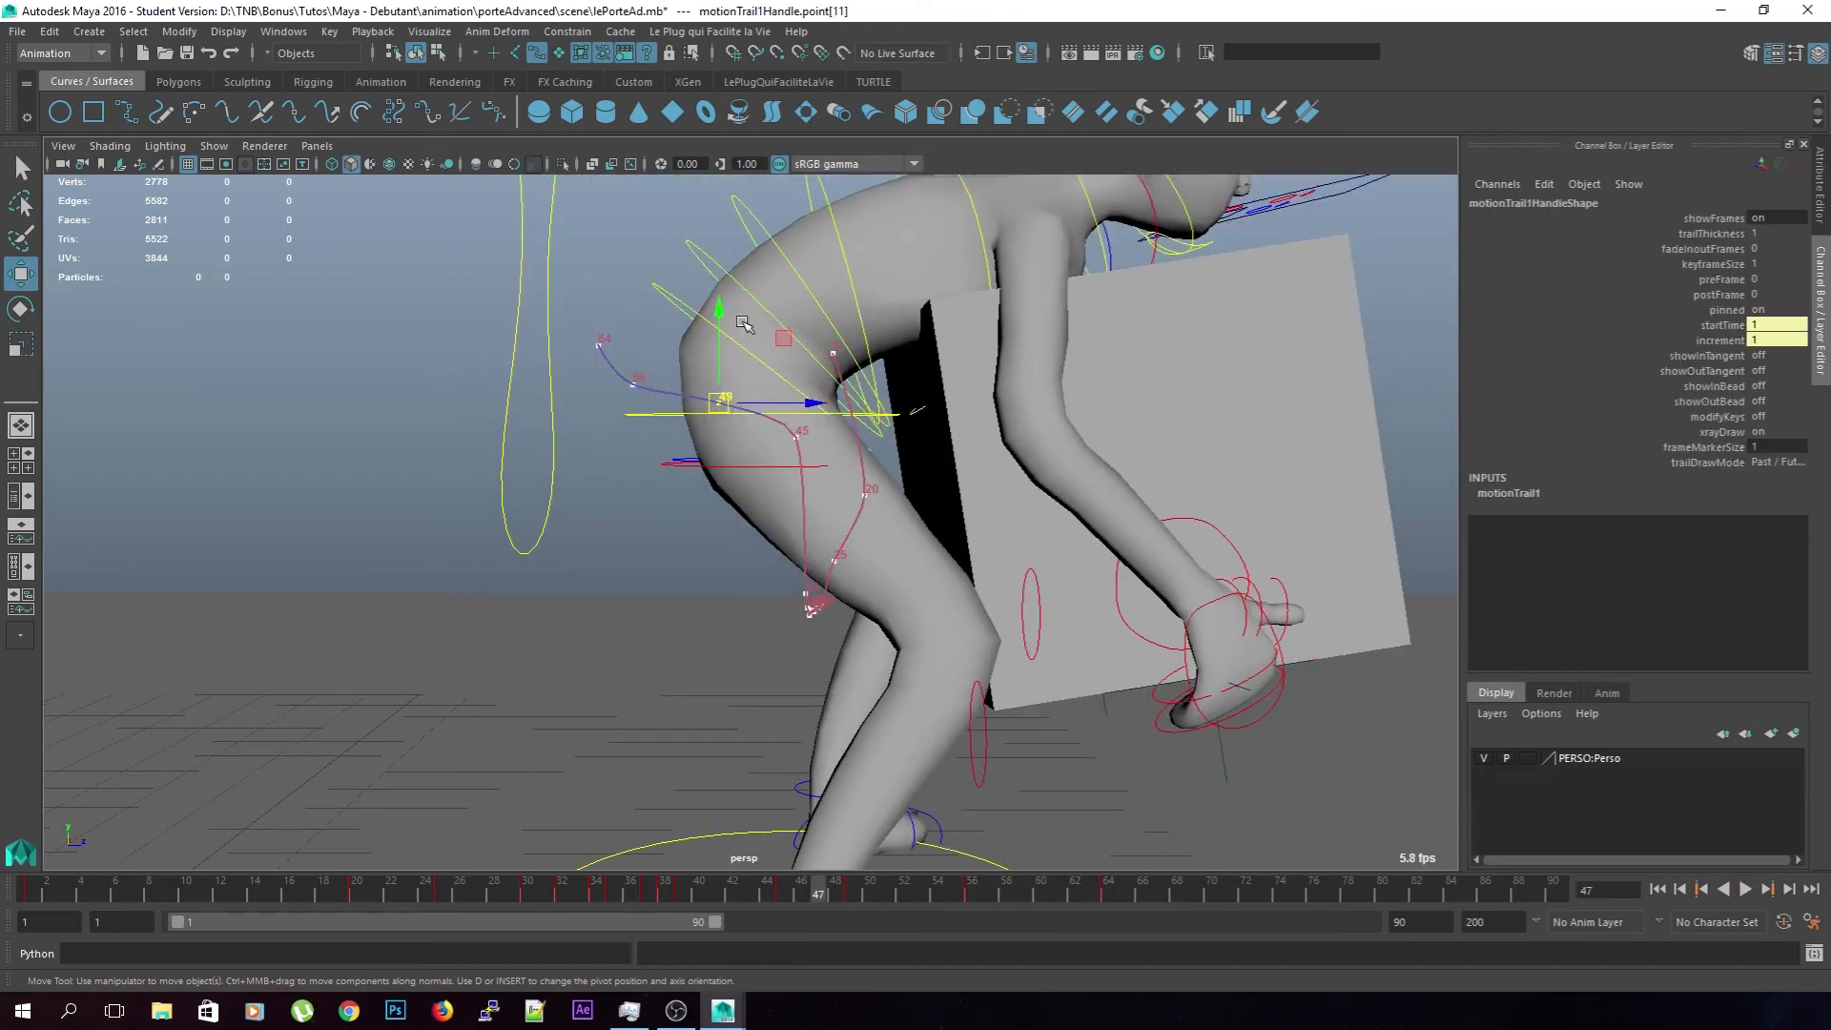
{"action": "left_click", "coordinate": [797, 436]}
{"action": "left_click_drag", "start_coordinate": [857, 371], "coordinate": [844, 383]}
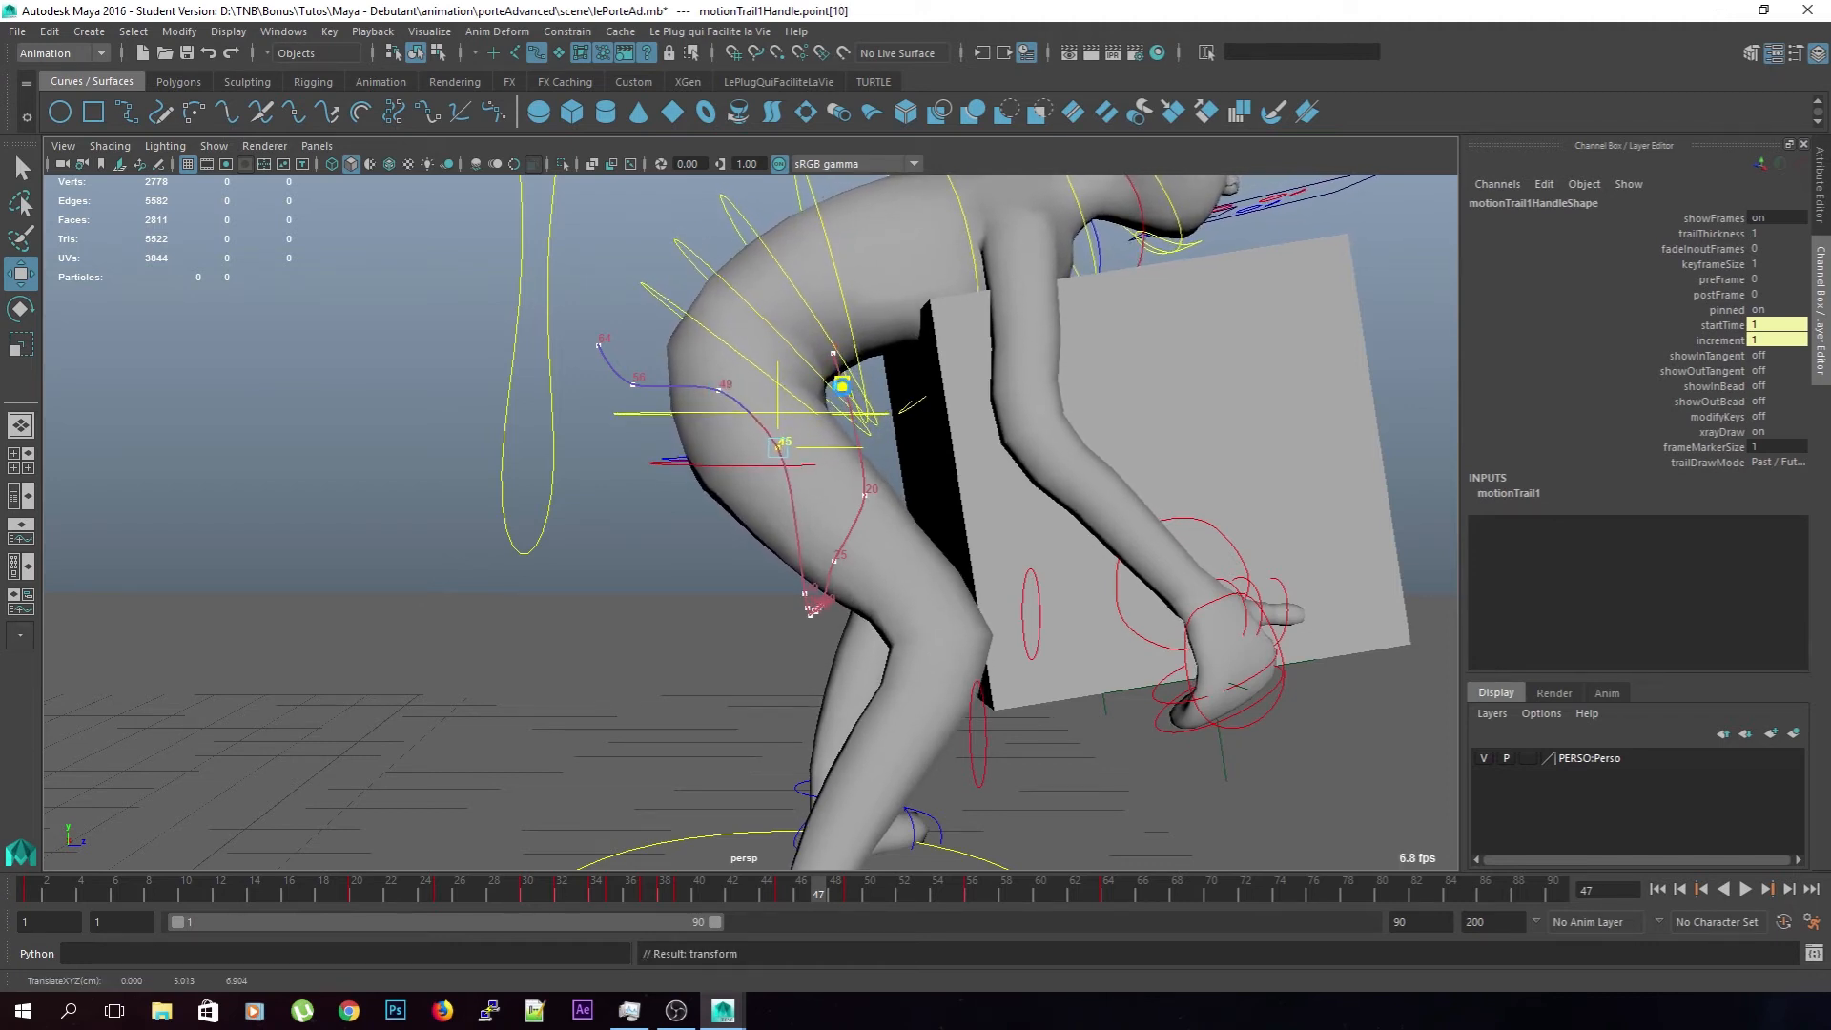
Smooth the upper part of the pelvis motion trail by adjusting its points at frames 56 and 49
{"action": "left_click_drag", "start_coordinate": [817, 899], "coordinate": [954, 938]}
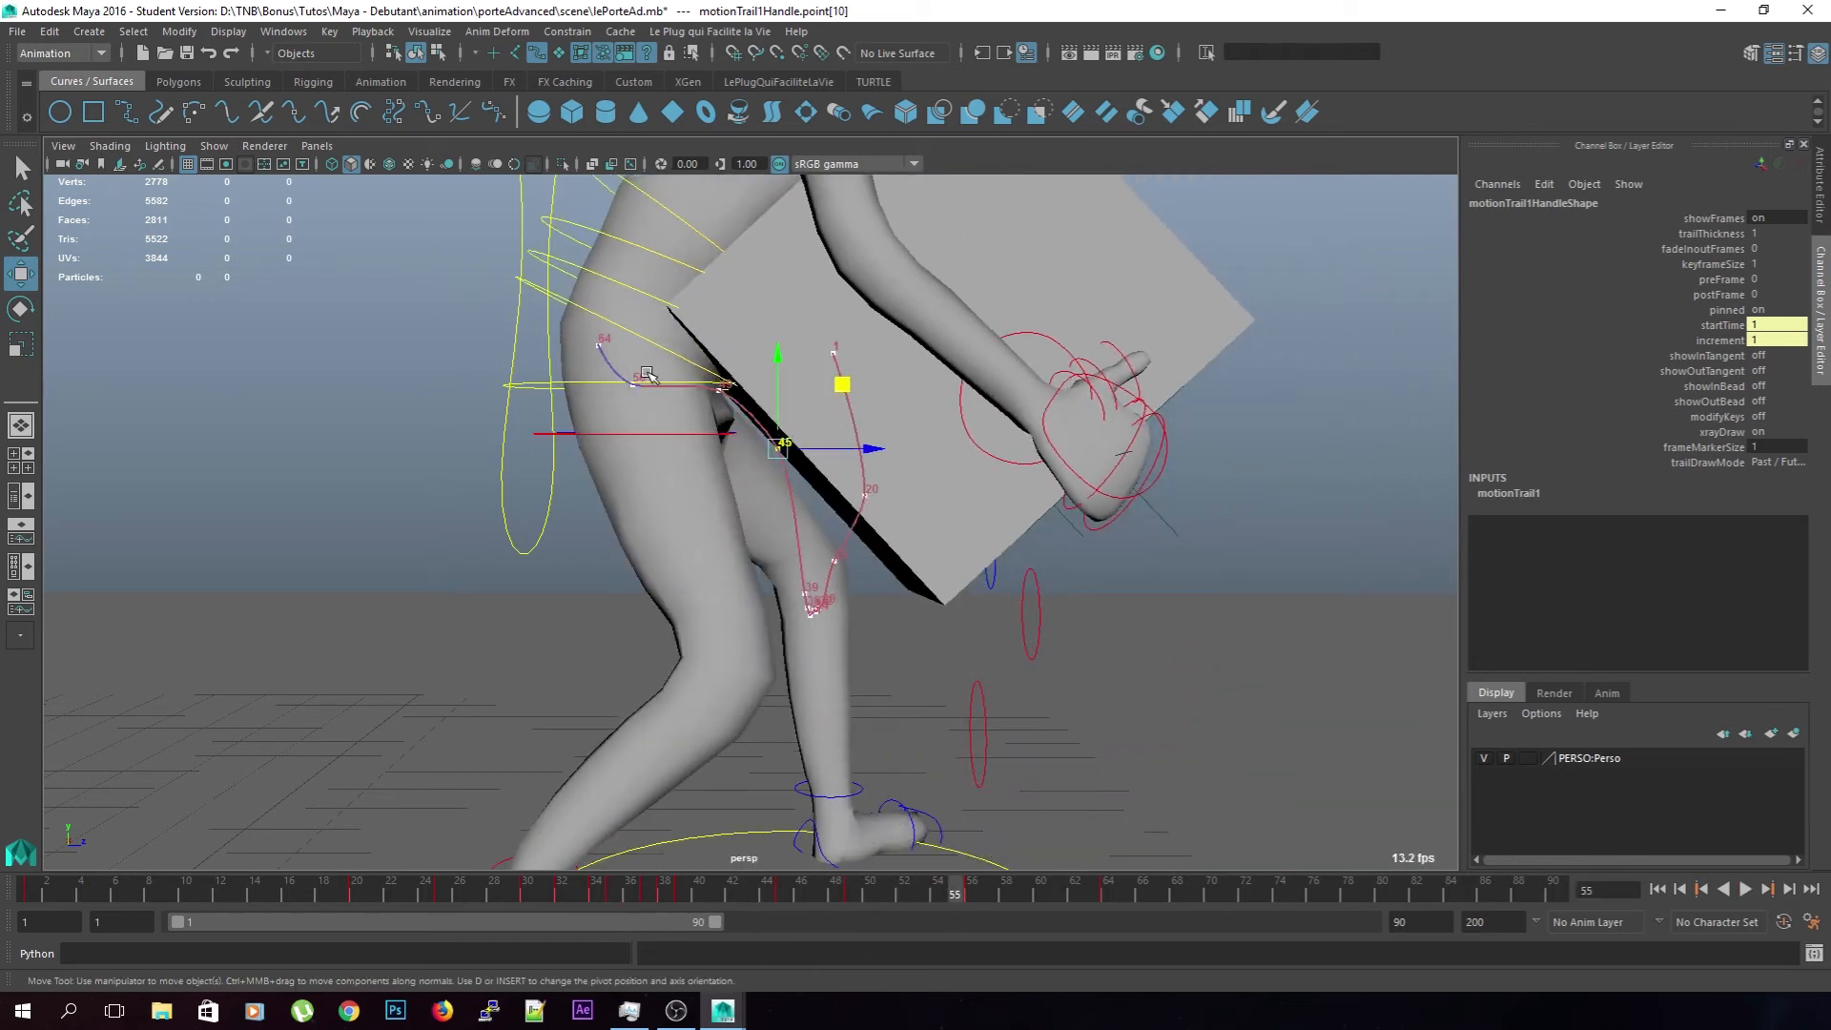
{"action": "left_click_drag", "start_coordinate": [688, 325], "coordinate": [792, 325]}
{"action": "left_click", "coordinate": [726, 382]}
{"action": "left_click_drag", "start_coordinate": [963, 890], "coordinate": [770, 896]}
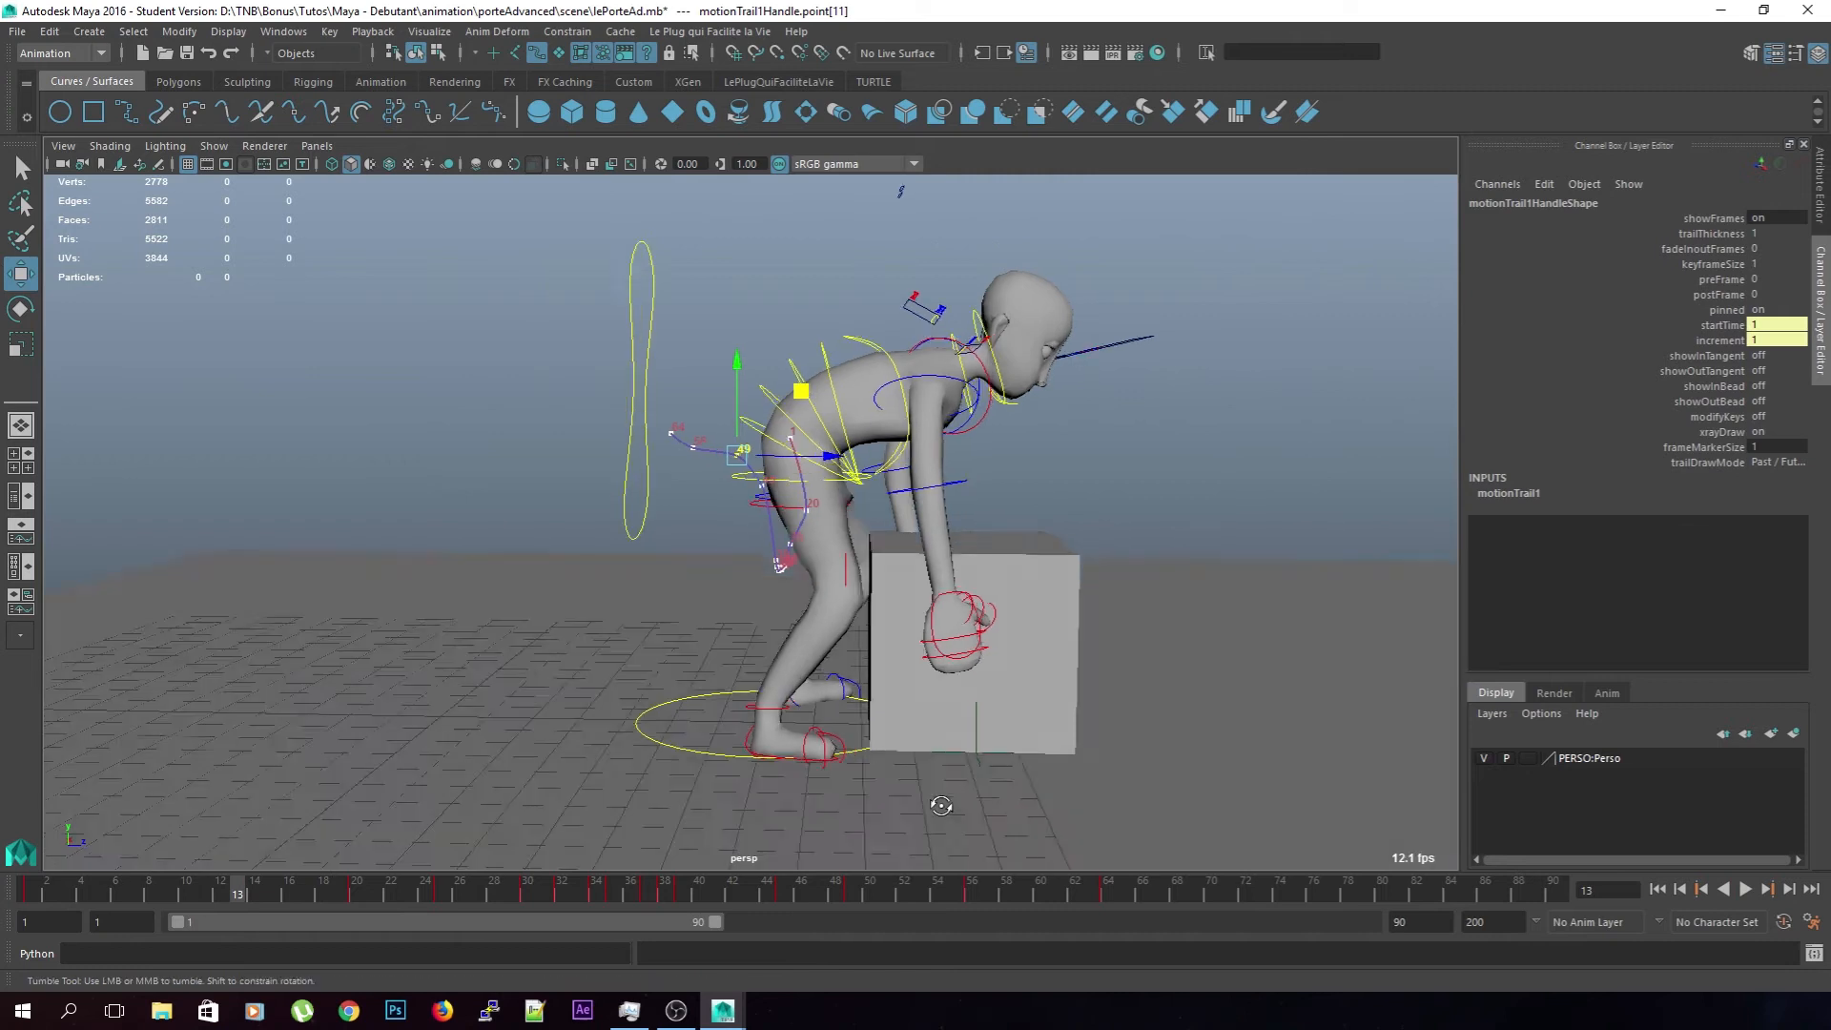
Play and scrub the box lift, with the whole body in view and up close, to check the adjusted pelvis path
{"action": "key", "text": "Escape"}
{"action": "left_click", "coordinate": [1747, 889]}
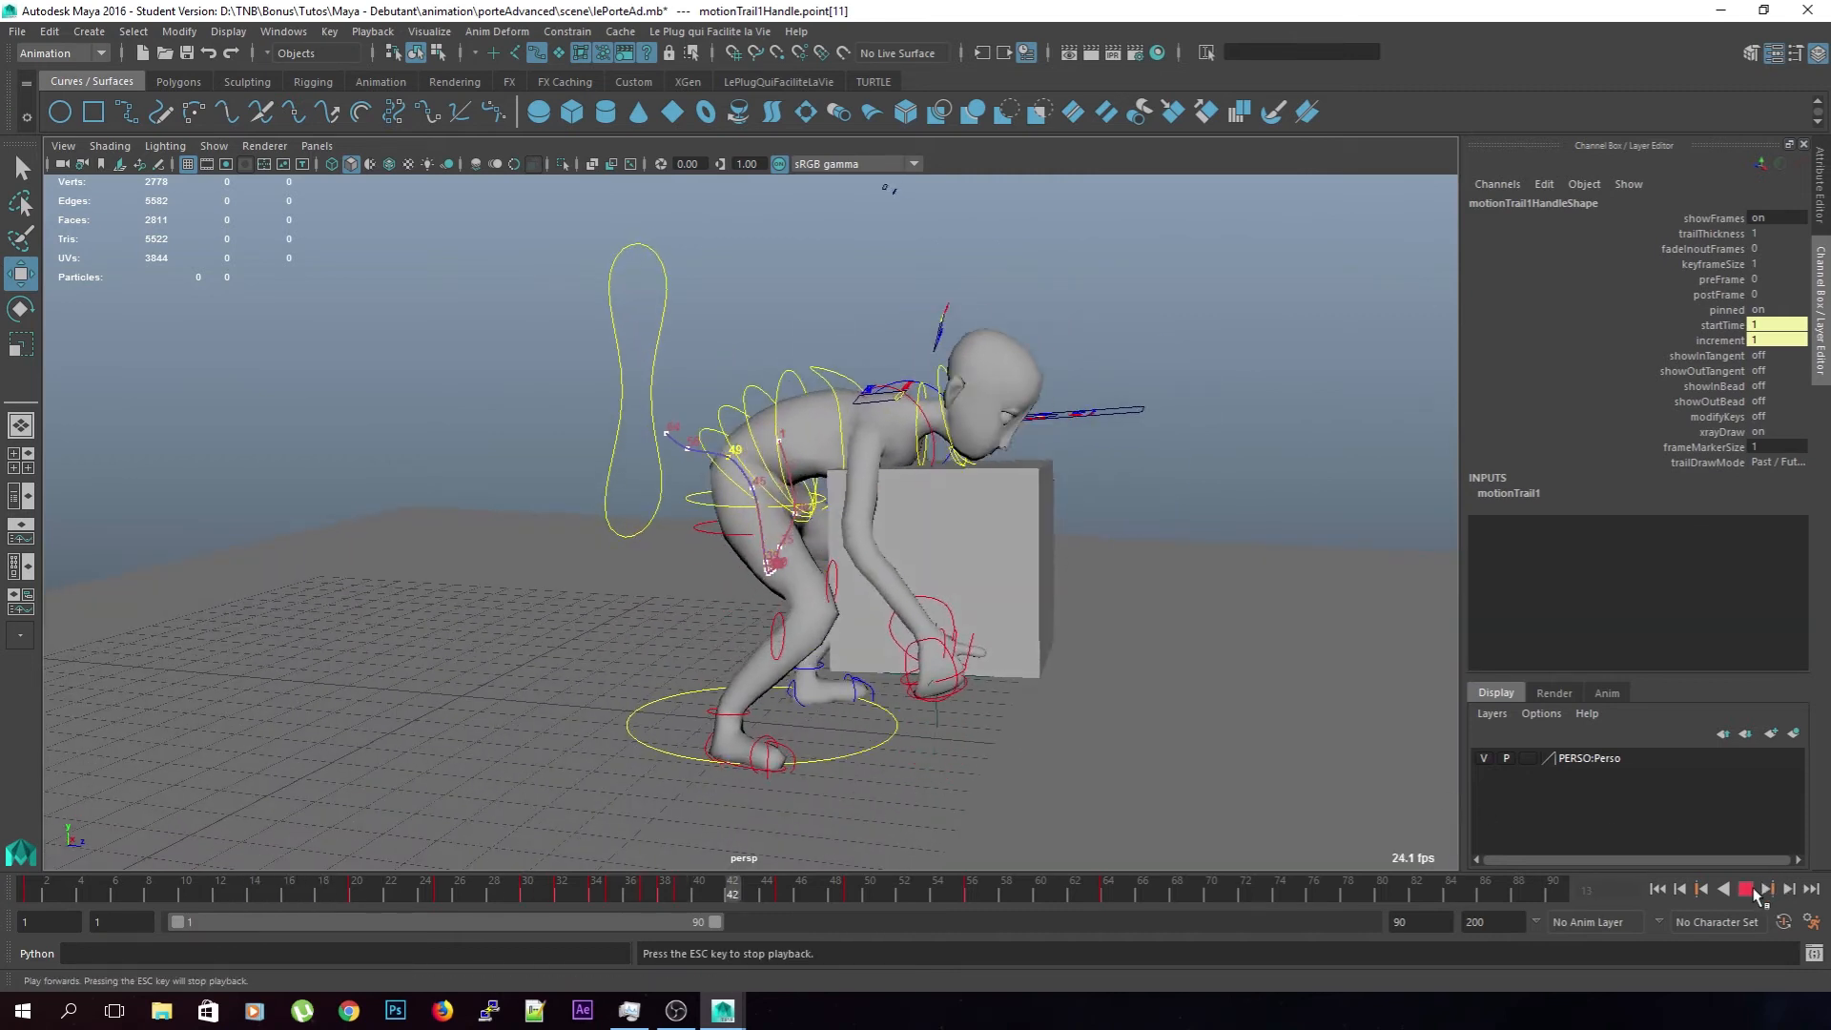
{"action": "key", "text": "Escape"}
{"action": "scroll", "coordinate": [924, 621], "scroll_direction": "down", "scroll_amount": 3}
{"action": "left_click_drag", "start_coordinate": [924, 620], "coordinate": [977, 611], "text": "alt"}
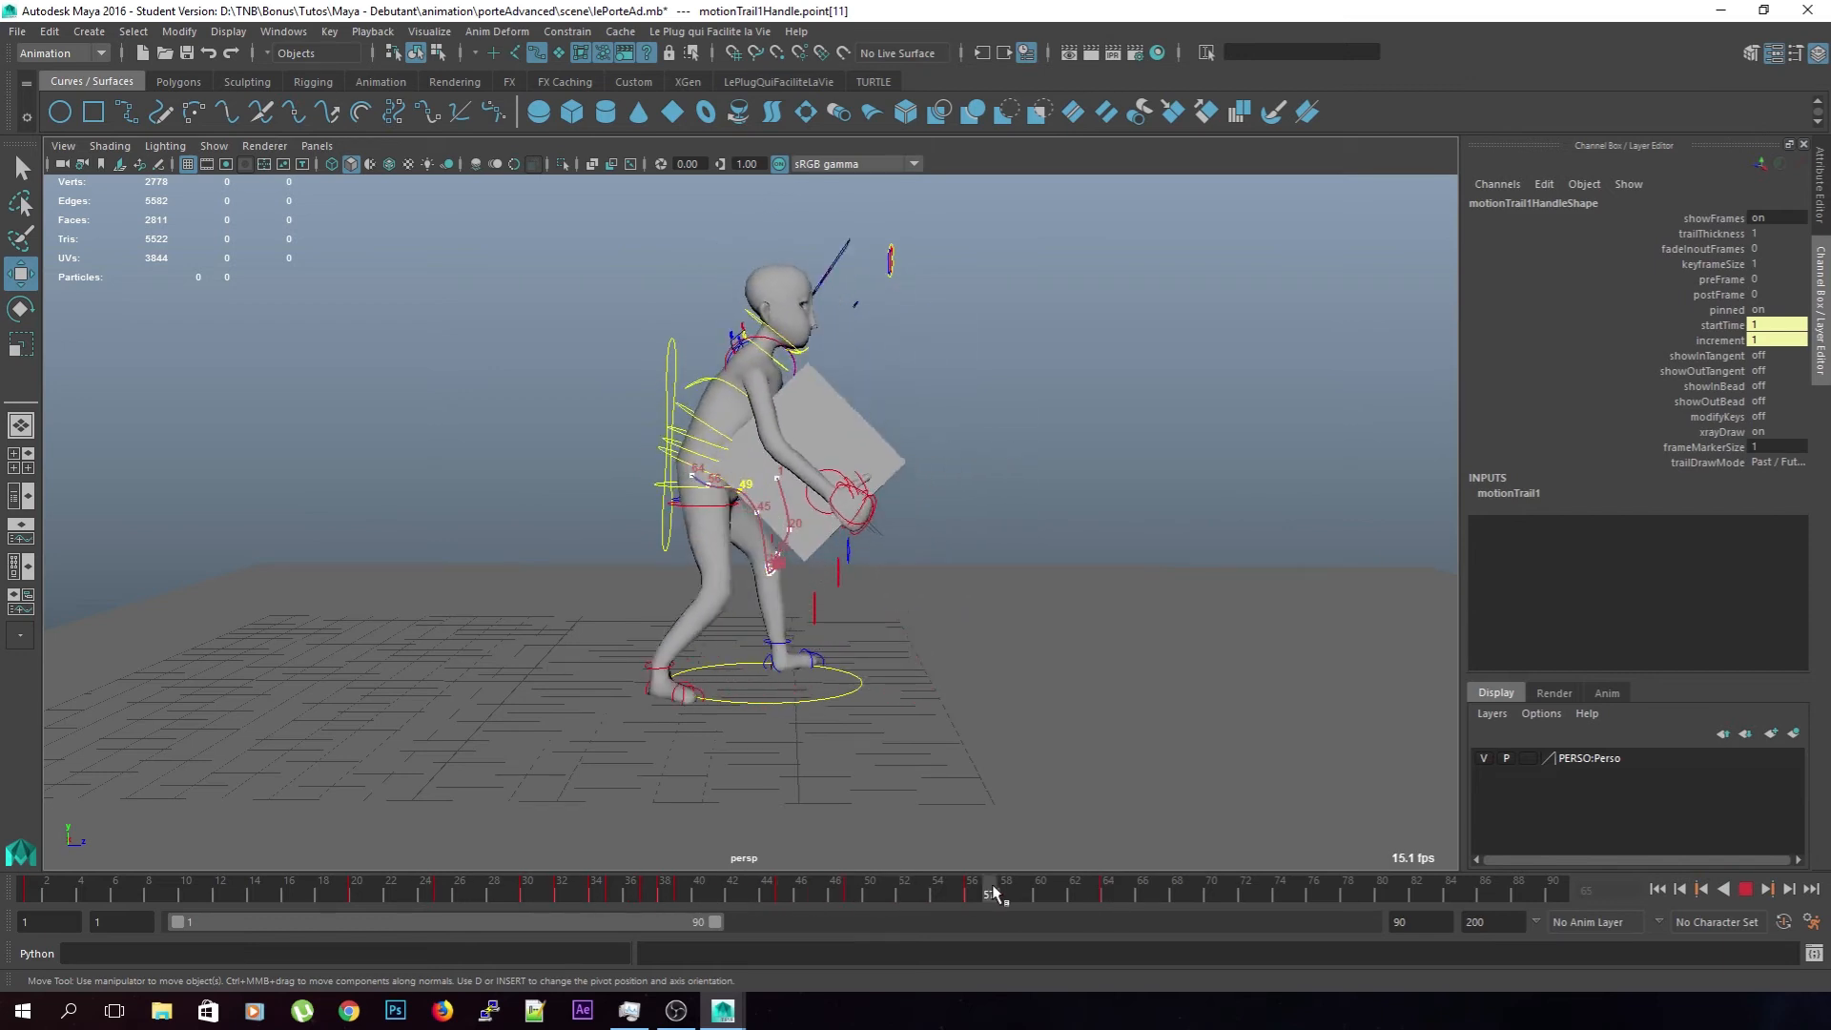
{"action": "left_click", "coordinate": [920, 892]}
{"action": "key", "text": "f"}
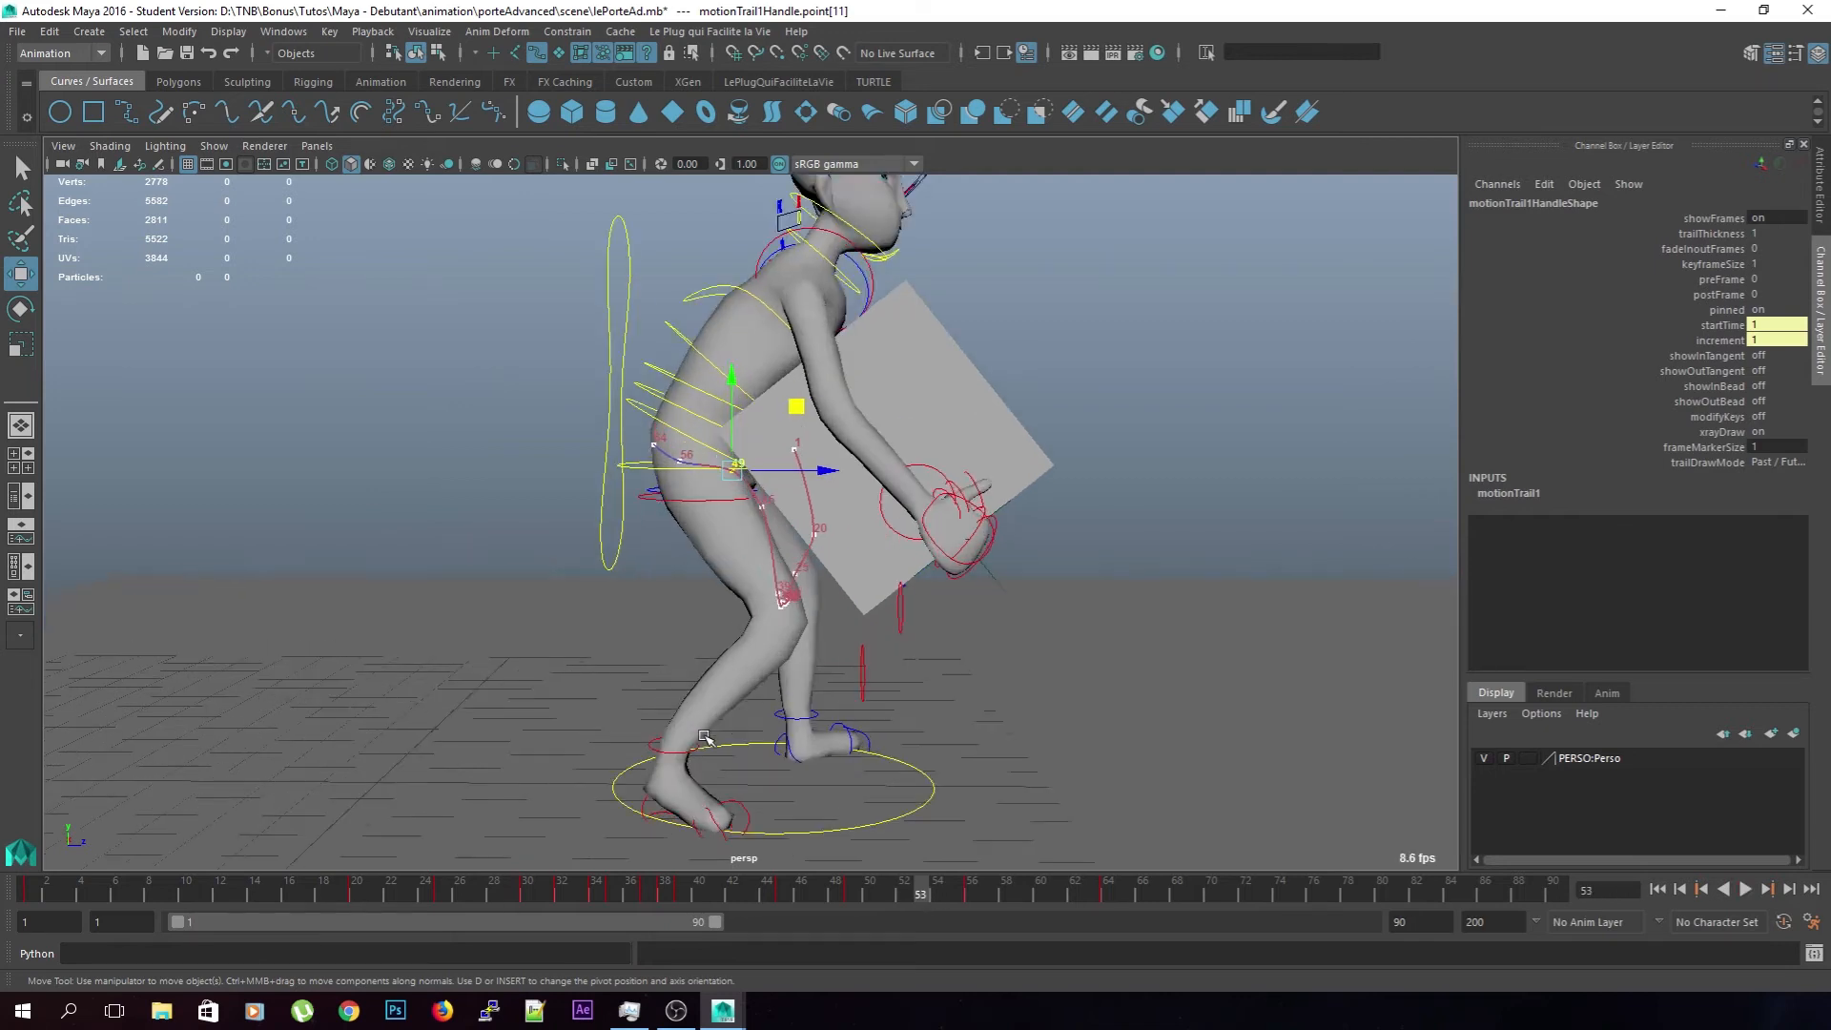
{"action": "key", "text": "alt+v"}
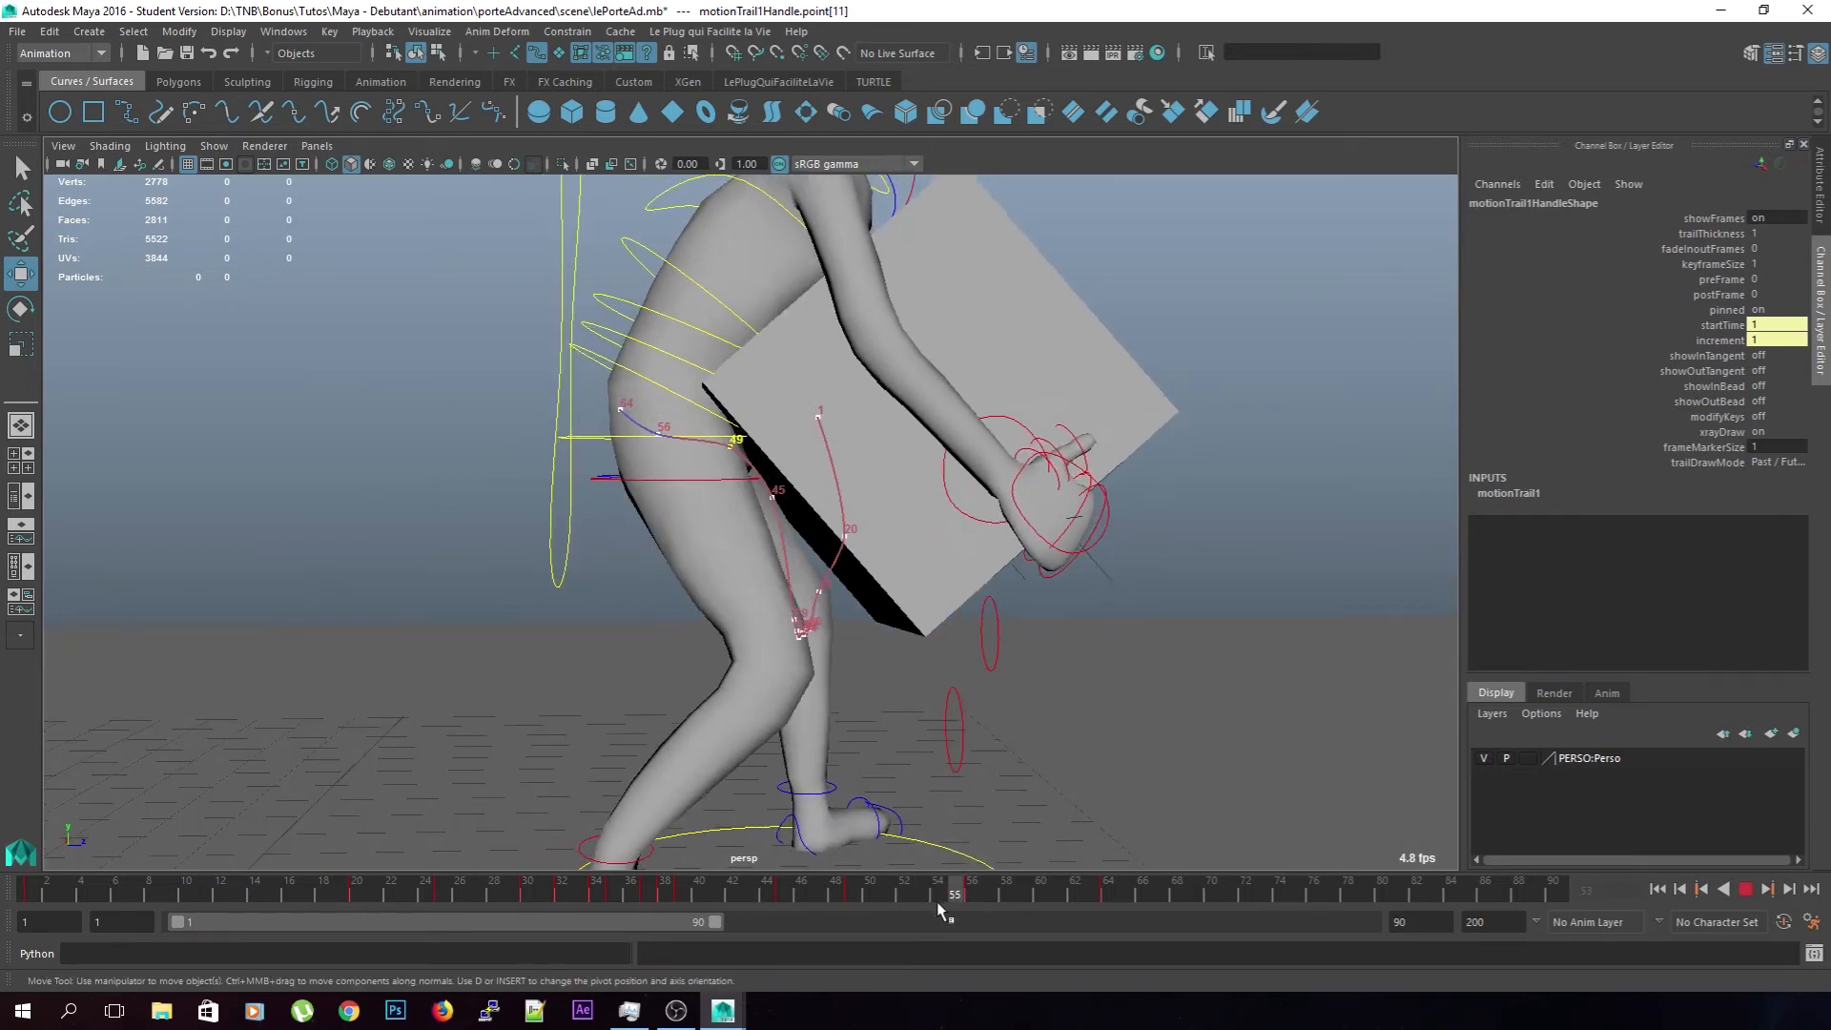
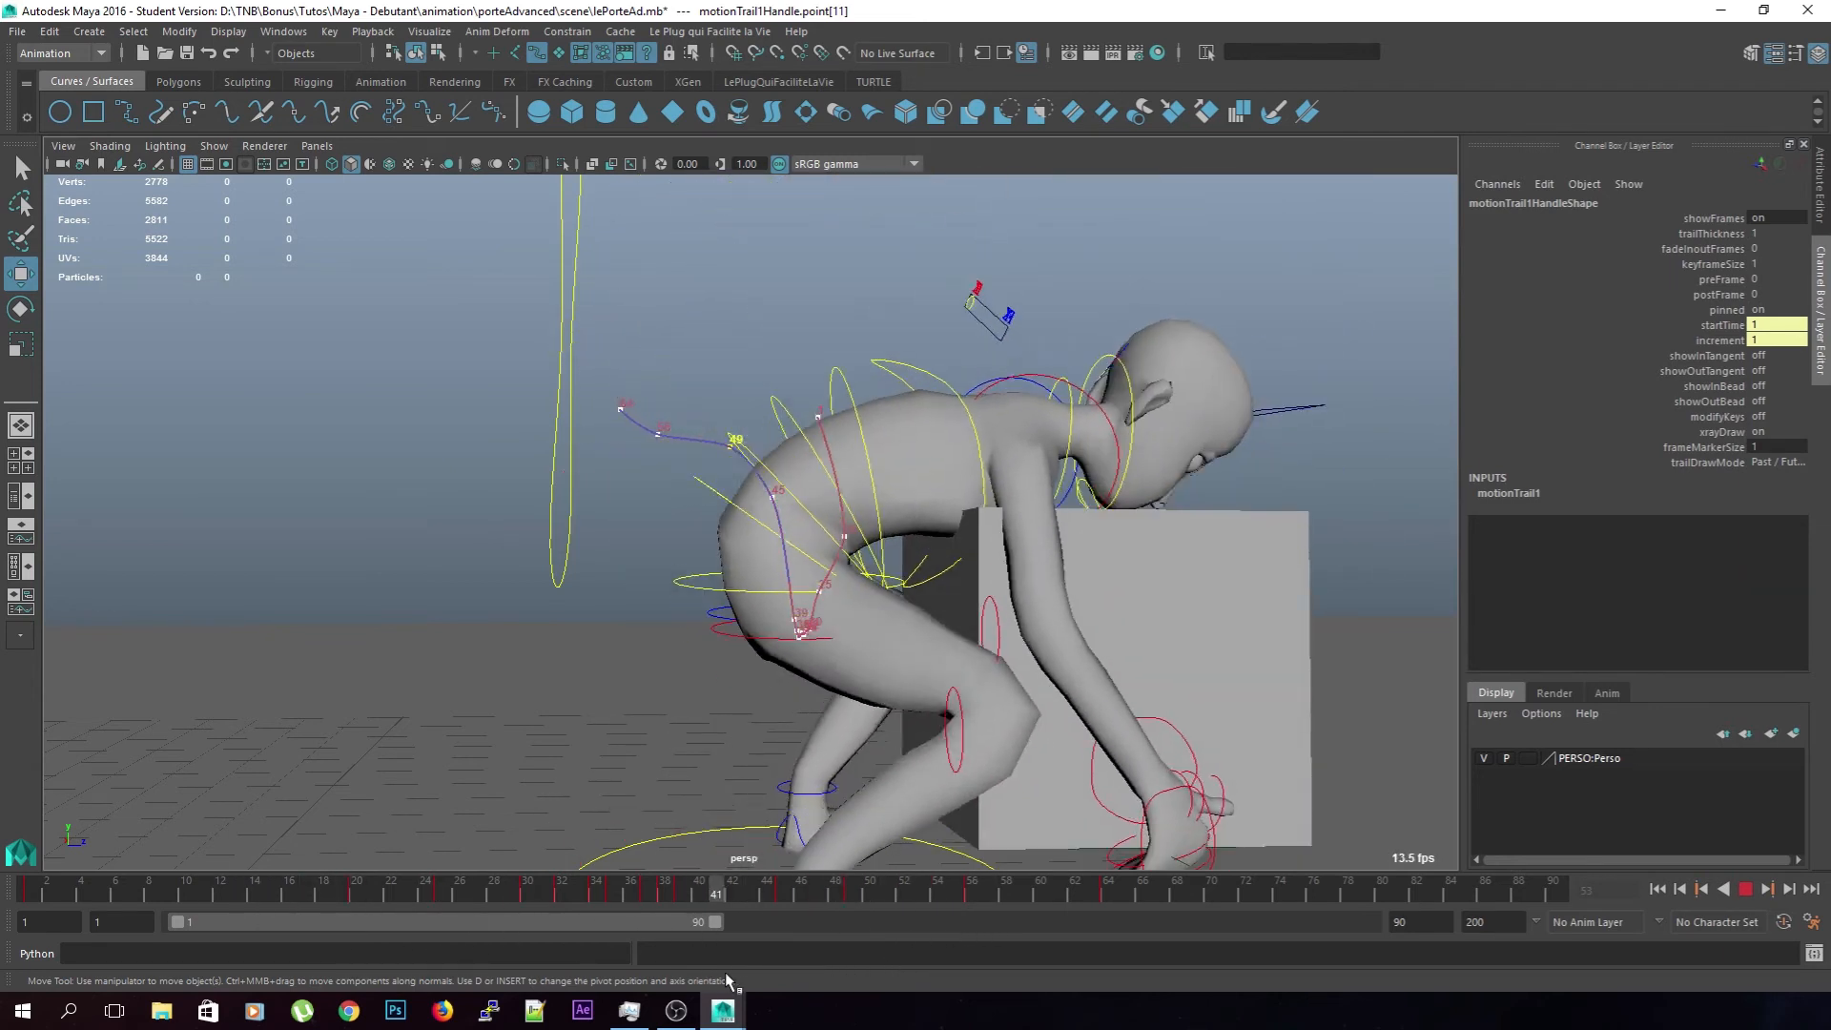
{"action": "key", "text": "alt+v"}
{"action": "left_click_drag", "start_coordinate": [845, 900], "coordinate": [613, 894]}
{"action": "left_click", "coordinate": [1746, 890]}
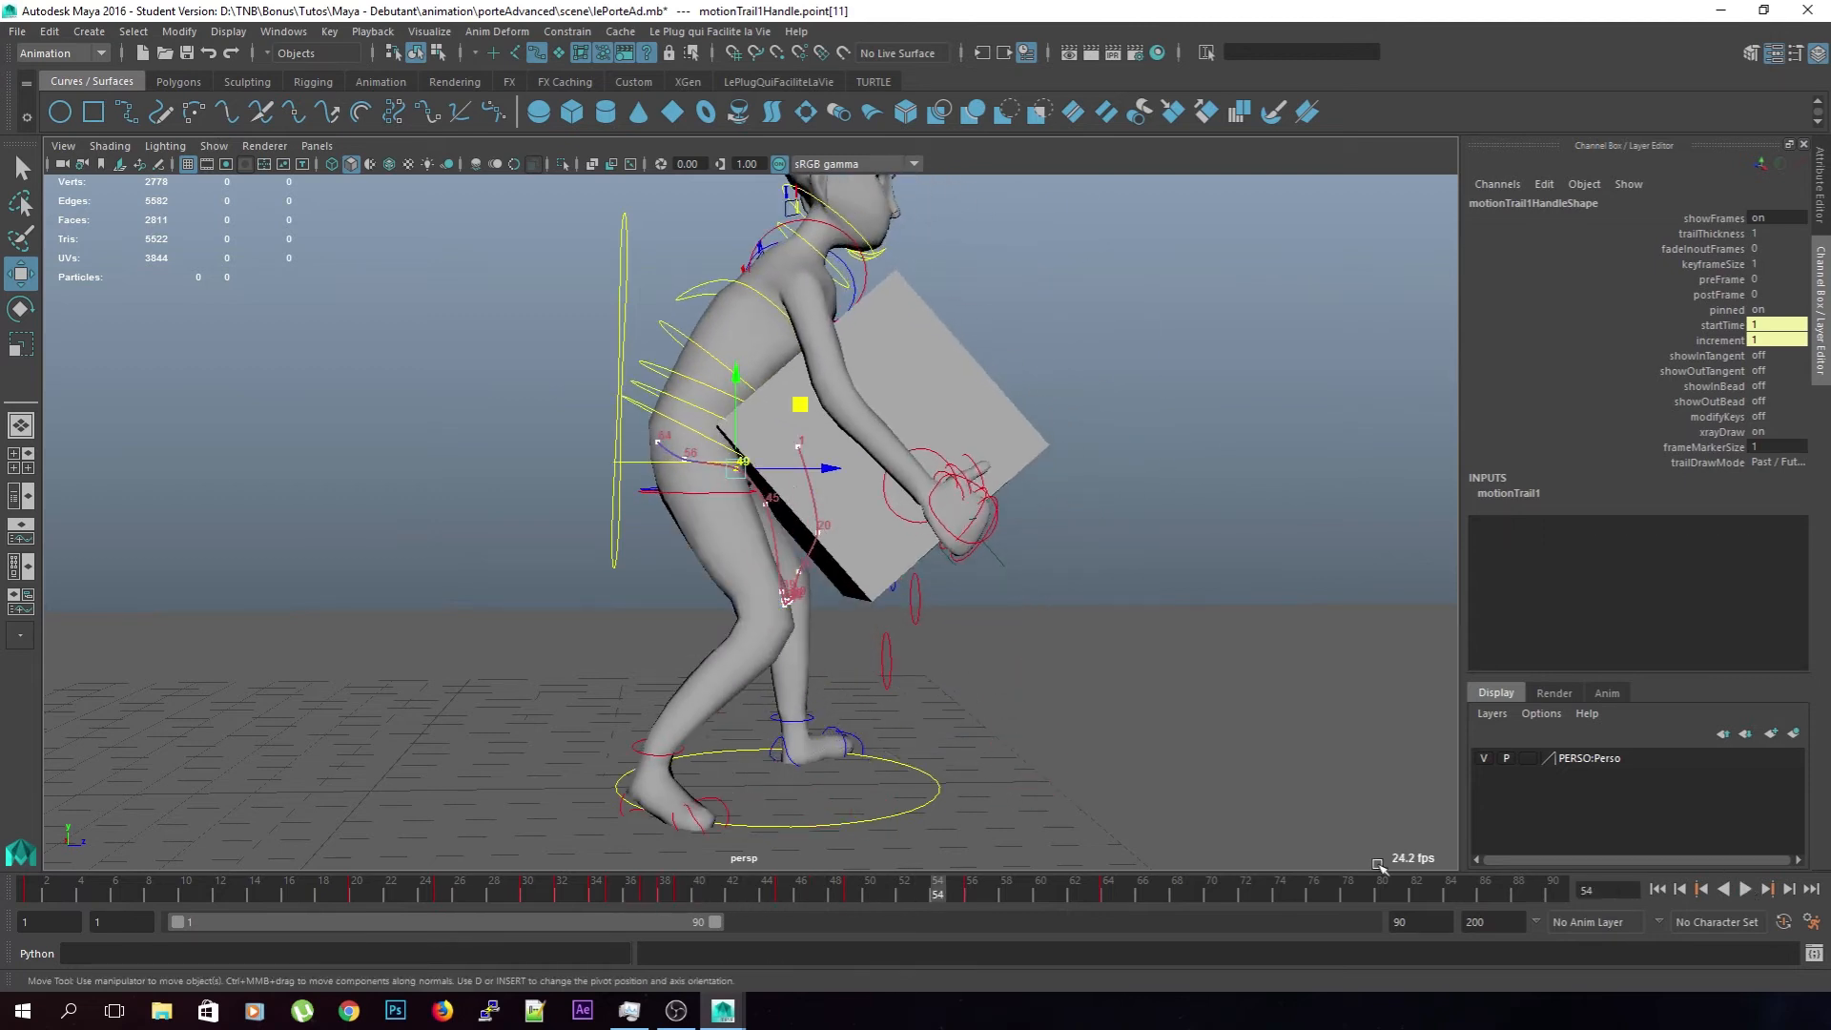
{"action": "left_click_drag", "start_coordinate": [937, 888], "coordinate": [833, 919]}
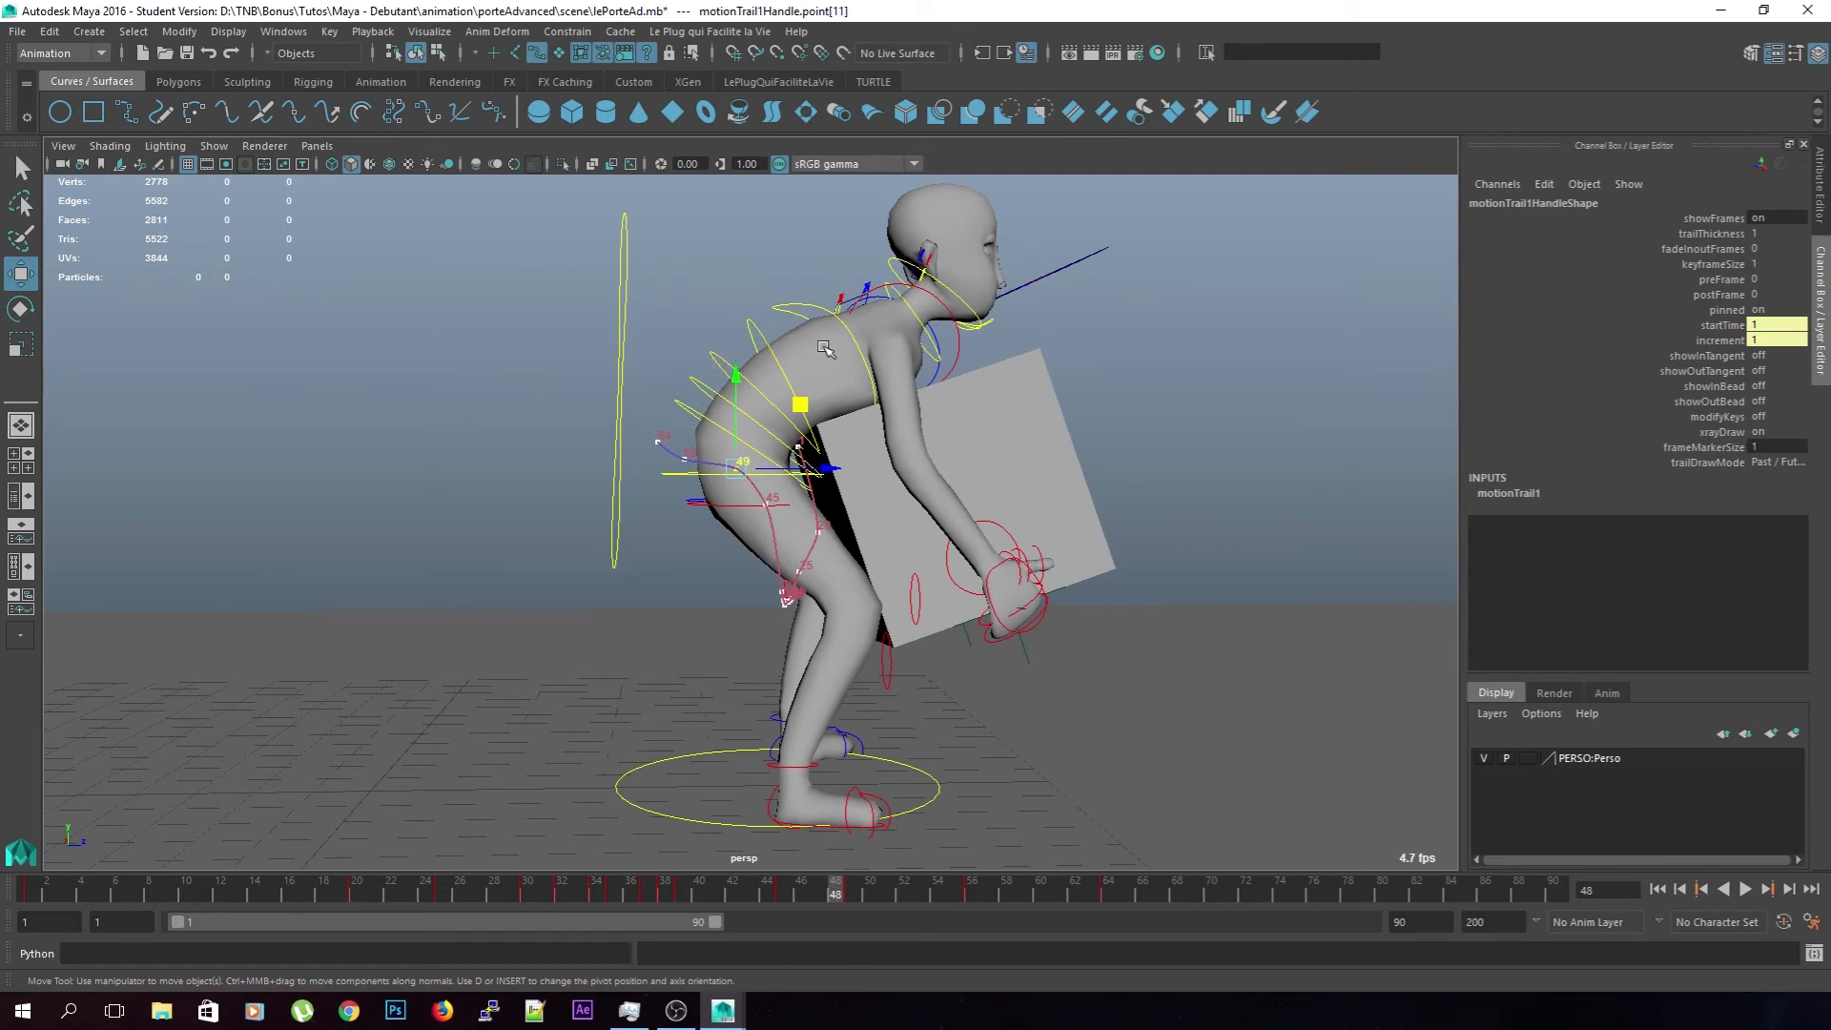
Delete motionTrail1Handle through the Outliner and close the Outliner
{"action": "left_click", "coordinate": [277, 32]}
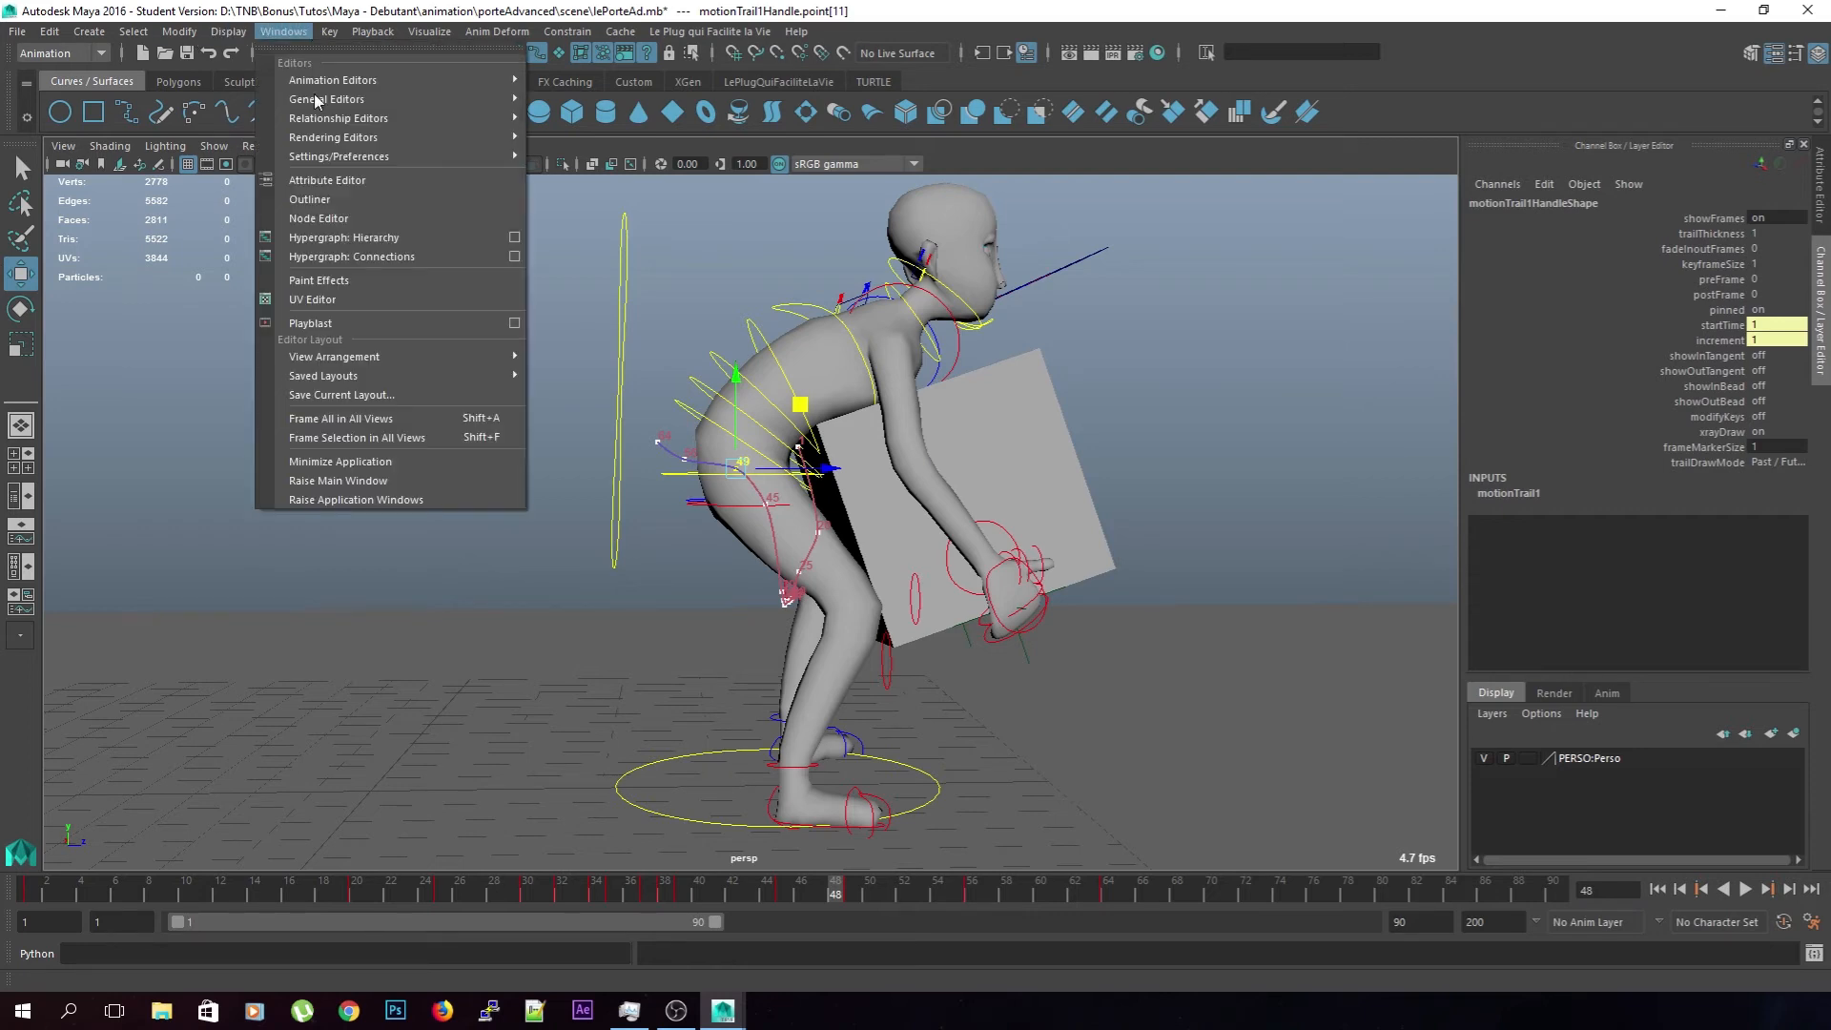
{"action": "left_click", "coordinate": [305, 196]}
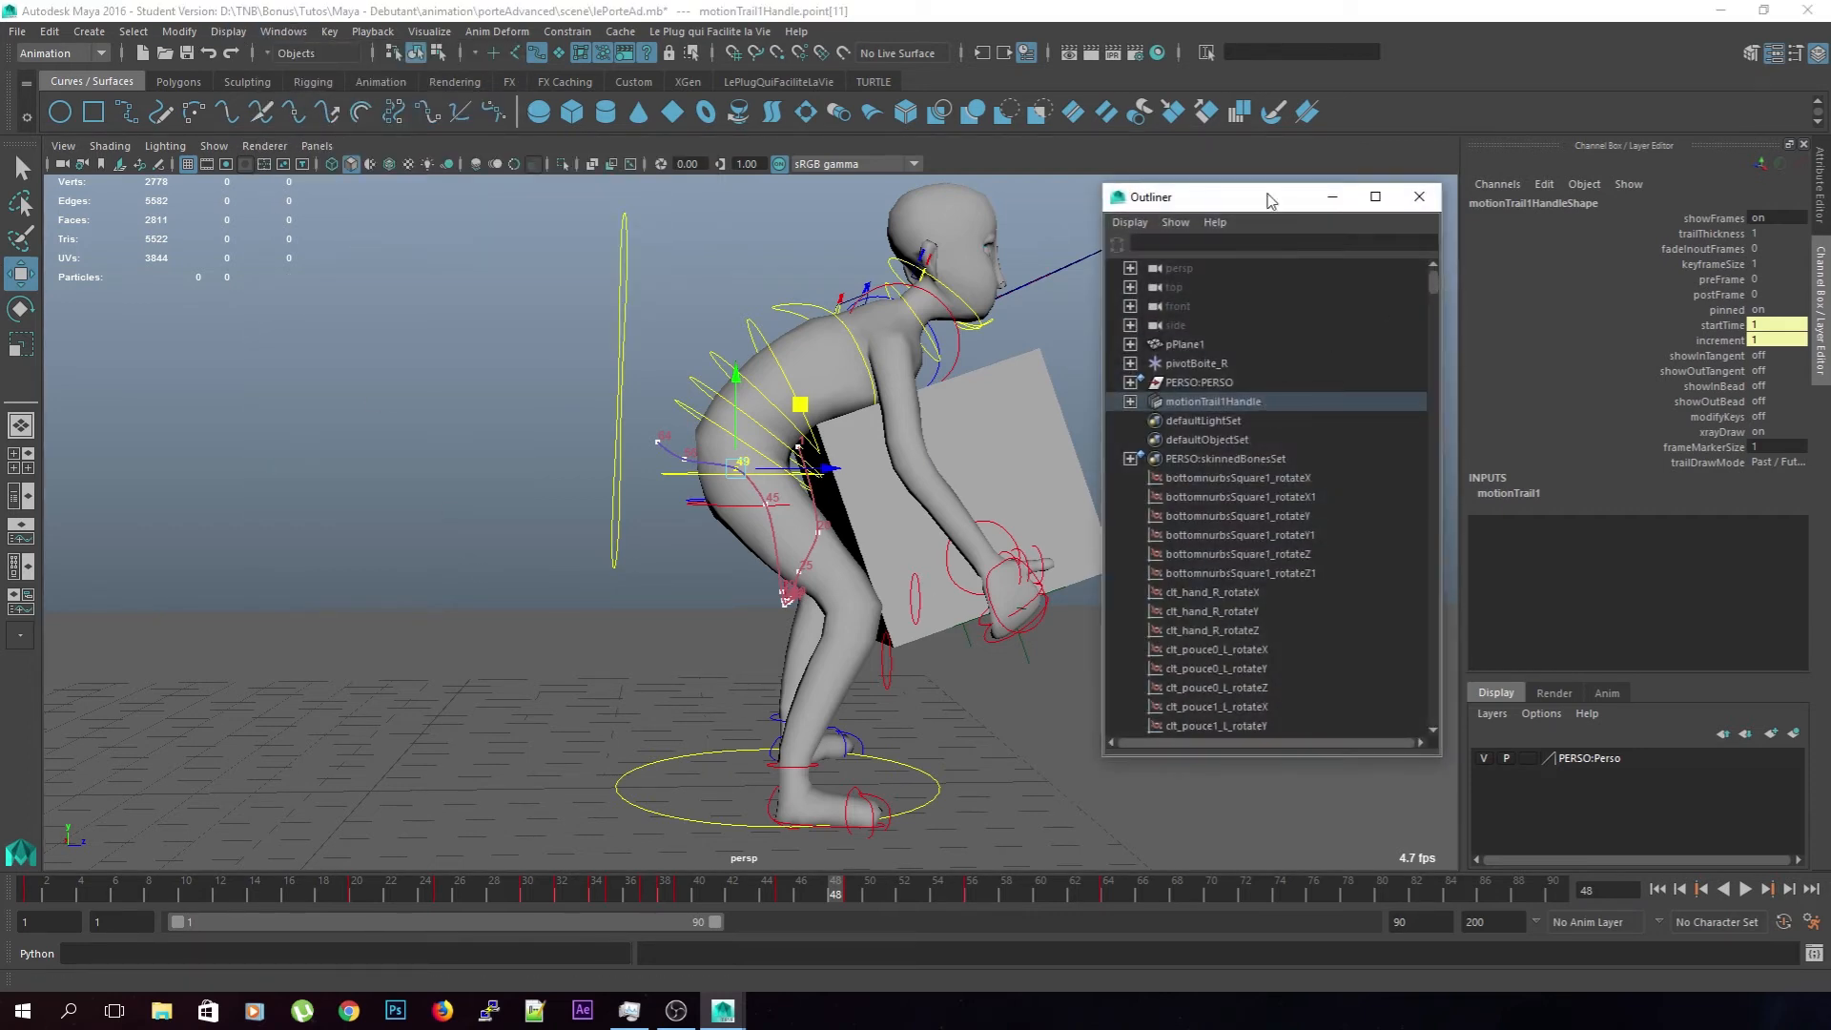
{"action": "left_click_drag", "start_coordinate": [1268, 197], "coordinate": [1372, 196]}
{"action": "left_click", "coordinate": [1373, 382]}
{"action": "left_click", "coordinate": [1374, 401]}
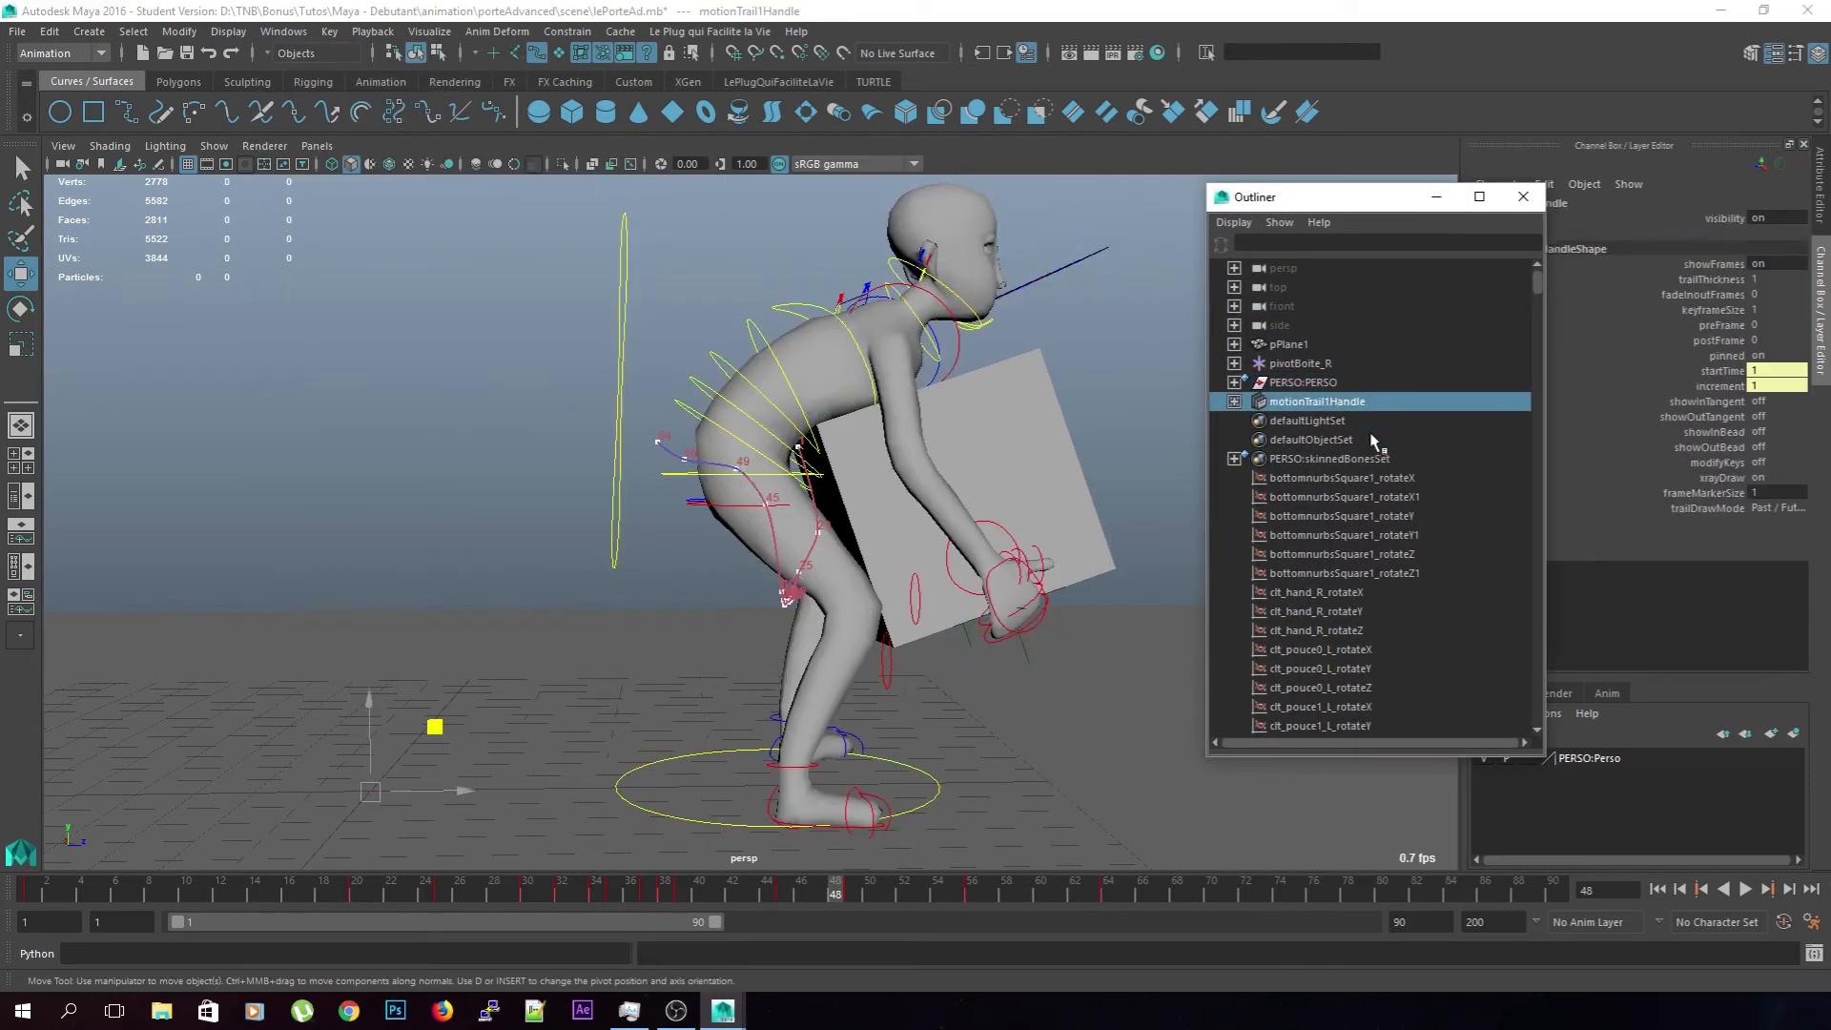
{"action": "key", "text": "Delete"}
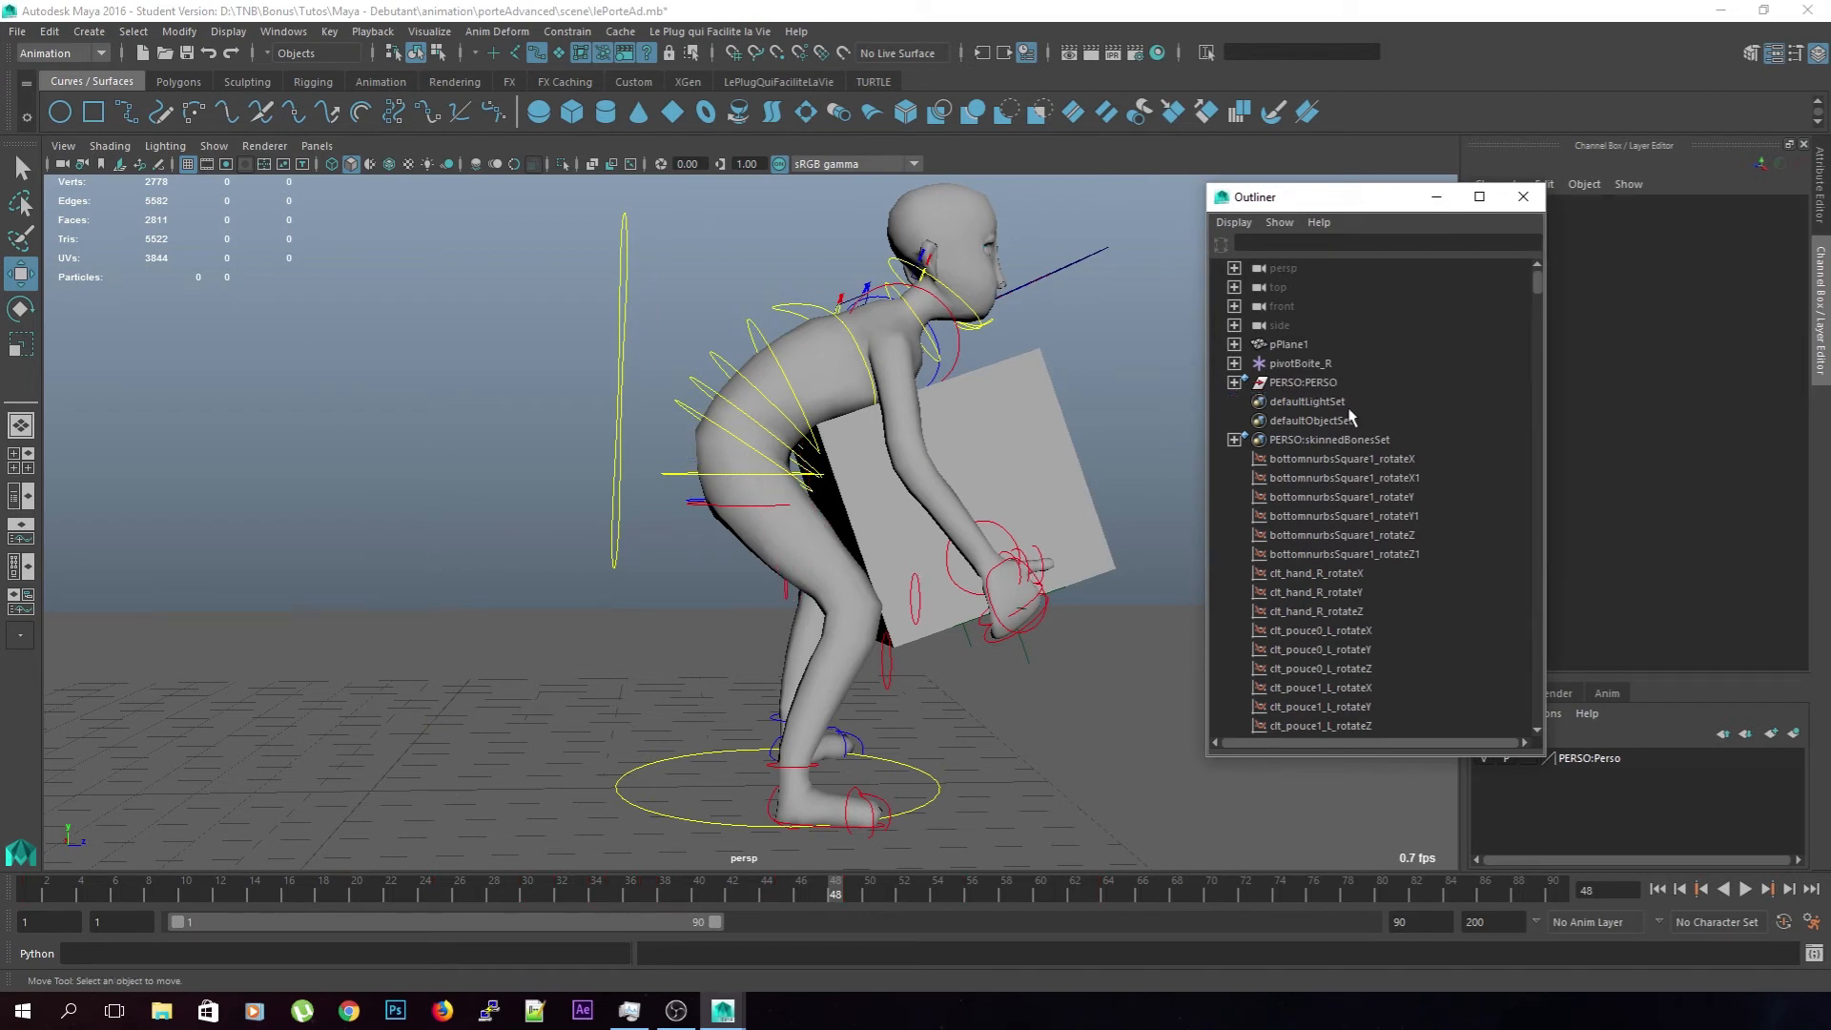
{"action": "left_click", "coordinate": [1523, 198]}
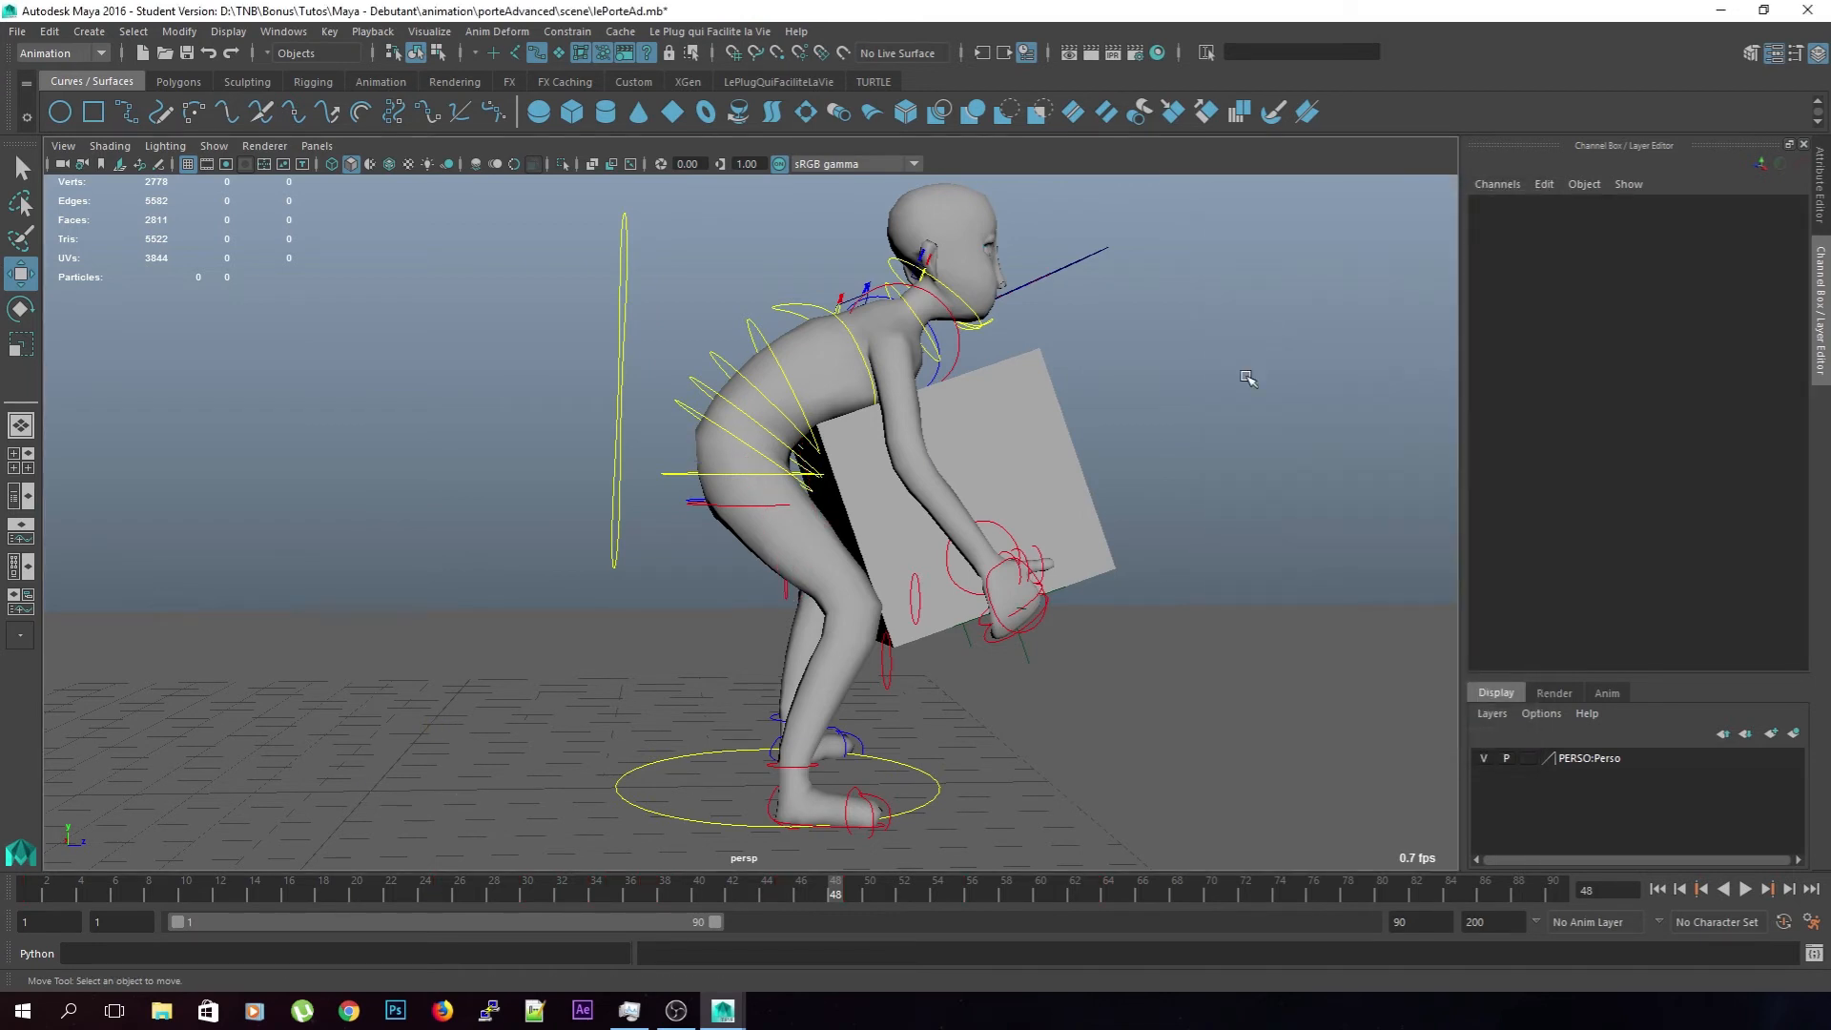
At frame 52, shift the pelvis sideways to Translate X 0.256 and tilt it to Rotate Z -1.162
{"action": "scroll", "coordinate": [1049, 420], "scroll_direction": "up", "scroll_amount": 2}
{"action": "left_click", "coordinate": [666, 393]}
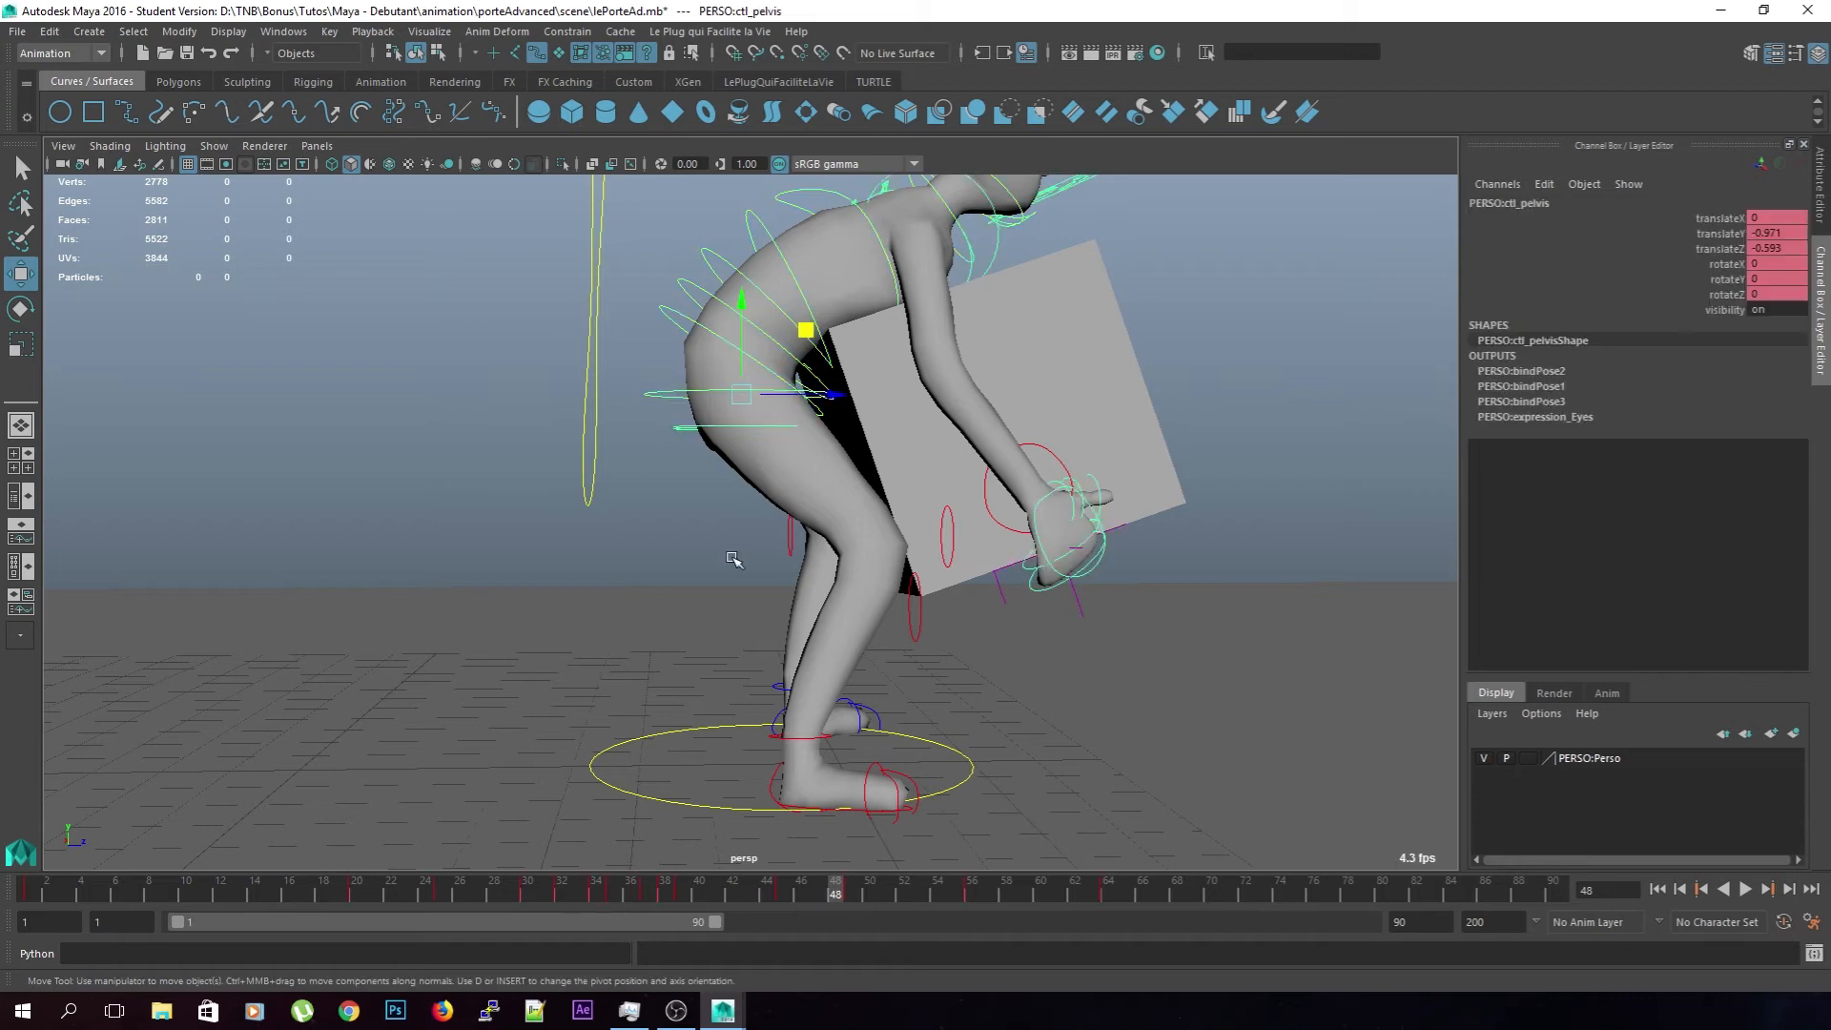
{"action": "mouse_move", "coordinate": [839, 892]}
{"action": "left_mouse_down"}
{"action": "mouse_move", "coordinate": [972, 899]}
{"action": "mouse_move", "coordinate": [857, 910]}
{"action": "mouse_move", "coordinate": [958, 920]}
{"action": "mouse_move", "coordinate": [822, 930]}
{"action": "mouse_move", "coordinate": [965, 934]}
{"action": "left_mouse_up"}
{"action": "left_click_drag", "start_coordinate": [872, 810], "coordinate": [1002, 721], "text": "alt"}
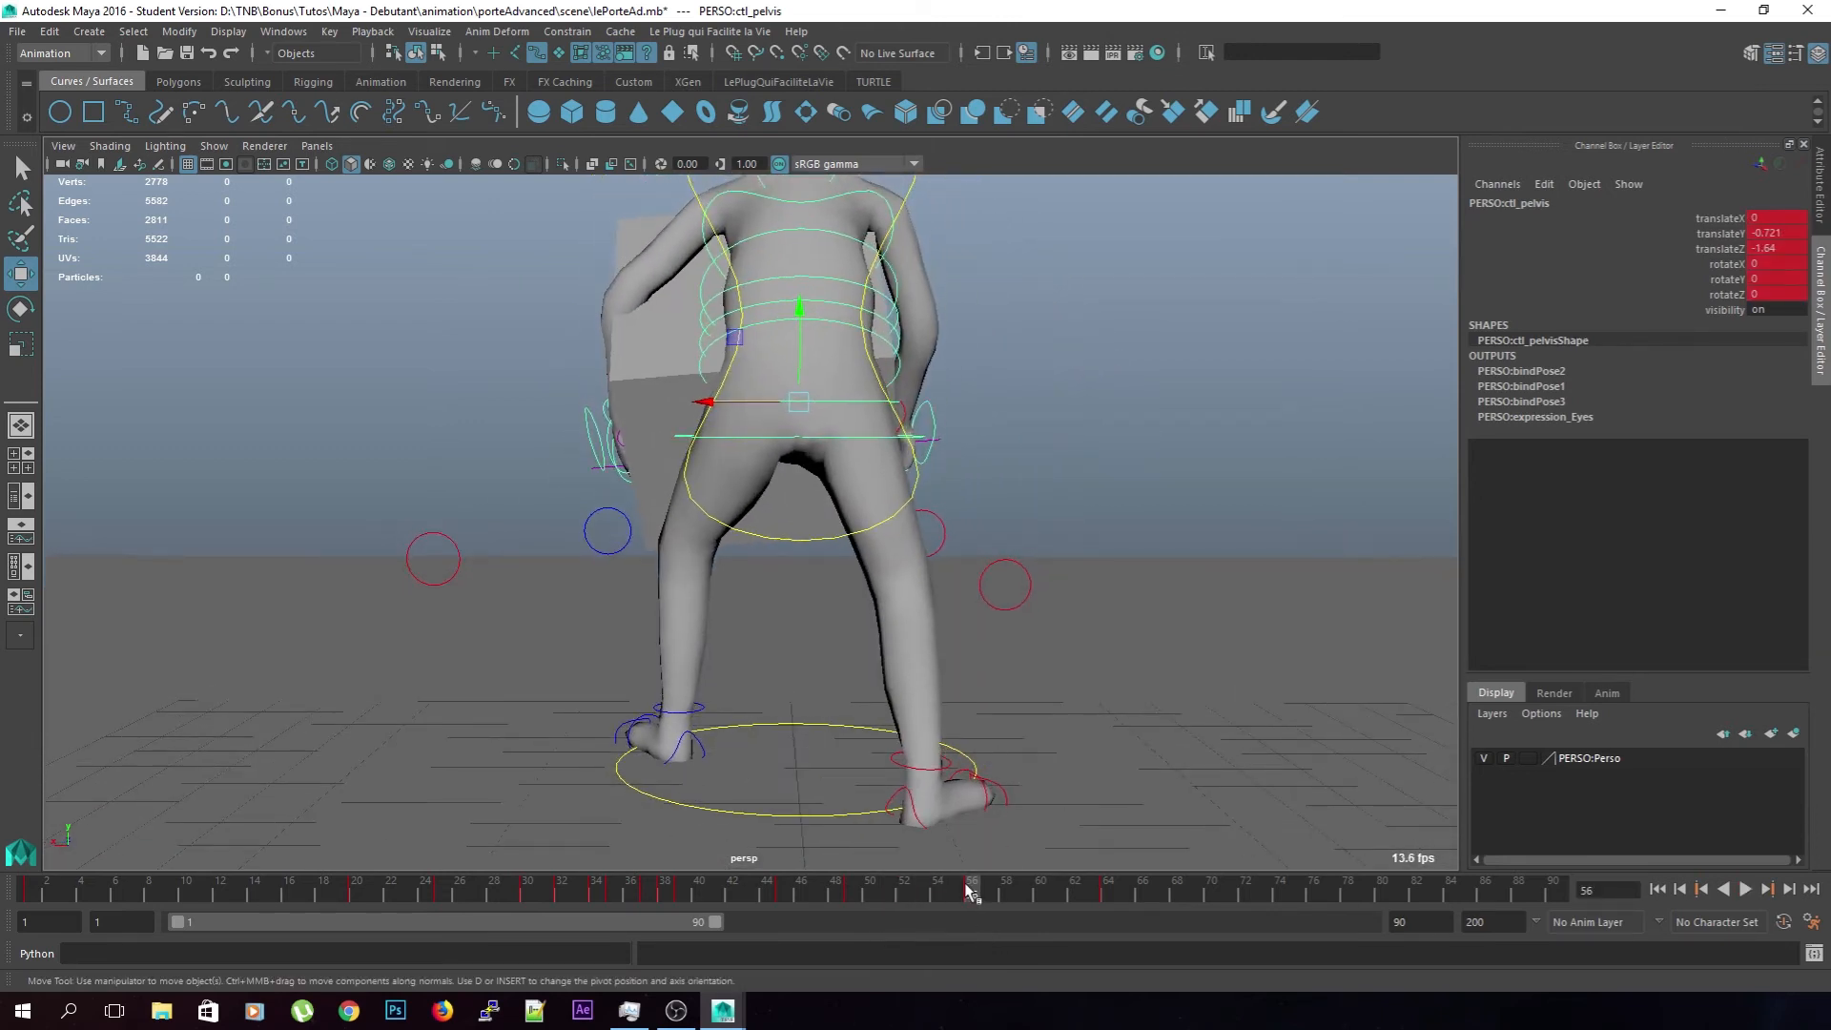
{"action": "mouse_move", "coordinate": [766, 520]}
{"action": "left_mouse_down", "text": "alt"}
{"action": "mouse_move", "coordinate": [757, 499]}
{"action": "mouse_move", "coordinate": [762, 516]}
{"action": "left_mouse_up", "text": "alt"}
{"action": "mouse_move", "coordinate": [965, 895]}
{"action": "left_mouse_down"}
{"action": "mouse_move", "coordinate": [873, 893]}
{"action": "mouse_move", "coordinate": [912, 894]}
{"action": "left_mouse_up"}
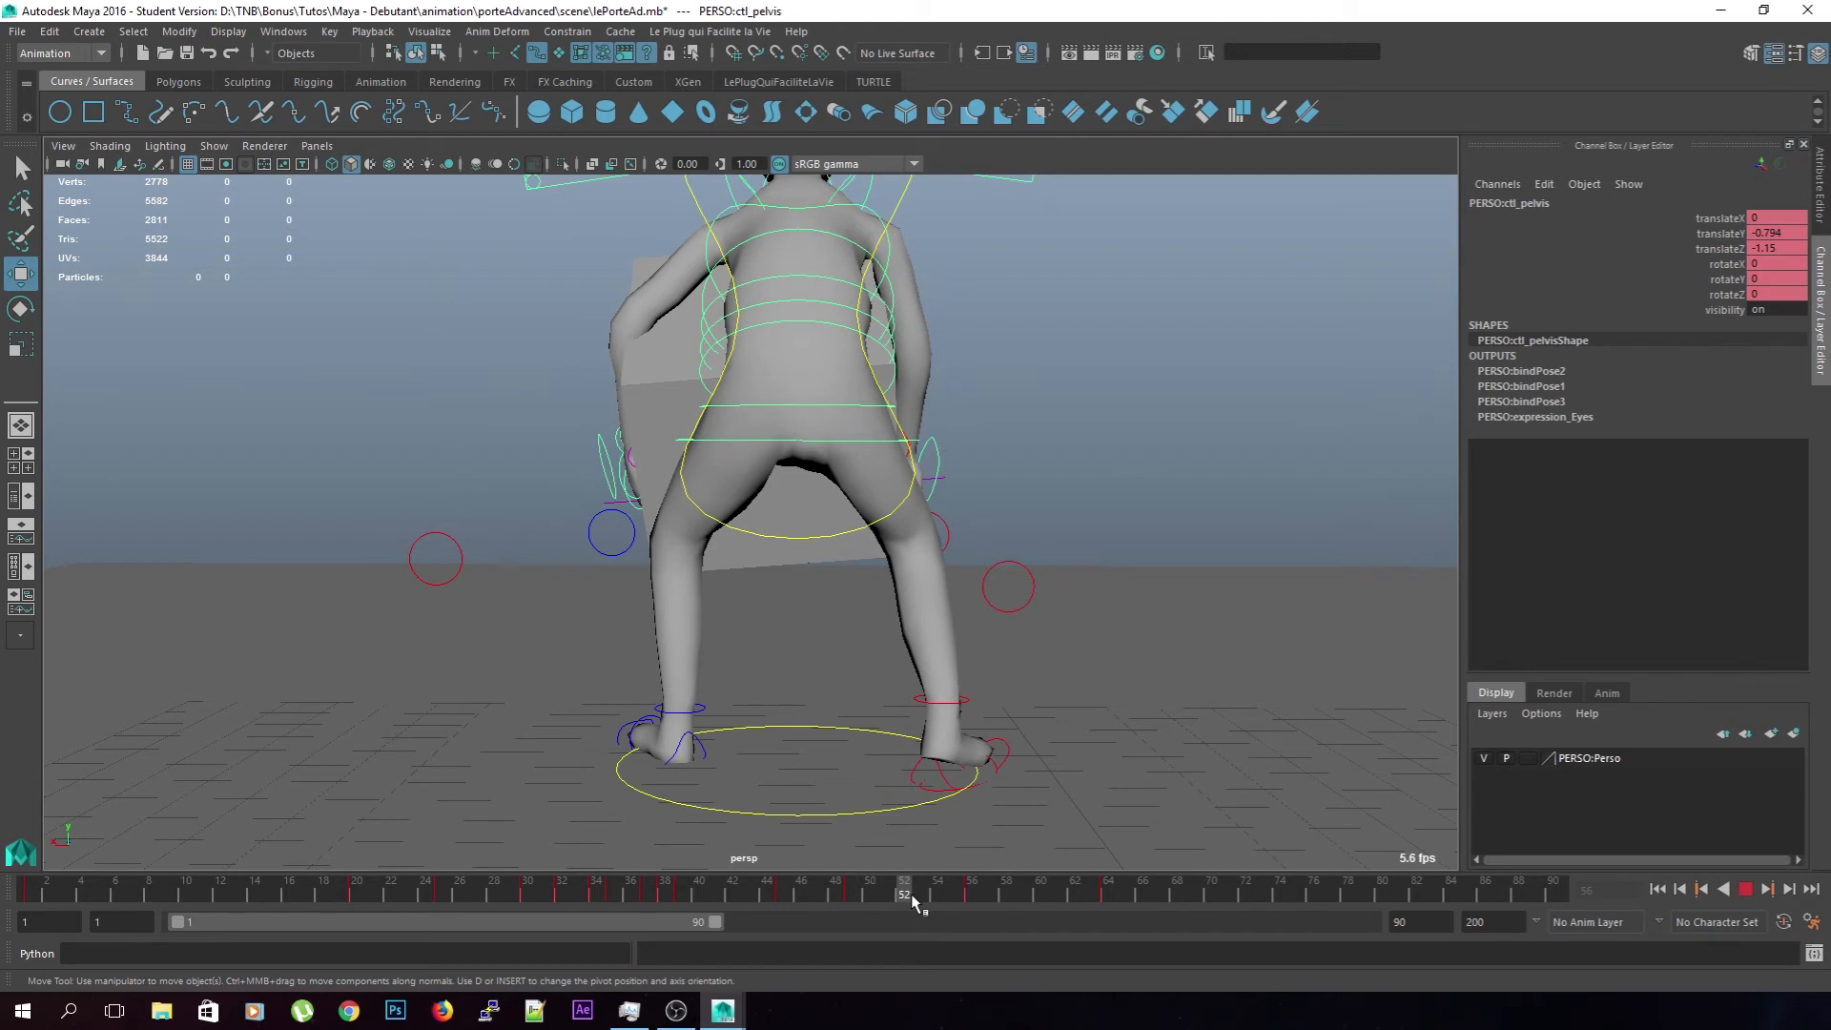
{"action": "left_click_drag", "start_coordinate": [716, 408], "coordinate": [693, 411]}
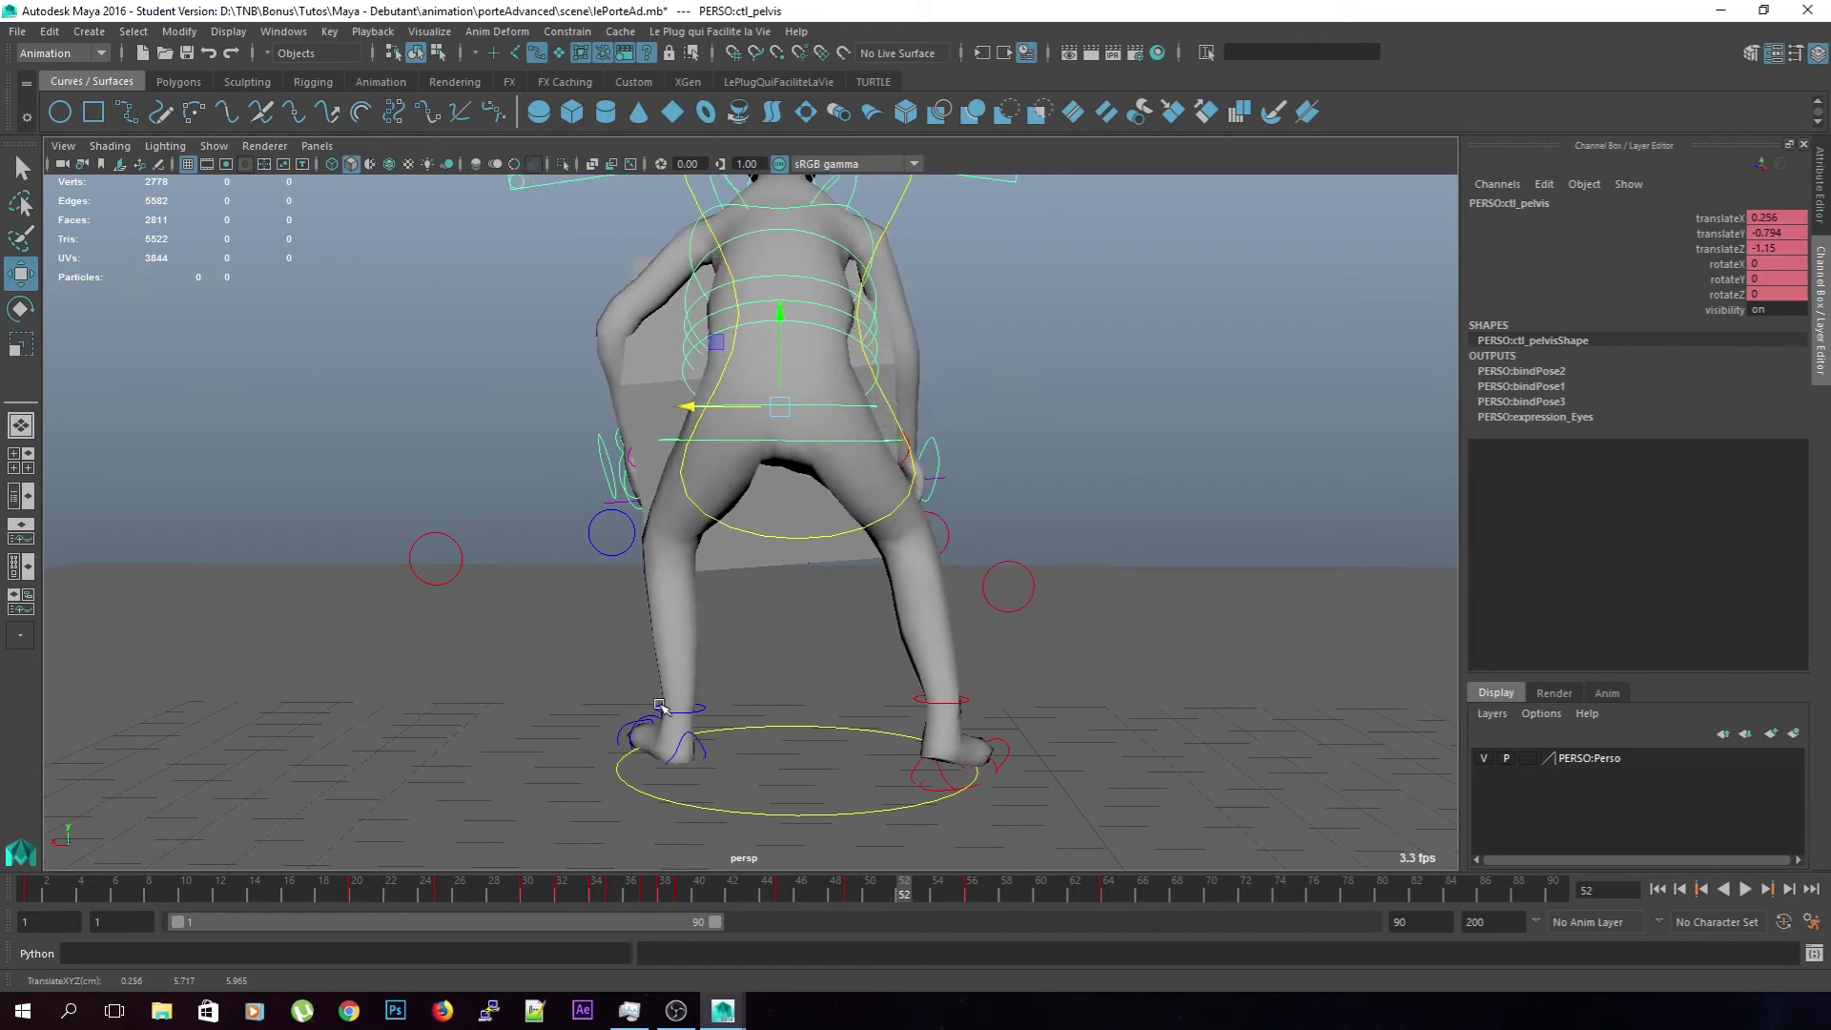
{"action": "key", "text": "e"}
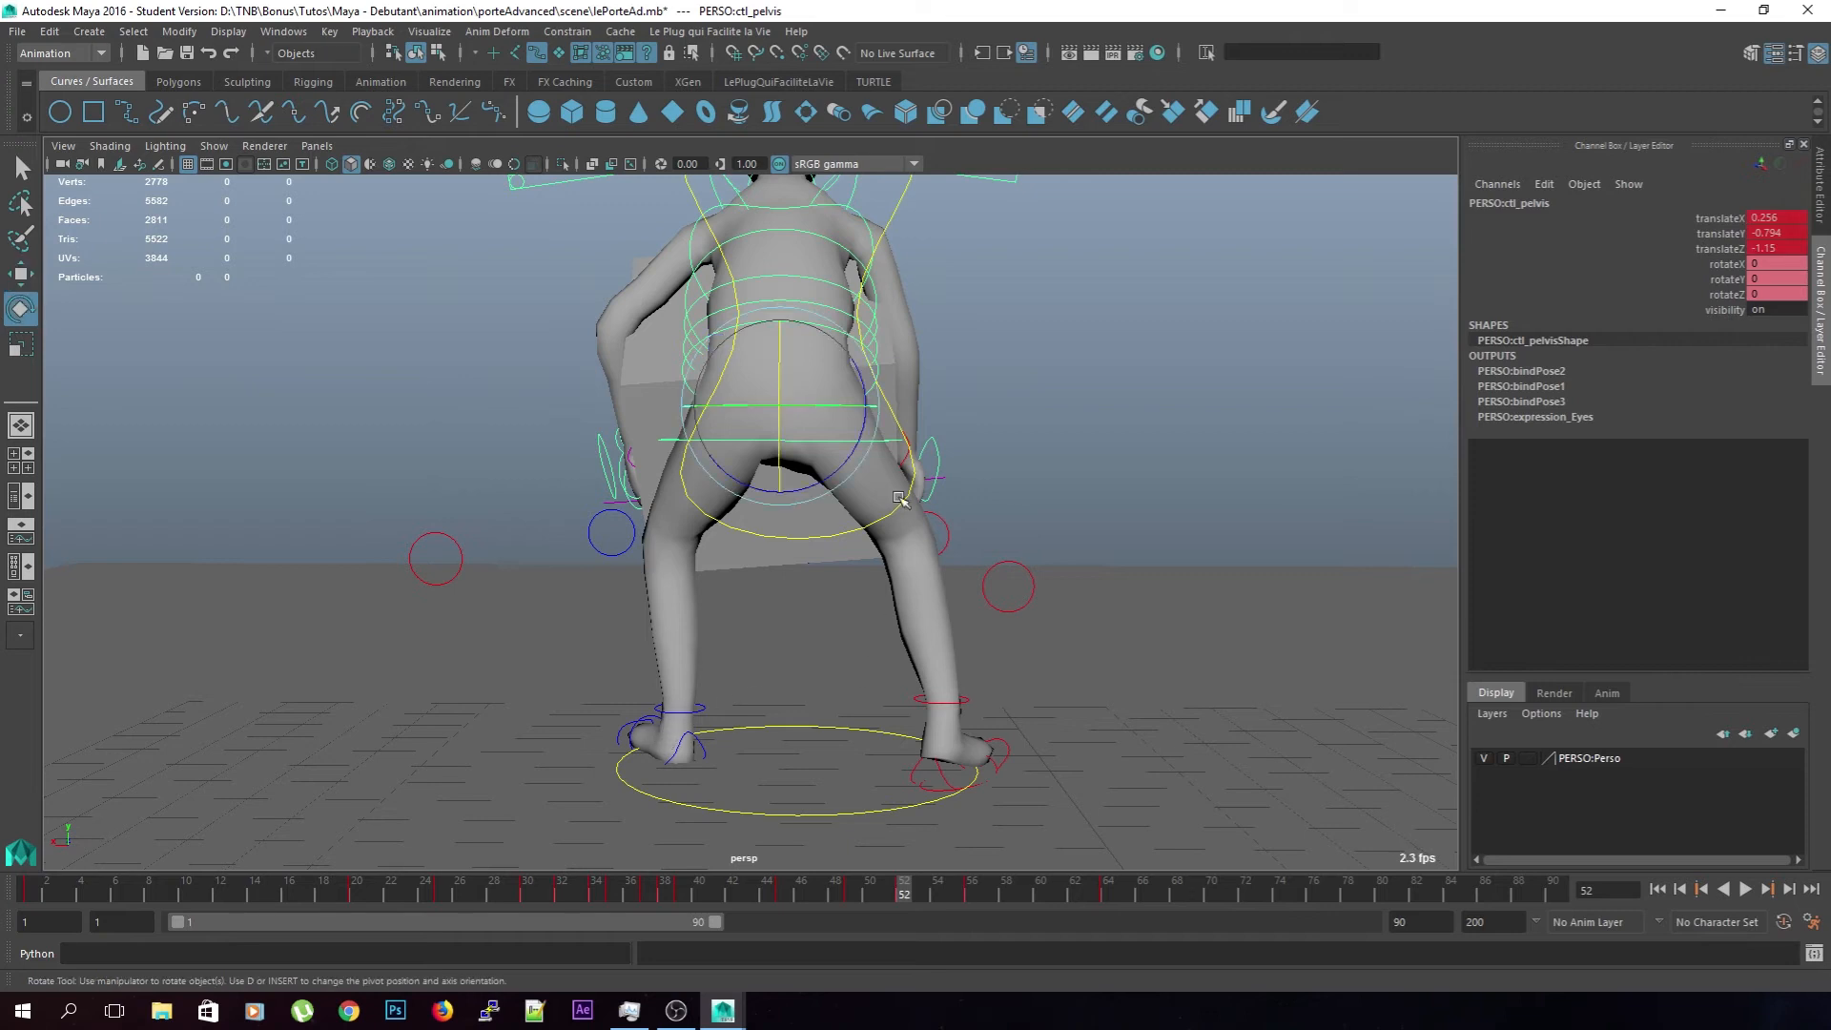
{"action": "left_click_drag", "start_coordinate": [849, 465], "coordinate": [852, 467]}
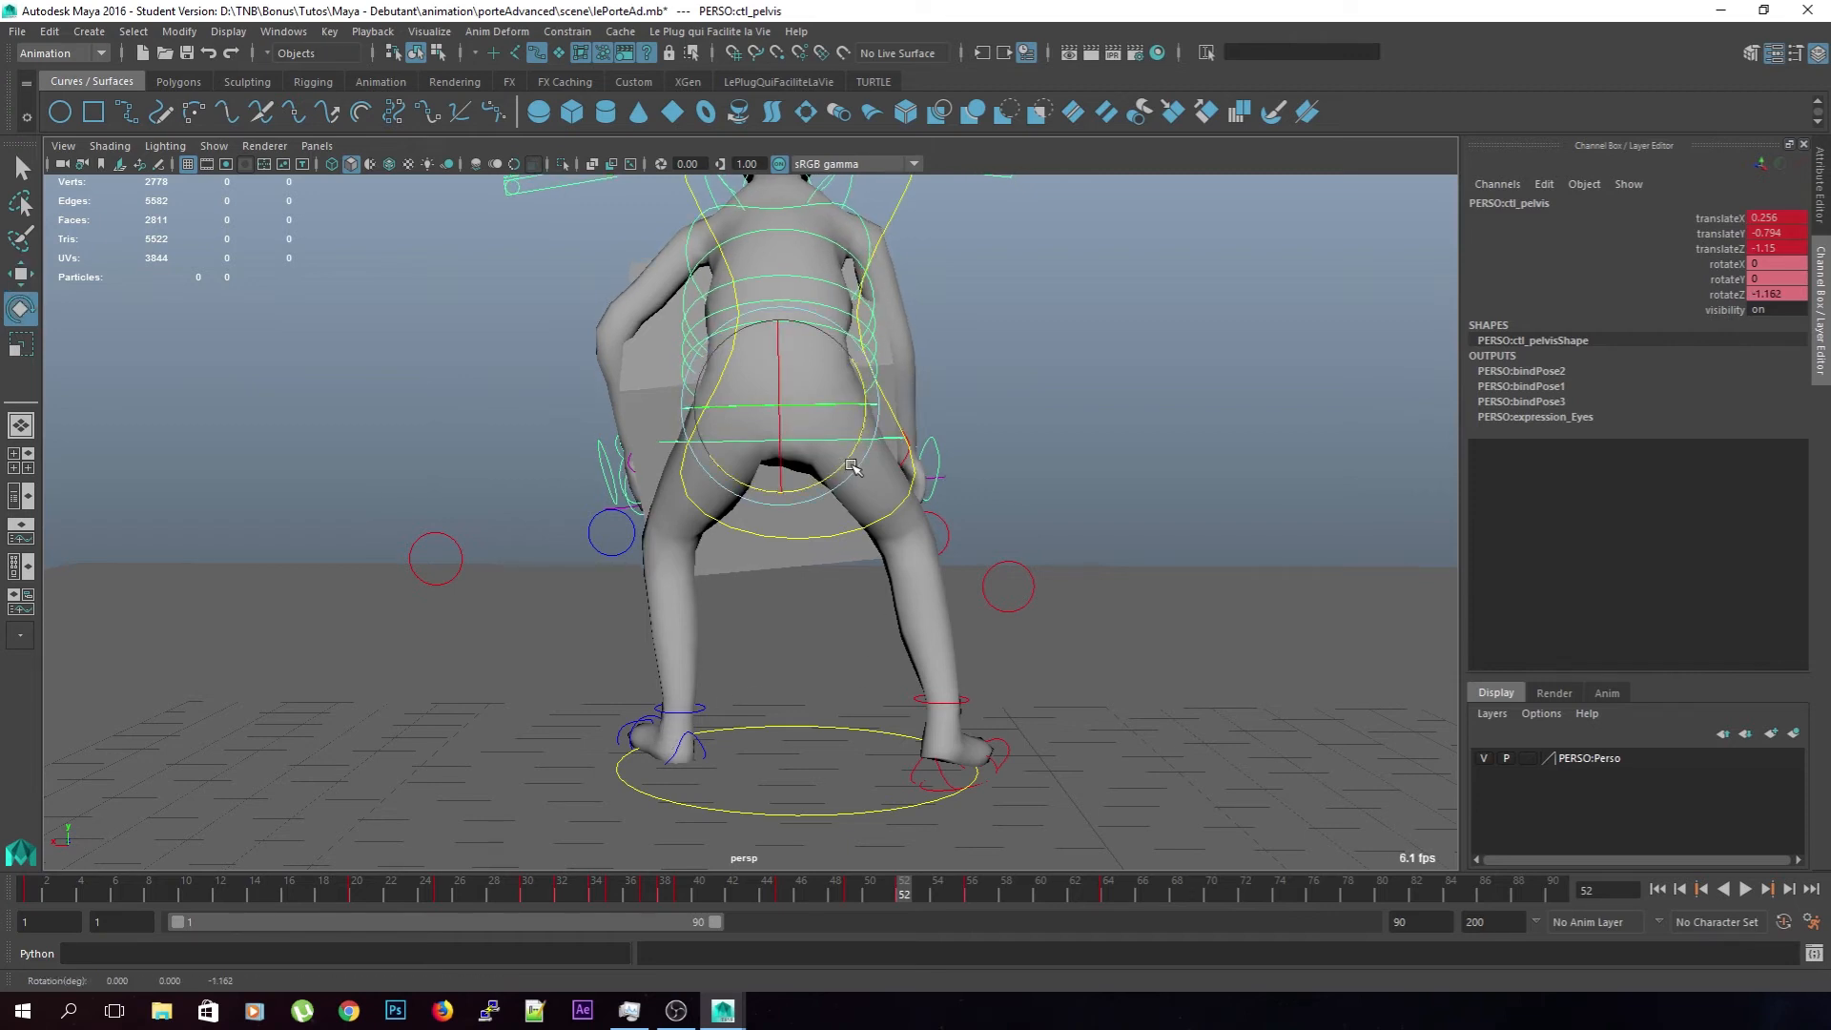
At frame 60, shift the pelvis to Translate X -0.163 and tilt it to Rotate Z 0.756
{"action": "key", "text": "alt+v"}
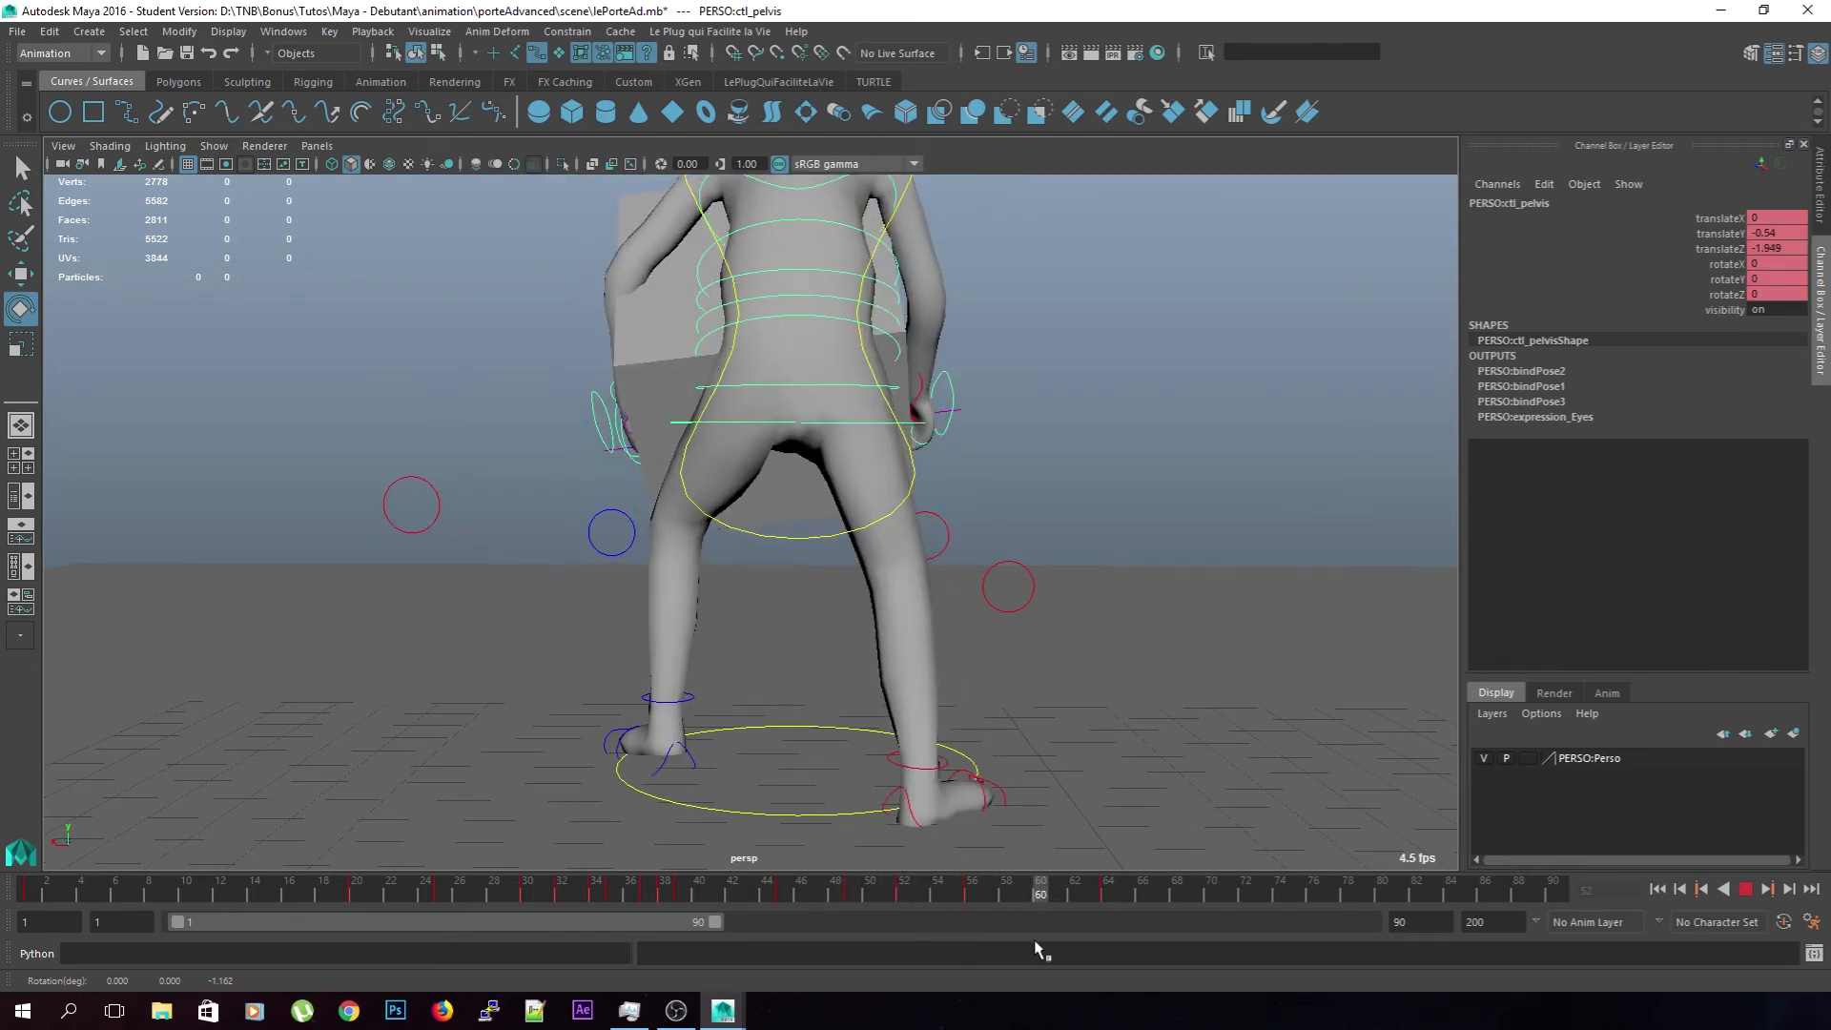
{"action": "key", "text": "alt+v"}
{"action": "key", "text": "w"}
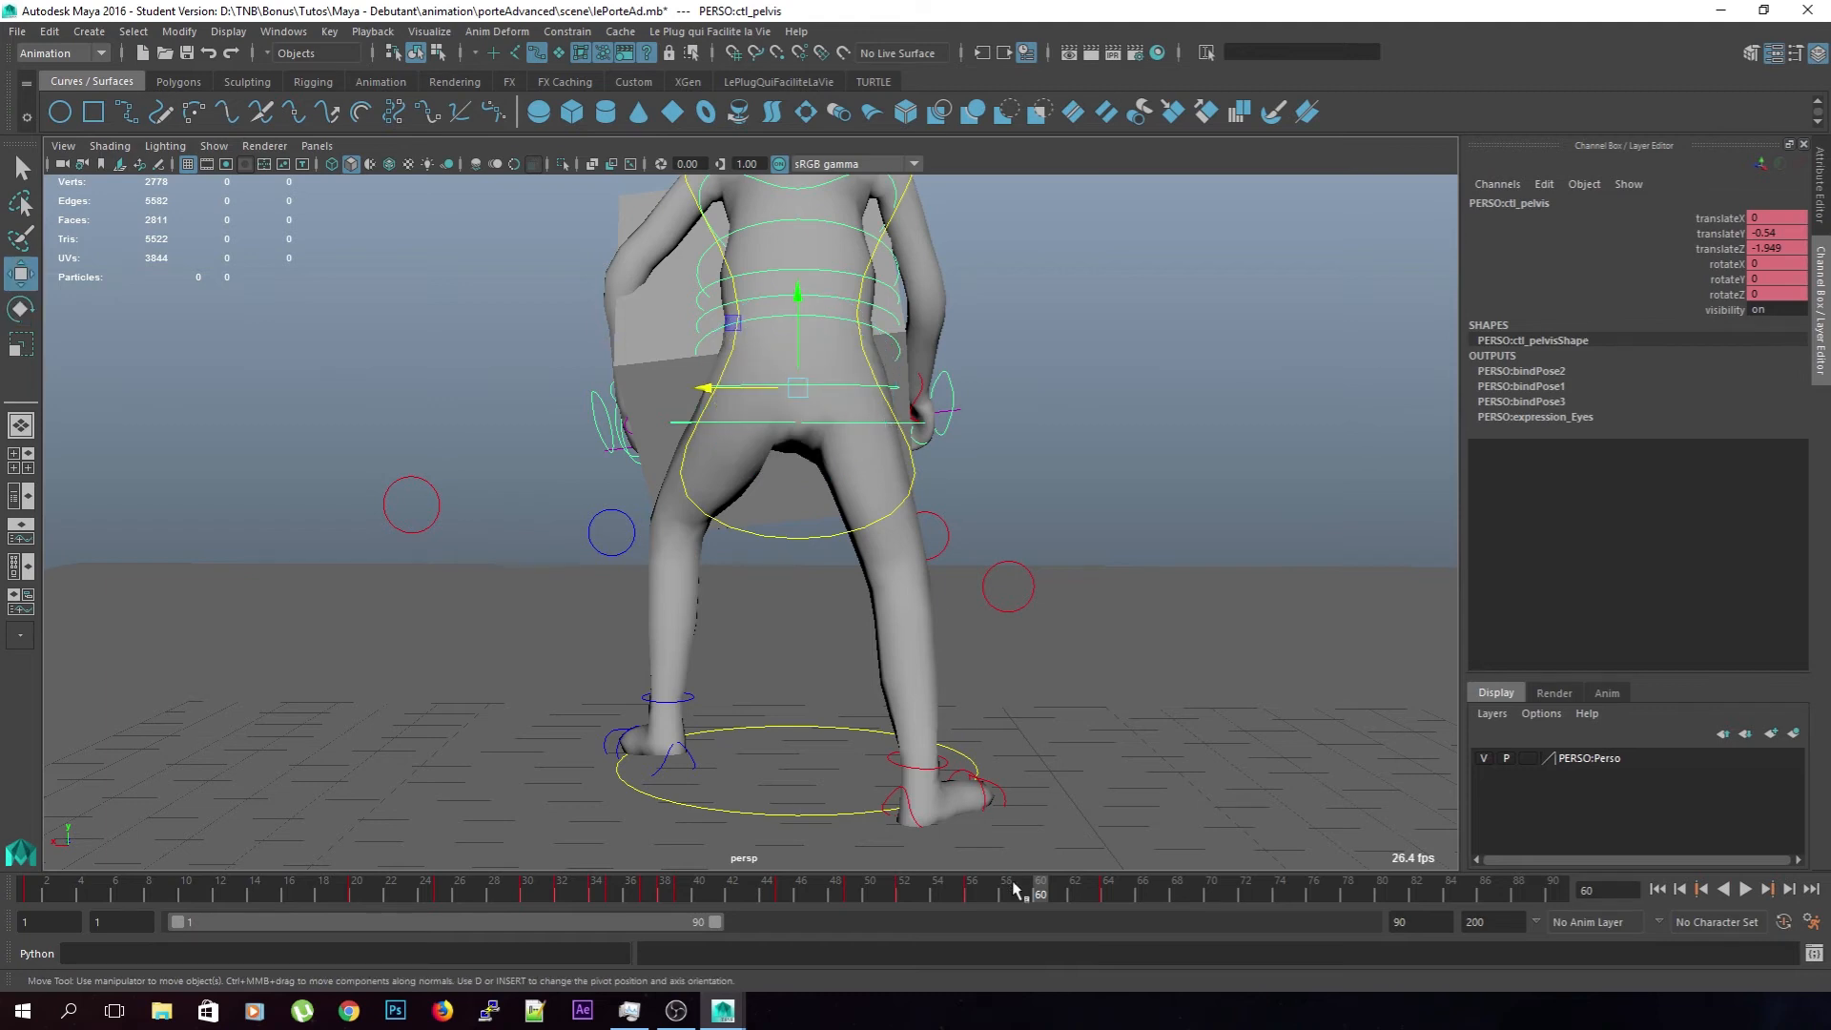
{"action": "left_click_drag", "start_coordinate": [725, 386], "coordinate": [734, 386]}
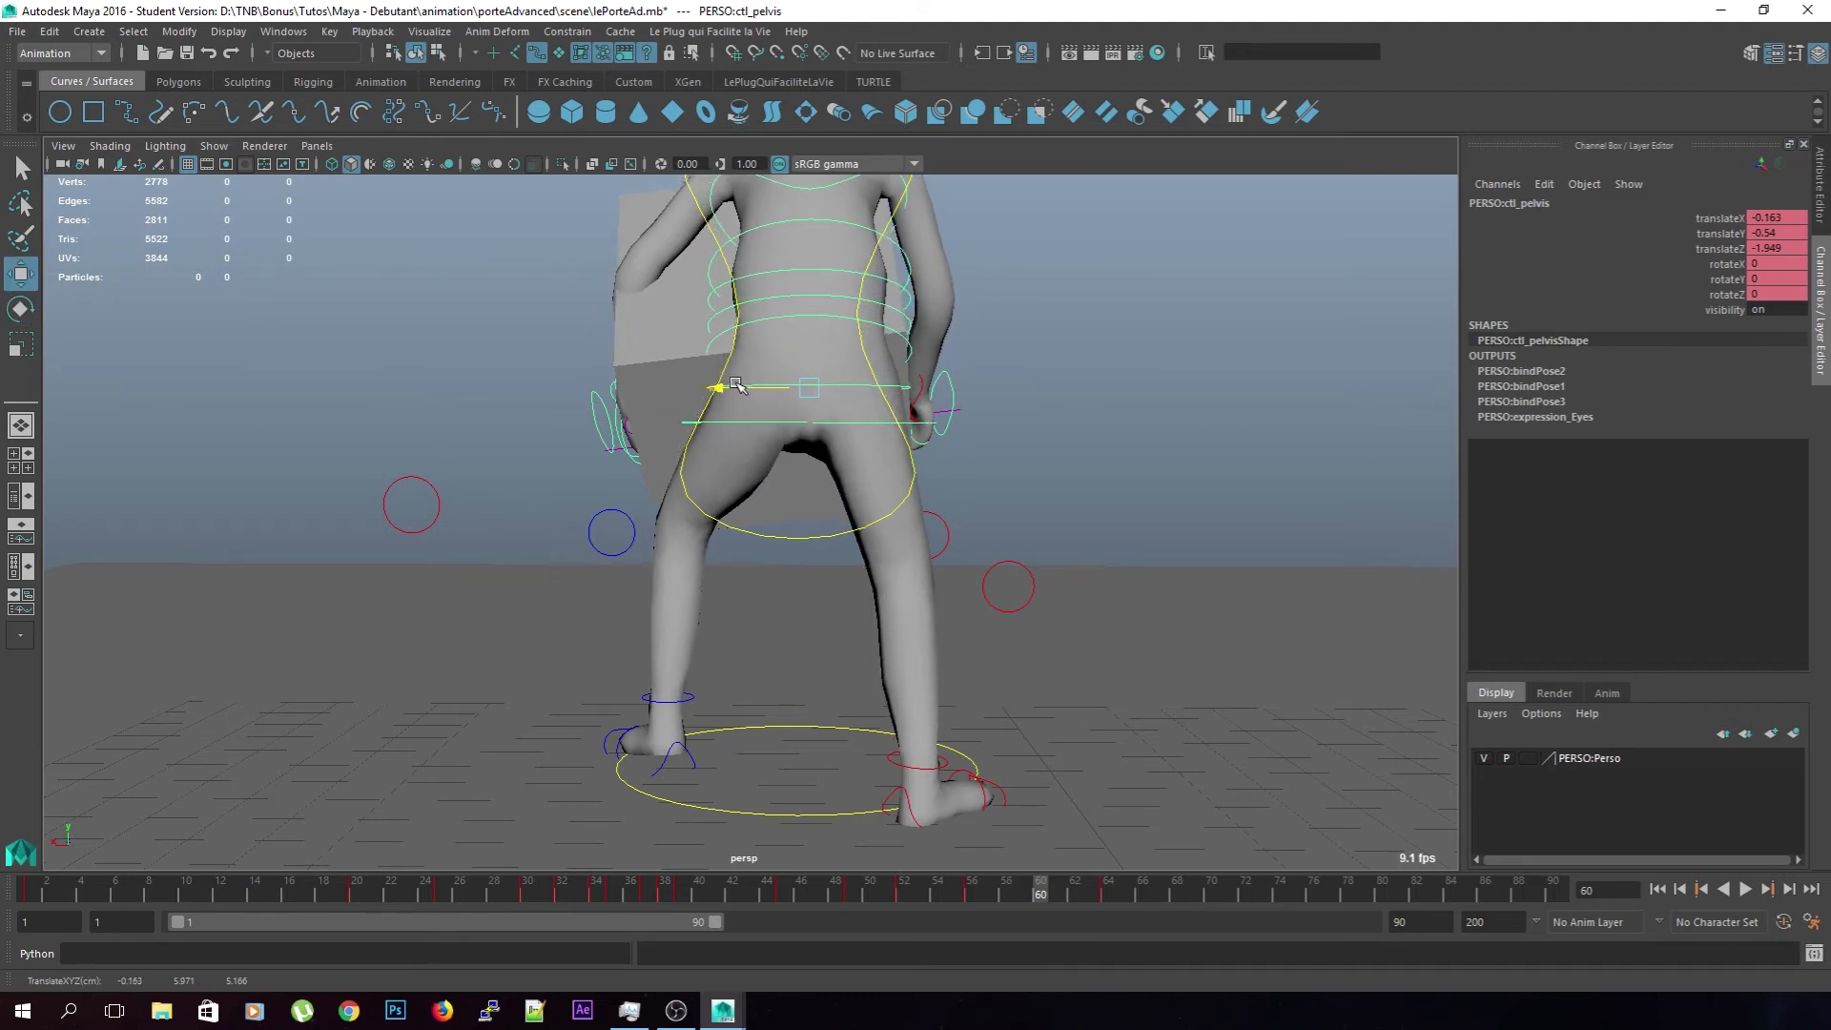
{"action": "key", "text": "e"}
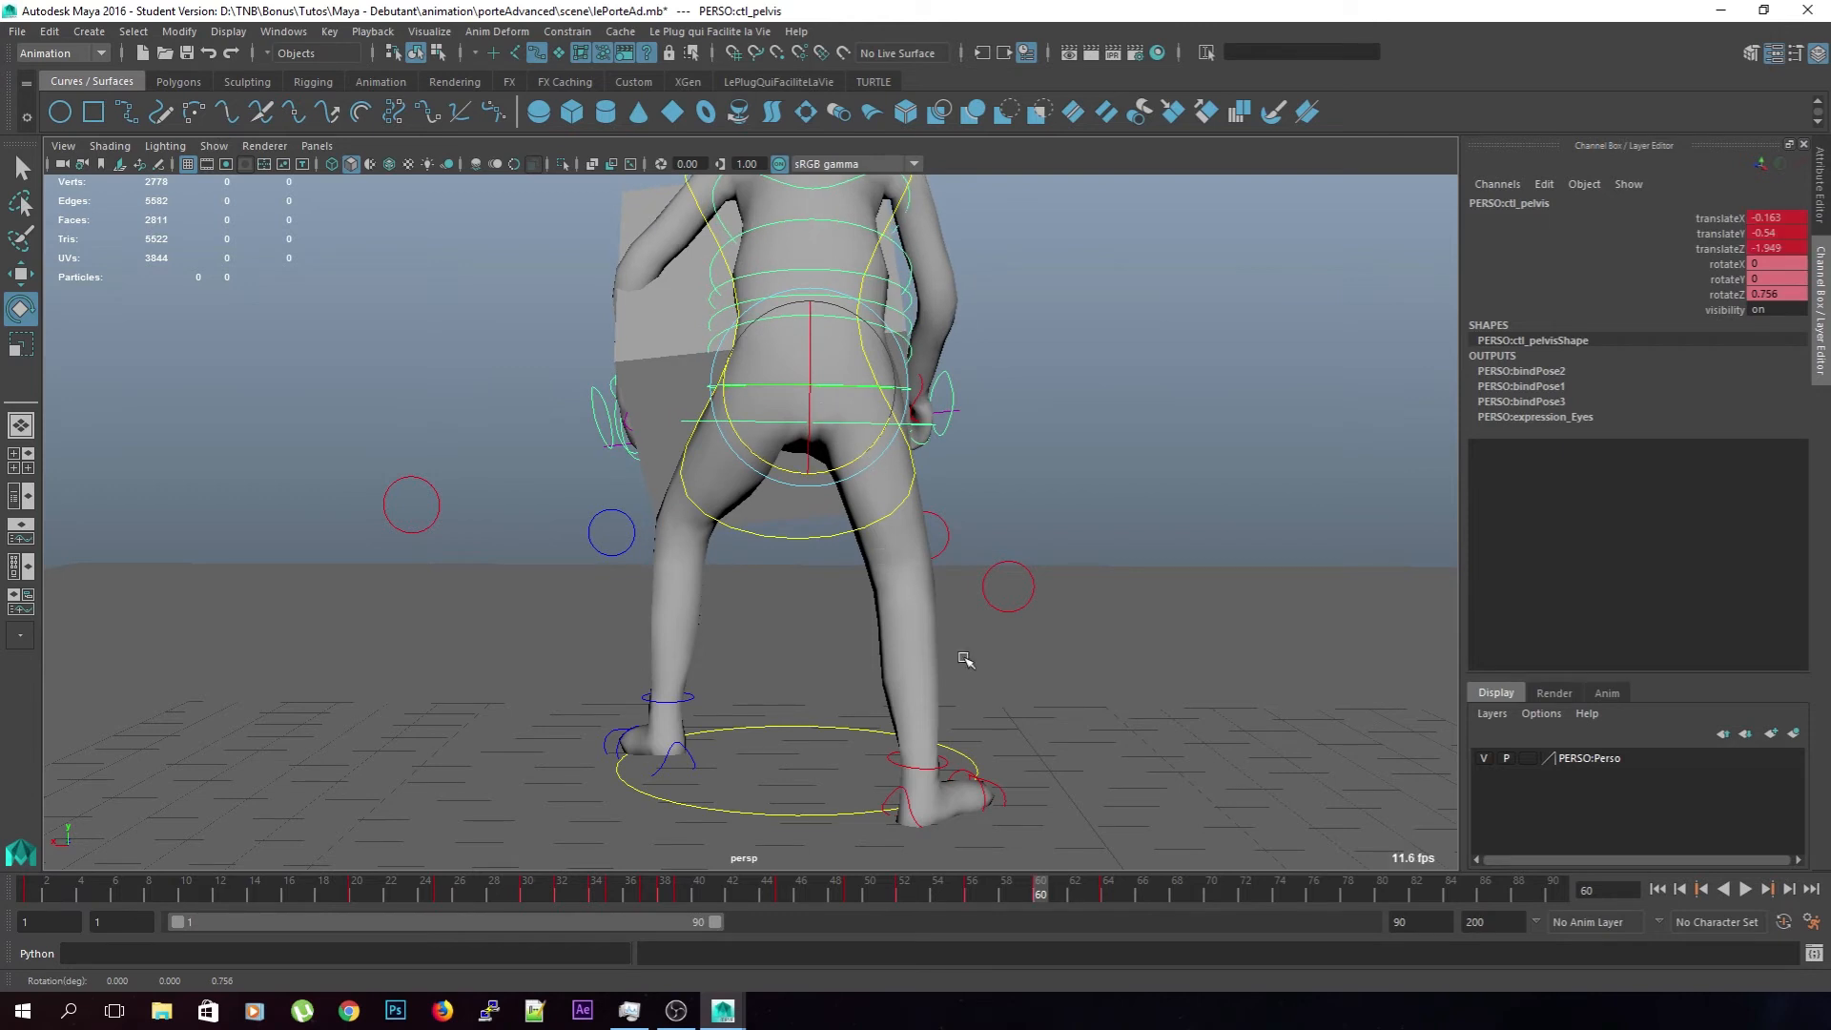
Return to frame 52 and nudge the pelvis slightly further sideways and down, to about 0.3 in X and -0.88 in Y
{"action": "key", "text": "alt+v"}
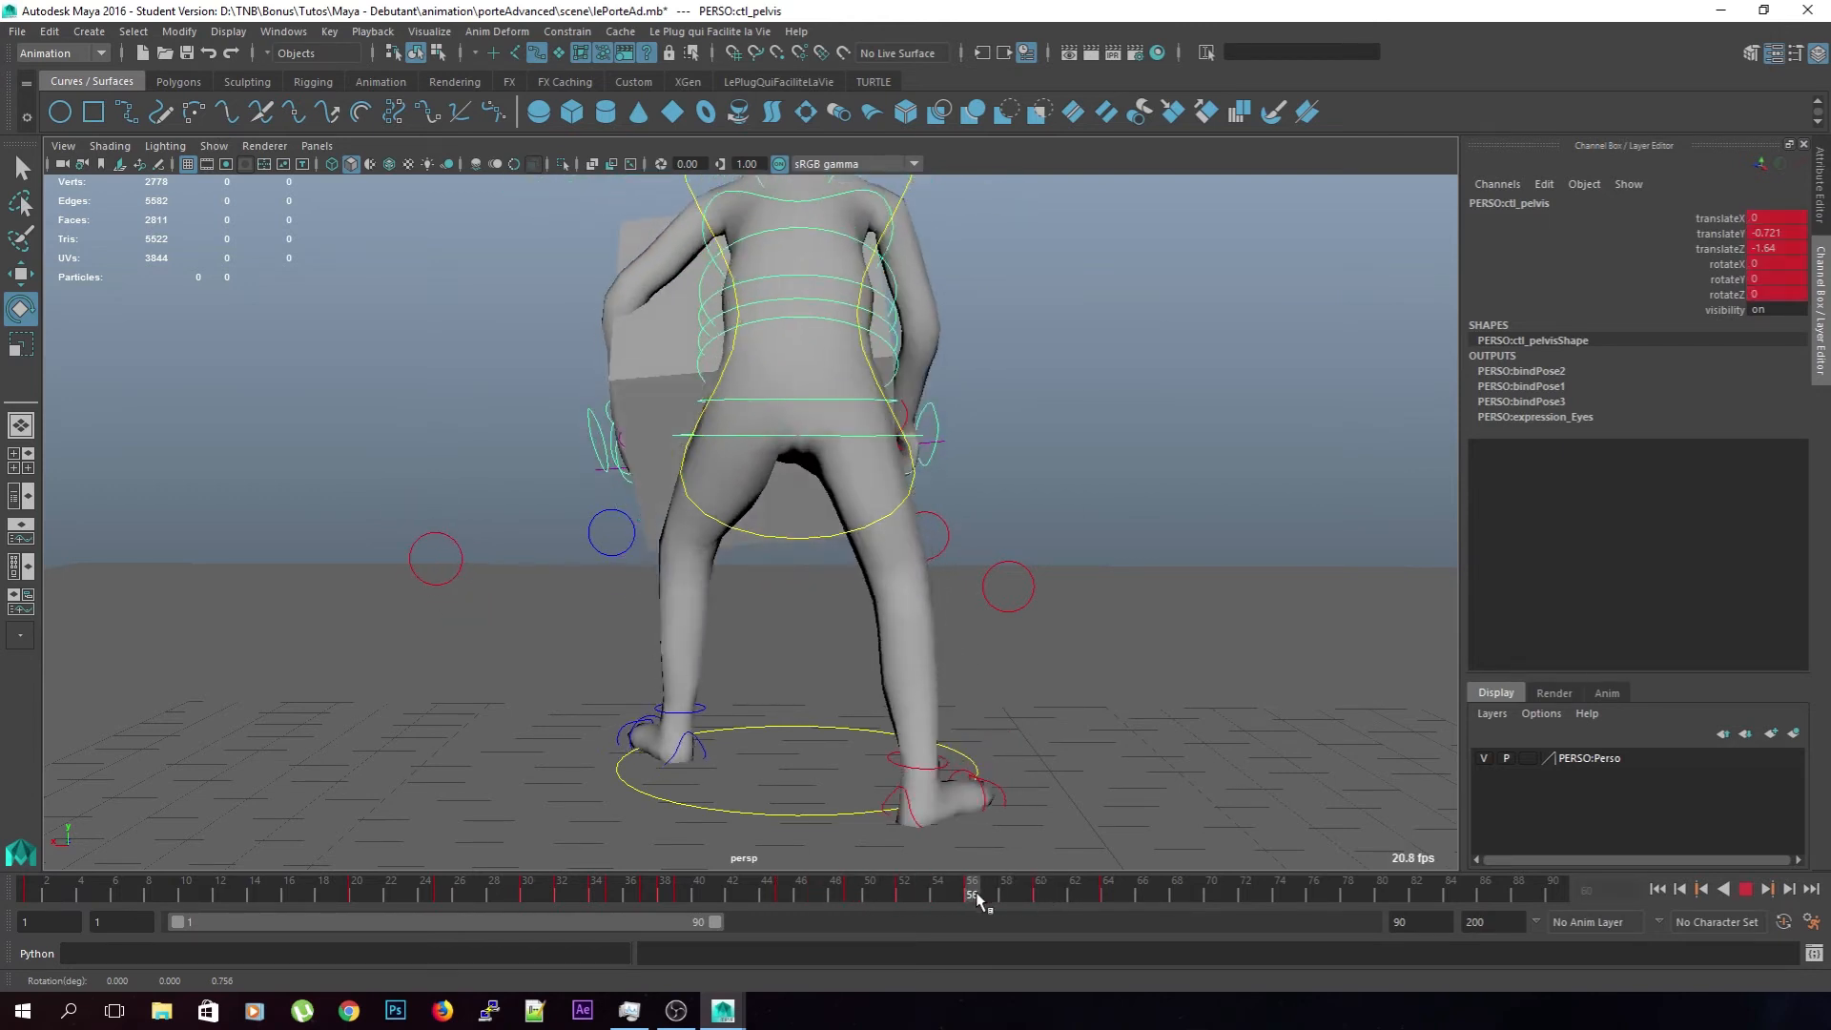
{"action": "mouse_move", "coordinate": [1067, 897]}
{"action": "left_mouse_down"}
{"action": "mouse_move", "coordinate": [814, 898]}
{"action": "mouse_move", "coordinate": [942, 906]}
{"action": "mouse_move", "coordinate": [883, 905]}
{"action": "mouse_move", "coordinate": [900, 904]}
{"action": "left_mouse_up"}
{"action": "left_click_drag", "start_coordinate": [882, 755], "coordinate": [817, 695], "text": "alt"}
{"action": "key", "text": "w"}
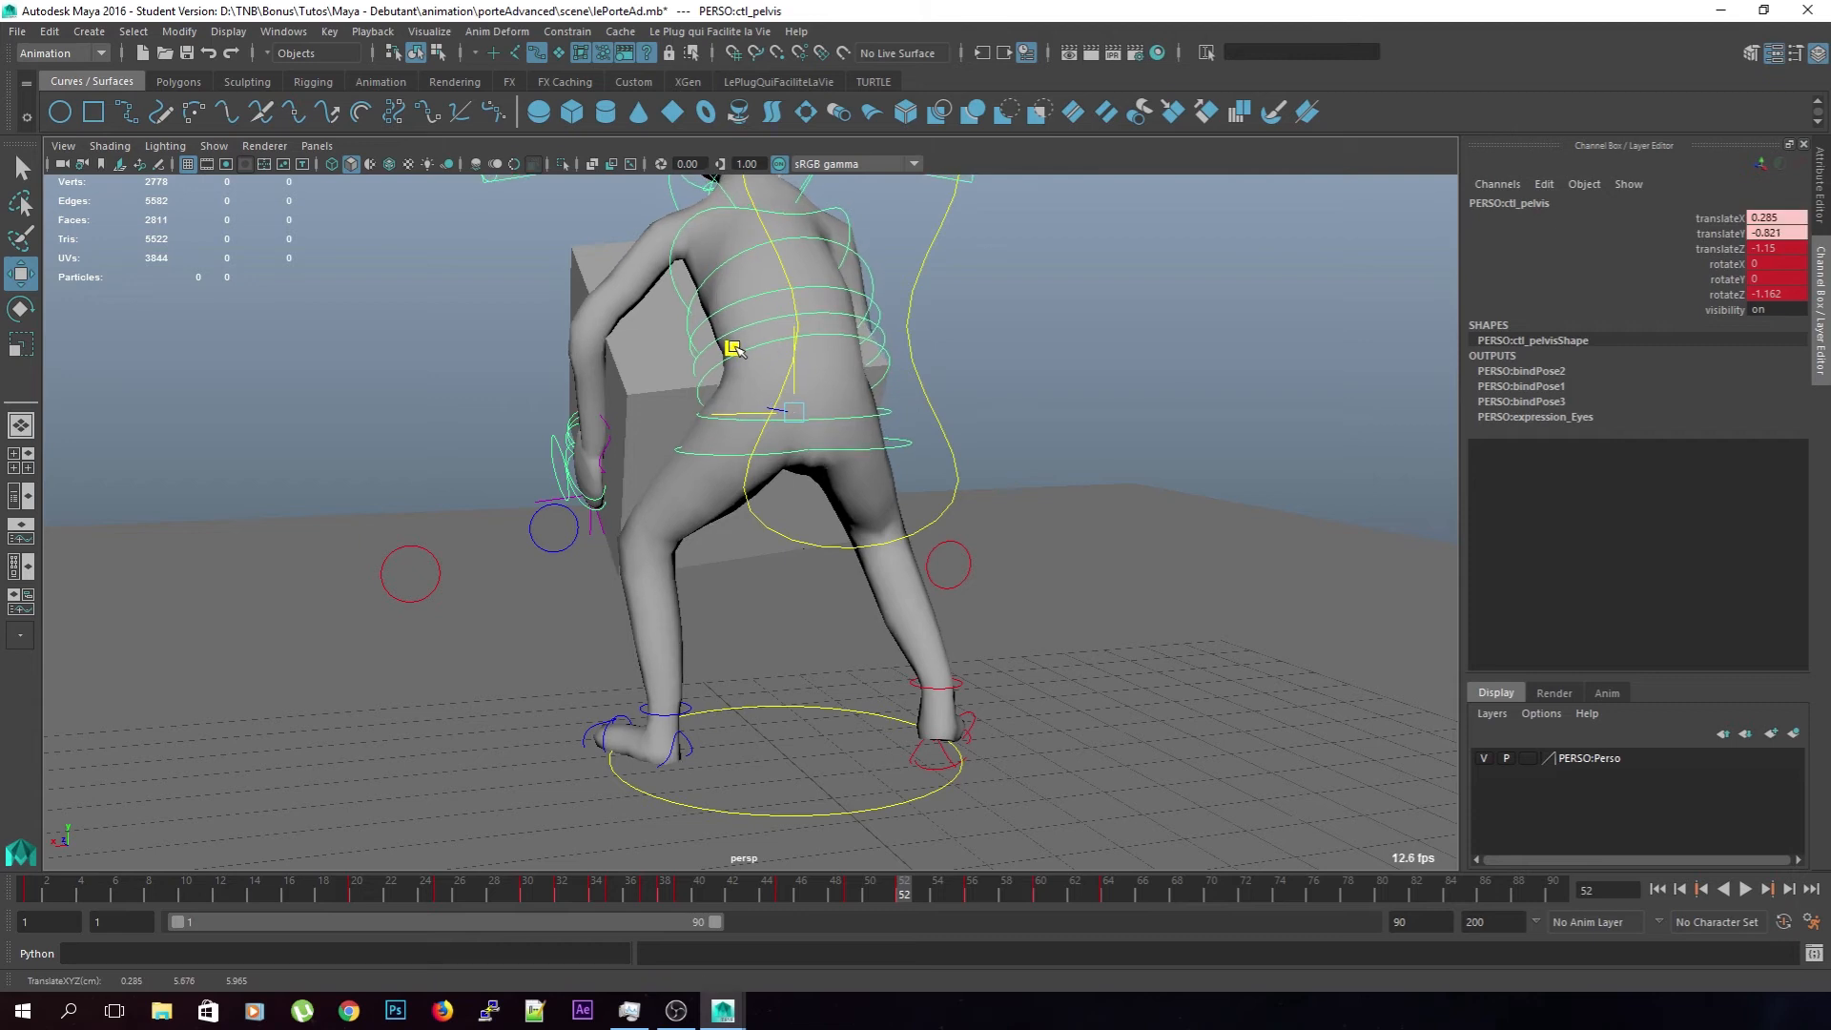
Raise the pelvis at frame 54 to Translate Y -0.735, checking the pose from the side
{"action": "left_click_drag", "start_coordinate": [902, 890], "coordinate": [939, 911]}
{"action": "left_click_drag", "start_coordinate": [915, 841], "coordinate": [997, 810], "text": "alt"}
{"action": "key", "text": "alt+v"}
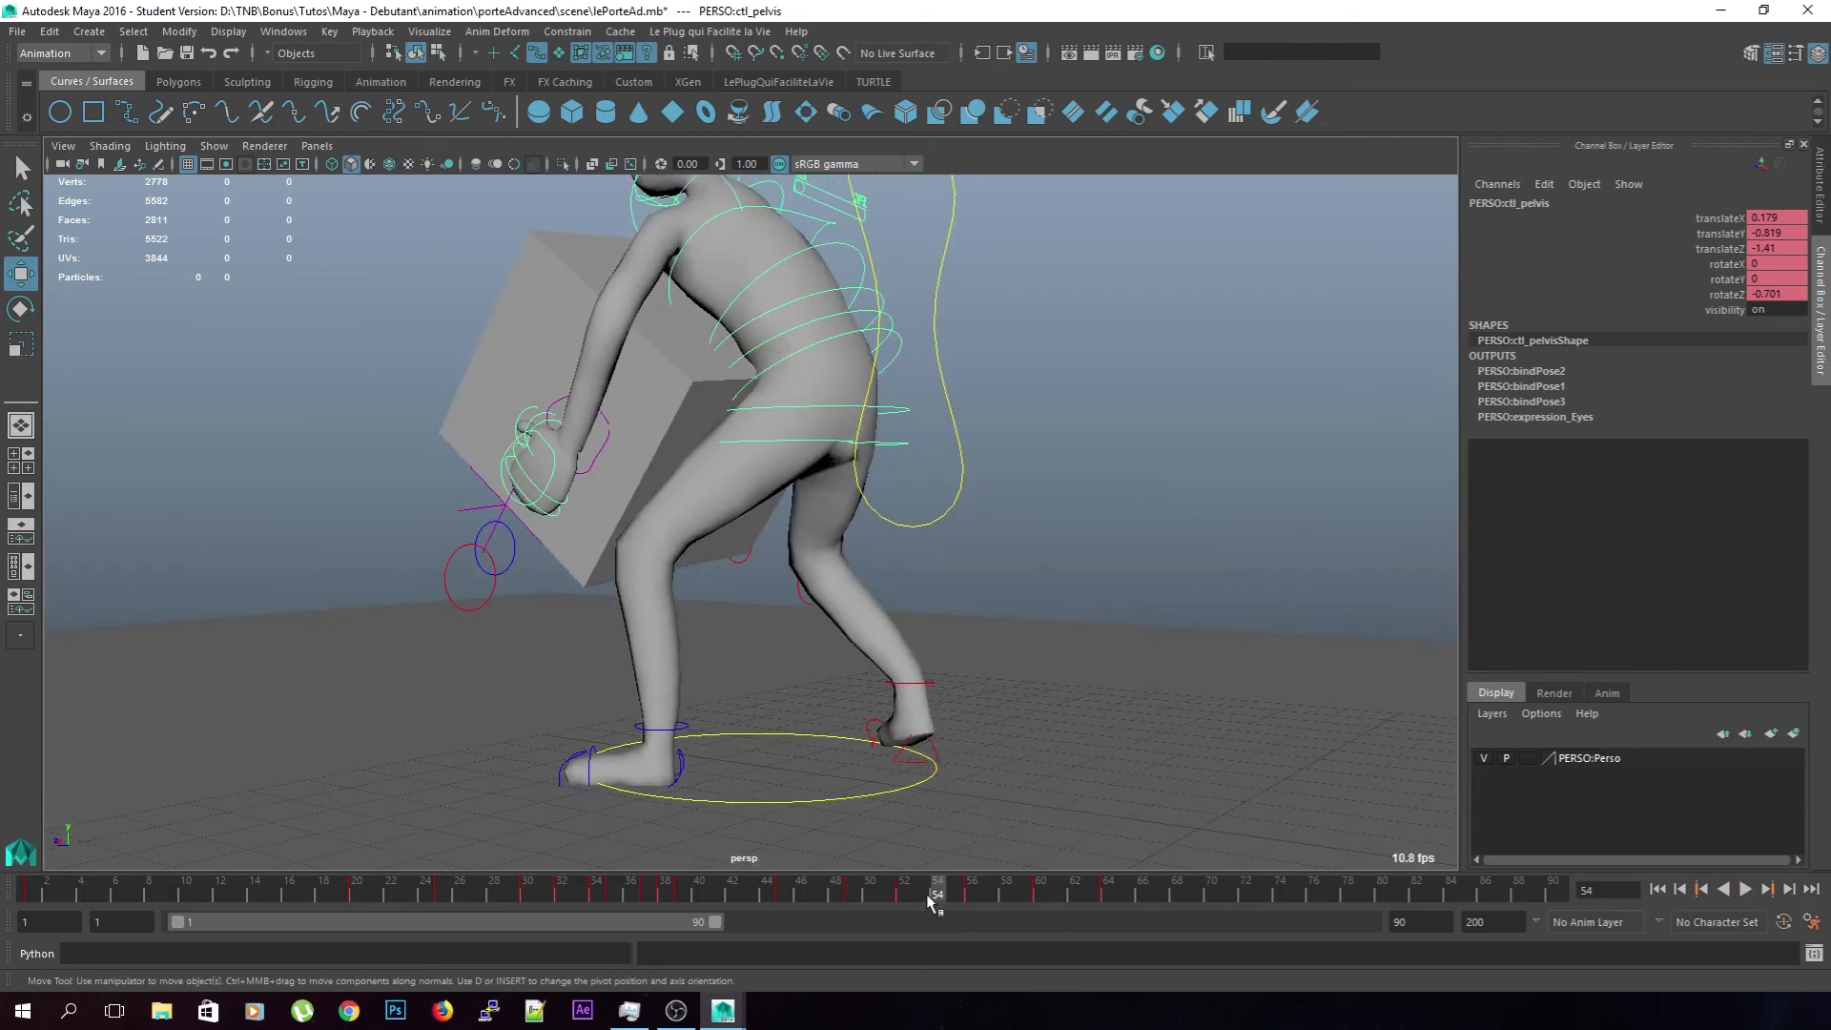
{"action": "left_click_drag", "start_coordinate": [828, 315], "coordinate": [827, 305]}
Lower the pelvis to Translate Y -0.751 at frame 58 and raise it to -0.427 at frame 62
{"action": "key", "text": "alt+v"}
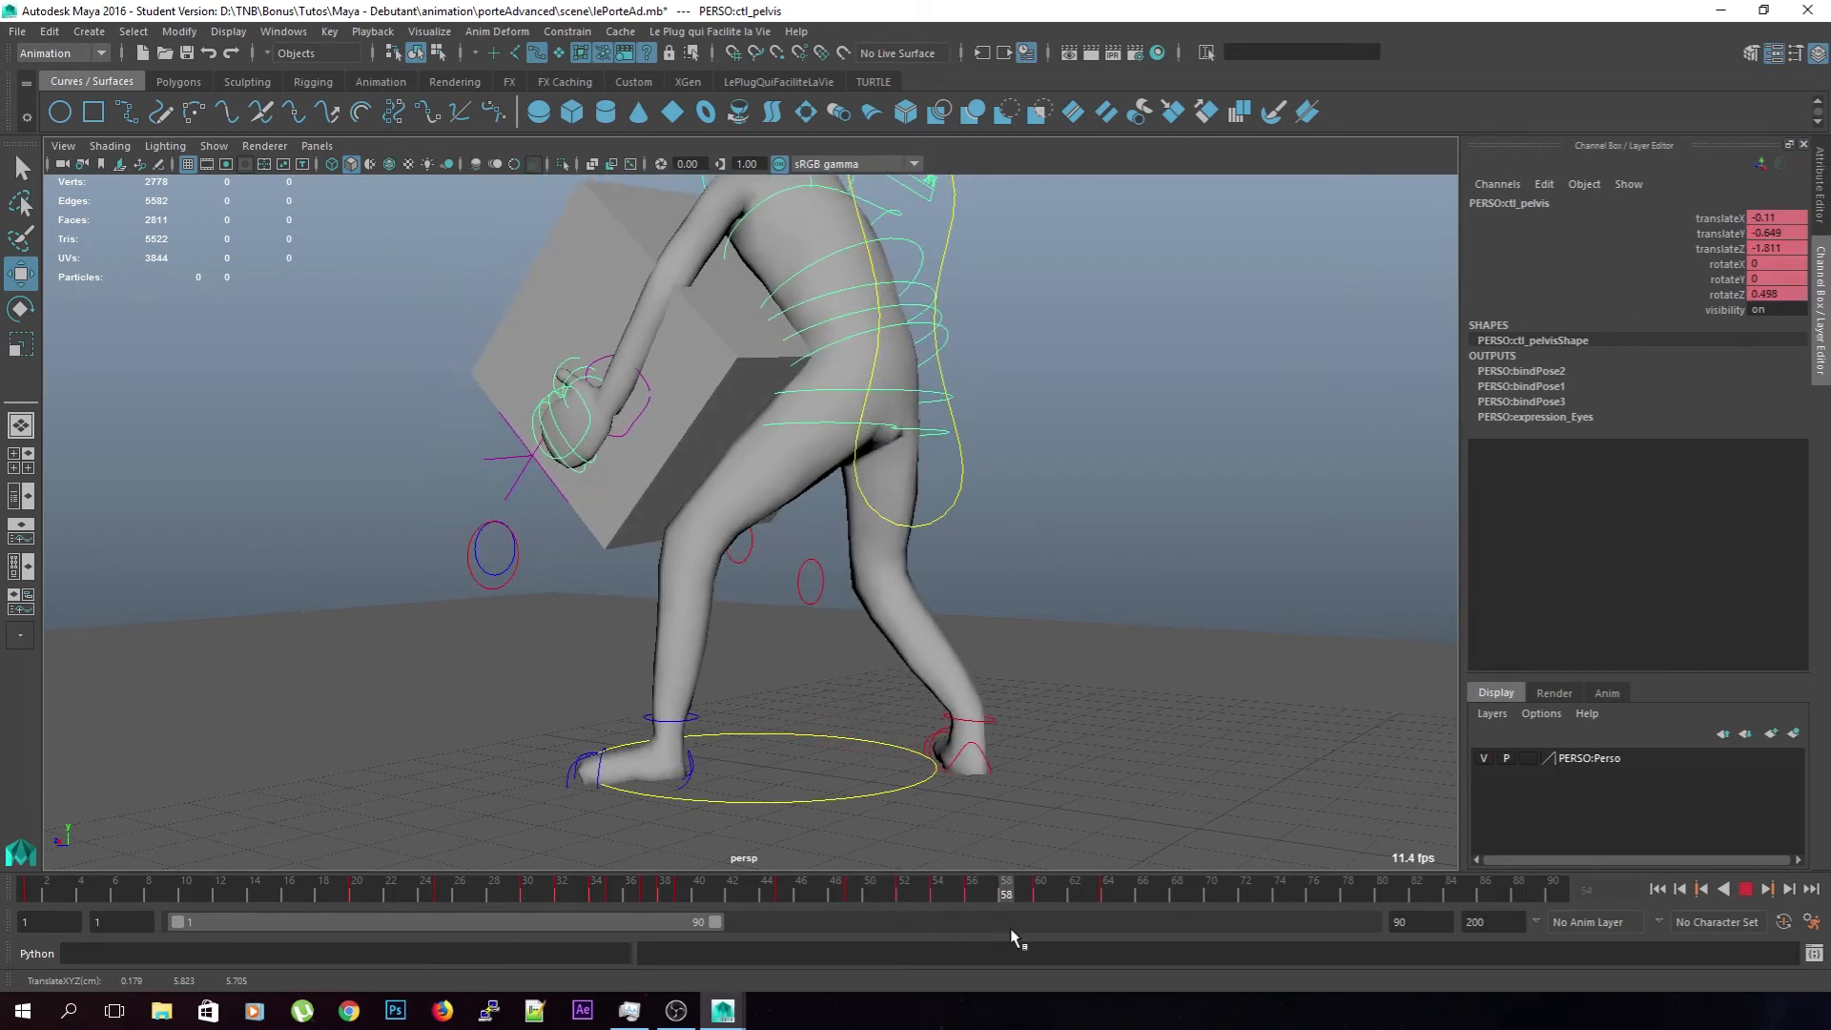
{"action": "key", "text": "alt+v"}
{"action": "left_click_drag", "start_coordinate": [848, 303], "coordinate": [856, 310]}
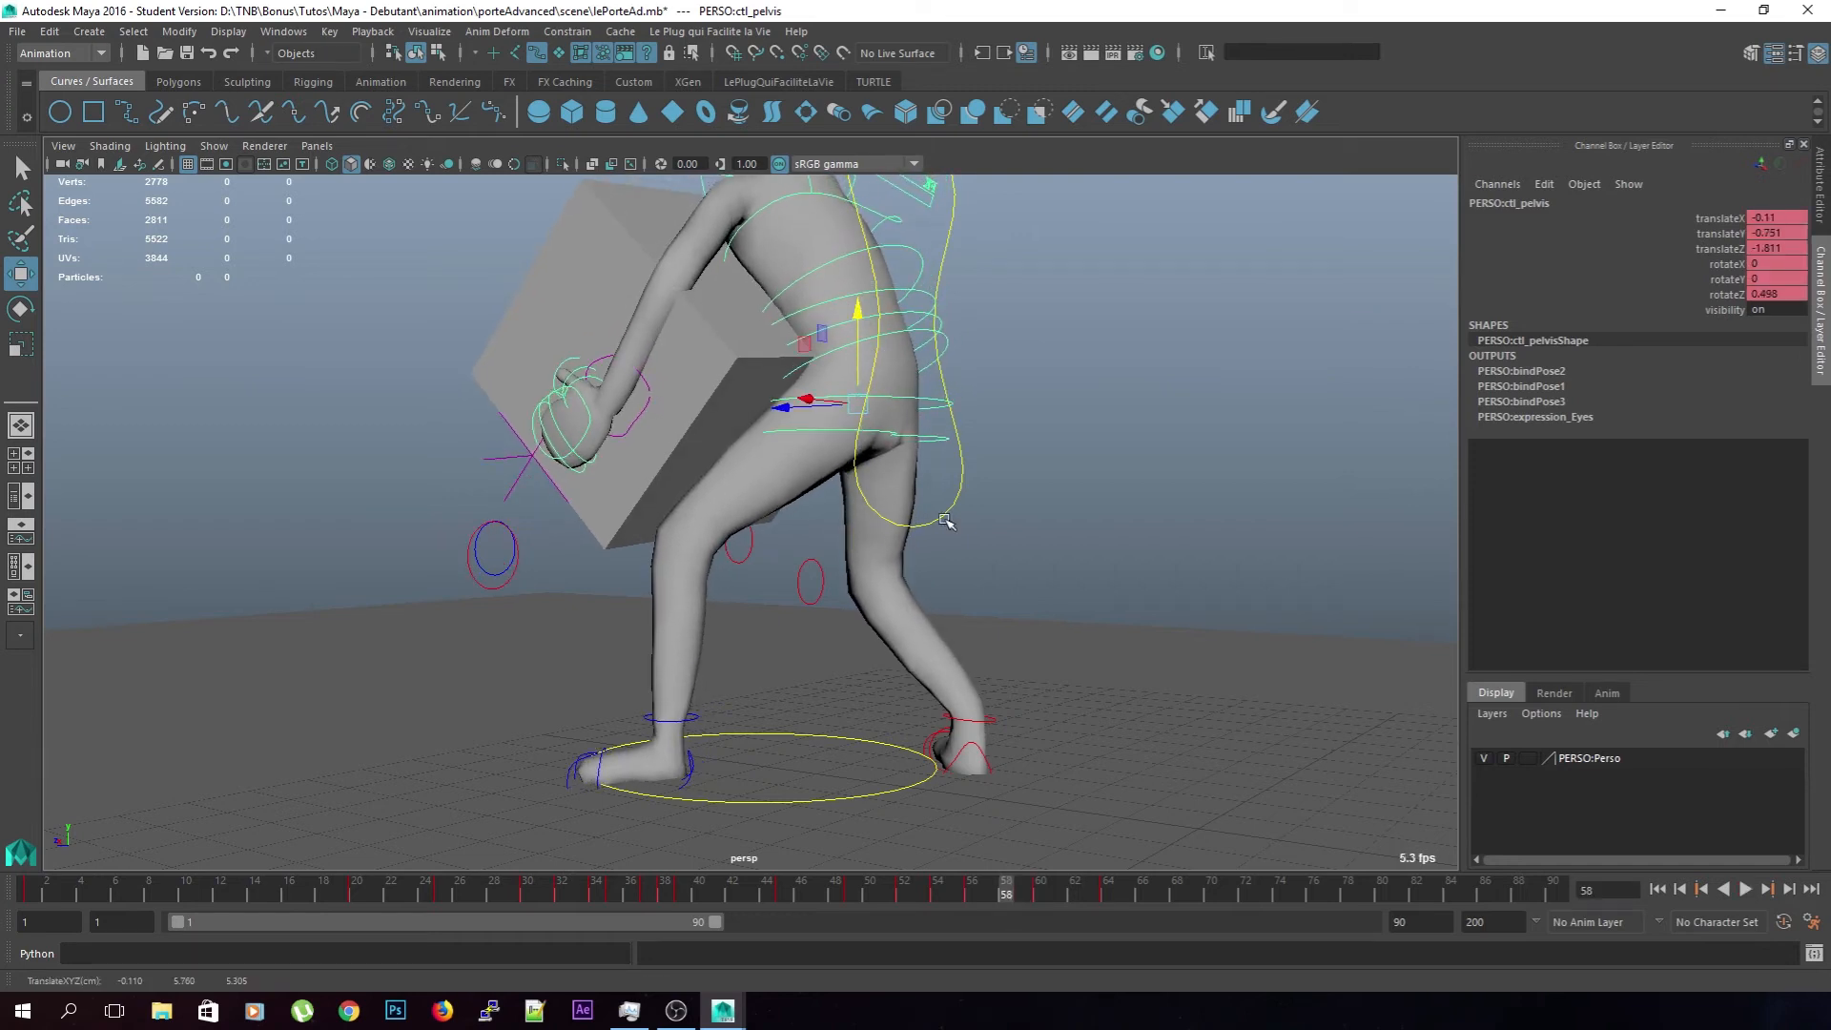
{"action": "left_click_drag", "start_coordinate": [979, 729], "coordinate": [747, 676], "text": "alt"}
{"action": "left_click_drag", "start_coordinate": [1029, 894], "coordinate": [1082, 897]}
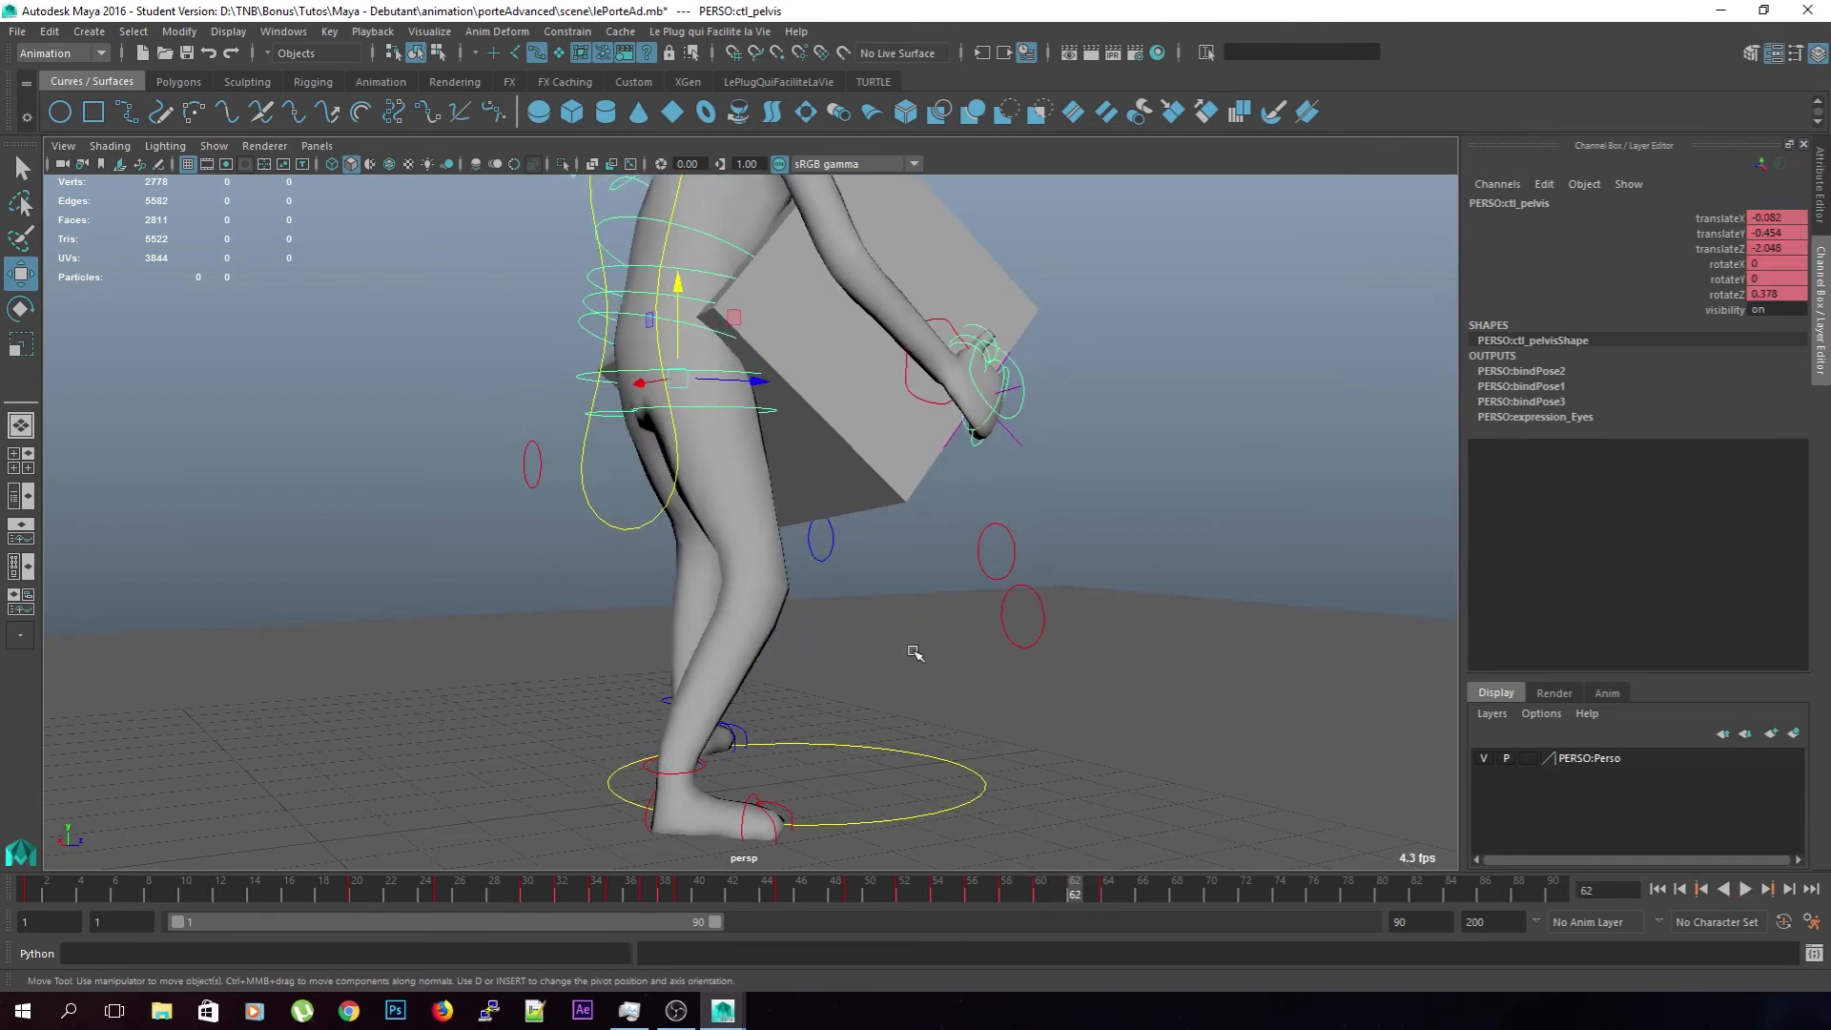
{"action": "left_click_drag", "start_coordinate": [678, 284], "coordinate": [677, 282]}
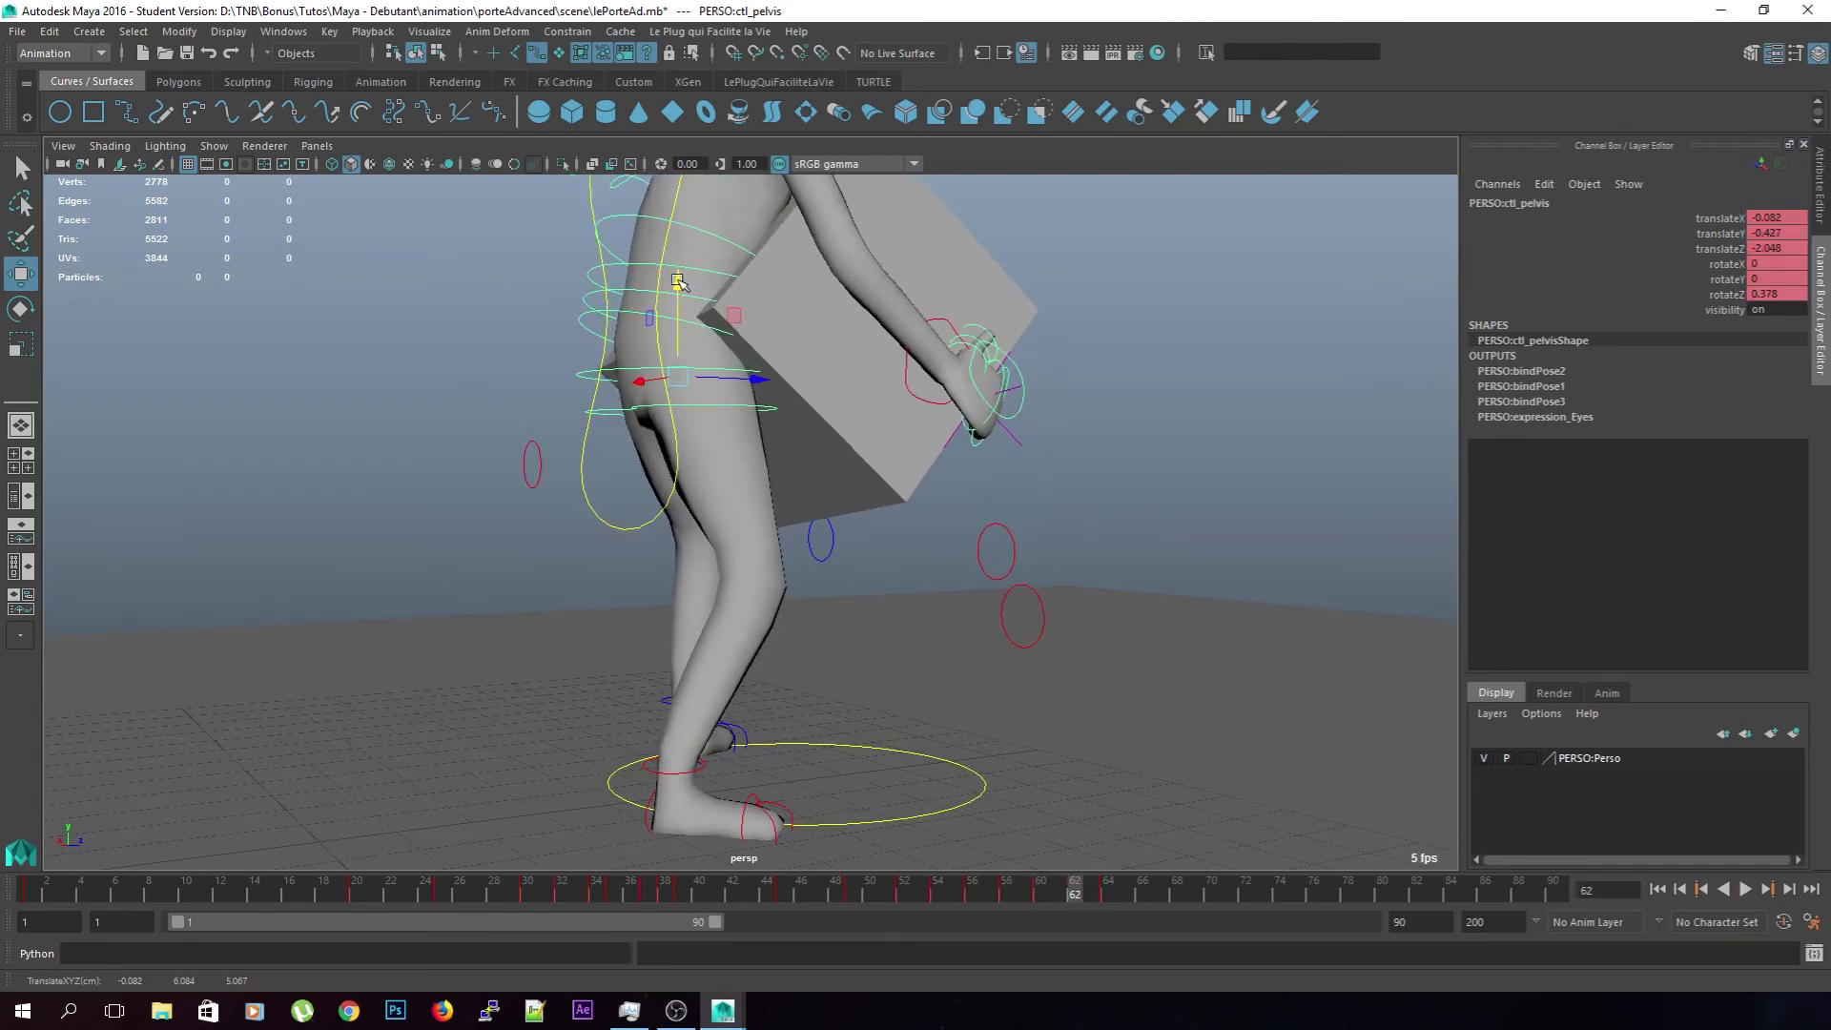
Play and scrub the lift from frame 41 onward in side view to examine the pelvis movement around frames 52 to 56
{"action": "left_click_drag", "start_coordinate": [1049, 839], "coordinate": [939, 696], "text": "alt"}
{"action": "left_click_drag", "start_coordinate": [1082, 896], "coordinate": [714, 886]}
{"action": "left_click", "coordinate": [1743, 893]}
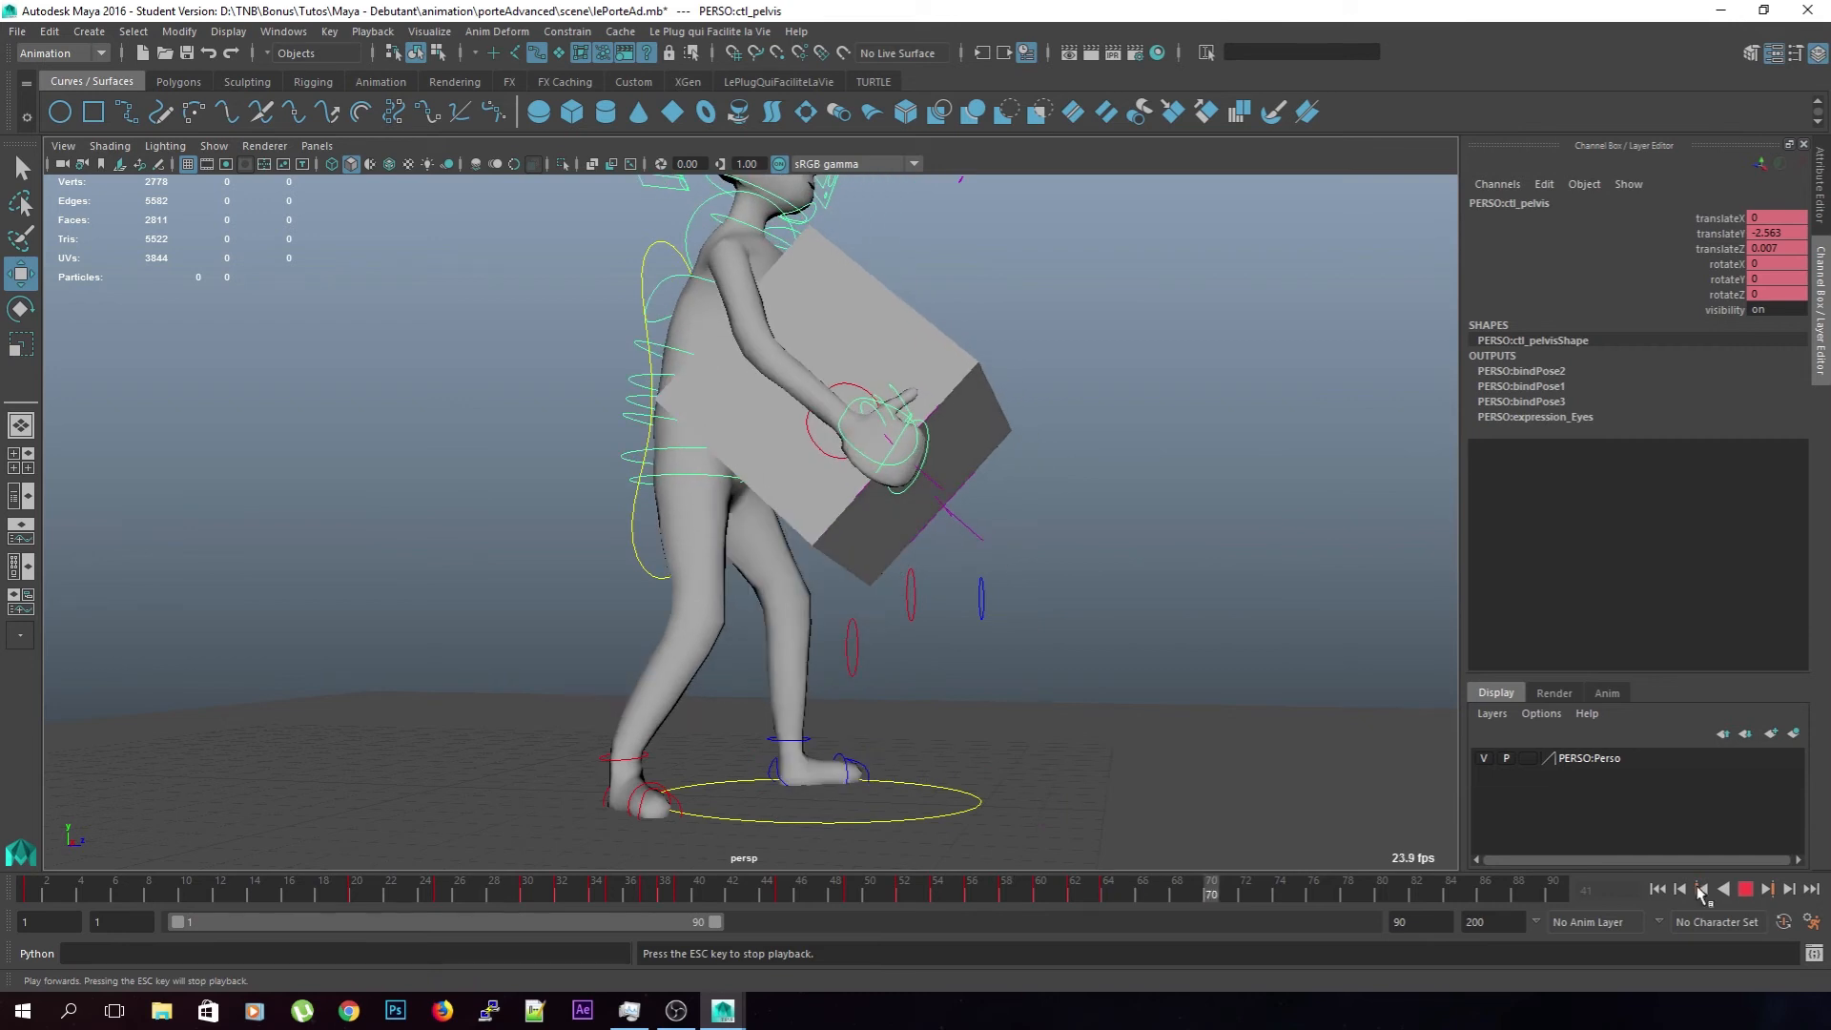
{"action": "left_click", "coordinate": [1750, 892]}
{"action": "left_click_drag", "start_coordinate": [667, 892], "coordinate": [718, 904]}
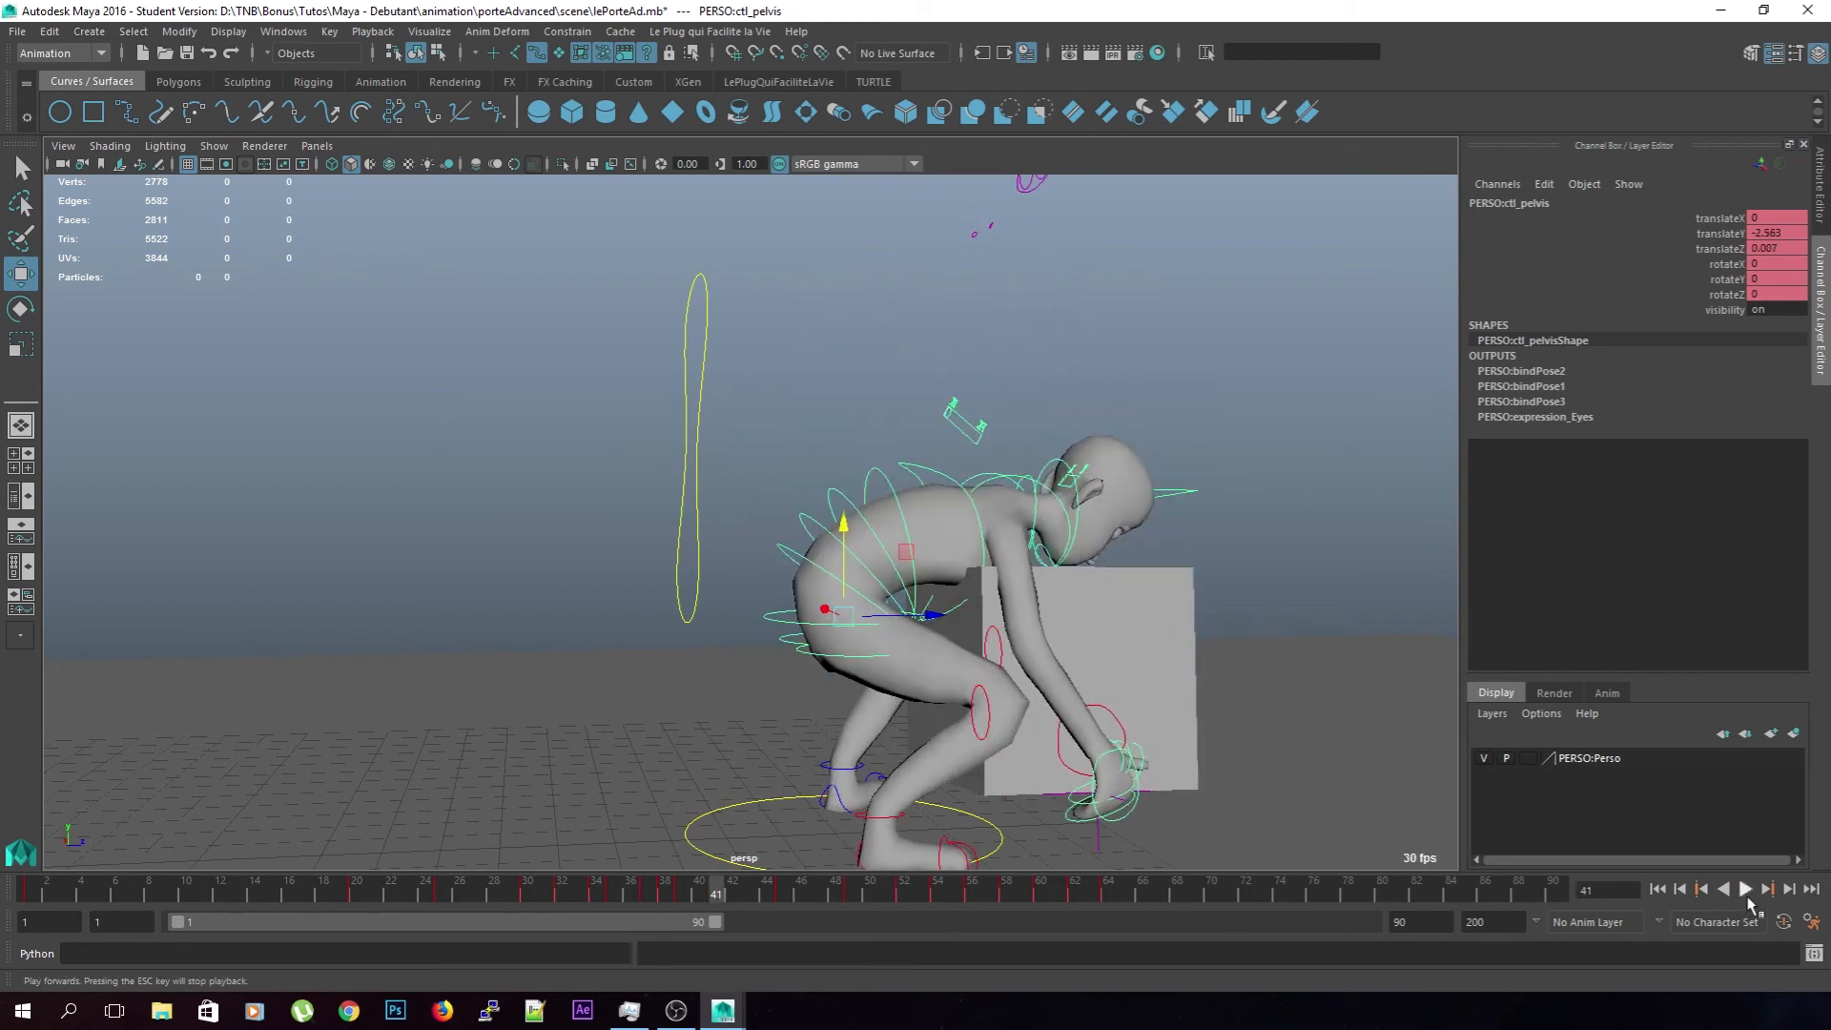
{"action": "left_click", "coordinate": [1746, 890]}
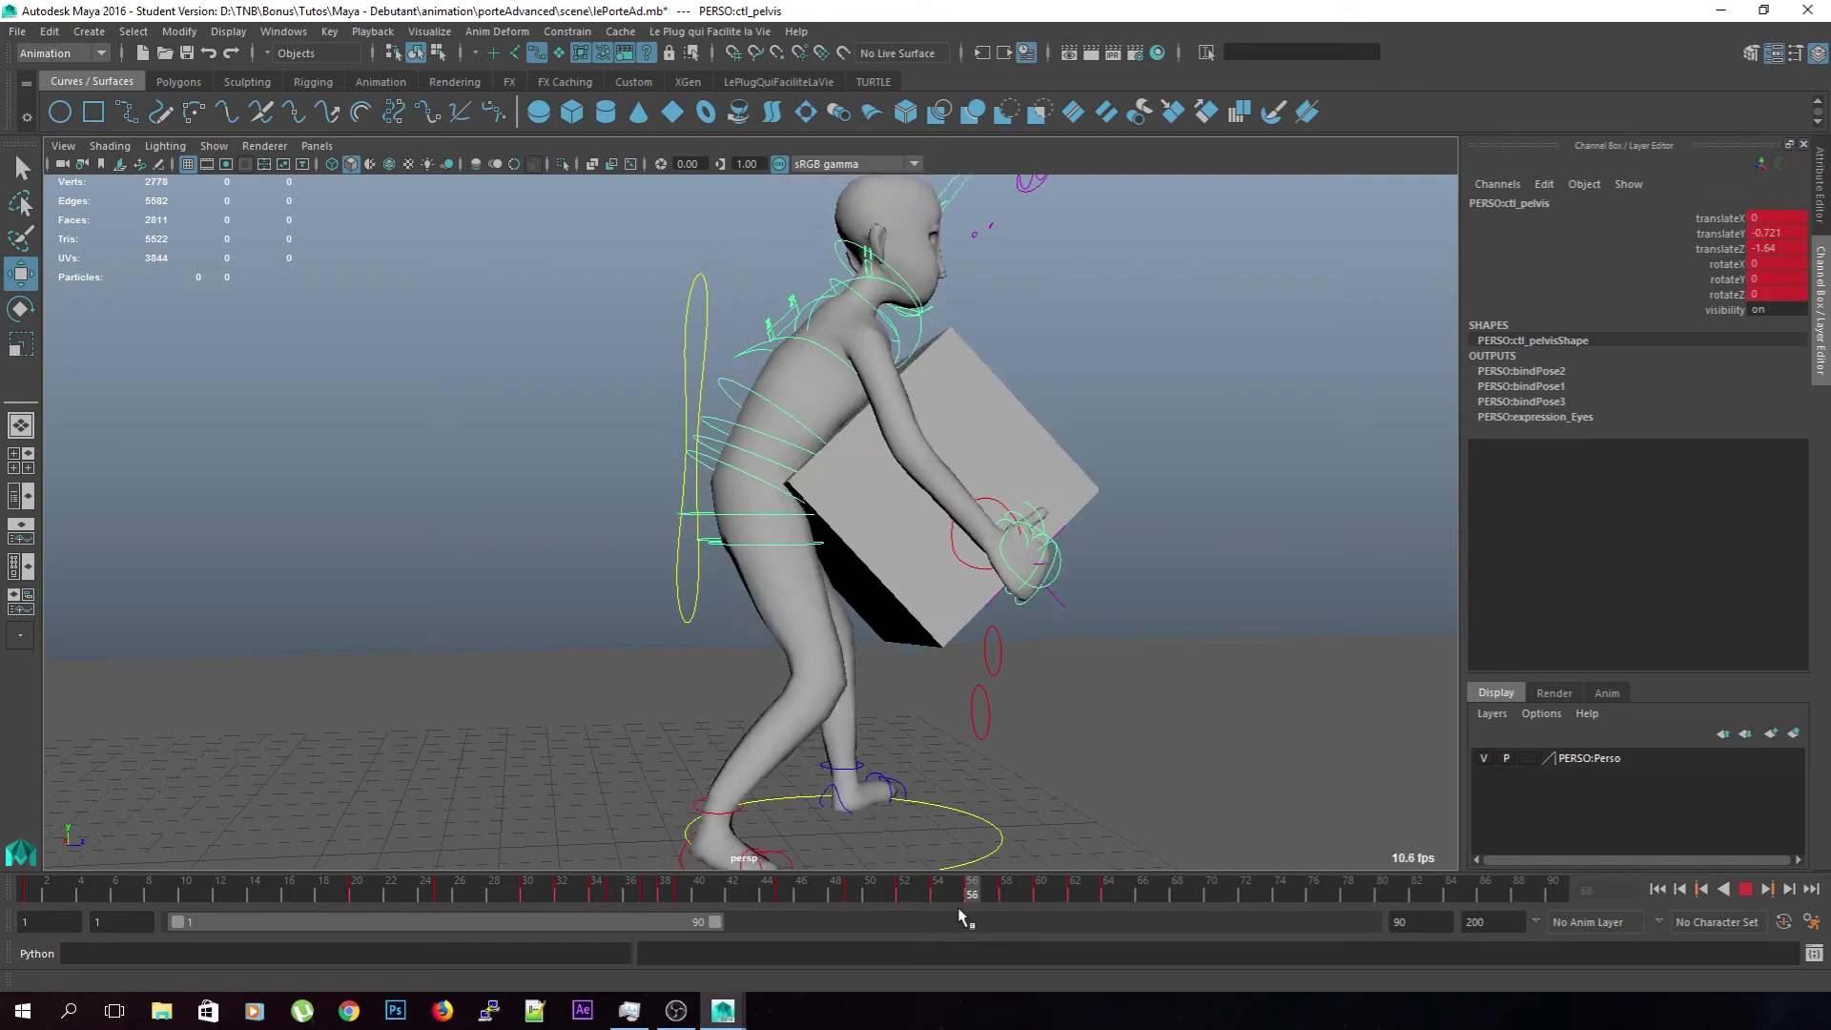
{"action": "left_click", "coordinate": [903, 890]}
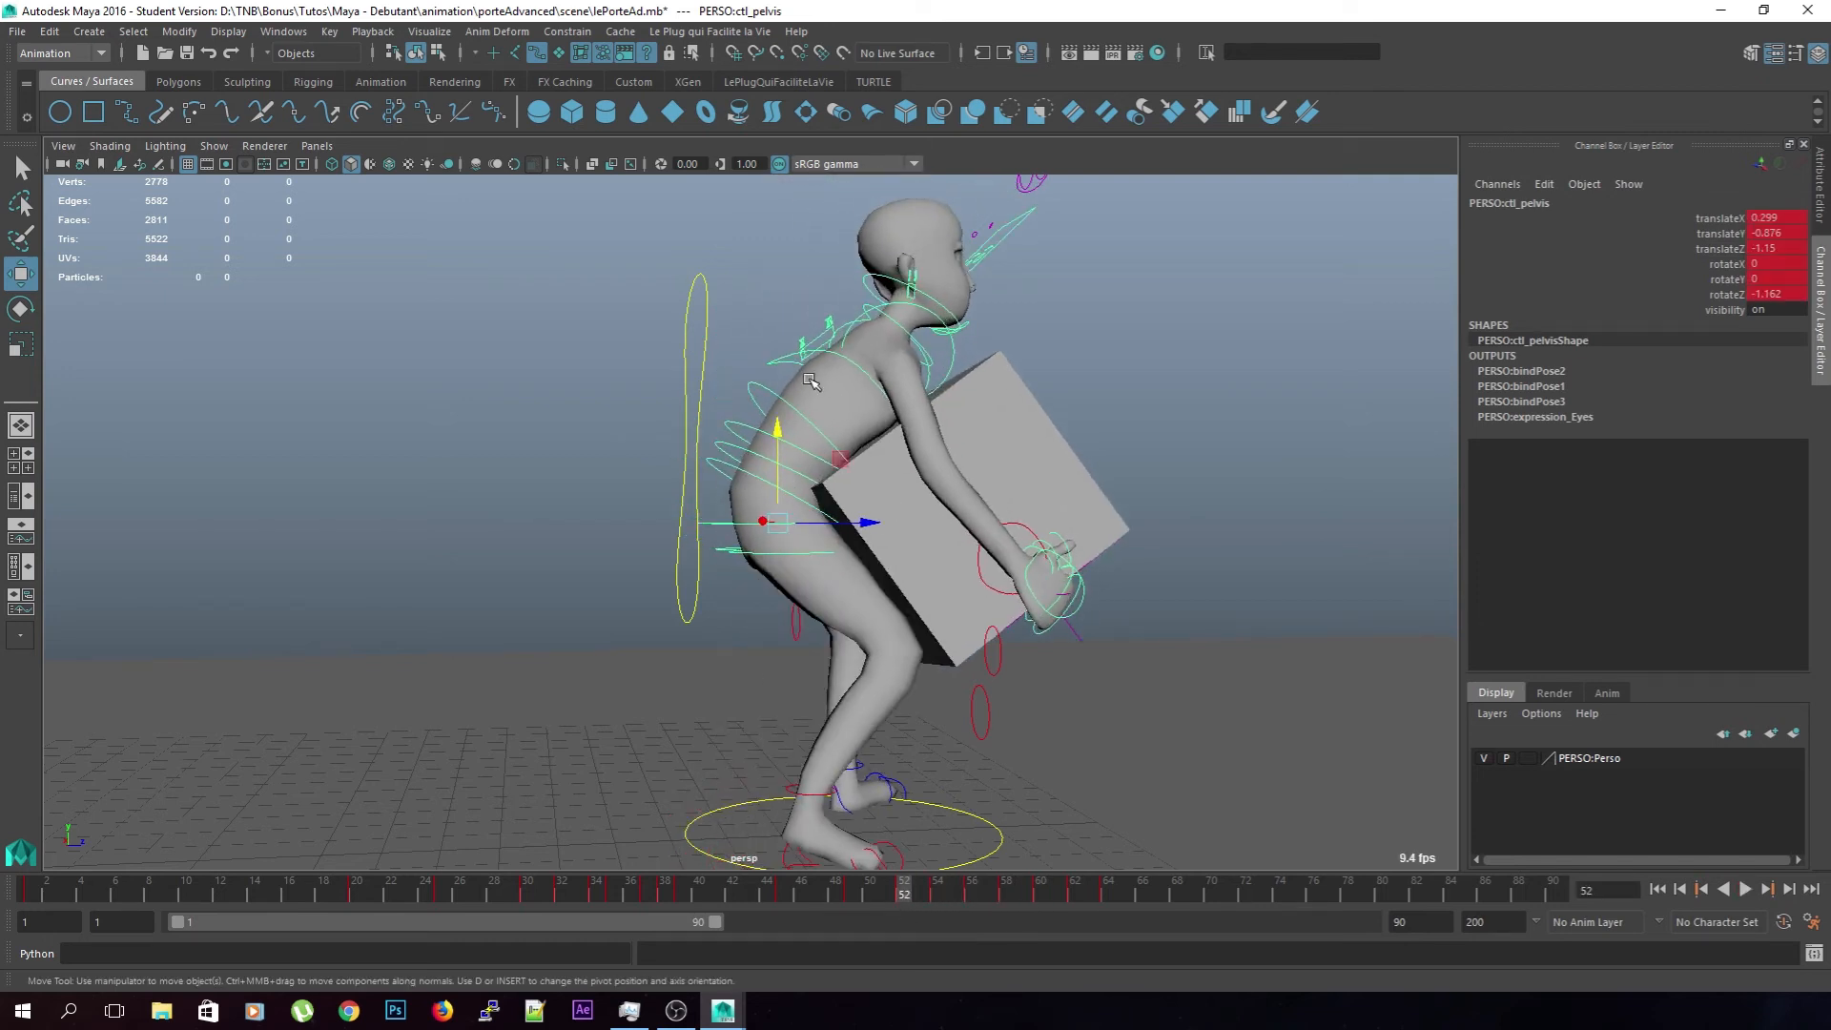
{"action": "mouse_move", "coordinate": [907, 888]}
{"action": "left_mouse_down"}
{"action": "mouse_move", "coordinate": [981, 895]}
{"action": "mouse_move", "coordinate": [904, 891]}
{"action": "left_mouse_up"}
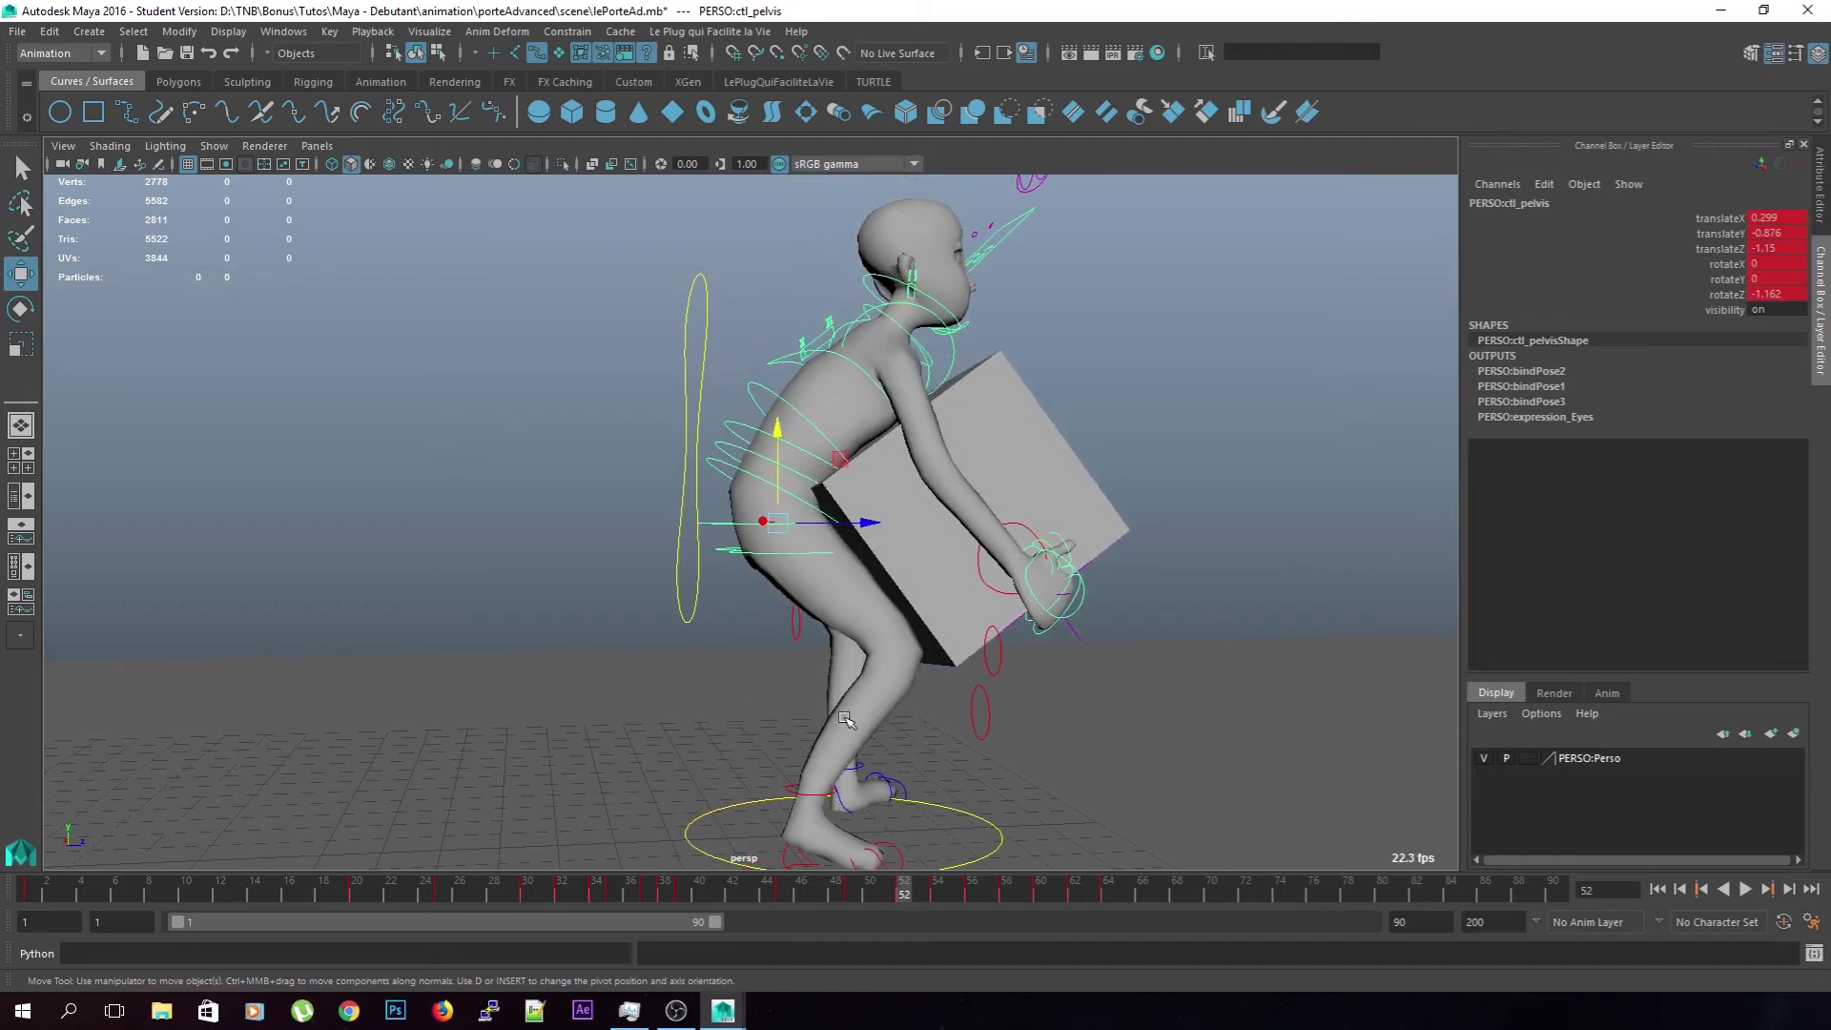
Open the Graph Editor, frame the pelvis curves around frame 54, and lower the frame 56 Translate Y key to -0.765
{"action": "left_click", "coordinate": [284, 32]}
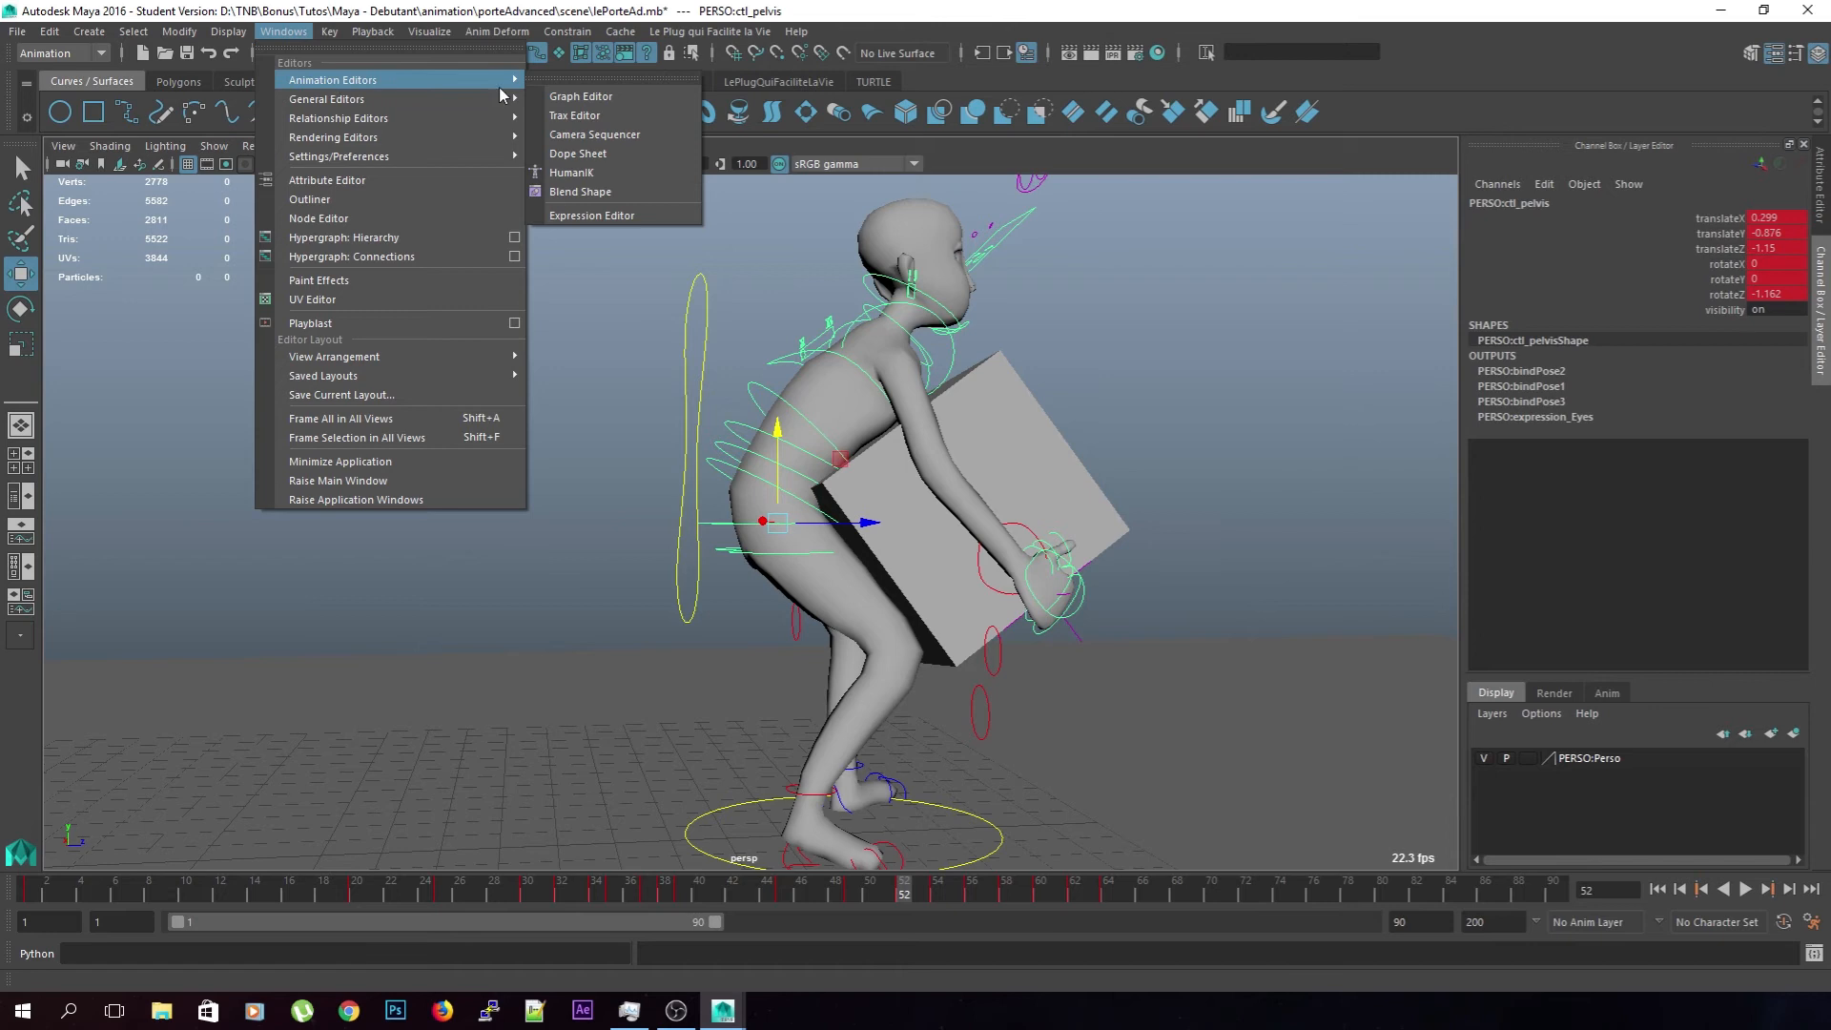
{"action": "left_click", "coordinate": [852, 498]}
{"action": "middle_click_drag", "start_coordinate": [1319, 376], "coordinate": [1111, 501], "text": "alt"}
{"action": "right_click_drag", "start_coordinate": [1296, 576], "coordinate": [1309, 455], "text": "alt"}
{"action": "left_click_drag", "start_coordinate": [897, 900], "coordinate": [941, 897]}
{"action": "left_click_drag", "start_coordinate": [1309, 399], "coordinate": [1321, 417]}
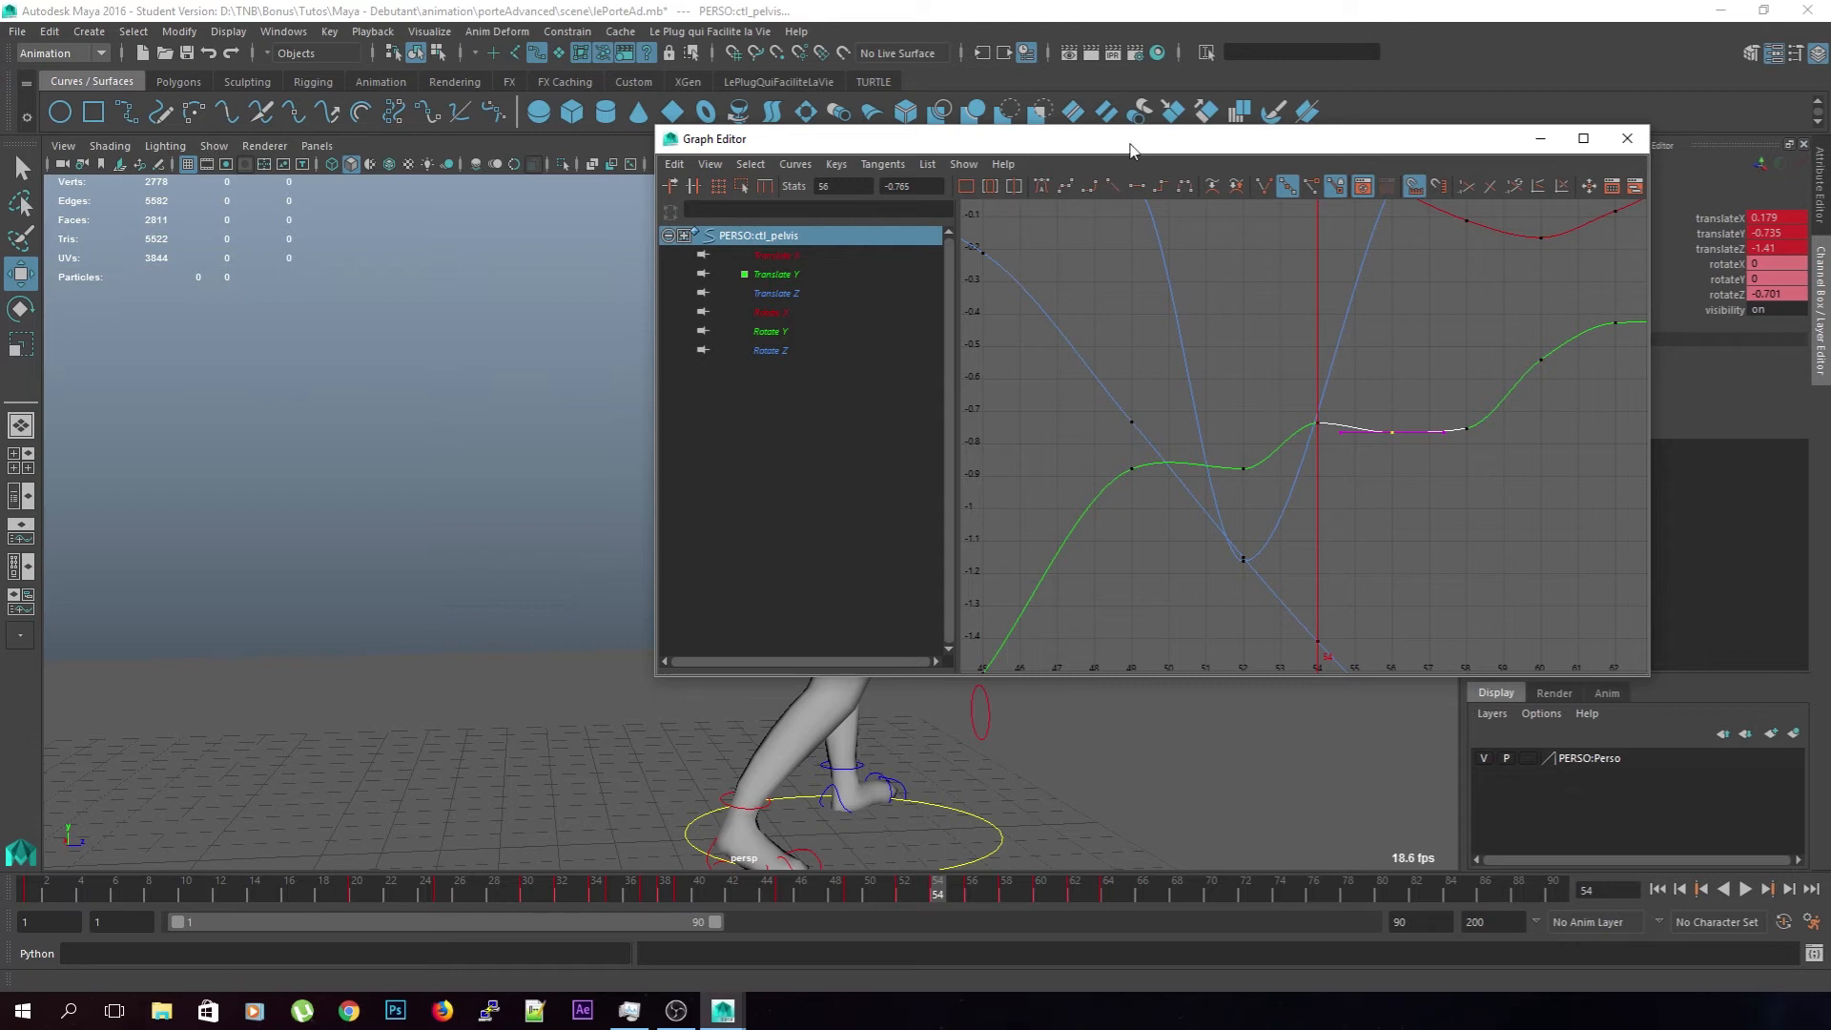
Lower the pelvis Translate Y keys at frame 52 to -0.897 and at frame 54 to -0.82
{"action": "left_click_drag", "start_coordinate": [1130, 150], "coordinate": [0, 212]}
{"action": "left_click_drag", "start_coordinate": [935, 894], "coordinate": [855, 894]}
{"action": "left_click_drag", "start_coordinate": [0, 152], "coordinate": [1180, 135]}
{"action": "left_click_drag", "start_coordinate": [868, 896], "coordinate": [911, 901]}
{"action": "left_click_drag", "start_coordinate": [1042, 425], "coordinate": [1097, 494]}
{"action": "middle_click_drag", "start_coordinate": [1098, 501], "coordinate": [1096, 505]}
{"action": "left_click_drag", "start_coordinate": [1157, 397], "coordinate": [1128, 426]}
{"action": "middle_click_drag", "start_coordinate": [1174, 437], "coordinate": [1173, 458], "text": "shift"}
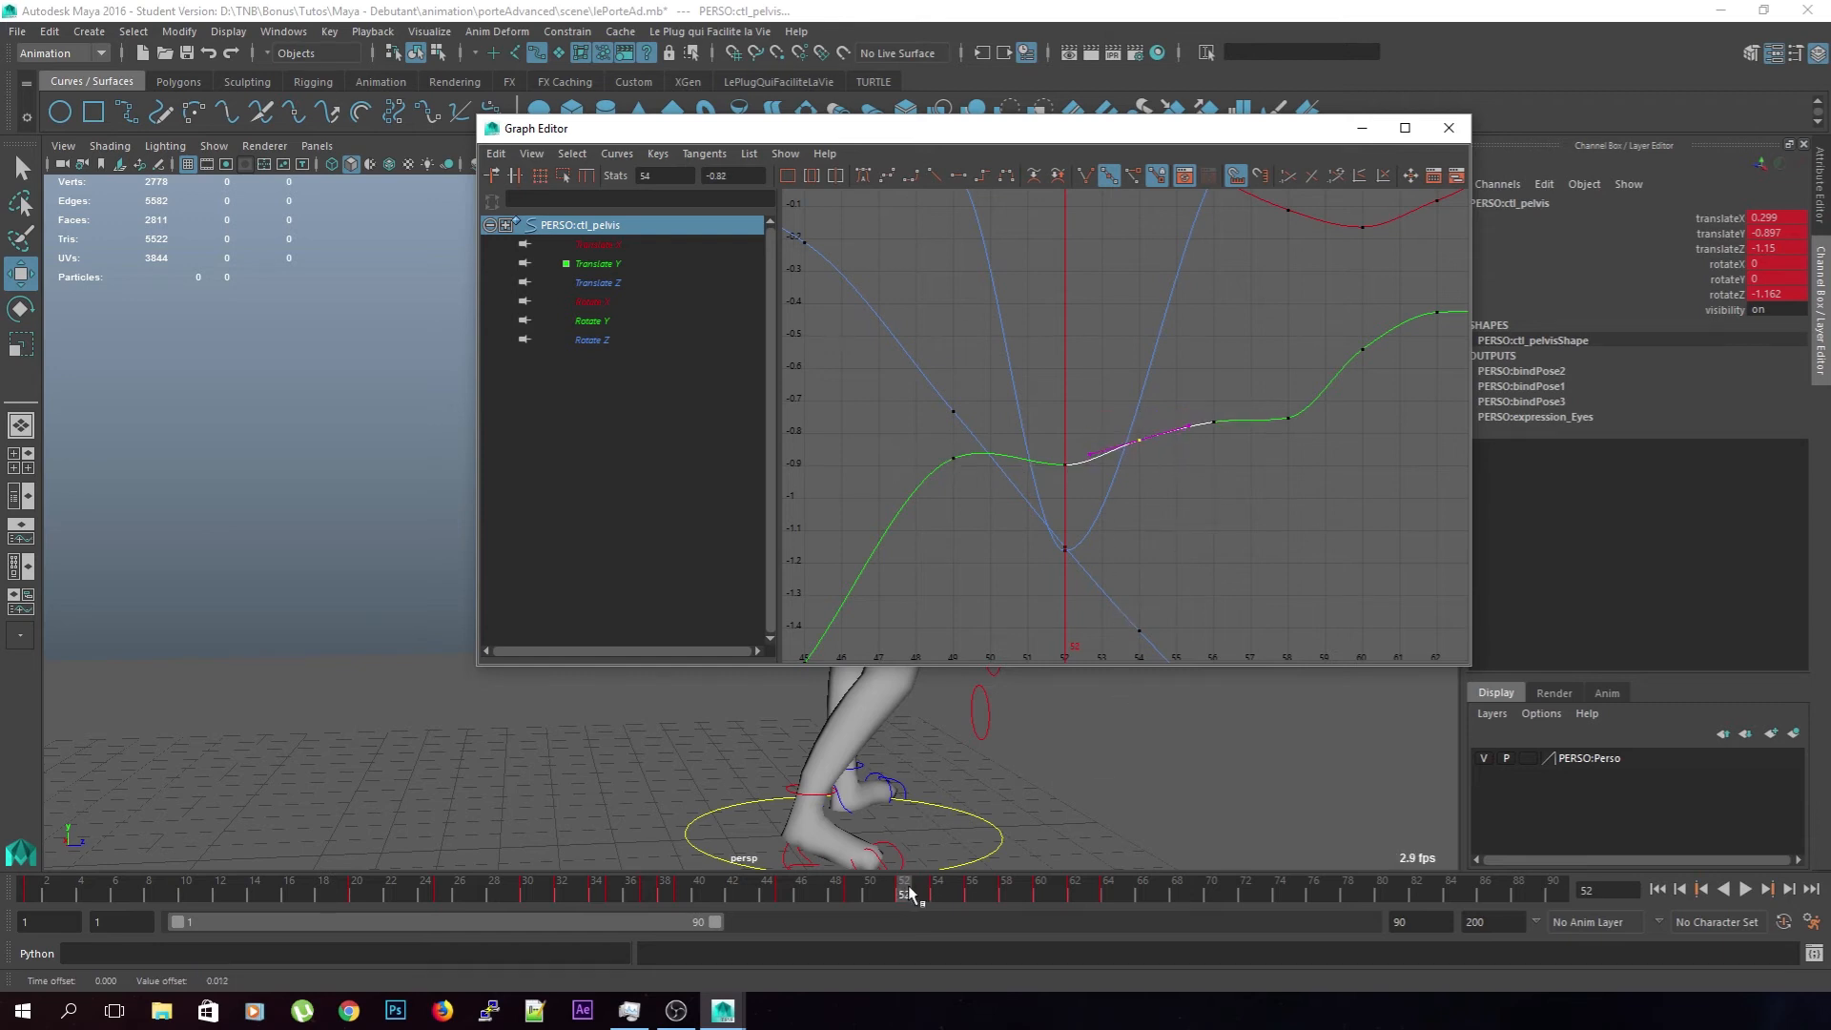
Scrub frames 52 to 56 and raise the pelvis Translate Y key at frame 54 to -0.765
{"action": "left_click_drag", "start_coordinate": [908, 893], "coordinate": [973, 902]}
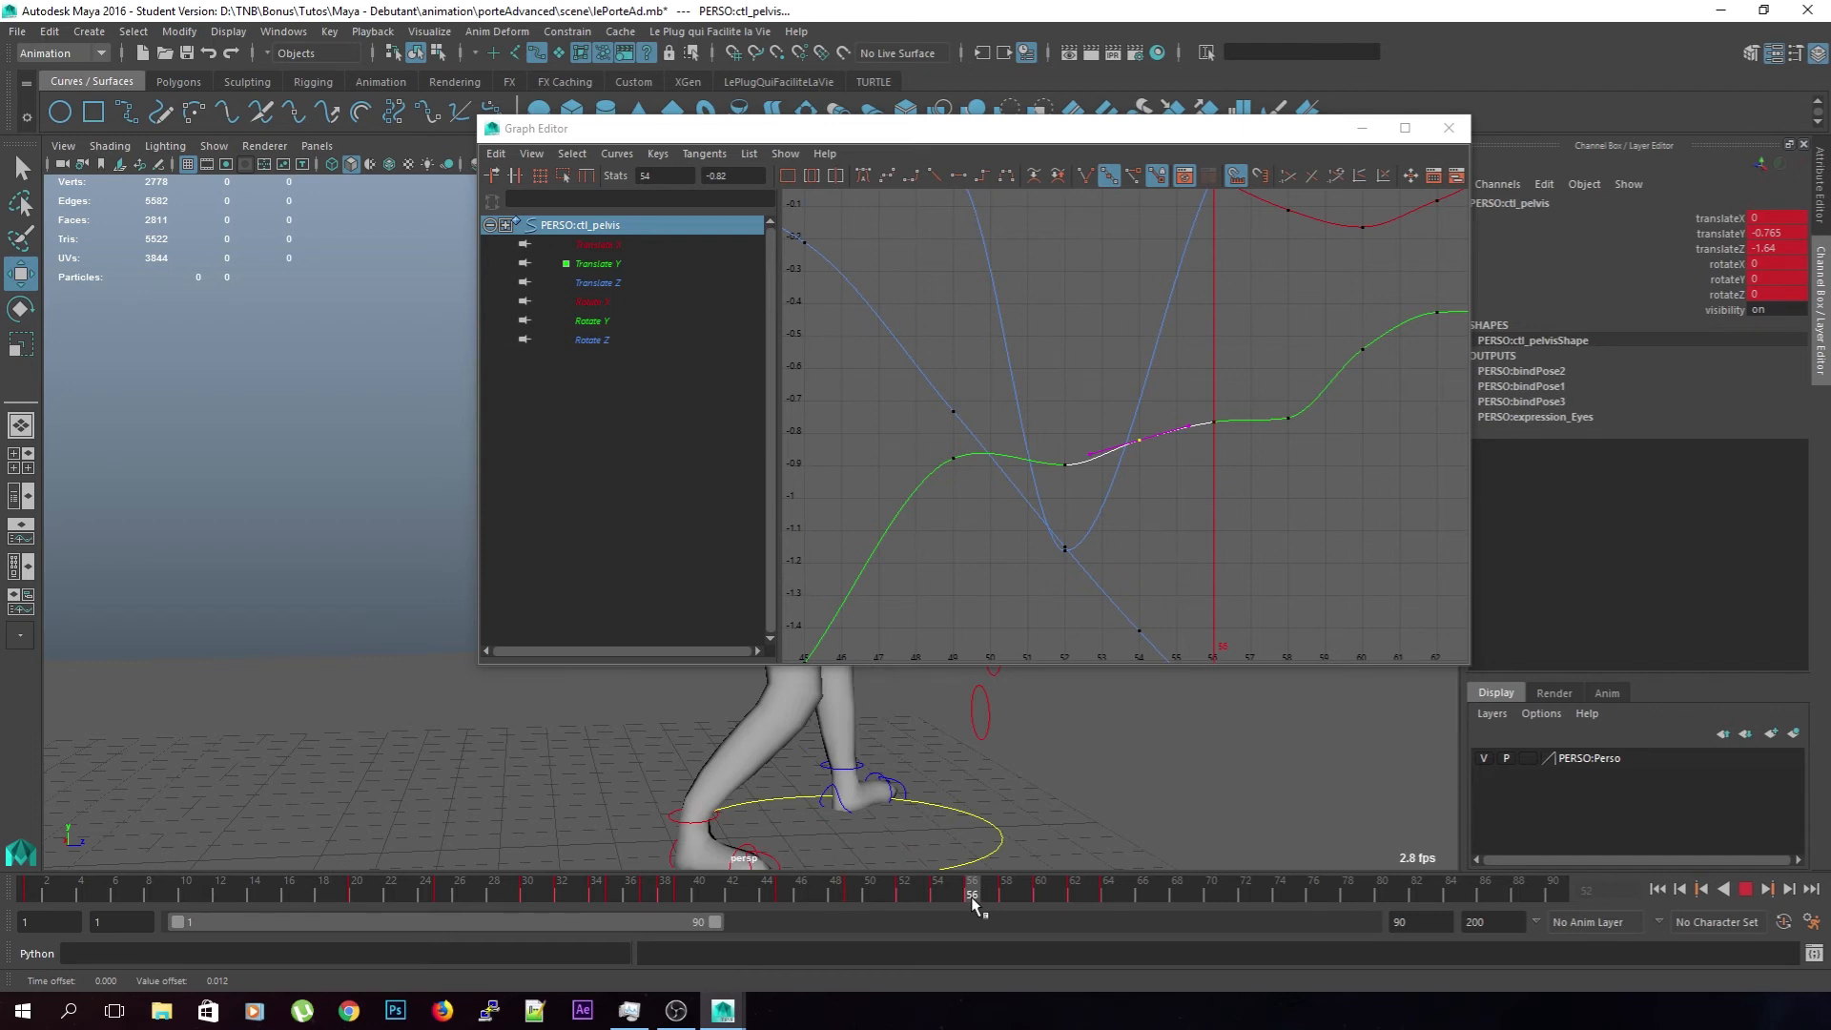
{"action": "mouse_move", "coordinate": [963, 902]}
{"action": "left_mouse_down"}
{"action": "mouse_move", "coordinate": [890, 898]}
{"action": "mouse_move", "coordinate": [974, 901]}
{"action": "mouse_move", "coordinate": [959, 896]}
{"action": "left_mouse_up"}
{"action": "middle_click_drag", "start_coordinate": [1236, 460], "coordinate": [1238, 437]}
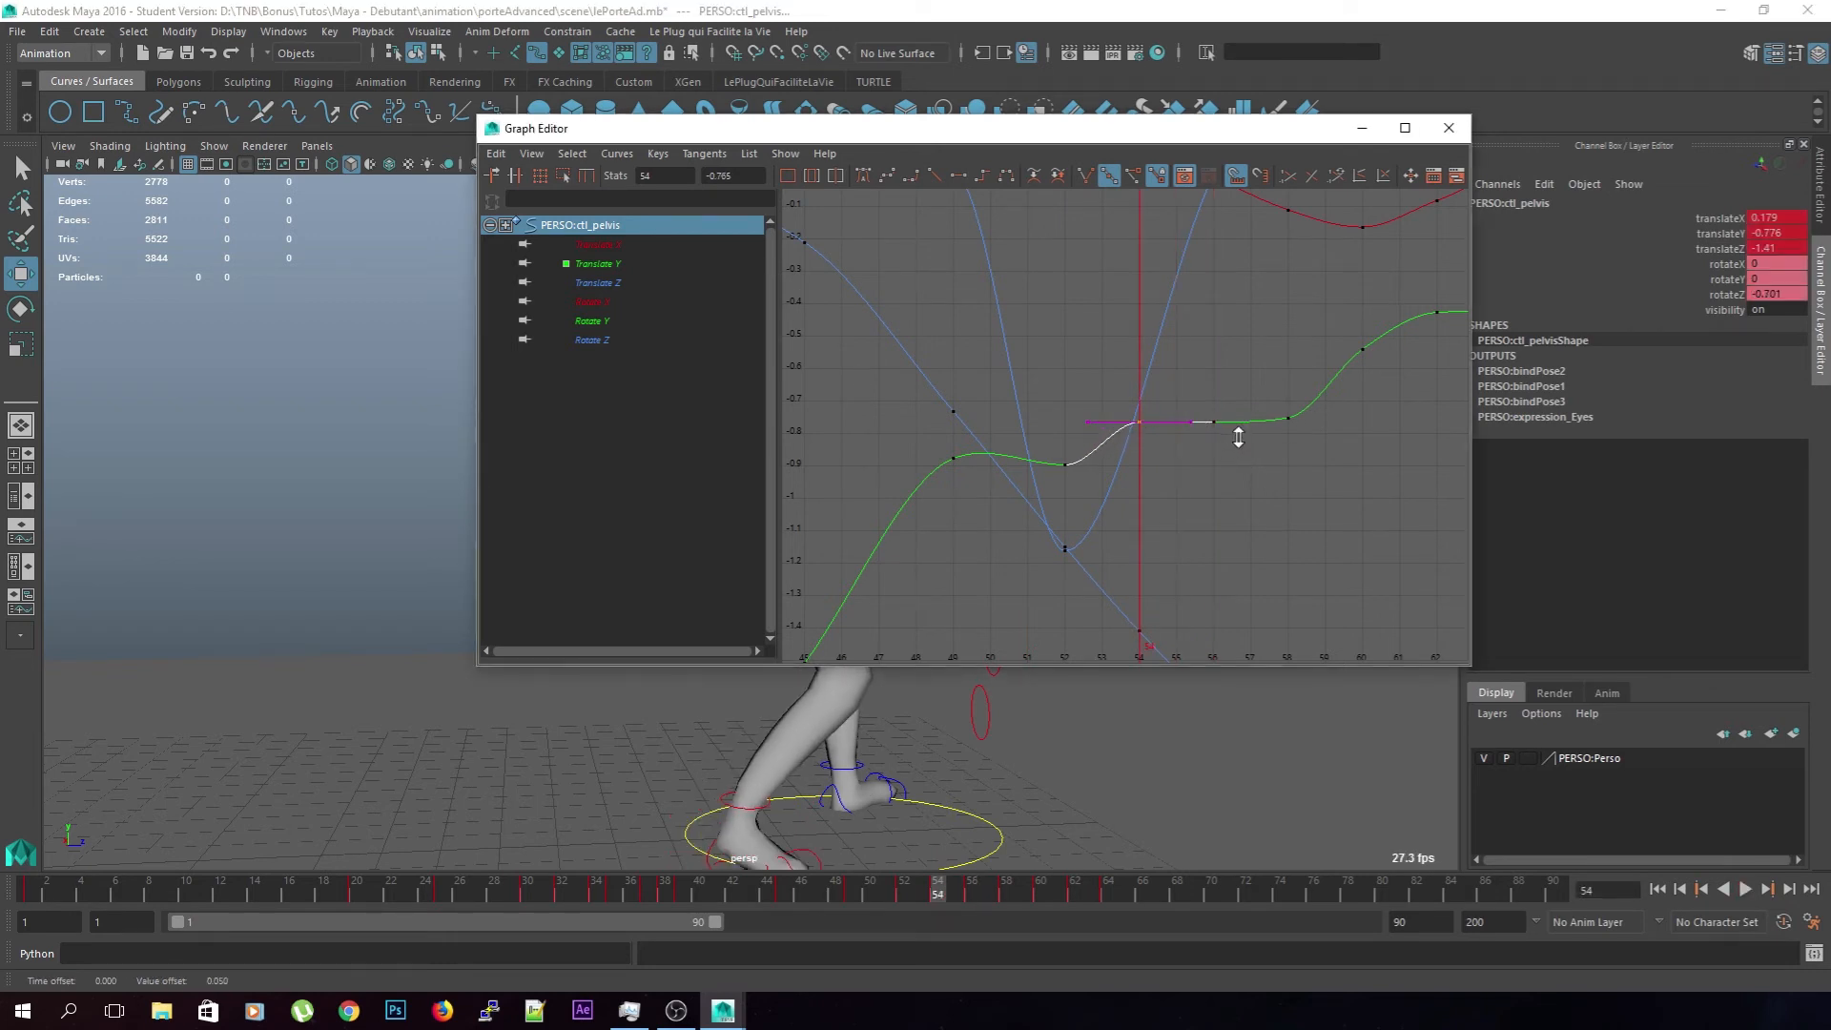
Move the Graph Editor aside, then play and scrub the lift to check the pelvis's vertical motion
{"action": "left_click_drag", "start_coordinate": [944, 895], "coordinate": [821, 896]}
{"action": "left_click_drag", "start_coordinate": [1064, 130], "coordinate": [1829, 133]}
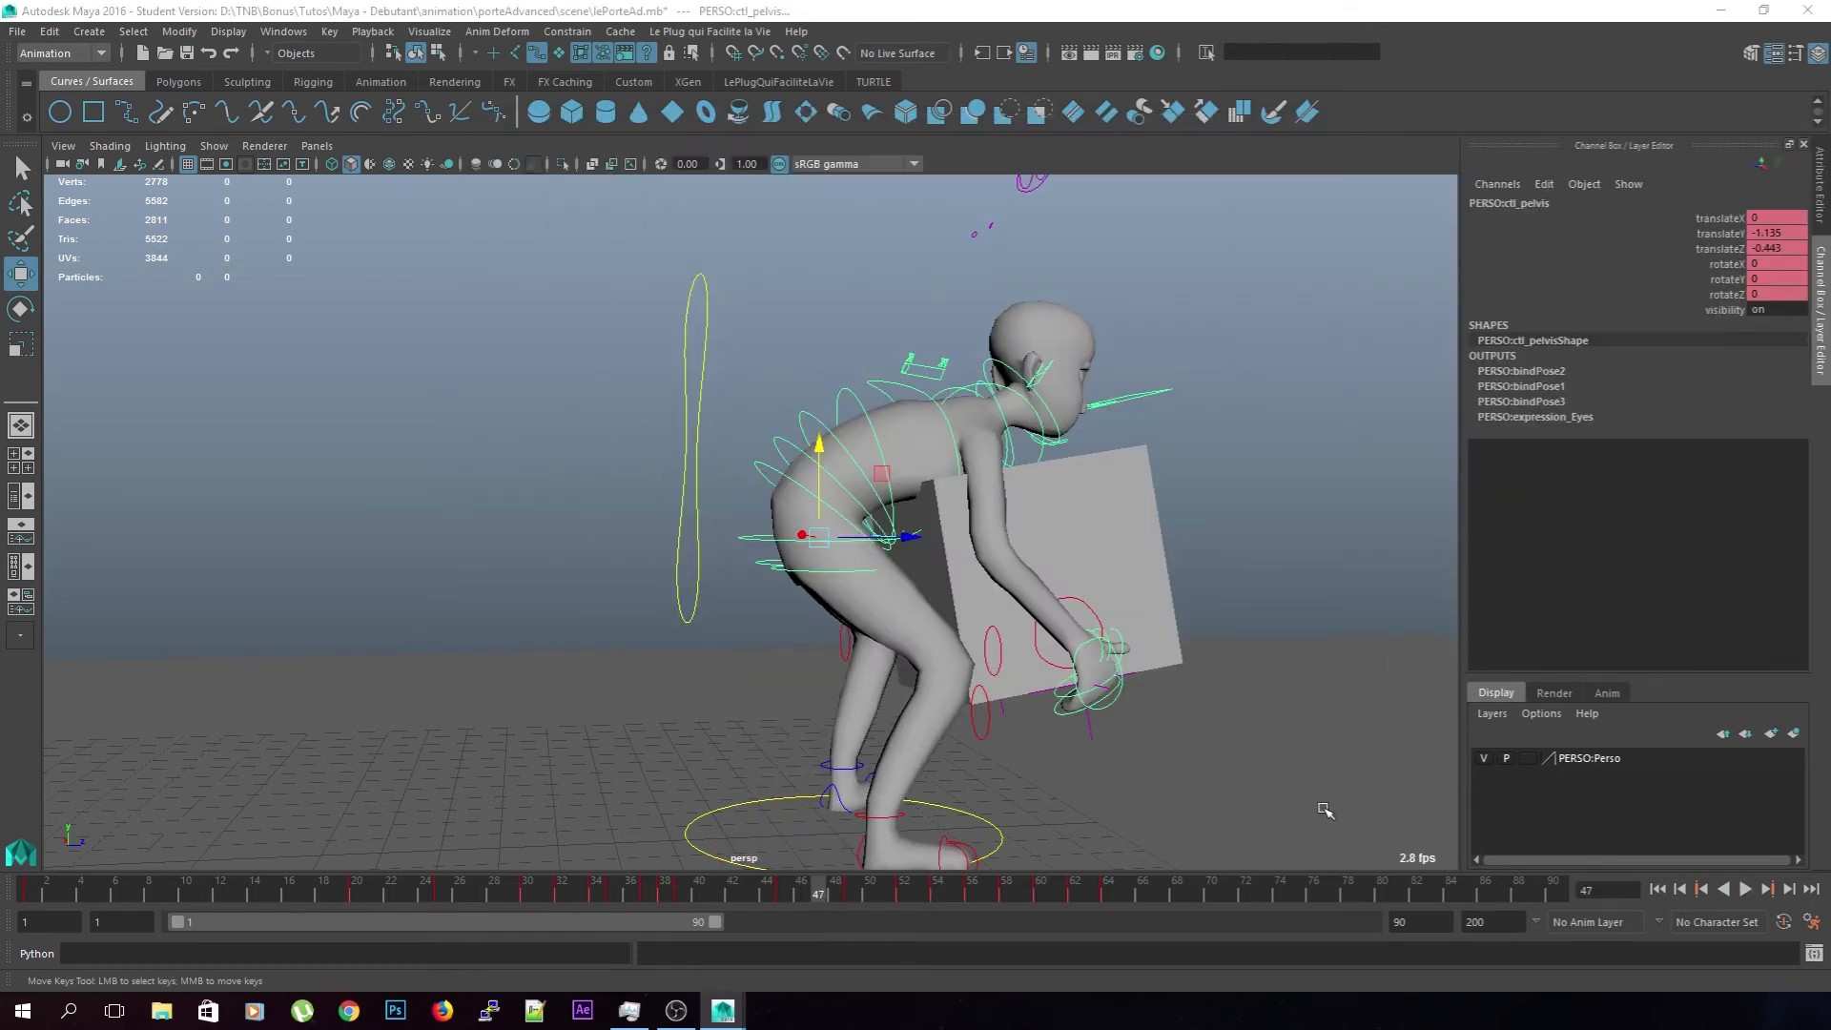
{"action": "key", "text": "alt+v"}
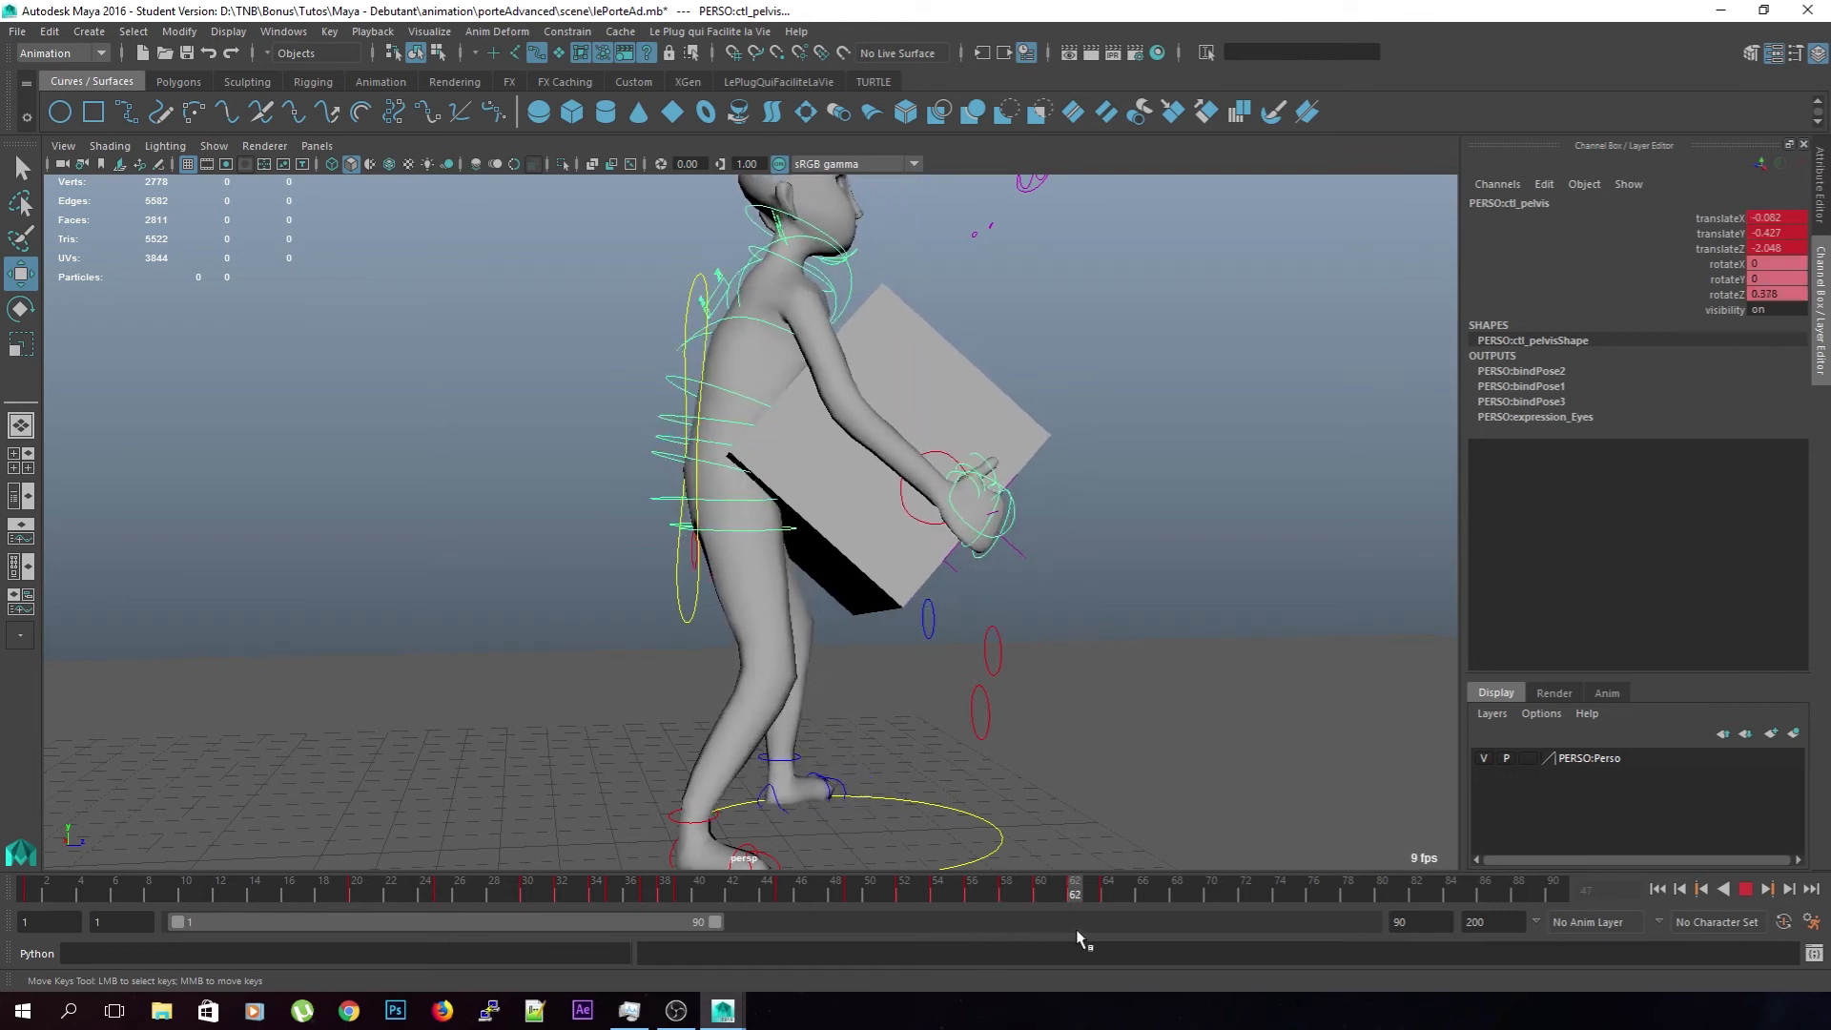
{"action": "left_click_drag", "start_coordinate": [1134, 915], "coordinate": [717, 920]}
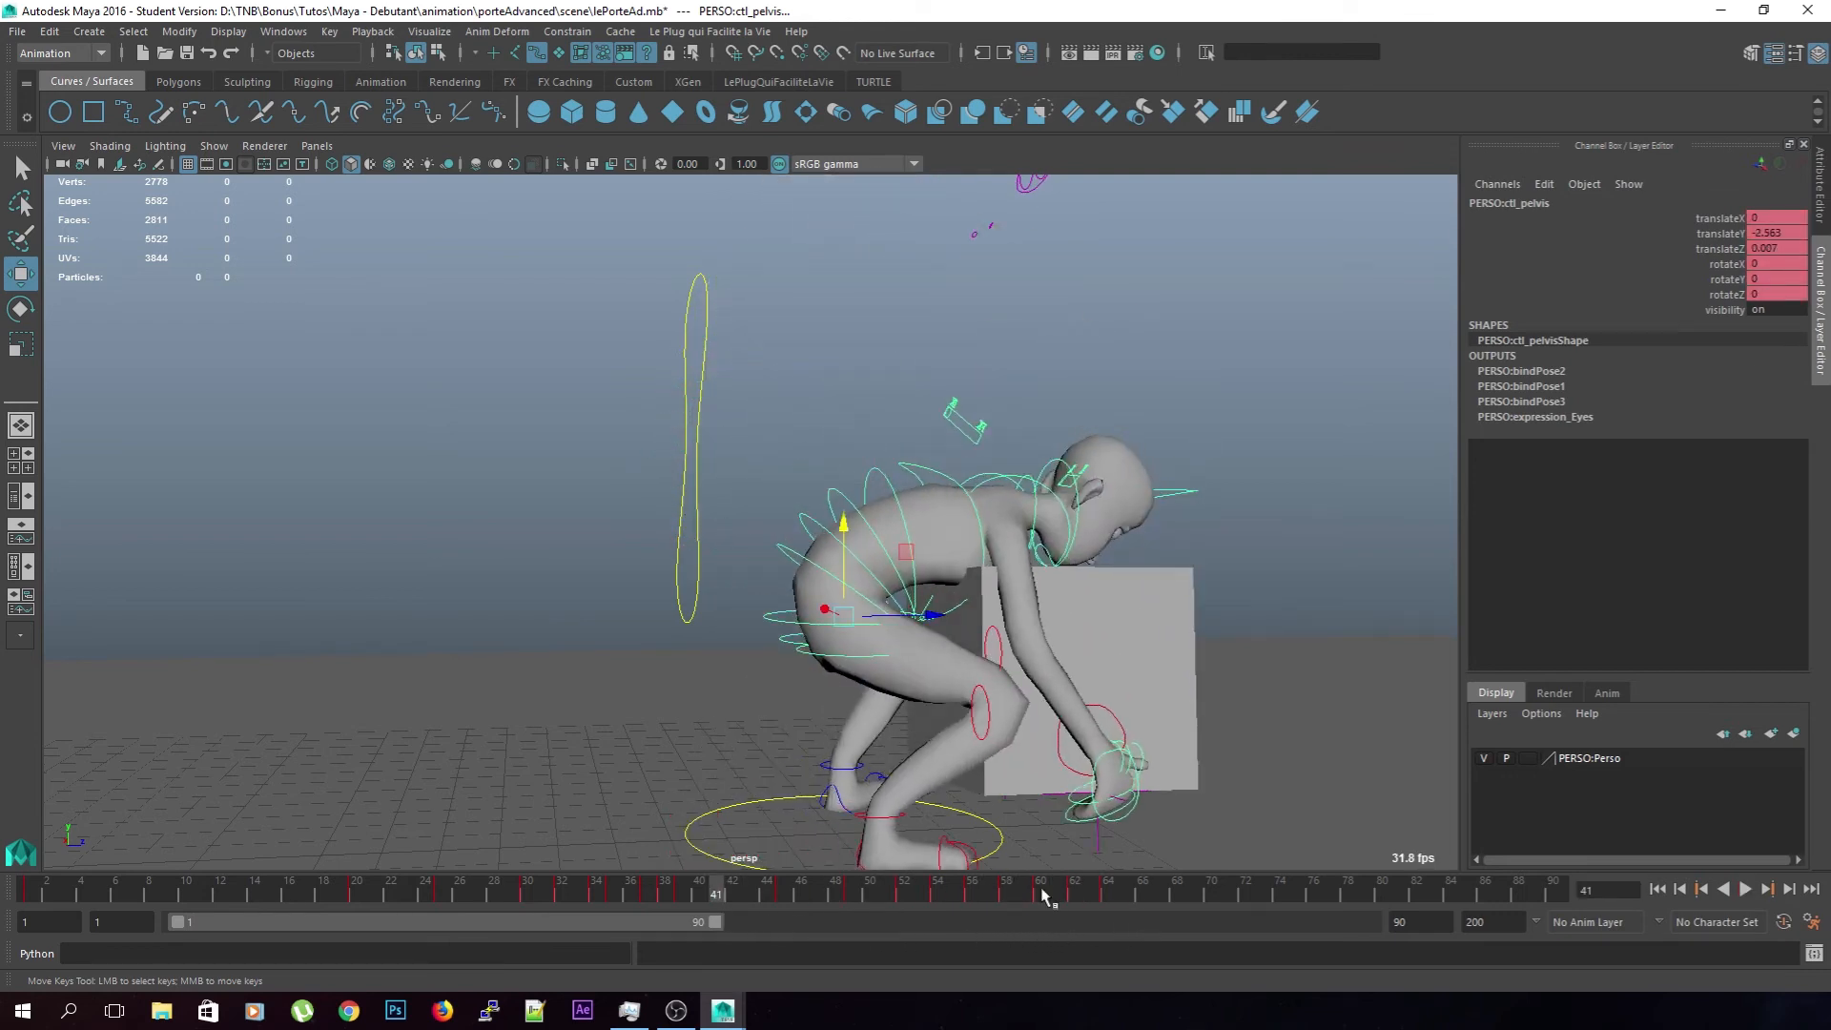
{"action": "left_click", "coordinate": [1745, 888]}
{"action": "left_click", "coordinate": [1186, 904]}
{"action": "left_click_drag", "start_coordinate": [1182, 908], "coordinate": [982, 896]}
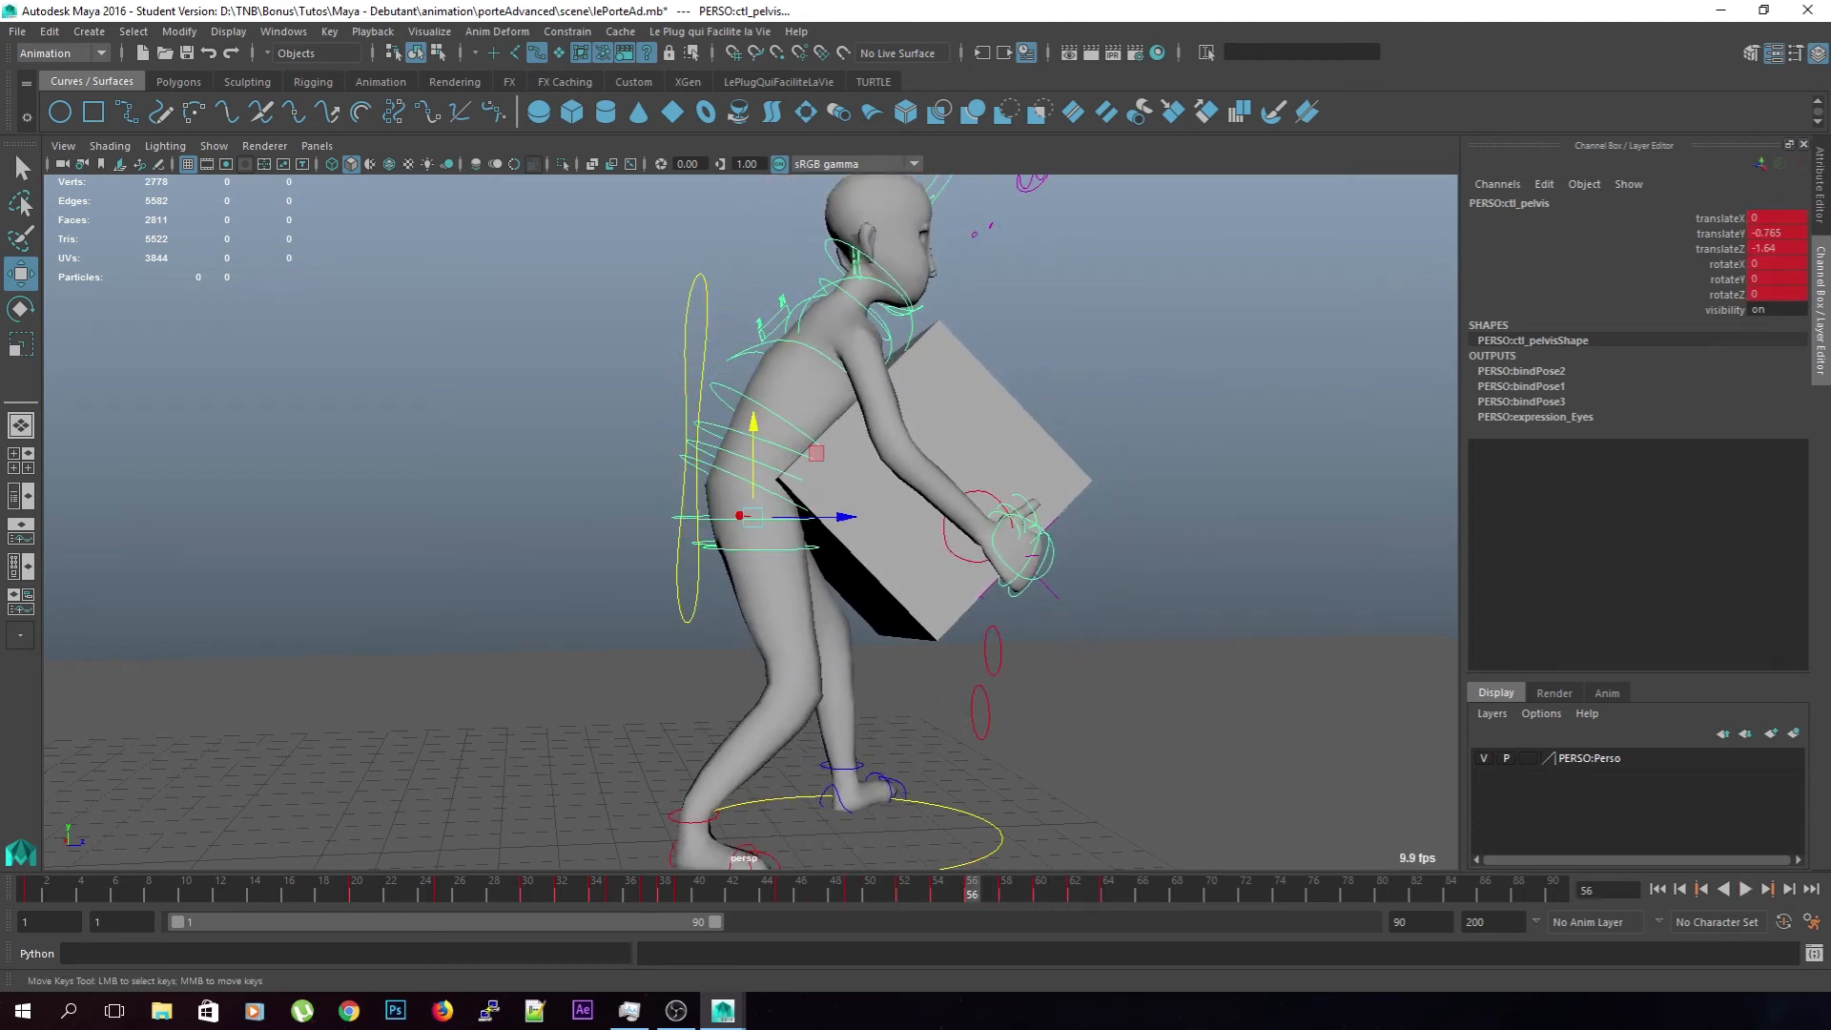
Undo the last keyframe edit and fine-tune the height of the pelvis Translate Y keys at frames 52 and 54
{"action": "key", "text": "ctrl+z"}
{"action": "left_click_drag", "start_coordinate": [1829, 96], "coordinate": [1049, 96]}
{"action": "middle_click_drag", "start_coordinate": [1138, 487], "coordinate": [1141, 473], "text": "shift"}
{"action": "left_click", "coordinate": [1009, 405]}
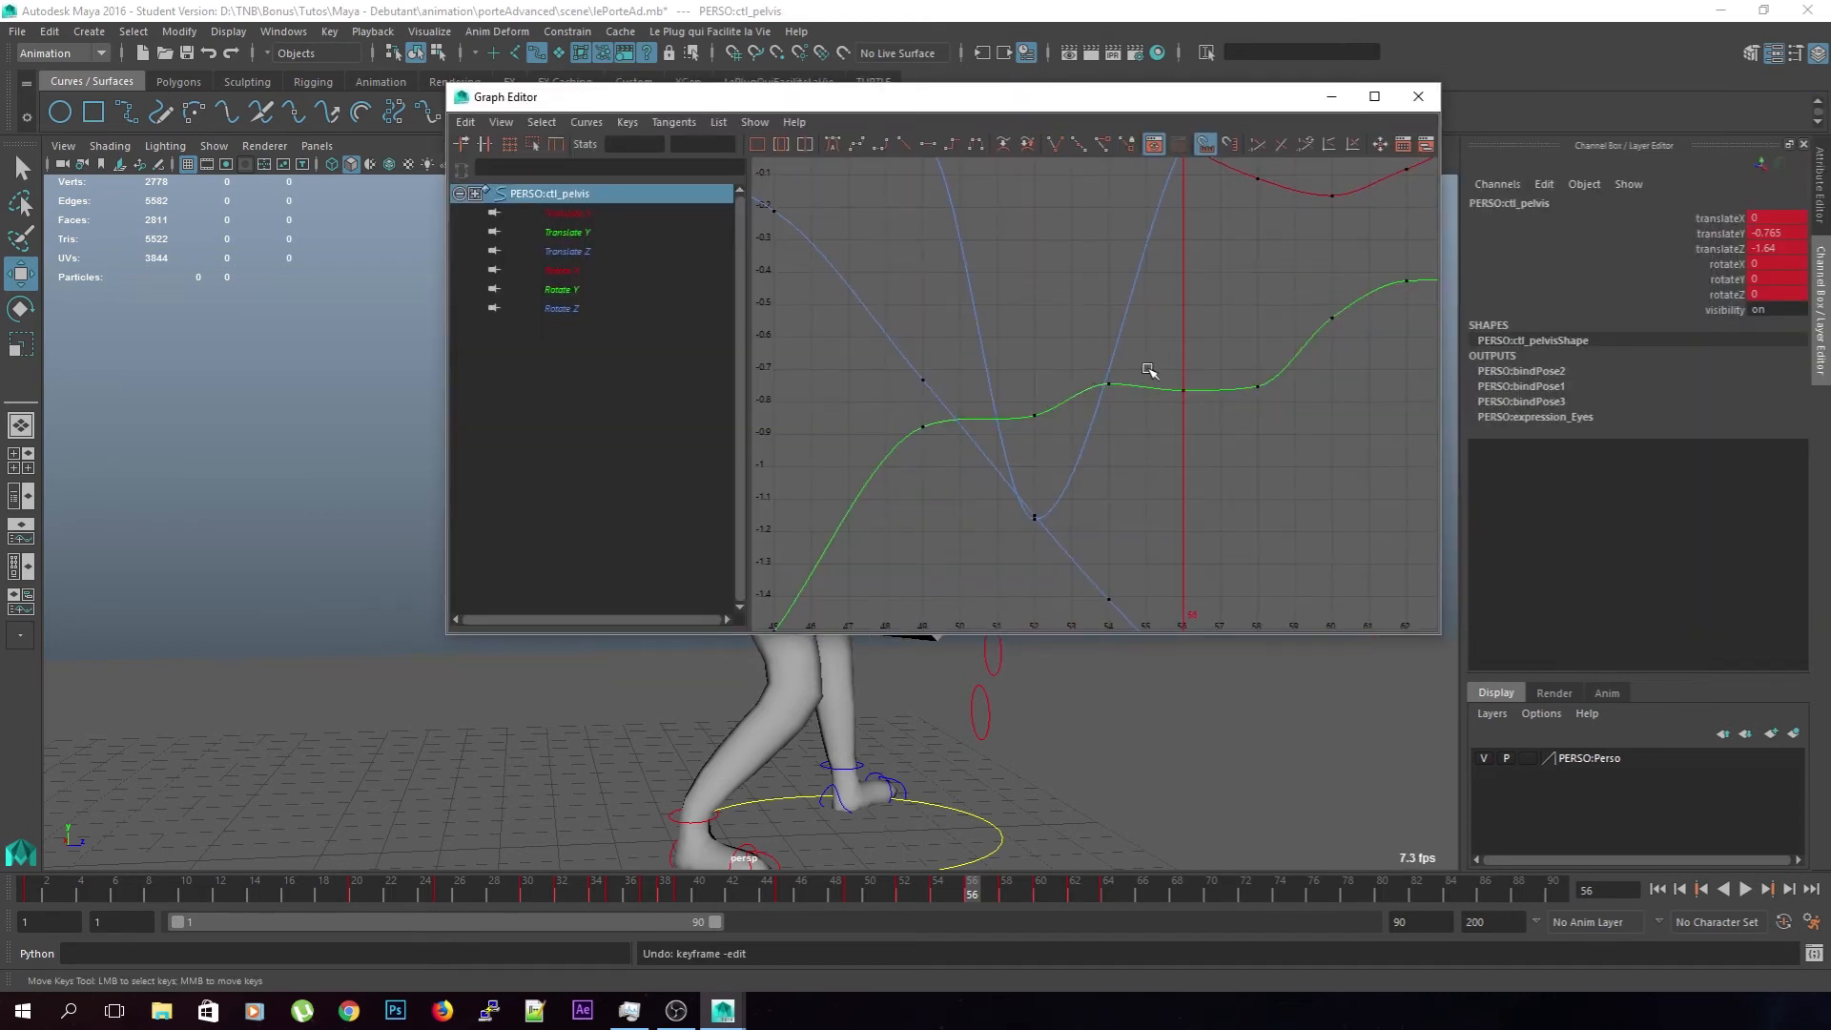
{"action": "left_click", "coordinate": [1110, 386]}
{"action": "left_click", "coordinate": [1191, 477]}
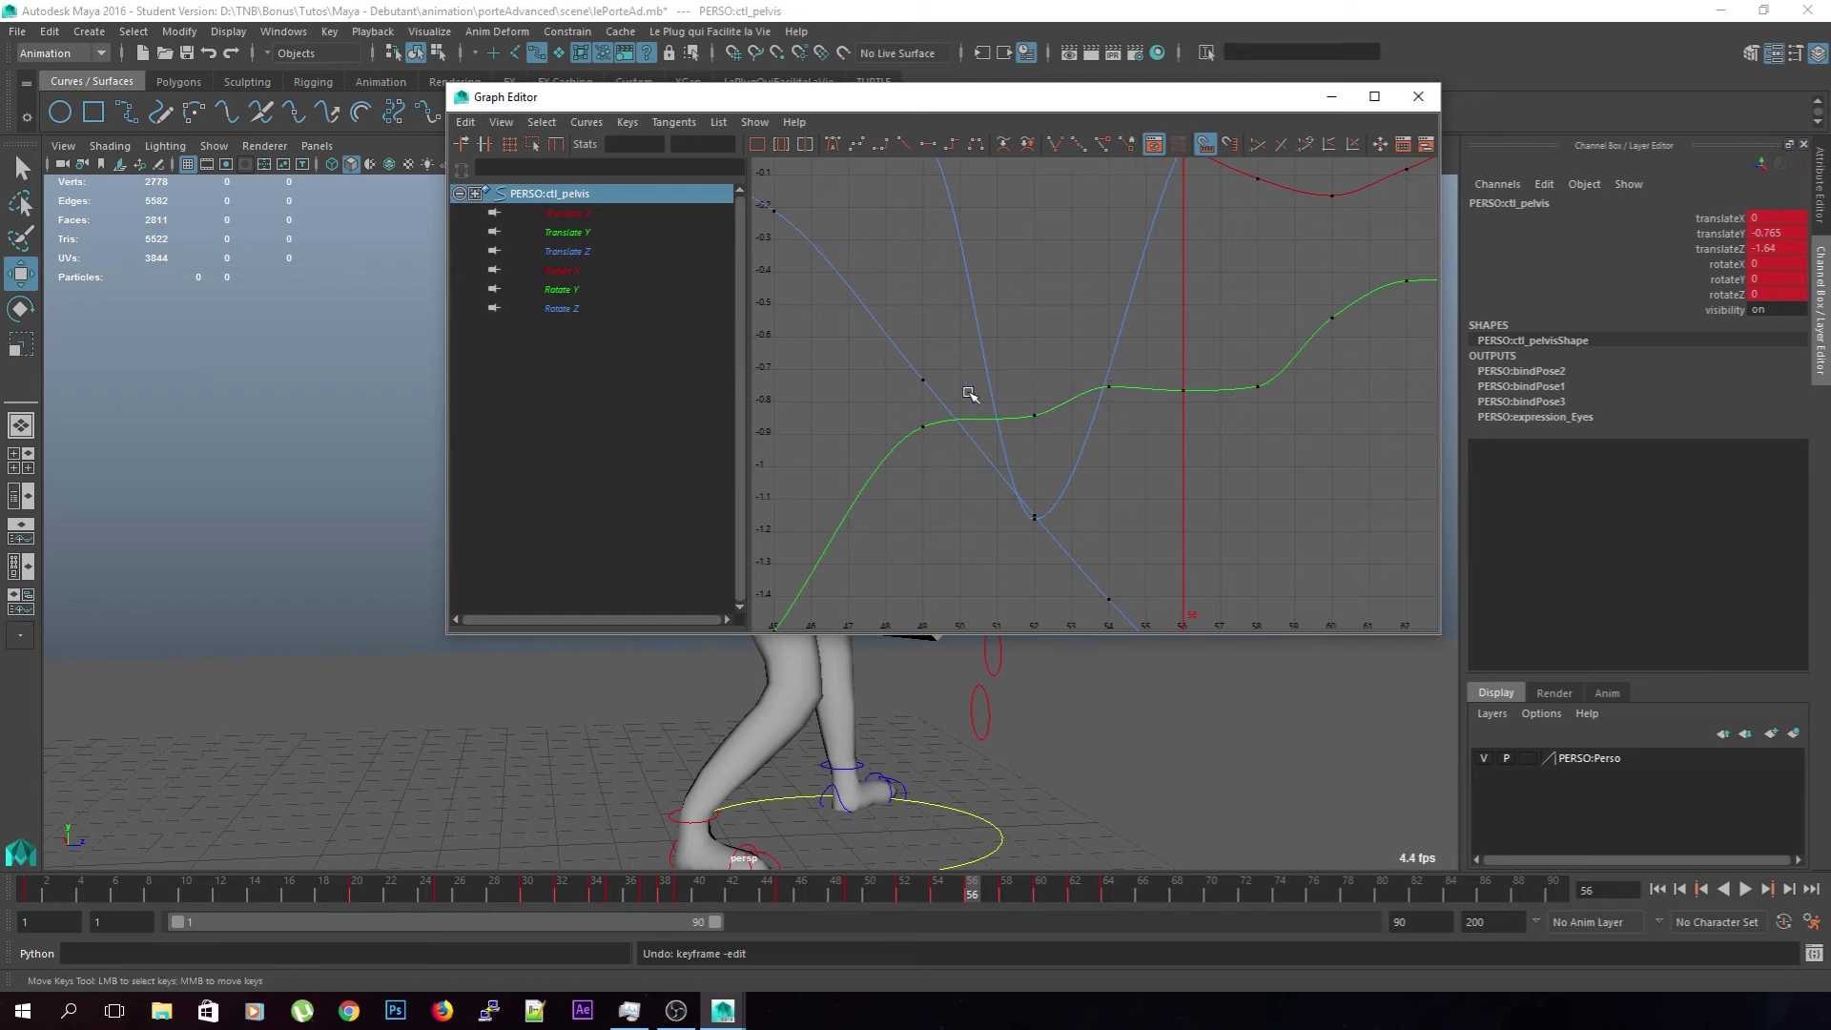
Close the Graph Editor, select the spine controls and rotate them at frame 60 to a Rotate X of 19.823
{"action": "left_click", "coordinate": [1435, 91]}
{"action": "left_click", "coordinate": [1233, 609]}
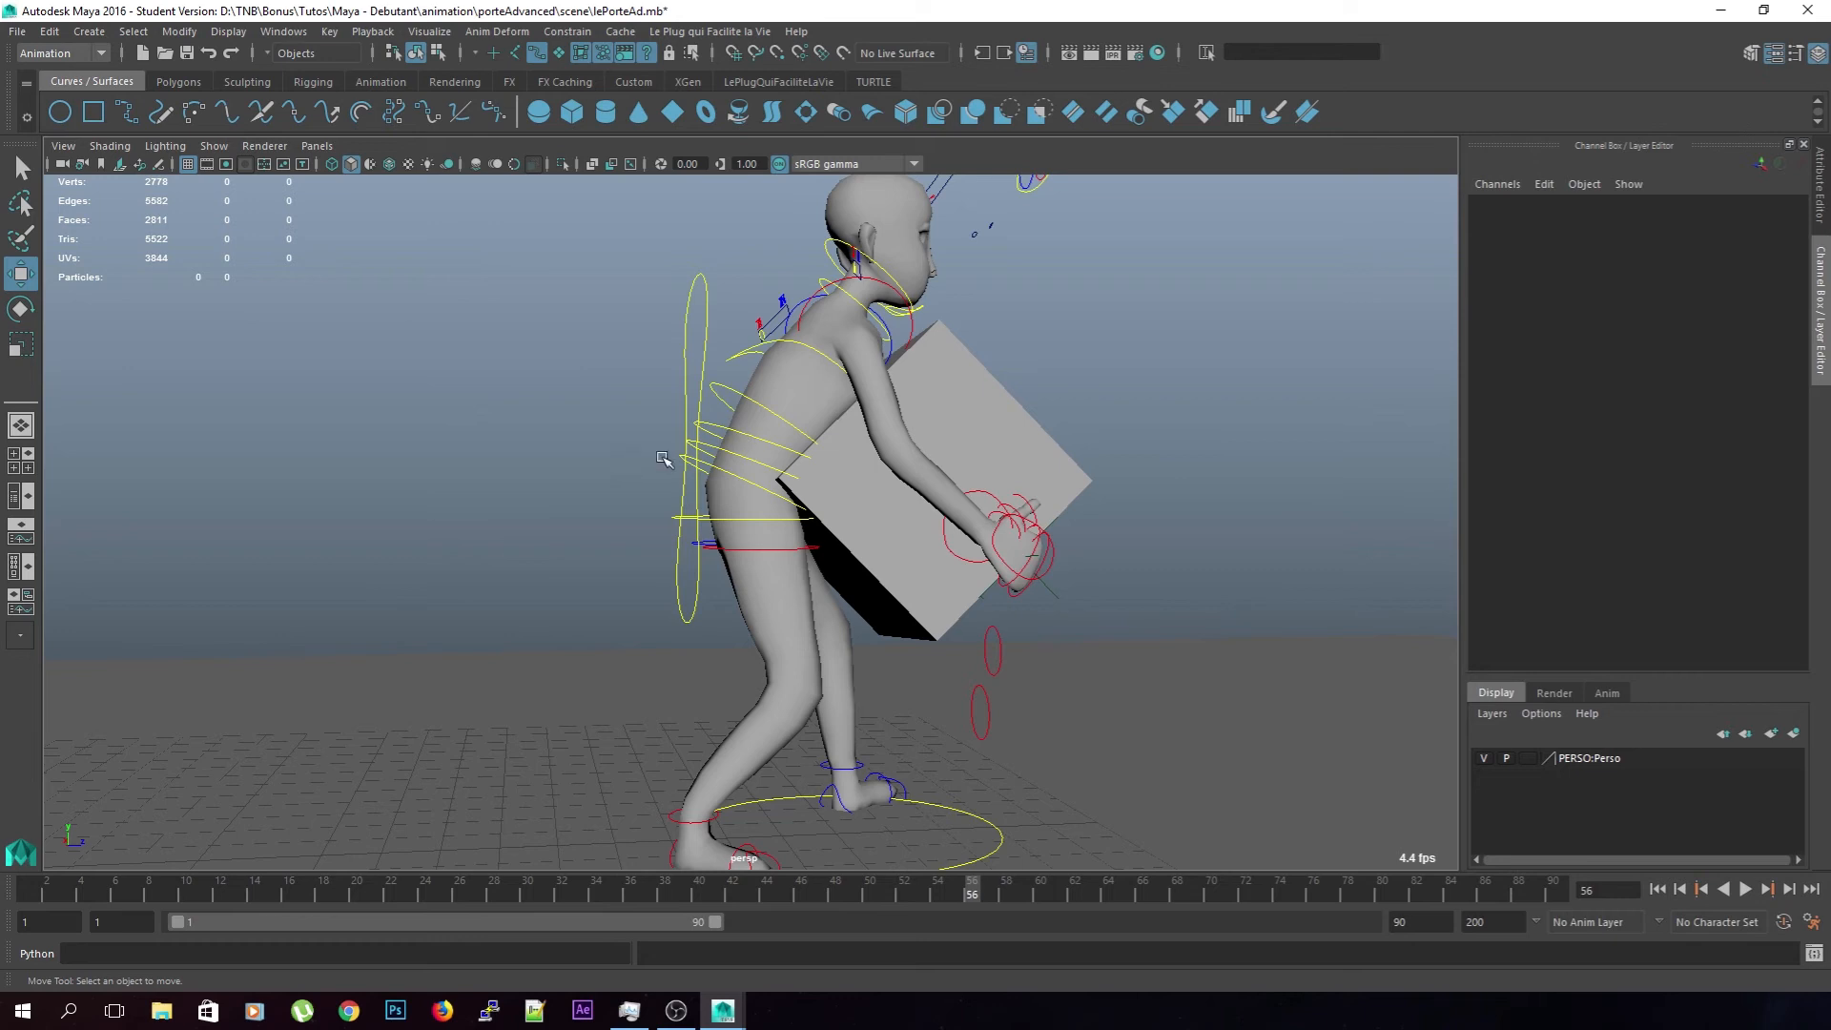
{"action": "left_click", "coordinate": [731, 401]}
{"action": "scroll", "coordinate": [710, 420], "scroll_direction": "up", "scroll_amount": 2}
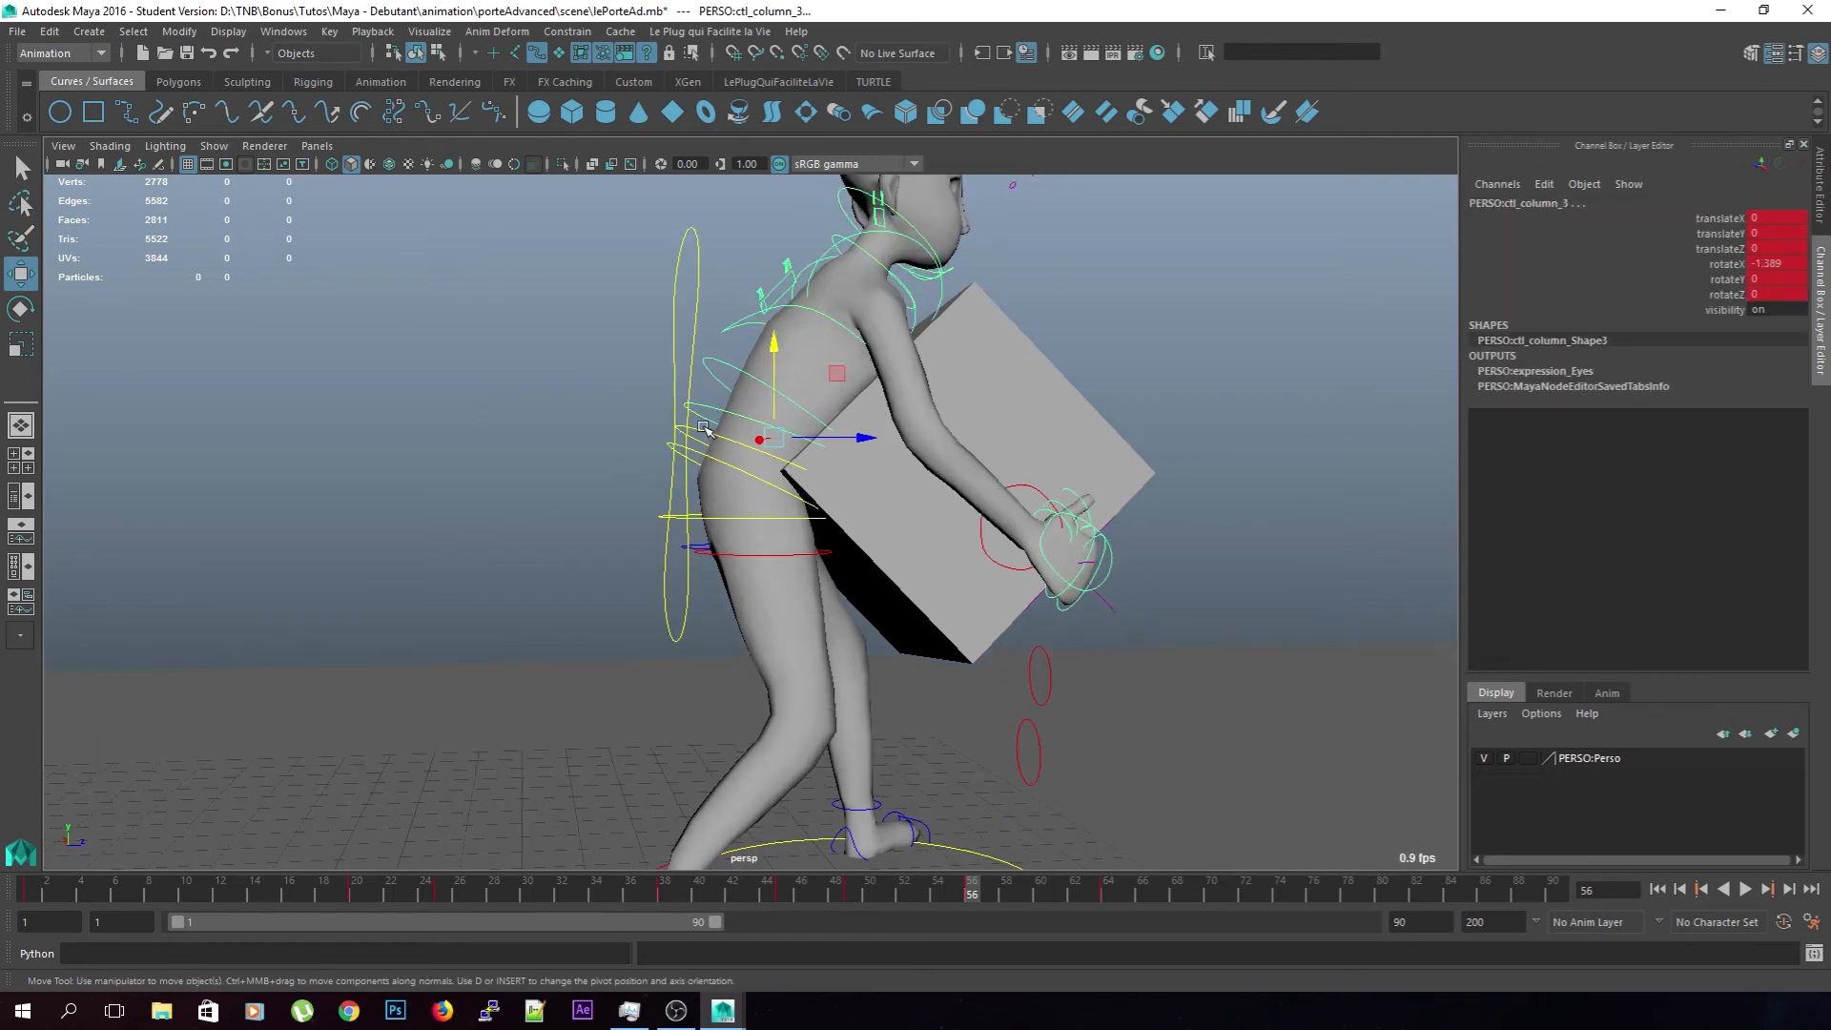
{"action": "left_click", "coordinate": [706, 468]}
{"action": "left_click_drag", "start_coordinate": [965, 899], "coordinate": [1056, 902]}
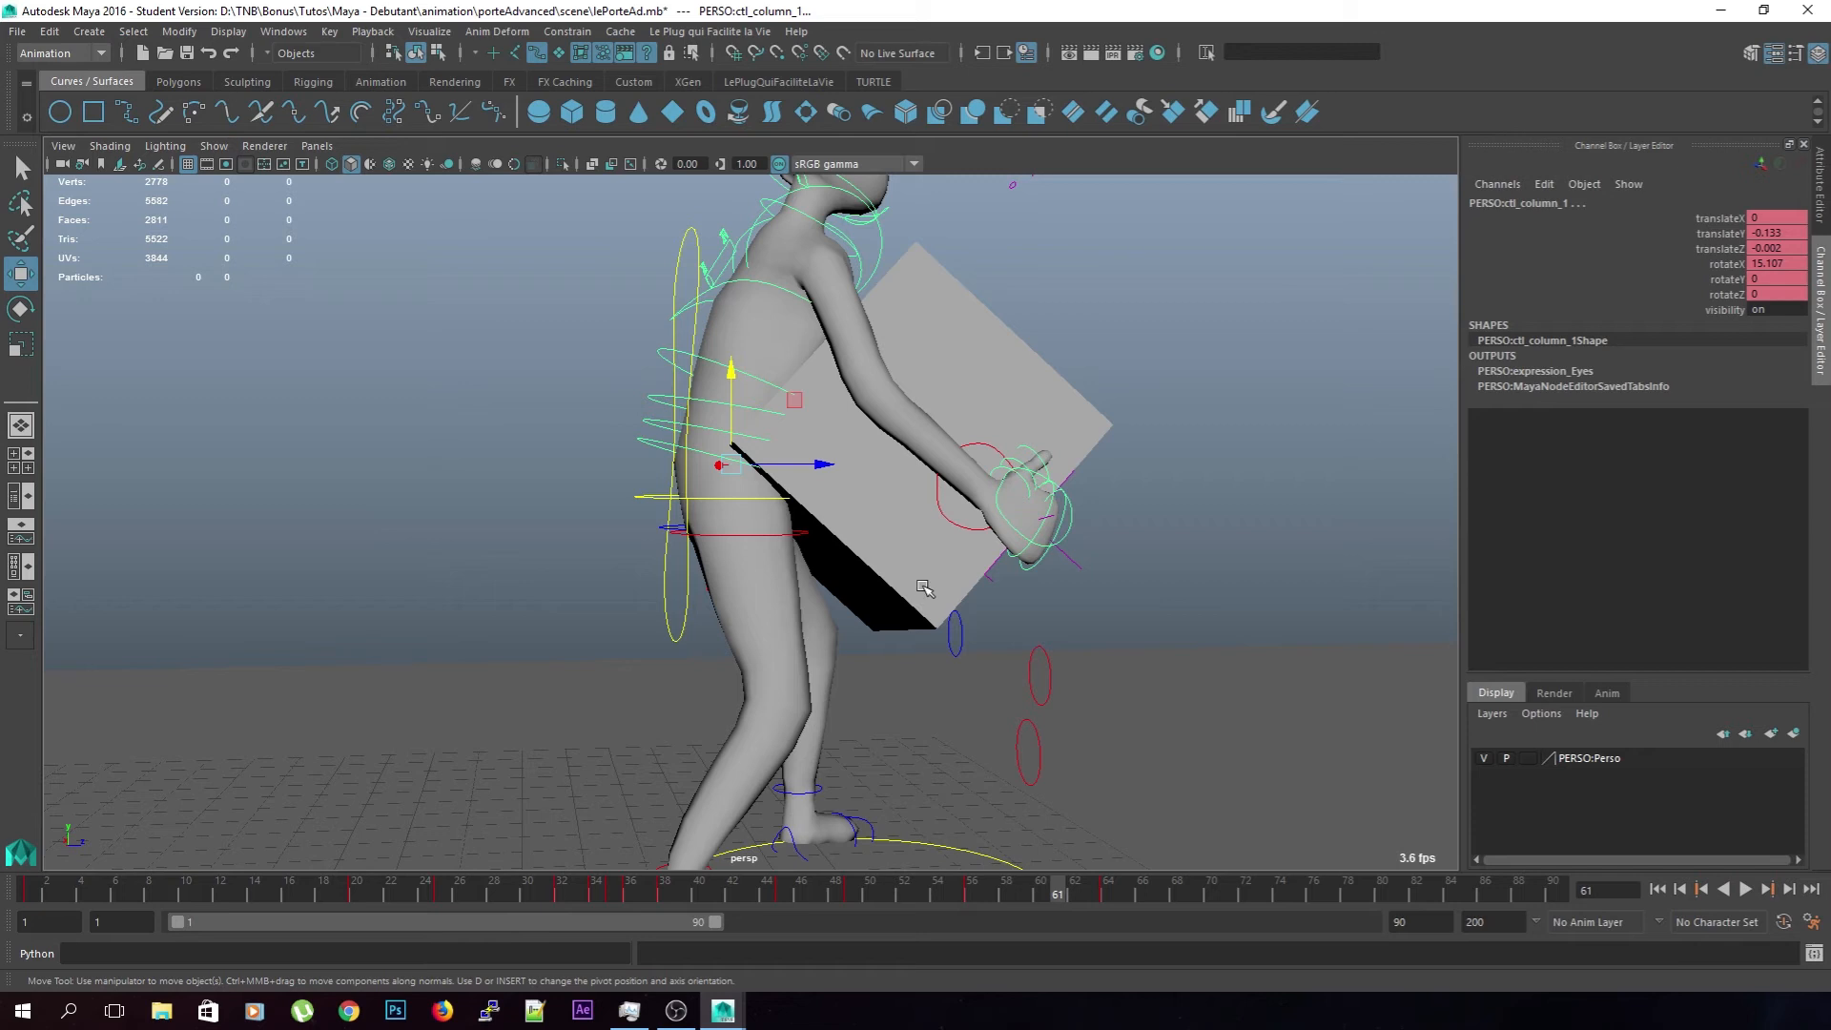
{"action": "key", "text": "alt+v"}
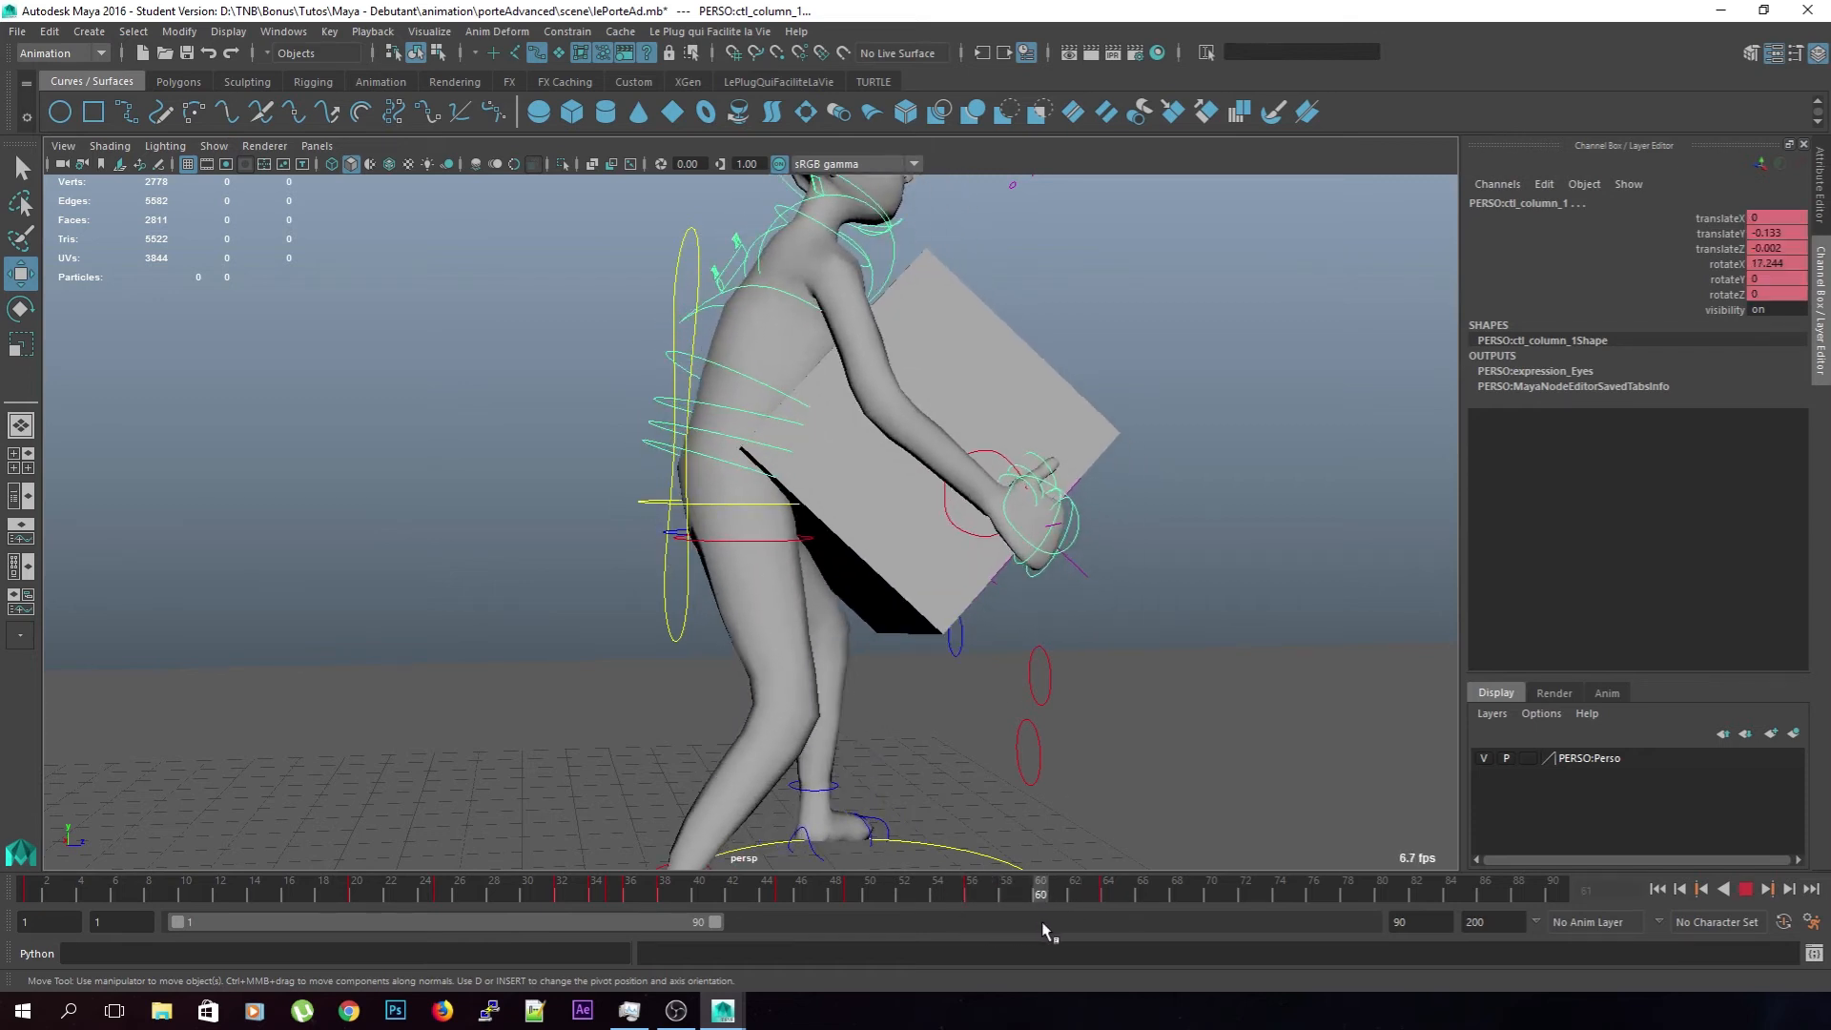
{"action": "key", "text": "alt+v"}
{"action": "key", "text": "e"}
{"action": "left_click_drag", "start_coordinate": [715, 391], "coordinate": [714, 392]}
{"action": "key", "text": "ctrl+z"}
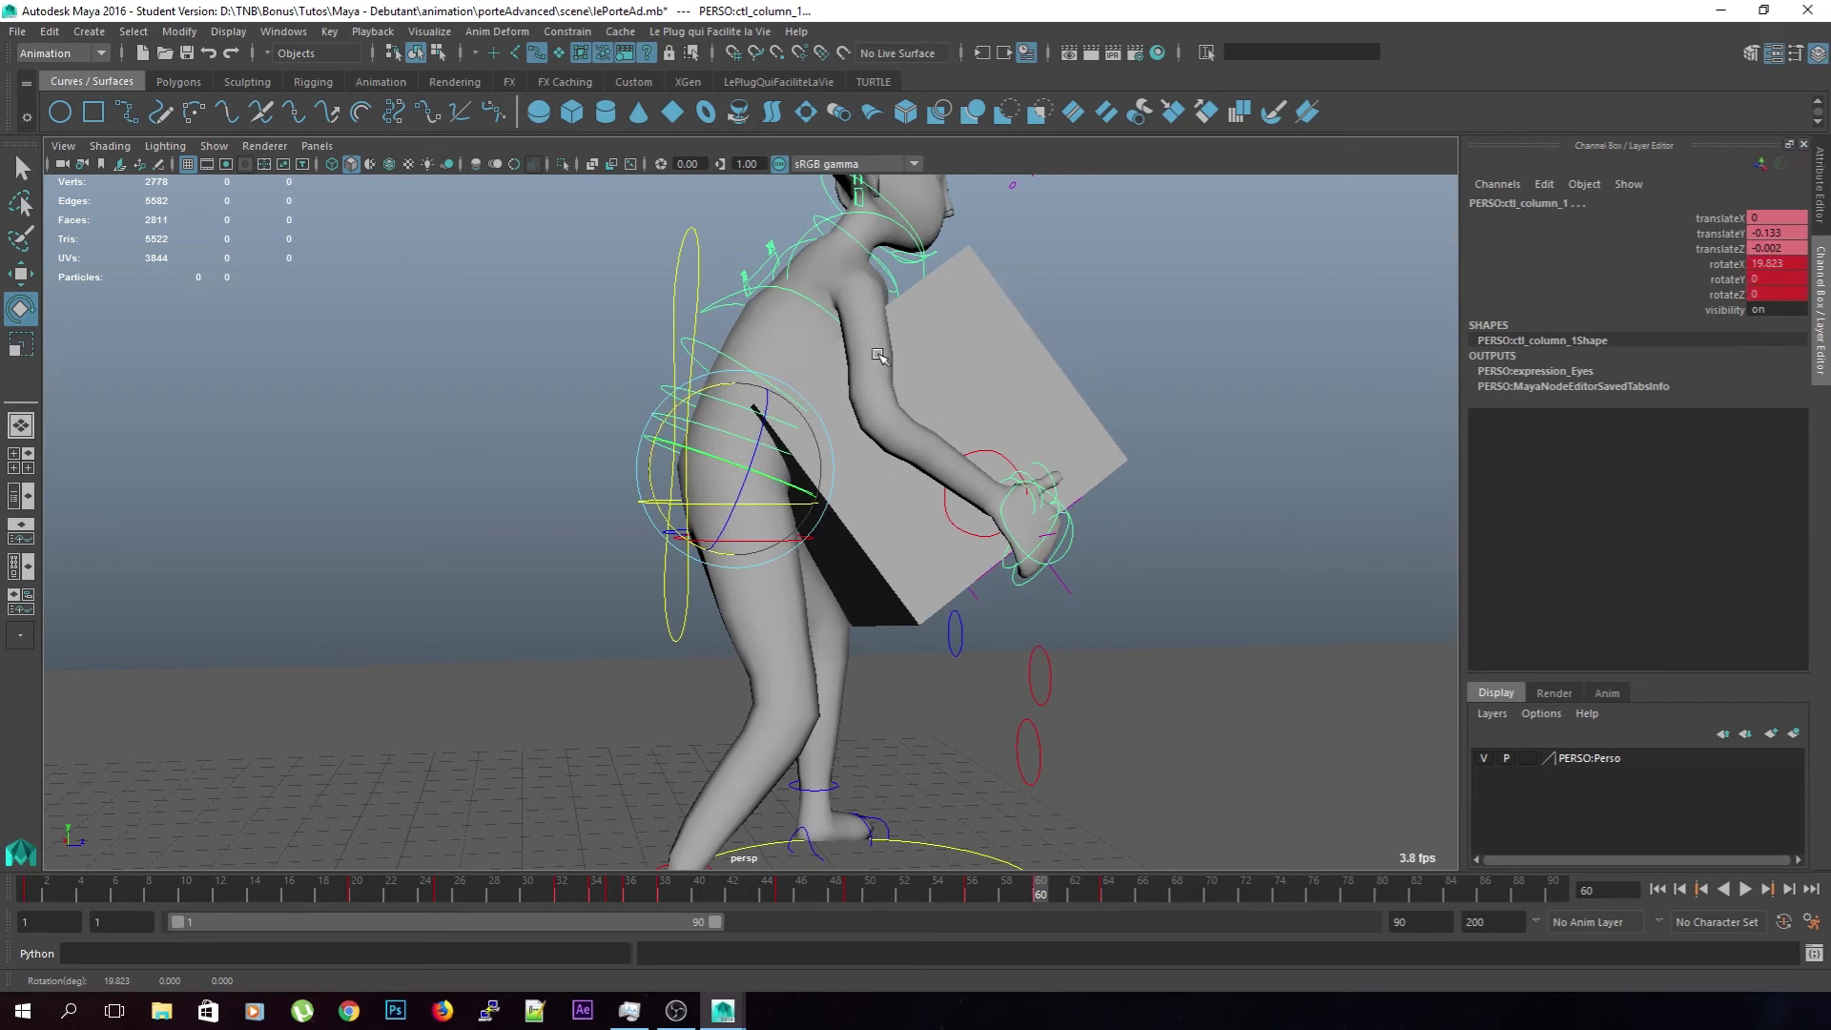
Bend the spine controls forward at frame 53 to a Rotate X of 28.628, and key them at frame 51
{"action": "mouse_move", "coordinate": [1043, 897]}
{"action": "left_mouse_down"}
{"action": "mouse_move", "coordinate": [932, 898]}
{"action": "mouse_move", "coordinate": [1120, 925]}
{"action": "mouse_move", "coordinate": [948, 935]}
{"action": "mouse_move", "coordinate": [1101, 928]}
{"action": "mouse_move", "coordinate": [1037, 952]}
{"action": "mouse_move", "coordinate": [826, 958]}
{"action": "mouse_move", "coordinate": [917, 970]}
{"action": "mouse_move", "coordinate": [898, 975]}
{"action": "mouse_move", "coordinate": [791, 969]}
{"action": "mouse_move", "coordinate": [949, 999]}
{"action": "left_mouse_up"}
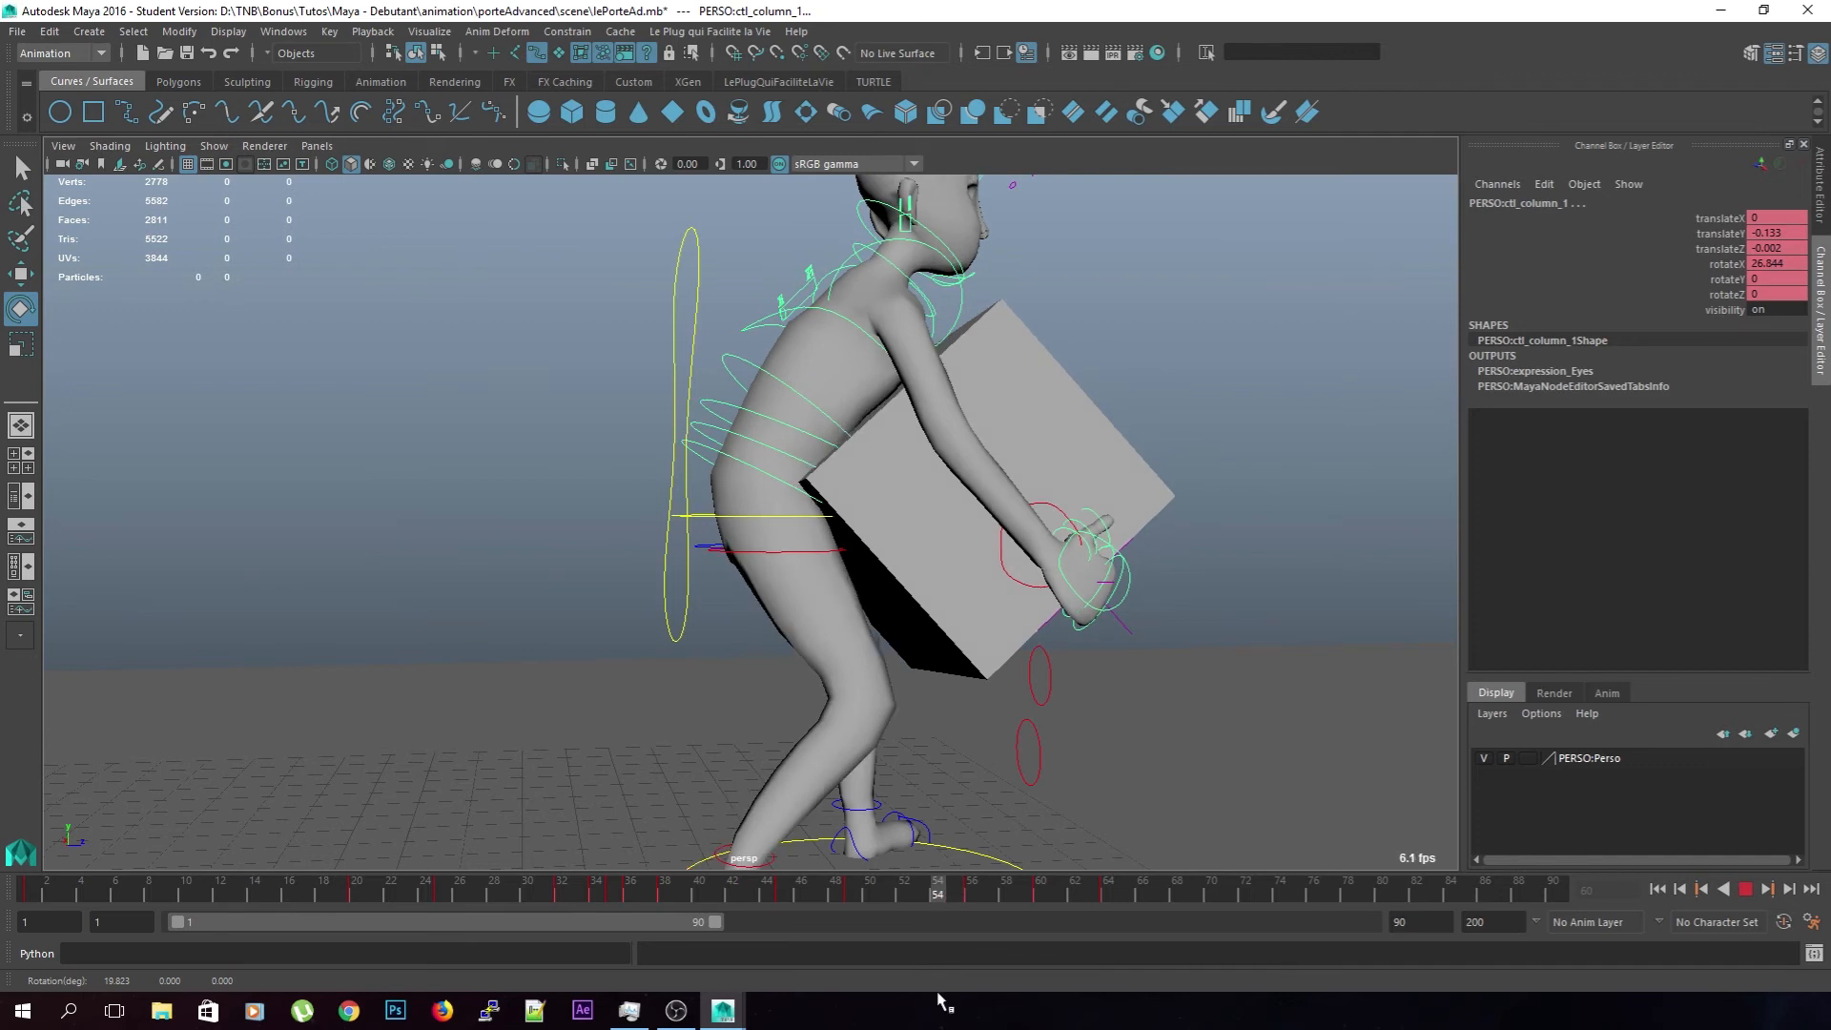
{"action": "key", "text": "Escape"}
{"action": "left_click_drag", "start_coordinate": [753, 405], "coordinate": [755, 405]}
{"action": "key", "text": "shift+e"}
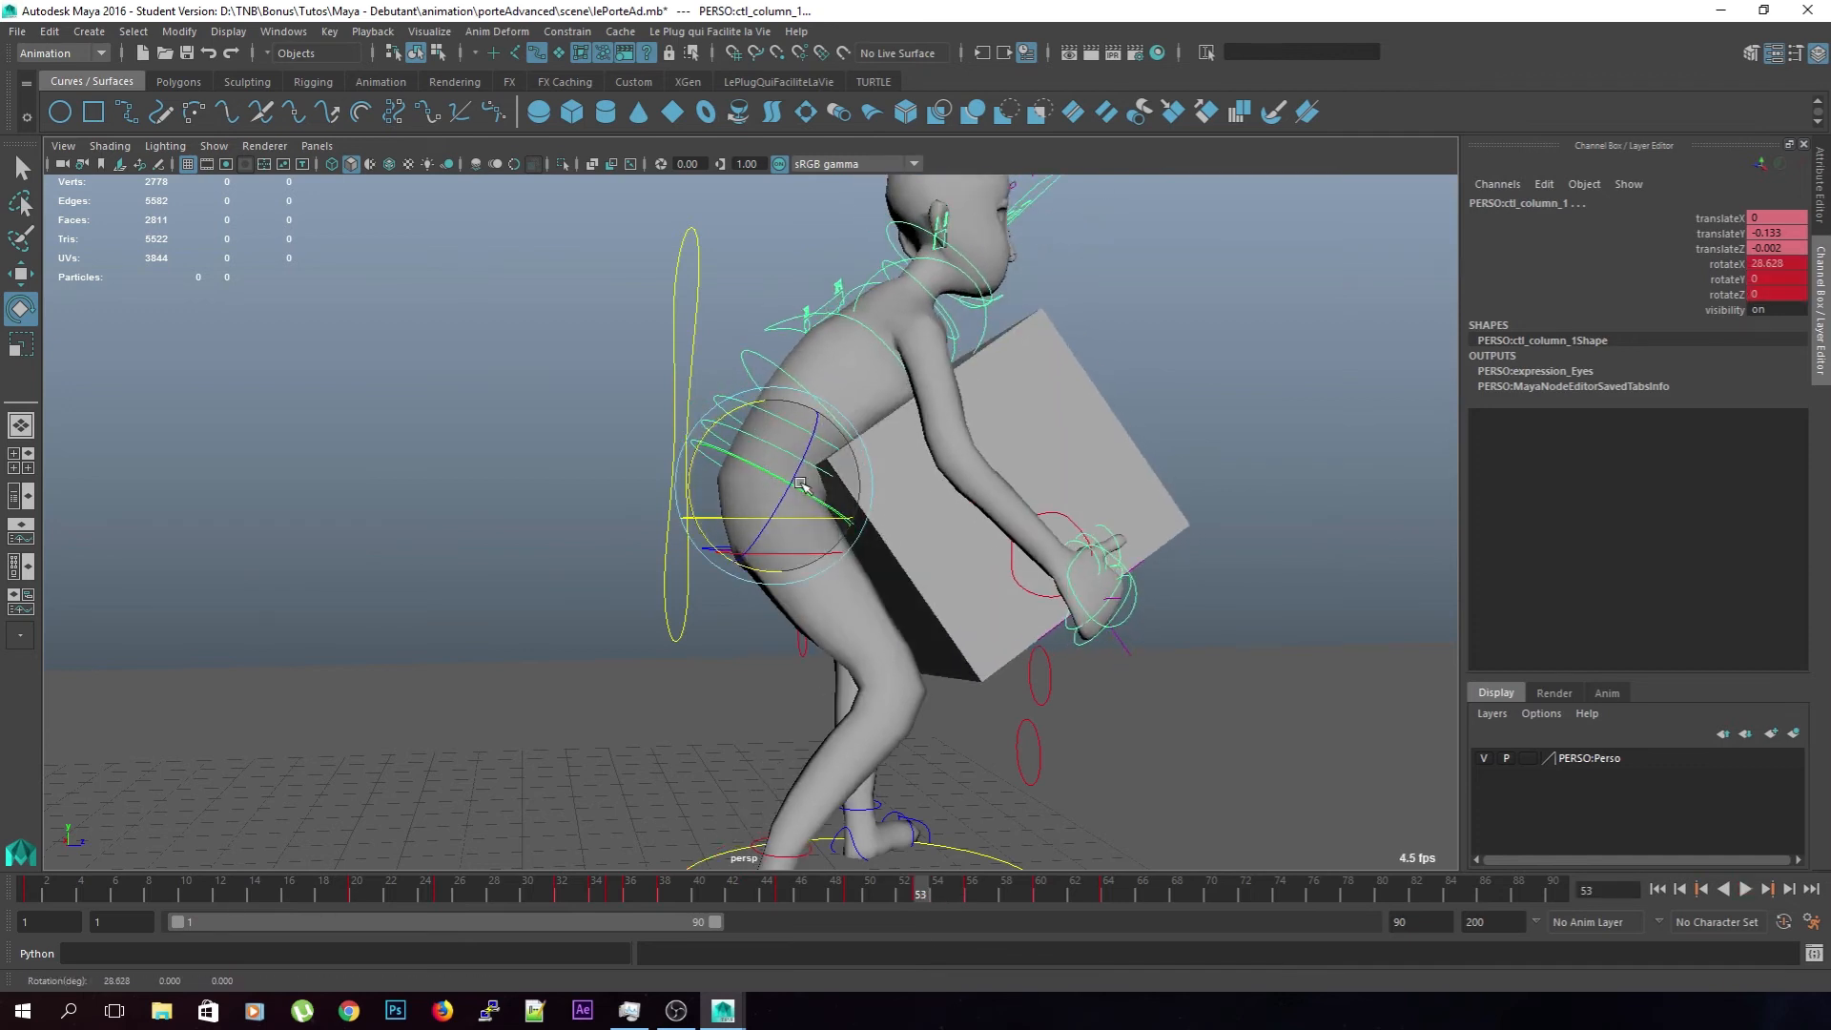
{"action": "left_click_drag", "start_coordinate": [926, 882], "coordinate": [889, 888]}
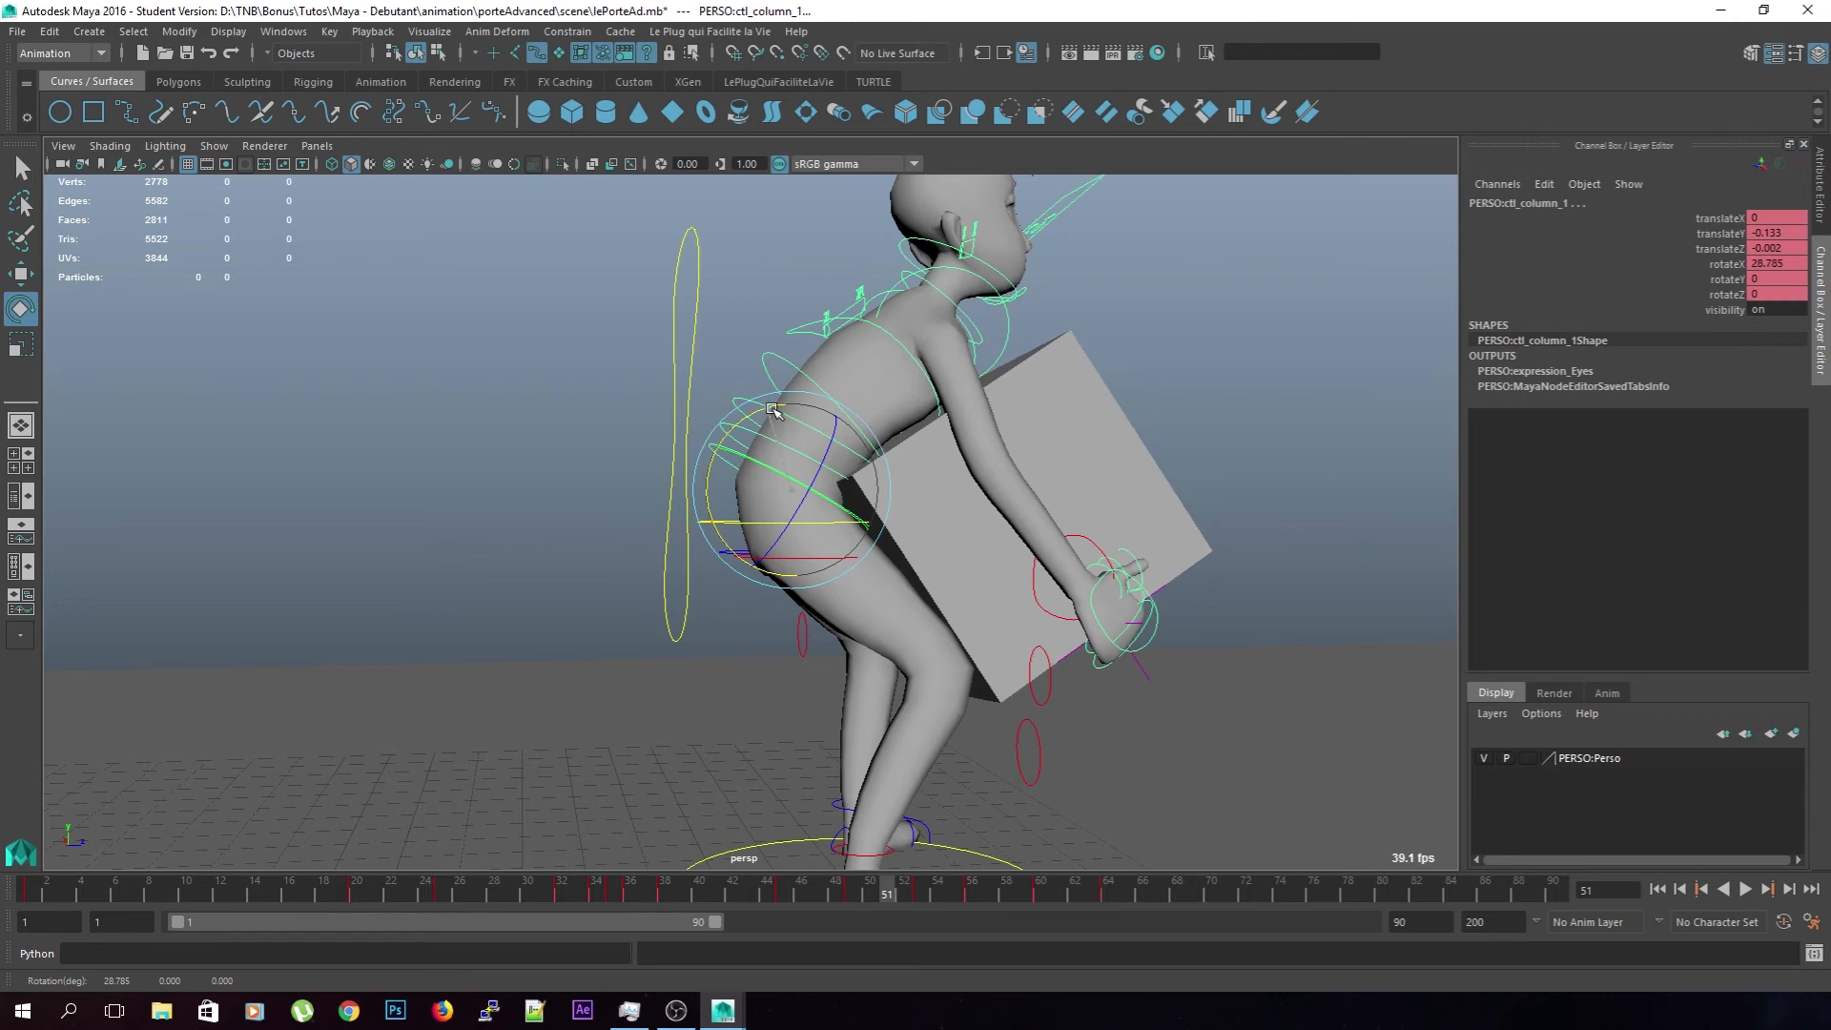
{"action": "key", "text": "s"}
Rotate the spine controls to a Rotate X of 23.977 at frame 58 and 12.938 at frame 64
{"action": "key", "text": "alt+v"}
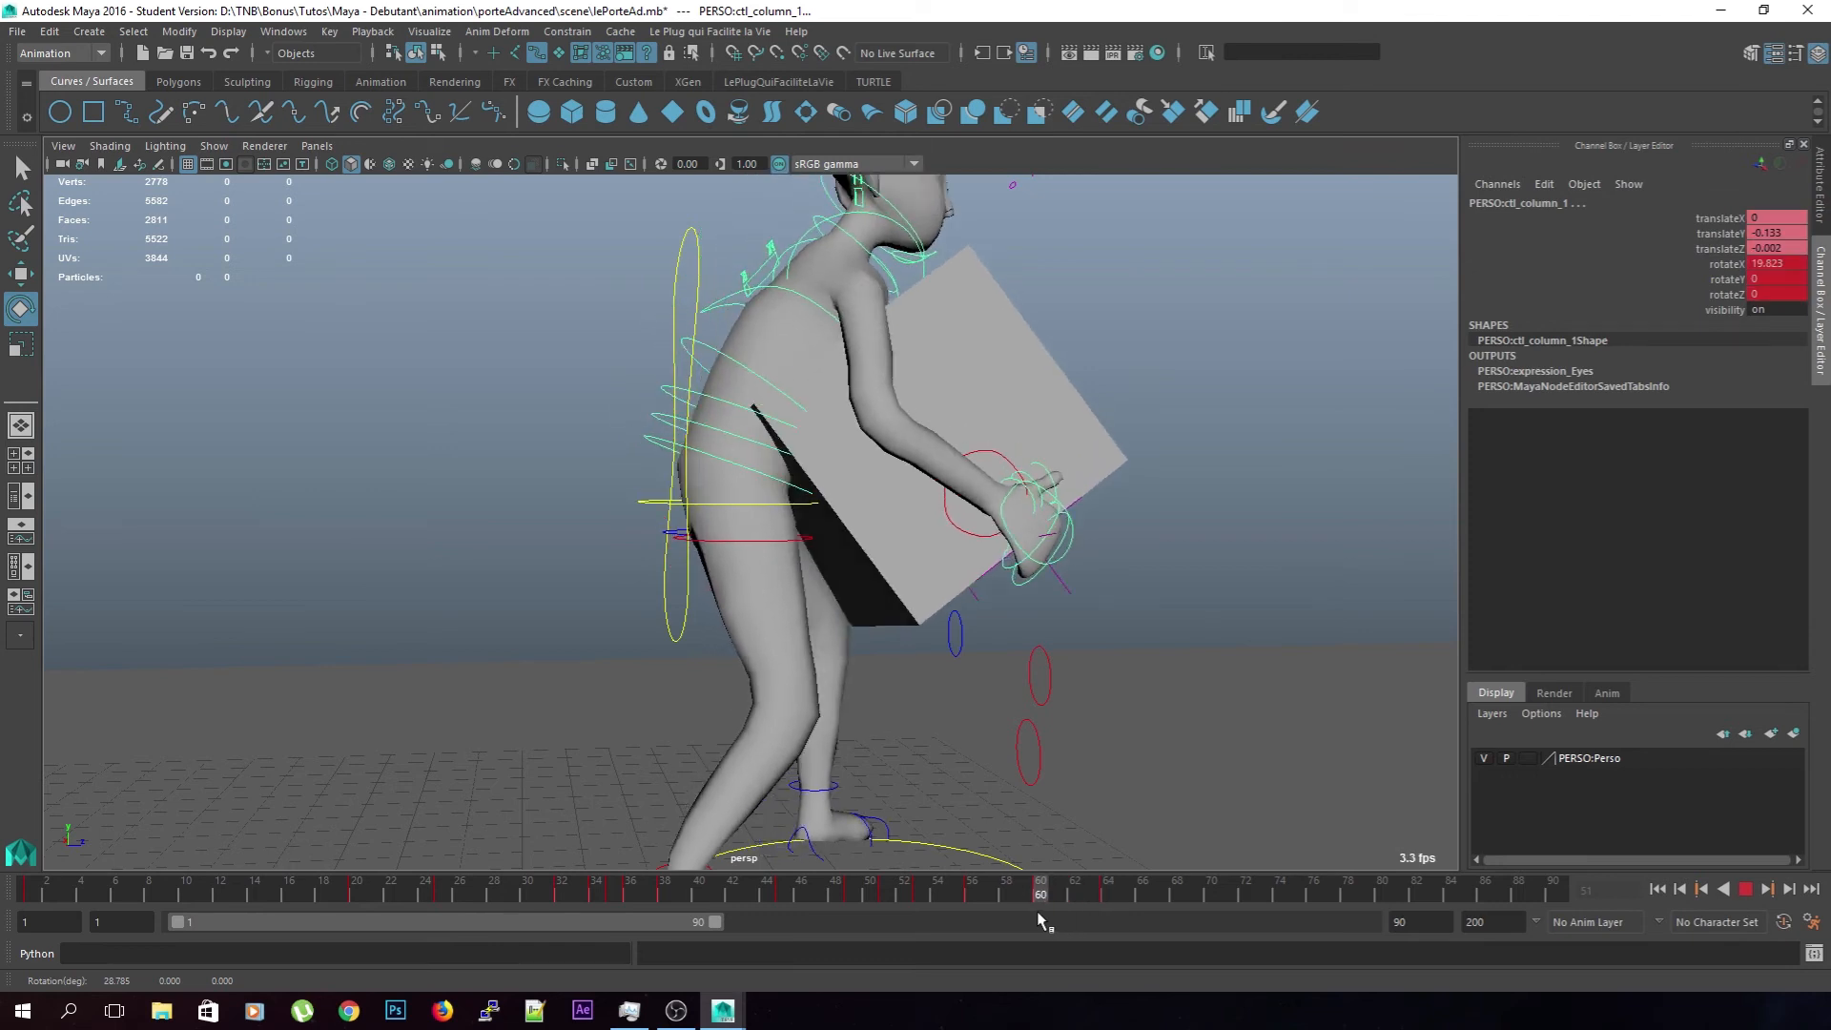
{"action": "key", "text": "alt+v"}
{"action": "left_click_drag", "start_coordinate": [737, 400], "coordinate": [979, 706]}
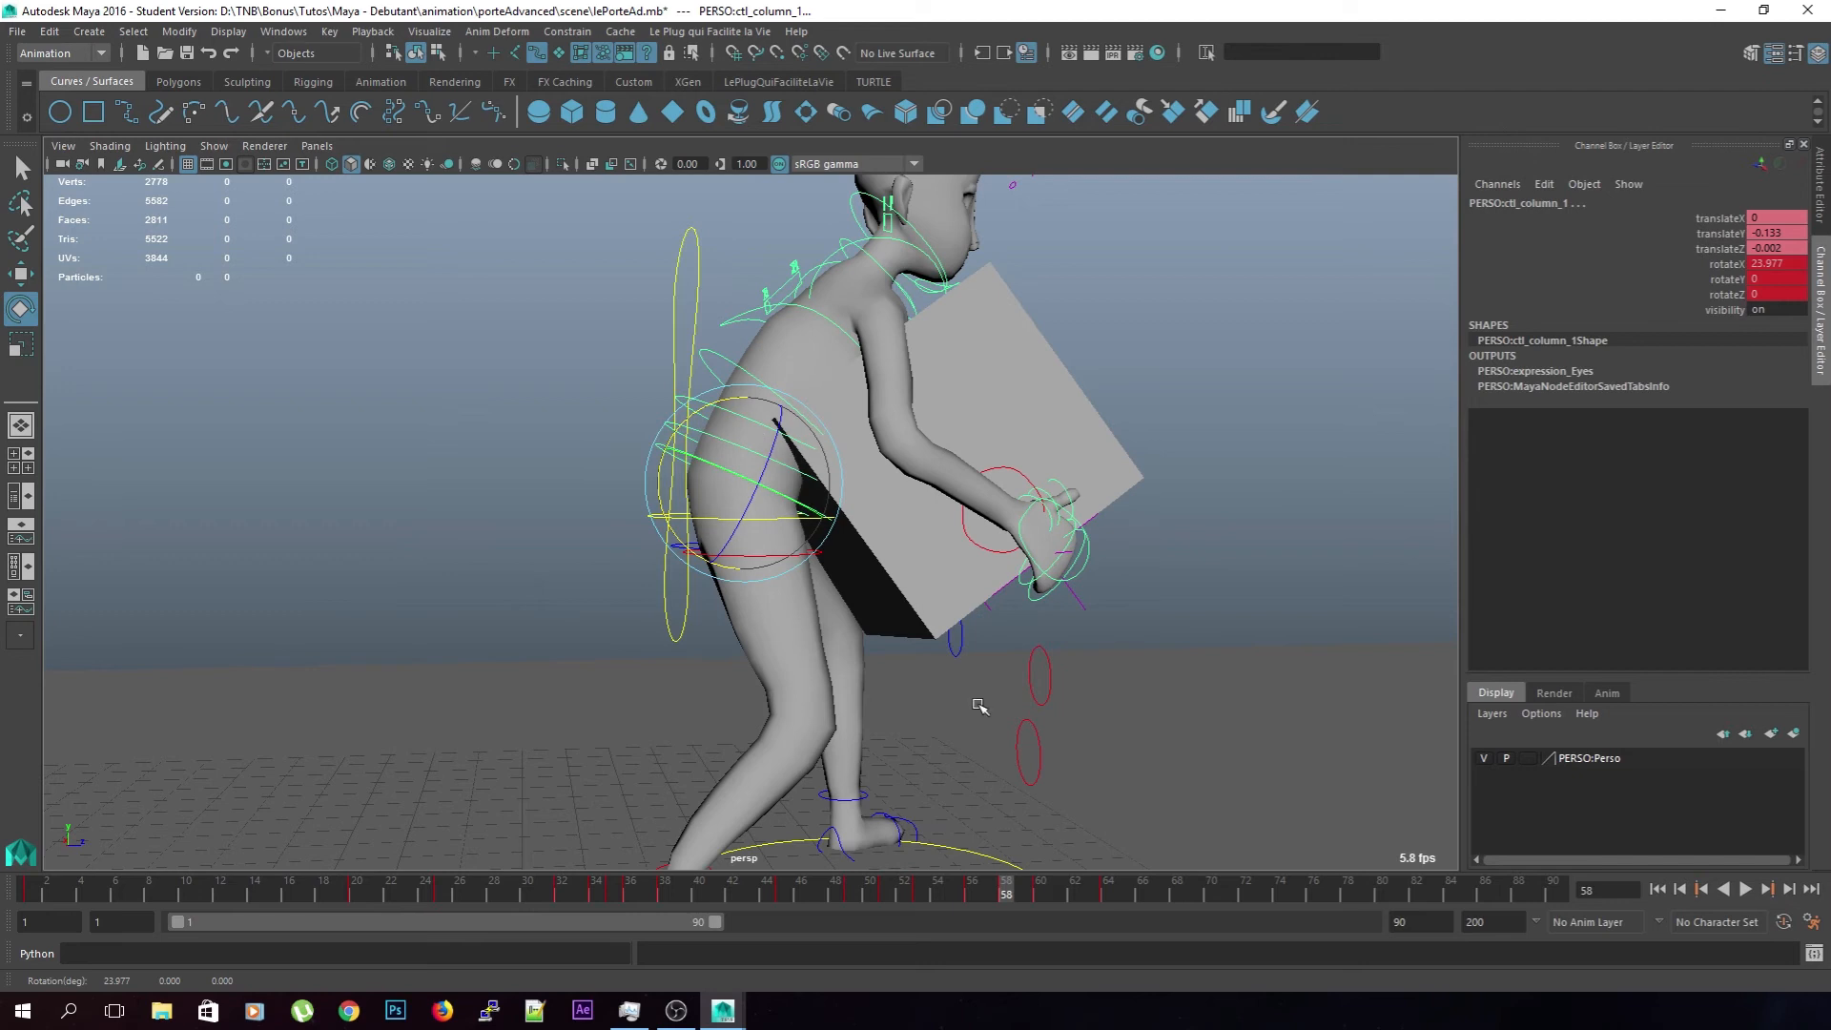
{"action": "key", "text": "alt+v"}
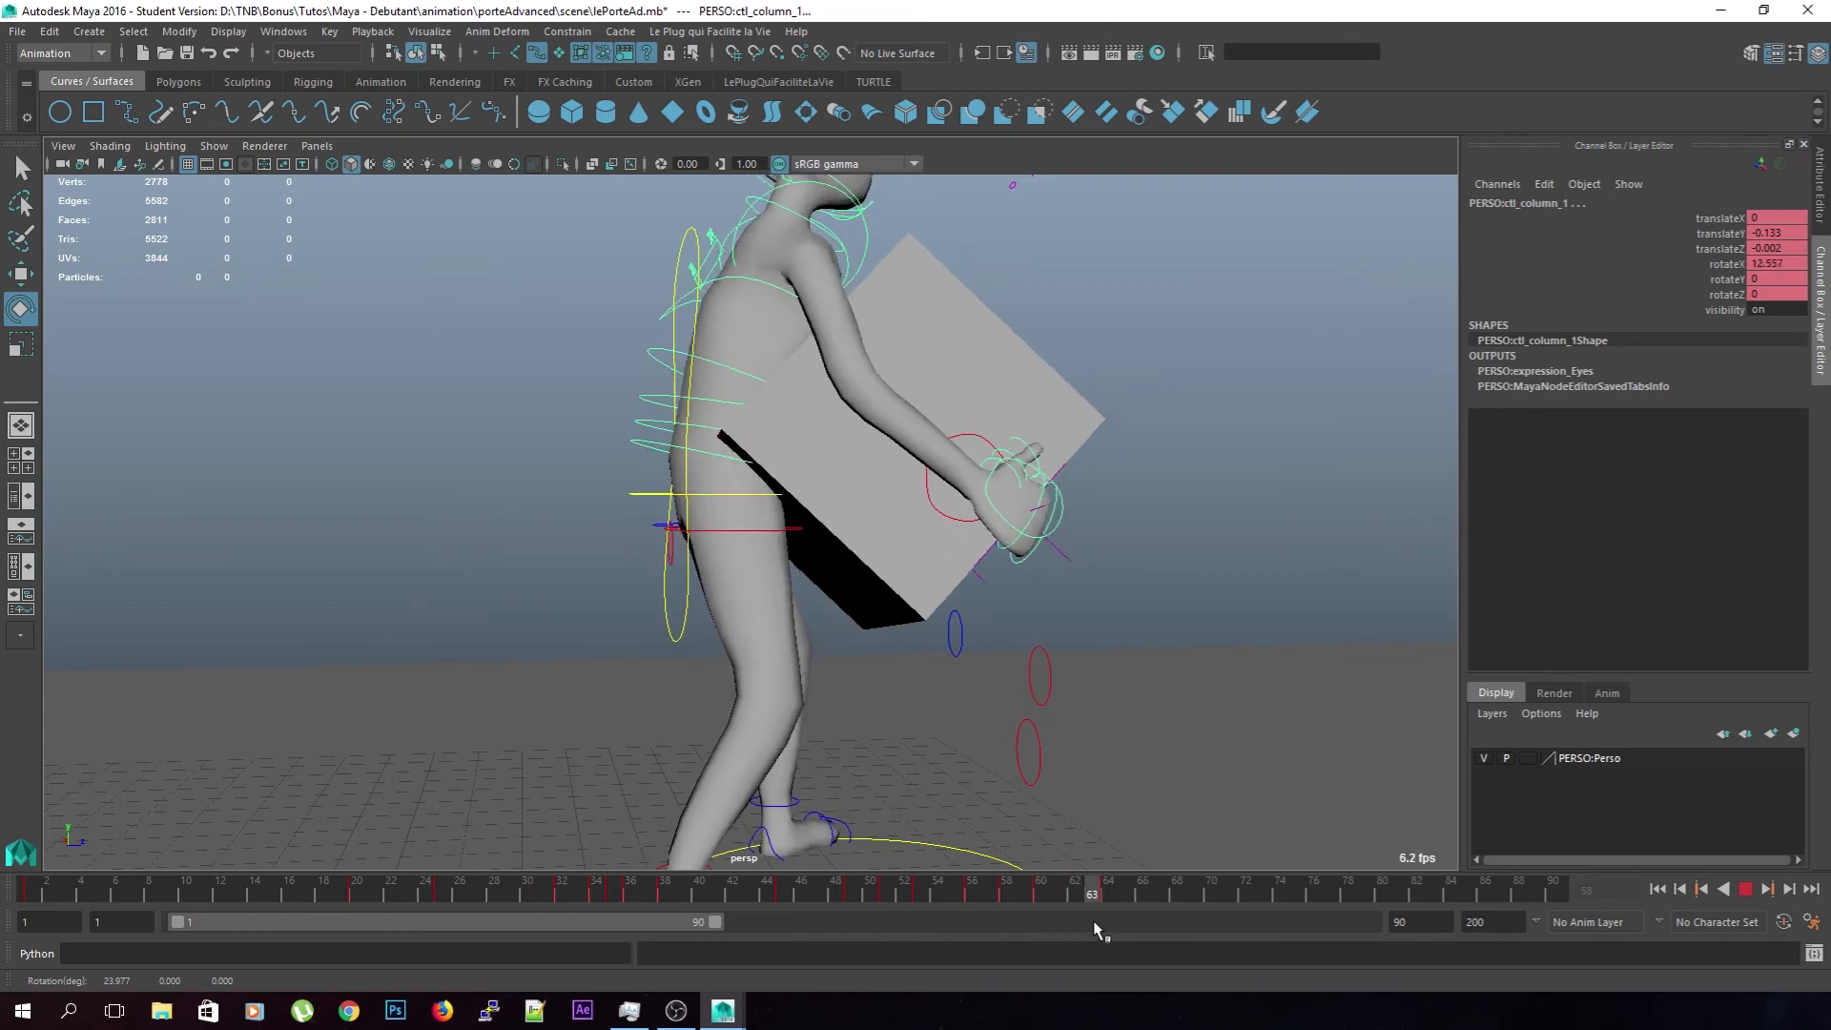
{"action": "key", "text": "alt+v"}
{"action": "left_click_drag", "start_coordinate": [716, 374], "coordinate": [718, 375]}
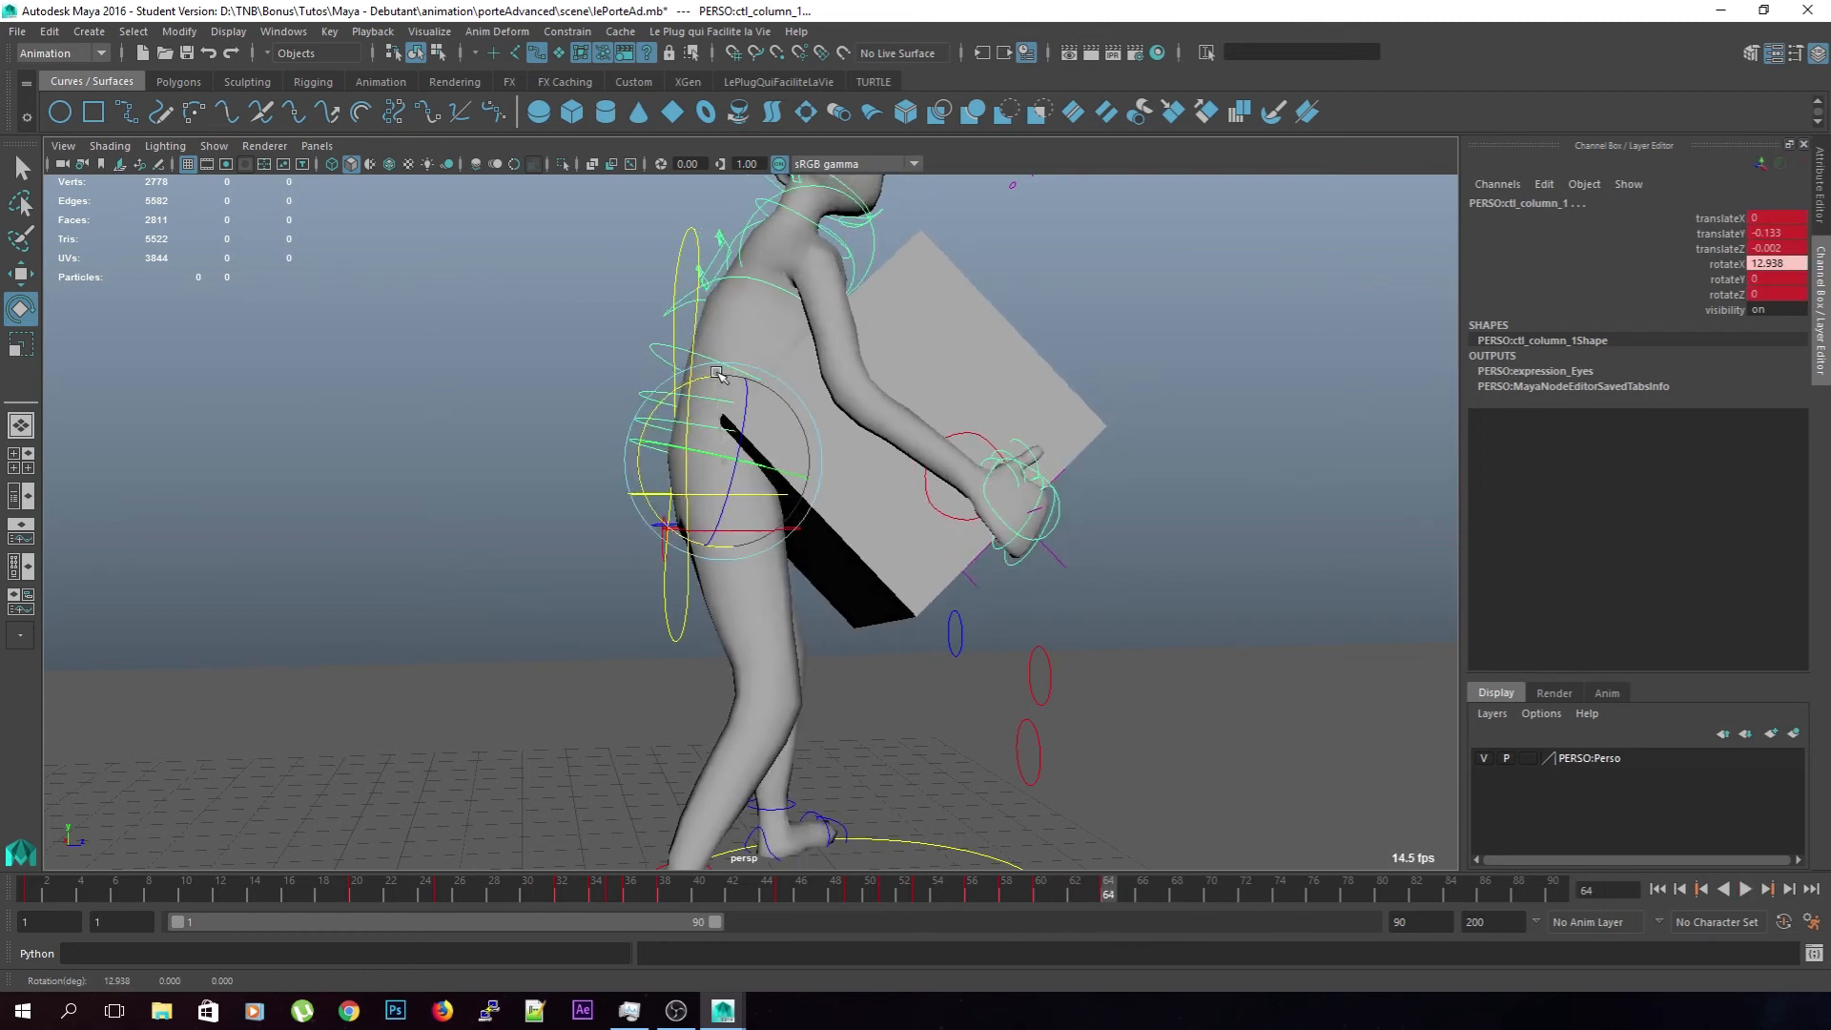
Rotate the right hand control at frame 59 to a Rotate Y of -12.031 to re-tilt the carried box
{"action": "left_click_drag", "start_coordinate": [1106, 884], "coordinate": [989, 891]}
{"action": "left_click", "coordinate": [1098, 560]}
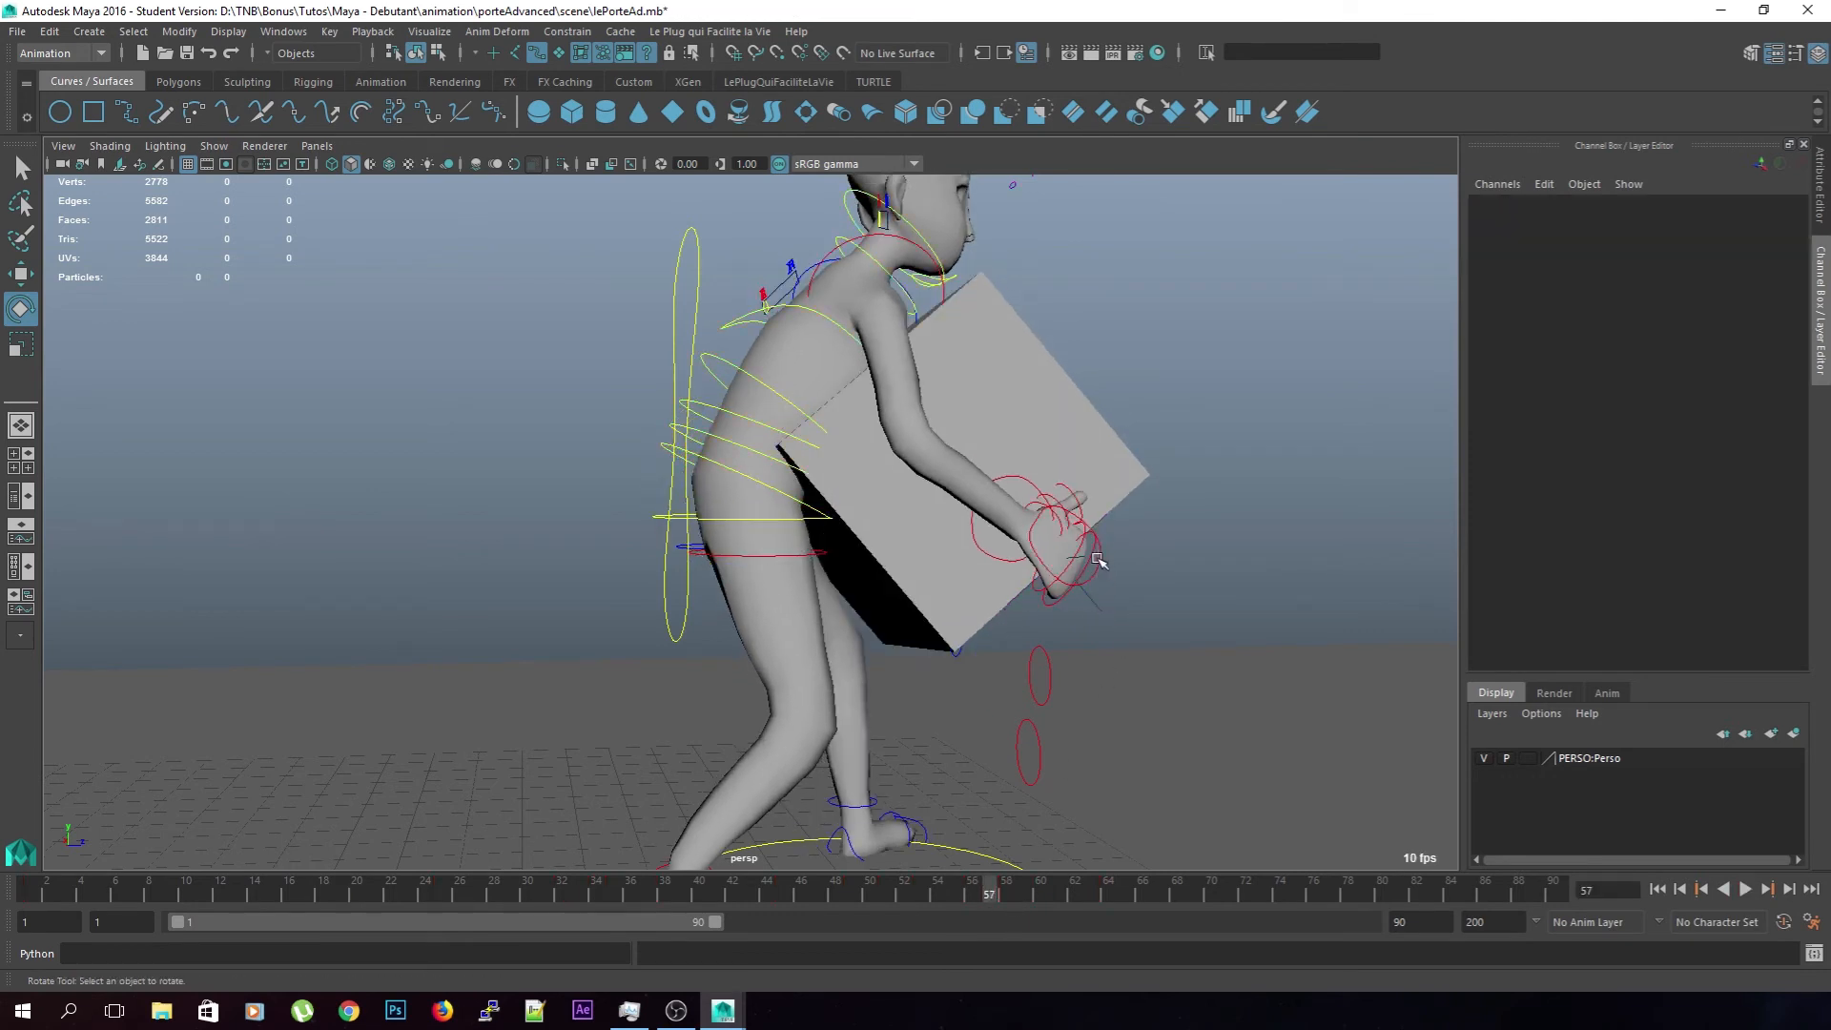
{"action": "left_click", "coordinate": [1037, 519]}
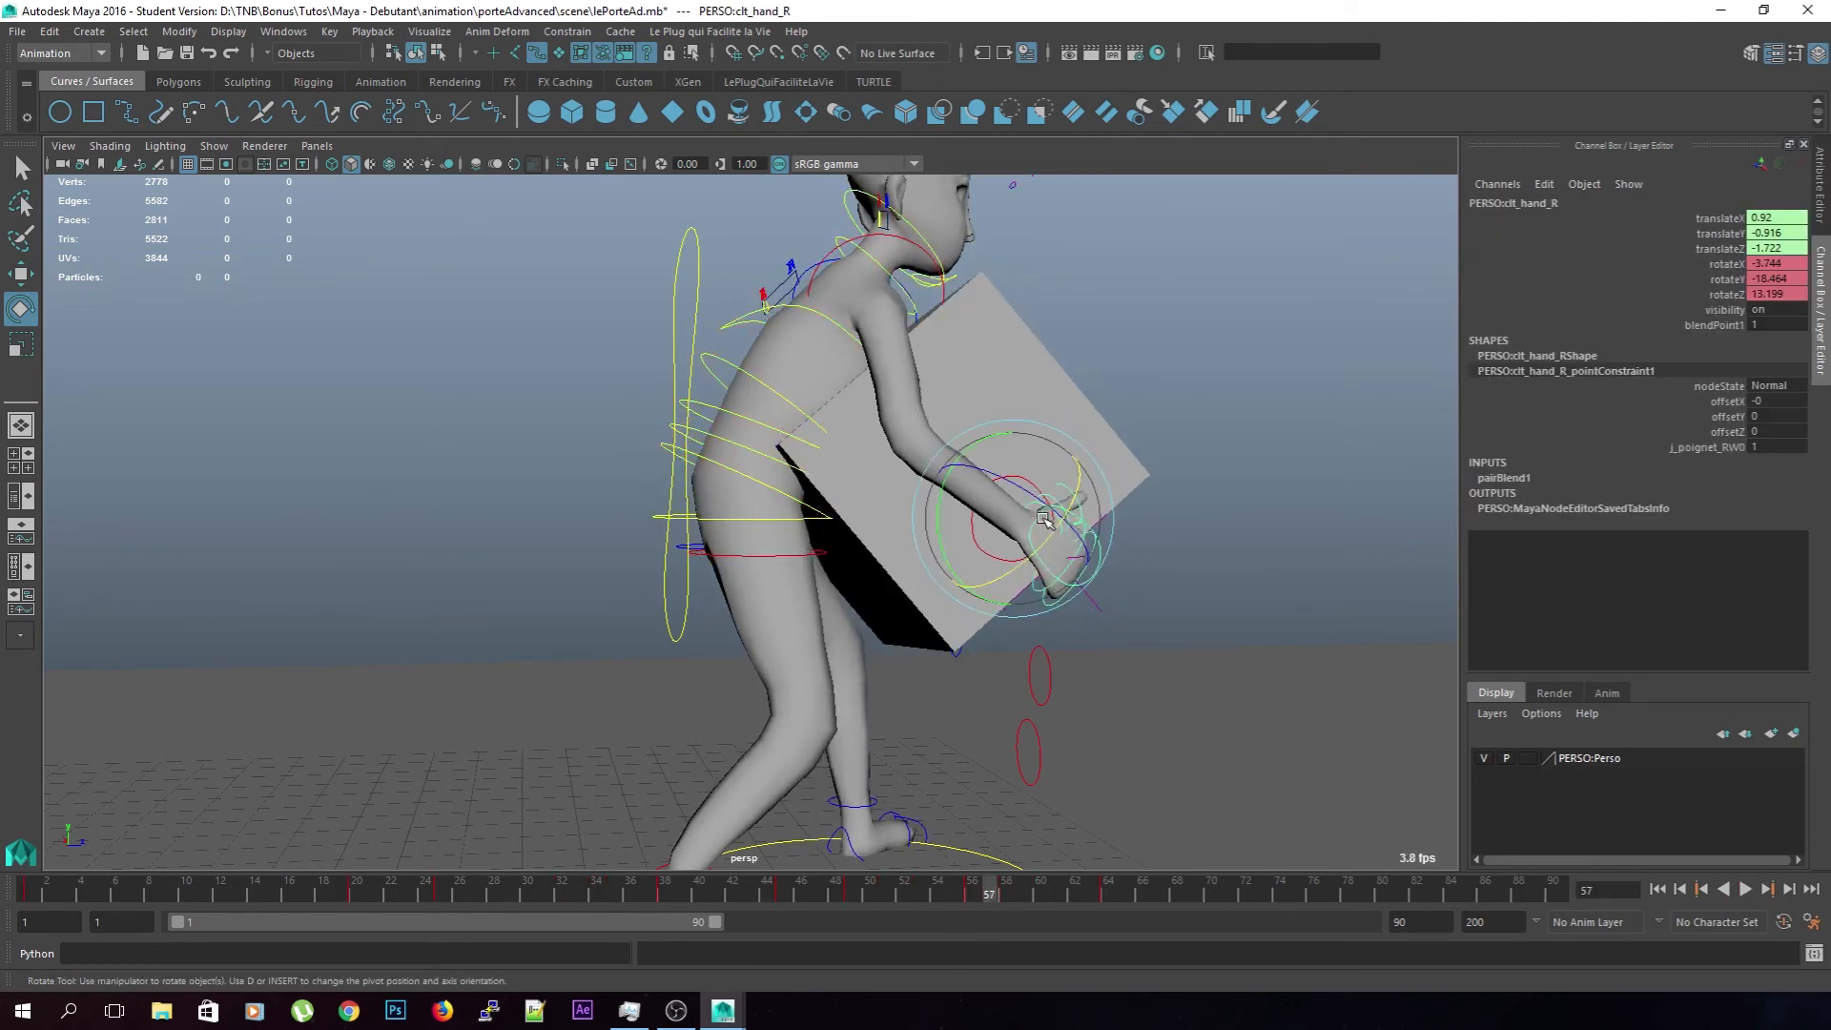
{"action": "left_click_drag", "start_coordinate": [989, 894], "coordinate": [1021, 954]}
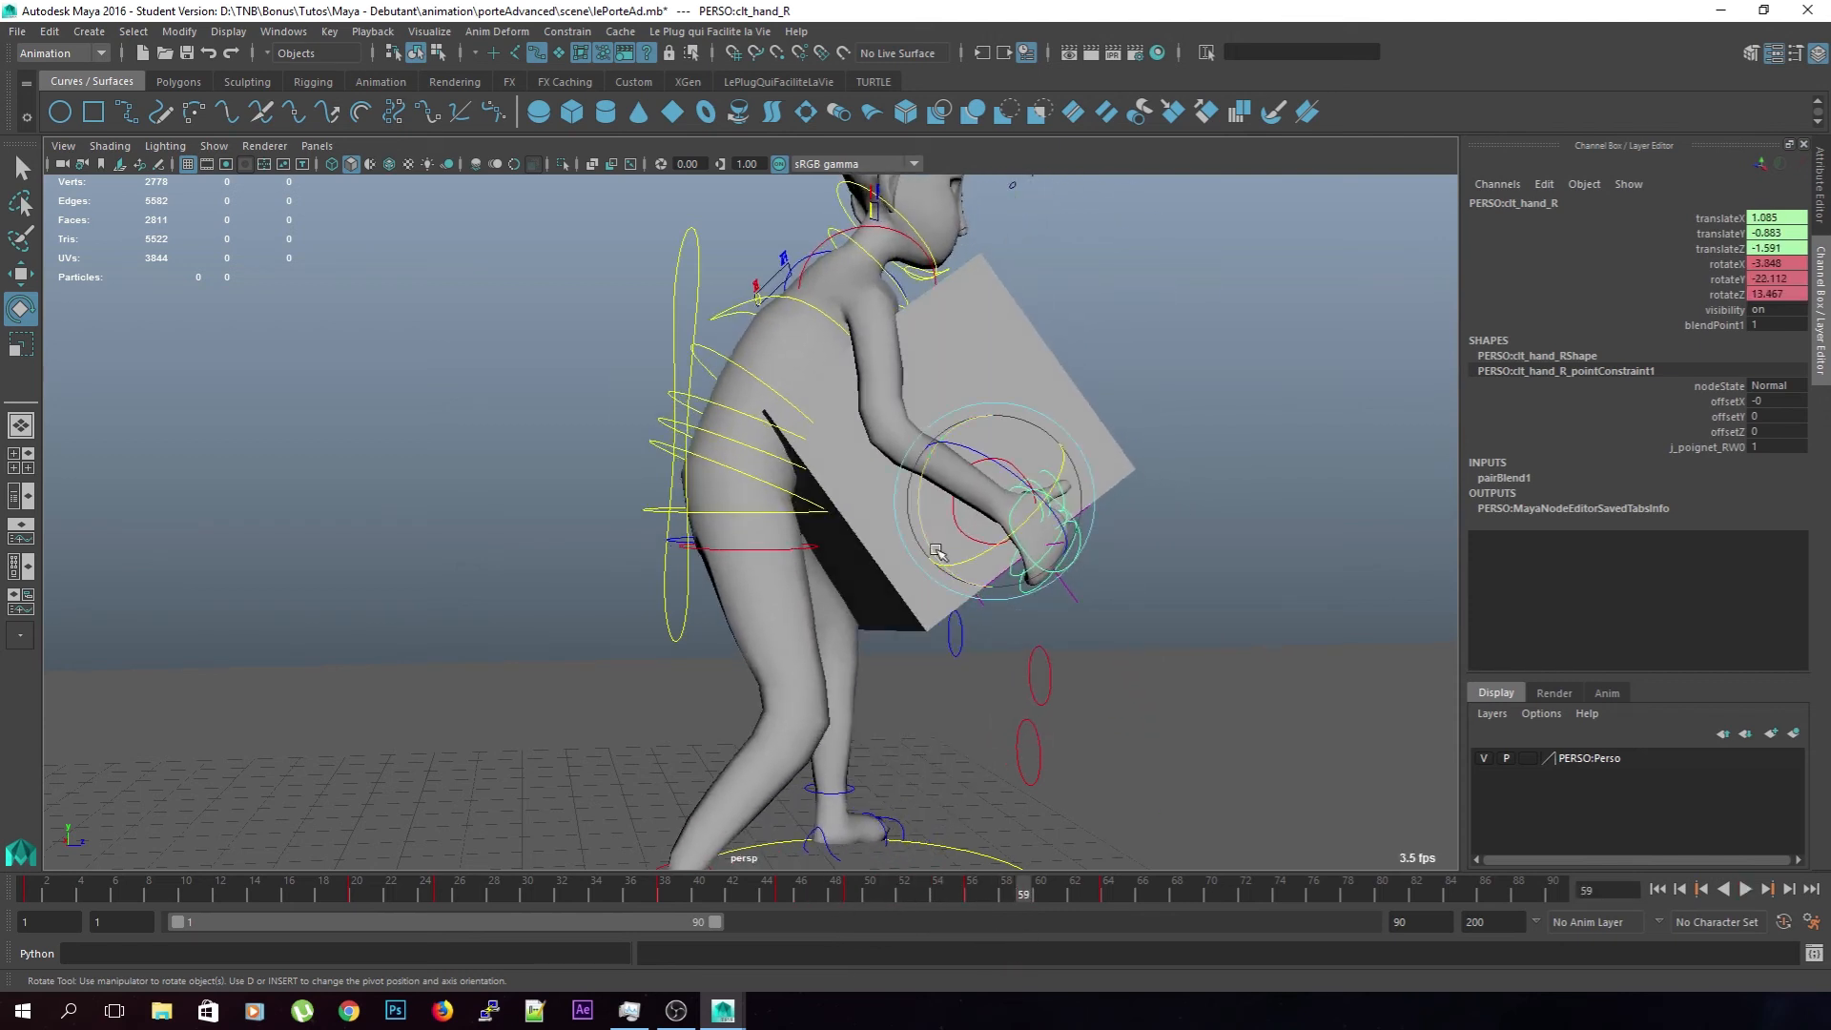
{"action": "left_click_drag", "start_coordinate": [927, 539], "coordinate": [934, 553]}
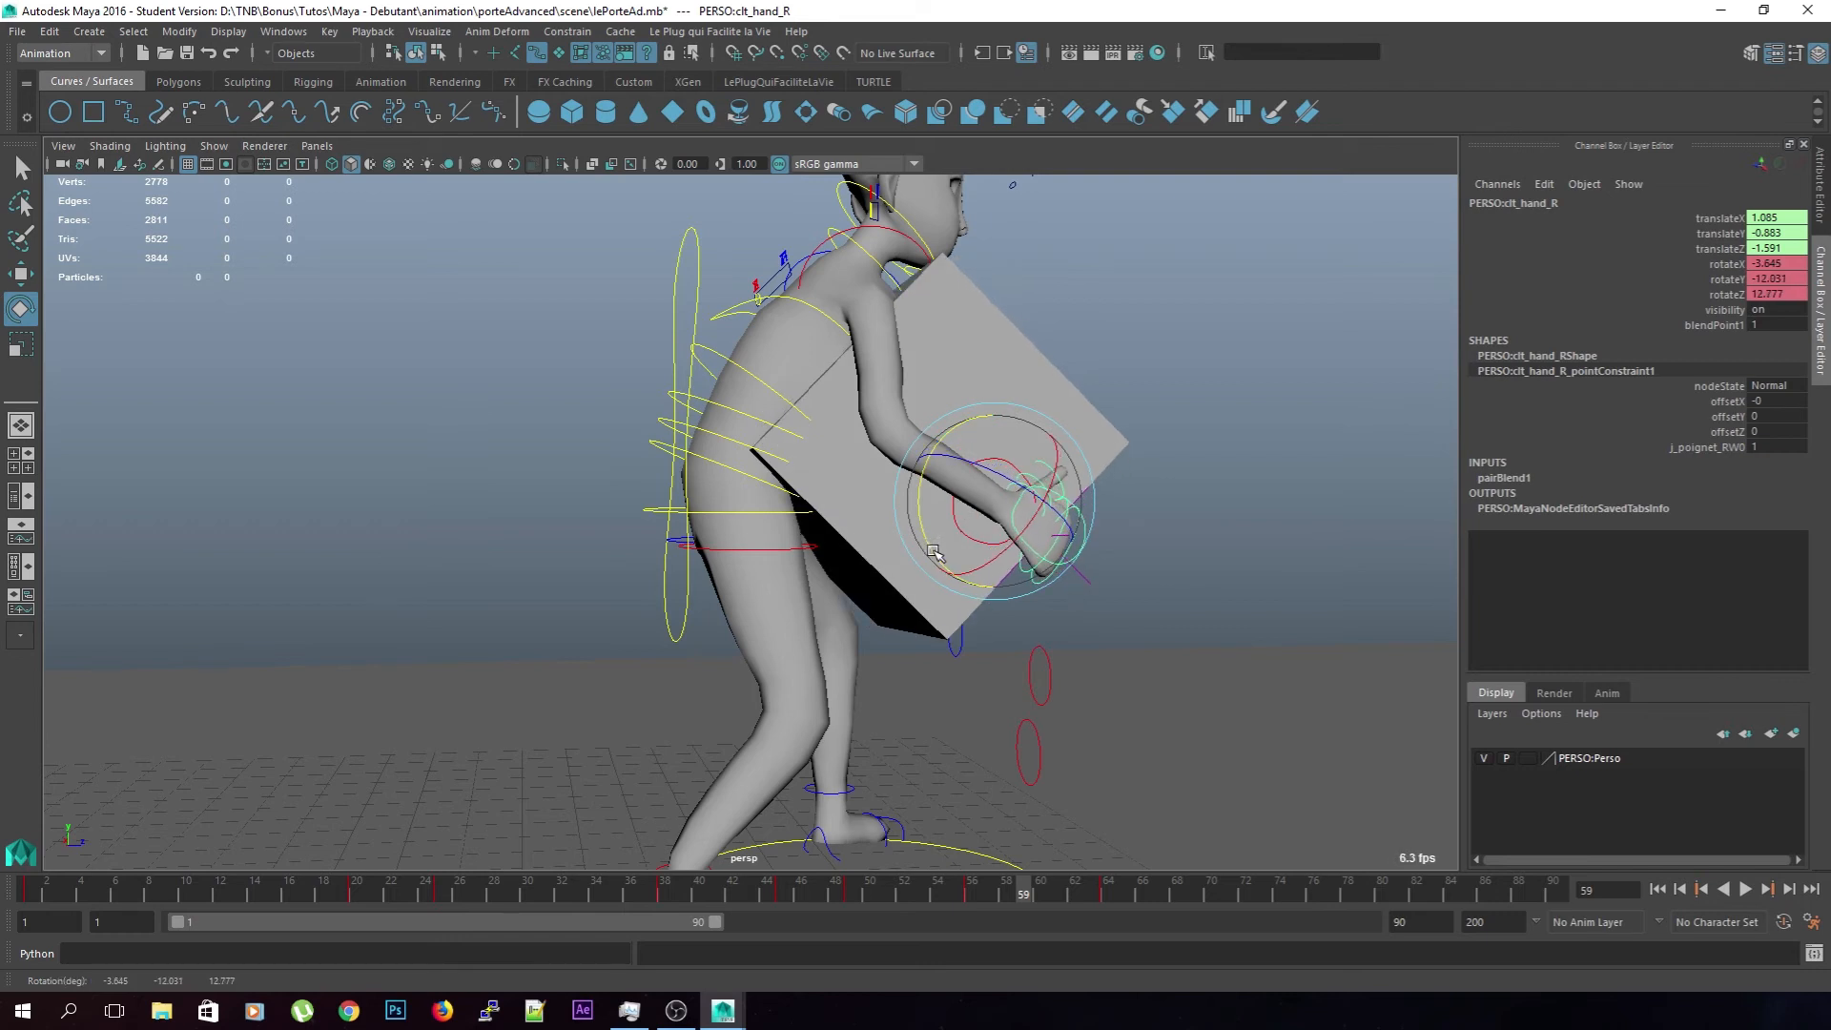
Scrub back to frame 51 and adjust the right hand control's rotation there
{"action": "key", "text": "alt+v"}
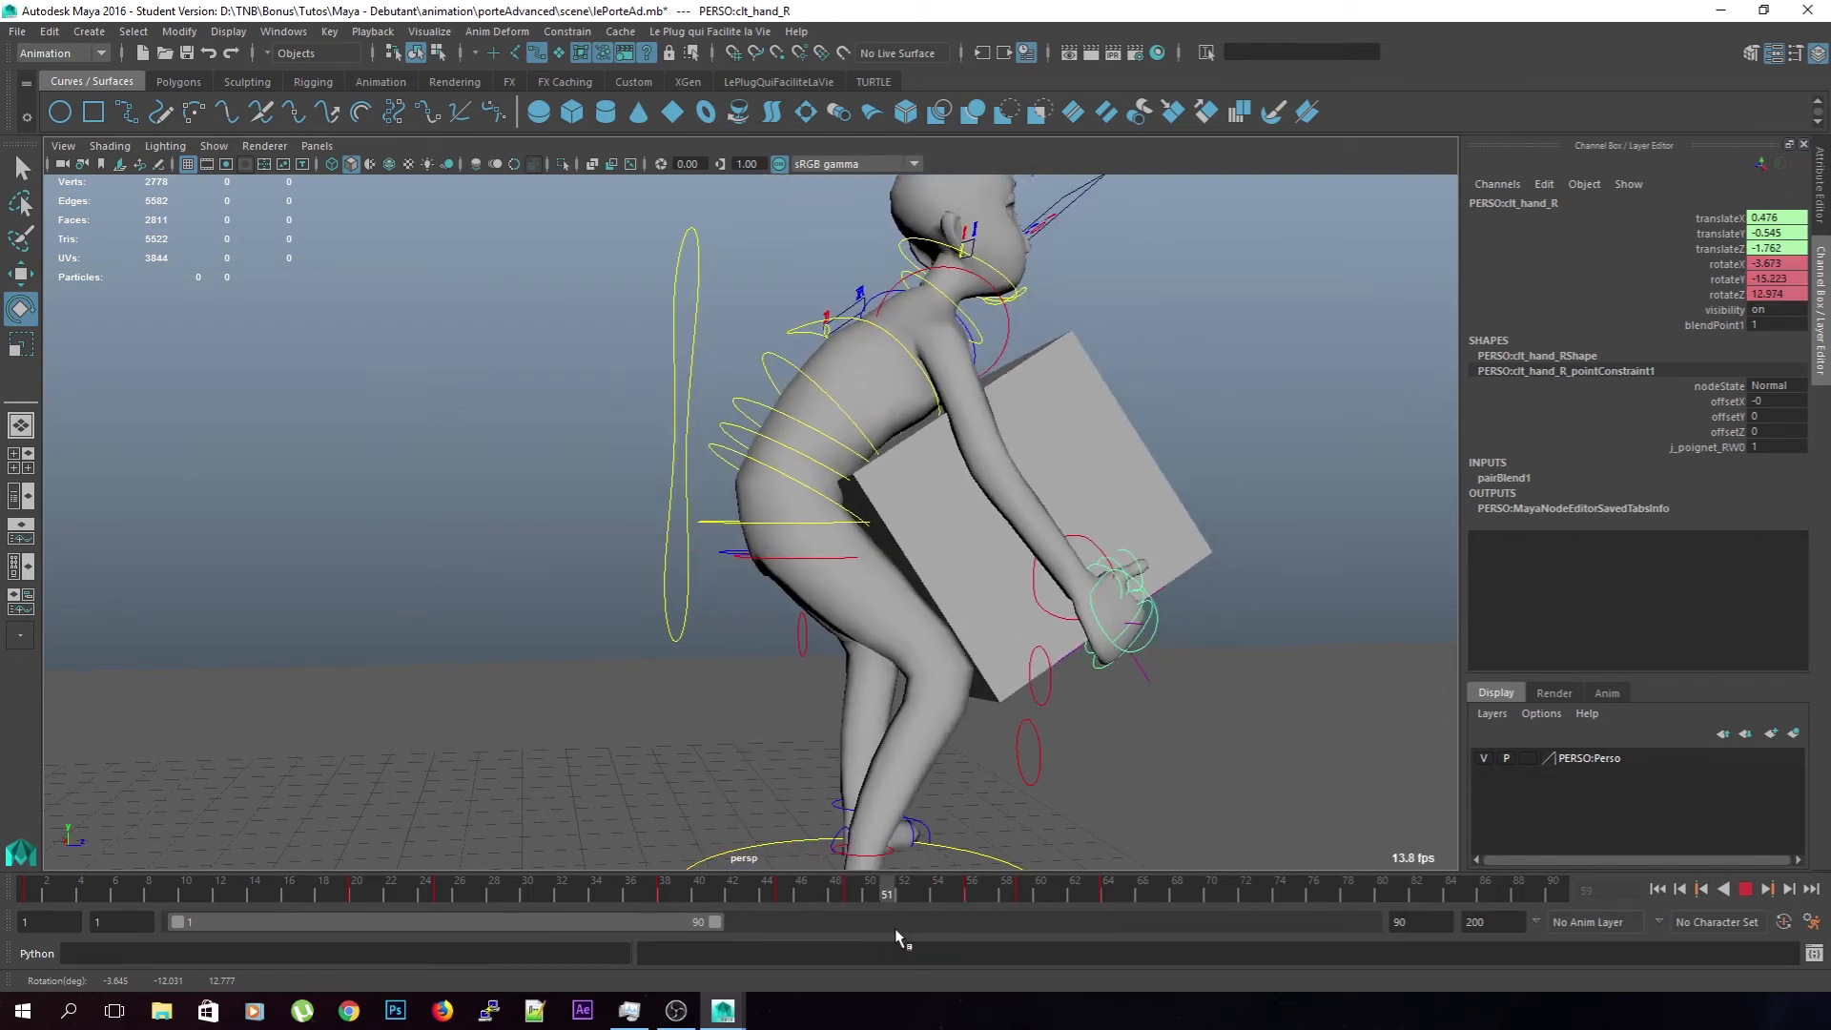
{"action": "left_click_drag", "start_coordinate": [843, 931], "coordinate": [885, 931]}
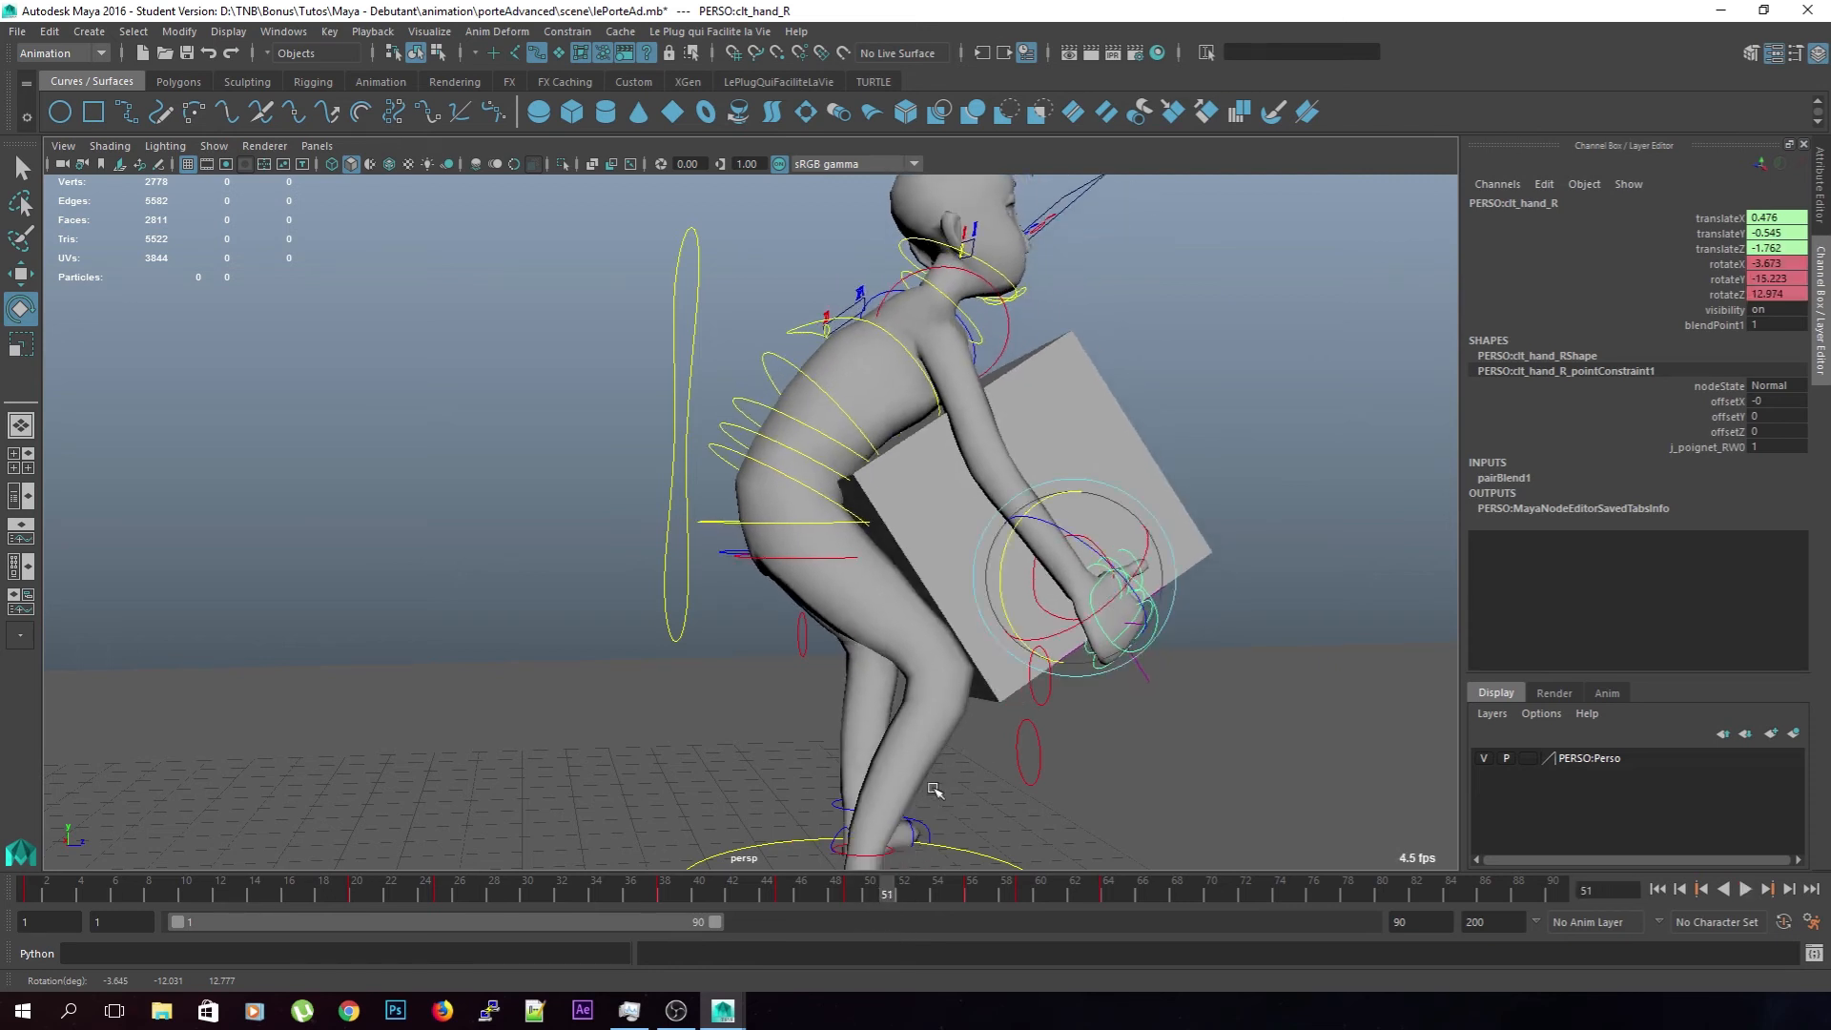
{"action": "left_click_drag", "start_coordinate": [1000, 607], "coordinate": [990, 598]}
Play and scrub the lift in close-up and from a wider view to check the box and spine motion
{"action": "mouse_move", "coordinate": [881, 911]}
{"action": "left_mouse_down"}
{"action": "mouse_move", "coordinate": [874, 892]}
{"action": "mouse_move", "coordinate": [810, 899]}
{"action": "mouse_move", "coordinate": [1083, 905]}
{"action": "mouse_move", "coordinate": [719, 896]}
{"action": "left_mouse_up"}
{"action": "left_click", "coordinate": [1749, 894]}
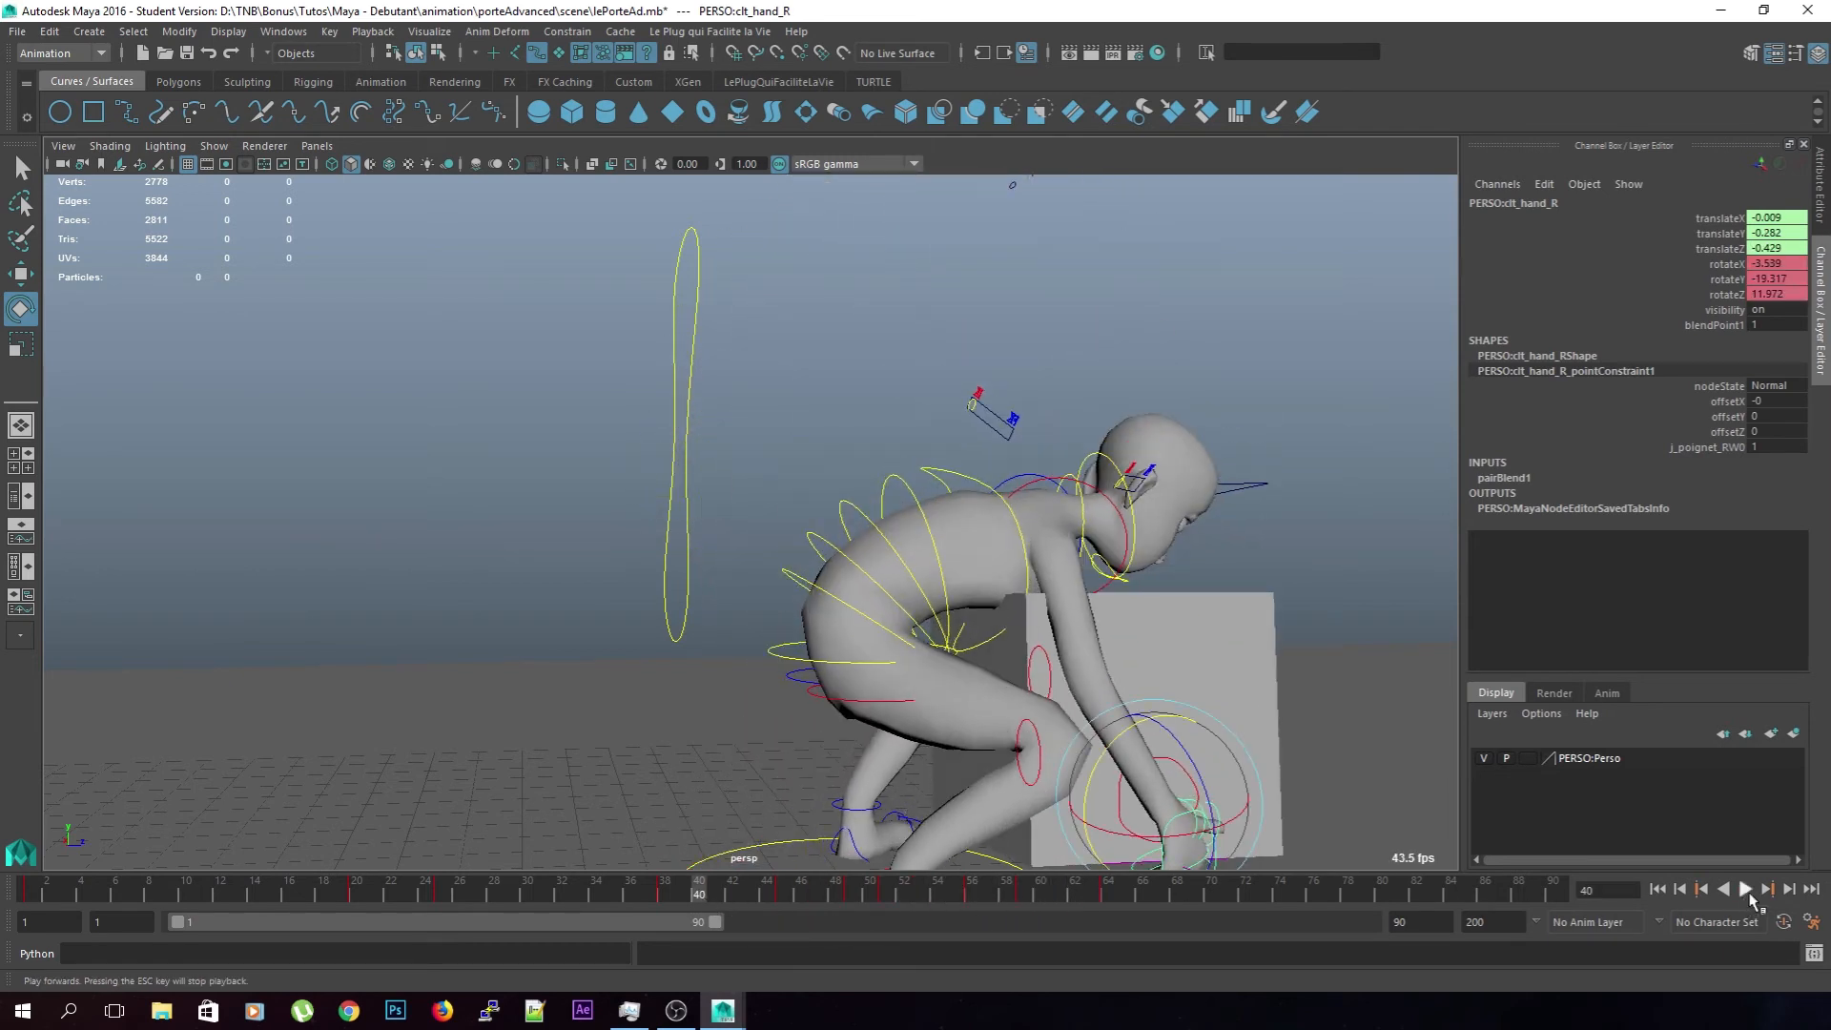
{"action": "left_click", "coordinate": [1745, 892]}
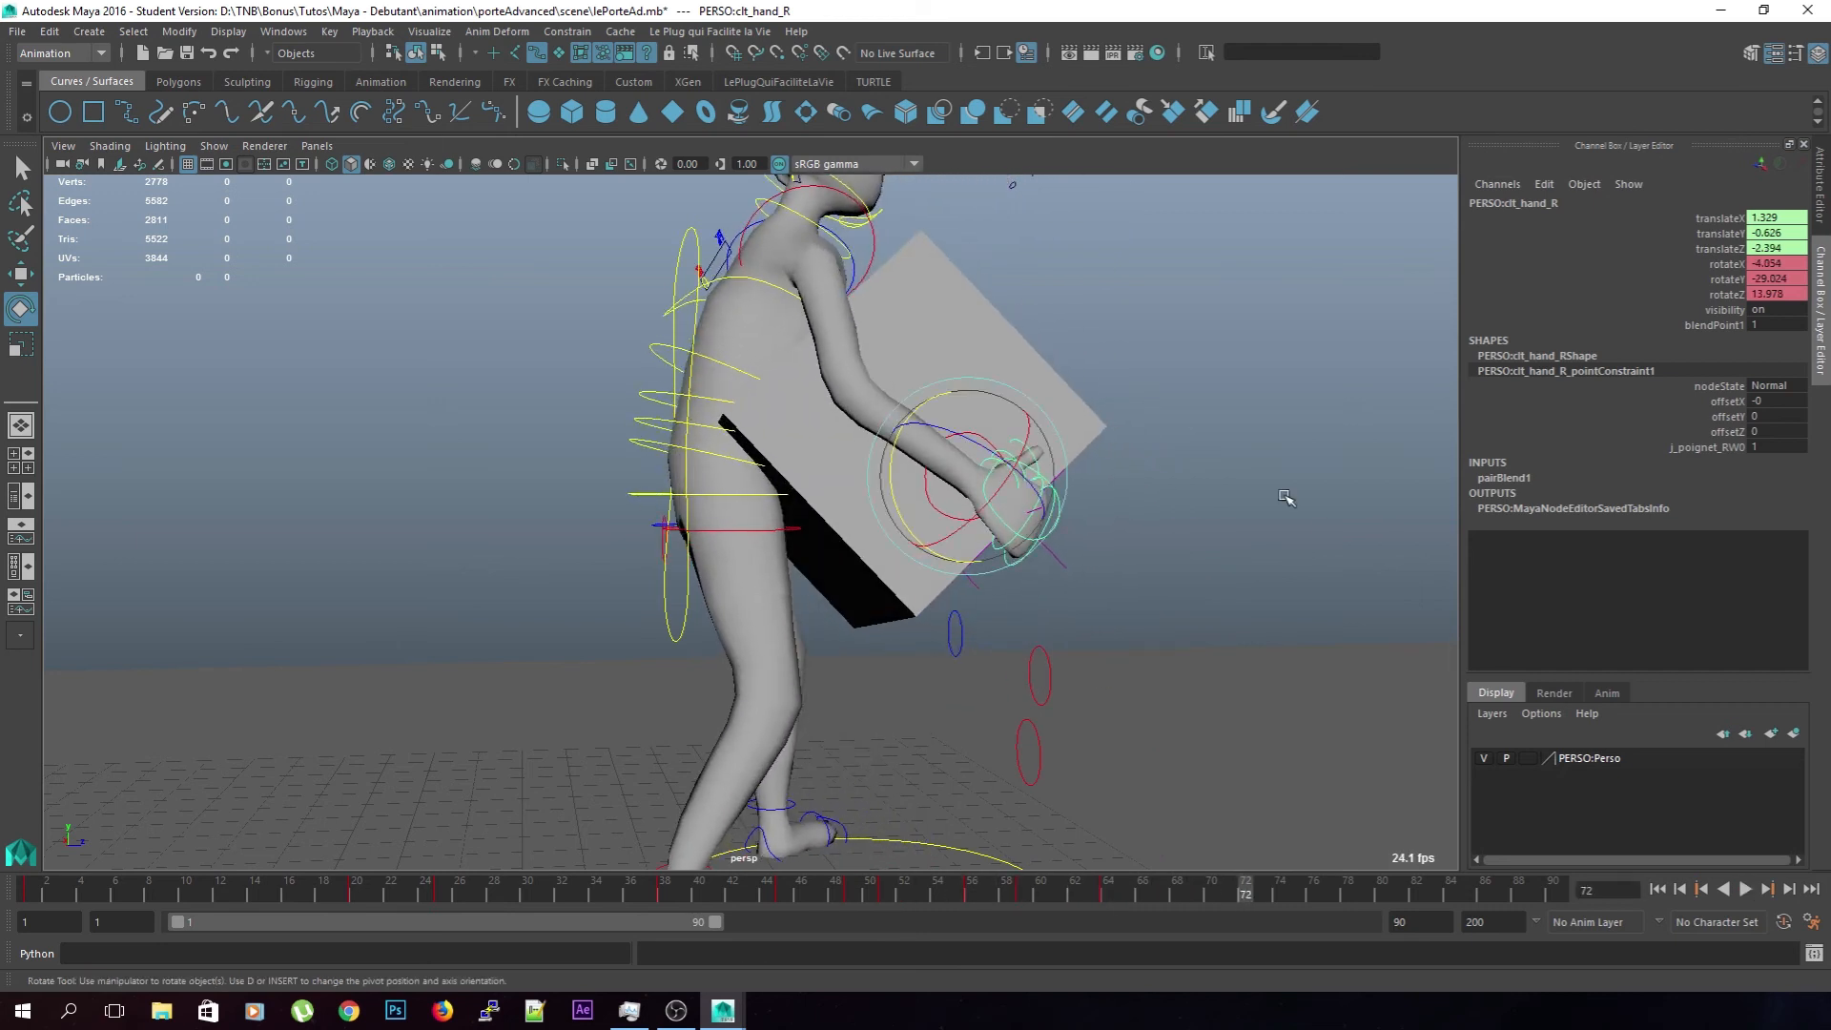
{"action": "left_click_drag", "start_coordinate": [1337, 519], "coordinate": [1178, 527], "text": "alt"}
{"action": "left_click", "coordinate": [1179, 528]}
{"action": "left_click_drag", "start_coordinate": [1221, 901], "coordinate": [921, 891]}
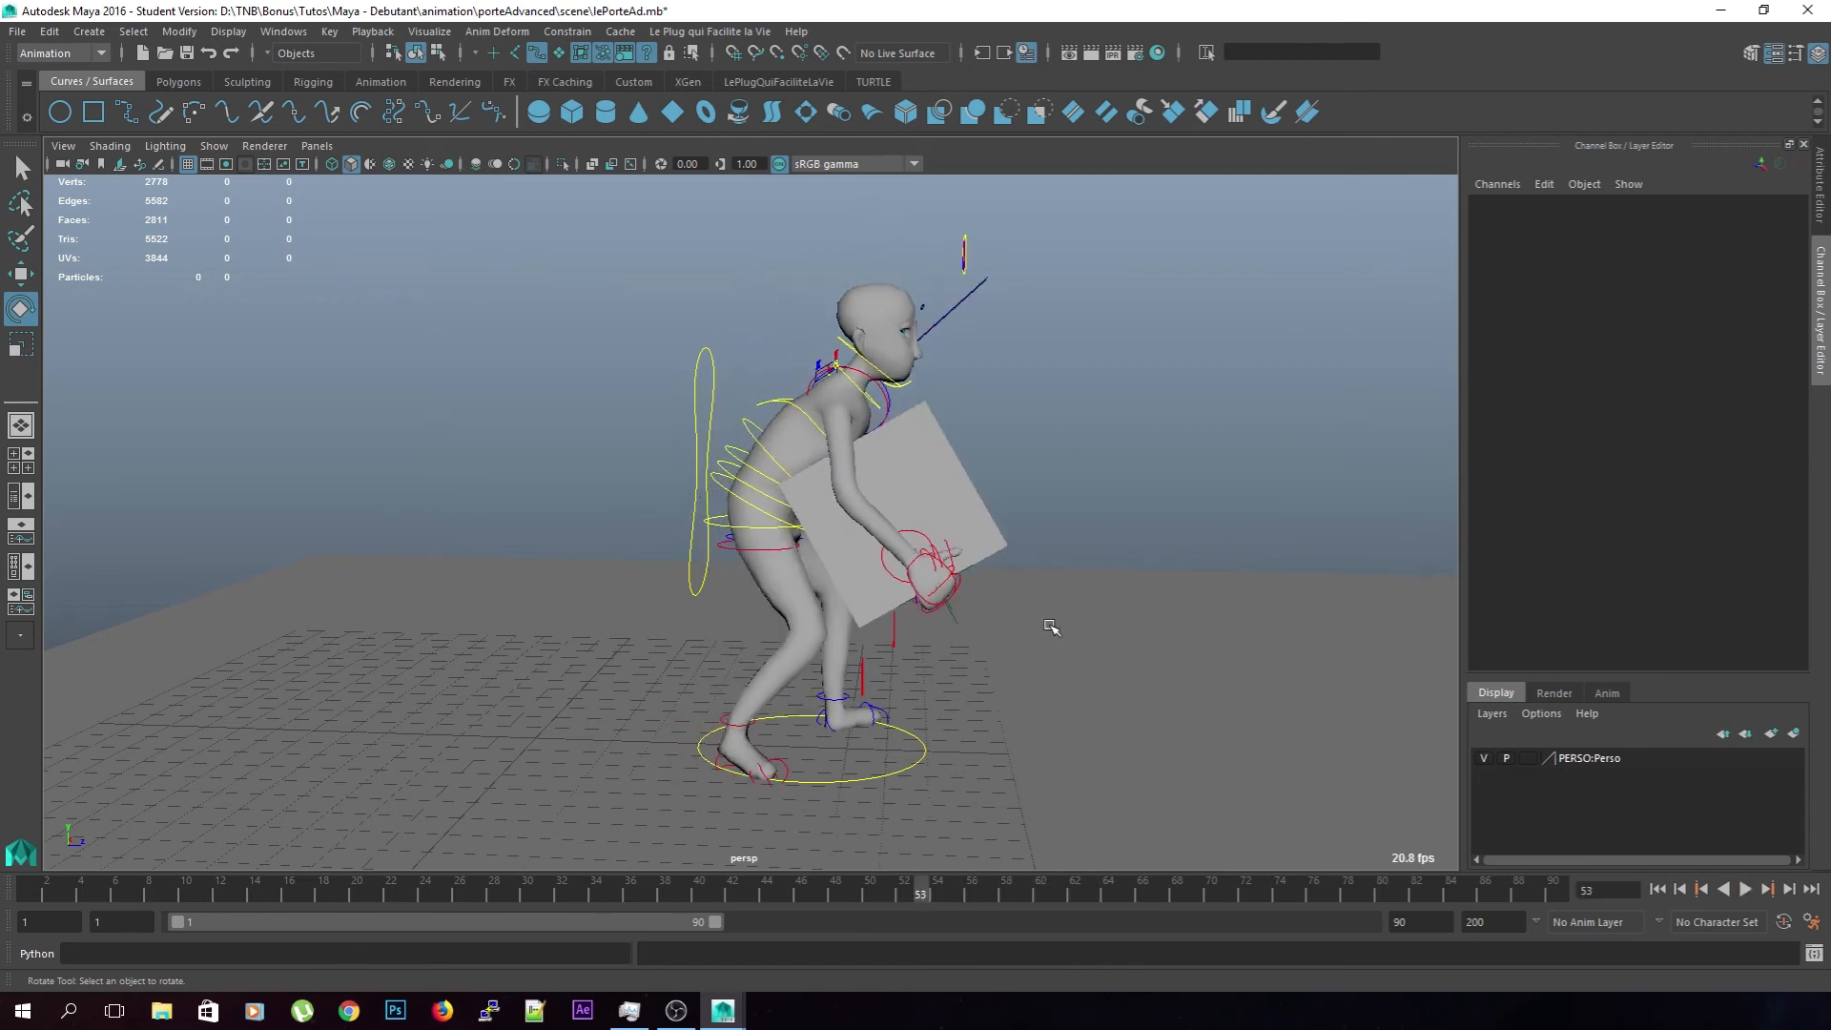
{"action": "mouse_move", "coordinate": [1138, 521]}
{"action": "left_mouse_down", "text": "alt"}
{"action": "mouse_move", "coordinate": [1157, 498]}
{"action": "mouse_move", "coordinate": [1124, 553]}
{"action": "left_mouse_up", "text": "alt"}
{"action": "left_click_drag", "start_coordinate": [891, 899], "coordinate": [494, 901]}
{"action": "left_click", "coordinate": [1744, 889]}
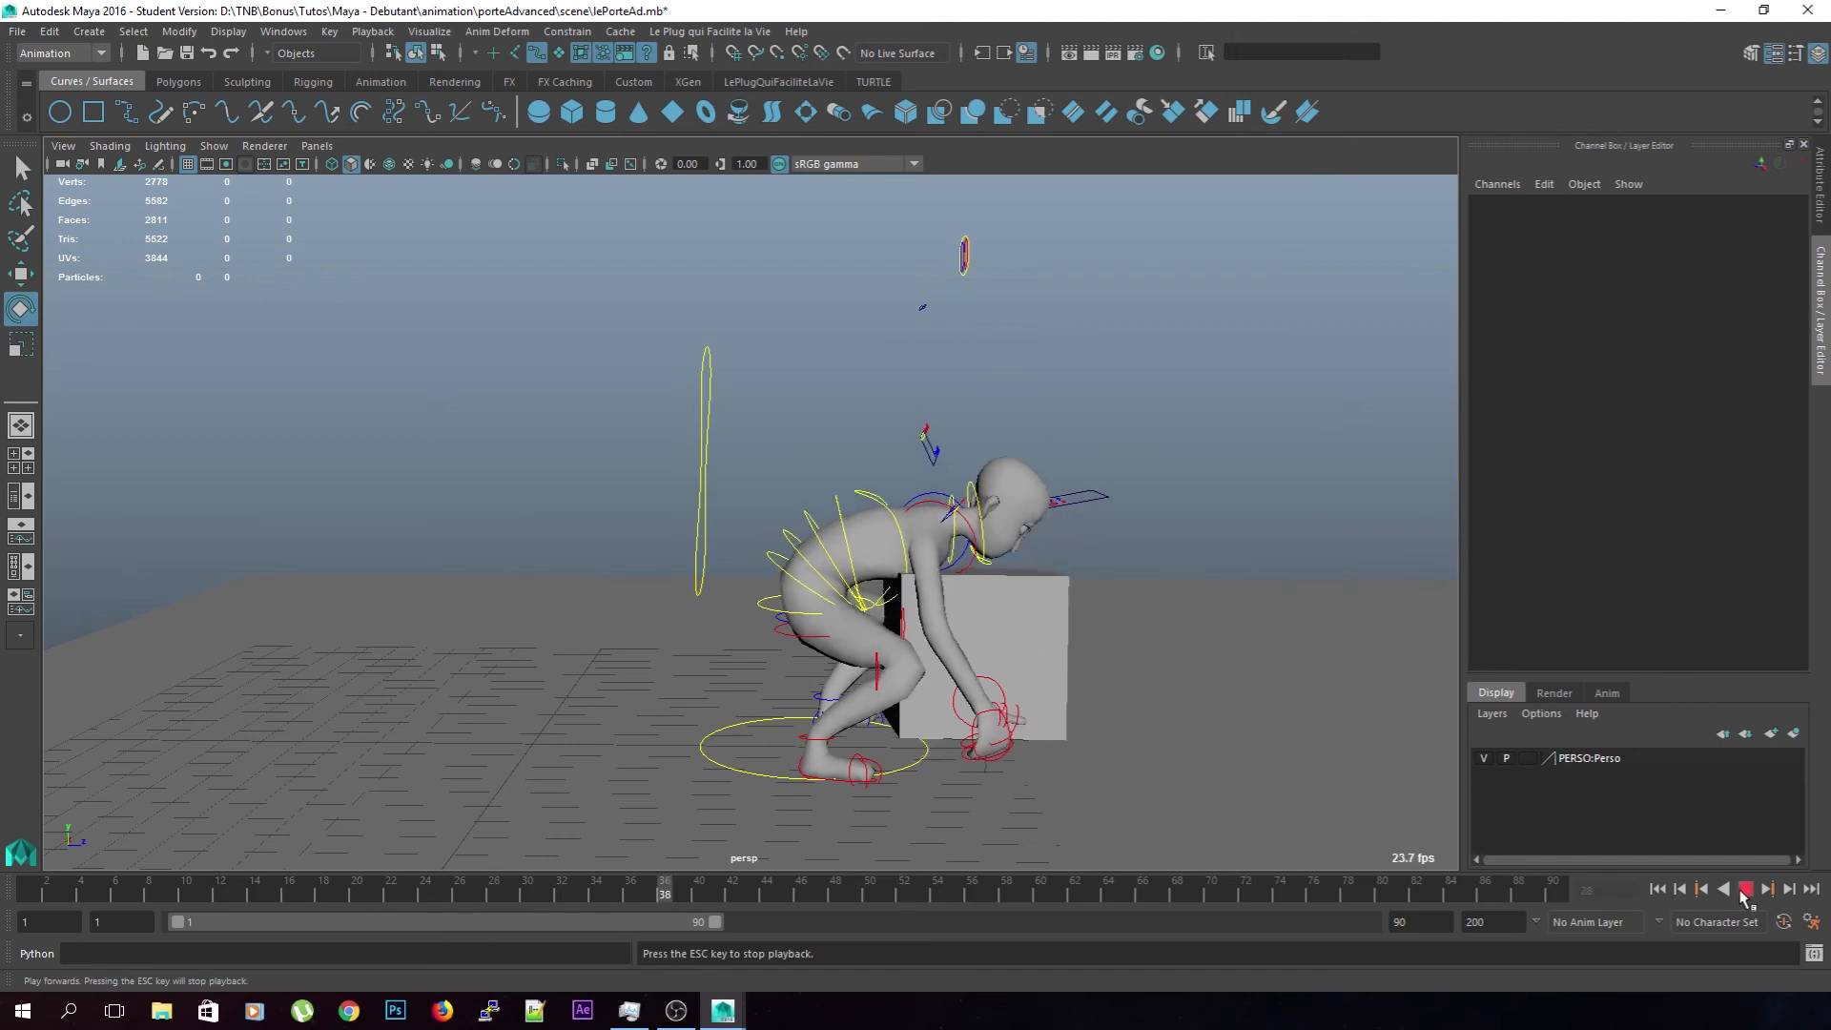
{"action": "left_click", "coordinate": [1744, 889]}
Scrub around frames 55 to 60 with the right wrist IK control selected to examine the arm, box and back poses
{"action": "left_click_drag", "start_coordinate": [1157, 893], "coordinate": [988, 926]}
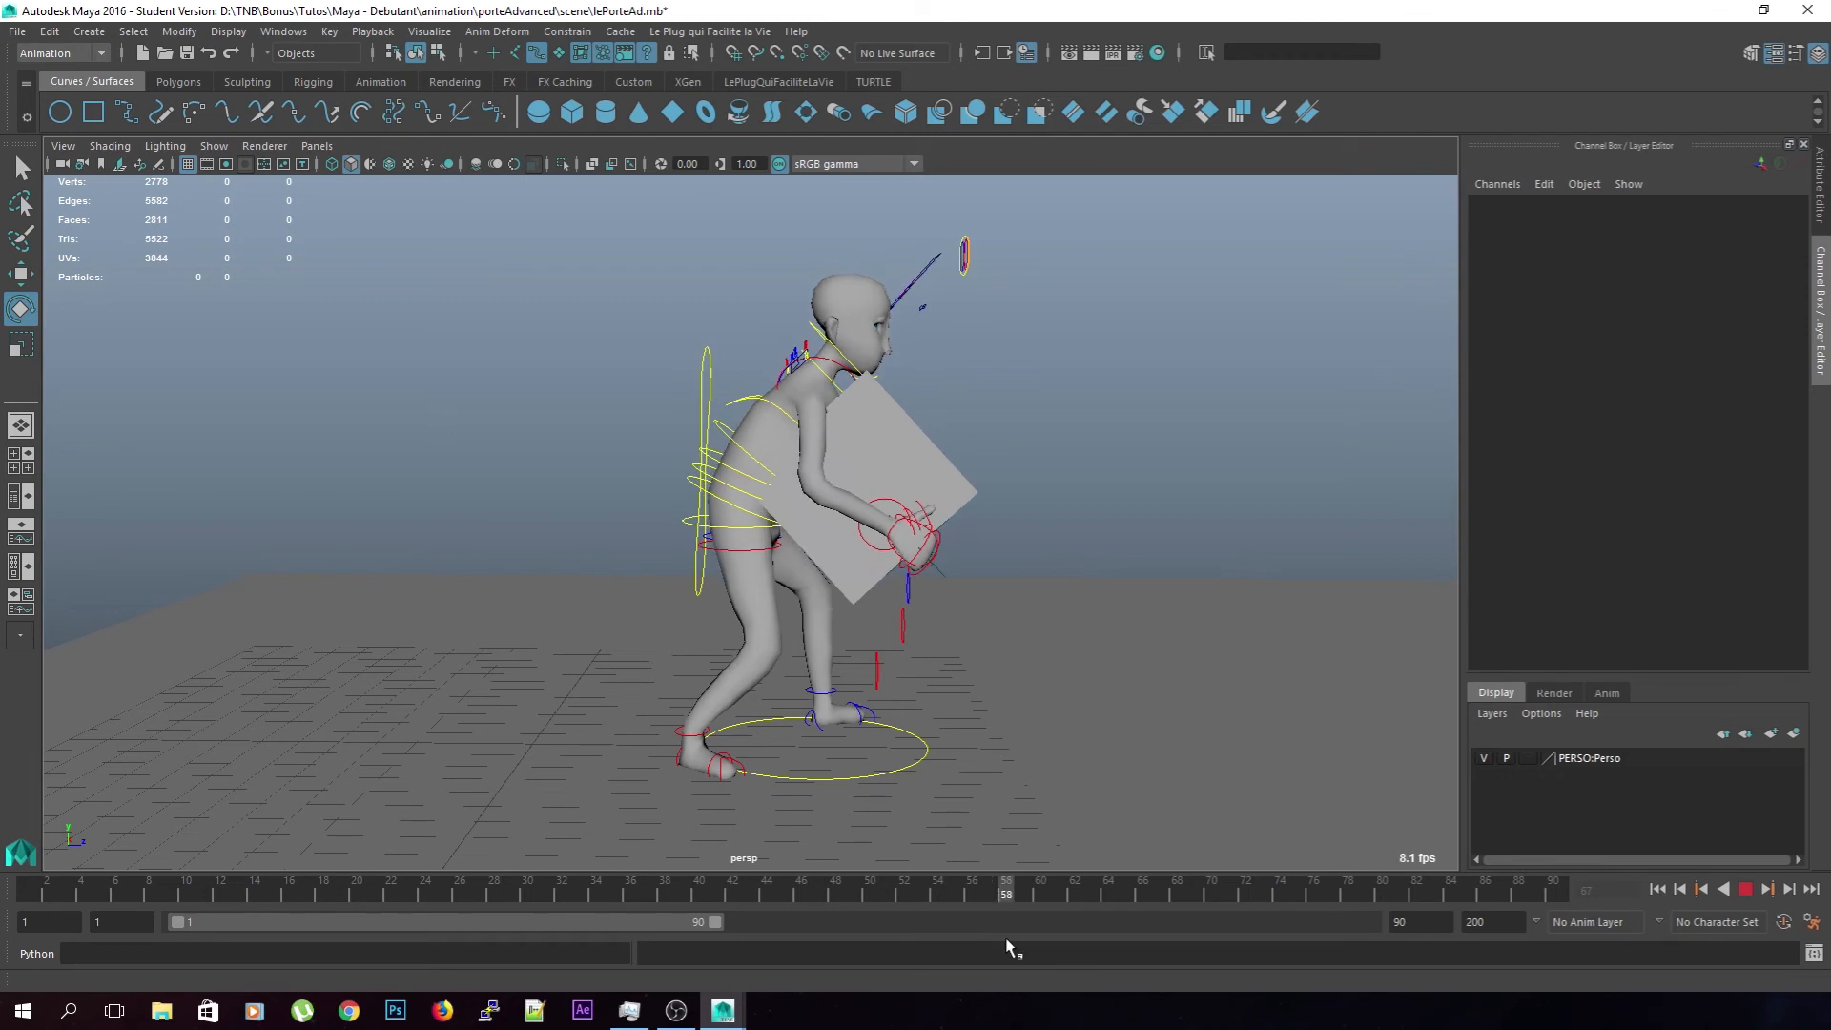
{"action": "left_click_drag", "start_coordinate": [1025, 949], "coordinate": [1025, 948]}
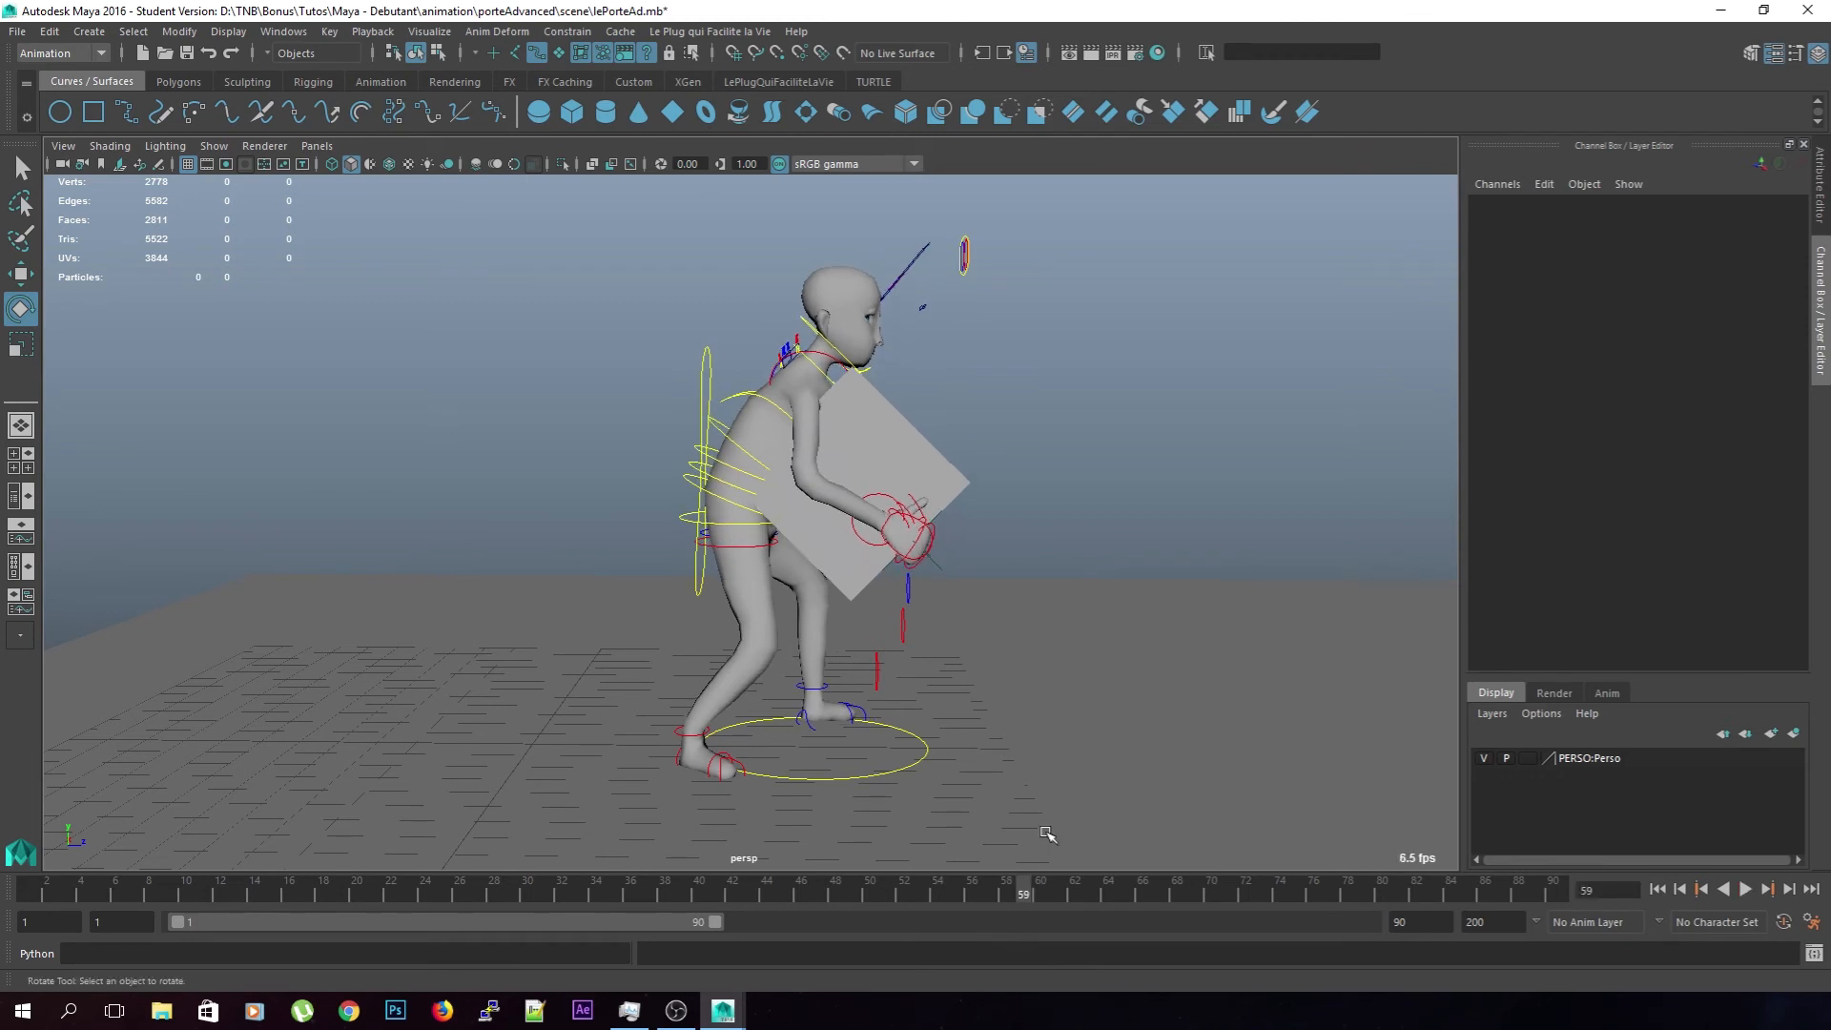
{"action": "left_click_drag", "start_coordinate": [1038, 895], "coordinate": [1046, 948]}
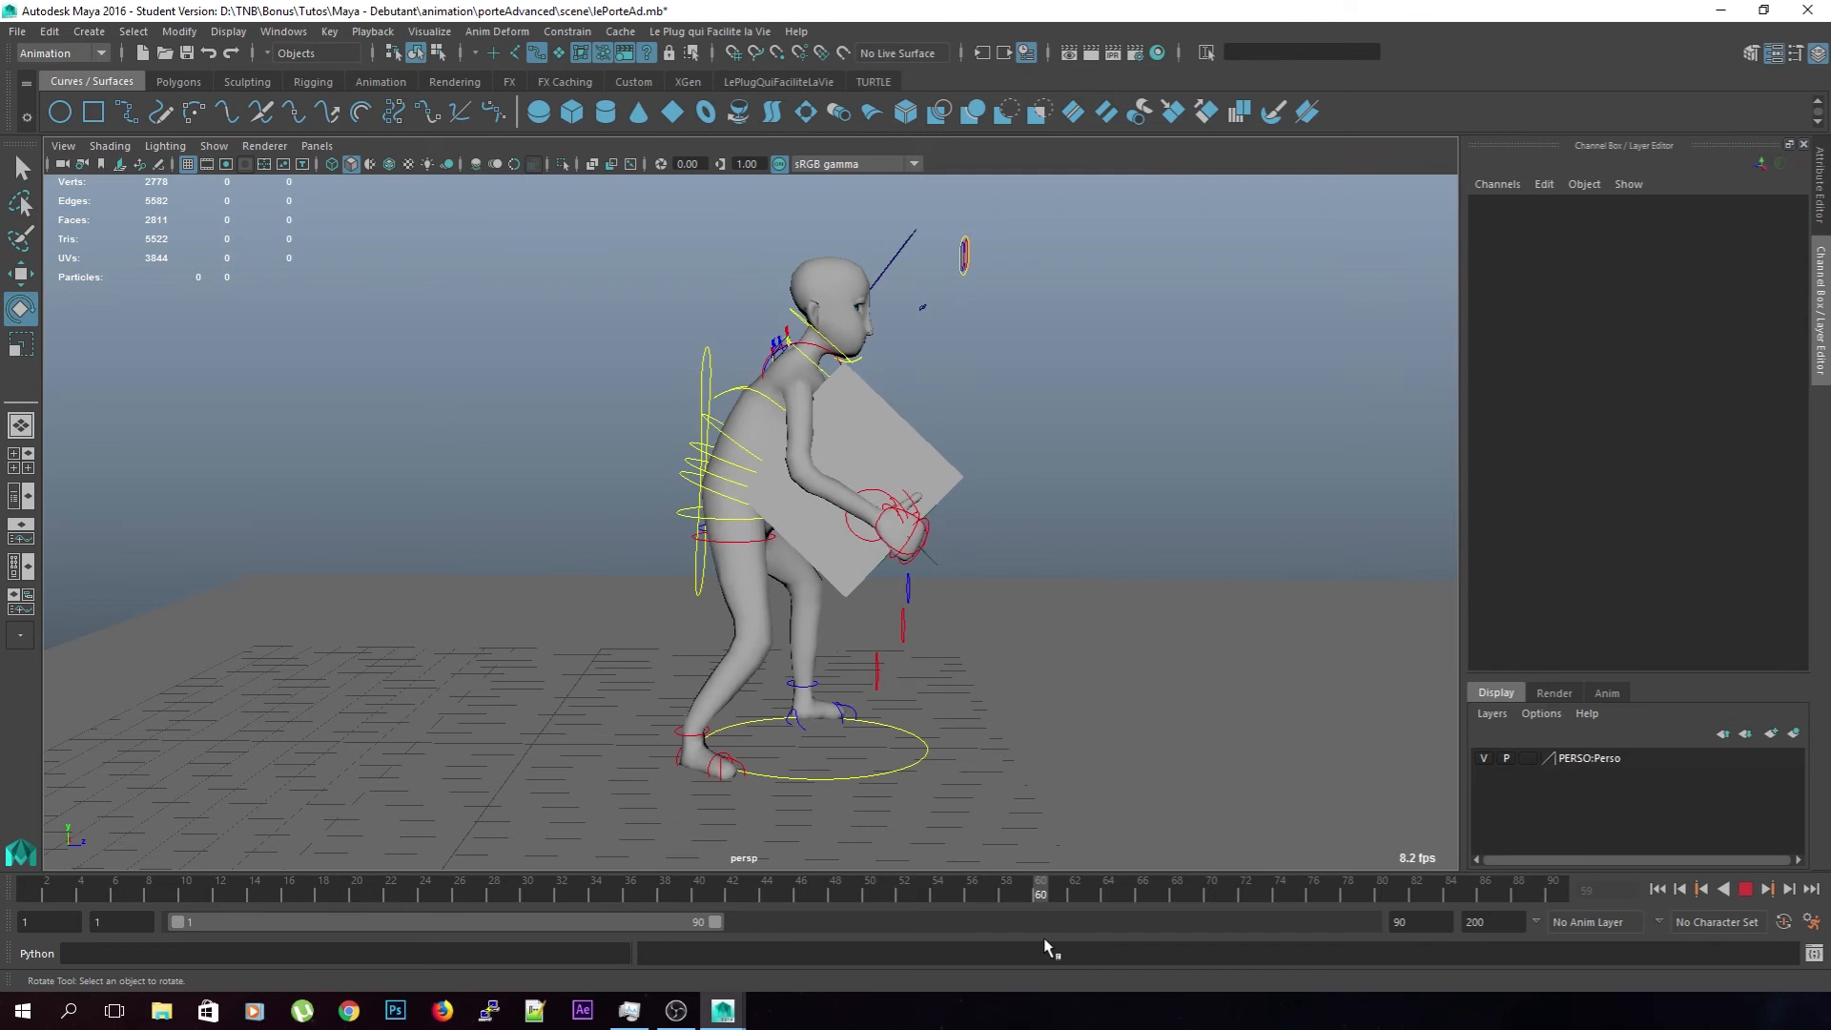
{"action": "scroll", "coordinate": [965, 577], "scroll_direction": "up", "scroll_amount": 4}
{"action": "mouse_move", "coordinate": [966, 578]}
{"action": "left_mouse_down", "text": "alt"}
{"action": "mouse_move", "coordinate": [850, 576]}
{"action": "mouse_move", "coordinate": [973, 573]}
{"action": "left_mouse_up", "text": "alt"}
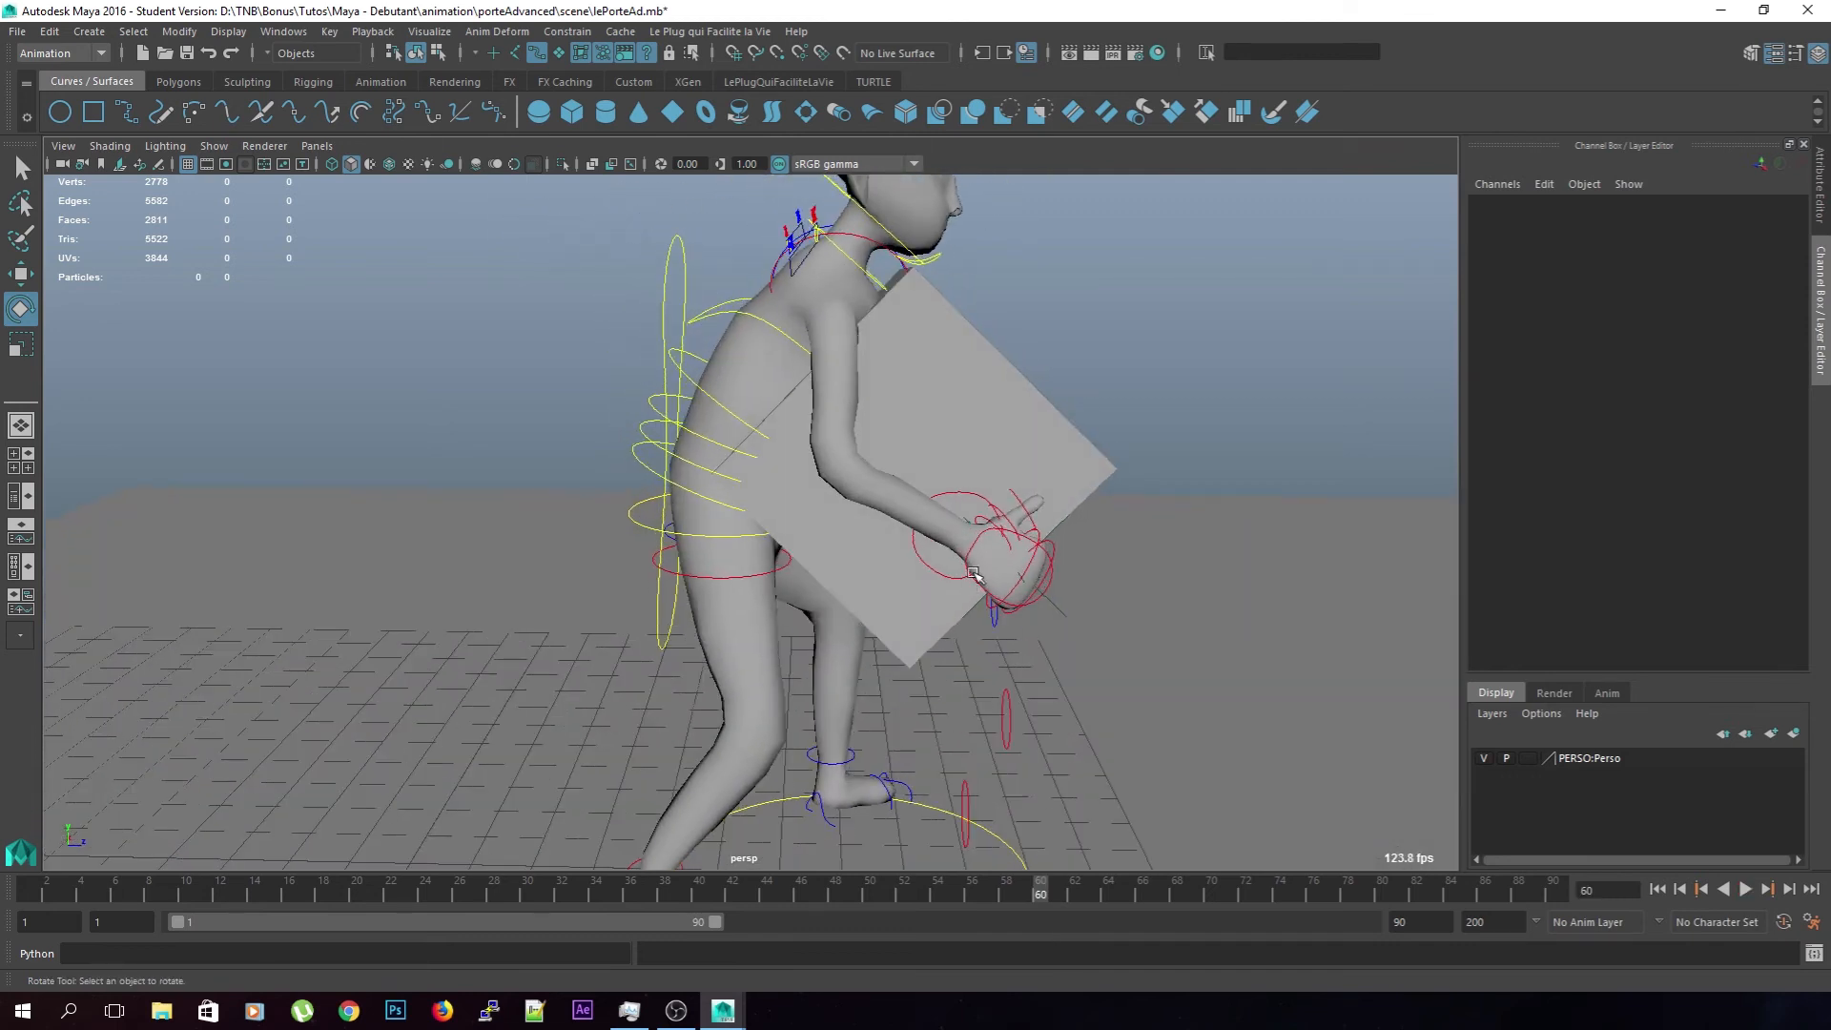
{"action": "left_click", "coordinate": [981, 495]}
{"action": "mouse_move", "coordinate": [1012, 888]}
{"action": "left_mouse_down"}
{"action": "mouse_move", "coordinate": [973, 891]}
{"action": "mouse_move", "coordinate": [1021, 900]}
{"action": "left_mouse_up"}
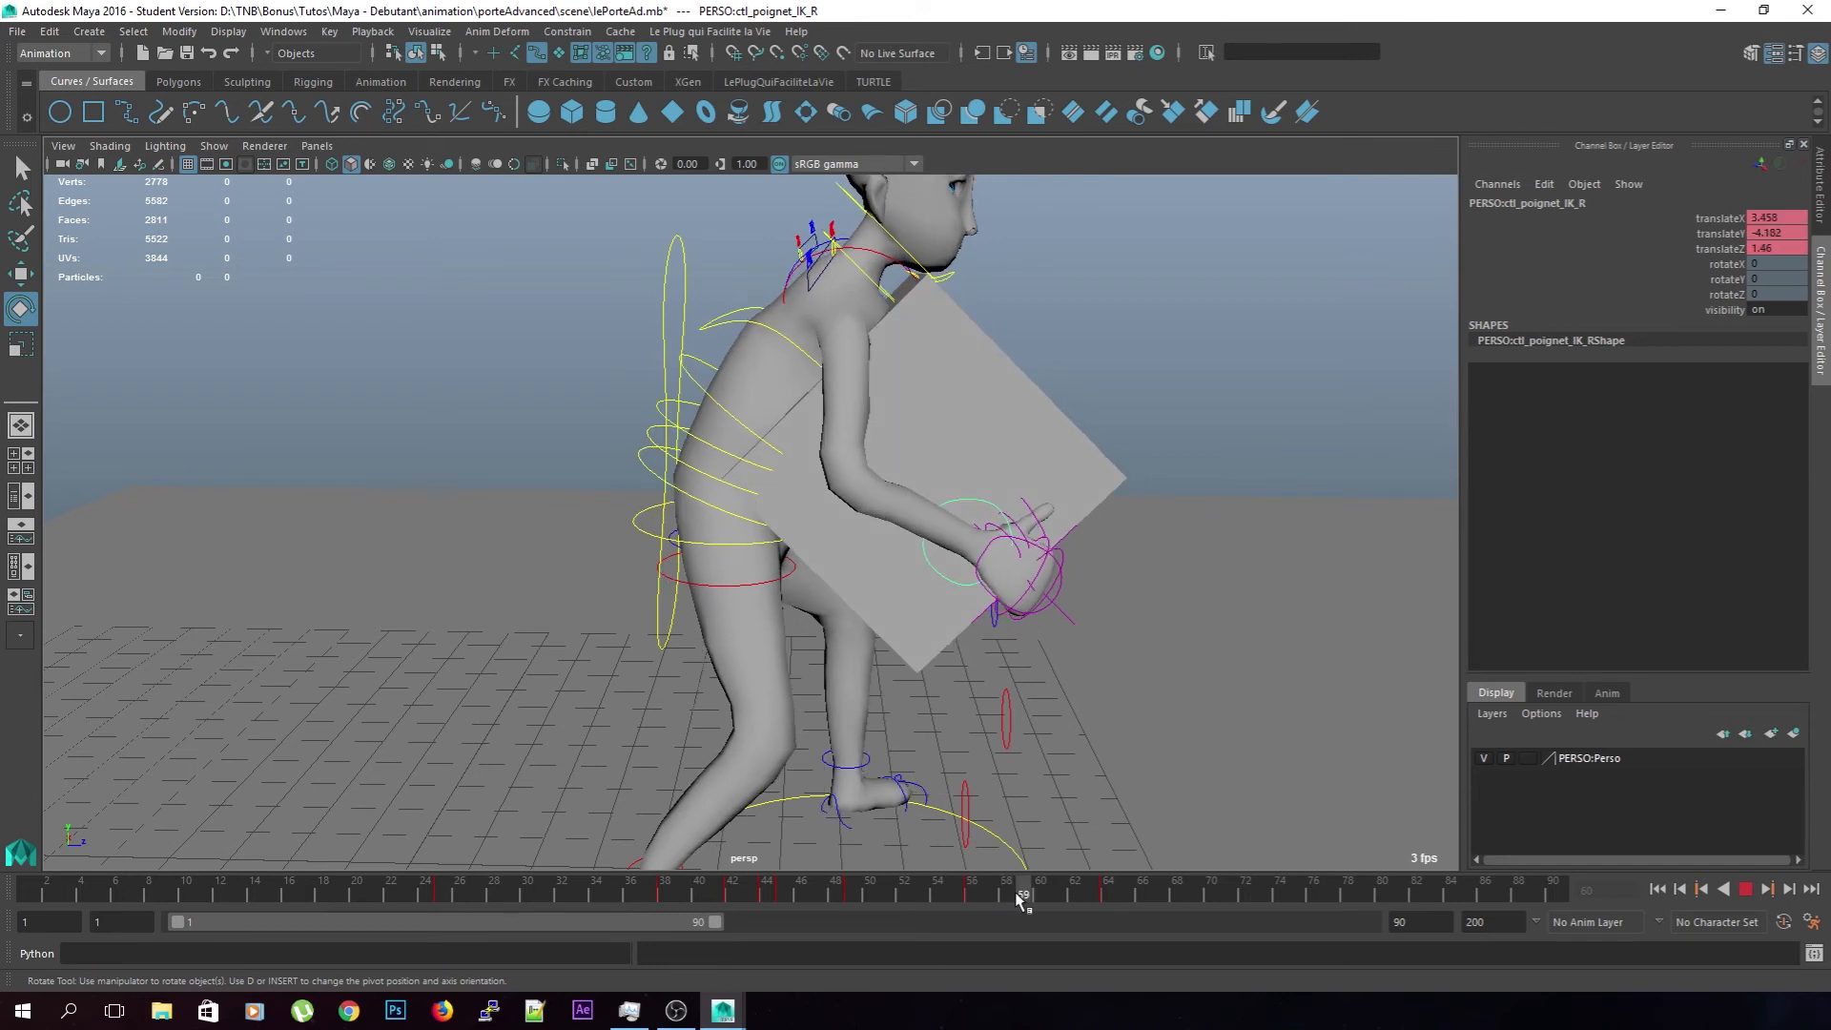
{"action": "left_click_drag", "start_coordinate": [572, 569], "coordinate": [656, 547], "text": "alt"}
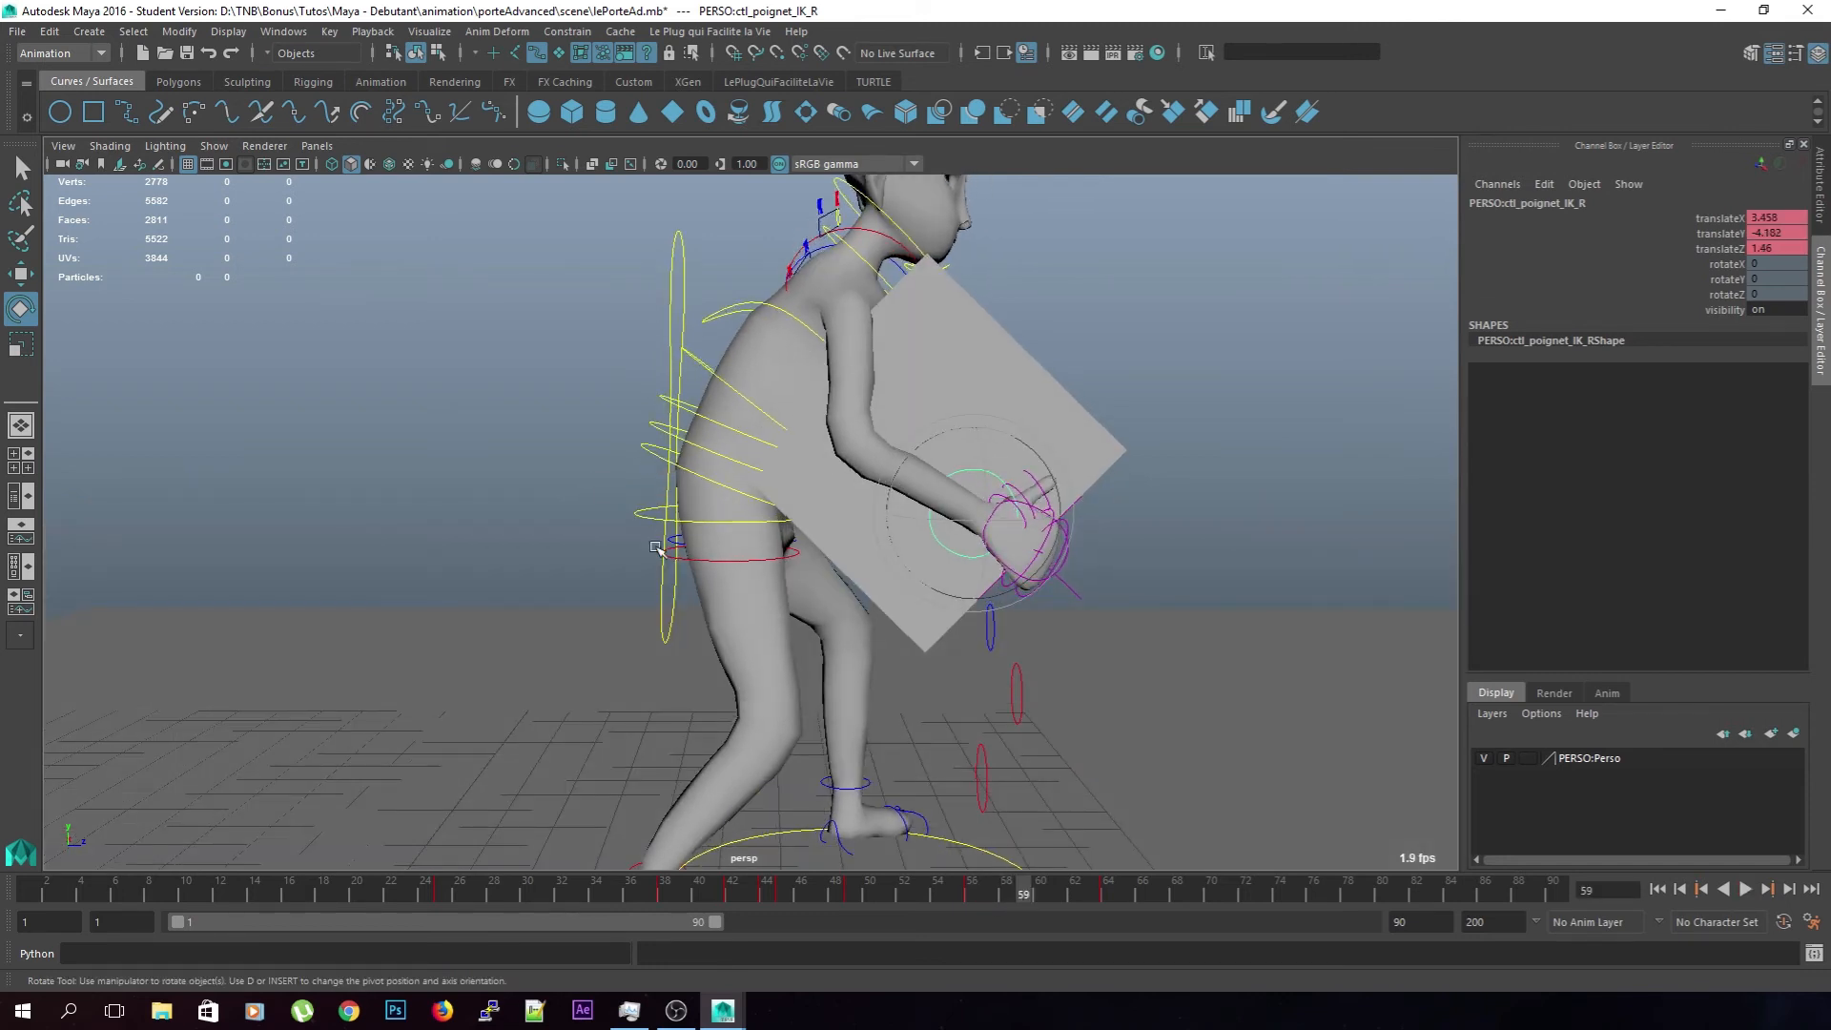
{"action": "left_click_drag", "start_coordinate": [1025, 888], "coordinate": [979, 907]}
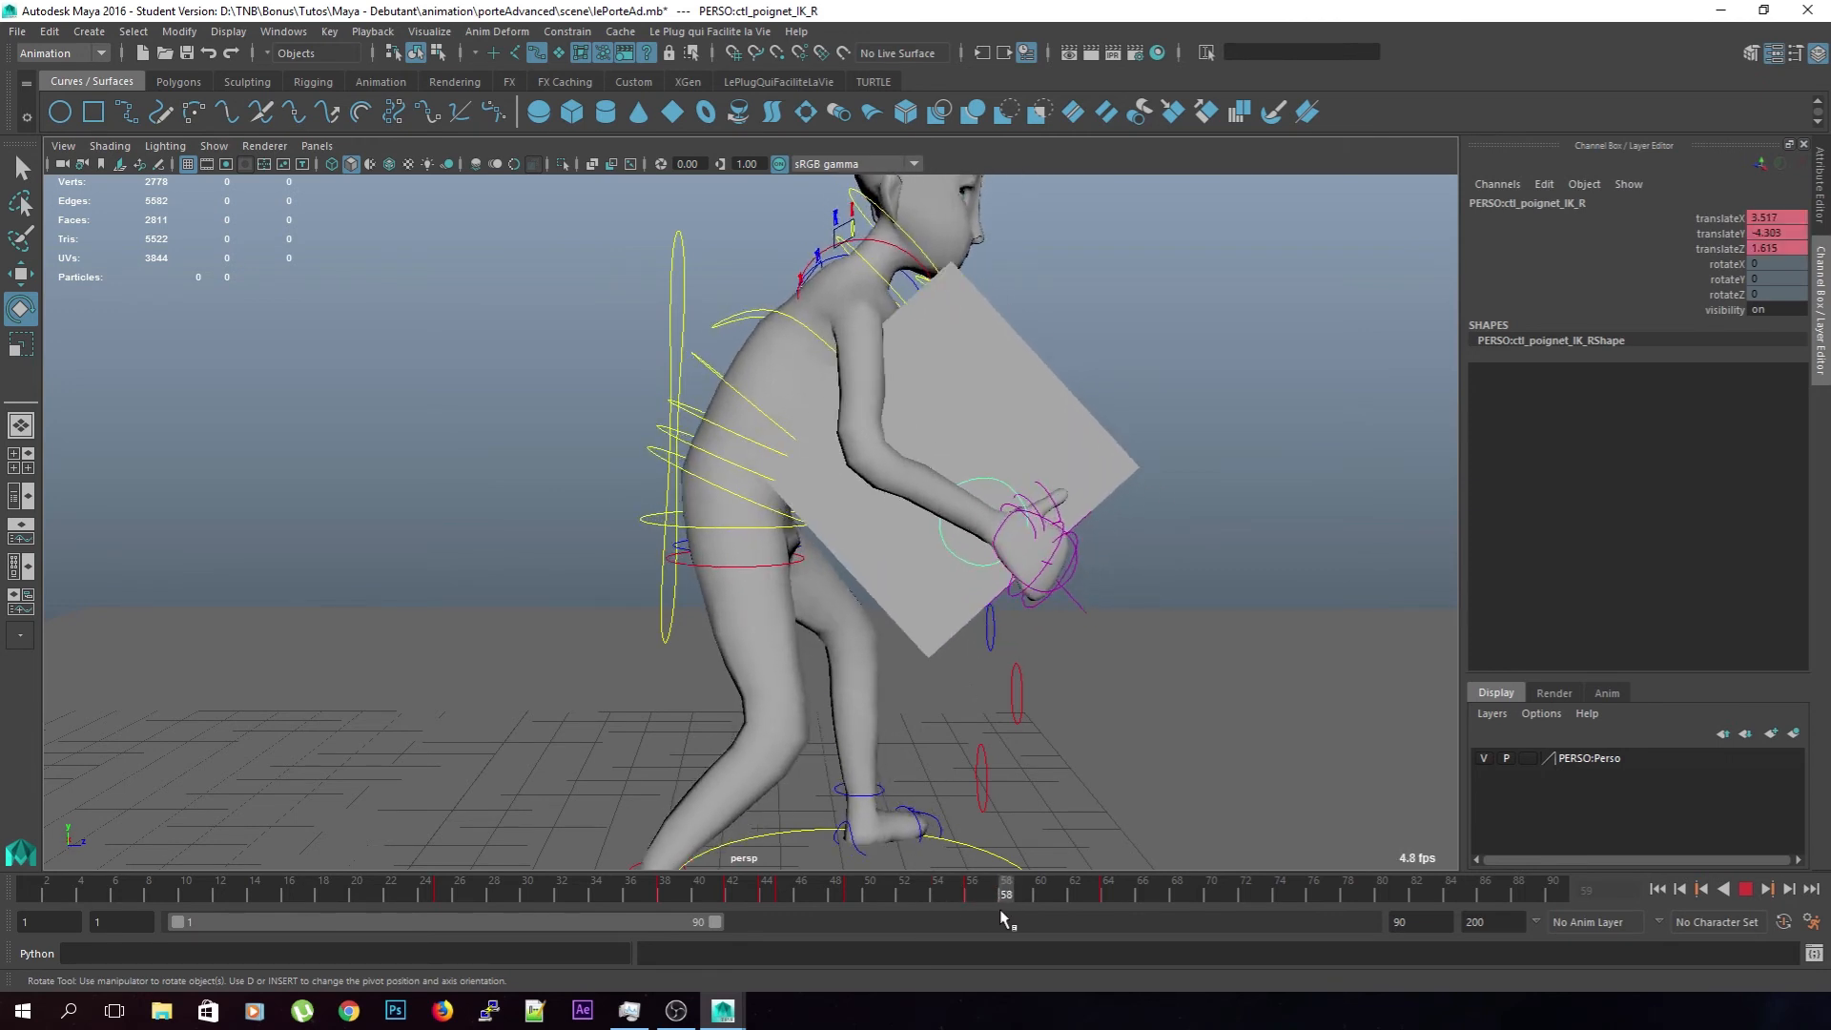
Select the four spine controls and open their curves in the Graph Editor, focused on frames 42 to 64
{"action": "left_click", "coordinate": [691, 423]}
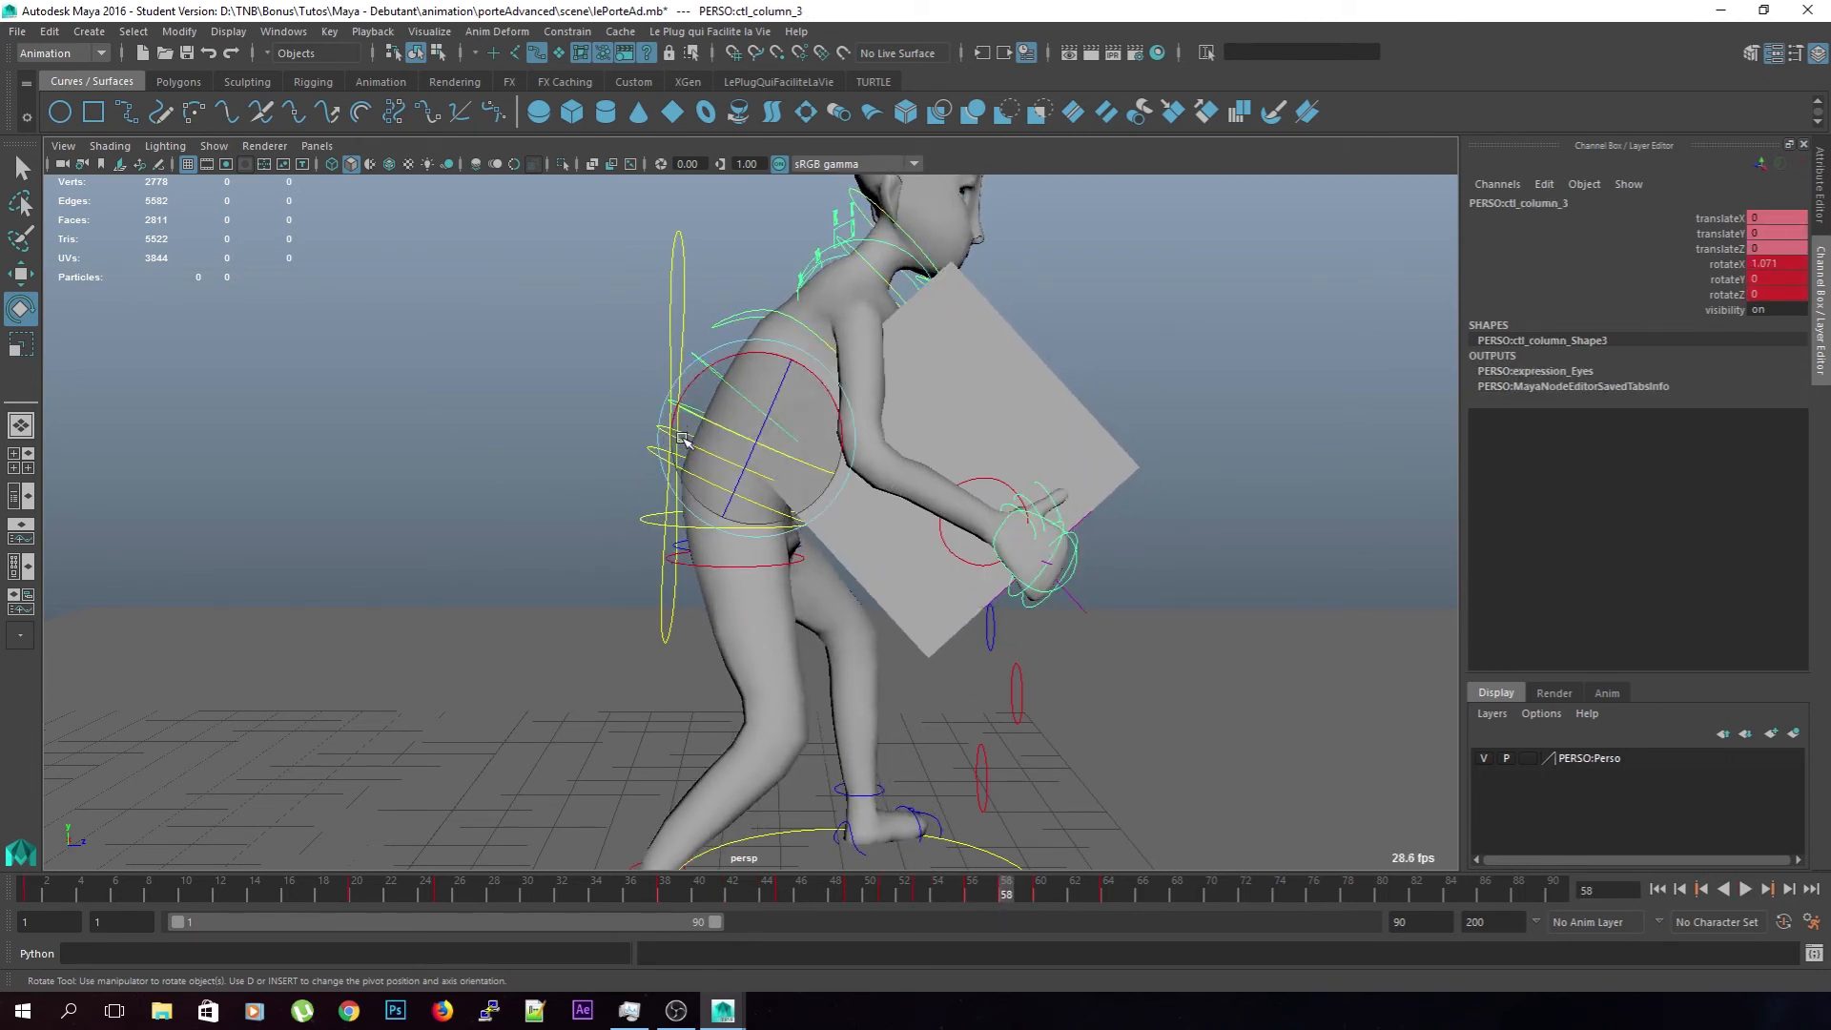
{"action": "key", "text": "q"}
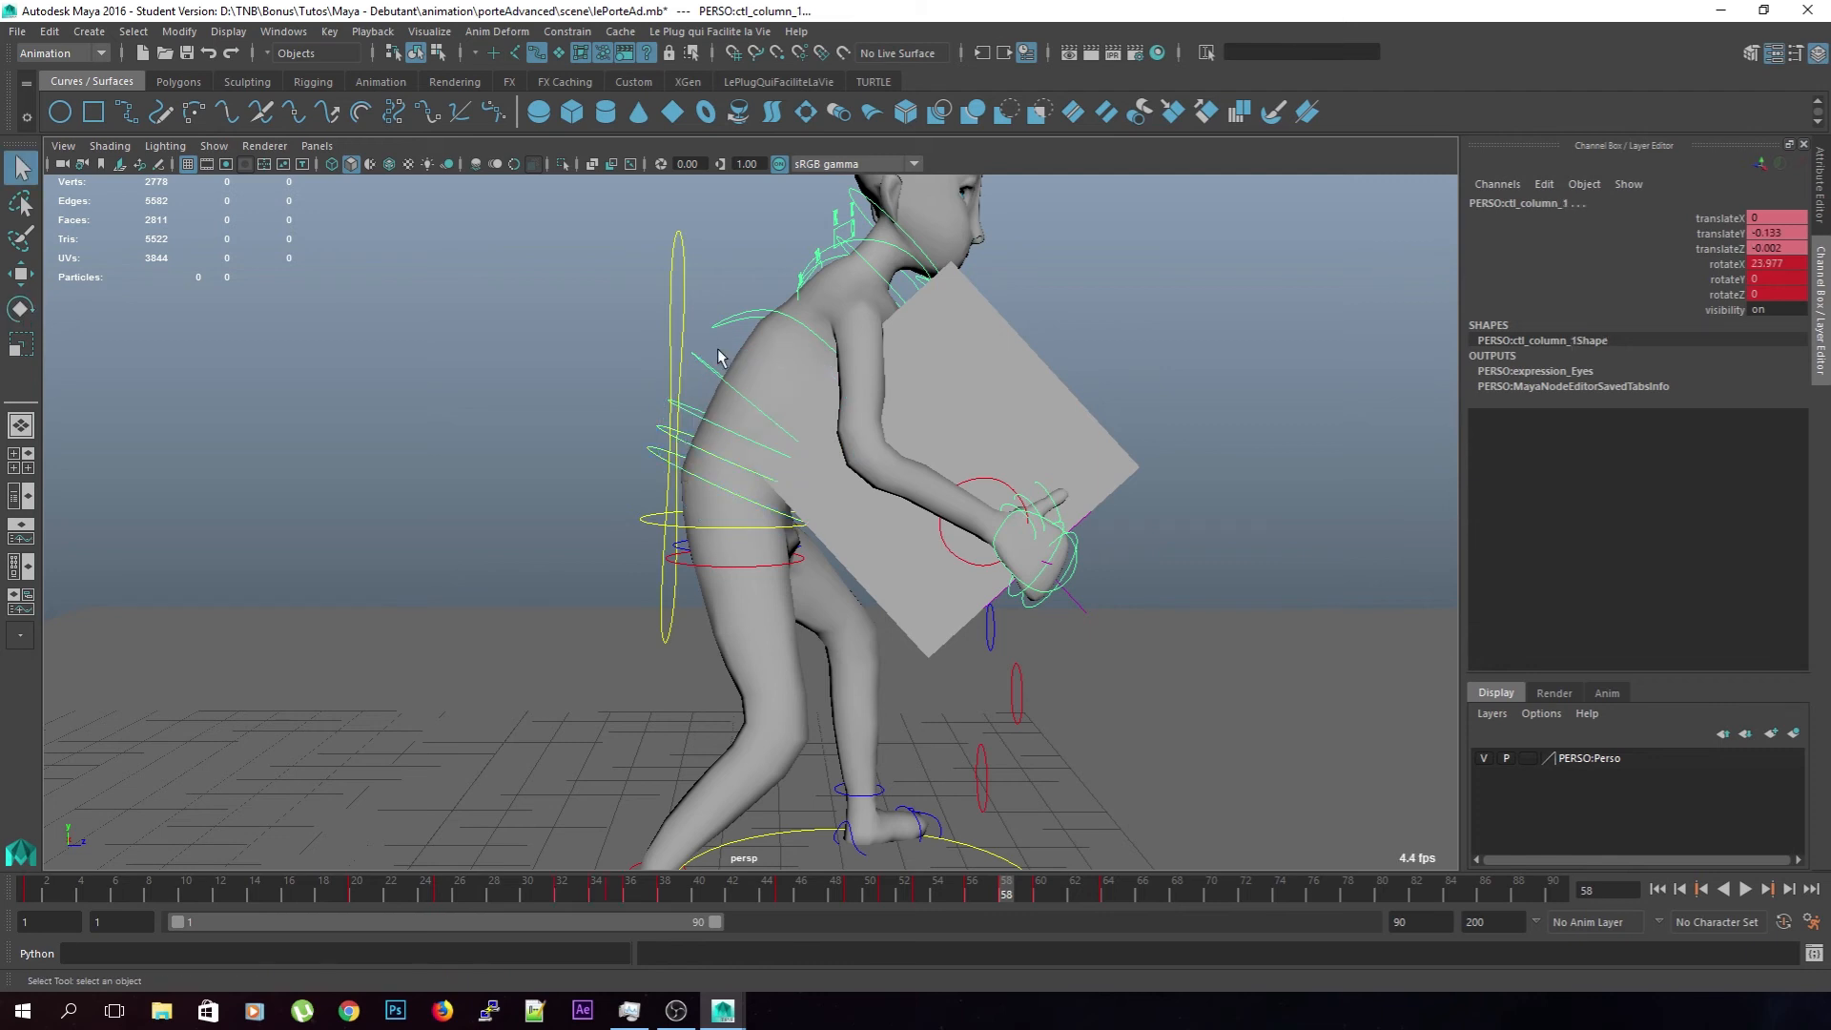
{"action": "left_click", "coordinate": [283, 31]}
{"action": "mouse_move", "coordinate": [471, 96]}
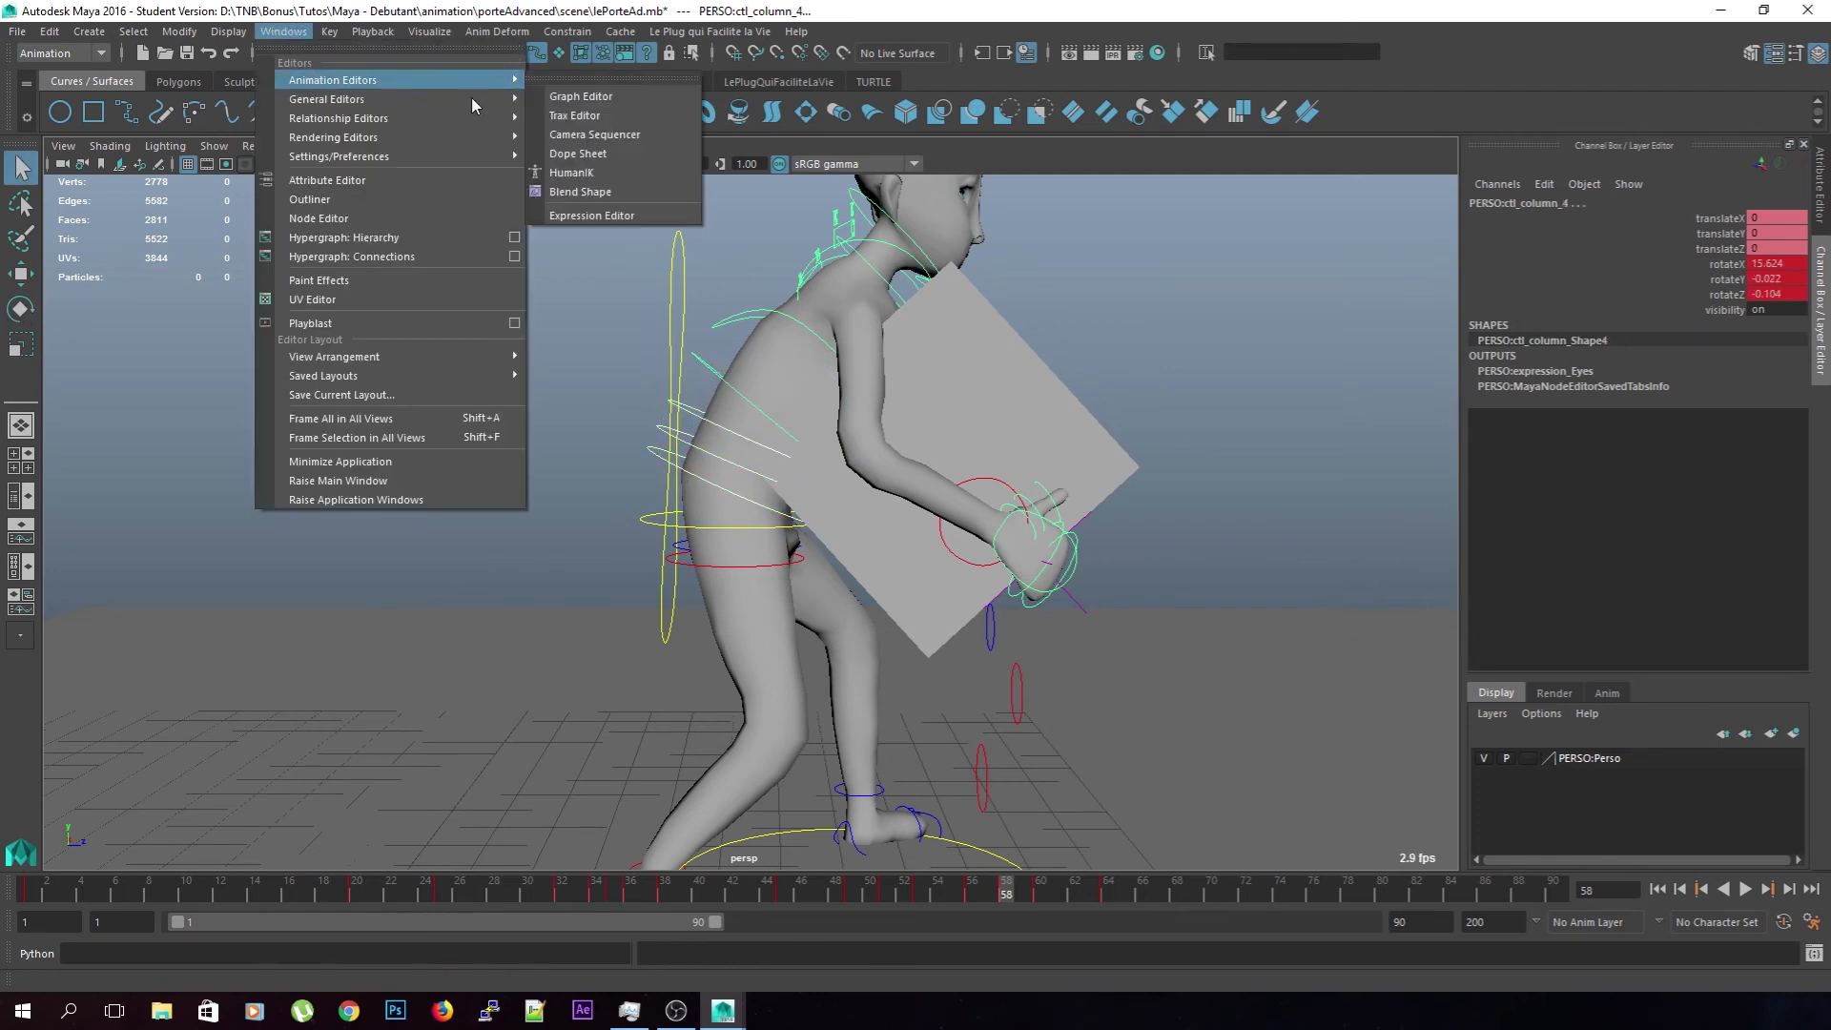
{"action": "left_click", "coordinate": [610, 96]}
{"action": "scroll", "coordinate": [1153, 484], "scroll_direction": "down", "scroll_amount": 10}
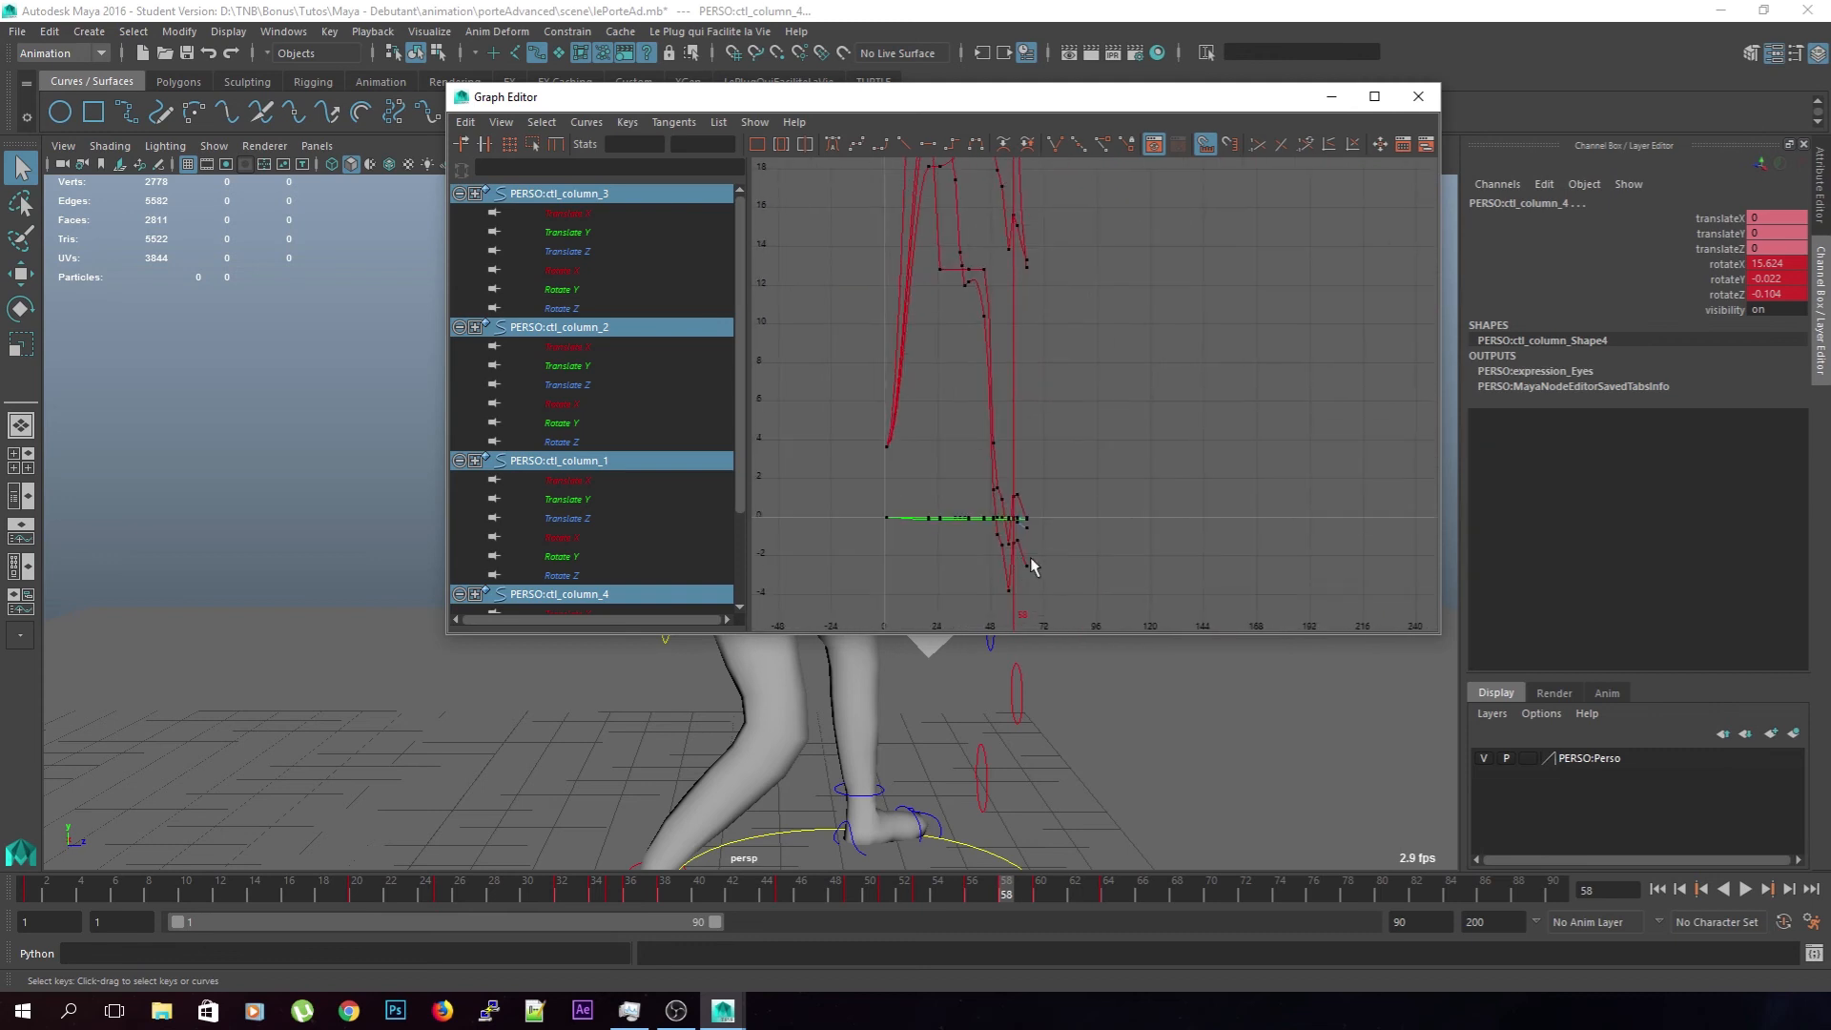
{"action": "key", "text": "a"}
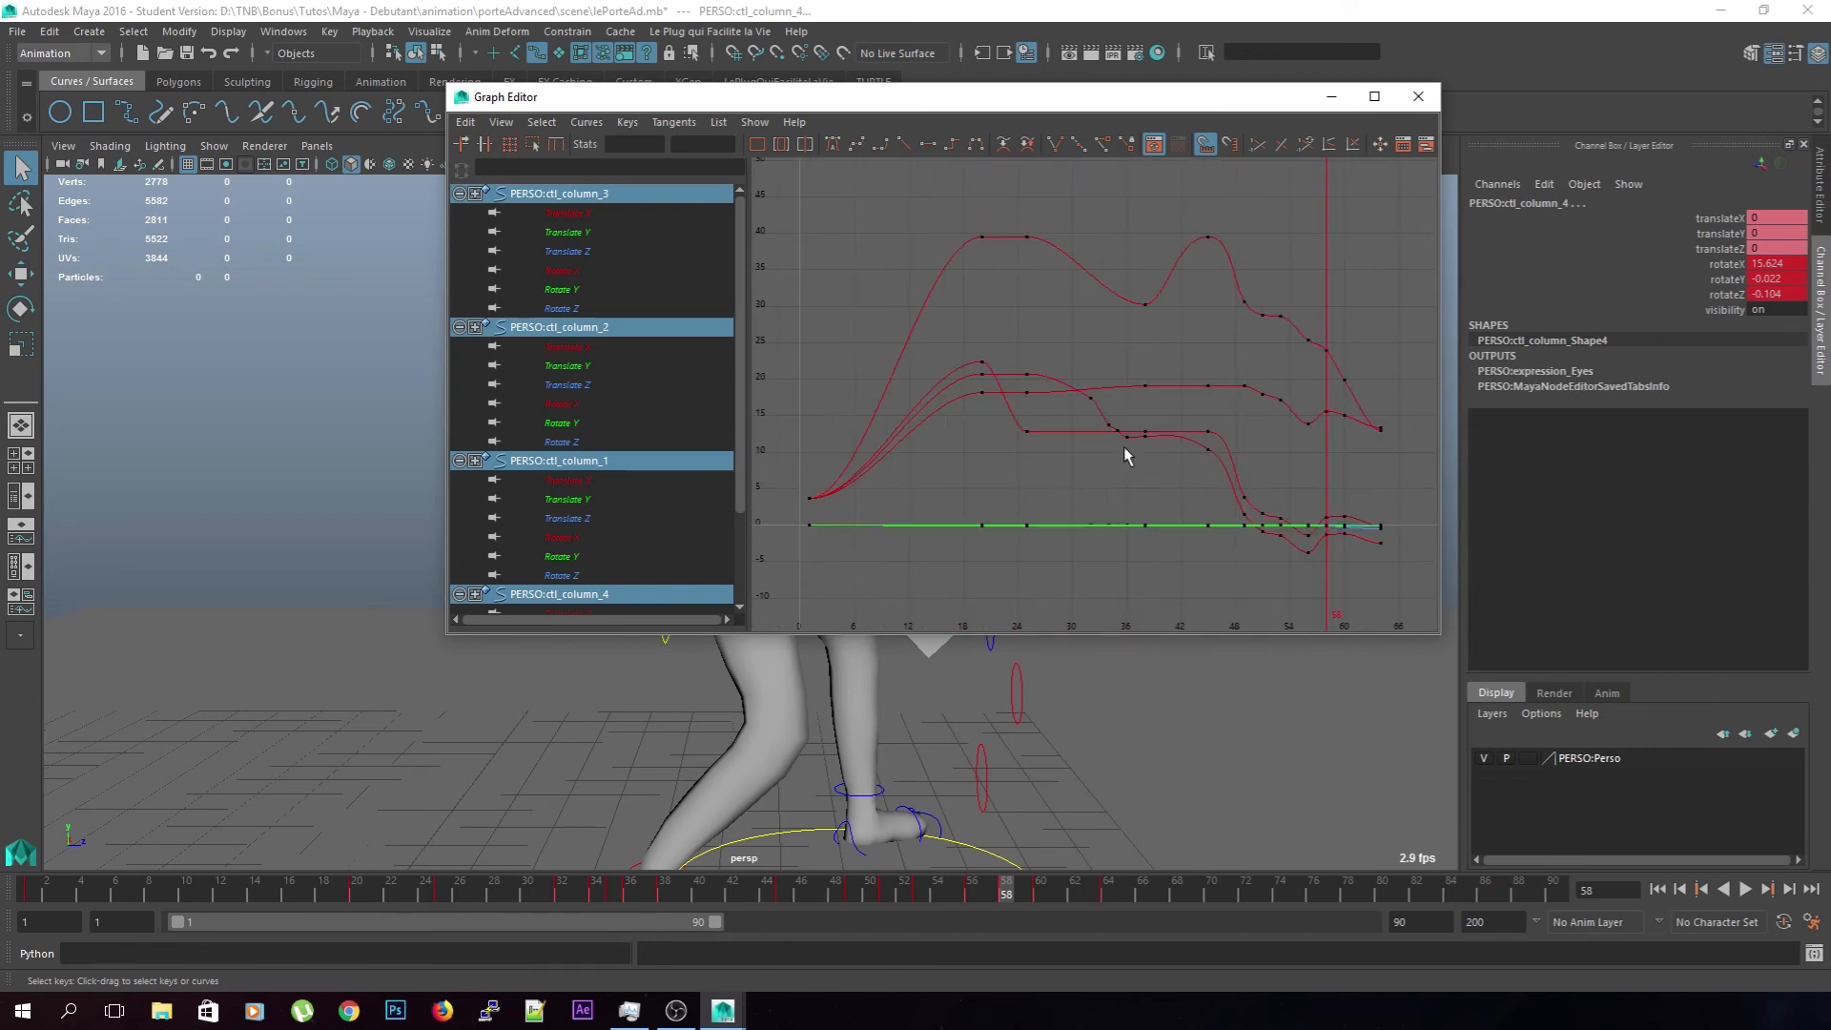
{"action": "middle_click_drag", "start_coordinate": [1236, 439], "coordinate": [891, 231], "text": "alt"}
{"action": "scroll", "coordinate": [1173, 445], "scroll_direction": "up", "scroll_amount": 4}
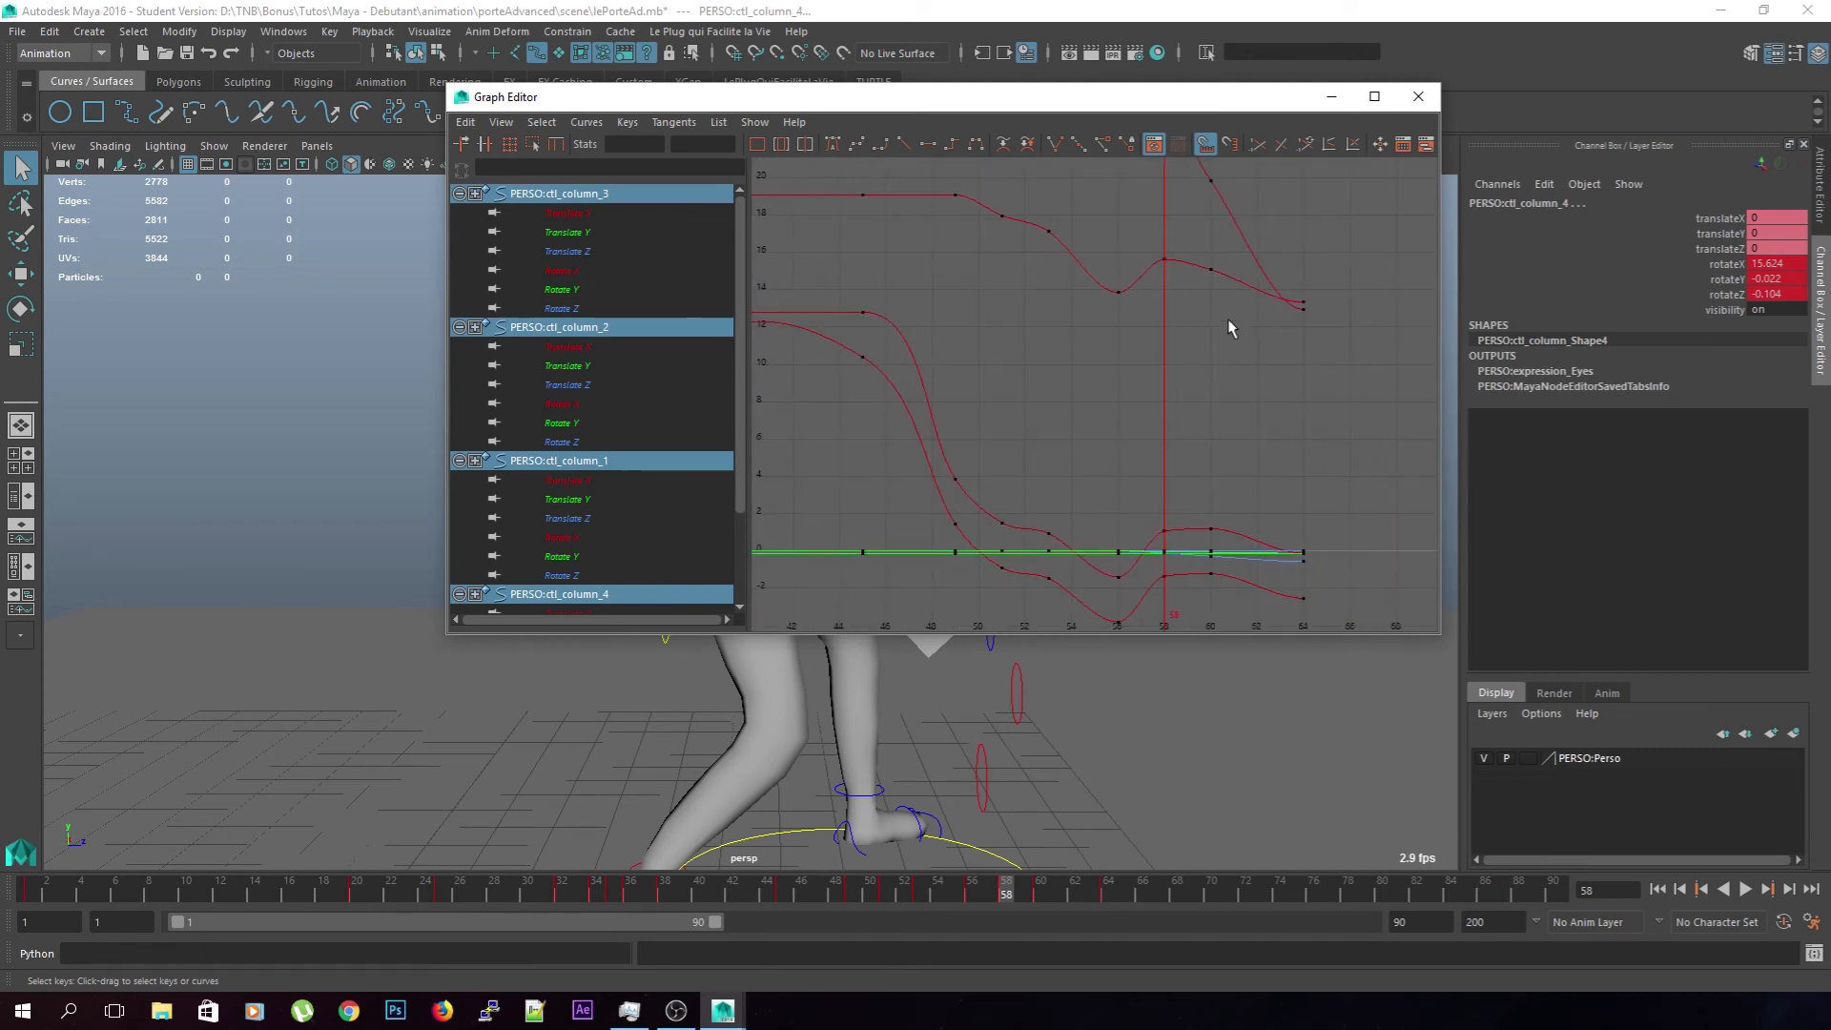
Delete the frame 58 Rotate X keys from the three lower spine curves and put the Graph Editor away
{"action": "middle_click_drag", "start_coordinate": [1200, 373], "coordinate": [1190, 342], "text": "alt"}
{"action": "left_click", "coordinate": [1190, 340]}
{"action": "scroll", "coordinate": [1190, 336], "scroll_direction": "down", "scroll_amount": 3}
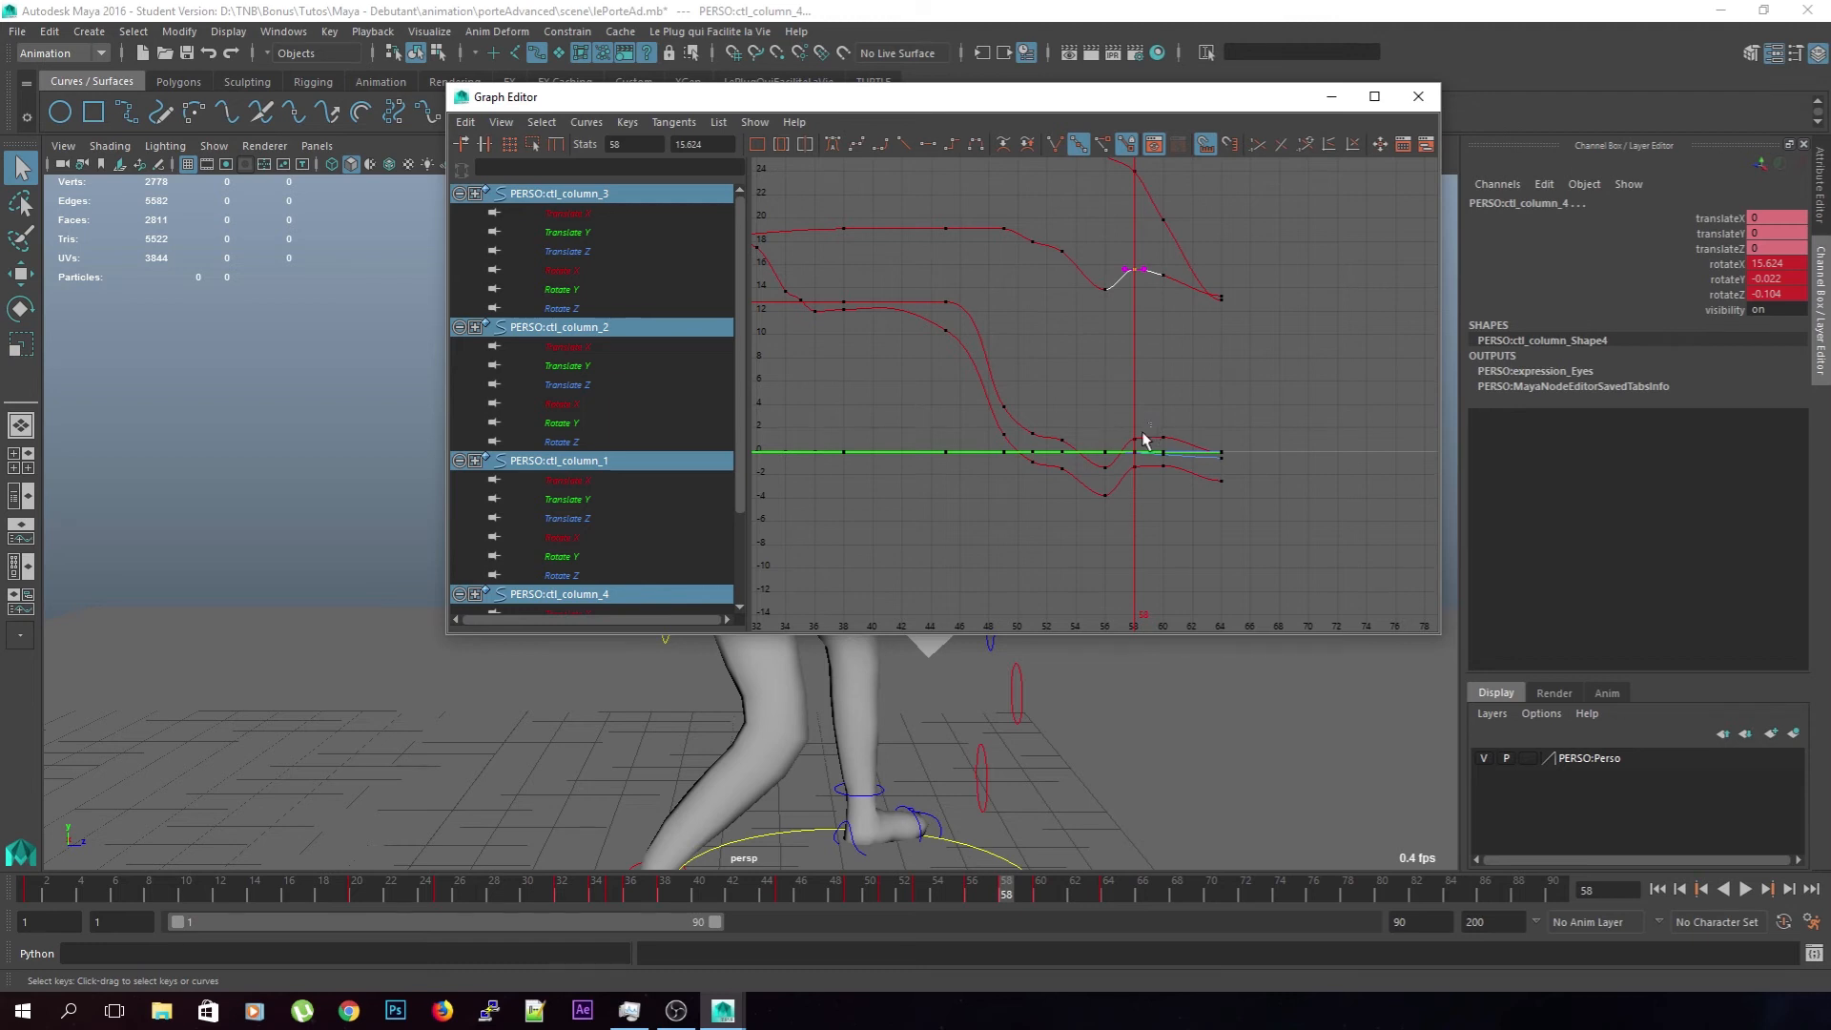
{"action": "left_click_drag", "start_coordinate": [1142, 428], "coordinate": [1128, 445], "text": "shift"}
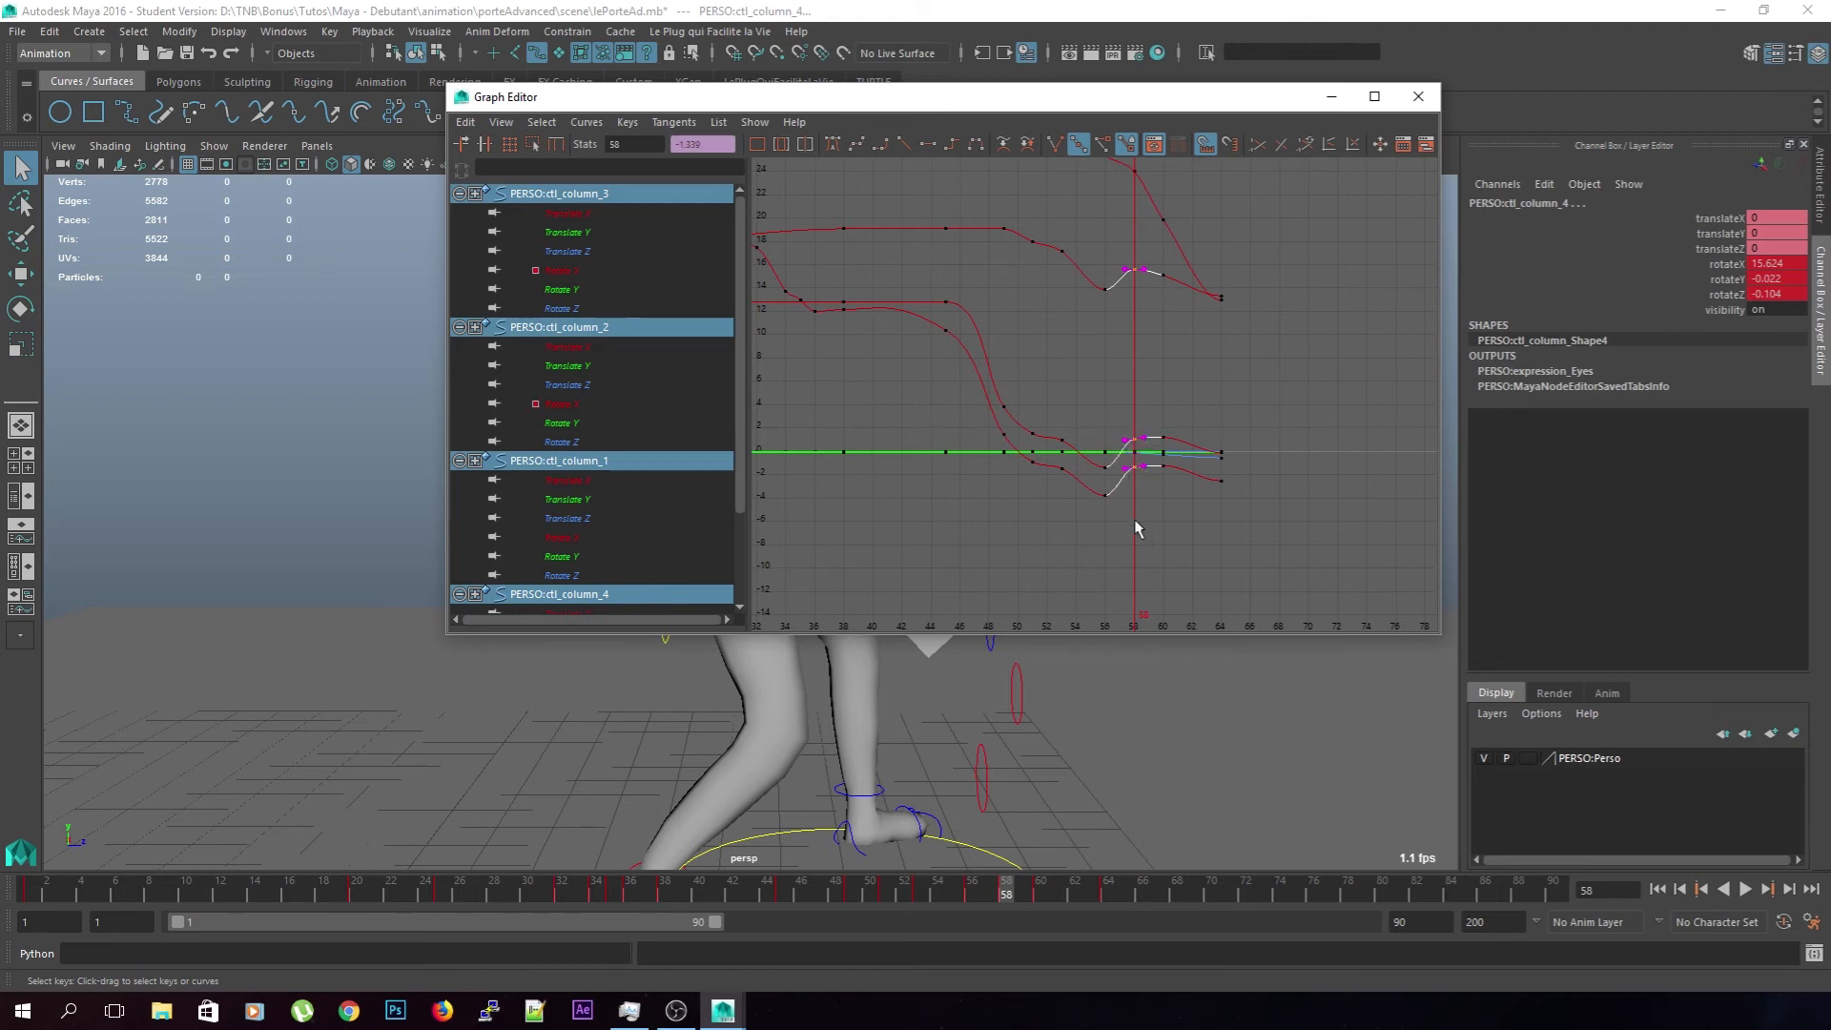
{"action": "middle_click_drag", "start_coordinate": [1186, 371], "coordinate": [1186, 426], "text": "alt"}
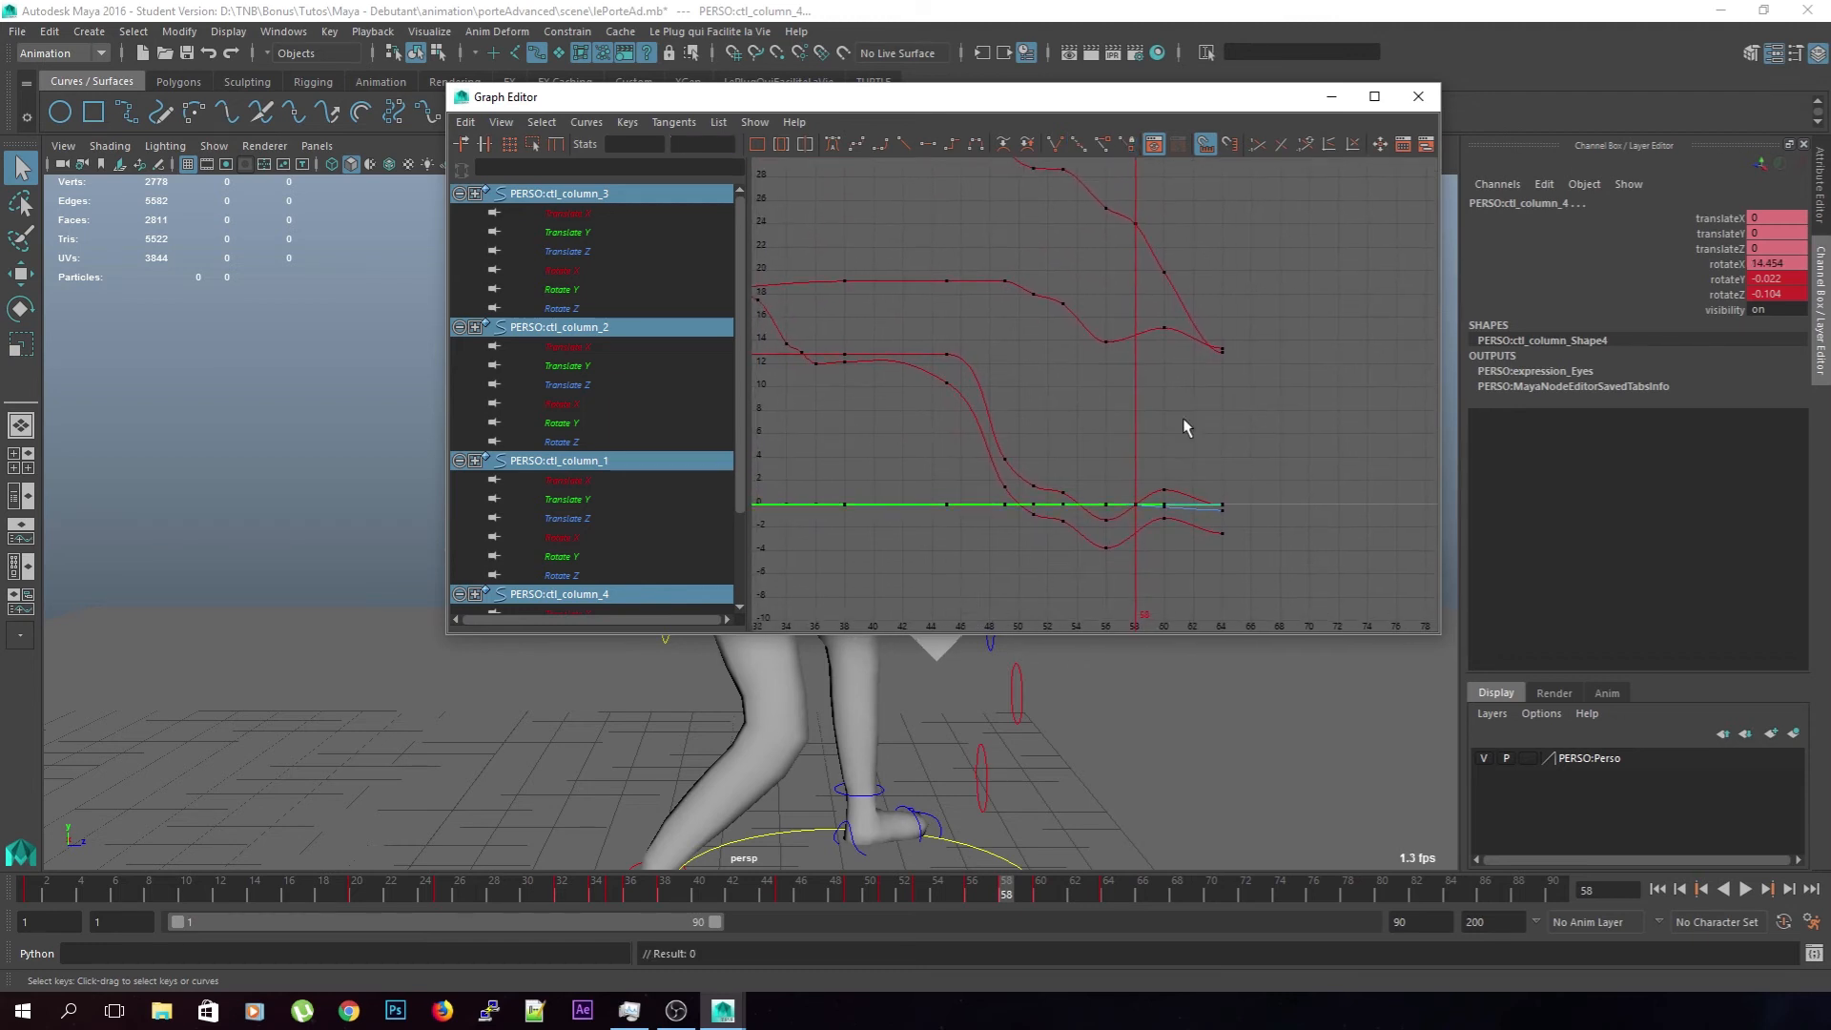
{"action": "left_click", "coordinate": [1322, 100]}
Play back the lift, delete the selected spine controls' keys at frame 60, and replay the motion
{"action": "left_click_drag", "start_coordinate": [1011, 896], "coordinate": [774, 894]}
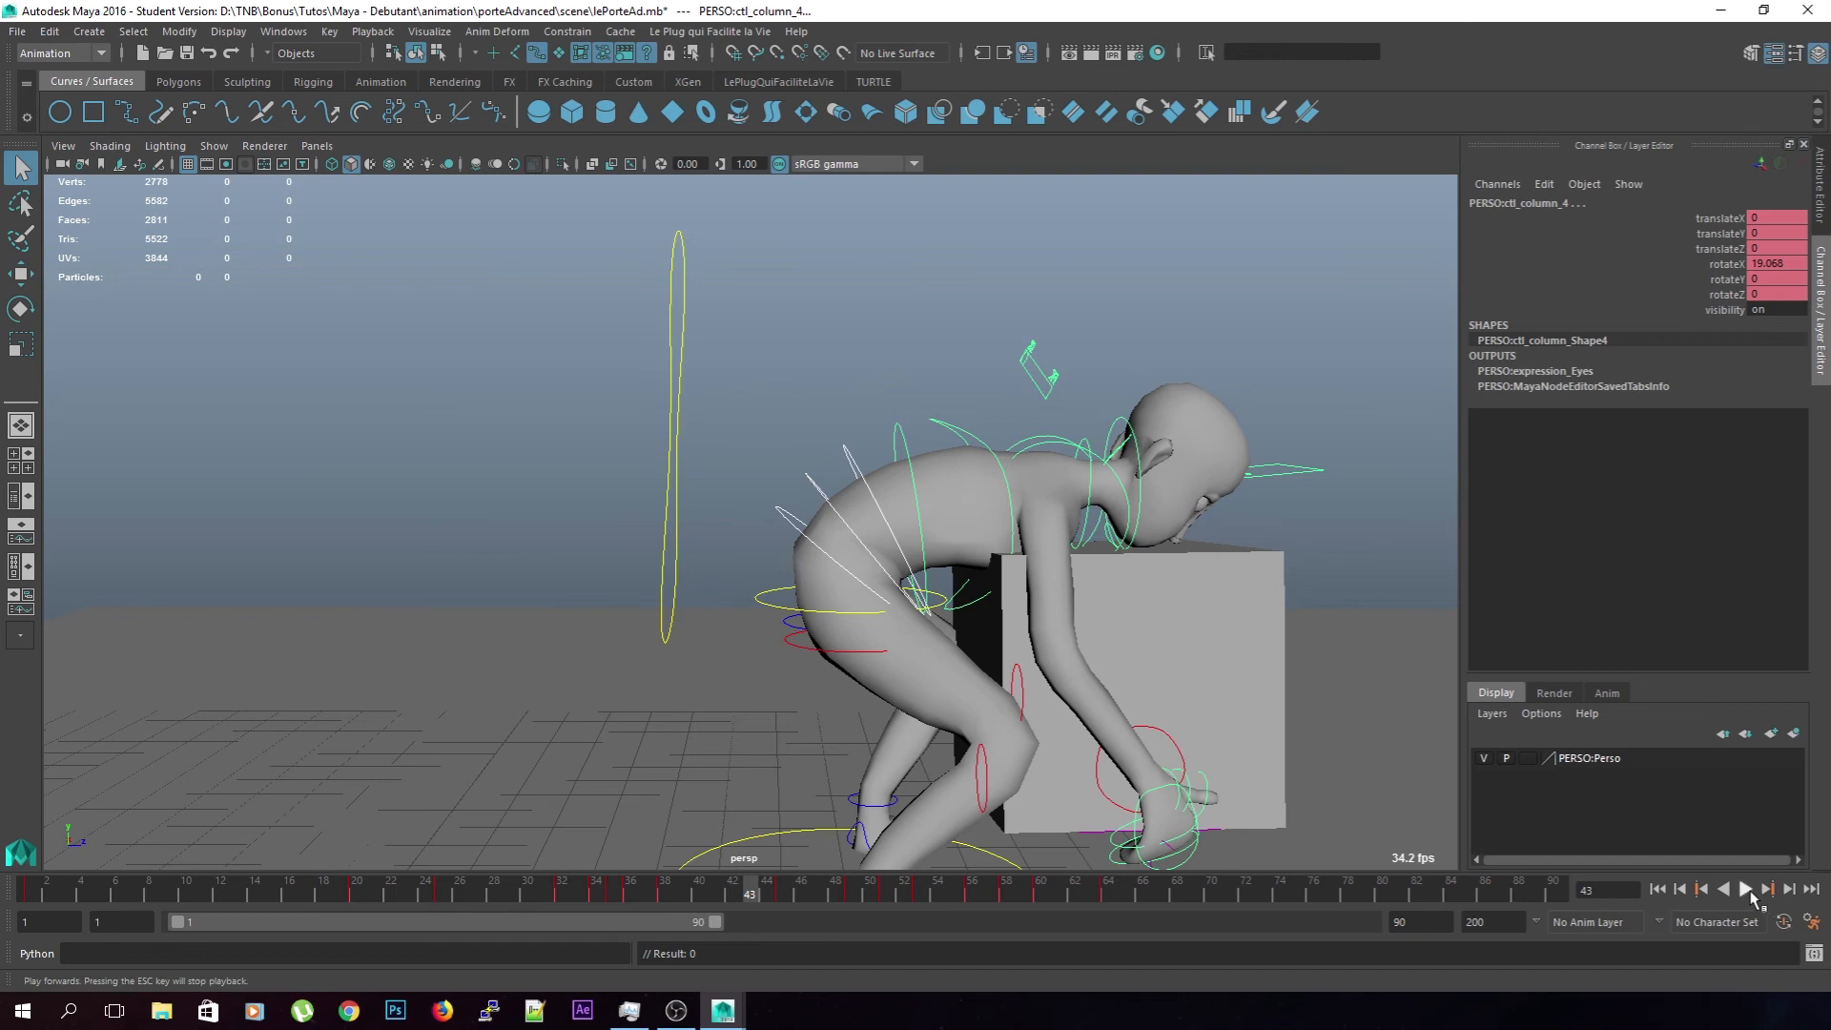
{"action": "left_click", "coordinate": [1749, 891]}
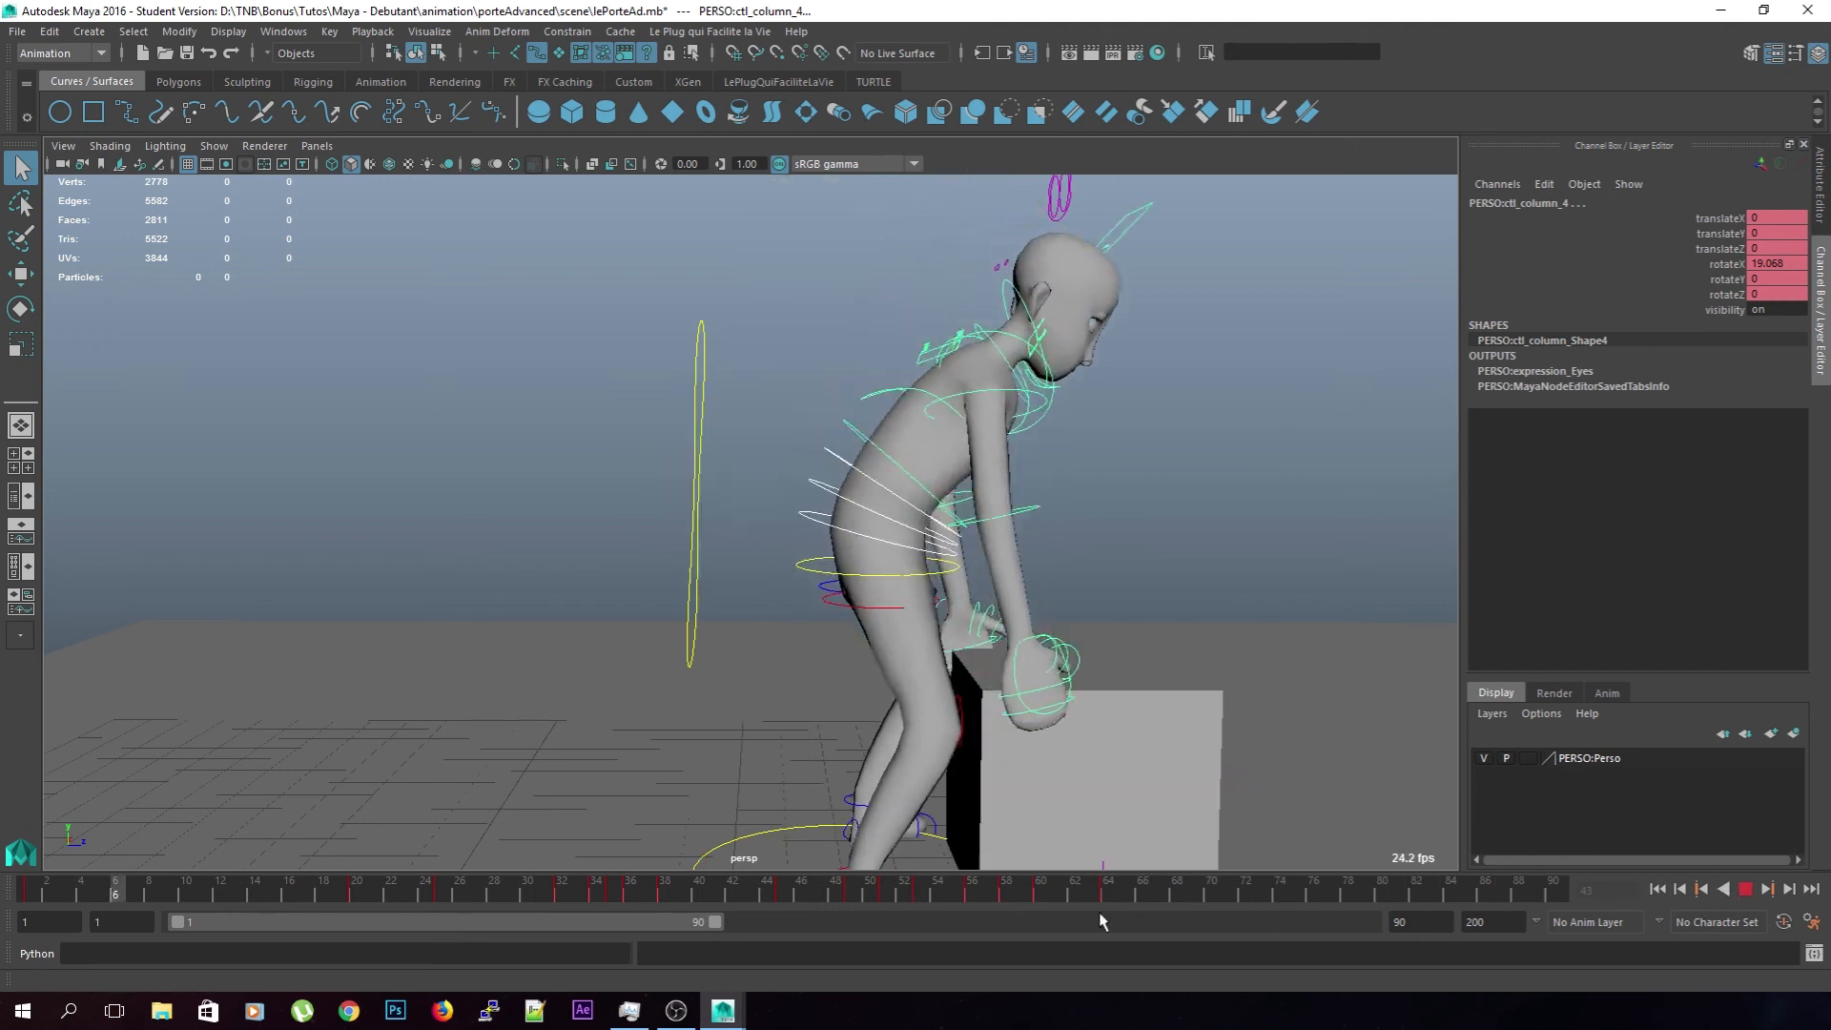
{"action": "left_click", "coordinate": [1746, 889]}
{"action": "left_click_drag", "start_coordinate": [1098, 911], "coordinate": [1039, 906]}
{"action": "right_click", "coordinate": [1039, 908]}
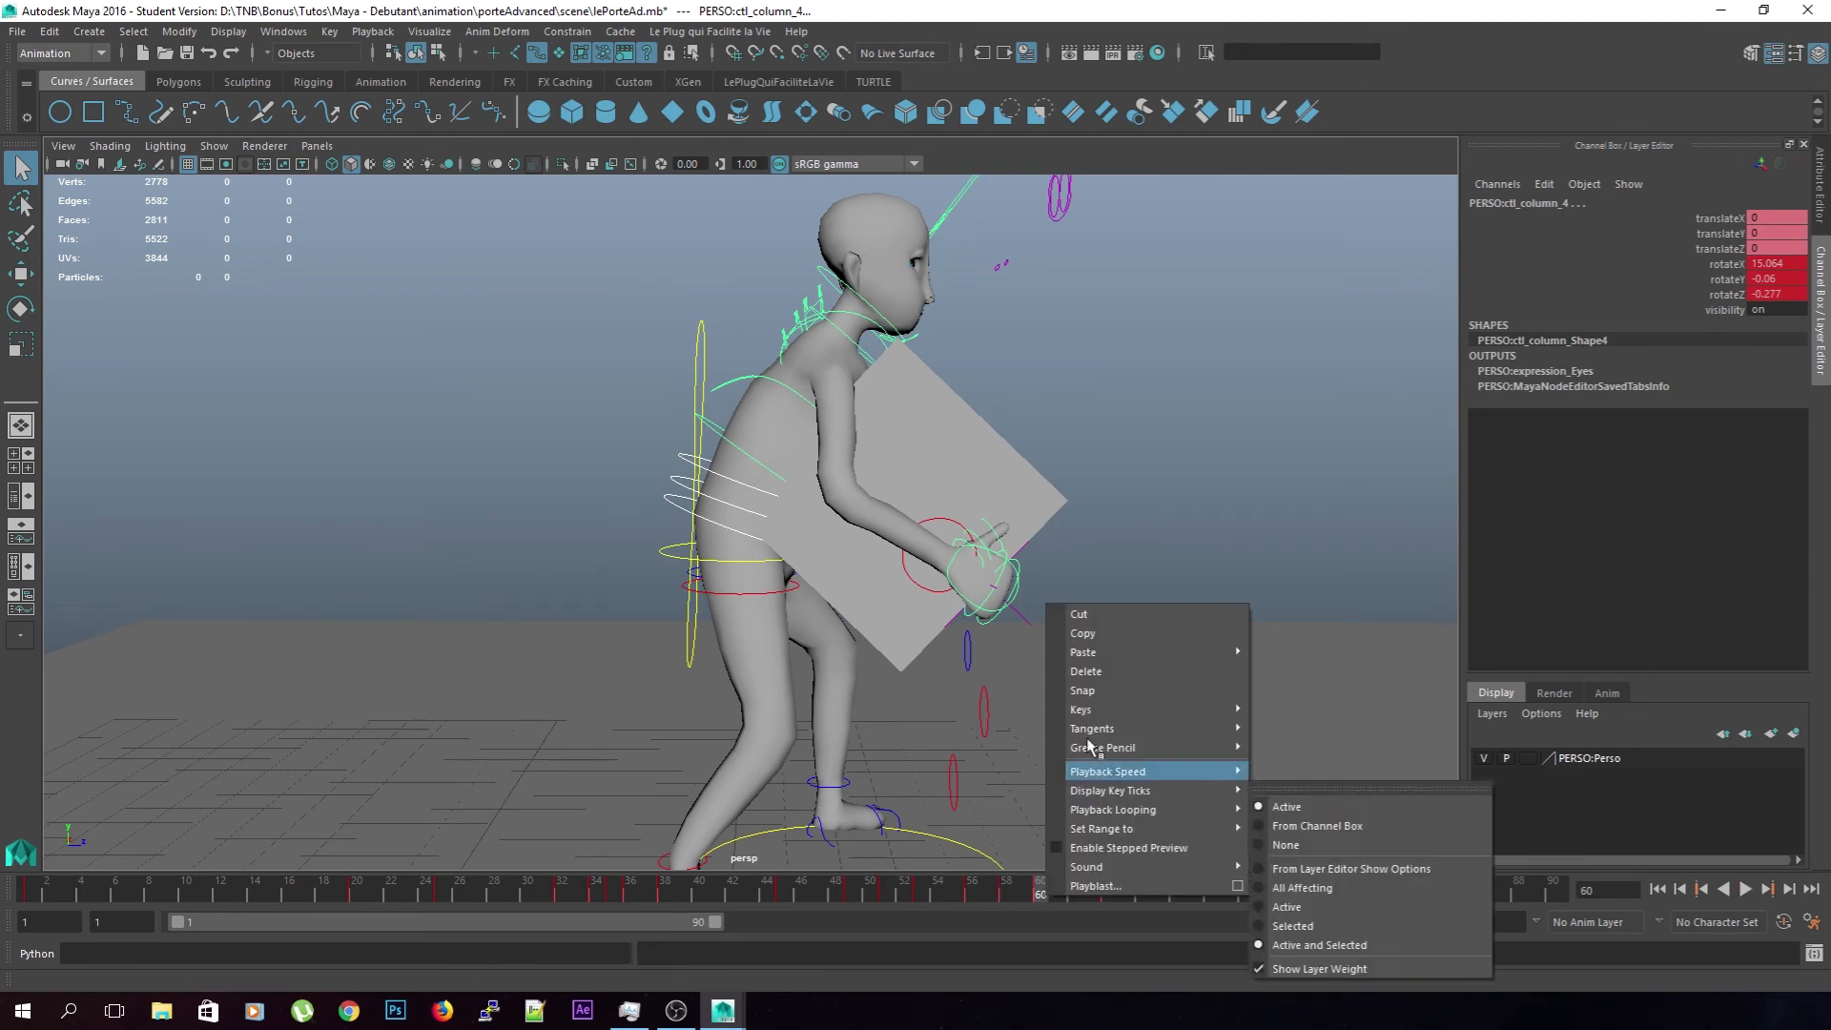
{"action": "left_click", "coordinate": [1082, 680]}
{"action": "key", "text": "alt+v"}
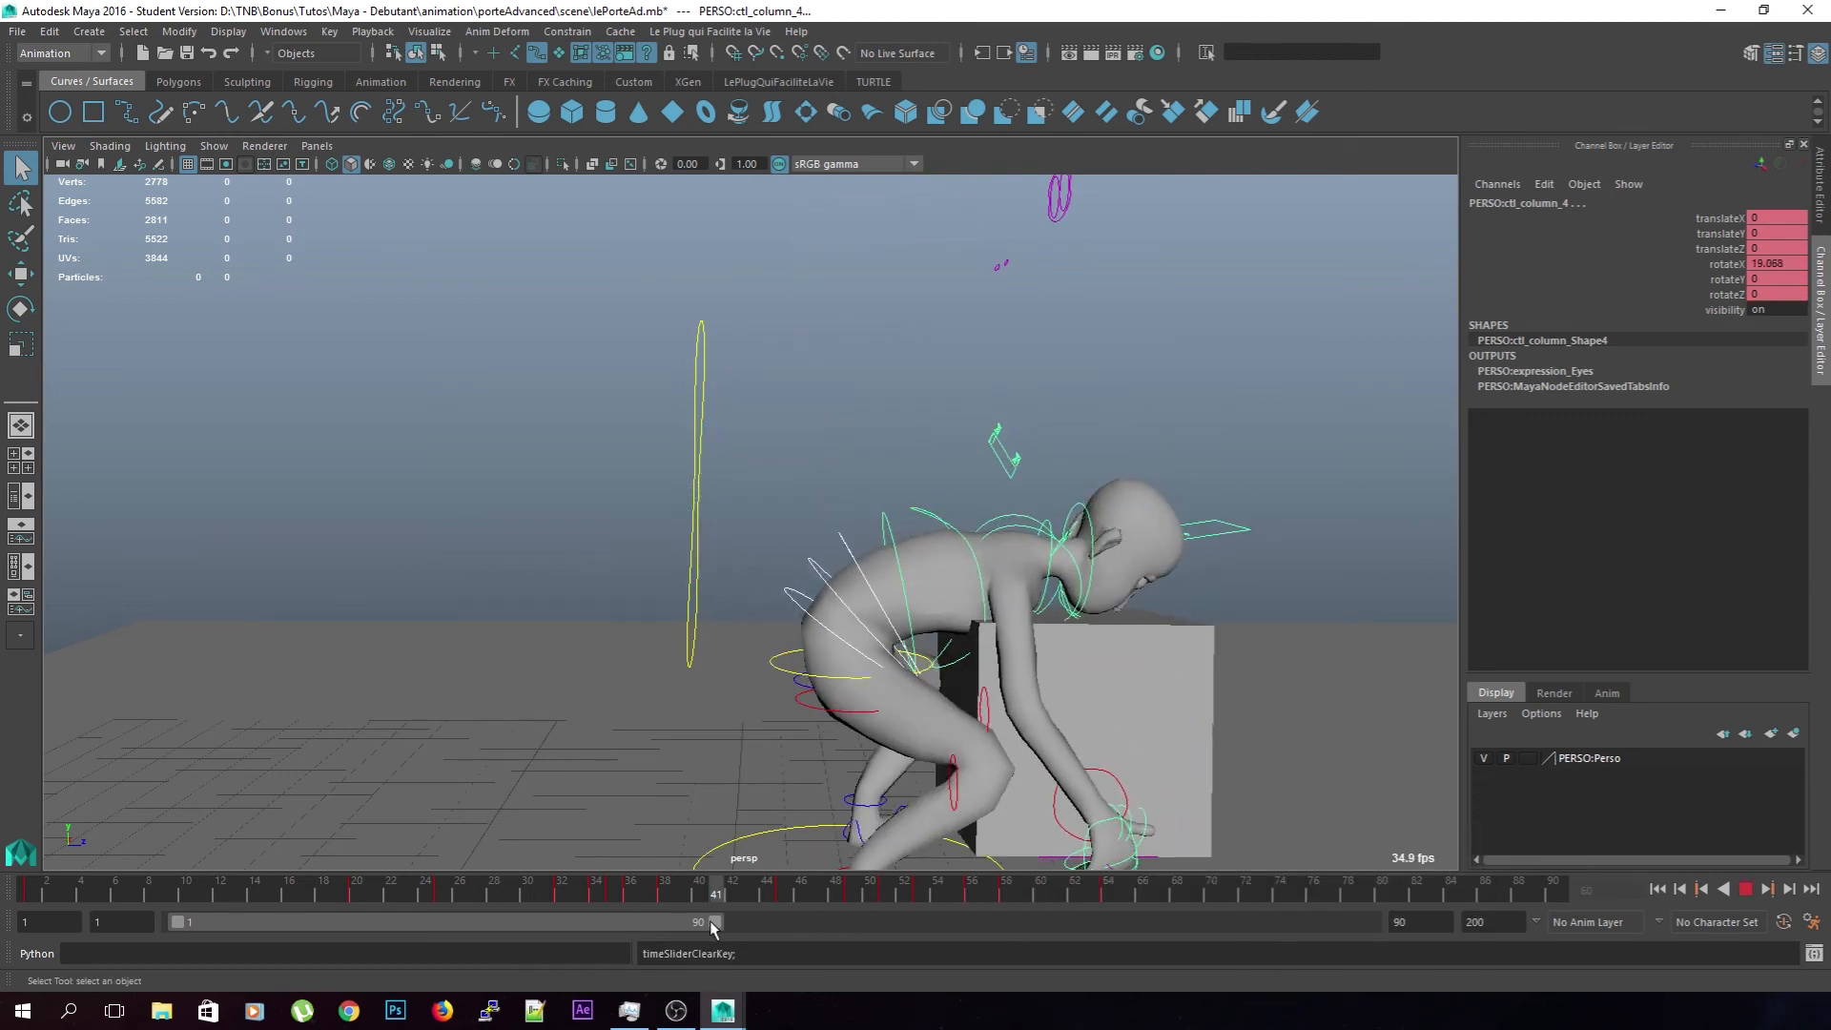
{"action": "left_click", "coordinate": [1744, 889]}
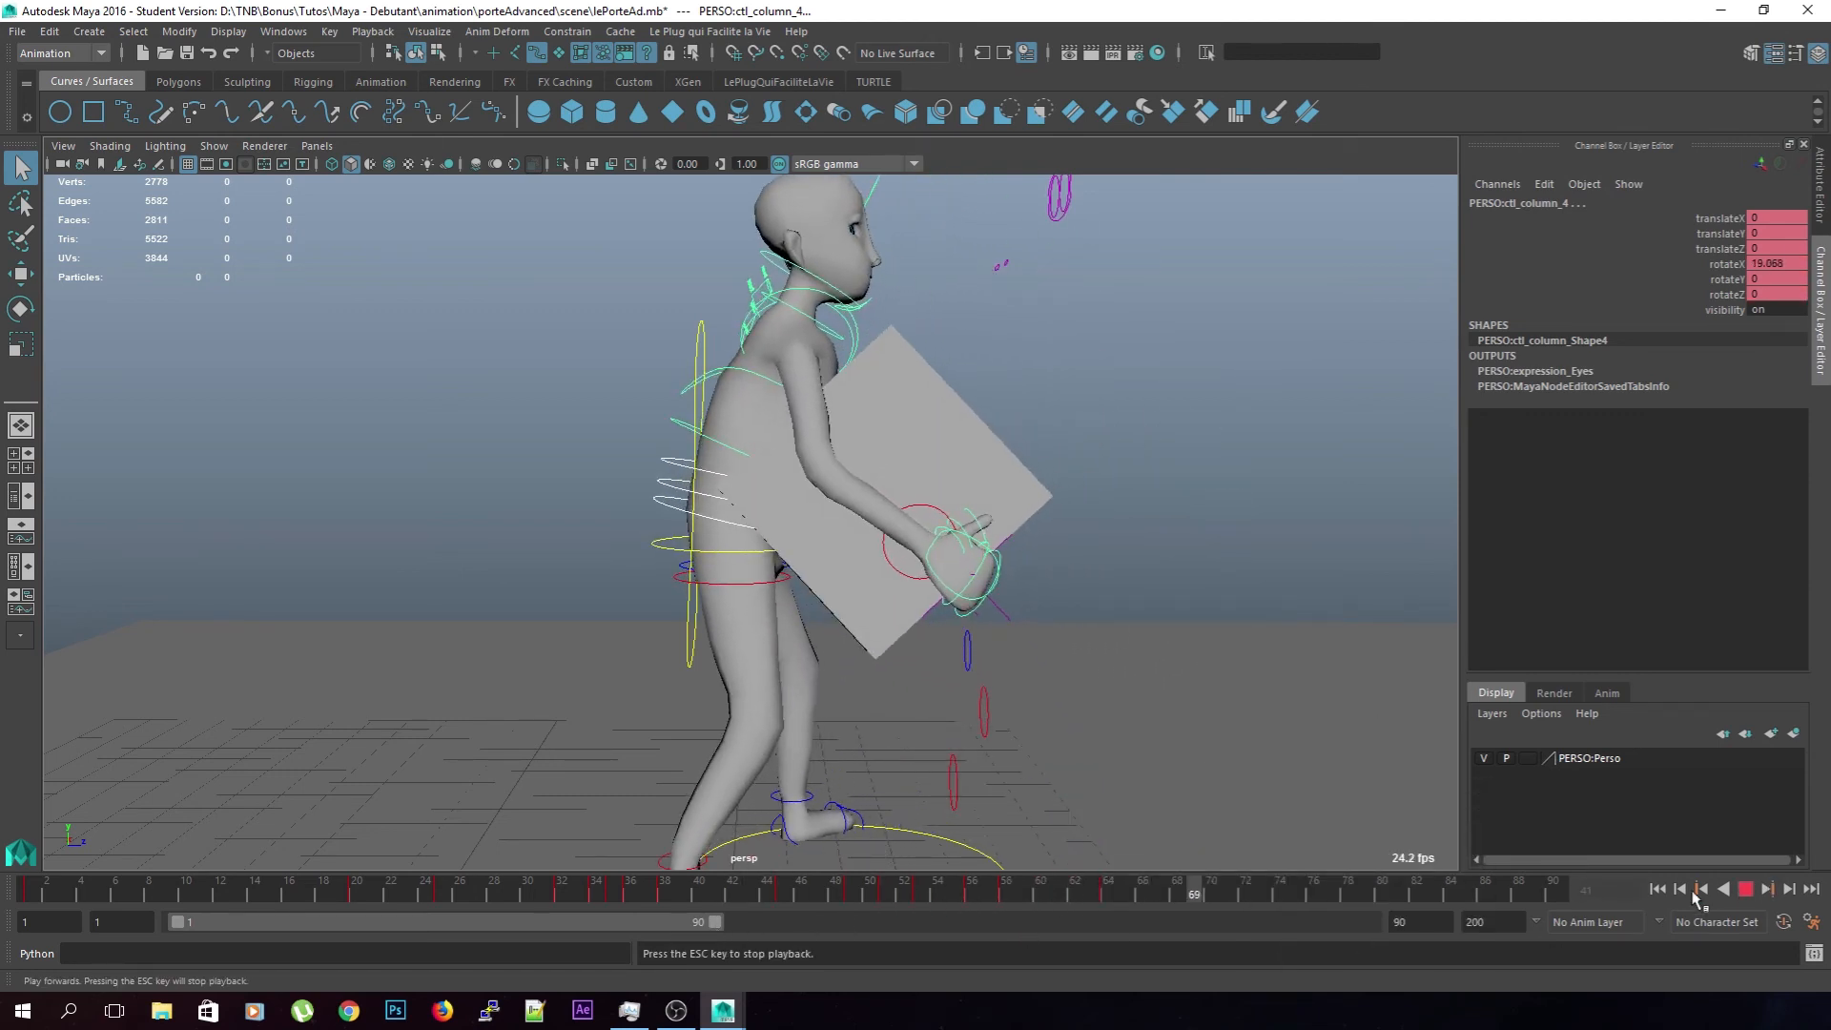
Delete the right hand control's key at frame 59 and replay the lift to check the hand
{"action": "mouse_move", "coordinate": [1182, 892]}
{"action": "left_mouse_down"}
{"action": "mouse_move", "coordinate": [809, 881]}
{"action": "mouse_move", "coordinate": [1107, 897]}
{"action": "mouse_move", "coordinate": [1021, 892]}
{"action": "left_mouse_up"}
{"action": "left_click", "coordinate": [1066, 644]}
{"action": "left_click", "coordinate": [944, 588]}
{"action": "right_click", "coordinate": [1024, 894]}
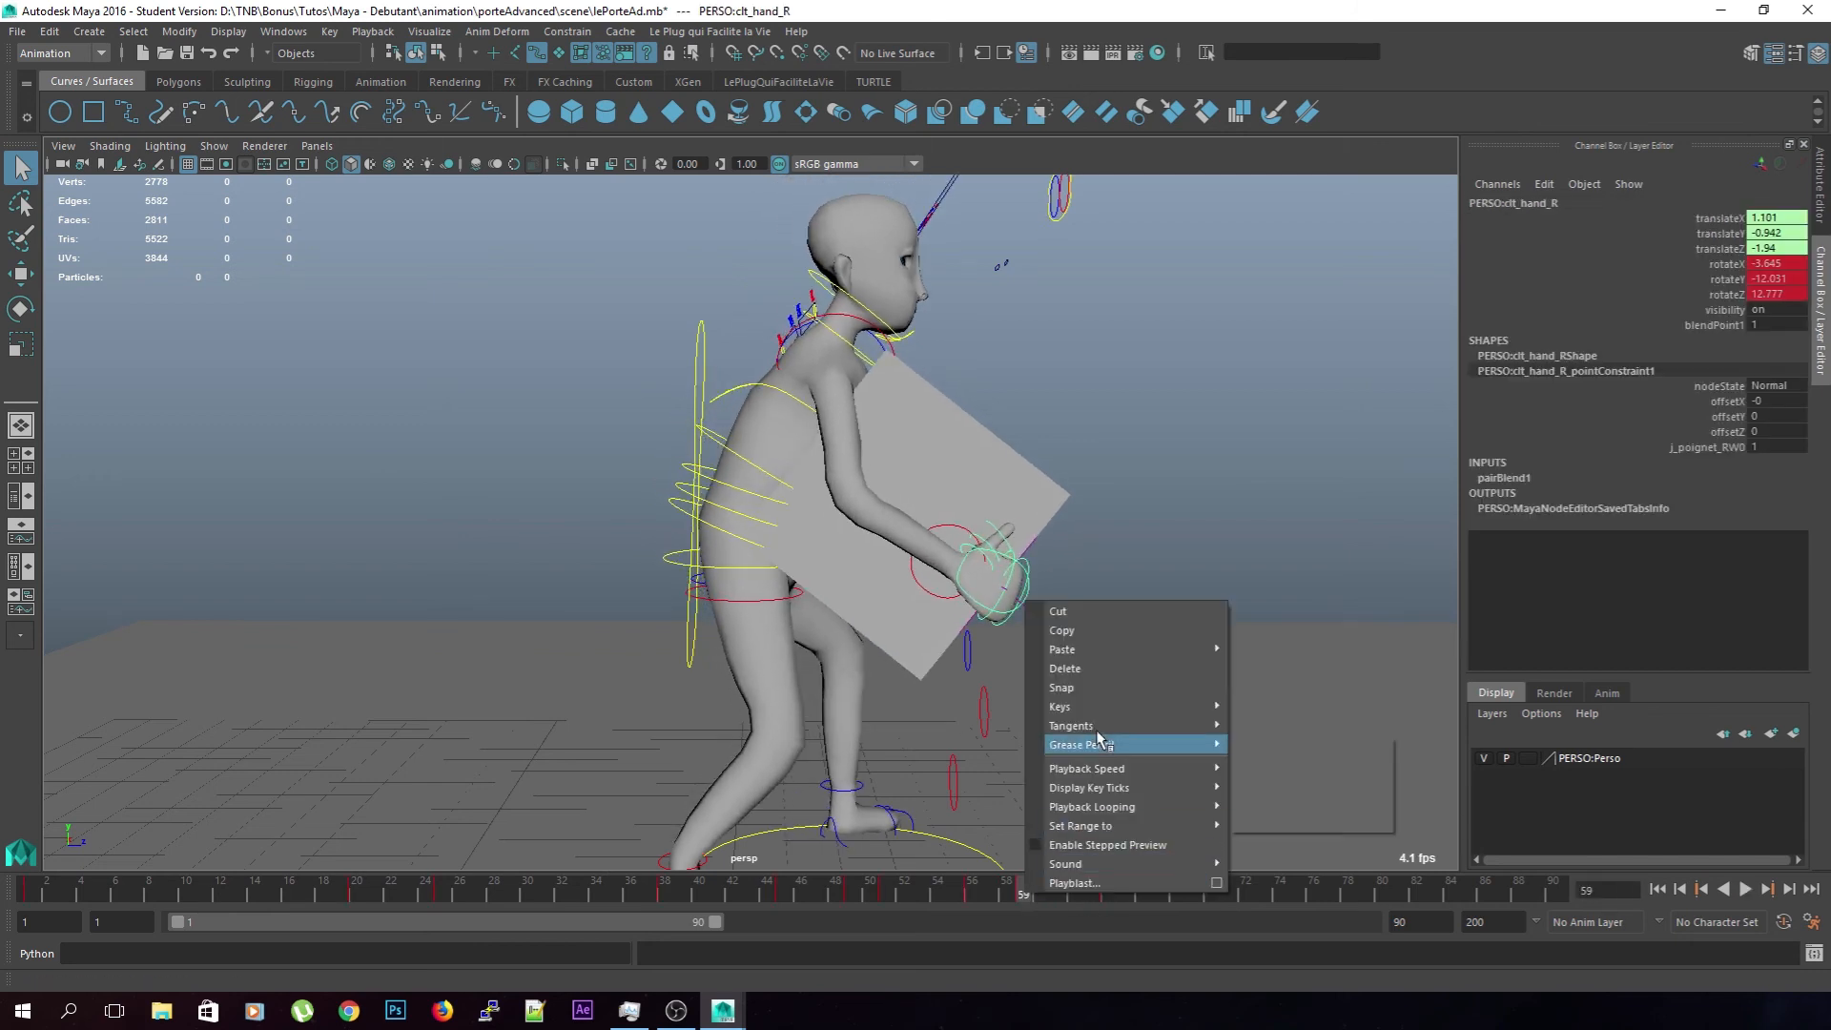
{"action": "left_click", "coordinate": [1060, 667]}
{"action": "key", "text": "alt+v"}
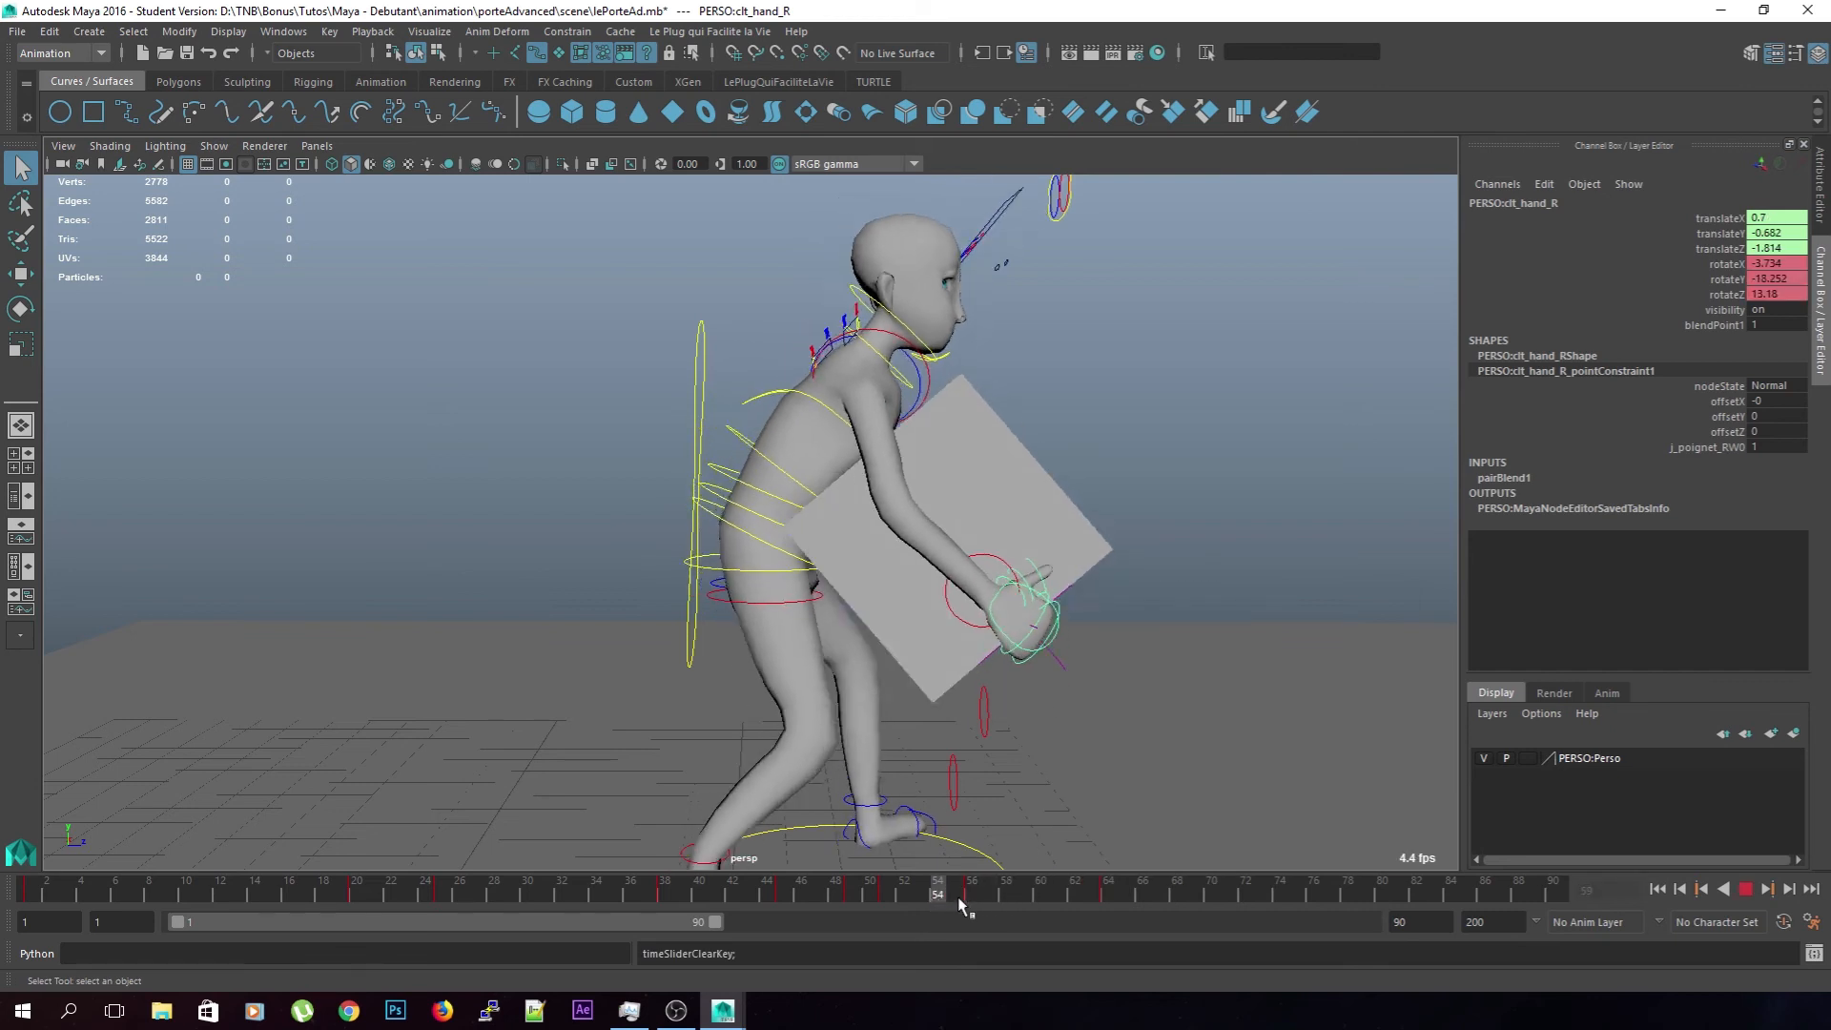
{"action": "left_click_drag", "start_coordinate": [1149, 903], "coordinate": [933, 937]}
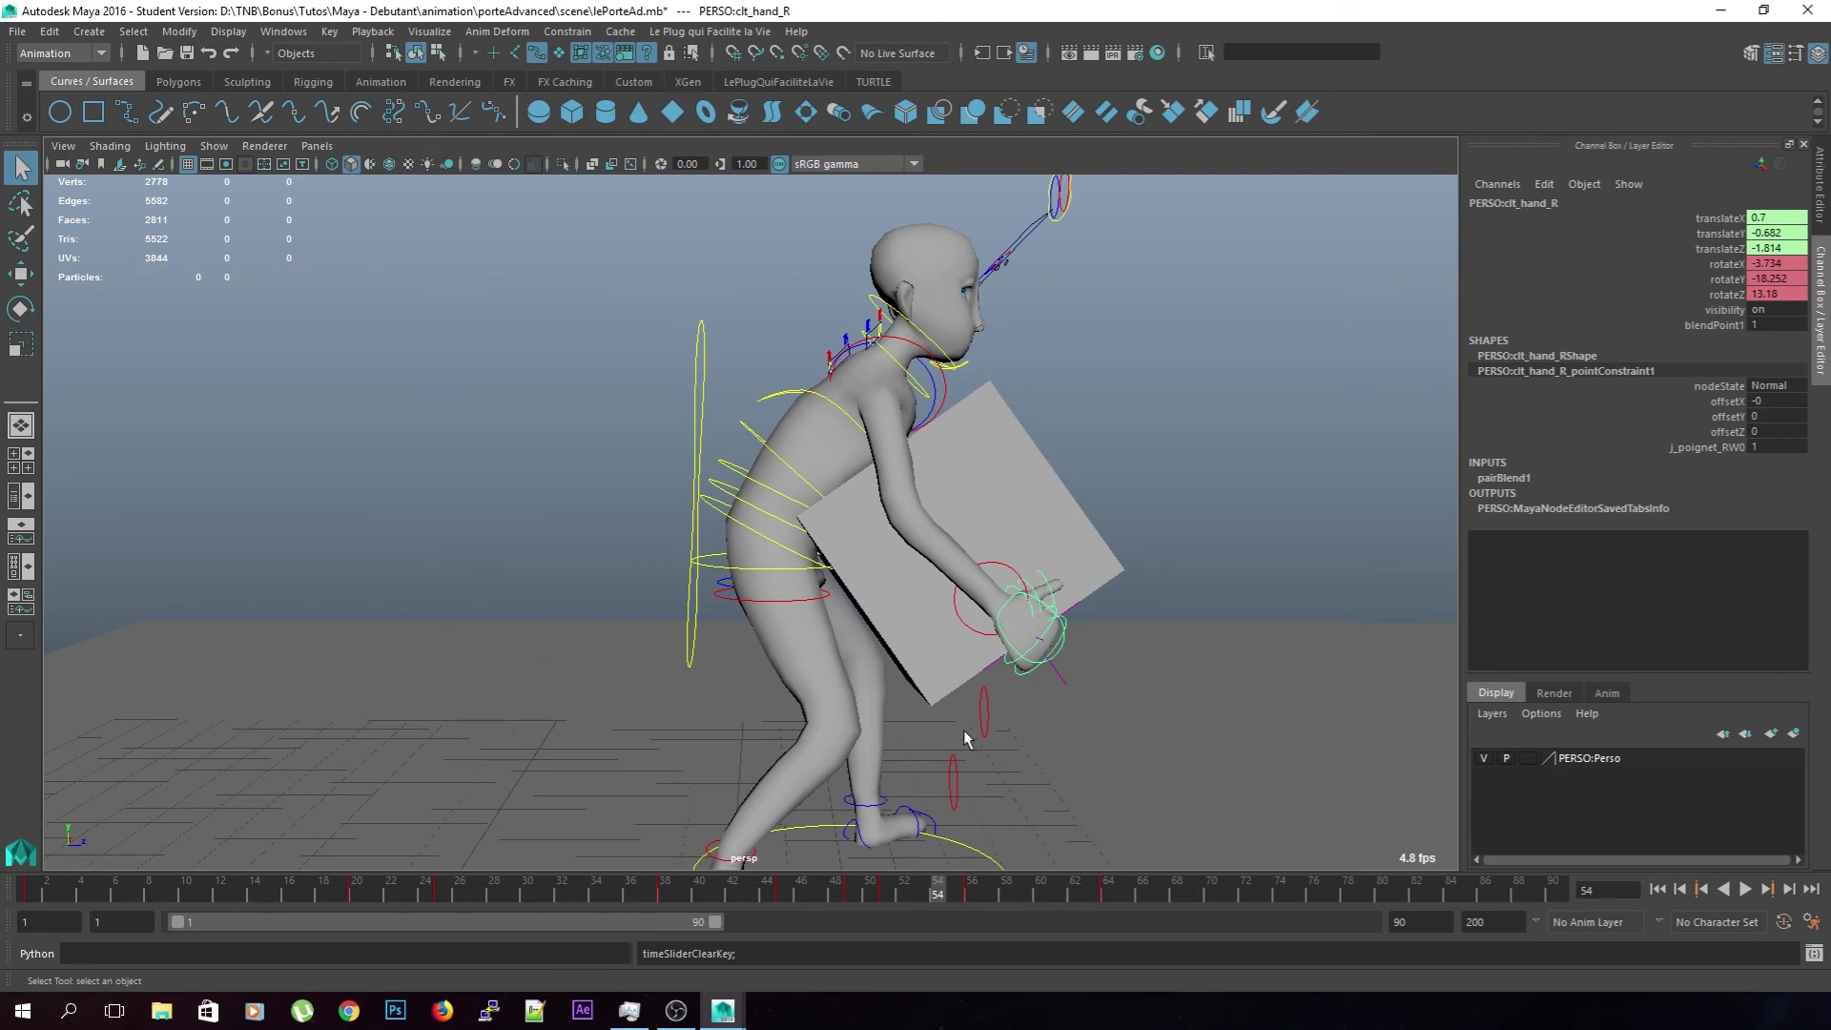
Adjust the right wrist IK control's position during the lift and replay the animation from several angles
{"action": "left_click", "coordinate": [966, 646]}
{"action": "left_click_drag", "start_coordinate": [902, 896], "coordinate": [885, 900]}
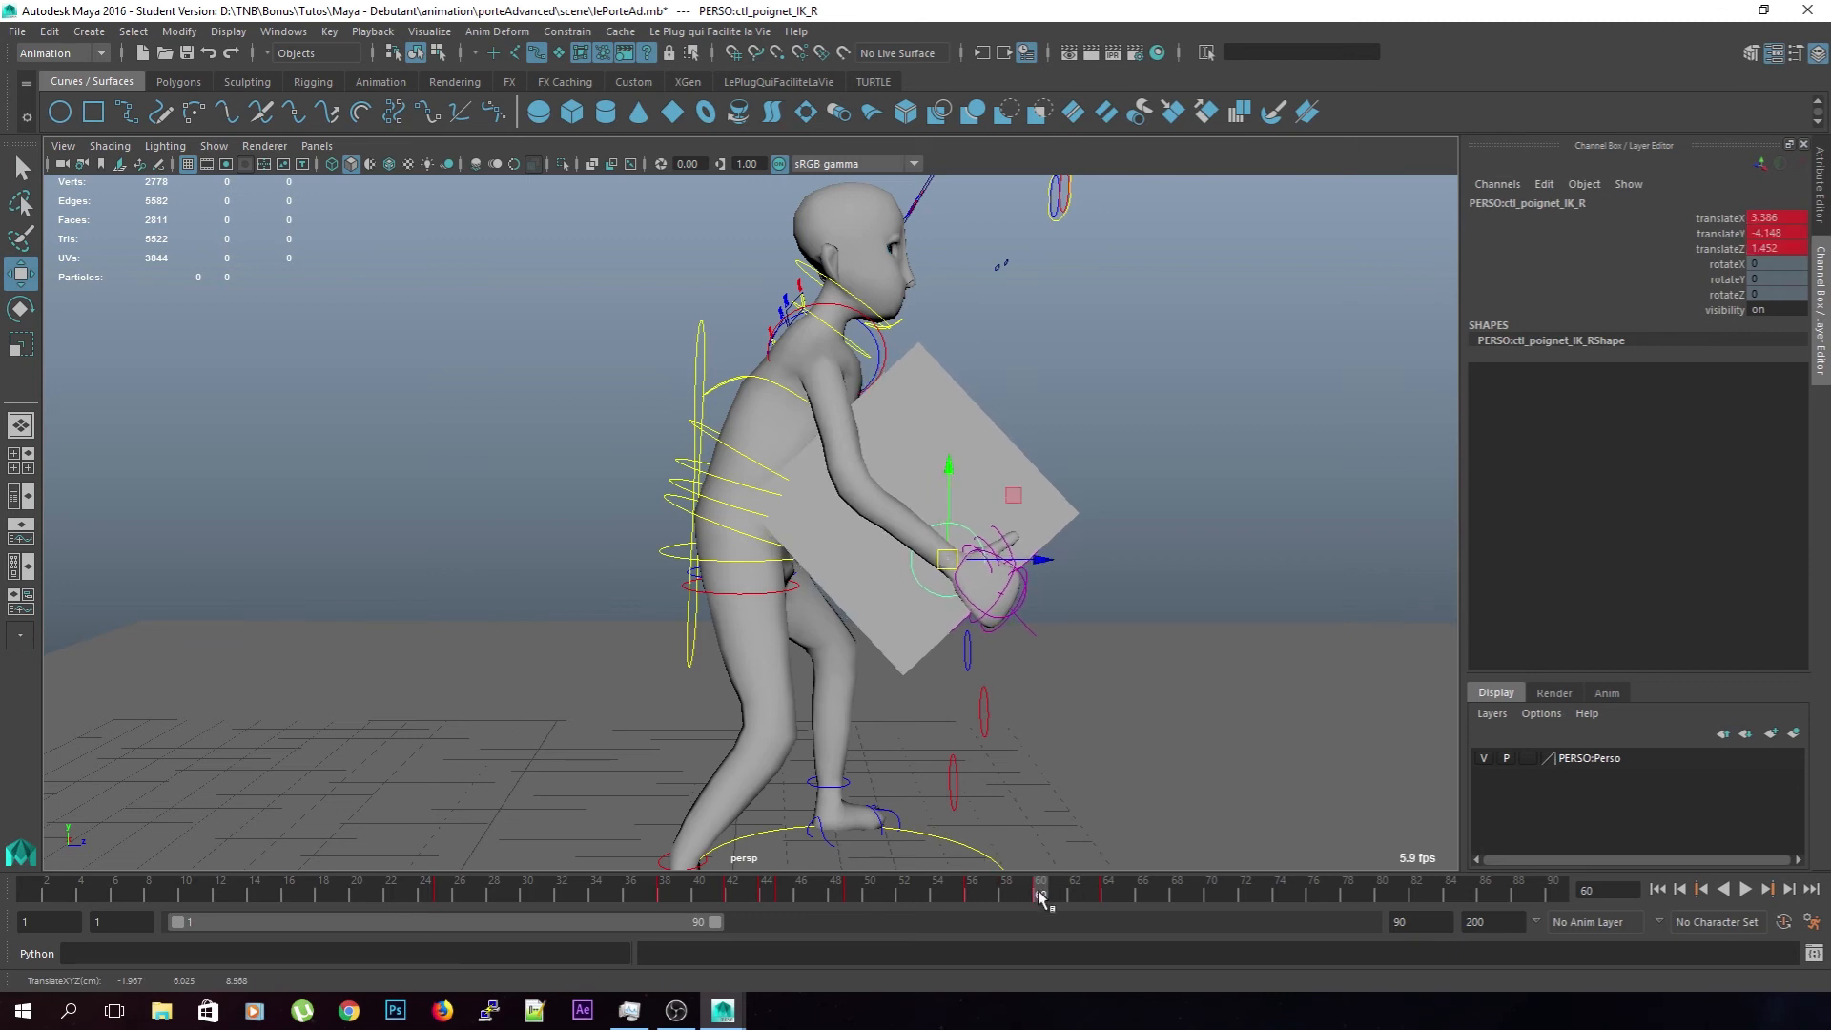
{"action": "key", "text": "alt+v"}
{"action": "left_click_drag", "start_coordinate": [1077, 901], "coordinate": [750, 895]}
{"action": "left_click", "coordinate": [1747, 890]}
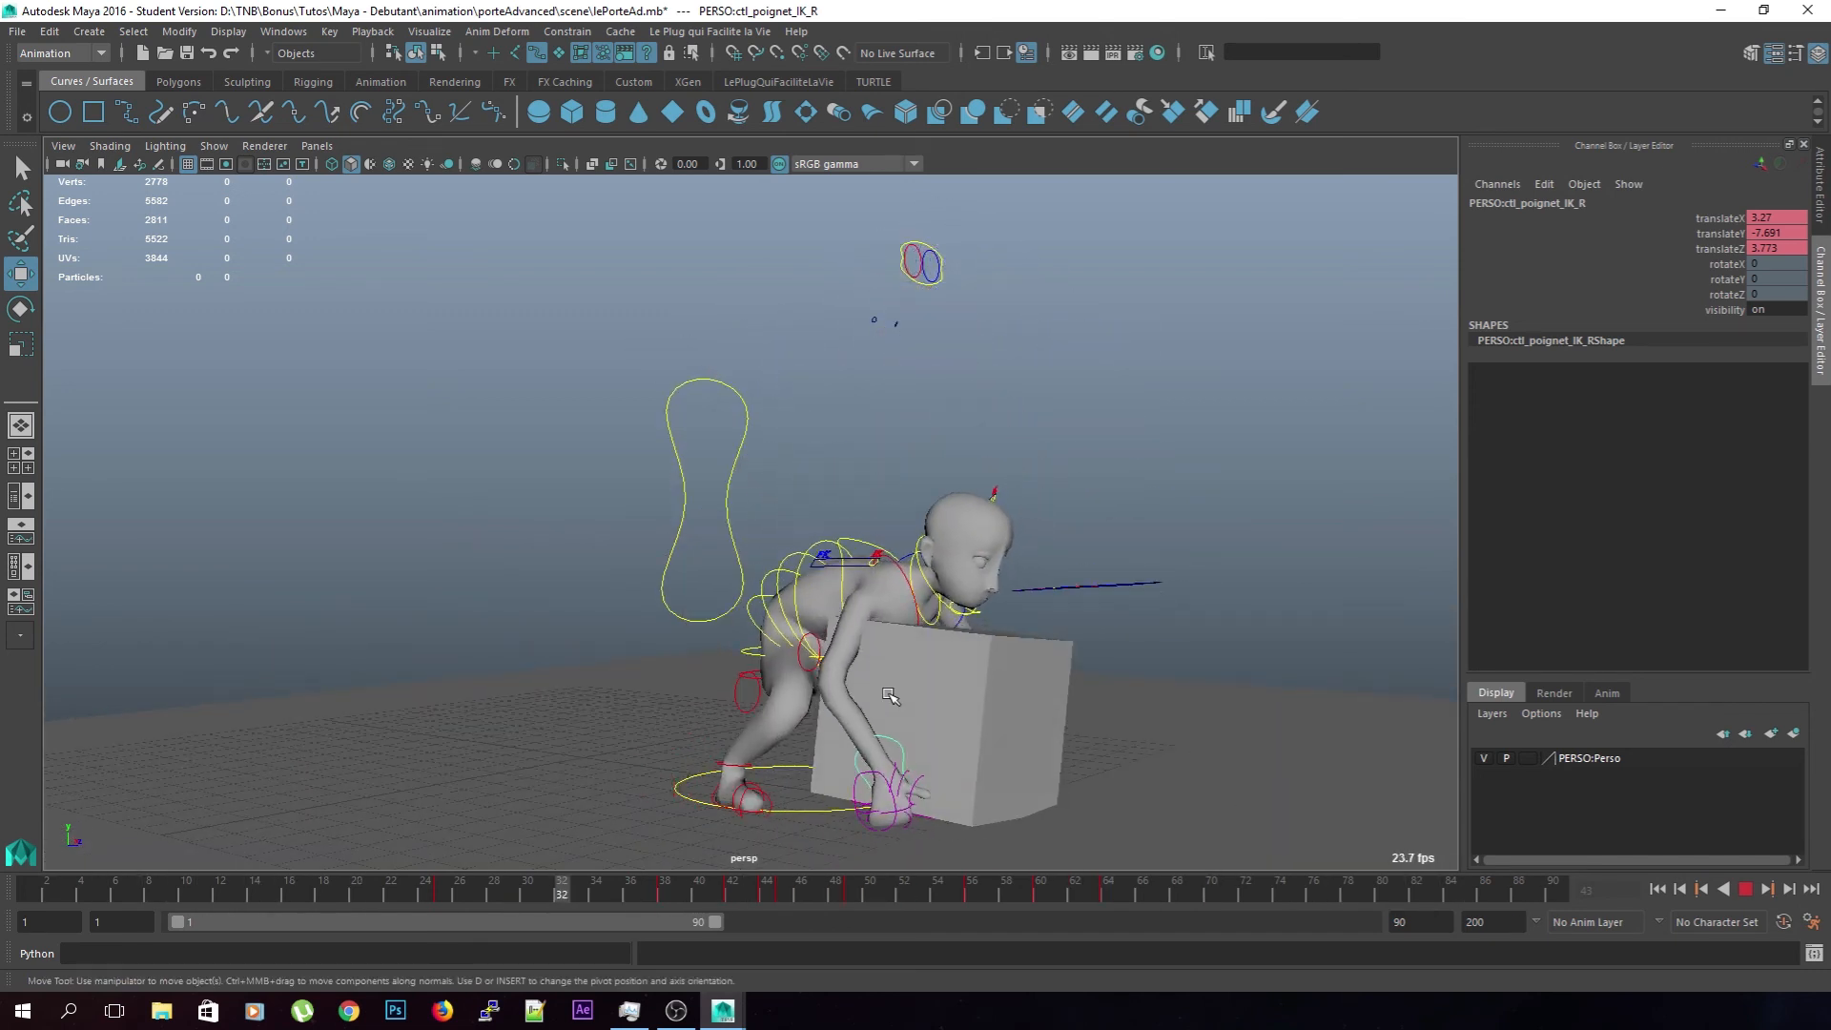
{"action": "left_click_drag", "start_coordinate": [901, 688], "coordinate": [951, 672], "text": "alt"}
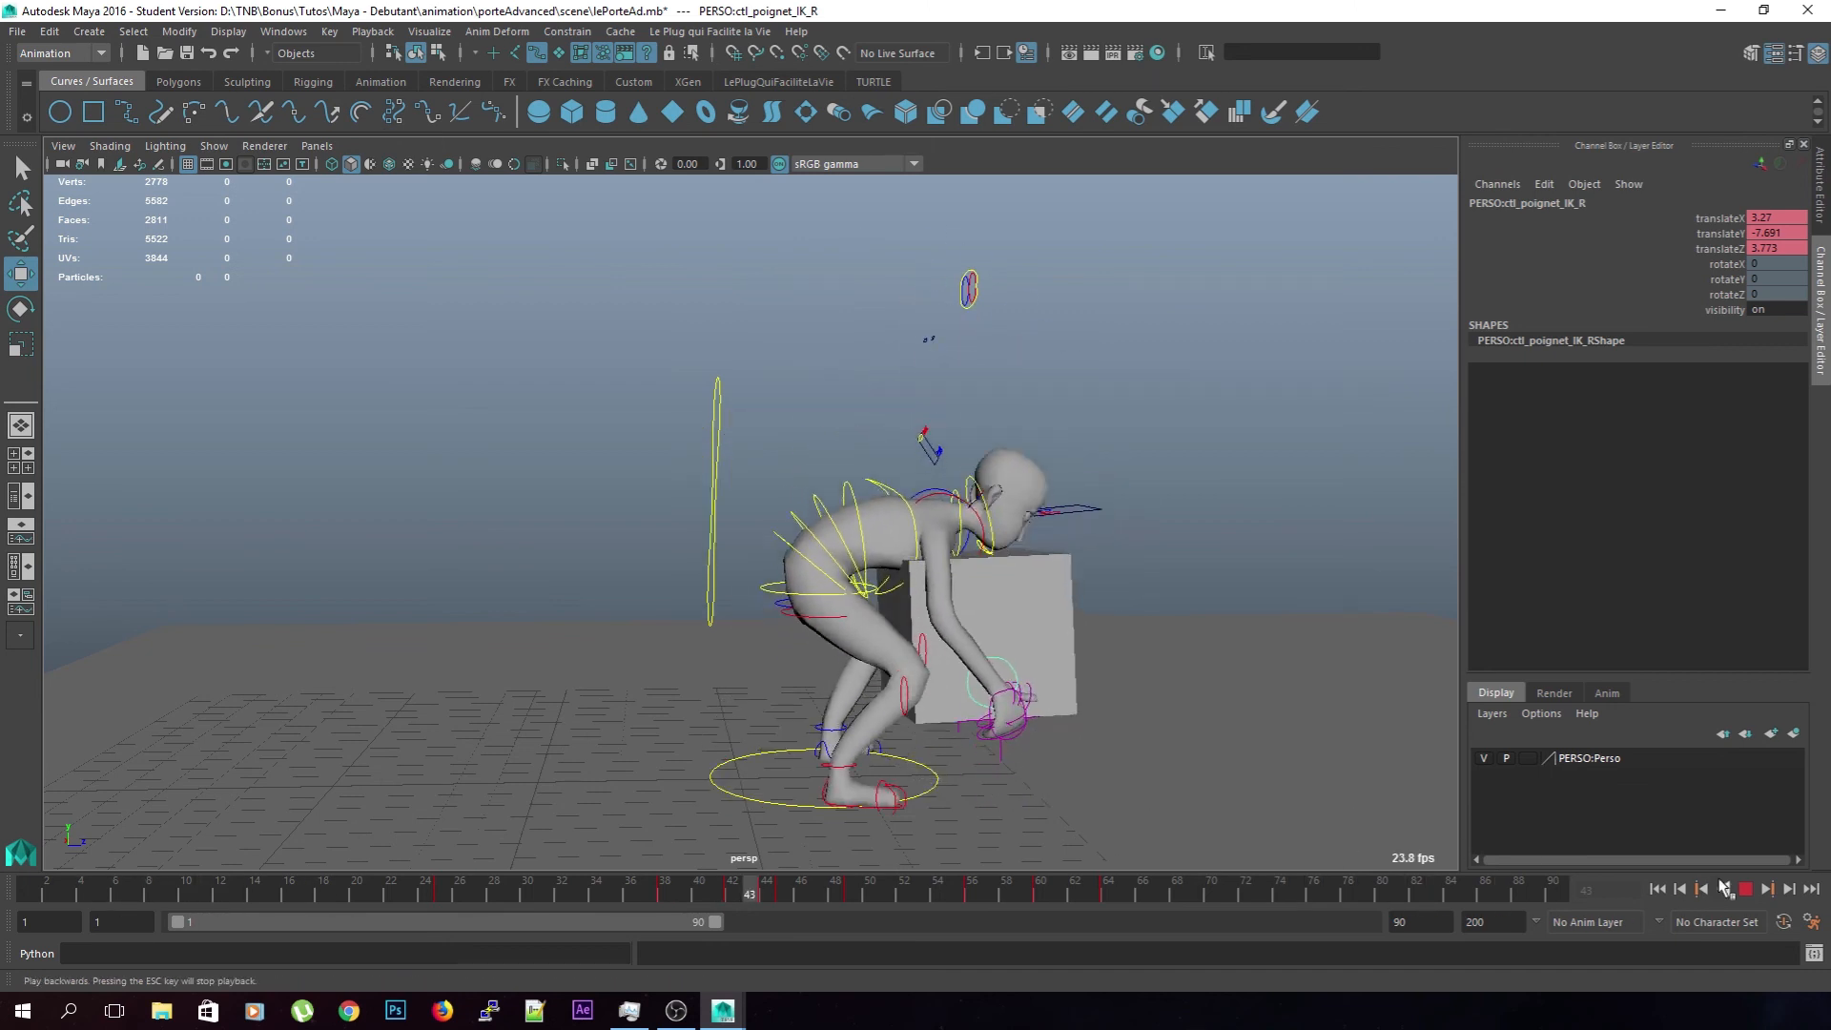
{"action": "left_click_drag", "start_coordinate": [1013, 734], "coordinate": [374, 570], "text": "alt"}
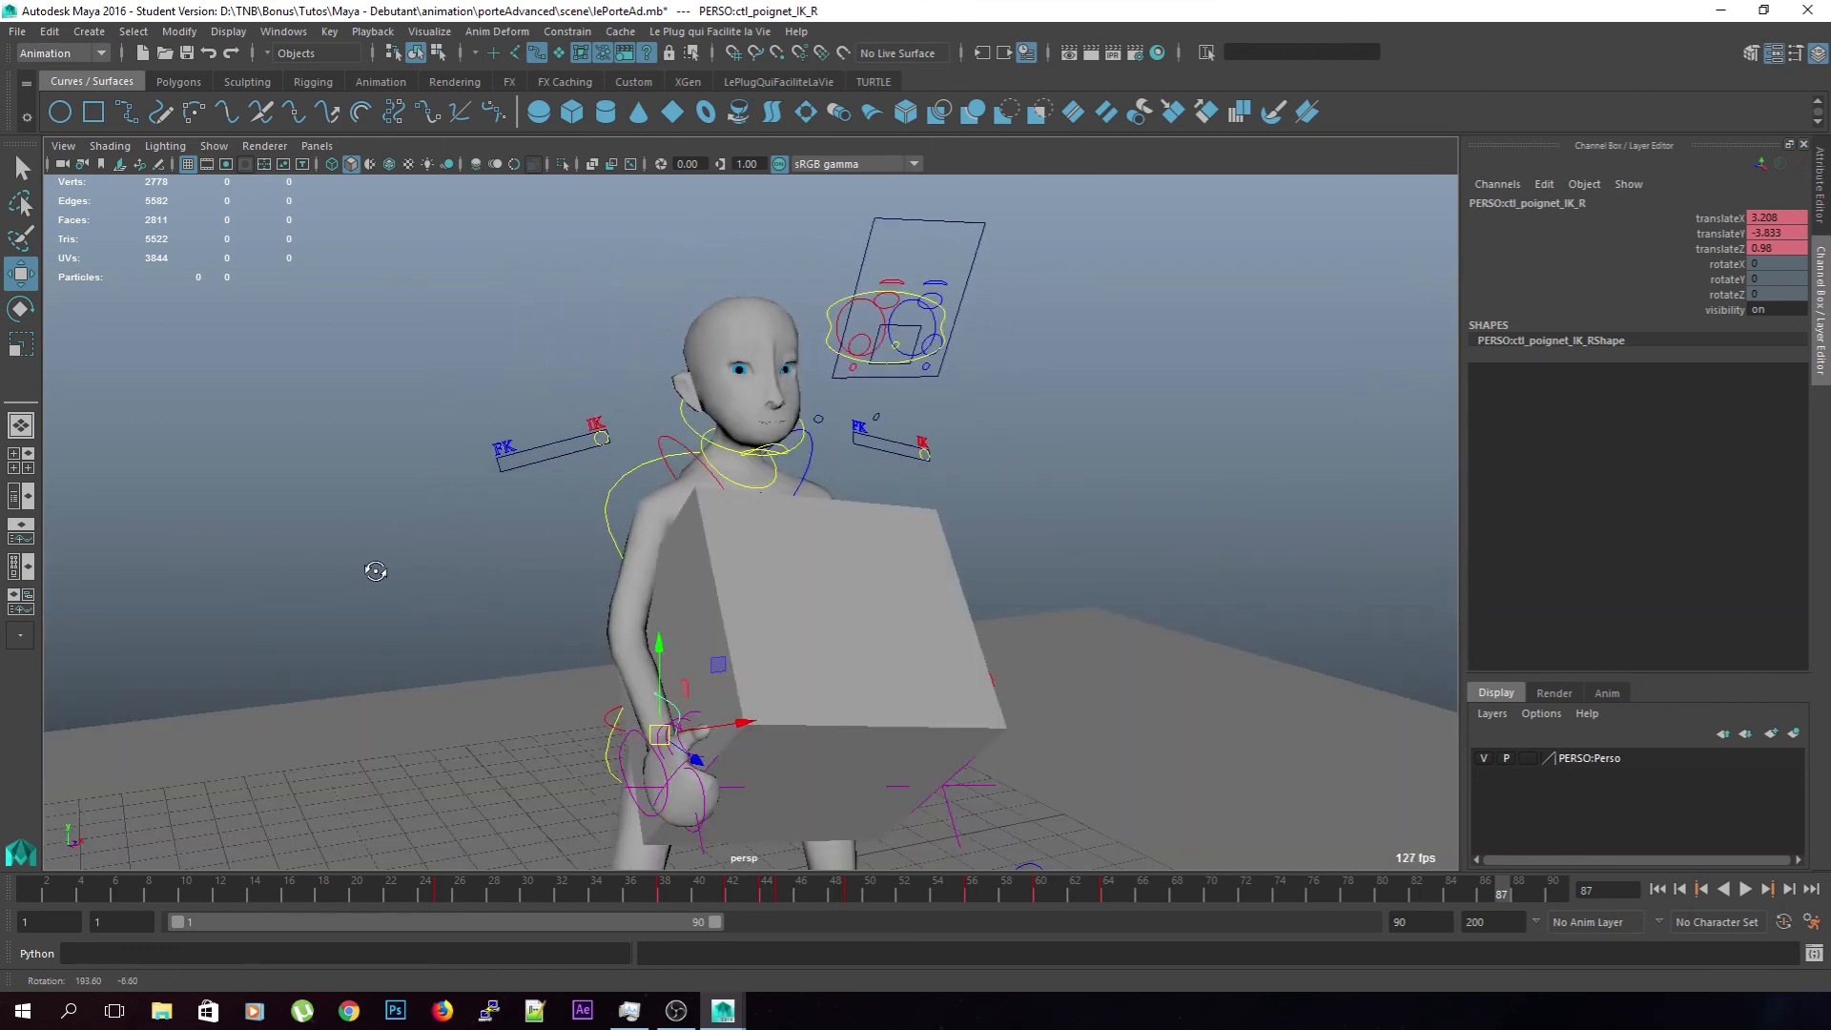
Select the neck control and rotate it at frame 49 to a rotateX of about -12.68
{"action": "left_click", "coordinate": [705, 452]}
{"action": "left_click_drag", "start_coordinate": [963, 801], "coordinate": [1004, 837], "text": "alt"}
{"action": "left_click_drag", "start_coordinate": [1333, 901], "coordinate": [784, 892]}
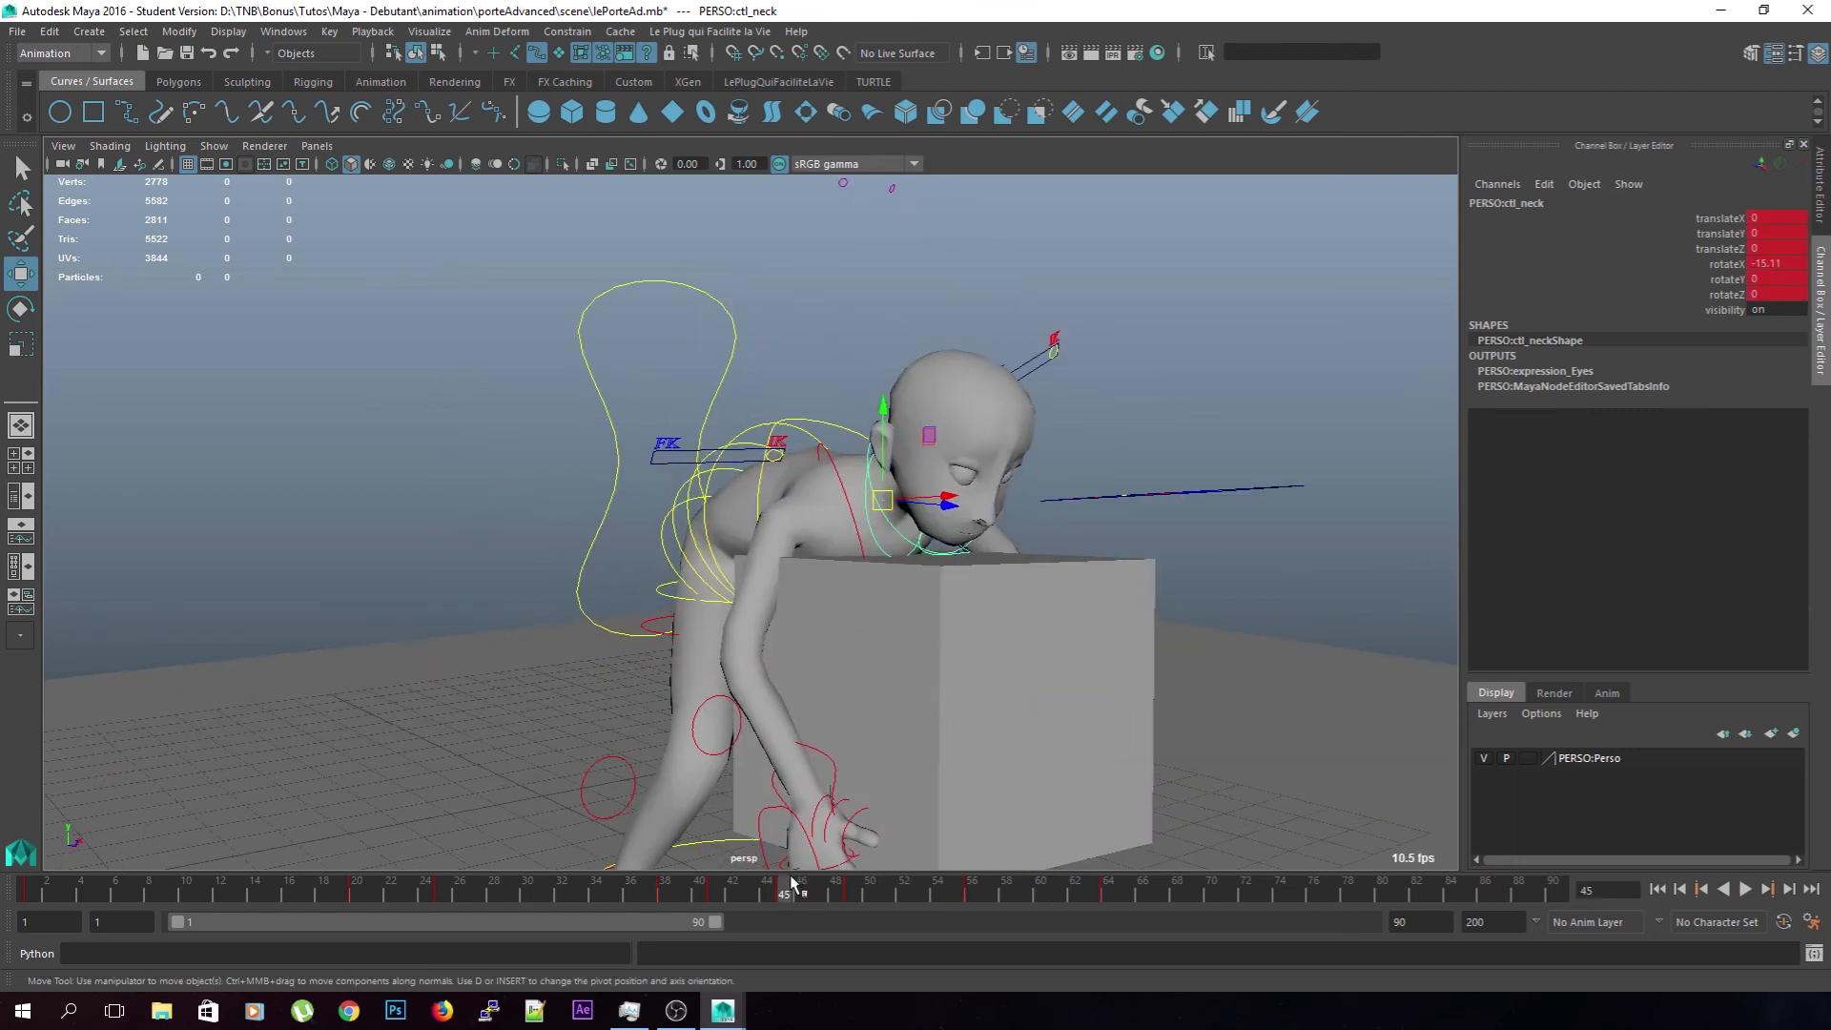
{"action": "key", "text": "alt+v"}
{"action": "left_click_drag", "start_coordinate": [1040, 900], "coordinate": [855, 900]}
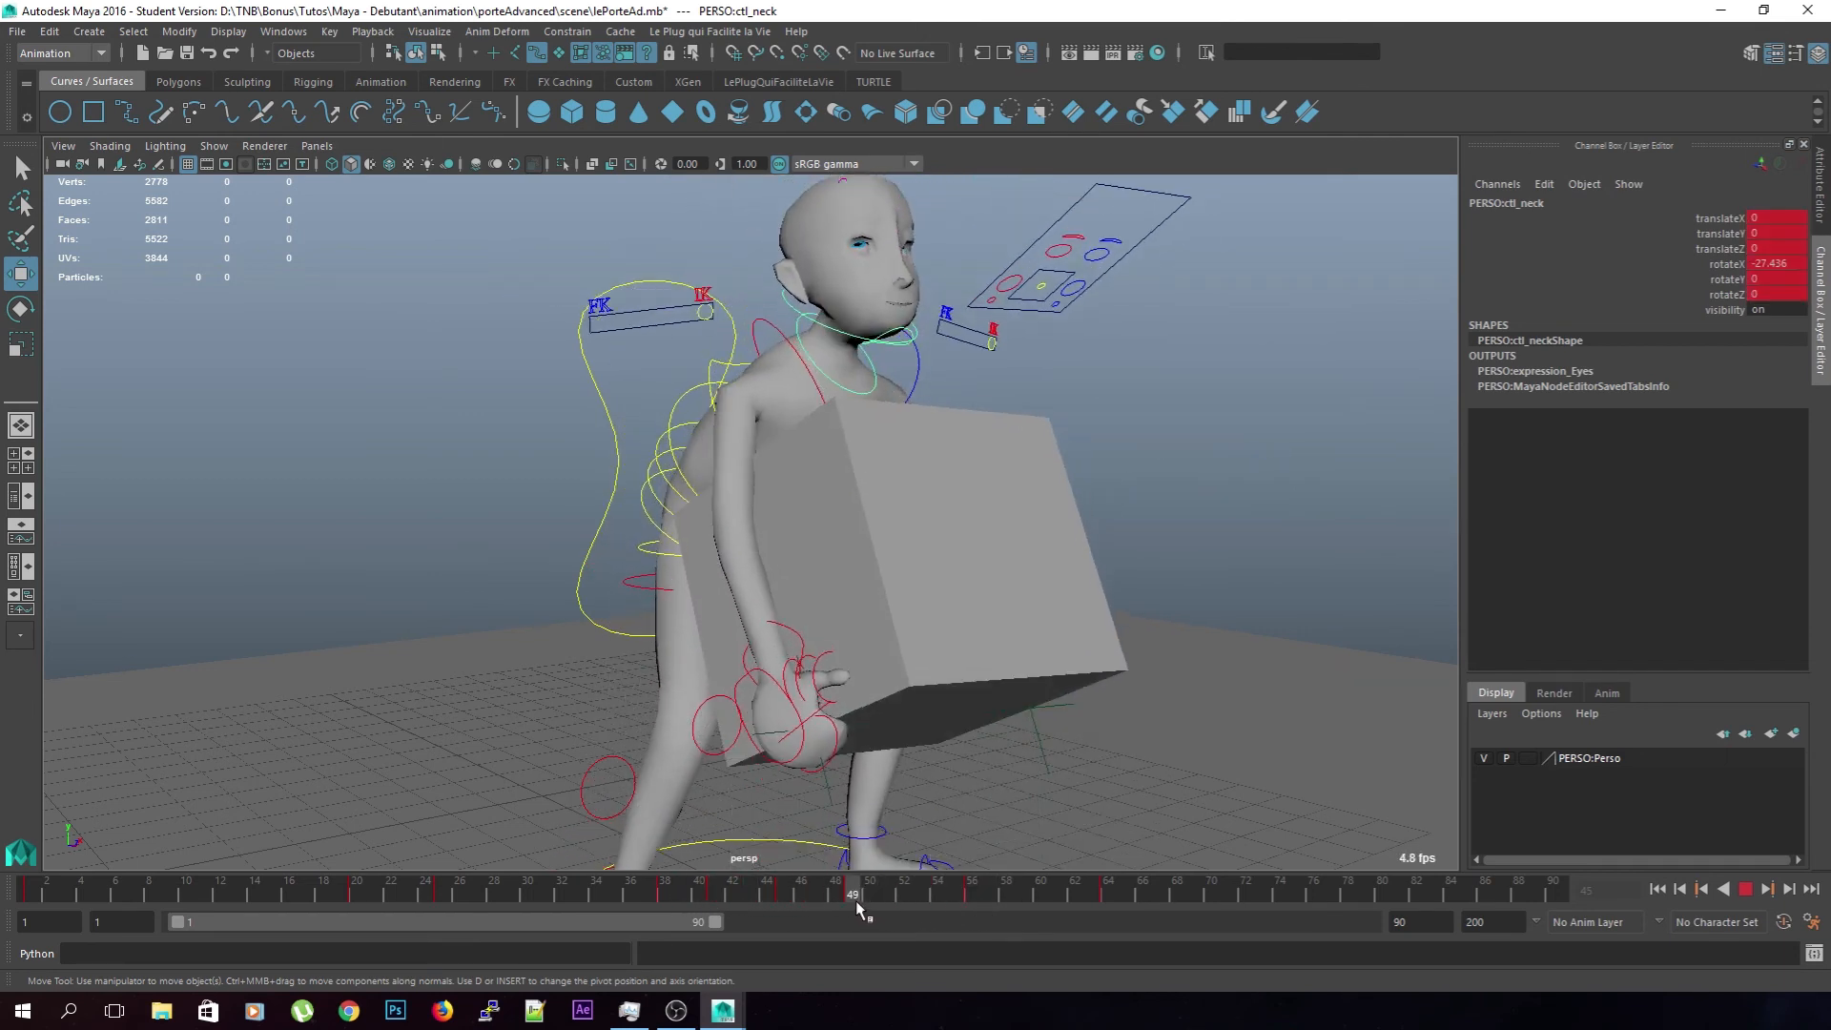
{"action": "left_click_drag", "start_coordinate": [965, 522], "coordinate": [904, 486], "text": "alt"}
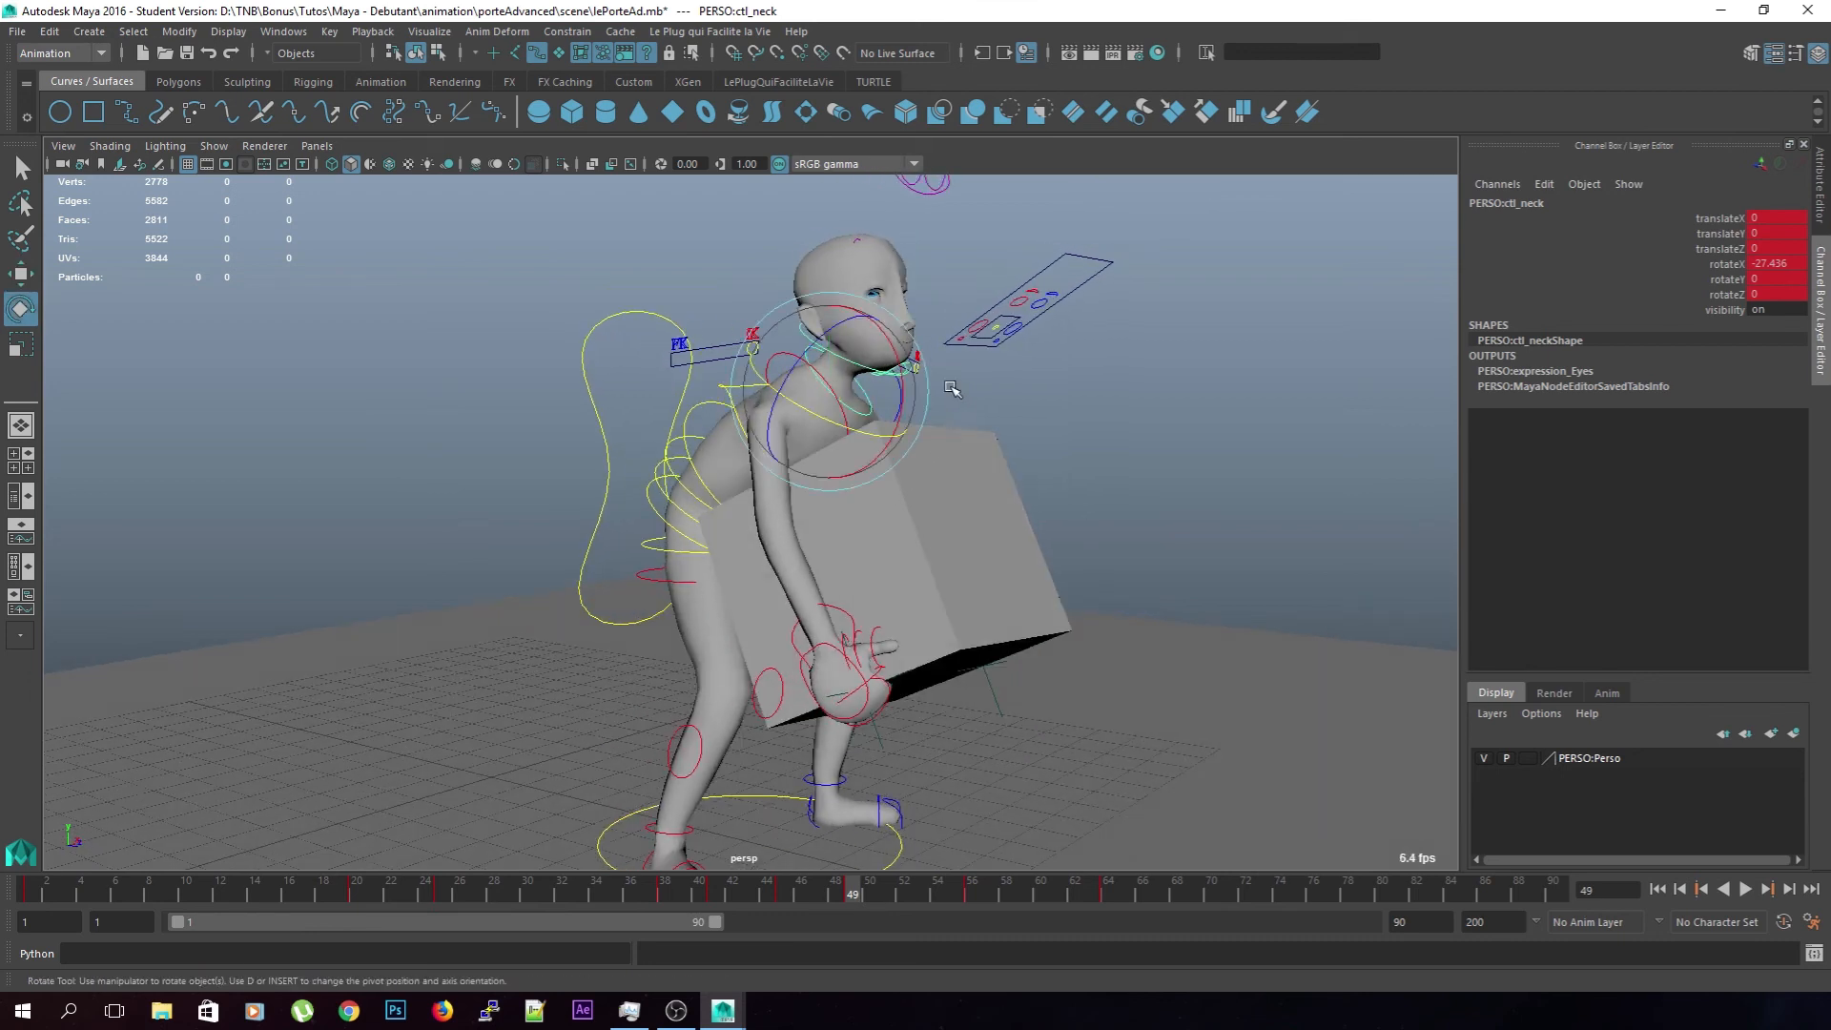
{"action": "left_click_drag", "start_coordinate": [915, 376], "coordinate": [903, 393]}
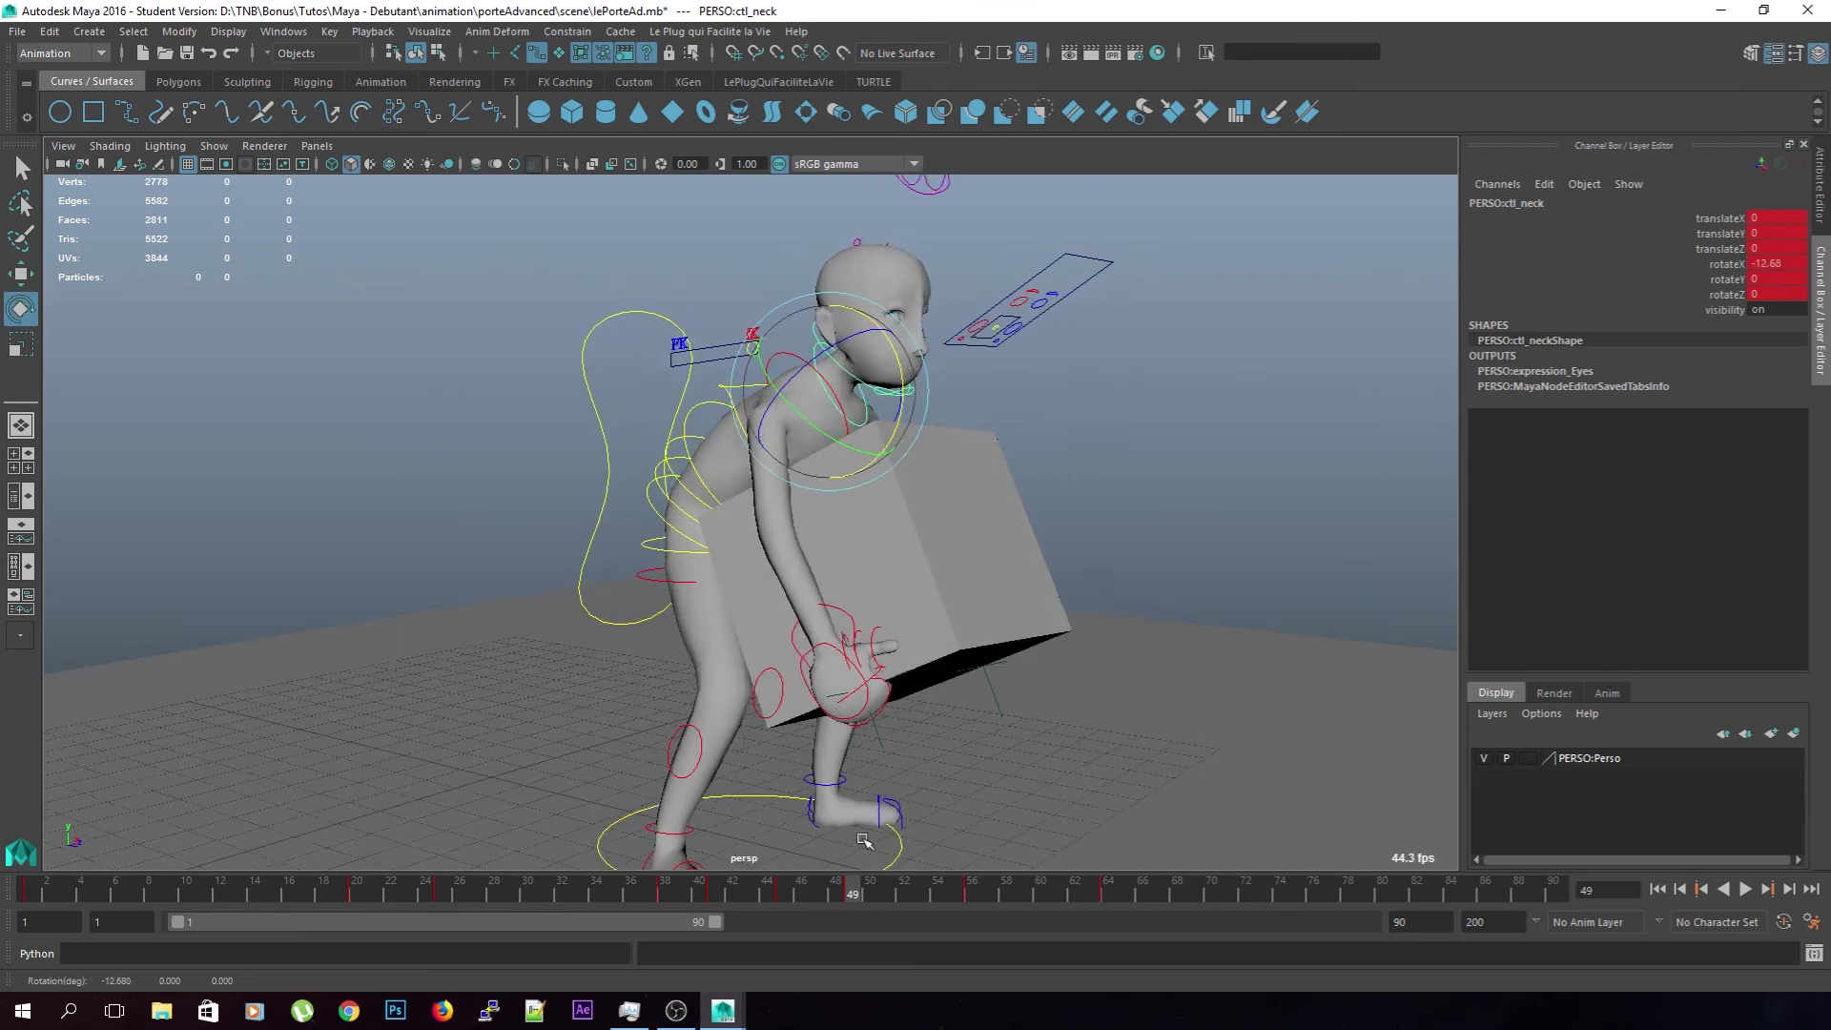
Rotate the neck control at frame 64 to a rotateX of about -9.91 and replay the lift
{"action": "left_click_drag", "start_coordinate": [856, 888], "coordinate": [1107, 918]}
{"action": "left_click_drag", "start_coordinate": [838, 511], "coordinate": [813, 313], "text": "alt"}
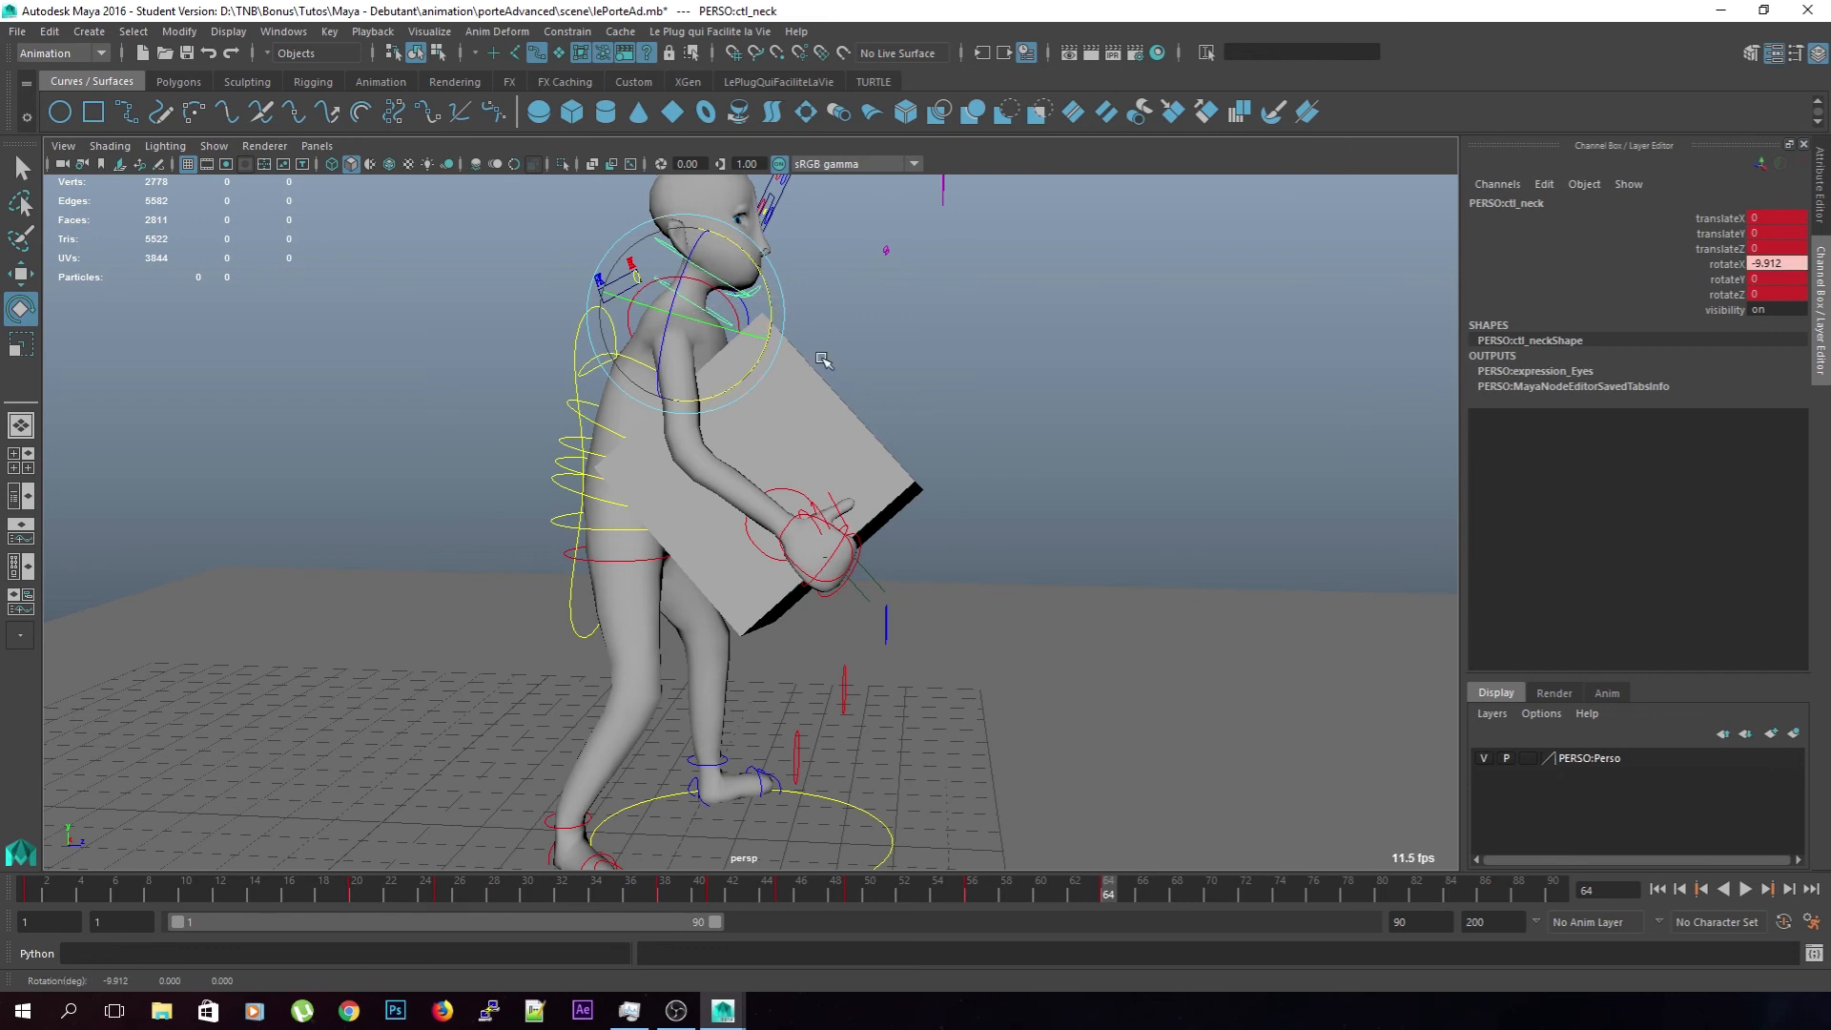
{"action": "left_click_drag", "start_coordinate": [1093, 888], "coordinate": [478, 877]}
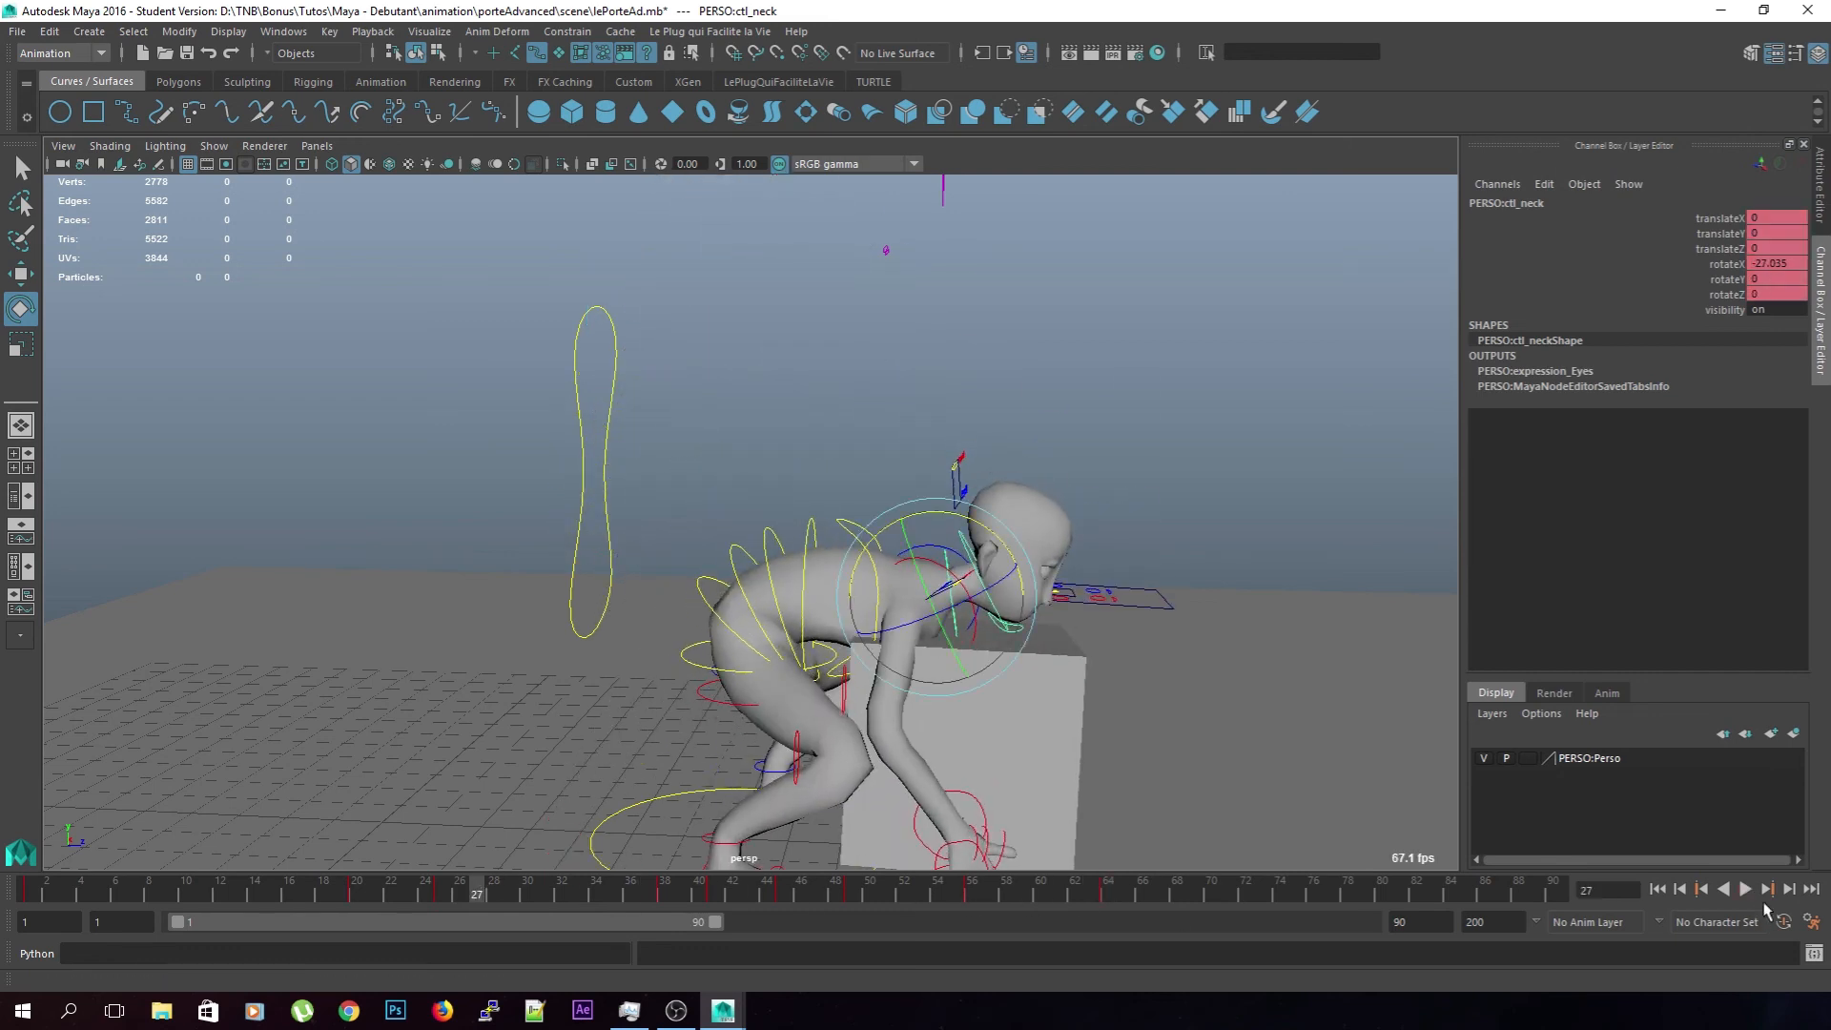
{"action": "left_click", "coordinate": [1749, 892]}
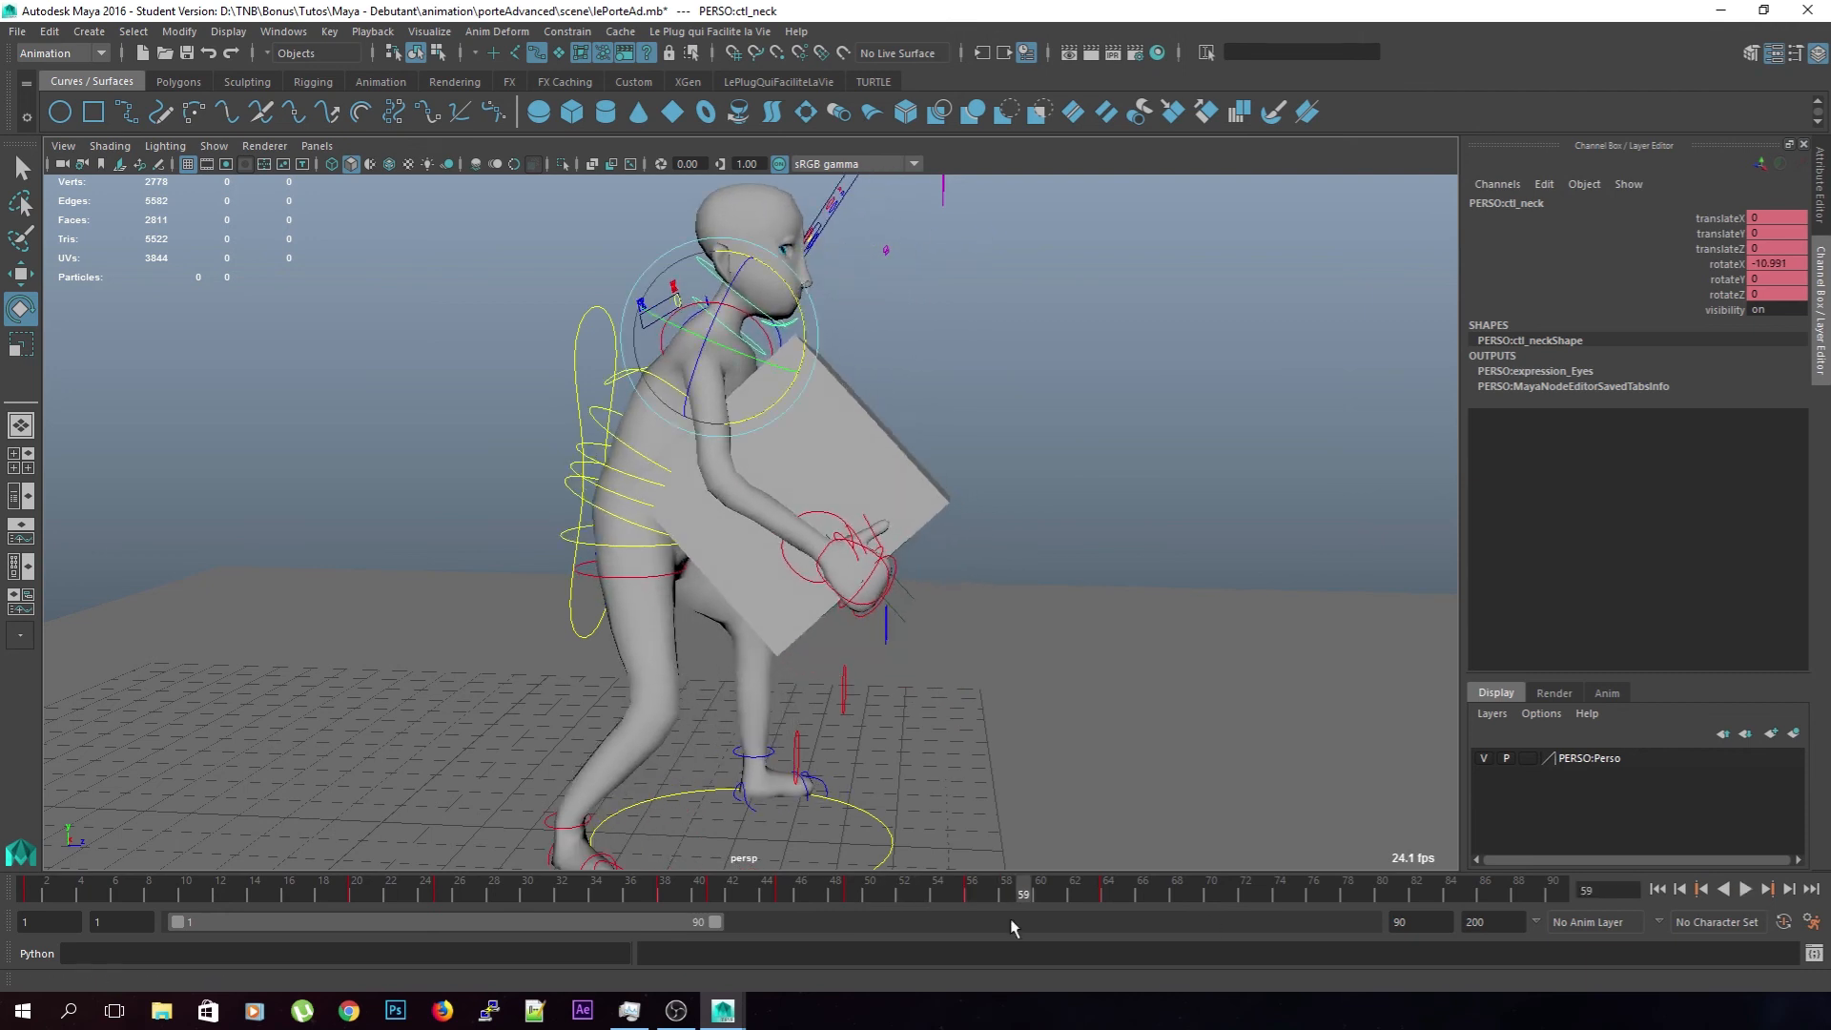
Delete the neck control's key at frame 45, shift its key near frame 41 slightly later, and replay the motion
{"action": "mouse_move", "coordinate": [788, 893]}
{"action": "left_mouse_down"}
{"action": "mouse_move", "coordinate": [645, 887]}
{"action": "mouse_move", "coordinate": [822, 908]}
{"action": "mouse_move", "coordinate": [711, 904]}
{"action": "mouse_move", "coordinate": [780, 905]}
{"action": "left_mouse_up"}
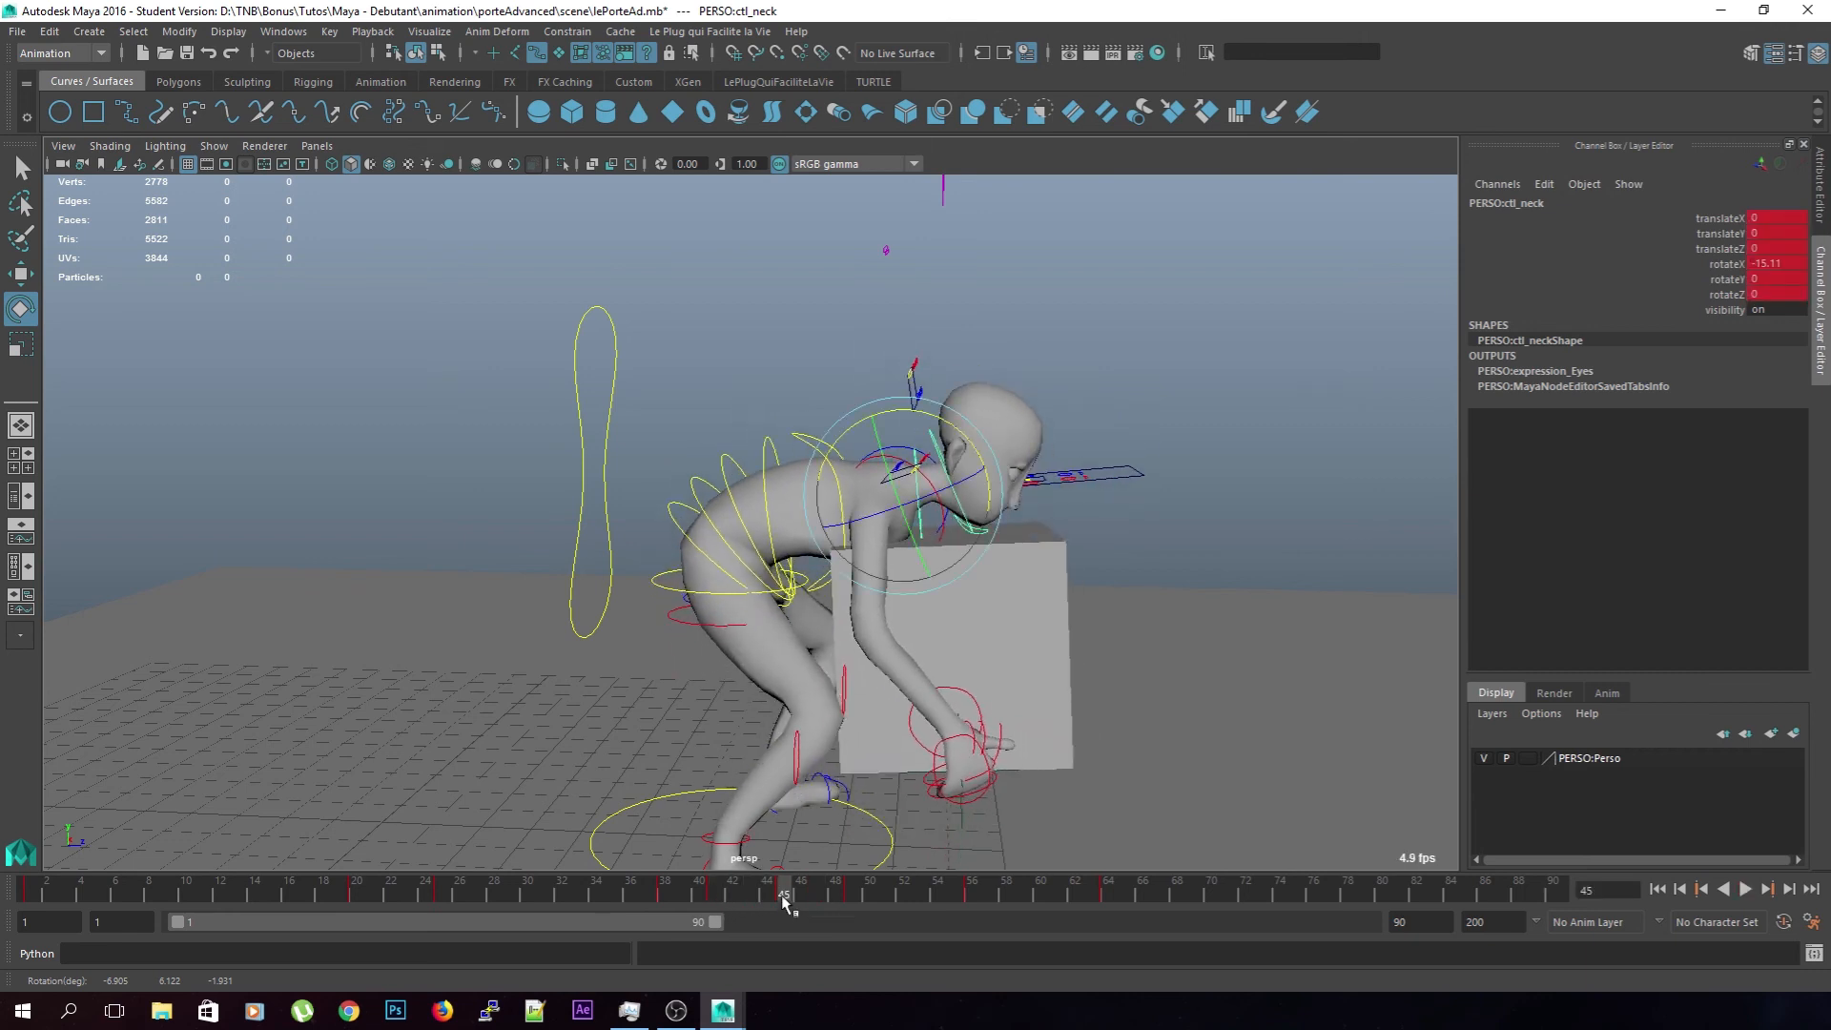
{"action": "right_click", "coordinate": [778, 902]}
{"action": "left_click", "coordinate": [843, 671]}
{"action": "key", "text": "alt+v"}
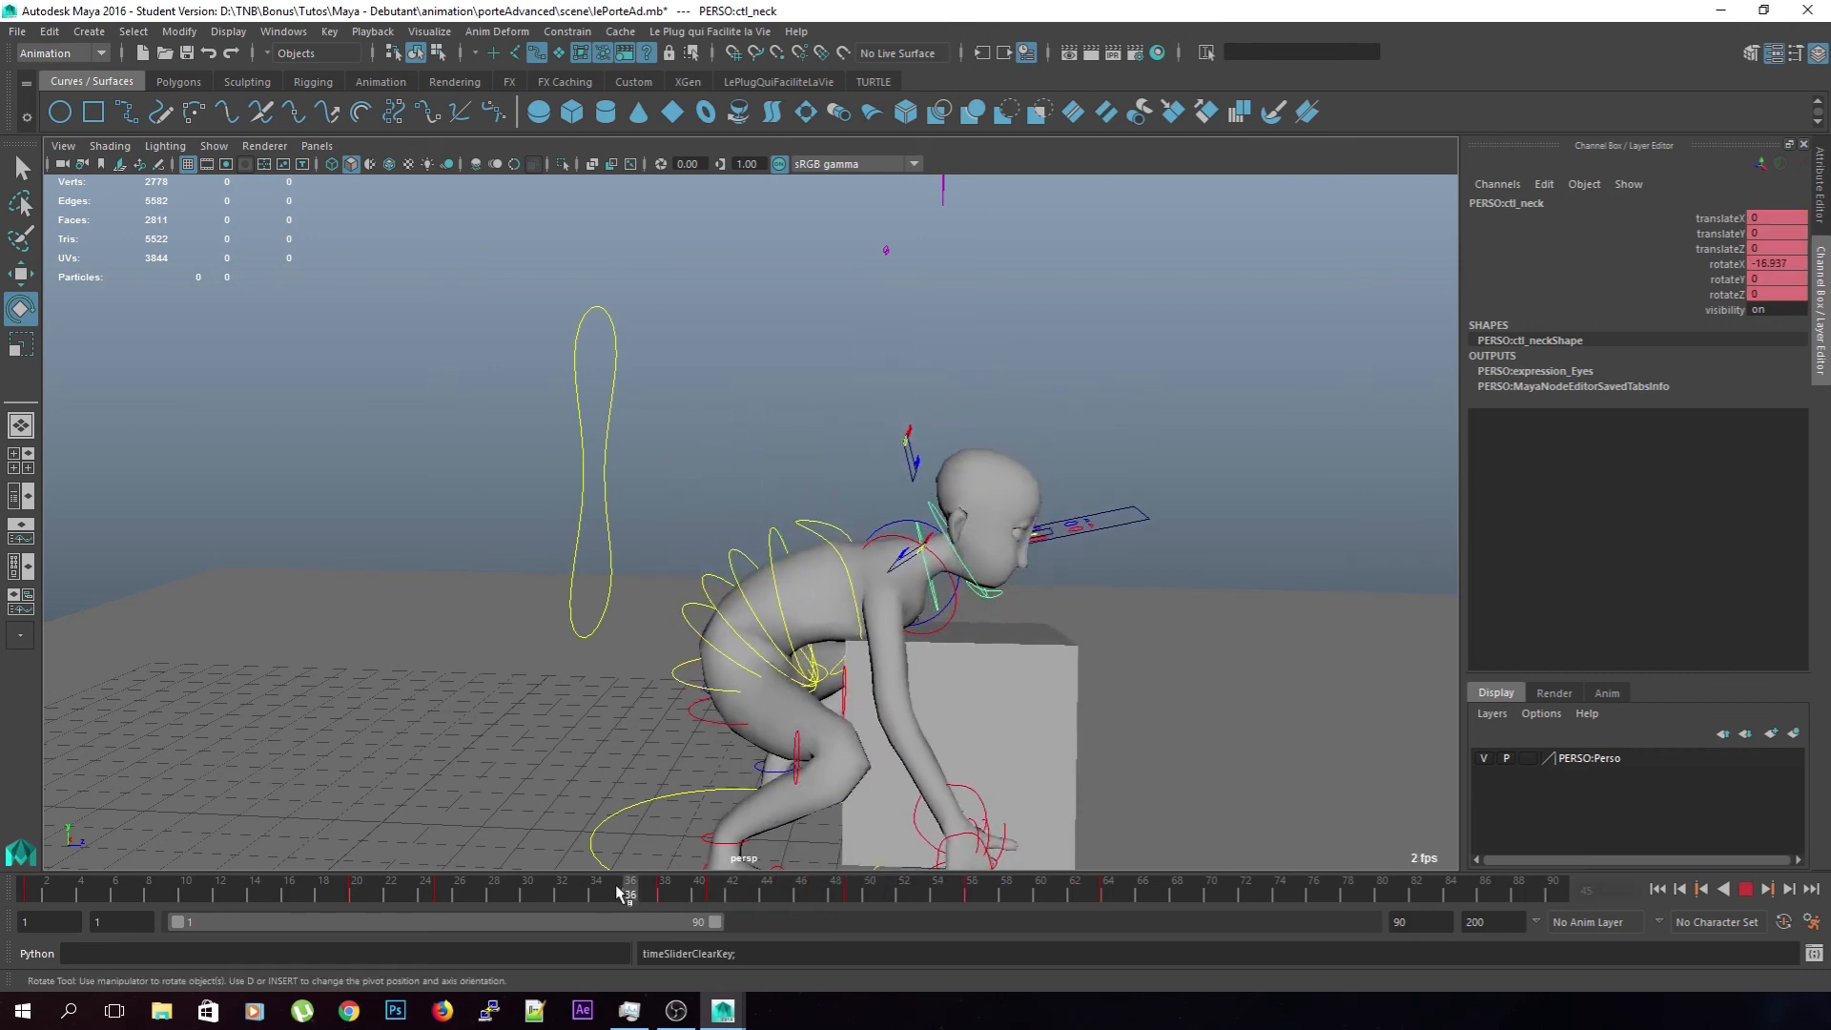
{"action": "key", "text": "alt+v"}
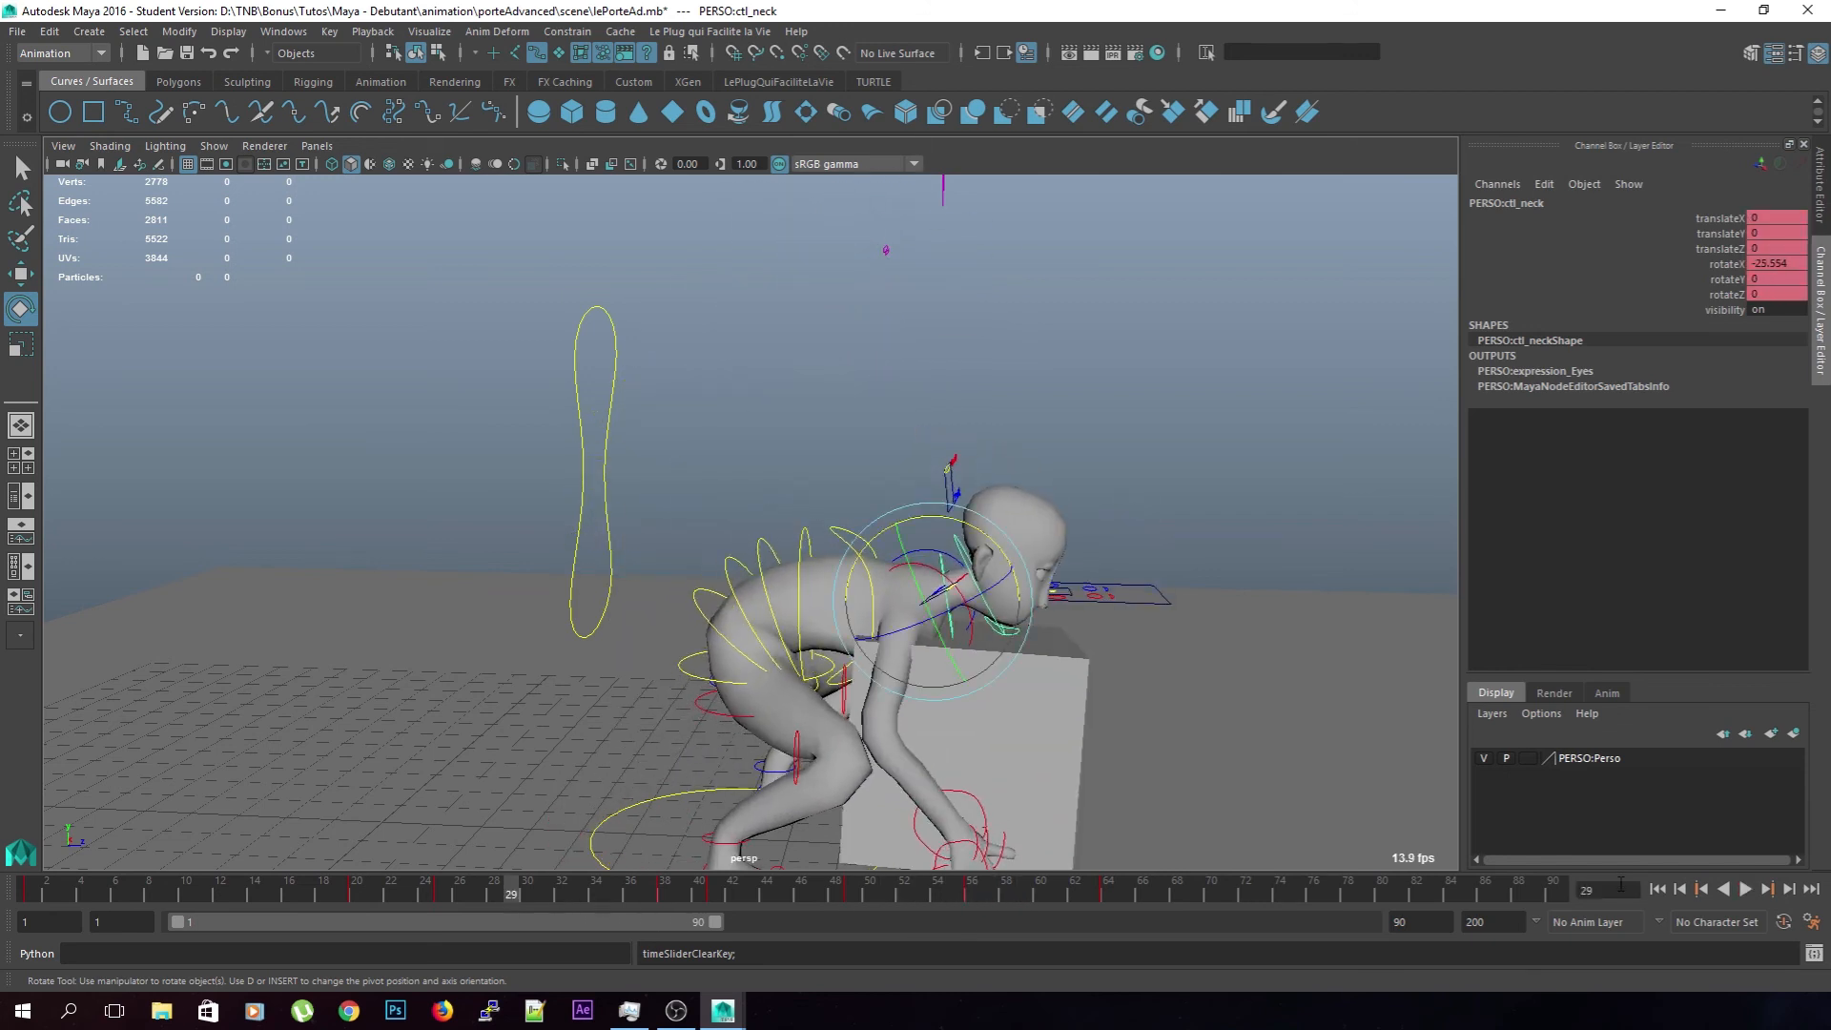
{"action": "left_click_drag", "start_coordinate": [711, 897], "coordinate": [528, 893], "text": "shift"}
{"action": "key", "text": "alt+v"}
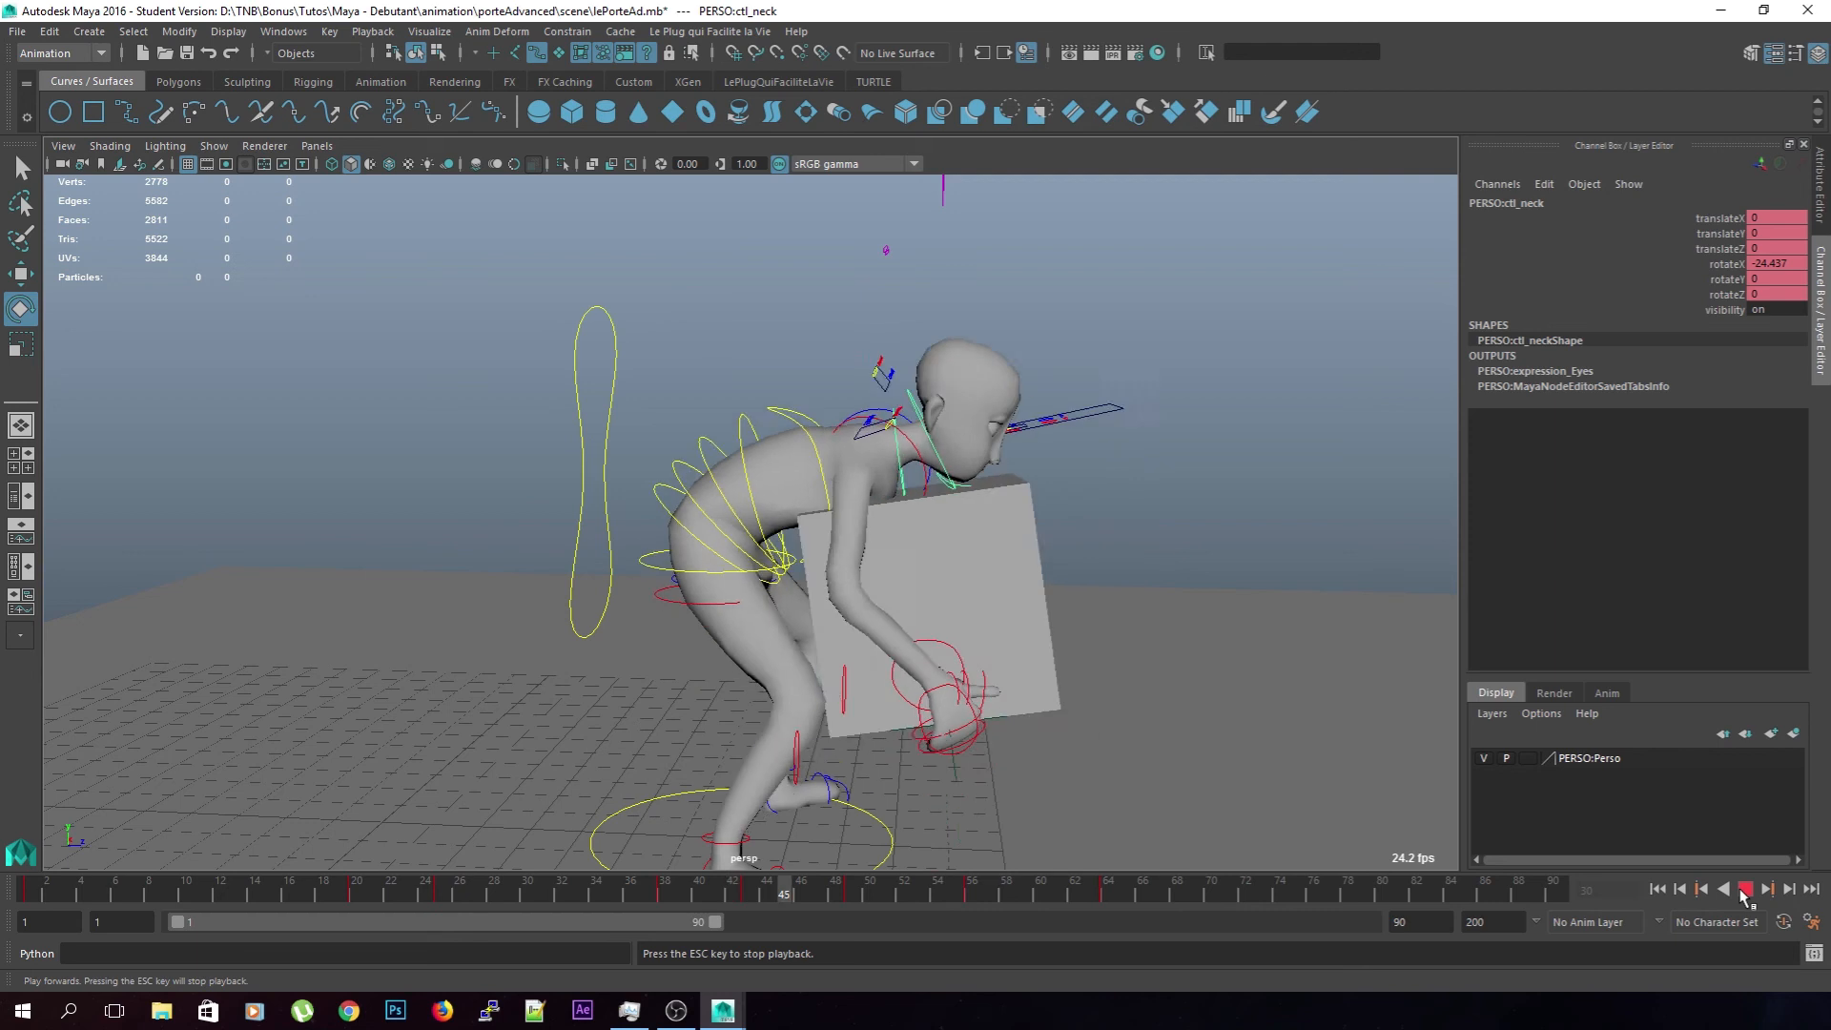
Return to frame 1 and play the whole animation from a wider three-quarter view
{"action": "left_click_drag", "start_coordinate": [765, 655], "coordinate": [703, 660], "text": "alt"}
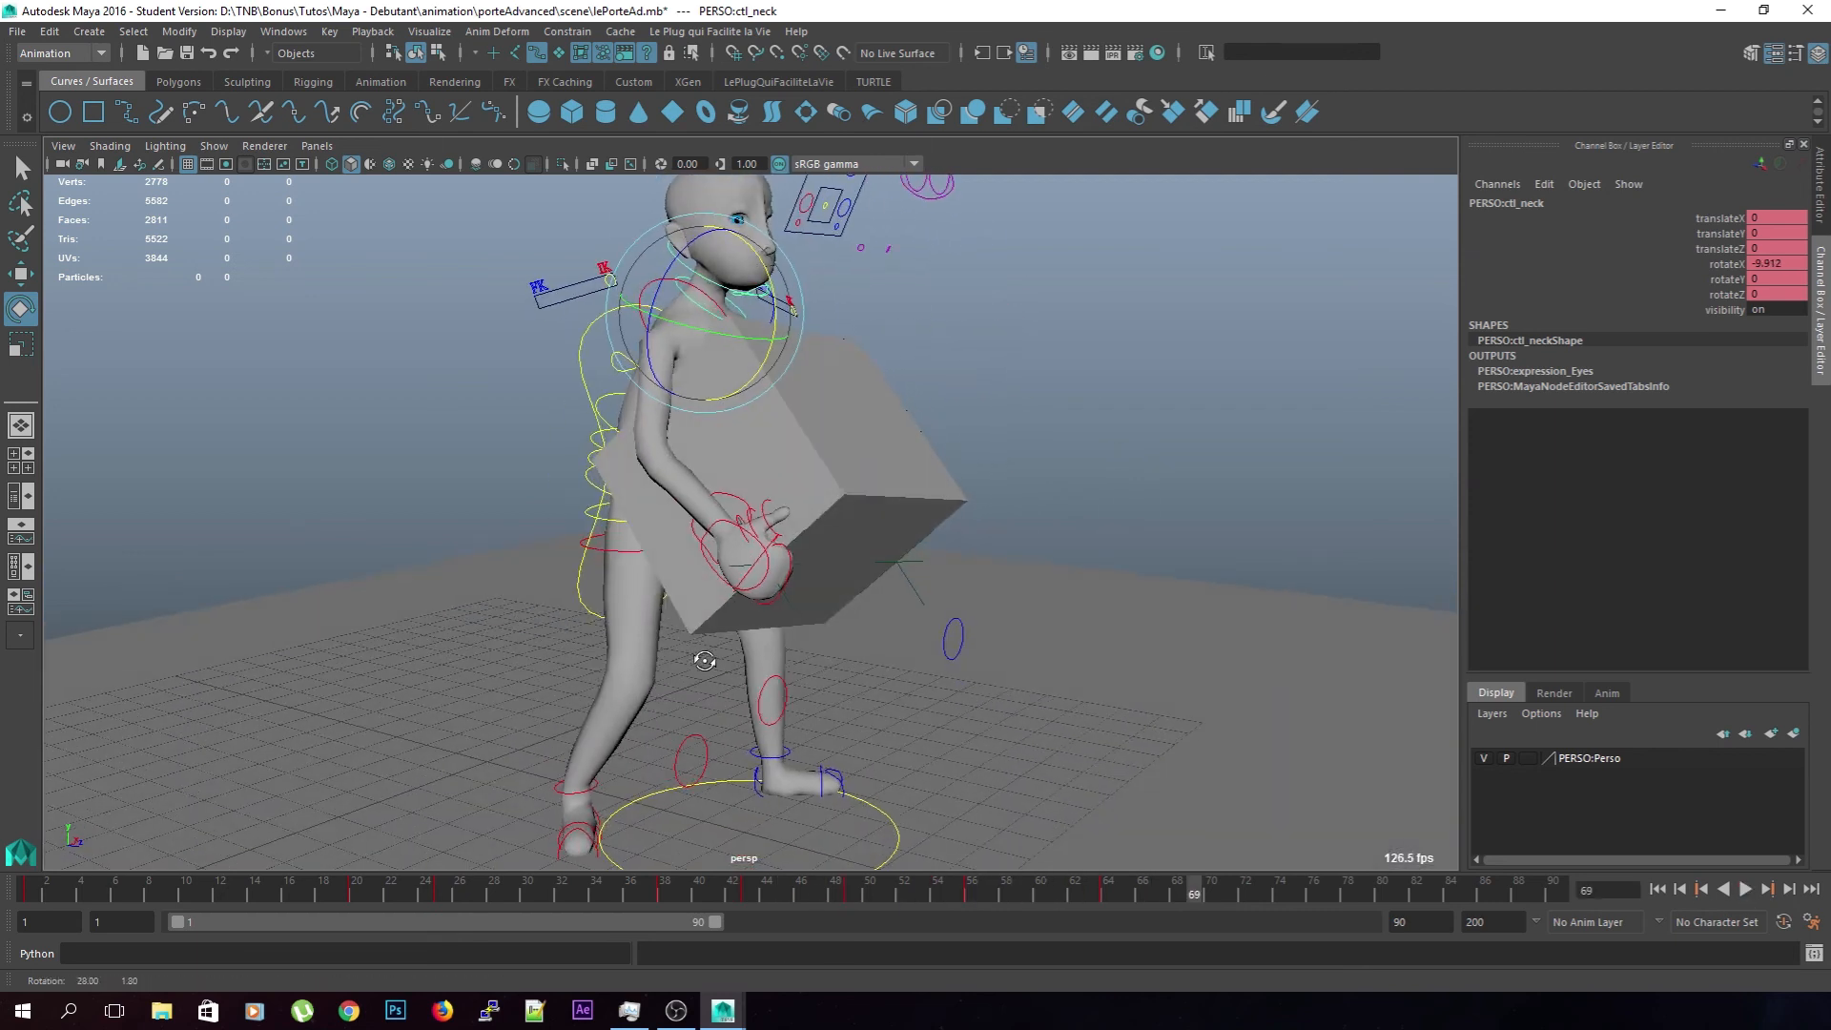
{"action": "right_click_drag", "start_coordinate": [703, 660], "coordinate": [703, 631], "text": "alt"}
{"action": "left_click_drag", "start_coordinate": [702, 632], "coordinate": [754, 711], "text": "alt"}
{"action": "left_click_drag", "start_coordinate": [810, 893], "coordinate": [219, 893]}
{"action": "left_click", "coordinate": [15, 892]}
{"action": "key", "text": "alt+v"}
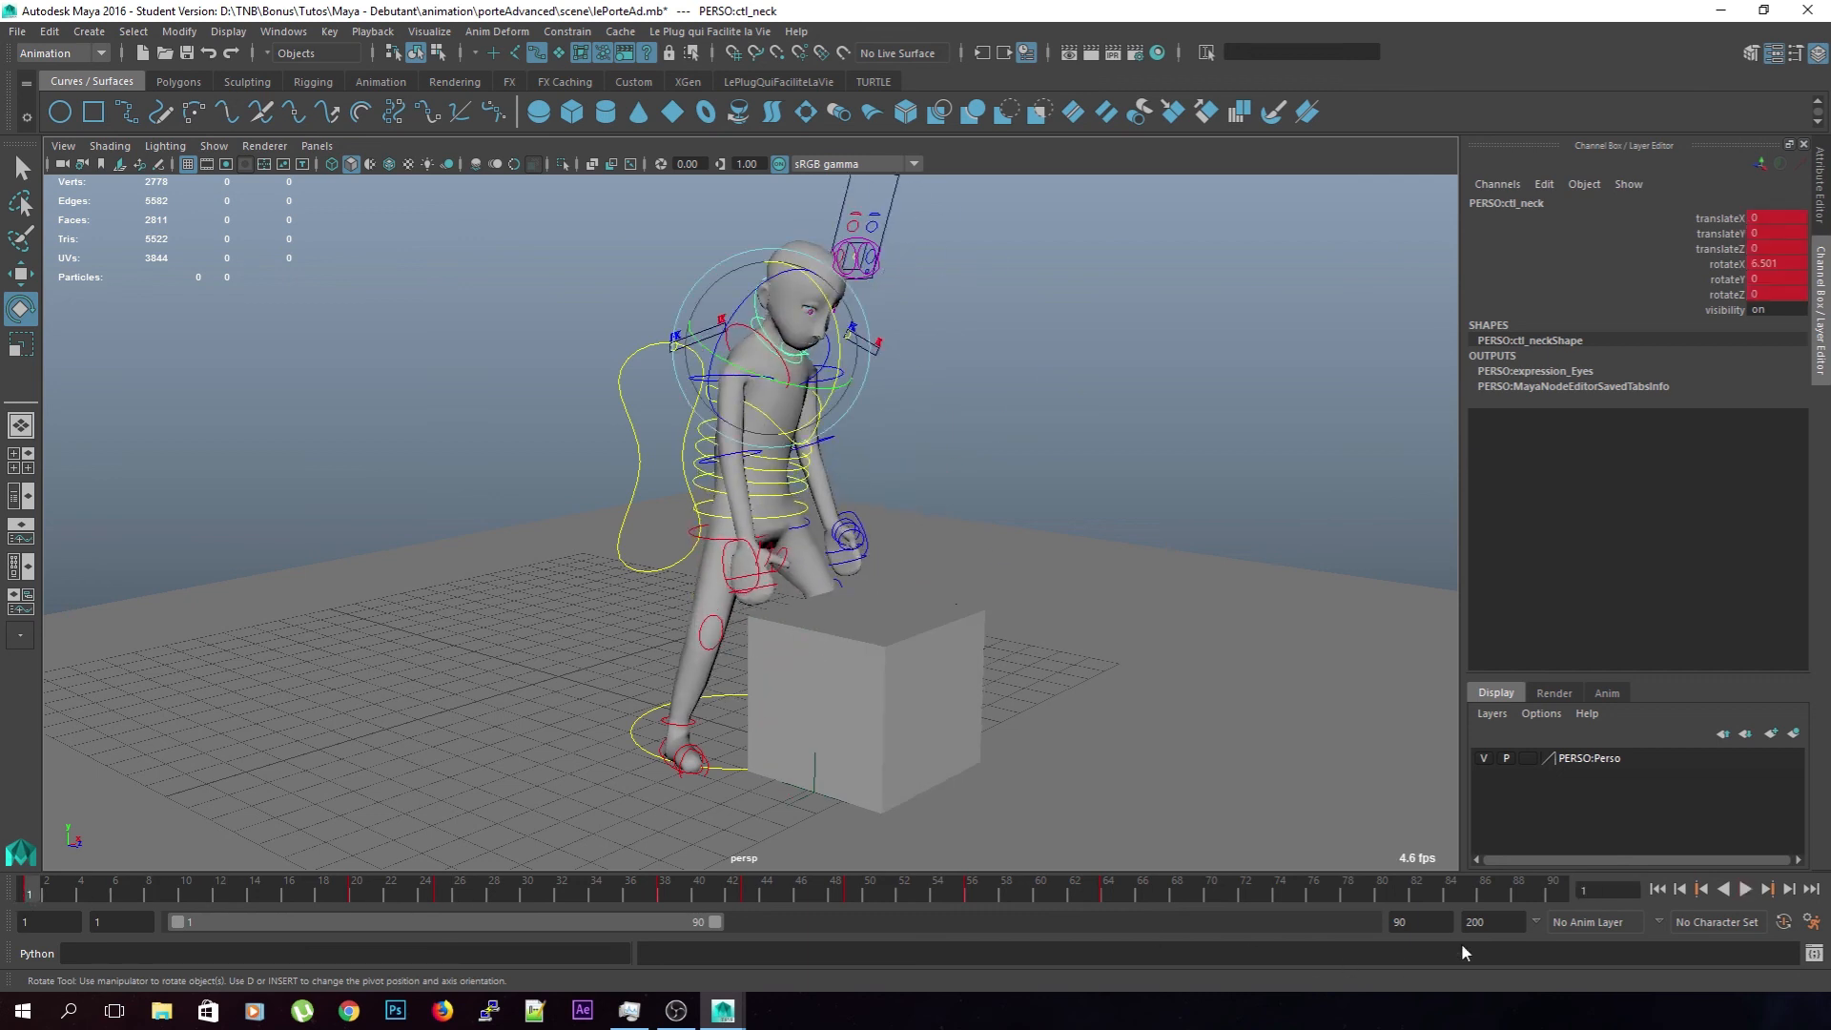
{"action": "left_click", "coordinate": [1748, 889]}
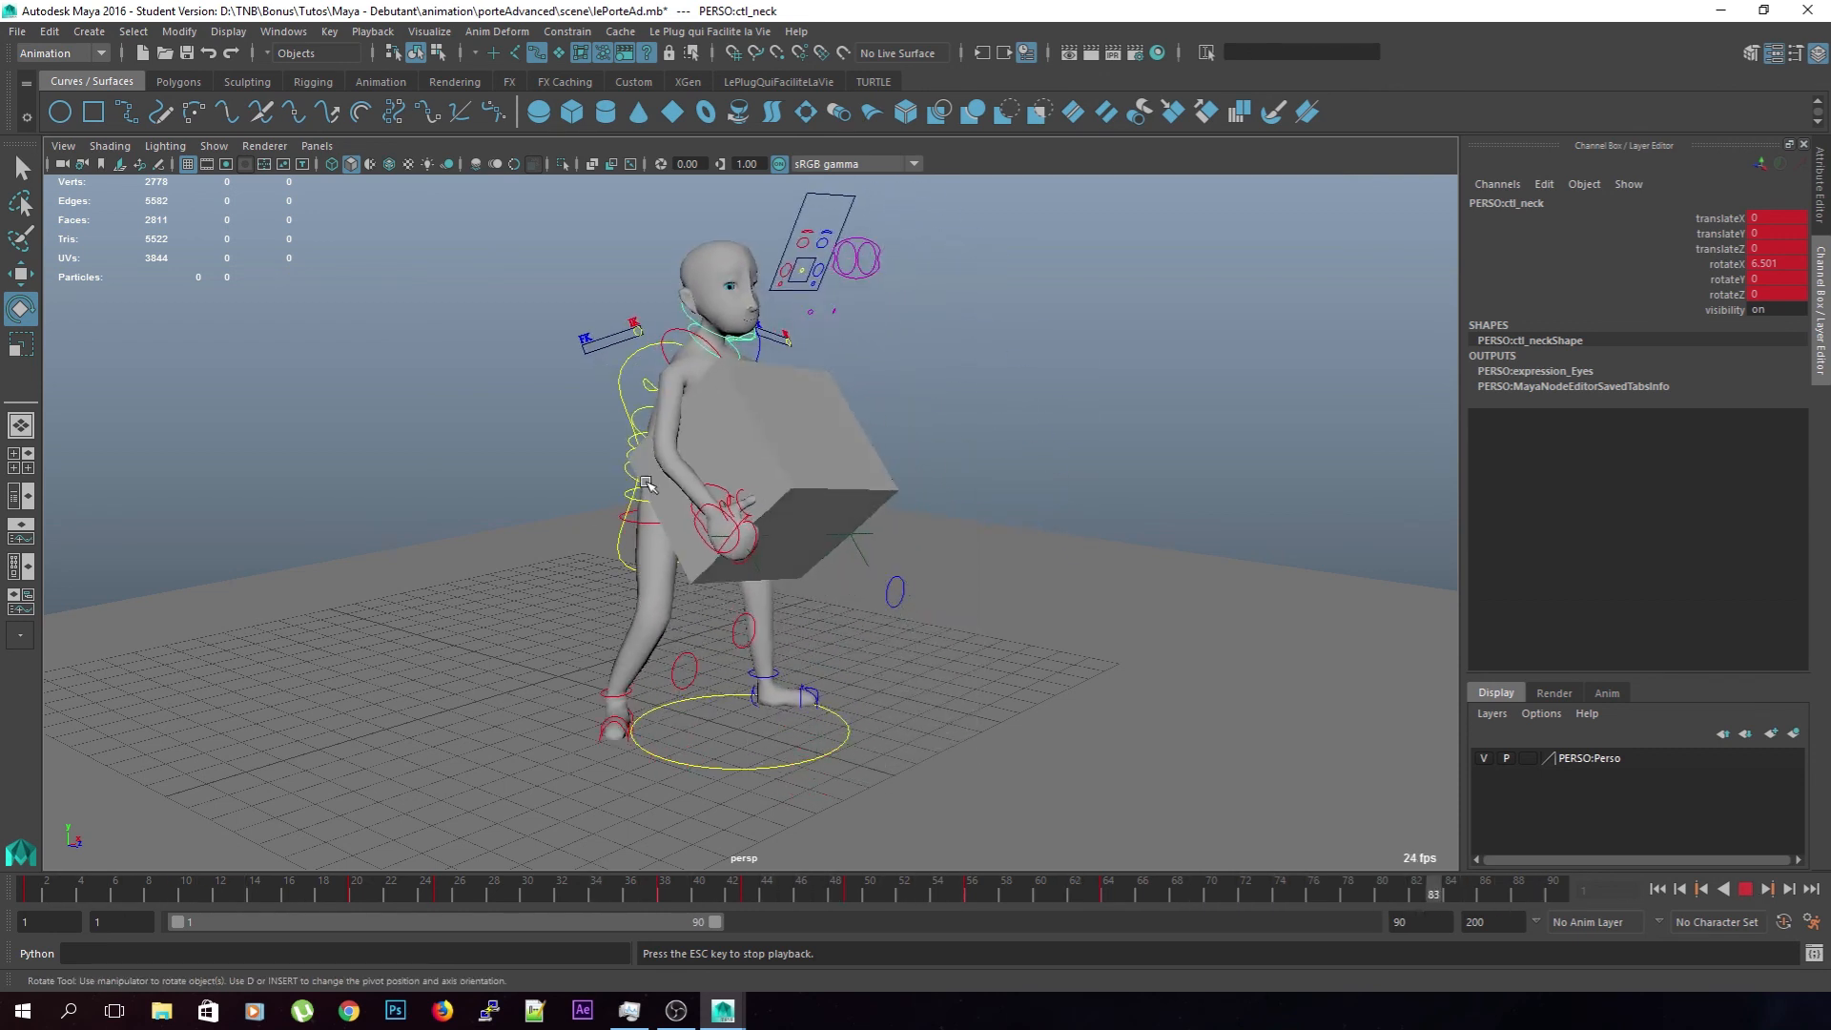
Review the looping lift from side, front and three-quarter angles, stop playback, and clear the selection
{"action": "left_click_drag", "start_coordinate": [922, 704], "coordinate": [871, 612], "text": "alt"}
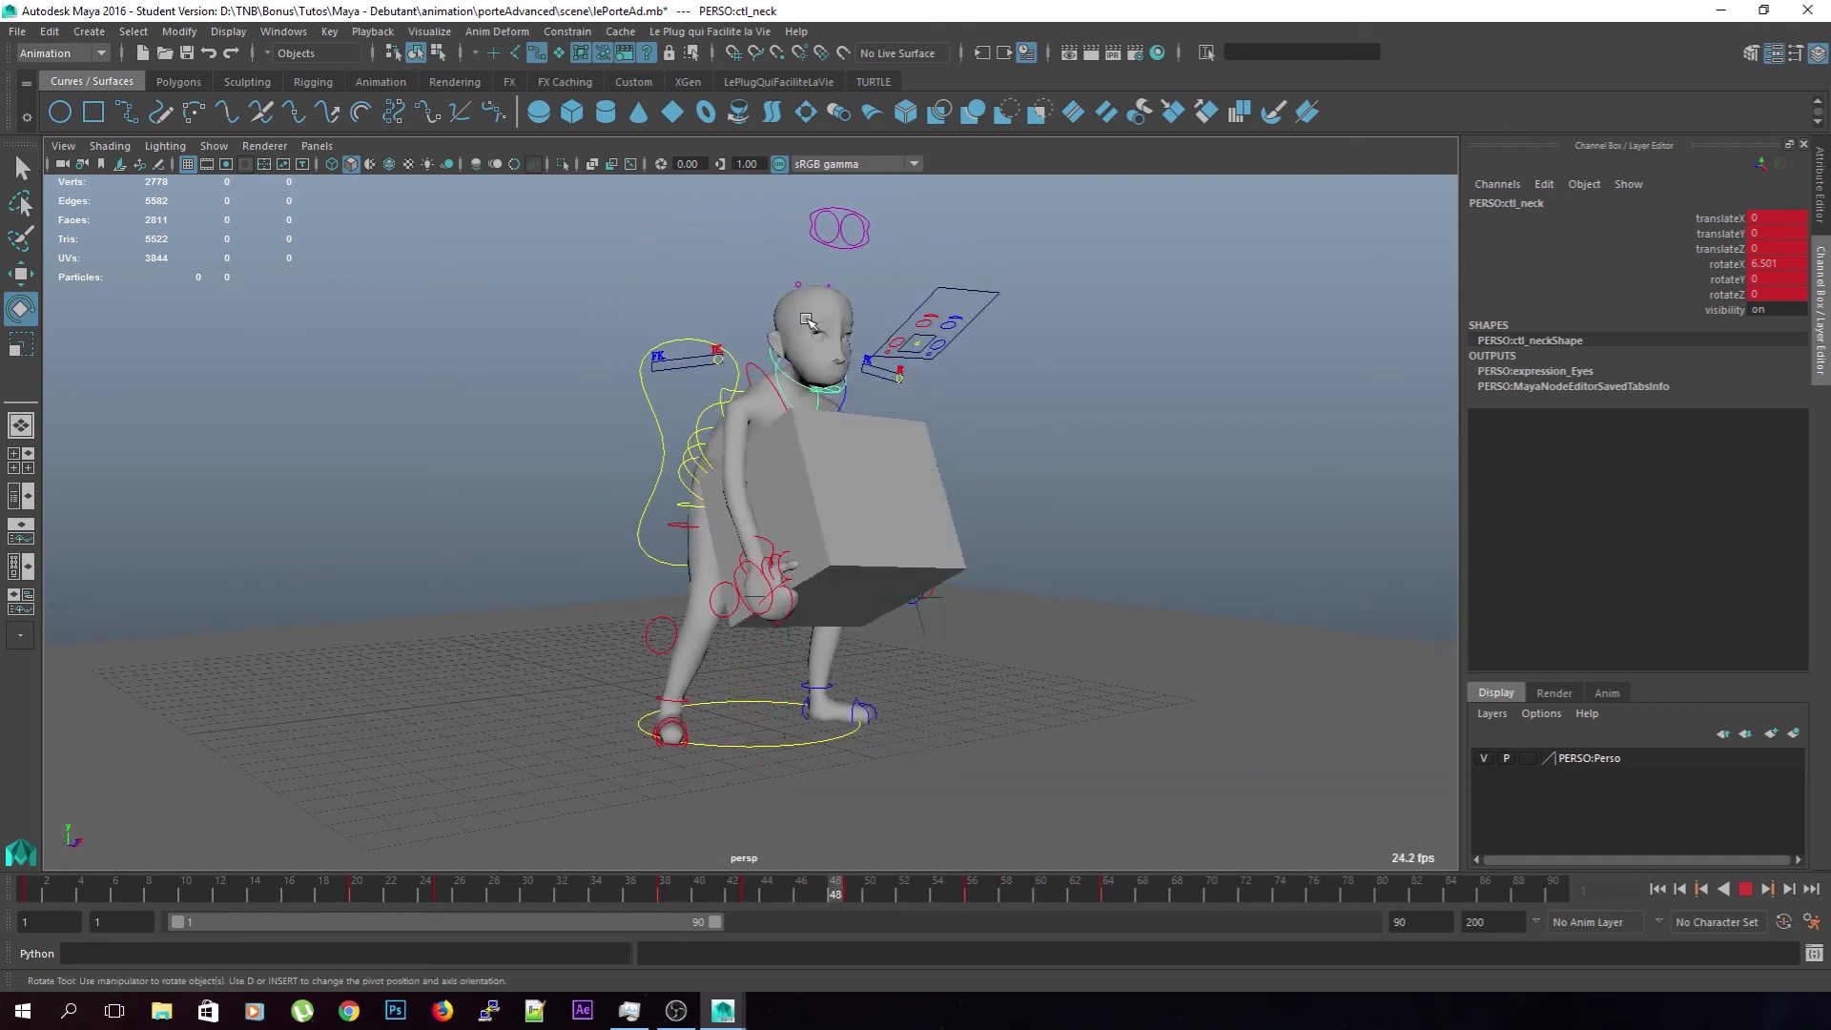
{"action": "left_click_drag", "start_coordinate": [712, 617], "coordinate": [897, 618], "text": "alt"}
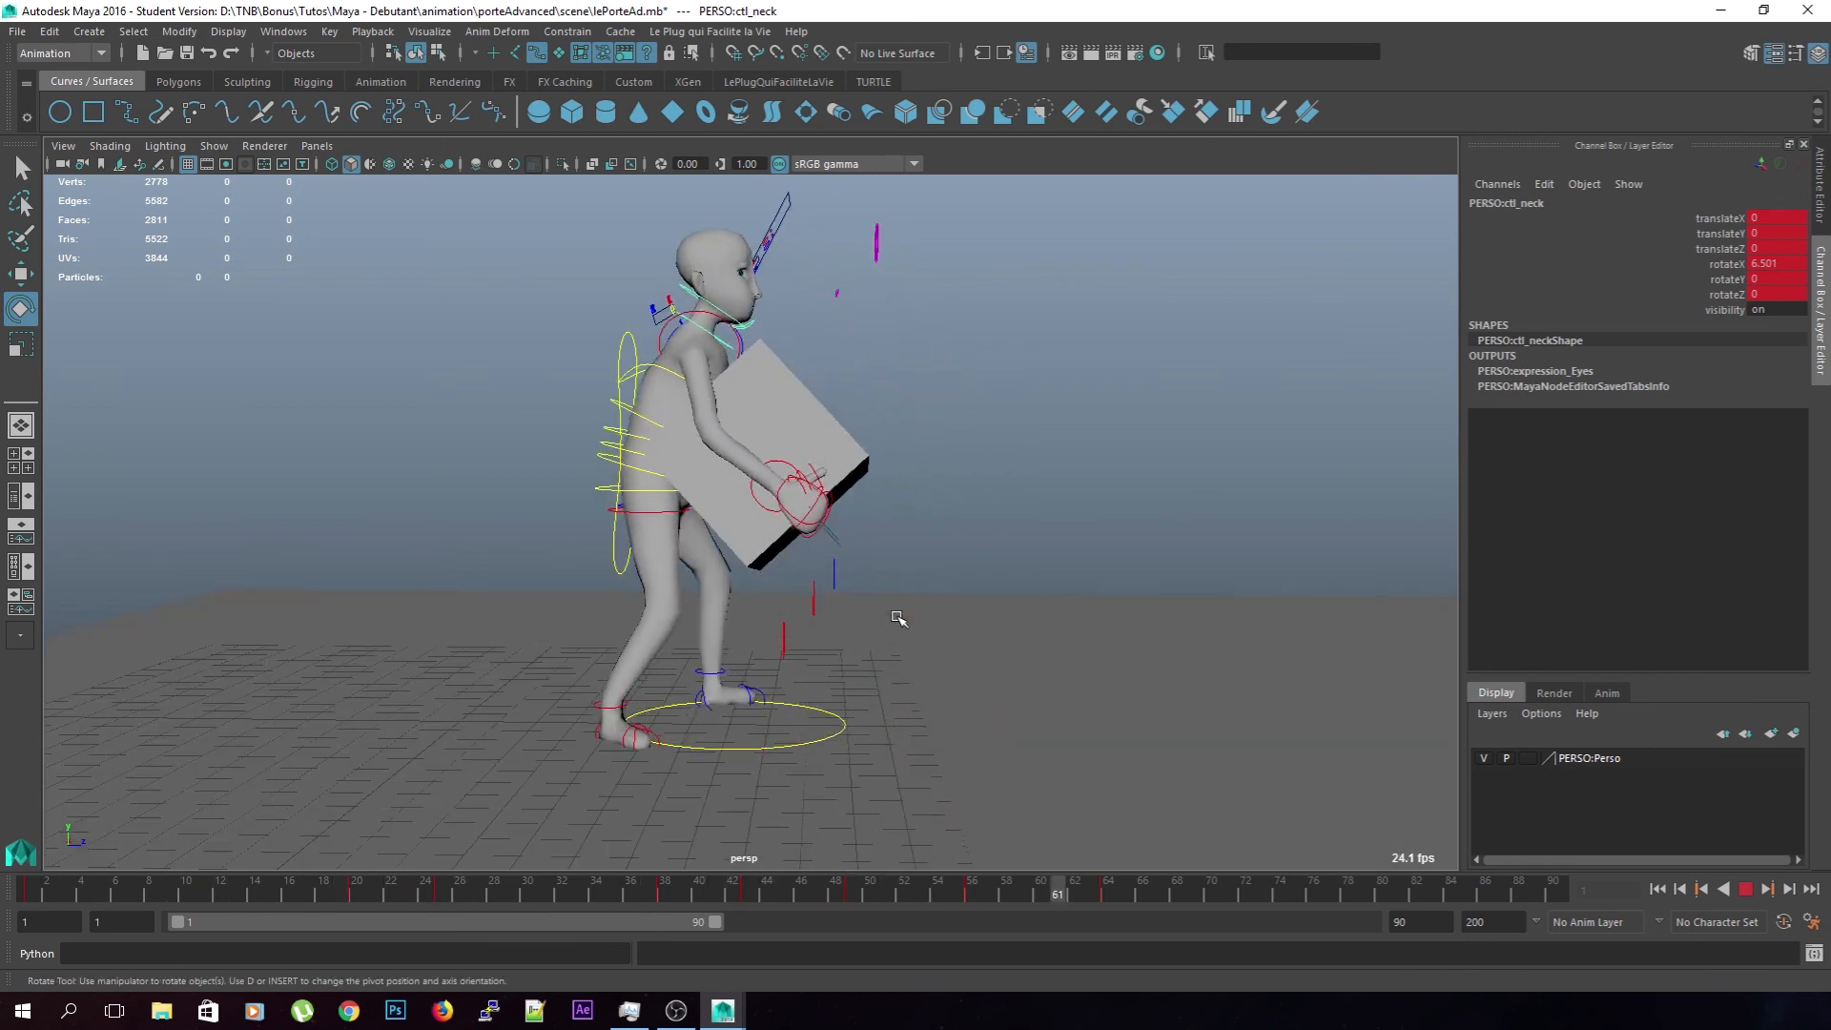
{"action": "left_click_drag", "start_coordinate": [862, 520], "coordinate": [1036, 507], "text": "alt"}
{"action": "left_click_drag", "start_coordinate": [1201, 513], "coordinate": [1063, 495], "text": "alt"}
{"action": "left_click_drag", "start_coordinate": [1066, 540], "coordinate": [1064, 638], "text": "alt"}
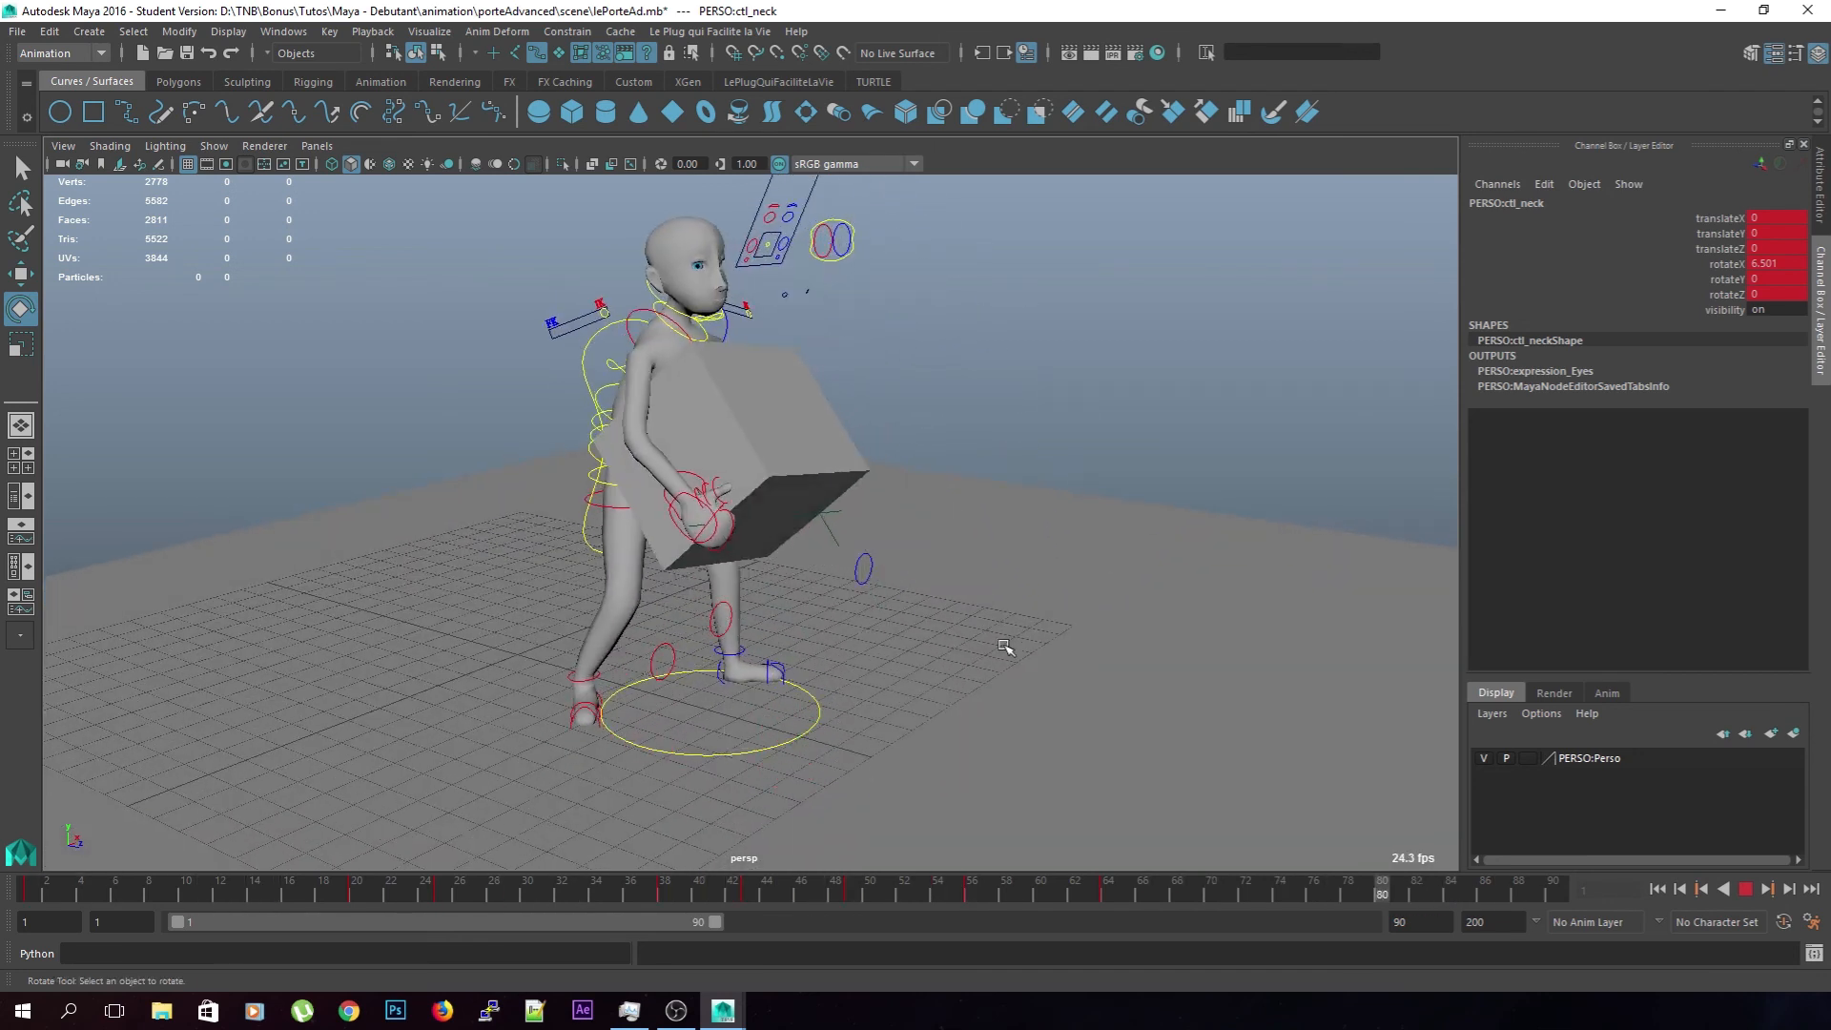
{"action": "left_click_drag", "start_coordinate": [977, 501], "coordinate": [1044, 445], "text": "alt"}
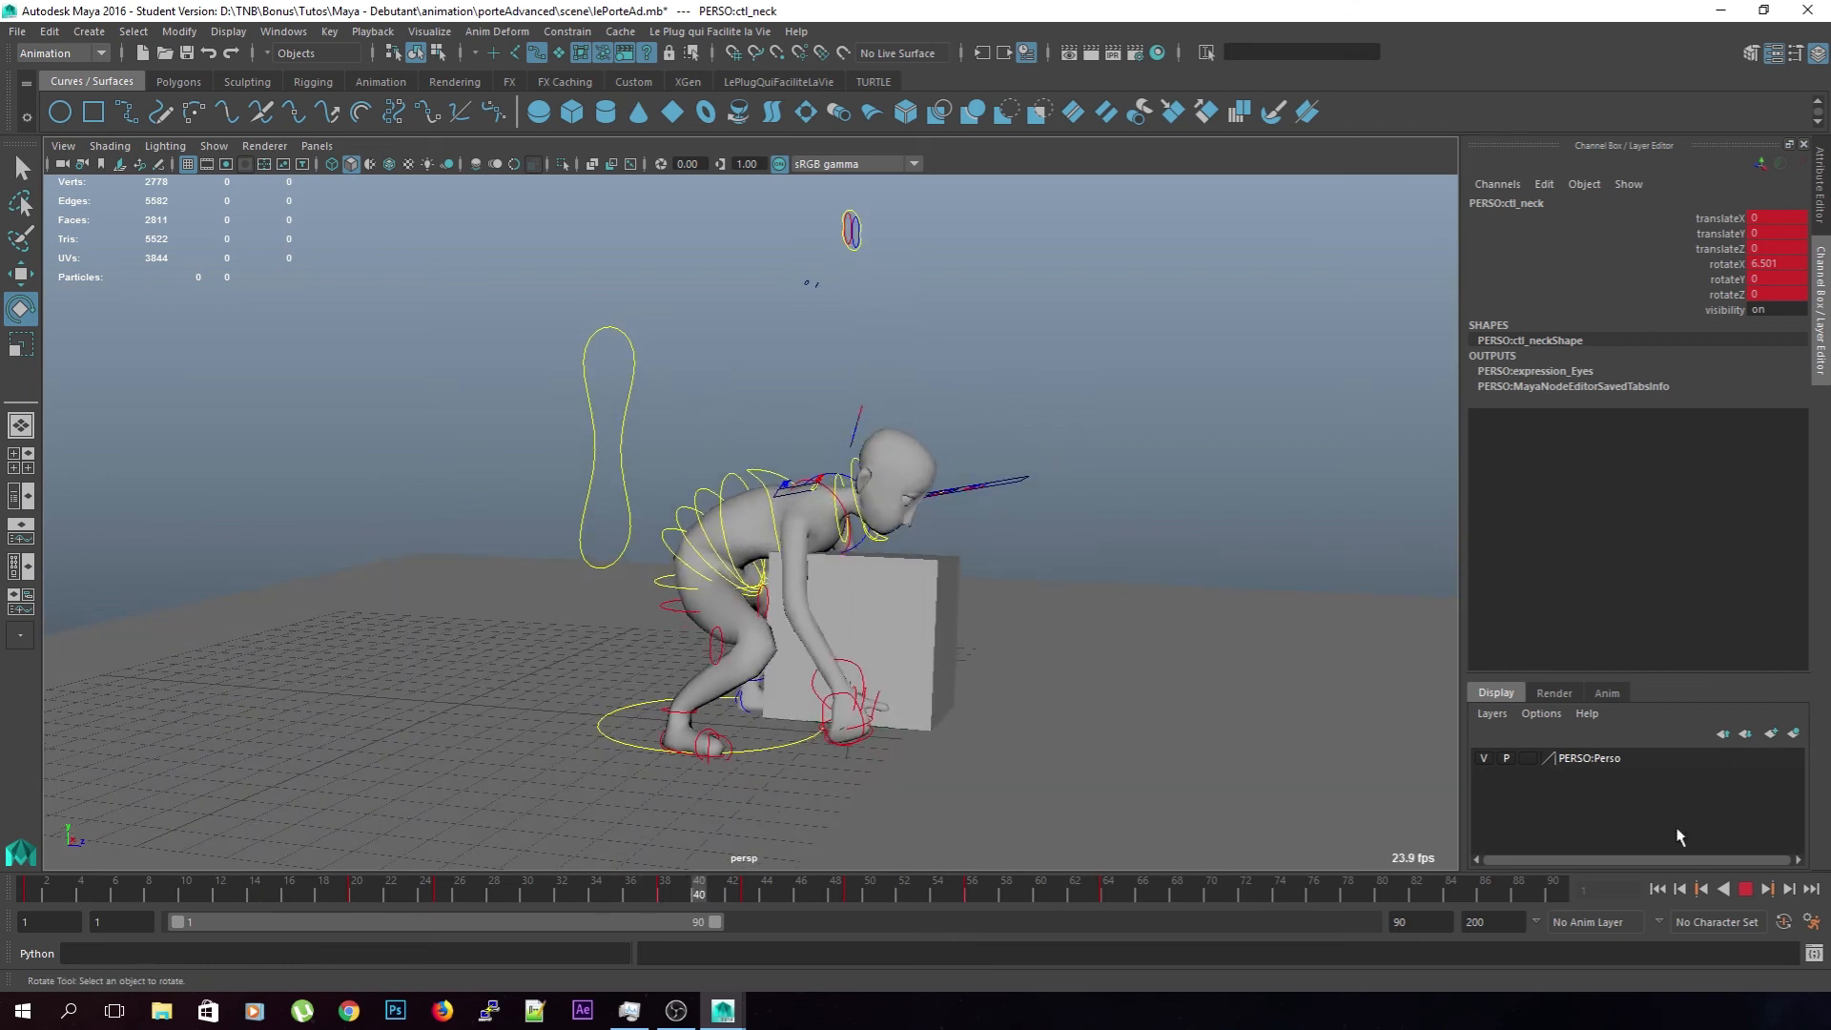
{"action": "left_click", "coordinate": [1756, 892]}
{"action": "left_click", "coordinate": [317, 304]}
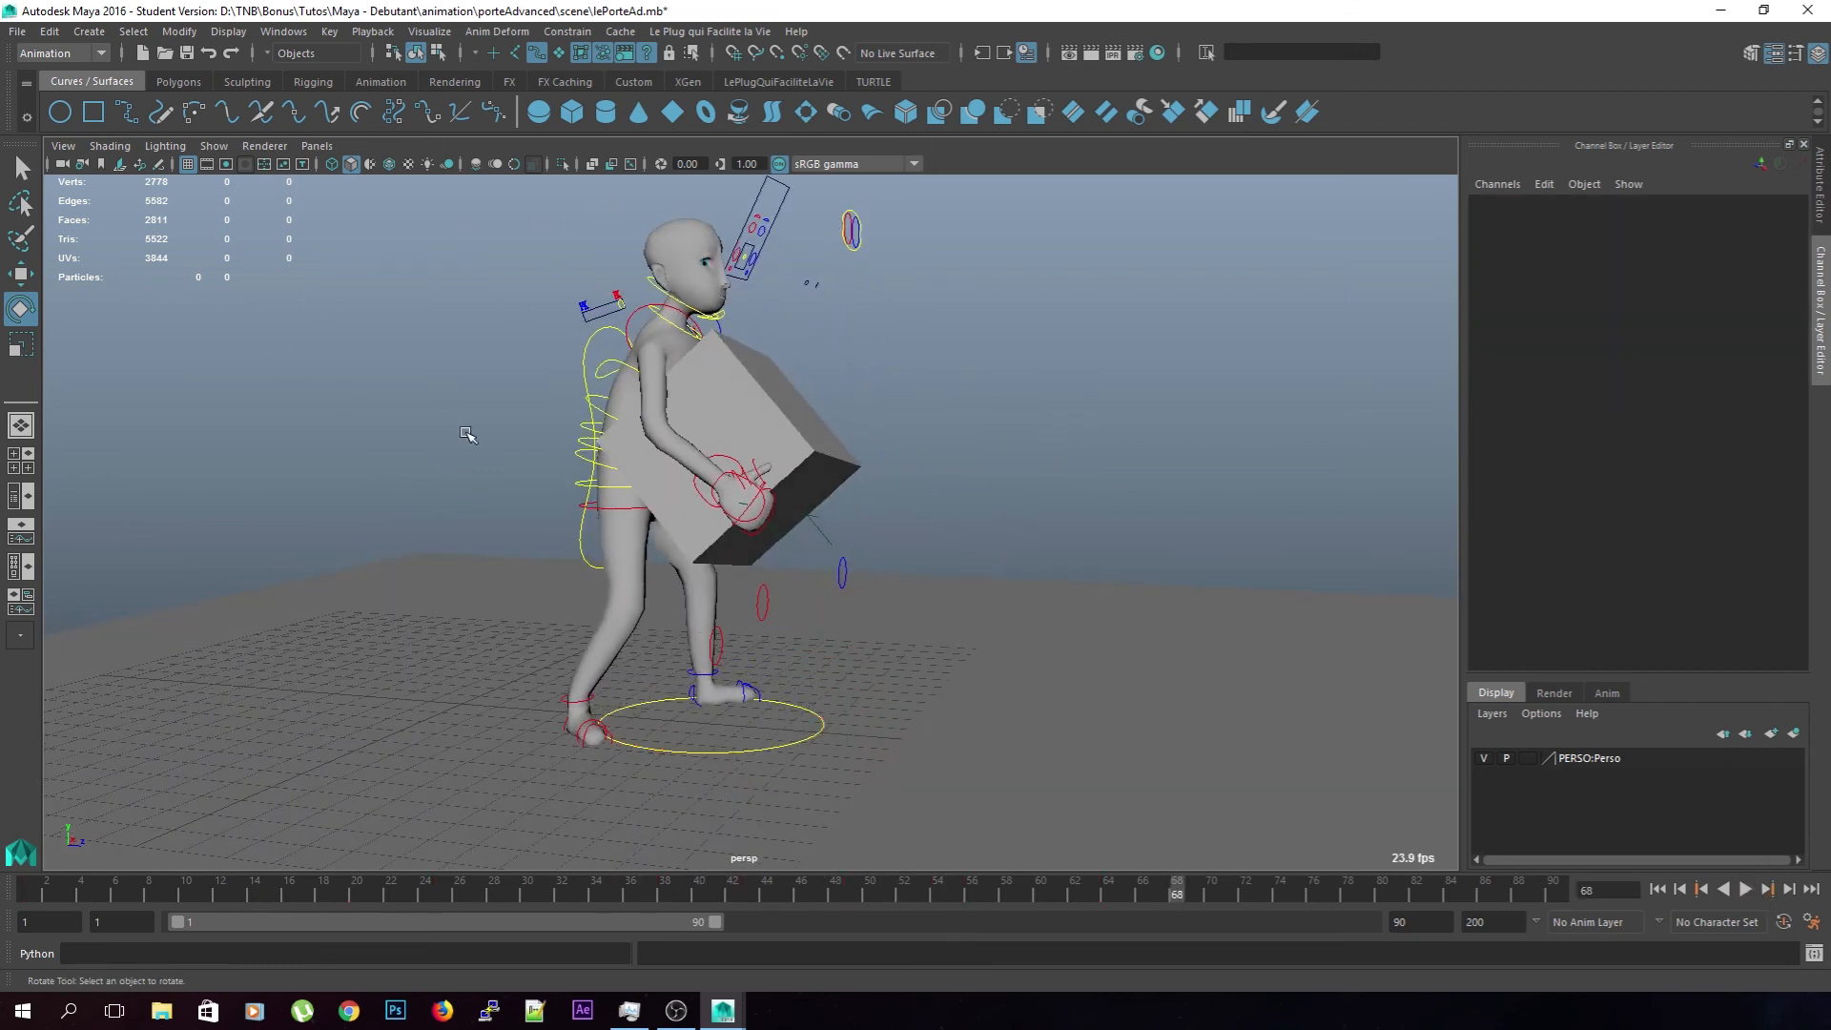
{"action": "left_click_drag", "start_coordinate": [467, 434], "coordinate": [1053, 833], "text": "alt"}
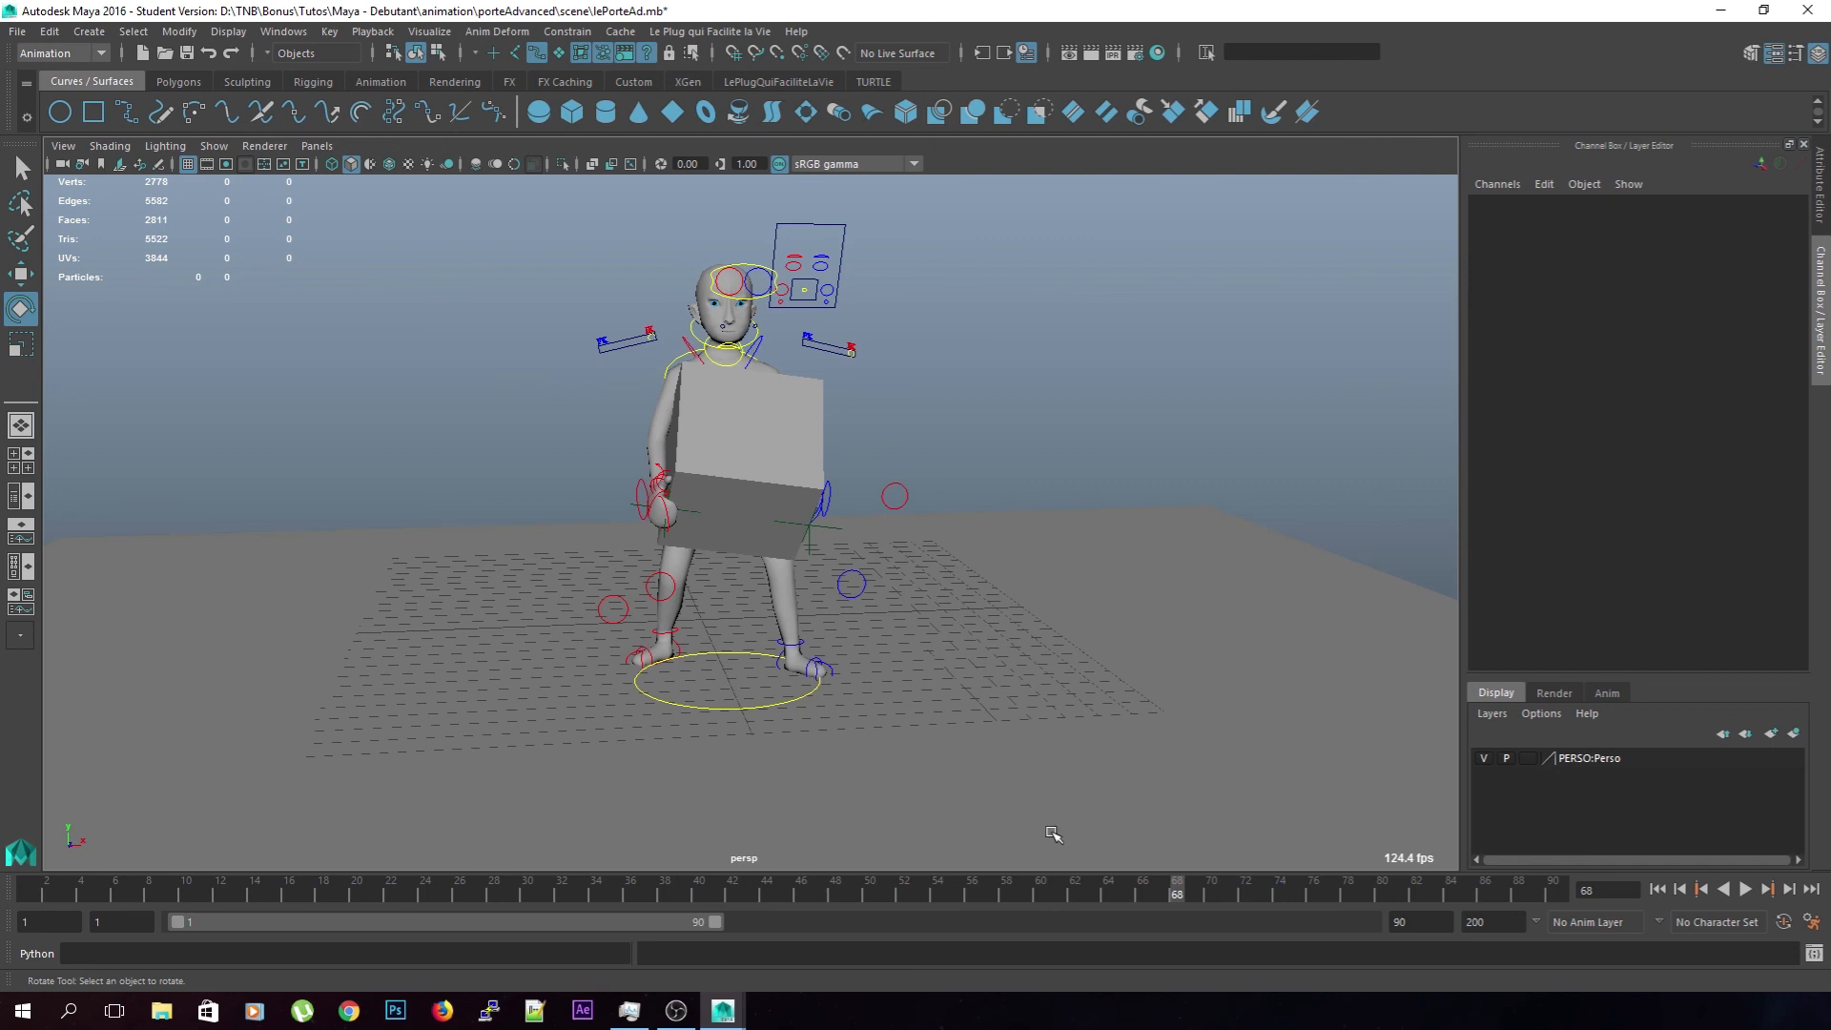
Scrub back through the lift, play the whole animation from front and three-quarter views, and stop playback
{"action": "left_click_drag", "start_coordinate": [1149, 896], "coordinate": [717, 898]}
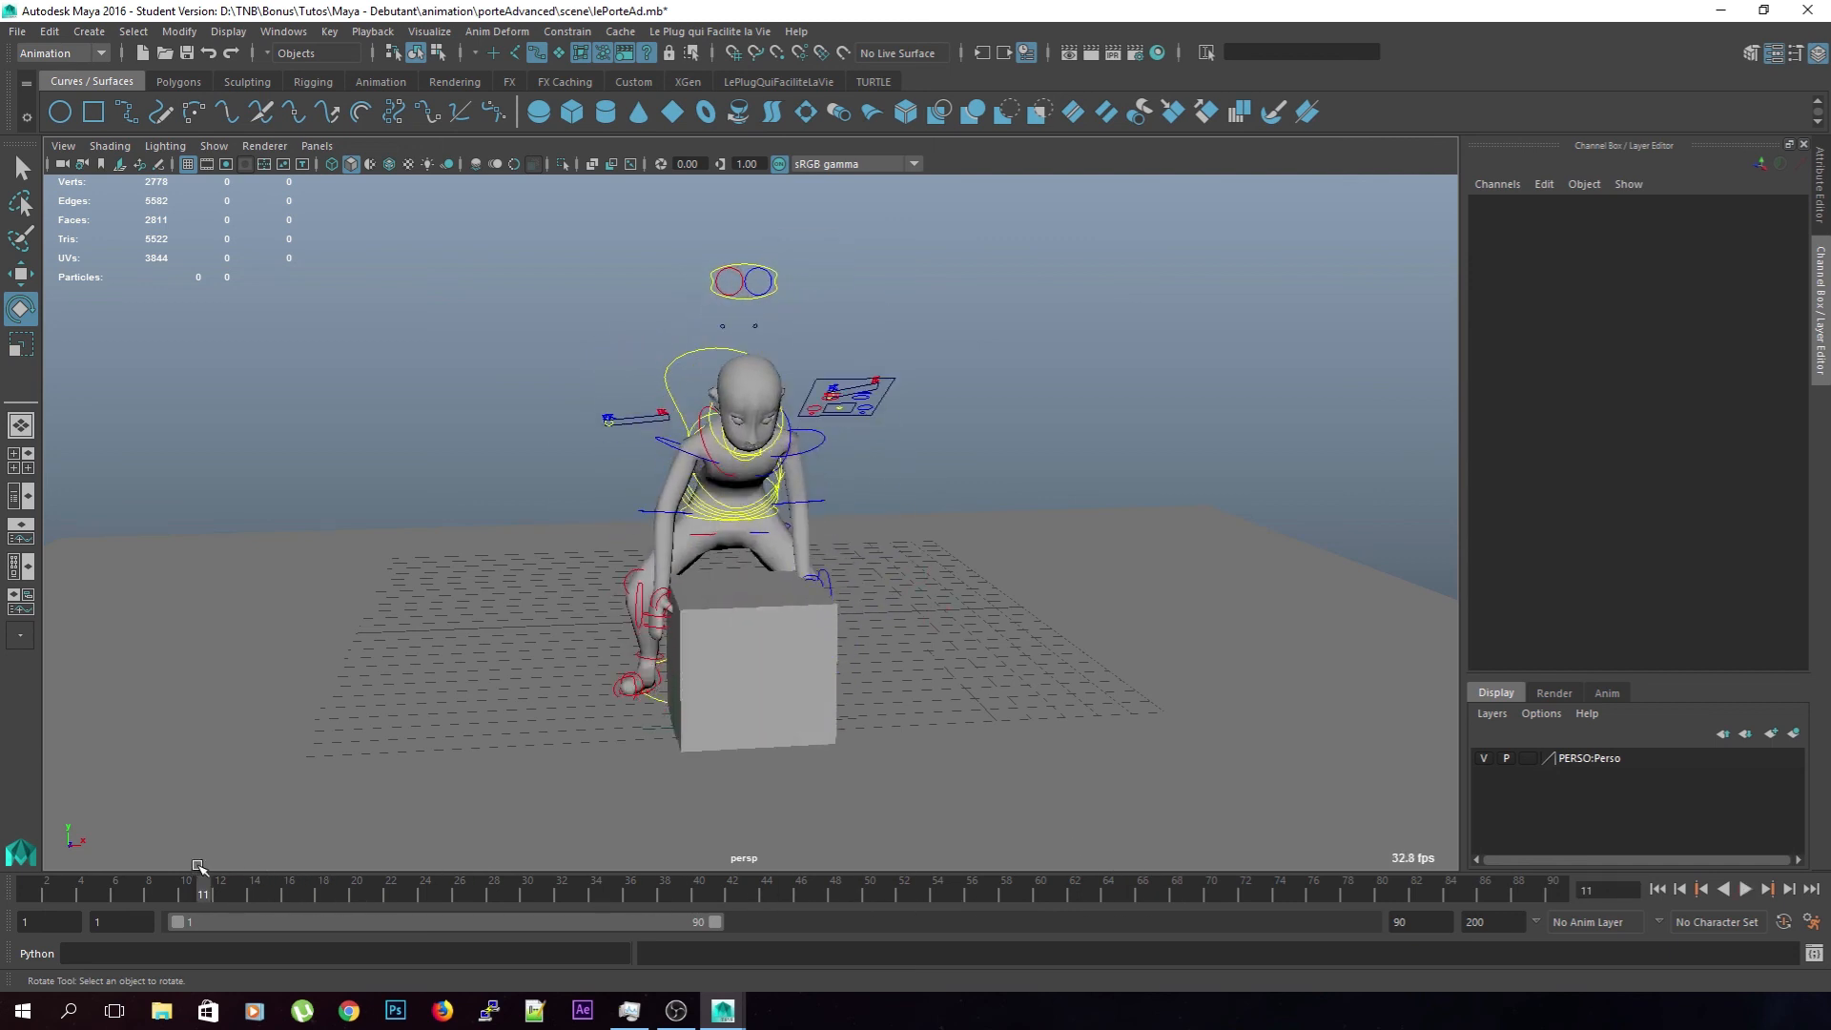
{"action": "left_click", "coordinate": [1753, 889]}
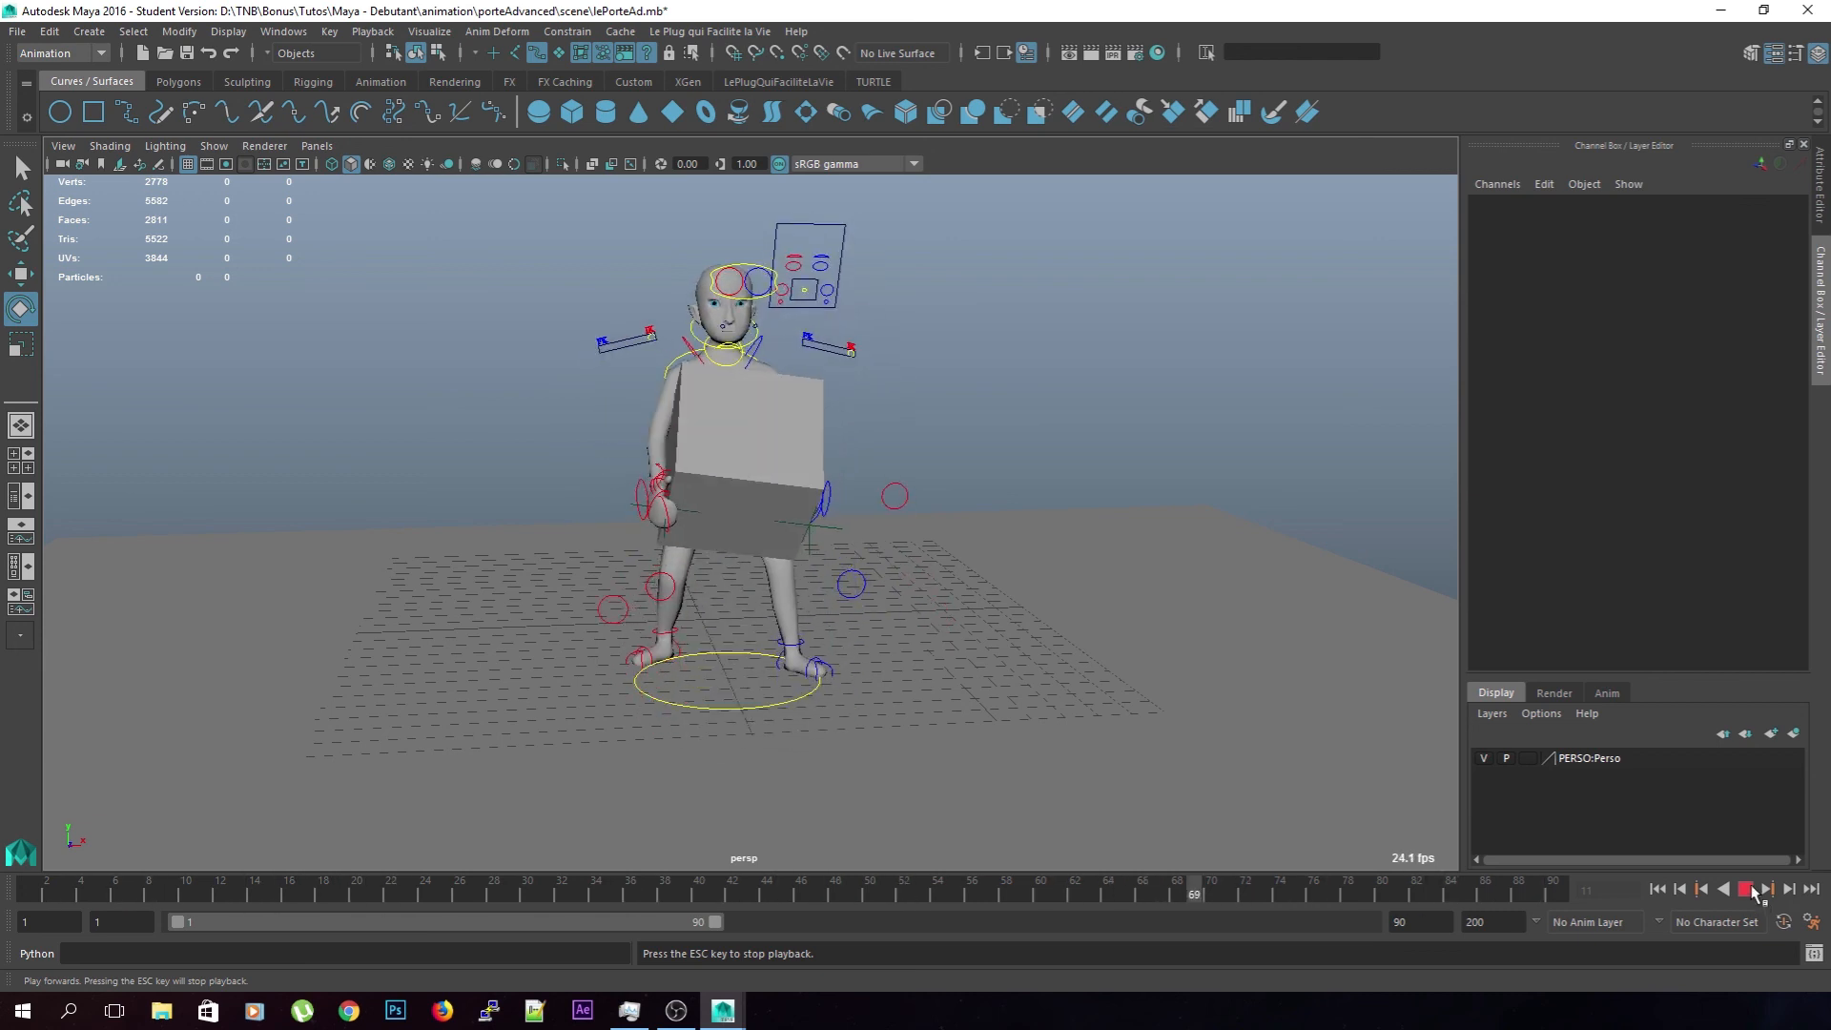
{"action": "left_click_drag", "start_coordinate": [925, 607], "coordinate": [1023, 596], "text": "alt"}
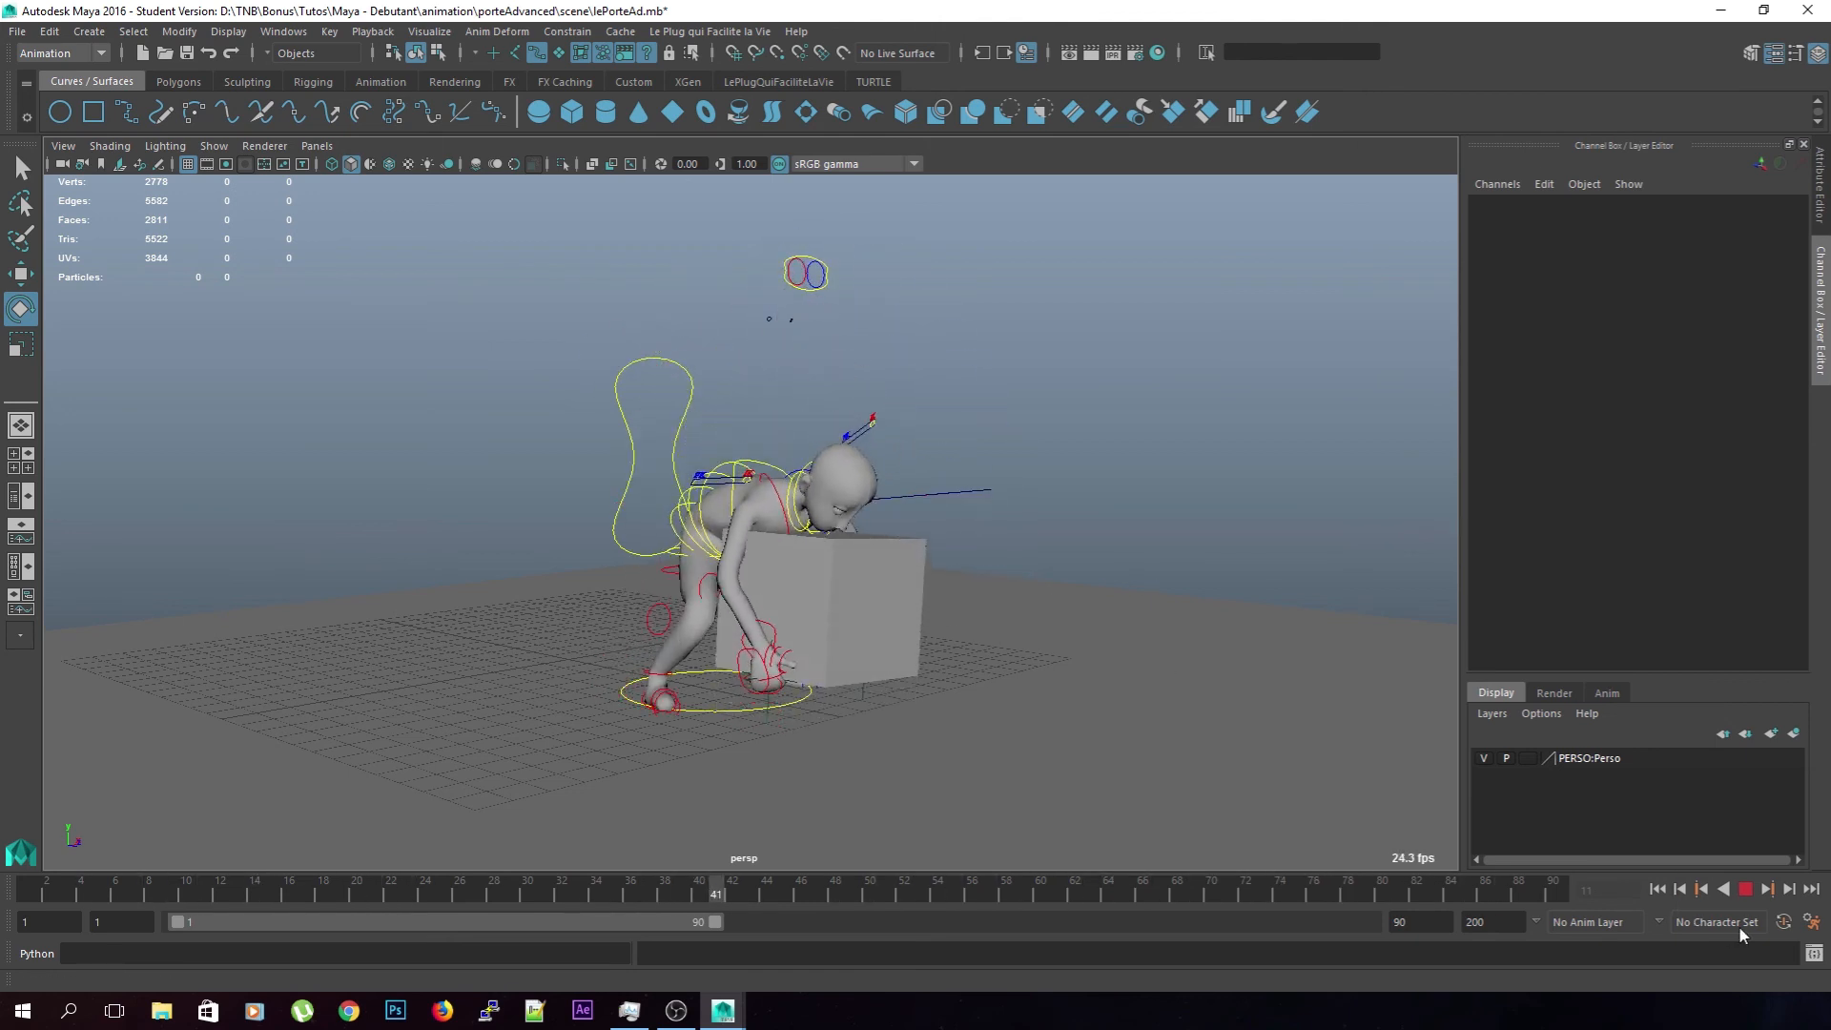
{"action": "key", "text": "Escape"}
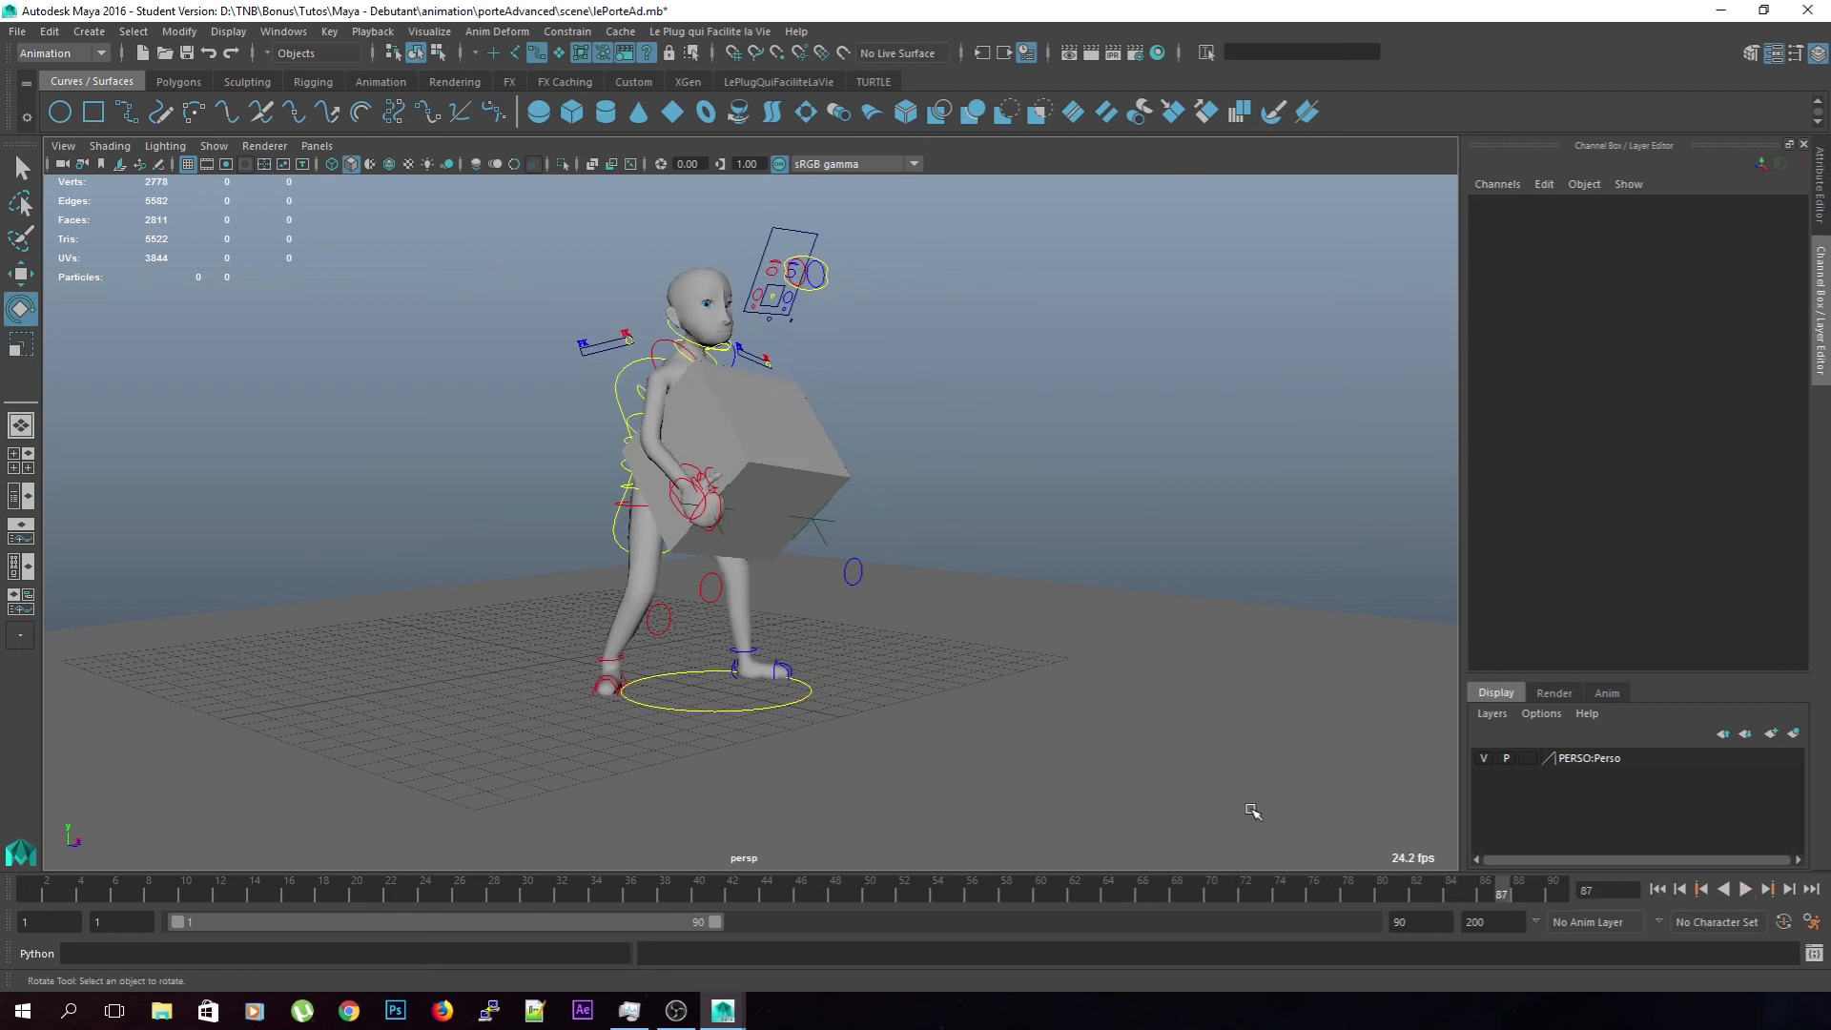
Try to move the right leg's IK control forward at frame 56, and undo the move
{"action": "scroll", "coordinate": [1253, 812], "scroll_direction": "up", "scroll_amount": 5}
{"action": "middle_click_drag", "start_coordinate": [563, 763], "coordinate": [648, 554], "text": "alt"}
{"action": "left_click_drag", "start_coordinate": [648, 554], "coordinate": [626, 555], "text": "alt"}
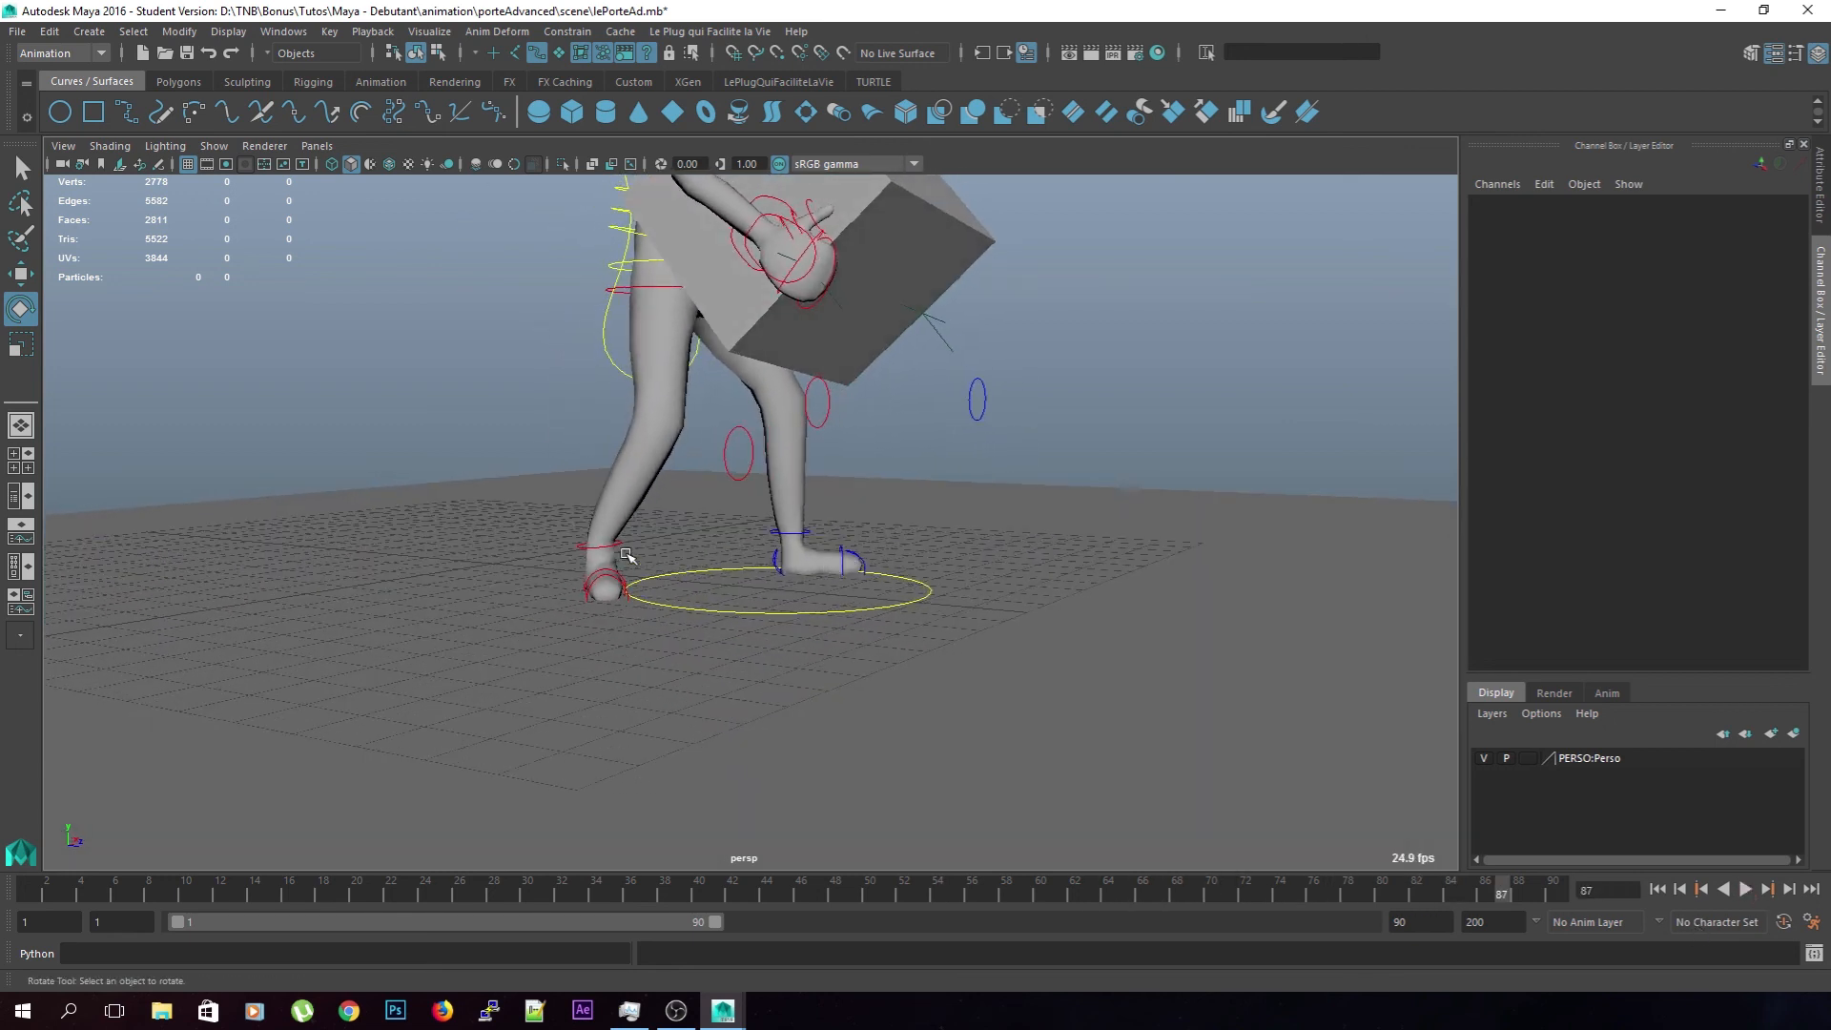
{"action": "scroll", "coordinate": [643, 541], "scroll_direction": "up", "scroll_amount": 3}
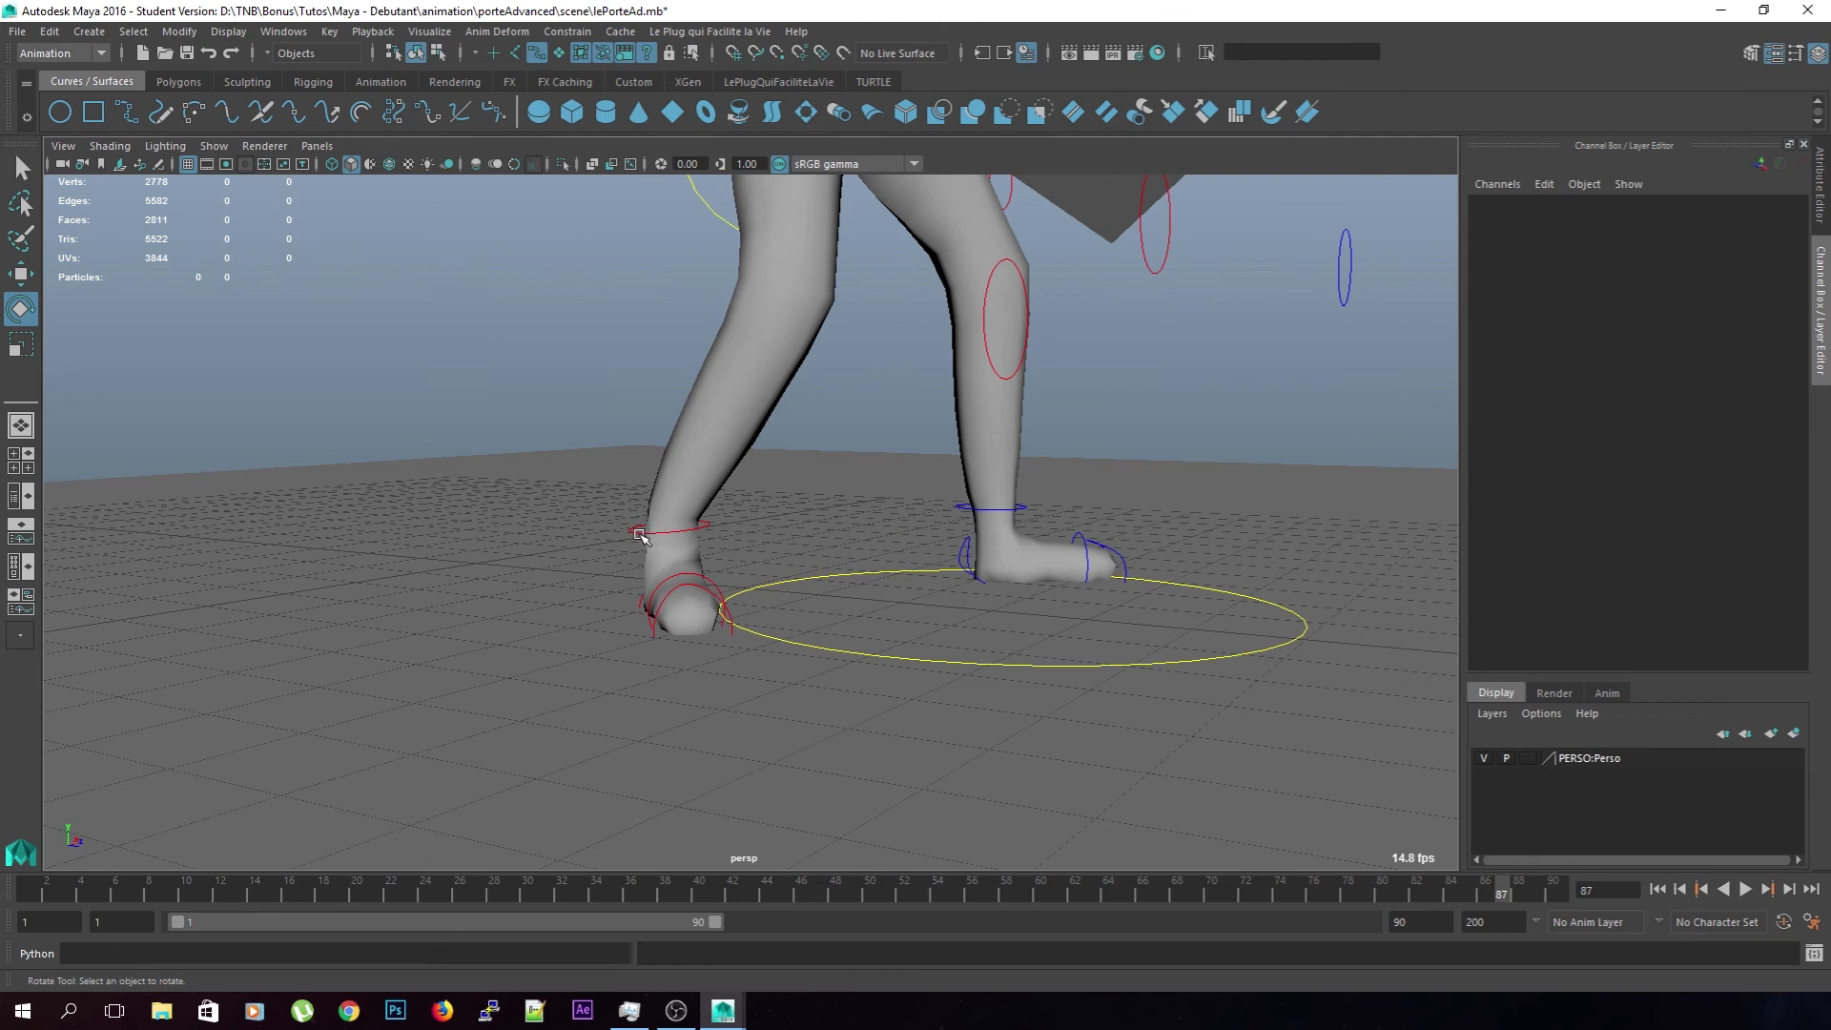
{"action": "left_click", "coordinate": [639, 534]}
{"action": "key", "text": "w"}
{"action": "left_click_drag", "start_coordinate": [1157, 888], "coordinate": [971, 890]}
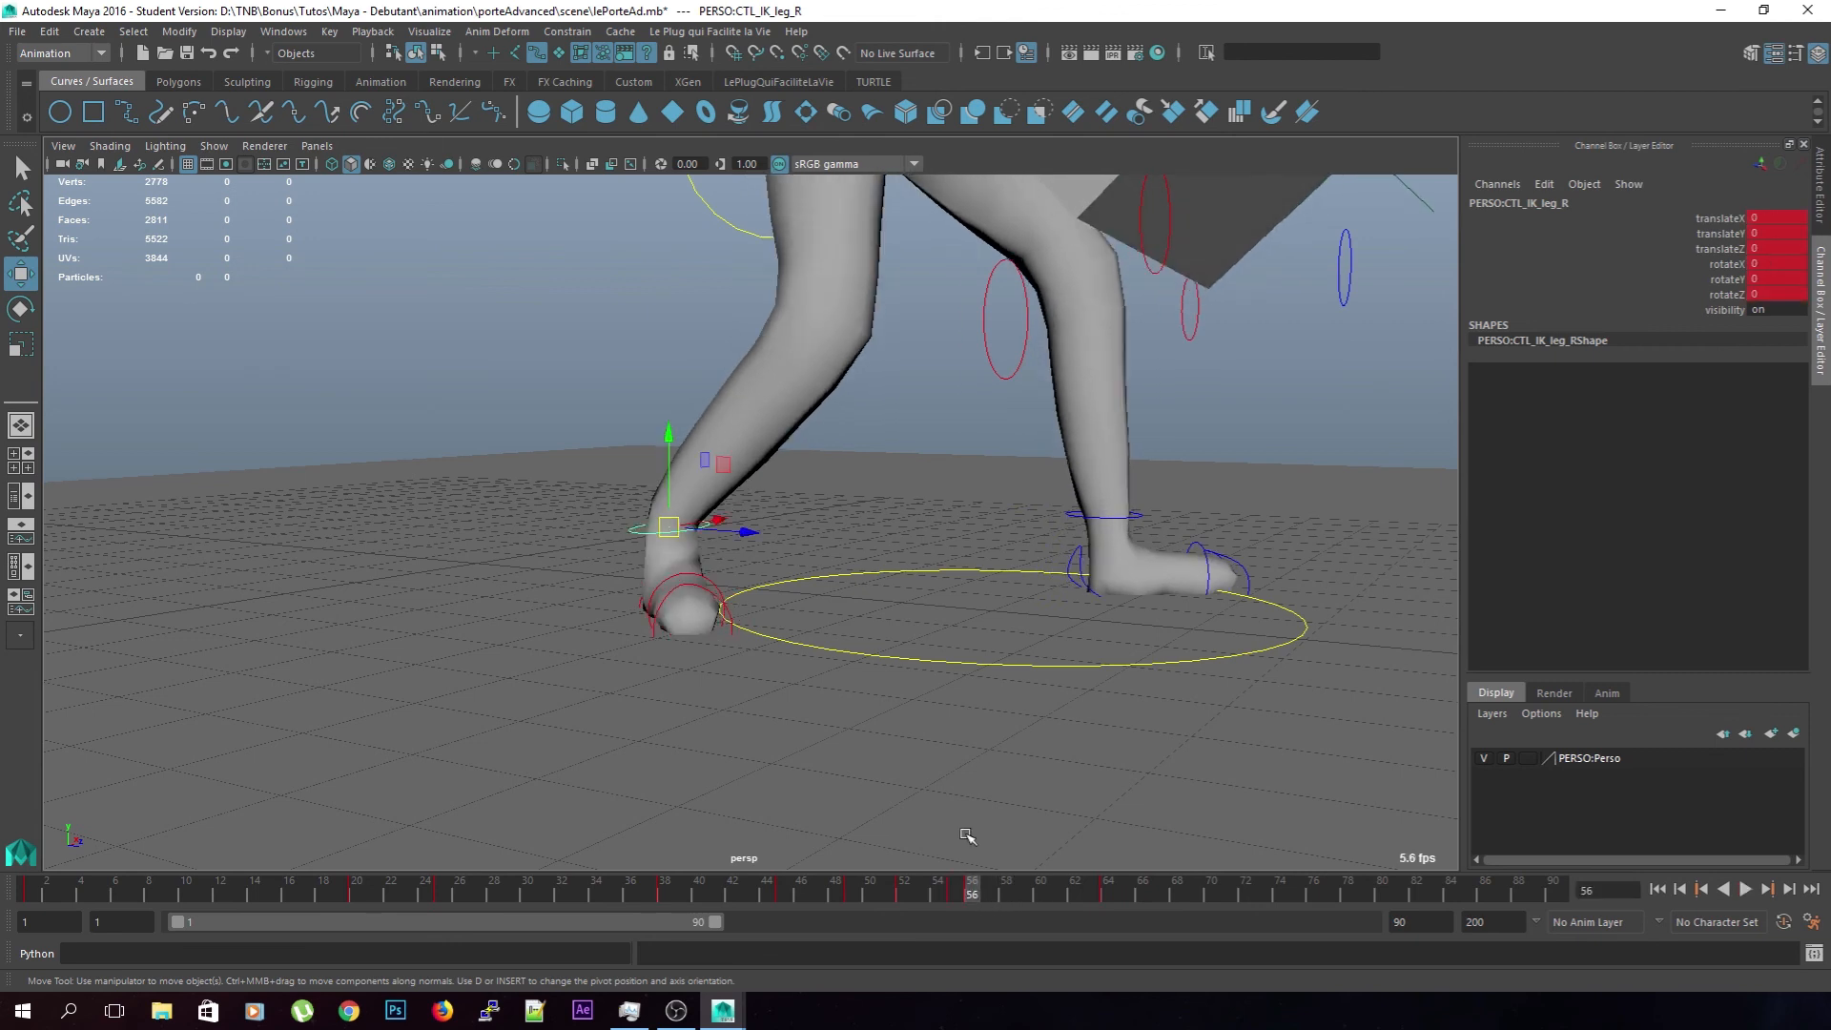
{"action": "left_click_drag", "start_coordinate": [679, 525], "coordinate": [719, 531]}
{"action": "key", "text": "ctrl+z"}
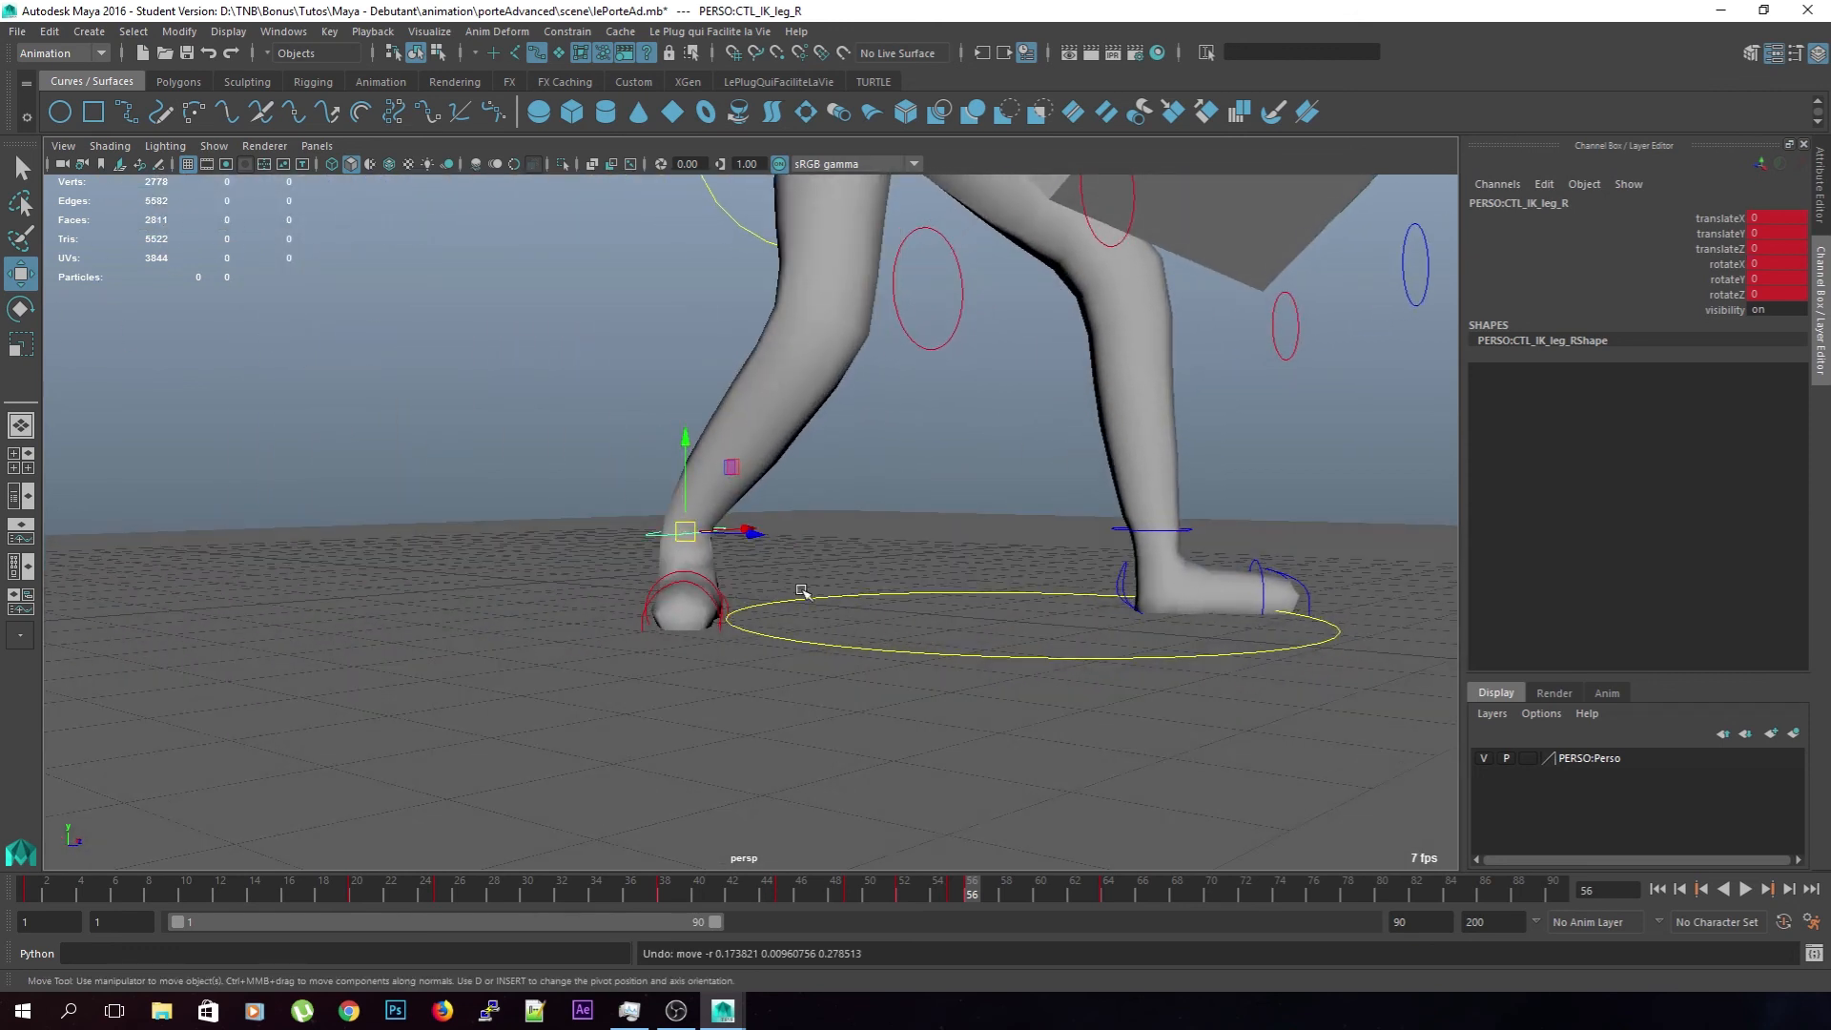
Reposition the right leg's pole vector at frame 56 to translateX -3.42 and translateZ -0.853, adjust it at frame 64, and replay the lift
{"action": "mouse_move", "coordinate": [974, 868]}
{"action": "left_mouse_down"}
{"action": "mouse_move", "coordinate": [936, 900]}
{"action": "mouse_move", "coordinate": [1083, 896]}
{"action": "mouse_move", "coordinate": [484, 820]}
{"action": "mouse_move", "coordinate": [1063, 892]}
{"action": "mouse_move", "coordinate": [386, 858]}
{"action": "left_mouse_up"}
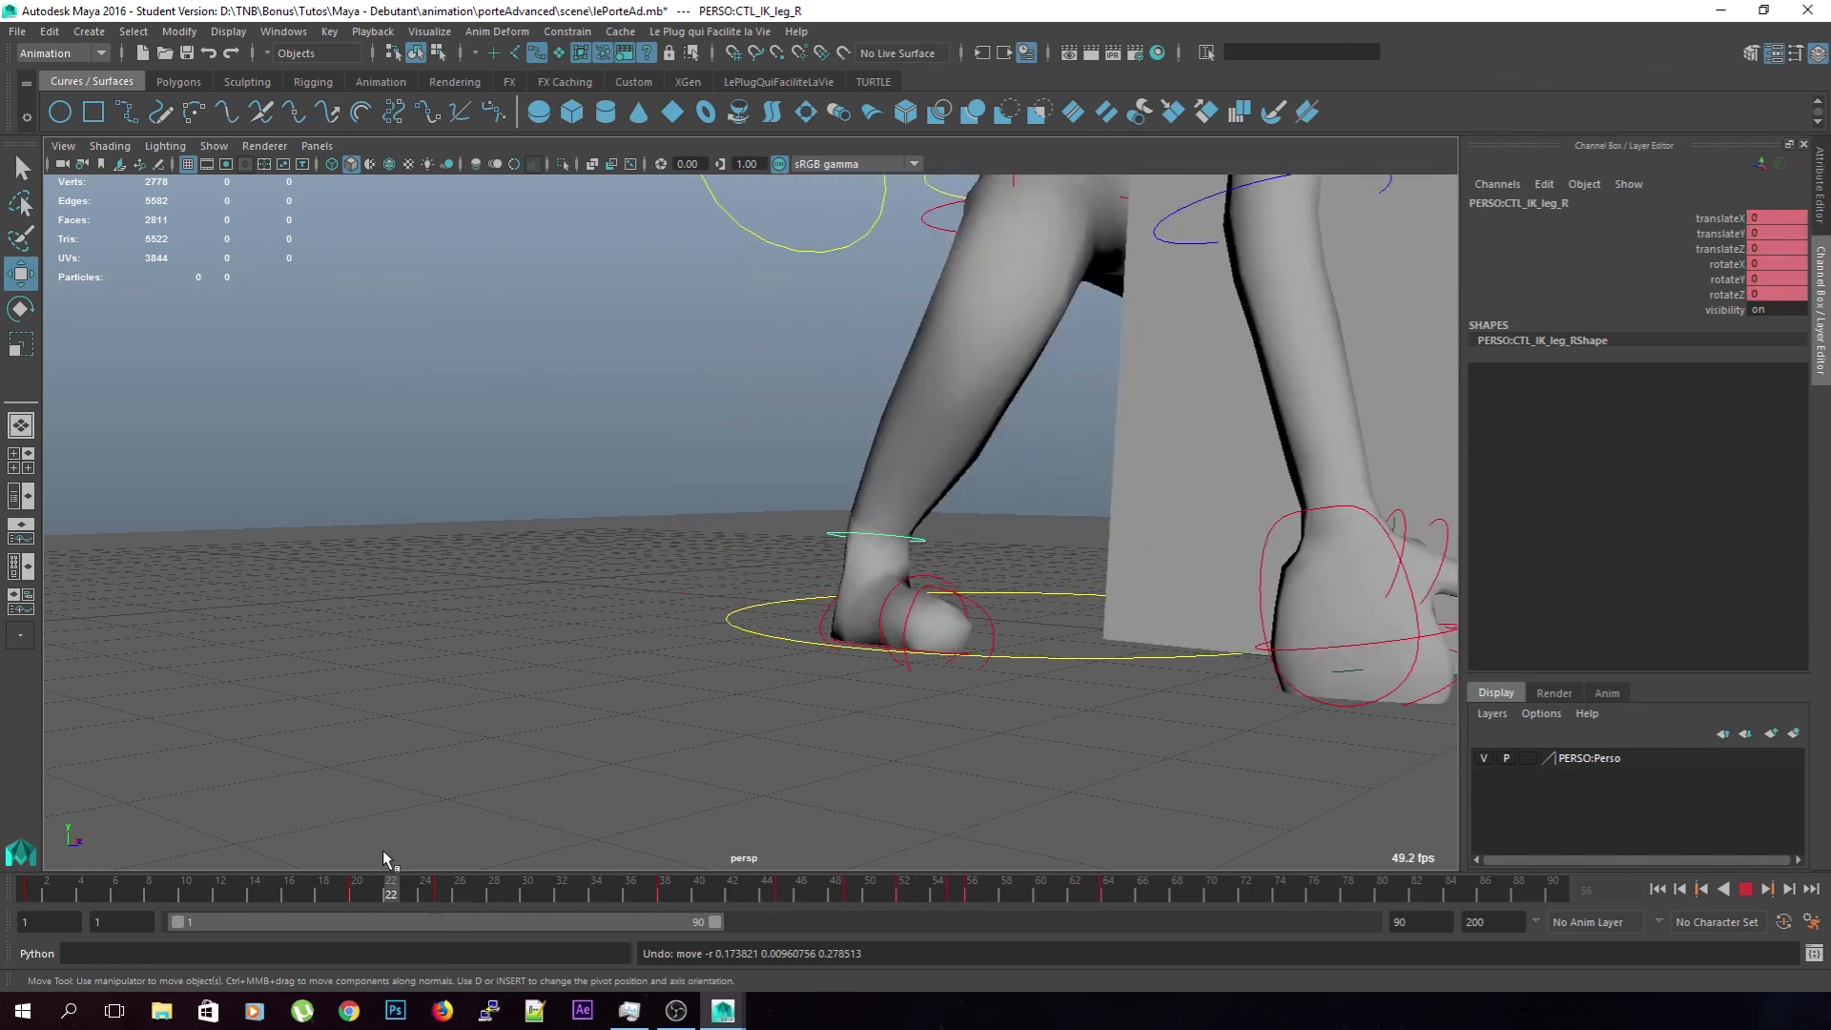
{"action": "scroll", "coordinate": [992, 640], "scroll_direction": "down", "scroll_amount": 4}
{"action": "left_click_drag", "start_coordinate": [993, 641], "coordinate": [893, 704], "text": "alt"}
{"action": "left_click_drag", "start_coordinate": [655, 890], "coordinate": [972, 891]}
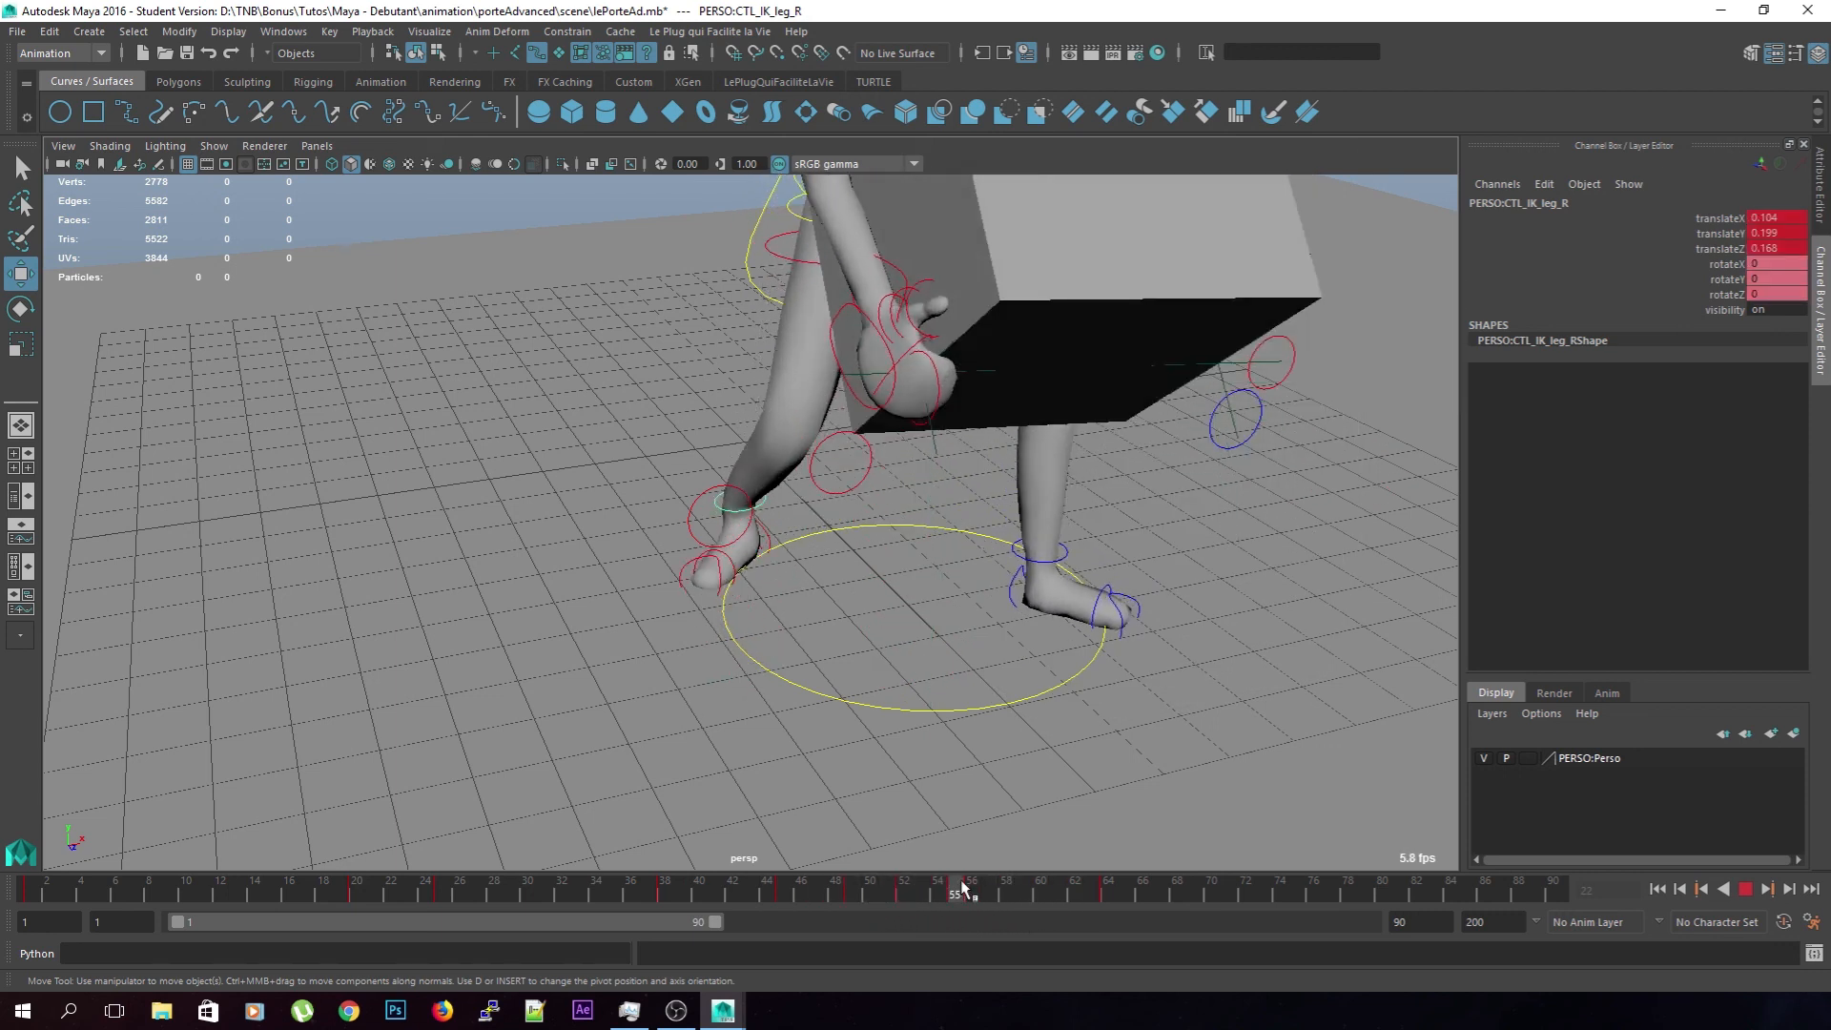
{"action": "left_click", "coordinate": [871, 462]}
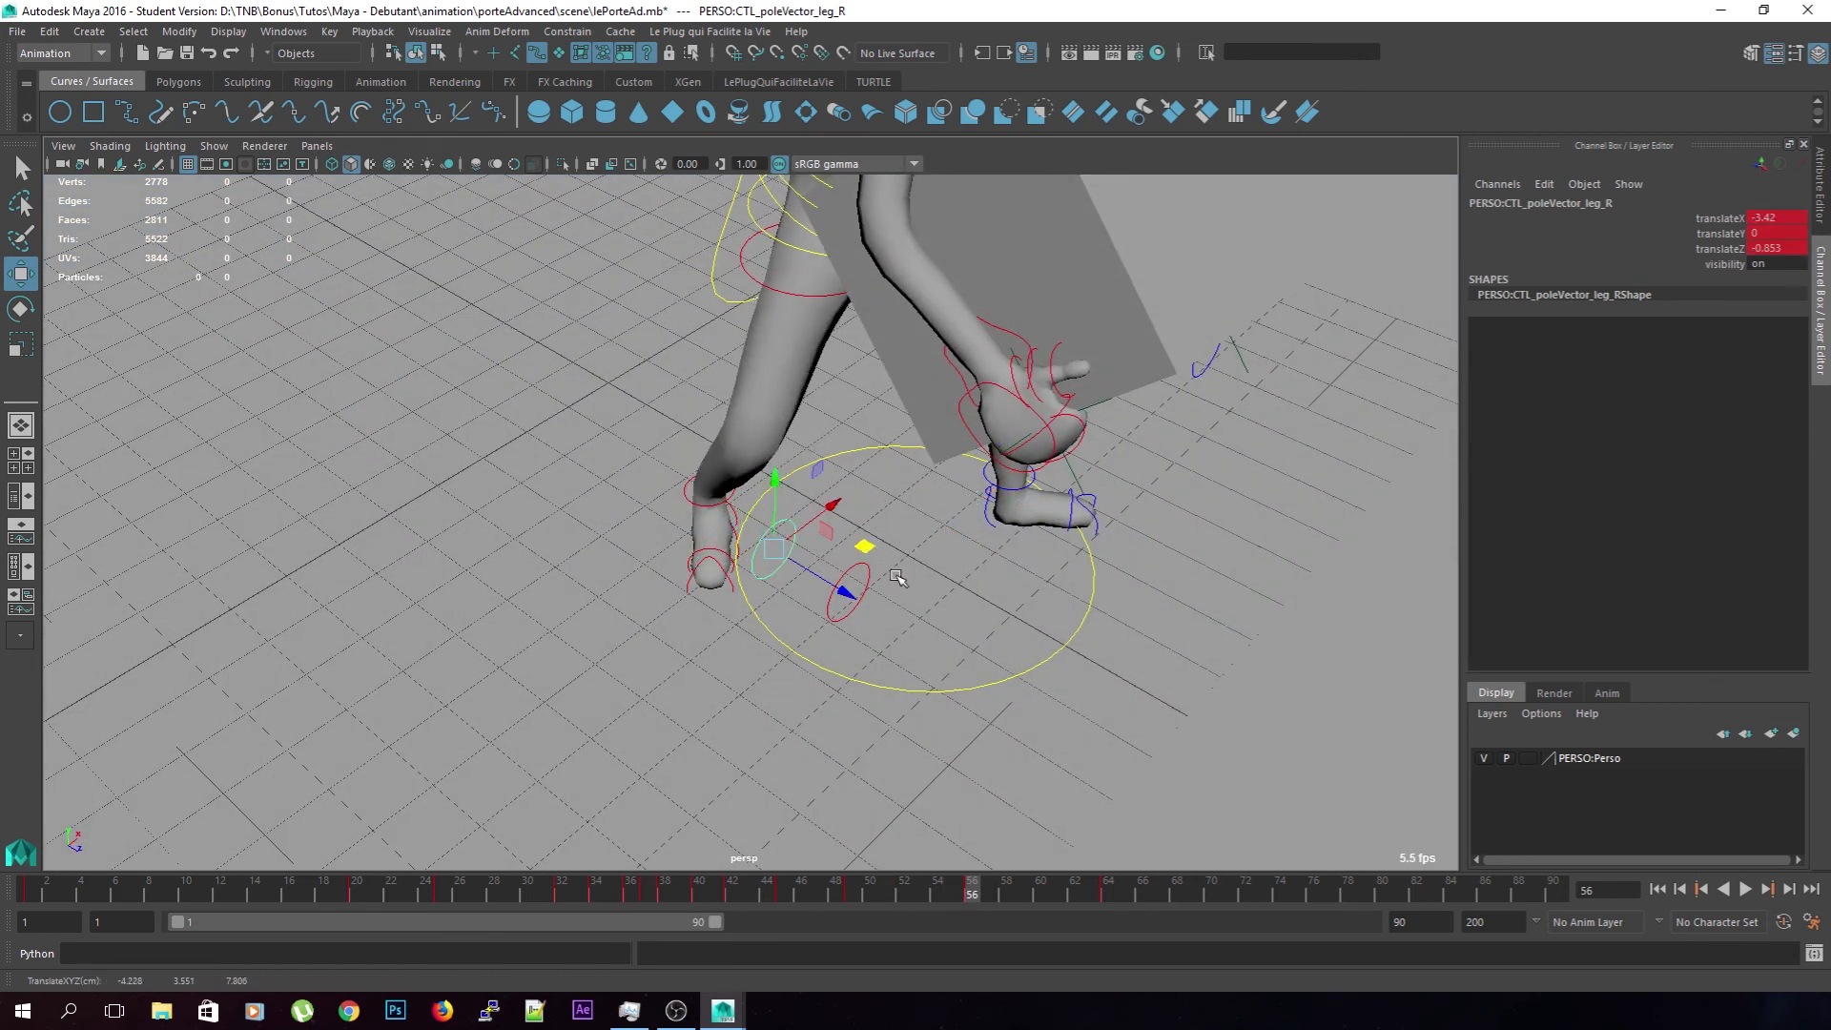
{"action": "left_click_drag", "start_coordinate": [991, 901], "coordinate": [1104, 883]}
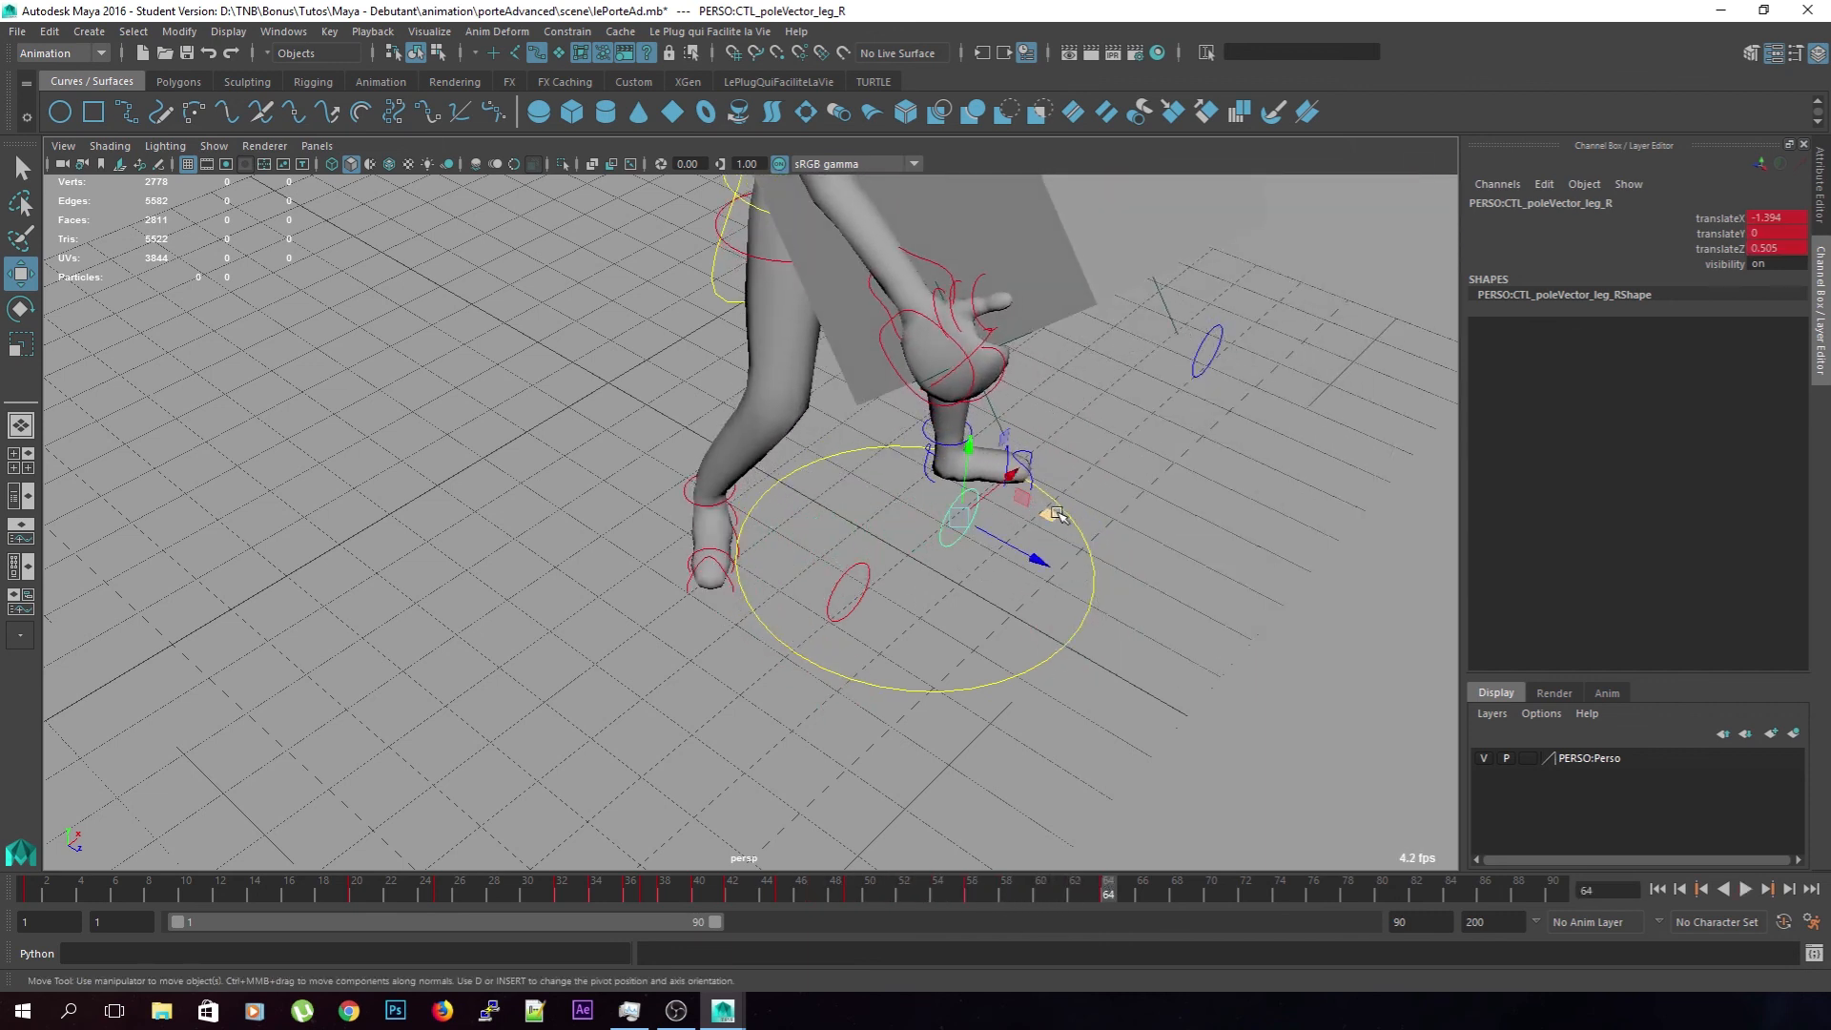
{"action": "left_click_drag", "start_coordinate": [1057, 515], "coordinate": [856, 527]}
{"action": "left_click_drag", "start_coordinate": [1108, 891], "coordinate": [682, 891]}
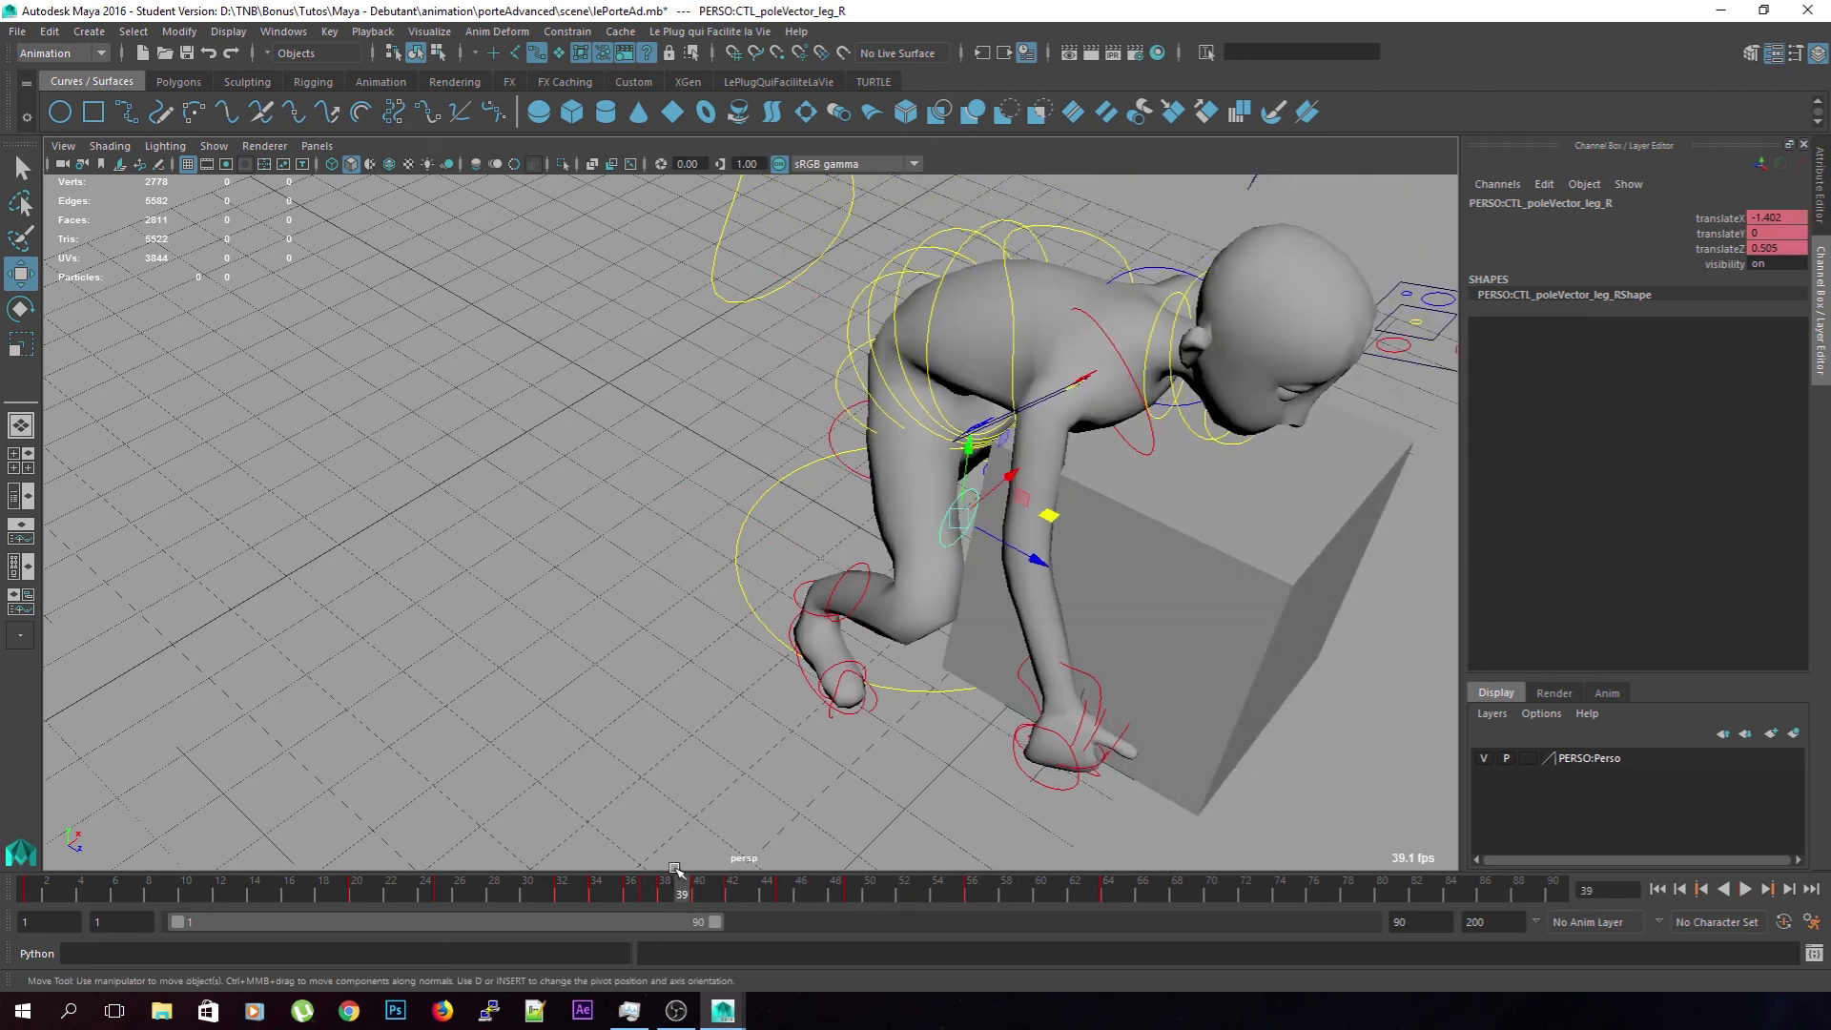
{"action": "left_click", "coordinate": [1745, 889]}
{"action": "left_click", "coordinate": [1744, 888]}
Shift the left leg's pole vector control inward at frame 49 to a translateX of about 2.15
{"action": "right_click_drag", "start_coordinate": [1230, 658], "coordinate": [1163, 701], "text": "alt"}
{"action": "middle_click_drag", "start_coordinate": [1163, 700], "coordinate": [1087, 725], "text": "alt"}
{"action": "left_click_drag", "start_coordinate": [1087, 725], "coordinate": [1034, 740], "text": "alt"}
{"action": "left_click_drag", "start_coordinate": [1230, 894], "coordinate": [716, 891]}
{"action": "left_click", "coordinate": [878, 518]}
{"action": "left_click_drag", "start_coordinate": [877, 518], "coordinate": [931, 610], "text": "alt"}
{"action": "mouse_move", "coordinate": [872, 891]}
{"action": "left_mouse_down"}
{"action": "mouse_move", "coordinate": [1099, 902]}
{"action": "mouse_move", "coordinate": [702, 902]}
{"action": "mouse_move", "coordinate": [861, 913]}
{"action": "left_mouse_up"}
{"action": "left_click_drag", "start_coordinate": [787, 545], "coordinate": [878, 463], "text": "alt"}
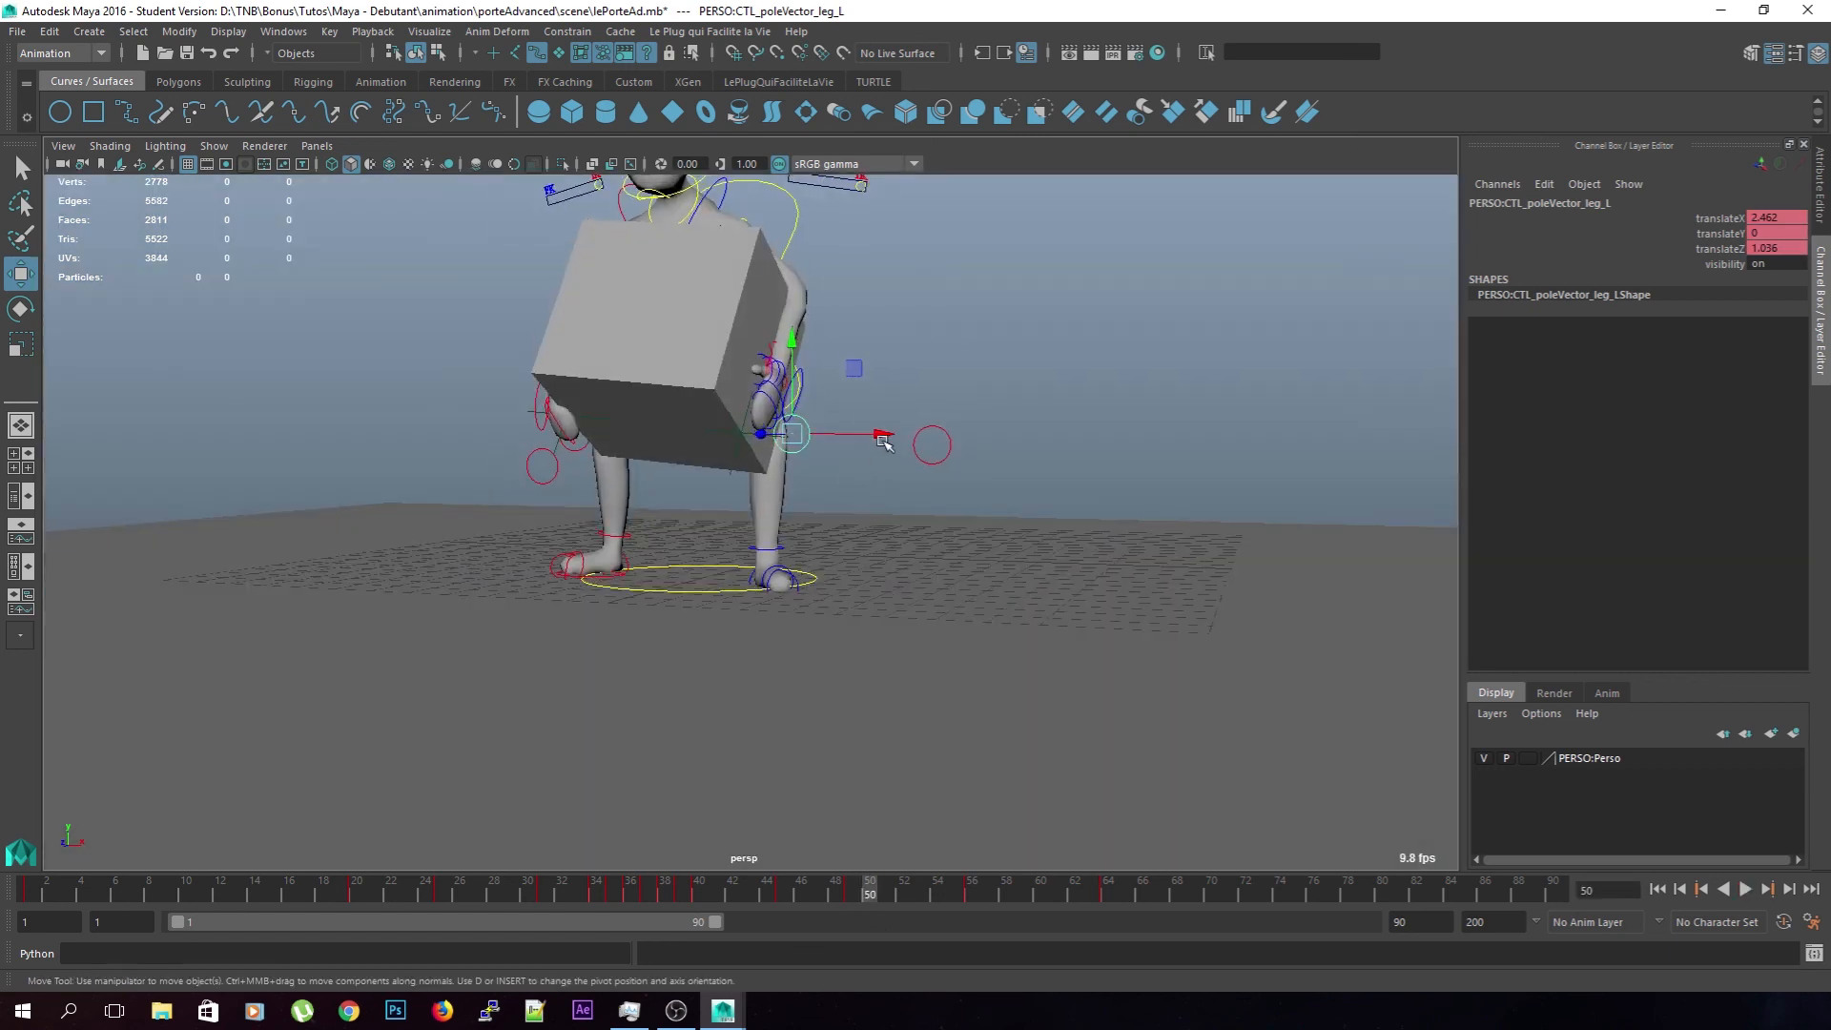
{"action": "left_click", "coordinate": [889, 438]}
{"action": "left_click", "coordinate": [890, 438]}
{"action": "left_click", "coordinate": [859, 898]}
{"action": "left_click_drag", "start_coordinate": [874, 434], "coordinate": [869, 436]}
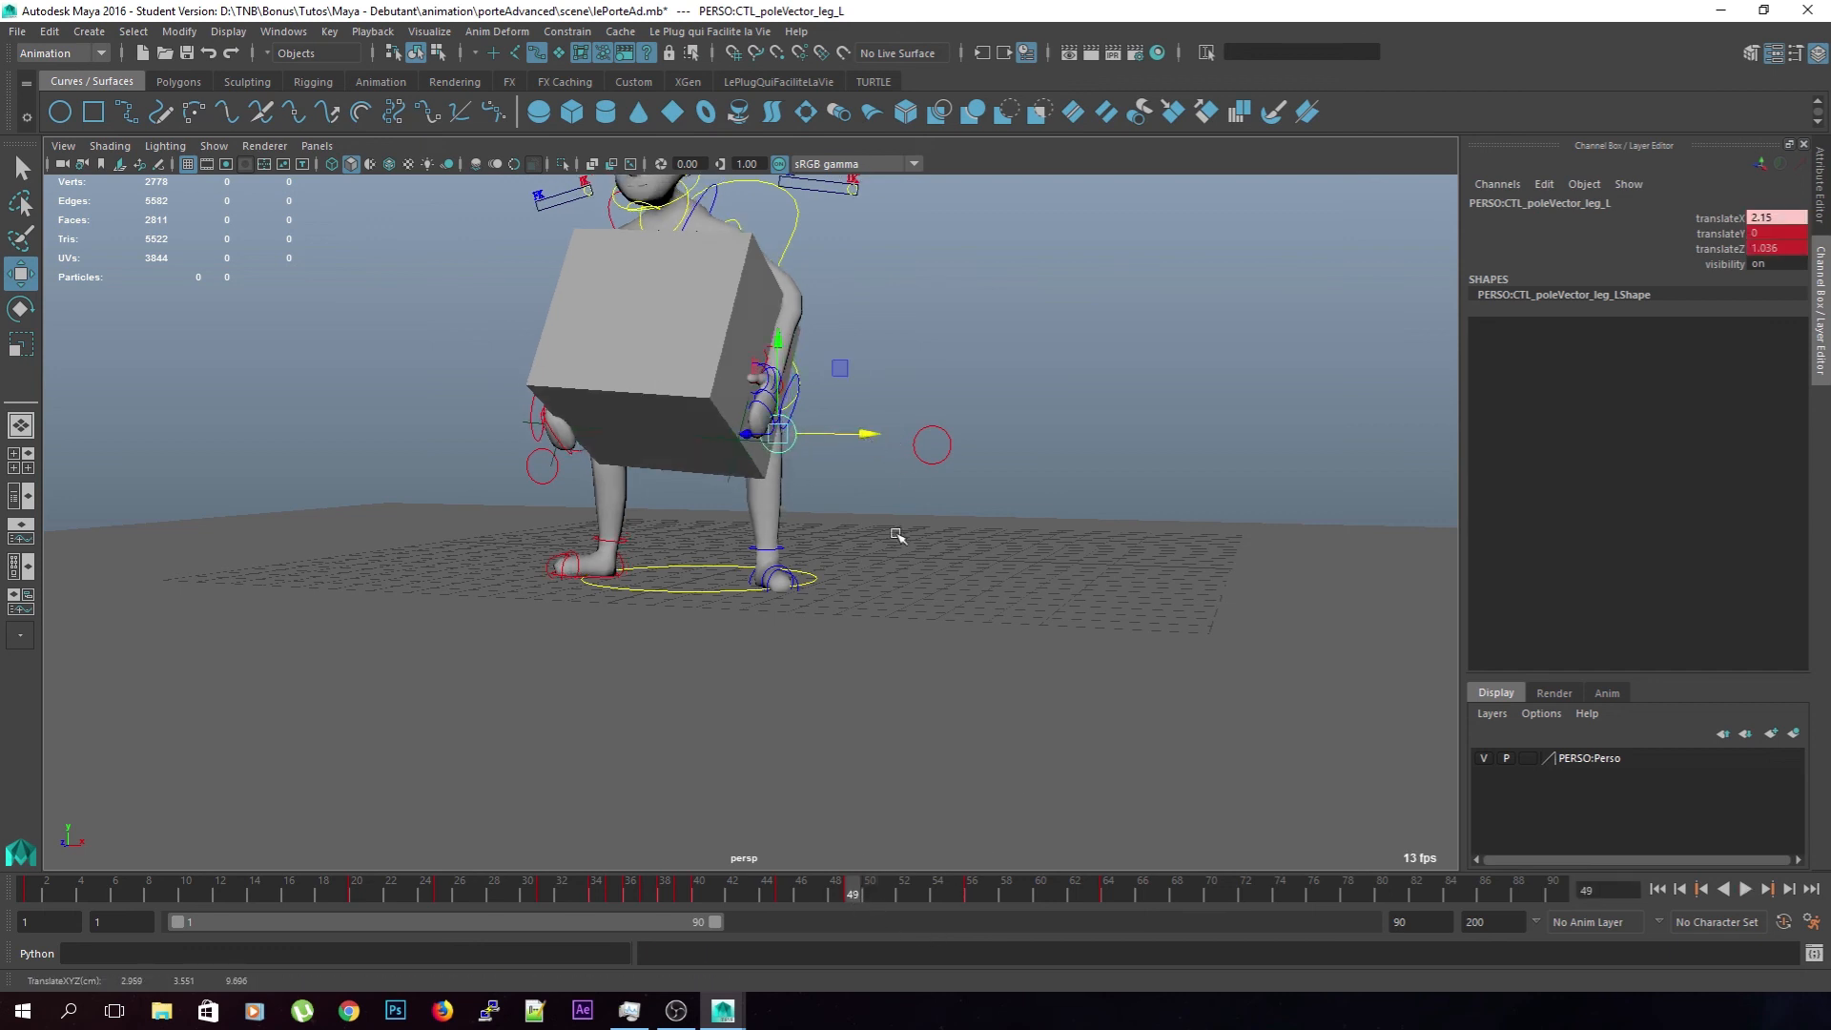
Move the left leg's pole vector to translateX about 1.62 at frame 56, and to translateX 2.64, translateZ 0.499 at frame 64
{"action": "left_click_drag", "start_coordinate": [856, 894], "coordinate": [982, 897]}
{"action": "left_click_drag", "start_coordinate": [879, 434], "coordinate": [844, 443]}
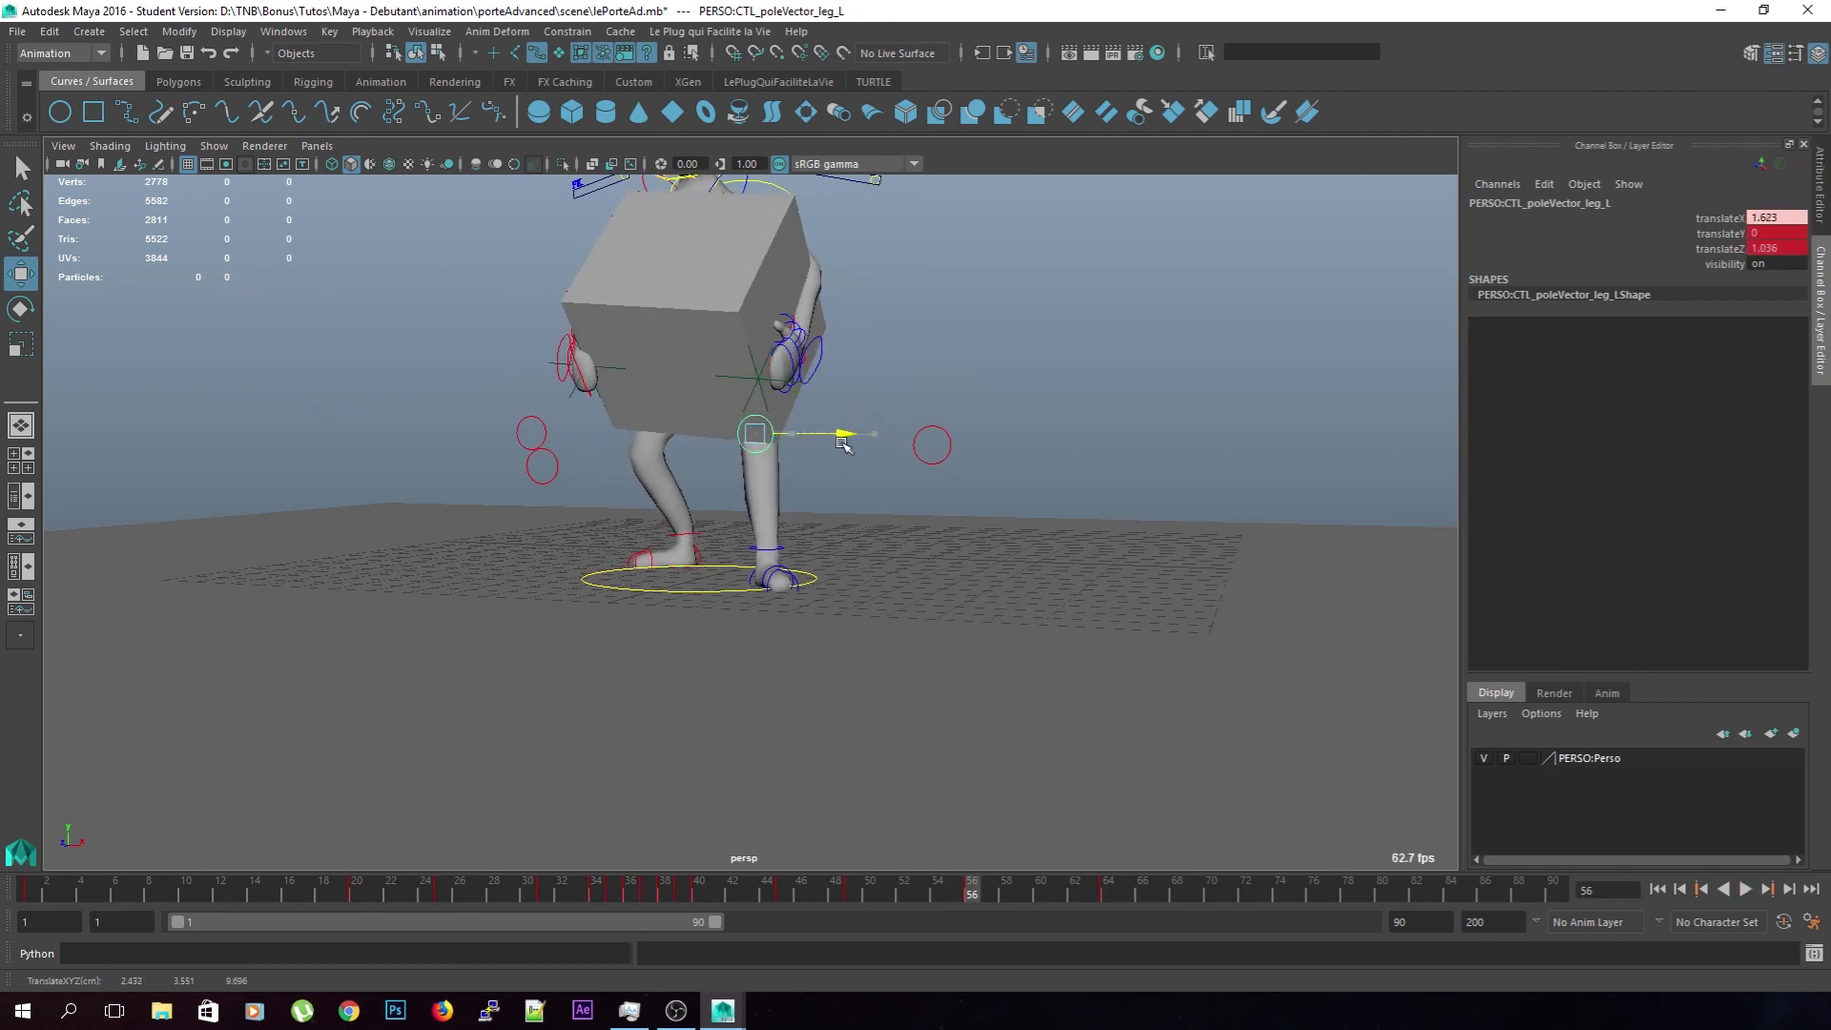
{"action": "left_click_drag", "start_coordinate": [982, 896], "coordinate": [1105, 893]}
{"action": "left_click_drag", "start_coordinate": [953, 791], "coordinate": [668, 693], "text": "alt"}
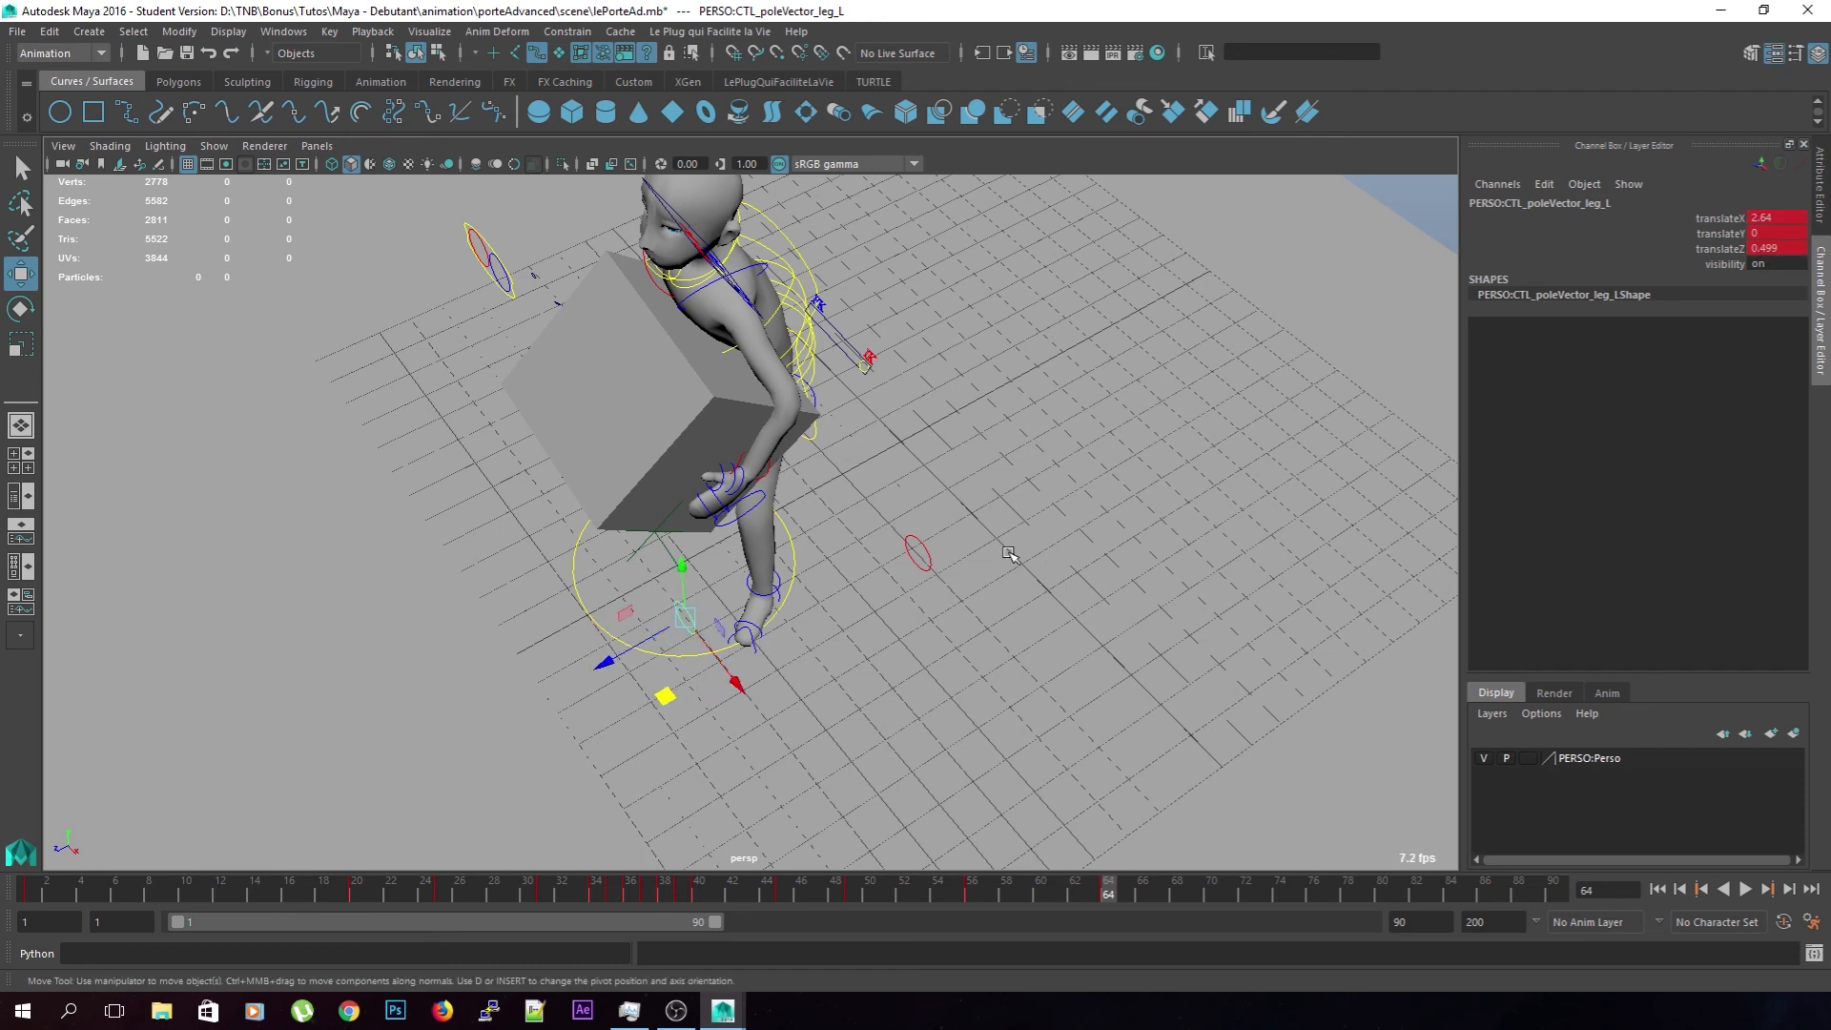
Clear the selection, play the animation from its start in side and three-quarter views, stop it, and inspect the crouched pose
{"action": "scroll", "coordinate": [1009, 554], "scroll_direction": "down", "scroll_amount": 3}
{"action": "left_click_drag", "start_coordinate": [615, 501], "coordinate": [902, 570], "text": "alt"}
{"action": "left_click", "coordinate": [1028, 479]}
{"action": "left_click_drag", "start_coordinate": [1093, 893], "coordinate": [39, 844]}
{"action": "left_click", "coordinate": [1745, 891]}
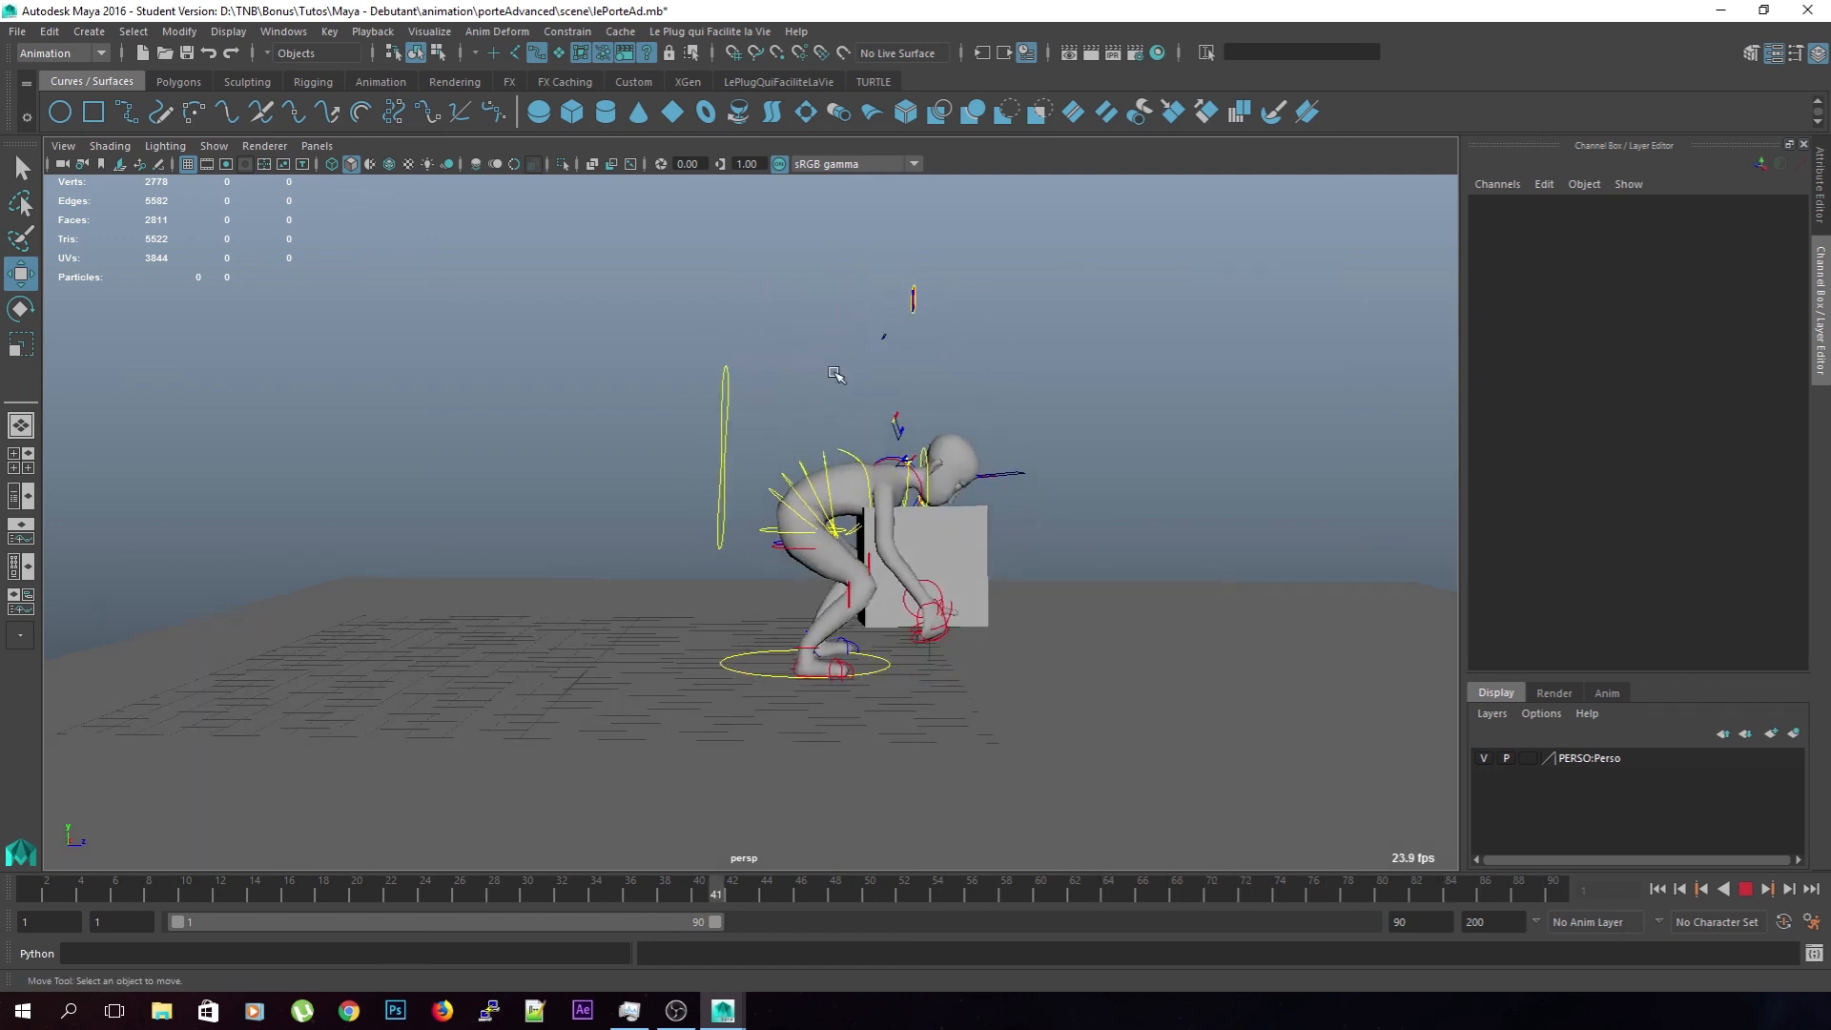
{"action": "left_click_drag", "start_coordinate": [1053, 396], "coordinate": [918, 405], "text": "alt"}
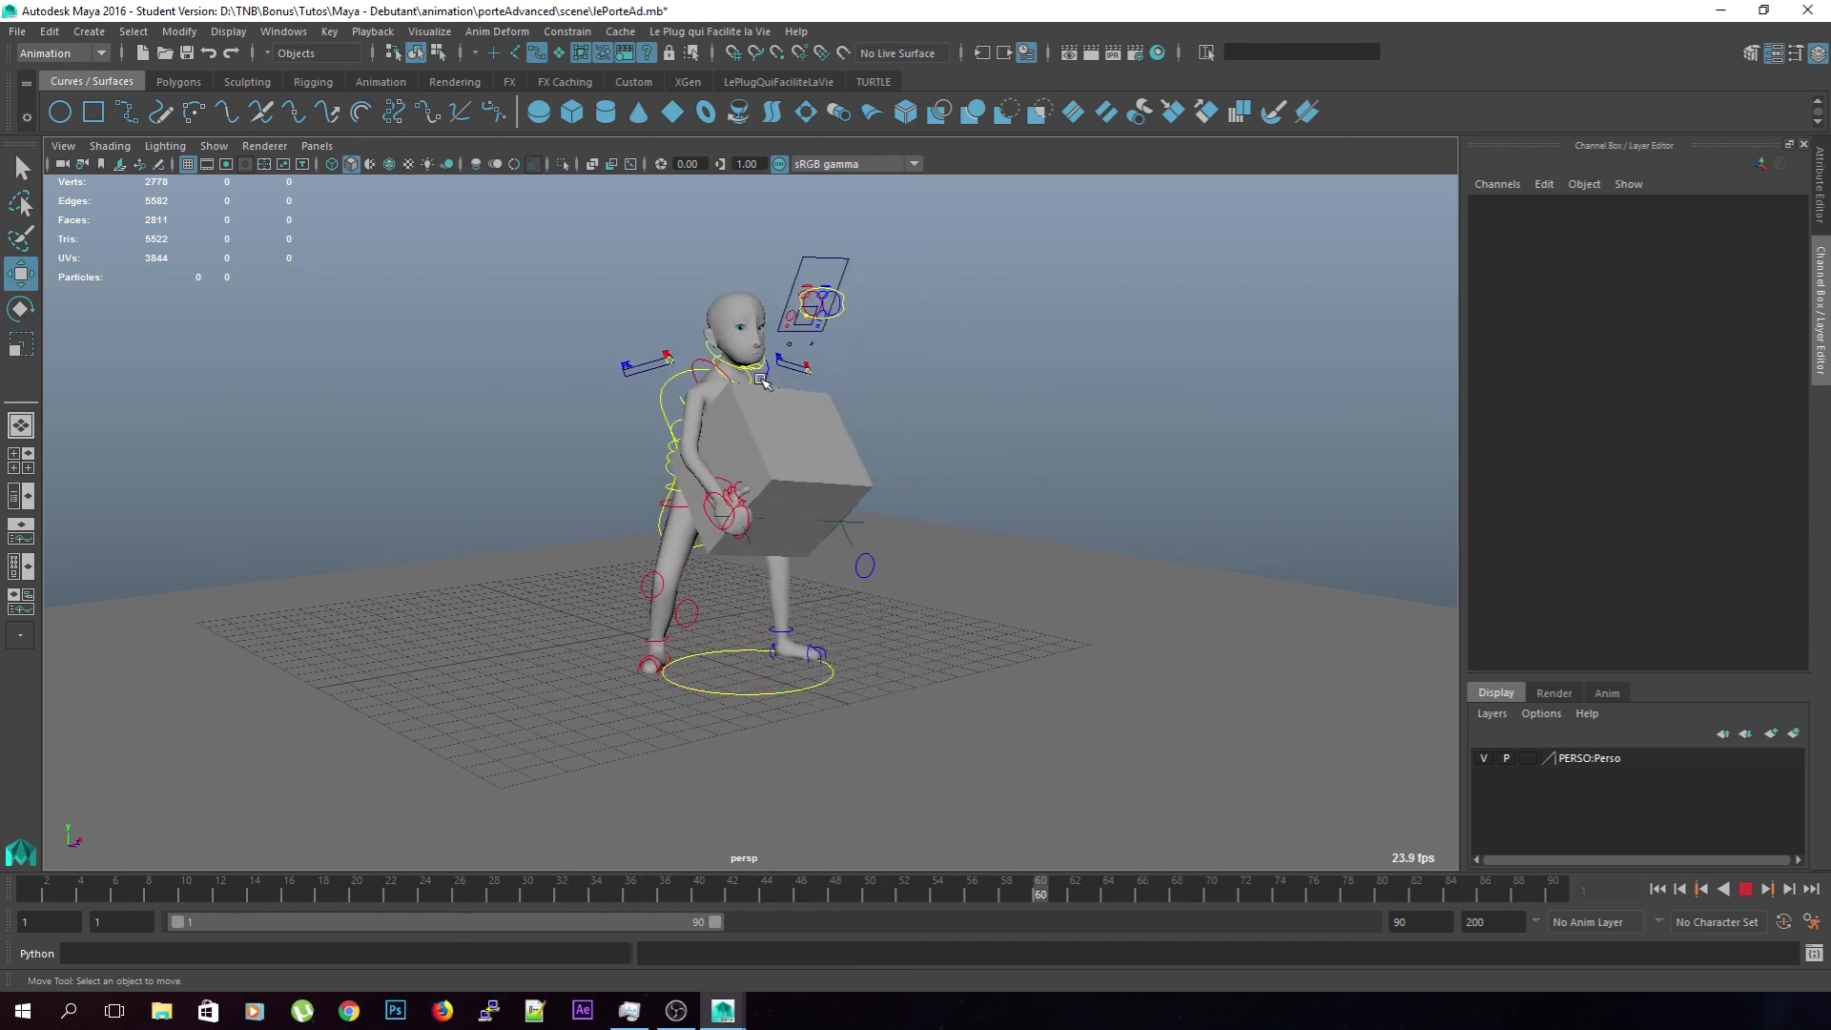
{"action": "left_click", "coordinate": [1745, 889]}
{"action": "left_click_drag", "start_coordinate": [954, 458], "coordinate": [1080, 435], "text": "alt"}
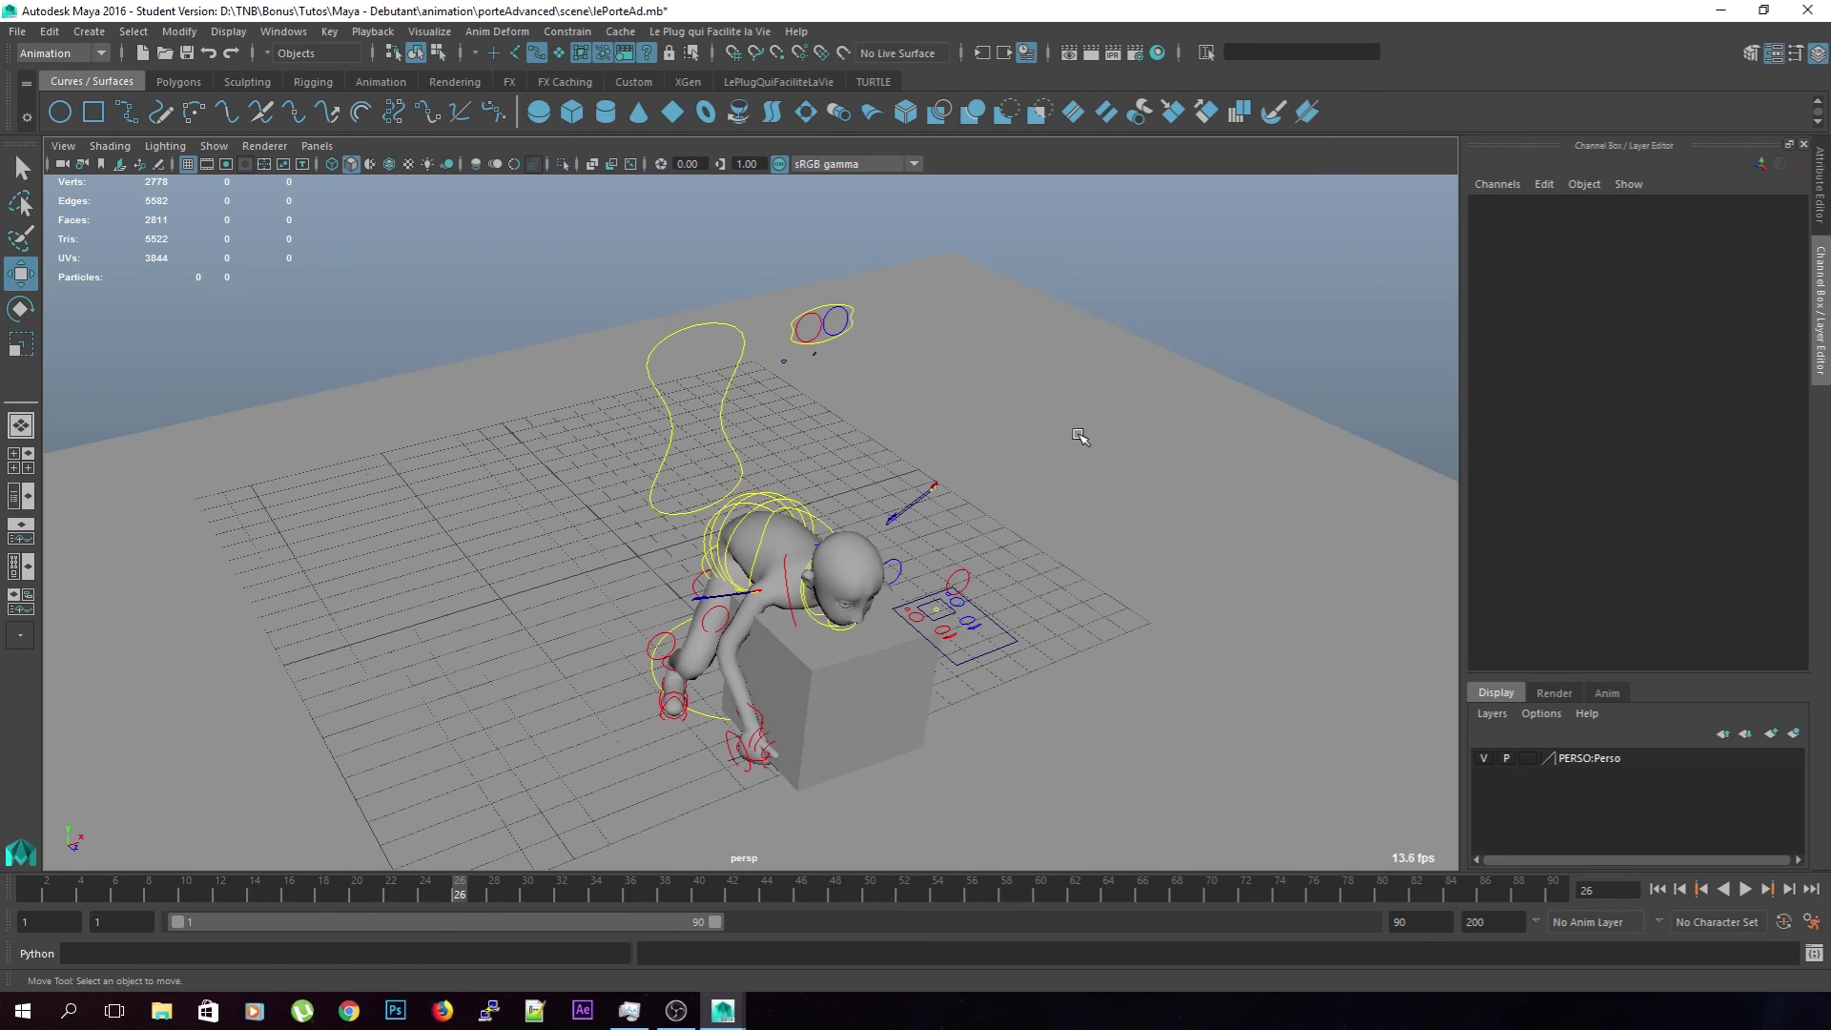
{"action": "left_click_drag", "start_coordinate": [1079, 435], "coordinate": [964, 507], "text": "alt"}
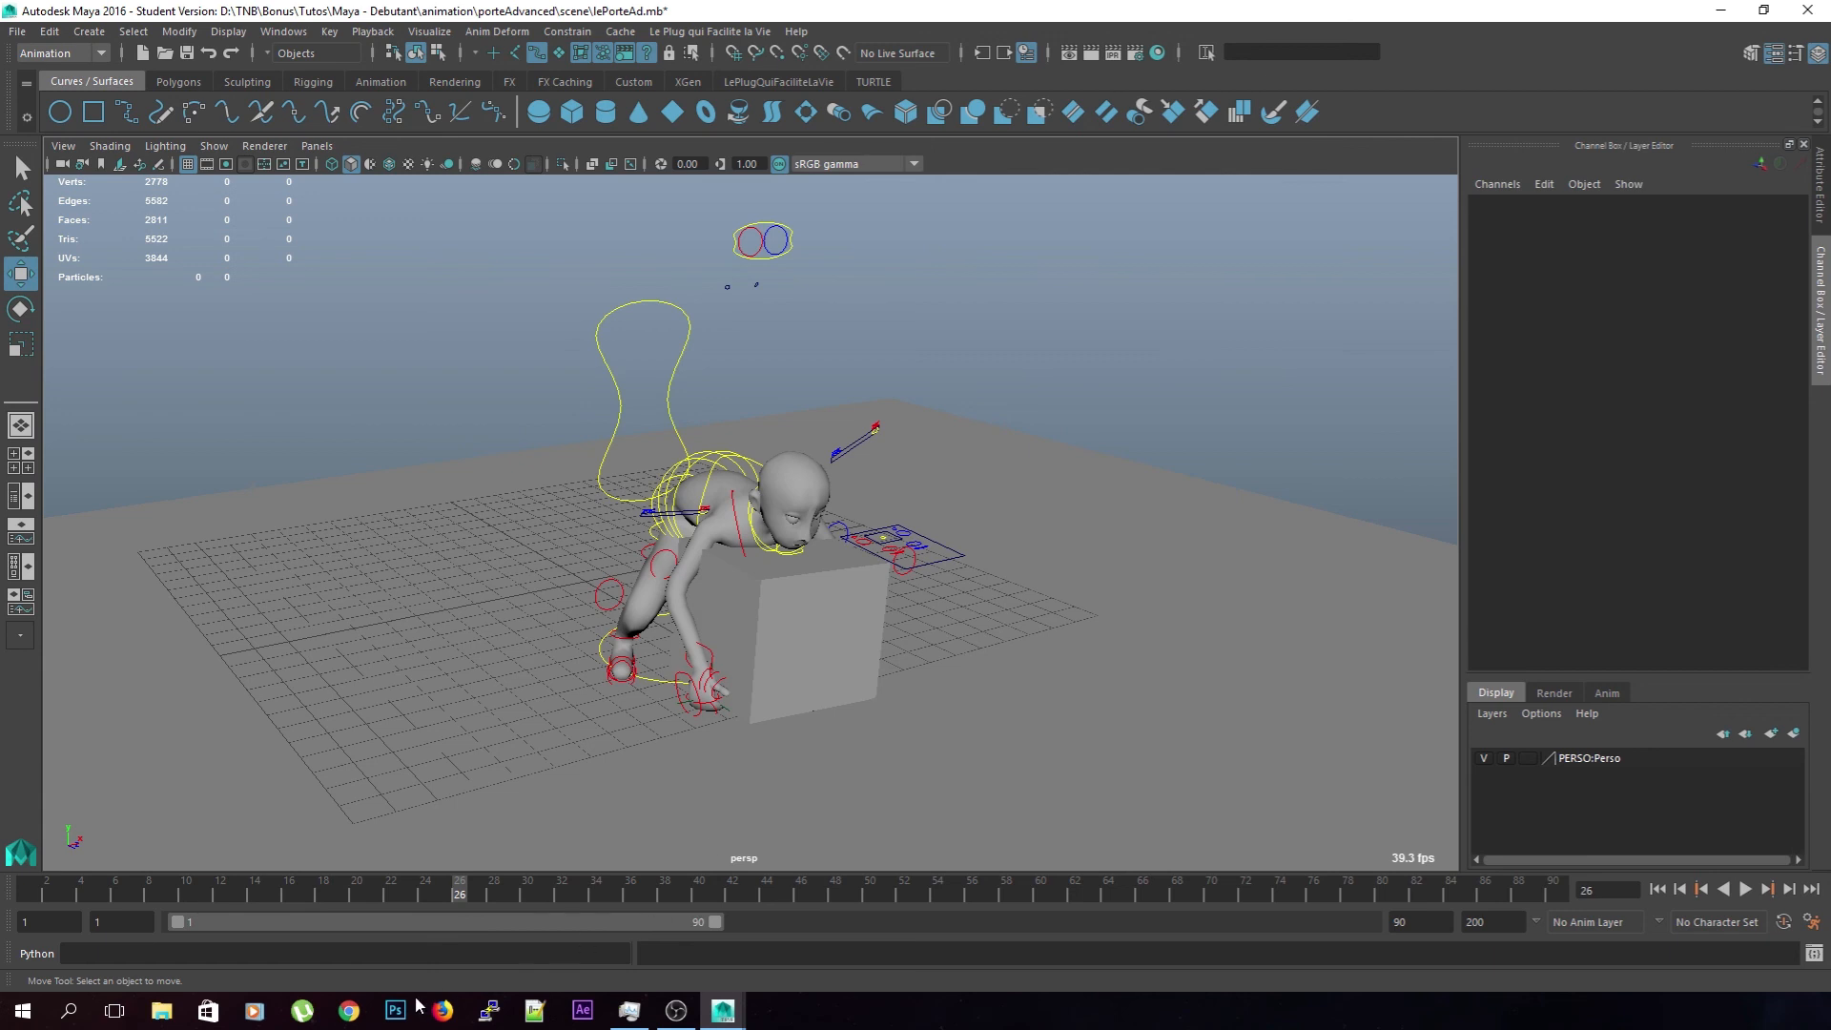
Switch to Chrome, search Google for facehugger, view the first image result, and close the tab to return to Maya
{"action": "left_click", "coordinate": [349, 1011]}
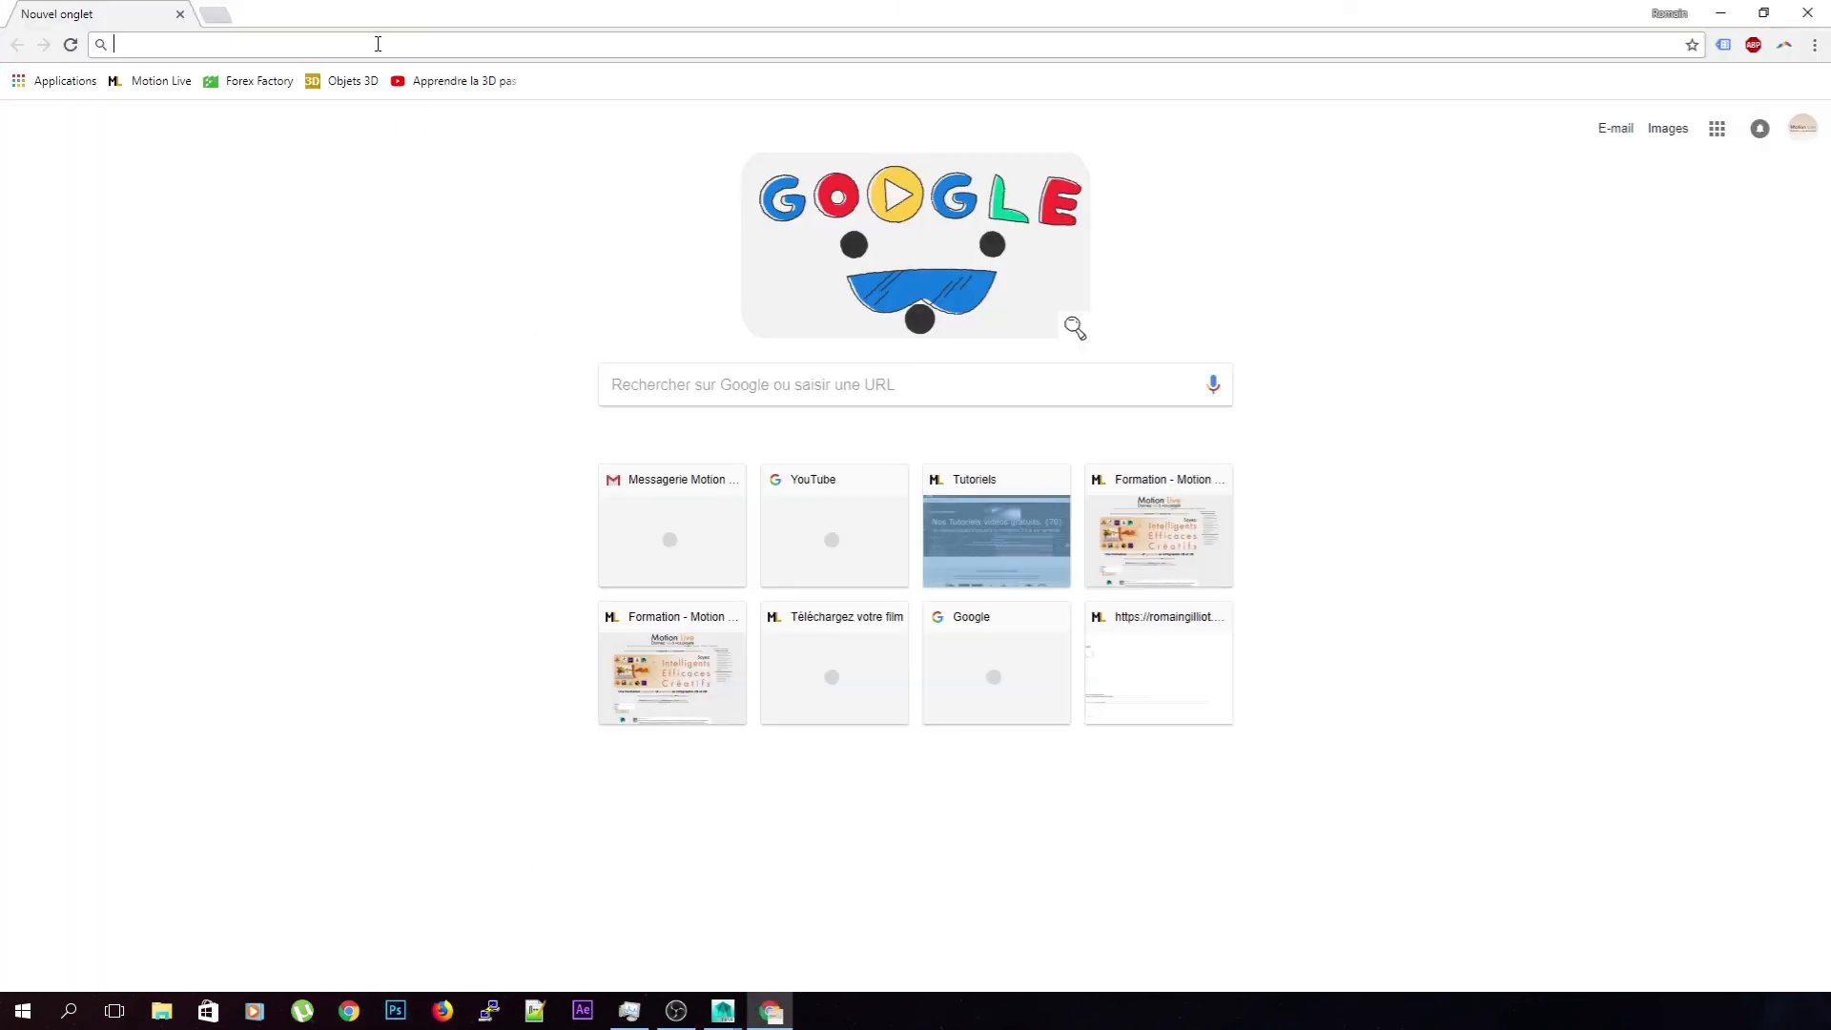
{"action": "type", "text": "facehugrt"}
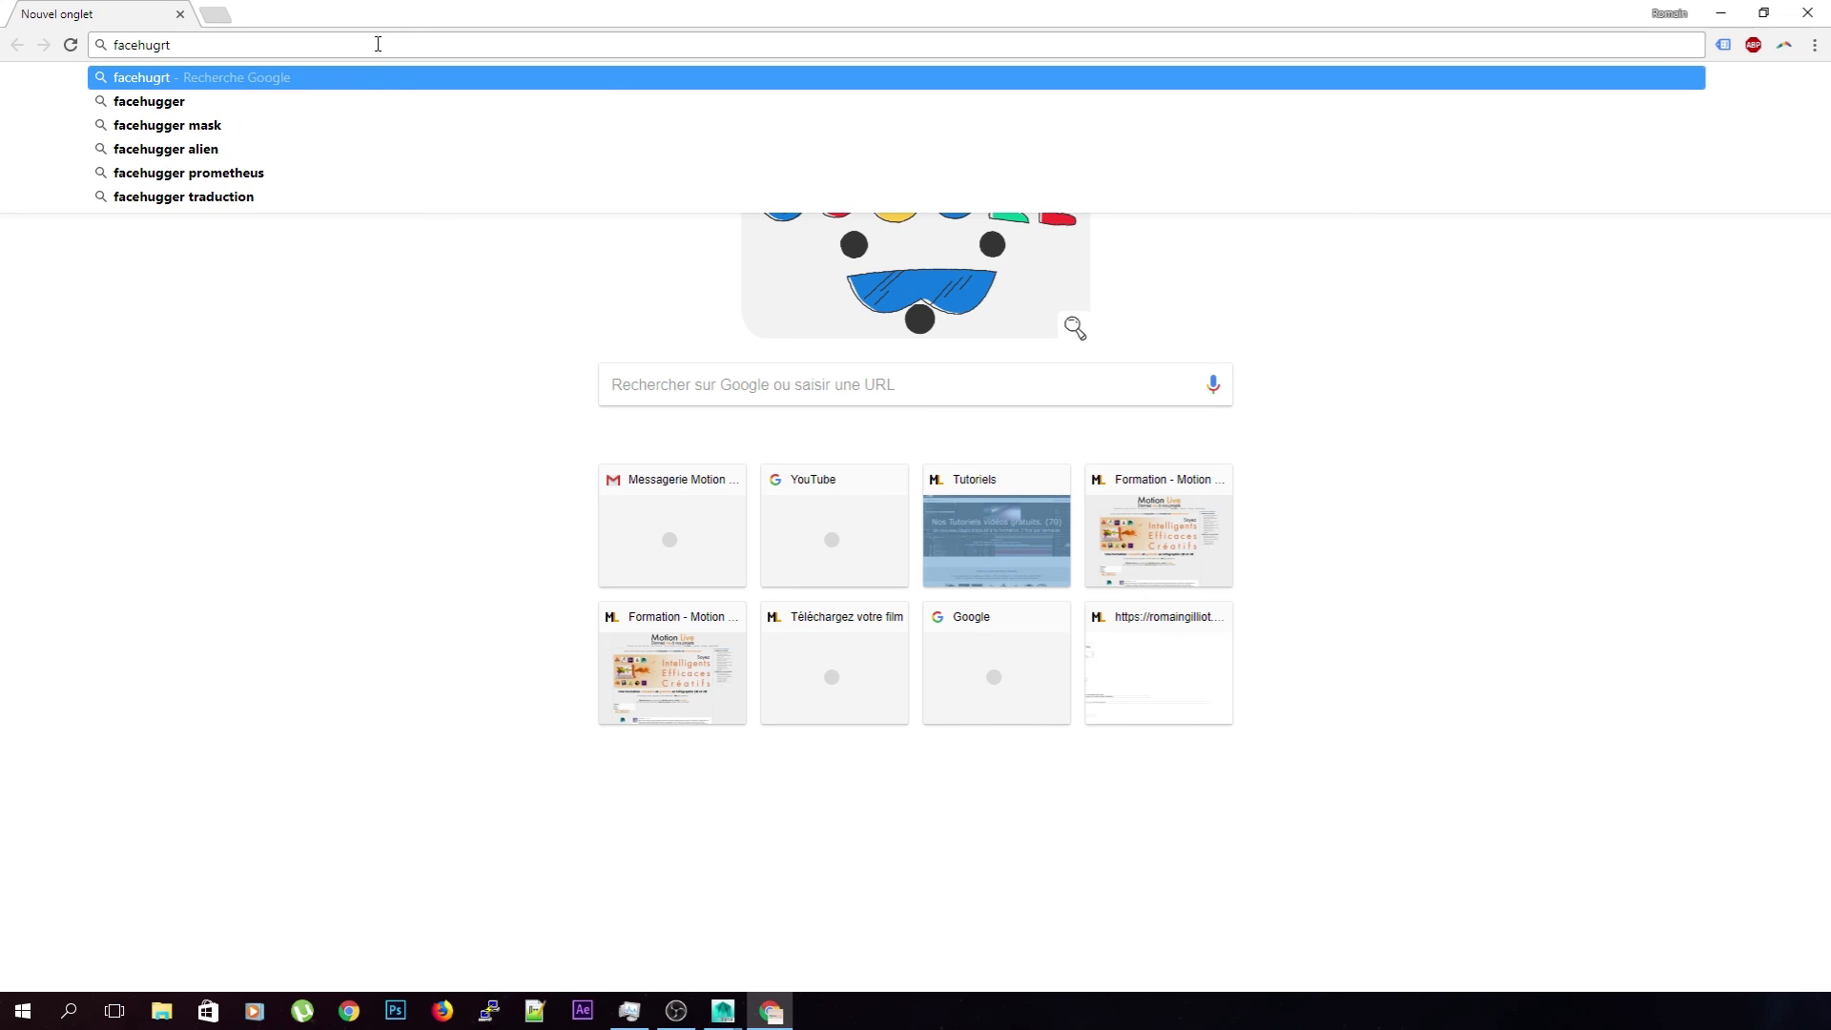
{"action": "key", "text": "Down"}
{"action": "key", "text": "Return"}
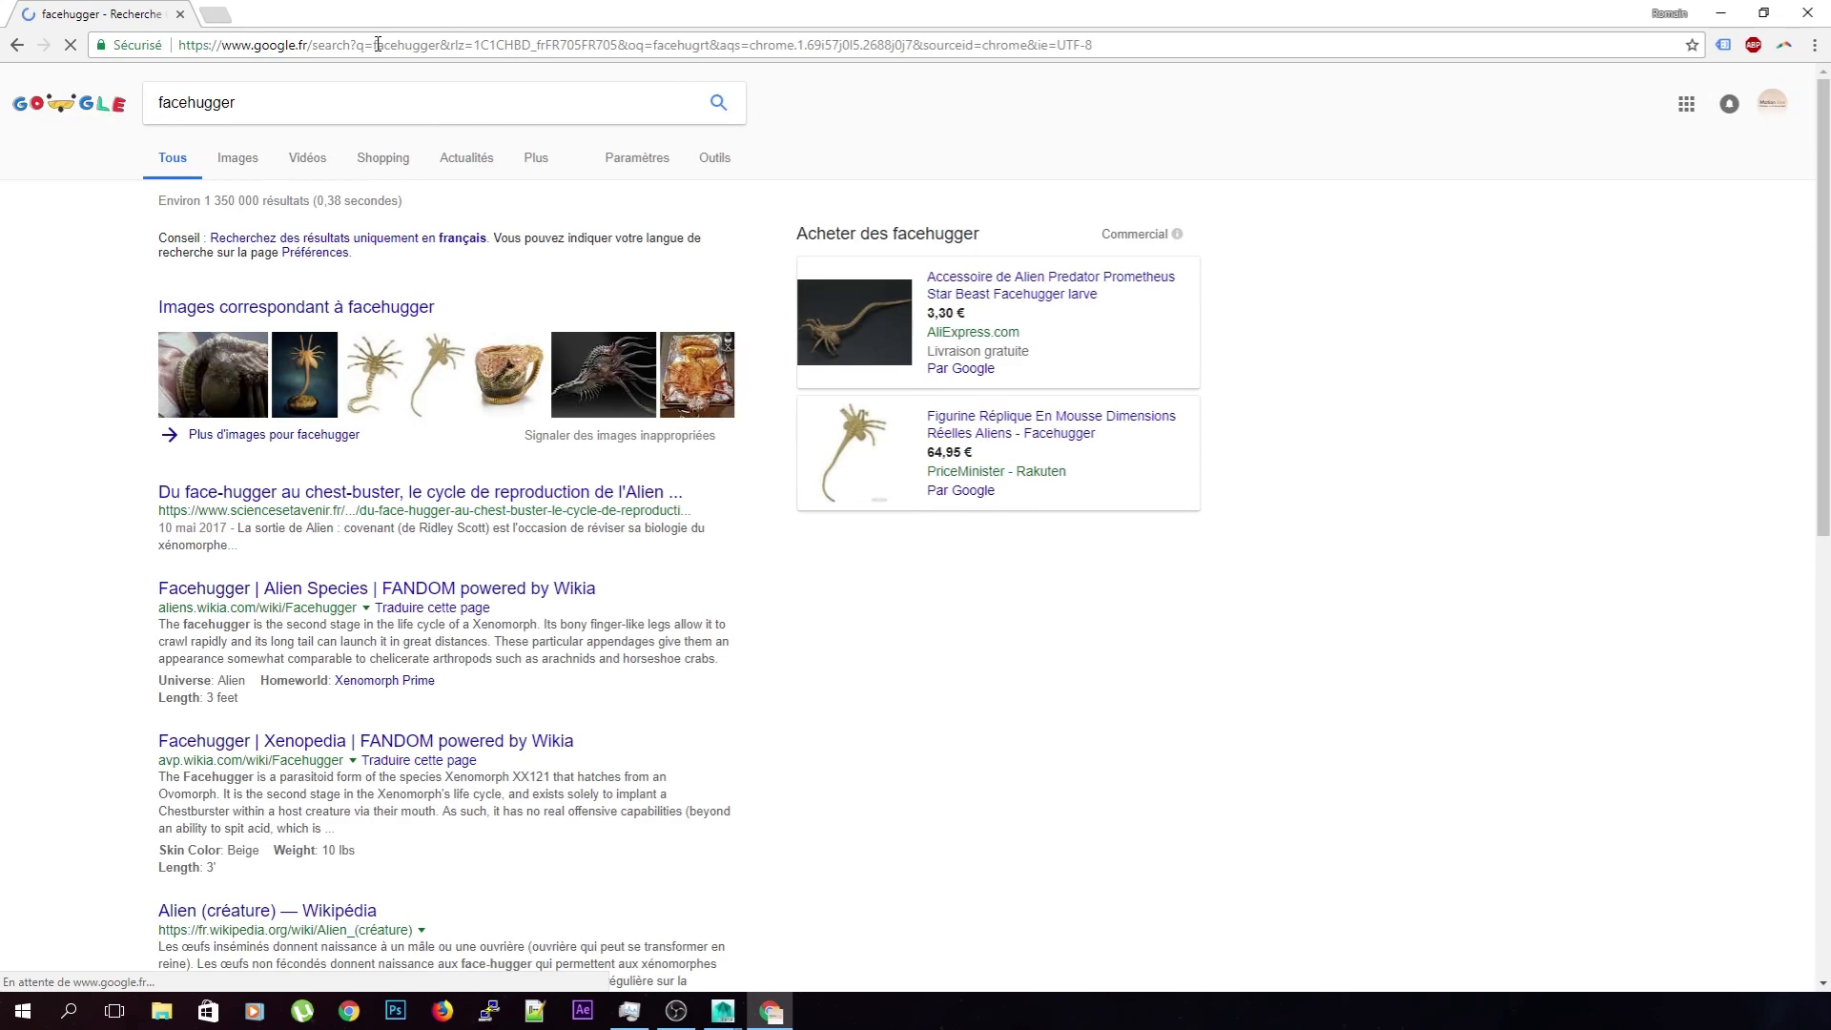
{"action": "left_click", "coordinate": [319, 372]}
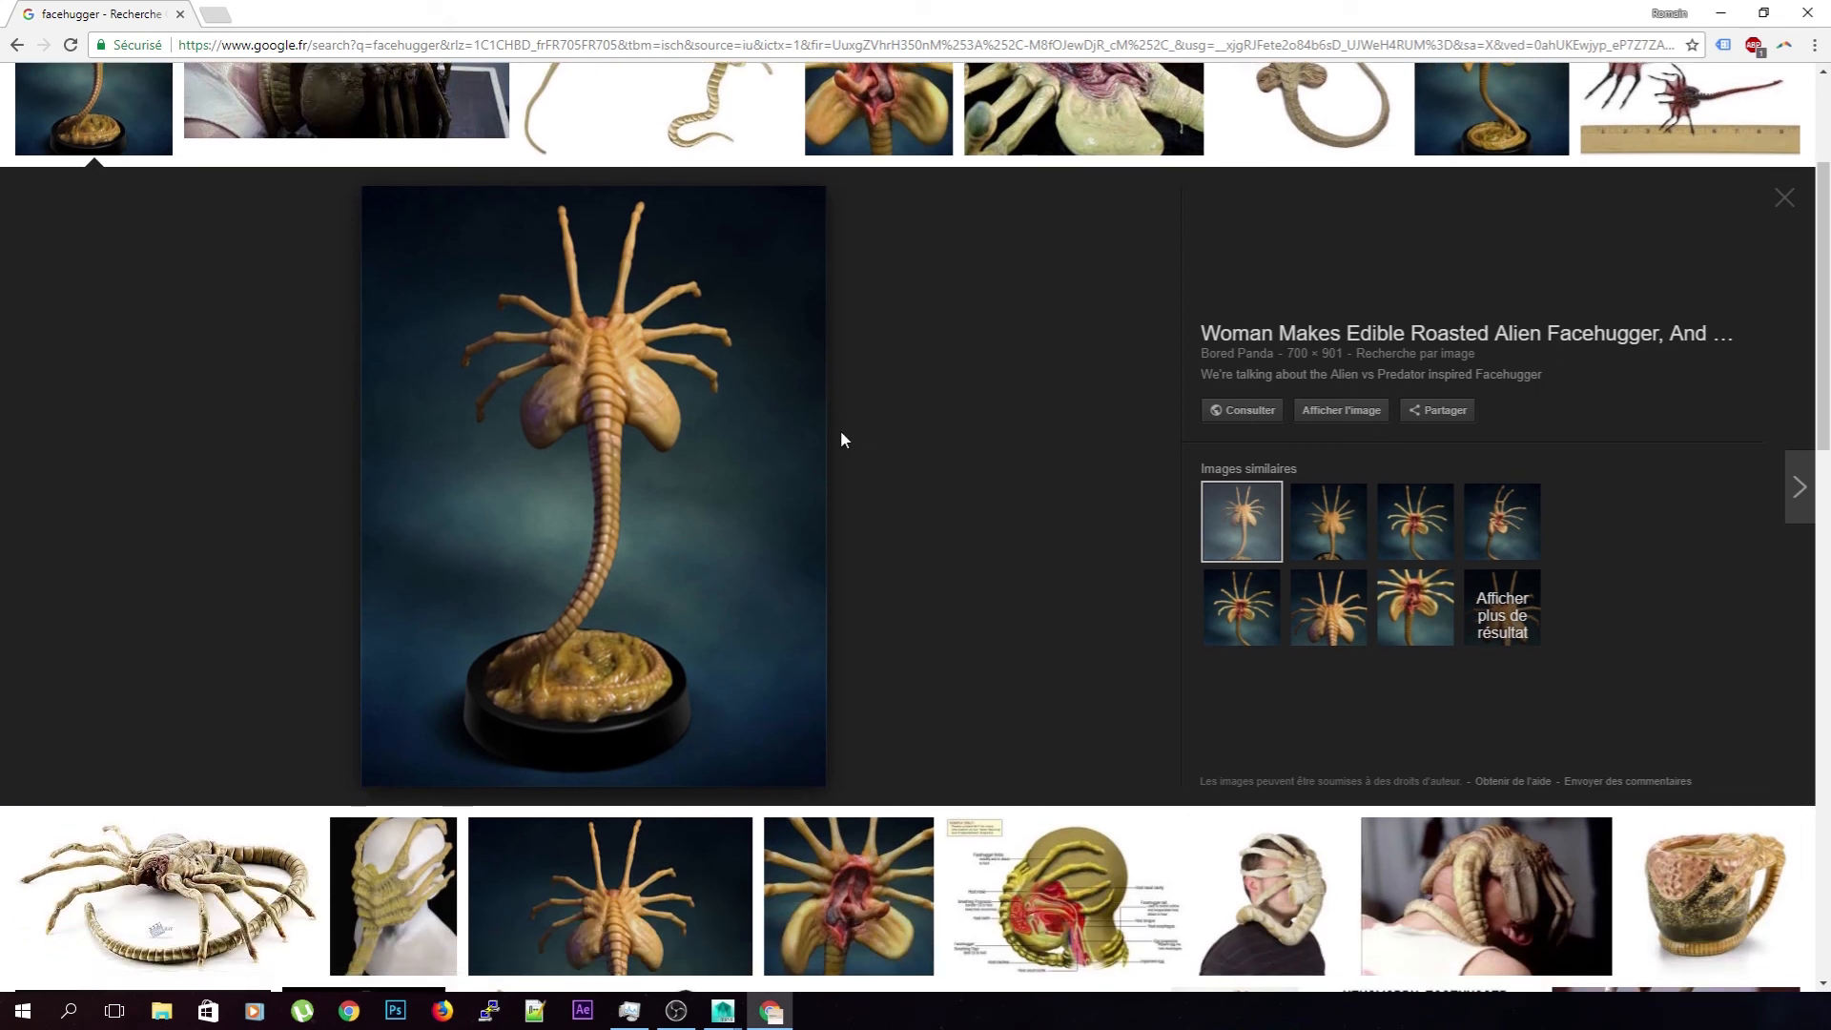
{"action": "scroll", "coordinate": [869, 429], "scroll_direction": "down", "scroll_amount": 2}
{"action": "scroll", "coordinate": [872, 426], "scroll_direction": "up", "scroll_amount": 4}
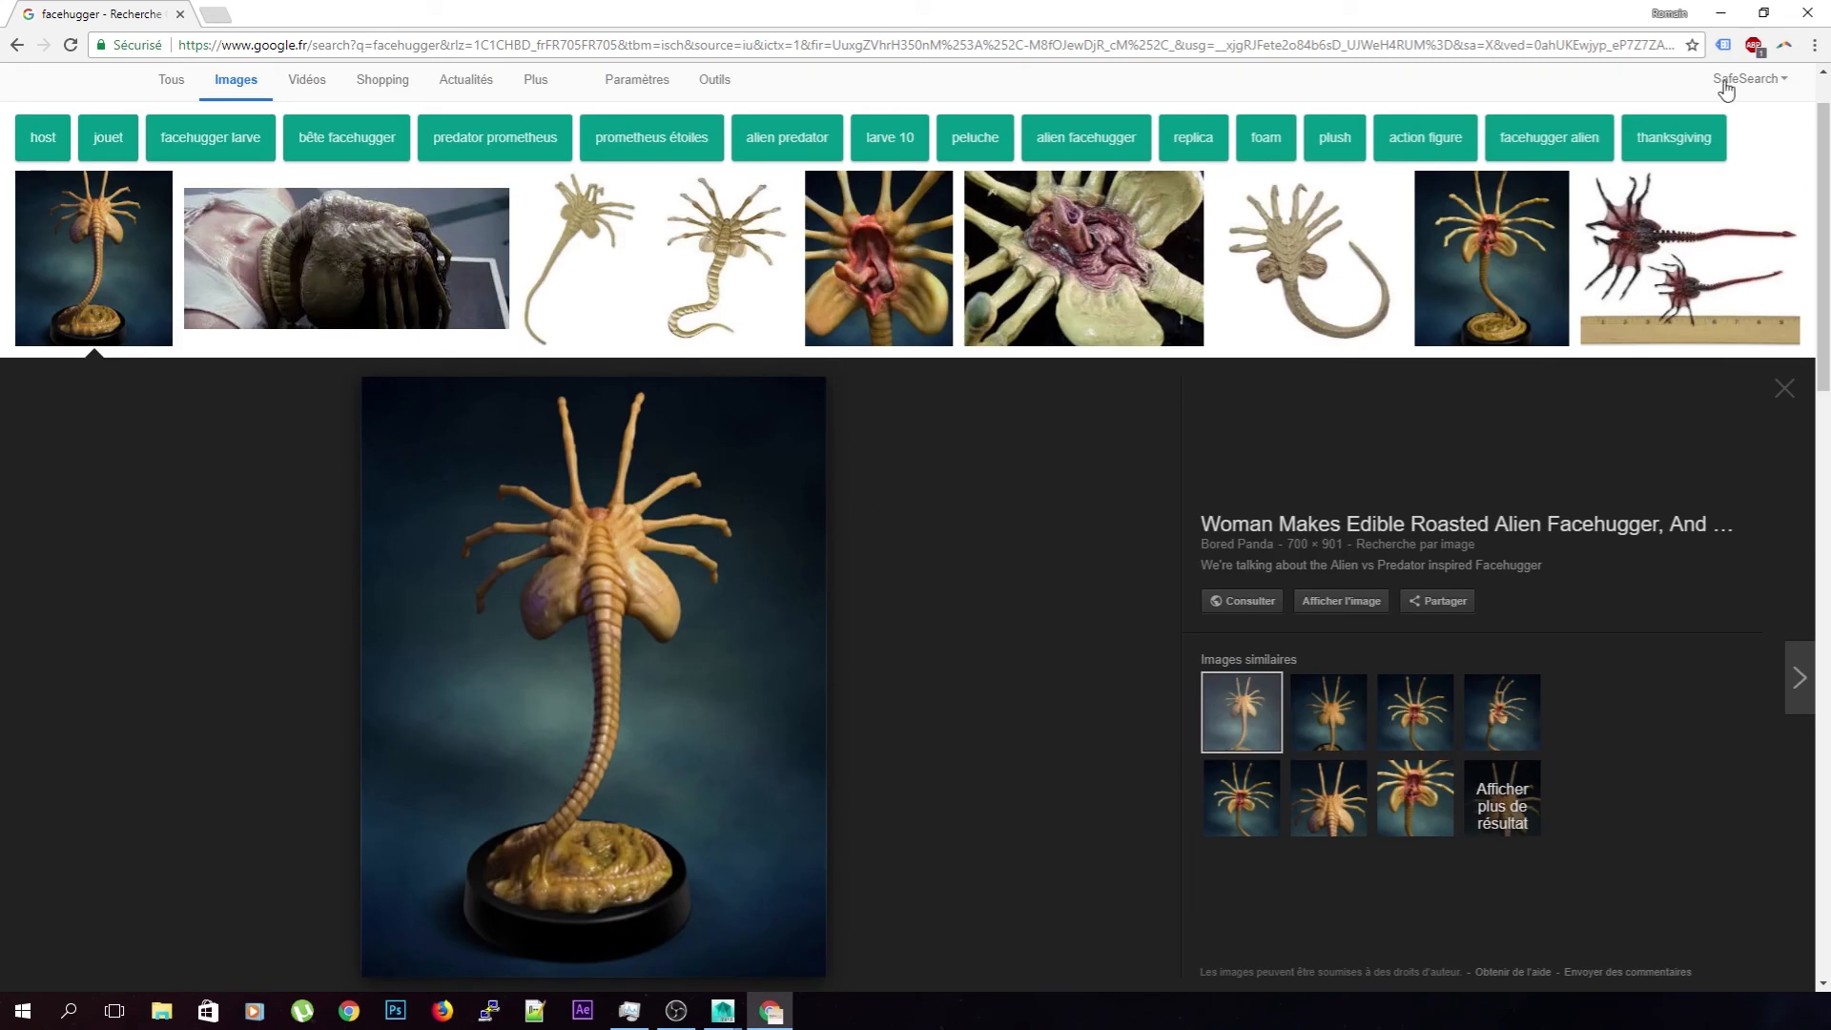
{"action": "left_click", "coordinate": [180, 15]}
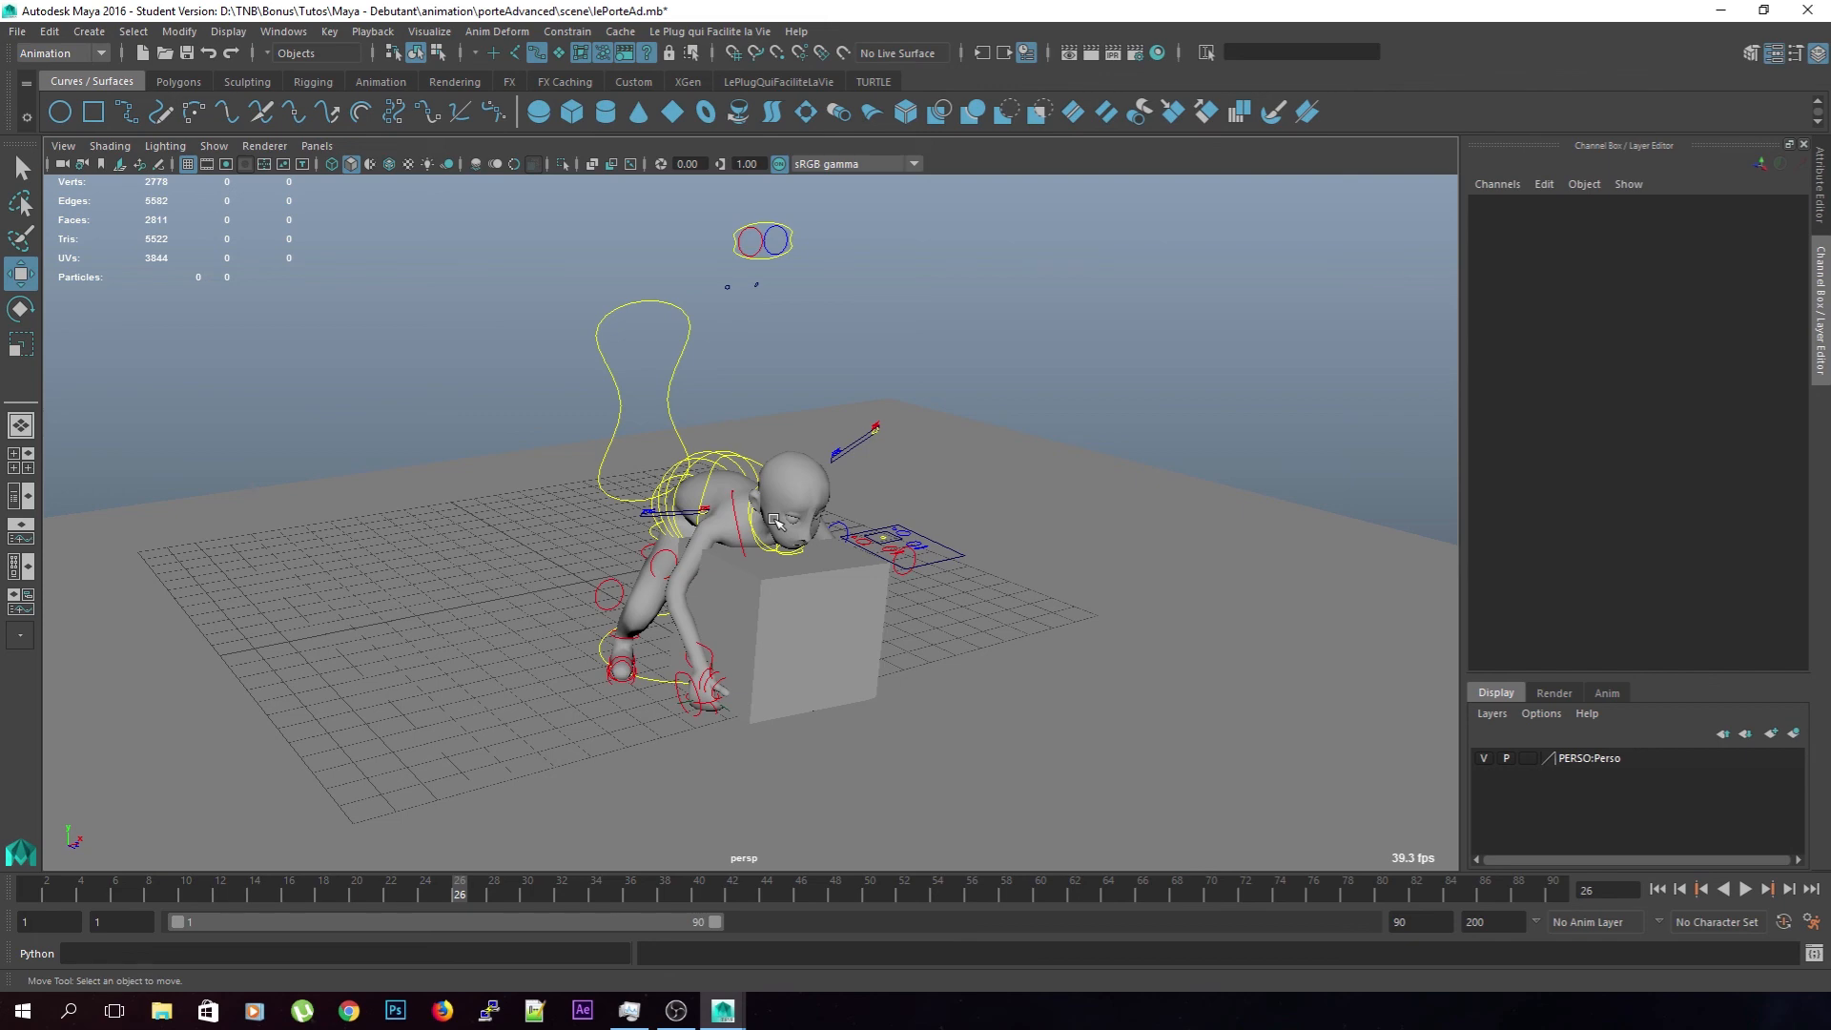
{"action": "mouse_move", "coordinate": [1005, 438]}
{"action": "left_mouse_down", "text": "alt"}
{"action": "mouse_move", "coordinate": [765, 515]}
{"action": "mouse_move", "coordinate": [997, 436]}
{"action": "left_mouse_up", "text": "alt"}
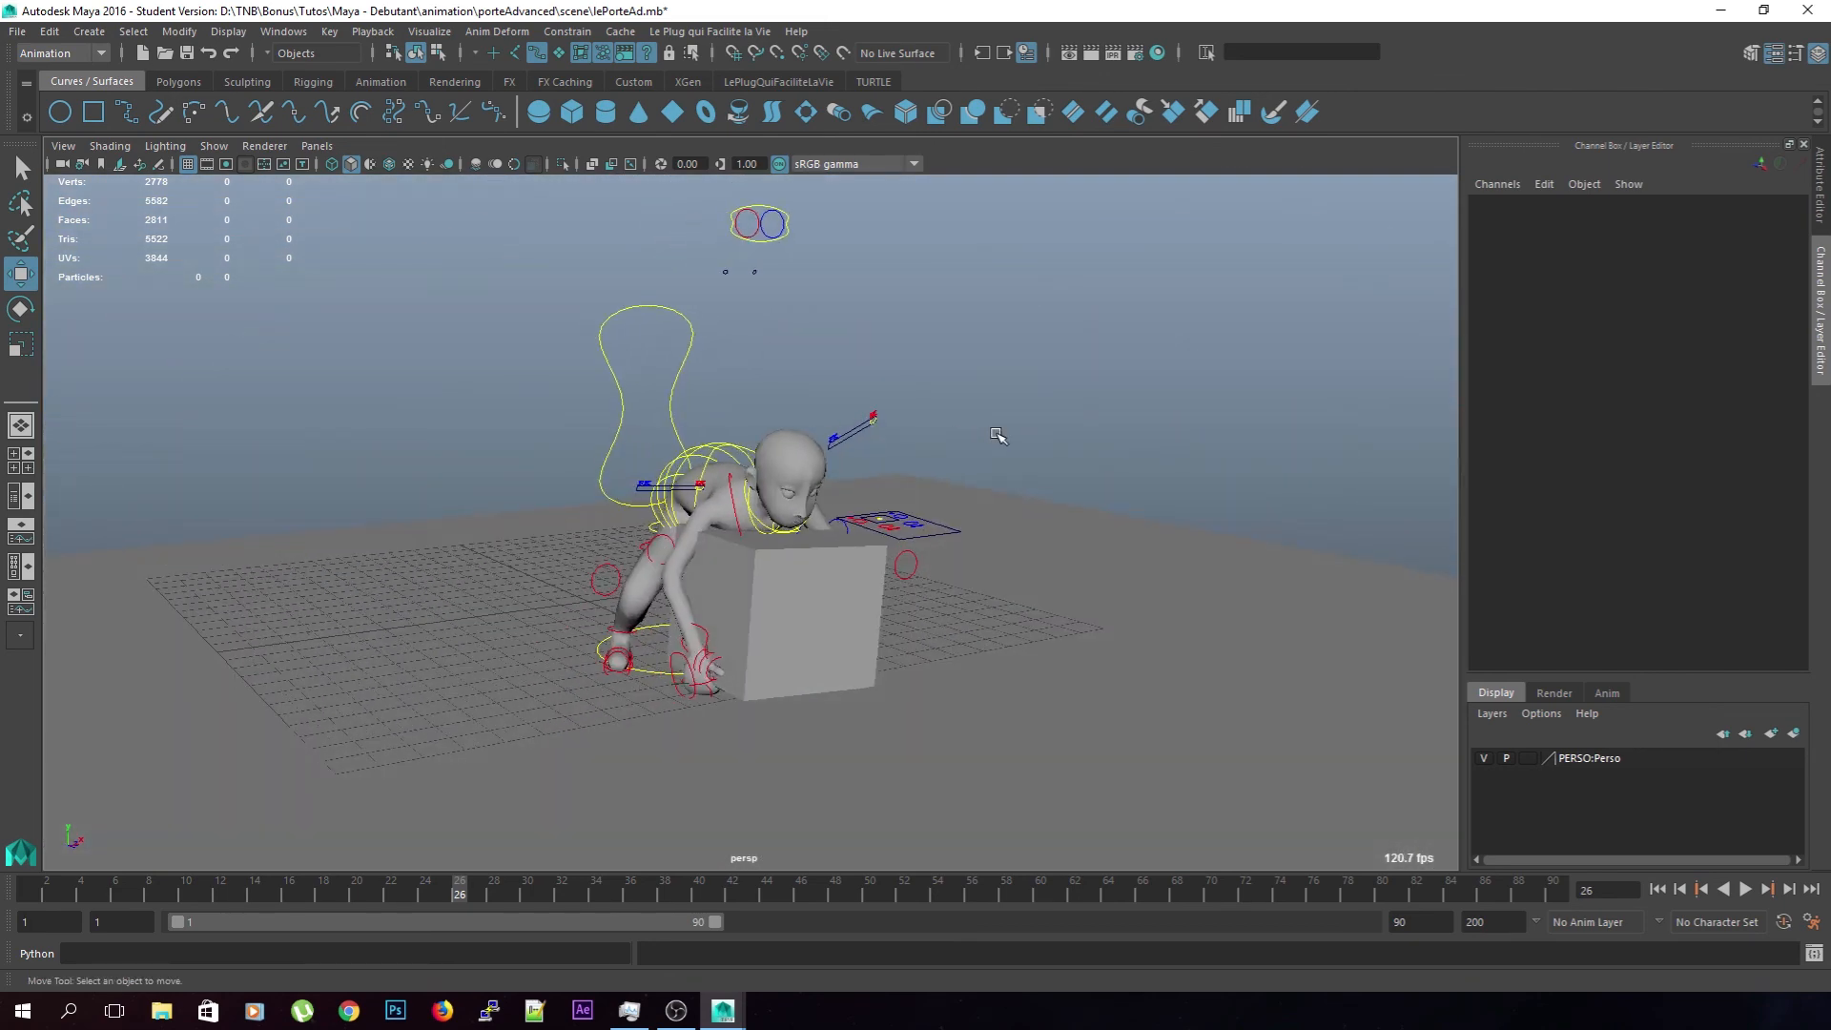